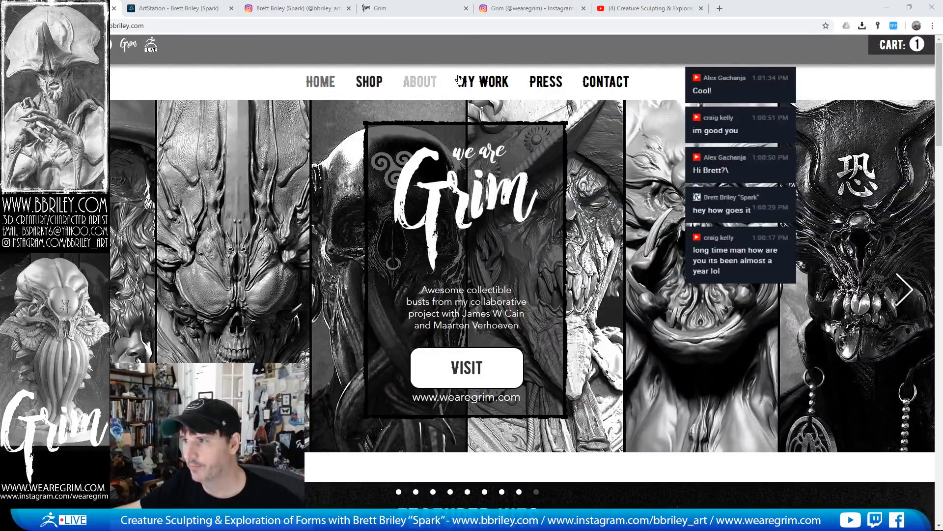
Visit the portfolio site's My Work page and look through the About page's biography, client logos and game titles
left_click(475, 95)
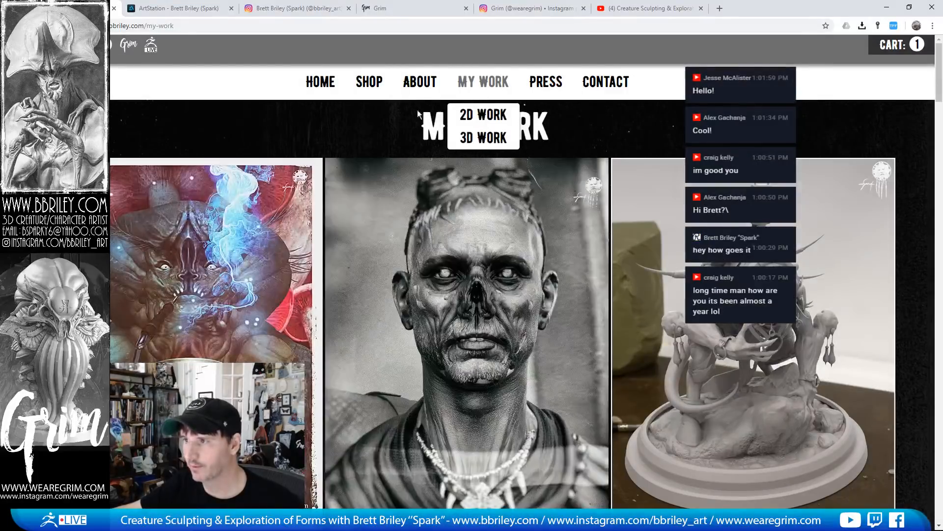
left_click(420, 82)
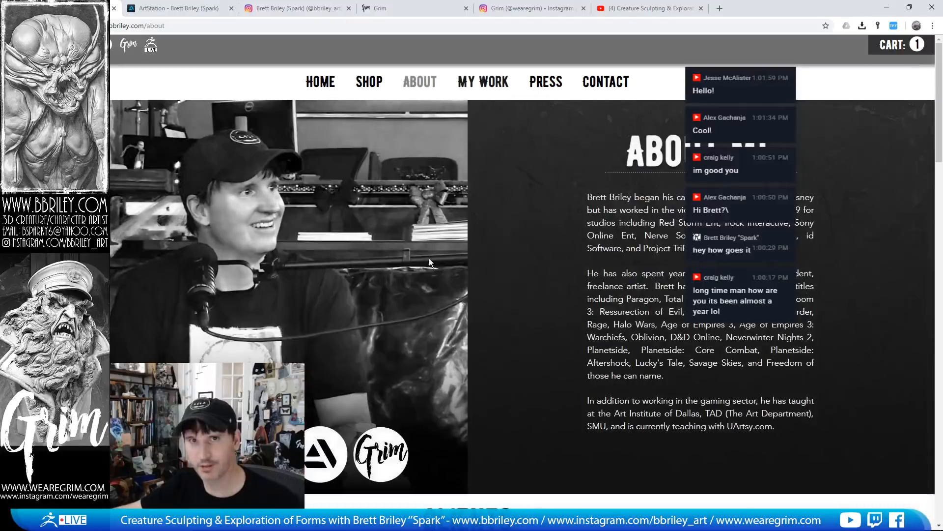
scroll(320, 310, "down", 5)
scroll(320, 310, "up", 4)
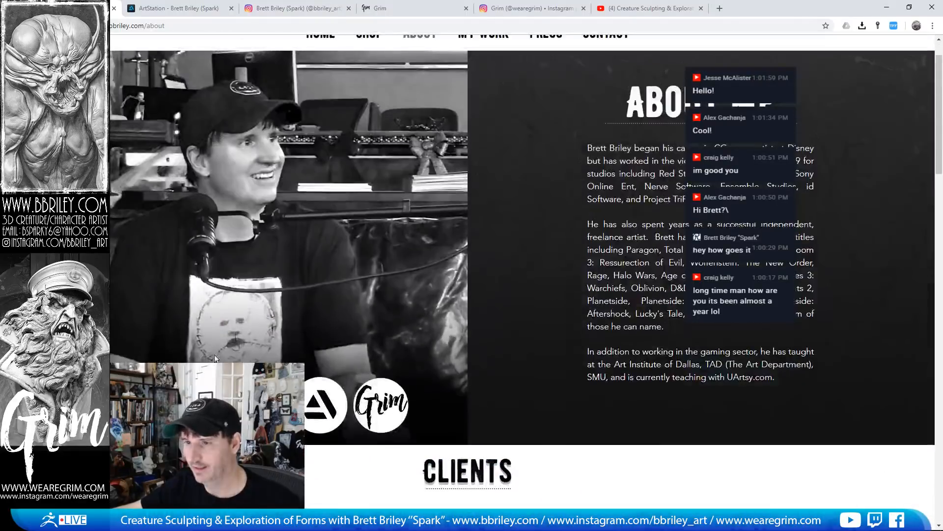
scroll(463, 355, "down", 9)
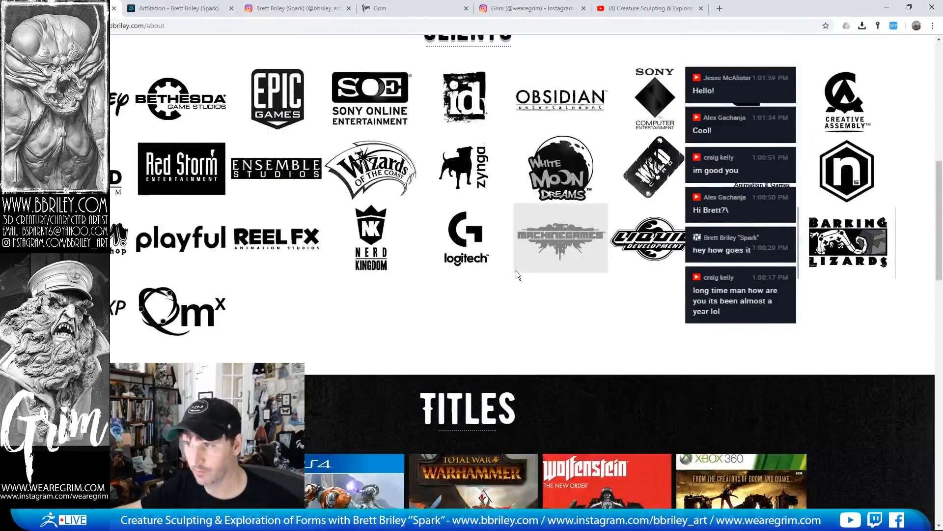
scroll(517, 271, "down", 12)
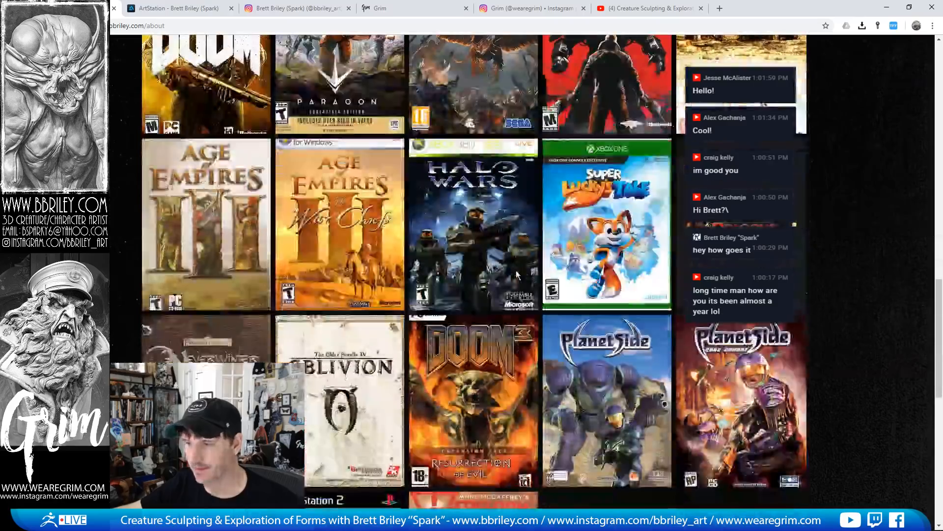
scroll(550, 378, "up", 10)
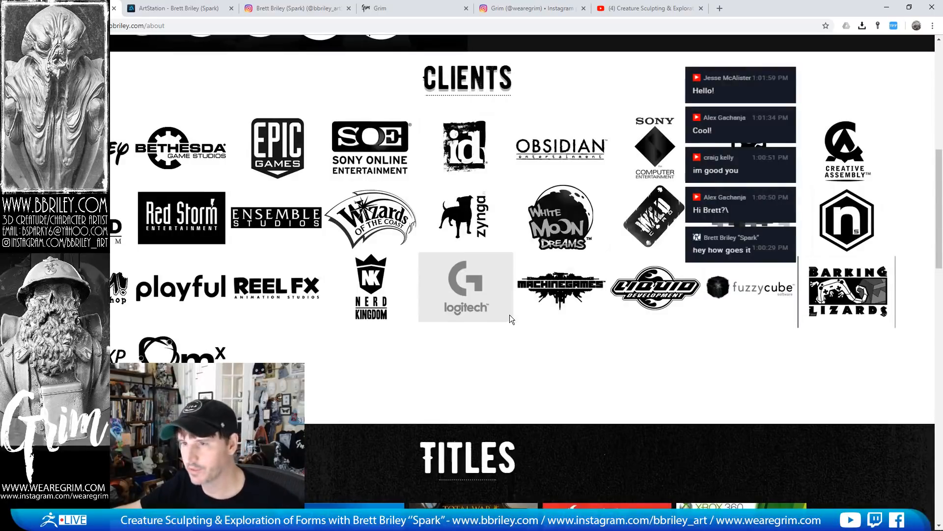
scroll(498, 326, "up", 6)
scroll(498, 326, "up", 3)
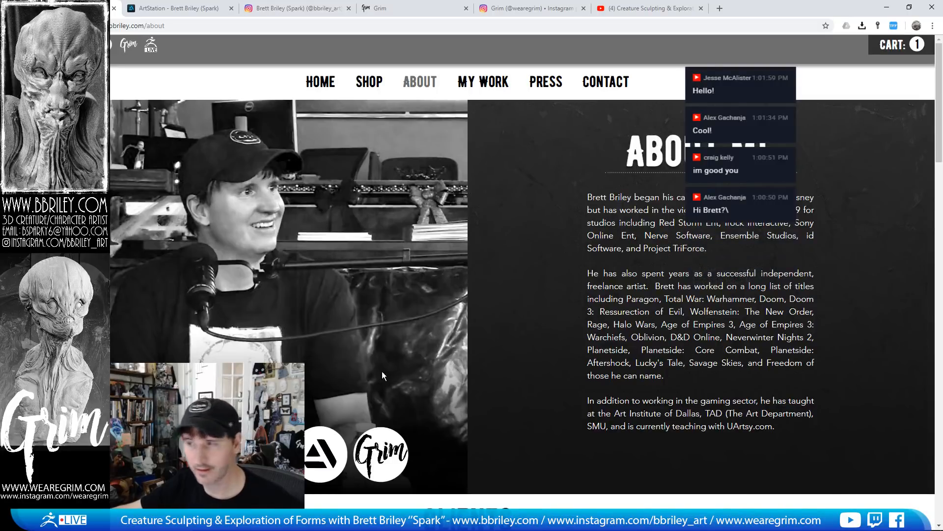
Open the Press page and look through its ZBrush Live videos and press articles
left_click(545, 82)
scroll(389, 295, "down", 4)
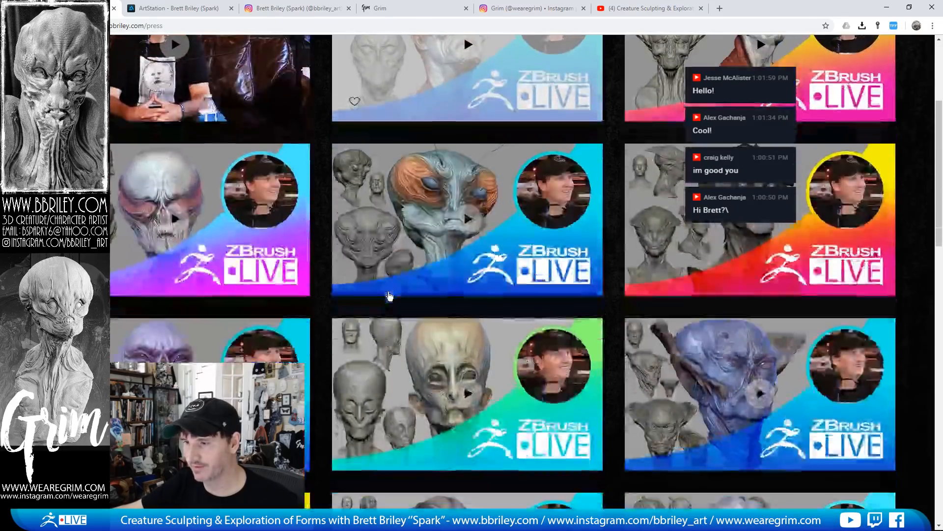
scroll(389, 296, "down", 6)
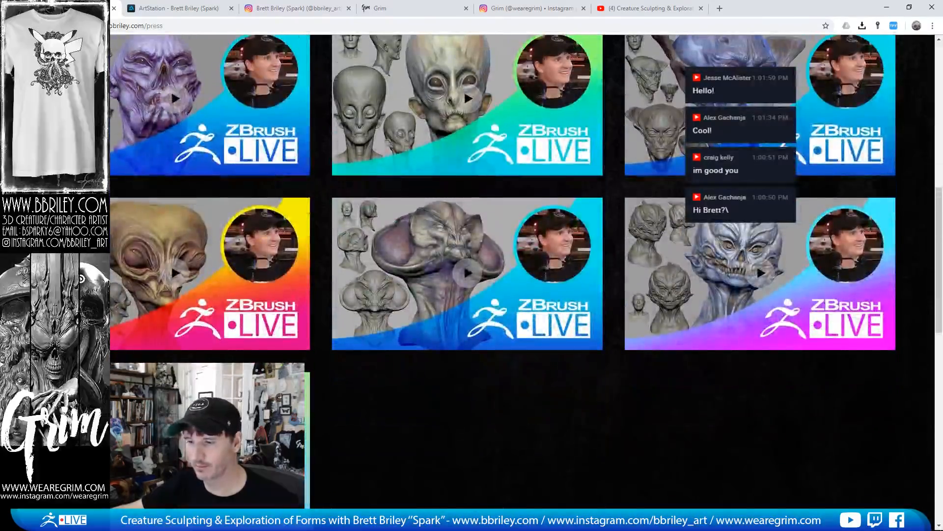
scroll(458, 390, "down", 5)
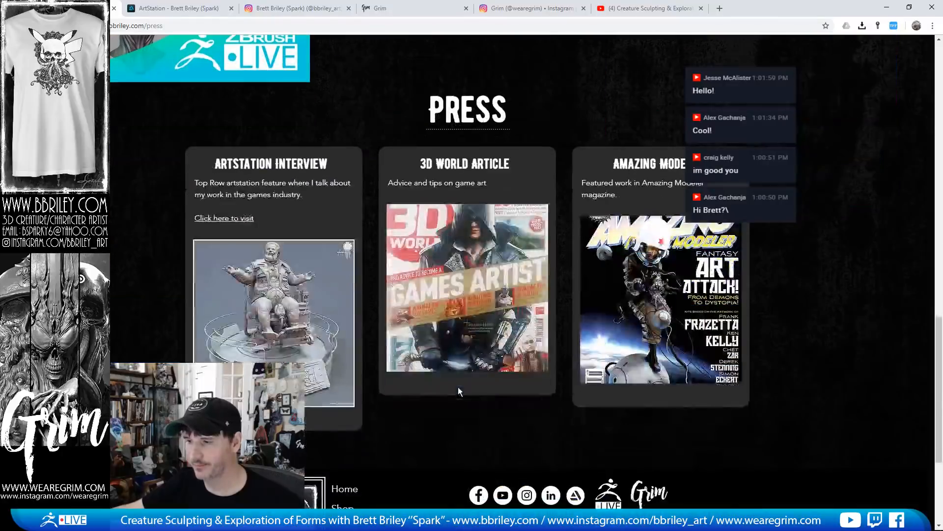
scroll(458, 387, "up", 10)
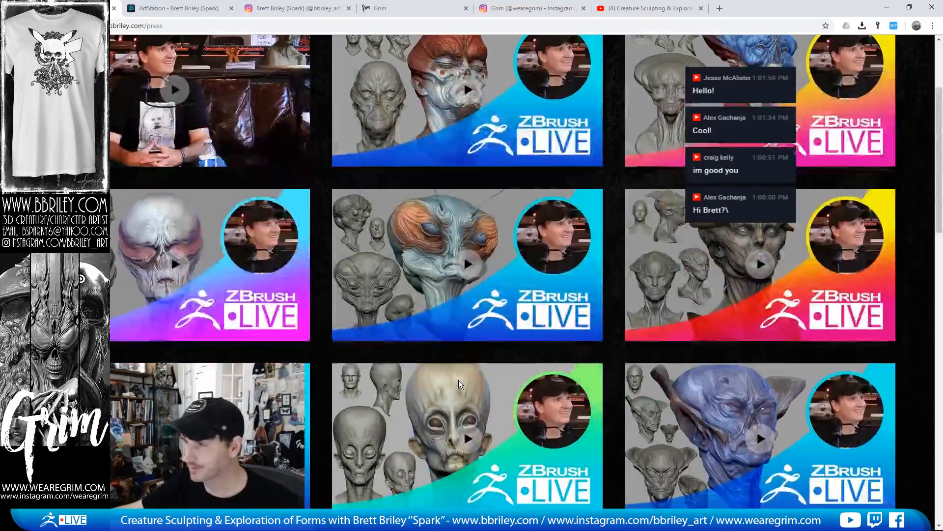
scroll(459, 379, "up", 3)
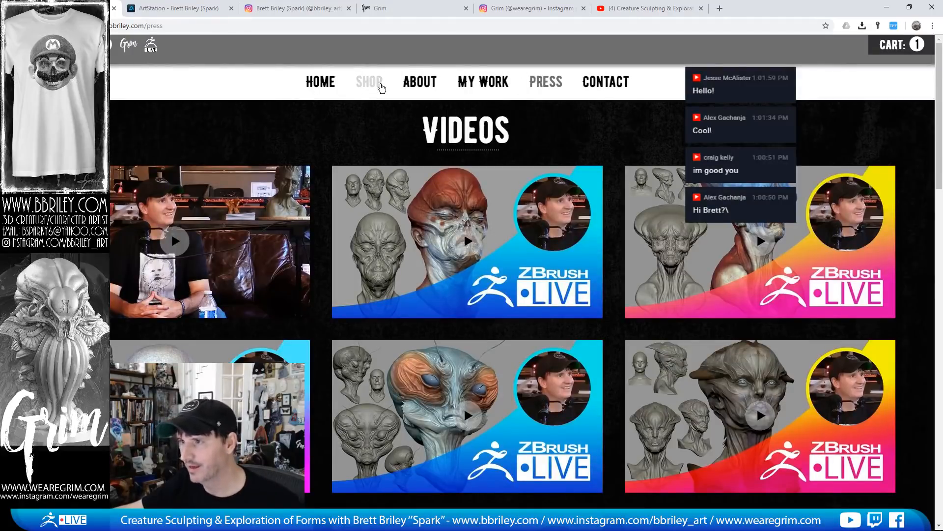
Open the Shop page and look through the busts, T-shirts and stickers
left_click(380, 87)
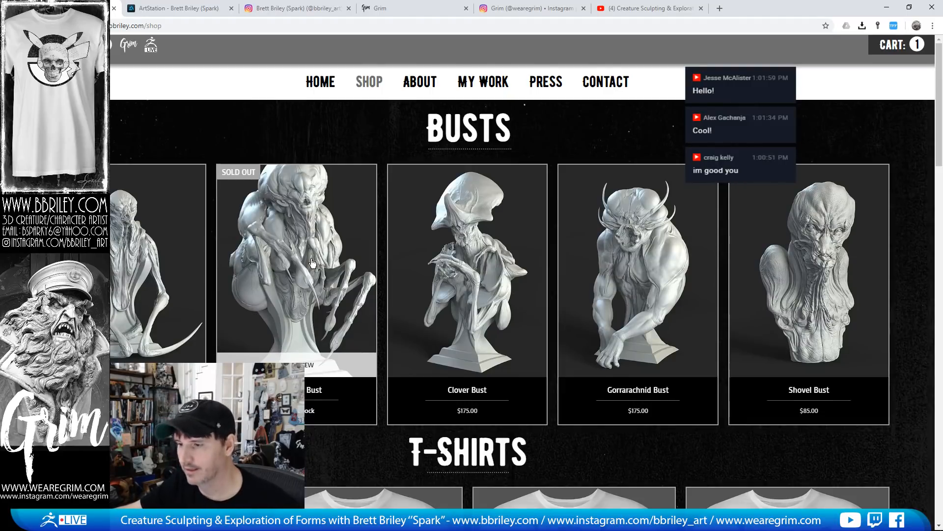
scroll(313, 263, "down", 8)
scroll(390, 291, "down", 10)
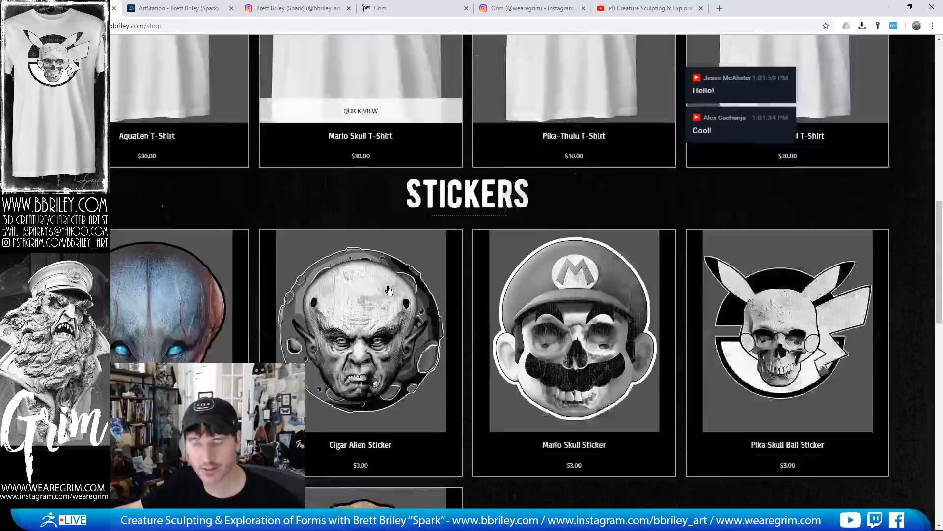
scroll(390, 291, "up", 20)
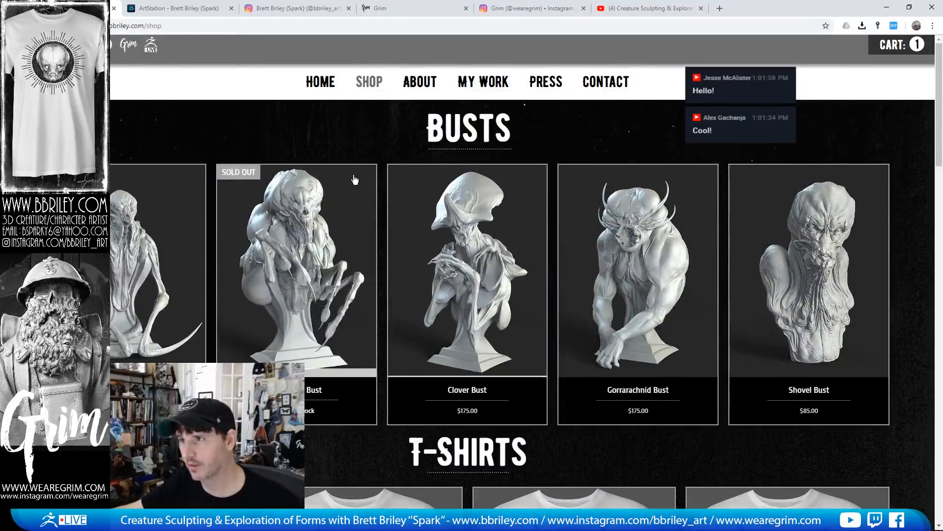
Switch to the ArtStation profile, browse the portfolio and view the Illustration project's images
left_click(202, 9)
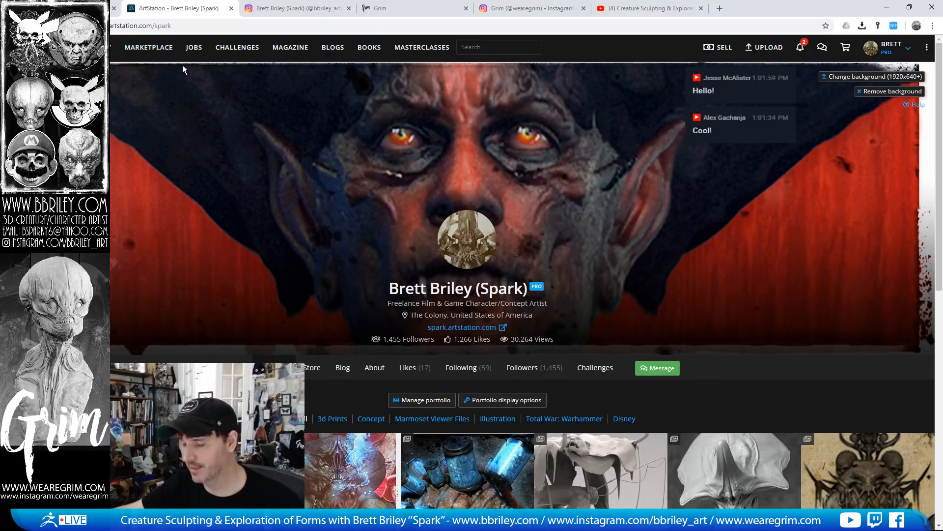
scroll(242, 64, "down", 5)
scroll(544, 250, "down", 4)
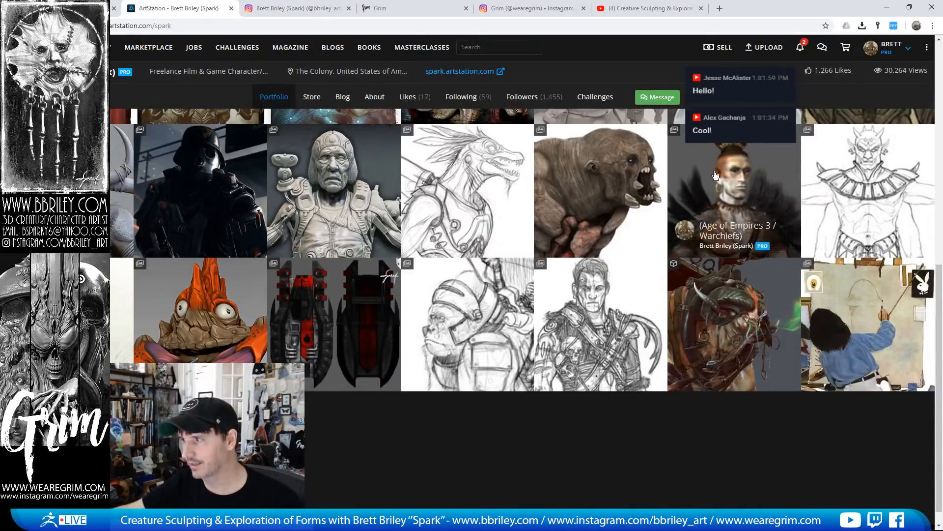
left_click(826, 316)
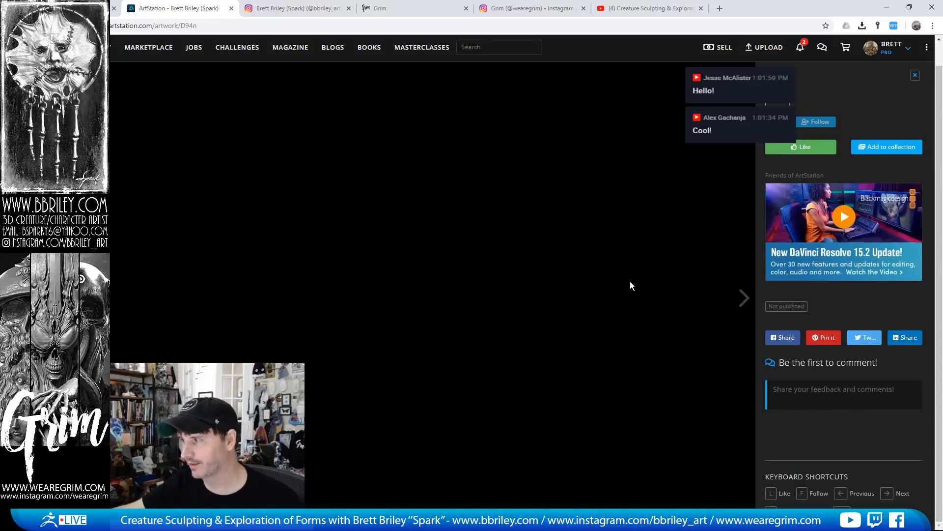
scroll(423, 261, "down", 12)
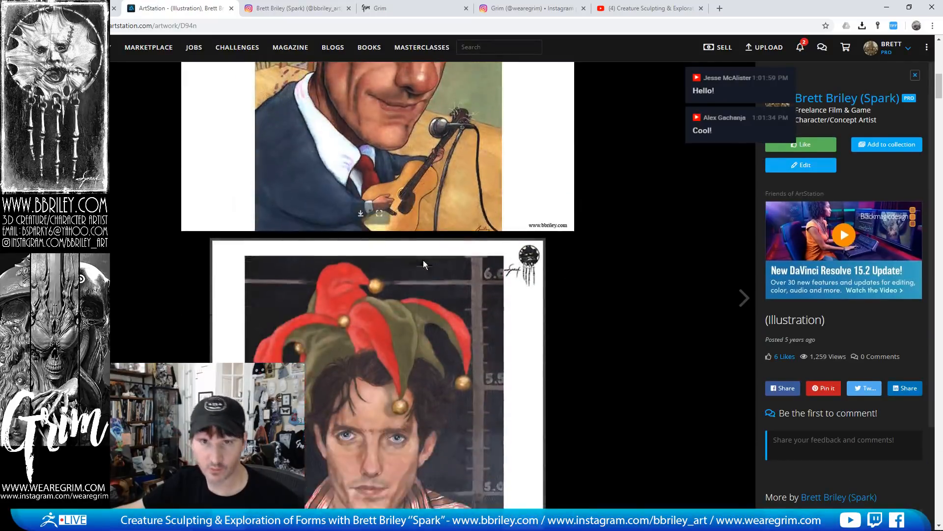
scroll(413, 248, "up", 10)
Switch to the artist's own Instagram profile and look through the posts of printed sculpts
left_click(295, 8)
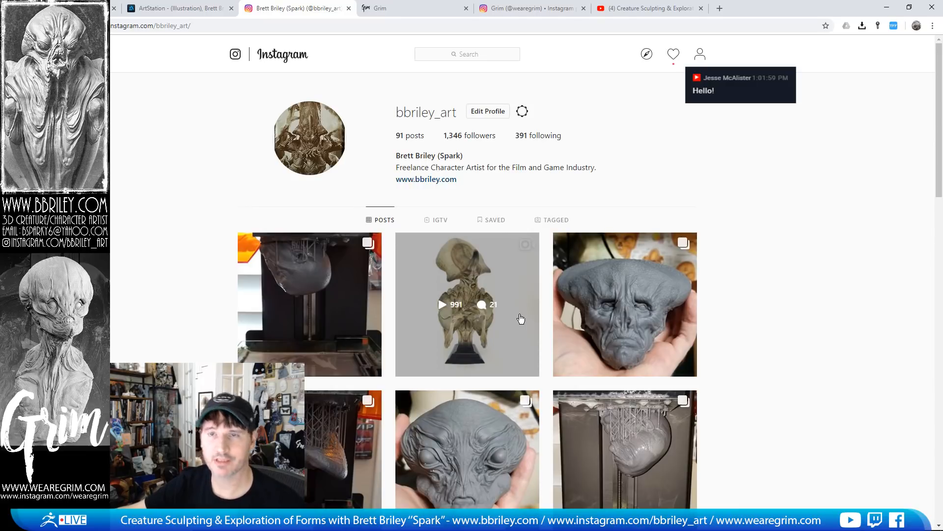
scroll(669, 319, "down", 6)
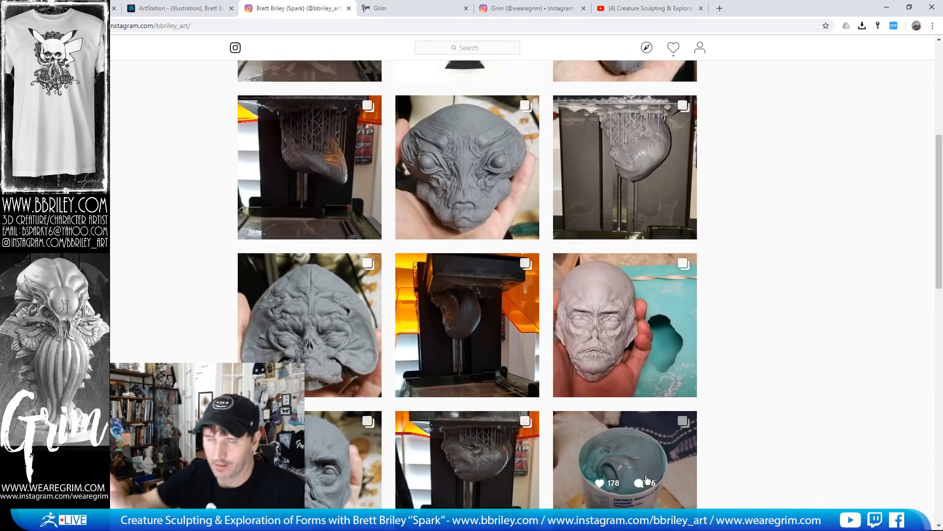
scroll(614, 390, "up", 1)
scroll(614, 390, "up", 6)
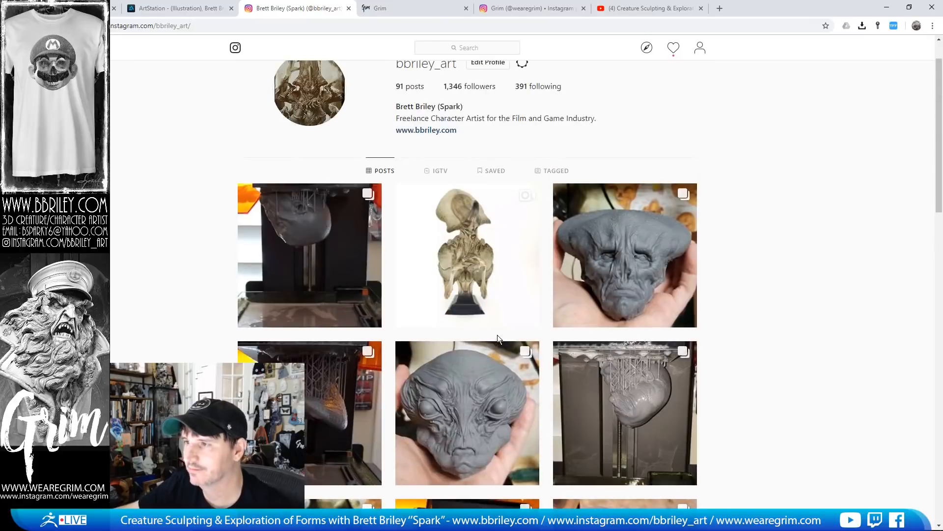
Switch to the Grim website and look through the home page's new releases, team members and Instagram feed
left_click(414, 8)
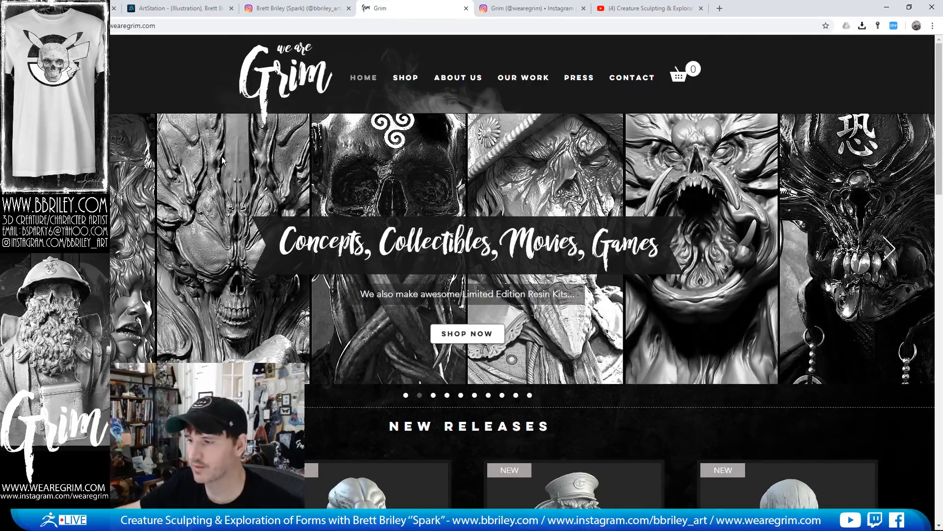
scroll(311, 190, "down", 5)
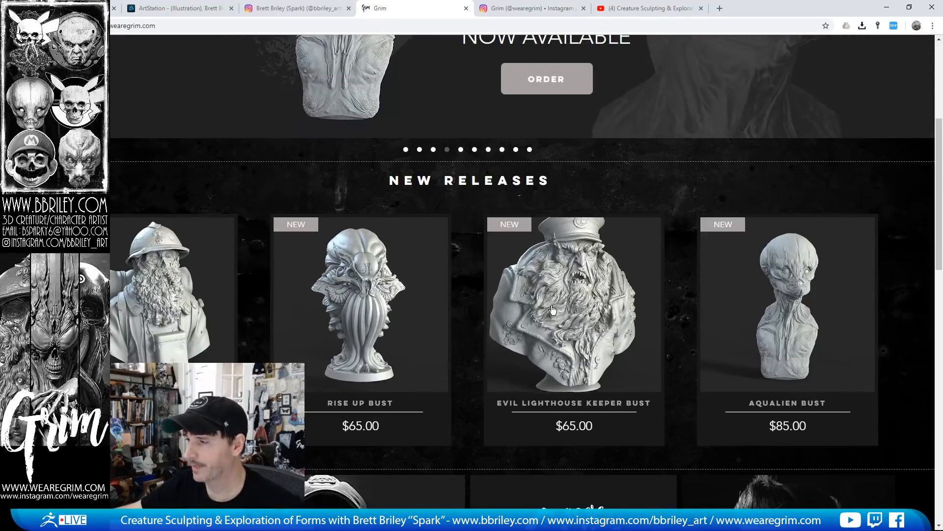
scroll(468, 293, "down", 7)
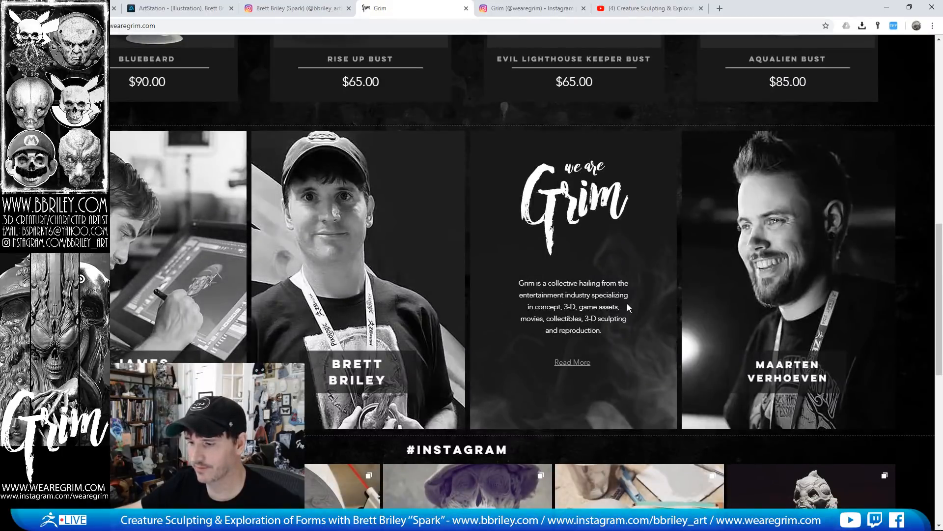
scroll(628, 305, "down", 1)
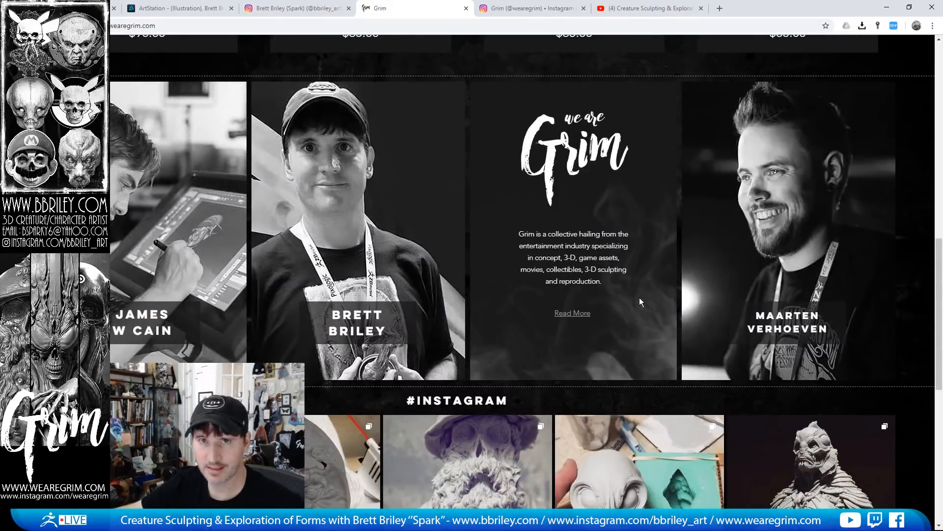
scroll(638, 297, "down", 5)
scroll(263, 281, "up", 13)
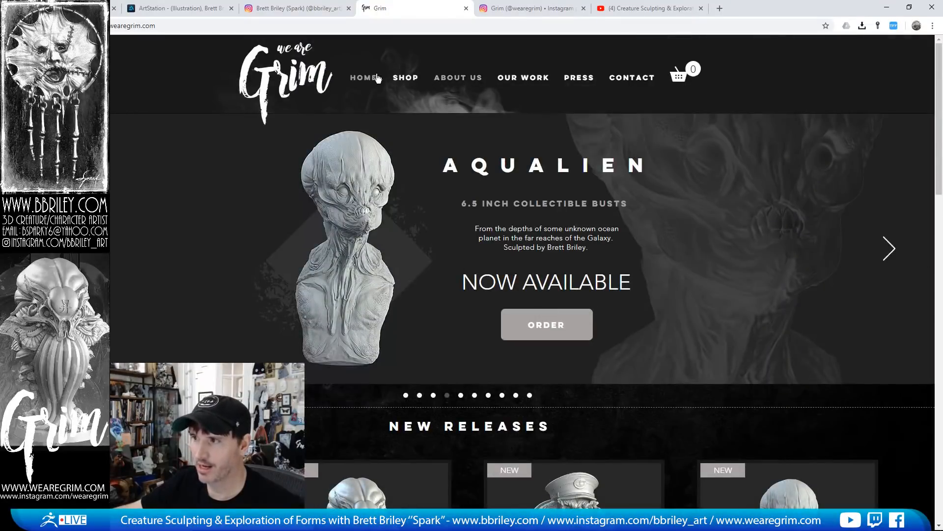
Visit the Grim site's Shop, About Us and Our Work pages
left_click(406, 78)
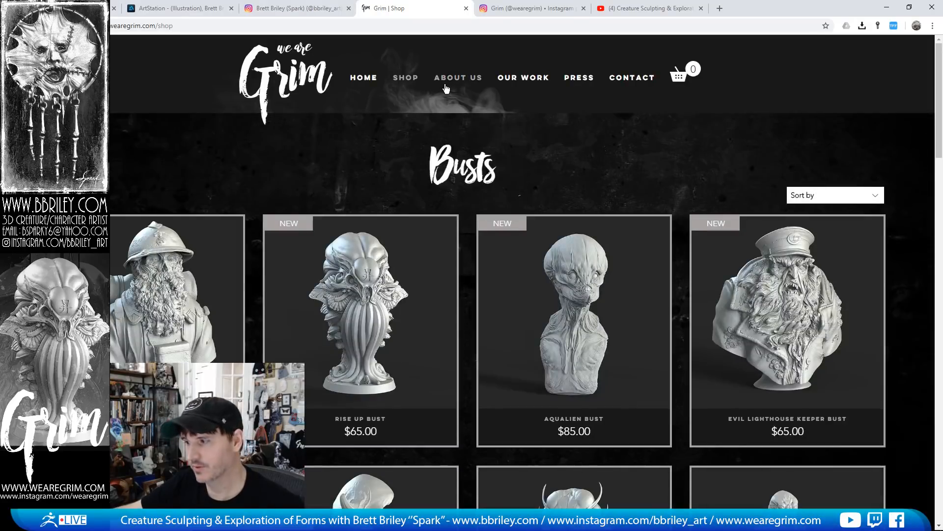
left_click(452, 79)
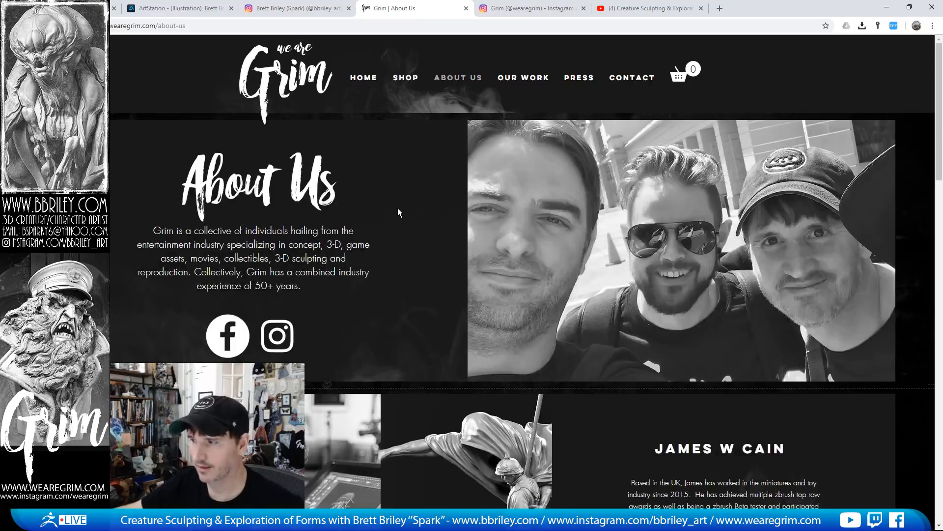
scroll(397, 208, "down", 4)
scroll(526, 101, "up", 4)
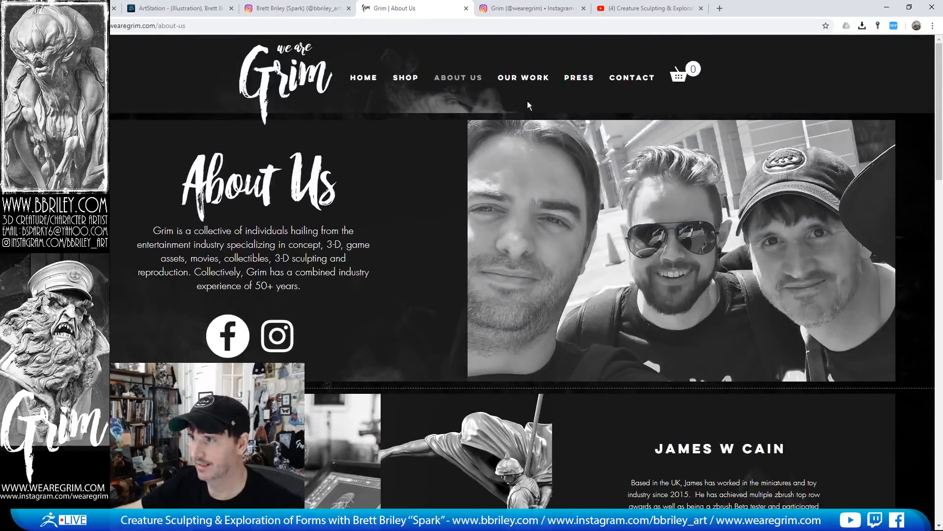
left_click(529, 84)
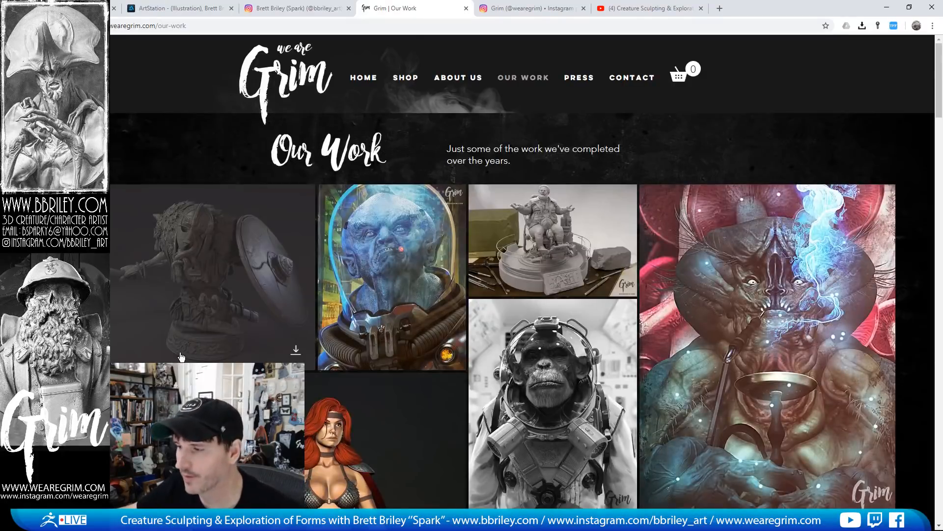
Switch to the Grim Instagram profile and view several images of the Cursed Conquistador print post
left_click(516, 10)
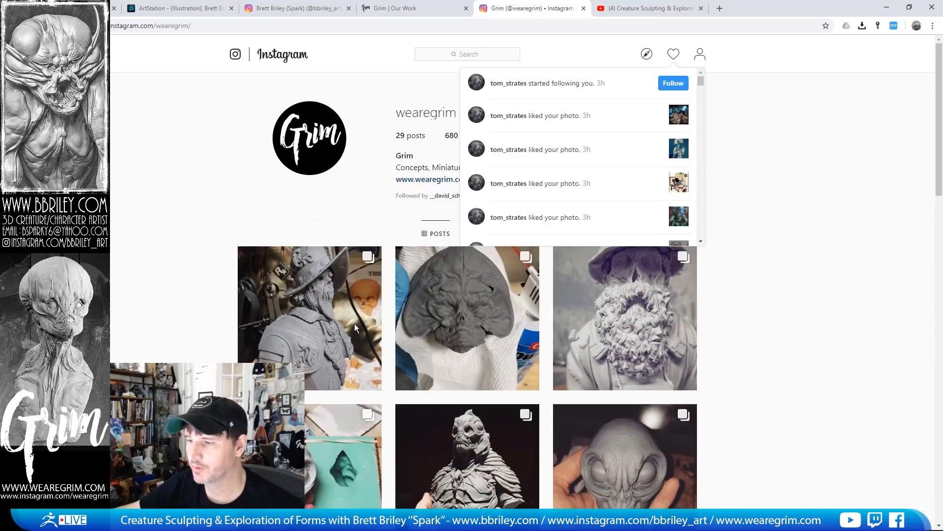
left_click(323, 301)
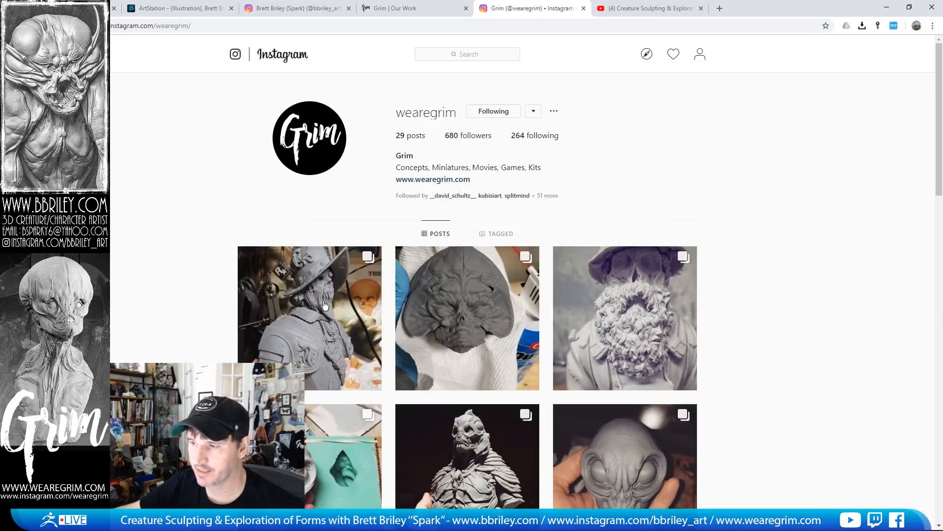
left_click(288, 294)
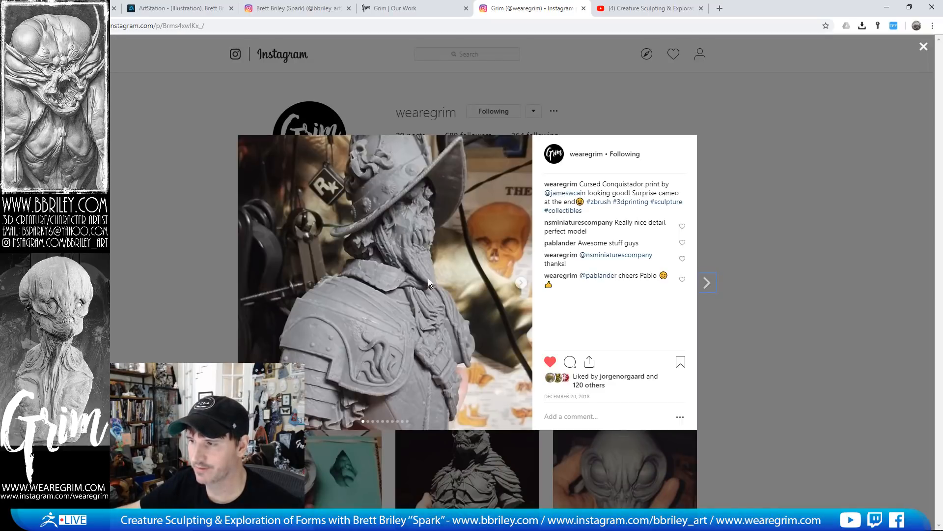
left_click(520, 283)
left_click(521, 283)
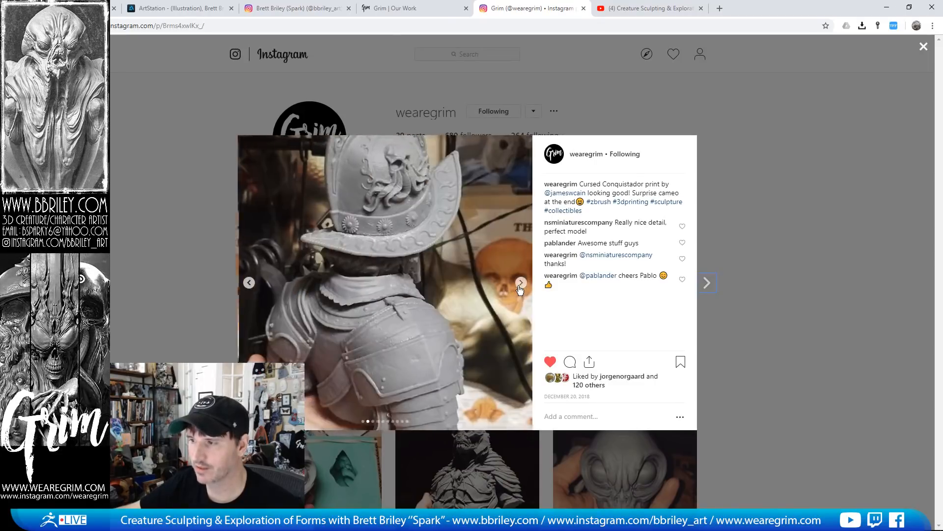
left_click(521, 283)
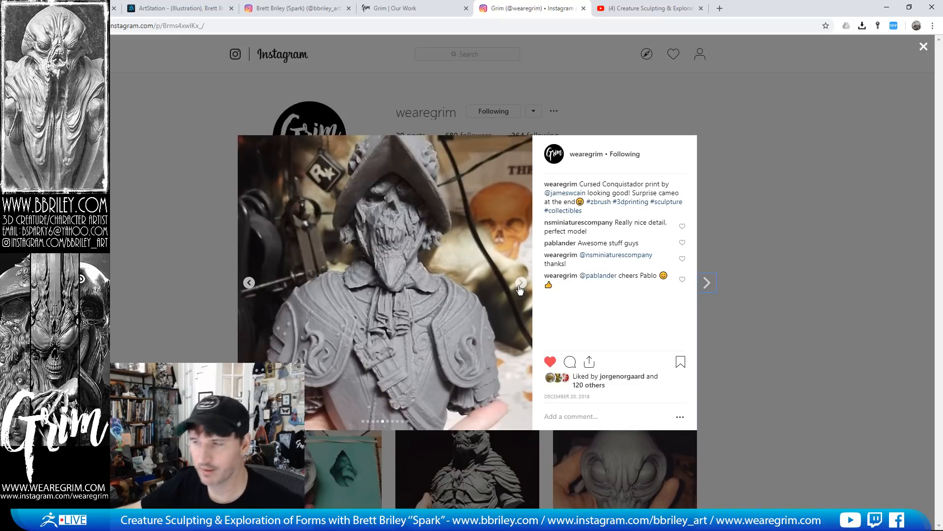
left_click(923, 46)
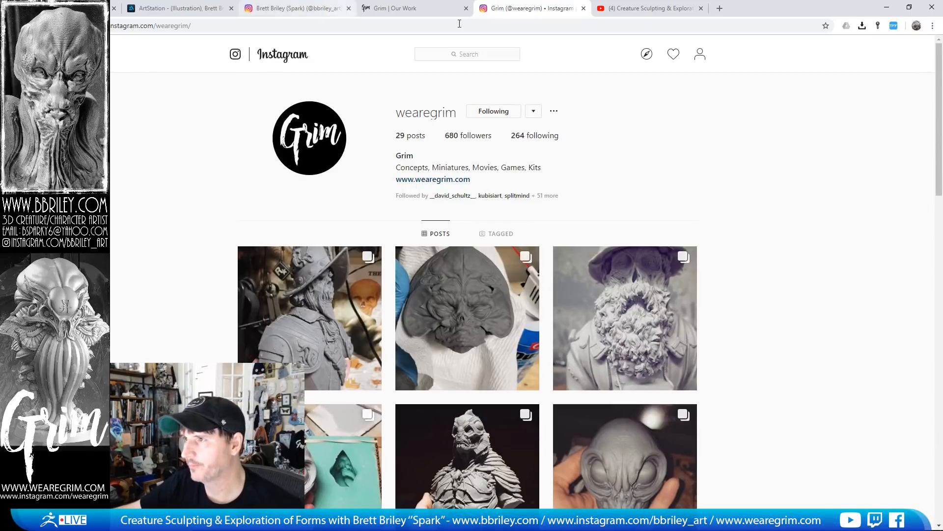
Look through the Creature Sculpting & Exploration of Forms playlist on YouTube and return to the Pixologic ZBrush channel's playlists
left_click(641, 10)
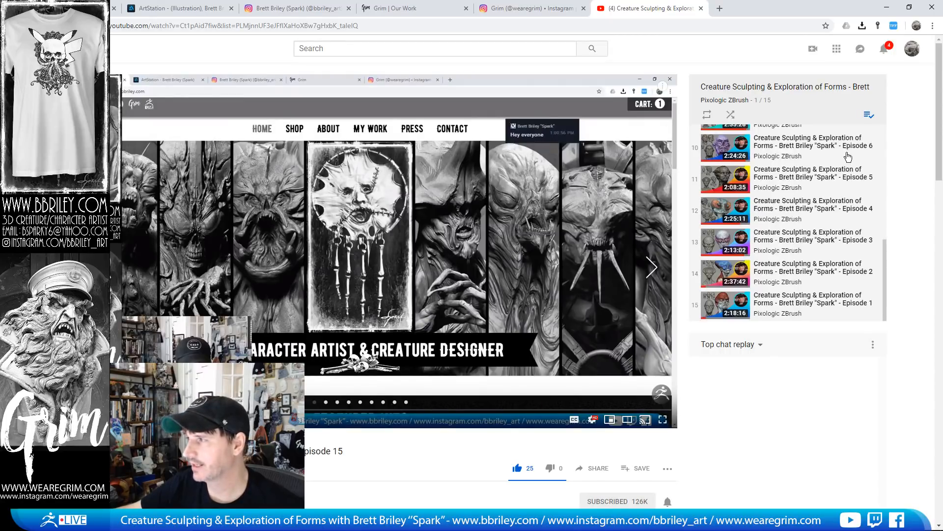
scroll(848, 156, "down", 3)
scroll(899, 169, "up", 2)
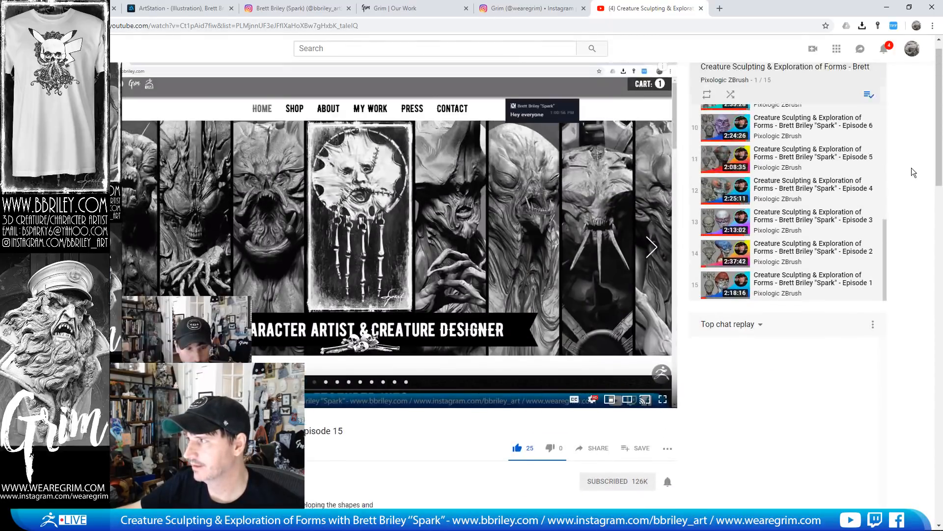
scroll(912, 167, "up", 1)
left_click_drag(884, 249, 870, 131)
left_click(10, 26)
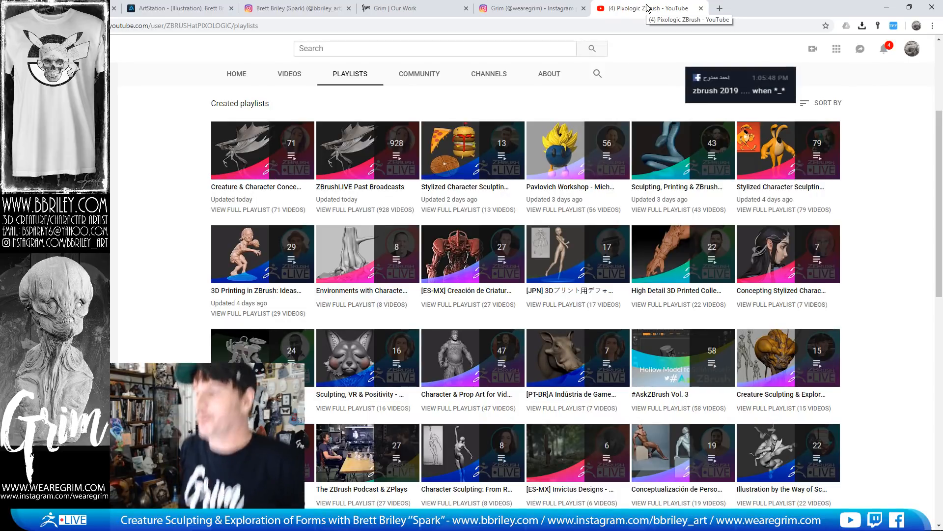
Close the YouTube page and return to the home page of the artist's portfolio site
left_click(701, 9)
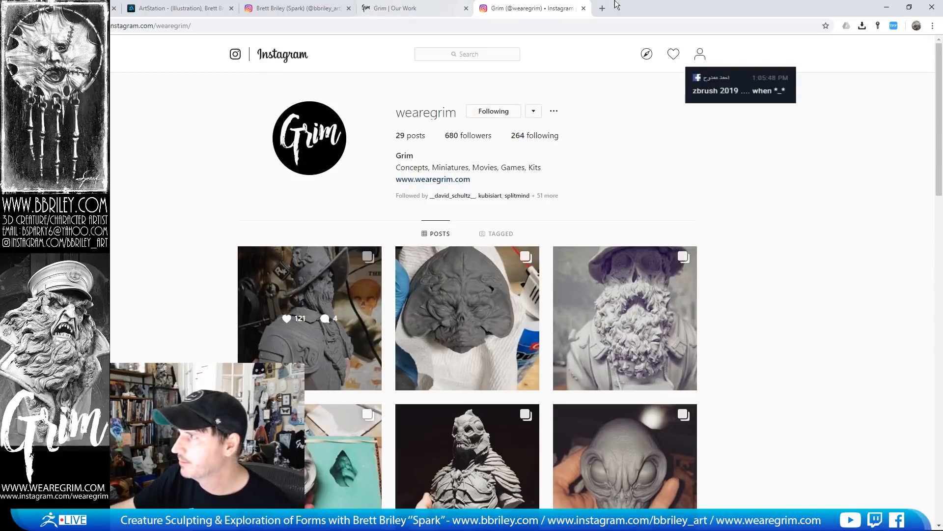
left_click(74, 8)
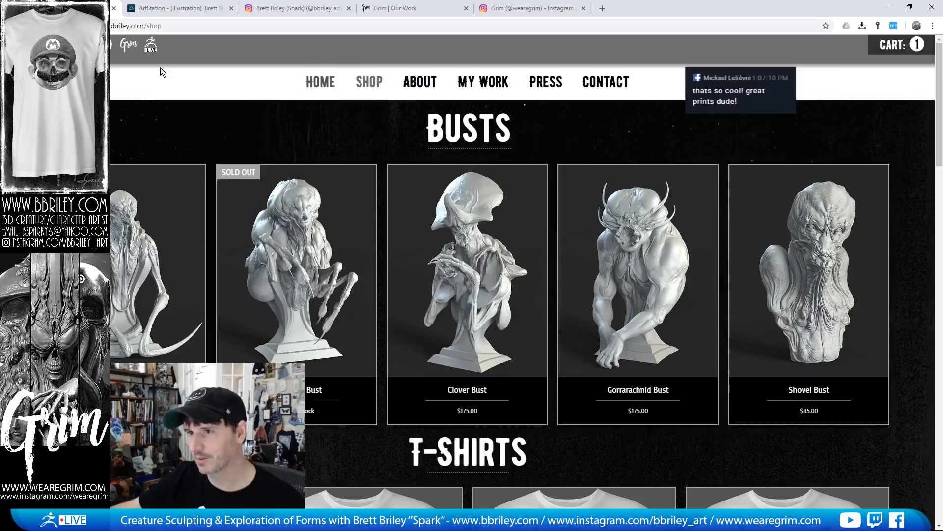
left_click(318, 83)
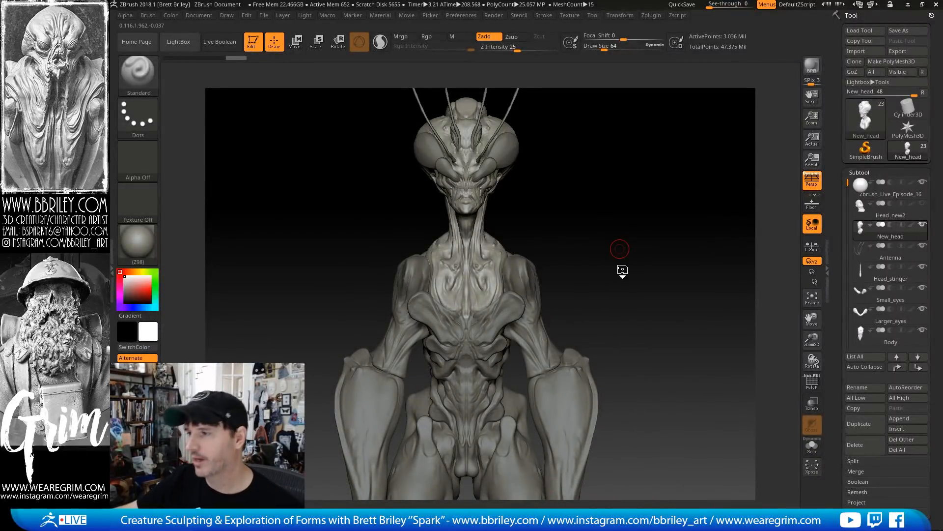
Switch to ZBrush, show the polypaint on all subtools, apply the zbro_IllustPaint material and inspect the mantis creature
left_click_drag(625, 270, 650, 294)
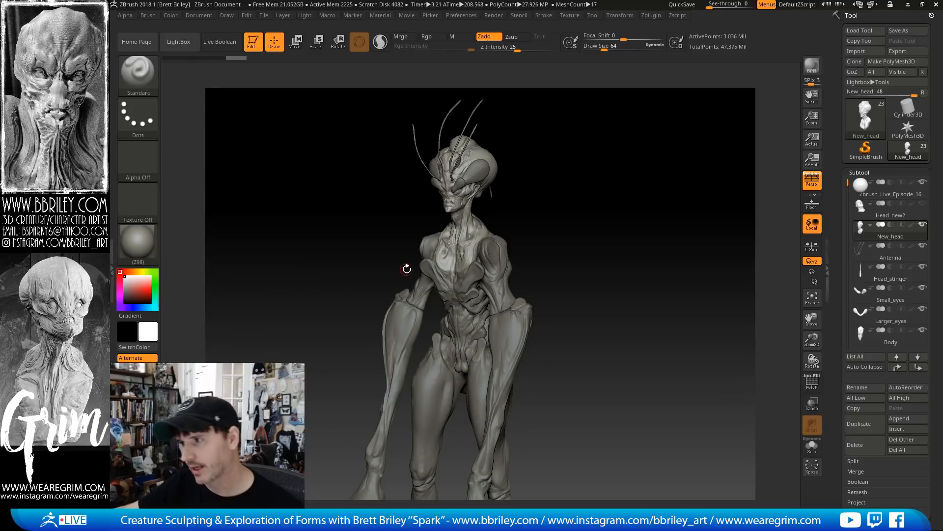
left_click(912, 225, "shift")
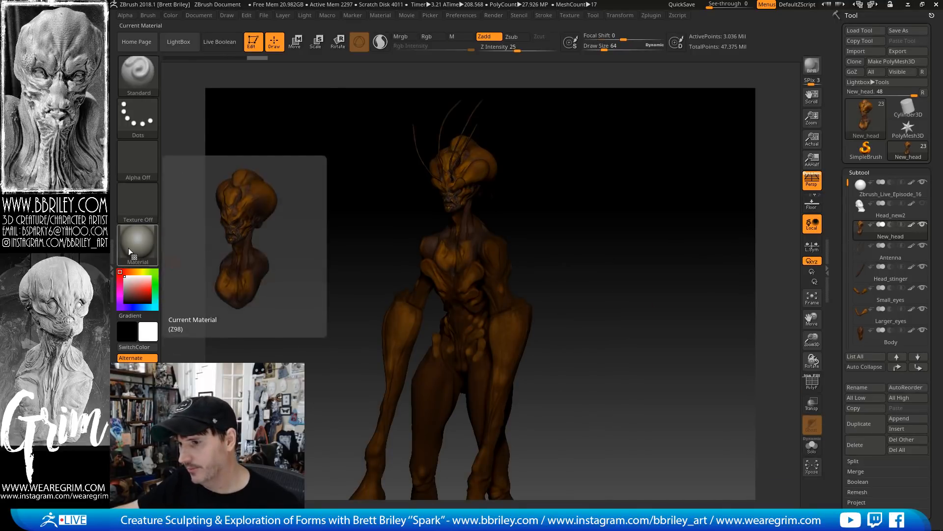
left_click(138, 241)
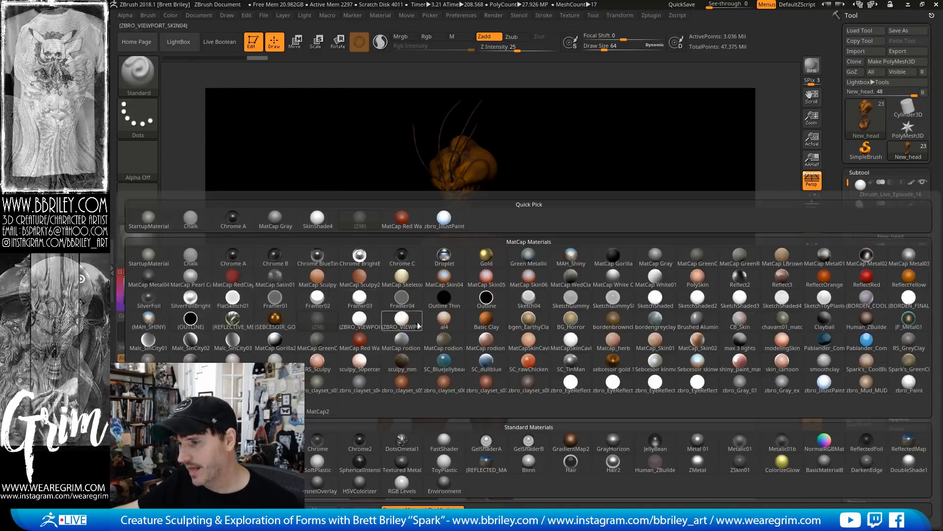
left_click(825, 384)
left_click_drag(673, 306, 671, 340, "alt")
left_click_drag(646, 288, 636, 385, "alt")
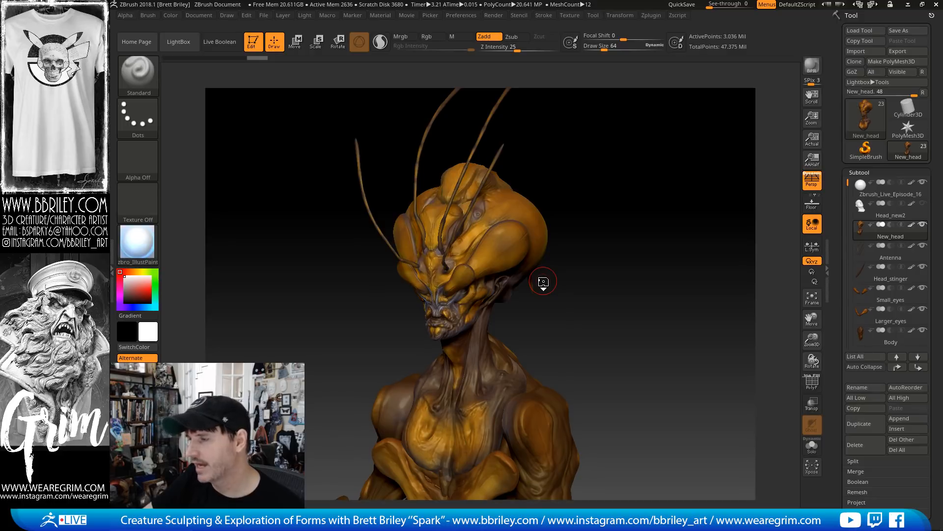
left_click_drag(604, 307, 648, 276)
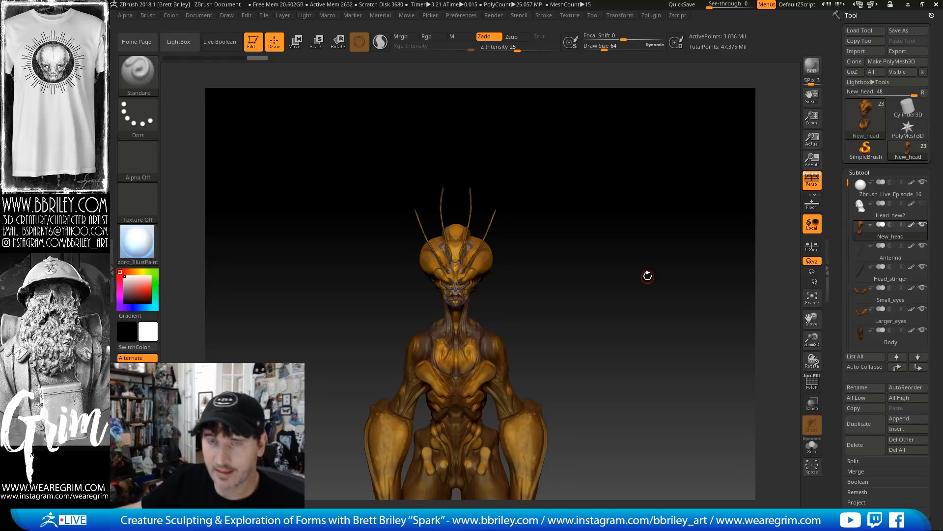
left_click_drag(622, 368, 609, 255, "alt")
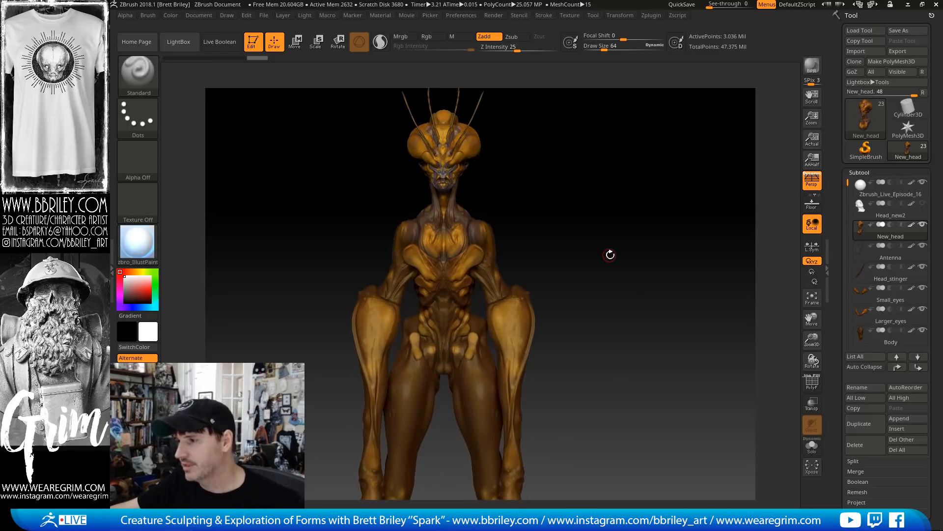
left_click_drag(632, 296, 640, 284, "alt")
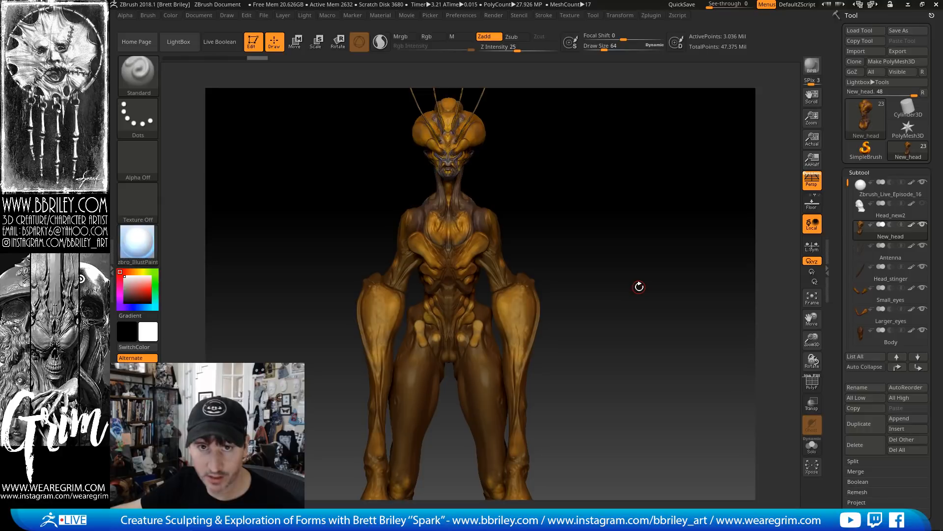
Restore the (Z98) material and turn off the polypaint display on all of the creature's subtools
left_click(137, 240)
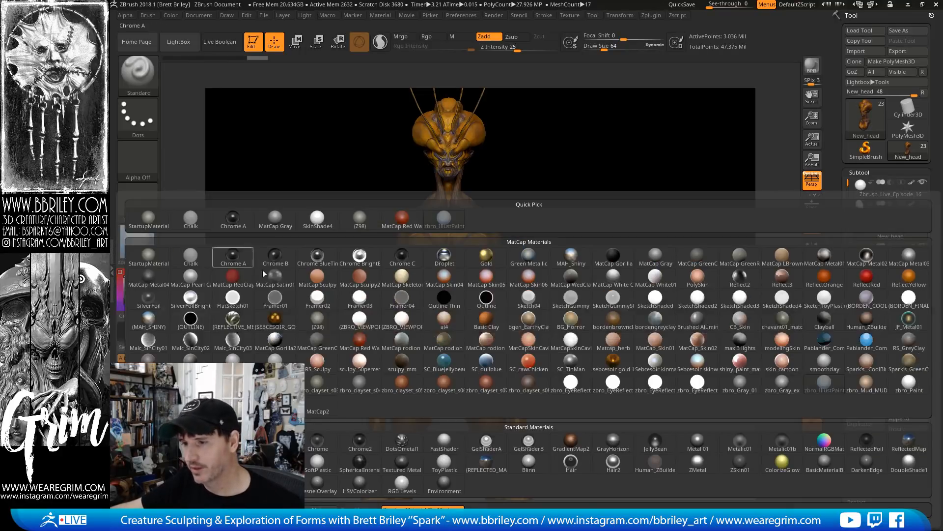
left_click(318, 320)
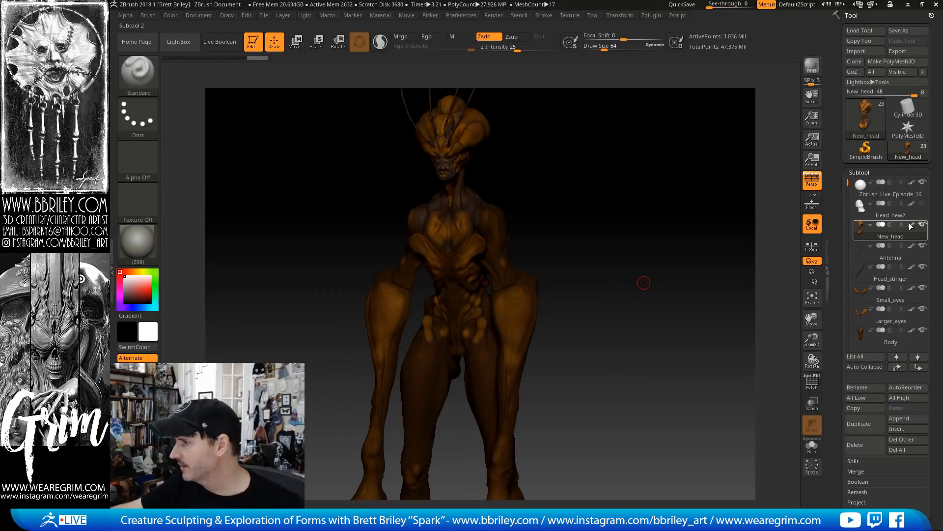
left_click_drag(630, 271, 618, 304)
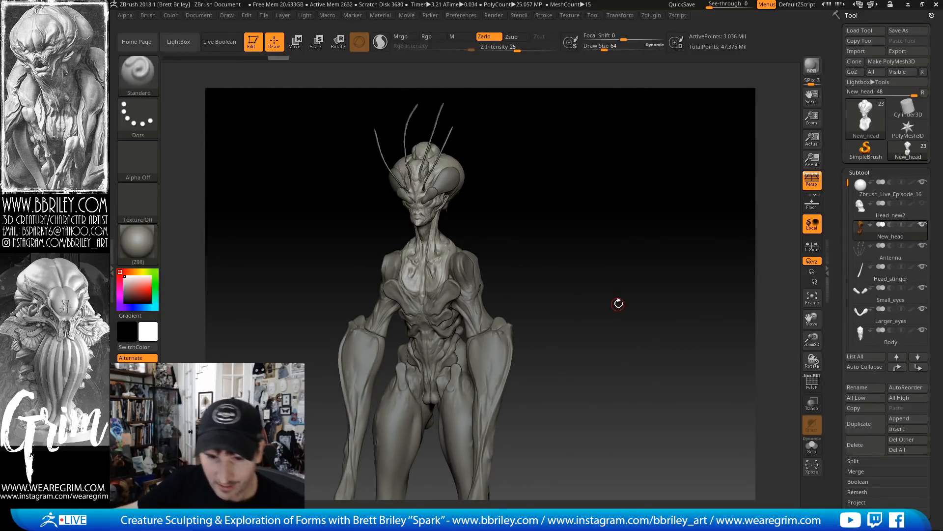
left_click_drag(654, 251, 624, 242)
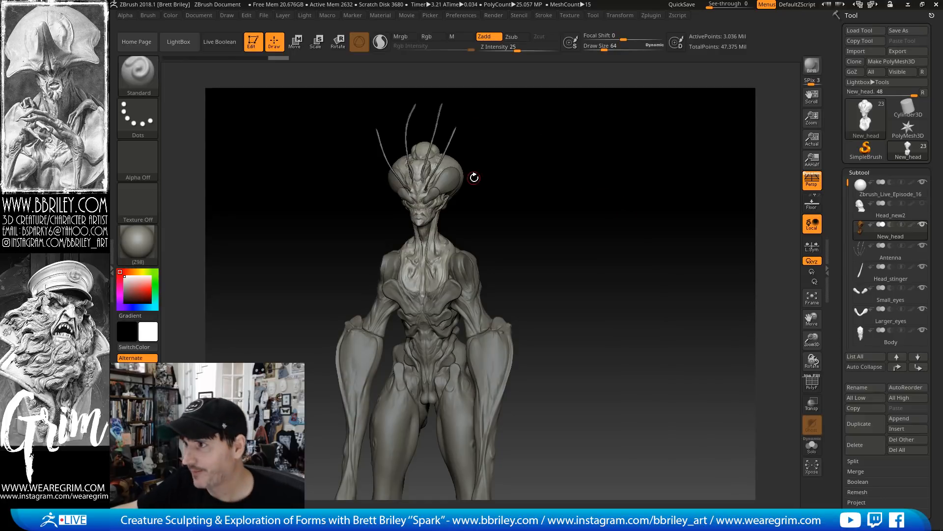
Raise the Inactive Subtool Dimming preference to about 0.9 and check the shading of the creature's eyes and head
left_click_drag(552, 246, 545, 373, "alt")
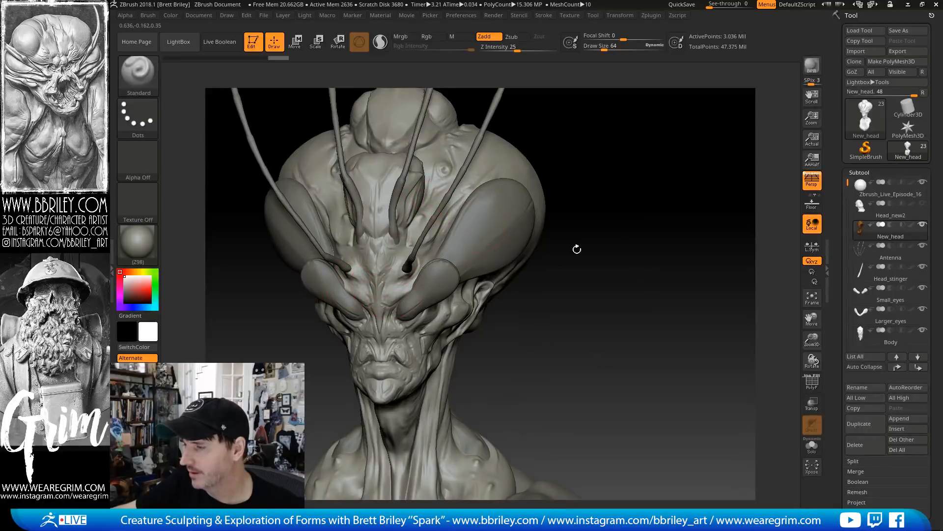
left_click_drag(575, 249, 549, 290)
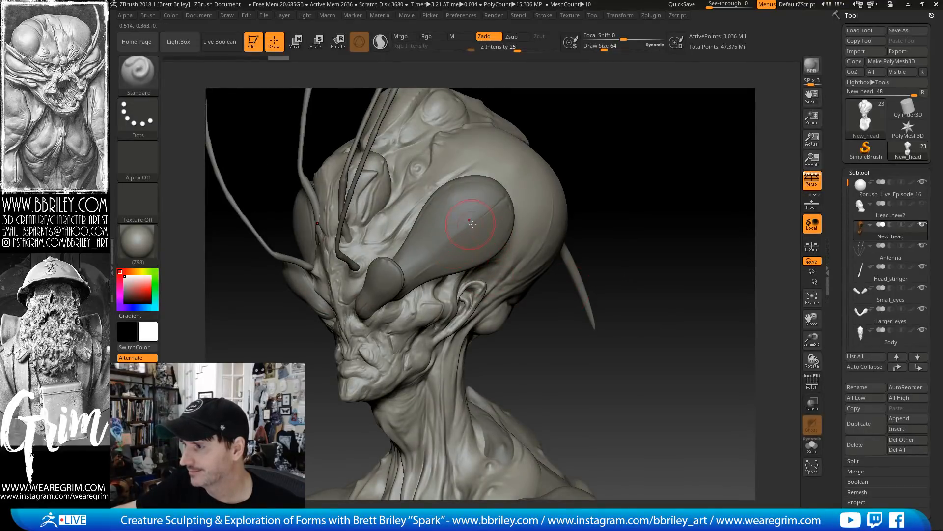
left_click_drag(735, 119, 681, 166)
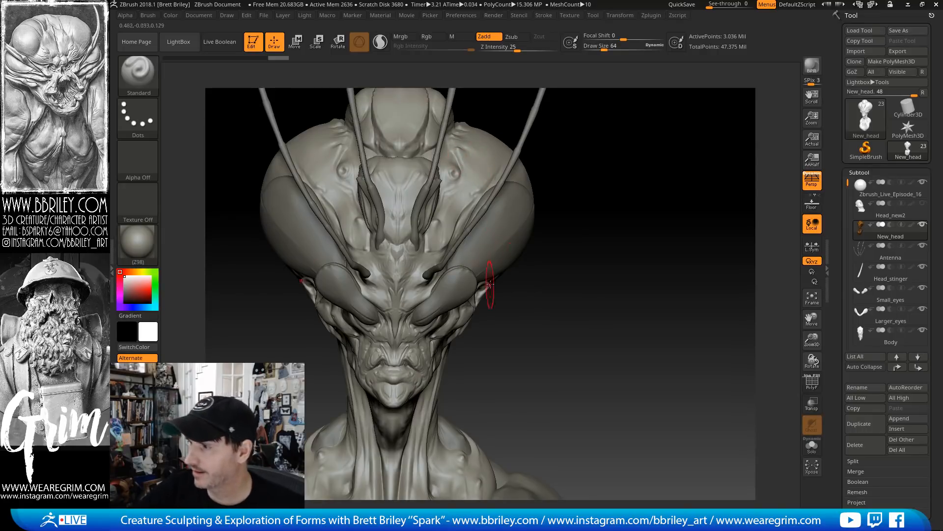
left_click(462, 15)
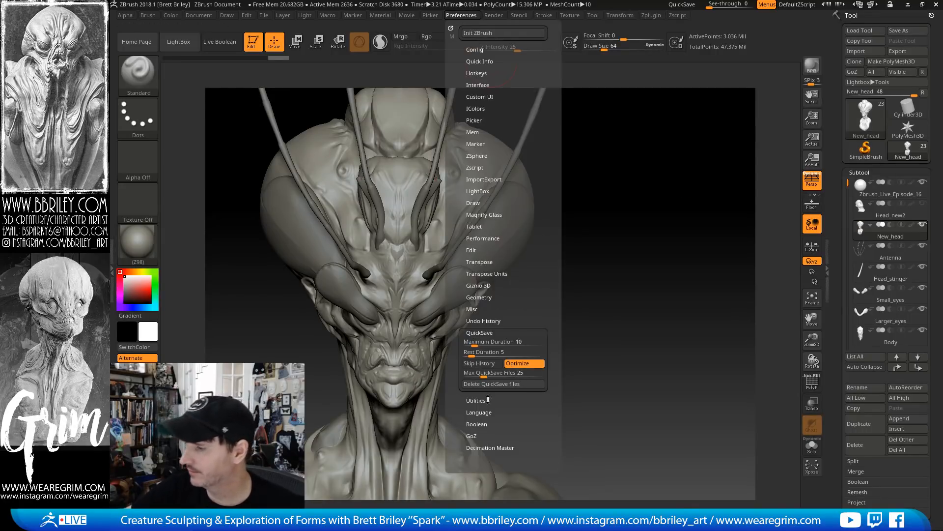
left_click(471, 250)
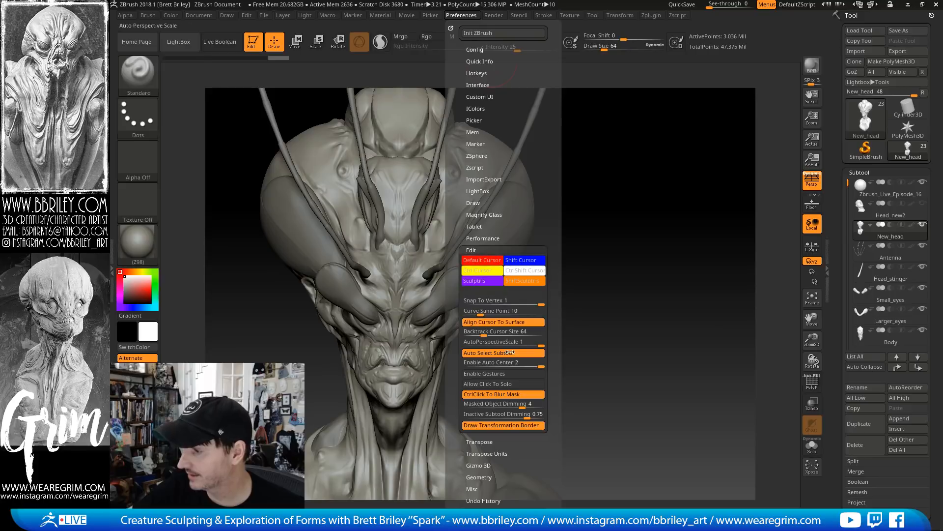
left_click_drag(530, 415, 552, 420)
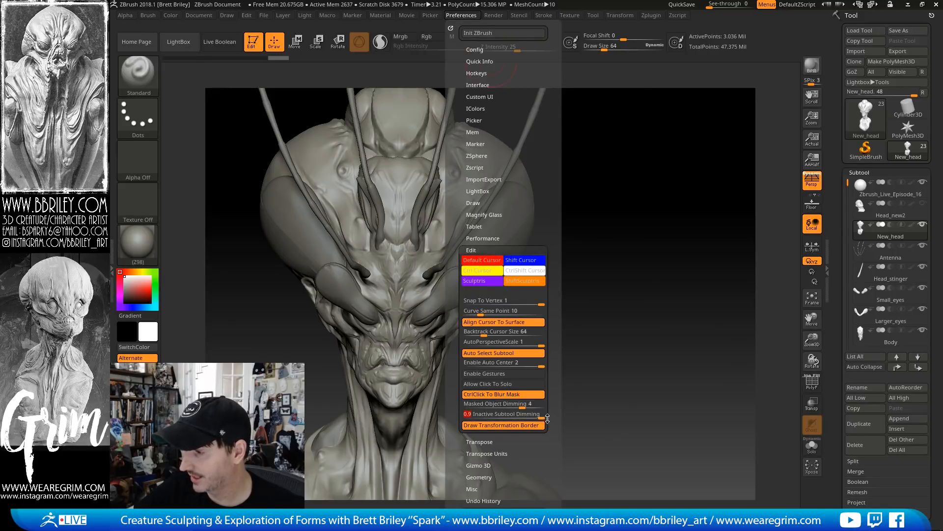
left_click_drag(611, 314, 621, 334)
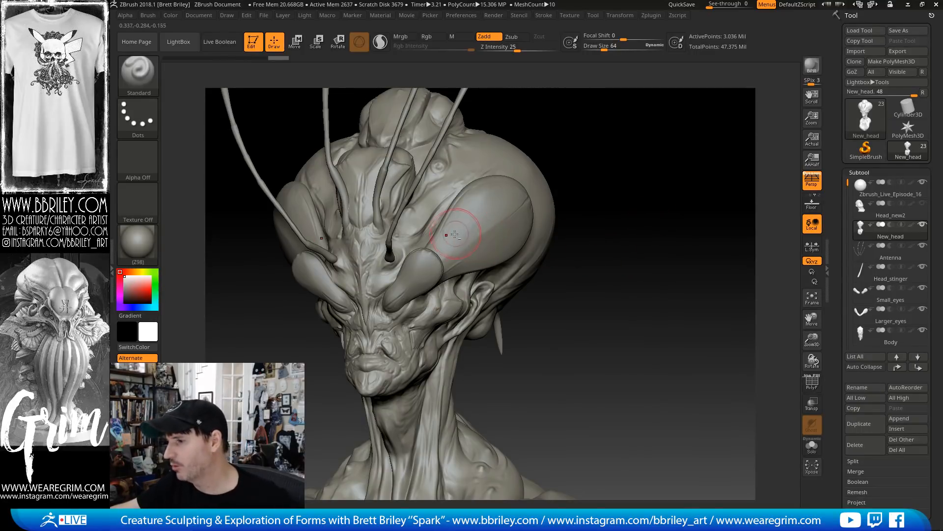
Inspect the creature's face up close and turn on local symmetry (L.Sym) for the New_head subtool
mouse_move(666, 185)
left_mouse_down()
mouse_move(699, 284)
mouse_move(649, 255)
left_mouse_up()
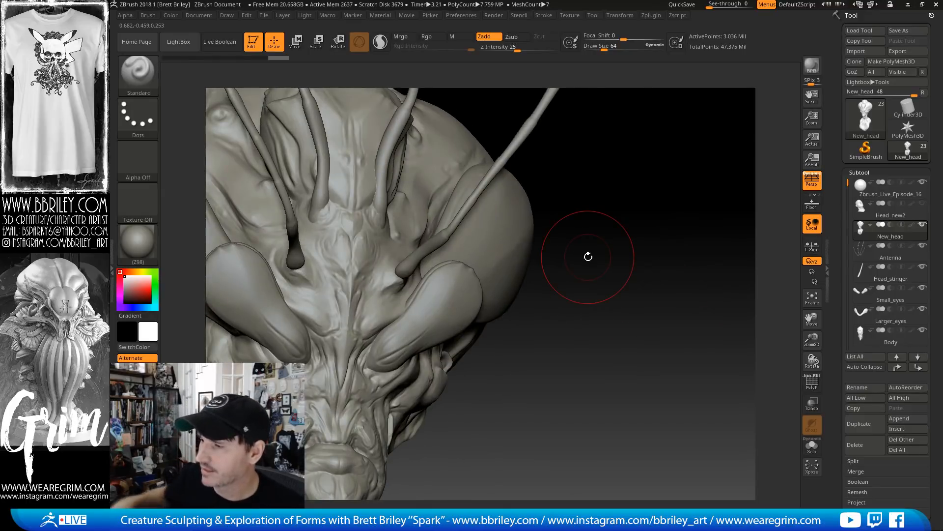
left_click_drag(587, 156, 759, 221)
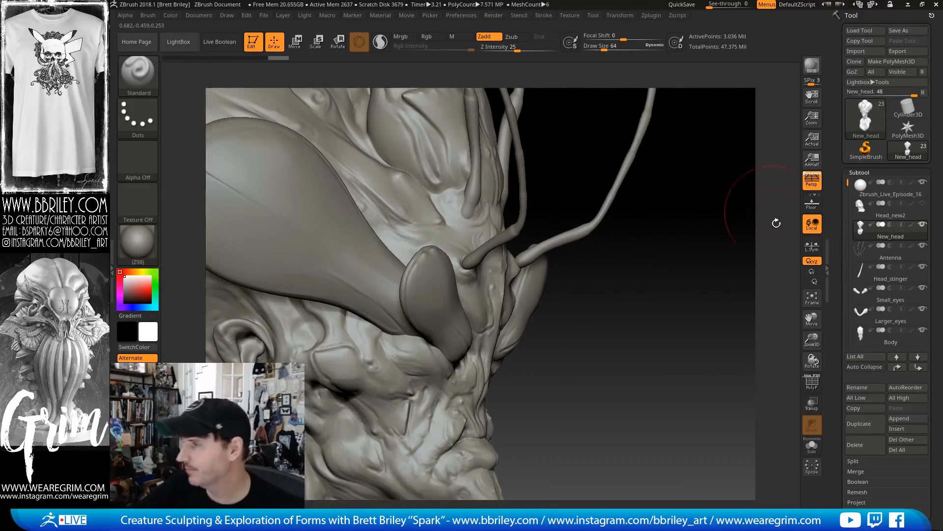
left_click(812, 251)
left_click_drag(721, 255, 683, 235)
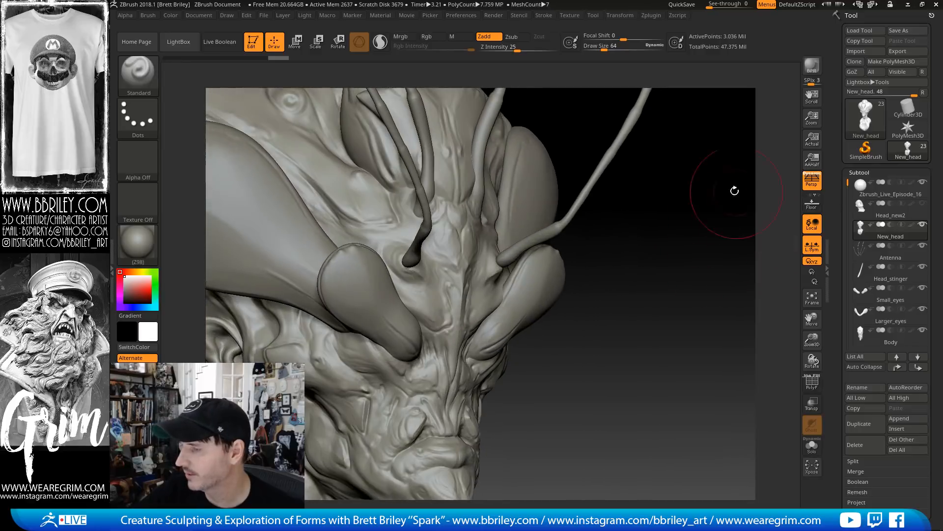
Align the perspective camera to the object in the Draw settings
left_click(228, 16)
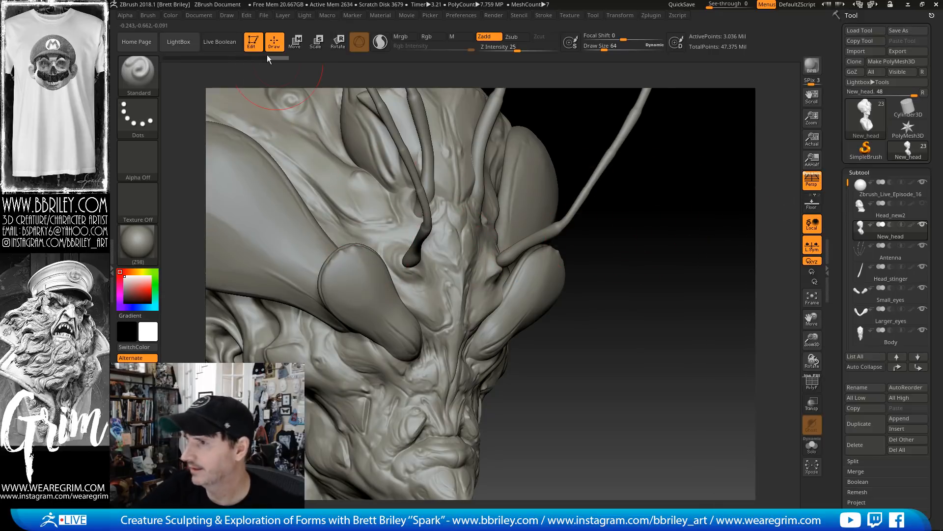
left_click(201, 16)
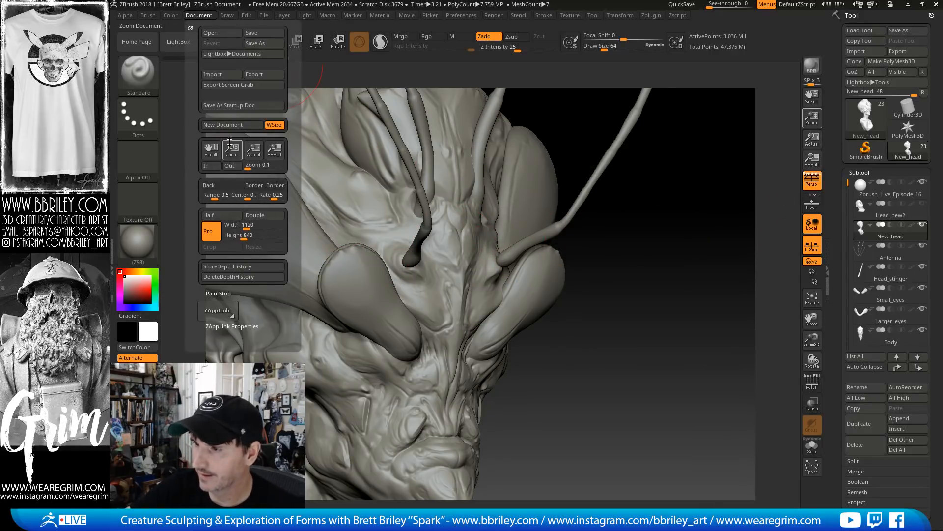
left_click(227, 16)
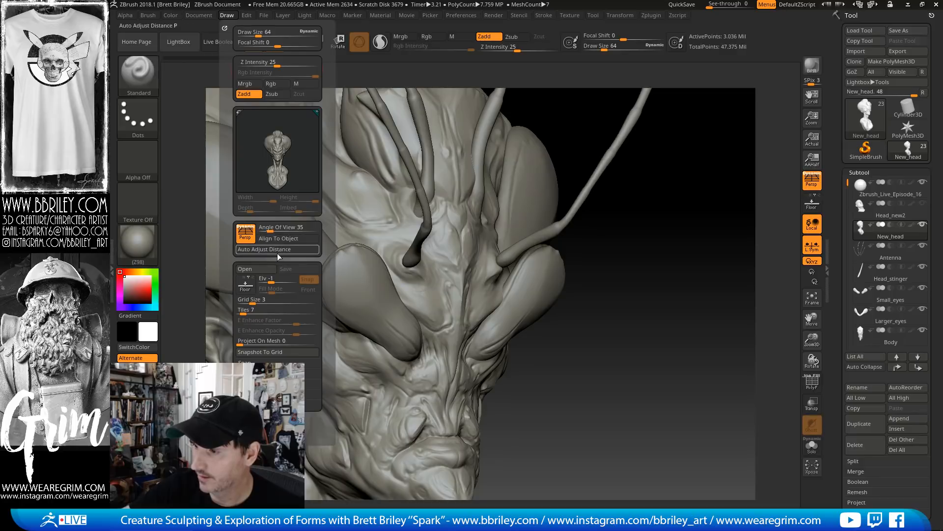
left_click(282, 238)
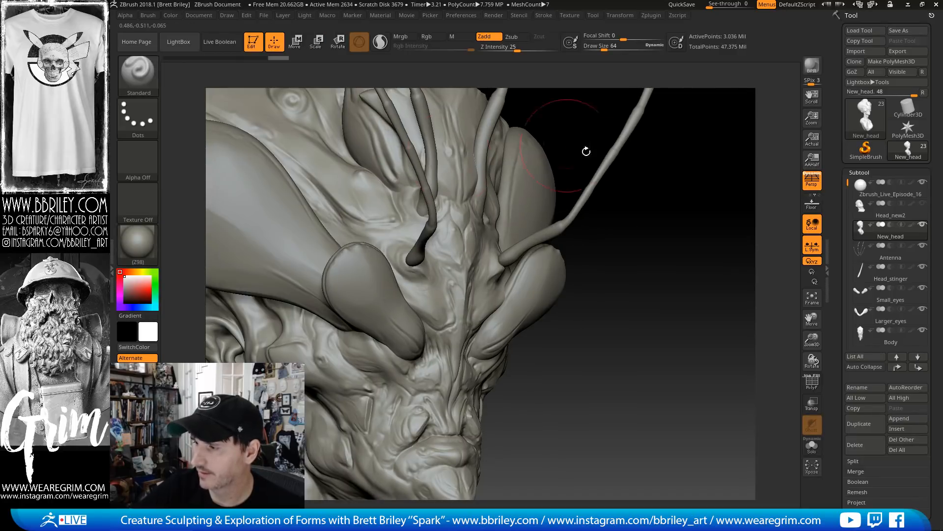
Inspect the creature's head and neck from the front and side, briefly showing the polypaint on all subtools
mouse_move(681, 260)
left_mouse_down()
mouse_move(666, 257)
mouse_move(669, 236)
mouse_move(674, 274)
mouse_move(680, 246)
mouse_move(681, 268)
mouse_move(641, 248)
mouse_move(620, 264)
left_mouse_up()
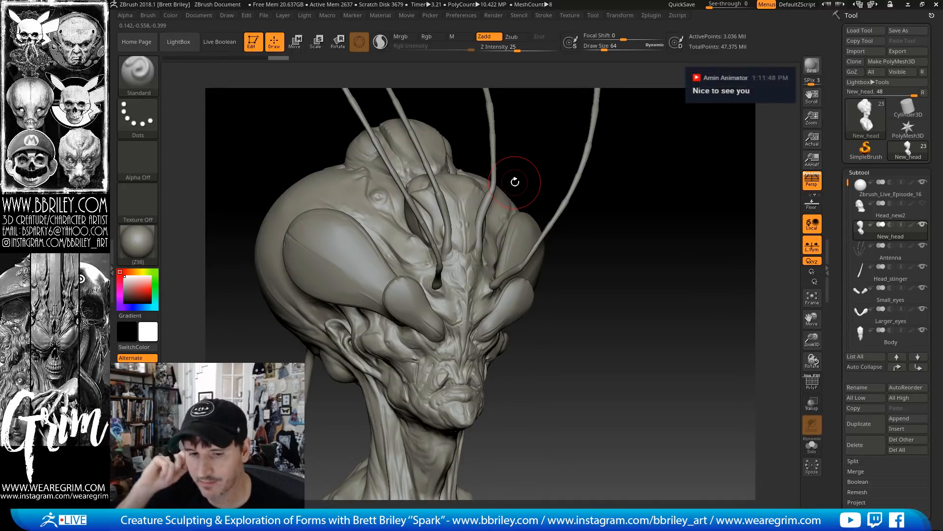
left_click_drag(515, 182, 505, 198)
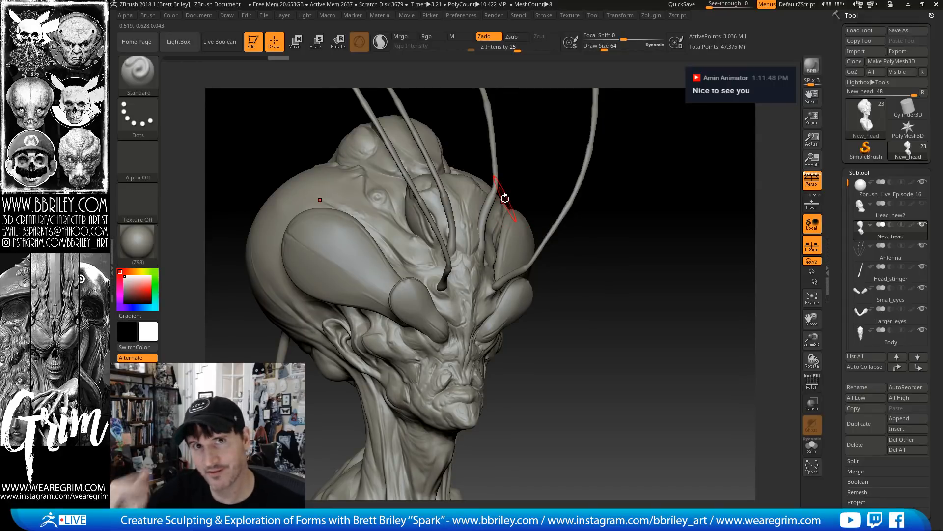
left_click_drag(505, 198, 521, 202)
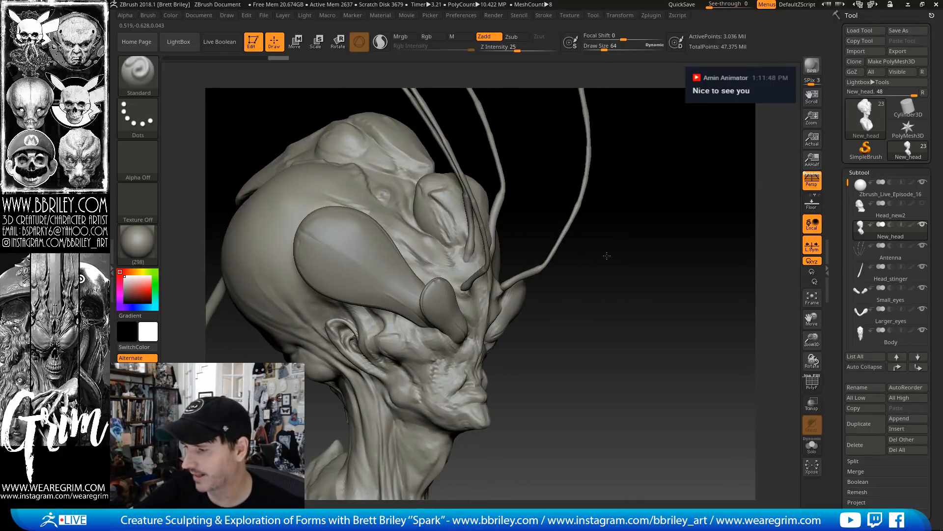
left_click_drag(574, 335, 587, 284, "alt")
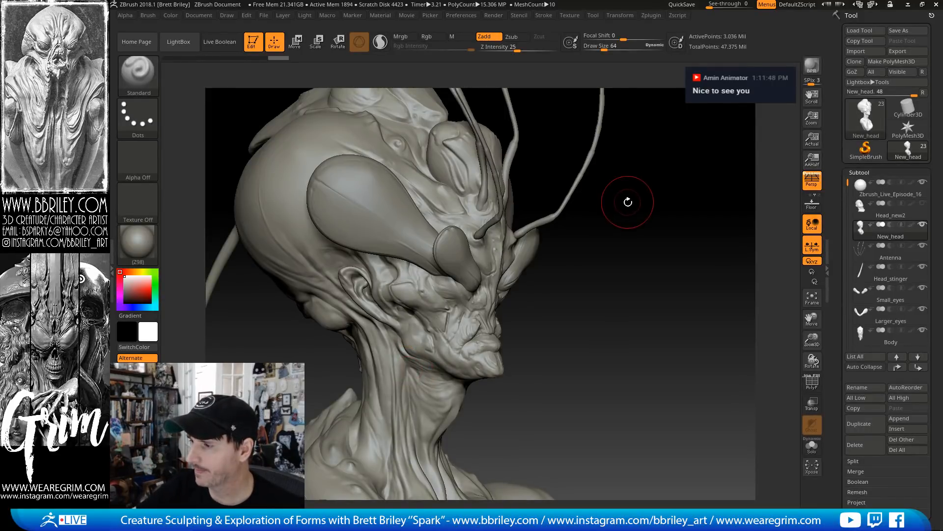
mouse_move(623, 193)
left_mouse_down()
mouse_move(632, 210)
mouse_move(628, 204)
left_mouse_up()
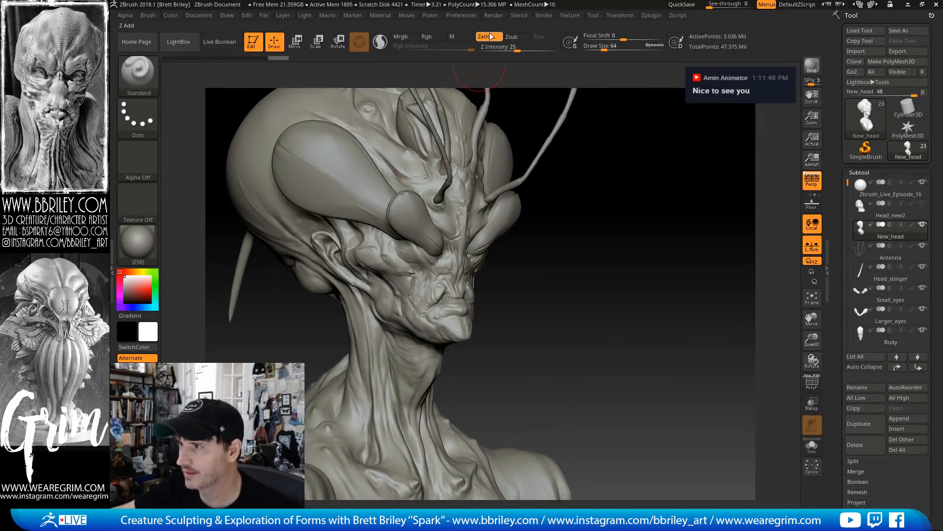
left_click(912, 225, "shift")
key("shift")
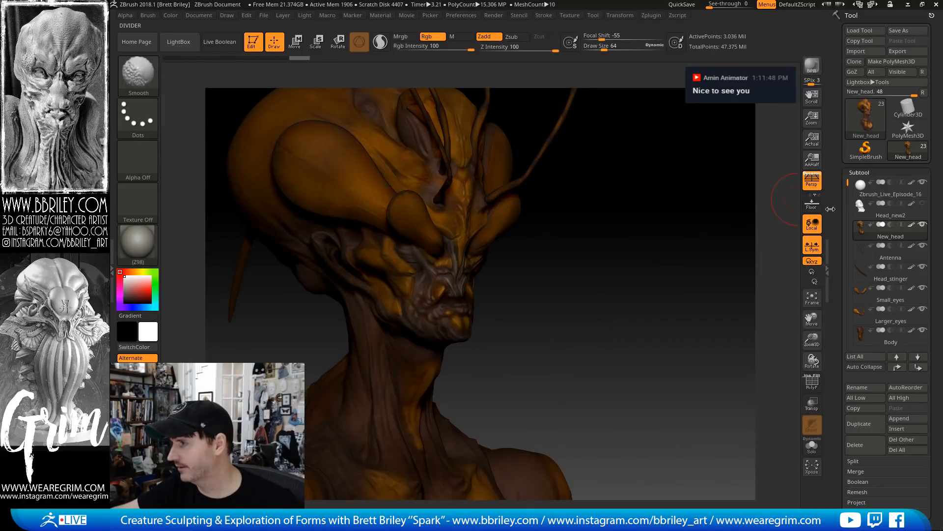
left_click(910, 225, "shift")
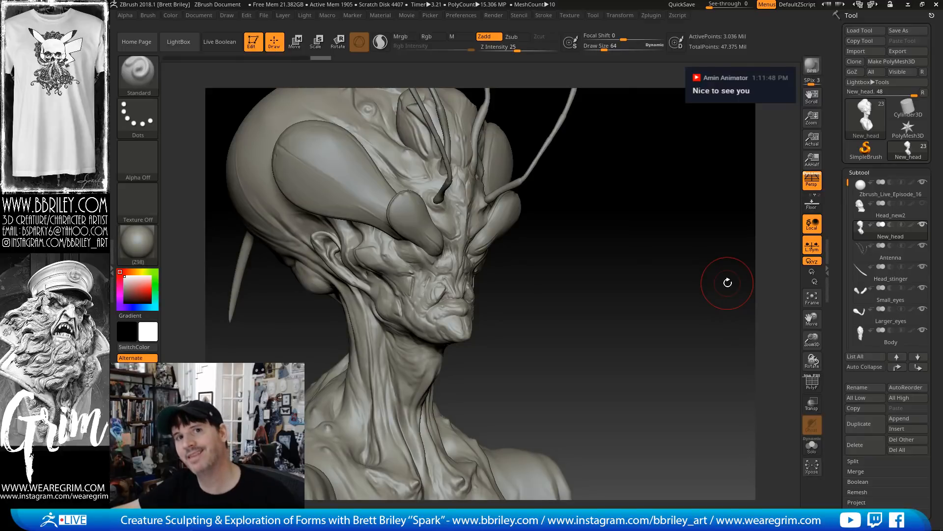
left_click_drag(668, 303, 522, 256)
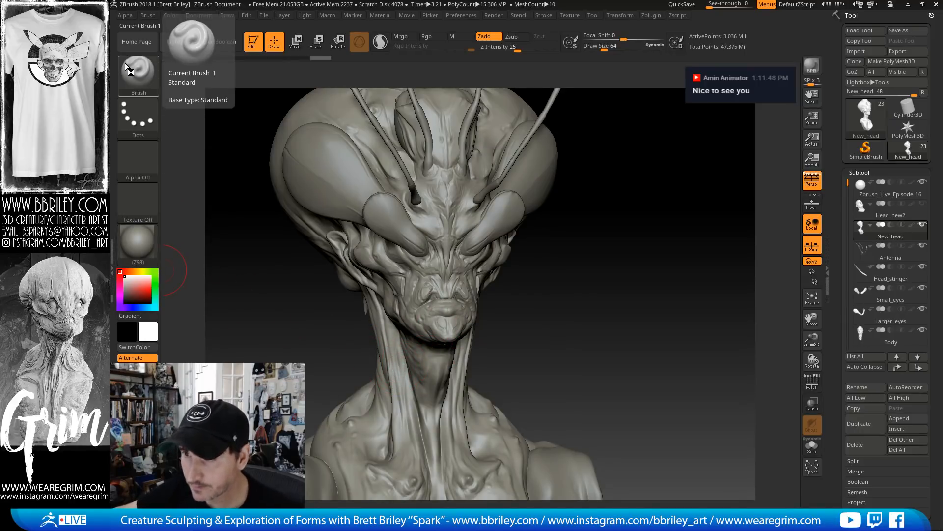
Set the Standard brush's stroke to DragRect and import the grey wrinkled-skin JPG from the Alphas folder as its alpha
left_click(129, 111)
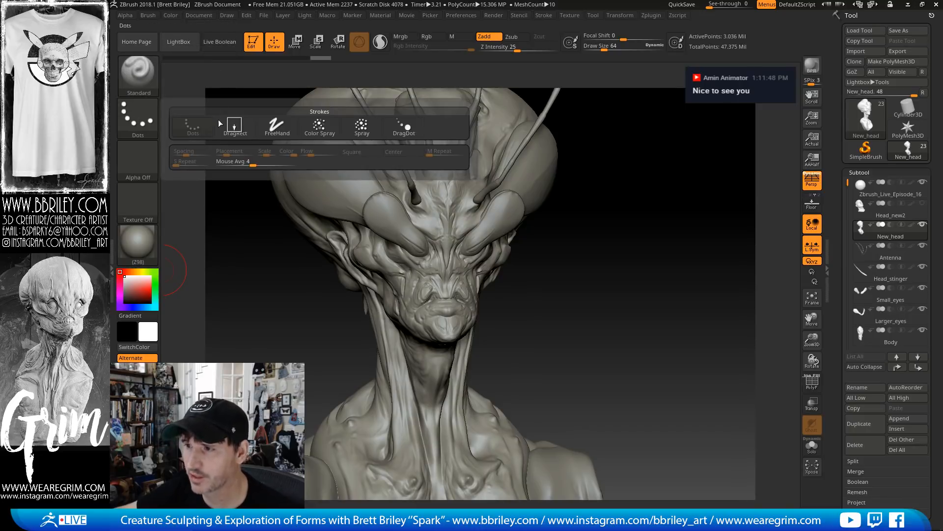
left_click(316, 131)
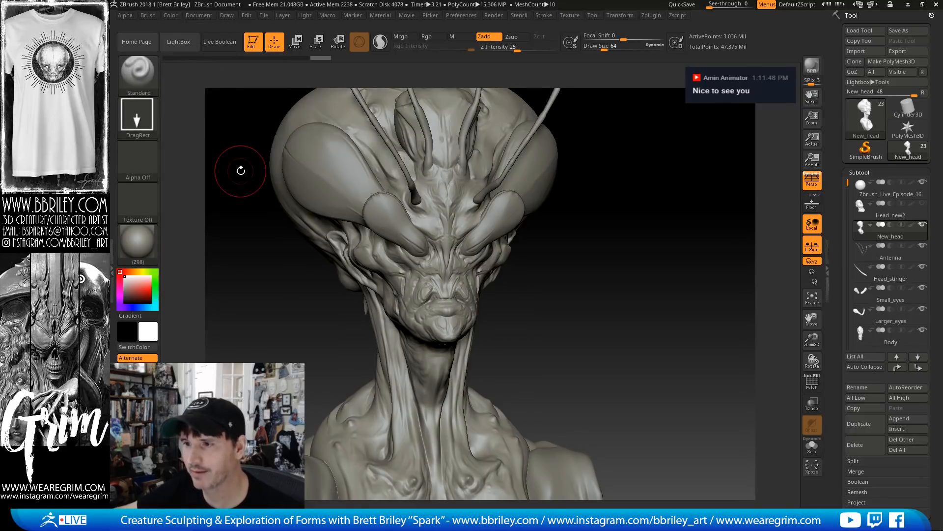
left_click(138, 155)
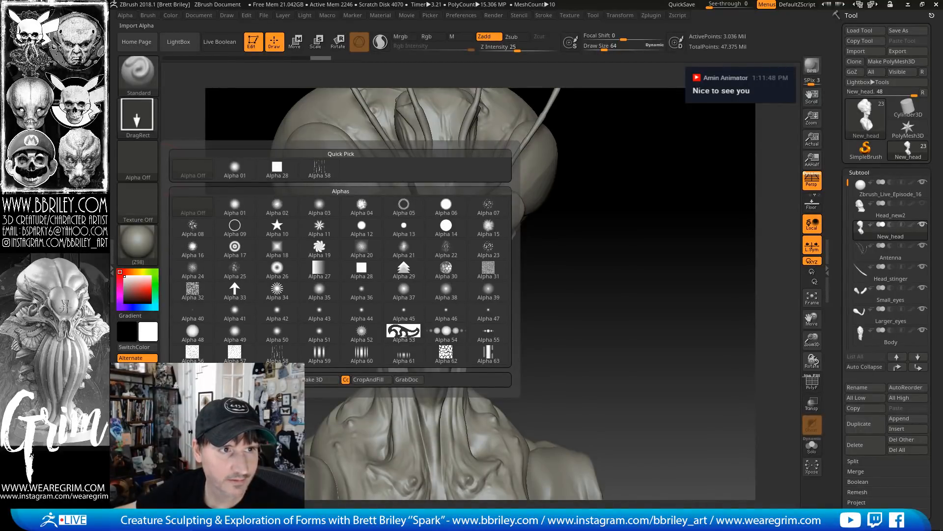
left_click_drag(113, 68, 258, 86)
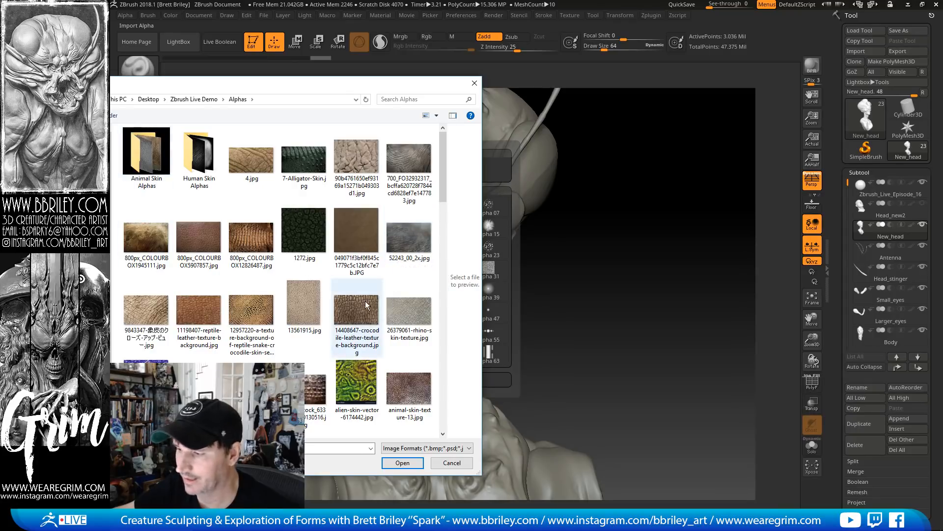
scroll(354, 305, "down", 10)
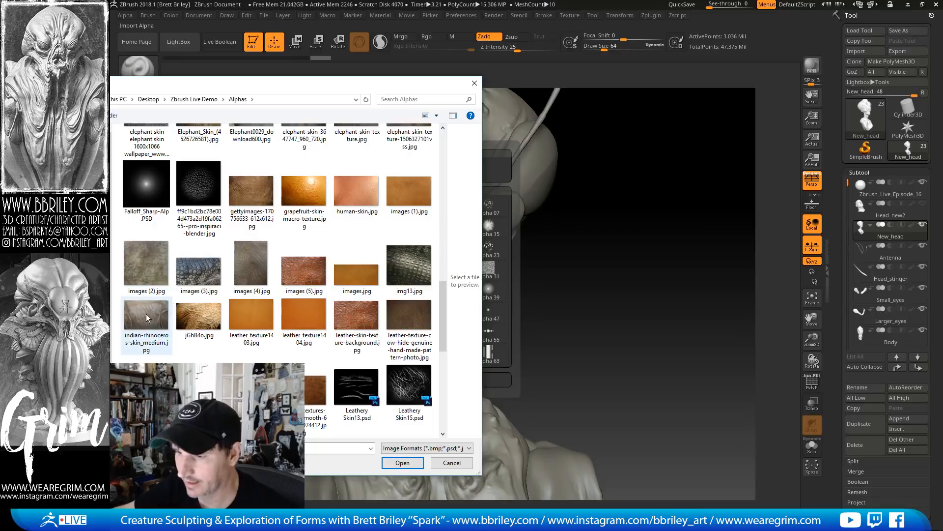
scroll(196, 324, "down", 5)
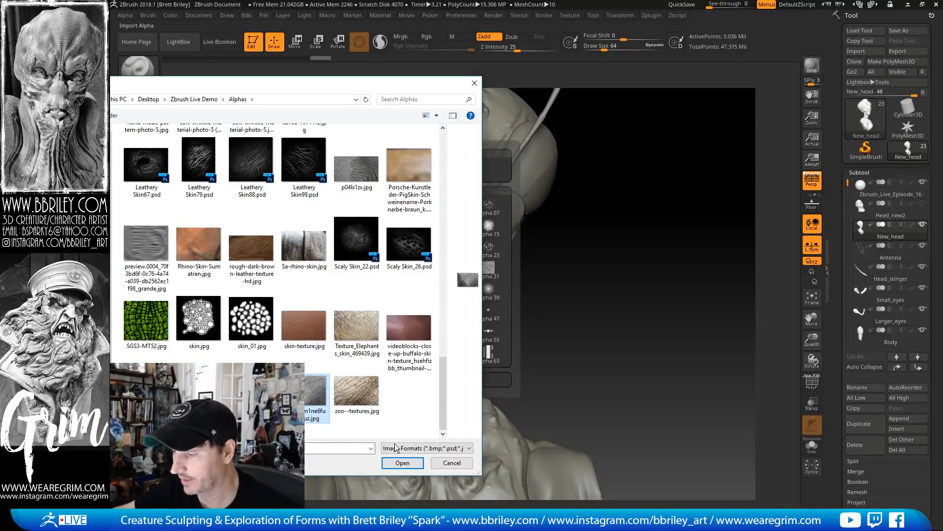
left_click(402, 462)
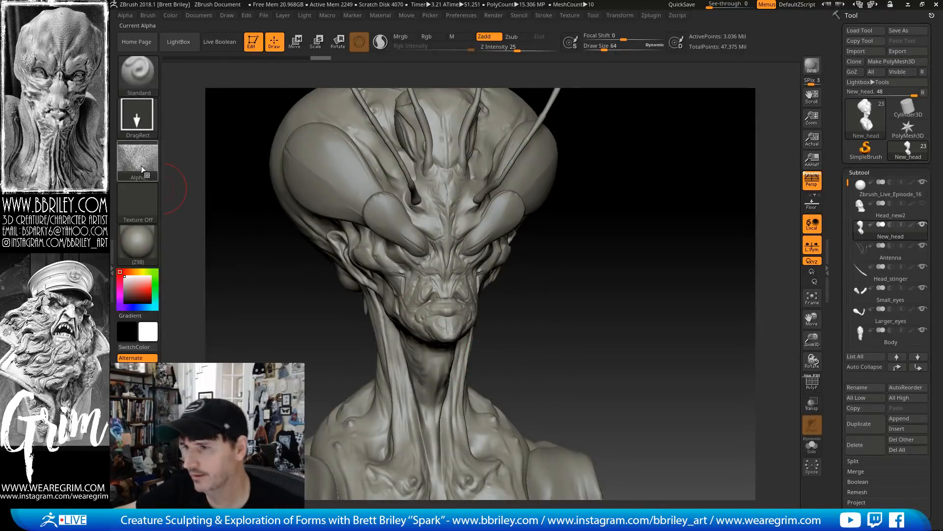
mouse_move(142, 166)
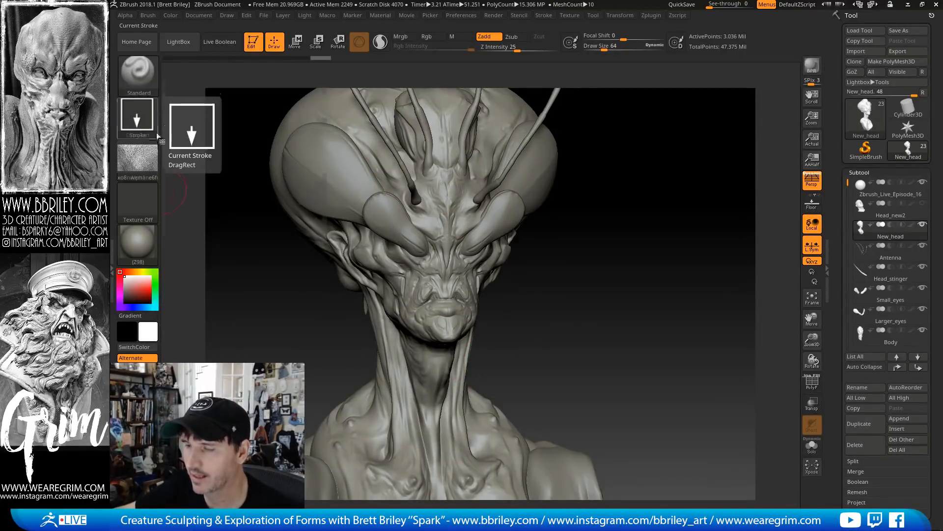
Import the same grey wrinkled-skin image from the Alphas folder as a texture and make it the current texture
left_click(137, 203)
left_click(186, 207)
scroll(269, 305, "down", 10)
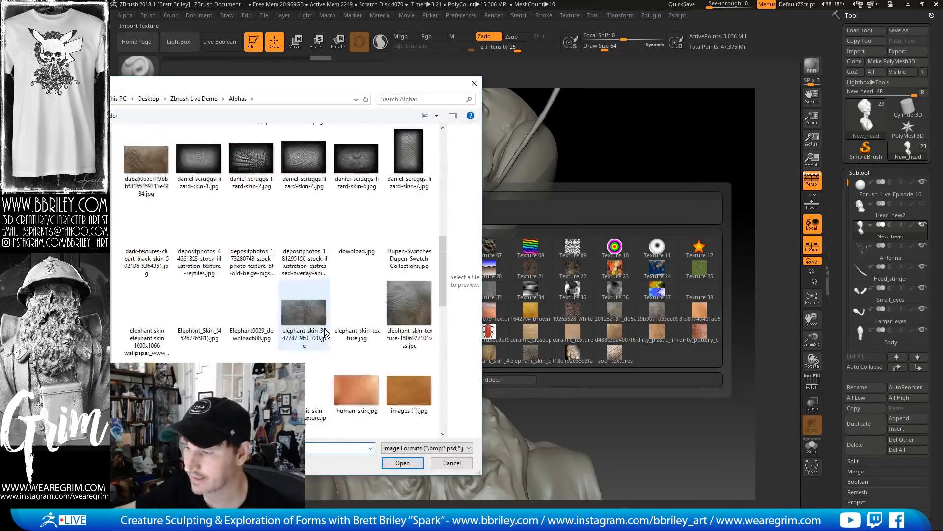
left_click(317, 394)
left_click(402, 464)
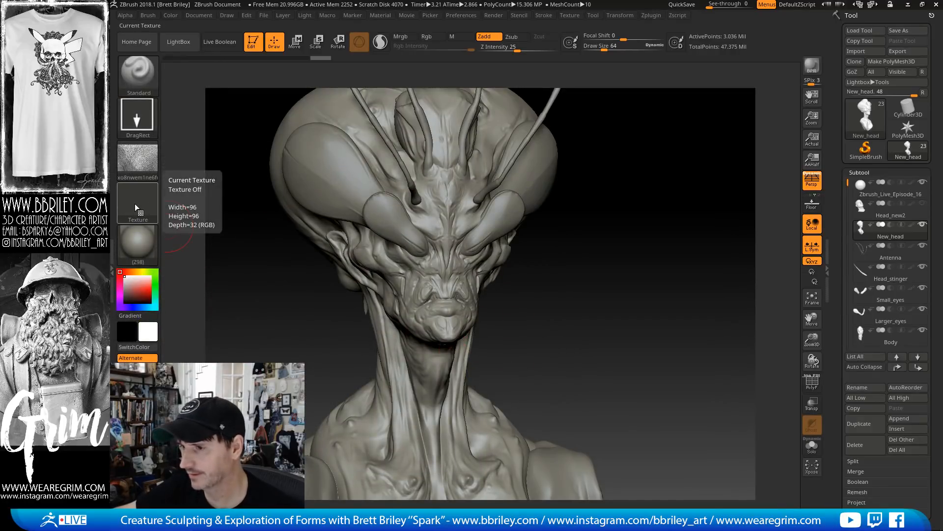
left_click(137, 208)
left_click(357, 220)
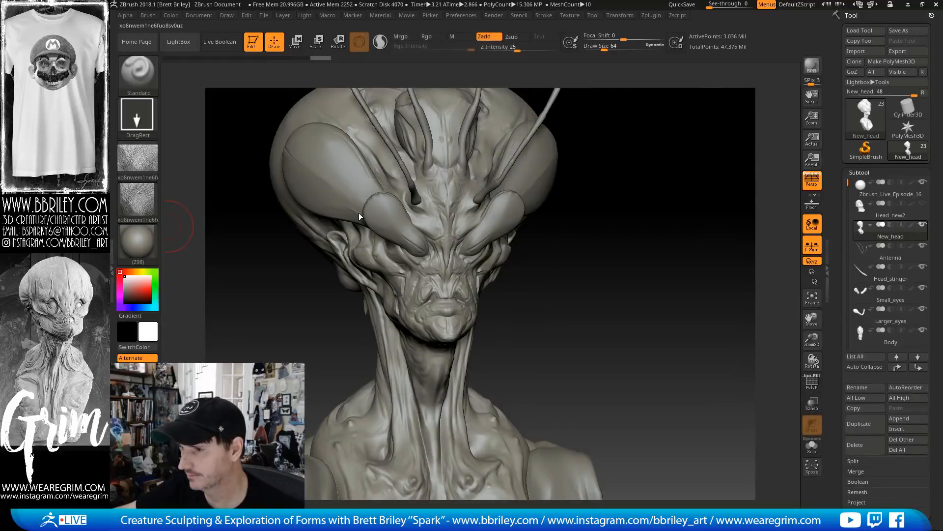
Import the brown AdobeStock reptile-skin image as a texture and set the current texture back to Texture Off
left_click(138, 208)
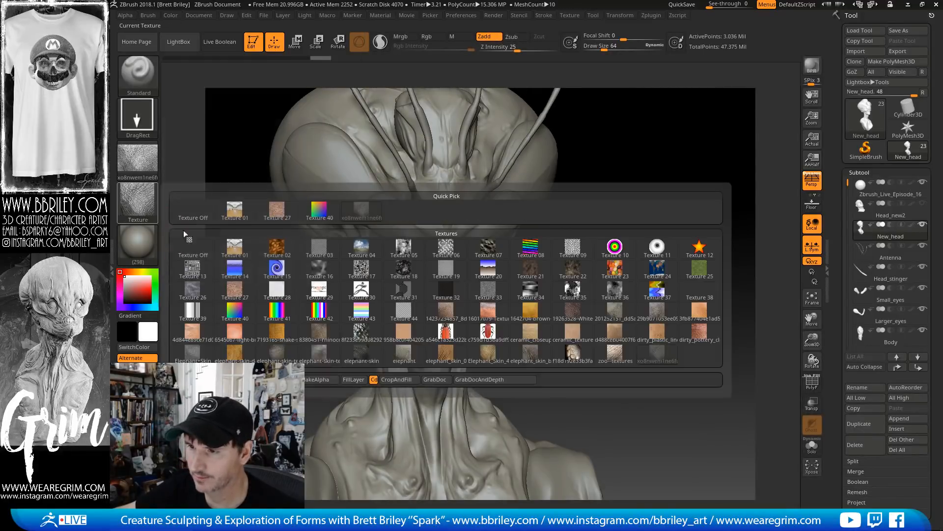
left_click(445, 168)
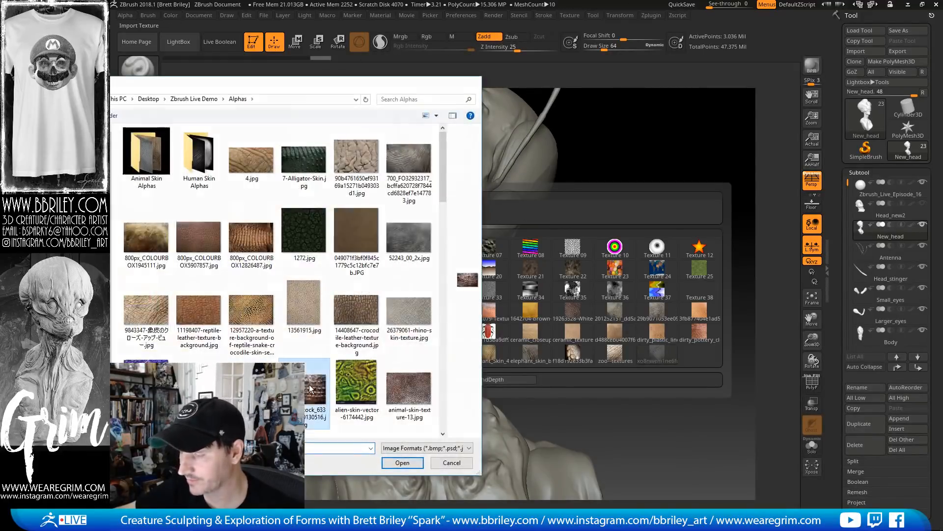
double_click(311, 387)
left_click(141, 213)
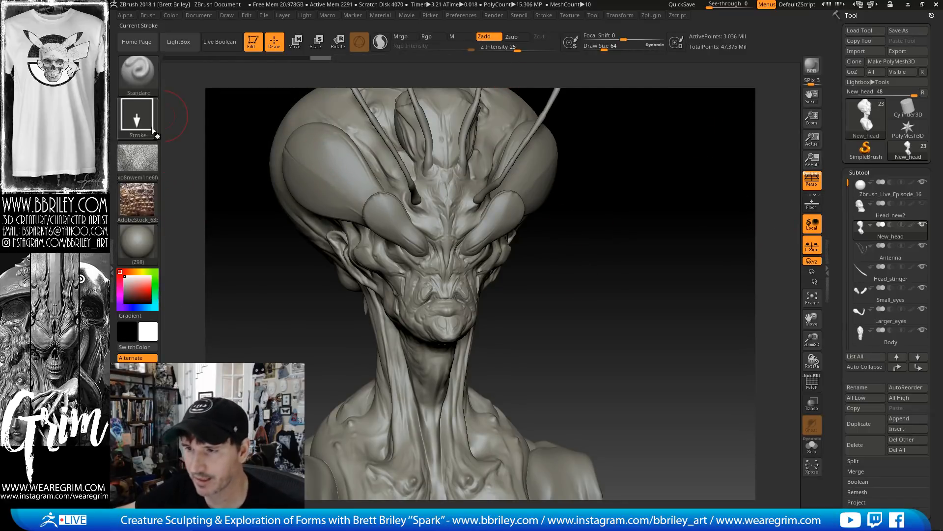
left_click(130, 201)
left_click(190, 254)
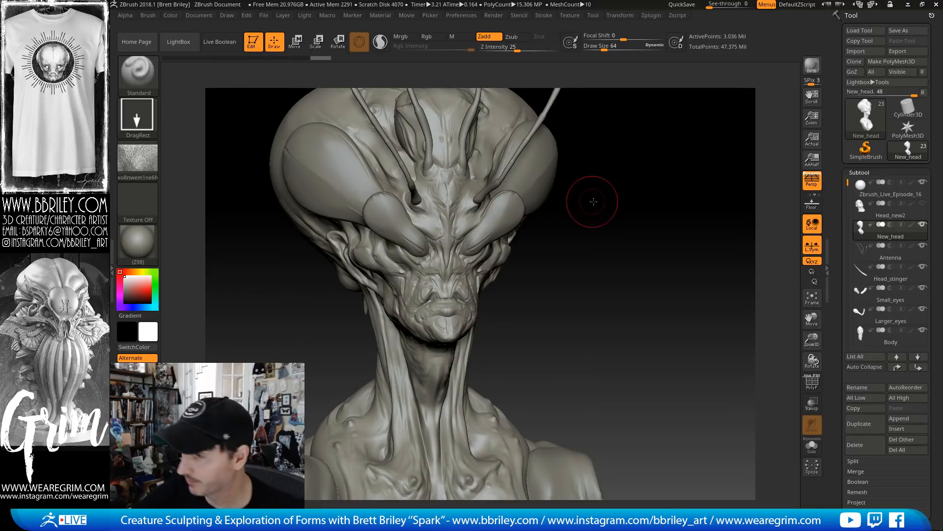
Try stamping the skin alpha at Z Intensity 25 onto the smooth bulge behind the large eye, and undo it
mouse_move(593, 202)
left_mouse_down()
mouse_move(614, 221)
mouse_move(615, 209)
mouse_move(617, 245)
mouse_move(641, 202)
mouse_move(644, 209)
left_mouse_up()
left_click_drag(644, 209, 639, 158, "alt")
left_click_drag(583, 240, 550, 237)
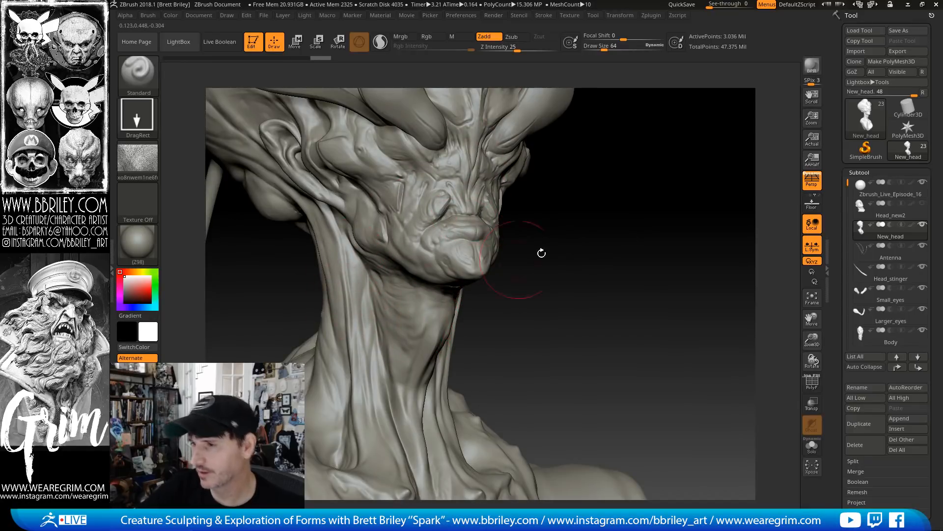
mouse_move(565, 274)
left_mouse_down()
mouse_move(590, 269)
mouse_move(598, 297)
mouse_move(602, 198)
mouse_move(622, 299)
left_mouse_up()
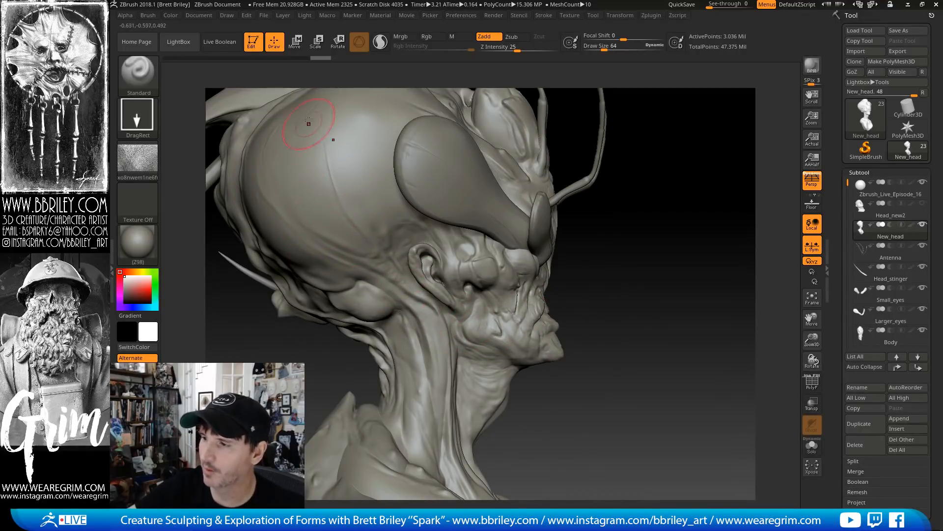
left_click_drag(657, 222, 666, 276, "alt")
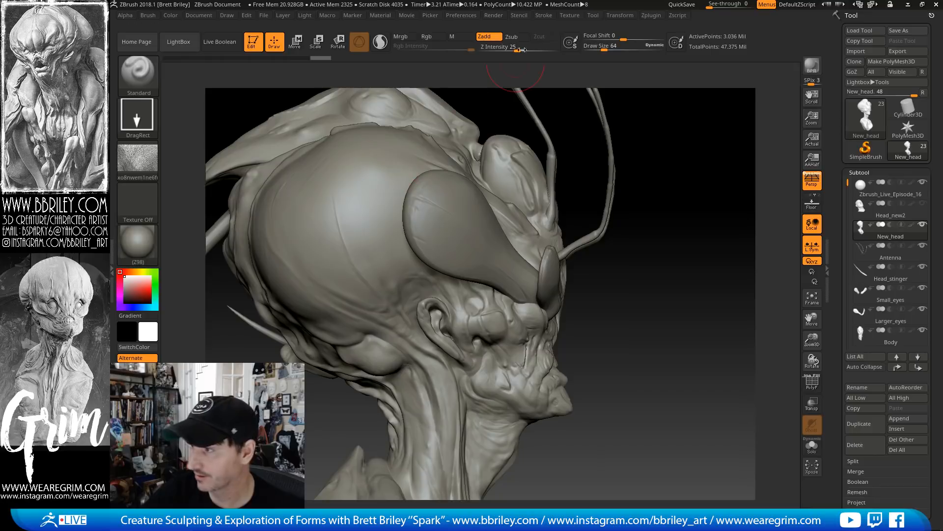
left_click_drag(359, 266, 413, 311)
left_click_drag(662, 240, 646, 342)
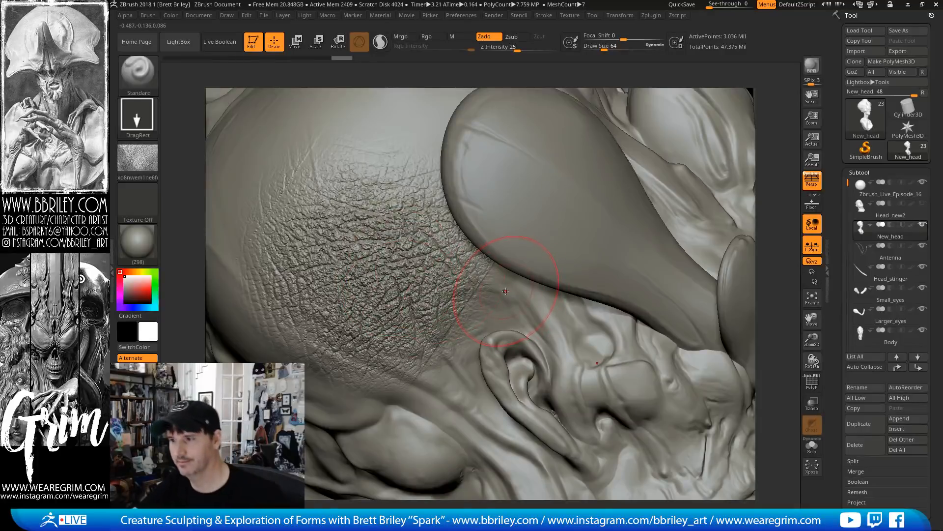
key("ctrl+z")
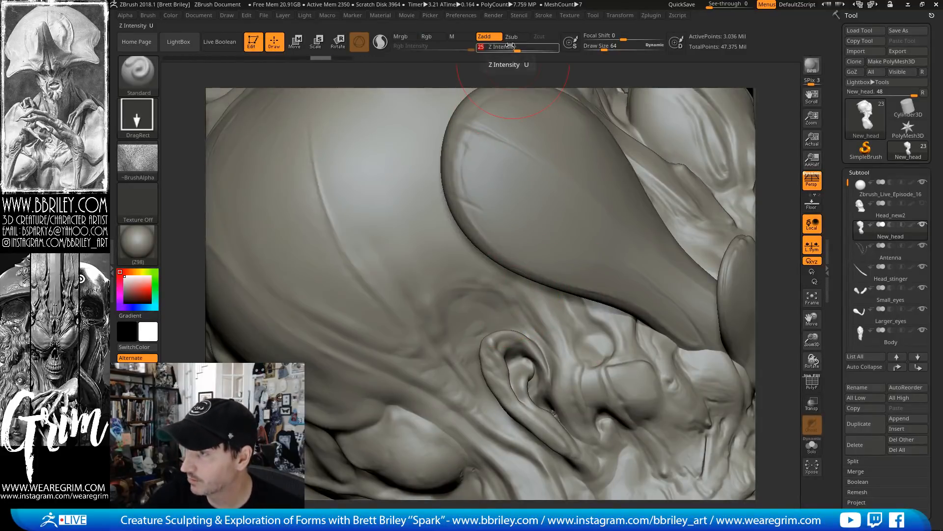
Set the Standard brush's Z Intensity to 10 and store a morph target for the New_head subtool, checking it in isolation
type("10")
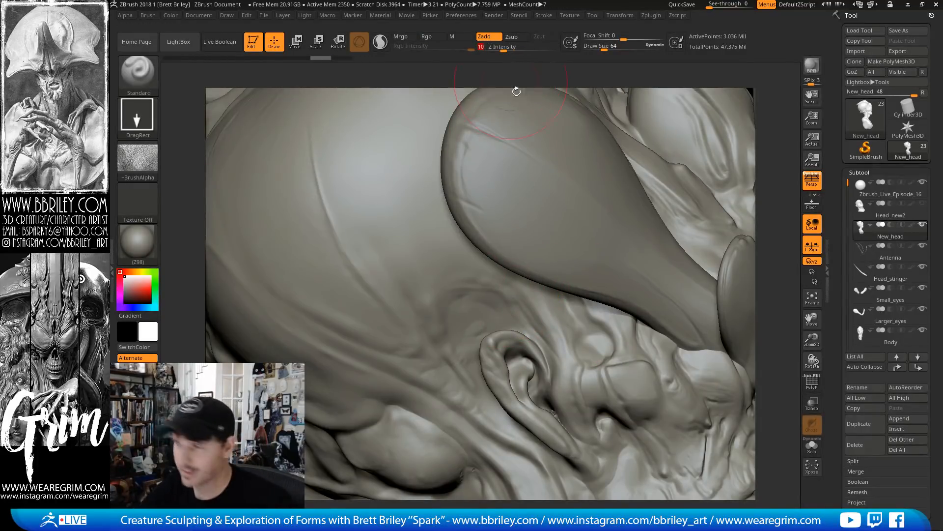
scroll(839, 253, "down", 5)
left_click(858, 242)
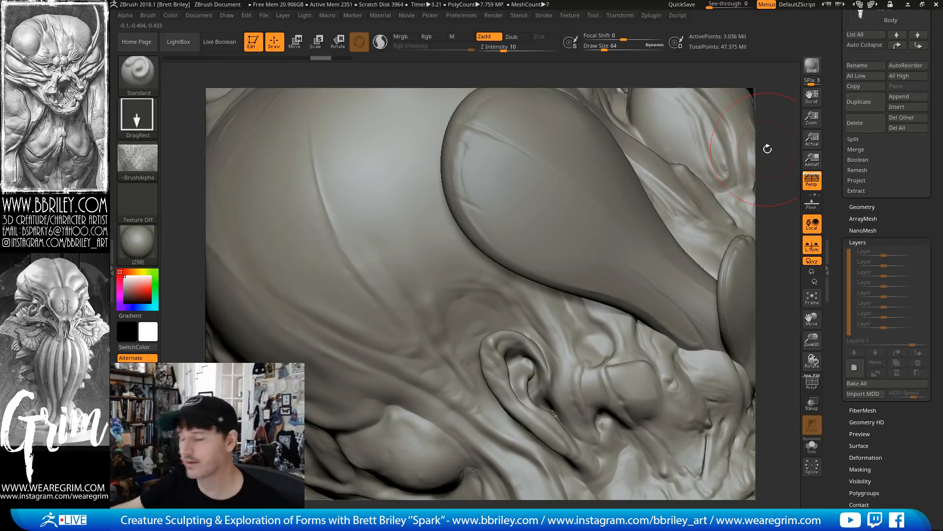
left_click_drag(832, 393, 837, 314)
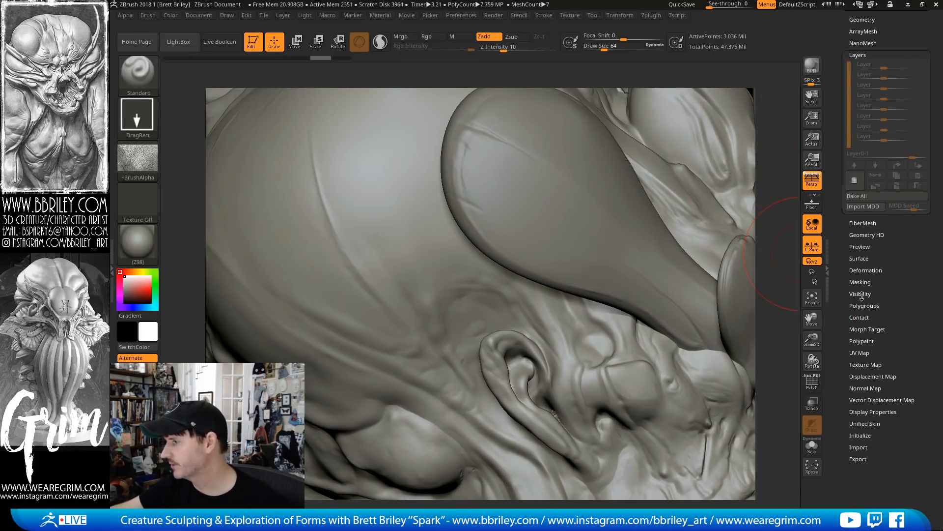
left_click(867, 329)
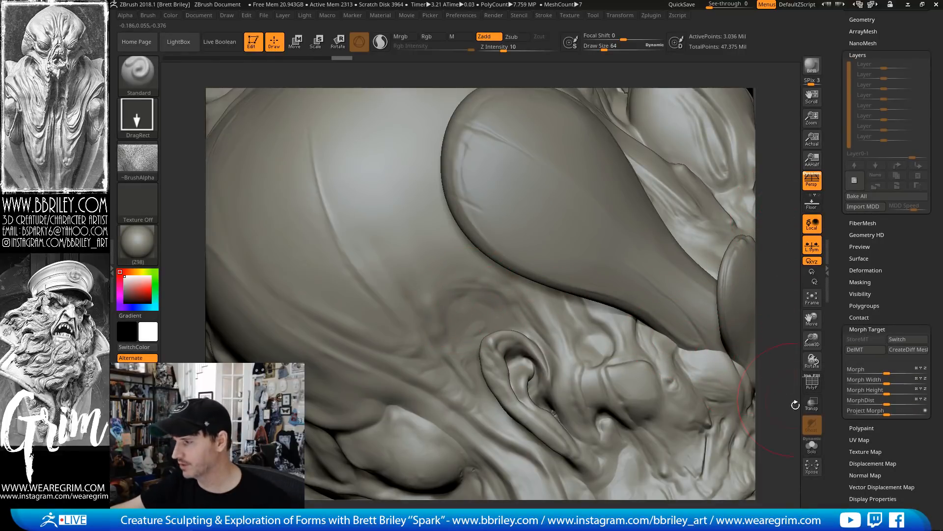
left_click(811, 445)
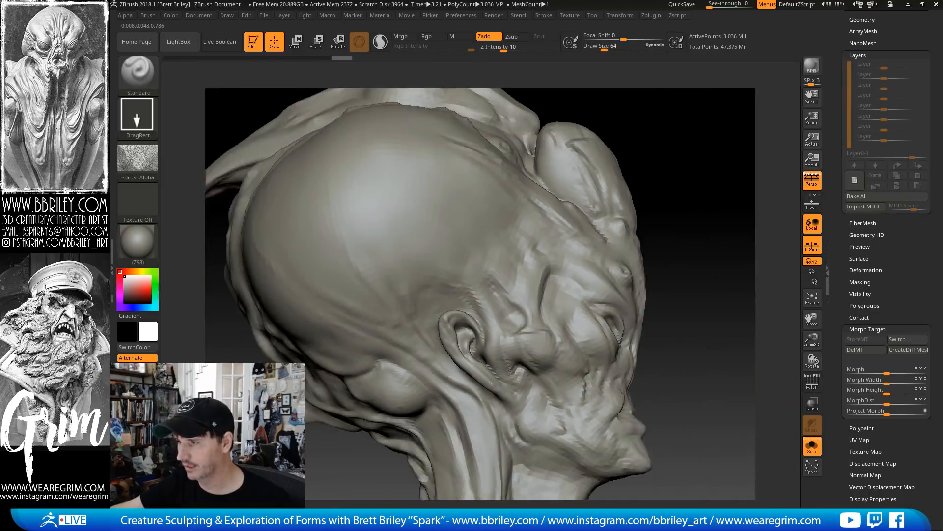
left_click_drag(697, 376, 781, 422)
left_click(812, 445)
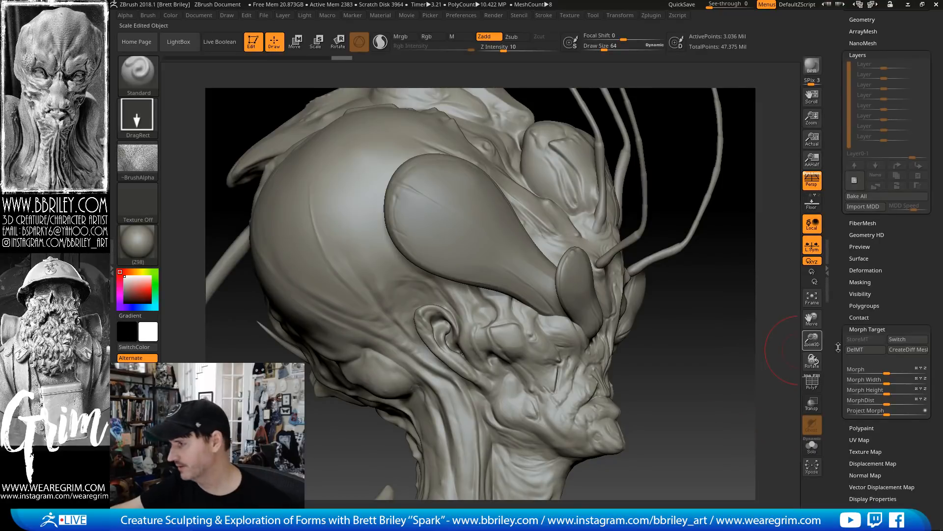
Add a new sculpting layer to the head and name it elephant_skin
left_click_drag(844, 286, 829, 325)
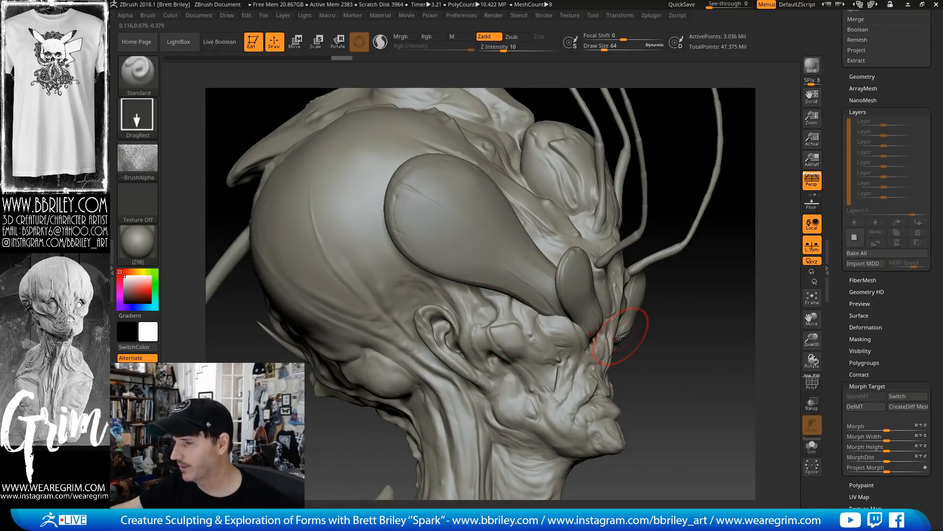
left_click(854, 239)
left_click(874, 230)
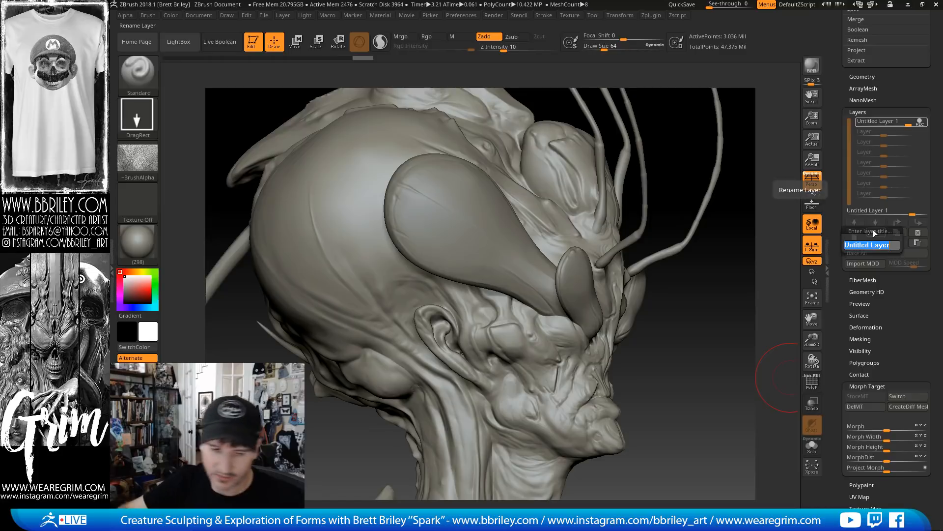
type("t")
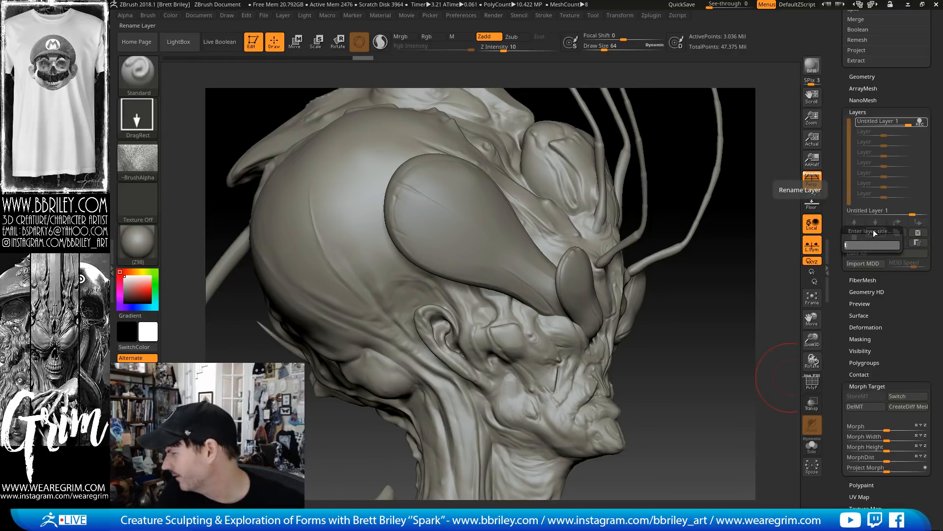
type("estalpah")
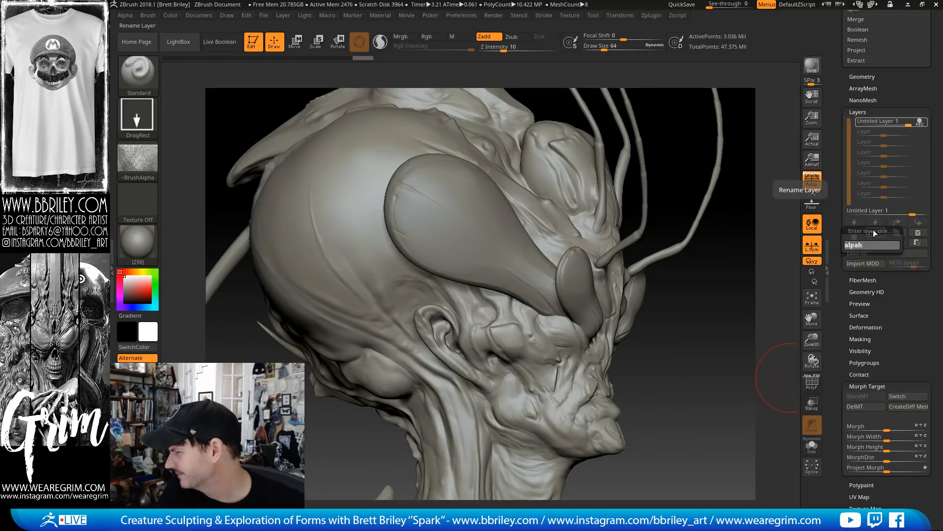
key("BackSpace")
key("BackSpace")
type("ha")
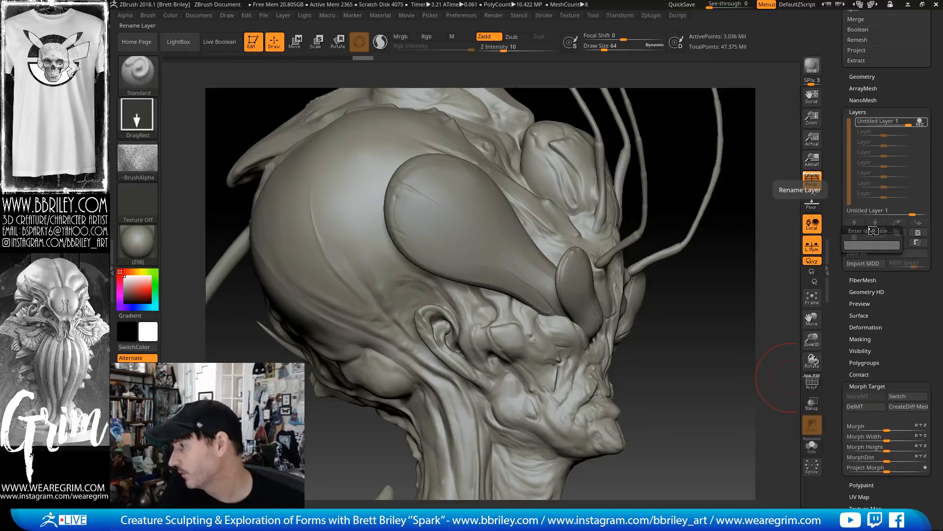
type("elephan")
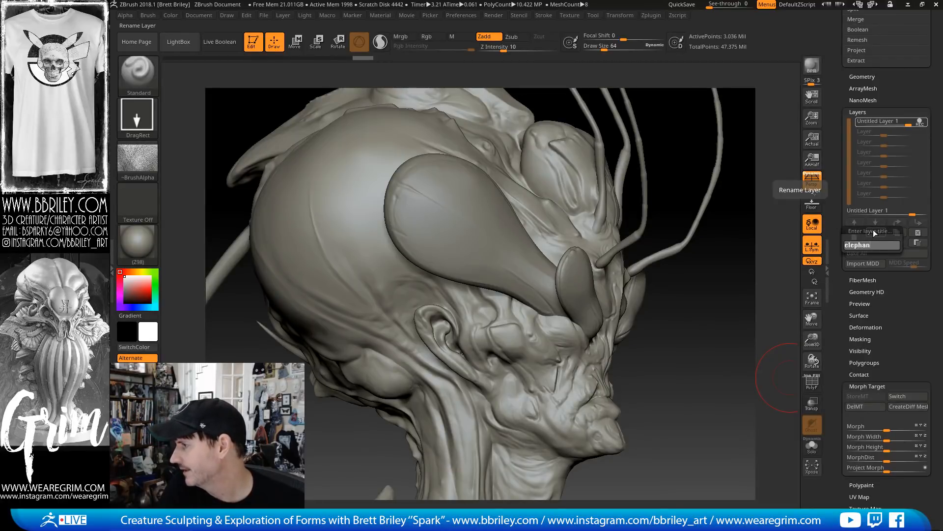
type("t_skin")
key("Return")
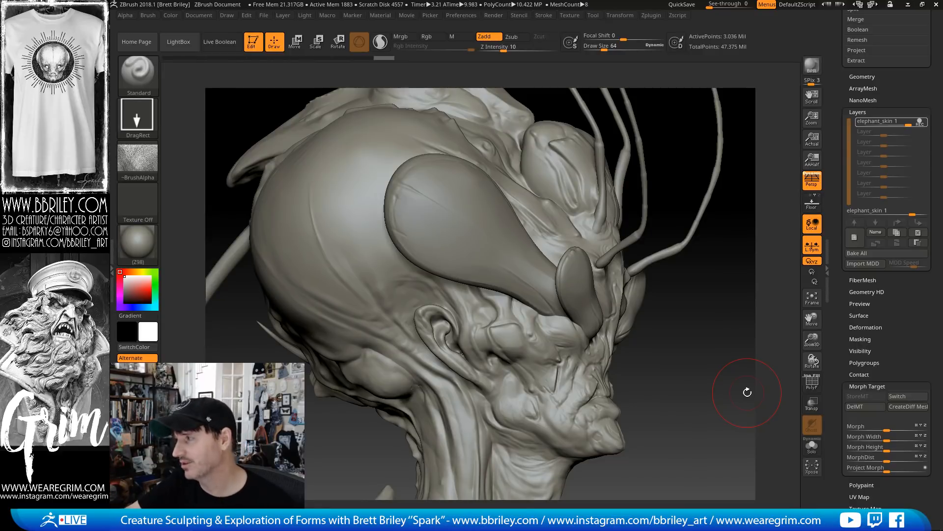
Stamp the wrinkled-skin alpha above and behind the ear and across the lower side of the skull
left_click_drag(701, 259, 397, 312)
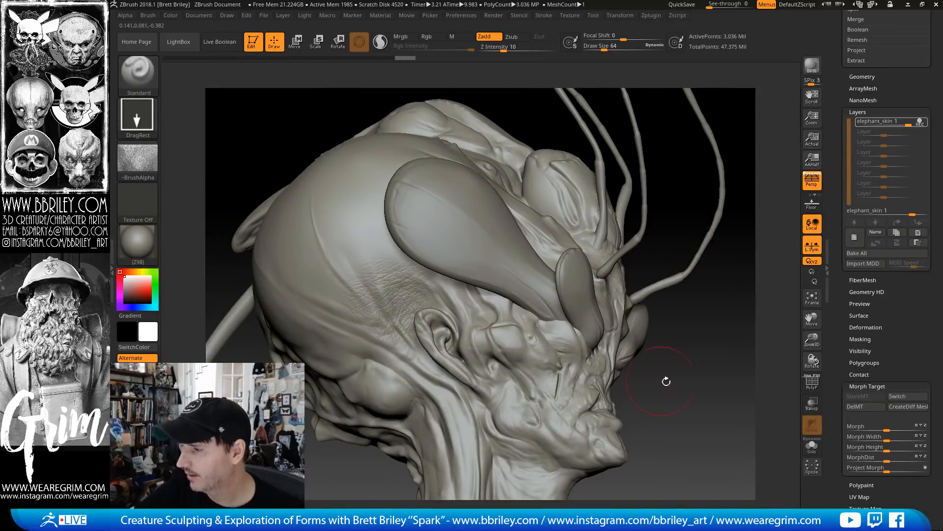
mouse_move(665, 381)
left_mouse_down()
mouse_move(691, 371)
mouse_move(389, 251)
left_mouse_up()
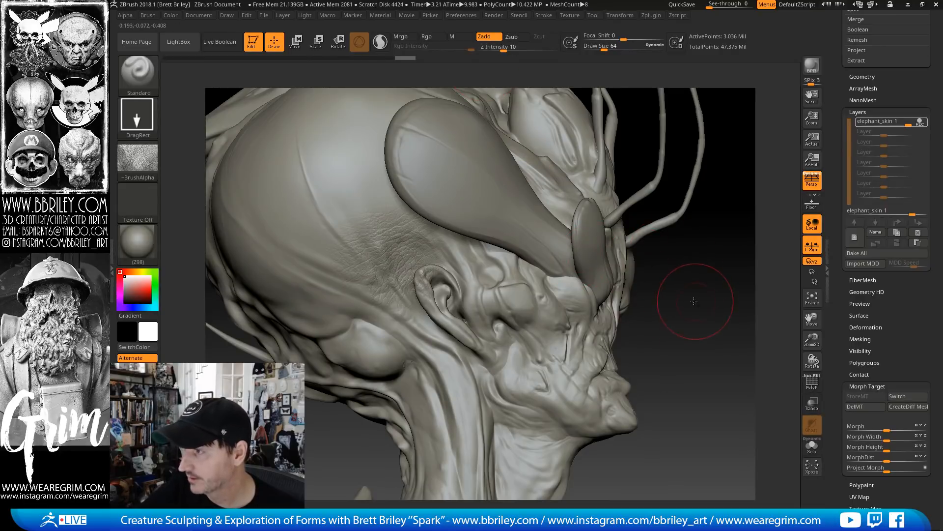
left_click_drag(688, 299, 491, 275)
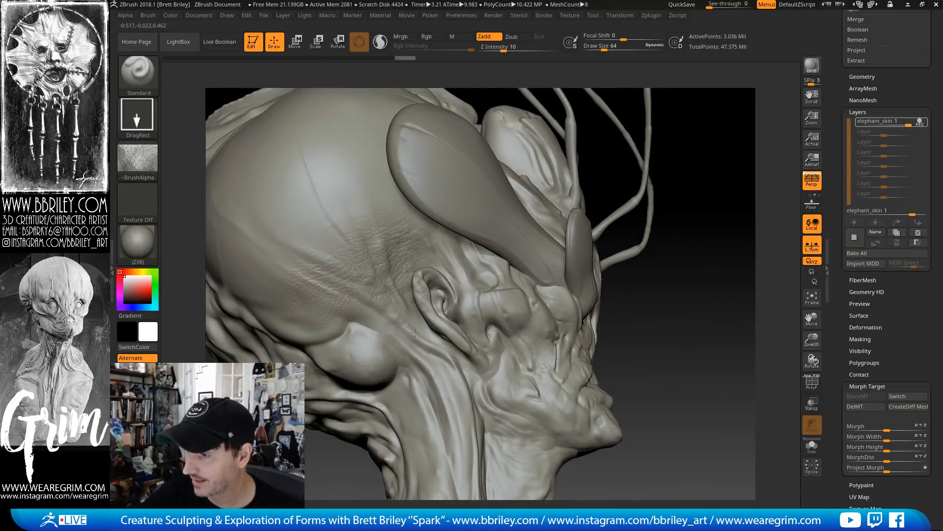
left_click_drag(415, 332, 423, 342)
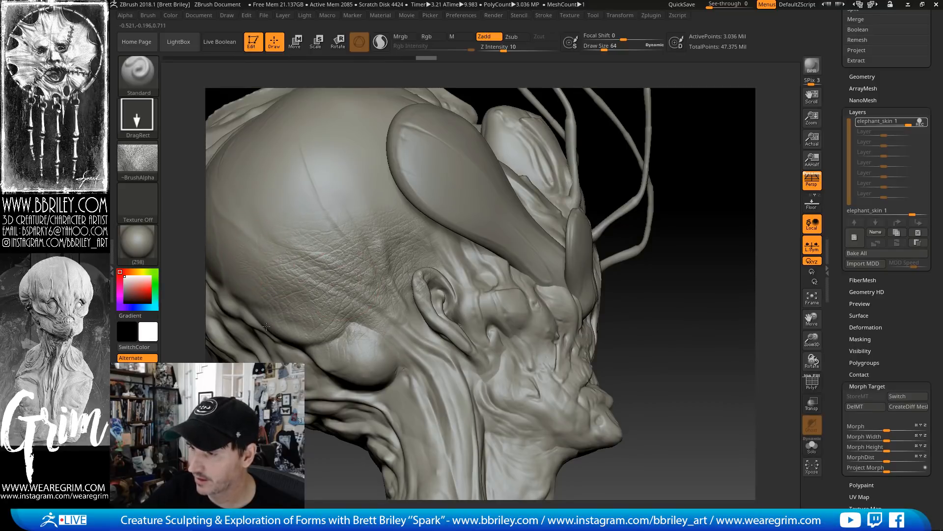
left_click_drag(304, 218, 325, 214)
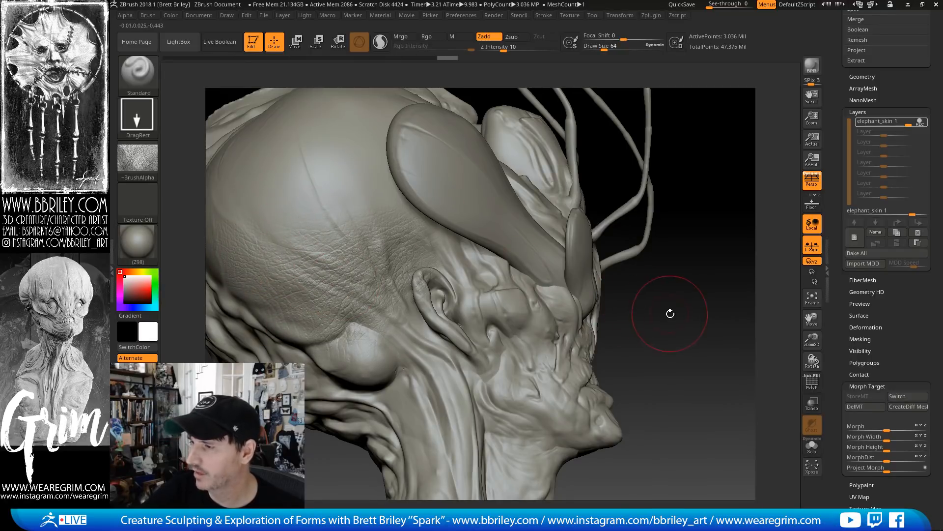
Stamp the skin alpha in large patches over the middle and upper back of the rounded skull
left_click_drag(670, 313, 300, 211)
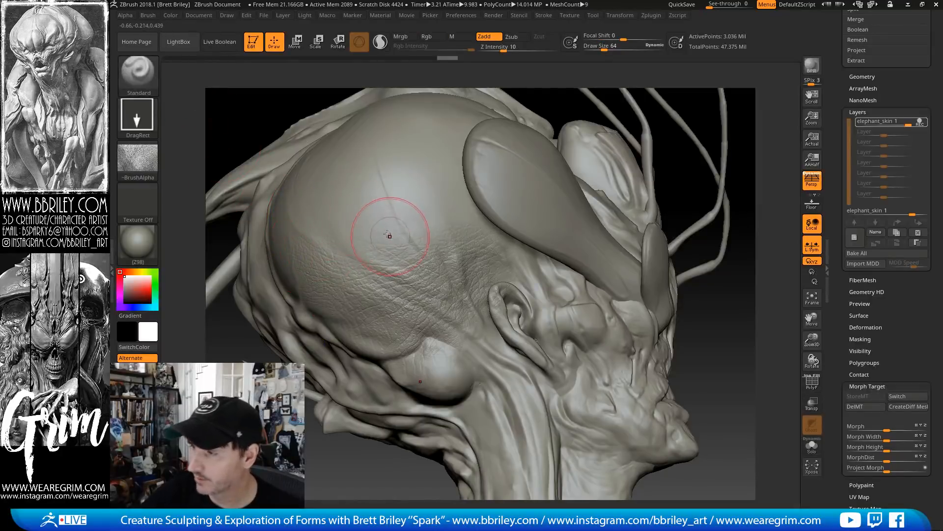
left_click_drag(393, 216, 441, 288)
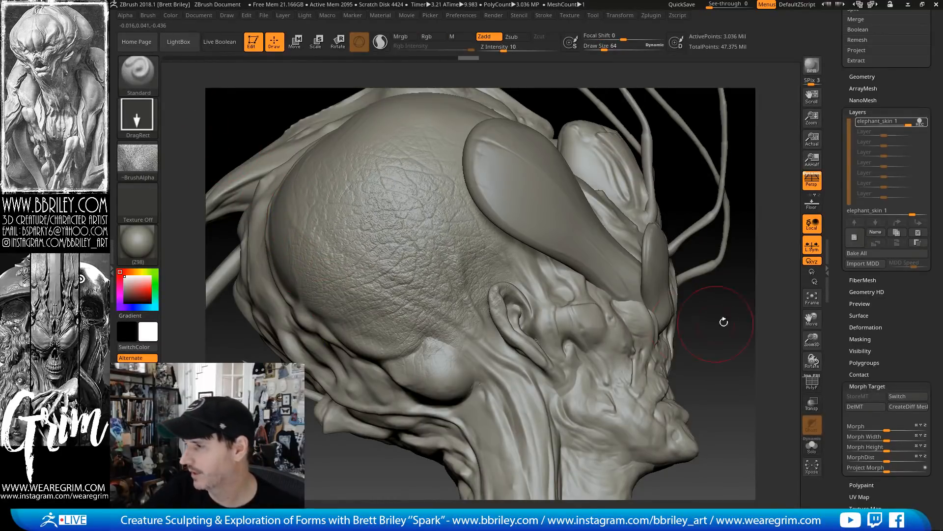
left_click_drag(724, 322, 703, 322)
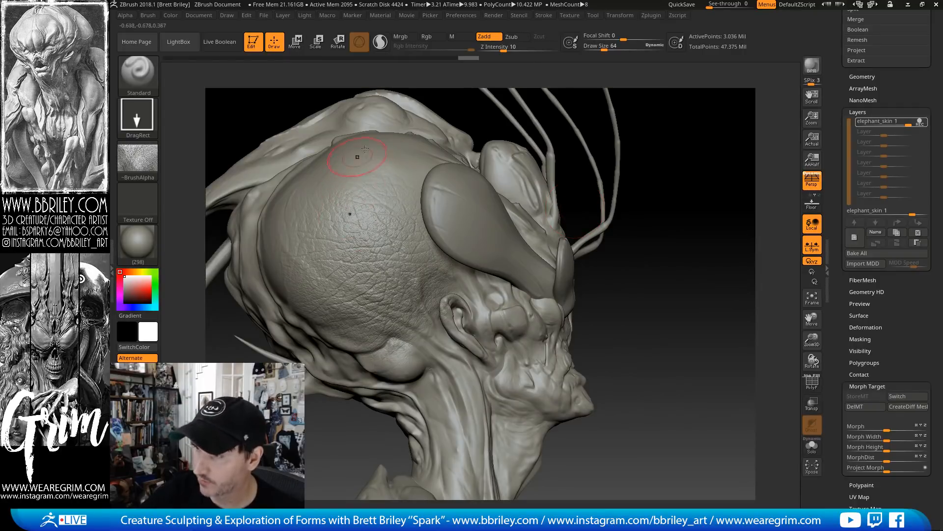
left_click_drag(665, 231, 523, 166)
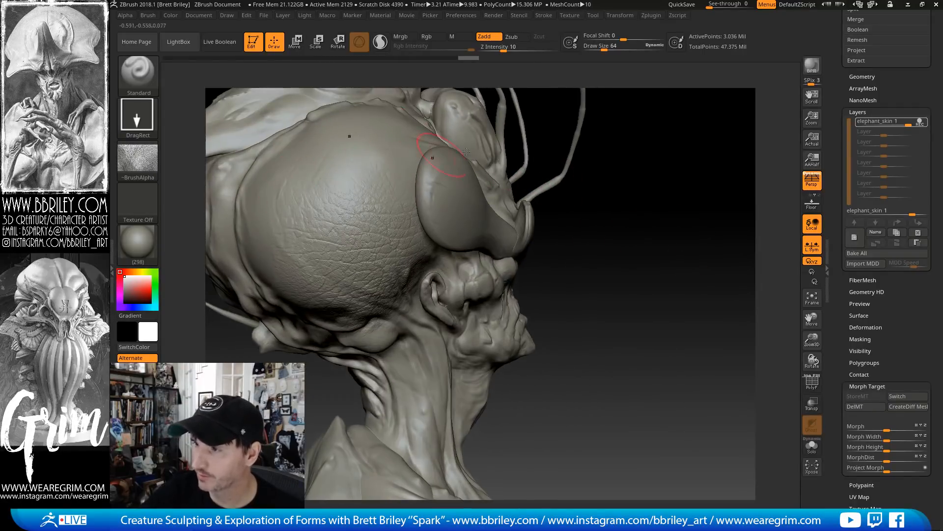
mouse_move(639, 135)
left_mouse_down()
mouse_move(705, 259)
mouse_move(695, 200)
mouse_move(683, 226)
mouse_move(680, 217)
mouse_move(360, 248)
mouse_move(459, 210)
left_mouse_up()
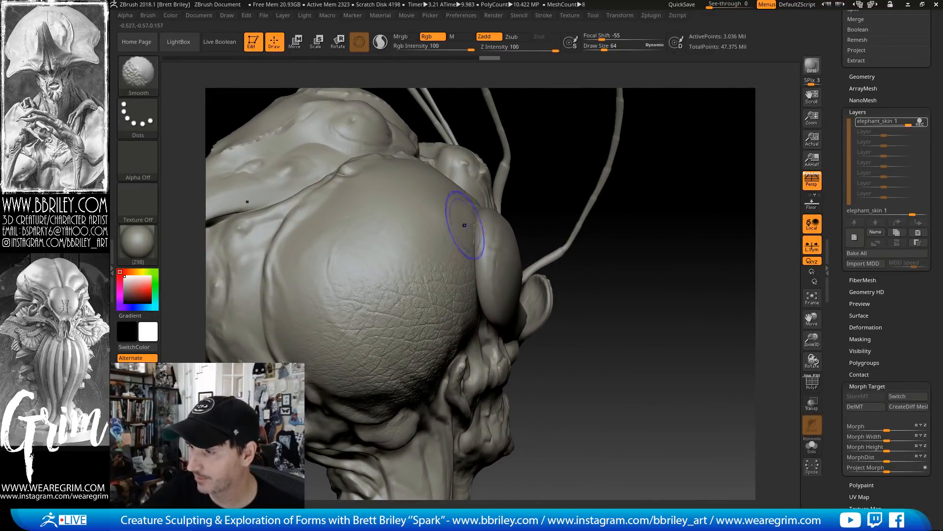
Switch to the Morph brush and brush back the upper edge of the stamped skin on the skull
key("b")
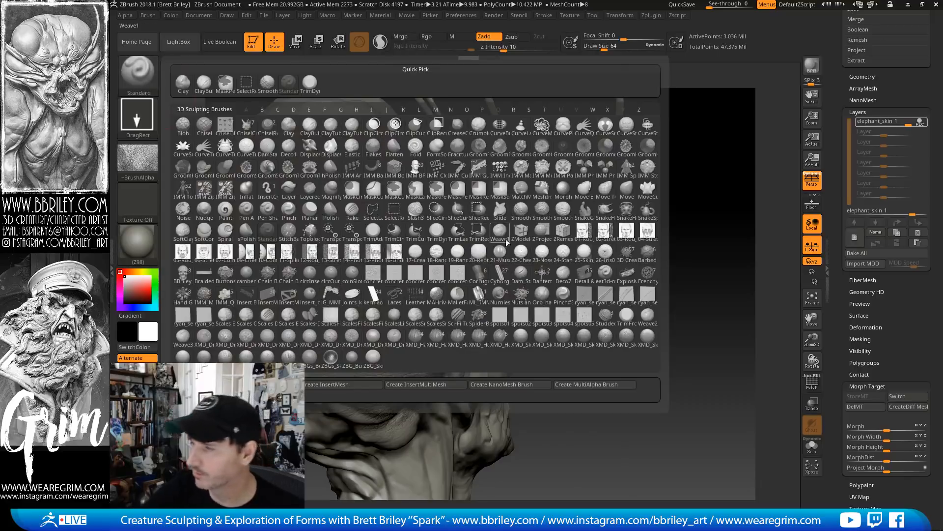
key("m")
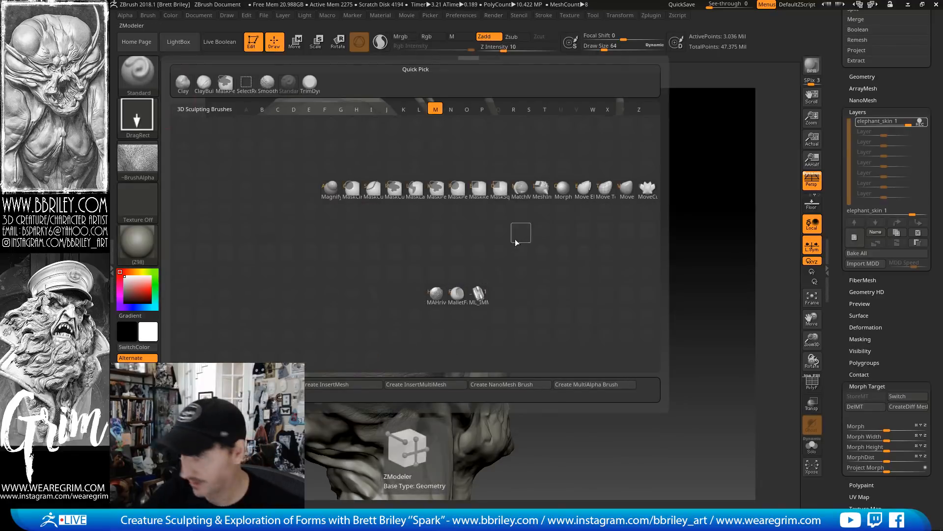
left_click(564, 187)
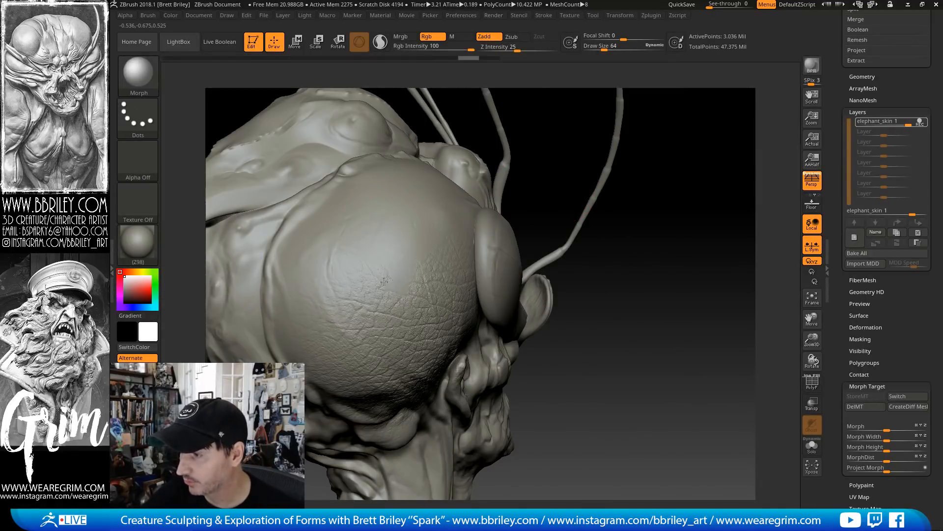
left_click_drag(680, 253, 665, 226)
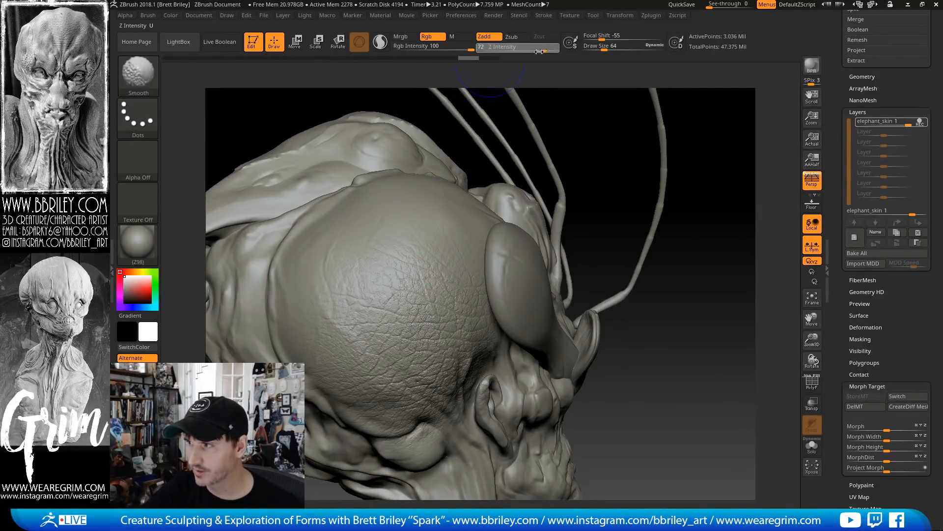
Lower the Smooth brush's Z Intensity, then fade the upper skull wrinkles using the Morph brush at Z Intensity 11
left_click_drag(523, 51, 544, 51, "shift")
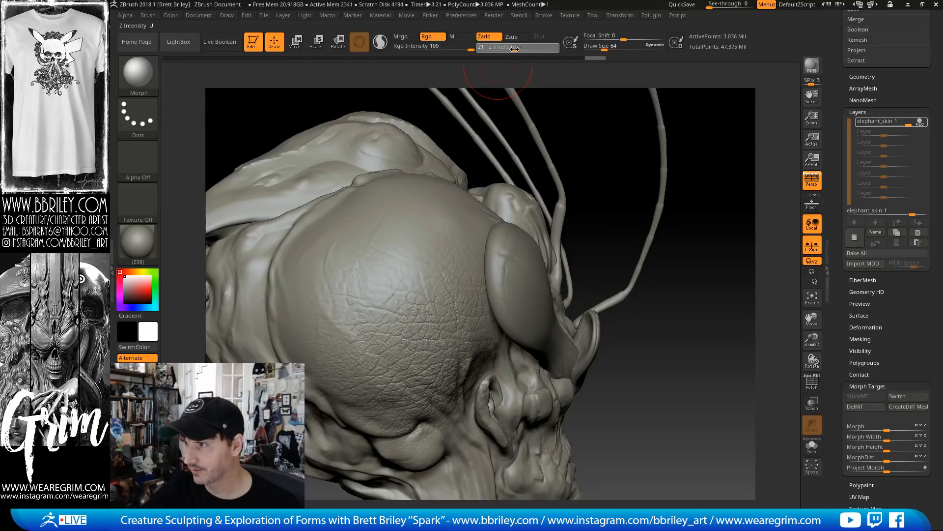
left_click_drag(508, 49, 504, 49)
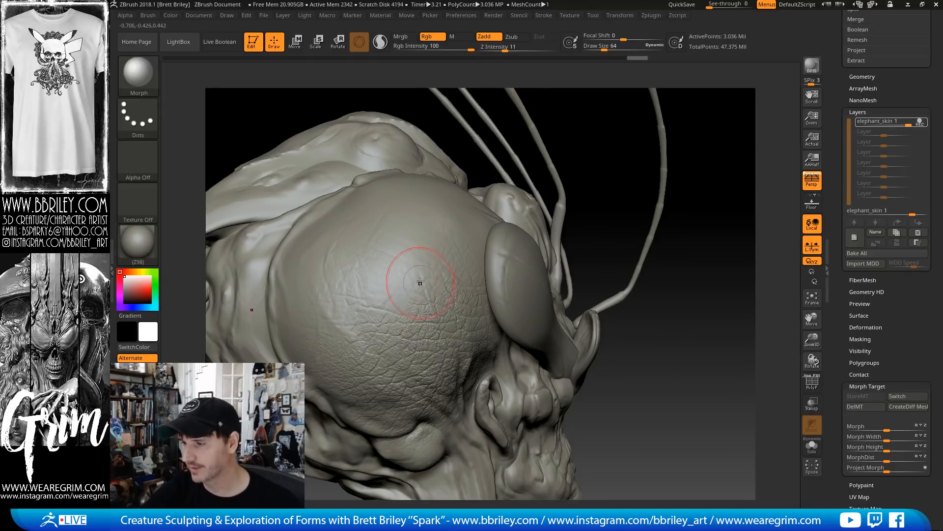
mouse_move(704, 240)
left_mouse_down()
mouse_move(680, 228)
mouse_move(688, 240)
left_mouse_up()
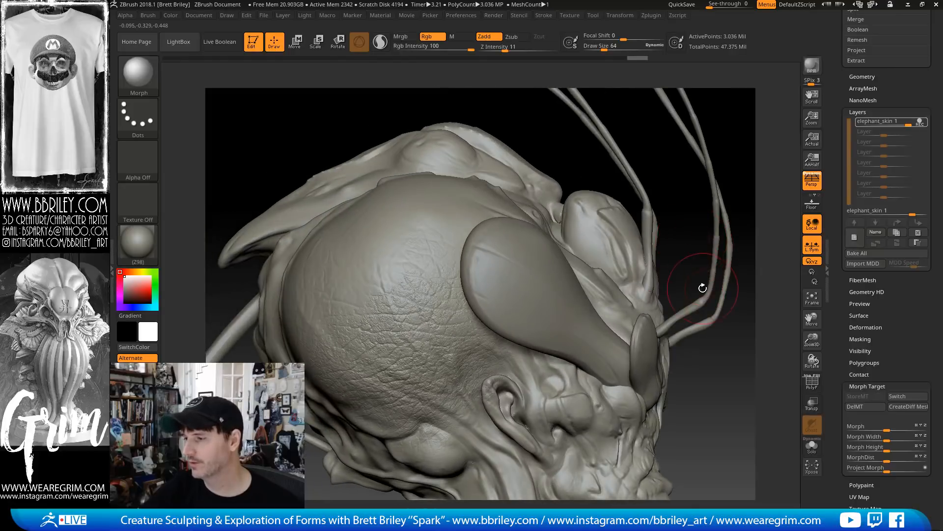
Return to the Standard brush and stamp the skin alpha behind the ear, down to the top of the neck
key("1")
left_click_drag(714, 348, 578, 193, "alt")
mouse_move(658, 244)
left_mouse_down()
mouse_move(661, 217)
mouse_move(675, 223)
mouse_move(685, 214)
left_mouse_up()
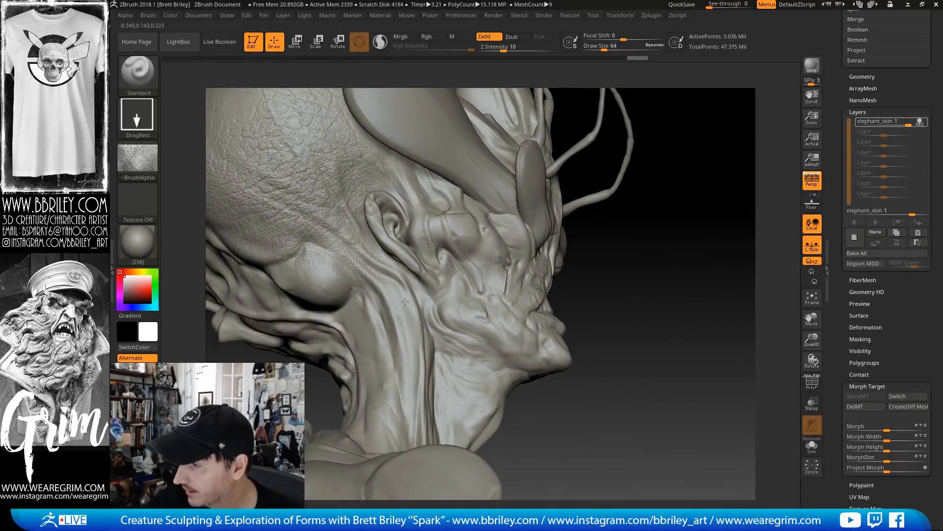
left_click_drag(405, 302, 405, 302)
left_click_drag(661, 233, 720, 199)
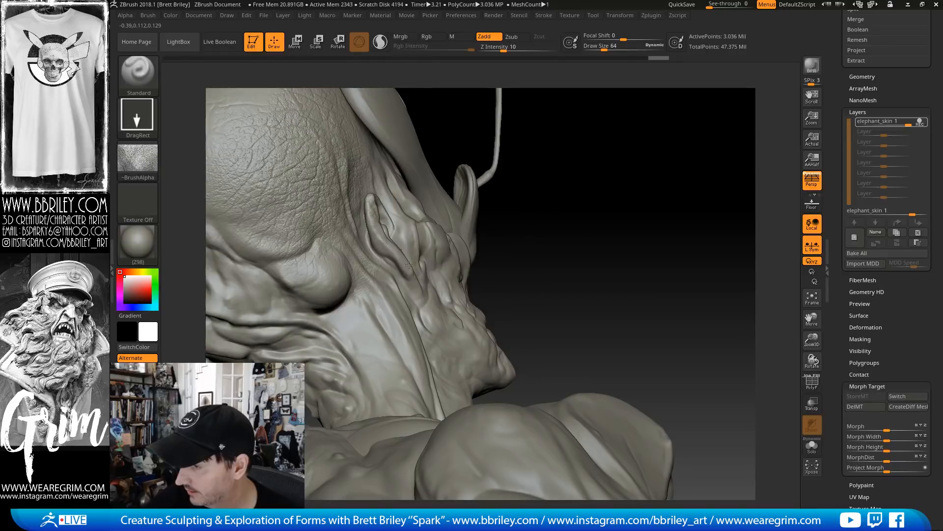
Stamp the skin alpha over the ear, its surrounding folds and the small bulge behind it
left_click_drag(625, 213, 689, 178)
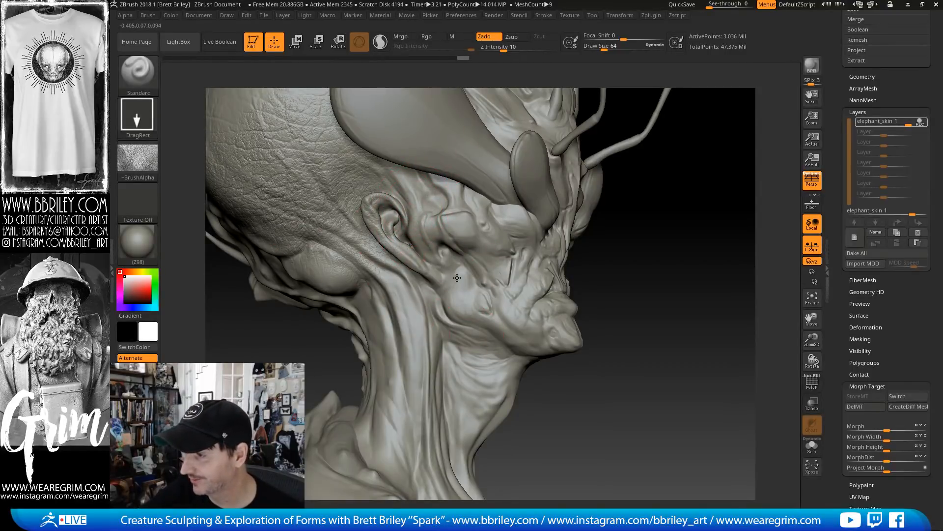
mouse_move(669, 212)
left_mouse_down()
mouse_move(706, 217)
mouse_move(718, 202)
mouse_move(665, 237)
mouse_move(656, 263)
left_mouse_up()
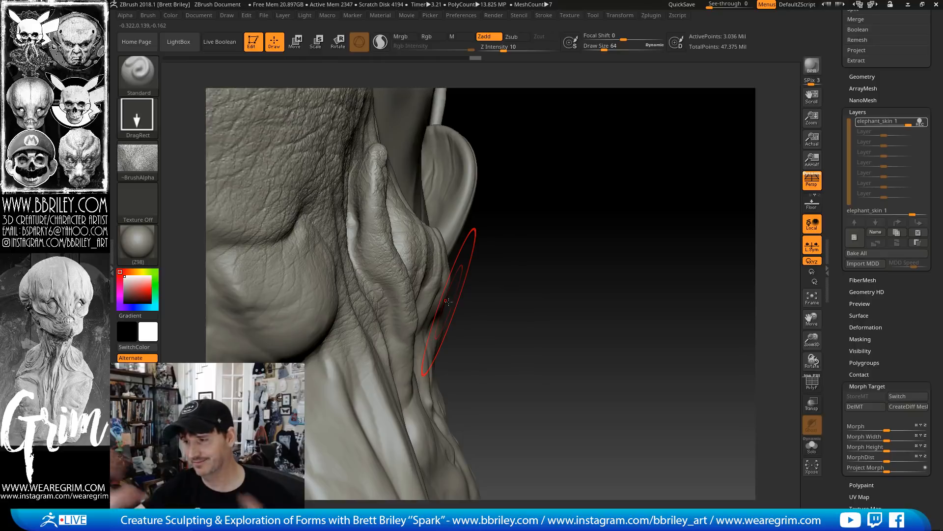
mouse_move(599, 145)
left_mouse_down()
mouse_move(582, 204)
mouse_move(452, 167)
left_mouse_up()
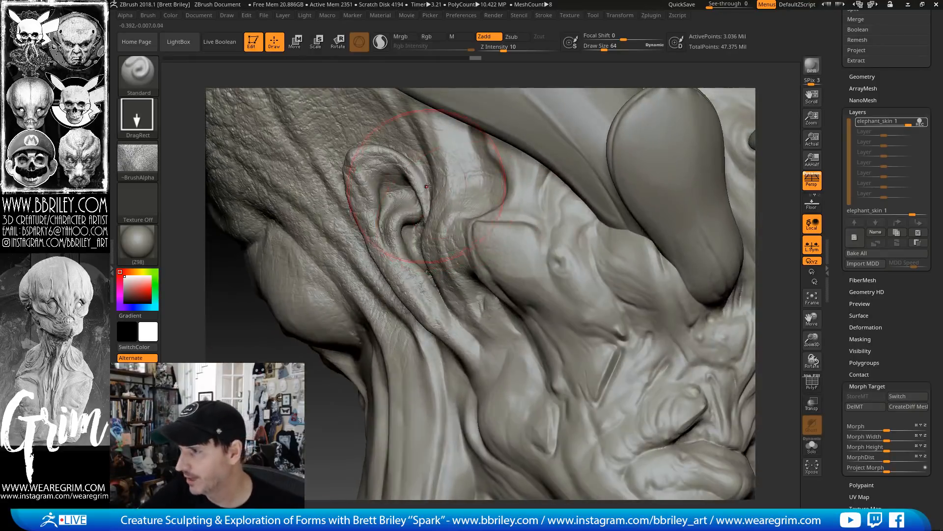
Stamp the skin alpha over the folds below the ear and down the upper side of the neck
left_click_drag(313, 434, 364, 379)
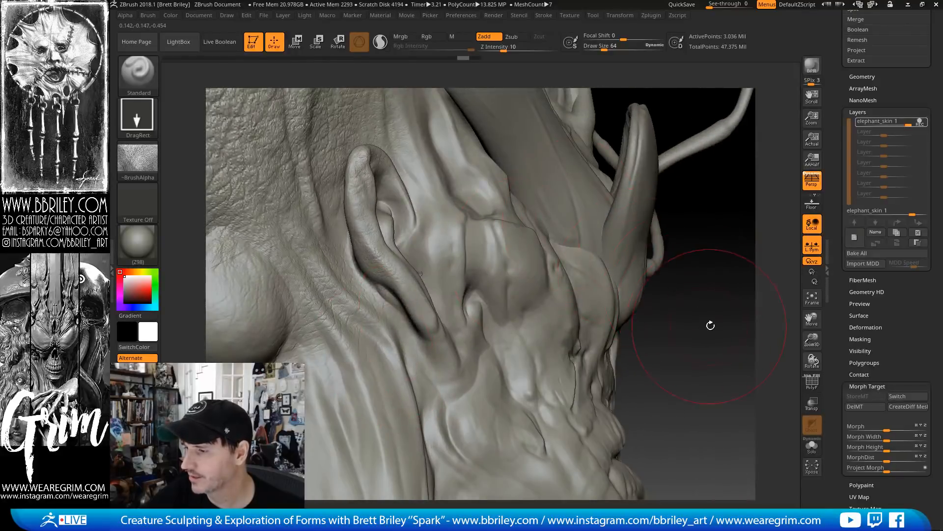
left_click_drag(711, 324, 374, 271)
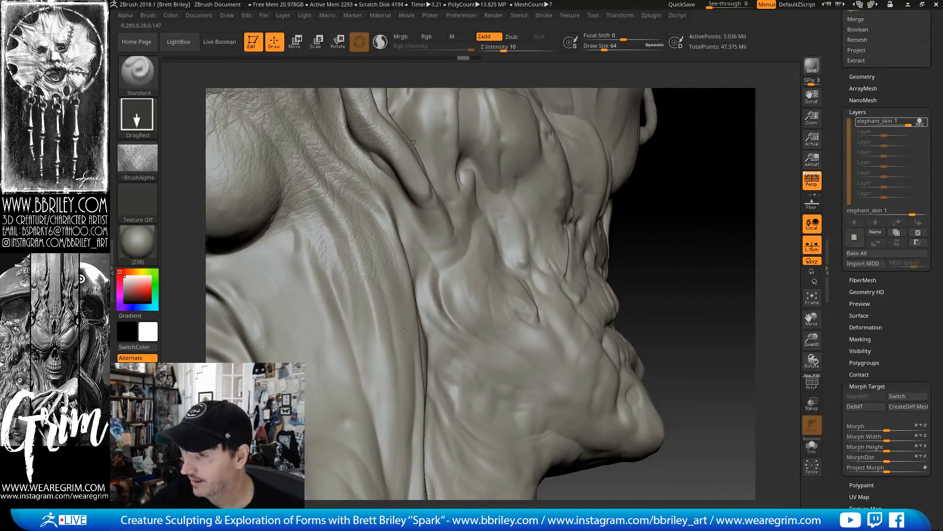
left_click_drag(403, 331, 402, 220)
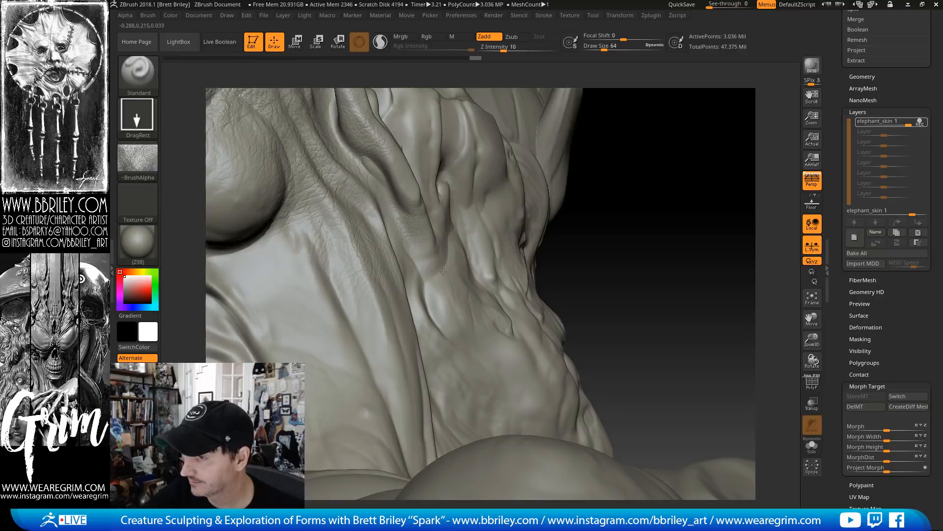
left_click_drag(699, 217, 280, 274)
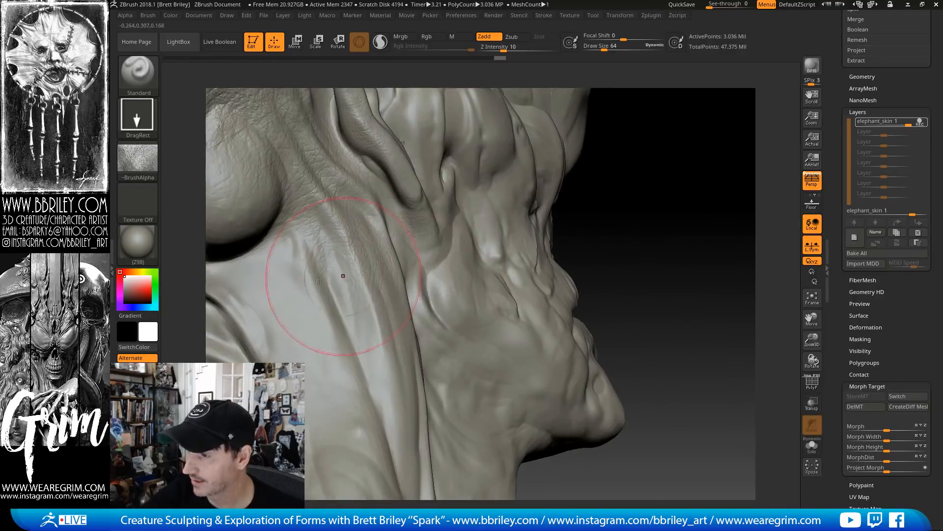
mouse_move(619, 219)
left_mouse_down()
mouse_move(491, 246)
mouse_move(240, 233)
left_mouse_up()
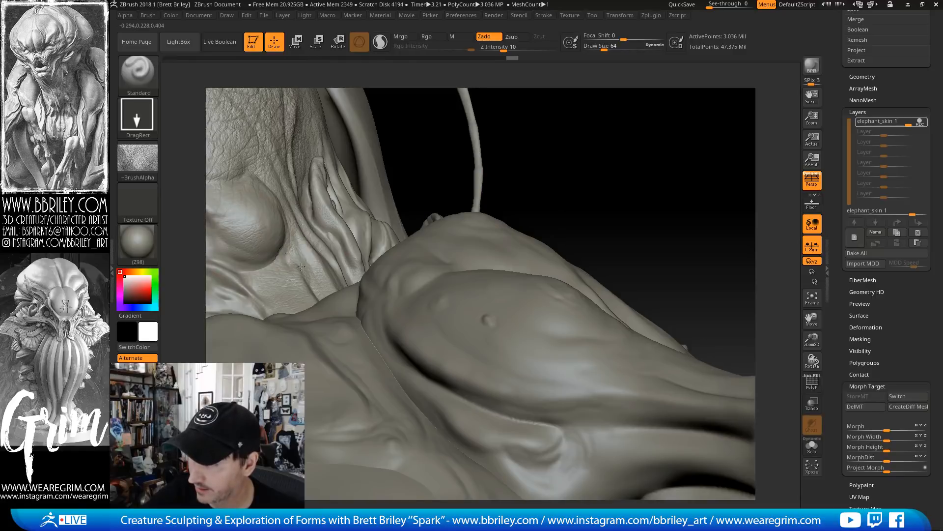
mouse_move(587, 141)
left_mouse_down()
mouse_move(648, 160)
mouse_move(667, 183)
mouse_move(296, 264)
left_mouse_up()
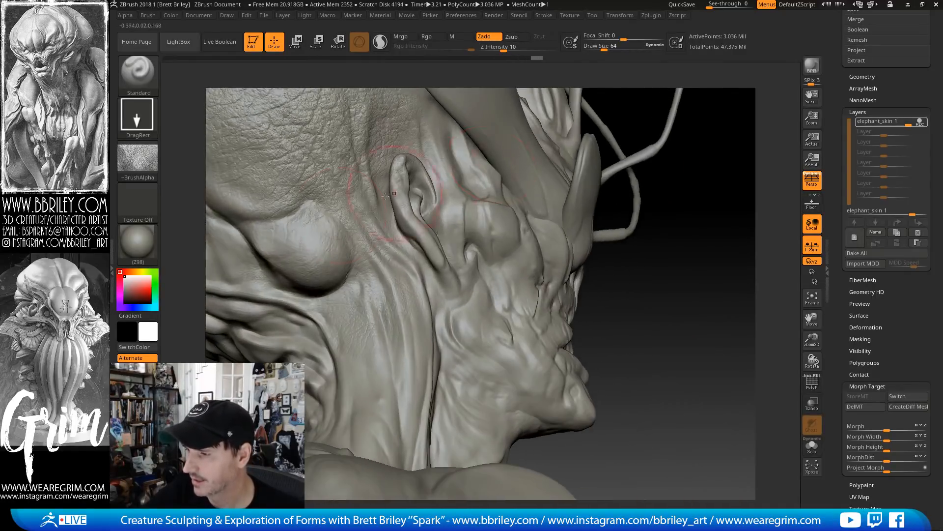
Extend the skin alpha stamps down the middle of the neck and over the rear of the jaw below the ear
mouse_move(646, 274)
left_mouse_down()
mouse_move(684, 316)
mouse_move(613, 200)
left_mouse_up()
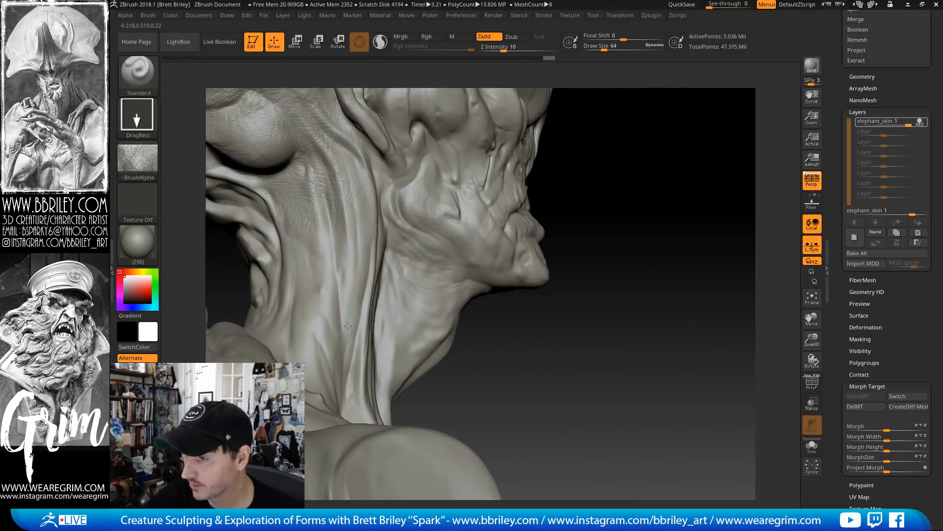
left_click_drag(516, 362, 550, 422)
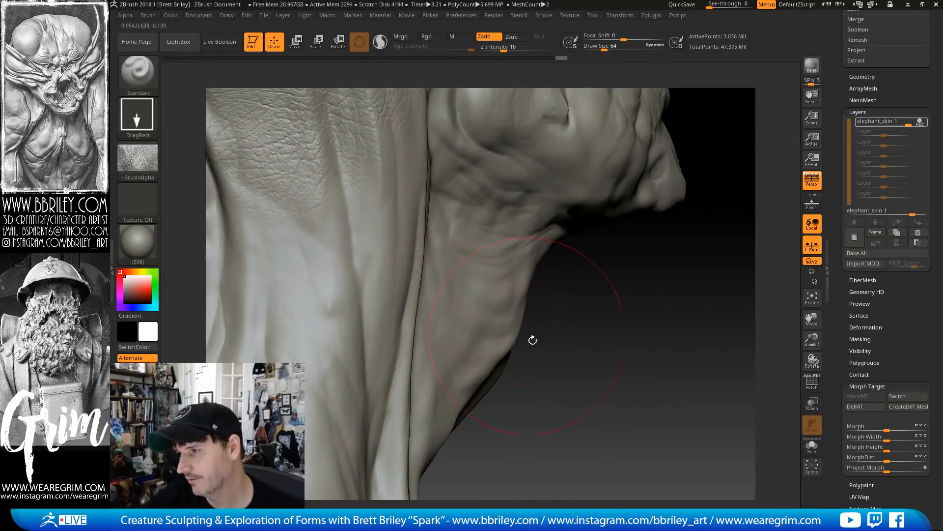
mouse_move(533, 337)
left_mouse_down()
mouse_move(598, 282)
mouse_move(608, 243)
left_mouse_up()
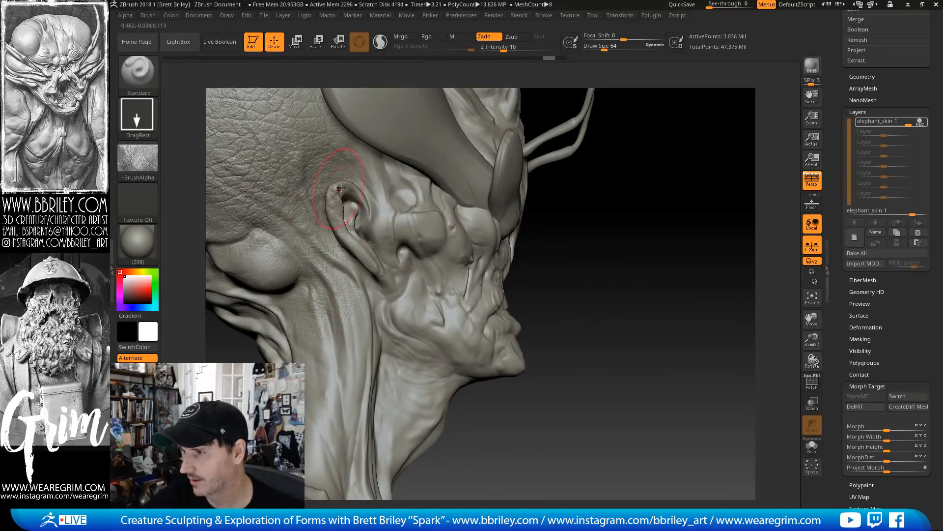
mouse_move(654, 201)
left_mouse_down()
mouse_move(641, 229)
mouse_move(628, 185)
mouse_move(412, 226)
left_mouse_up()
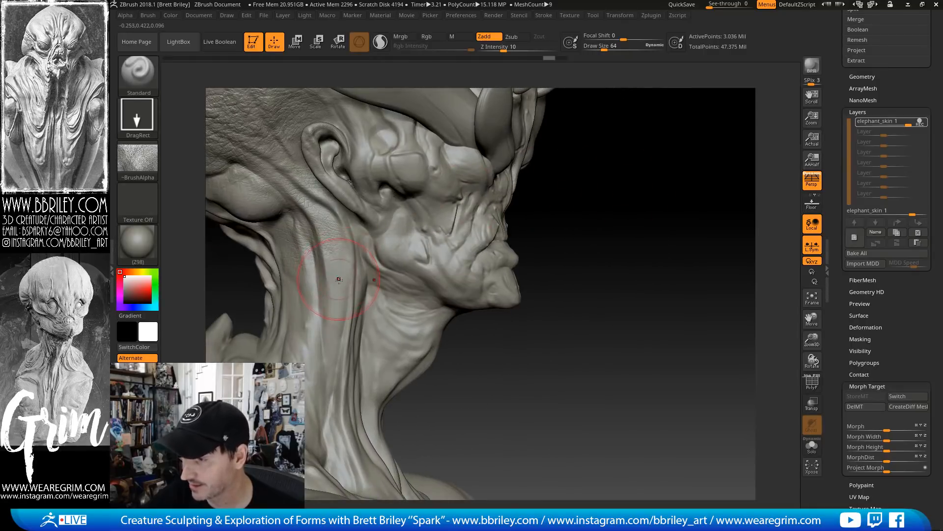
left_click_drag(603, 198, 621, 195)
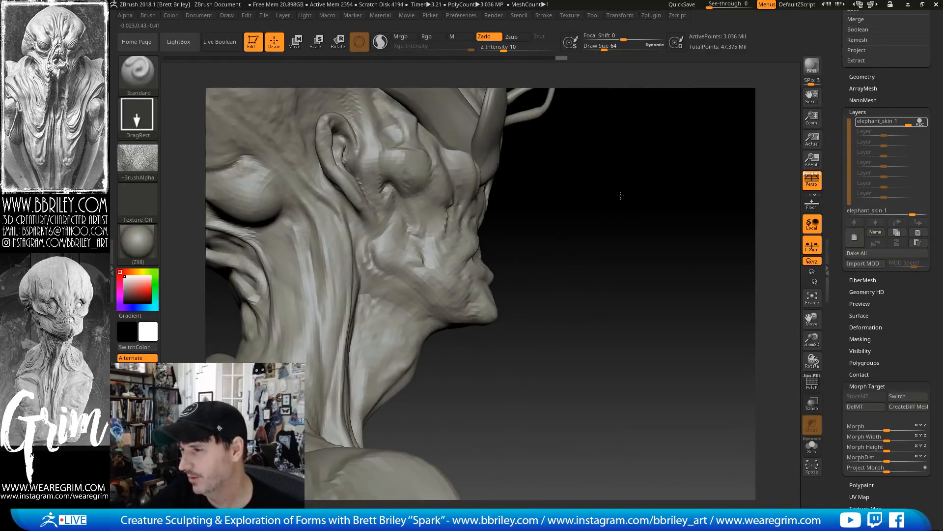
mouse_move(573, 231)
left_mouse_down()
mouse_move(412, 212)
mouse_move(421, 260)
left_mouse_up()
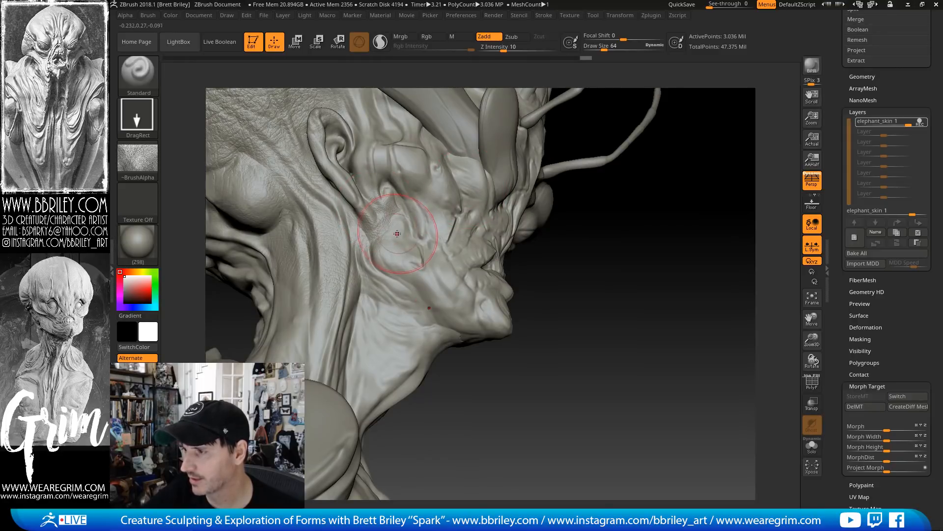
left_click_drag(601, 269, 596, 295)
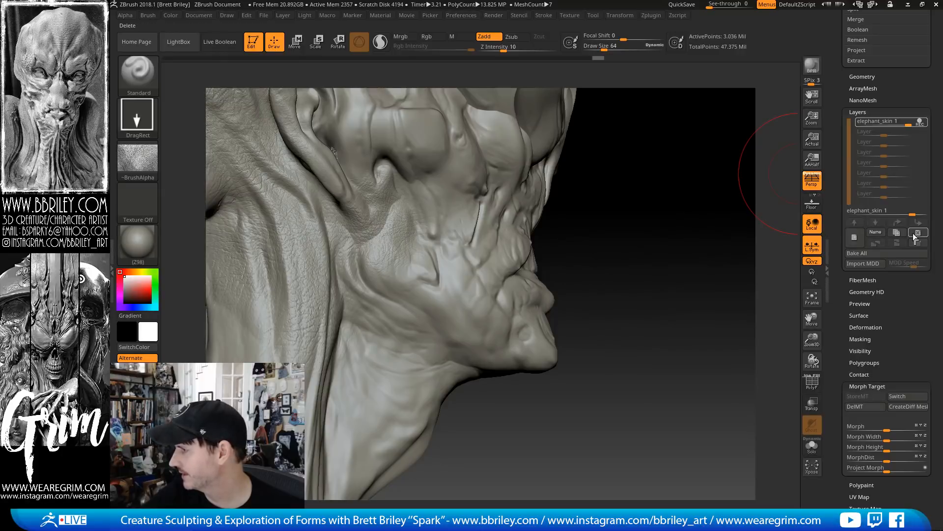
Delete the elephant_skin 1 layer and reduce the brush Draw Size to 18
left_click(898, 233)
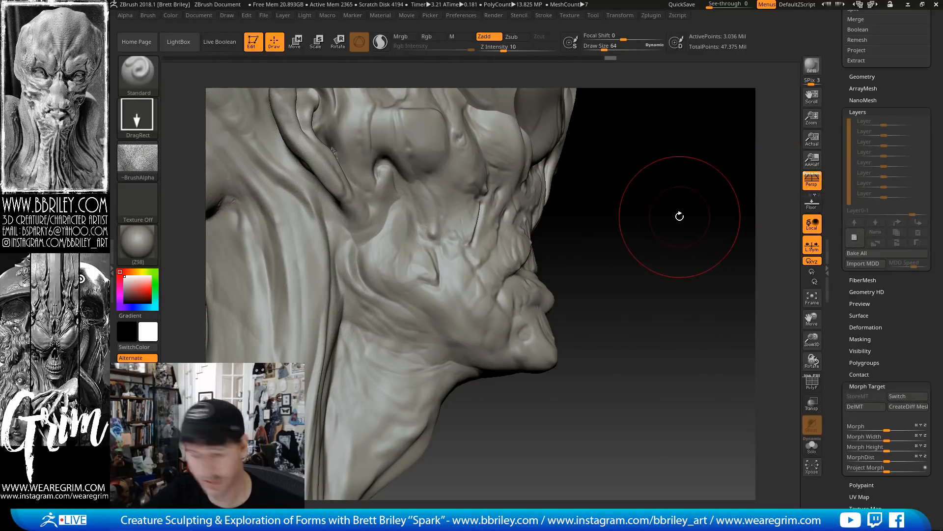
left_click_drag(675, 202, 659, 200)
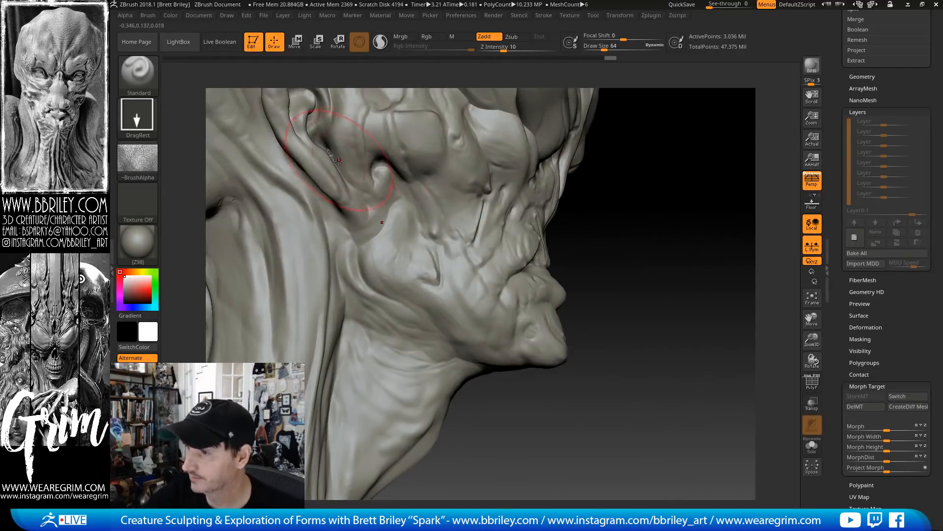
key("s")
key("shift")
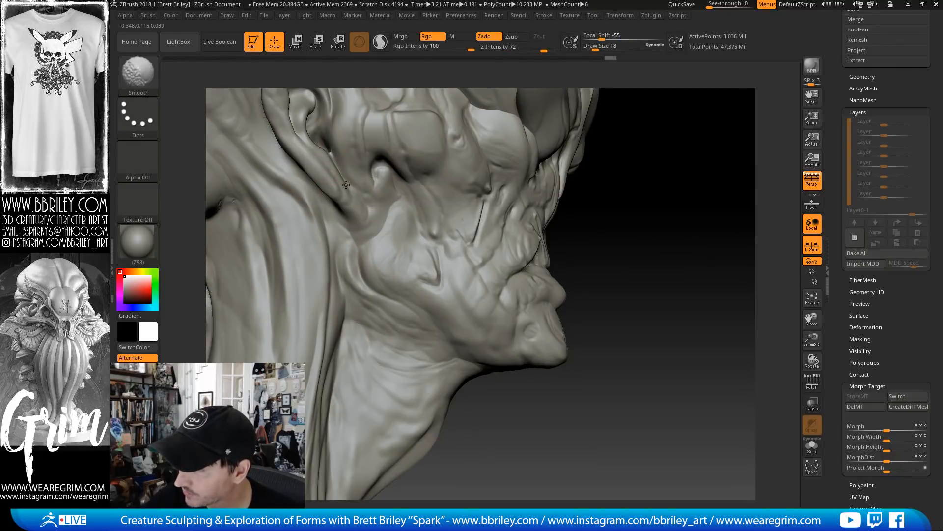
Check the head's mesh density in wireframe display, subdivide the mesh one level, and hide the wireframe
mouse_move(658, 234)
left_mouse_down("alt")
mouse_move(640, 181)
mouse_move(648, 235)
left_mouse_up("alt")
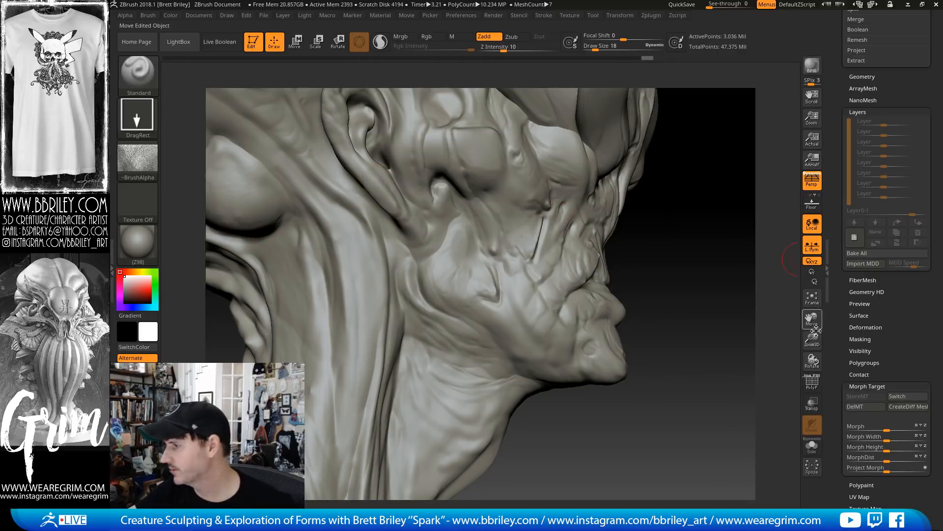
left_click(812, 382)
left_click_drag(712, 280, 674, 248)
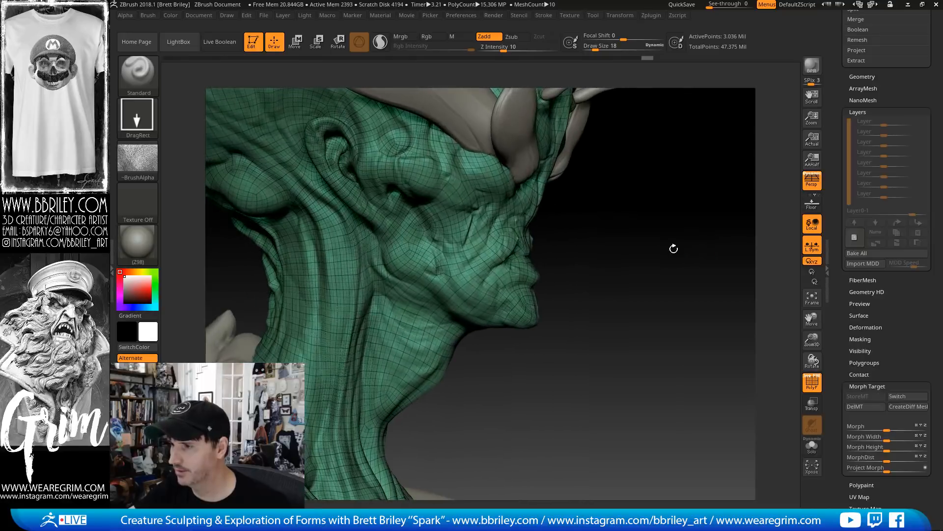
key("ctrl+d")
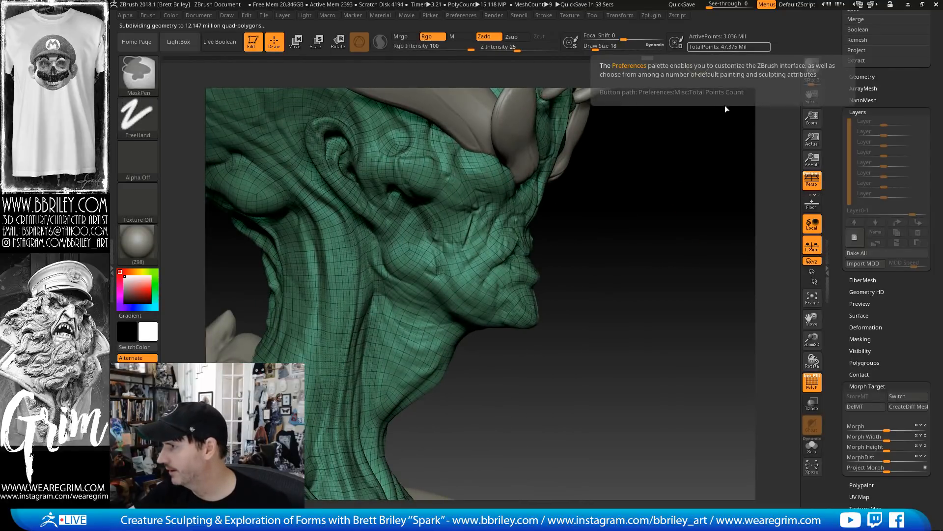
left_click(812, 387)
Stamp the skin alpha on the subdivided mesh along the upper side of the neck, between the ear and rear bulge
mouse_move(642, 326)
left_mouse_down()
mouse_move(580, 261)
mouse_move(640, 250)
mouse_move(640, 238)
mouse_move(573, 202)
left_mouse_up()
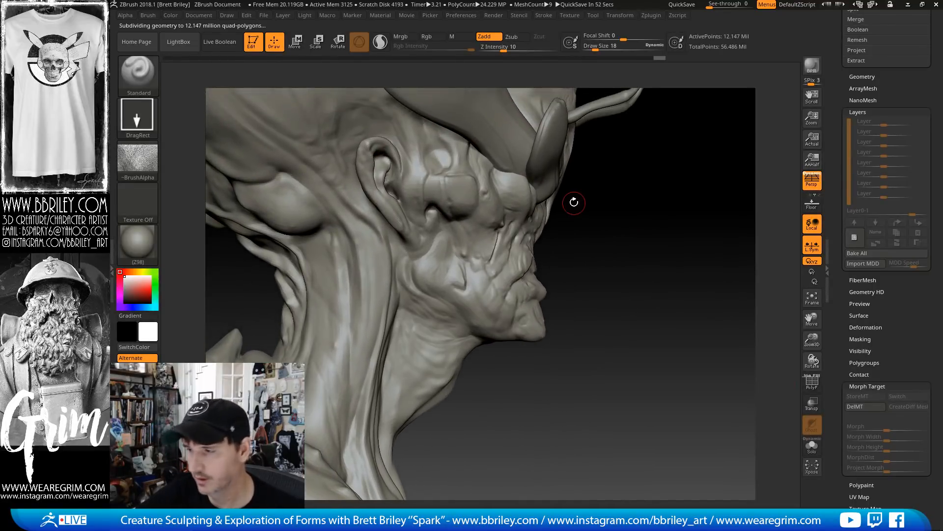
left_click_drag(640, 209, 649, 238)
mouse_move(140, 161)
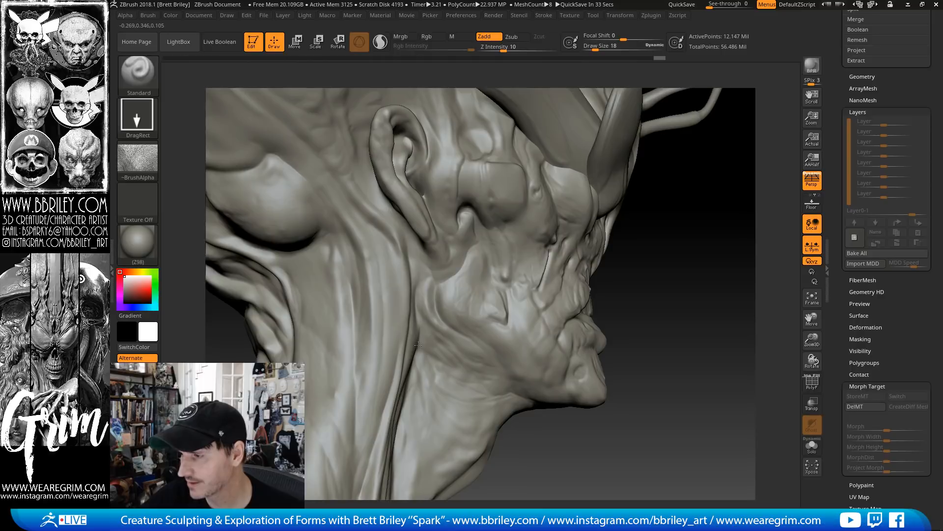
left_click_drag(428, 373, 427, 373)
left_click_drag(665, 274, 667, 339, "alt")
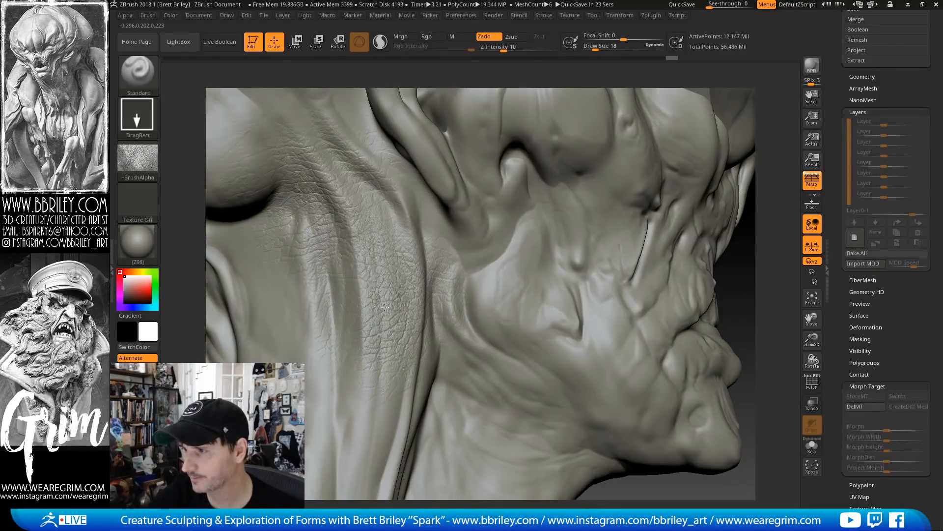
left_click_drag(385, 307, 359, 155)
left_click_drag(737, 315, 677, 311)
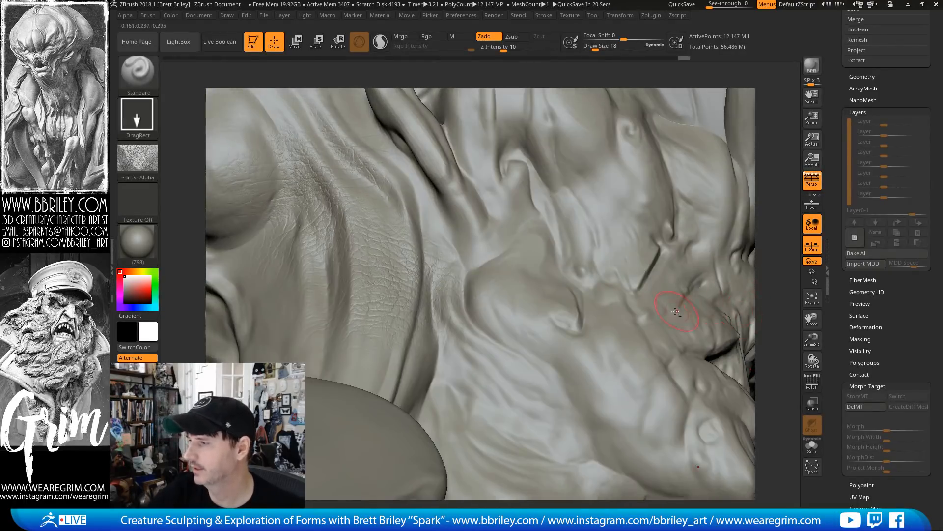
left_click_drag(804, 320, 776, 236)
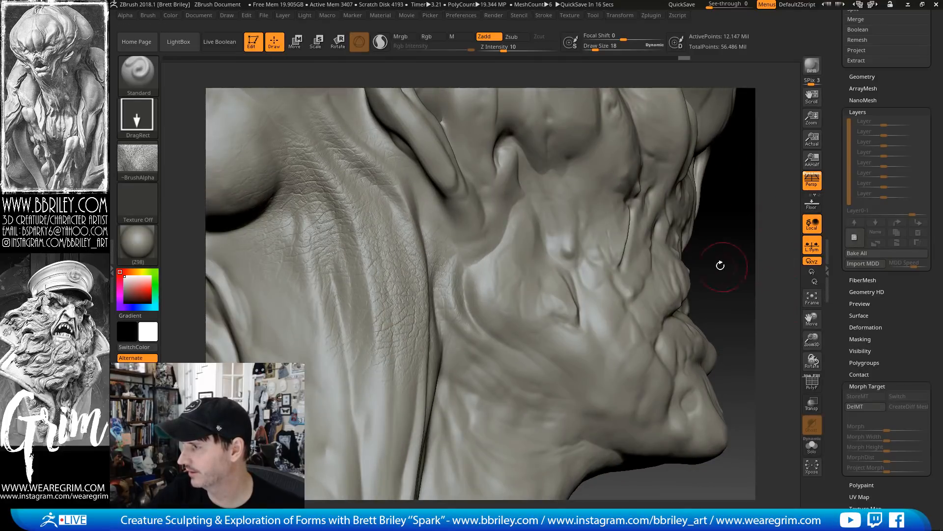
Stamp the skin alpha across the back of the neck below the bulge and down its middle folds
left_click_drag(727, 230, 728, 275, "alt")
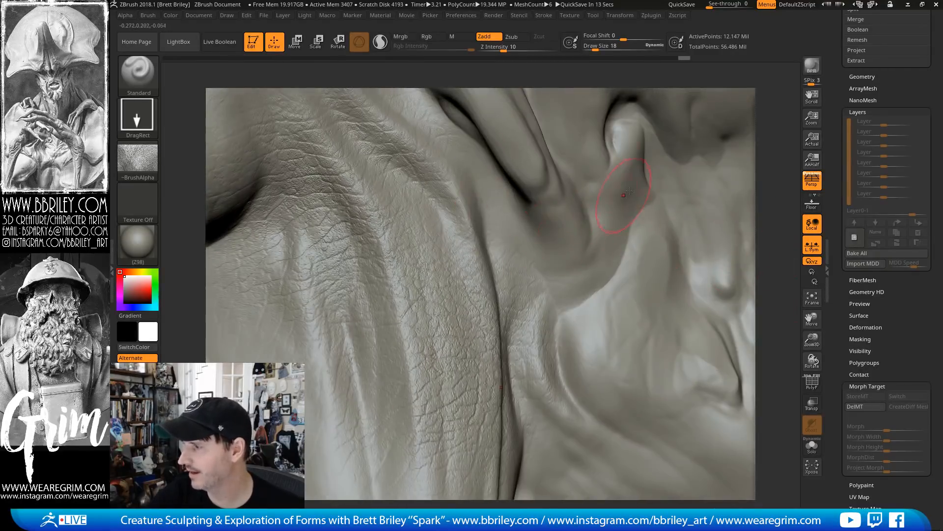
mouse_move(790, 285)
left_mouse_down()
mouse_move(792, 296)
mouse_move(787, 285)
left_mouse_up()
left_click_drag(816, 340, 339, 253)
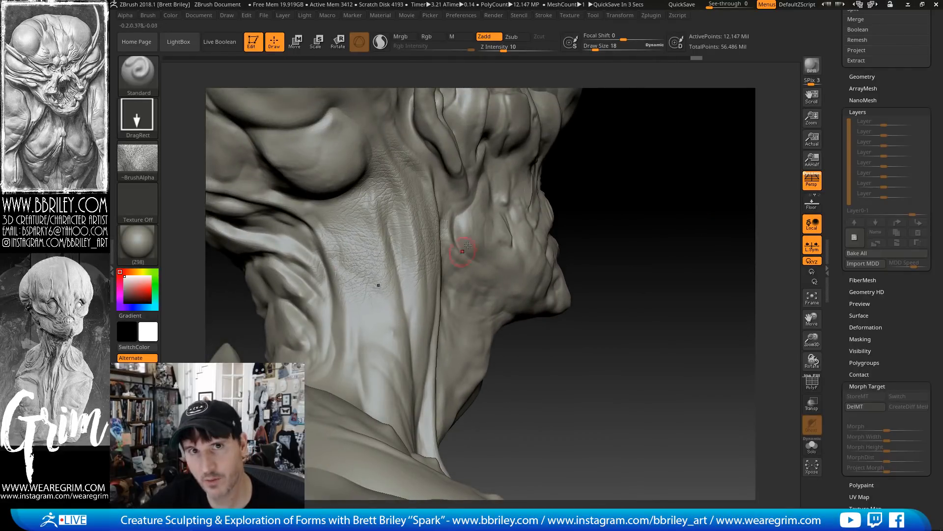
left_click_drag(655, 210, 399, 319)
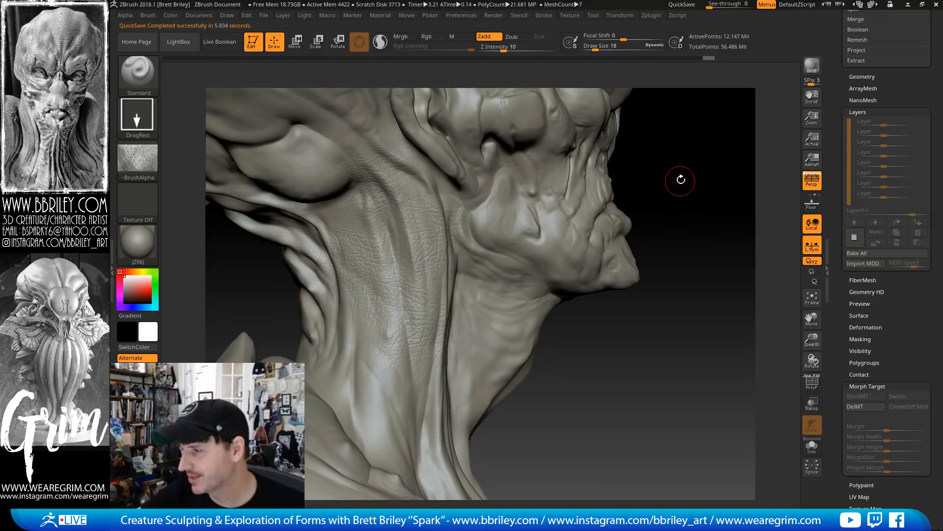
Stamp the skin alpha over the throat, from under the jaw down to the narrow front of the neck
left_click_drag(678, 179, 642, 143)
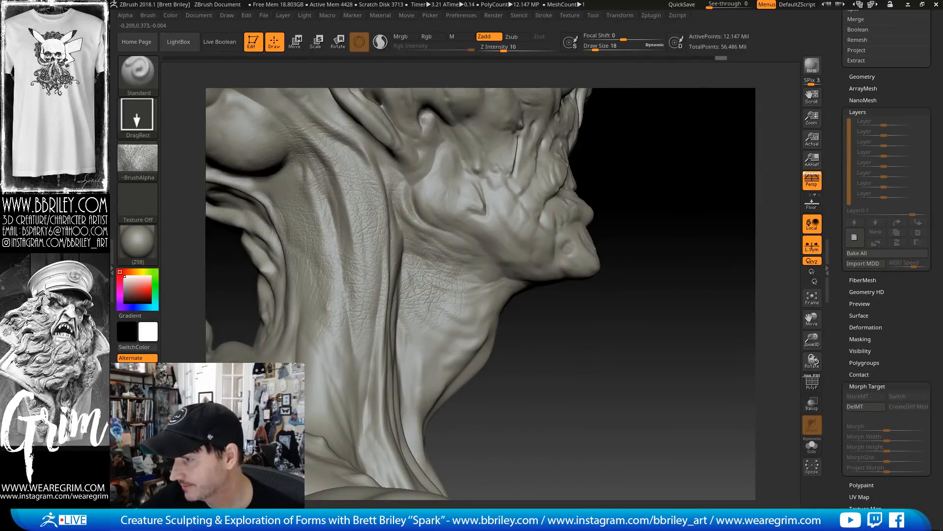
mouse_move(559, 356)
left_mouse_down("alt")
mouse_move(537, 308)
mouse_move(511, 311)
left_mouse_up("alt")
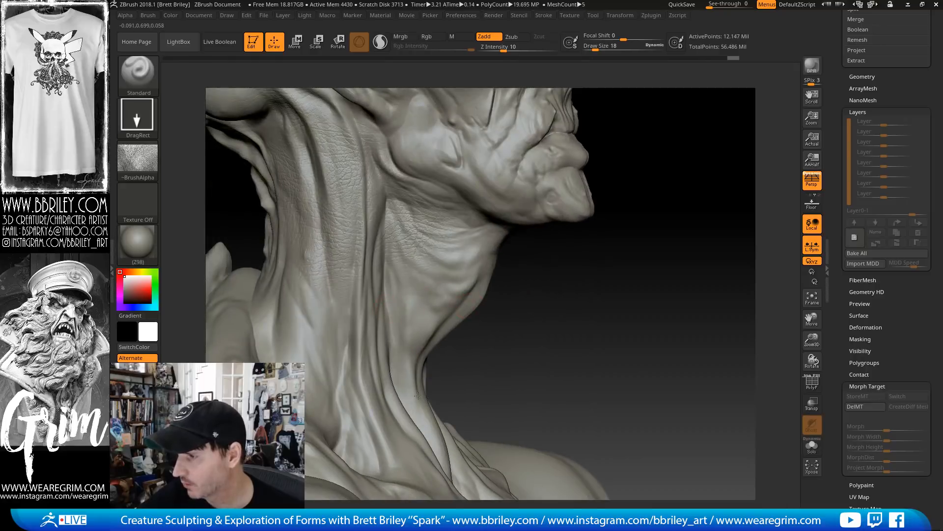
left_click_drag(418, 396, 422, 403)
left_click_drag(483, 365, 501, 363)
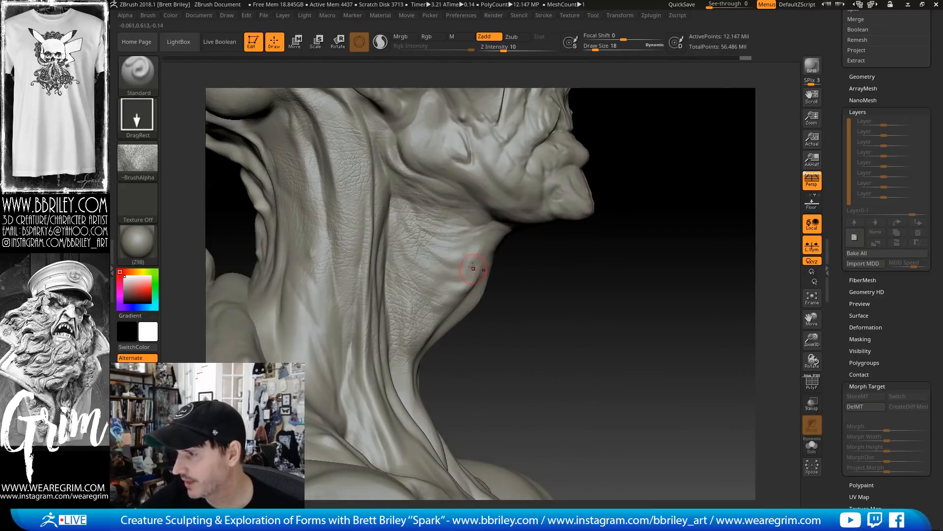
left_click_drag(527, 308, 469, 272)
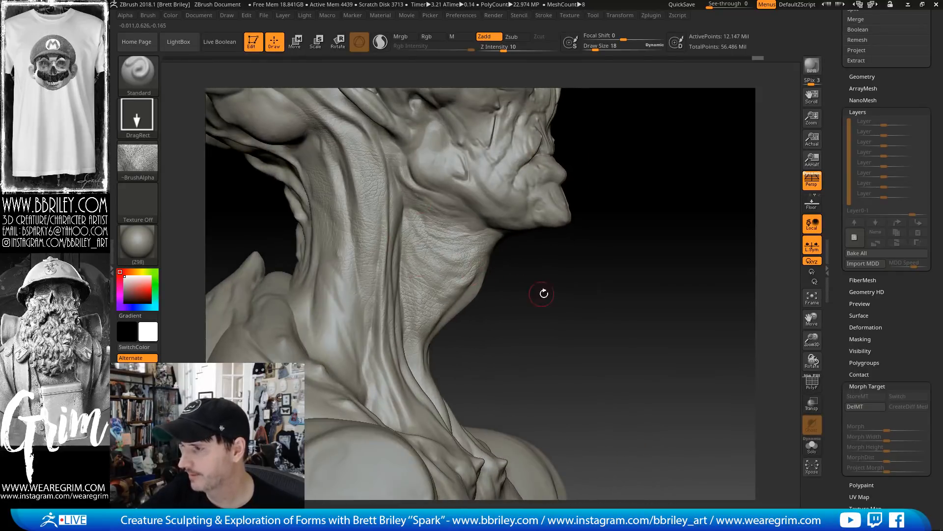
Stamp the skin alpha over the lower neck folds down to where the neck meets the shoulder and chest
left_click_drag(544, 293, 341, 287)
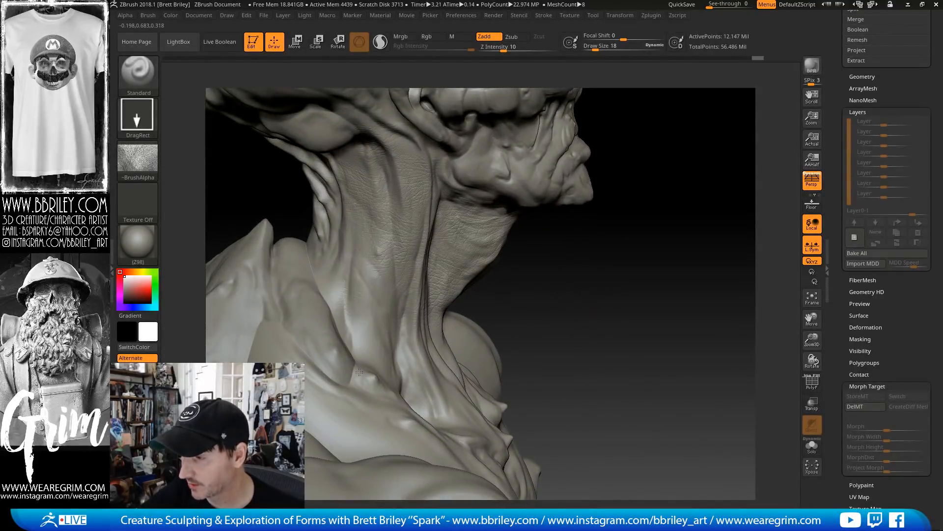
left_click_drag(359, 385, 364, 383)
mouse_move(549, 311)
left_mouse_down()
mouse_move(570, 309)
mouse_move(560, 294)
mouse_move(457, 369)
left_mouse_up()
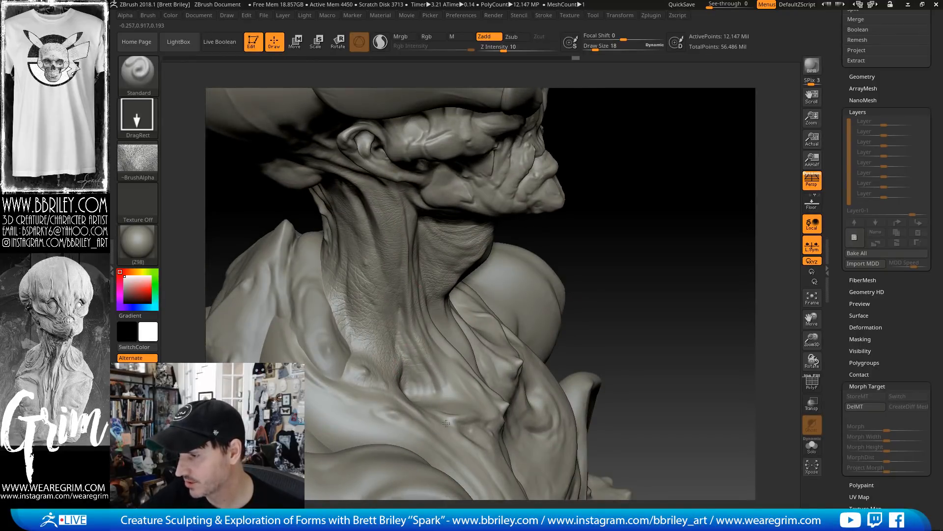
mouse_move(621, 295)
left_mouse_down()
mouse_move(564, 223)
mouse_move(558, 259)
left_mouse_up()
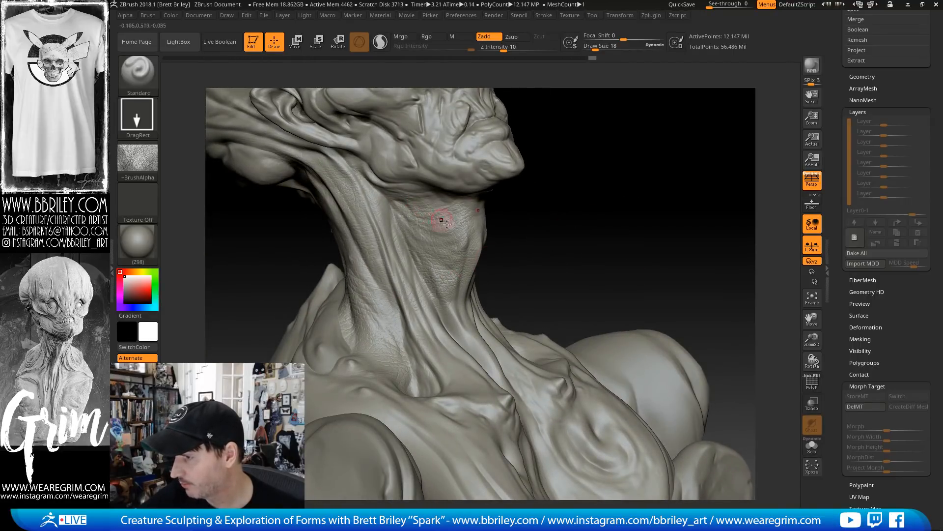
left_click_drag(550, 226, 543, 290)
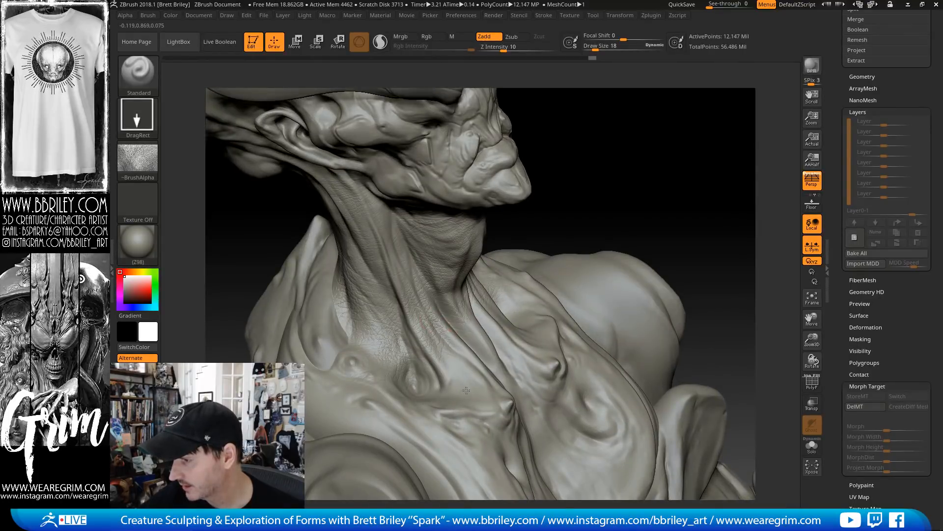
Stamp the skin alpha over the collar folds where the base of the neck runs into the upper chest
left_click_drag(586, 195, 467, 379)
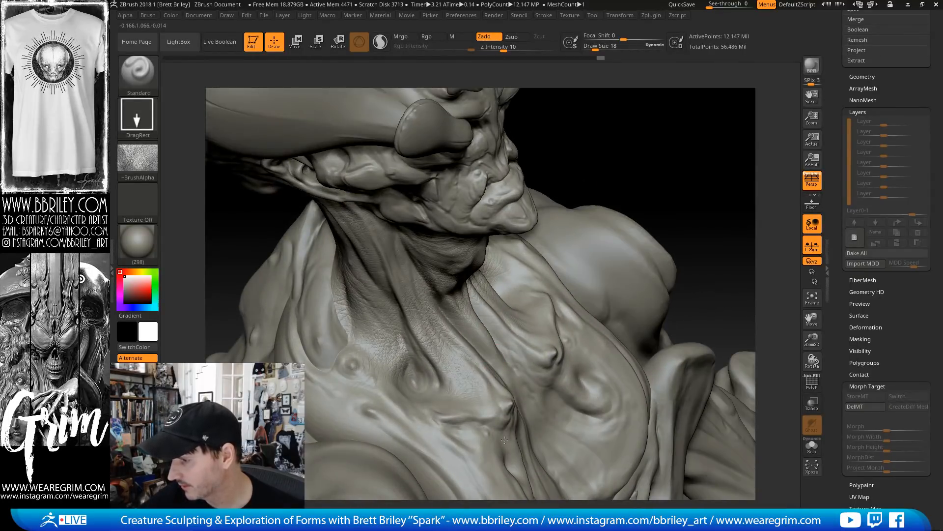
mouse_move(664, 163)
left_mouse_down()
mouse_move(688, 139)
mouse_move(655, 116)
mouse_move(620, 125)
left_mouse_up()
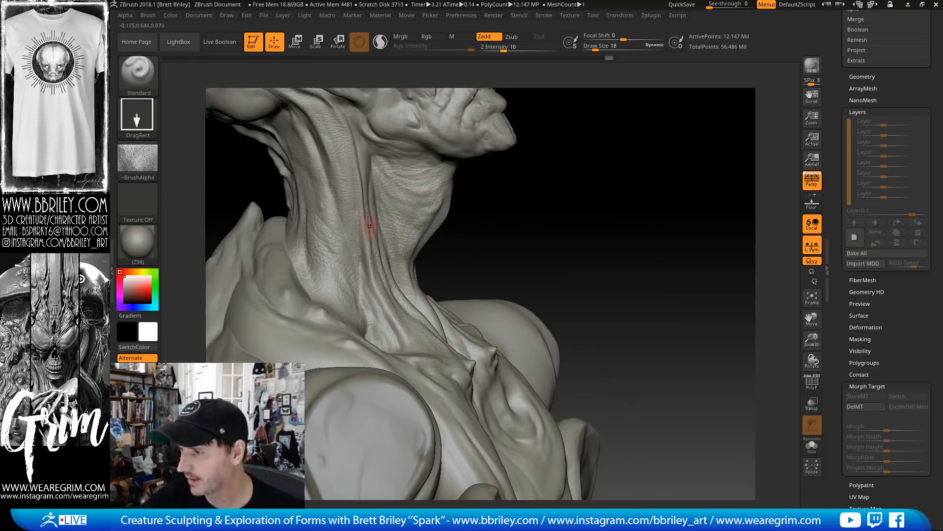
mouse_move(530, 206)
left_mouse_down()
mouse_move(562, 253)
mouse_move(595, 219)
mouse_move(616, 304)
mouse_move(564, 238)
left_mouse_up()
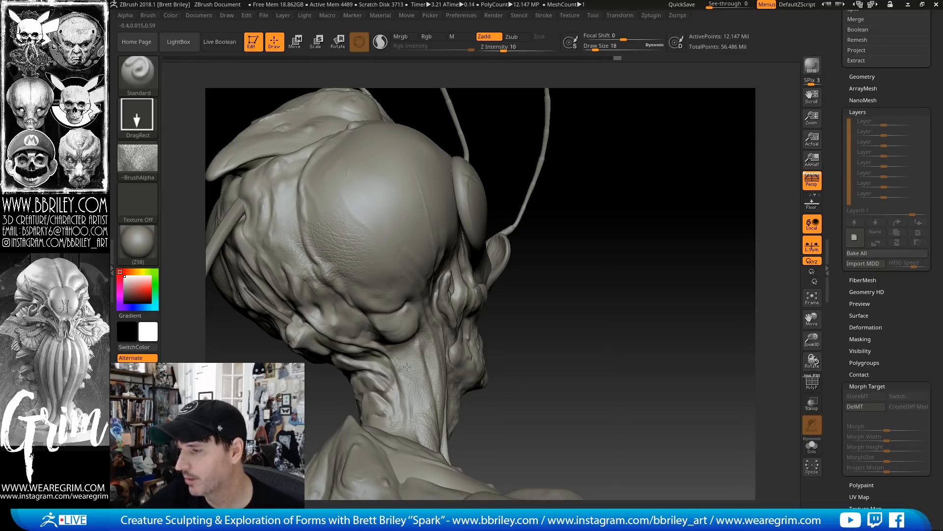
Stamp the skin alpha over the rounded bulge behind the ear and the large side dome of the skull
left_click_drag(565, 285, 469, 372)
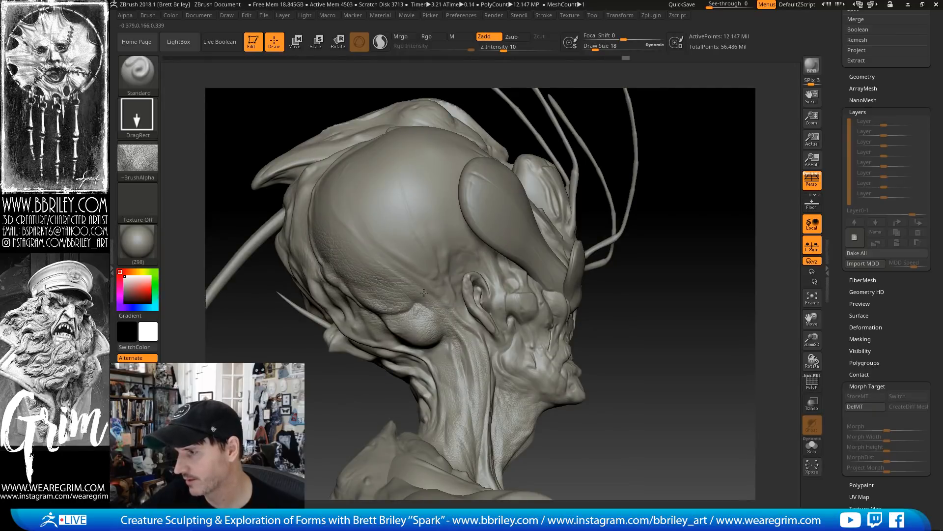
left_click_drag(426, 356, 431, 333)
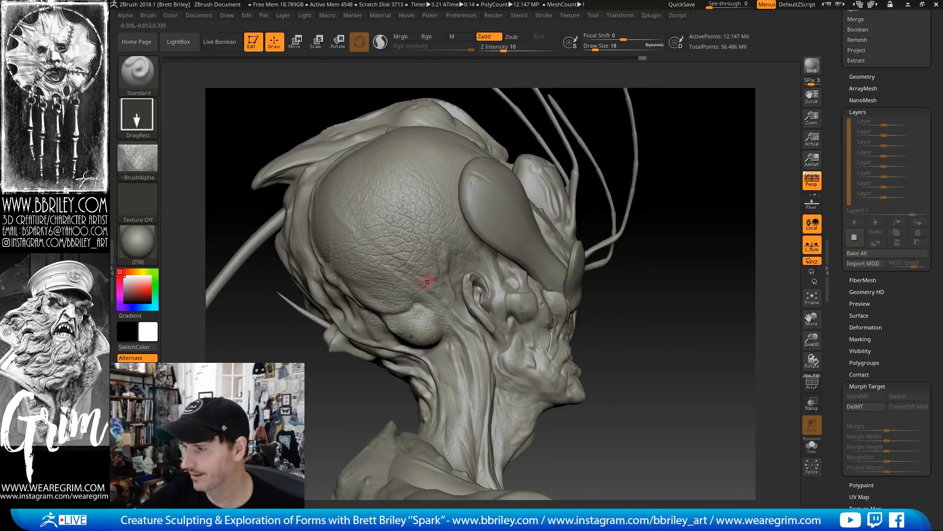
left_click_drag(652, 262, 676, 209)
left_click_drag(562, 227, 325, 308)
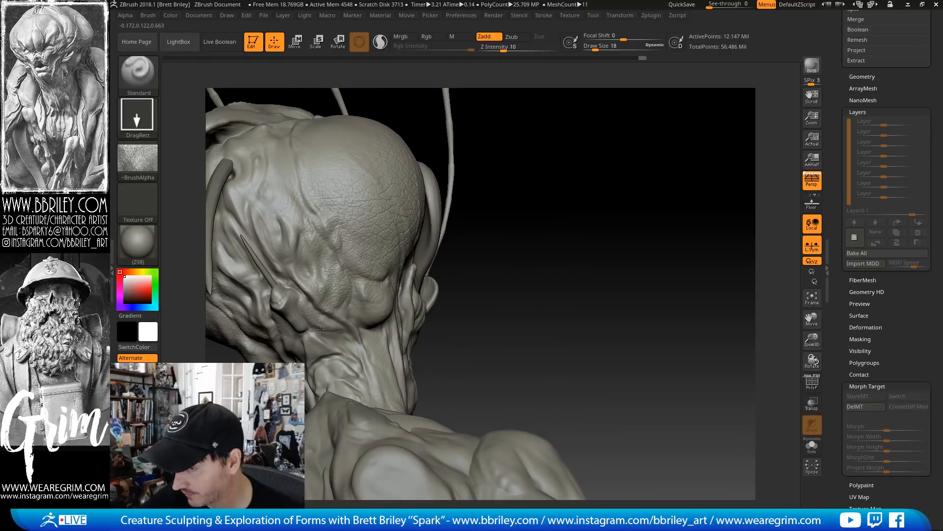
Stamp the skin alpha across the nape and the wrinkled folds at the back of the head beside the dome
left_click_drag(347, 349, 352, 347)
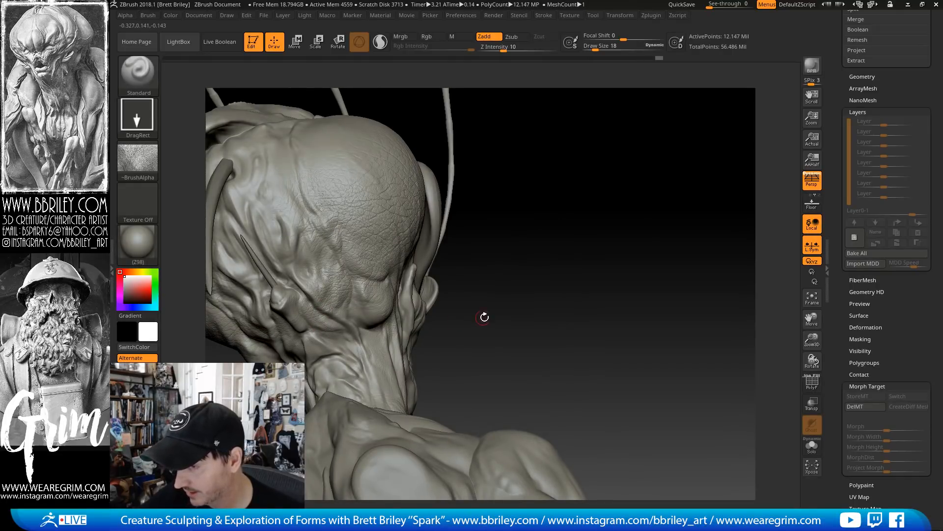
mouse_move(484, 316)
left_mouse_down()
mouse_move(432, 322)
mouse_move(467, 300)
mouse_move(383, 324)
left_mouse_up()
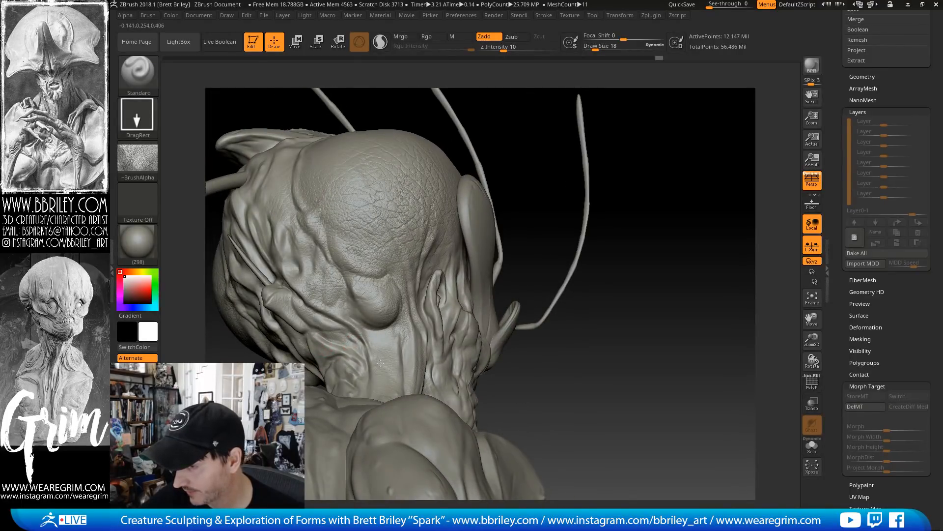
left_click_drag(359, 331, 366, 334)
mouse_move(625, 191)
left_mouse_down("alt")
mouse_move(634, 213)
mouse_move(650, 215)
mouse_move(567, 211)
left_mouse_up("alt")
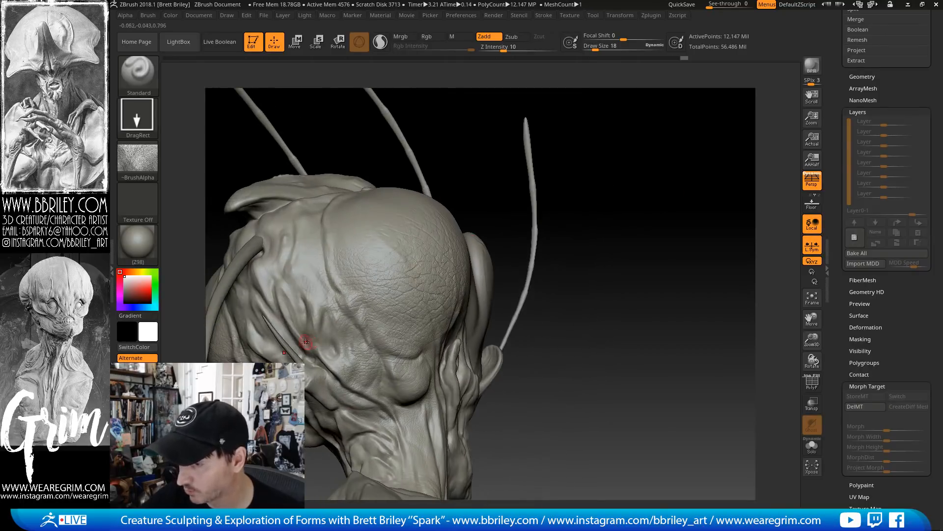
left_click_drag(350, 379, 335, 386)
left_click_drag(290, 289, 342, 346)
Stamp the skin alpha over the upper back of the head, between the skull dome and the overhanging crest
left_click_drag(621, 139, 531, 194)
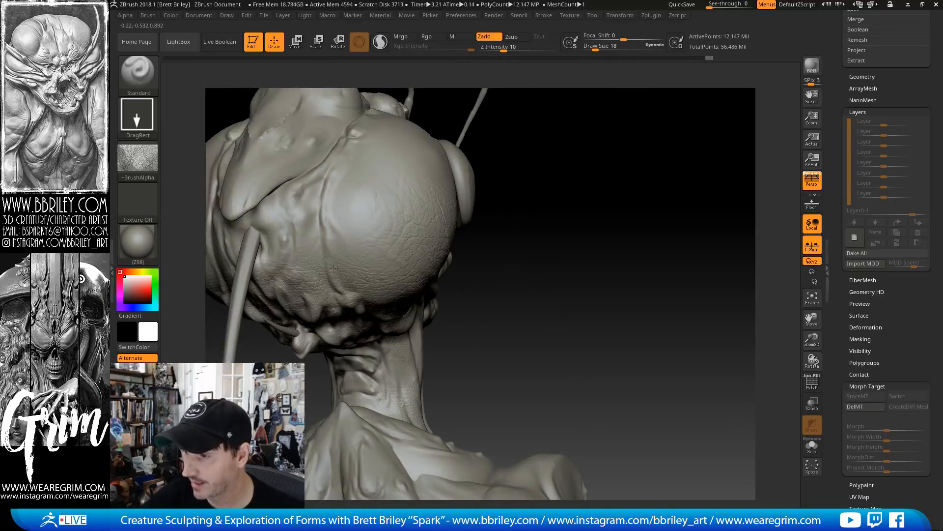
left_click_drag(365, 298, 365, 298)
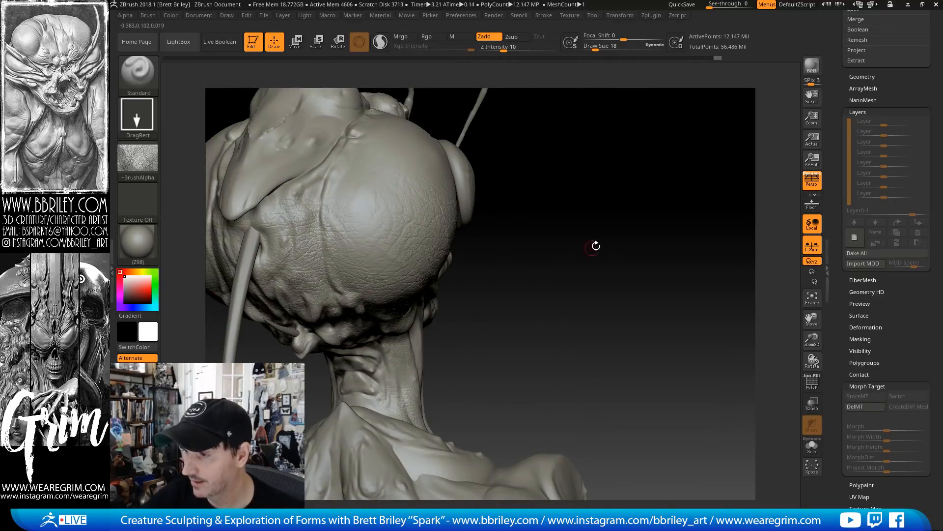
mouse_move(596, 245)
left_mouse_down()
mouse_move(600, 202)
mouse_move(584, 196)
left_mouse_up()
left_click_drag(303, 209, 303, 208)
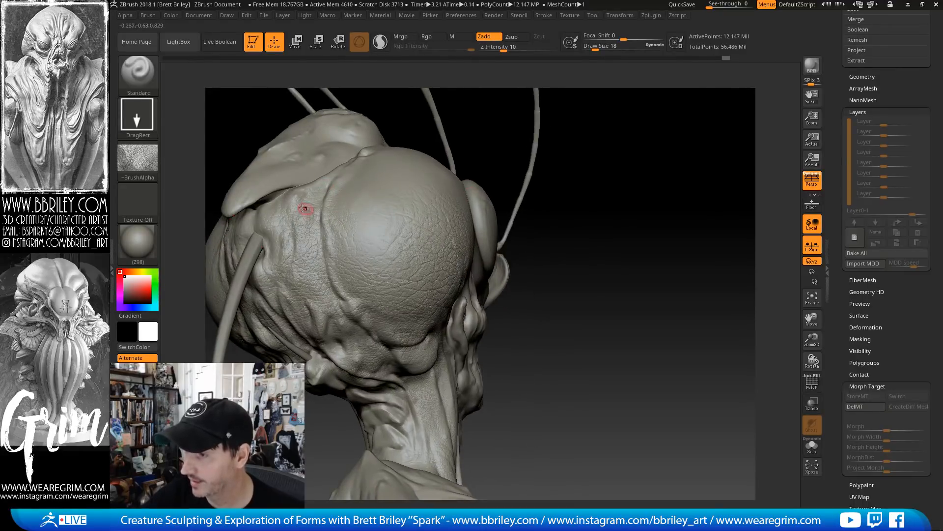
left_click_drag(631, 190, 356, 285)
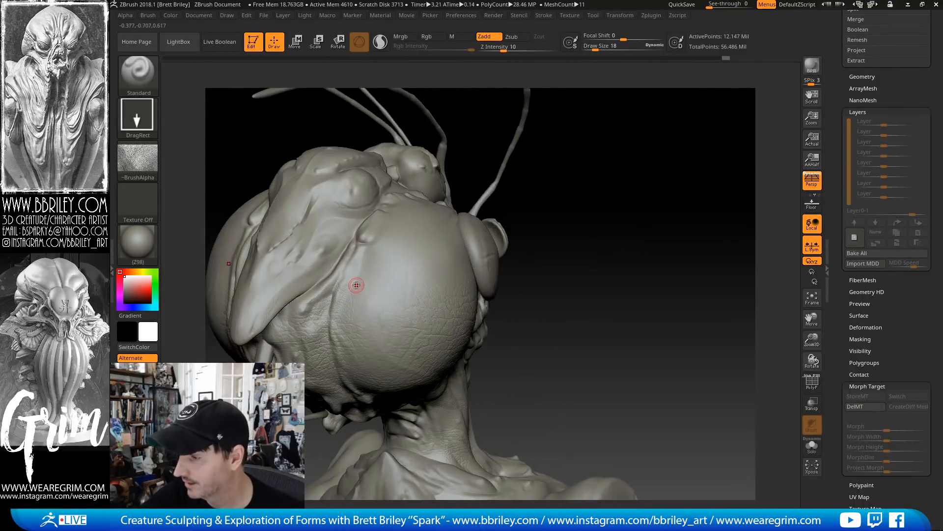
left_click_drag(246, 302, 283, 308)
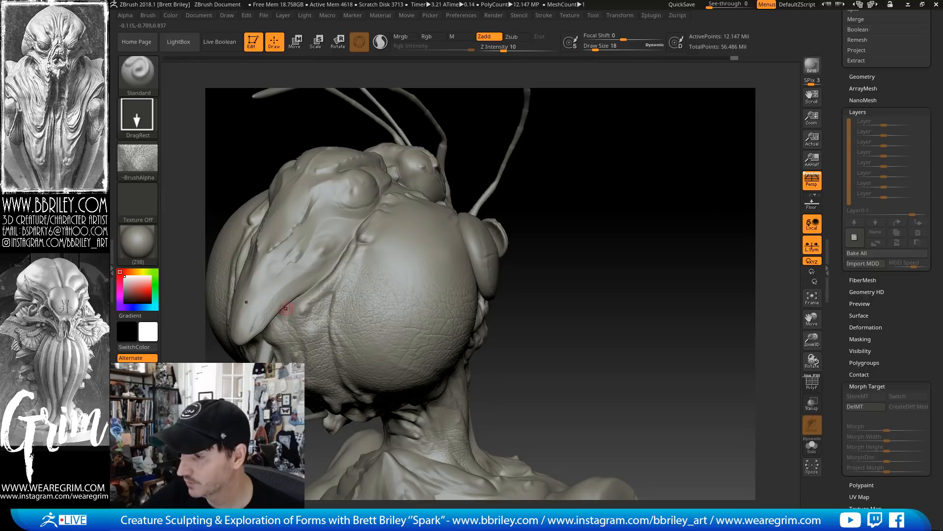
left_click_drag(620, 206, 498, 222)
left_click_drag(367, 303, 383, 335)
Stamp the skin alpha on the side of the head around the ear and the back of the jaw
mouse_move(652, 247)
left_mouse_down("alt")
mouse_move(627, 228)
mouse_move(663, 229)
left_mouse_up("alt")
left_click_drag(560, 226, 535, 227)
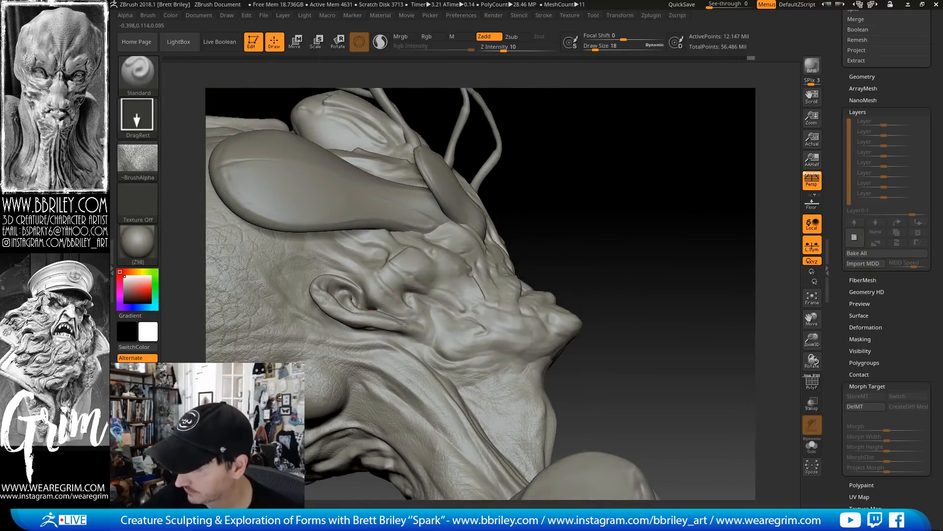
left_click_drag(404, 323, 406, 322)
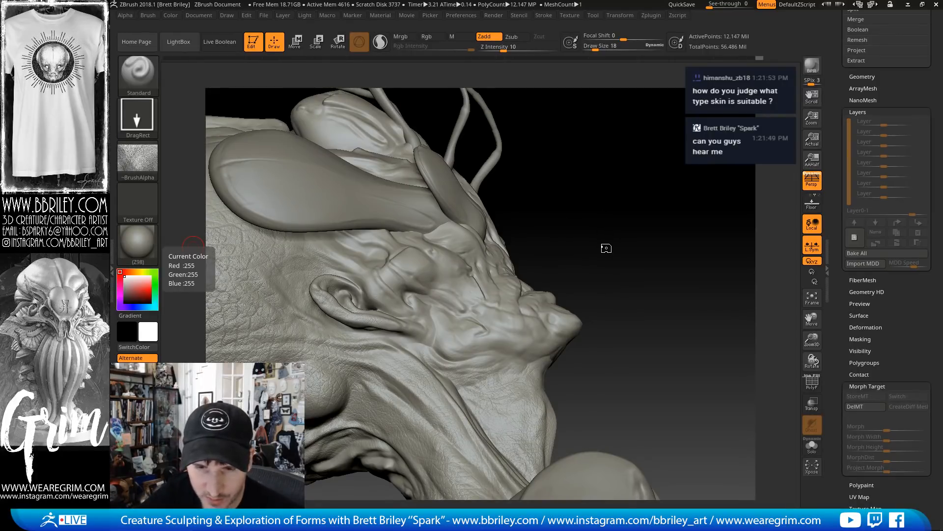
Stamp the skin alpha over the folds between the neck base and the shoulder, along the outer upper chest
left_click_drag(624, 255, 614, 181)
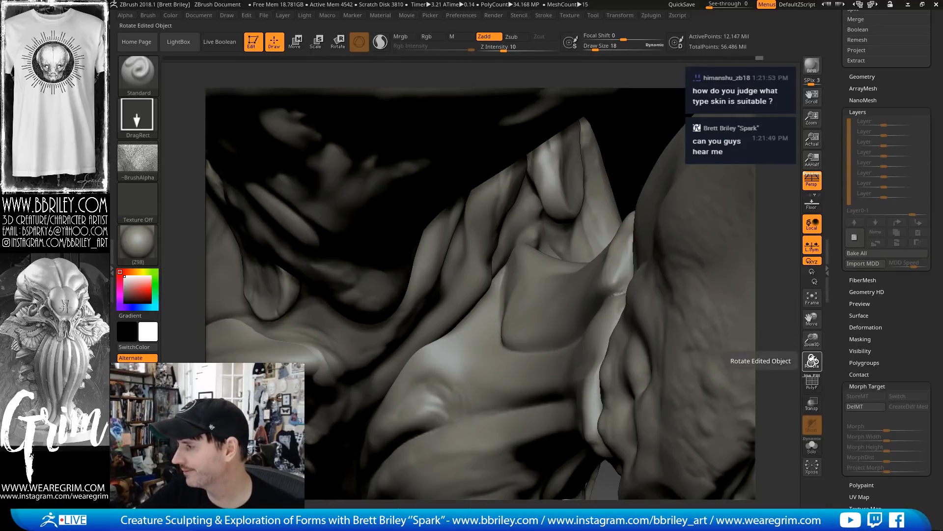
left_click_drag(810, 361, 592, 260)
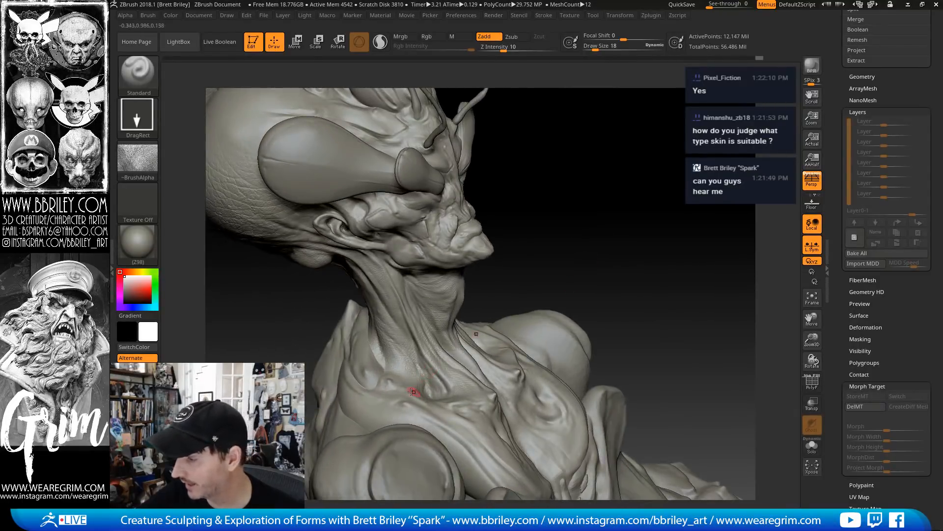
left_click_drag(607, 226, 331, 378)
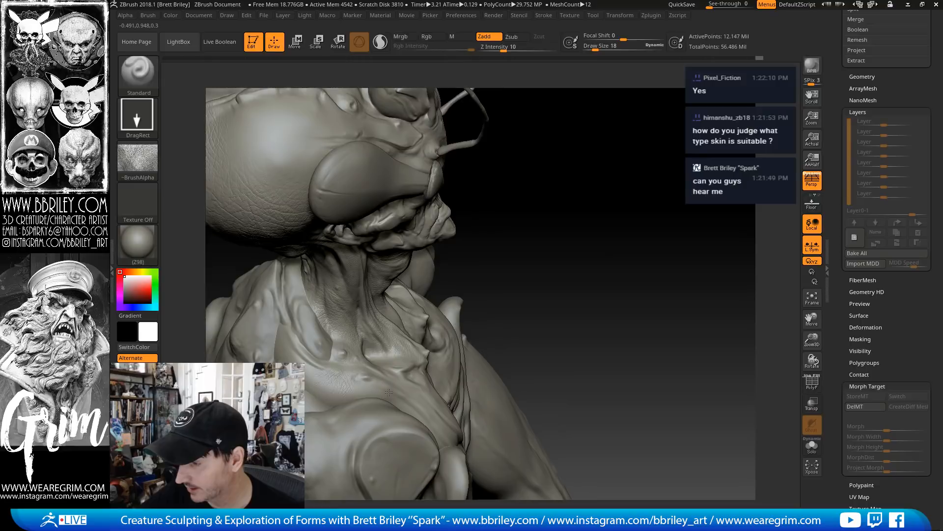
left_click_drag(388, 392, 342, 392)
left_click_drag(592, 248, 547, 253)
left_click_drag(353, 364, 352, 363)
left_click_drag(601, 247, 602, 240)
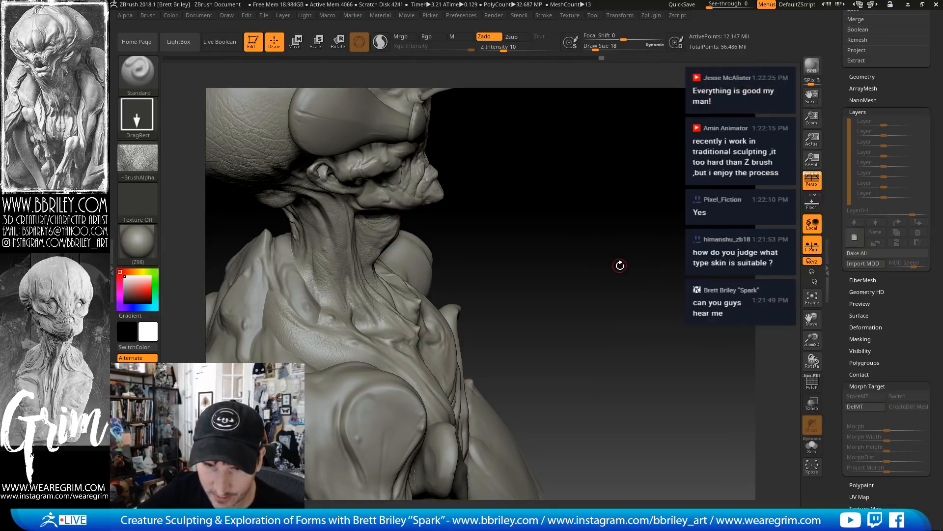
Stamp the skin alpha over the chest, from the knobs below the collar down to the sternum
mouse_move(620, 266)
left_mouse_down()
mouse_move(592, 251)
mouse_move(577, 257)
left_mouse_up()
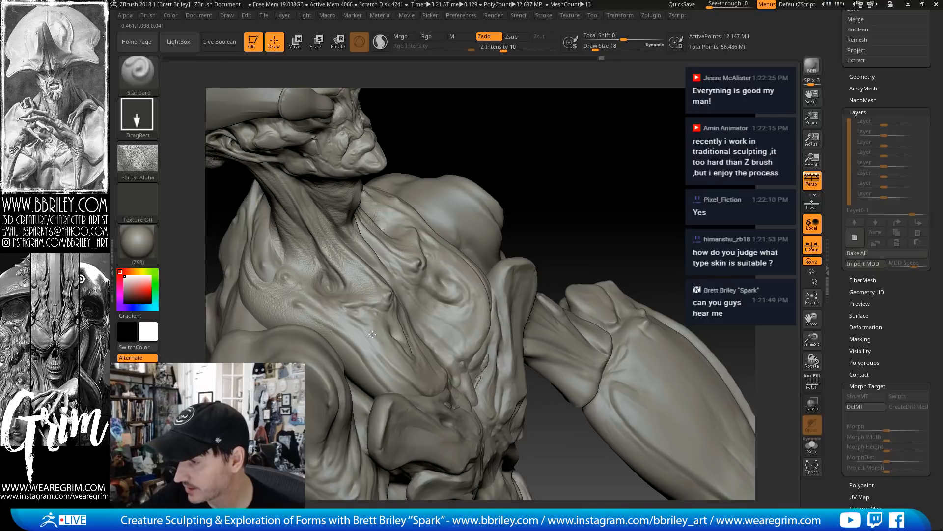
left_click_drag(558, 143, 413, 367)
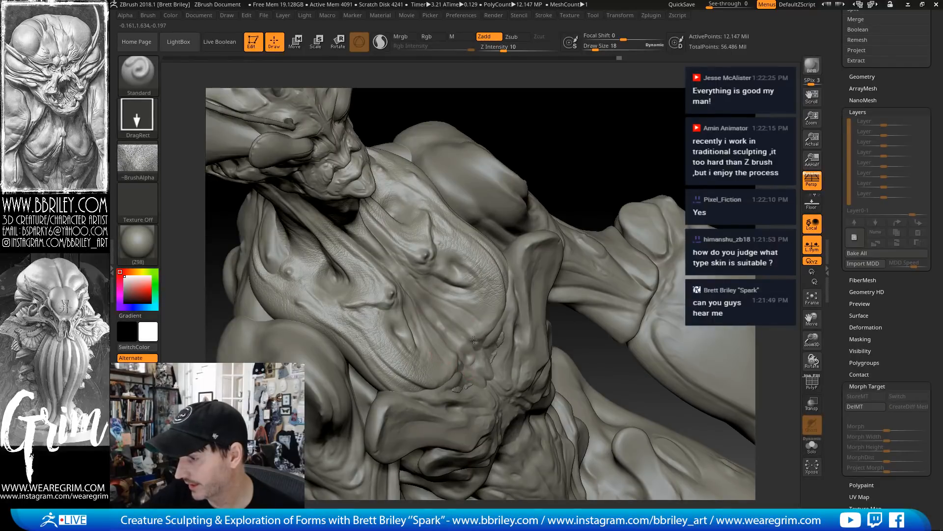
left_click_drag(617, 135, 435, 305)
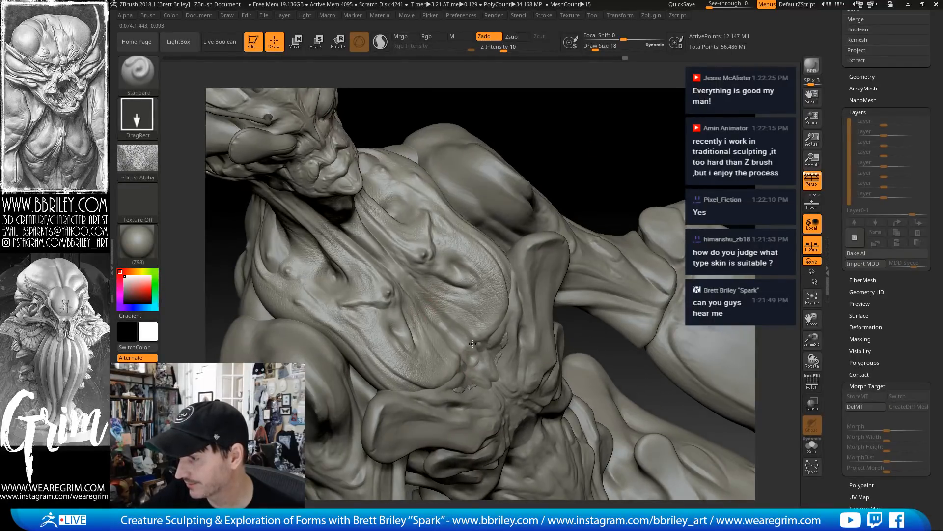
left_click_drag(451, 355, 457, 336)
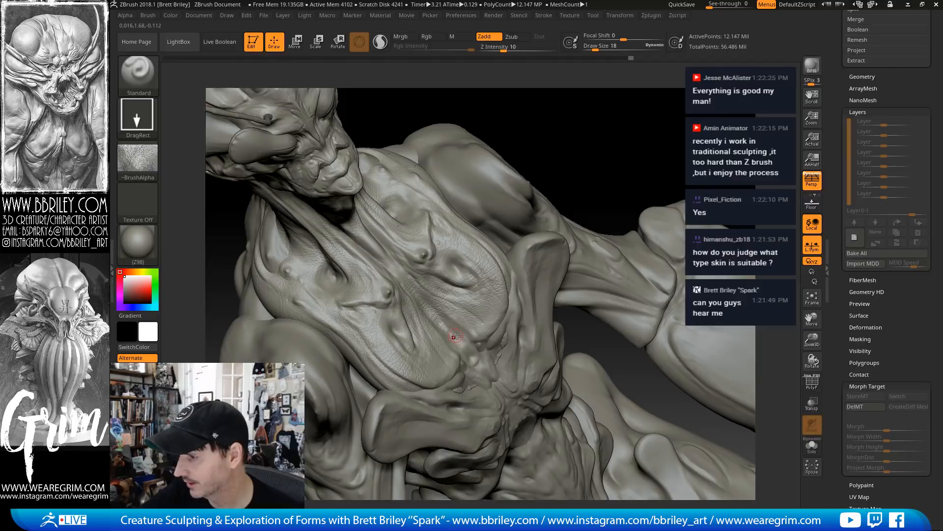
left_click_drag(478, 367, 473, 362)
mouse_move(434, 273)
left_mouse_down()
mouse_move(430, 293)
mouse_move(371, 242)
left_mouse_up()
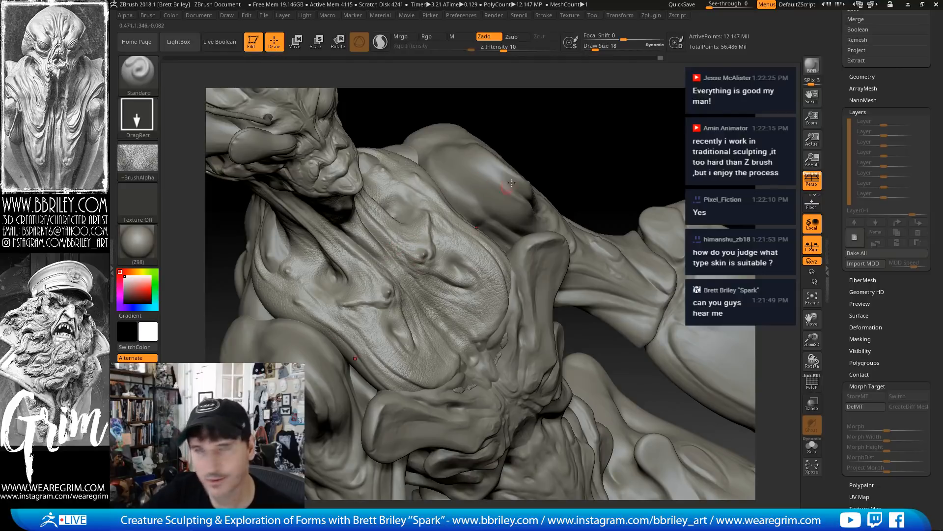
Stamp the skin alpha on the upper chest beside the shoulder and around the lower chest and sternum folds
left_click_drag(591, 136, 558, 143)
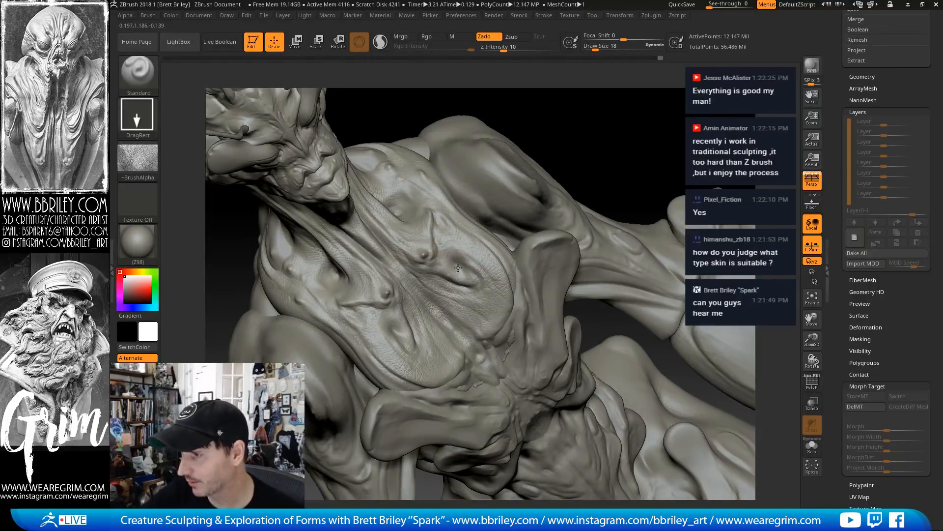
mouse_move(591, 102)
left_mouse_down()
mouse_move(580, 129)
mouse_move(593, 153)
mouse_move(414, 198)
left_mouse_up()
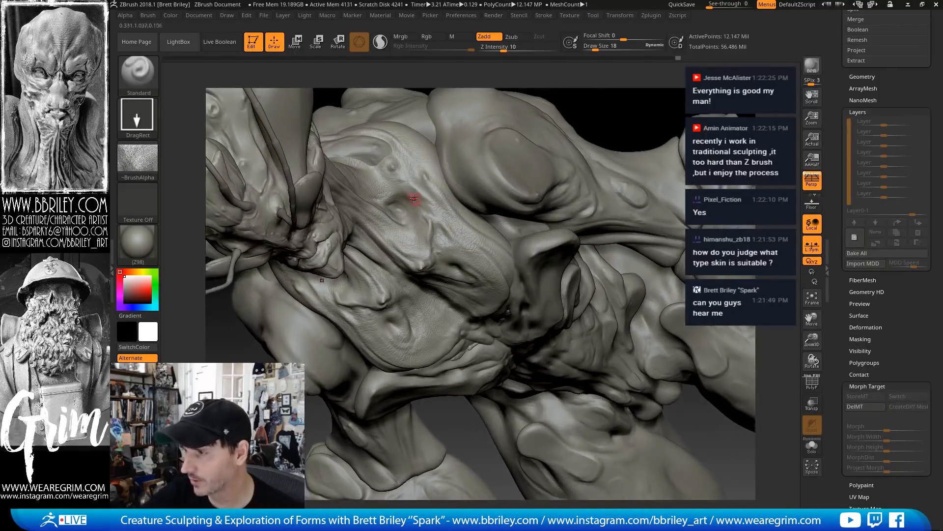
left_click_drag(628, 122, 432, 222)
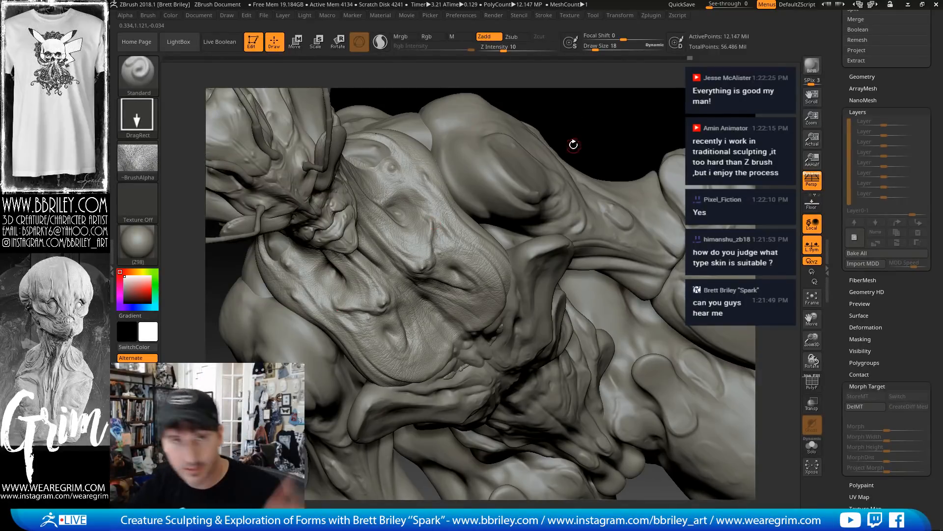
mouse_move(617, 126)
left_mouse_down()
mouse_move(648, 152)
mouse_move(489, 280)
left_mouse_up()
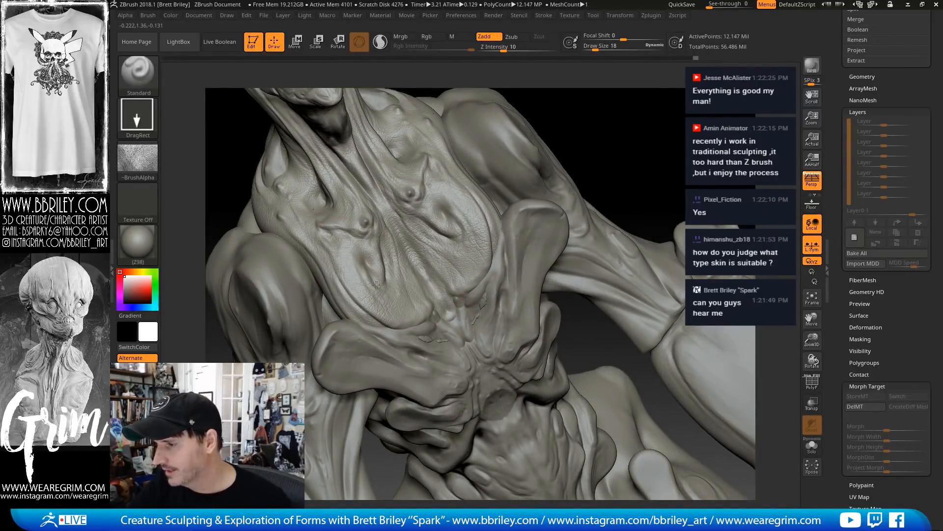
mouse_move(604, 143)
left_mouse_down()
mouse_move(651, 236)
mouse_move(648, 208)
mouse_move(632, 212)
left_mouse_up()
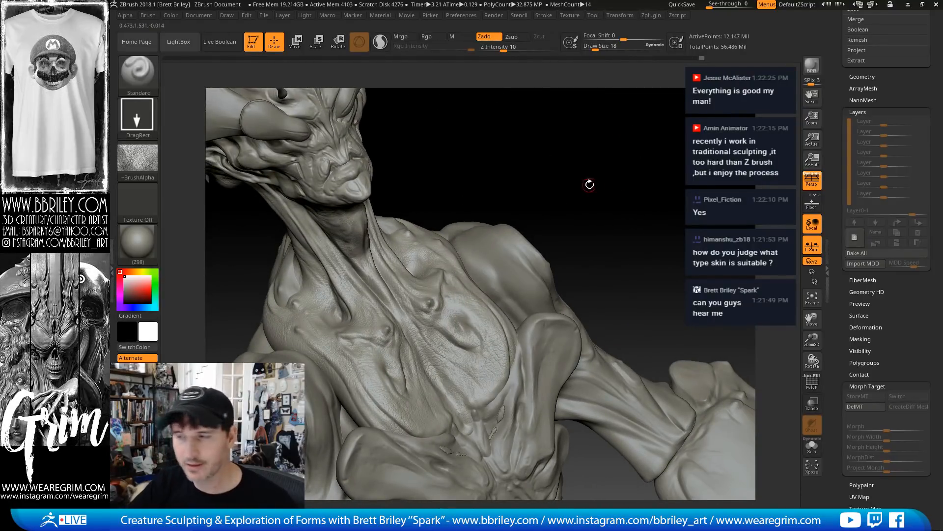
Stamp the skin alpha over the face, covering the ear, cheek folds and the area around the mouth and jaw
mouse_move(589, 184)
left_mouse_down()
mouse_move(573, 152)
mouse_move(546, 176)
mouse_move(333, 274)
left_mouse_up()
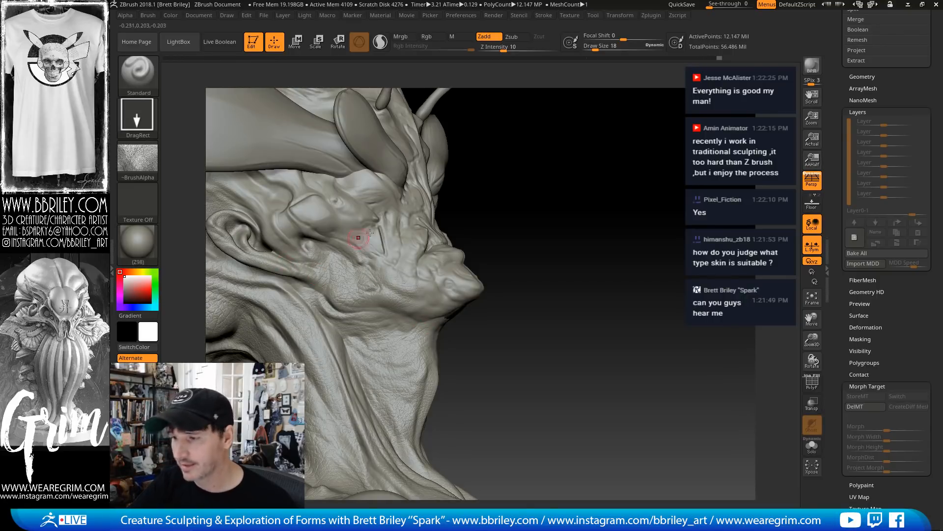
left_click_drag(579, 197, 631, 248, "alt")
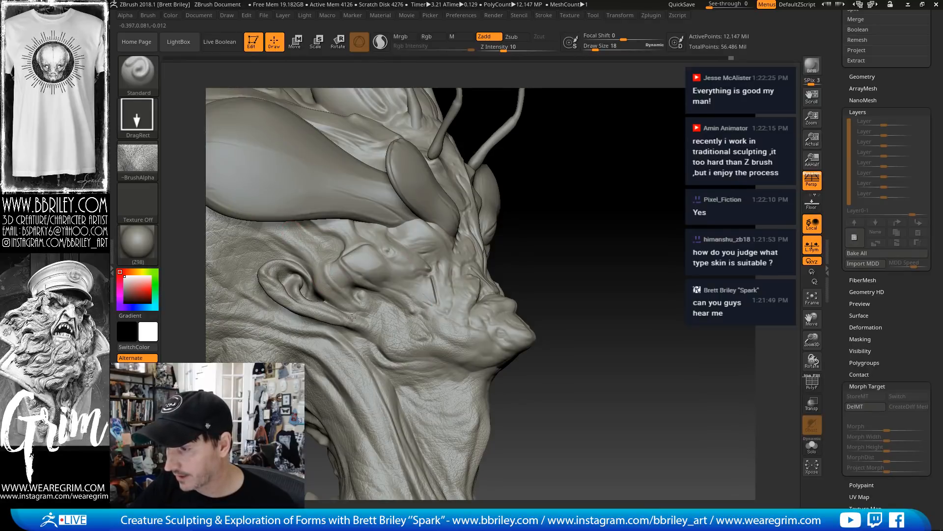
left_click_drag(323, 271, 318, 284)
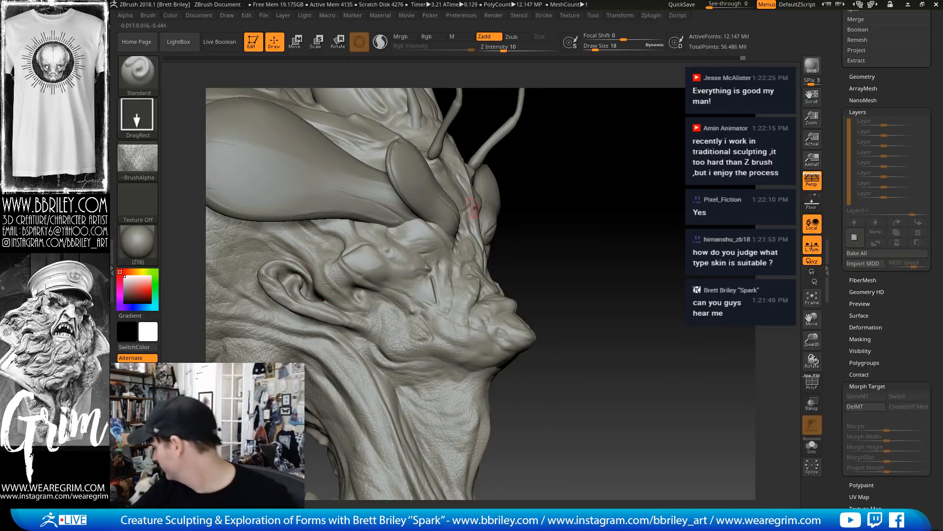
mouse_move(608, 210)
left_mouse_down()
mouse_move(421, 295)
mouse_move(457, 332)
left_mouse_up()
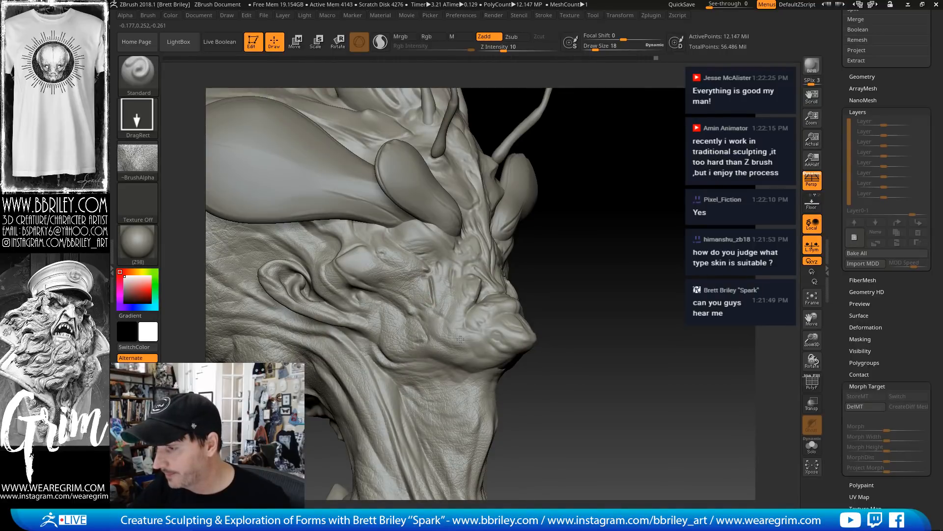
left_click_drag(548, 261, 511, 342)
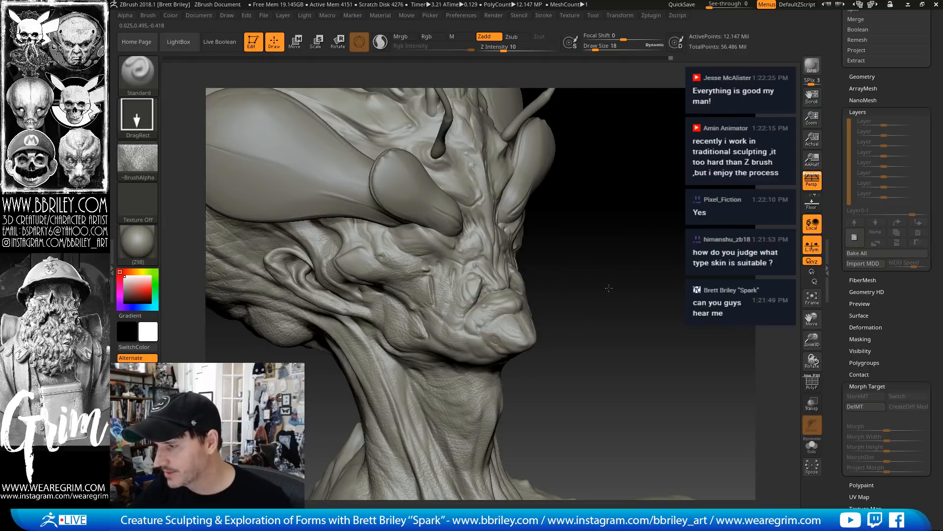
Stamp the skin alpha over the lower face and chin, and isolate the head and torso mesh
mouse_move(545, 335)
left_mouse_down()
mouse_move(490, 354)
mouse_move(497, 369)
mouse_move(494, 356)
left_mouse_up()
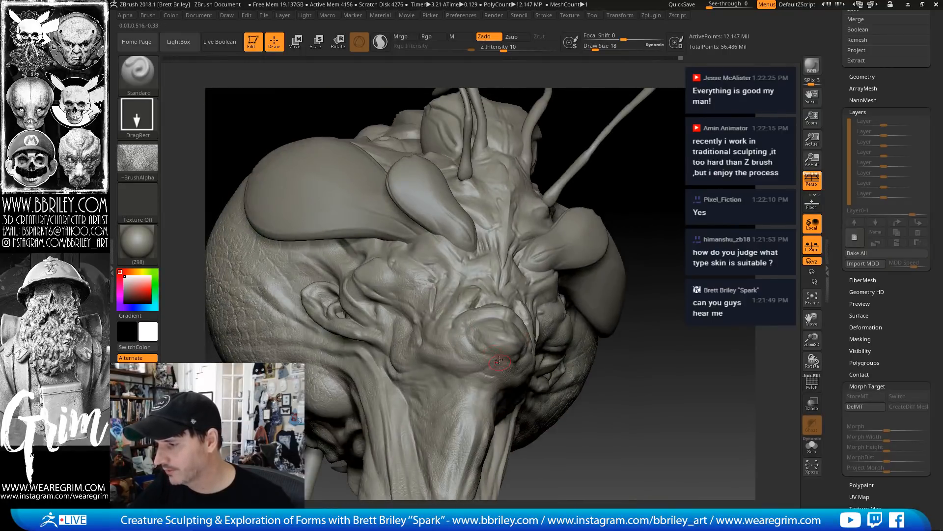
left_click_drag(665, 271, 710, 300)
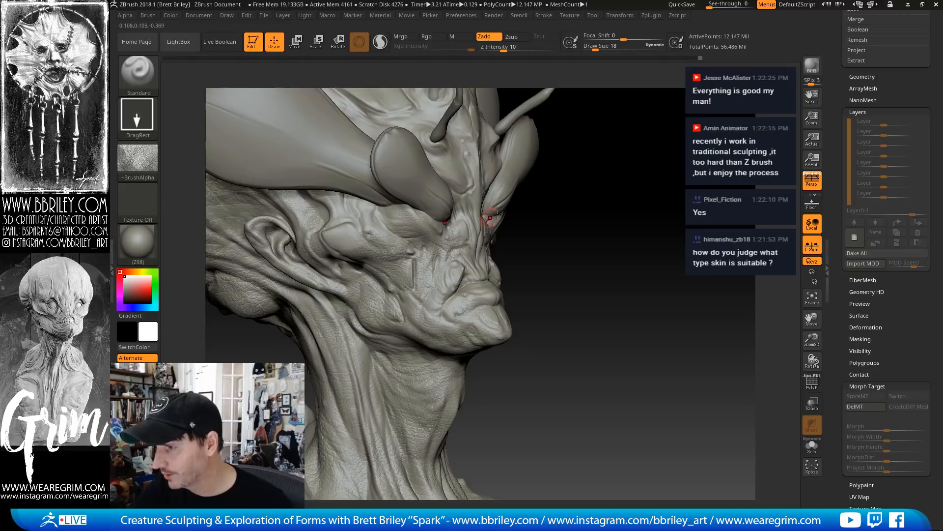
left_click_drag(608, 210, 630, 262, "alt")
left_click(810, 444)
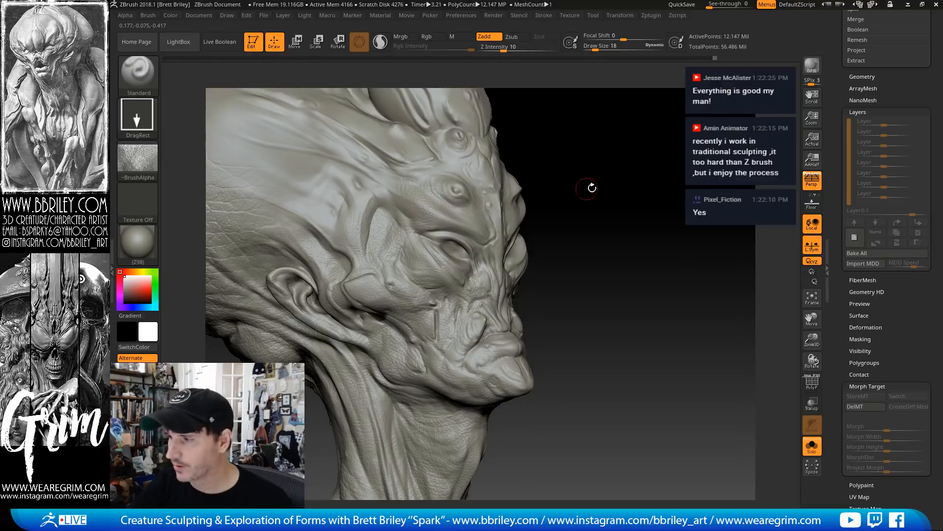
Stamp the skin alpha around the eyes, the nose bridge and the brow
left_click_drag(592, 186, 489, 206)
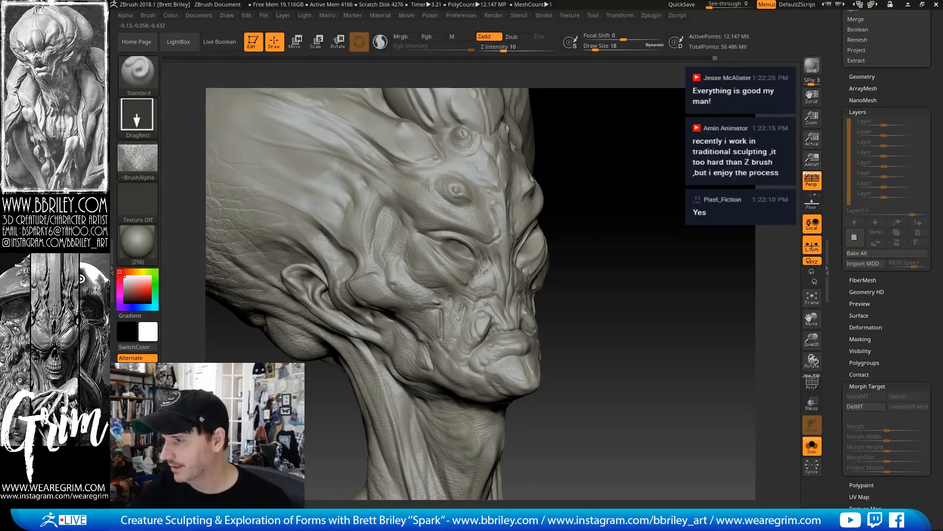
left_click_drag(596, 246, 604, 236)
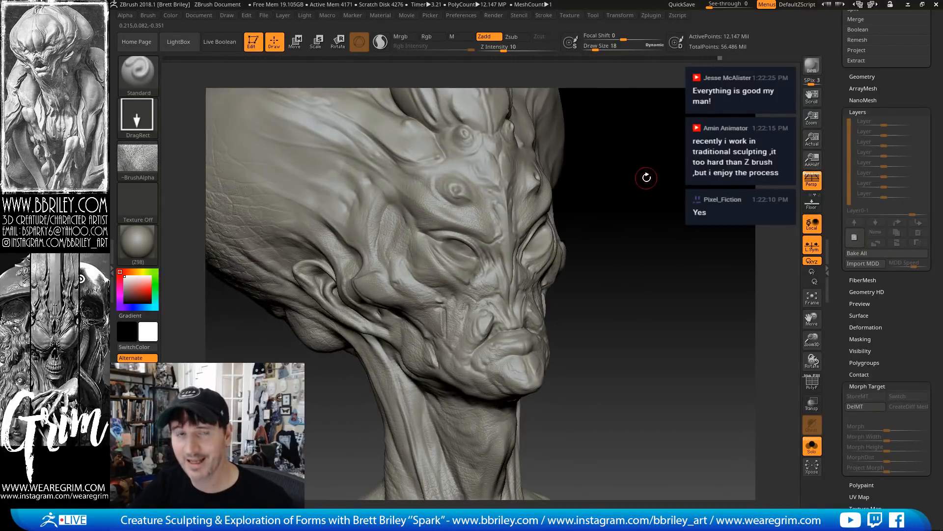
left_click_drag(642, 186, 491, 232)
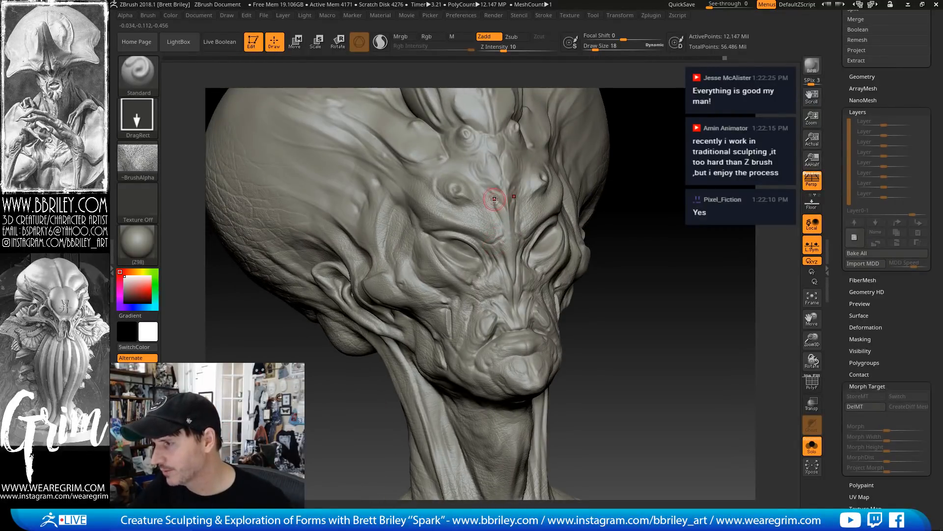
mouse_move(621, 157)
left_mouse_down()
mouse_move(680, 128)
mouse_move(630, 123)
left_mouse_up()
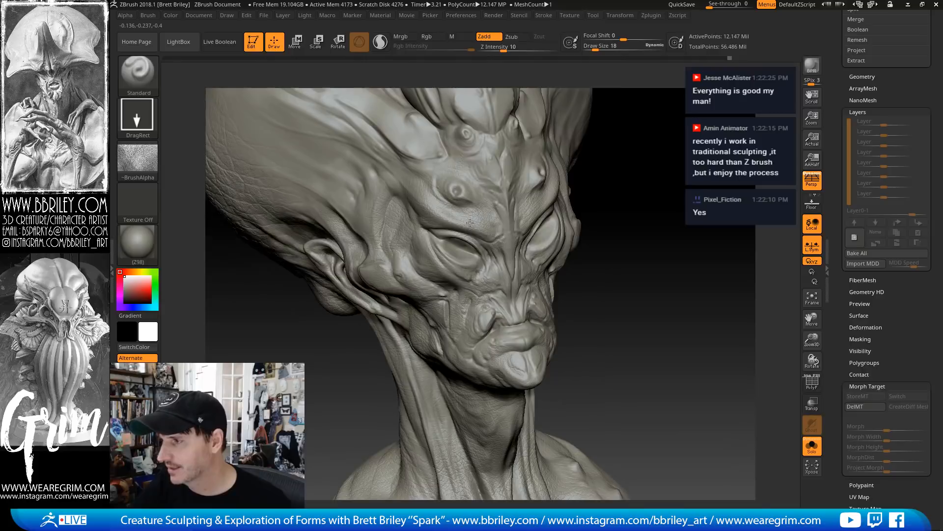
Stamp the skin alpha over the forehead knobs and along the side of the cranium above the ear
mouse_move(644, 216)
left_mouse_down()
mouse_move(665, 297)
mouse_move(630, 324)
left_mouse_up()
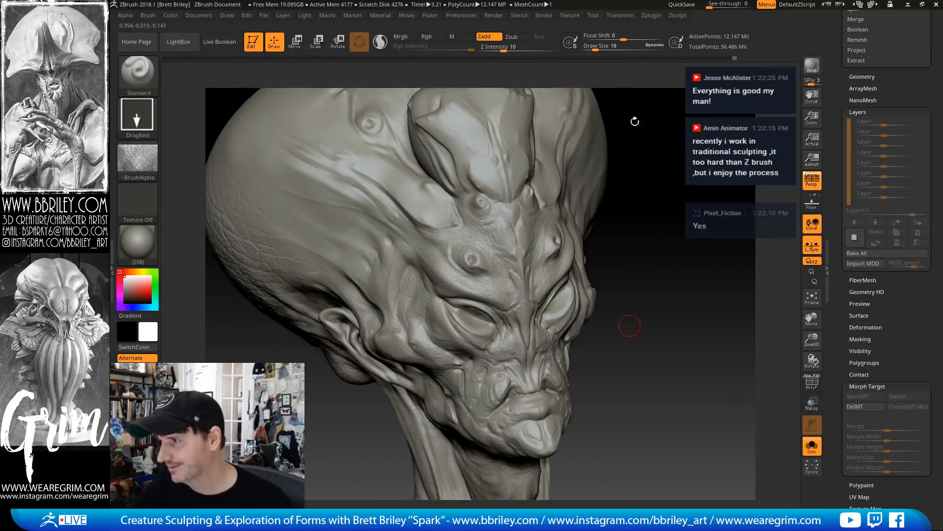
left_click_drag(634, 120, 673, 126)
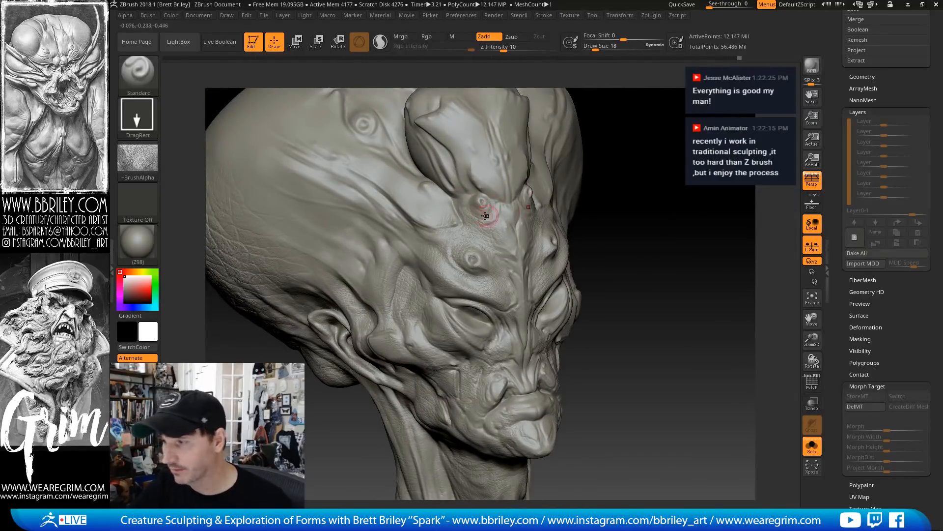
left_click_drag(622, 173, 658, 169)
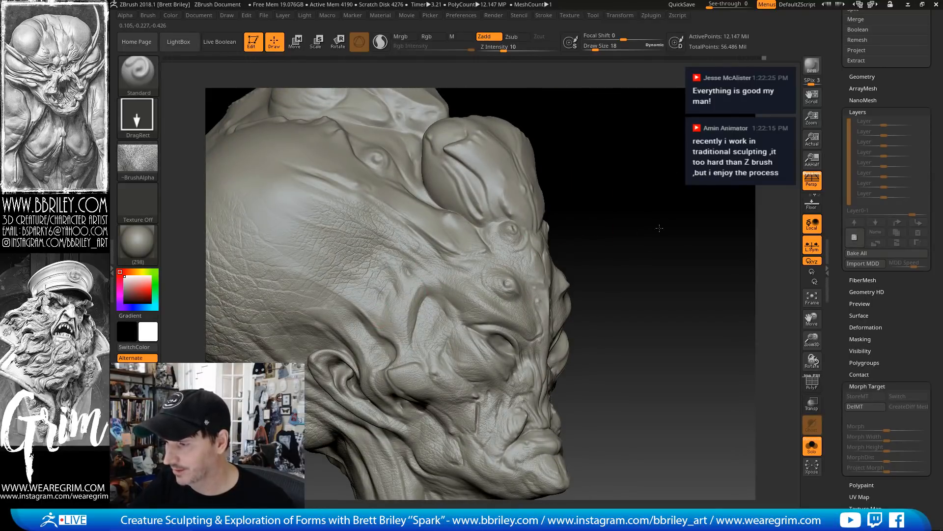
Stamp the skin alpha over the upper cranium and the ridges beside the central forehead lobe
left_click_drag(659, 225, 706, 245, "alt")
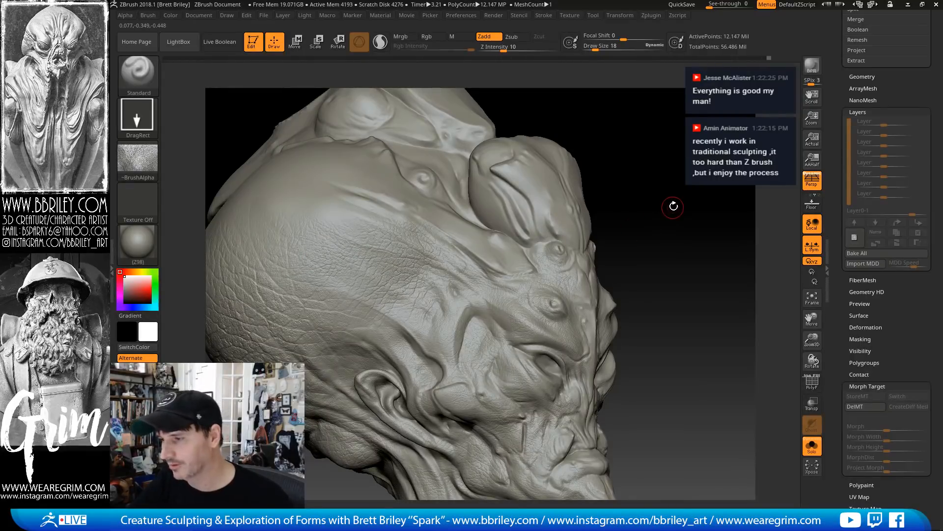
mouse_move(684, 189)
left_mouse_down()
mouse_move(655, 160)
mouse_move(678, 241)
left_mouse_up()
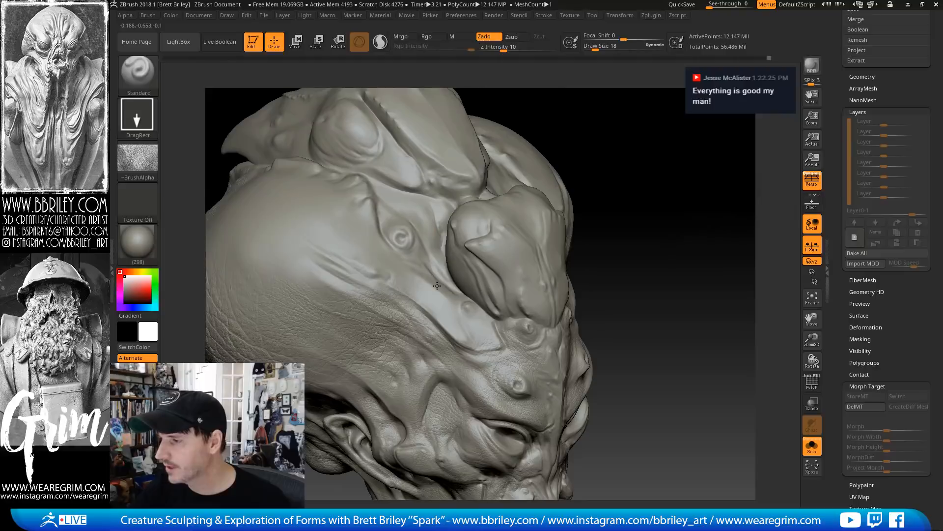
left_click_drag(433, 297, 433, 298)
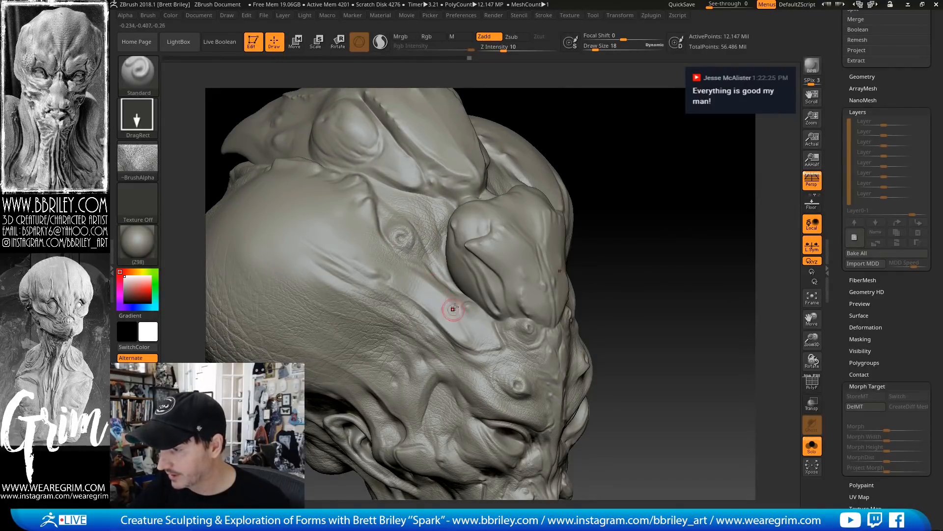
left_click_drag(453, 309, 454, 310)
left_click_drag(384, 154, 385, 156)
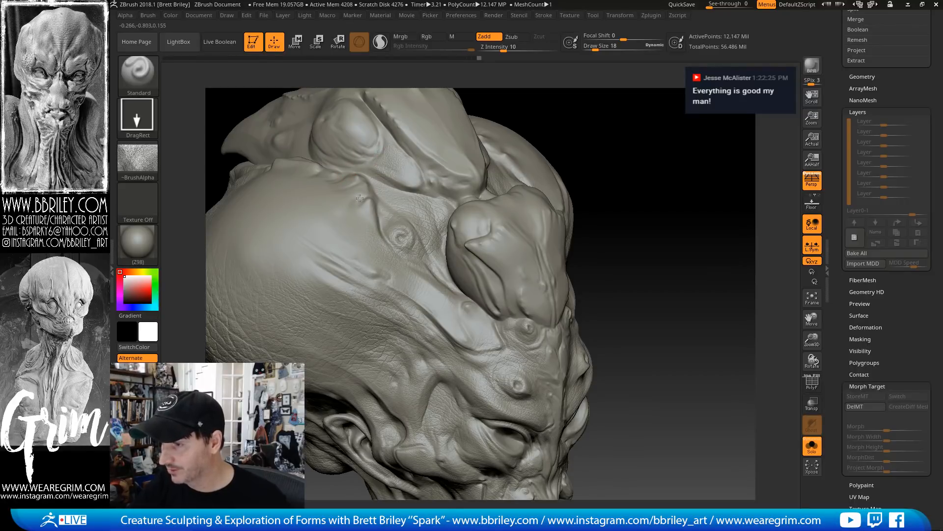
Stamp finer skin alpha detail on the lower forehead, under the eye, and over the lips and chin
left_click_drag(636, 218, 625, 159)
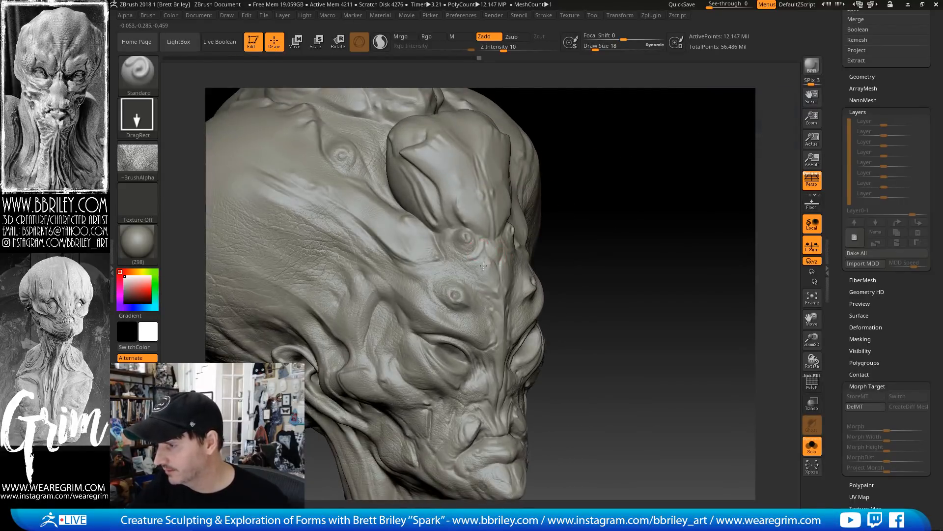
mouse_move(609, 270)
left_mouse_down()
mouse_move(594, 177)
mouse_move(638, 186)
mouse_move(427, 301)
left_mouse_up()
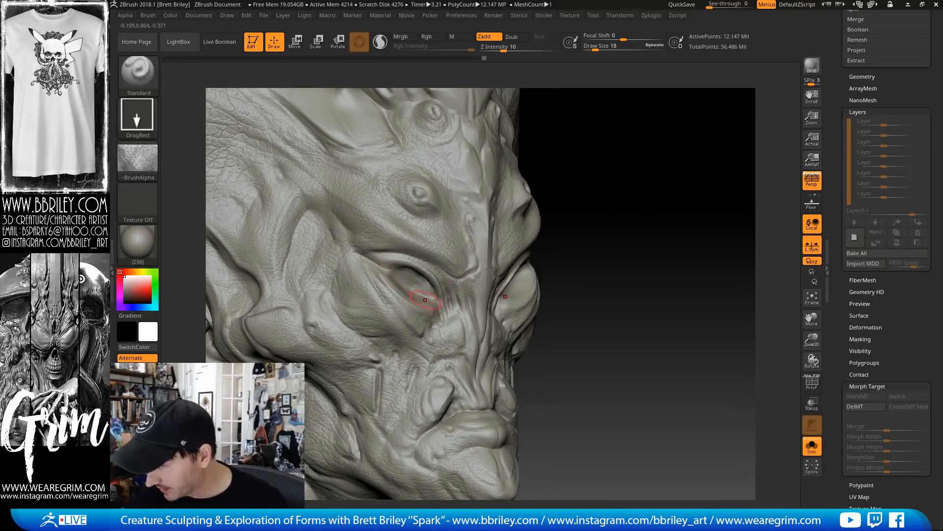
mouse_move(596, 323)
left_mouse_down()
mouse_move(541, 233)
mouse_move(446, 308)
left_mouse_up()
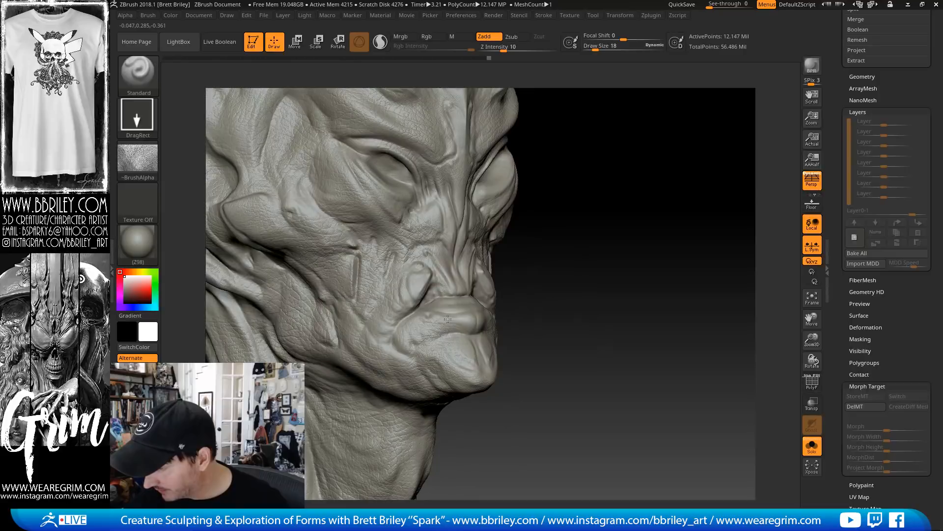
left_click_drag(592, 280, 525, 277)
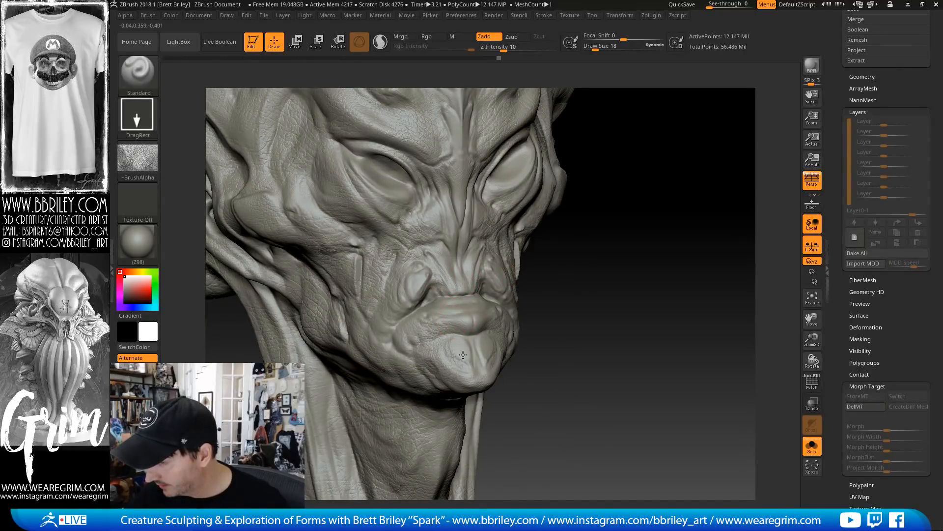
left_click_drag(562, 323, 399, 327)
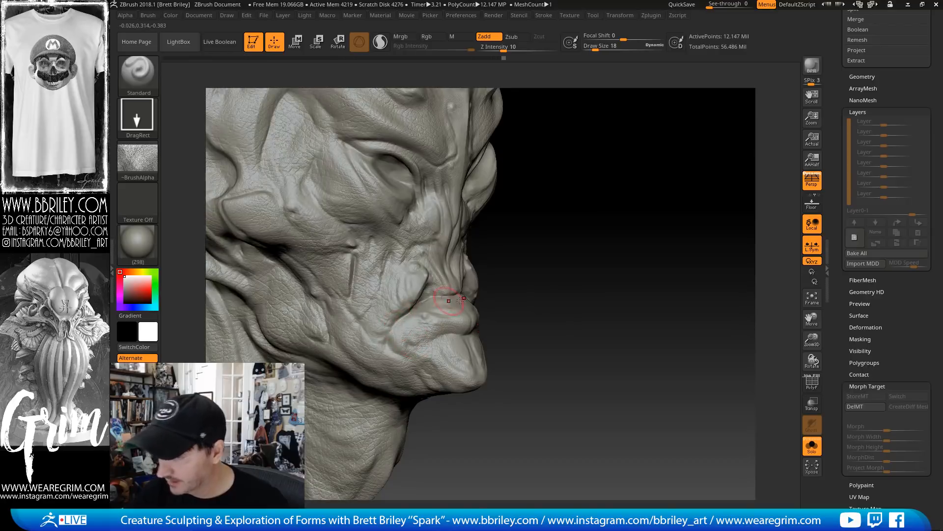
mouse_move(595, 278)
left_mouse_down()
mouse_move(565, 213)
mouse_move(596, 213)
mouse_move(592, 203)
mouse_move(621, 196)
mouse_move(614, 206)
left_mouse_up()
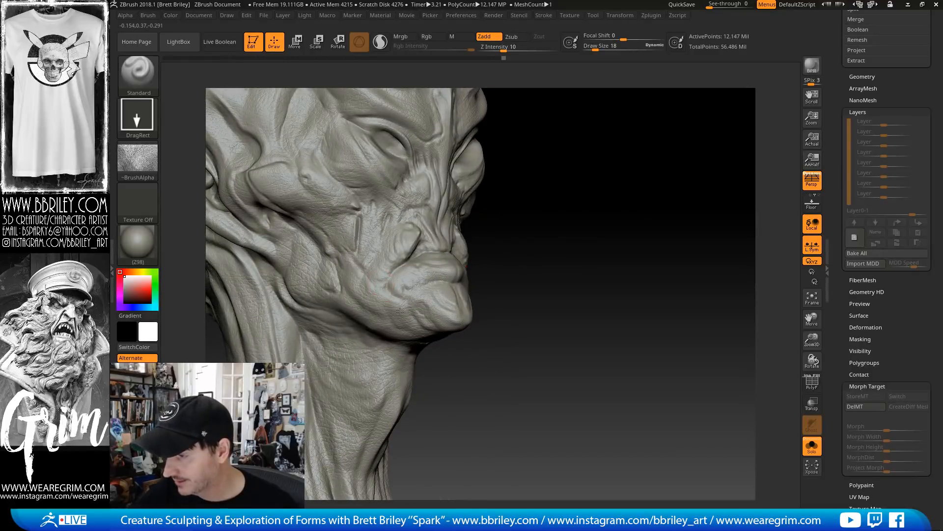
mouse_move(558, 236)
left_mouse_down()
mouse_move(627, 265)
mouse_move(611, 183)
mouse_move(612, 215)
mouse_move(604, 222)
mouse_move(581, 212)
mouse_move(575, 231)
left_mouse_up()
Stamp the skin alpha over the upper back and the back of the shoulders below the neck
mouse_move(465, 415)
left_mouse_down()
mouse_move(390, 299)
mouse_move(605, 246)
mouse_move(413, 312)
left_mouse_up()
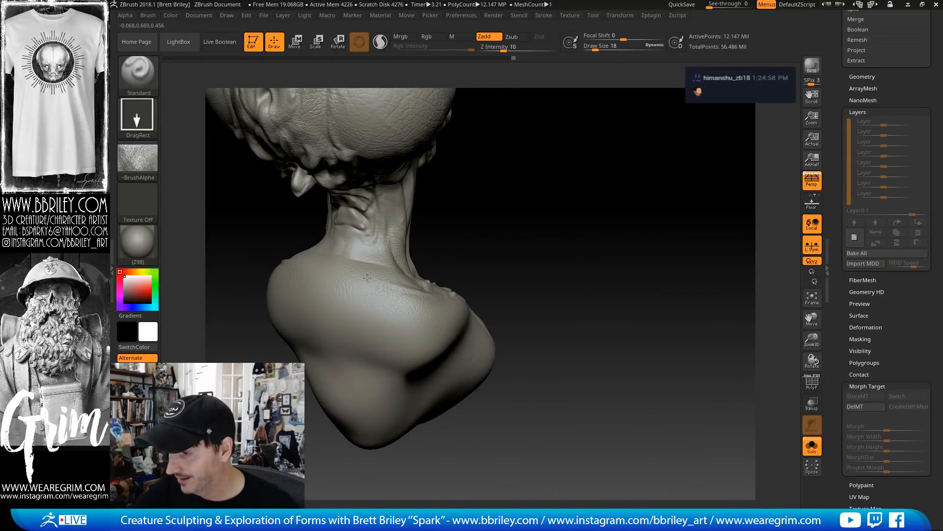
left_click_drag(531, 193, 393, 285)
mouse_move(522, 294)
left_mouse_down()
mouse_move(619, 238)
mouse_move(569, 235)
left_mouse_up()
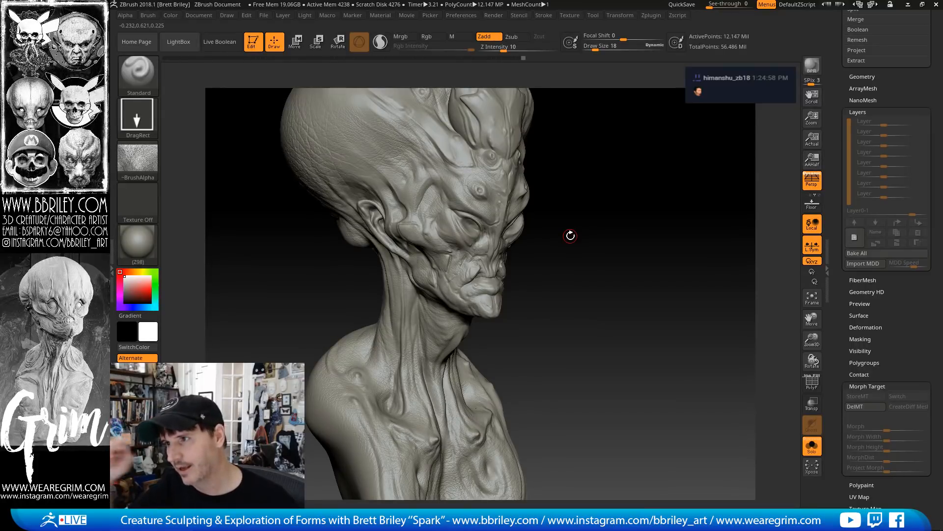
Stamp the skin alpha over the smooth upper side of the cranium and its front ridges
mouse_move(601, 149)
left_mouse_down()
mouse_move(595, 250)
mouse_move(451, 255)
left_mouse_up()
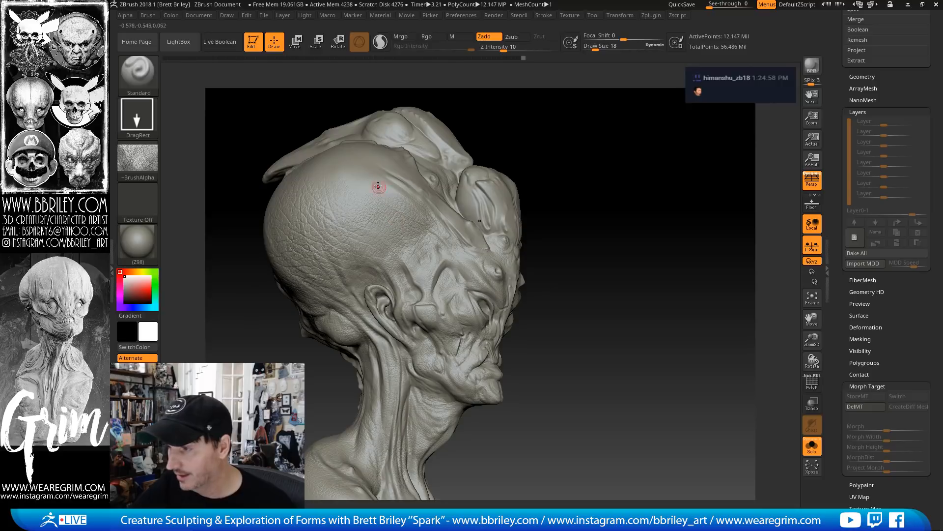
left_click_drag(558, 109, 528, 217)
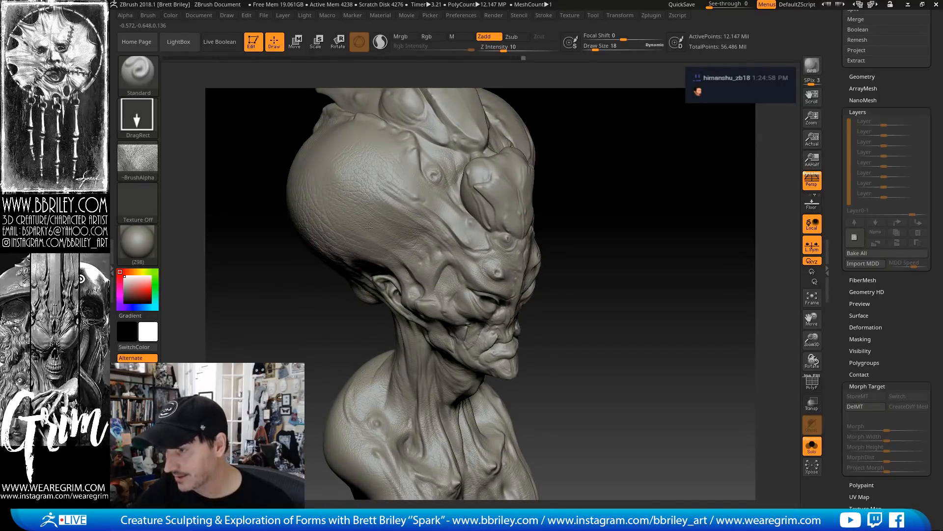
mouse_move(579, 206)
left_mouse_down()
mouse_move(590, 187)
mouse_move(545, 172)
mouse_move(560, 167)
left_mouse_up()
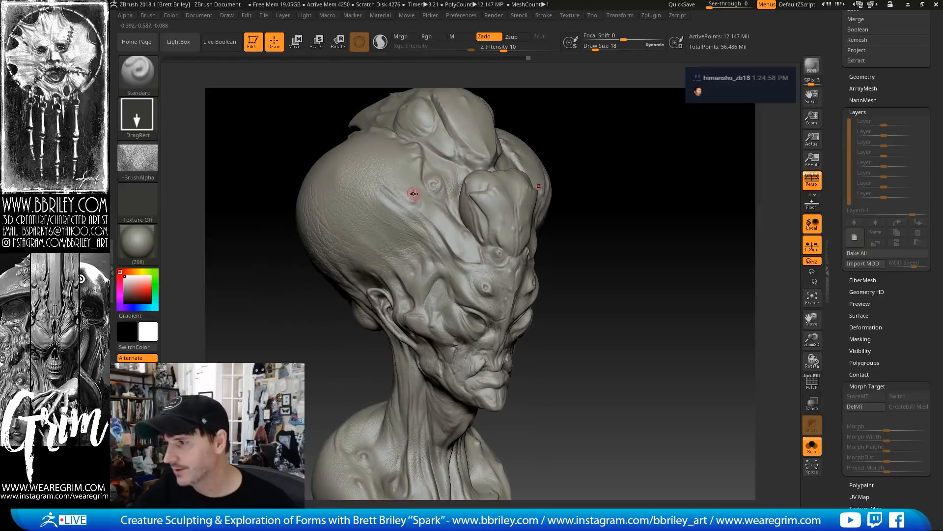
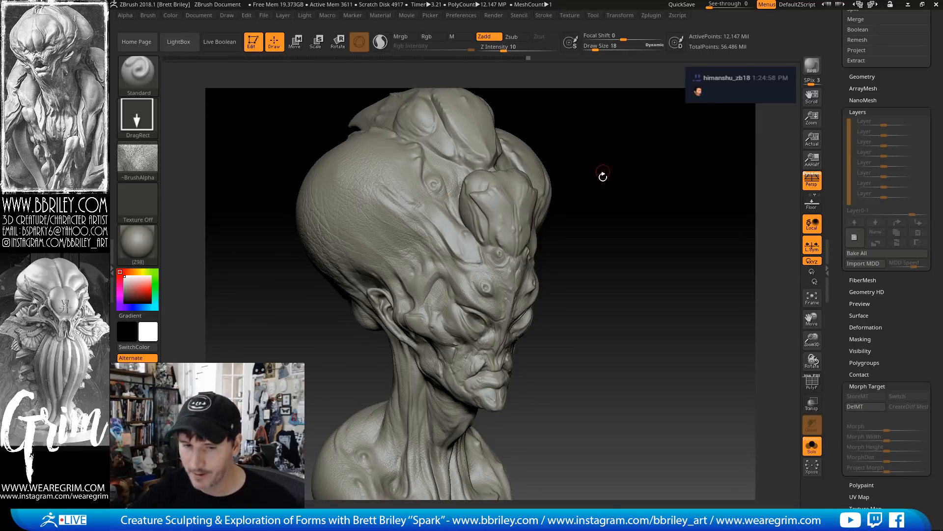
Inspect the head and torso detail, and turn off Solo to show all the creature's parts again
mouse_move(602, 177)
left_mouse_down()
mouse_move(627, 200)
mouse_move(634, 179)
mouse_move(635, 200)
mouse_move(655, 194)
mouse_move(650, 231)
mouse_move(760, 171)
left_mouse_up()
left_click_drag(610, 273, 616, 250)
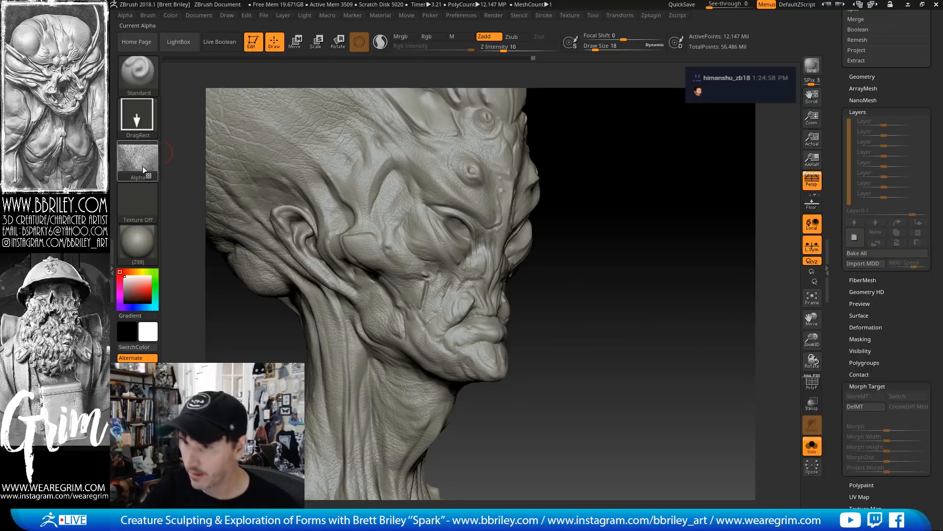
mouse_move(143, 166)
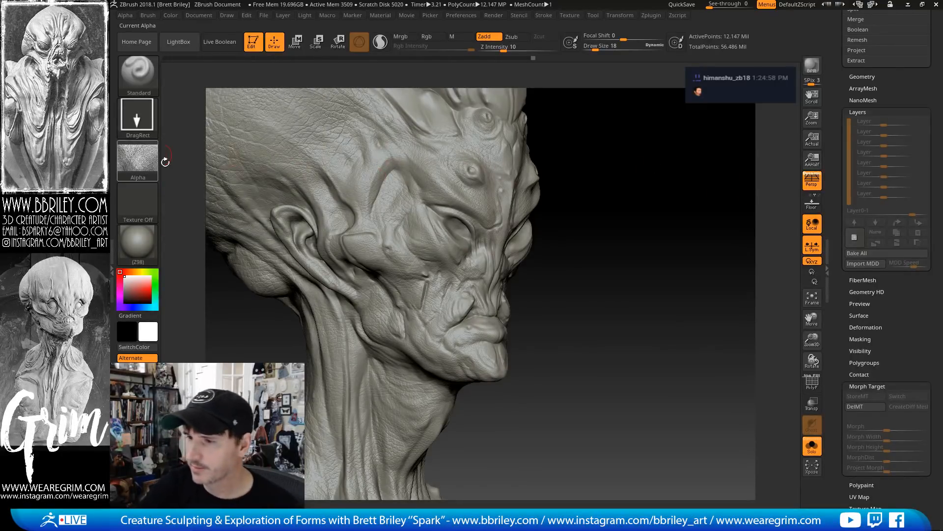
mouse_move(566, 236)
left_mouse_down("alt")
mouse_move(665, 232)
mouse_move(553, 362)
left_mouse_up("alt")
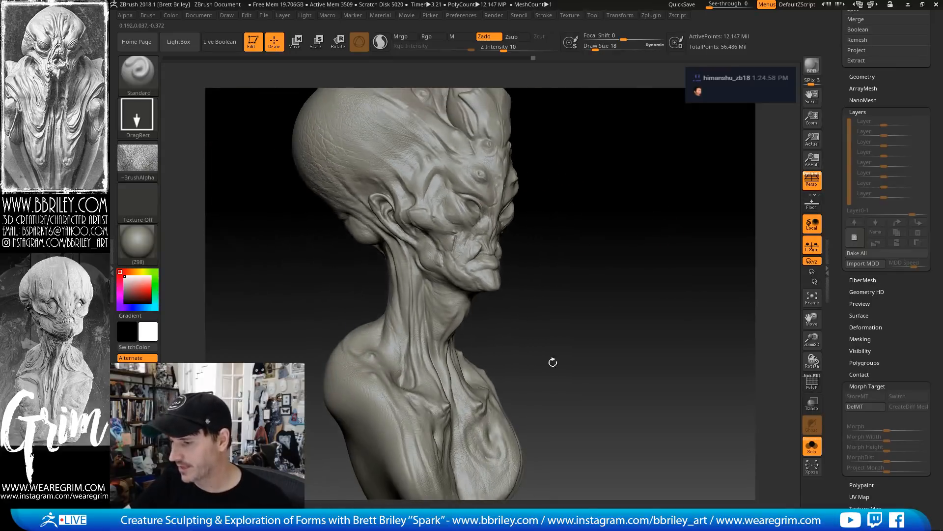
left_click(809, 445)
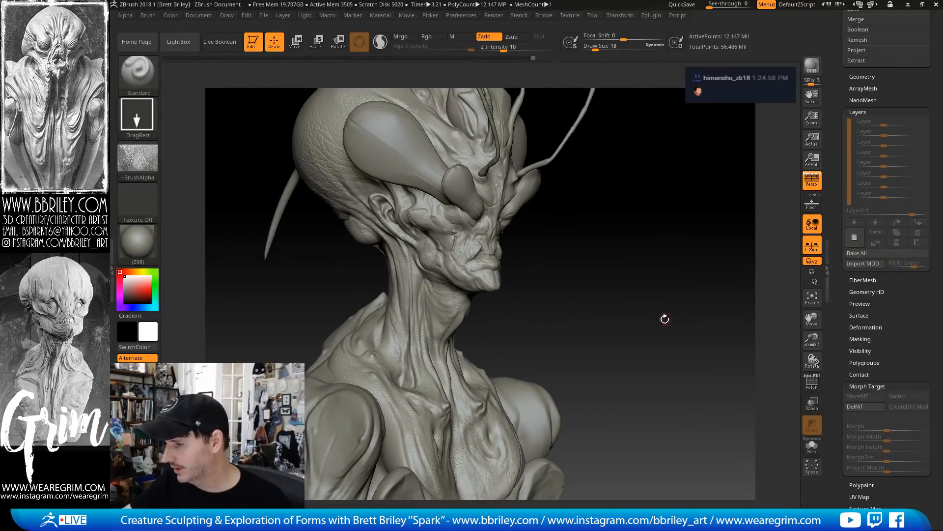
left_click_drag(665, 319, 630, 234)
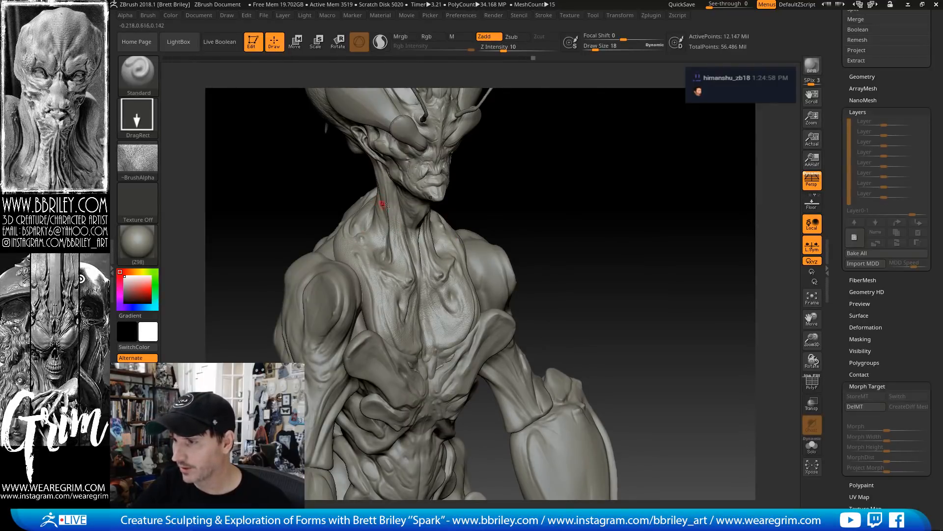
left_click_drag(571, 227, 439, 253)
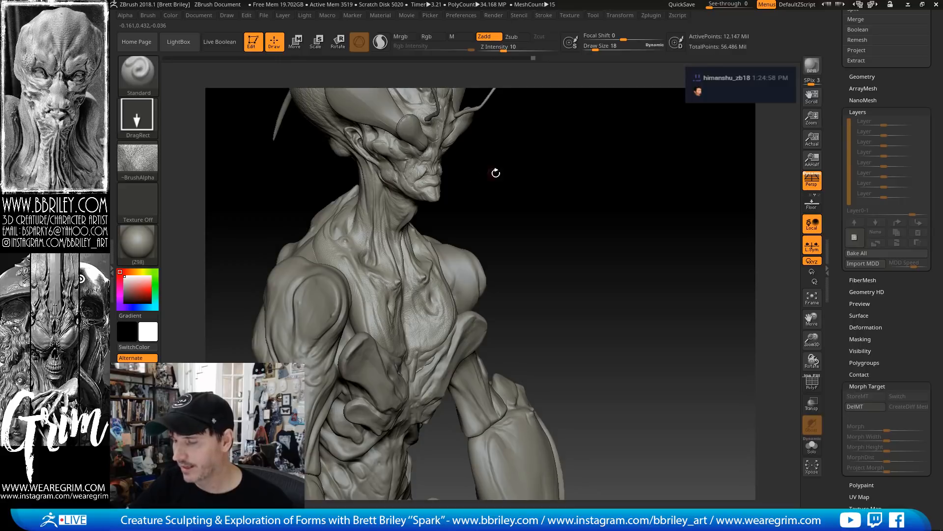
left_click_drag(521, 183, 542, 182)
Select the Upper_arm subtool and stamp the skin alpha over the rounded shoulder muscle and around the shoulder cap
left_click(305, 268, "alt")
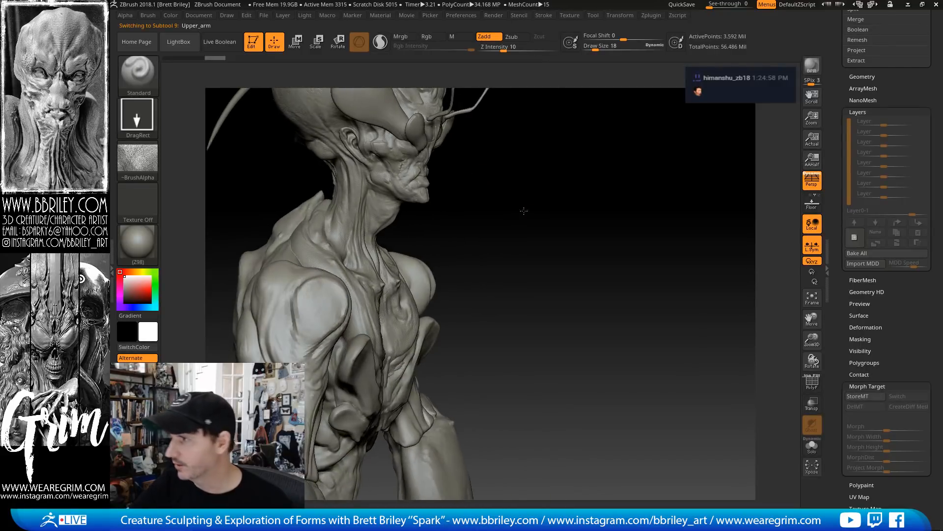
left_click_drag(641, 151, 415, 252)
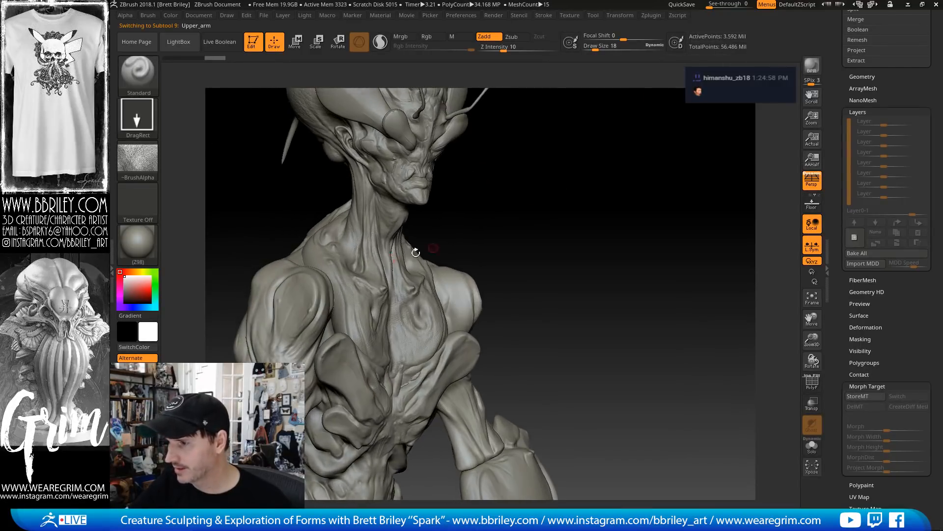
mouse_move(534, 207)
left_mouse_down()
mouse_move(416, 263)
mouse_move(315, 287)
left_mouse_up()
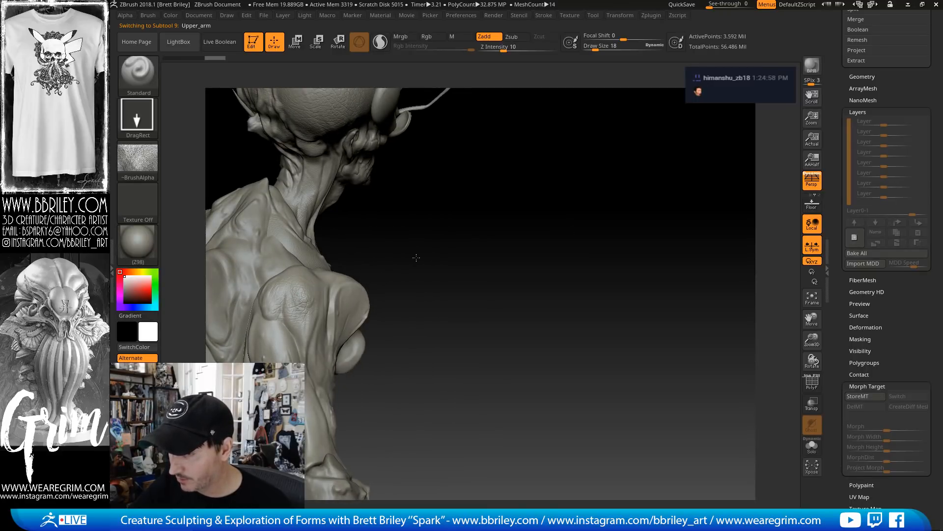
left_click_drag(416, 257, 252, 298)
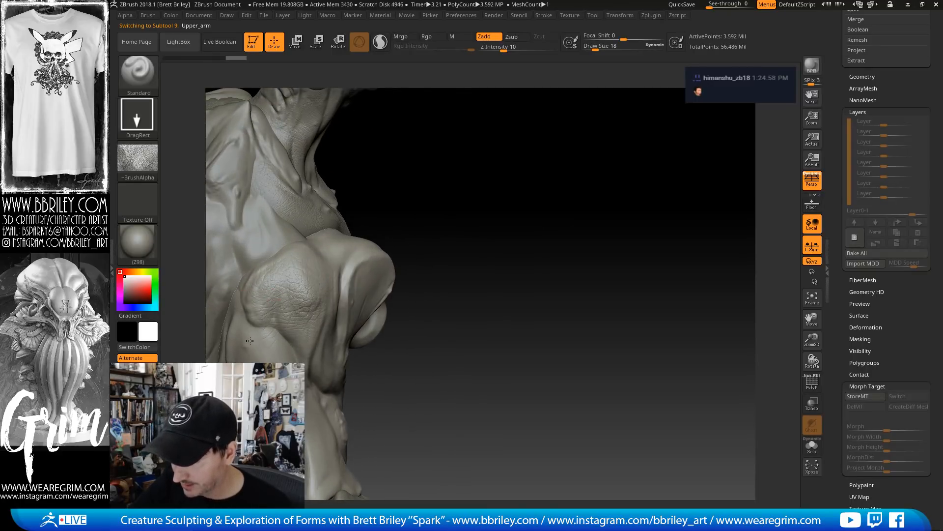
left_click_drag(421, 194, 322, 253)
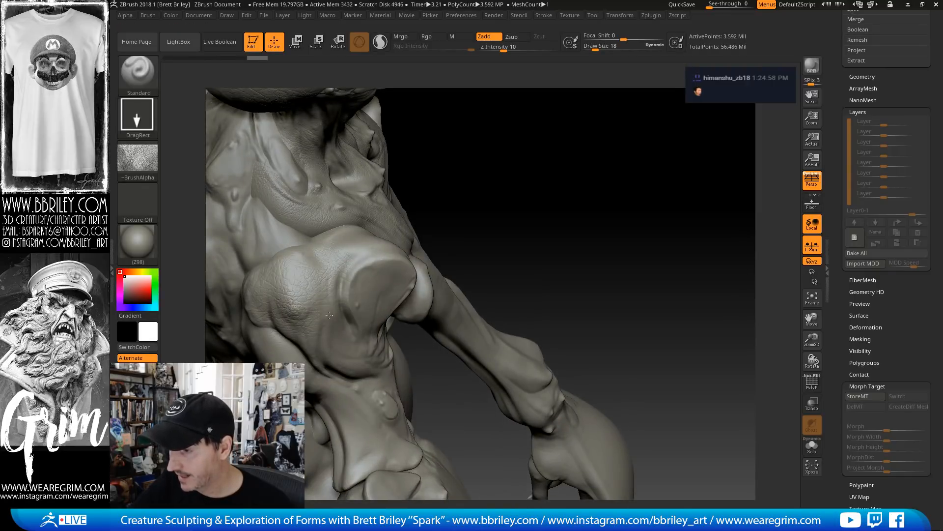
left_click_drag(505, 170, 358, 238)
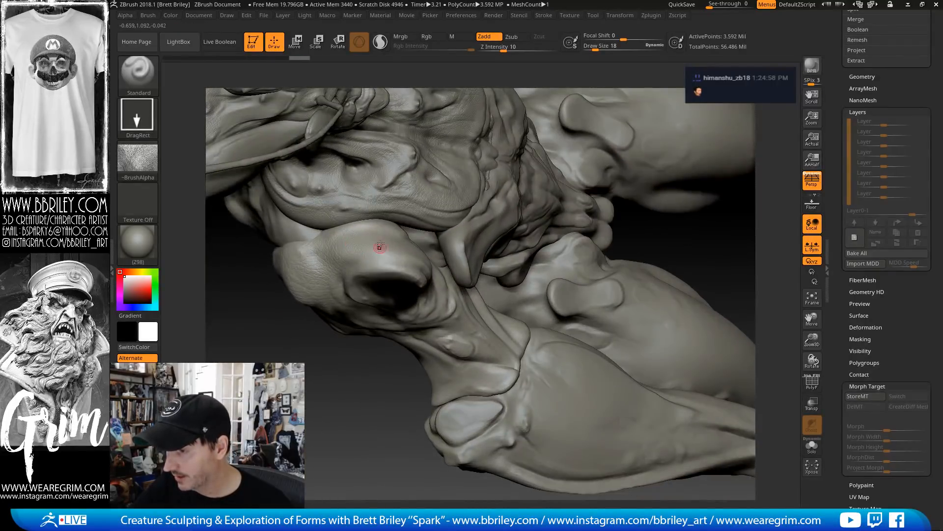
left_click_drag(379, 332, 431, 295)
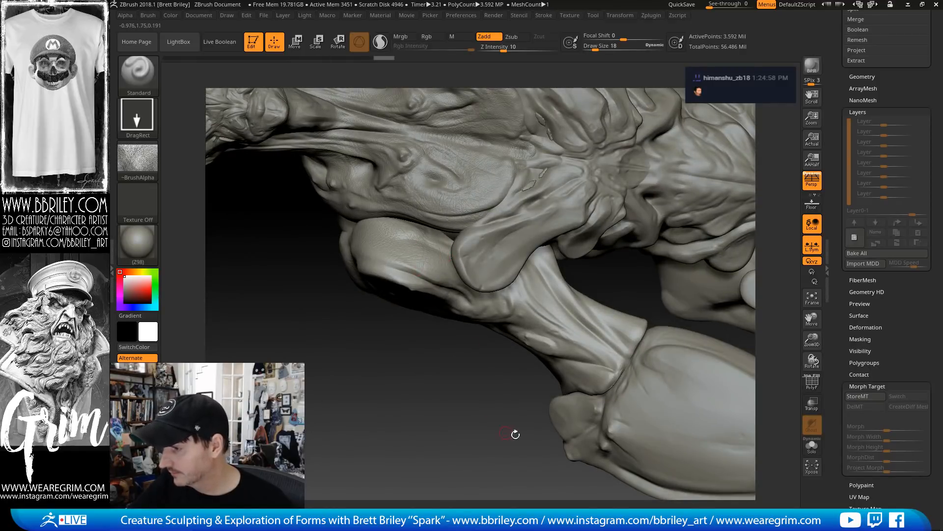
Isolate the upper arm with Solo and stamp the skin alpha over its shoulder end and the adjoining folded side
left_click(811, 446)
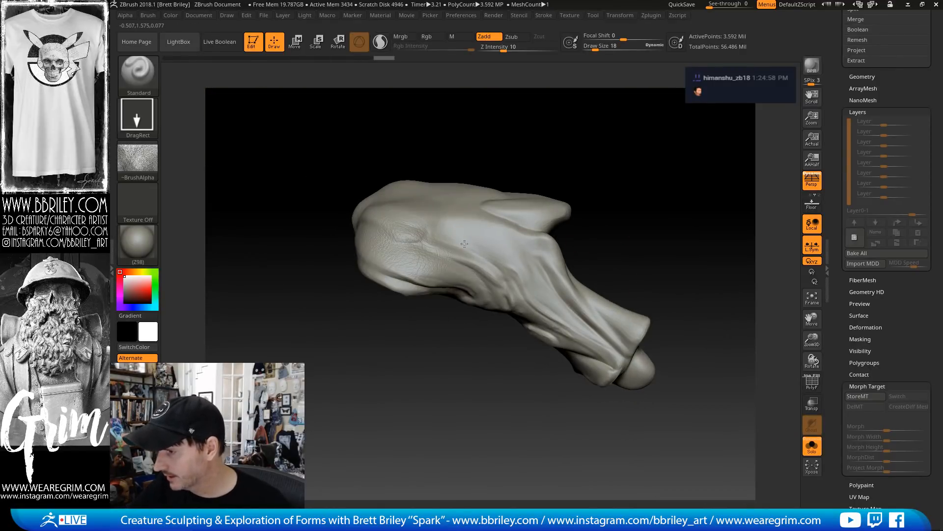
left_click_drag(509, 121, 501, 191)
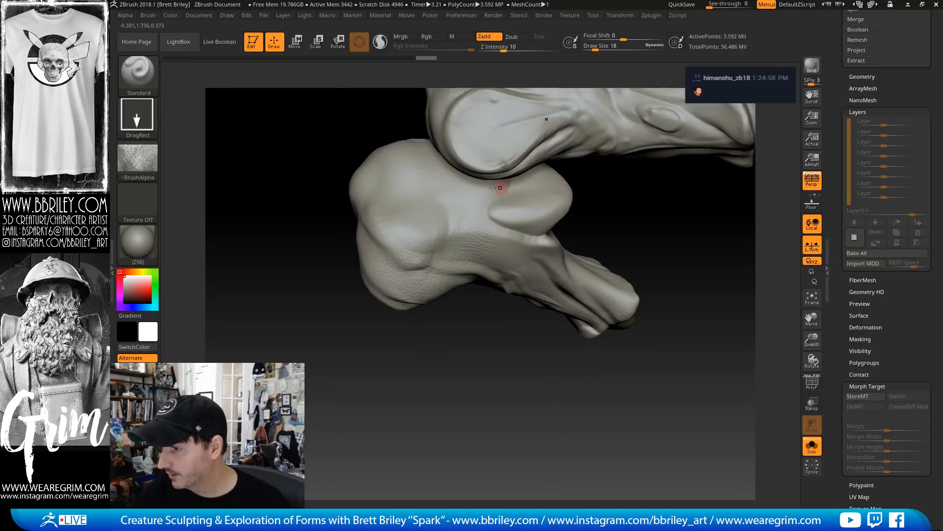
left_click_drag(651, 234, 523, 271)
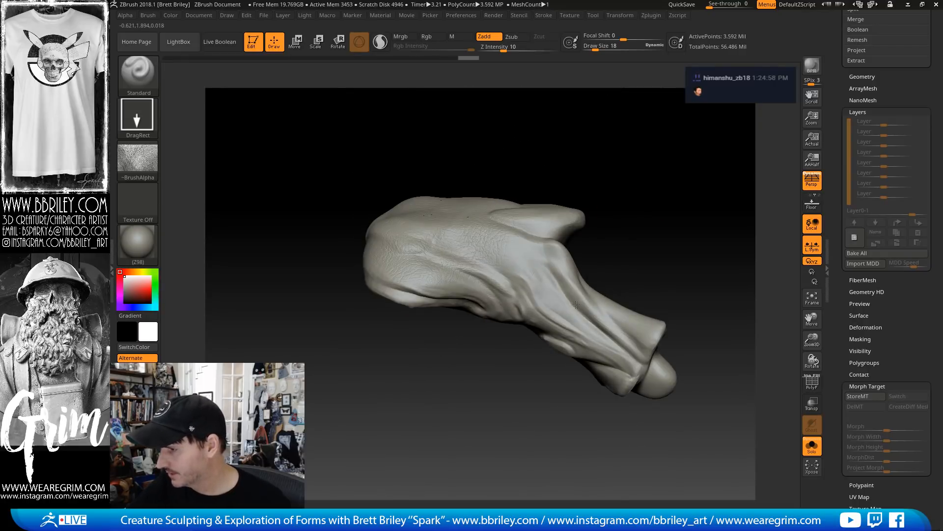
left_click_drag(639, 248, 460, 241, "alt")
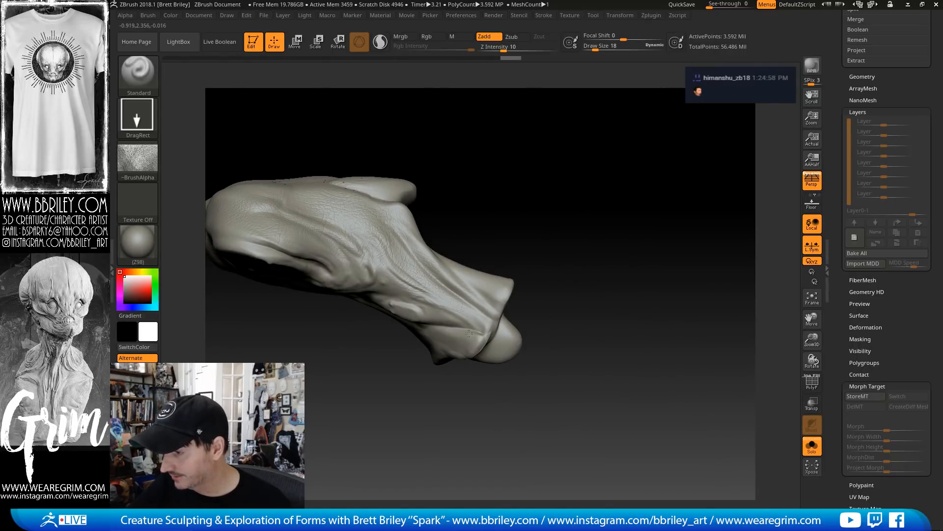
Stamp the skin alpha over the tapered lower section of the upper arm, down toward the elbow
left_click_drag(542, 247, 458, 343)
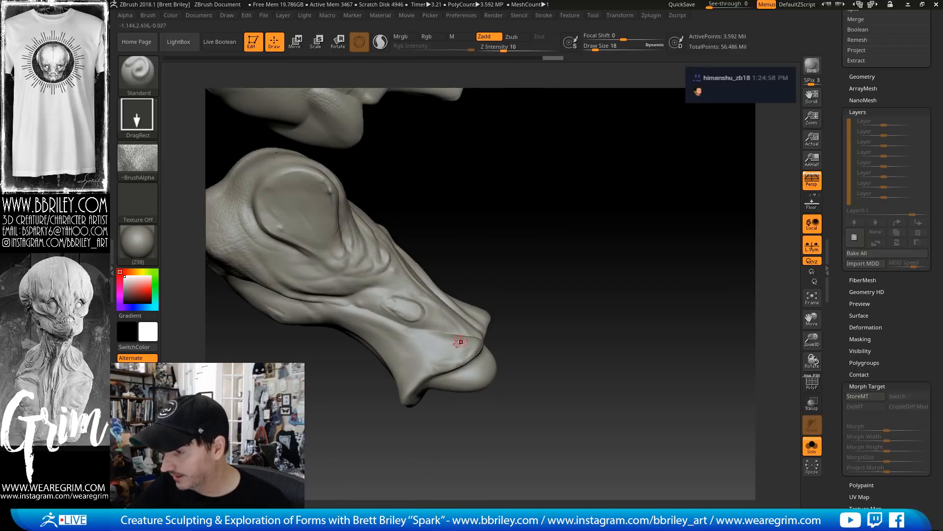
left_click_drag(454, 256, 356, 322)
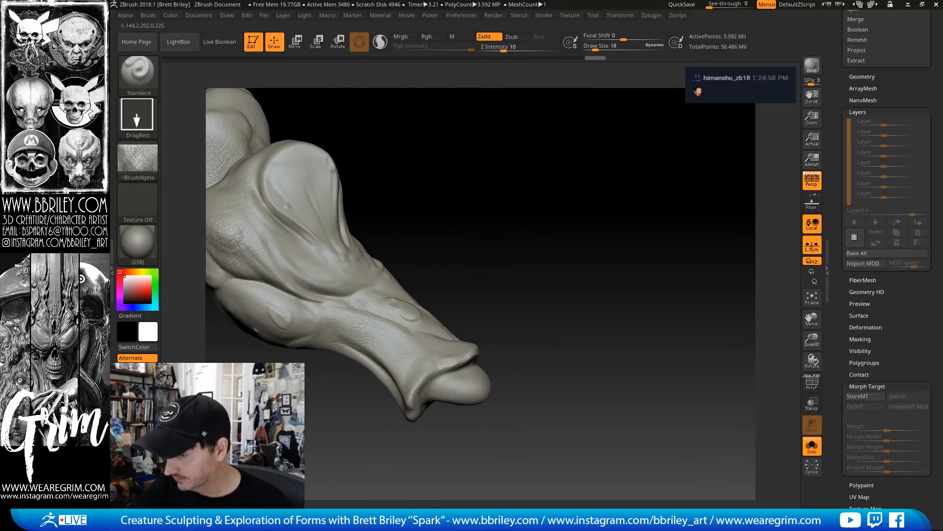
mouse_move(509, 302)
left_mouse_down()
mouse_move(523, 222)
mouse_move(501, 219)
left_mouse_up()
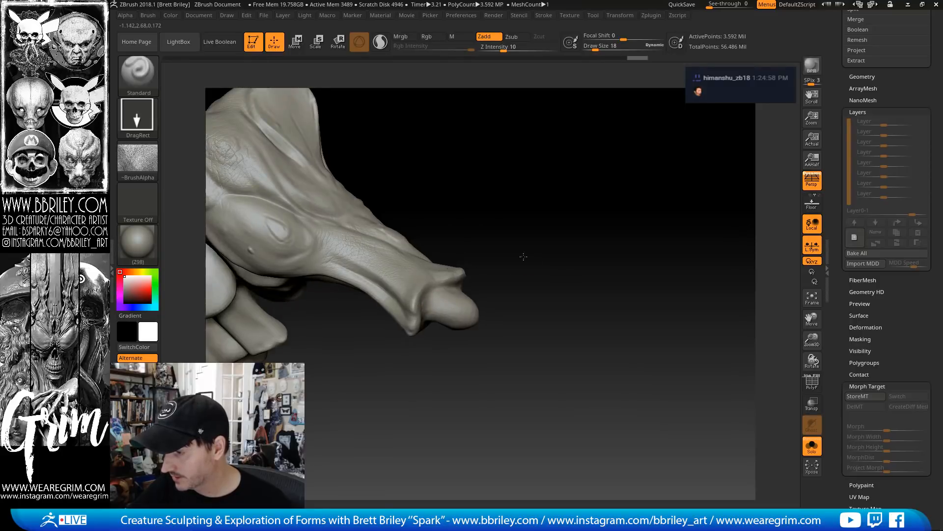
left_click_drag(447, 344, 498, 341)
left_click_drag(615, 219, 594, 260)
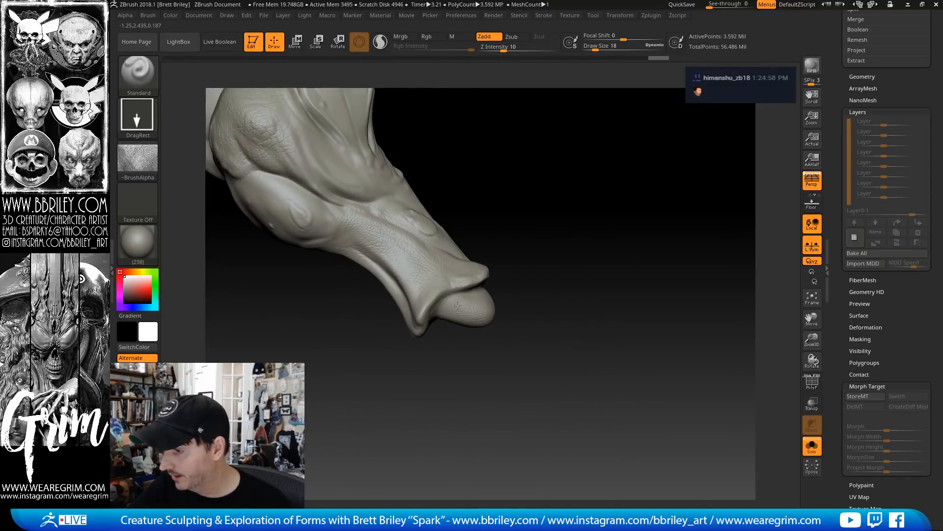
Stamp the skin alpha over the upper arm's outer muscle bulges and the folds beside the smooth oval shoulder cap
left_click_drag(502, 226, 503, 172)
left_click_drag(322, 203, 311, 221)
mouse_move(467, 166)
left_mouse_down("alt")
mouse_move(521, 257)
mouse_move(523, 289)
left_mouse_up("alt")
left_click_drag(426, 220, 431, 216)
mouse_move(394, 251)
left_mouse_down()
mouse_move(398, 261)
mouse_move(413, 257)
left_mouse_up()
left_click_drag(602, 194, 569, 218)
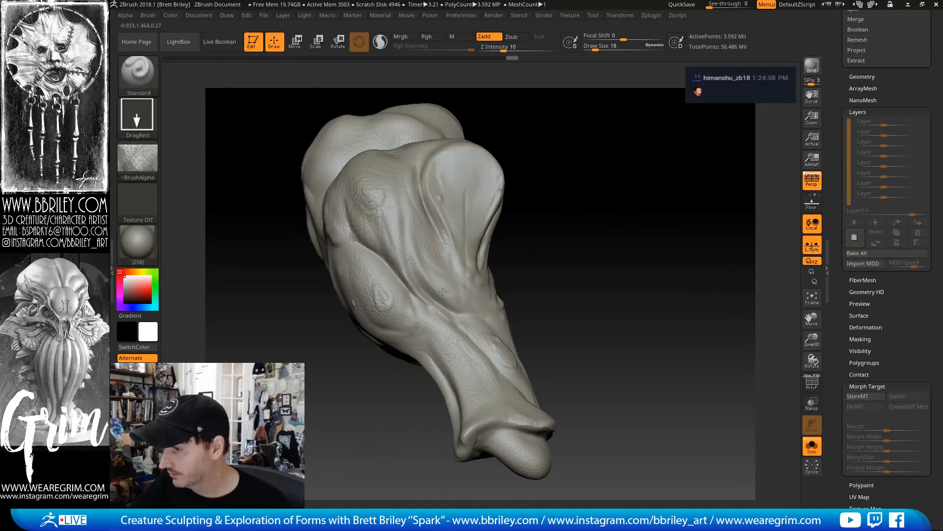
left_click_drag(431, 246, 434, 254)
left_click_drag(416, 192, 421, 207)
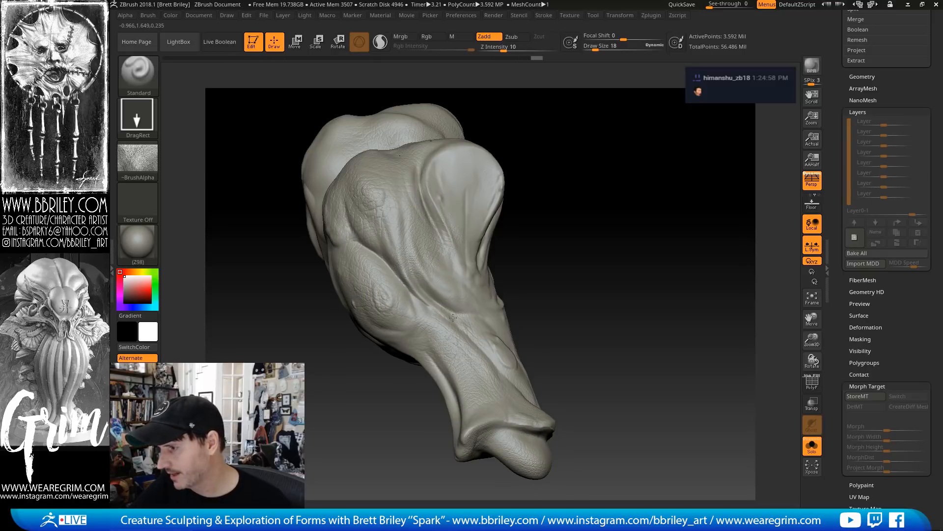
Stamp the skin alpha below the oval shoulder cap and down the ridges beside the small raised oval bump
mouse_move(516, 301)
left_mouse_down()
mouse_move(433, 296)
mouse_move(443, 322)
left_mouse_up()
left_click_drag(488, 316, 491, 325)
left_click_drag(616, 295, 541, 298)
left_click_drag(509, 333, 511, 337)
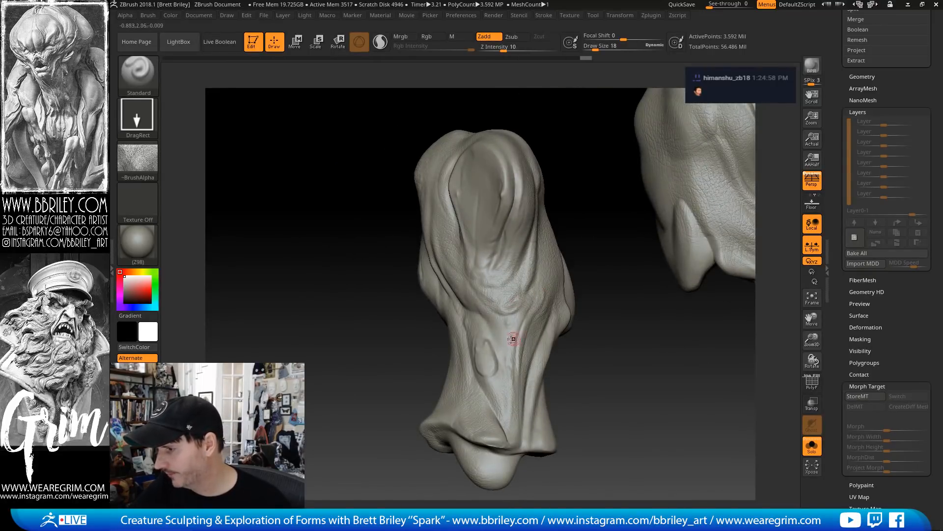
left_click_drag(529, 381, 532, 391)
left_click_drag(543, 356, 550, 371)
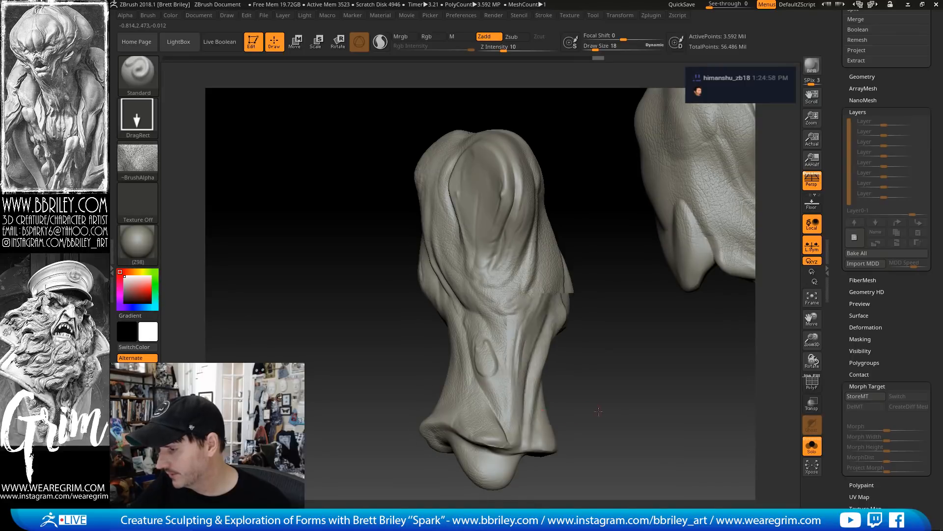
Stamp the skin alpha over the recess beneath the shoulder flap and the flat muscle panel on the arm's inner side
mouse_move(598, 410)
left_mouse_down()
mouse_move(664, 322)
mouse_move(634, 222)
left_mouse_up()
left_click_drag(425, 249, 459, 294)
right_click_drag(498, 344, 490, 294)
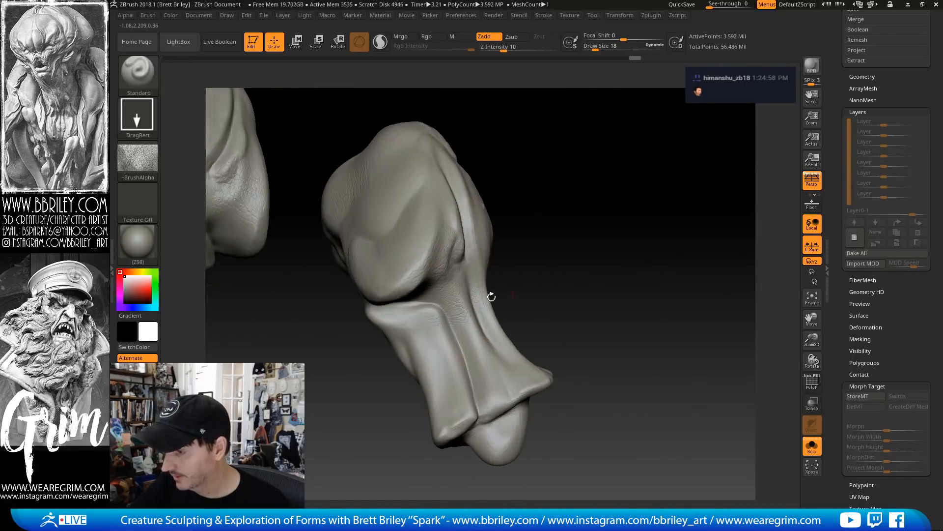
left_click_drag(454, 385, 457, 391)
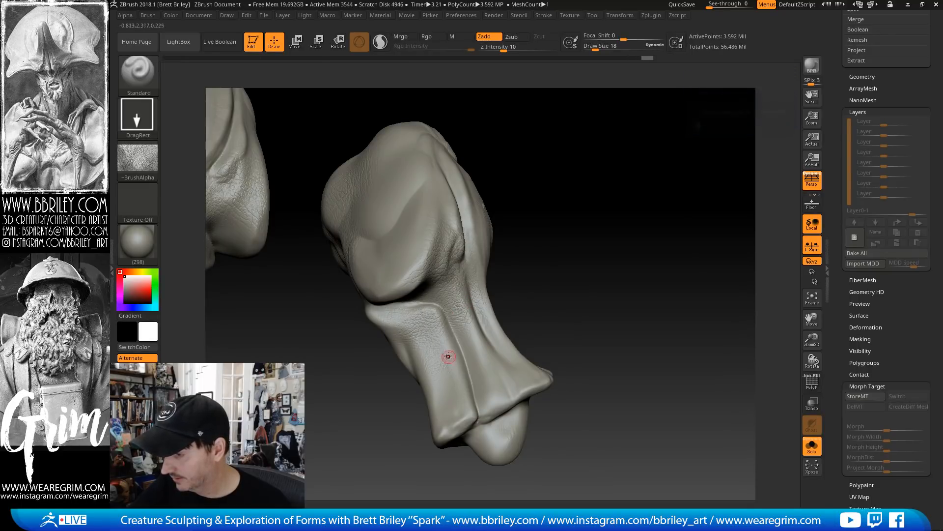
left_click_drag(447, 356, 460, 376)
Stamp the skin alpha over the lower part of the flat inner panel and onto the rounded elbow knob
mouse_move(542, 255)
left_mouse_down()
mouse_move(533, 229)
mouse_move(545, 208)
mouse_move(539, 218)
left_mouse_up()
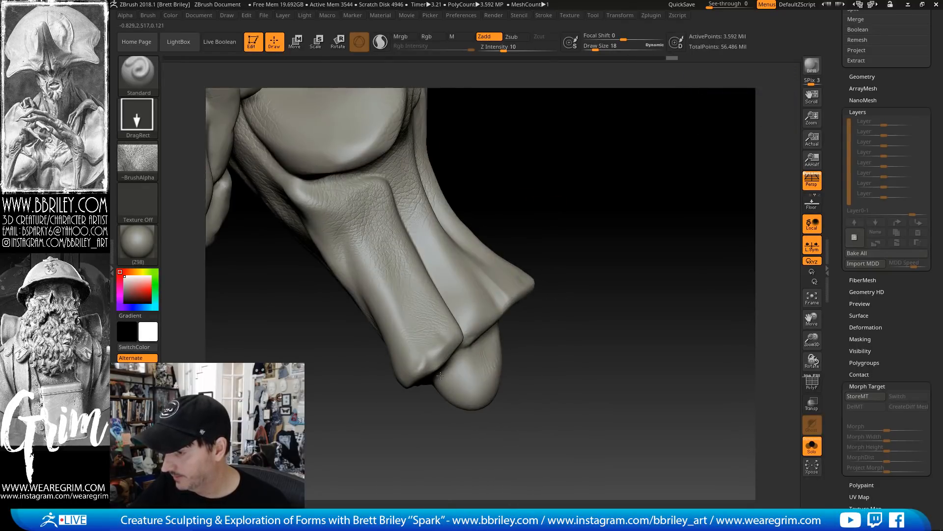
left_click_drag(436, 381, 436, 383)
left_click_drag(414, 358, 426, 375)
left_click_drag(387, 296, 403, 324)
left_click_drag(540, 174, 513, 196)
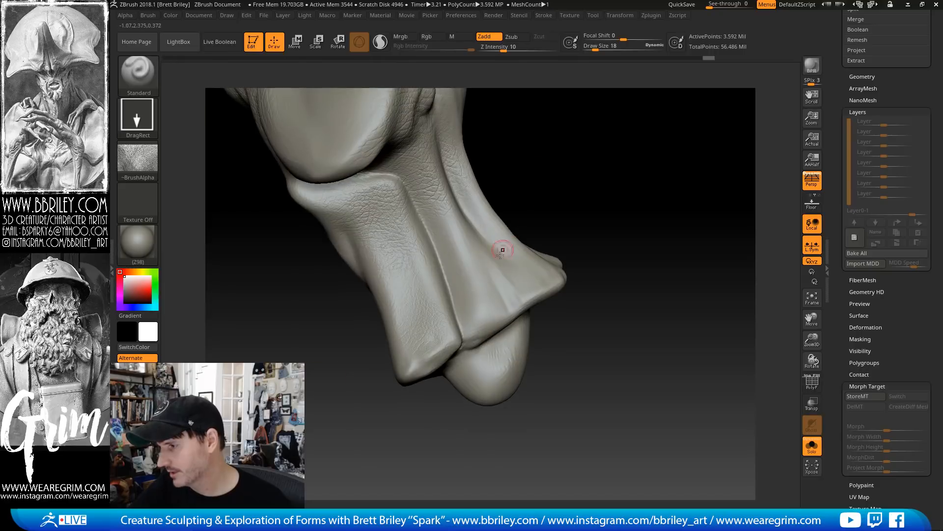
Stamp the skin alpha over the flared muscle beside the inner panel and along its rim above the elbow
left_click_drag(474, 267, 498, 345)
left_click_drag(573, 208, 548, 188)
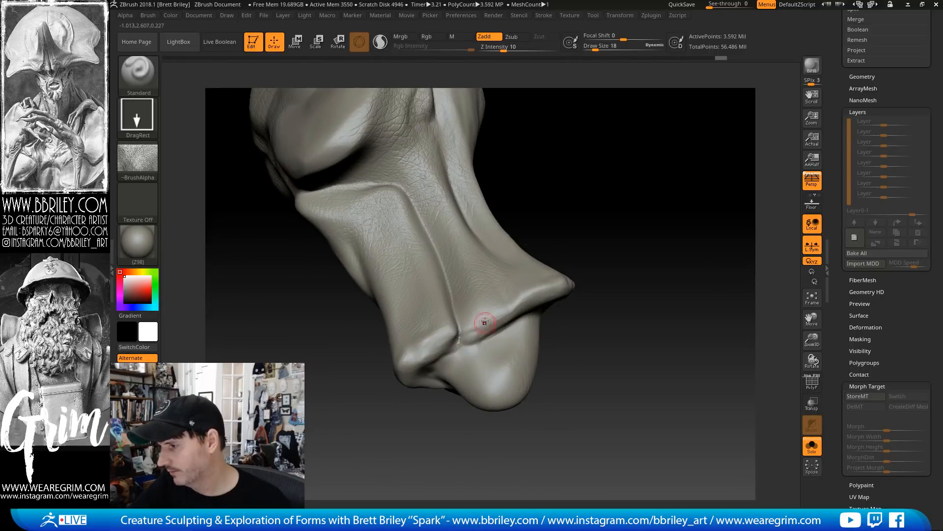
left_click_drag(484, 323, 494, 344)
left_click_drag(568, 199, 537, 194)
left_click_drag(543, 283, 559, 324)
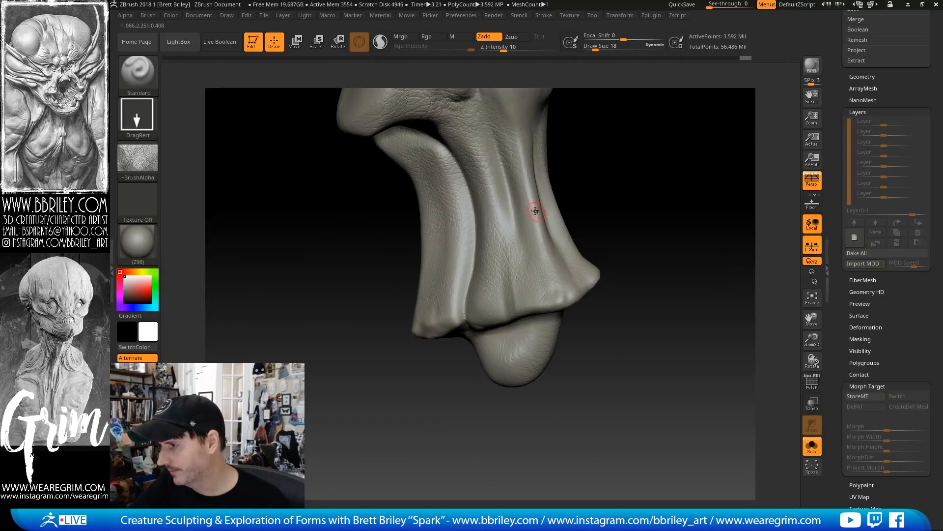
Stamp the skin alpha over the long tendon ridges of the lower upper arm, working around to its opposite side
mouse_move(624, 149)
left_mouse_down("alt")
mouse_move(598, 202)
mouse_move(574, 177)
left_mouse_up("alt")
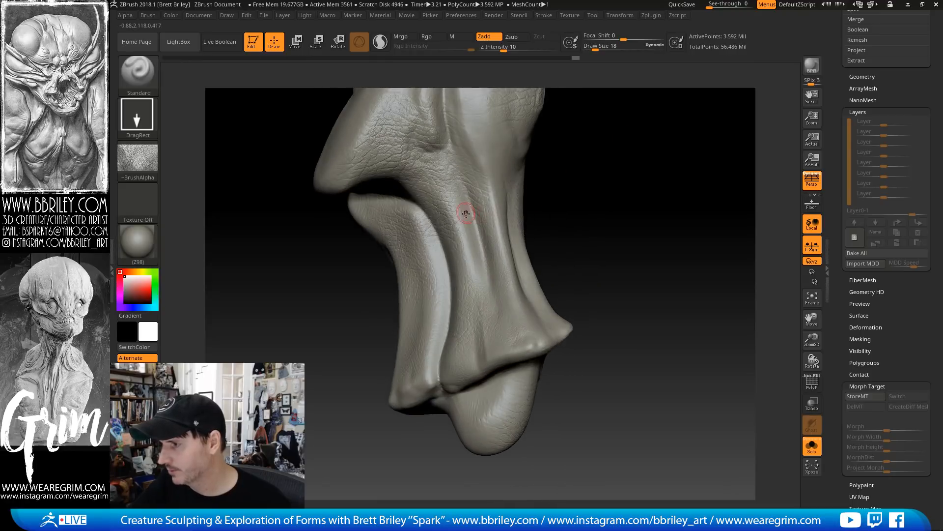
left_click_drag(632, 196, 571, 201)
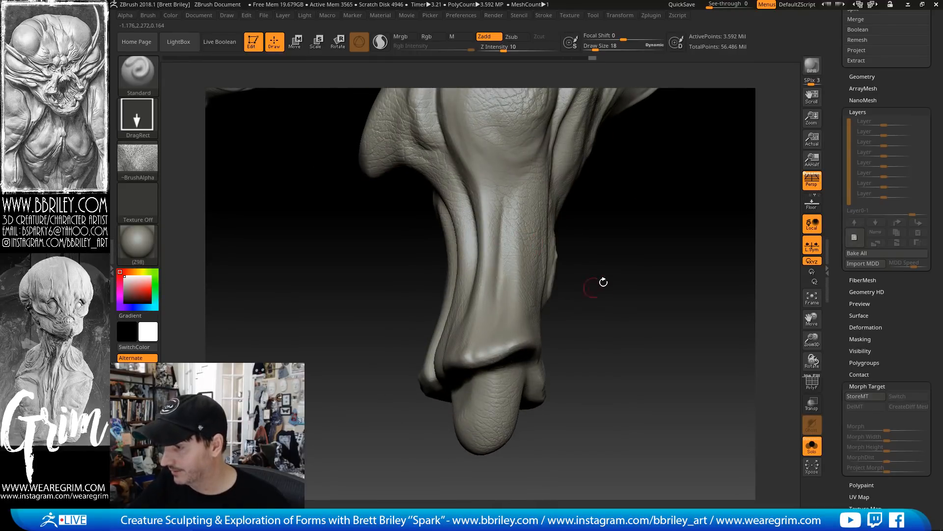
left_click_drag(604, 282, 521, 330)
left_click_drag(531, 389, 592, 367)
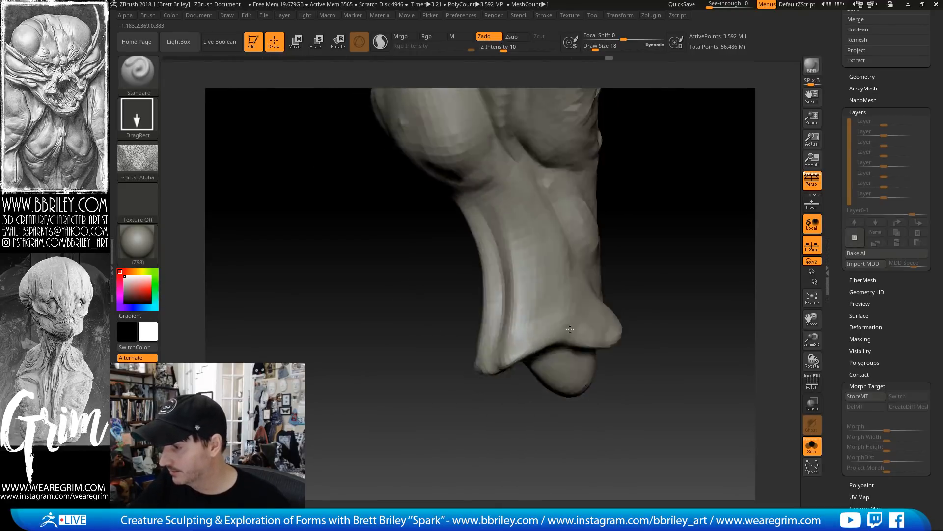
left_click_drag(532, 271, 565, 304)
mouse_move(642, 289)
left_mouse_down()
mouse_move(683, 236)
mouse_move(678, 220)
mouse_move(695, 211)
mouse_move(664, 226)
left_mouse_up()
left_click_drag(506, 294, 506, 303)
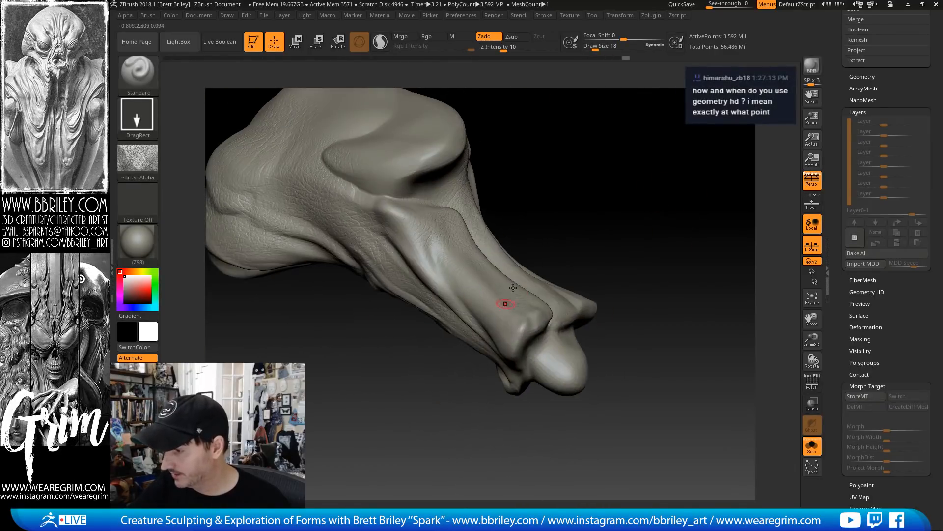
Stamp the skin alpha over the diagonal folds running to the elbow and around the joint's outer rim
left_click_drag(597, 248, 583, 206)
mouse_move(507, 319)
left_mouse_down()
mouse_move(550, 349)
mouse_move(540, 359)
left_mouse_up()
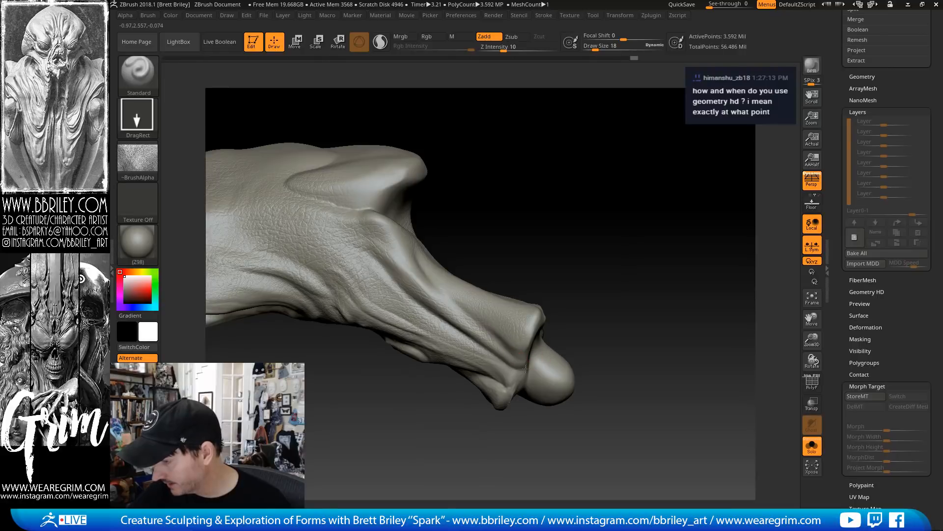
left_click_drag(452, 285, 456, 311)
left_click_drag(539, 375, 532, 363)
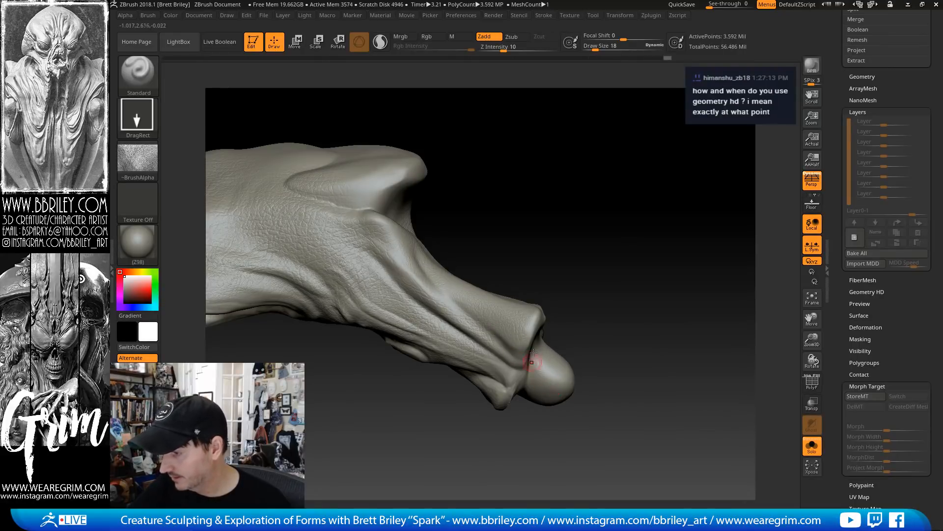
left_click_drag(593, 317, 585, 282)
mouse_move(520, 354)
left_mouse_down()
mouse_move(537, 408)
mouse_move(516, 407)
left_mouse_up()
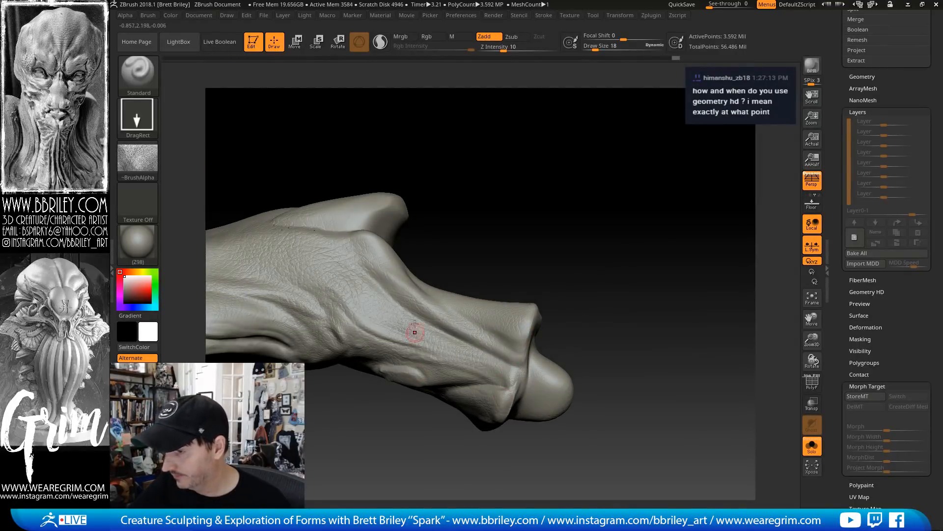
Stamp the skin alpha on the shoulder flap's underside and turn off Solo to show all the creature's parts
mouse_move(441, 174)
left_mouse_down()
mouse_move(388, 224)
mouse_move(439, 205)
left_mouse_up()
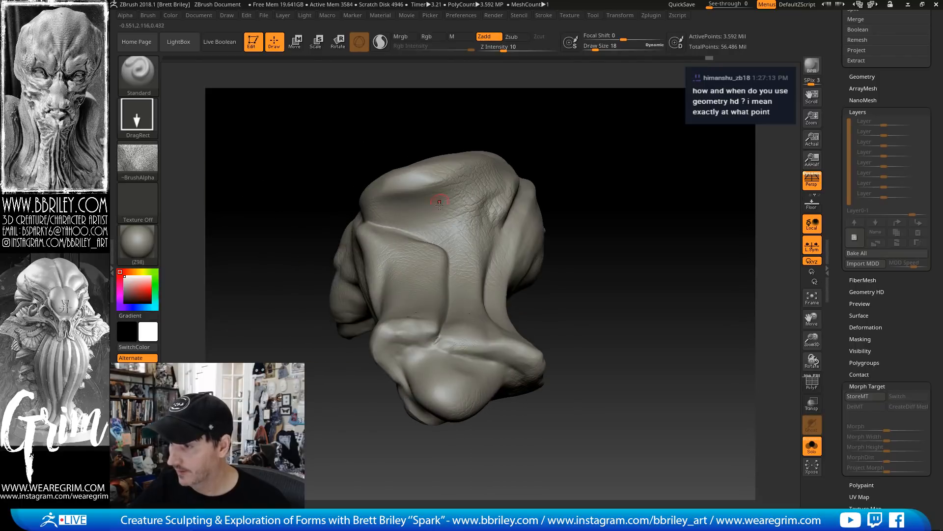
left_click_drag(458, 238, 453, 209)
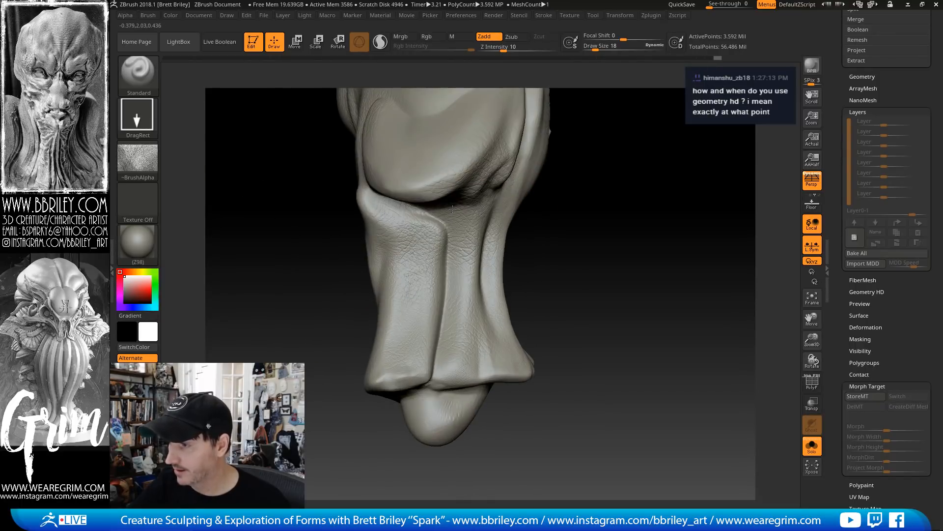
left_click_drag(638, 245, 605, 232)
left_click(812, 446)
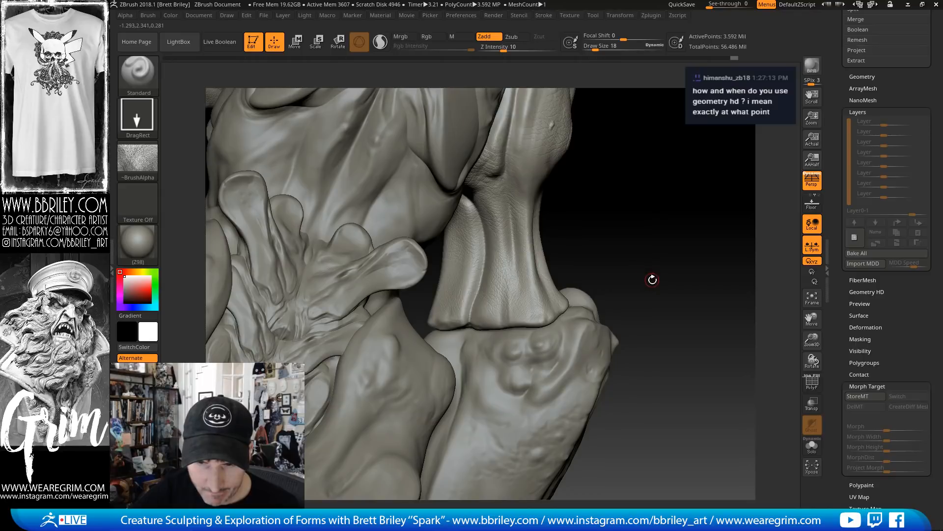
Stamp the skin alpha over the remaining smooth spots of the upper arm, from the tendons above the elbow up to the shoulder
left_click_drag(648, 229, 550, 276)
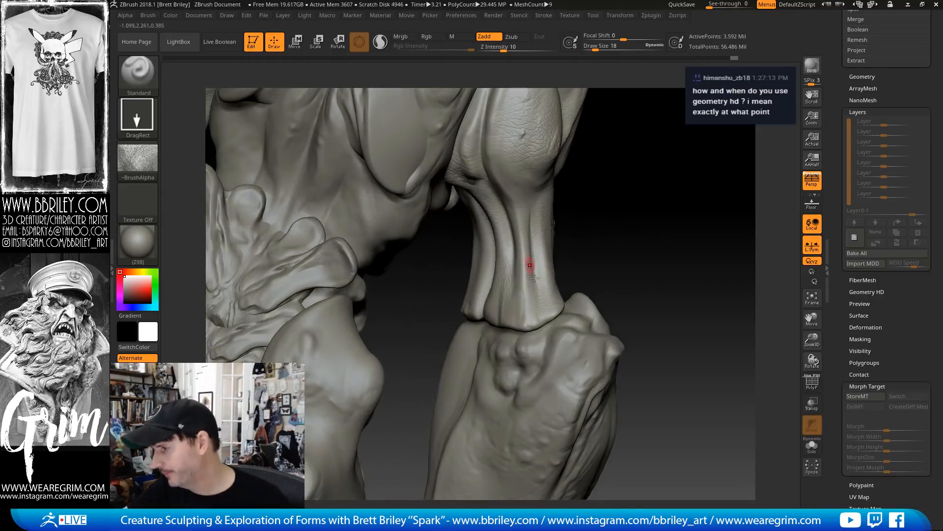
mouse_move(605, 252)
left_mouse_down()
mouse_move(626, 223)
mouse_move(668, 222)
left_mouse_up()
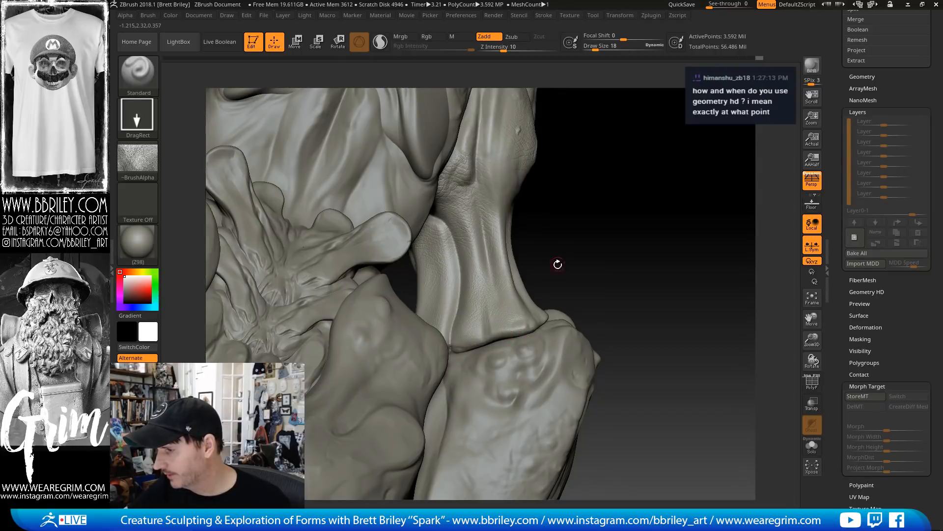
left_click_drag(558, 264, 463, 286)
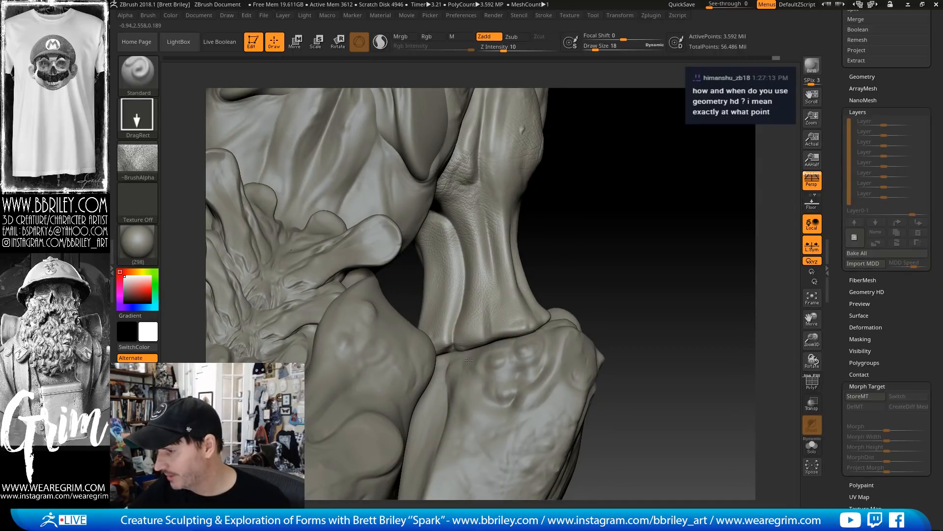
left_click_drag(596, 193, 512, 276)
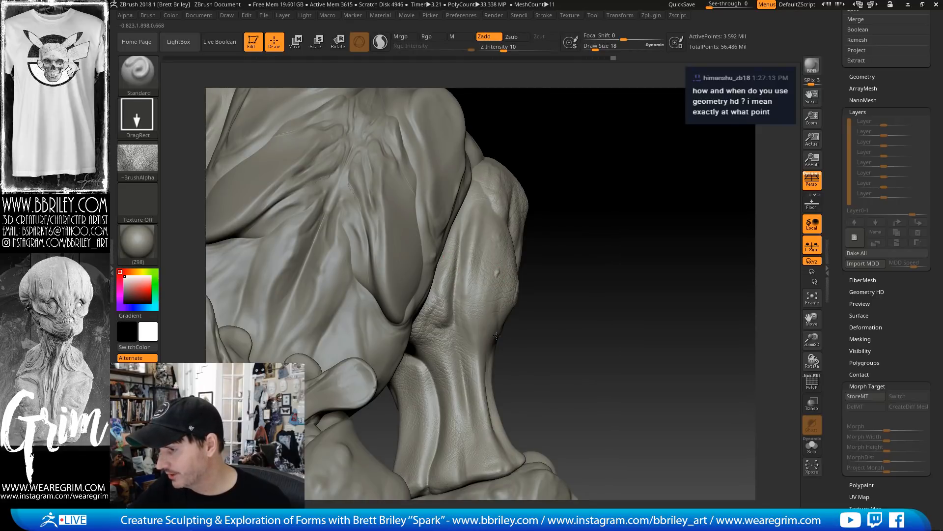
left_click_drag(563, 292, 467, 248)
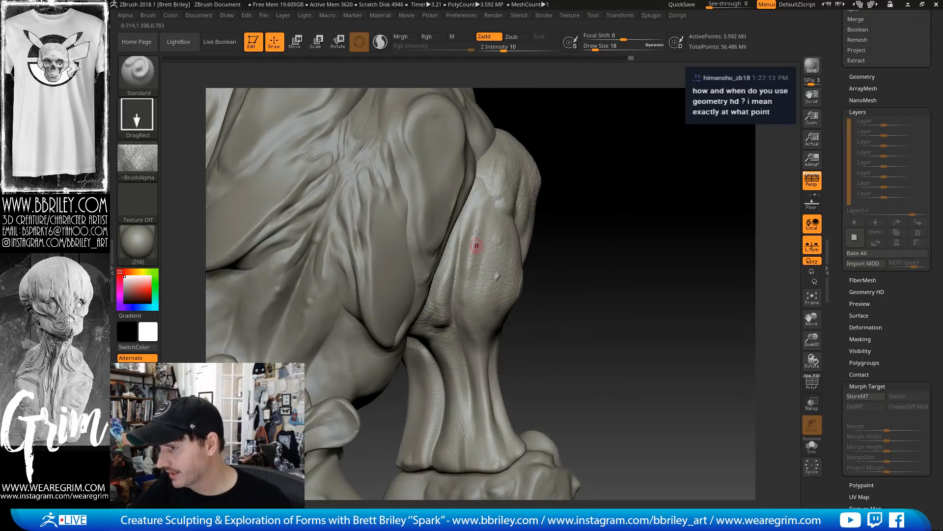
mouse_move(613, 238)
left_mouse_down()
mouse_move(536, 227)
mouse_move(574, 246)
left_mouse_up()
mouse_move(709, 213)
left_mouse_down()
mouse_move(658, 196)
mouse_move(668, 192)
mouse_move(685, 212)
mouse_move(472, 245)
left_mouse_up()
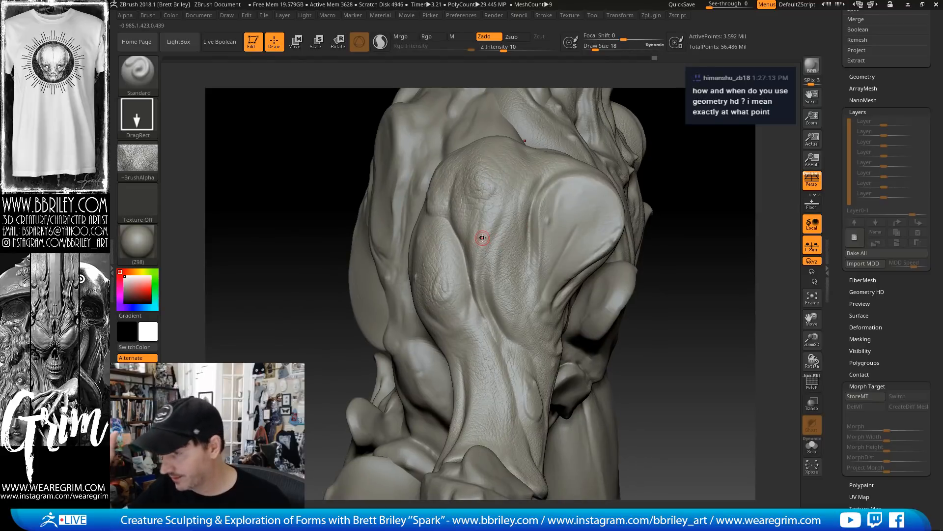
Switch to the Forearm subtool and stamp the skin alpha over its back surface just below the elbow
left_click_drag(700, 265, 660, 194, "alt")
mouse_move(685, 227)
left_mouse_down("alt")
mouse_move(644, 232)
mouse_move(640, 251)
mouse_move(628, 250)
mouse_move(599, 194)
mouse_move(496, 339)
mouse_move(447, 354)
mouse_move(435, 300)
left_mouse_up("alt")
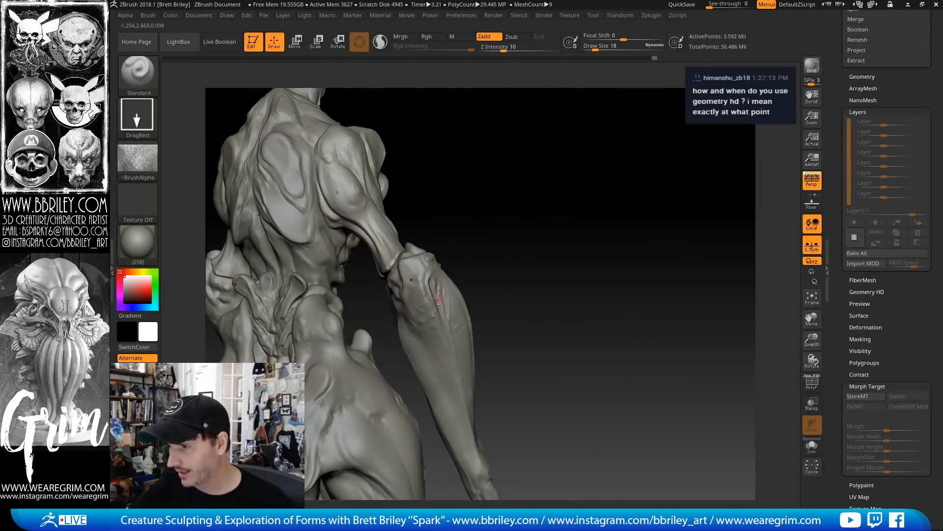
left_click(435, 299, "alt")
left_click_drag(517, 235, 728, 191)
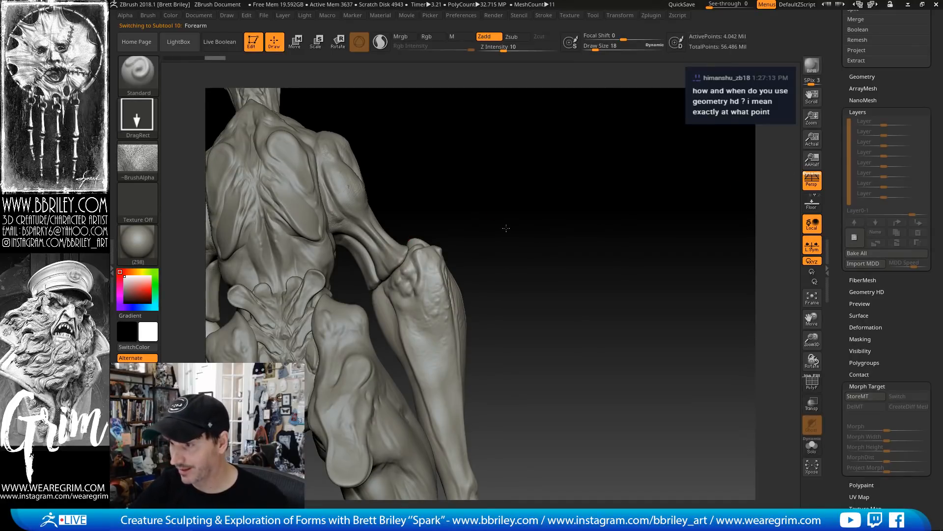
left_click_drag(506, 228, 528, 230, "alt")
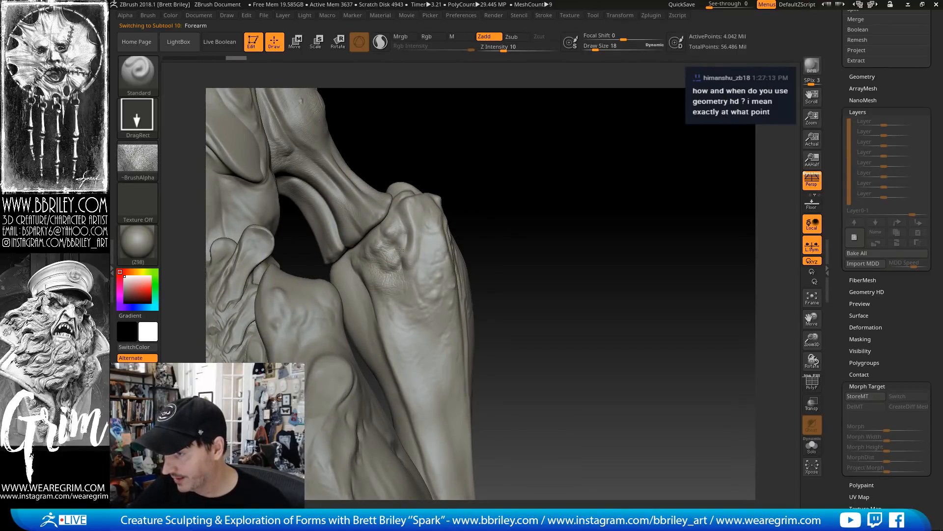
left_click_drag(502, 221, 486, 224)
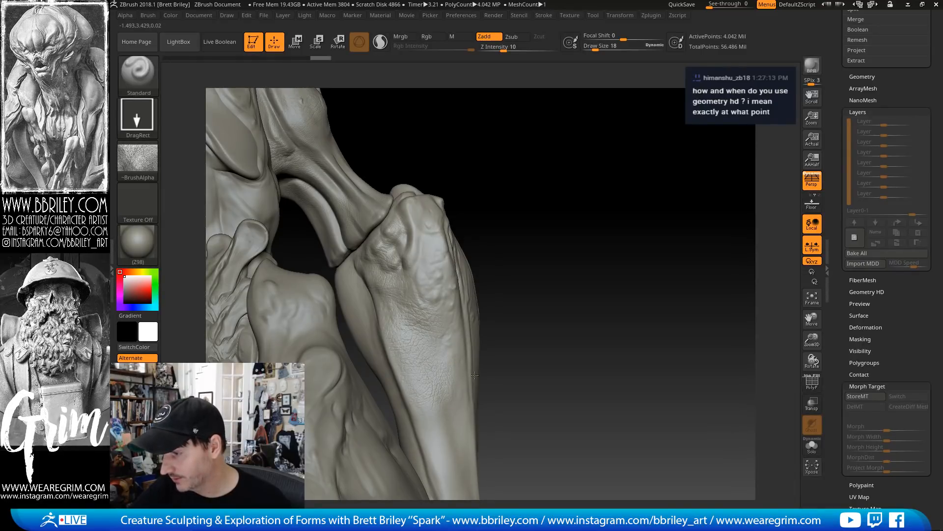
left_click_drag(514, 216, 487, 221)
left_click_drag(469, 322, 467, 293)
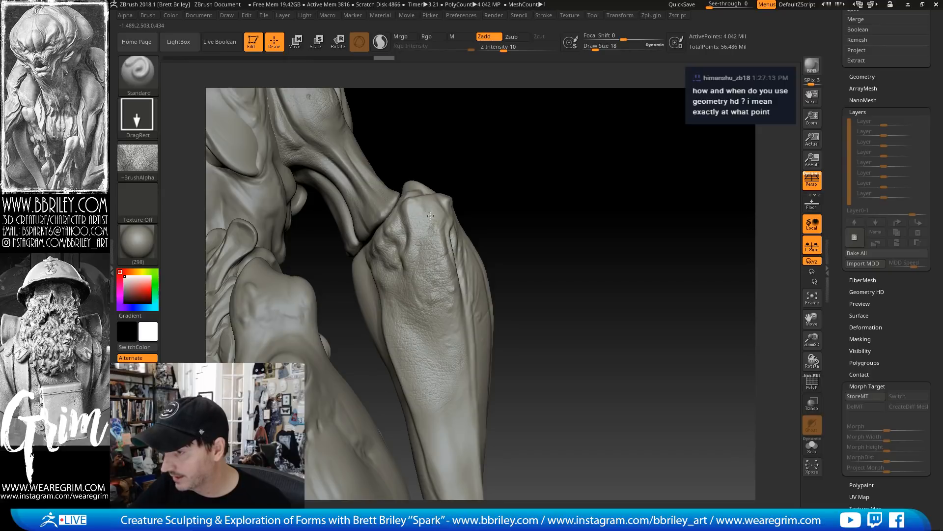
Stamp the skin alpha down the forearm's shaft to the bony bump and across the narrowing section on its inner side
mouse_move(543, 257)
left_mouse_down()
mouse_move(387, 251)
mouse_move(416, 276)
mouse_move(423, 300)
left_mouse_up()
left_click_drag(435, 409, 443, 416)
left_click_drag(467, 472, 467, 476)
left_click_drag(585, 283, 516, 305)
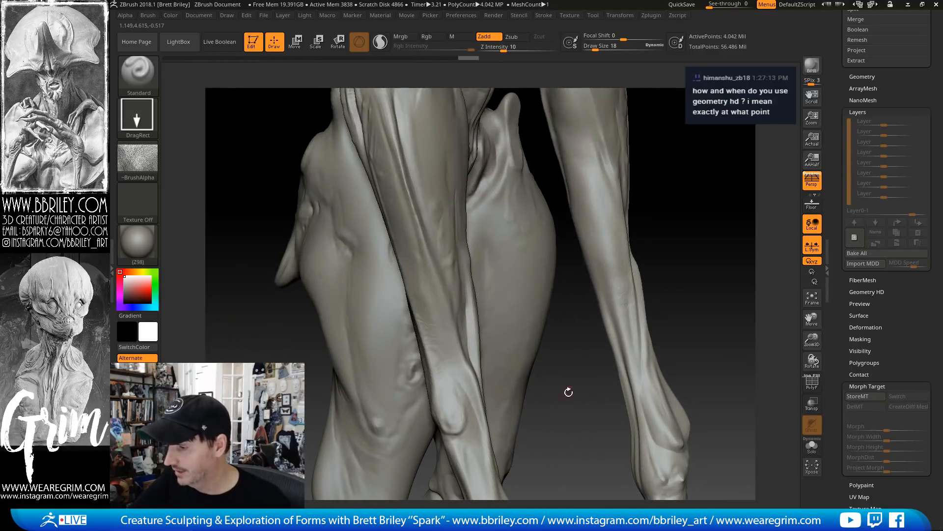
left_click_drag(568, 391, 509, 391)
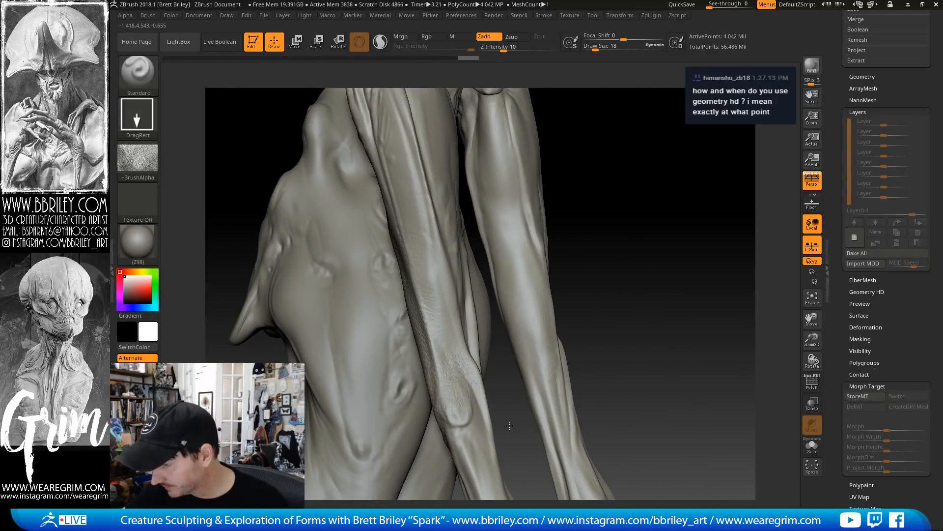
left_click_drag(436, 312, 468, 359)
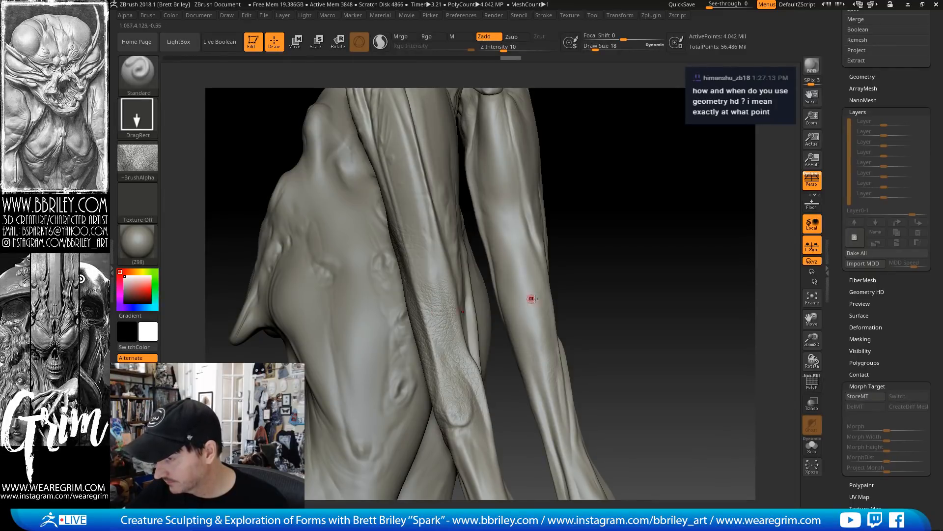
left_click_drag(524, 300, 555, 362)
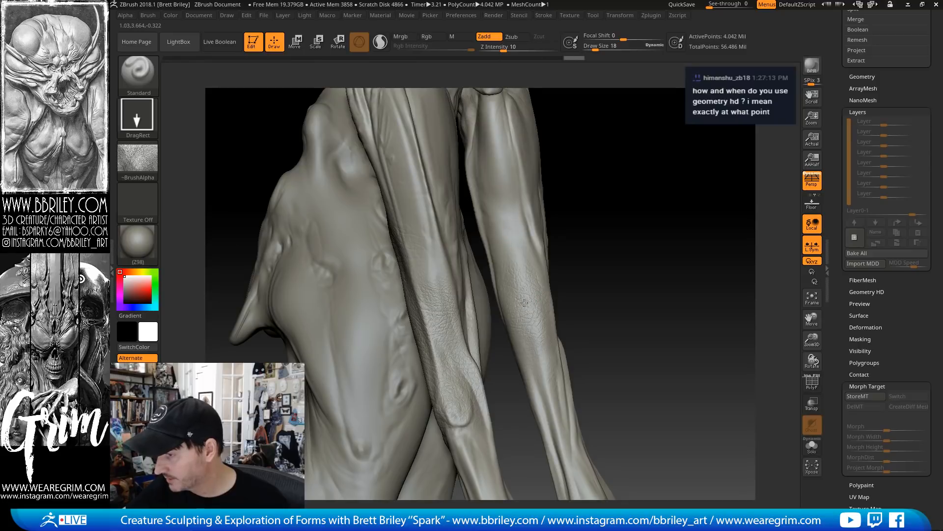
Stamp the skin alpha along the forearm's outer side, from the elbow folds down the long muscle
left_click_drag(600, 210, 514, 226)
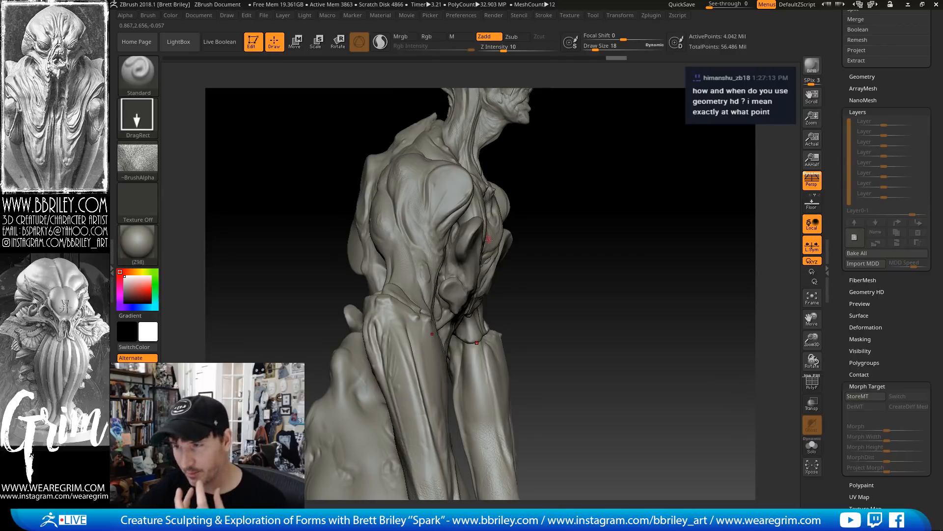
left_click_drag(523, 212, 319, 391)
left_click_drag(348, 451, 334, 324)
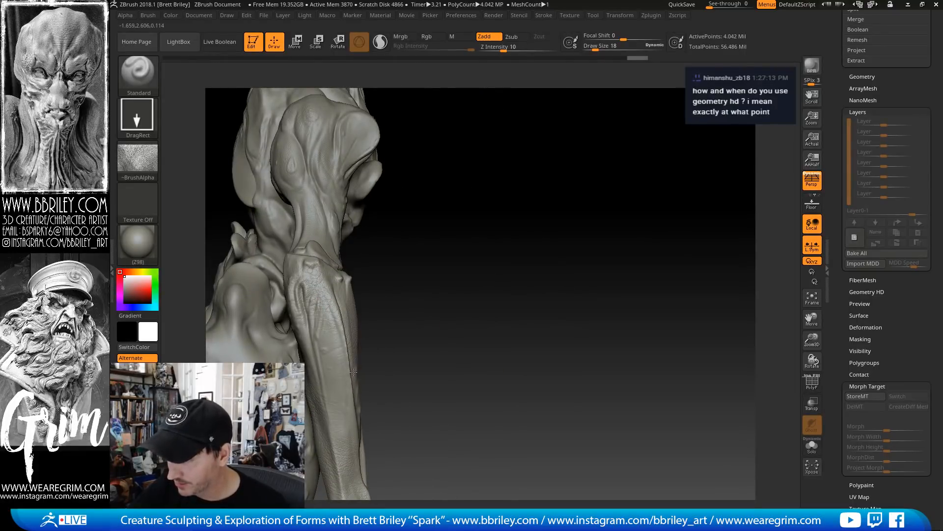
left_click_drag(359, 344, 335, 429)
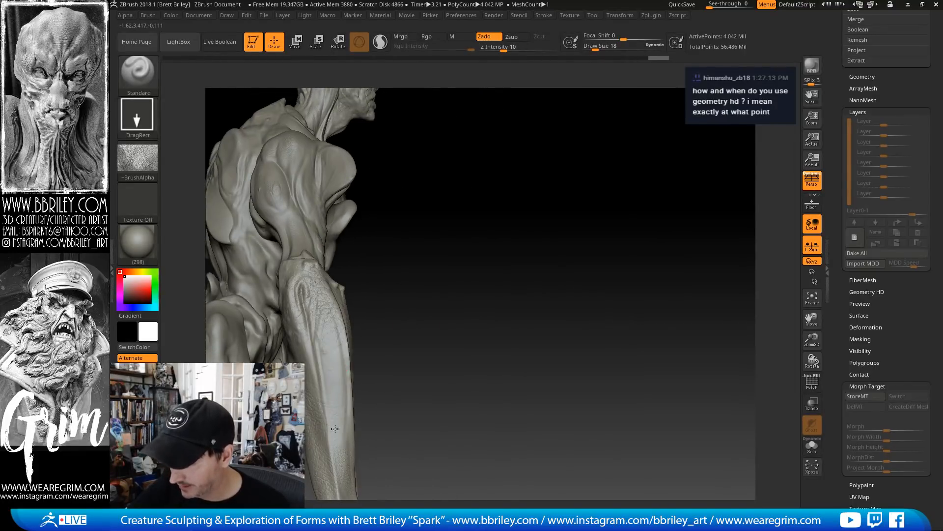
left_click_drag(400, 409, 380, 347)
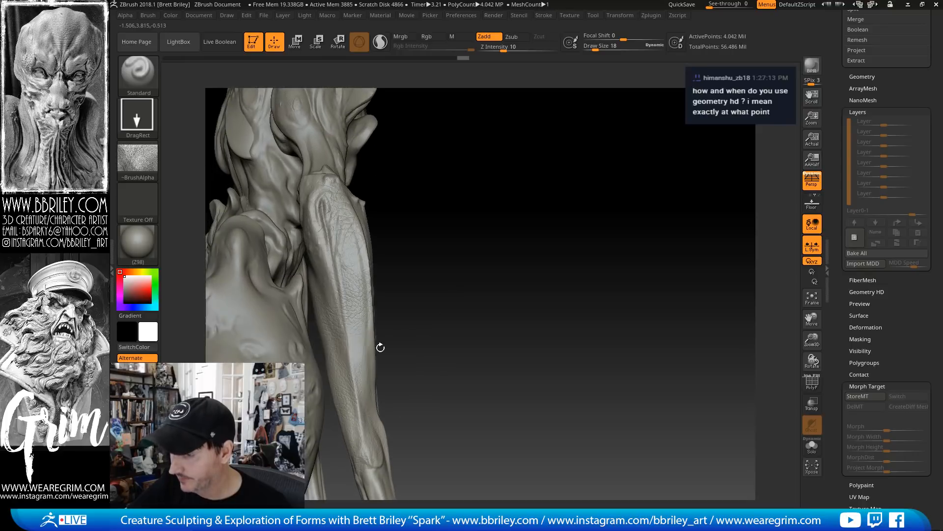
Stamp the skin alpha over the forearm's broad front panel and its bordering edges
left_click_drag(495, 336, 399, 402)
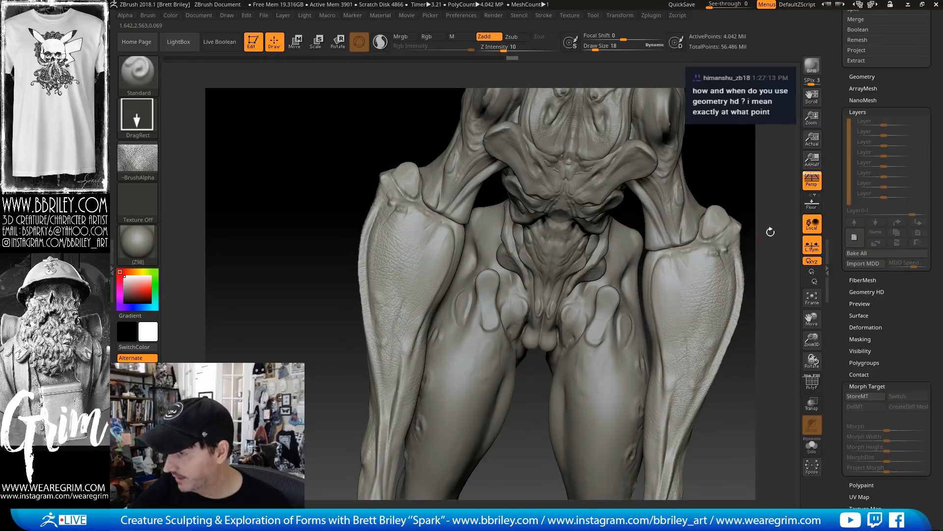
left_click_drag(771, 231, 726, 164)
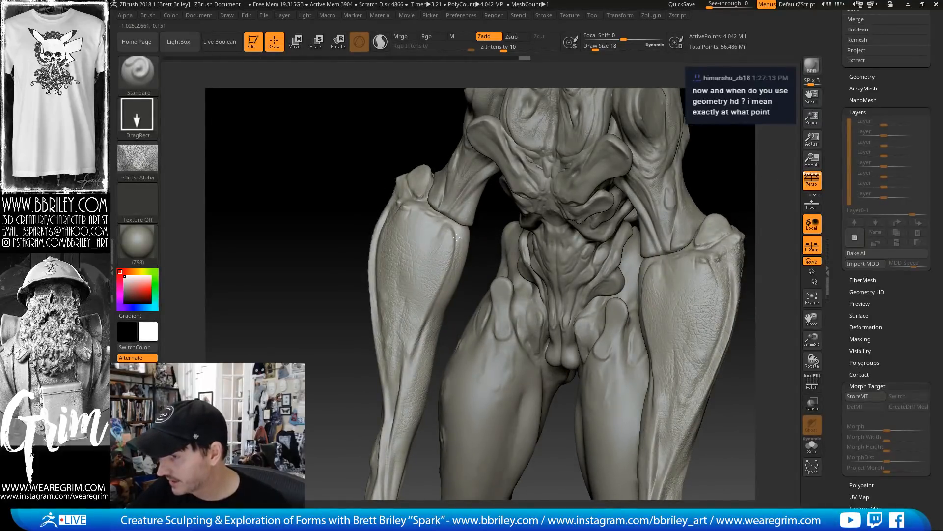
mouse_move(488, 240)
left_mouse_down()
mouse_move(474, 213)
mouse_move(455, 233)
mouse_move(435, 224)
mouse_move(431, 239)
left_mouse_up()
left_click_drag(364, 337, 277, 263, "alt")
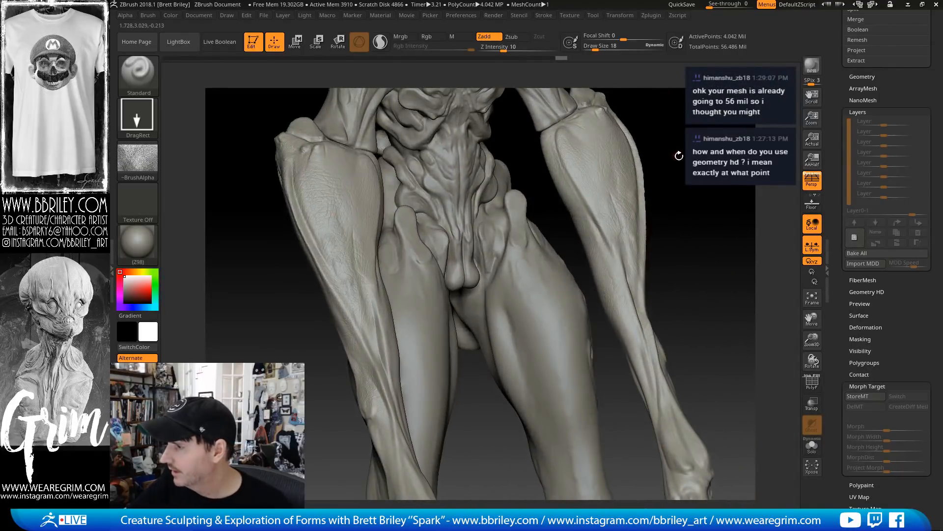
Stamp the skin alpha over the lower forearm's tendons and the bulge above the wrist
left_click_drag(679, 155, 669, 108)
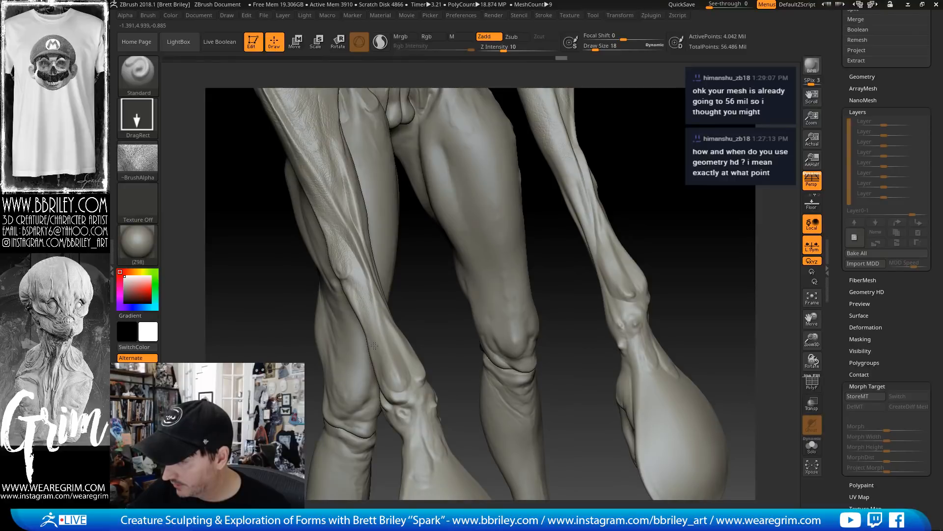
left_click_drag(374, 345, 386, 359)
left_click_drag(445, 314, 545, 305)
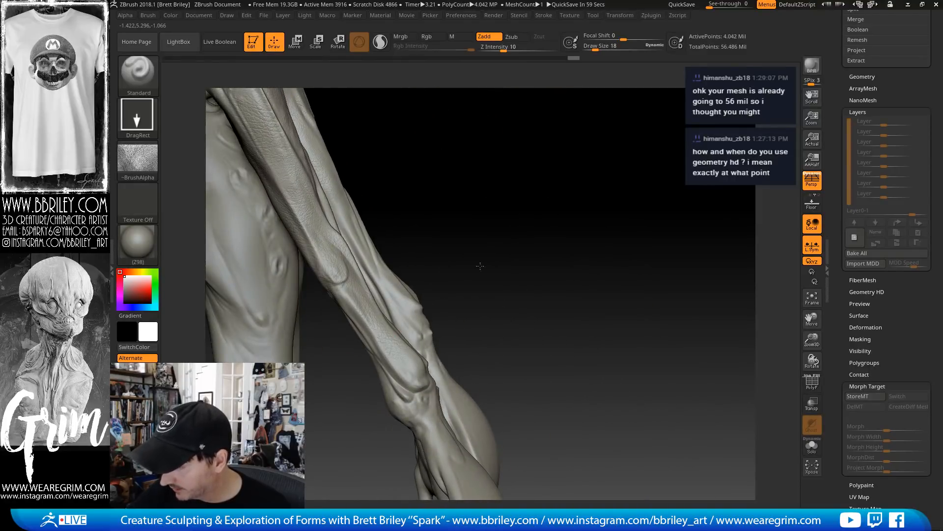
left_click_drag(480, 266, 400, 333)
left_click_drag(434, 382, 369, 365)
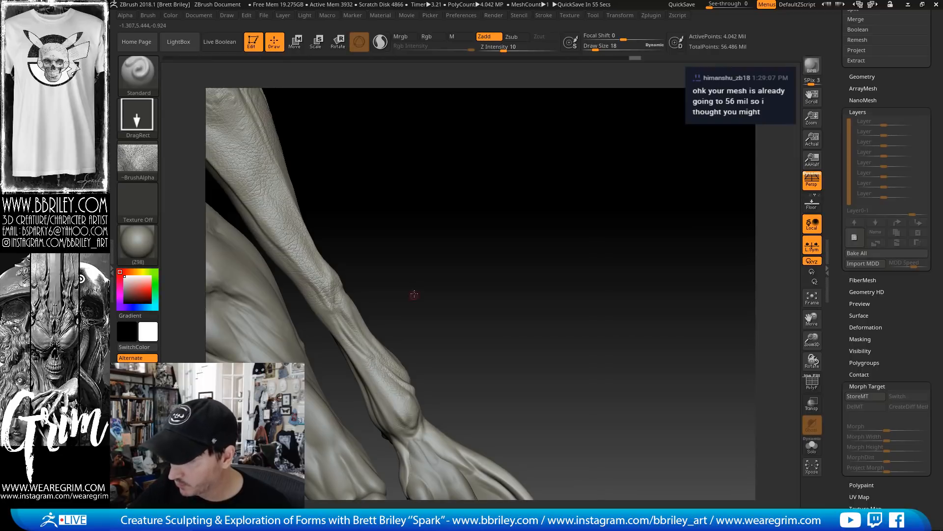
Solo the forearm and stamp the skin alpha over its inner surfaces, from the wrist tendons back up to the elbow
left_click_drag(413, 294, 774, 440)
left_click(812, 445)
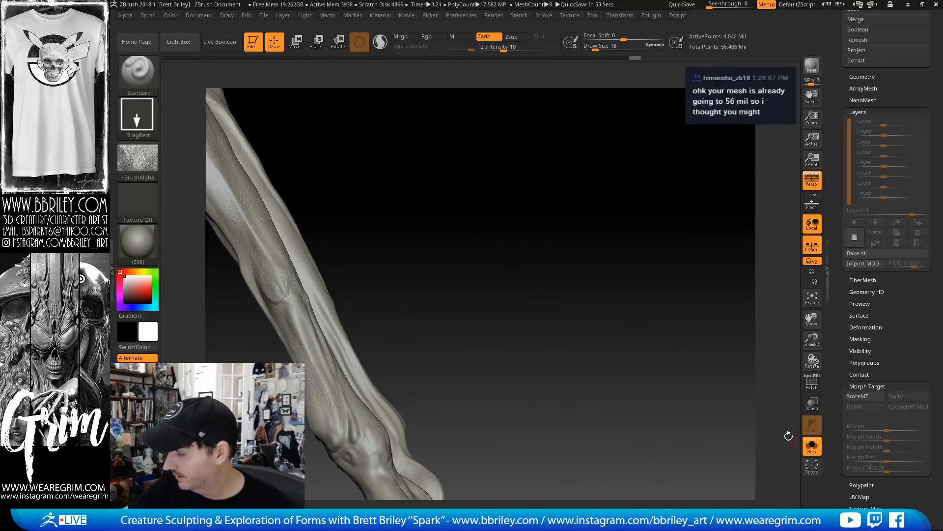
left_click_drag(646, 297, 608, 300)
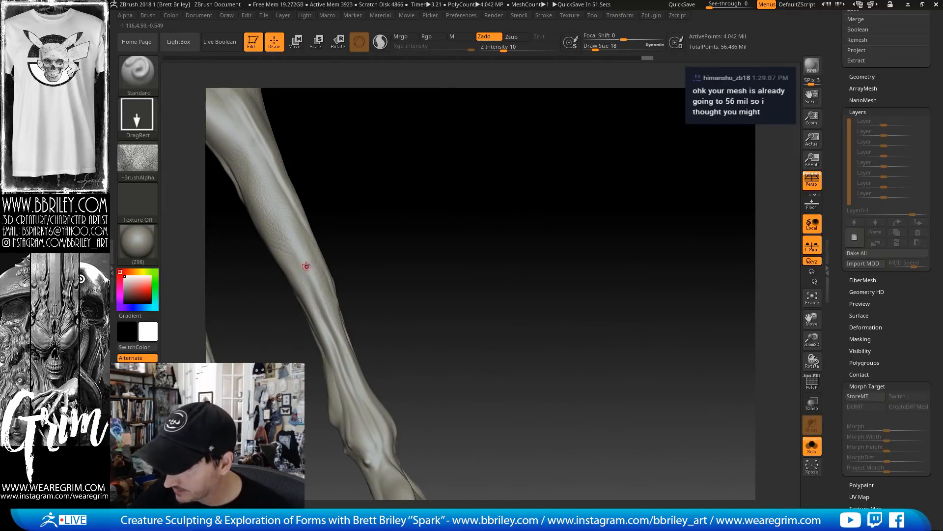
left_click_drag(443, 221, 354, 311)
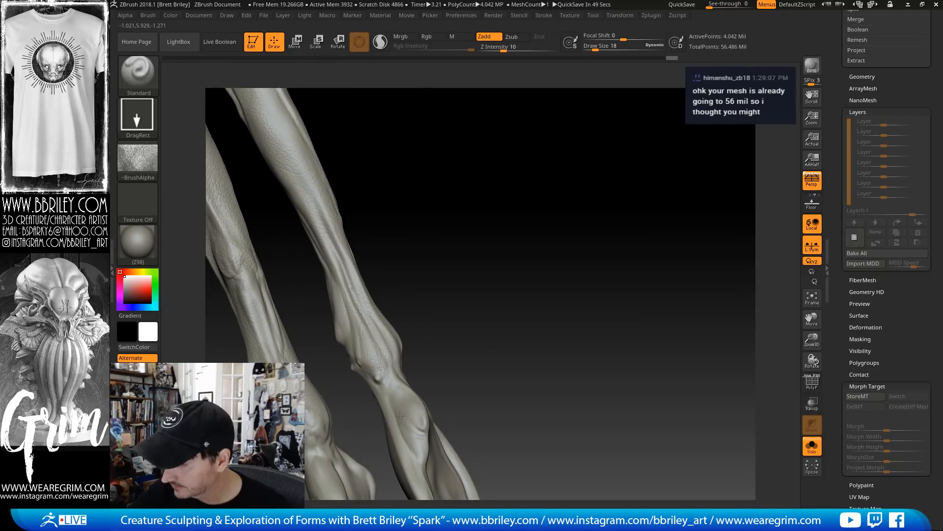
left_click_drag(447, 219, 341, 310)
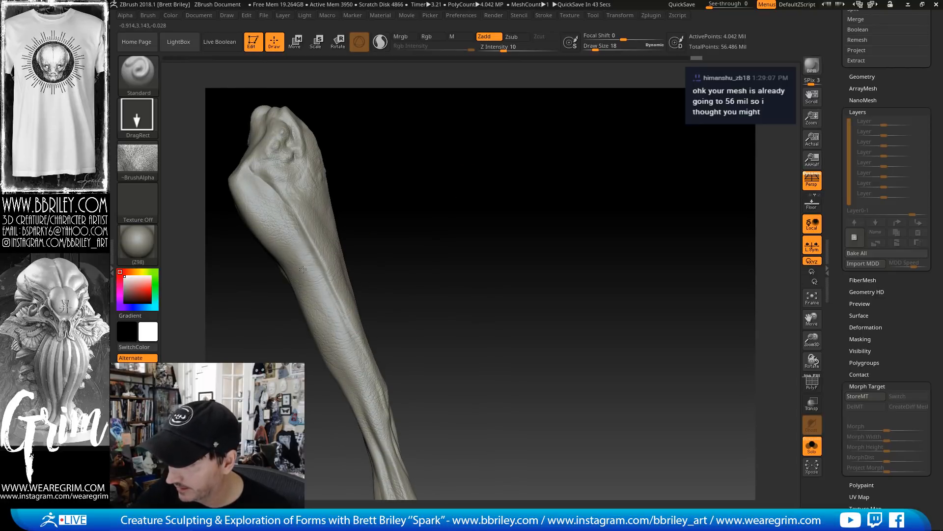
left_click_drag(360, 206, 396, 200)
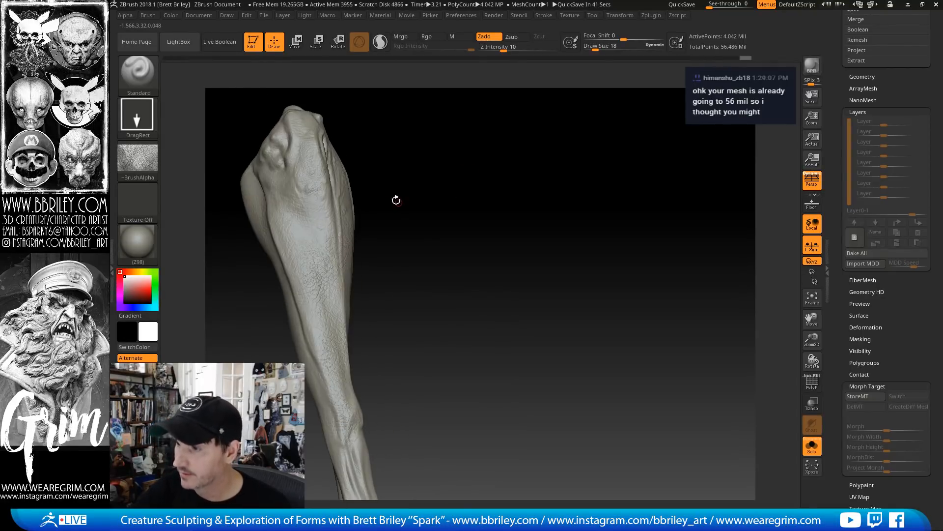
left_click_drag(292, 202, 384, 265)
Stamp the skin alpha large across the concave face of the rounded pad at the forearm's end
left_click_drag(484, 297, 492, 99, "alt")
left_click_drag(492, 101, 487, 173)
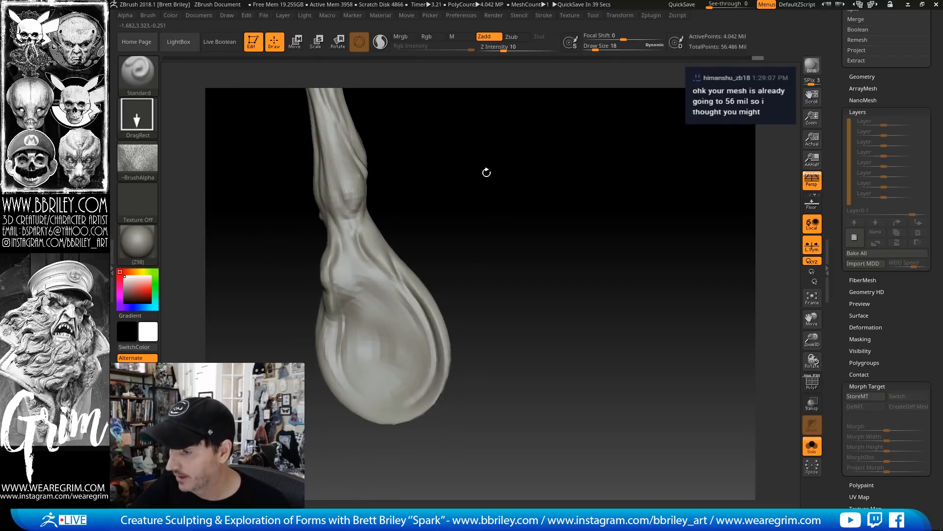
left_click_drag(379, 292, 399, 360)
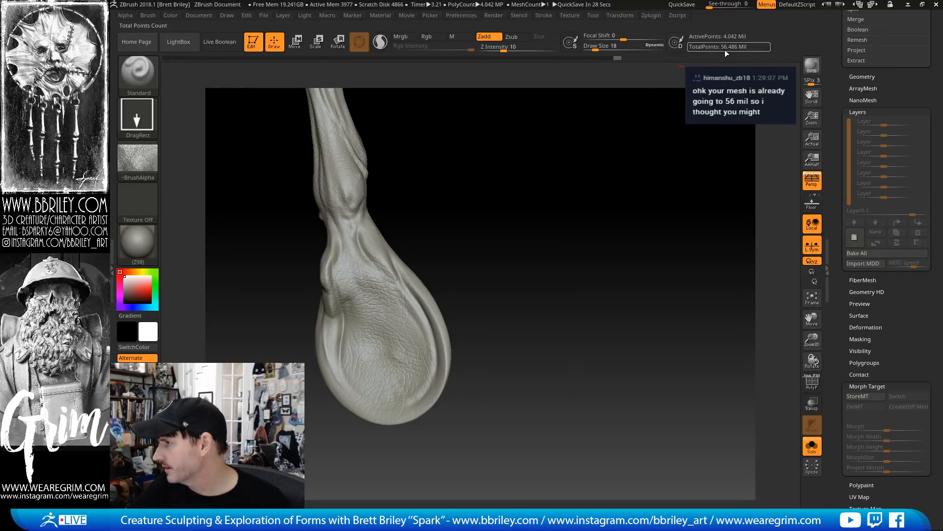
Stamp the skin alpha over the convex outer side of the forearm's rounded end pad
mouse_move(672, 157)
left_mouse_down()
mouse_move(369, 298)
mouse_move(415, 281)
left_mouse_up()
left_click_drag(415, 282, 342, 302)
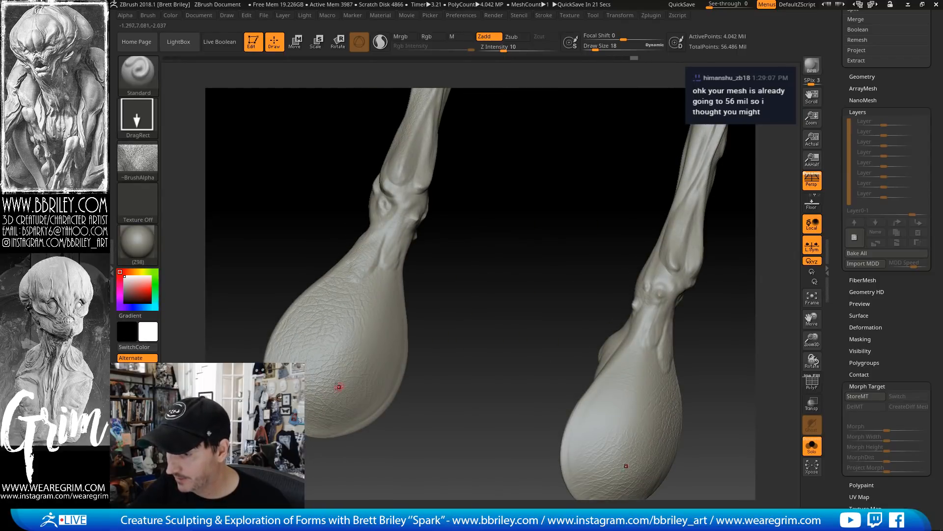
left_click_drag(386, 344, 388, 347)
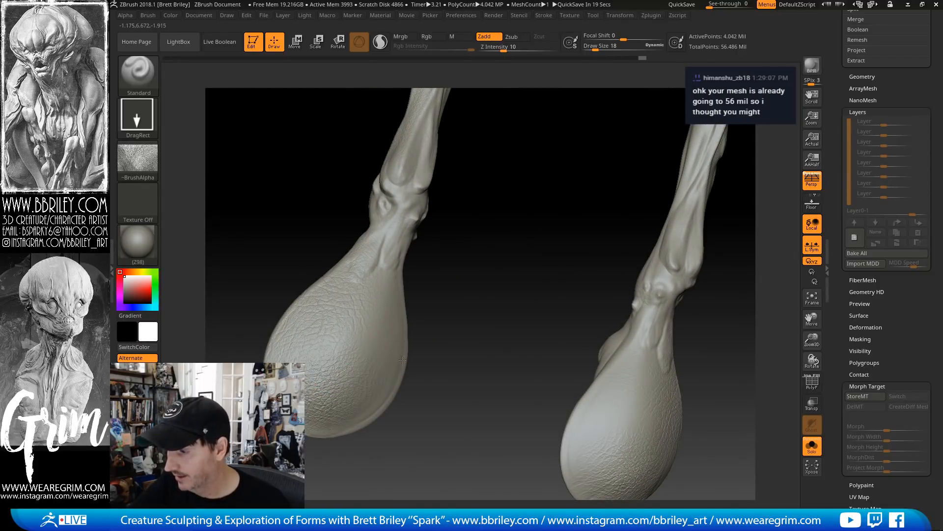
left_click_drag(377, 316, 429, 372)
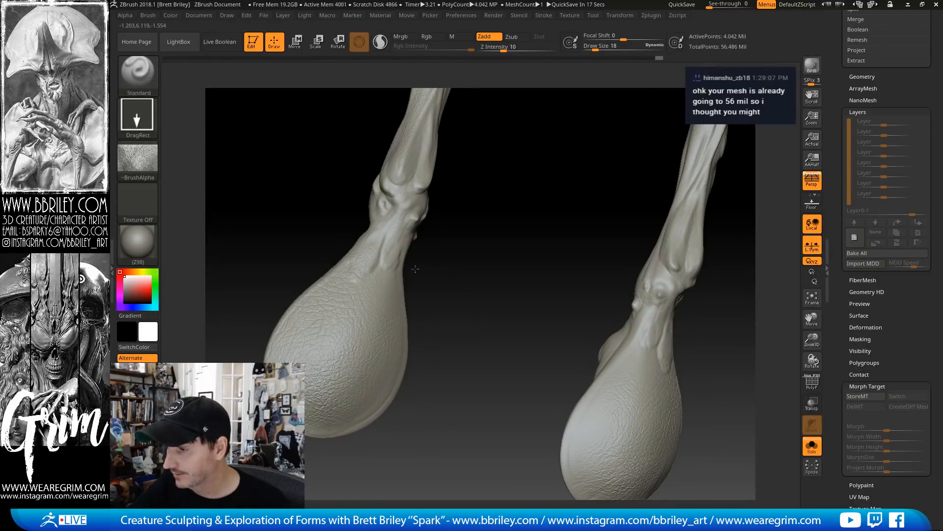
Stamp the skin alpha over the lower forearm's long tendons and the bony bulges just above the wrist
mouse_move(496, 227)
left_mouse_down()
mouse_move(423, 293)
mouse_move(430, 293)
mouse_move(426, 269)
left_mouse_up()
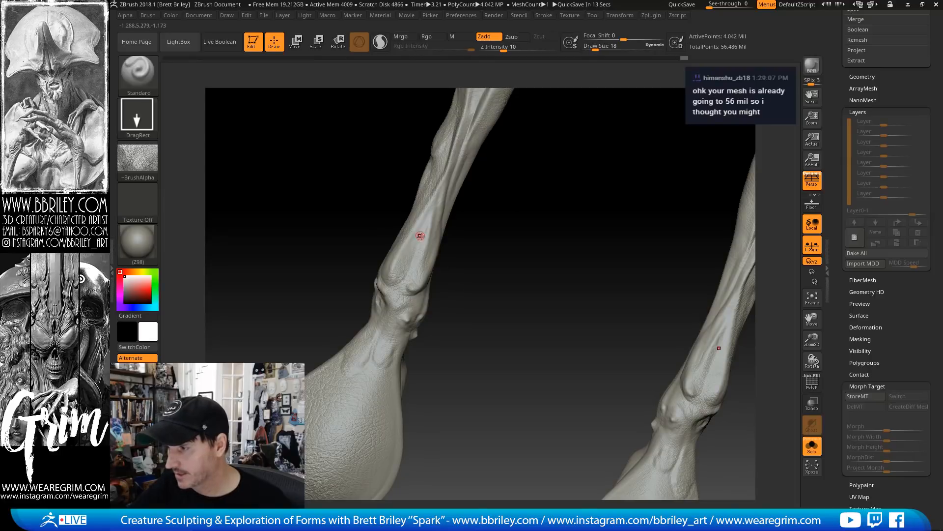
left_click_drag(433, 211, 438, 216)
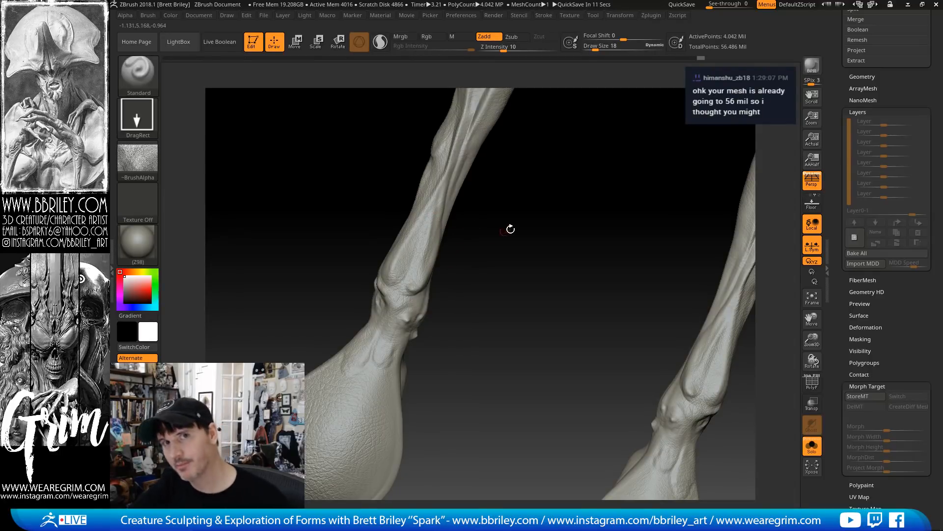
mouse_move(512, 226)
left_mouse_down()
mouse_move(474, 202)
mouse_move(458, 249)
left_mouse_up()
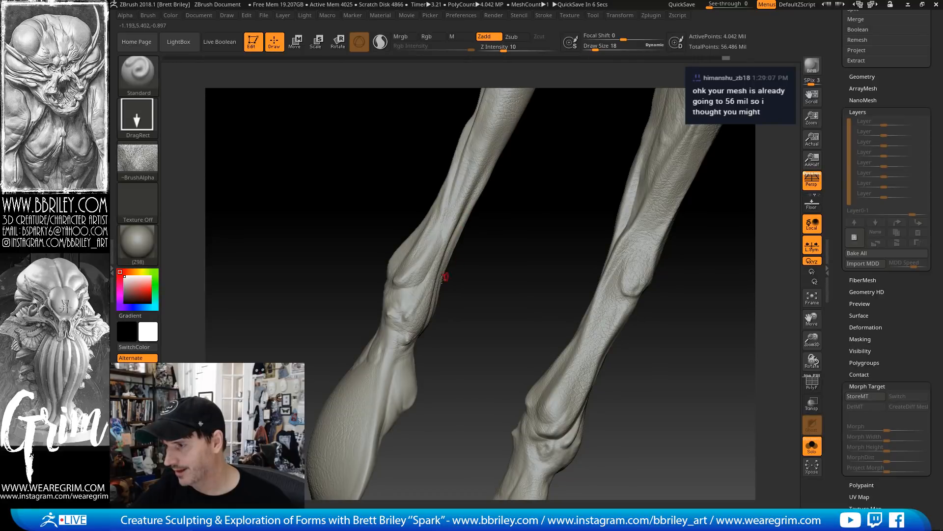
mouse_move(408, 301)
left_mouse_down()
mouse_move(469, 312)
mouse_move(453, 227)
mouse_move(443, 246)
left_mouse_up()
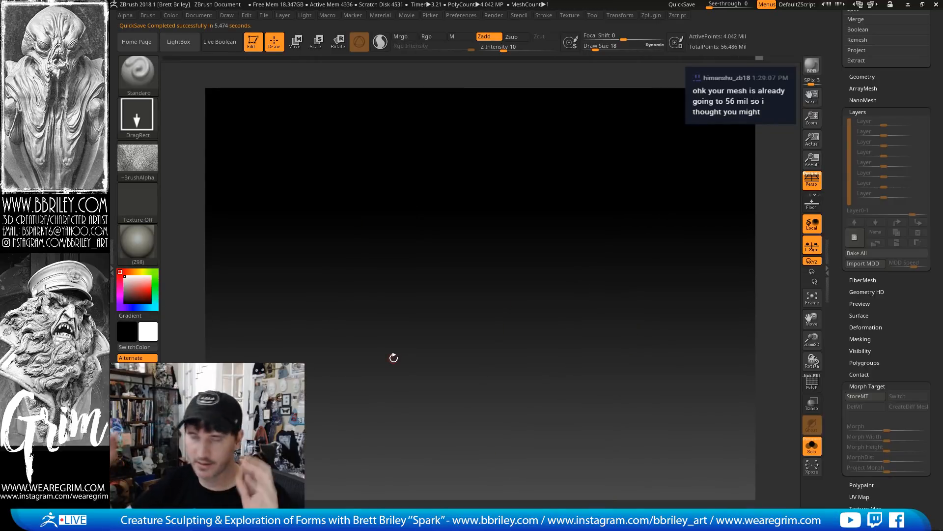
left_click_drag(523, 182, 459, 220)
left_click_drag(385, 285, 383, 342)
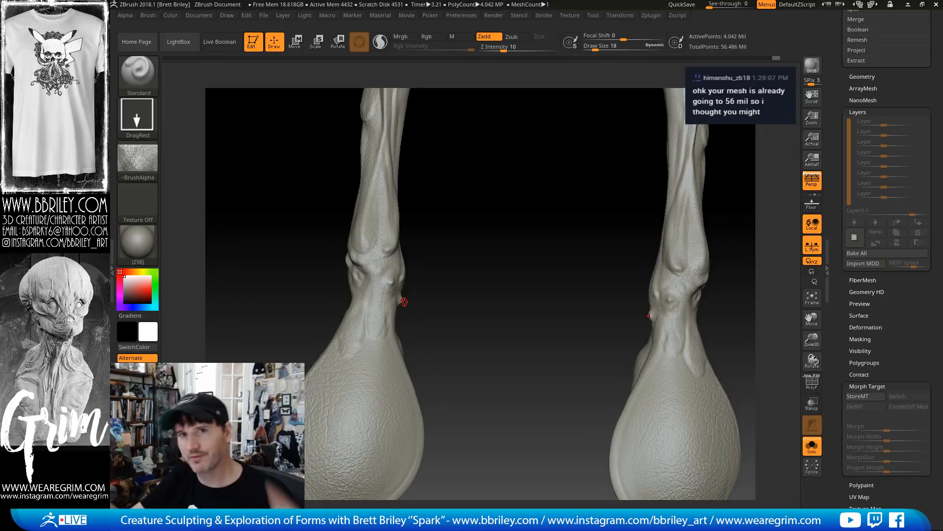
left_click_drag(518, 207, 347, 293)
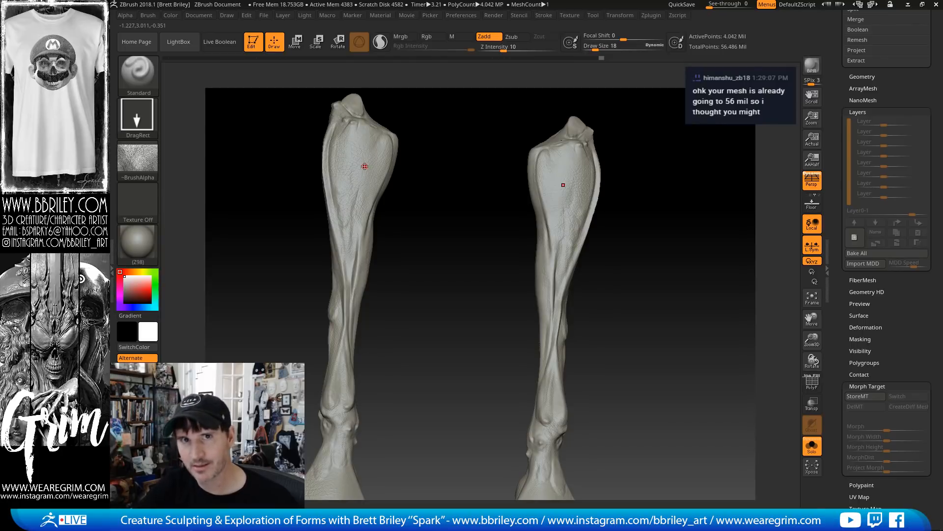
Stamp the skin alpha over the forearm's inner wrist bulge and down the end pad's narrow neck into its concave face
left_click_drag(480, 221, 541, 190)
left_click_drag(525, 224, 510, 117, "alt")
left_click_drag(508, 203, 506, 276, "alt")
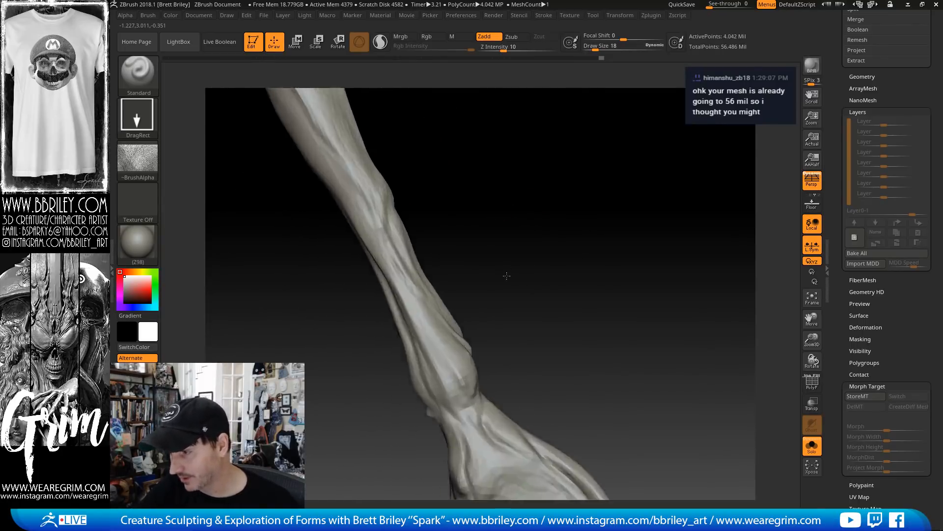
left_click_drag(457, 372, 469, 397)
left_click_drag(537, 343, 463, 189, "alt")
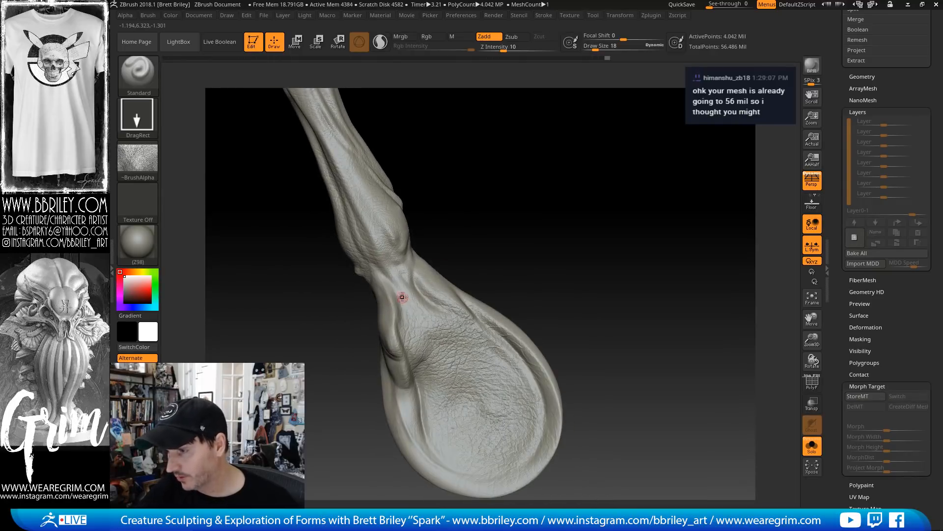
left_click_drag(403, 298, 408, 331)
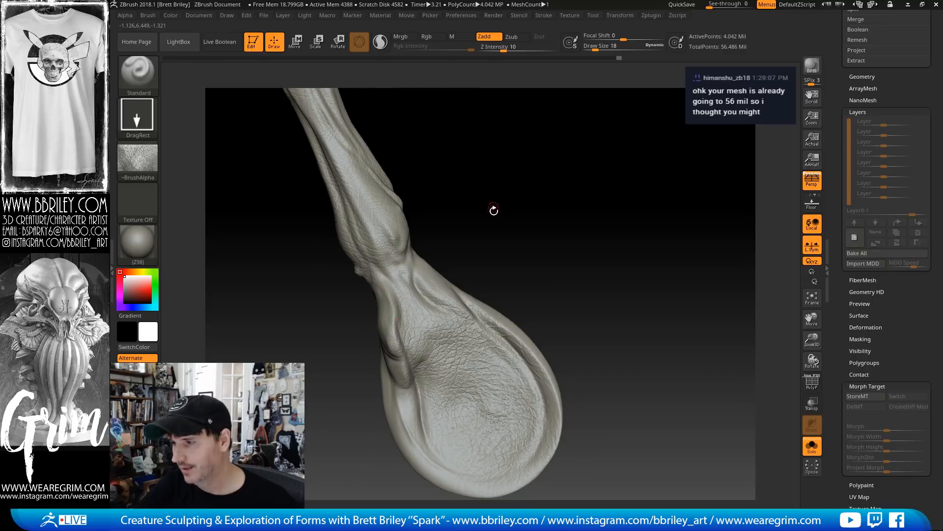
left_click_drag(494, 209, 462, 260)
left_click_drag(463, 313, 466, 305)
mouse_move(522, 263)
left_mouse_down()
mouse_move(537, 261)
mouse_move(529, 193)
mouse_move(508, 167)
left_mouse_up()
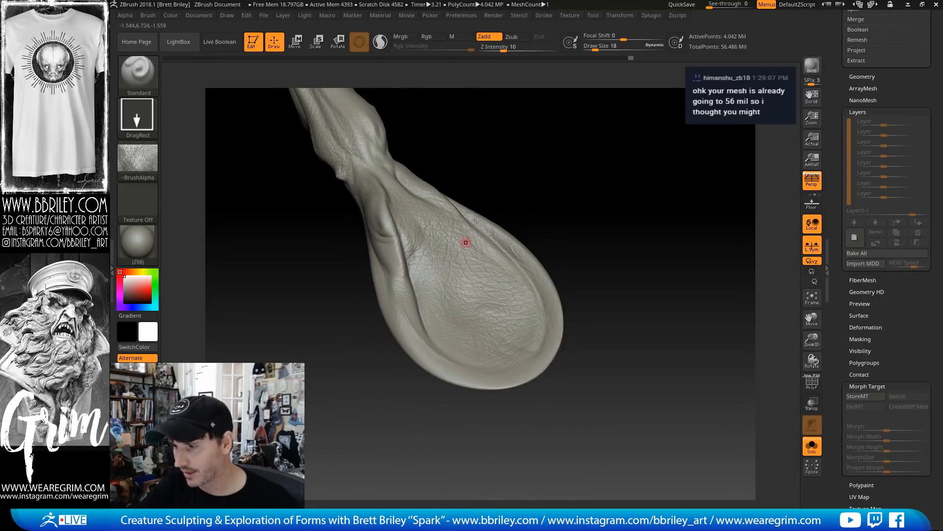
left_click_drag(456, 248, 472, 227)
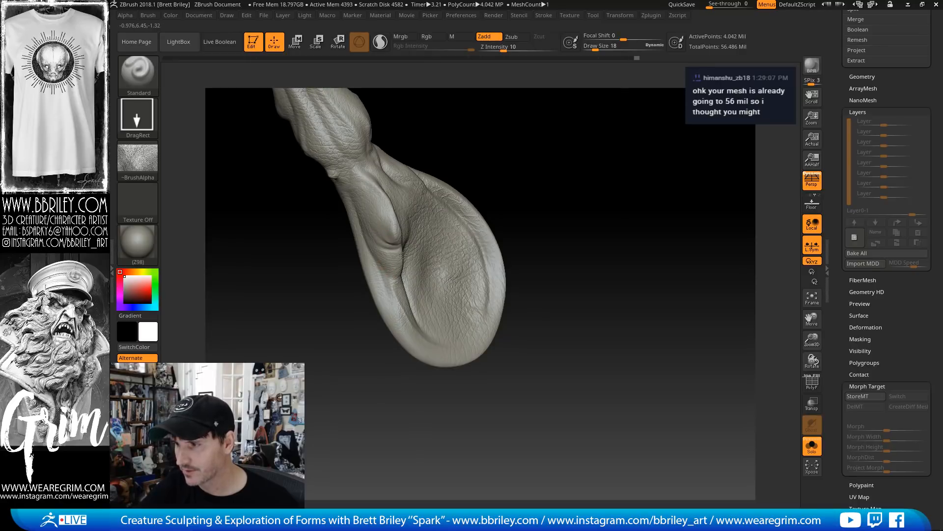
Stamp the skin alpha over the knobby wrist joint and the neck of the rounded end pad on its outer side
left_click_drag(543, 196, 421, 339)
mouse_move(598, 270)
left_mouse_down()
mouse_move(557, 289)
mouse_move(608, 264)
mouse_move(585, 193)
mouse_move(682, 129)
mouse_move(673, 140)
left_mouse_up()
mouse_move(605, 205)
left_mouse_down("alt")
mouse_move(487, 283)
mouse_move(485, 298)
left_mouse_up("alt")
left_click_drag(459, 206, 455, 281, "alt")
key("ctrl+shift+z")
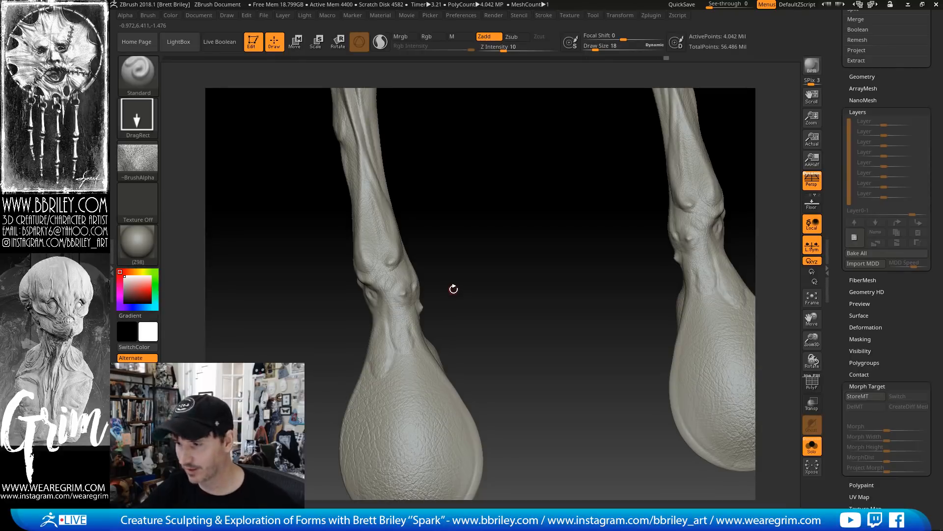
left_click_drag(474, 247, 348, 281)
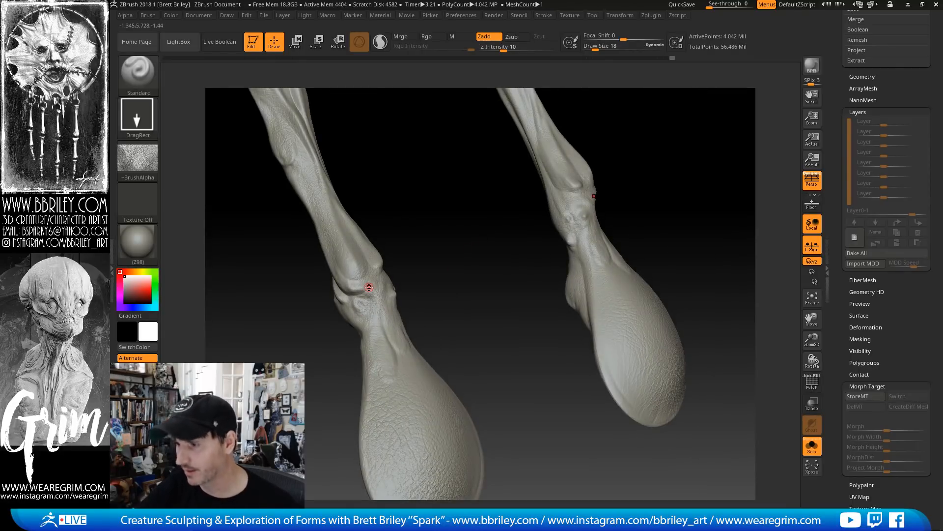
left_click_drag(474, 242, 482, 313)
left_click_drag(651, 276, 596, 208, "alt")
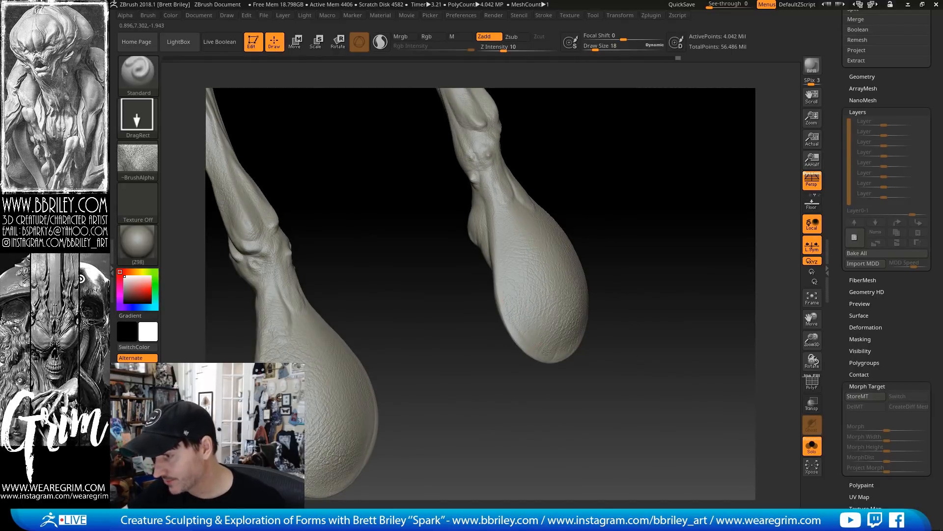
left_click_drag(647, 180, 638, 314)
Turn off solo to show the whole creature and make the Chest subtool active
left_click(814, 454)
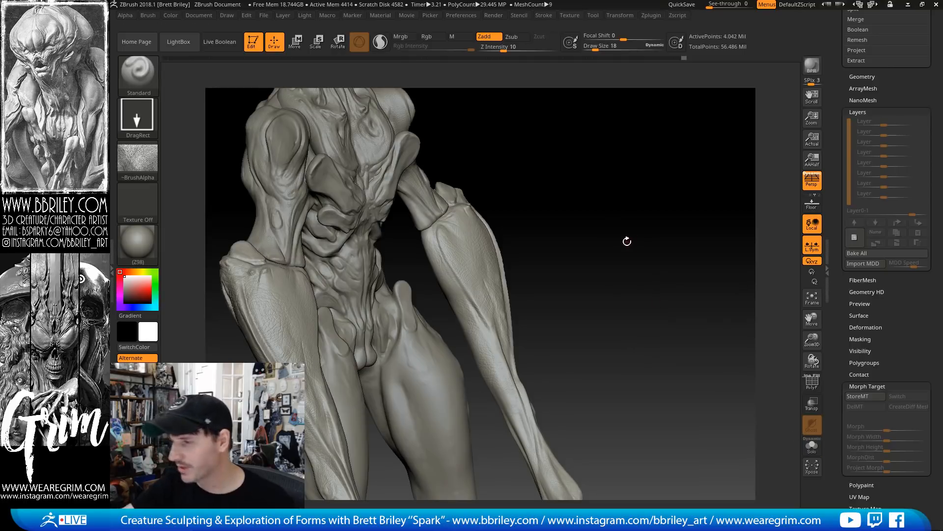
left_click_drag(624, 242, 614, 211)
left_click_drag(465, 145, 722, 445, "alt")
left_click_drag(444, 172, 595, 376, "alt")
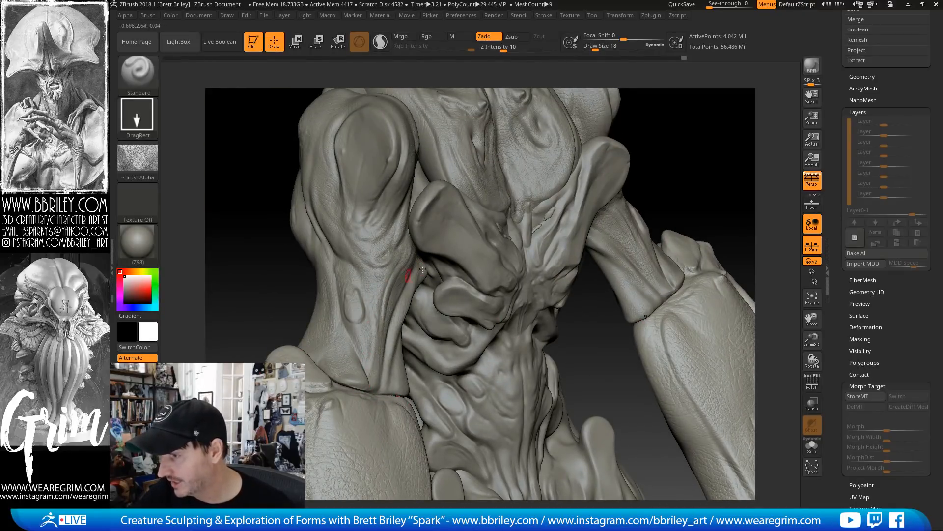
left_click_drag(607, 322, 571, 309)
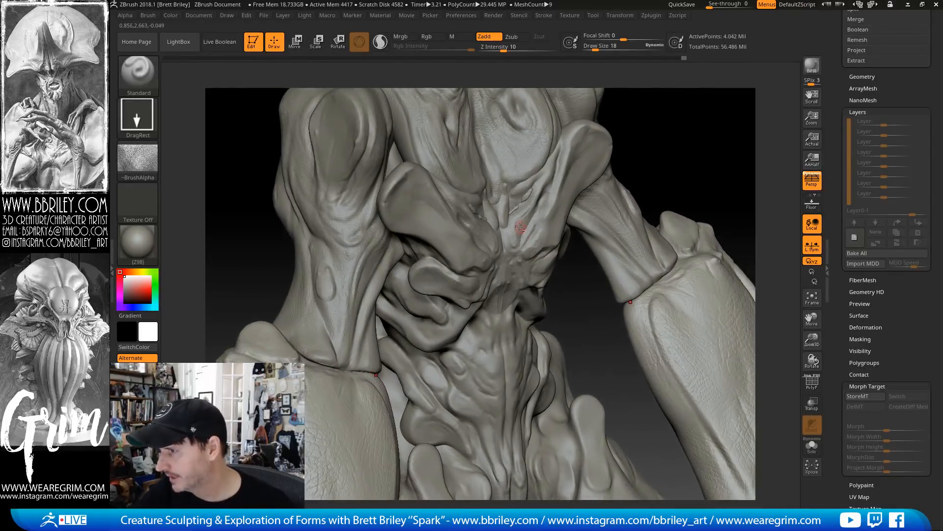
left_click(520, 226, "alt")
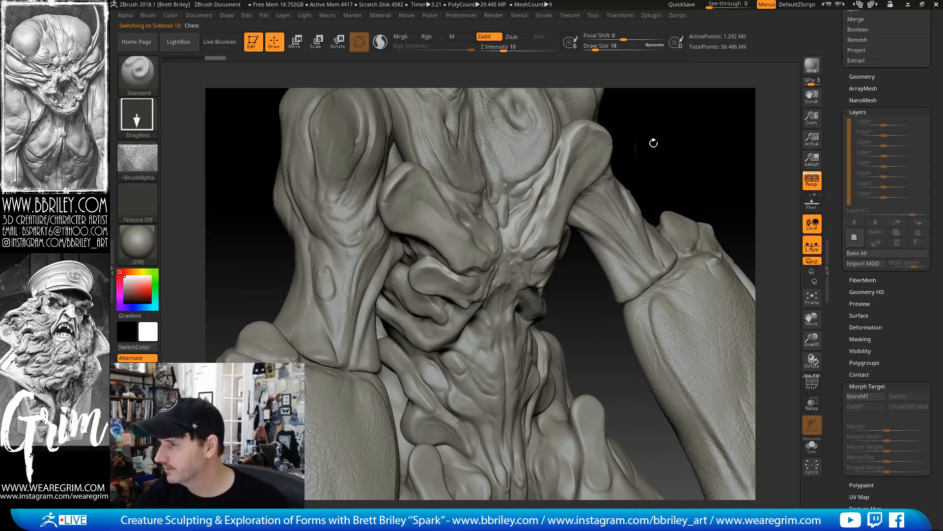
Stamp the skin alpha over the creased centre of the chest, between and below its two large lobes
left_click_drag(653, 143, 535, 187)
key("shift")
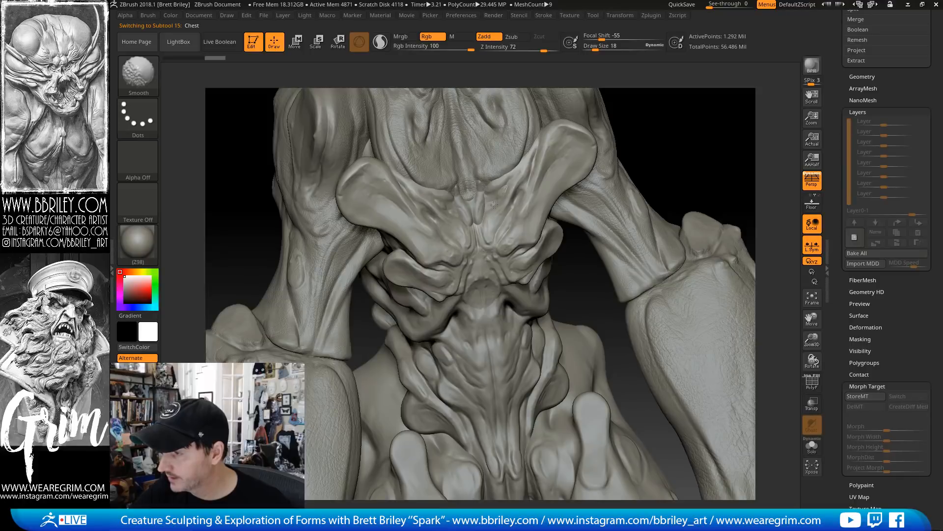
left_click_drag(499, 199, 498, 198, "shift")
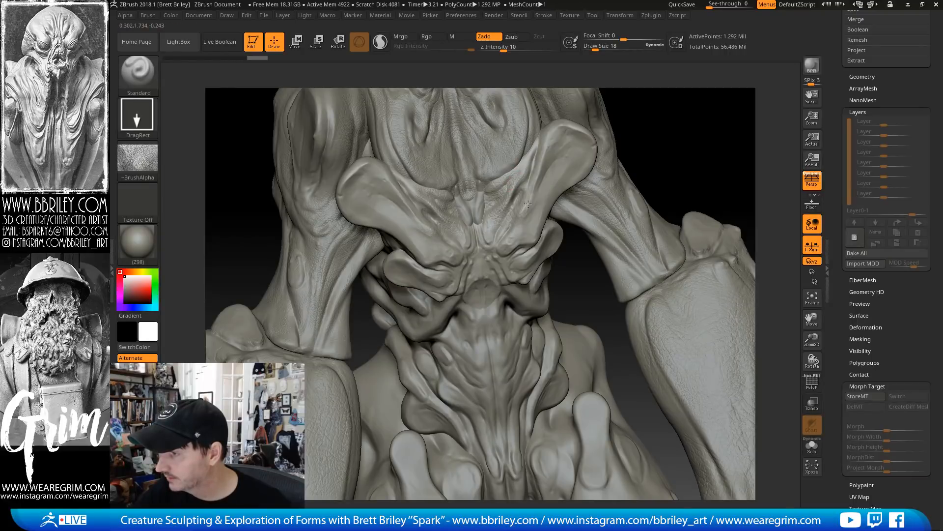
left_click_drag(528, 203, 528, 188)
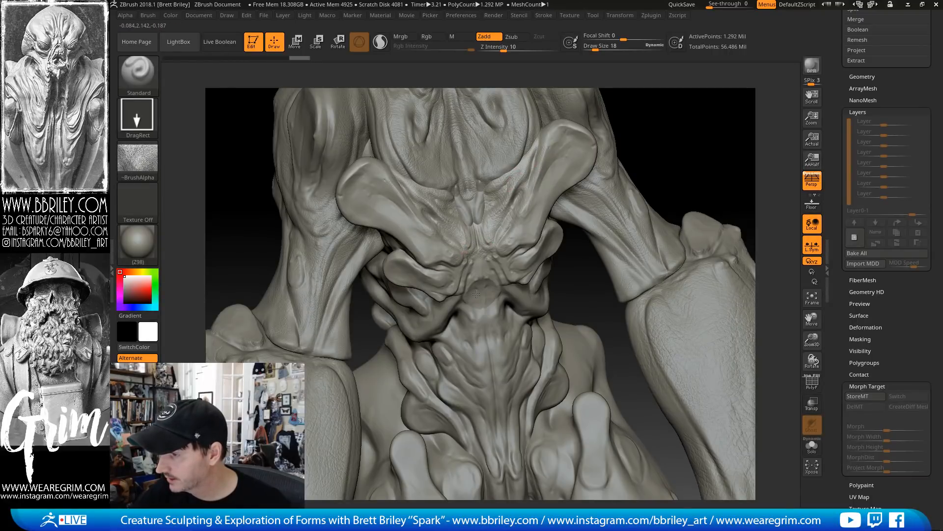
left_click_drag(475, 288, 477, 290)
left_click_drag(558, 243, 417, 282)
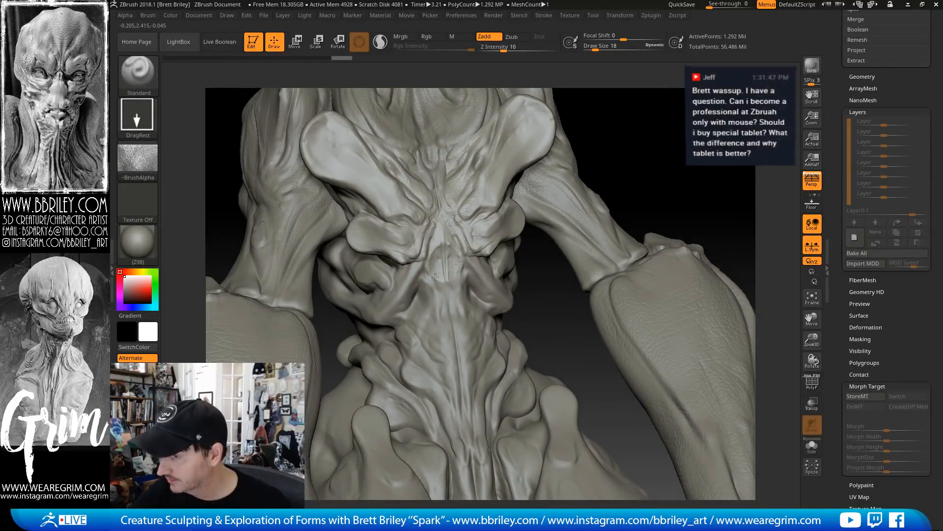
Solo the chest, stamp the skin alpha over its side surface, and bring the whole creature back into view
left_click_drag(639, 127, 555, 192)
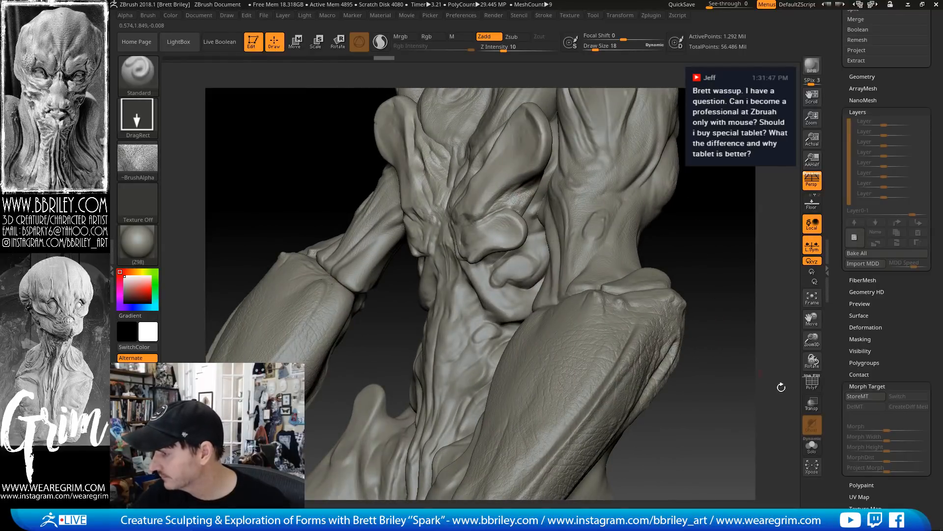
left_click(811, 445)
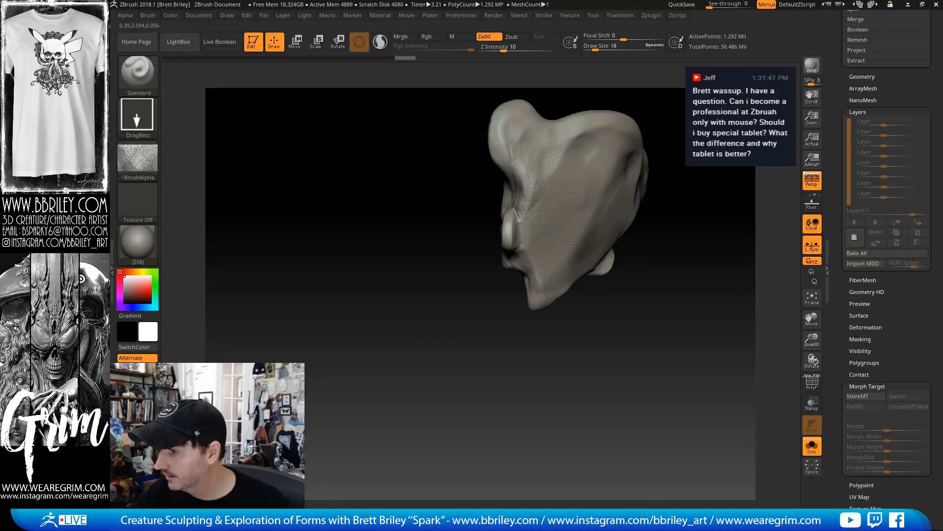
left_click(812, 445)
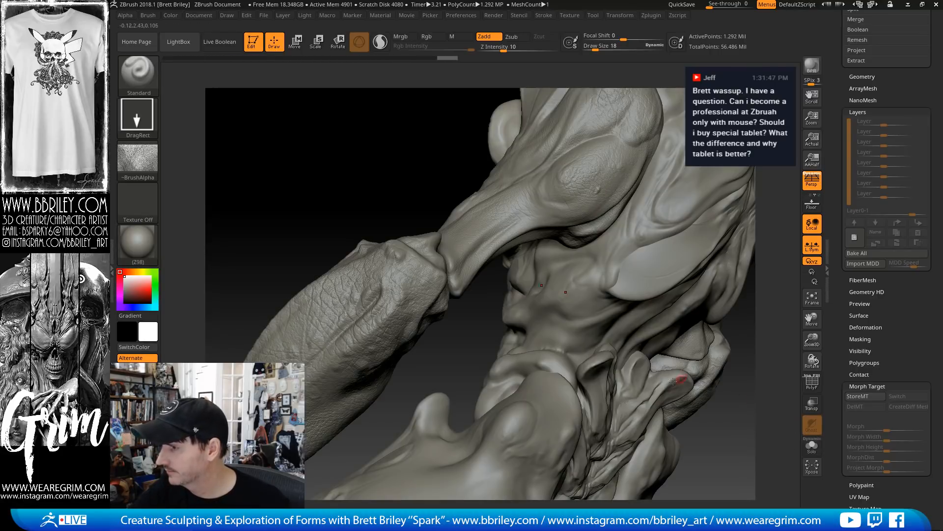
left_click_drag(736, 433, 511, 284)
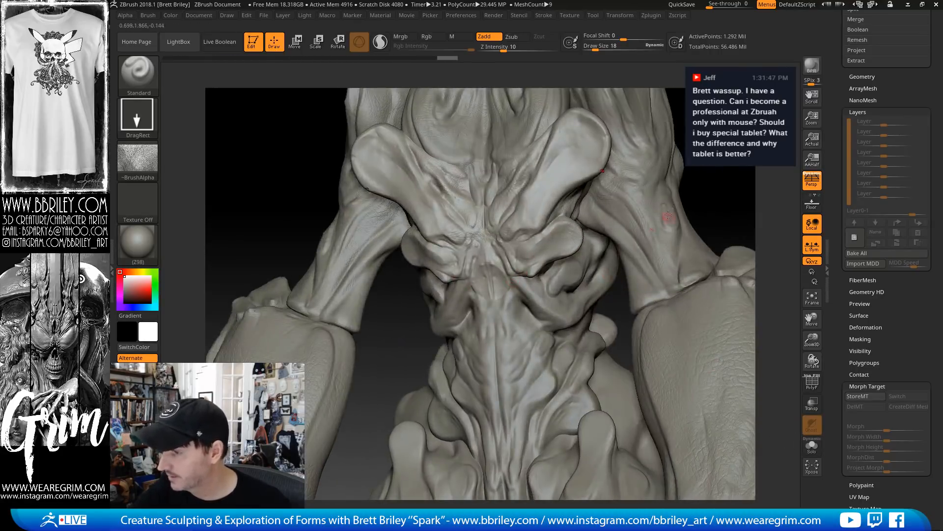
Switch to the Body subtool and stamp the skin alpha over the folds beneath the chest and the ridged abdomen
left_click_drag(617, 295, 568, 247, "alt")
left_click(487, 243, "alt")
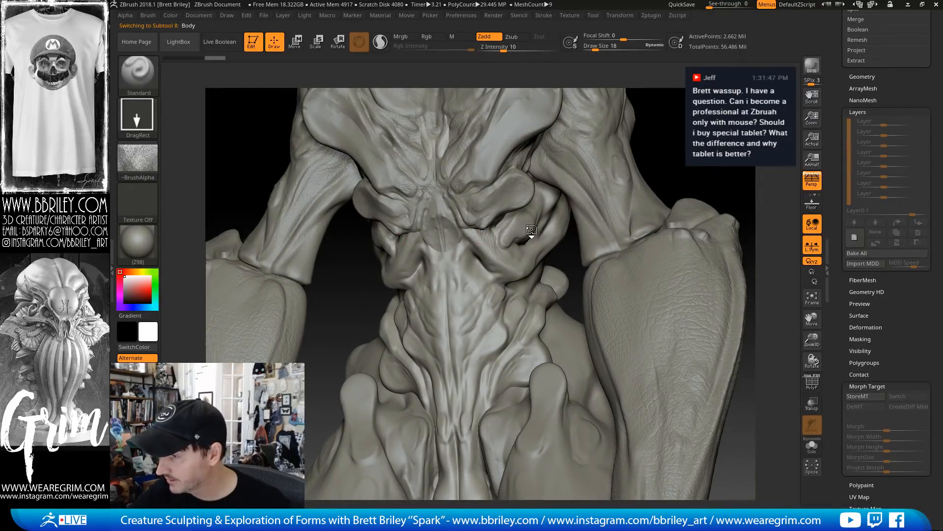
left_click_drag(532, 229, 550, 265)
left_click_drag(484, 267, 471, 268)
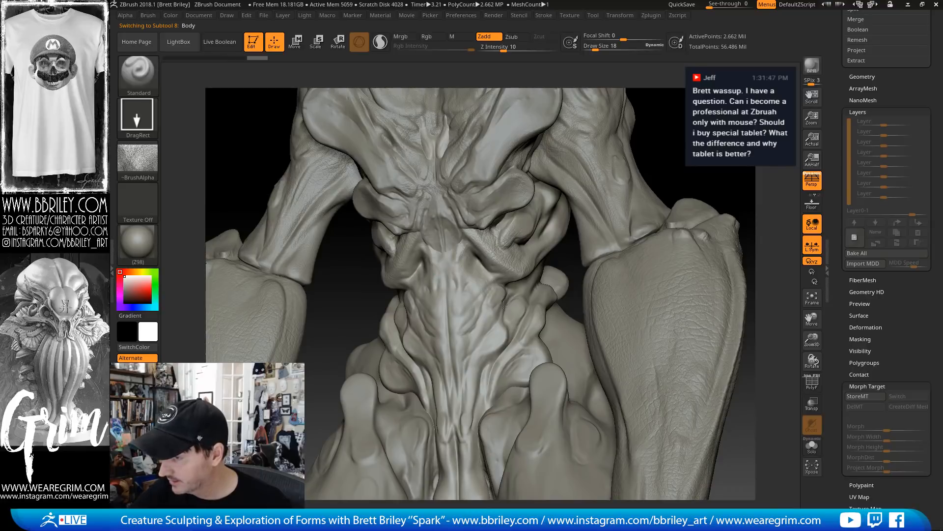
left_click_drag(494, 298, 496, 299)
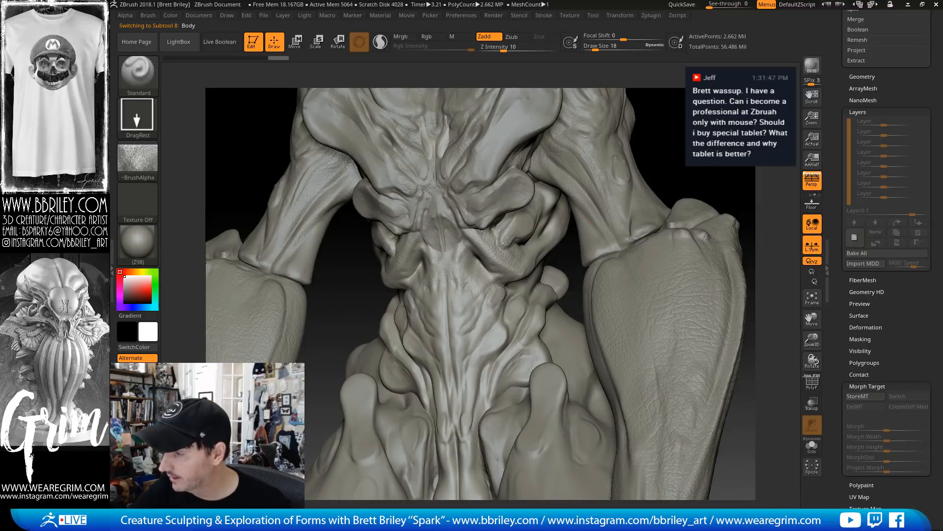
left_click_drag(686, 182, 712, 181)
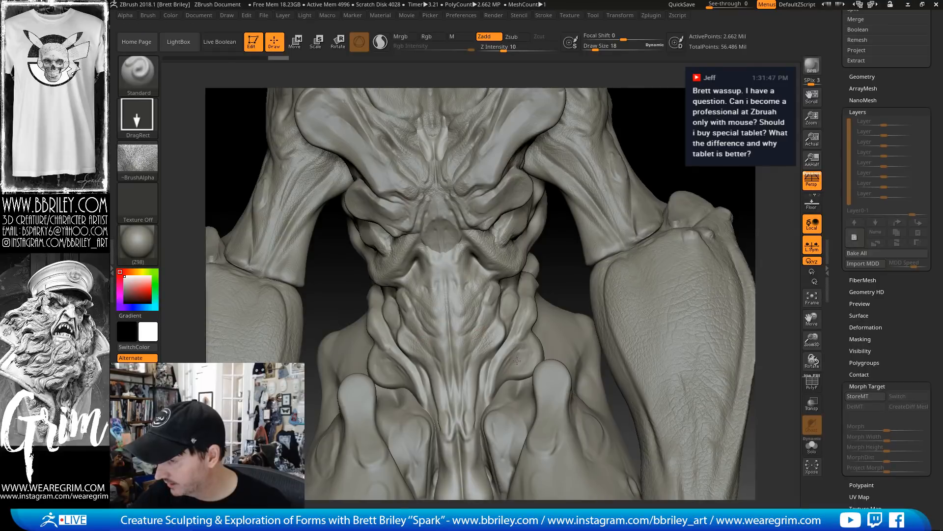
left_click_drag(520, 378, 519, 379)
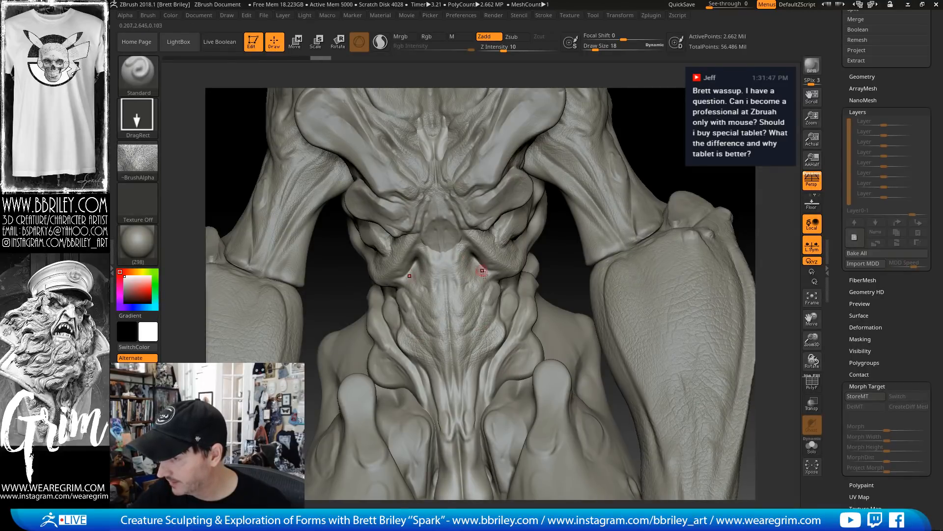
Solo the body and stamp the skin alpha over the side folds, rounded lobes and smooth flank above the waist
left_click(811, 444)
left_click_drag(786, 433, 639, 394)
left_click_drag(562, 310, 563, 310)
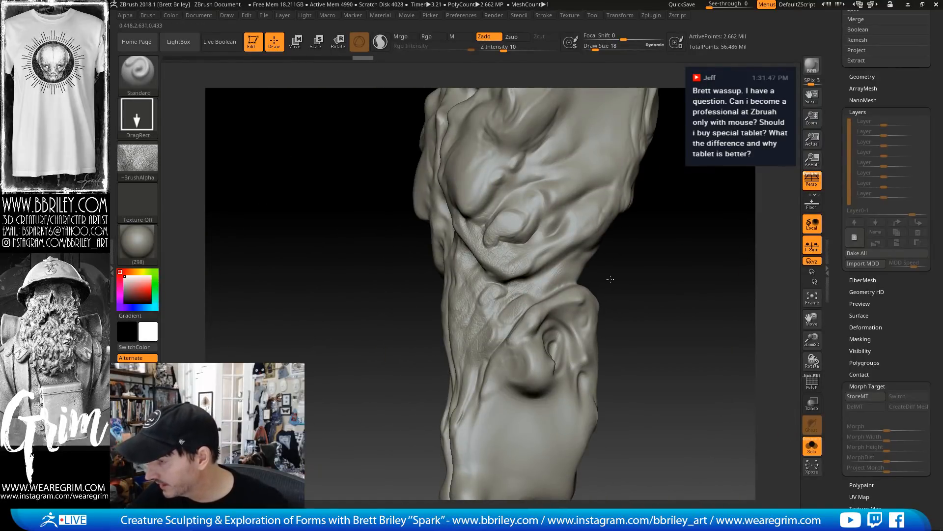
left_click_drag(606, 274, 605, 275)
left_click_drag(581, 226, 613, 210)
left_click_drag(648, 182, 612, 255)
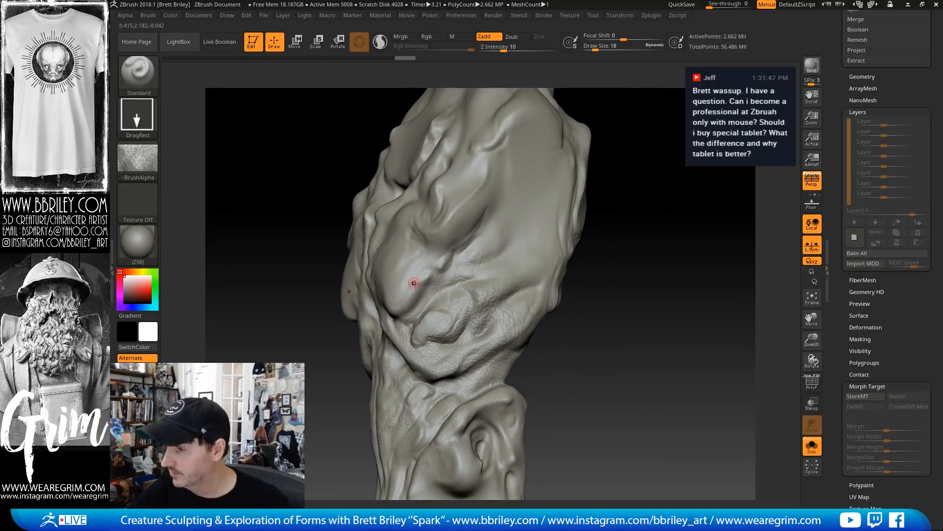
left_click_drag(414, 284, 463, 258)
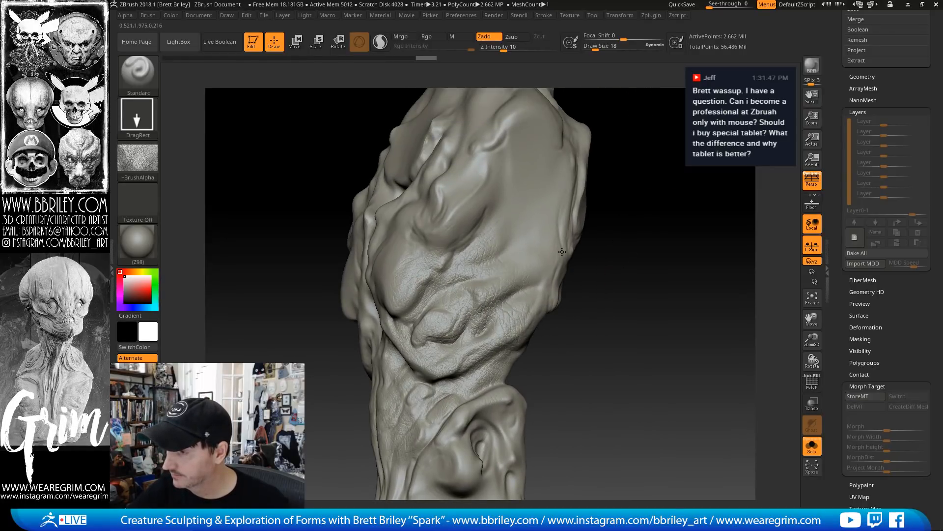
left_click_drag(563, 252, 609, 261)
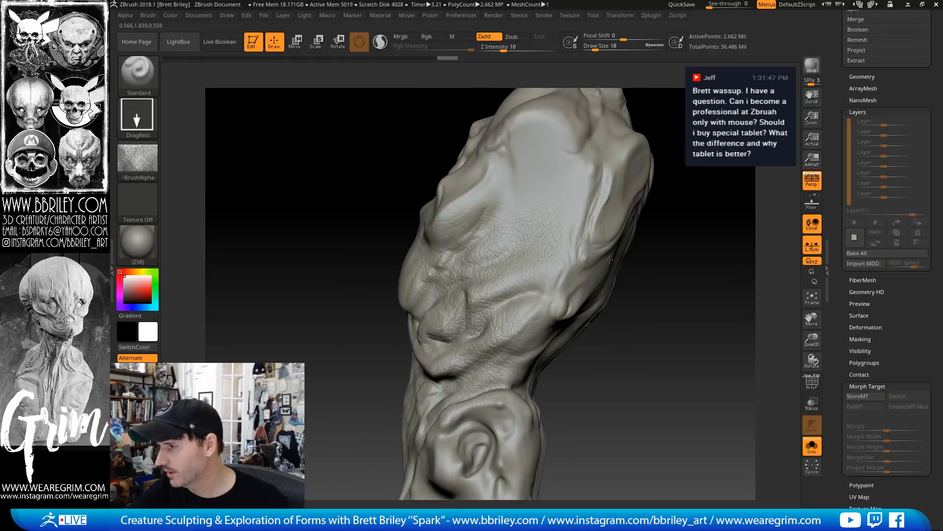
Stamp the skin alpha over the folds of the lower back and along both sides of the spine groove
left_click_drag(707, 255, 538, 299)
left_click_drag(731, 369, 666, 226, "alt")
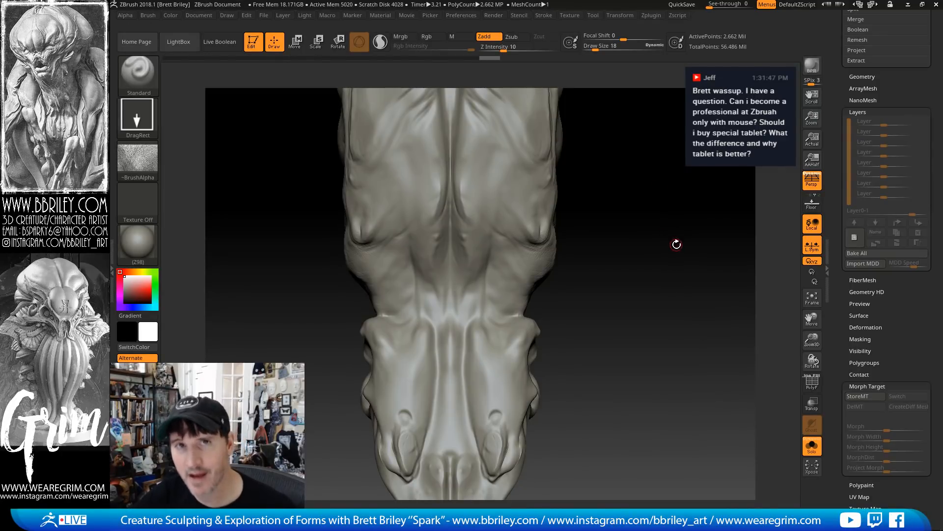
left_click_drag(663, 220, 378, 272)
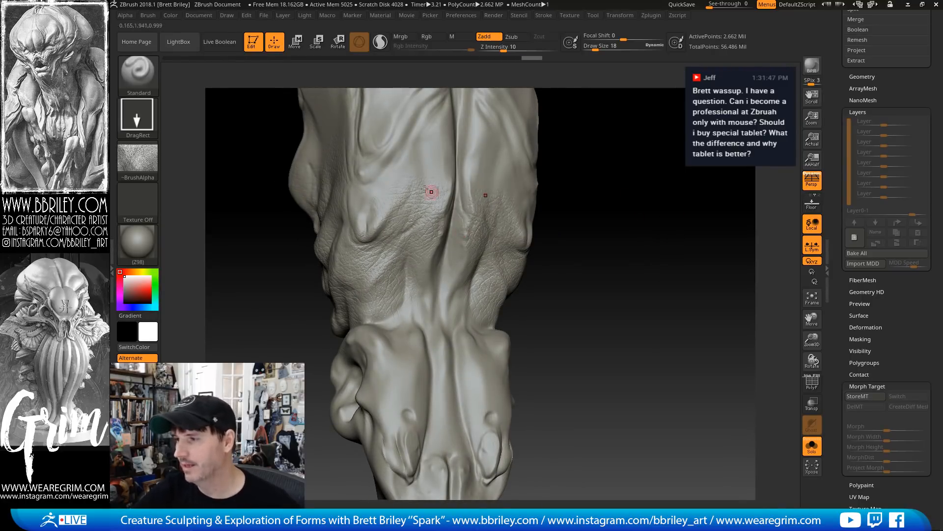
left_click_drag(593, 192, 422, 263)
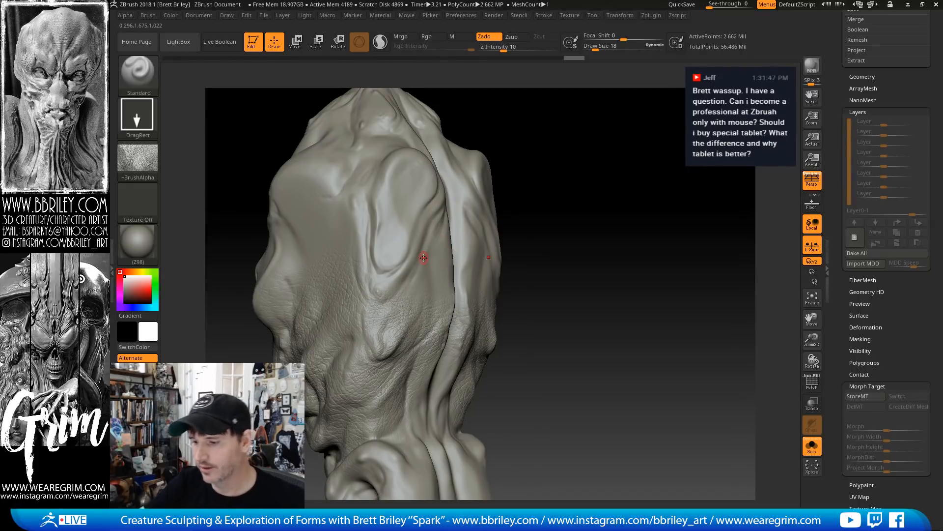
scroll(424, 257, "up", 2)
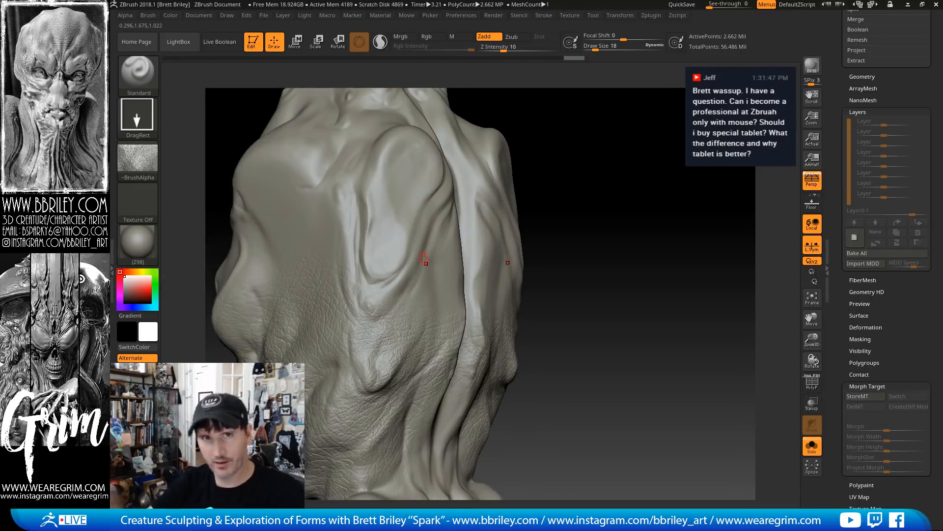
left_click_drag(546, 191, 585, 179)
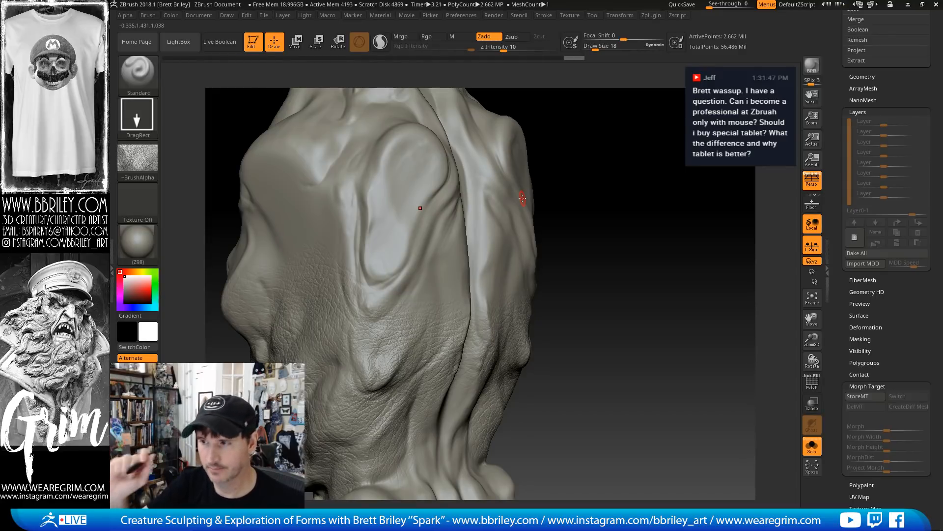
mouse_move(582, 176)
left_mouse_down()
mouse_move(581, 153)
mouse_move(609, 166)
left_mouse_up()
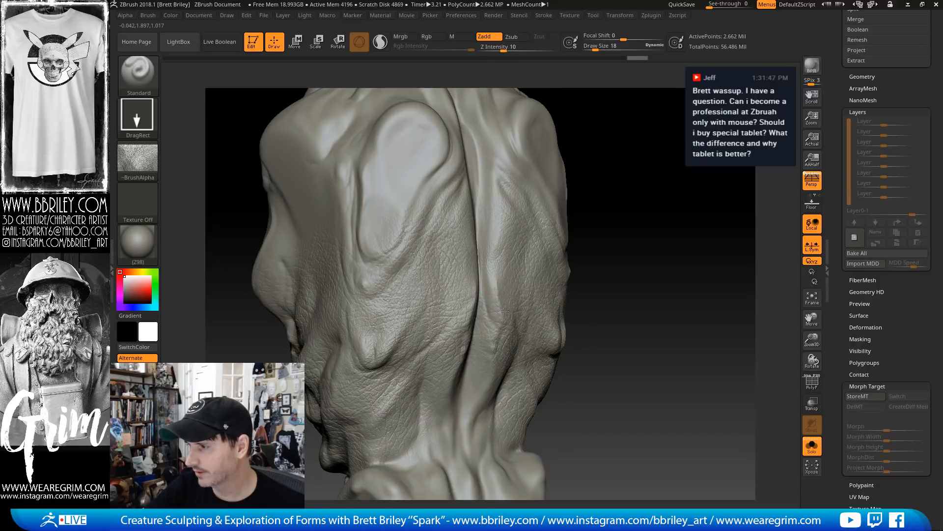
Stamp the skin alpha over the upper back, around the raised oval lobes and up to the pointed top of the body
mouse_move(623, 171)
left_mouse_down("alt")
mouse_move(615, 187)
mouse_move(614, 148)
mouse_move(370, 268)
left_mouse_up("alt")
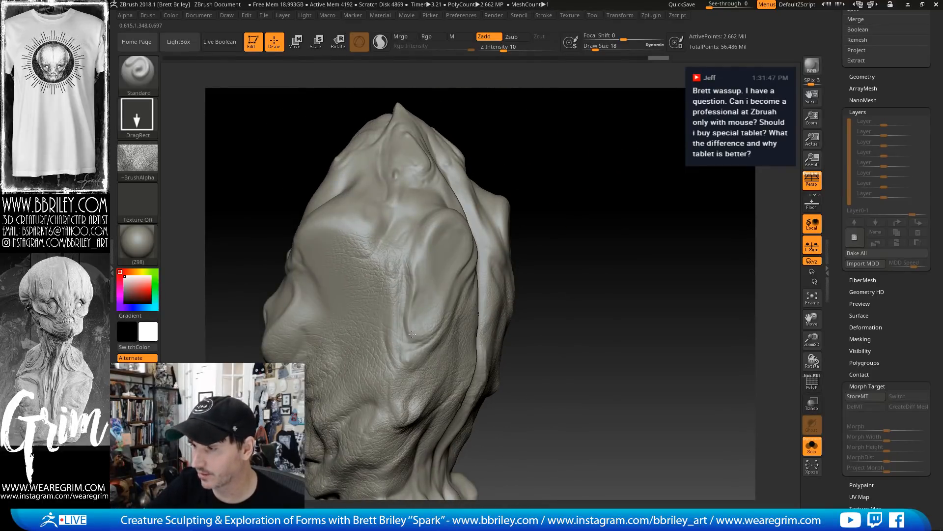
left_click_drag(549, 148, 407, 271)
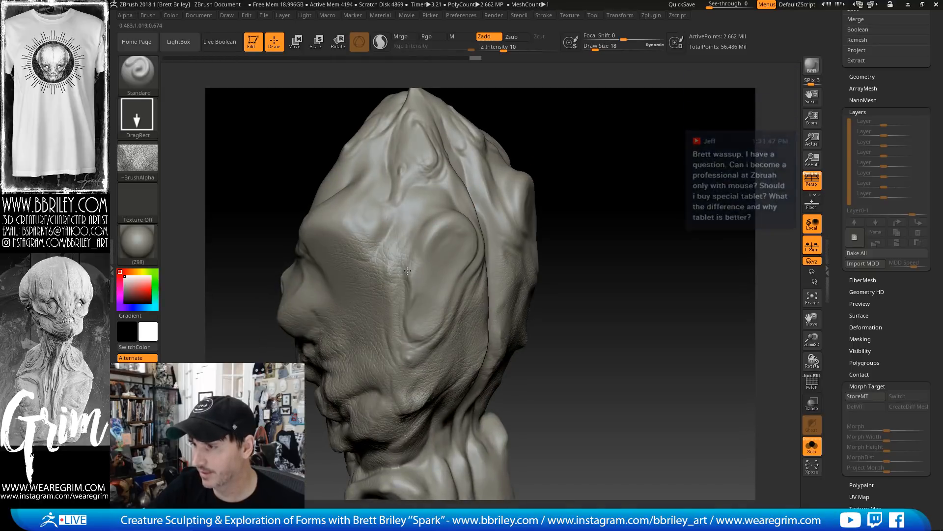
mouse_move(550, 206)
left_mouse_down()
mouse_move(579, 211)
mouse_move(491, 224)
left_mouse_up()
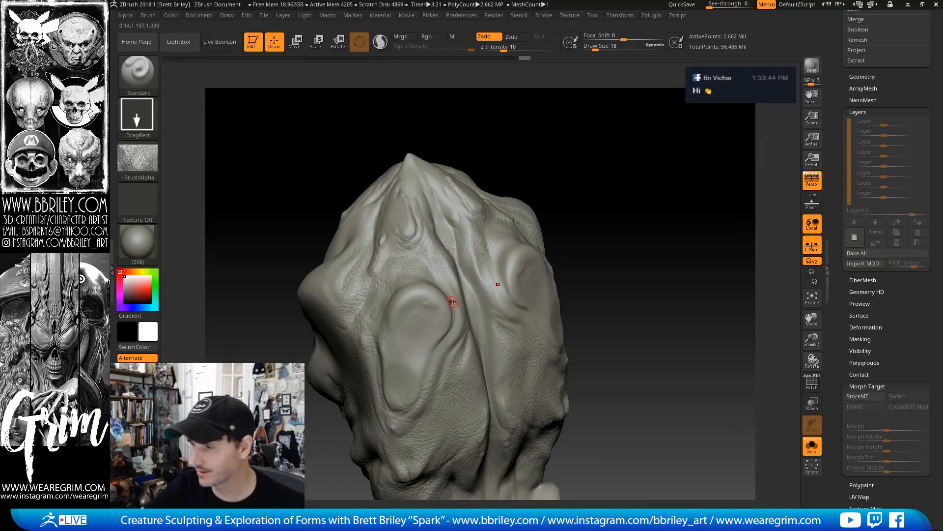
right_click_drag(453, 301, 514, 193)
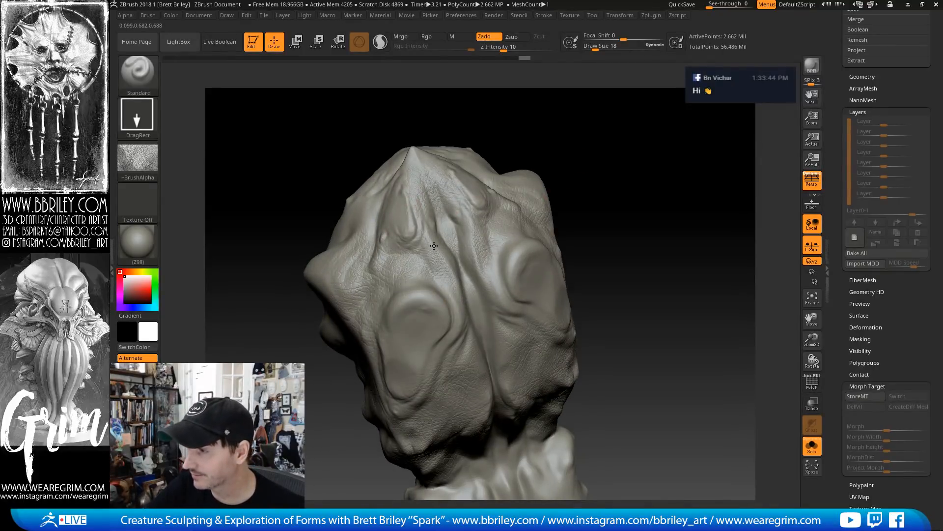
left_click_drag(437, 239, 442, 242)
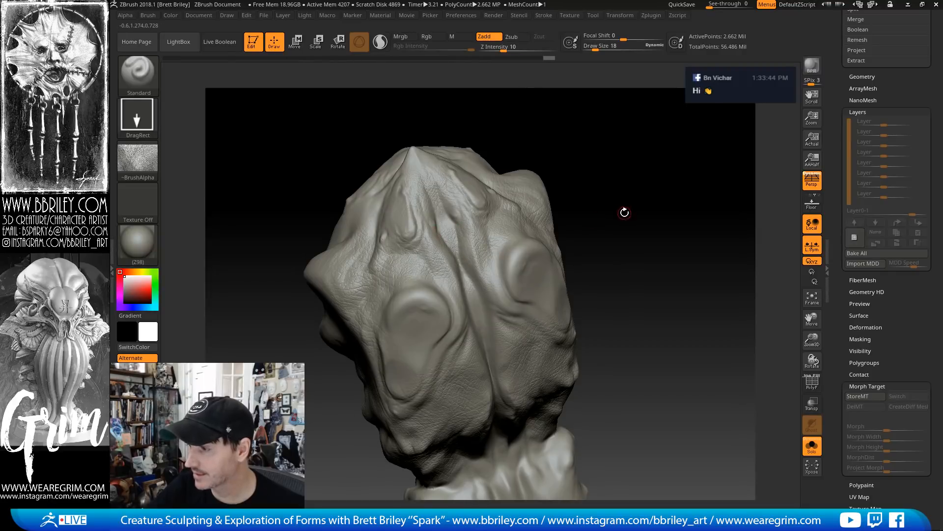
mouse_move(625, 212)
right_mouse_down()
mouse_move(499, 296)
mouse_move(541, 263)
mouse_move(563, 201)
right_mouse_up()
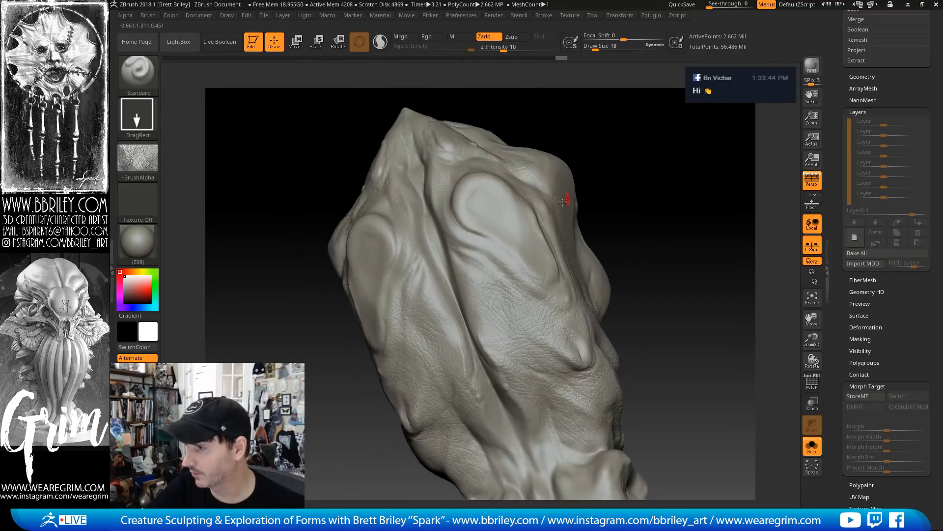
Stamp the skin alpha over the back of the waist and the ridged back of the pelvis, around its small oval bumps
mouse_move(531, 273)
right_mouse_down()
mouse_move(638, 190)
mouse_move(653, 205)
mouse_move(628, 173)
mouse_move(642, 179)
mouse_move(619, 232)
mouse_move(583, 181)
mouse_move(407, 273)
right_mouse_up()
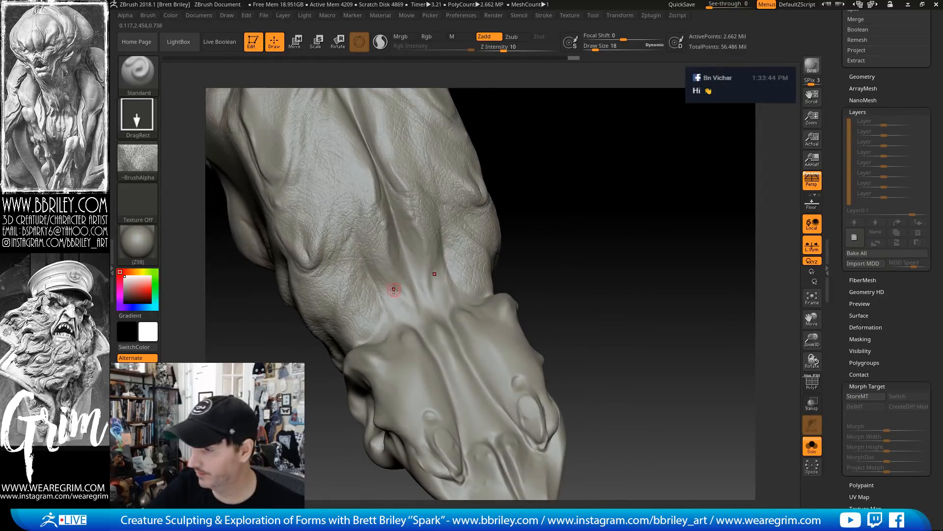
left_click(448, 340)
mouse_move(511, 268)
right_mouse_down()
mouse_move(565, 139)
mouse_move(555, 111)
right_mouse_up()
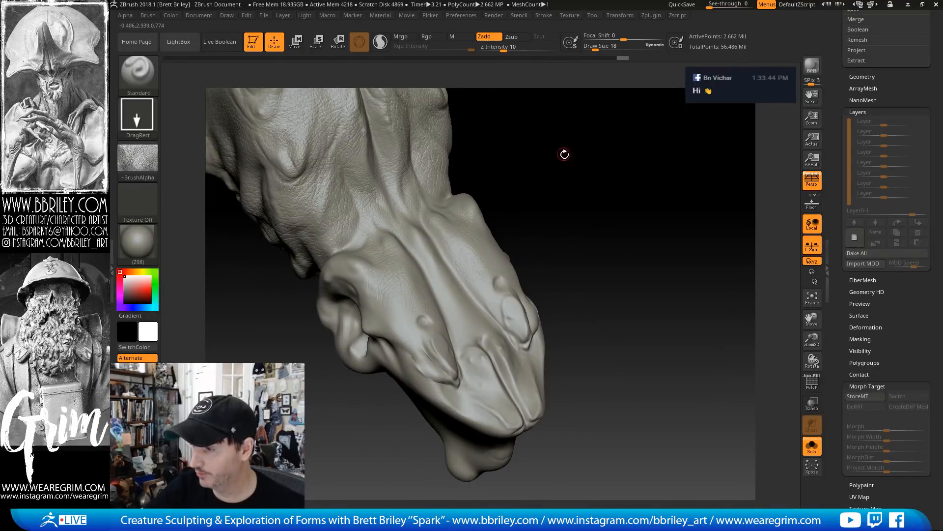
right_click_drag(565, 154, 444, 239)
left_click(473, 268)
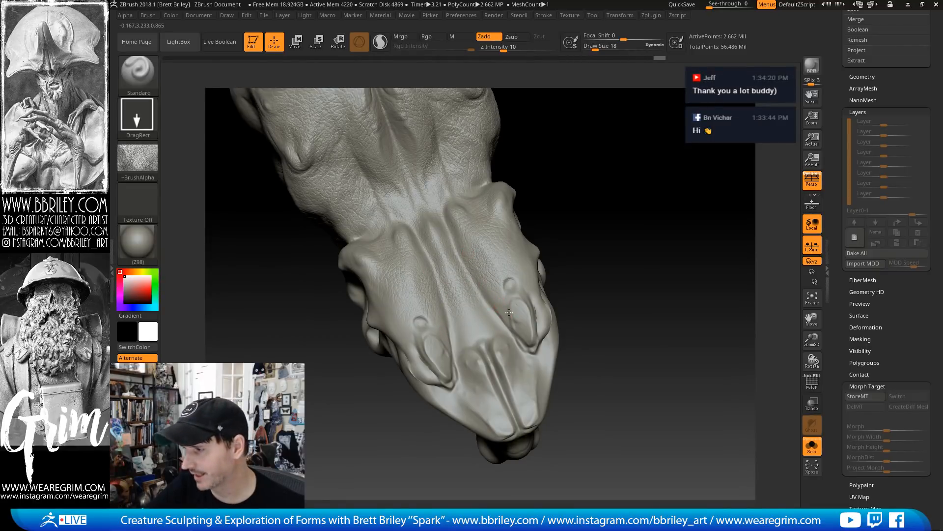
right_click_drag(525, 318, 493, 246)
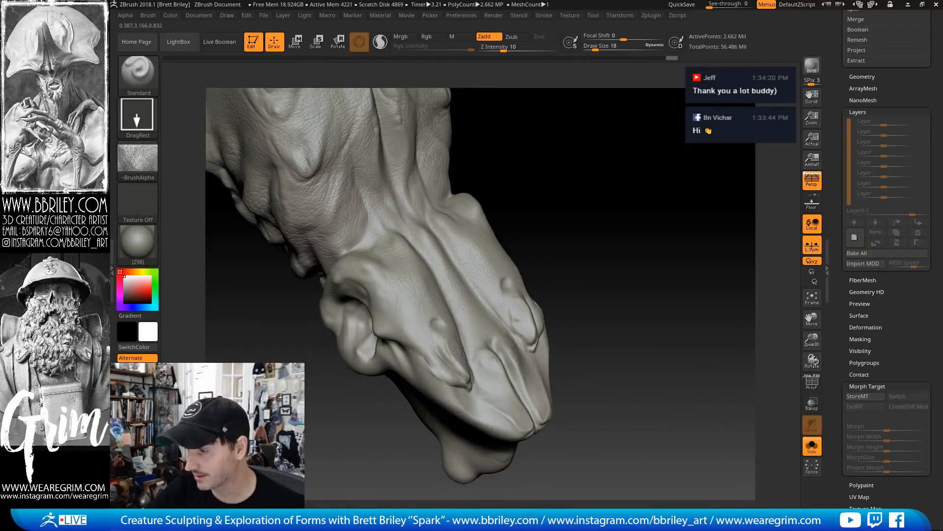
right_click_drag(579, 168, 400, 295)
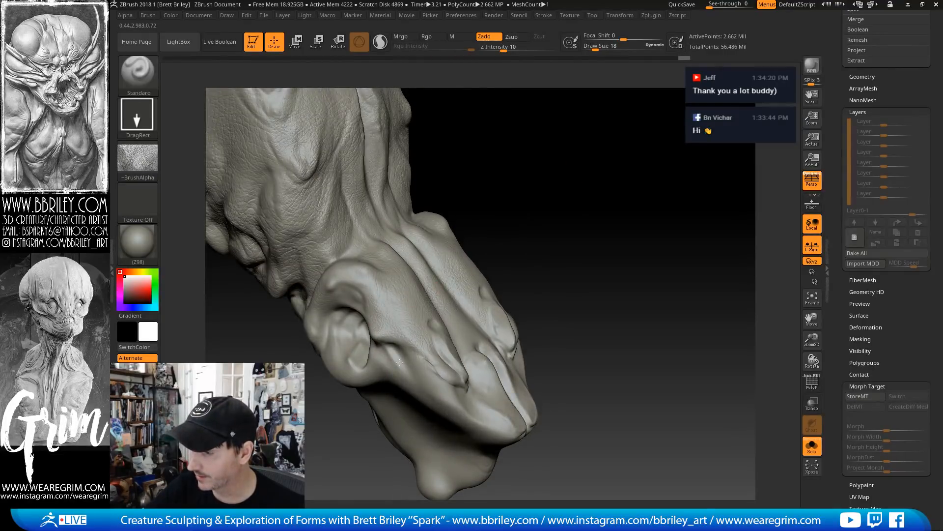
Stamp the skin alpha over the hollow and folds on the side of the hip, working around towards the front of the pelvis
right_click_drag(466, 173, 388, 261)
left_click_drag(360, 323, 362, 321)
mouse_move(464, 231)
right_mouse_down()
mouse_move(509, 194)
mouse_move(546, 124)
right_mouse_up()
left_click_drag(361, 308, 374, 306)
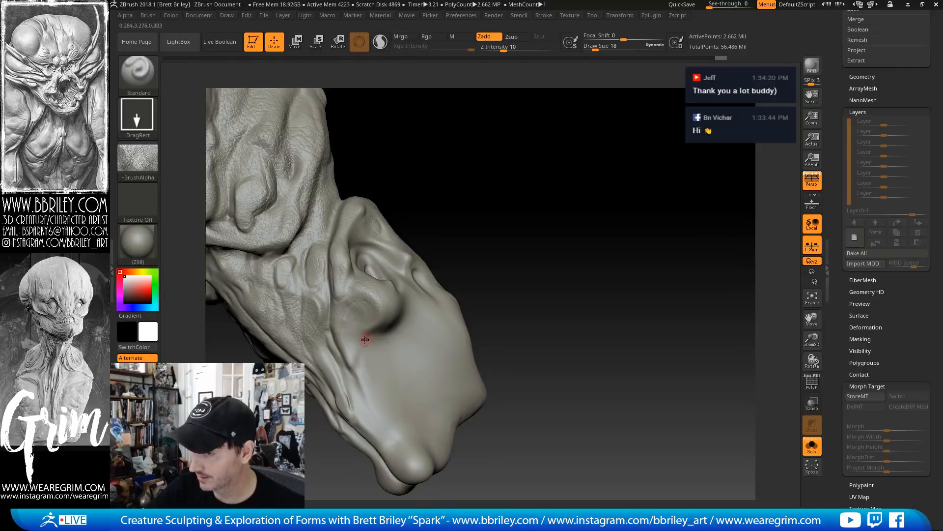
mouse_move(412, 383)
right_mouse_down()
mouse_move(526, 147)
mouse_move(404, 284)
right_mouse_up()
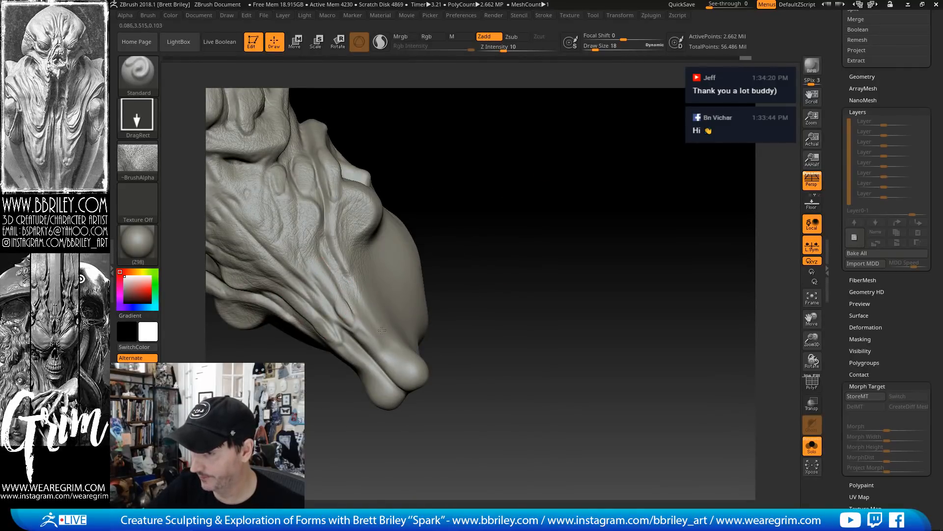
Stamp fine skin texture over the smooth lower end and the back of the isolated torso
right_click_drag(382, 330, 463, 216)
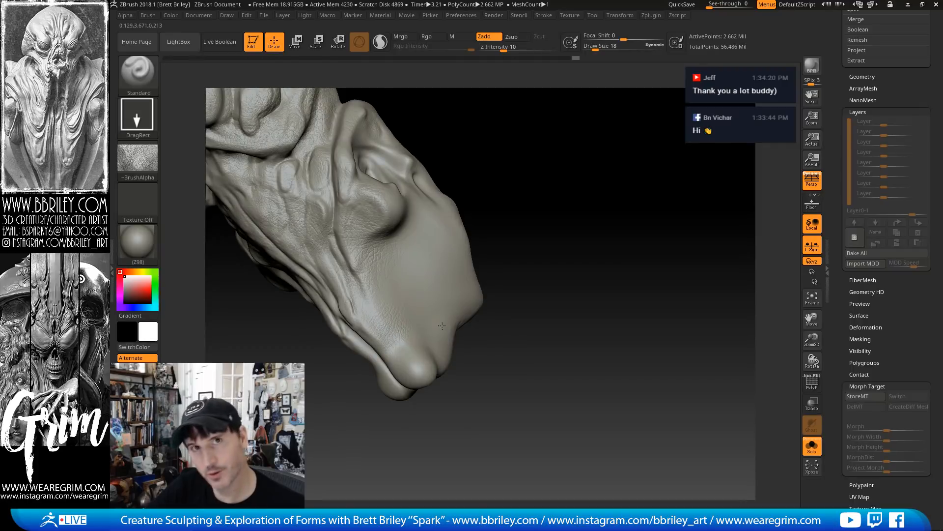
right_click_drag(555, 299, 460, 369)
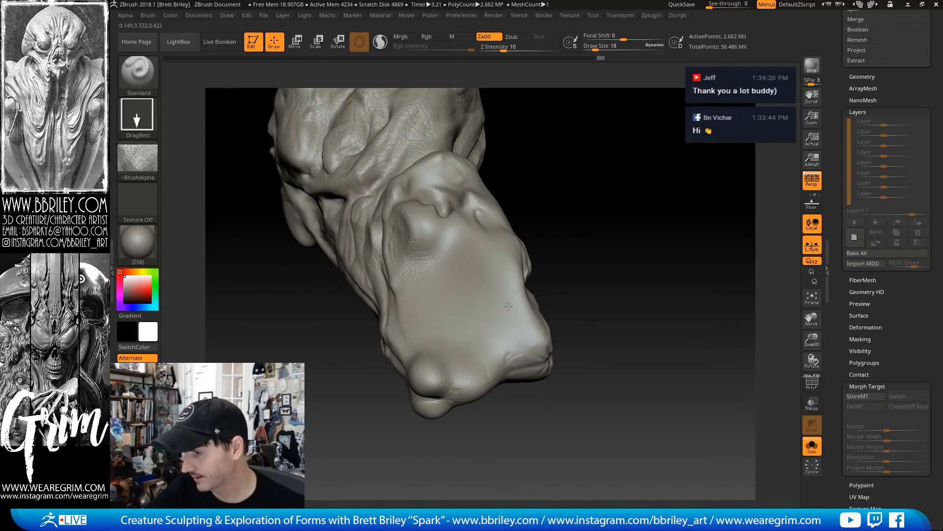
mouse_move(455, 335)
right_mouse_down()
mouse_move(570, 231)
mouse_move(506, 269)
mouse_move(557, 220)
mouse_move(459, 275)
right_mouse_up()
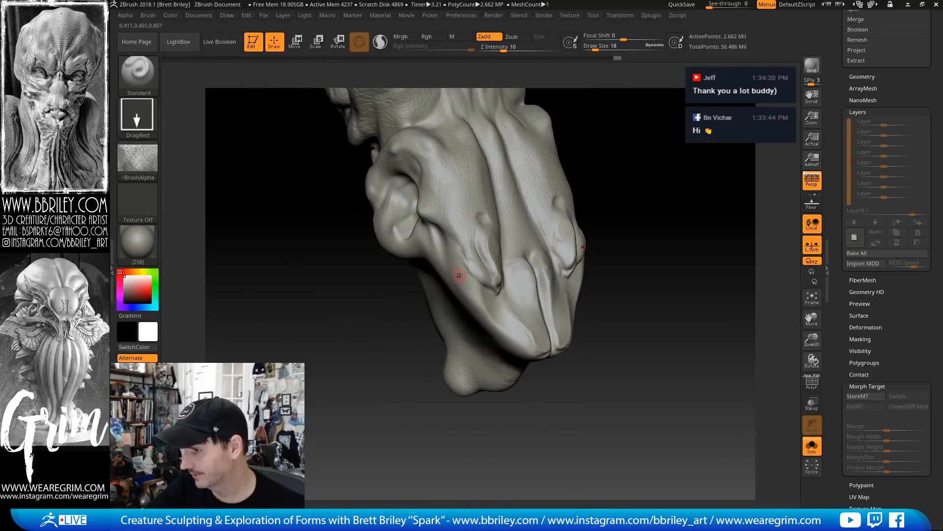
mouse_move(500, 316)
right_mouse_down()
mouse_move(565, 215)
mouse_move(438, 261)
right_mouse_up()
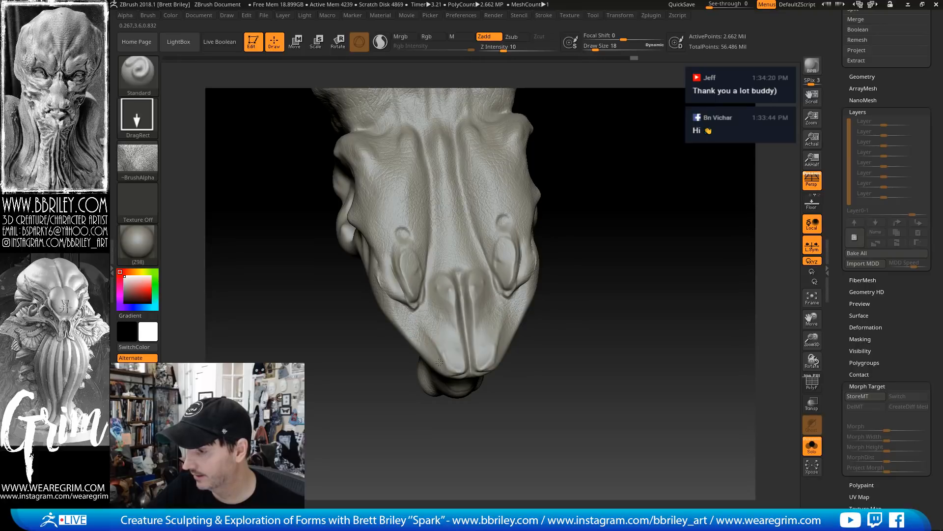
mouse_move(541, 157)
right_mouse_down()
mouse_move(474, 208)
mouse_move(395, 196)
right_mouse_up()
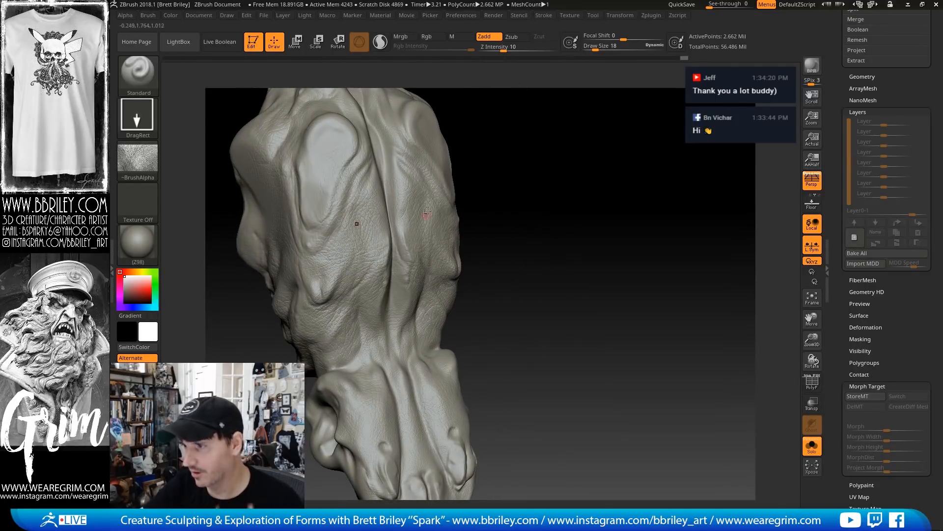
left_click_drag(522, 173, 565, 213)
mouse_move(558, 178)
left_mouse_down()
mouse_move(484, 195)
mouse_move(514, 162)
left_mouse_up()
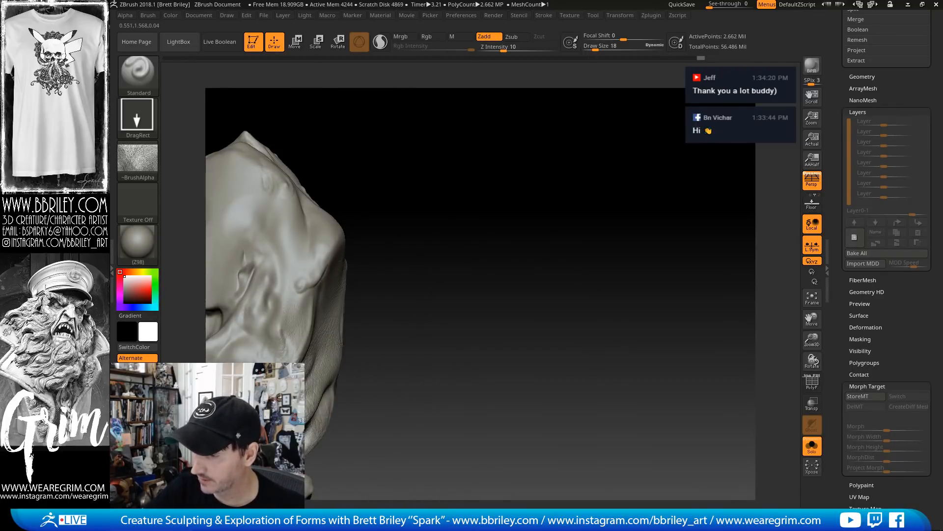
Stamp skin texture symmetrically over the torso's chest, replacing one unwanted stamp
mouse_move(364, 342)
left_mouse_down()
mouse_move(432, 324)
mouse_move(390, 336)
left_mouse_up()
left_click_drag(442, 329, 398, 344)
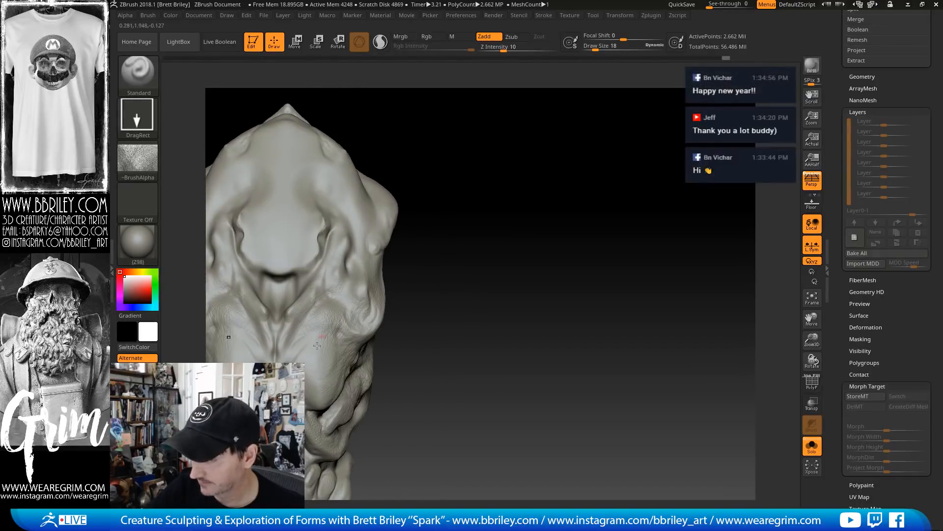
left_click_drag(315, 366, 326, 360)
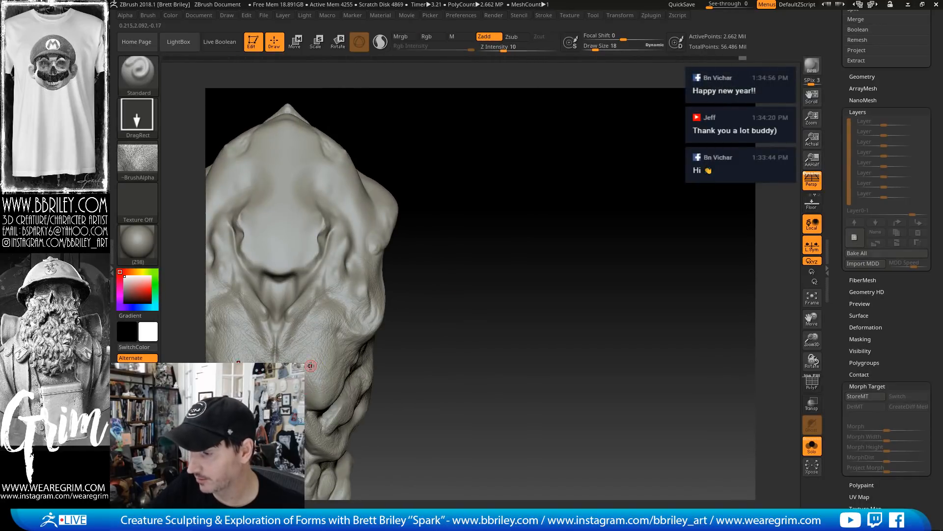
key("ctrl+z")
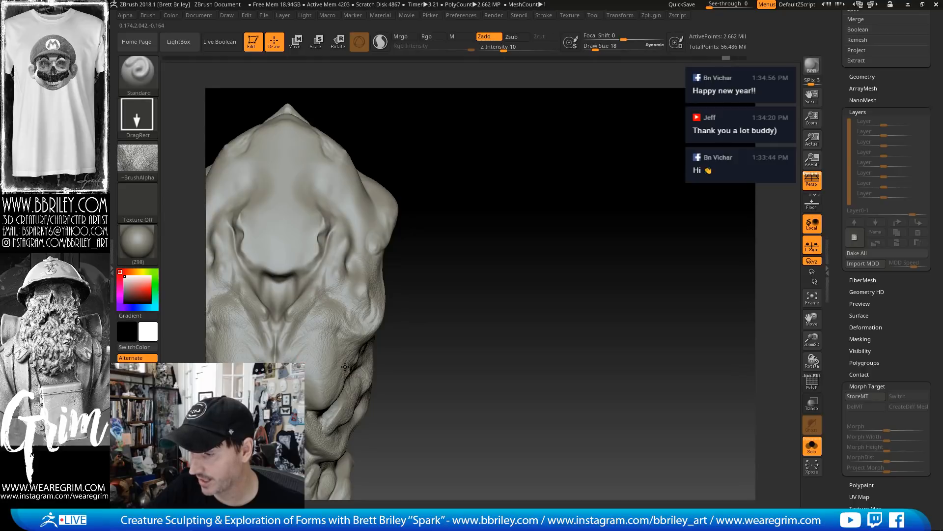
left_click_drag(344, 418, 327, 407)
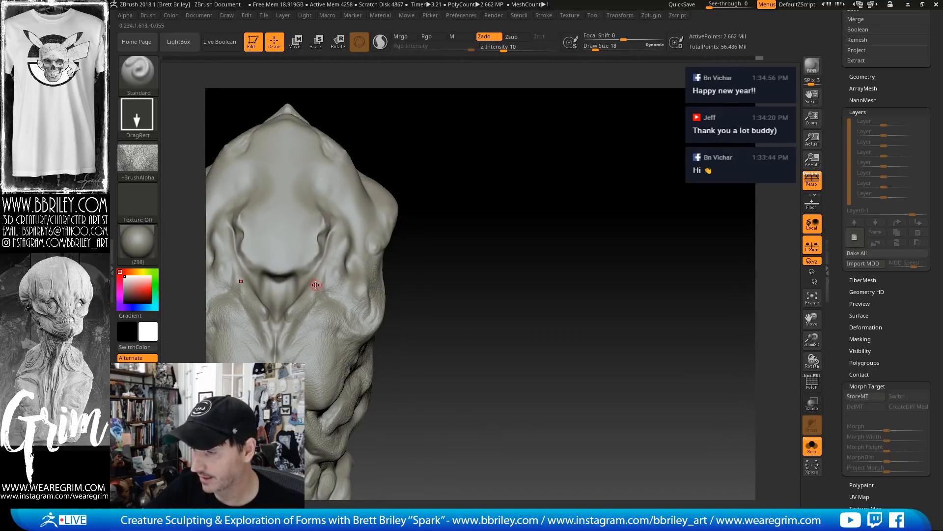
Continue the skin texture around the torso's upper front, shoulder and side using stamped alpha detail
mouse_move(457, 193)
left_mouse_down()
mouse_move(516, 217)
mouse_move(442, 271)
left_mouse_up()
left_click_drag(396, 204, 428, 216)
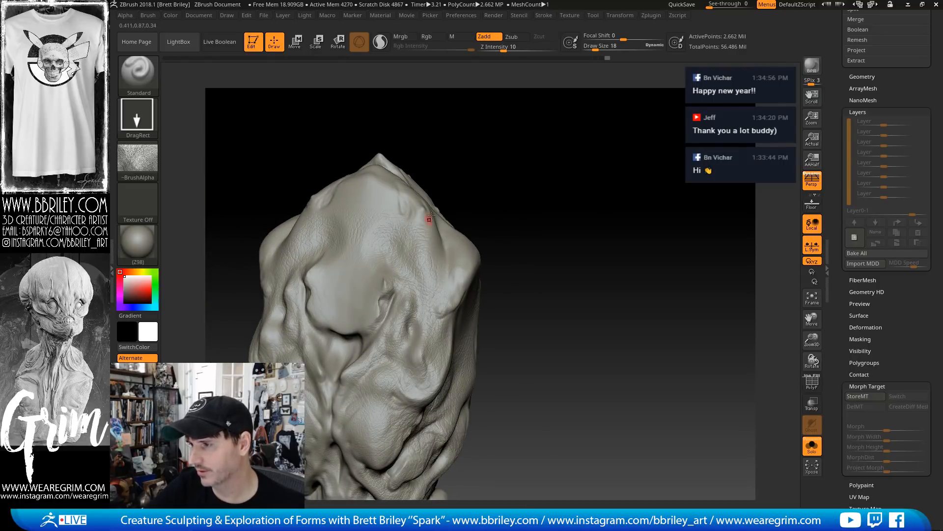
left_click_drag(511, 219, 427, 189)
mouse_move(536, 138)
left_mouse_down()
mouse_move(555, 141)
mouse_move(432, 231)
left_mouse_up()
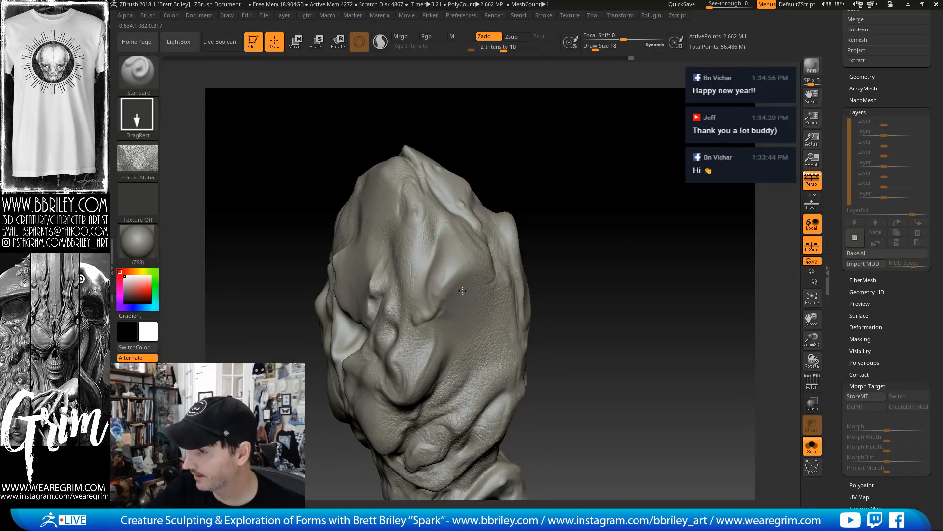
right_click_drag(511, 278, 482, 293)
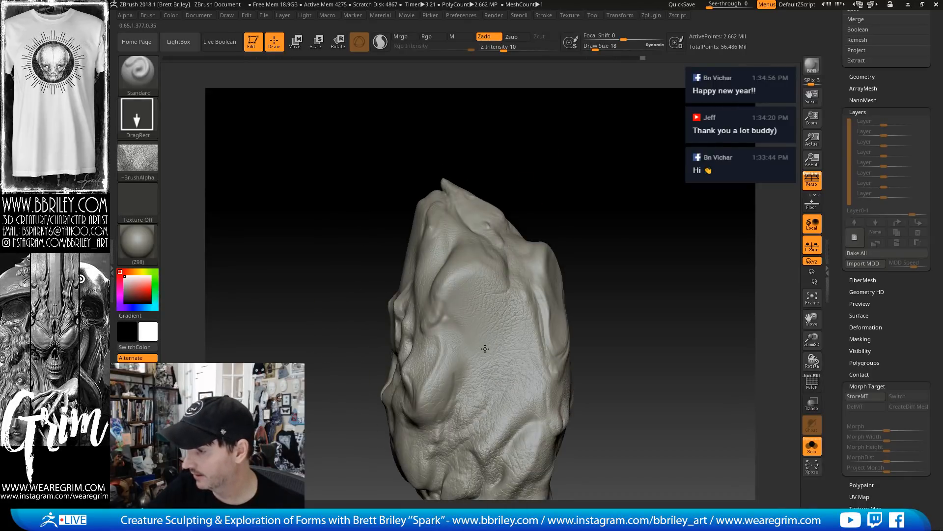
right_click_drag(485, 348, 477, 204)
right_click_drag(494, 239, 592, 211)
mouse_move(438, 255)
right_mouse_down()
mouse_move(558, 137)
mouse_move(606, 236)
mouse_move(618, 189)
mouse_move(657, 225)
mouse_move(699, 360)
right_mouse_up()
Show the rest of the creature again and make the upper legs the active subtool
left_click(807, 453)
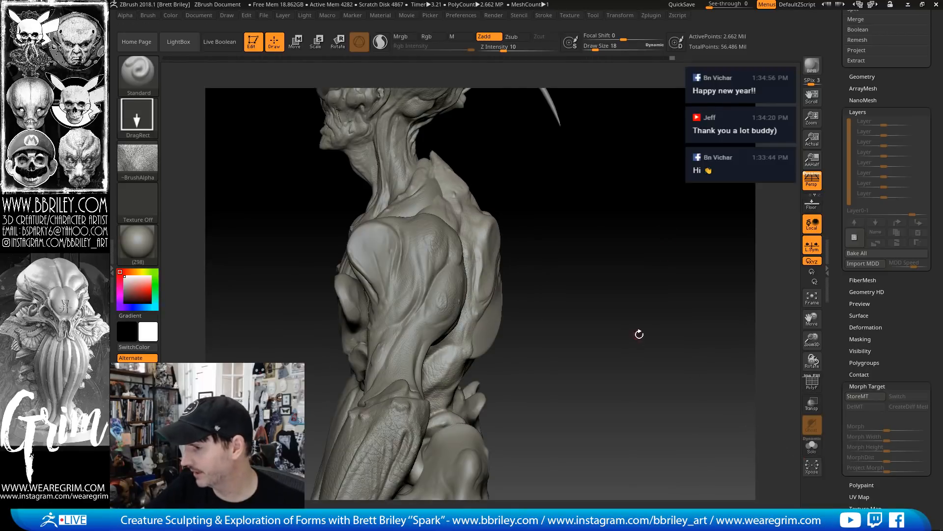
mouse_move(638, 332)
right_mouse_down()
mouse_move(678, 322)
mouse_move(642, 214)
mouse_move(550, 220)
right_mouse_up()
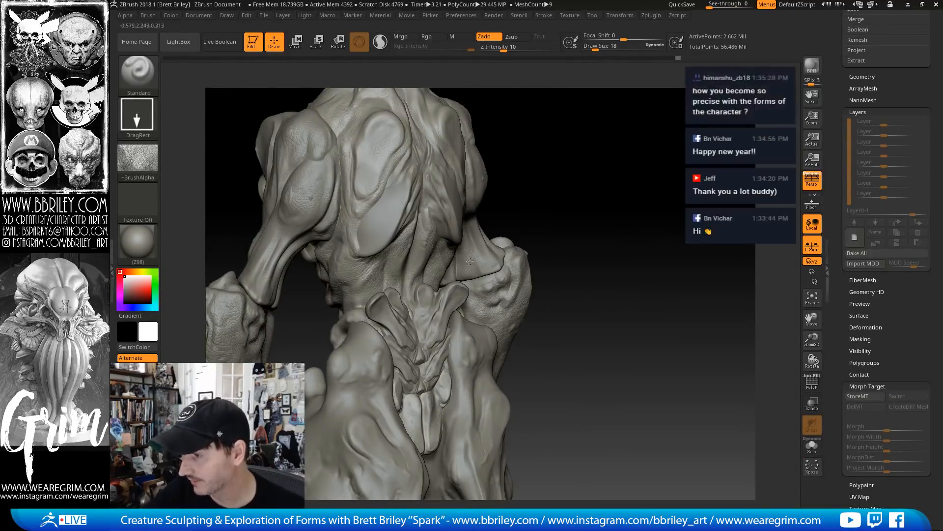
right_click_drag(617, 281, 589, 216, "ctrl")
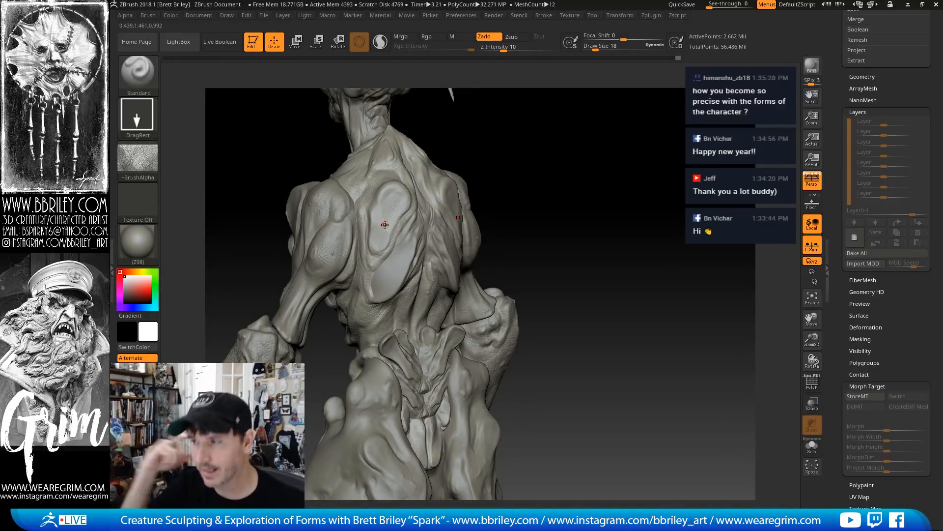
left_click_drag(545, 235, 547, 203)
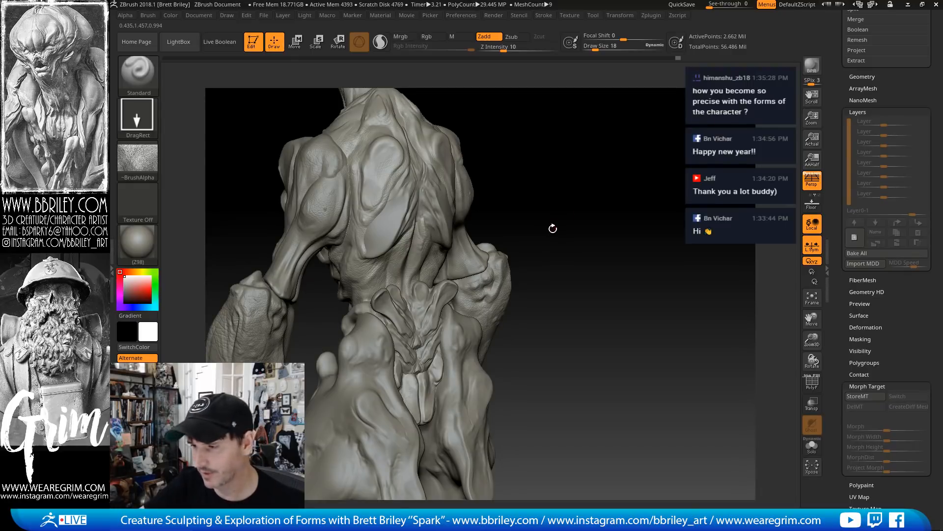
mouse_move(564, 218)
left_mouse_down("alt")
mouse_move(571, 198)
mouse_move(583, 202)
left_mouse_up("alt")
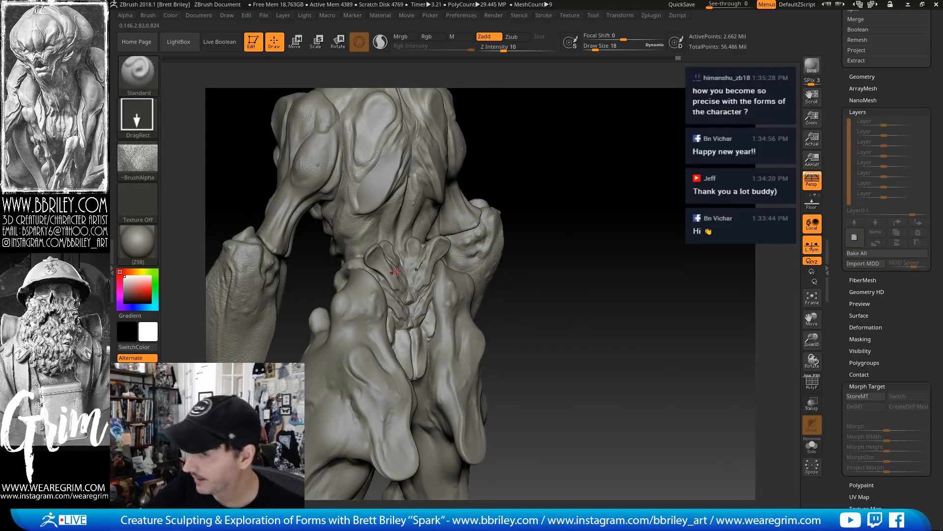
left_click(376, 291, "alt")
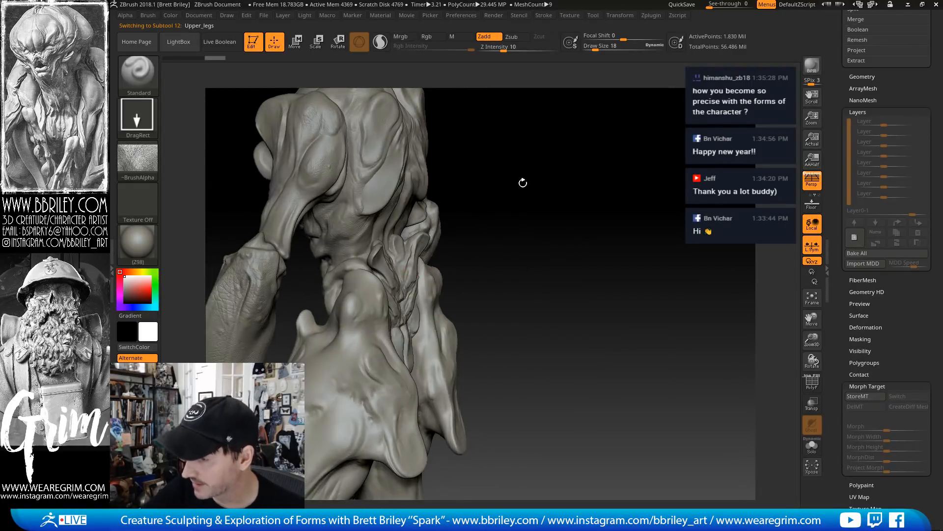
Stamp wrinkled skin texture over the hips and outer thighs of the upper legs
mouse_move(522, 183)
left_mouse_down()
mouse_move(602, 171)
mouse_move(522, 188)
left_mouse_up()
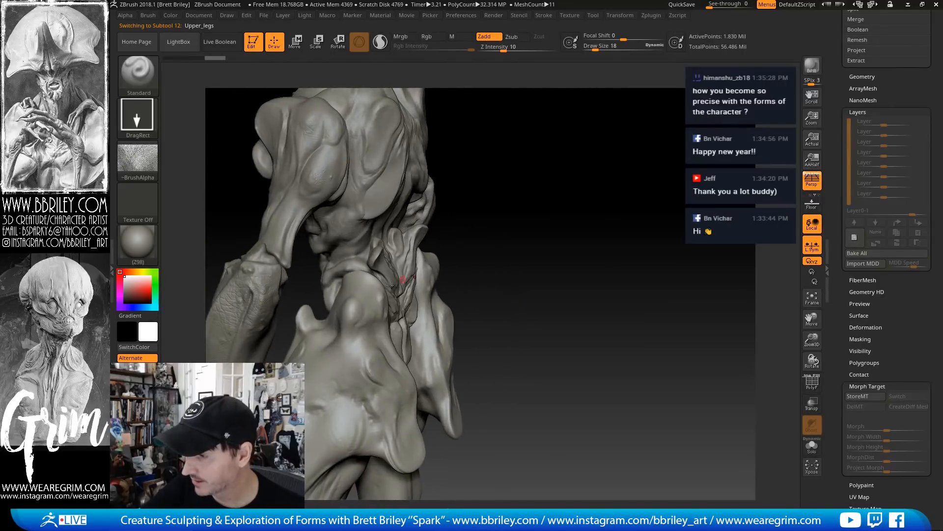
left_click_drag(530, 231, 369, 340)
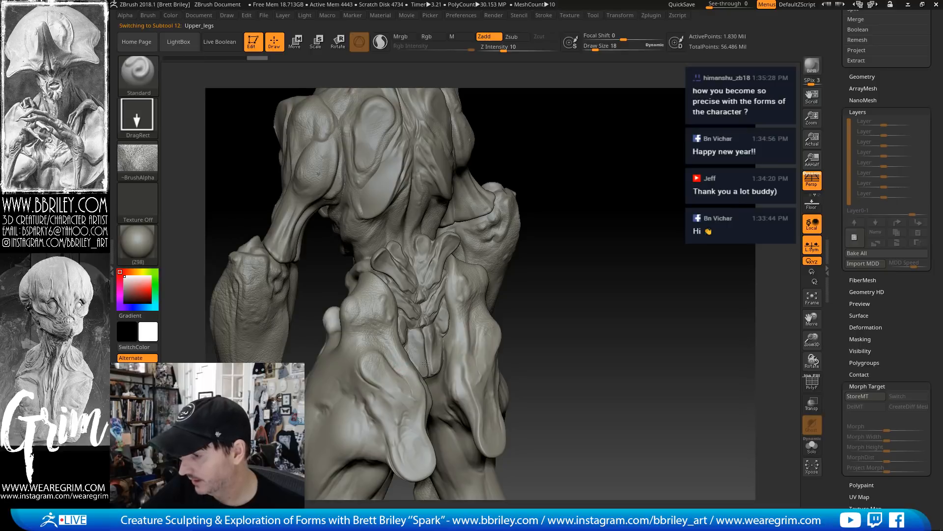
mouse_move(550, 290)
left_mouse_down()
mouse_move(607, 280)
mouse_move(617, 240)
left_mouse_up()
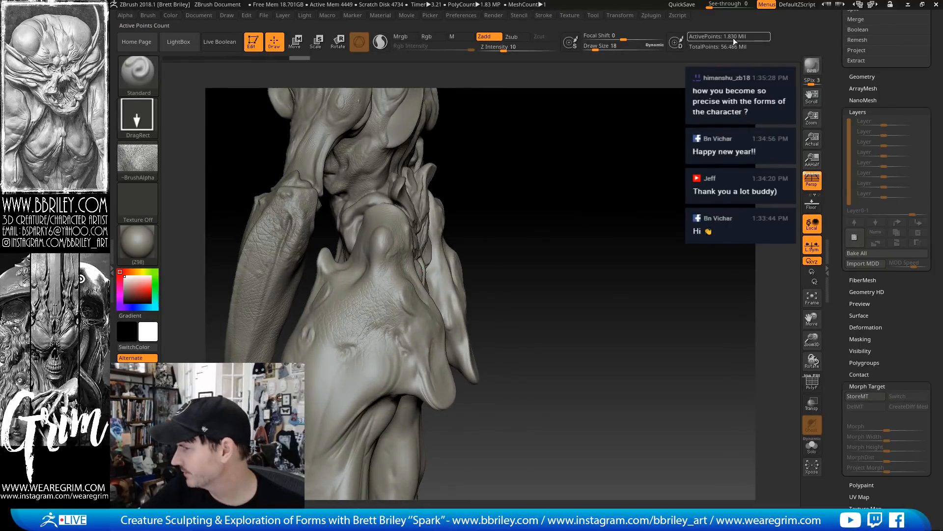
mouse_move(631, 209)
left_mouse_down()
mouse_move(667, 221)
mouse_move(644, 227)
mouse_move(620, 204)
mouse_move(278, 177)
left_mouse_up()
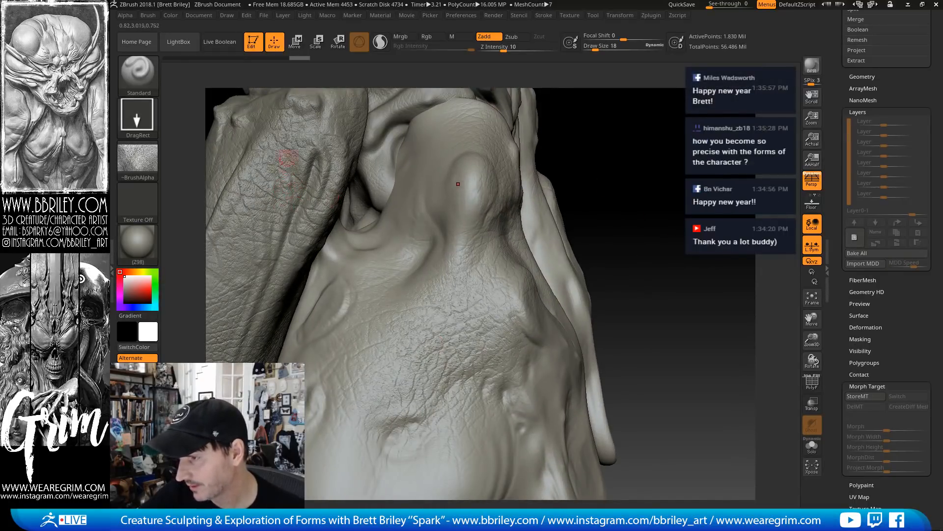
Make the forearm the active subtool and subdivide its geometry once
left_click_drag(604, 196, 636, 335, "alt")
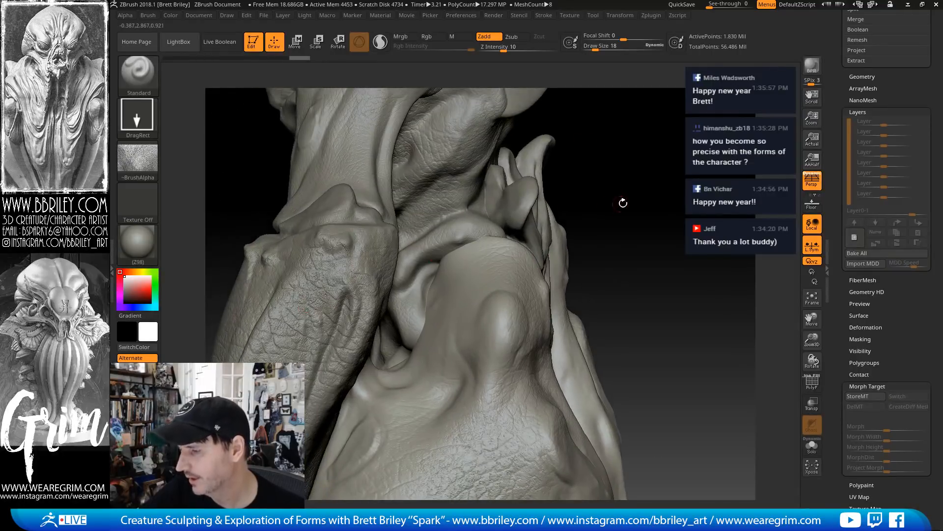
left_click(382, 270, "alt")
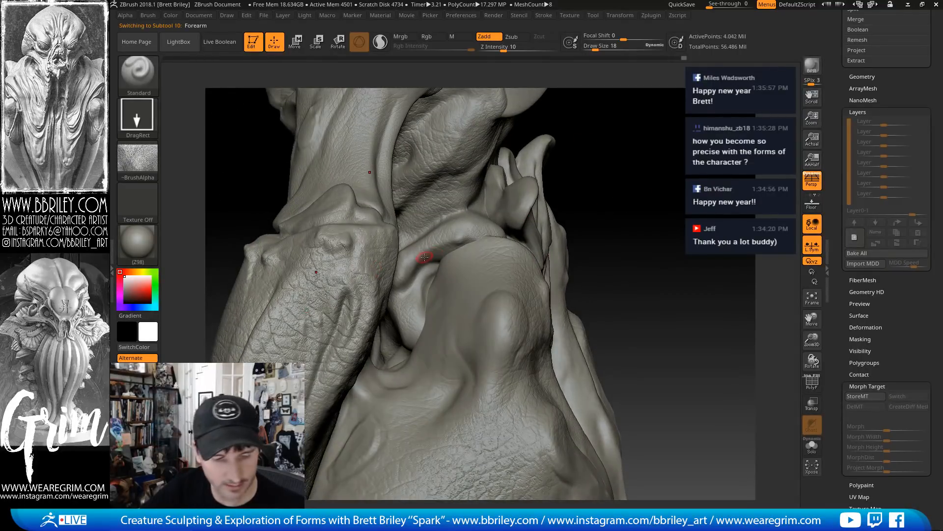
key("ctrl+d")
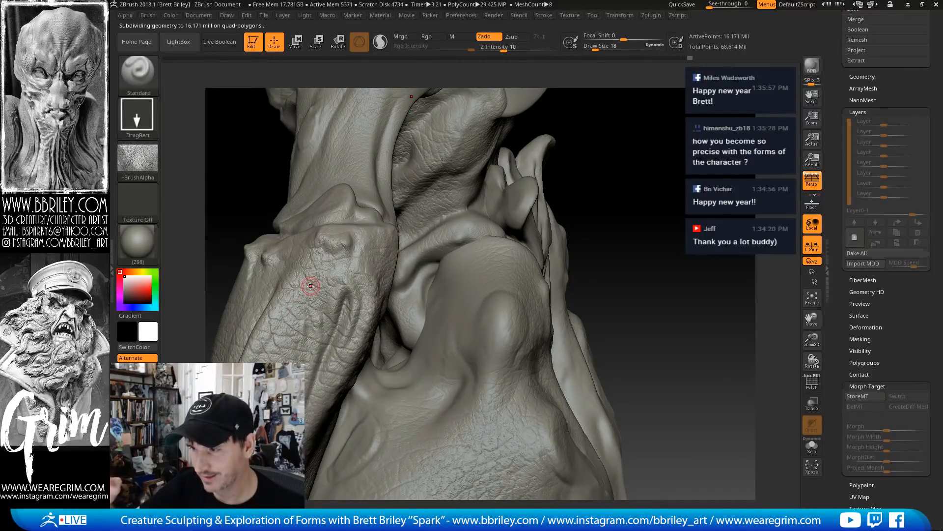
Smooth the upper forearm, including at three subdivision levels lower, and return to the highest level
key("shift")
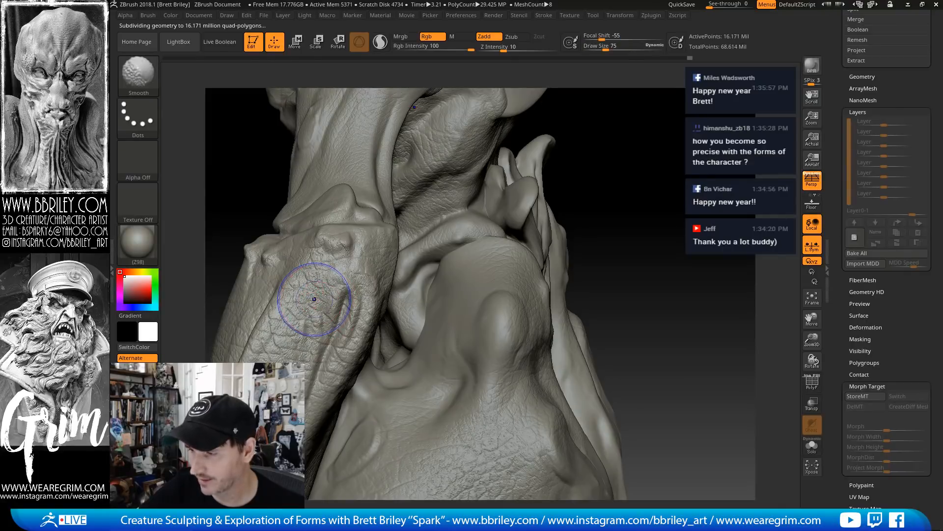
left_click_drag(321, 291, 325, 290, "shift")
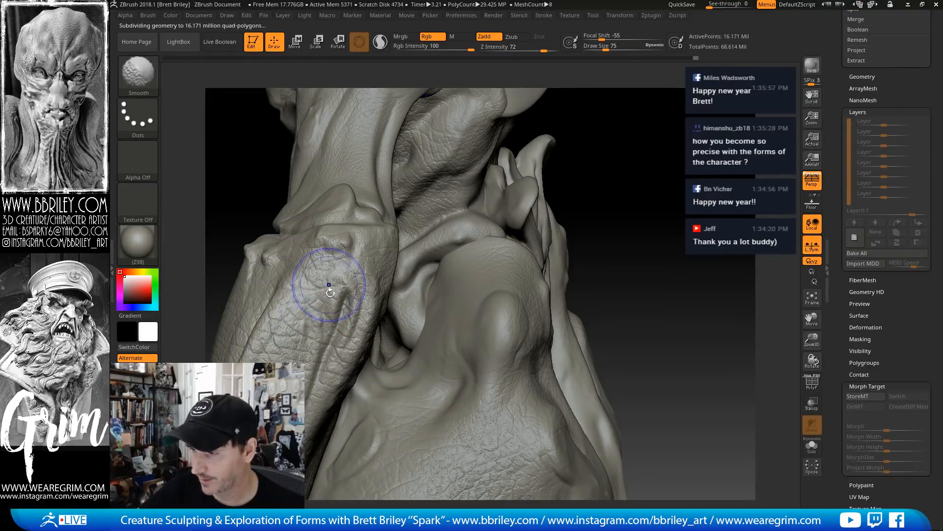
key("shift+d")
key("shift+d")
key("shift+d")
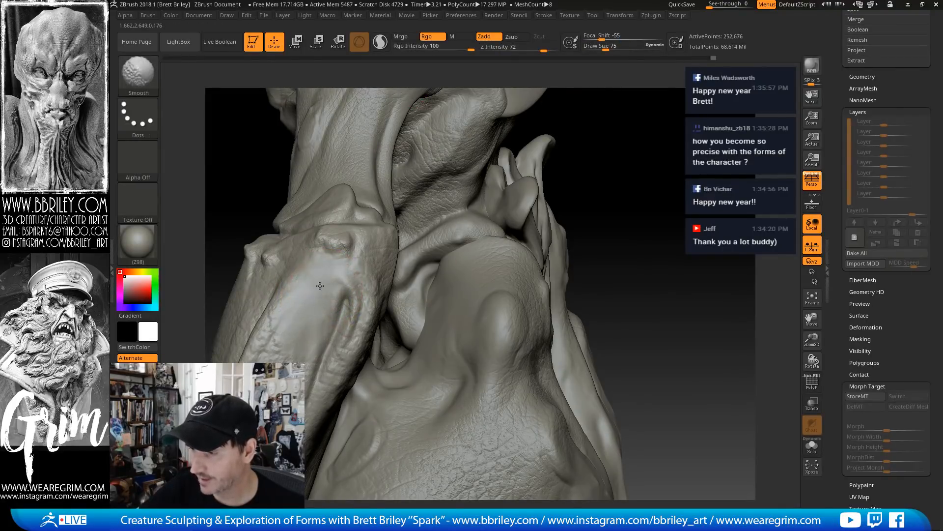
left_click_drag(320, 285, 339, 281, "shift")
key("d")
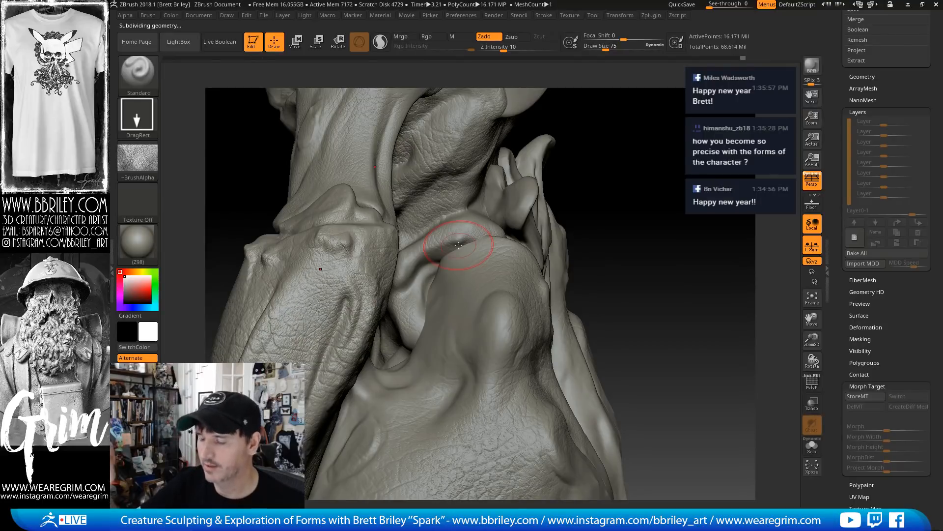
Undo the forearm's smoothing, subdivision level changes and added subdivision
left_click_drag(641, 211, 640, 175, "alt")
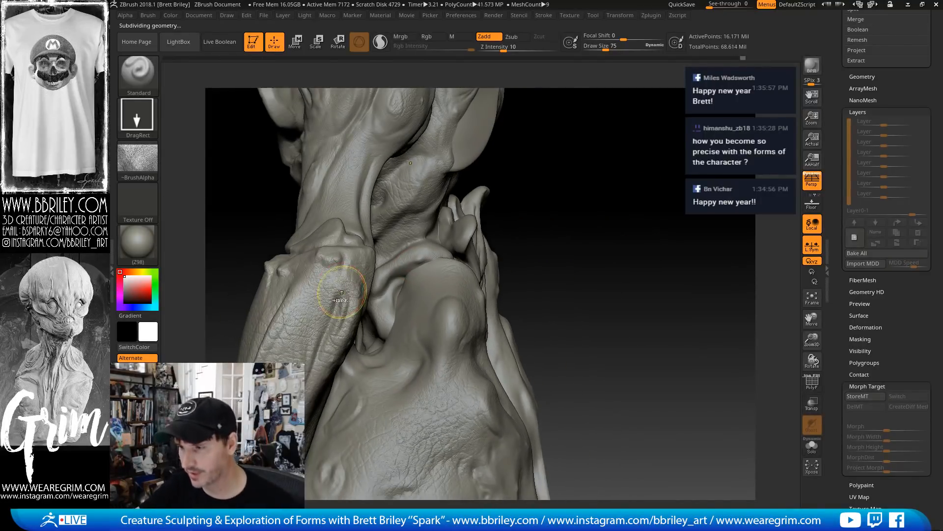
key("ctrl")
key("ctrl+z")
key("ctrl+z")
key("ctrl+z")
key("ctrl+z")
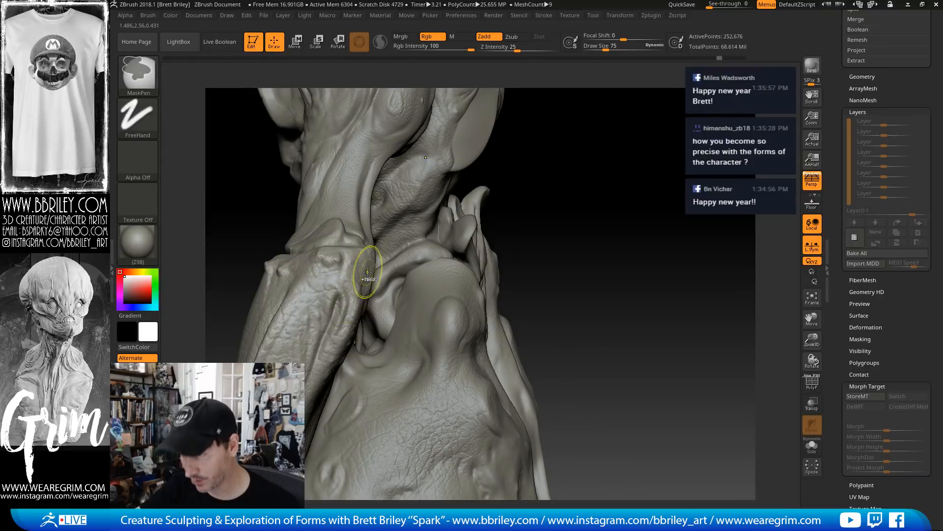
key("ctrl+z")
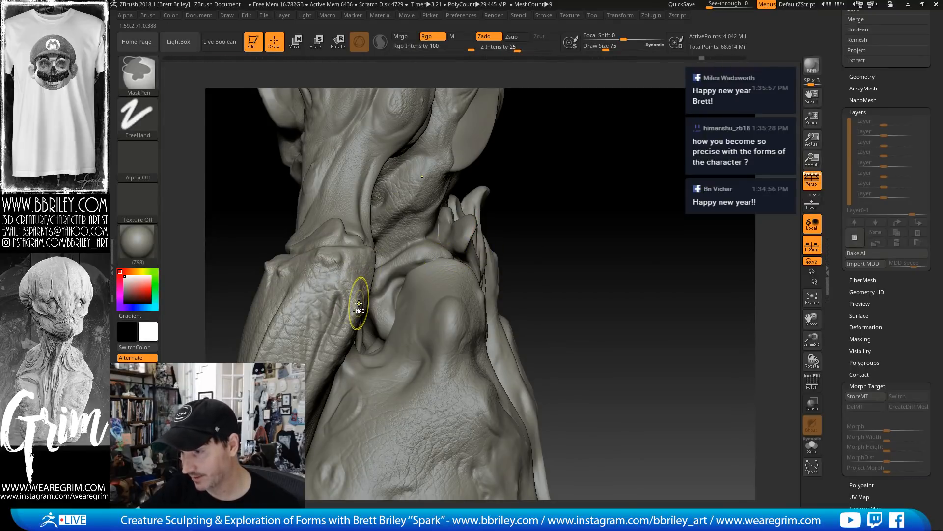
key("ctrl+z")
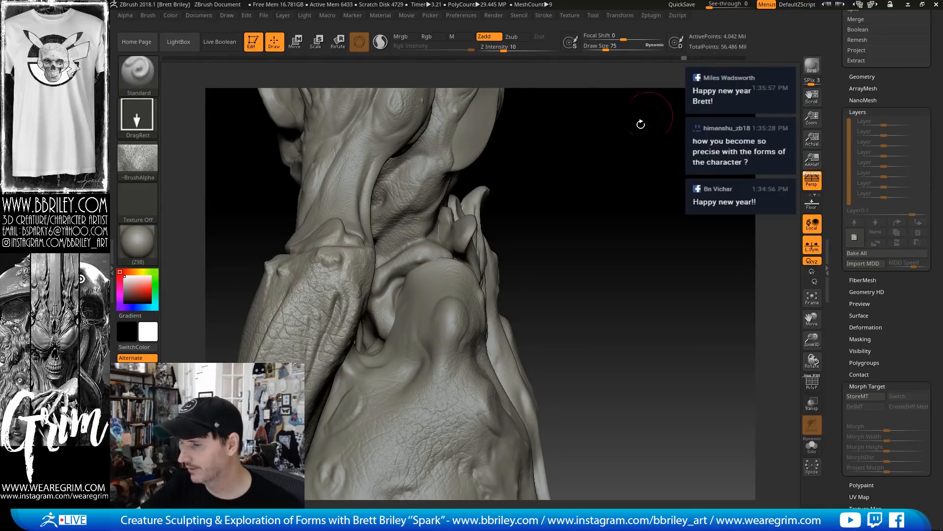
left_click_drag(617, 185, 602, 81)
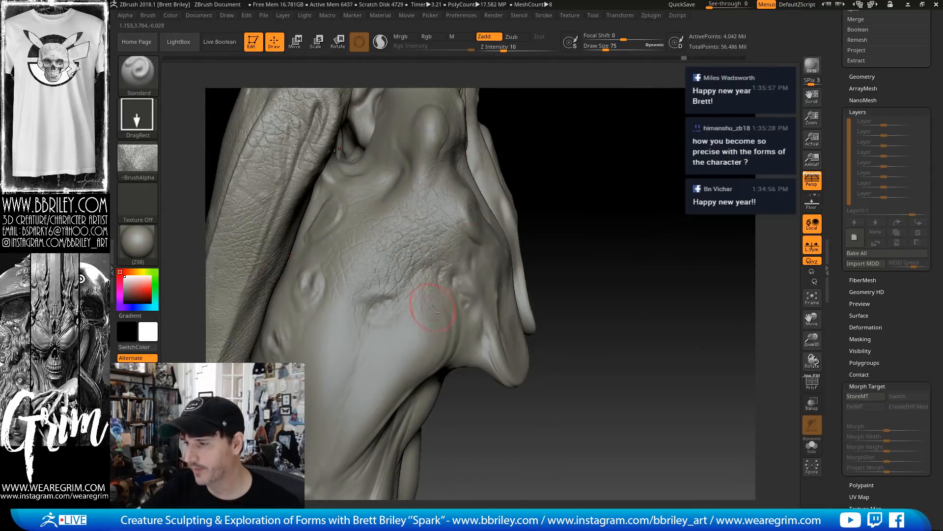
Make the upper legs the active subtool, undo their previously stamped skin texture, and subdivide the geometry once
left_click(443, 301, "alt")
left_click_drag(573, 189, 680, 226)
key("ctrl+z")
key("ctrl+z")
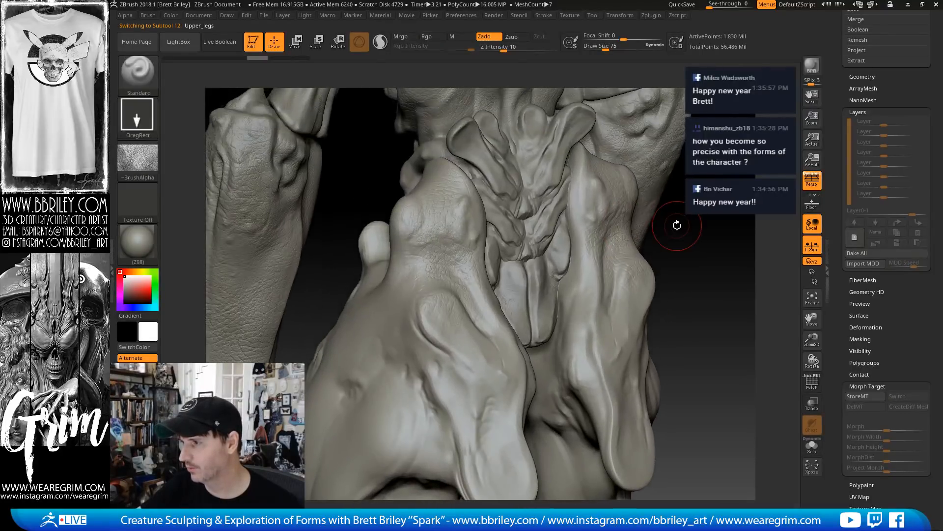
key("ctrl+z")
key("ctrl+z")
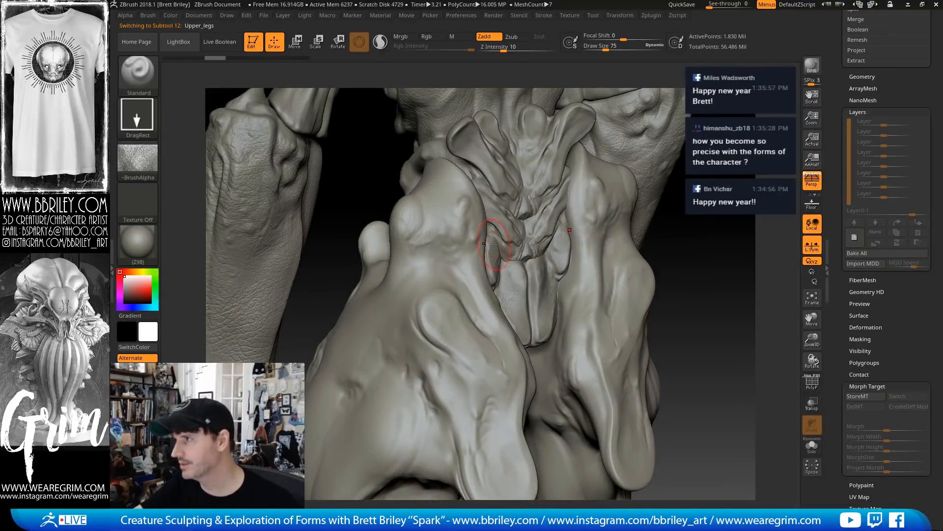
key("ctrl+d")
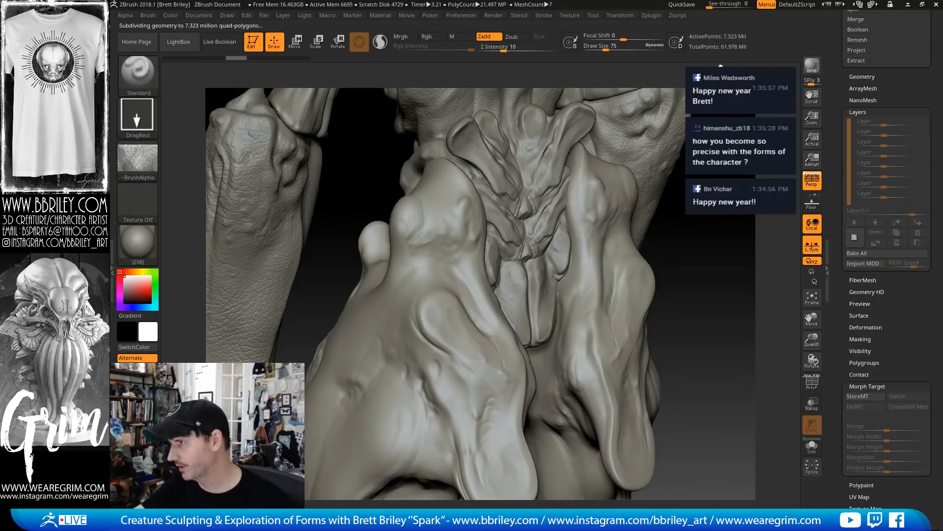
Stamp wrinkled skin texture over the hips and outer thighs of the subdivided upper legs
mouse_move(706, 233)
left_mouse_down()
mouse_move(648, 196)
mouse_move(643, 206)
left_mouse_up()
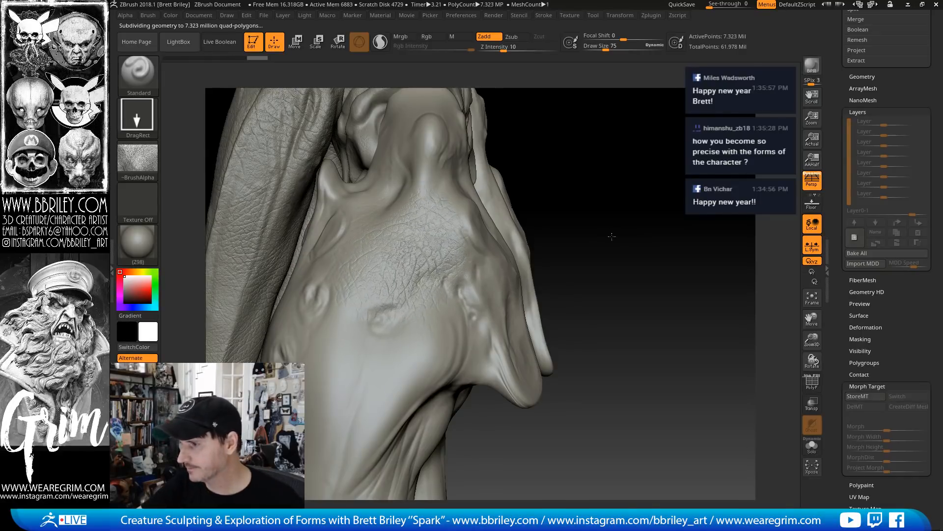
left_click_drag(612, 236, 559, 185)
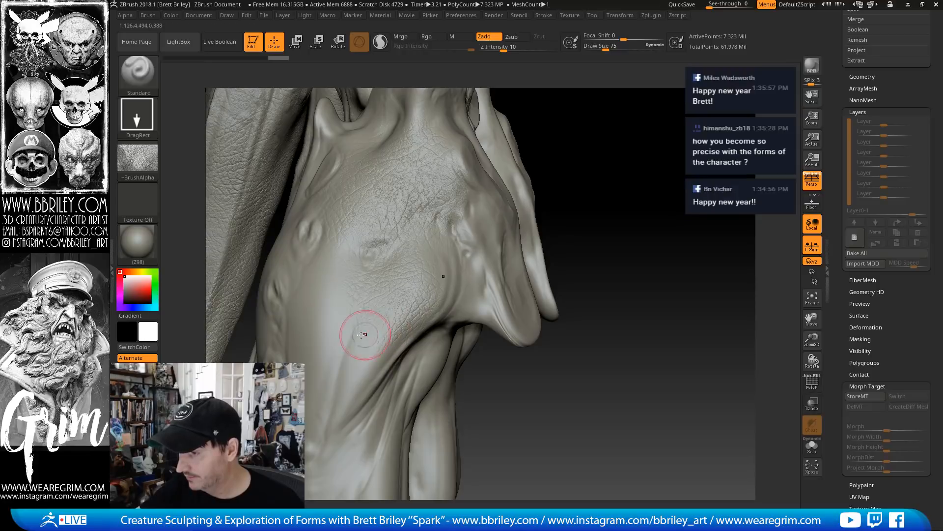
left_click_drag(328, 345, 427, 421)
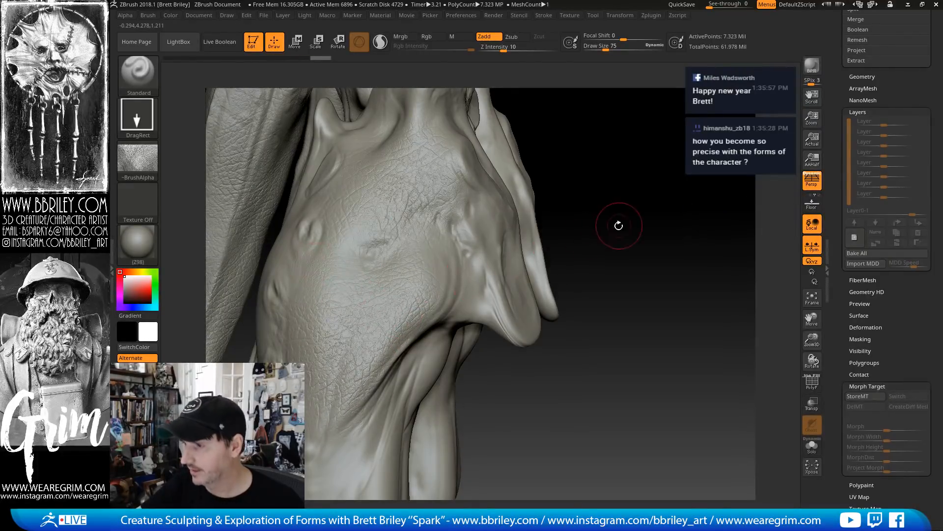
left_click_drag(619, 225, 429, 303)
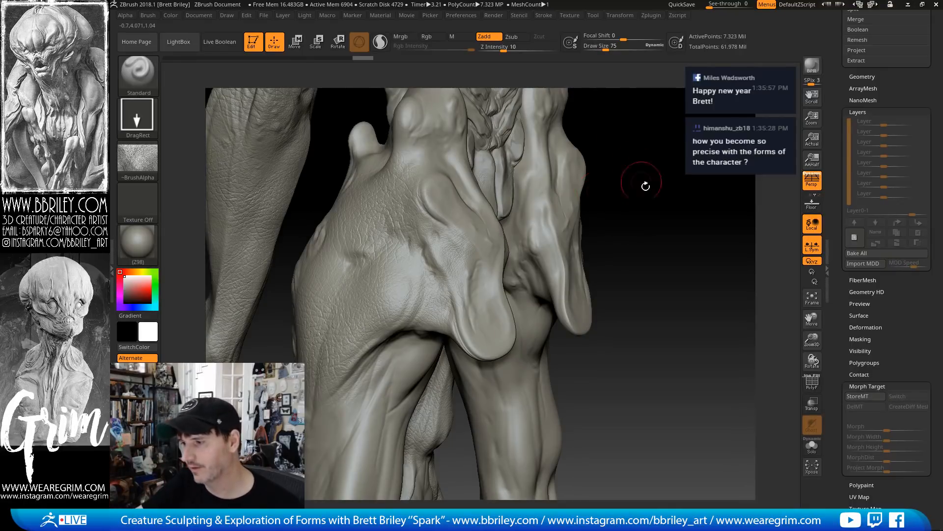
Isolate the upper legs and stamp wrinkled skin texture into the hollows beneath the overhanging flaps and along the outer side
mouse_move(645, 185)
left_mouse_down()
mouse_move(732, 322)
mouse_move(525, 260)
left_mouse_up()
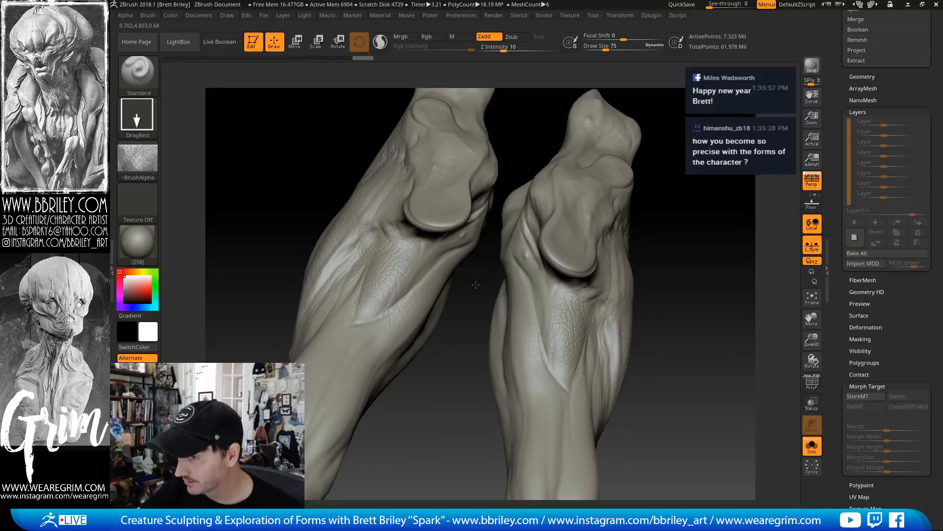
left_click_drag(473, 304, 447, 274)
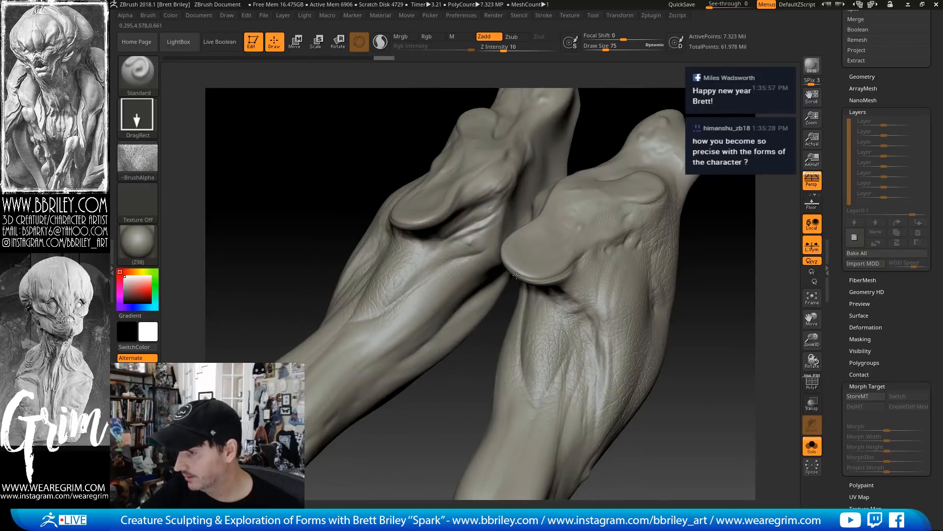
mouse_move(418, 403)
left_mouse_down()
mouse_move(620, 221)
mouse_move(404, 375)
left_mouse_up()
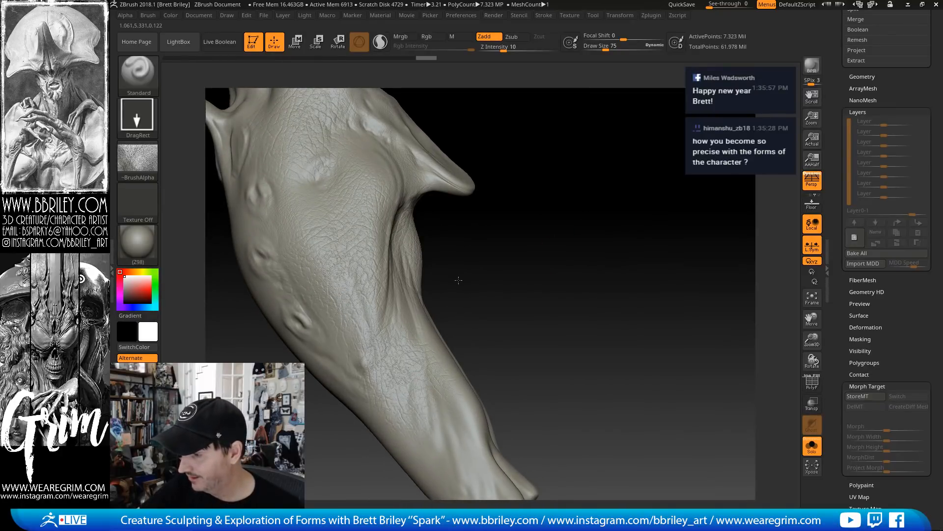
Stamp wrinkled skin texture up the rear and outer side of the upper legs, around the row of bumps
mouse_move(459, 280)
left_mouse_down()
mouse_move(541, 236)
mouse_move(569, 211)
mouse_move(569, 190)
mouse_move(326, 312)
mouse_move(420, 309)
left_mouse_up()
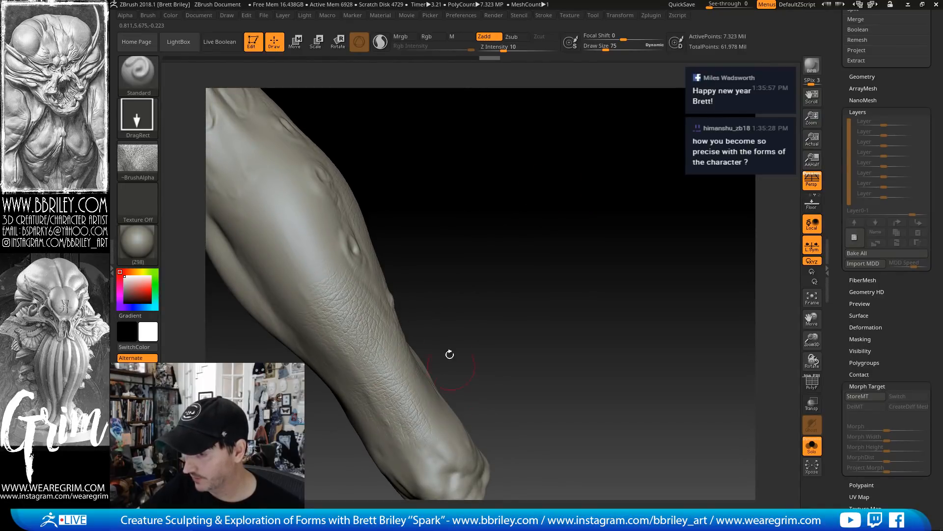
mouse_move(449, 355)
left_mouse_down()
mouse_move(577, 224)
mouse_move(585, 259)
mouse_move(589, 241)
mouse_move(511, 211)
left_mouse_up()
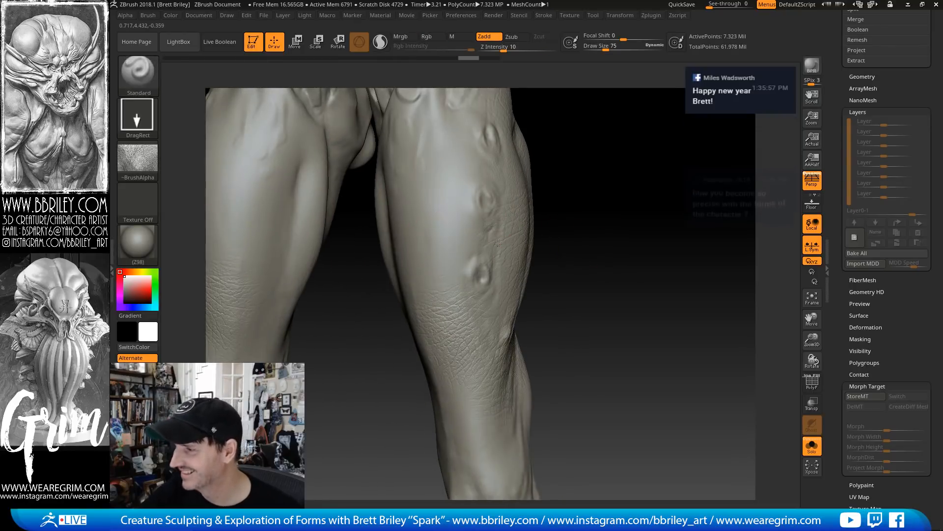
left_click_drag(465, 230, 534, 238)
left_click_drag(593, 211, 596, 330, "alt")
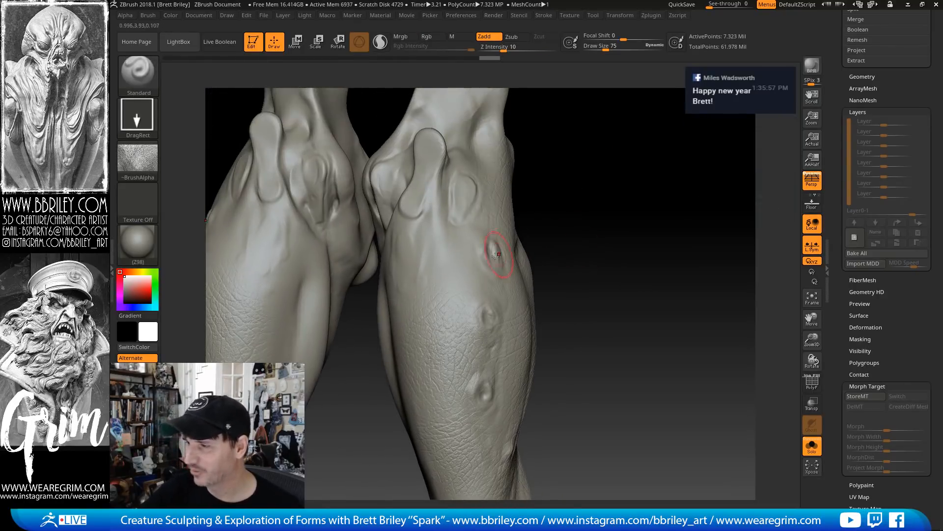
left_click_drag(438, 272, 532, 305)
left_click_drag(597, 263, 526, 268)
left_click_drag(494, 296, 538, 309)
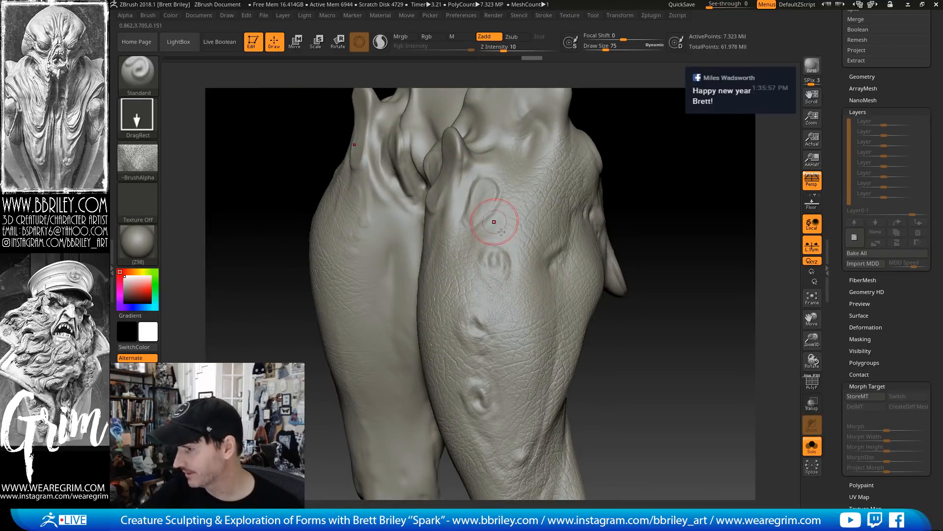
Stamp wrinkled skin texture over the upper back of the legs below the bony protrusions and toward the inner side
mouse_move(664, 157)
left_mouse_down()
mouse_move(604, 162)
mouse_move(463, 244)
left_mouse_up()
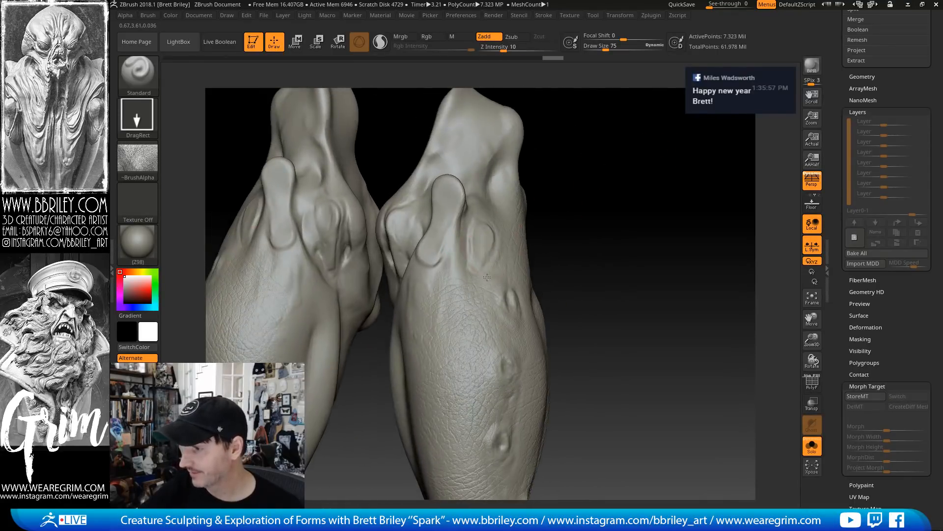
left_click_drag(583, 189, 404, 308)
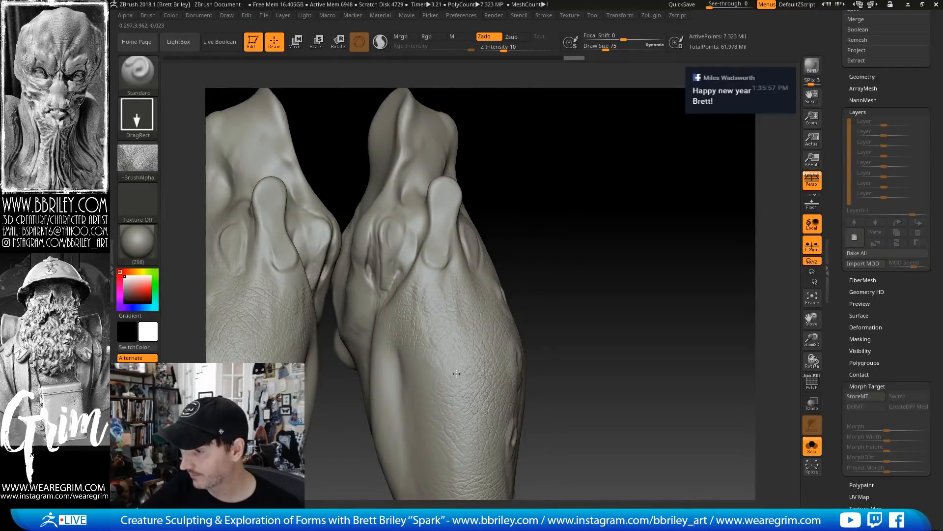
left_click_drag(457, 373, 457, 375)
left_click_drag(589, 262, 556, 153)
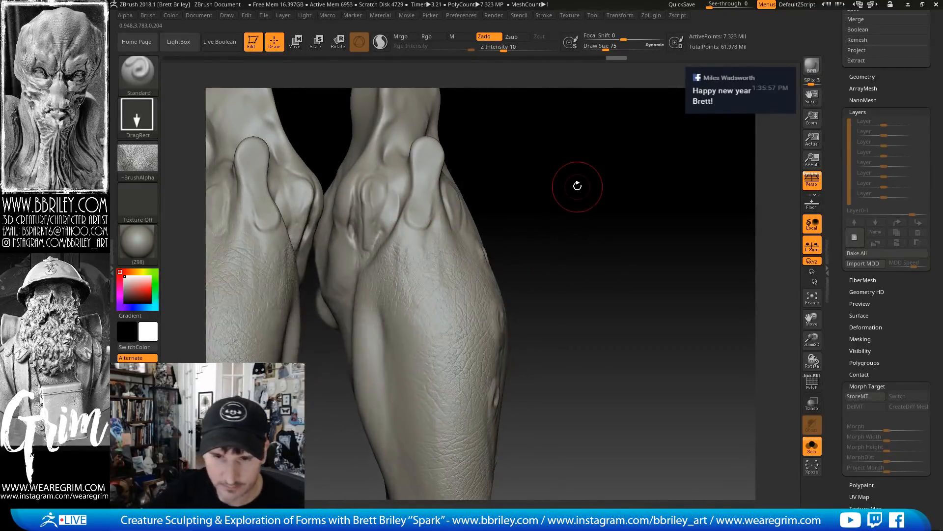
left_click_drag(612, 212, 622, 206)
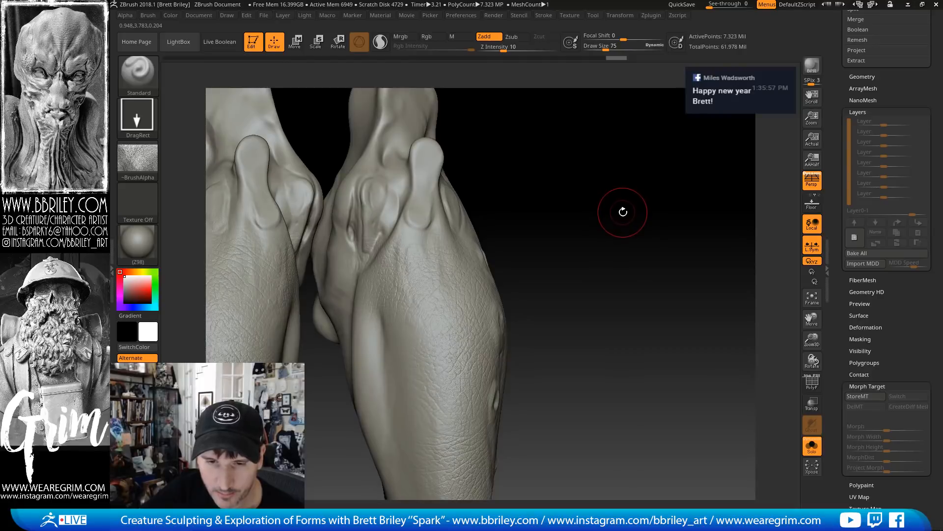
mouse_move(621, 212)
left_mouse_down()
mouse_move(619, 193)
mouse_move(577, 207)
left_mouse_up()
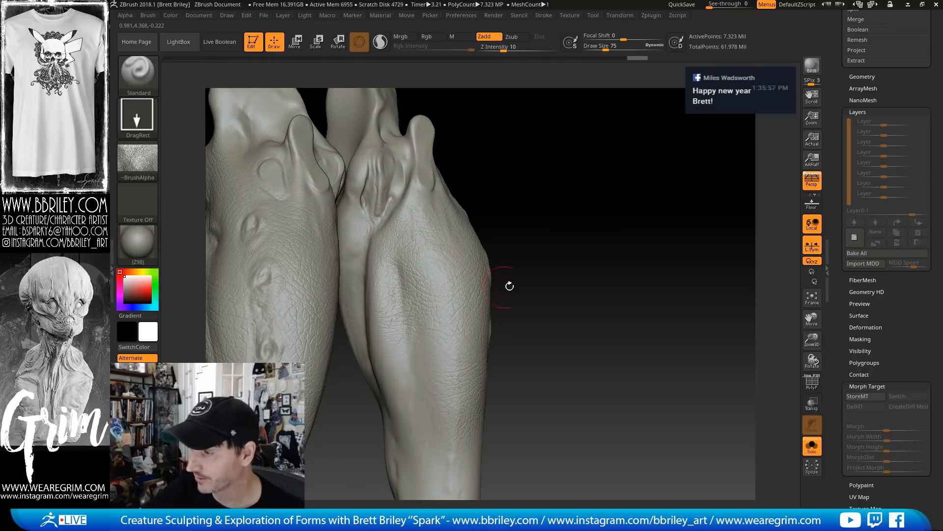
Extend the wrinkled skin texture down the back of the upper legs to their lower ends
left_click_drag(509, 285, 529, 192, "alt")
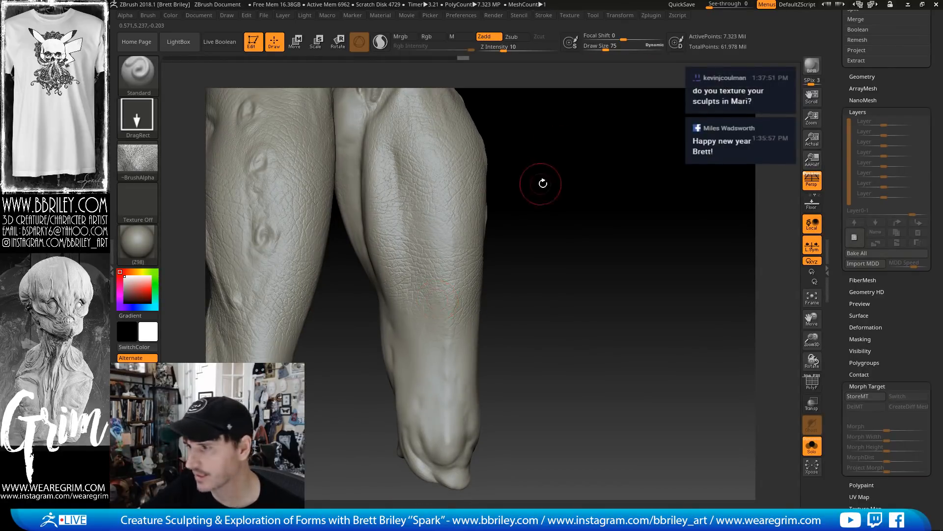
left_click_drag(542, 183, 422, 334)
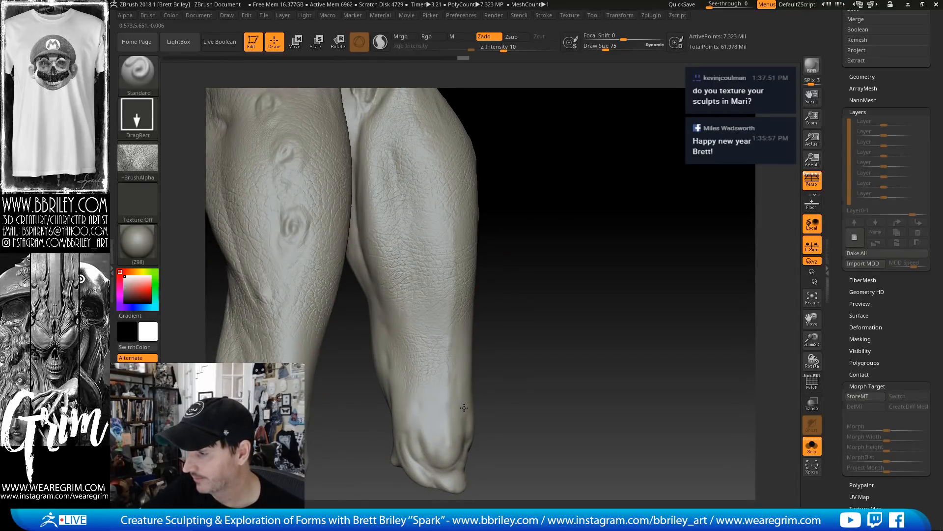
left_click_drag(555, 337, 526, 260, "alt")
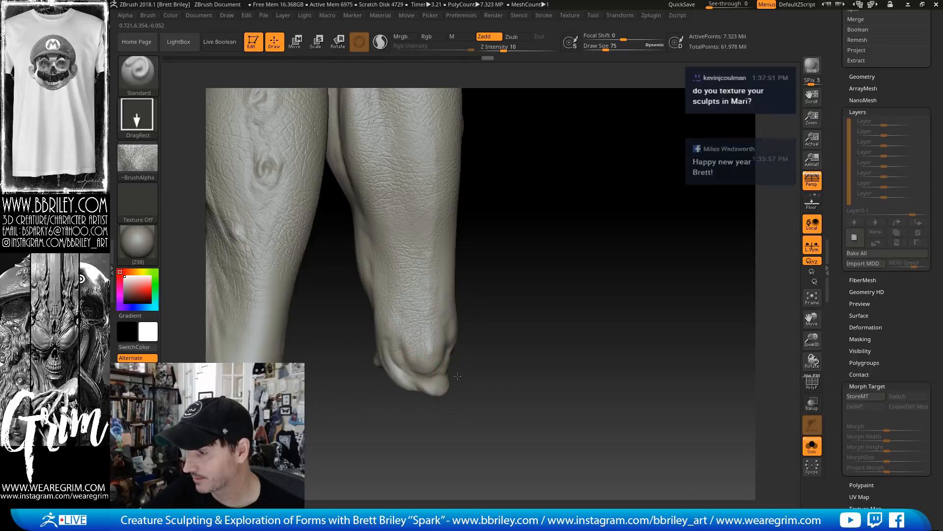
left_click_drag(615, 263, 577, 263)
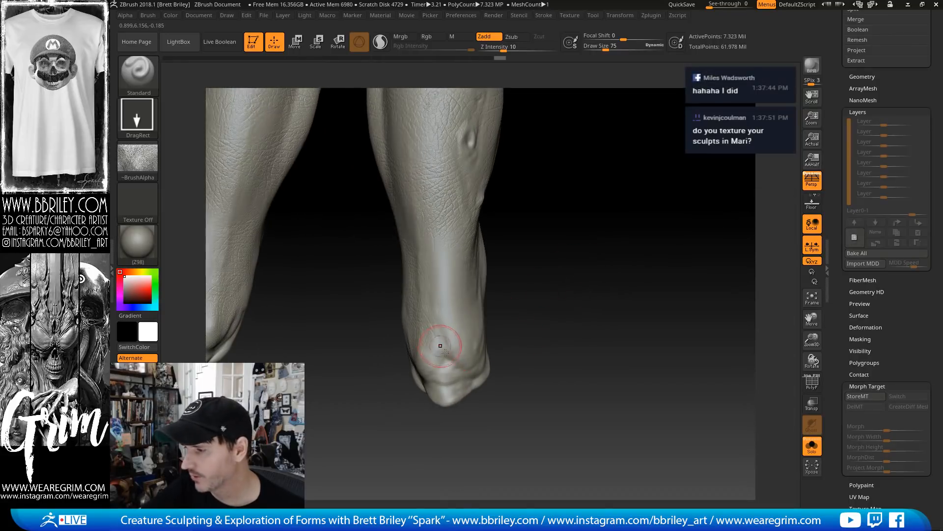
left_click_drag(510, 340, 482, 302)
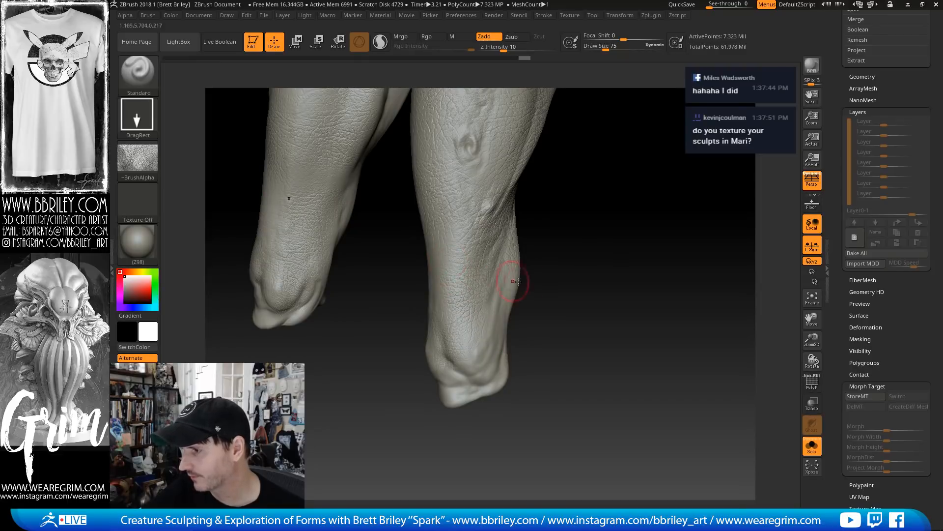
Stamp wrinkled skin texture over the outer side and front of the upper legs' lower ends
left_click_drag(522, 280, 533, 194)
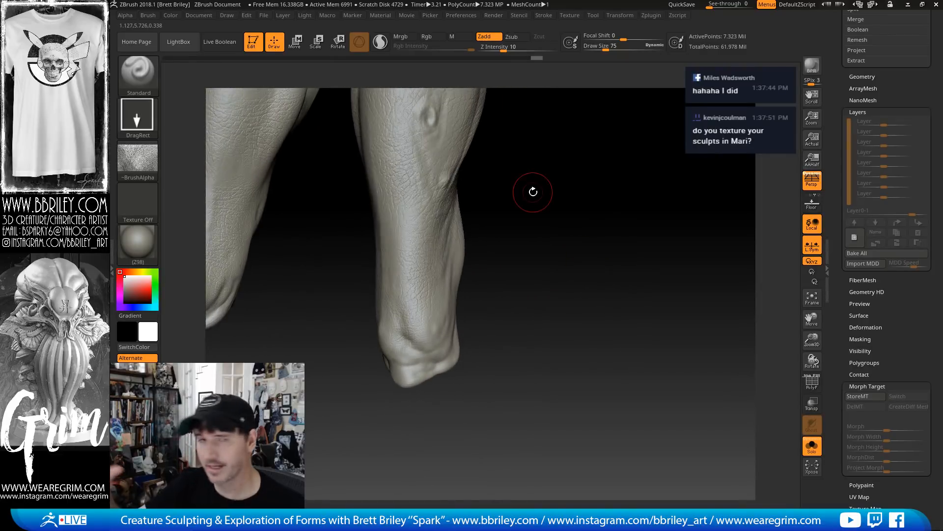
left_click_drag(552, 225, 512, 242)
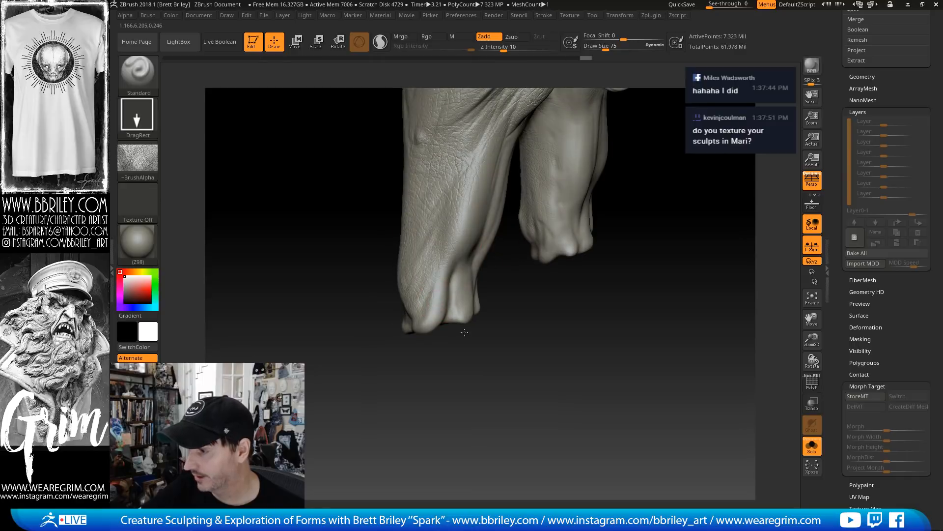
left_click_drag(521, 337, 474, 297)
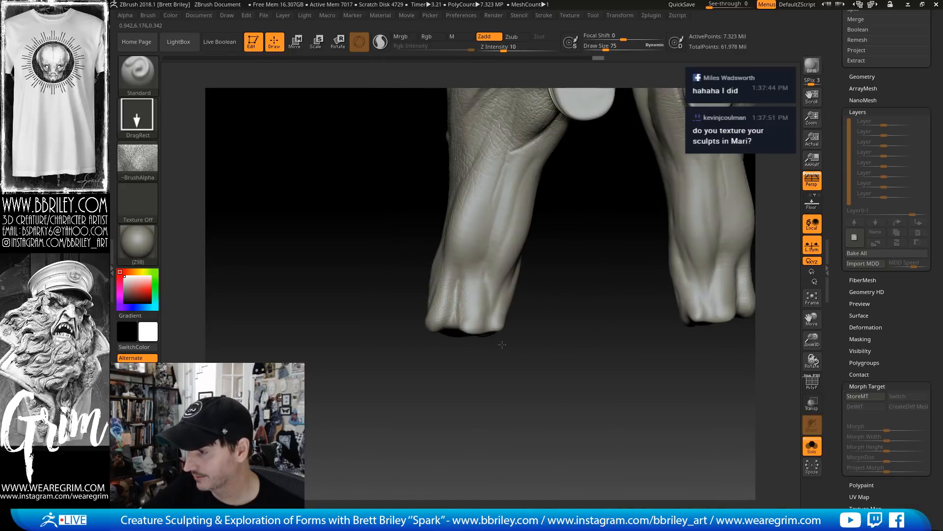
left_click_drag(502, 344, 481, 236)
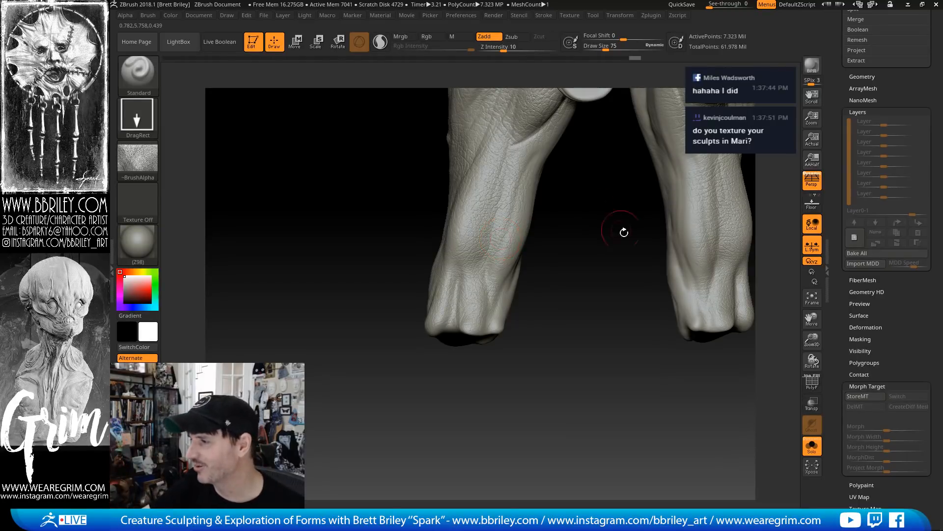
Stamp wrinkled skin texture along the inner side of the upper legs down to the tapered ends
left_click_drag(623, 229, 450, 281)
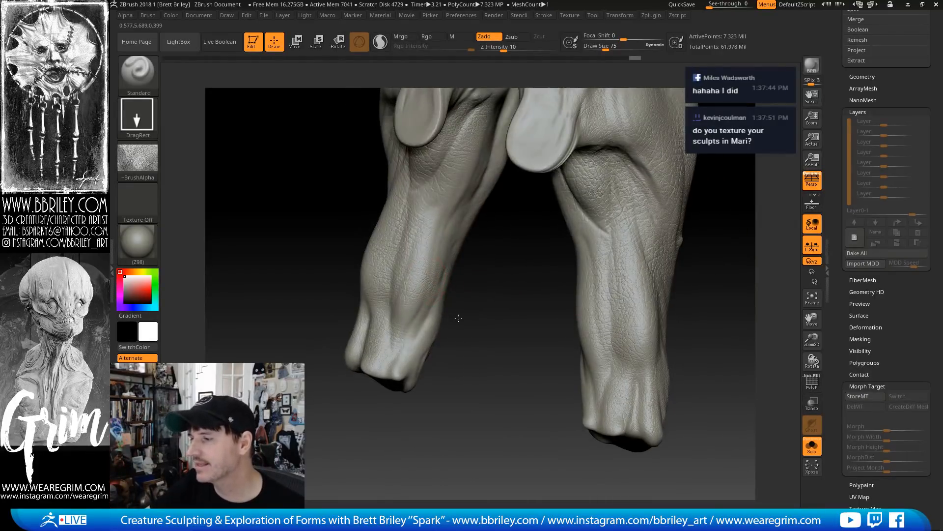
left_click_drag(458, 318, 467, 272)
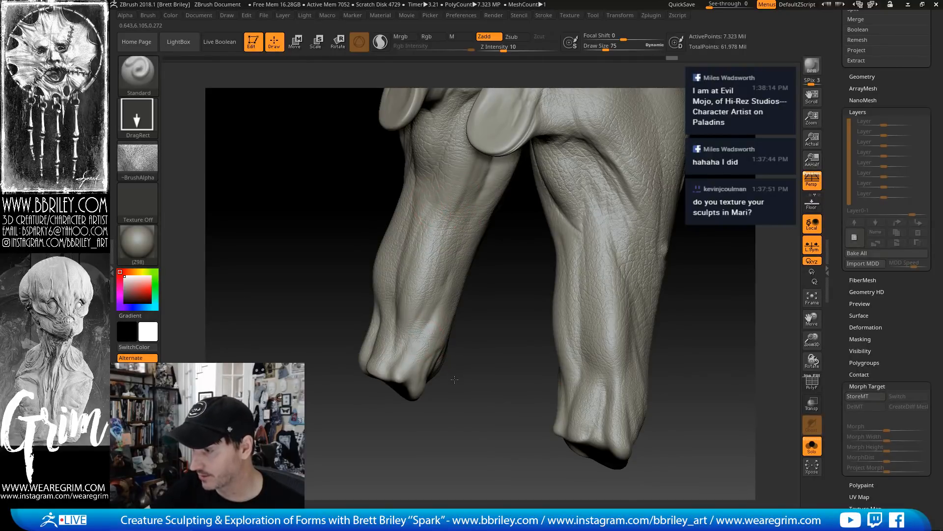
left_click_drag(423, 317, 432, 400)
left_click_drag(490, 373, 471, 317)
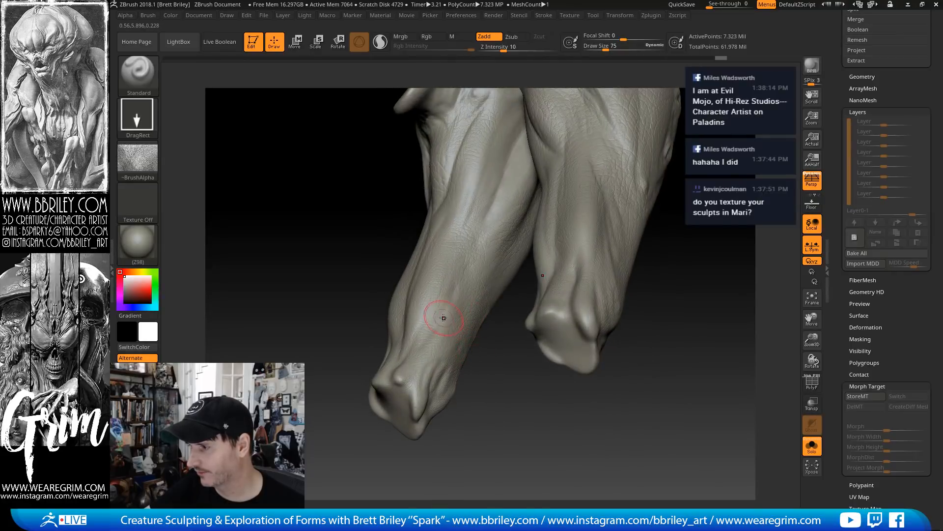
left_click_drag(482, 372, 488, 273)
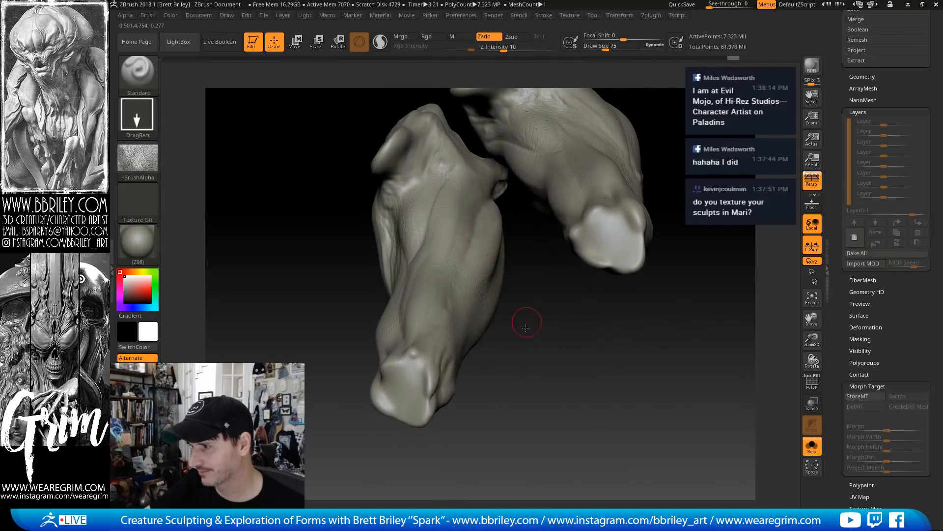
Fill the remaining smooth areas on the inner and front surfaces below the overhanging flaps with wrinkled skin texture
left_click_drag(526, 328, 482, 314)
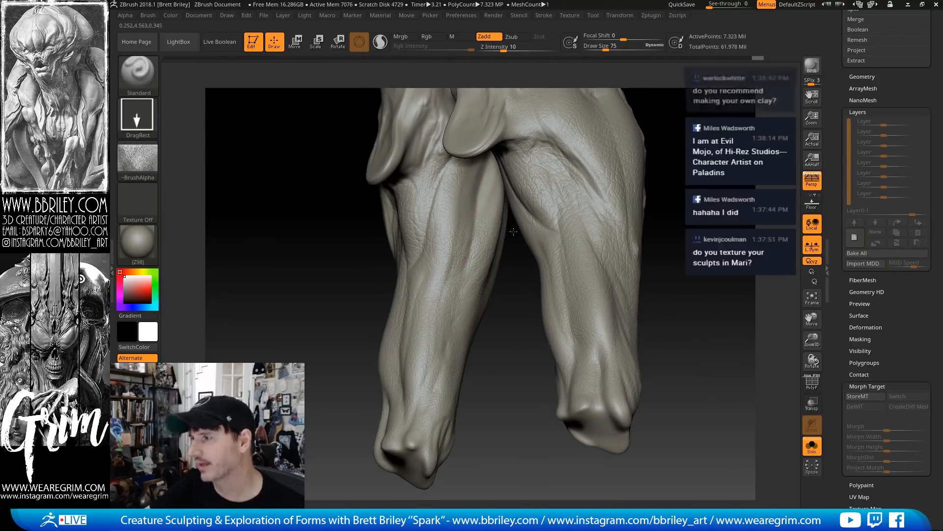
left_click_drag(524, 336, 634, 204)
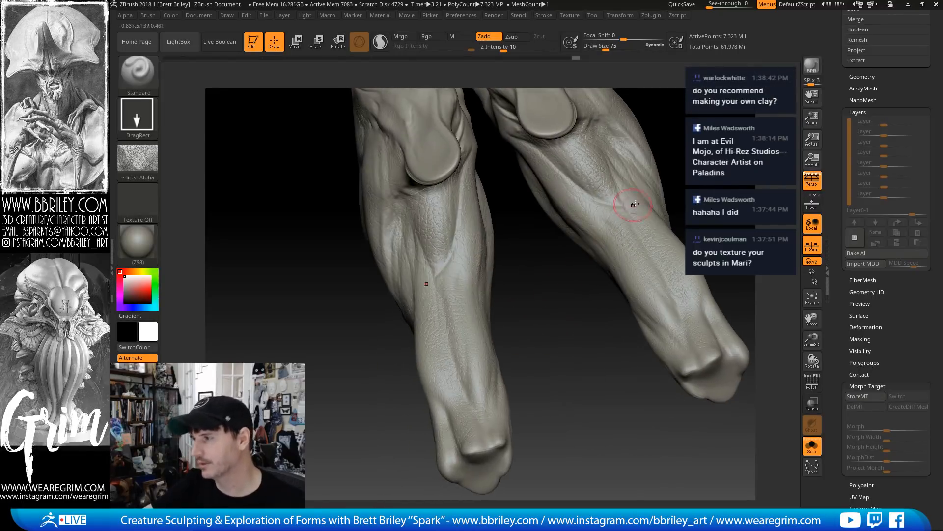
left_click_drag(718, 187, 606, 258)
left_click_drag(614, 204, 333, 280)
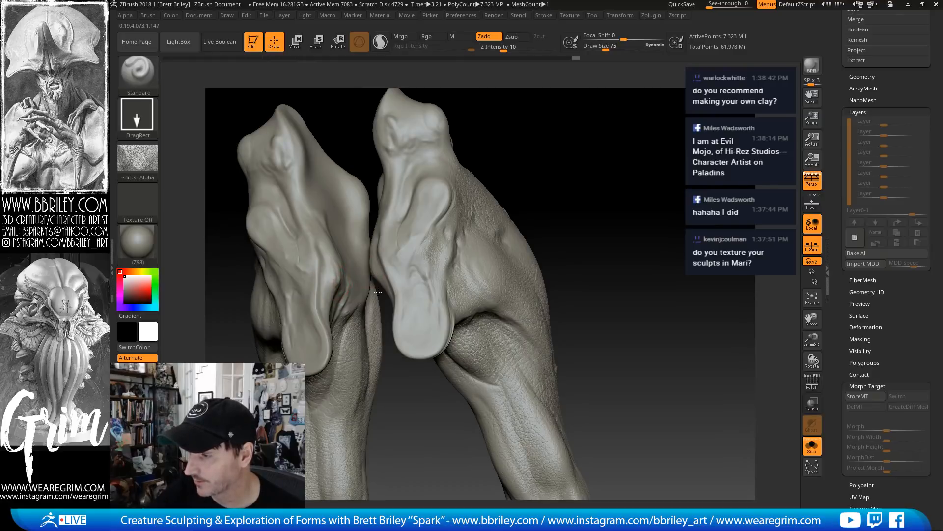
Stamp wrinkled skin texture over the smooth hanging flaps and the raised upper ends of the upper legs
left_click_drag(560, 157, 534, 130)
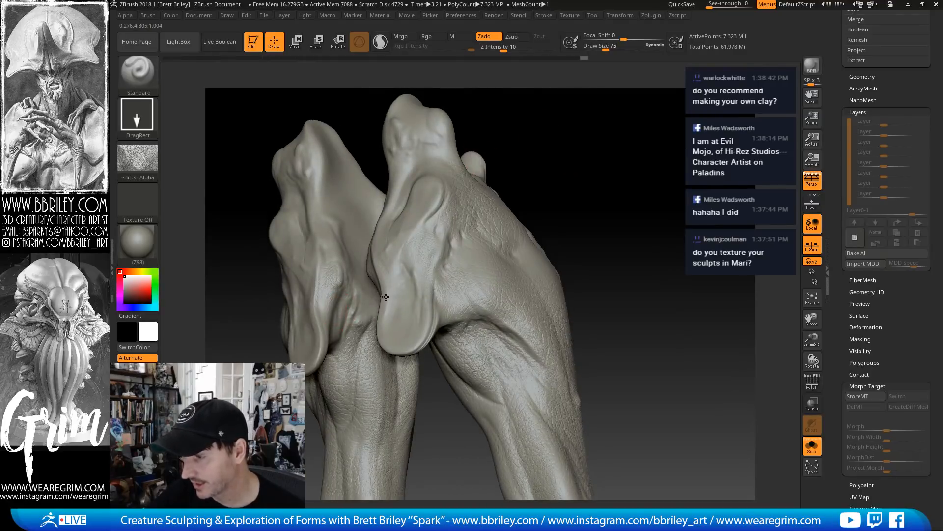
left_click_drag(533, 135, 331, 265)
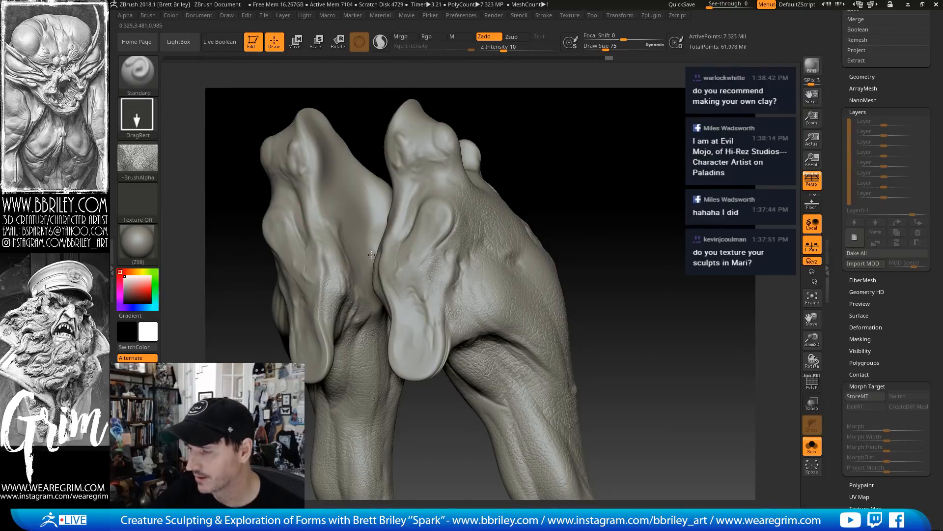
mouse_move(497, 156)
left_mouse_down()
mouse_move(610, 179)
mouse_move(323, 289)
left_mouse_up()
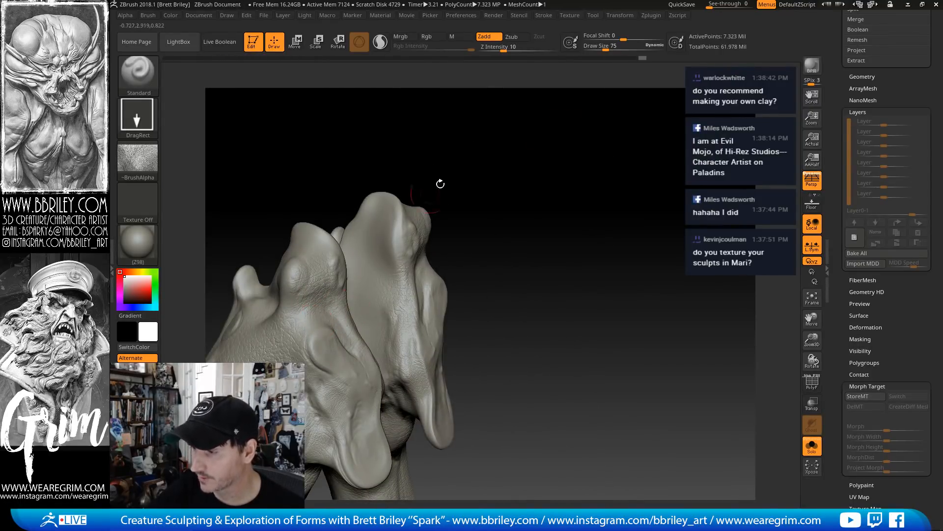
left_click_drag(440, 185, 336, 302)
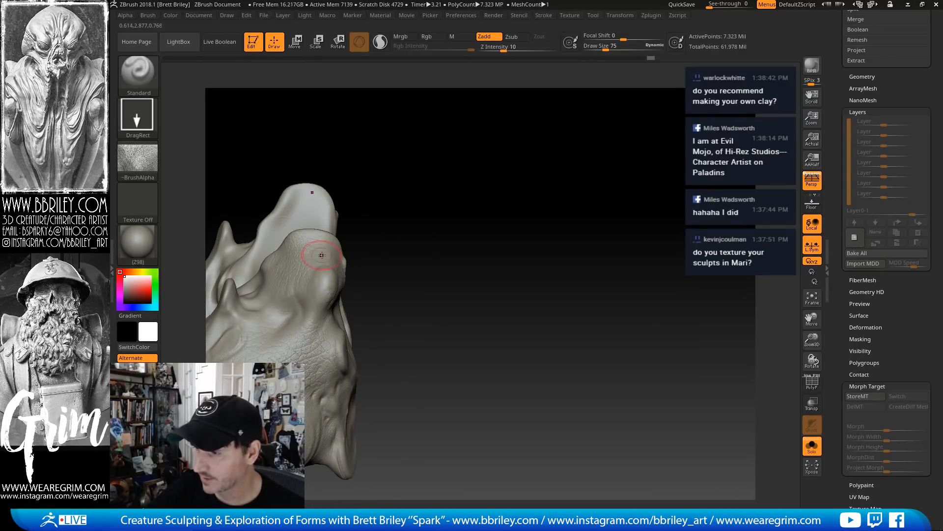
mouse_move(385, 228)
left_mouse_down()
mouse_move(555, 162)
mouse_move(331, 249)
left_mouse_up()
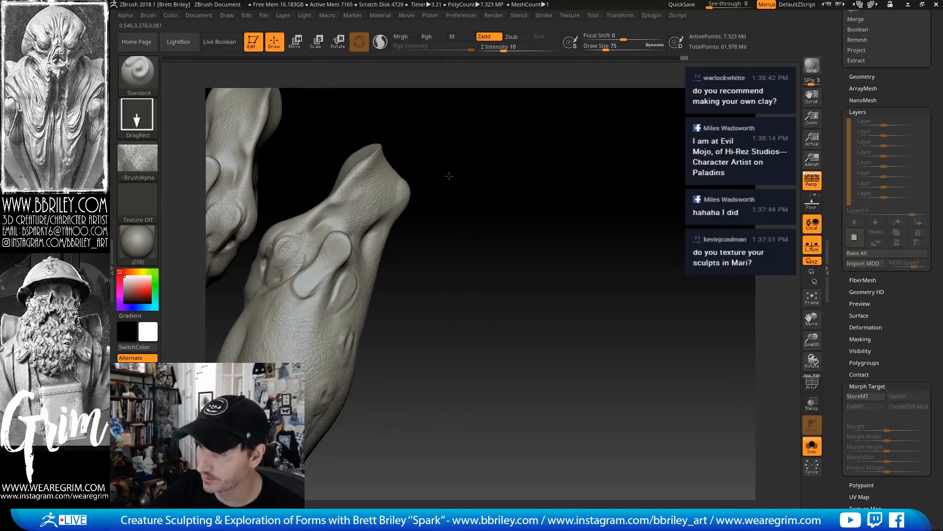
Stamp wrinkled skin texture over the folds and smooth surfaces just below the upper ends of the upper legs
left_click_drag(449, 175, 479, 142)
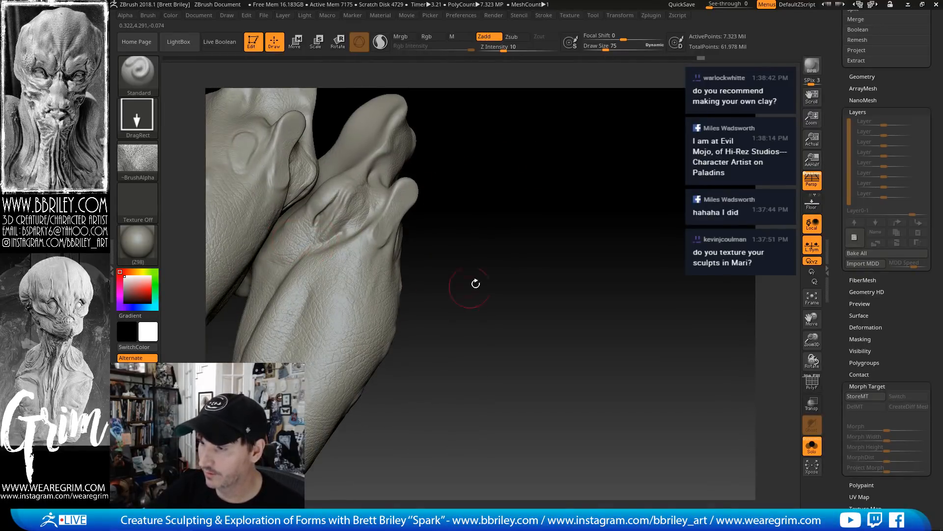
mouse_move(476, 284)
left_mouse_down()
mouse_move(472, 225)
mouse_move(564, 157)
left_mouse_up()
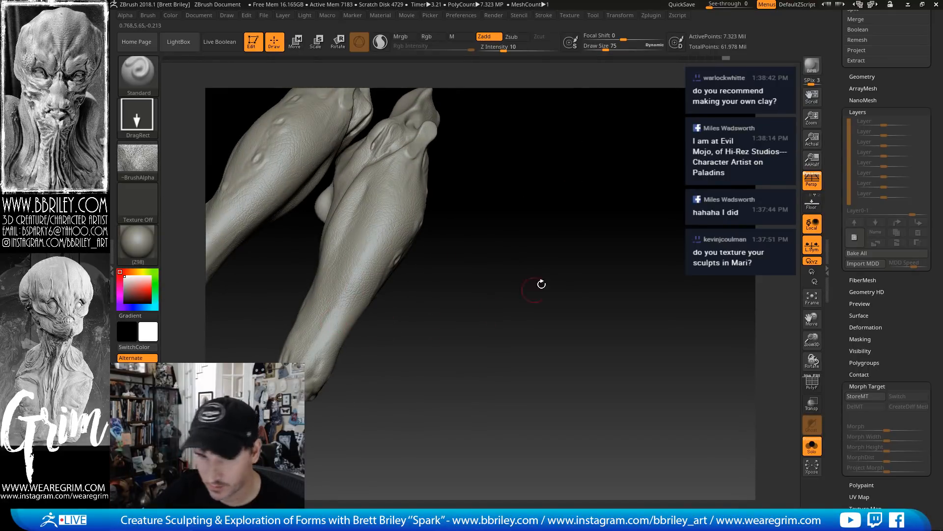
mouse_move(541, 284)
left_mouse_down()
mouse_move(583, 242)
mouse_move(615, 78)
left_mouse_up()
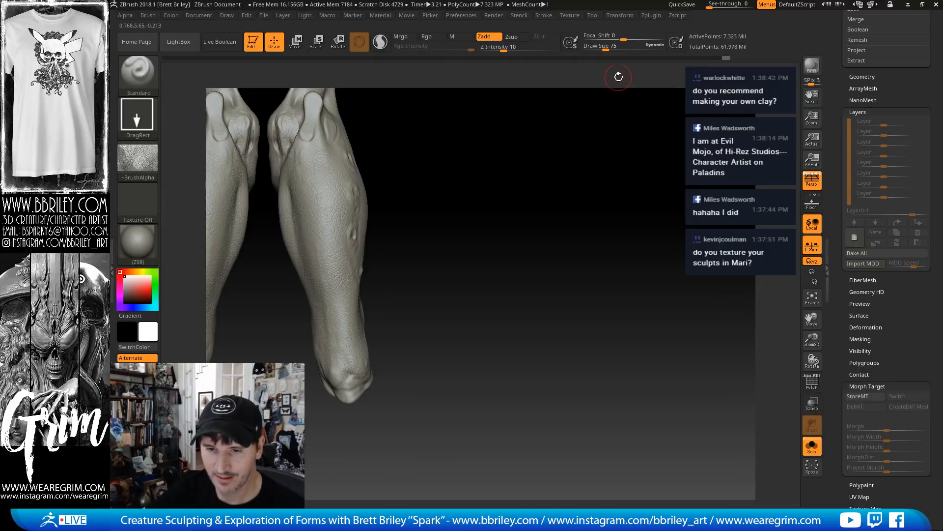
mouse_move(575, 194)
left_mouse_down()
mouse_move(577, 236)
mouse_move(583, 209)
mouse_move(565, 216)
left_mouse_up()
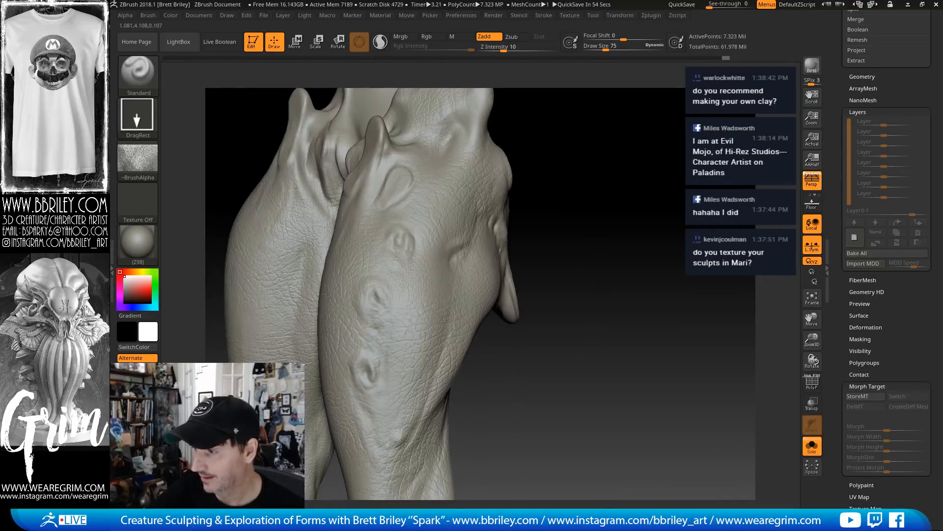
Fill the surfaces around the small knobs, pitted bumps and inner faces of the upper ends with wrinkled skin texture
left_click_drag(547, 258, 482, 252)
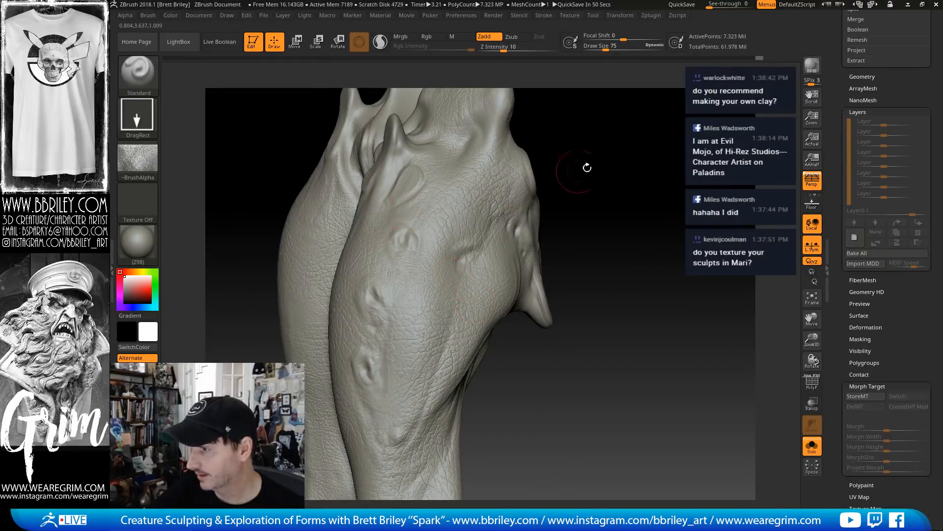
left_click_drag(587, 167, 398, 279)
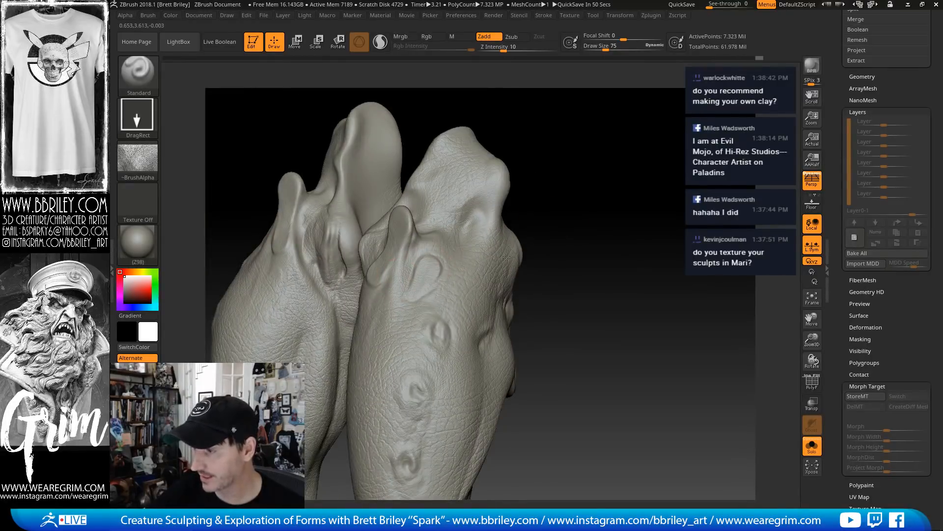
mouse_move(506, 256)
left_mouse_down()
mouse_move(451, 270)
mouse_move(602, 242)
left_mouse_up()
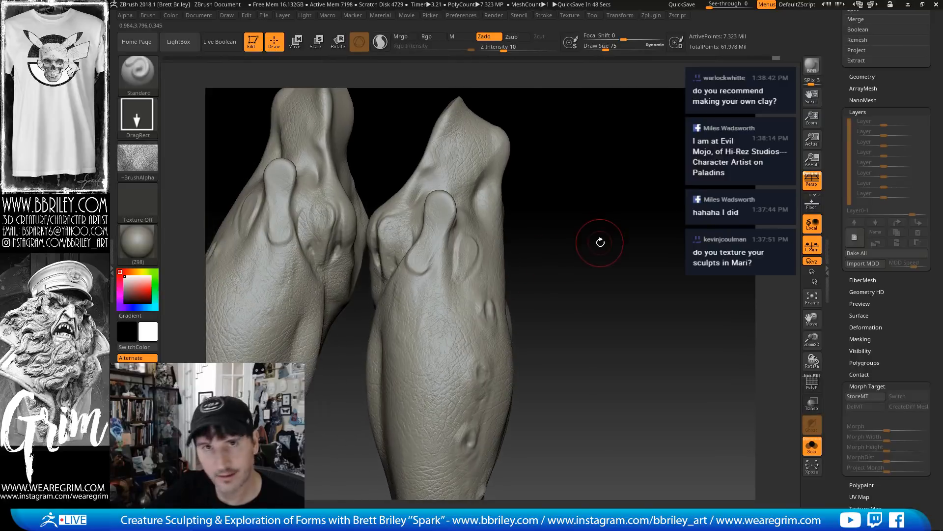
mouse_move(597, 250)
left_mouse_down()
mouse_move(666, 240)
mouse_move(530, 227)
left_mouse_up()
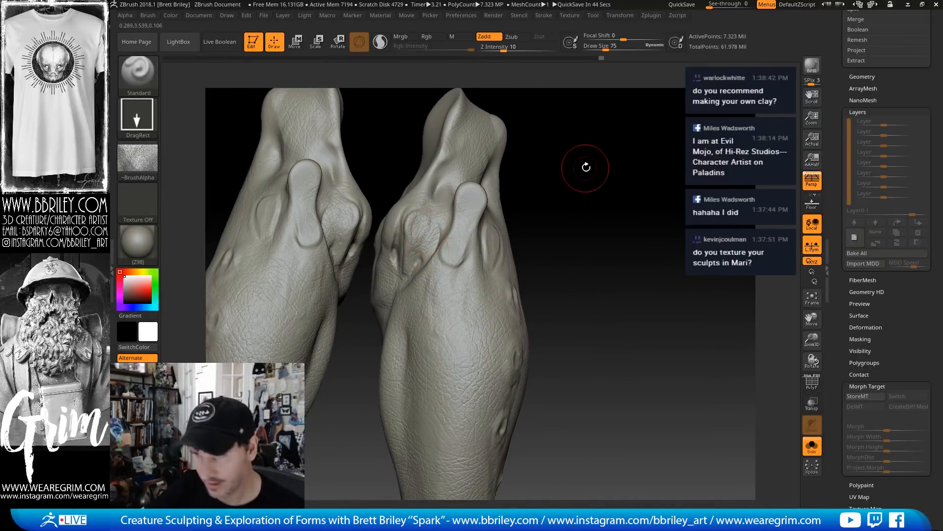
mouse_move(586, 167)
left_mouse_down()
mouse_move(564, 204)
mouse_move(380, 217)
left_mouse_up()
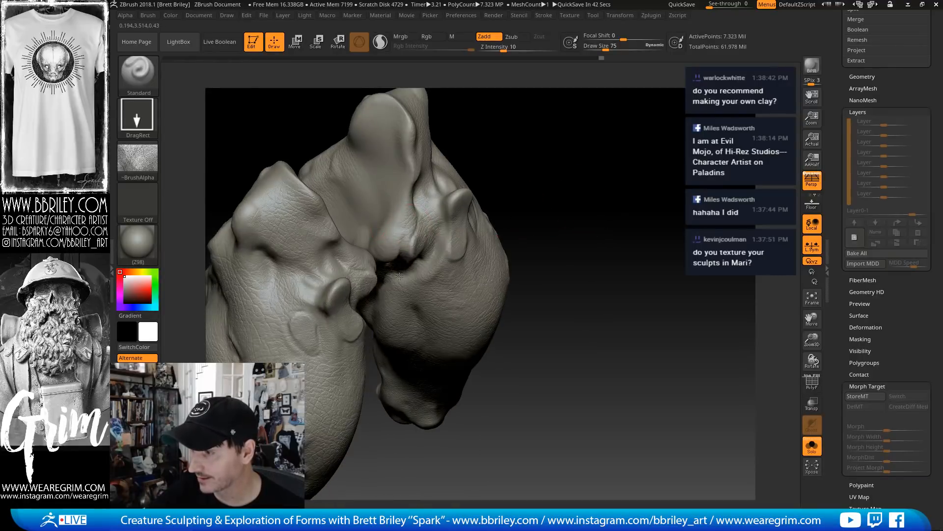
left_click_drag(511, 133, 540, 247, "alt")
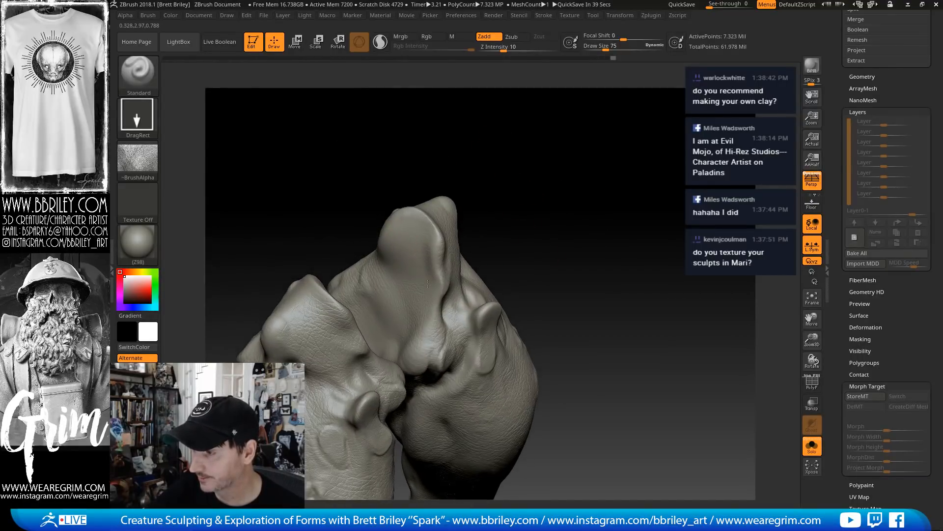
left_click_drag(489, 281, 546, 161)
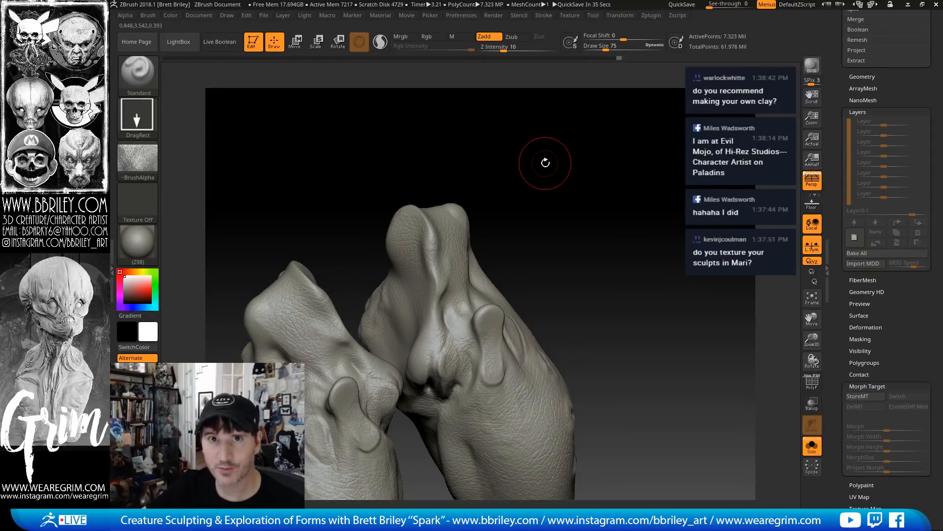
Turn off Solo mode to show the whole creature and check the upper legs' skin texture from several sides
mouse_move(545, 163)
left_mouse_down()
mouse_move(580, 169)
mouse_move(586, 192)
left_mouse_up()
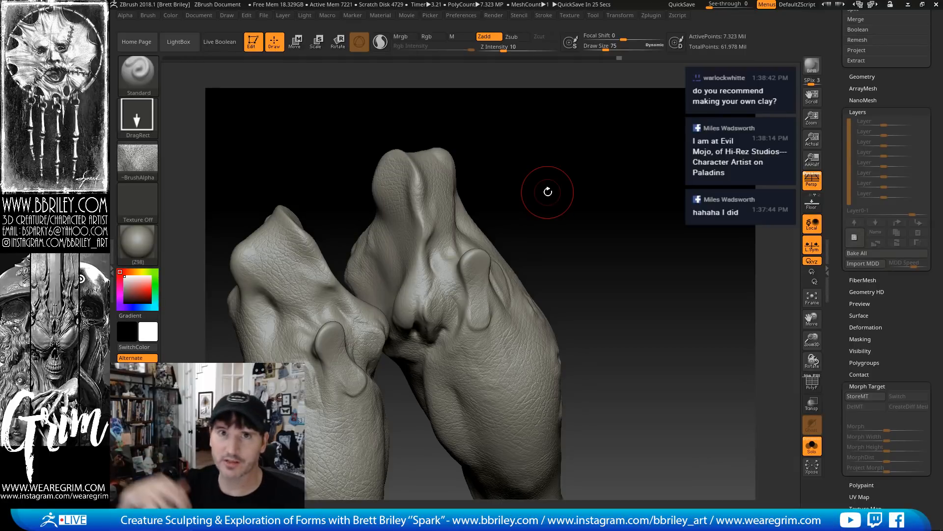
mouse_move(553, 167)
left_mouse_down()
mouse_move(562, 150)
mouse_move(606, 151)
left_mouse_up()
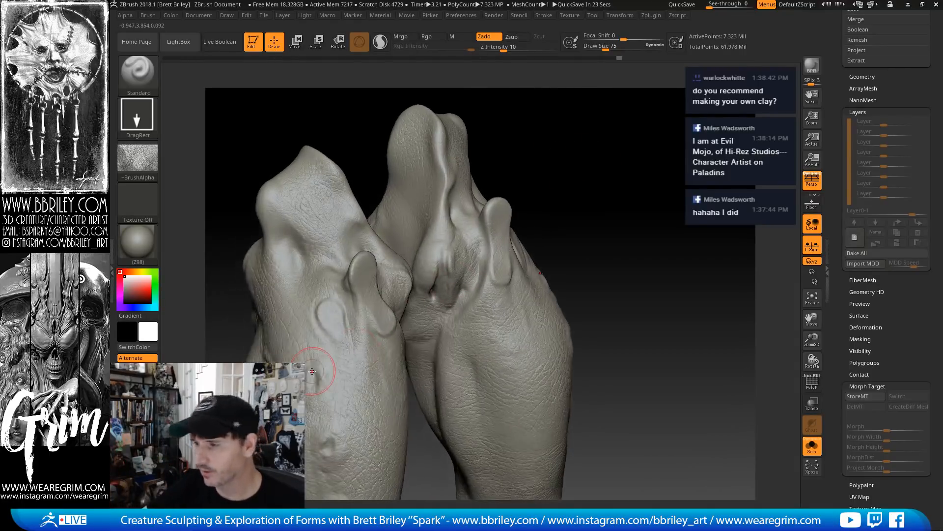
mouse_move(621, 185)
left_mouse_down()
mouse_move(591, 204)
mouse_move(573, 172)
left_mouse_up()
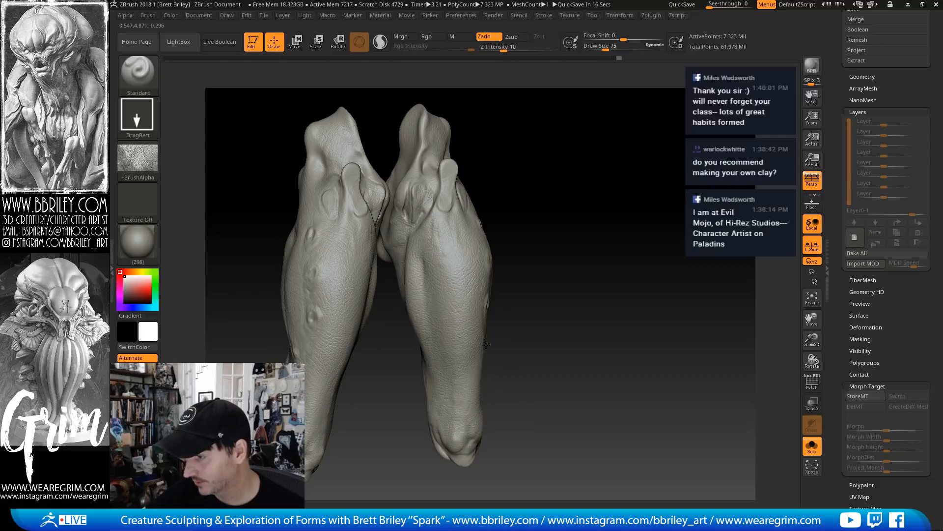
left_click_drag(591, 299, 565, 291)
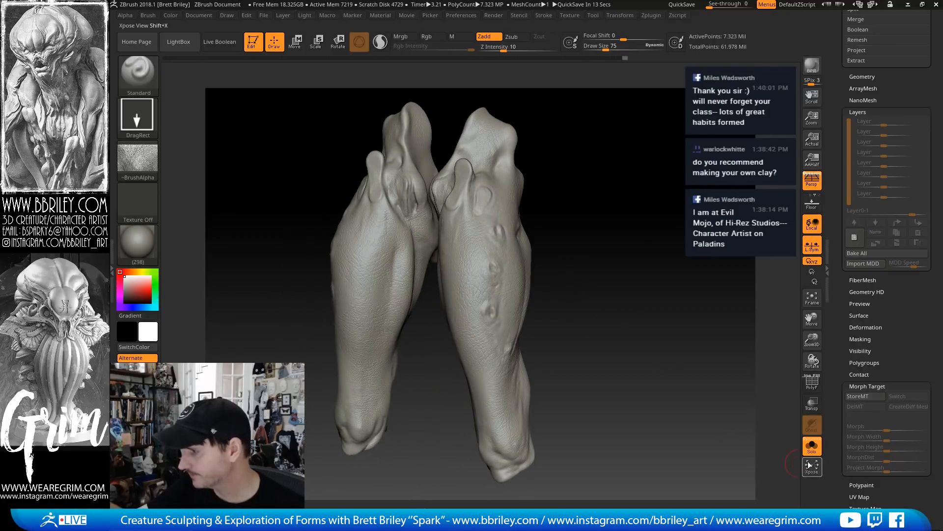
left_click(812, 447)
left_click_drag(707, 326, 590, 267)
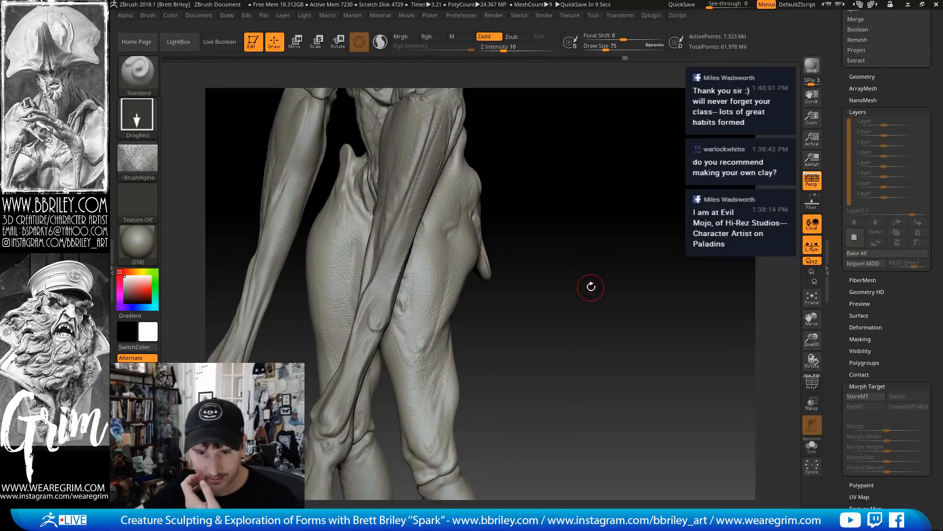
mouse_move(595, 223)
left_mouse_down()
mouse_move(632, 232)
mouse_move(559, 253)
left_mouse_up()
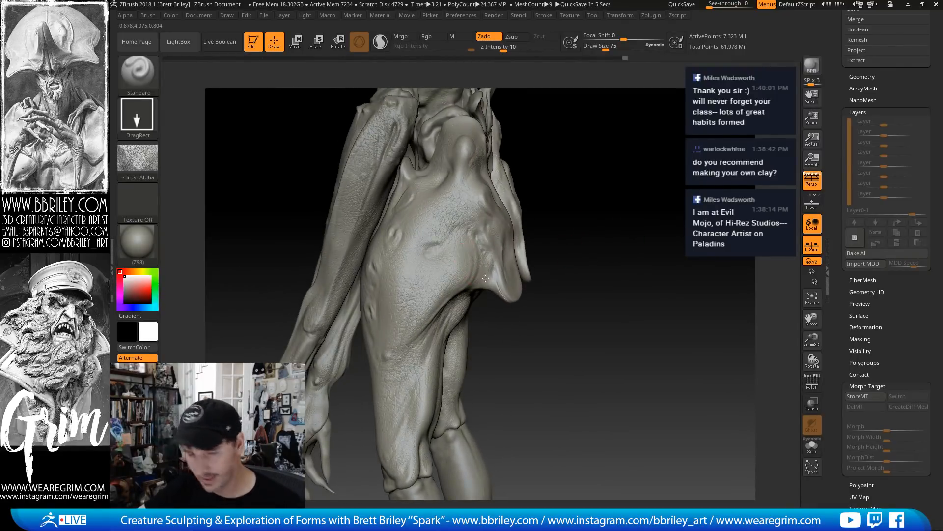
mouse_move(573, 268)
left_mouse_down()
mouse_move(613, 187)
mouse_move(614, 229)
left_mouse_up()
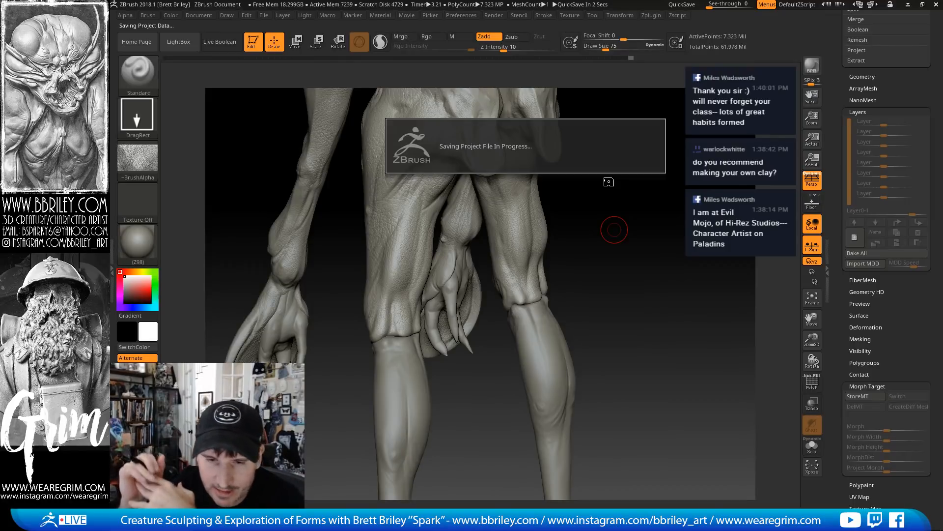
mouse_move(609, 182)
left_mouse_down()
mouse_move(633, 216)
mouse_move(635, 254)
left_mouse_up()
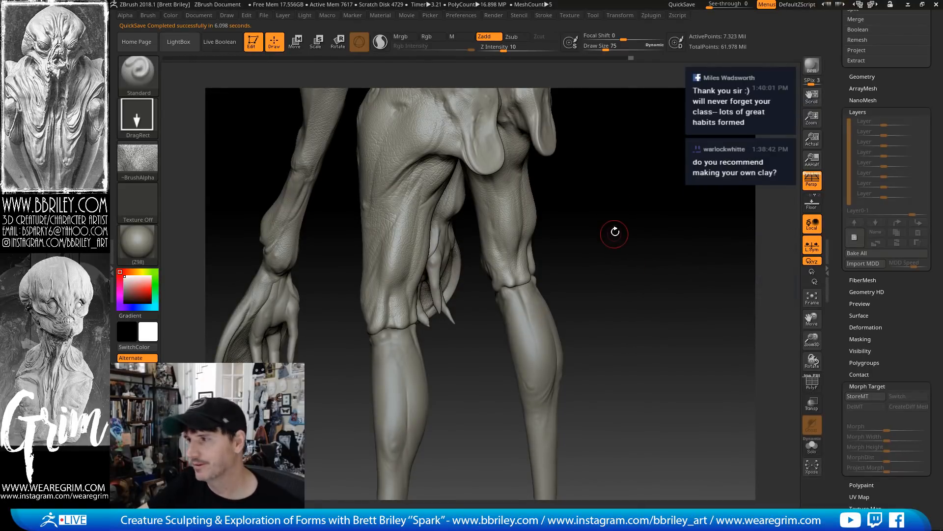
Select the lower legs and subdivide their mesh one more level
left_click(407, 371, "alt")
mouse_move(607, 225)
left_mouse_down()
mouse_move(655, 207)
mouse_move(649, 217)
left_mouse_up()
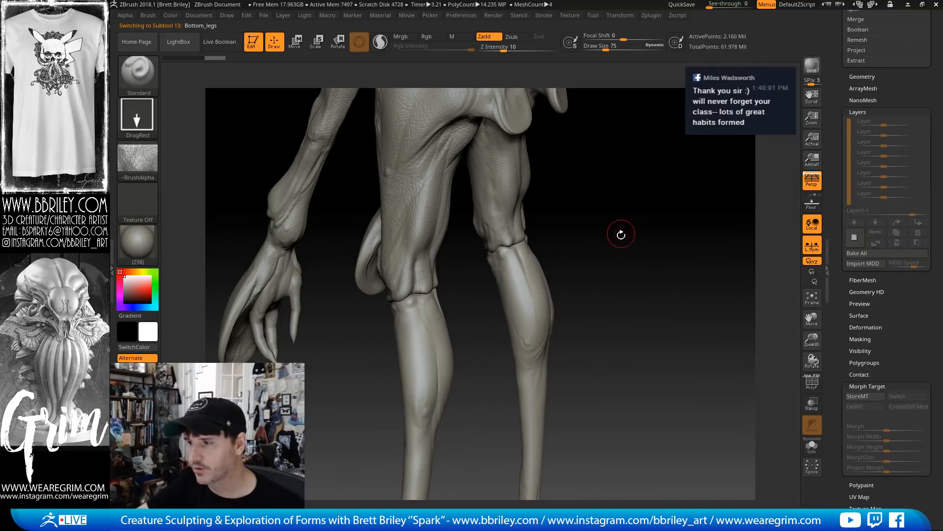
left_click_drag(618, 254, 432, 331)
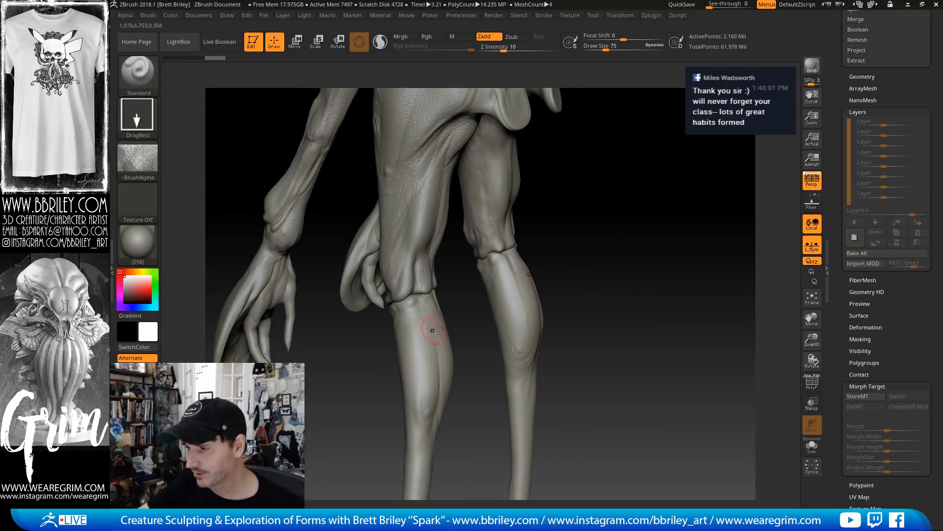
left_click_drag(595, 254, 591, 230)
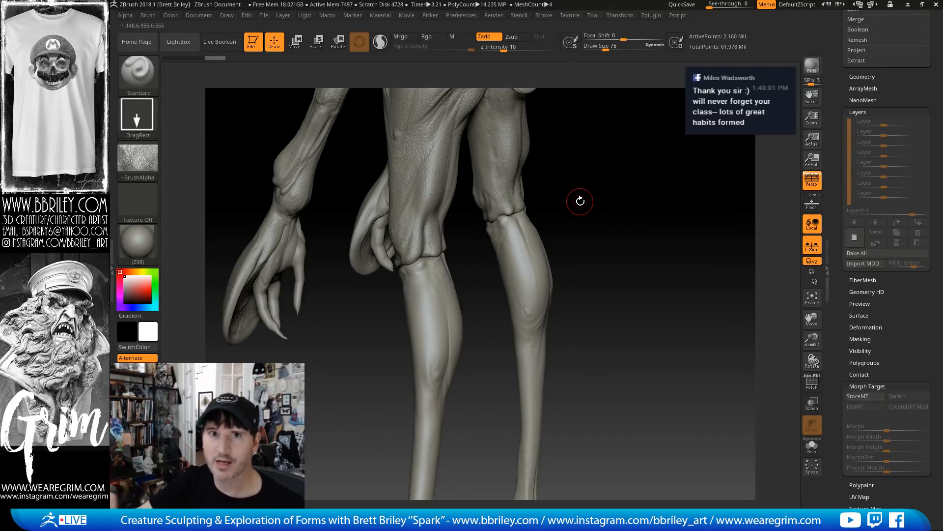
left_click_drag(646, 218, 657, 216)
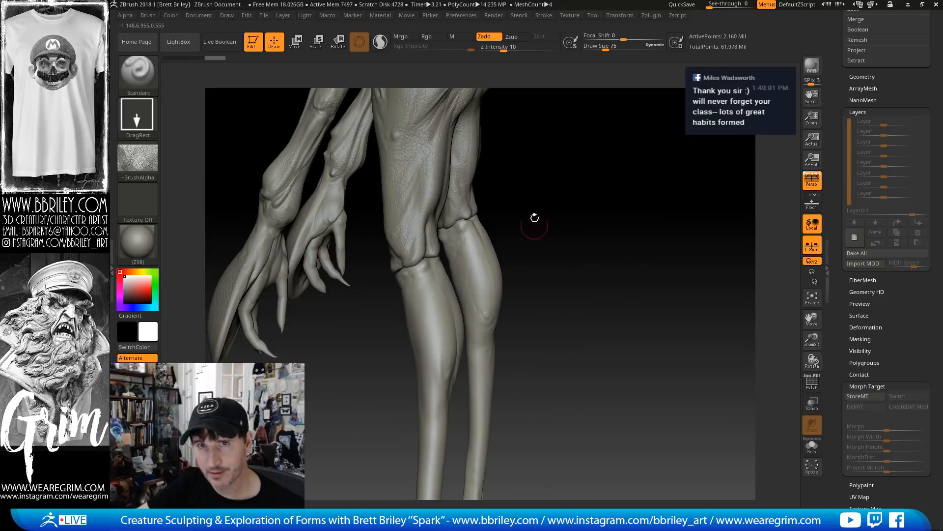
mouse_move(534, 218)
left_mouse_down()
mouse_move(558, 209)
mouse_move(429, 296)
mouse_move(548, 202)
mouse_move(508, 245)
left_mouse_up()
key("ctrl")
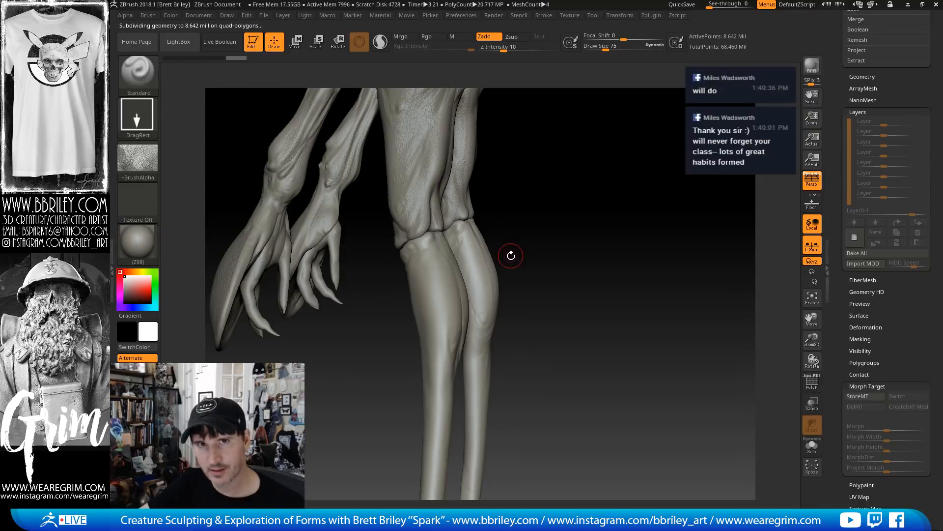
Stamp wrinkled skin texture over the upper part of the lower legs, around the calves
left_click_drag(510, 256, 427, 267)
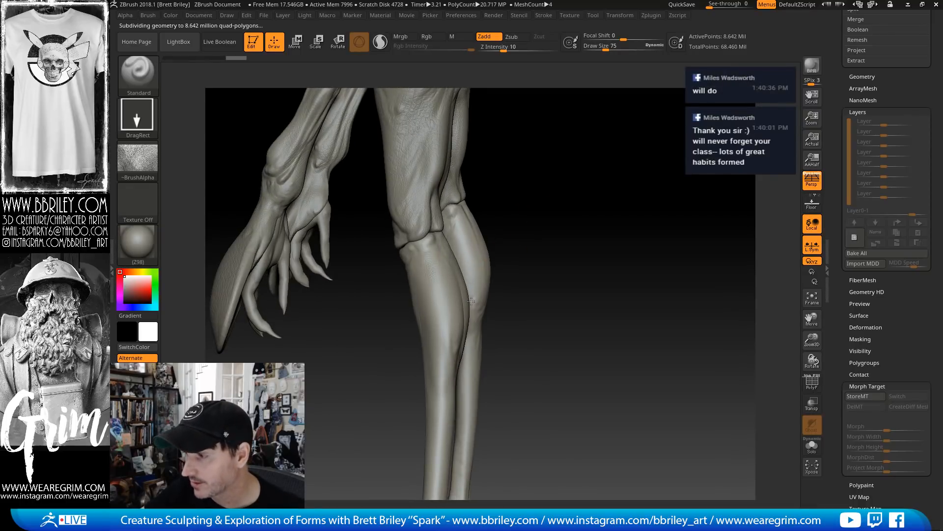
mouse_move(572, 218)
left_mouse_down()
mouse_move(561, 230)
mouse_move(575, 231)
left_mouse_up()
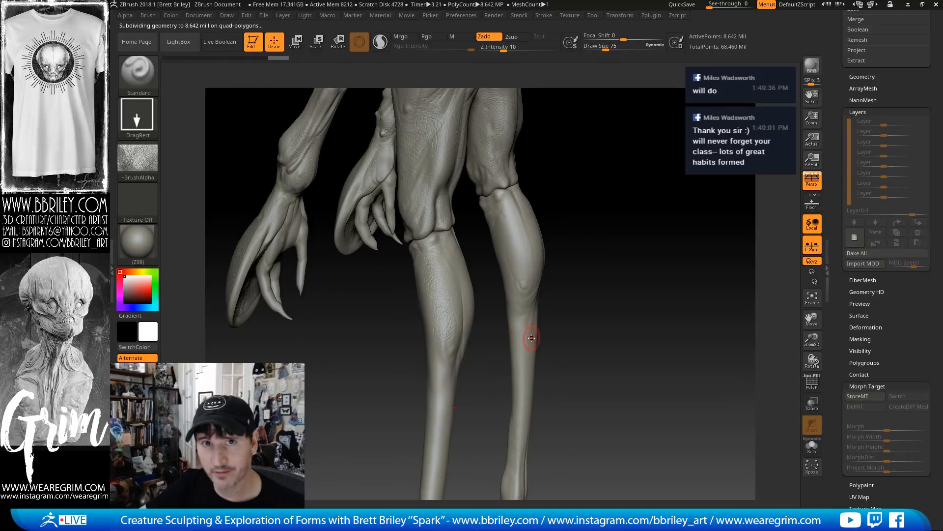
left_click_drag(620, 210, 592, 250)
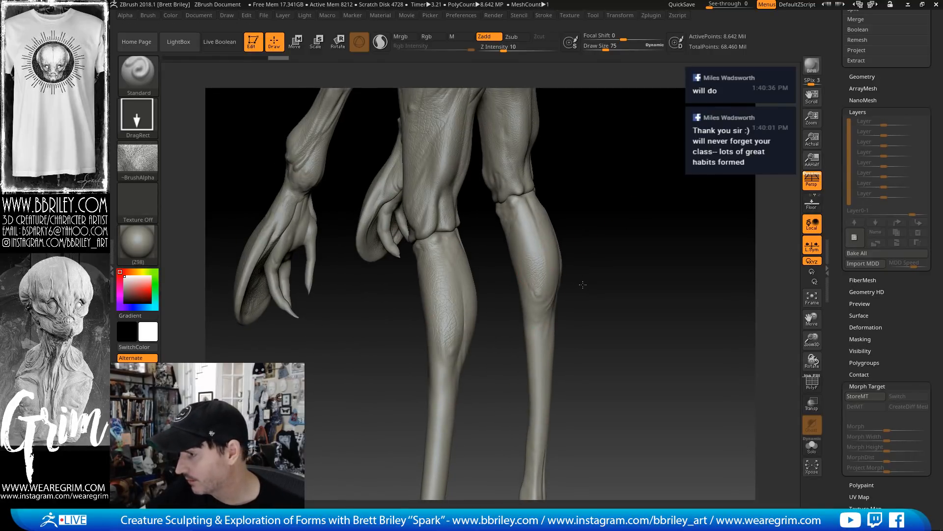
left_click_drag(583, 284, 584, 287)
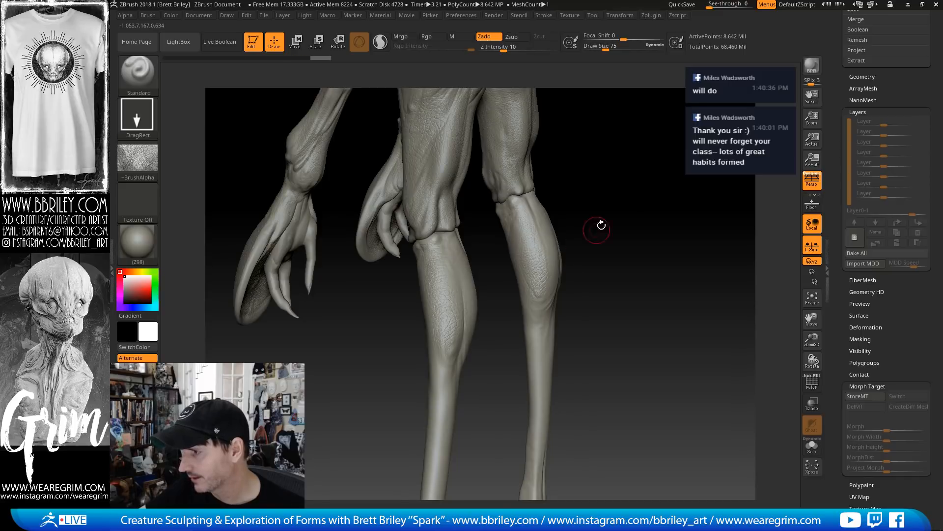
left_click_drag(600, 225, 622, 272)
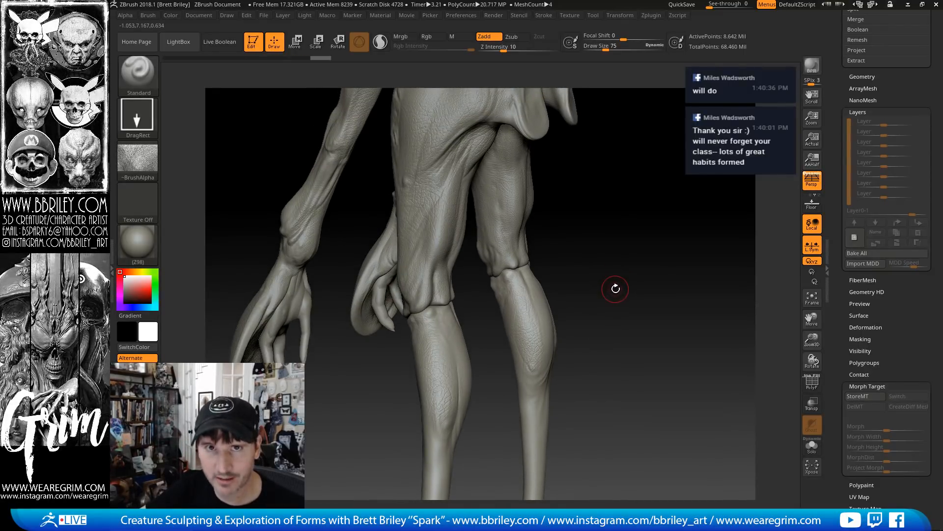
mouse_move(619, 279)
left_mouse_down()
mouse_move(612, 212)
mouse_move(621, 249)
mouse_move(490, 264)
left_mouse_up()
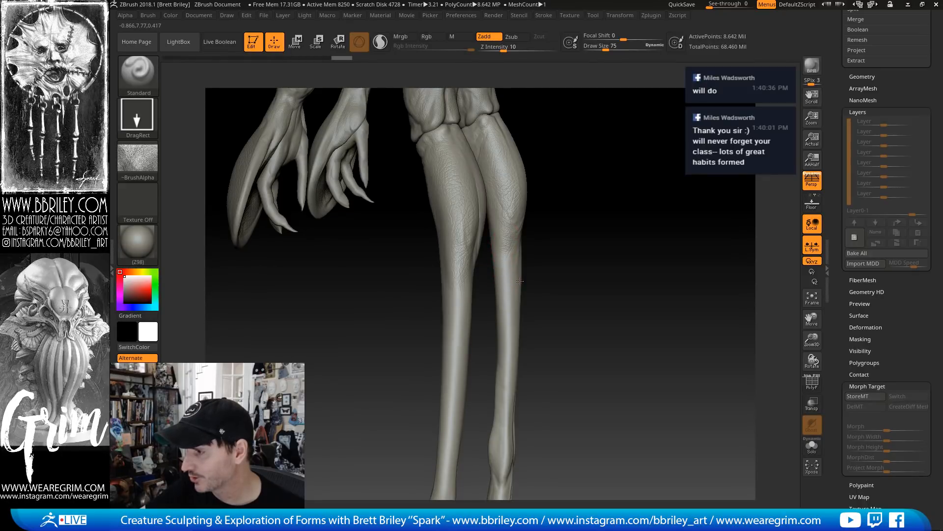
Reselect the lower legs and stamp wrinkled skin texture below the knees and along the sides of the calves
left_click_drag(634, 289, 531, 259)
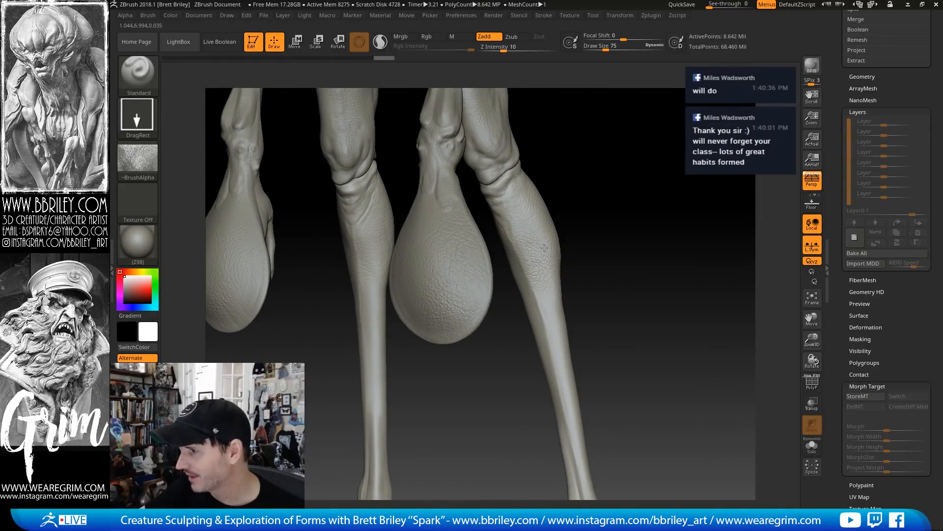
right_click_drag(544, 247, 493, 306)
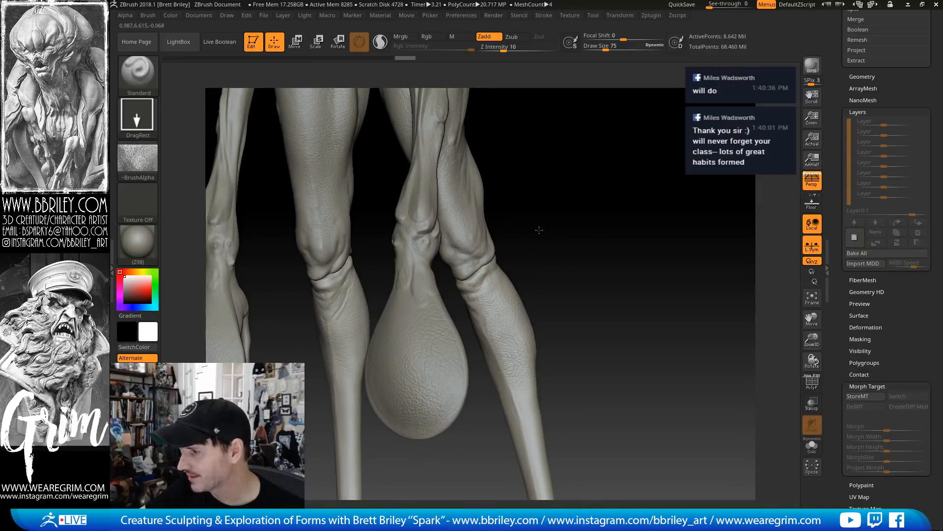
left_click_drag(539, 230, 462, 284)
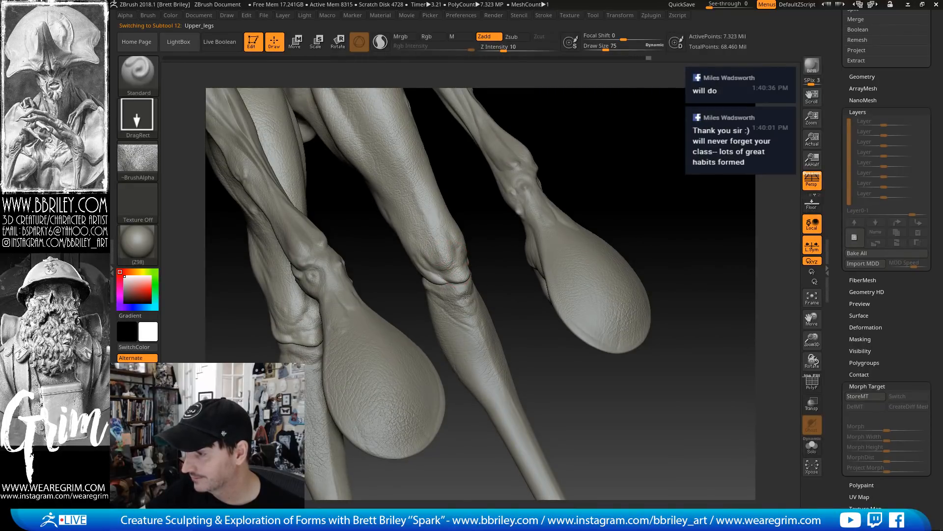
left_click_drag(578, 380, 499, 296, "alt")
left_click(430, 320, "alt")
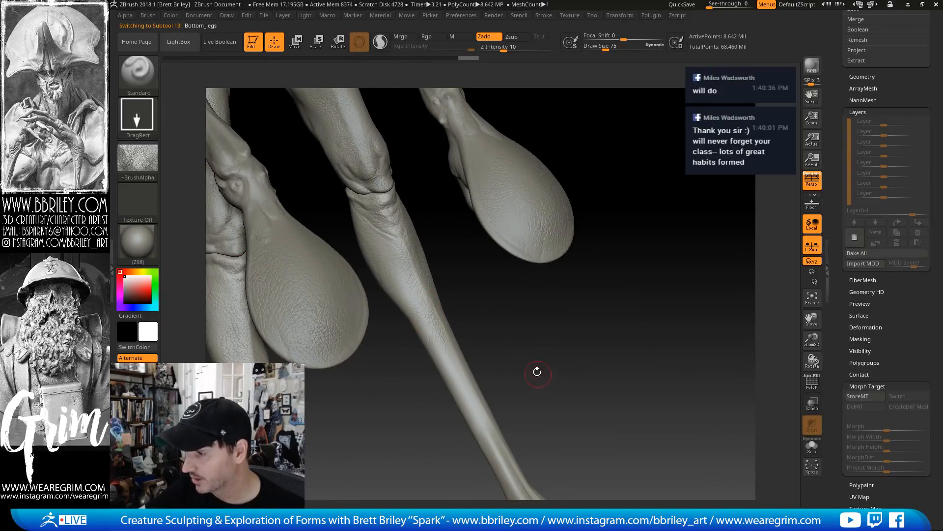
mouse_move(537, 373)
left_mouse_down("alt")
mouse_move(497, 314)
mouse_move(514, 318)
mouse_move(486, 270)
mouse_move(408, 296)
left_mouse_up("alt")
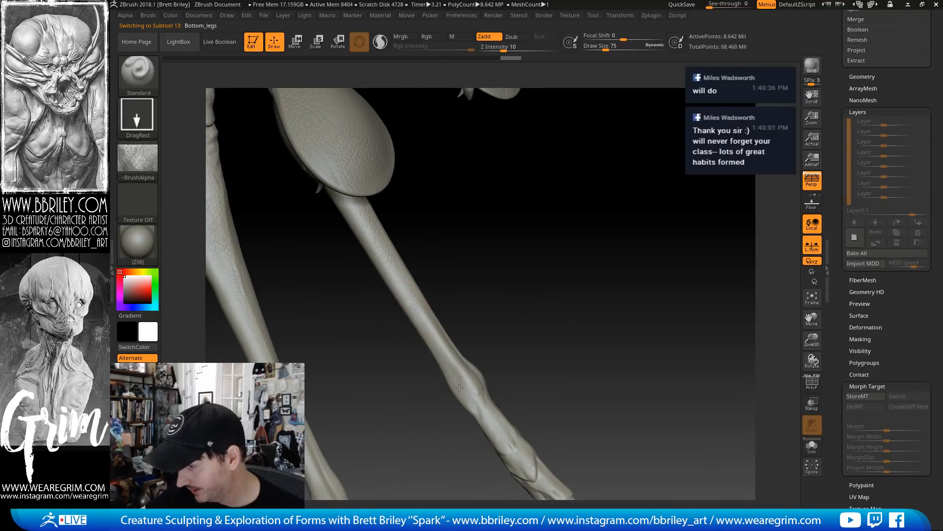
Try stamping wrinkled skin texture down the thin shafts of the lower legs and over the ankle areas
left_click_drag(486, 422, 433, 327)
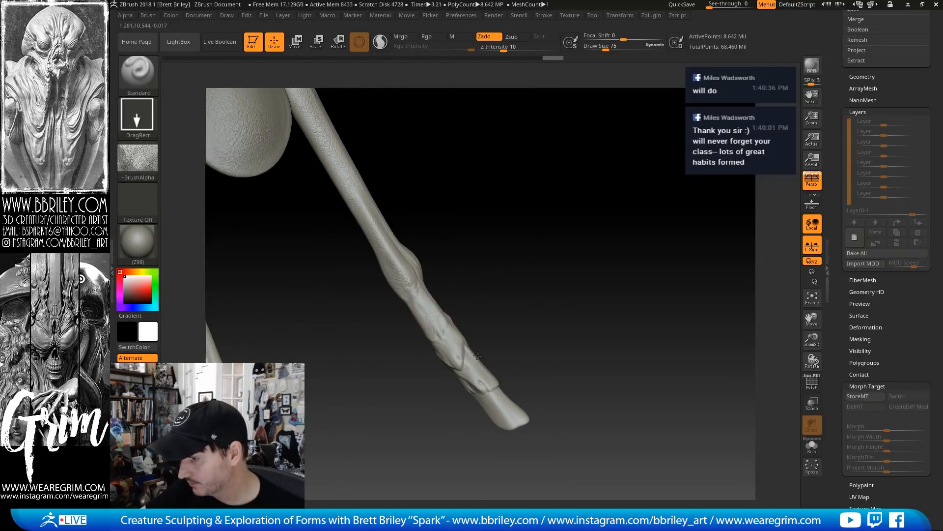
left_click_drag(532, 280, 457, 344)
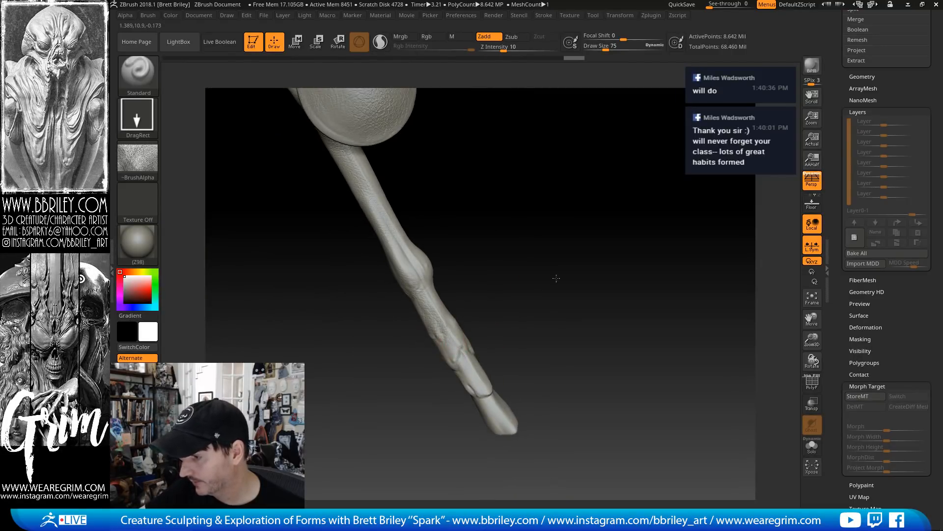
left_click_drag(556, 279, 492, 348)
left_click_drag(535, 271, 514, 347)
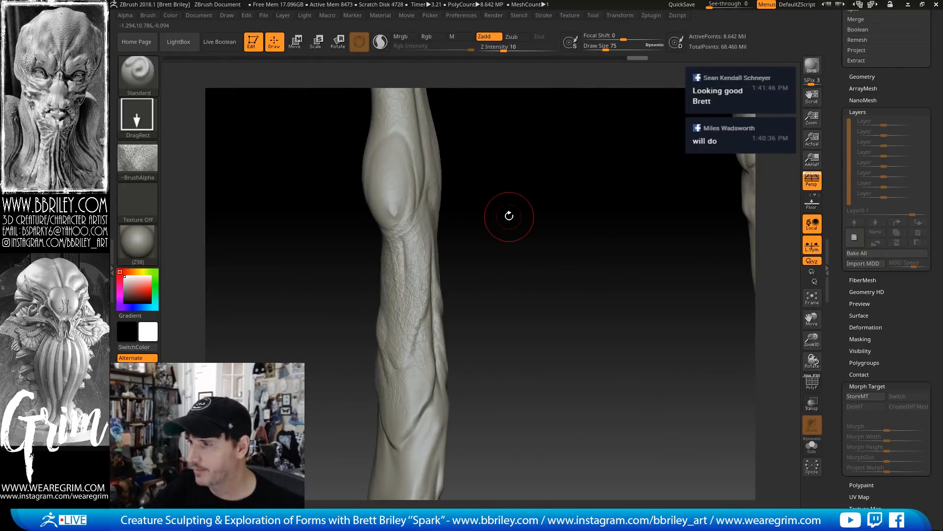
left_click_drag(508, 212, 394, 214)
left_click_drag(435, 177, 430, 136)
left_click_drag(231, 187, 495, 223)
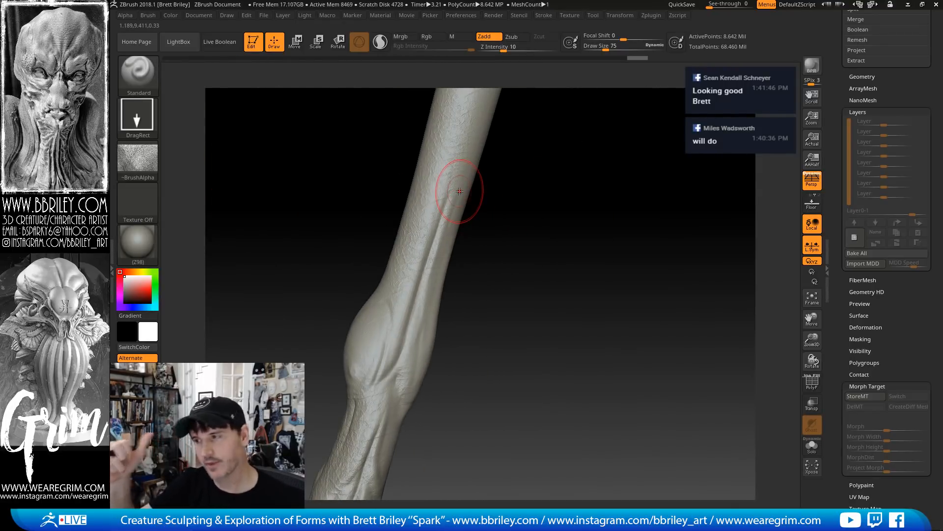
left_click_drag(533, 207, 378, 246)
Undo the skin texture stamps on the thin shafts and ankles of the lower legs
key("ctrl")
key("ctrl")
key("ctrl")
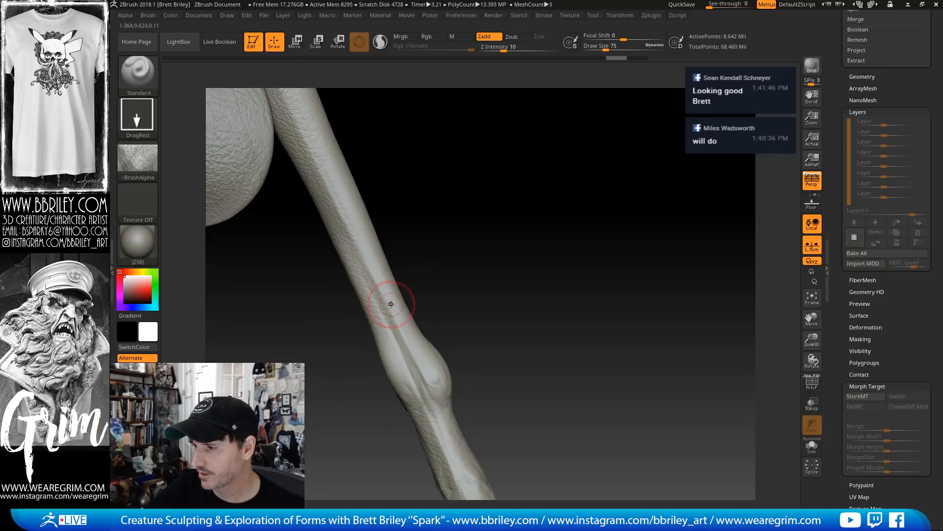
key("ctrl+z")
key("ctrl+z")
key("ctrl+z")
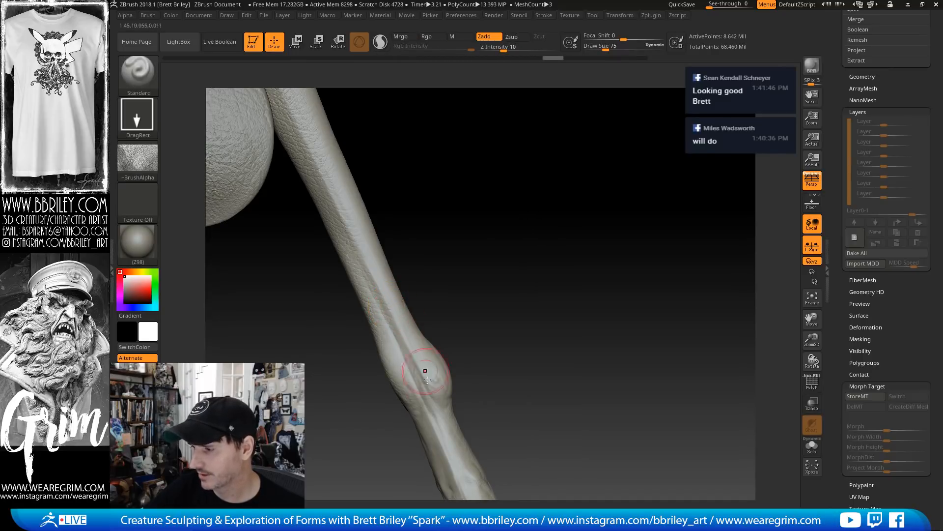
key("ctrl+z")
key("ctrl+z")
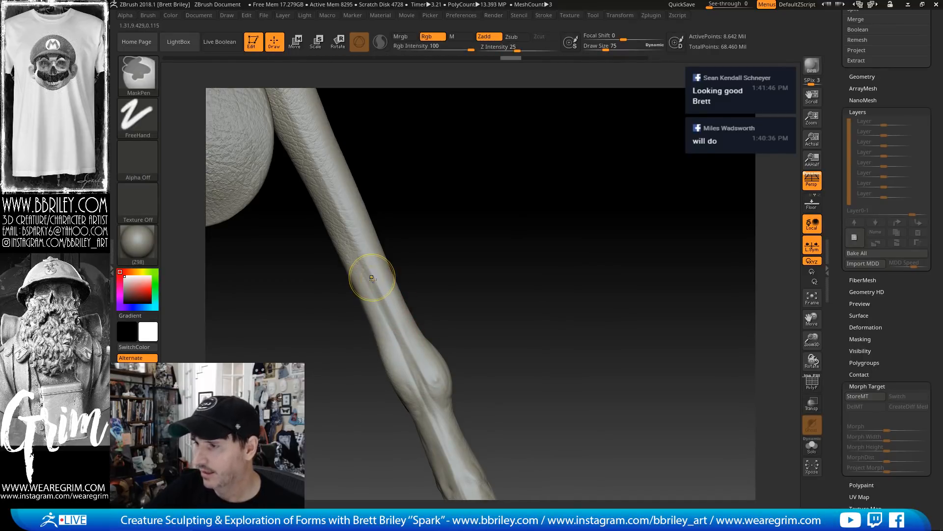
key("ctrl+z")
Isolate the lower legs with Solo mode and turn on backface auto masking for the Standard brush
left_click_drag(462, 199, 492, 200)
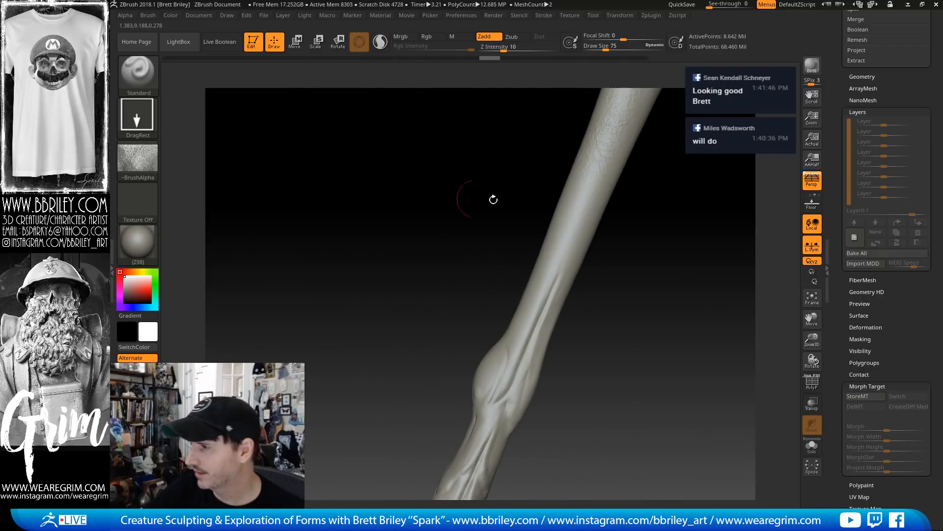
left_click_drag(646, 226, 636, 218)
left_click_drag(674, 177, 518, 287, "alt")
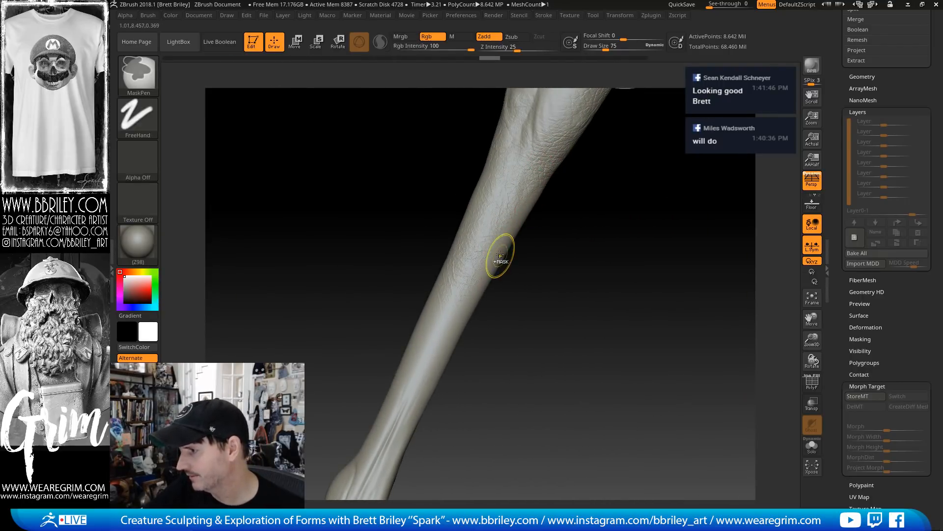
left_click_drag(535, 277, 567, 260)
left_click(812, 445)
left_click_drag(660, 291, 563, 231)
left_click(148, 15)
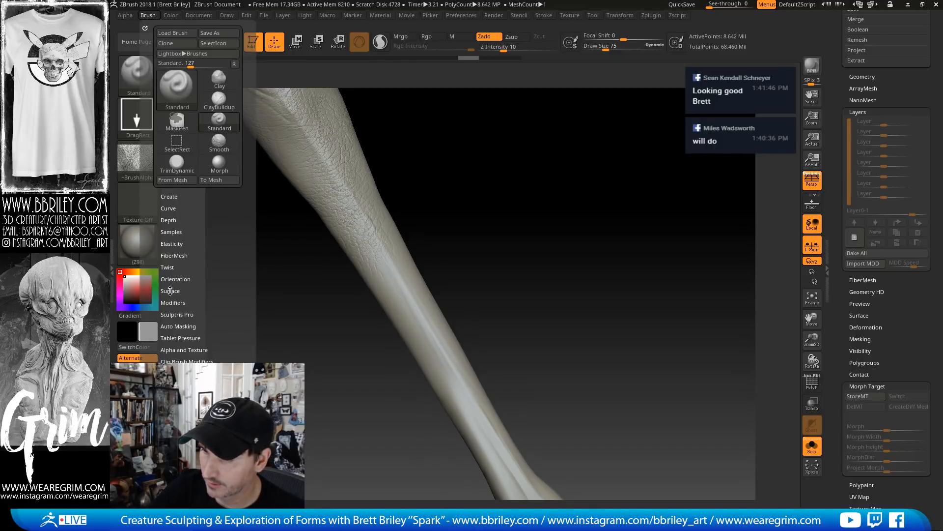
left_click(181, 326)
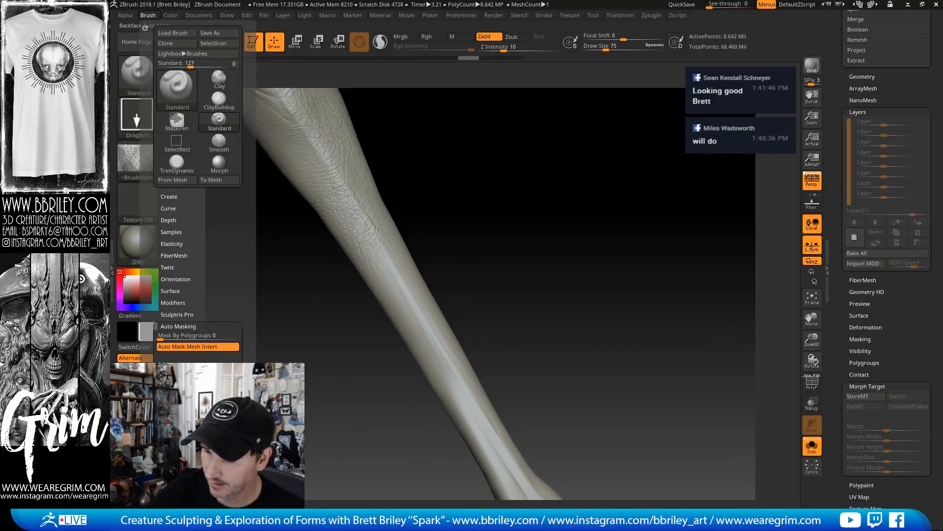
Try stamping skin texture from the lower calves down the shins, and undo those stamps
mouse_move(540, 165)
left_mouse_down()
mouse_move(510, 200)
mouse_move(440, 239)
left_mouse_up()
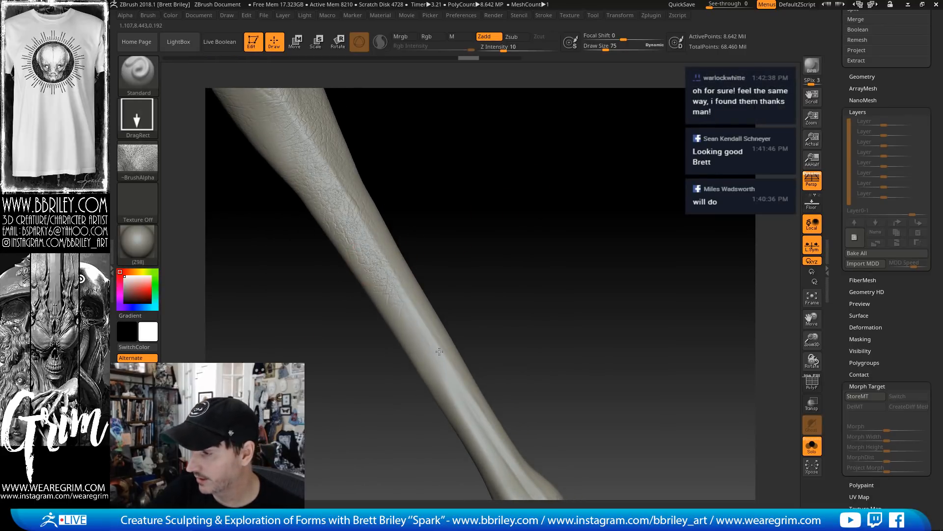
left_click_drag(432, 342, 432, 342)
left_click_drag(442, 212, 530, 114)
left_click_drag(409, 241, 360, 239)
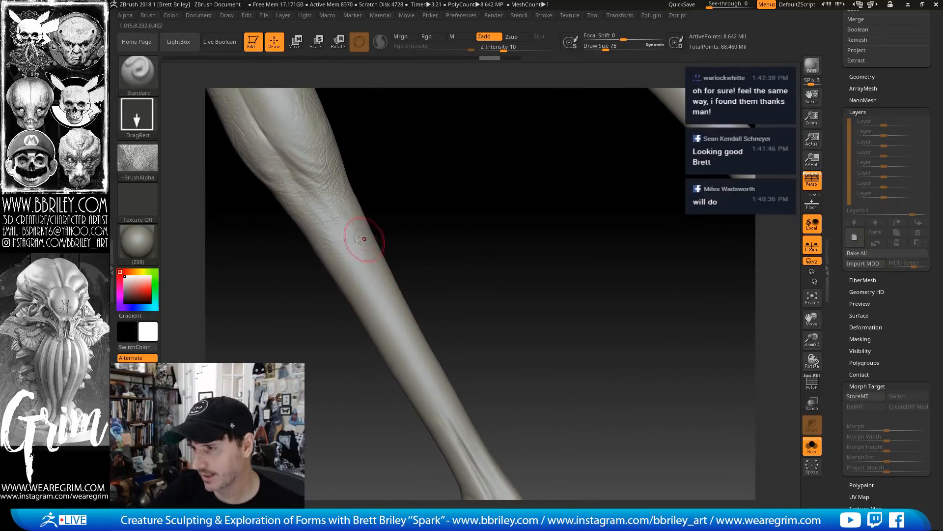
mouse_move(444, 206)
left_mouse_down()
mouse_move(431, 232)
mouse_move(388, 239)
mouse_move(400, 375)
left_mouse_up()
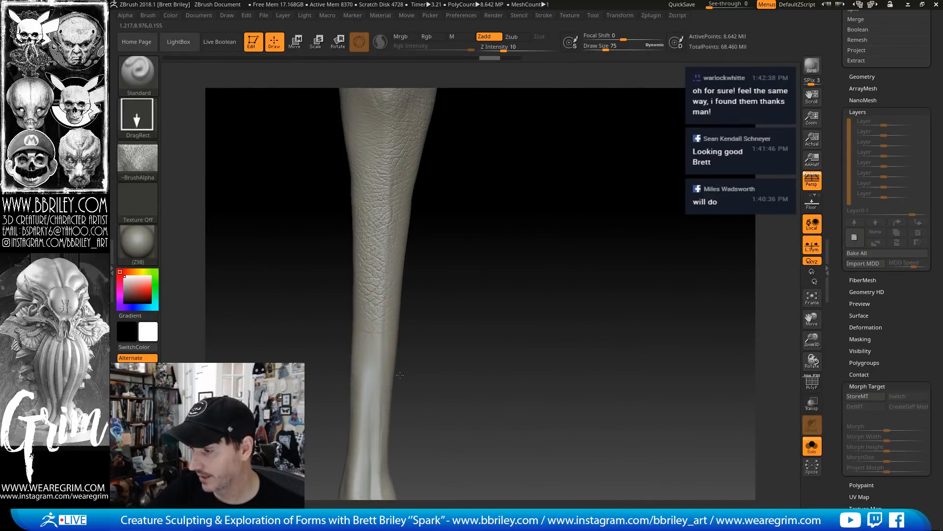
left_click_drag(436, 400, 536, 318)
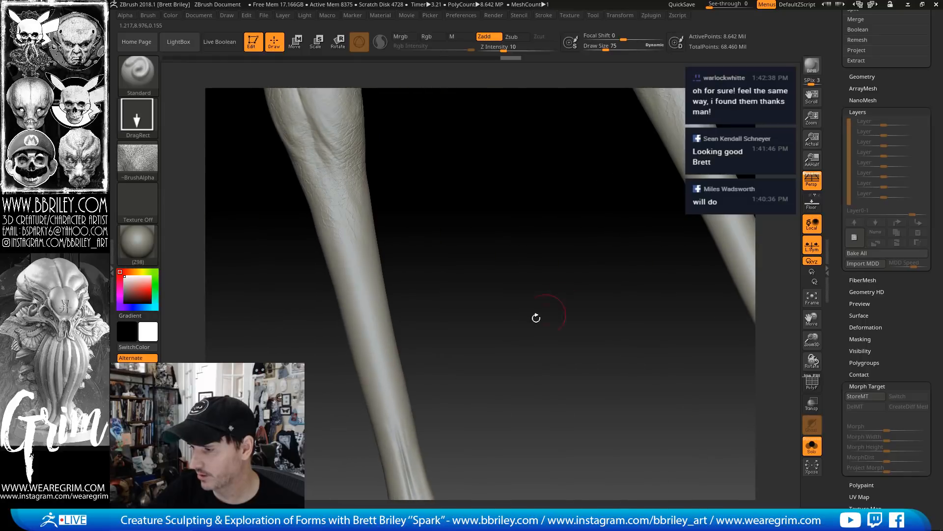
key("ctrl+z")
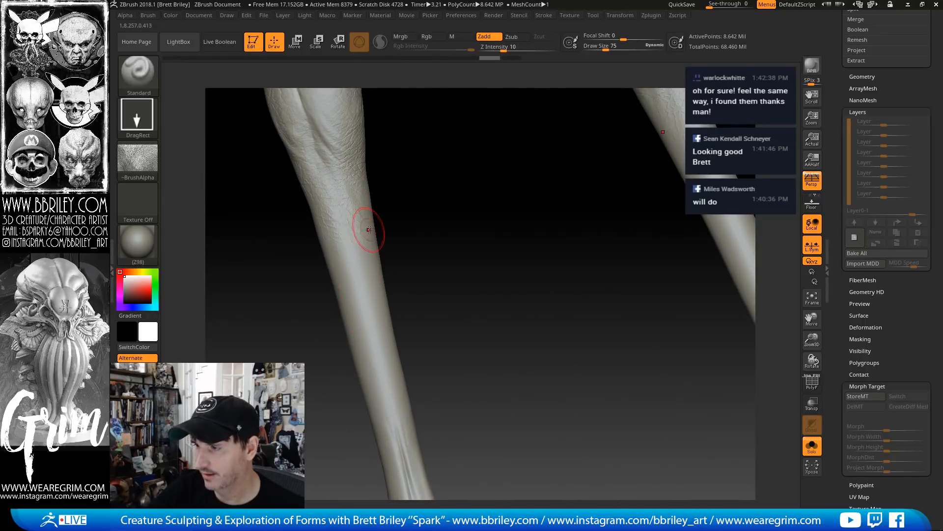
key("ctrl+z")
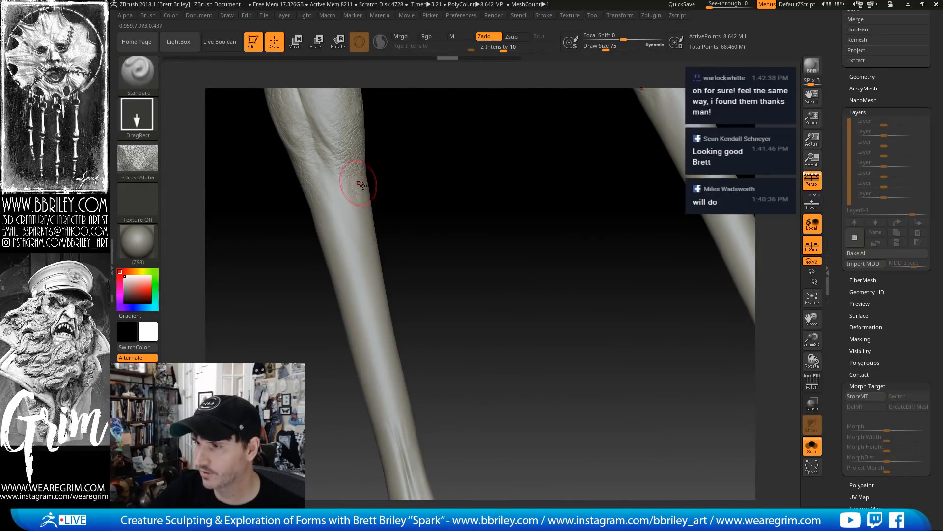
Stamp wrinkled skin texture from the base of the calves down the front of the shins
left_click_drag(434, 204, 540, 201)
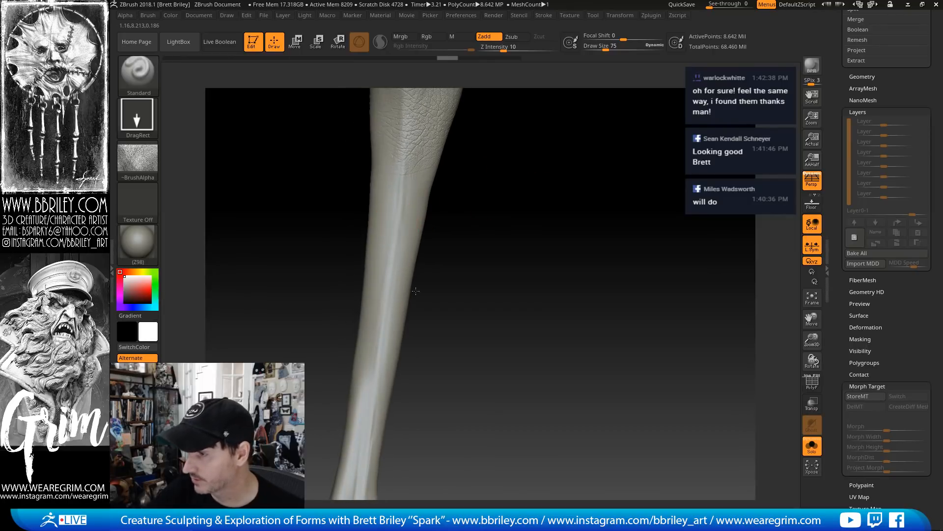
left_click_drag(448, 298, 414, 323)
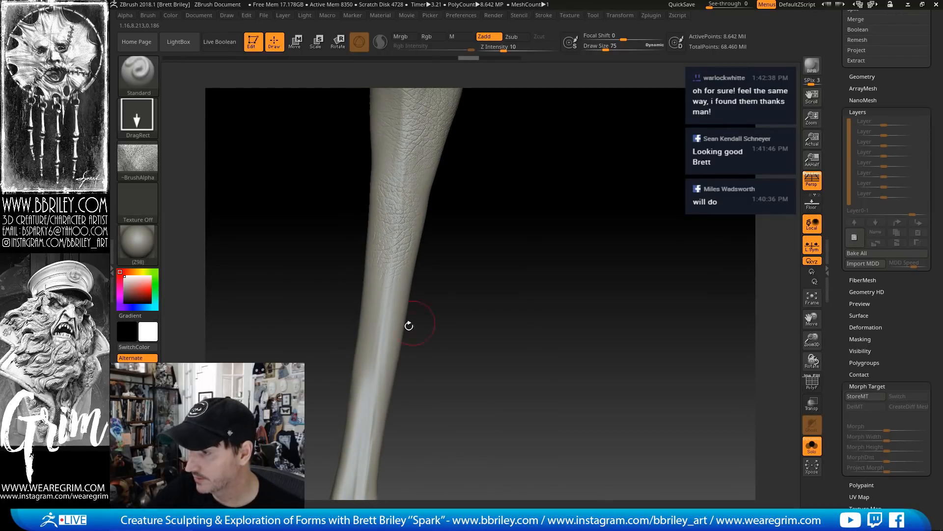
left_click_drag(448, 395, 450, 396)
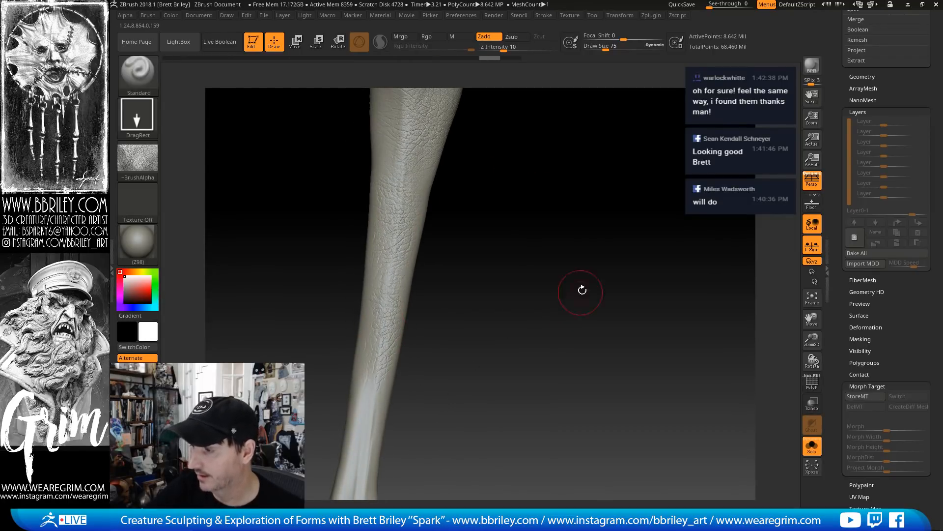
mouse_move(582, 288)
left_mouse_down()
mouse_move(531, 288)
mouse_move(376, 240)
mouse_move(399, 269)
left_mouse_up()
left_click_drag(432, 315, 432, 316)
left_click_drag(495, 275, 532, 256)
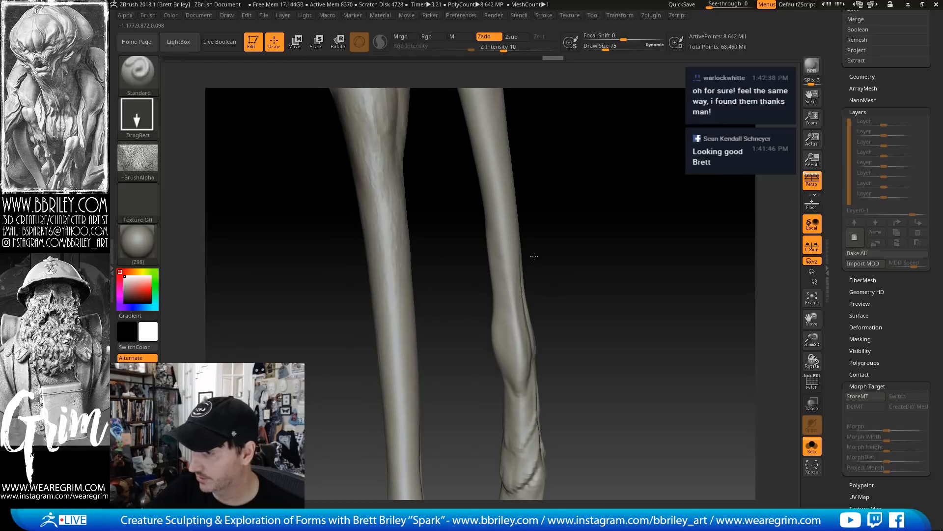
Fill the remaining sides of the lower legs' shafts beneath the calves with wrinkled skin texture
mouse_move(517, 206)
left_mouse_down()
mouse_move(506, 245)
mouse_move(476, 261)
left_mouse_up()
left_click_drag(471, 220, 472, 221)
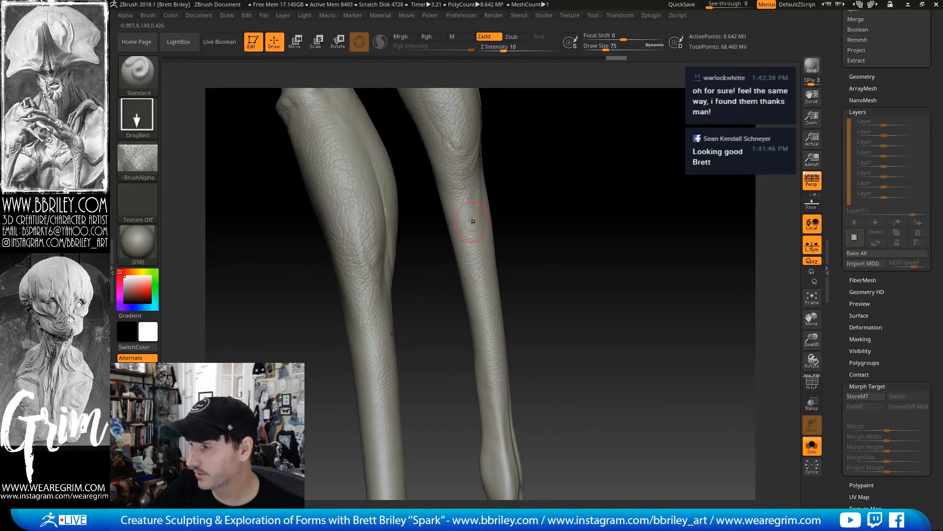
left_click_drag(572, 200, 493, 203)
left_click_drag(503, 283, 504, 284)
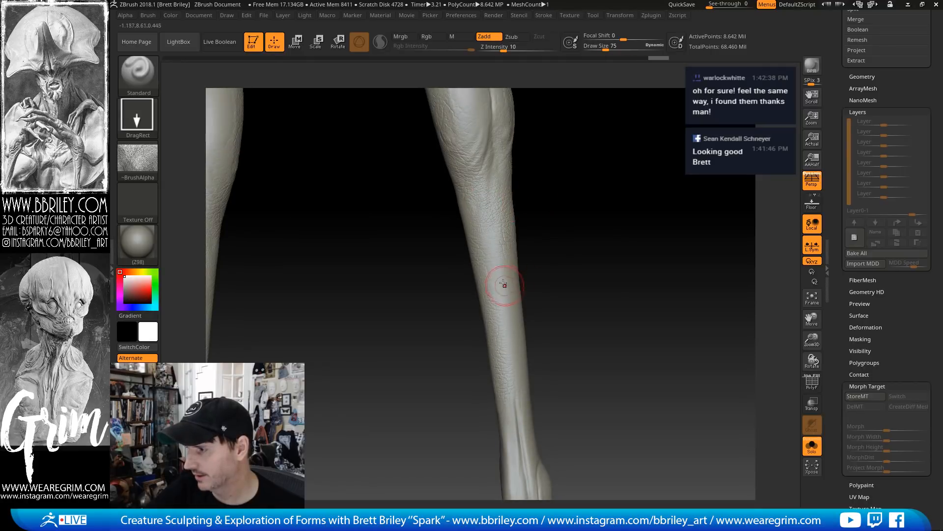
left_click_drag(554, 301, 554, 307)
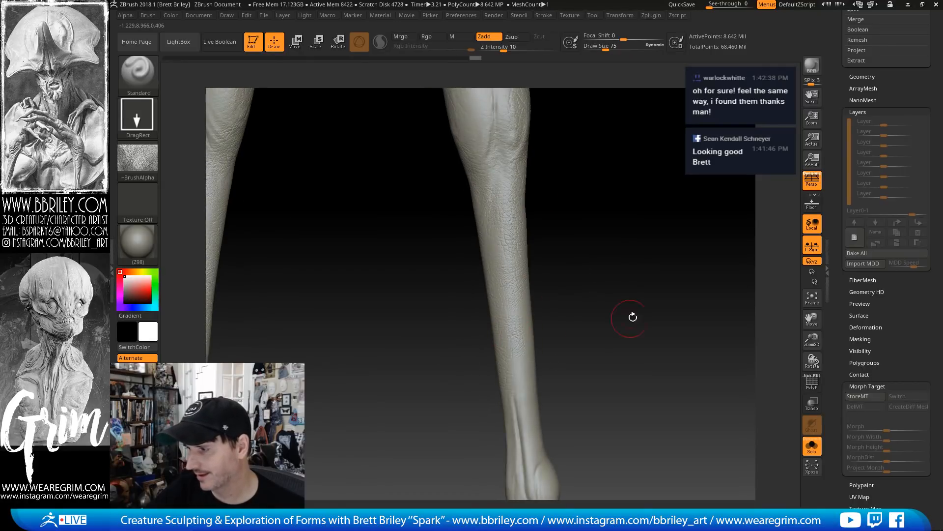
Extend the wrinkled skin texture down the lower shins and onto the rounded ankle knobs
left_click_drag(632, 317, 426, 209)
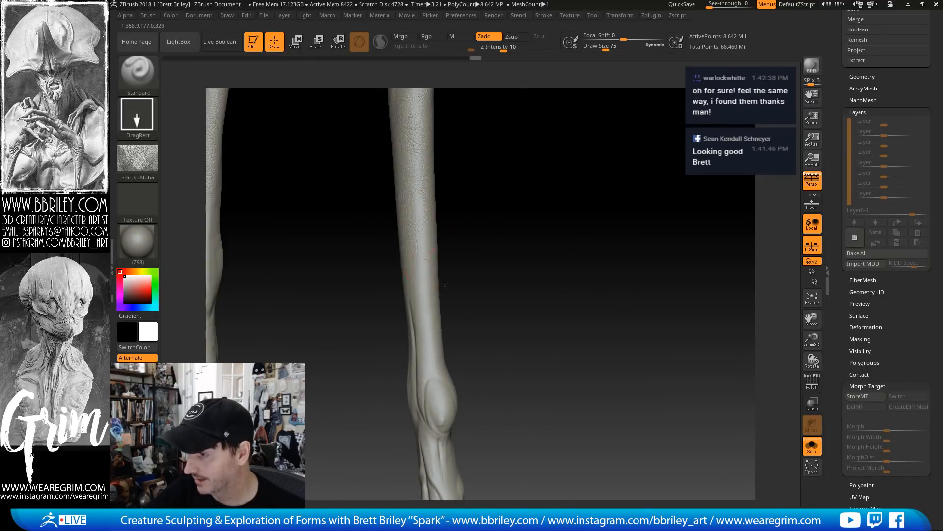
left_click_drag(505, 329, 450, 192)
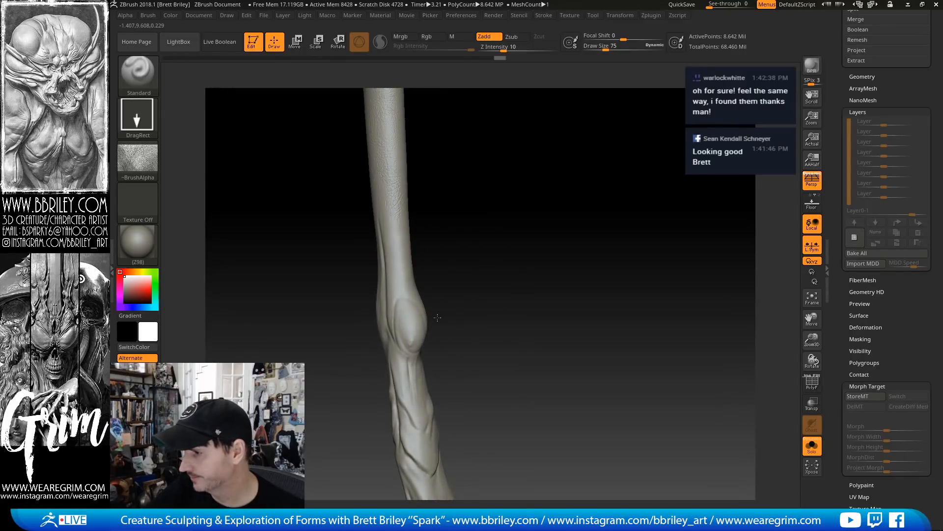
left_click_drag(438, 318, 410, 312)
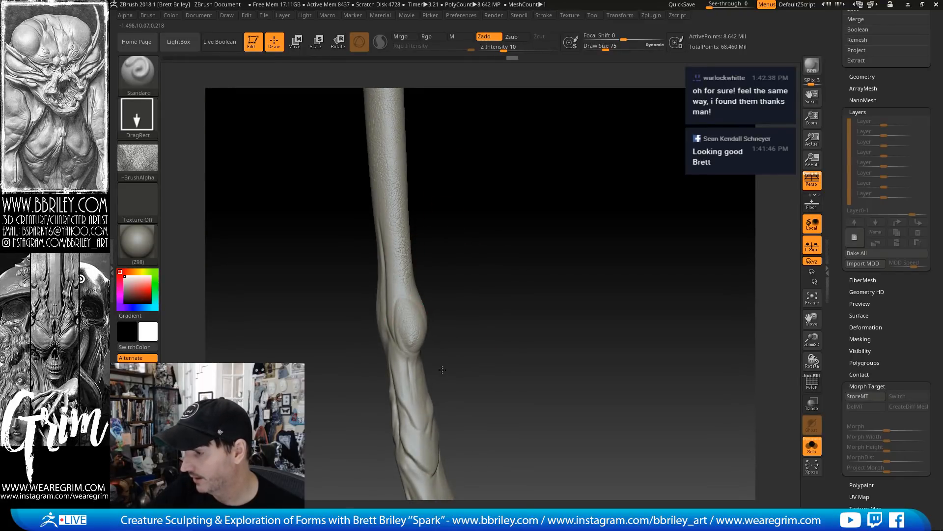
Stamp wrinkled skin texture around the sides of the ankle knobs and the lower shafts just above them
mouse_move(442, 369)
left_mouse_down()
mouse_move(479, 327)
mouse_move(469, 272)
mouse_move(389, 285)
left_mouse_up()
left_click_drag(379, 250, 375, 216)
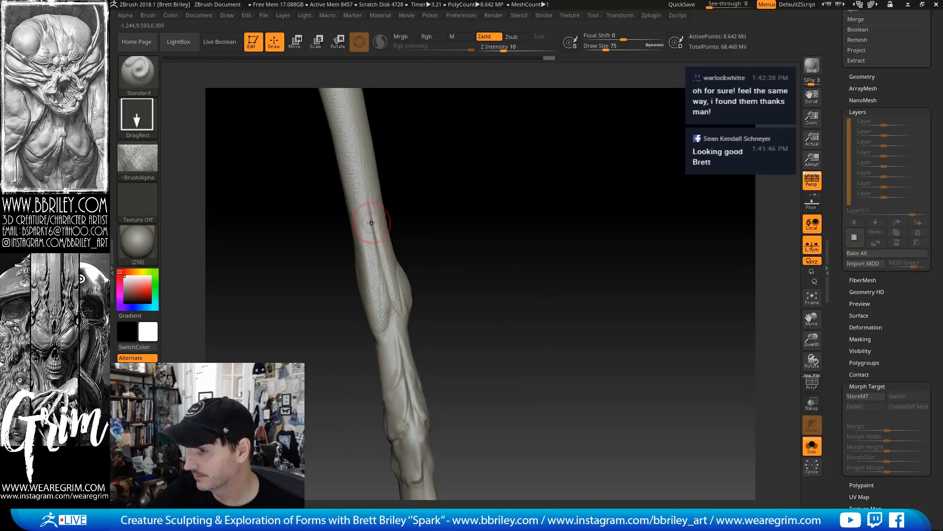
left_click_drag(443, 237, 471, 228)
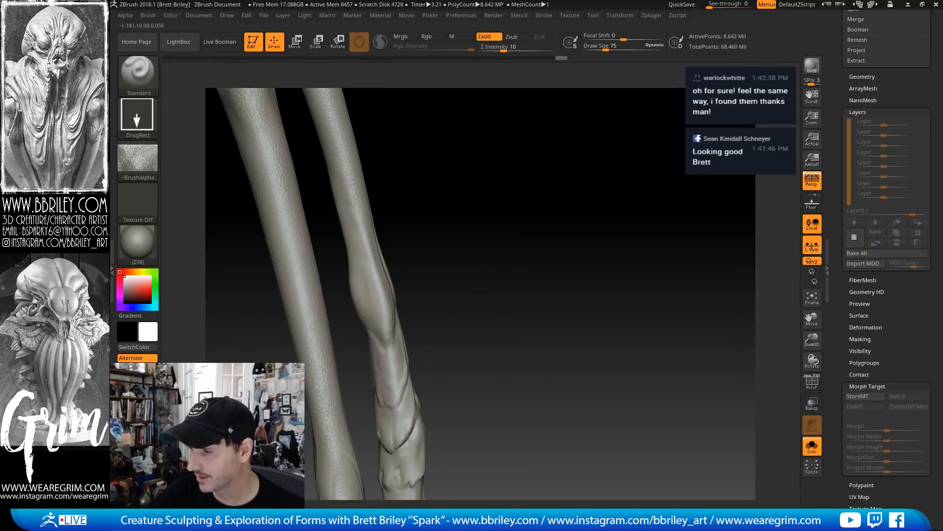
left_click_drag(389, 342, 390, 341)
left_click_drag(446, 214, 519, 189)
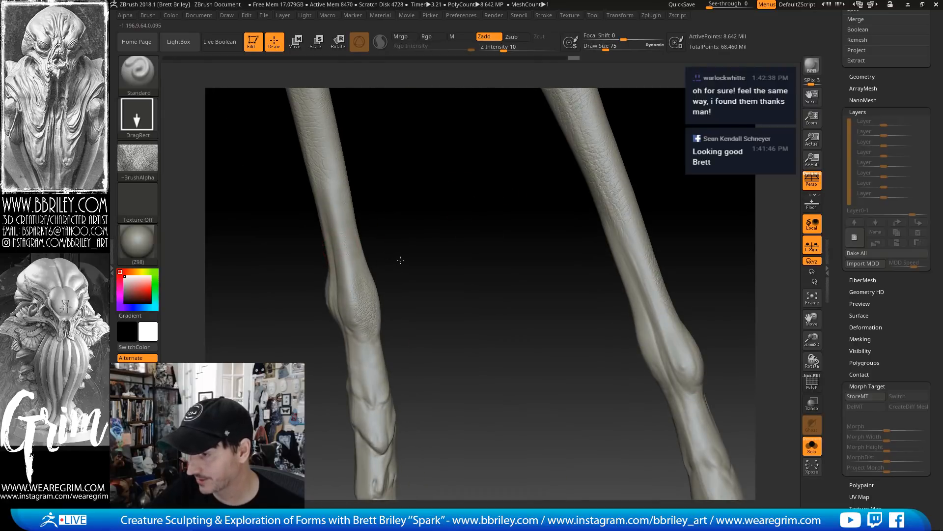
Fill the front and remaining sides of the ankle knobs with skin texture and carry it just below them
left_click_drag(370, 195, 398, 166)
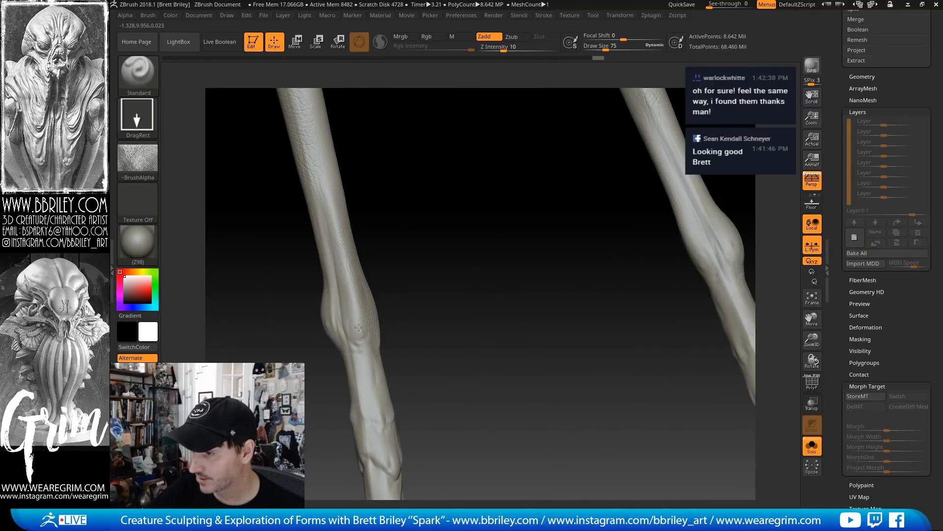
left_click_drag(409, 347, 369, 320)
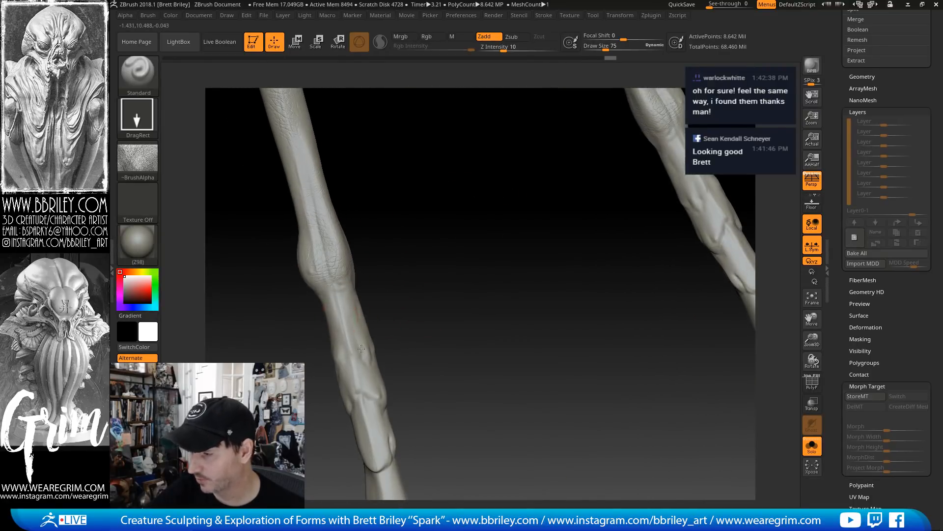
left_click_drag(388, 364, 370, 350)
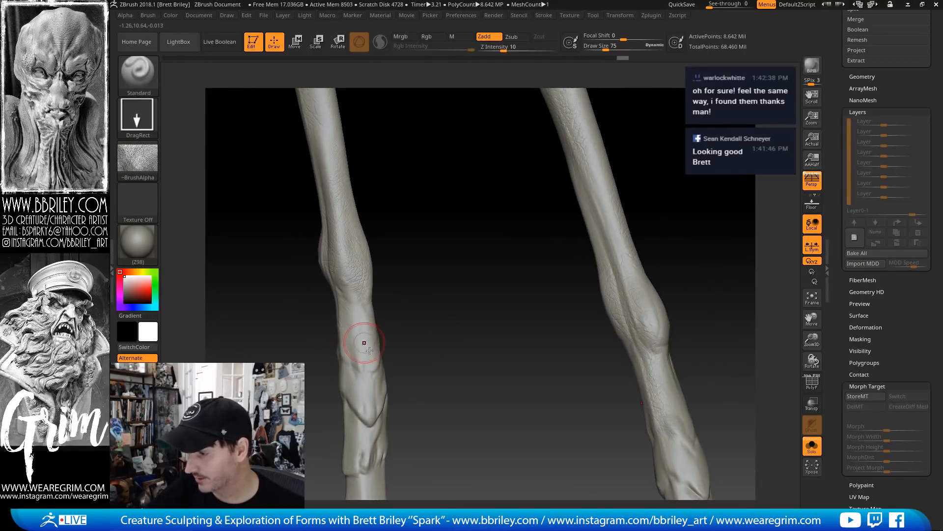
left_click_drag(400, 305, 379, 341)
left_click_drag(500, 296, 391, 298)
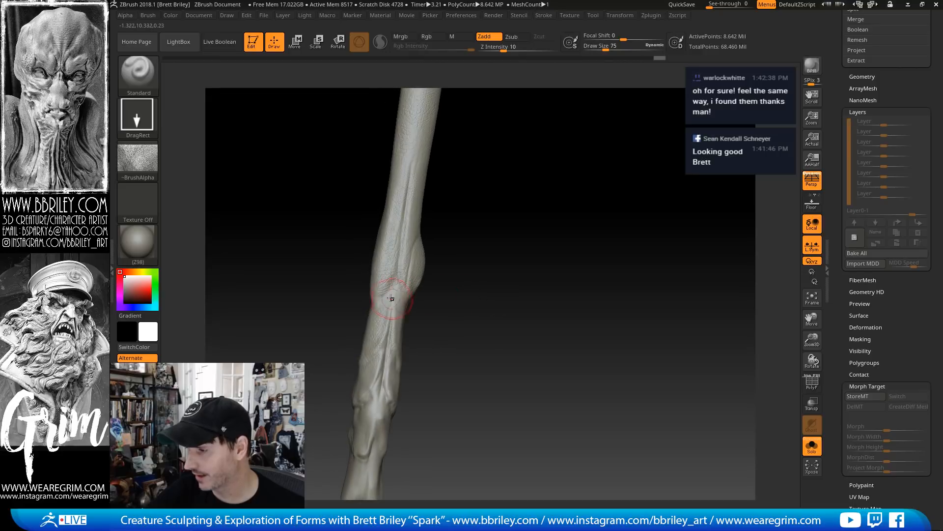
Stamp wrinkled skin texture over the overlapping folds beneath the ankle knobs, working around the lower ends of the legs
left_click_drag(484, 313, 405, 340)
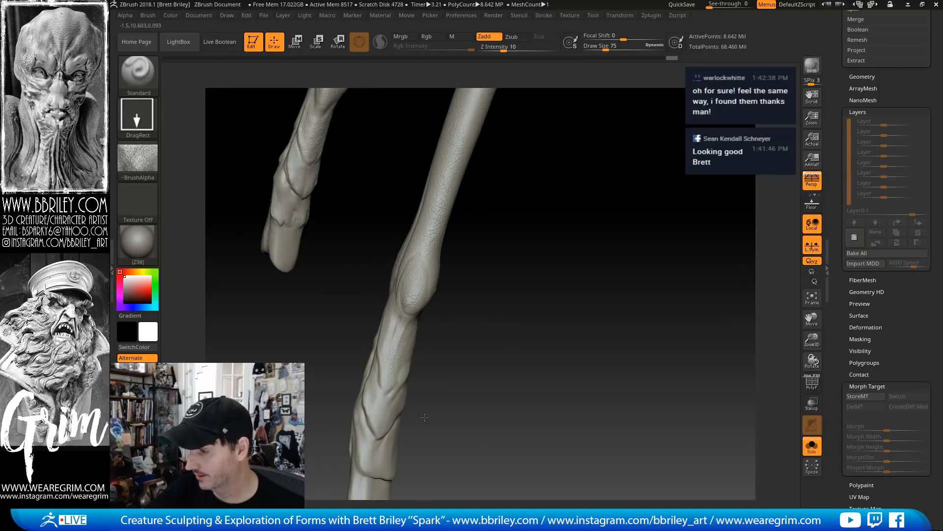
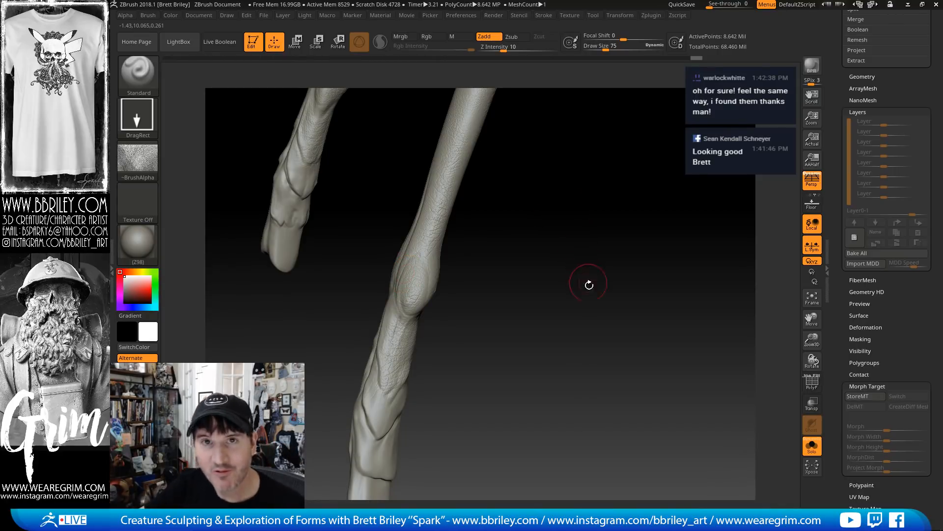
left_click_drag(594, 225, 598, 229)
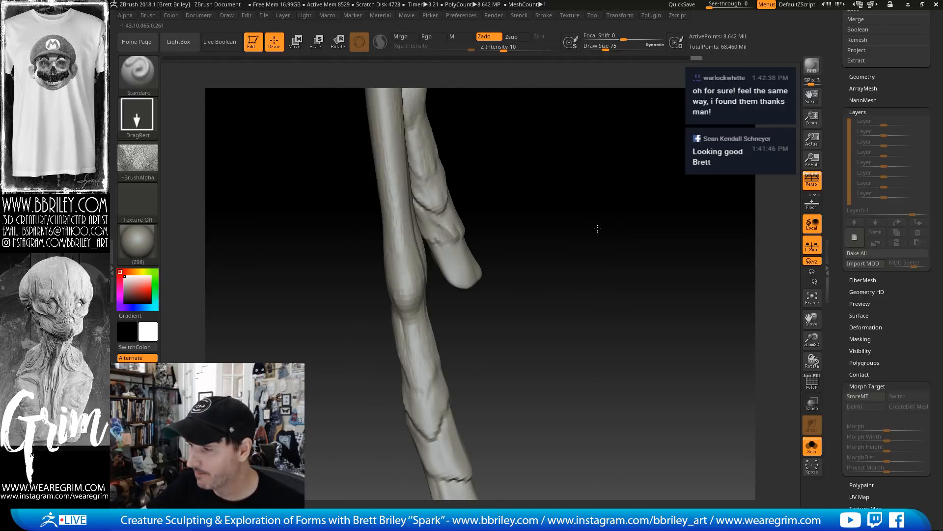
mouse_move(548, 257)
left_mouse_down()
mouse_move(567, 272)
mouse_move(556, 255)
mouse_move(532, 259)
left_mouse_up()
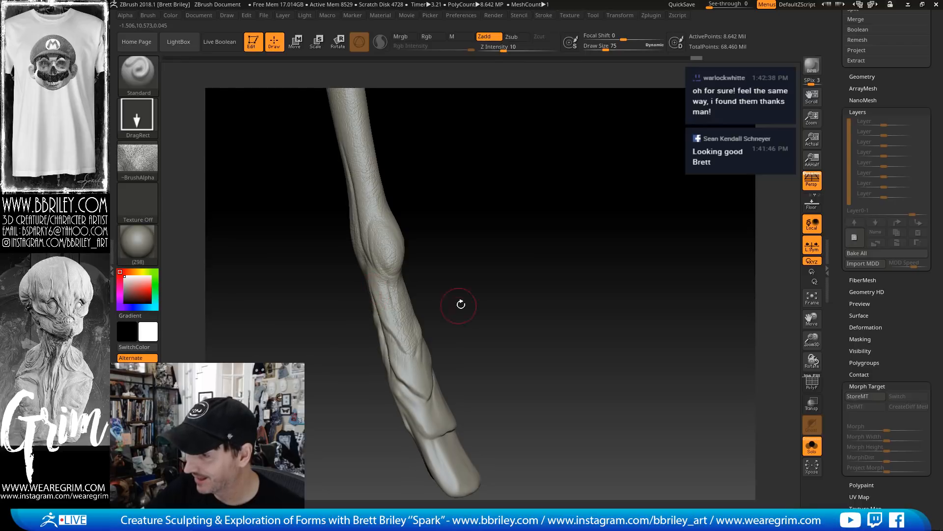
left_click_drag(461, 304, 437, 329)
mouse_move(496, 319)
left_mouse_down()
mouse_move(506, 282)
mouse_move(469, 290)
left_mouse_up()
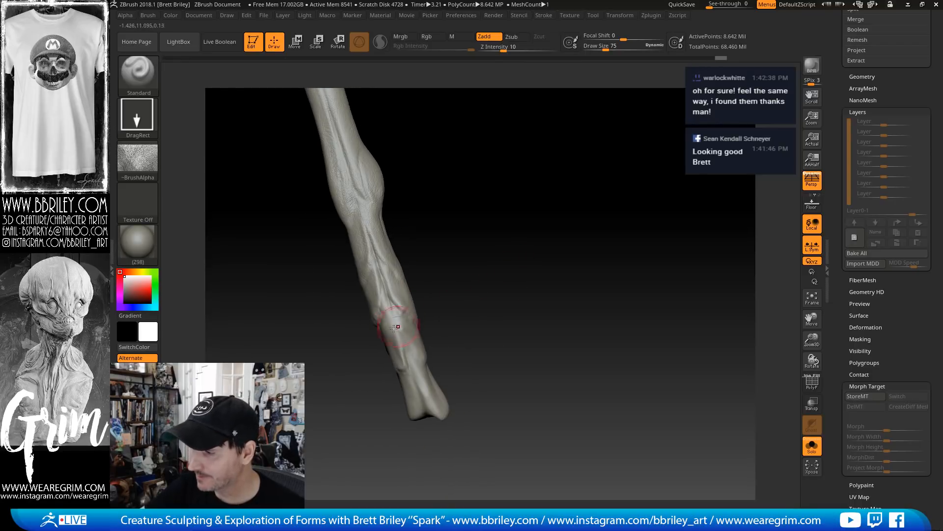
mouse_move(399, 324)
left_mouse_down()
mouse_move(445, 324)
mouse_move(497, 271)
mouse_move(365, 304)
left_mouse_up()
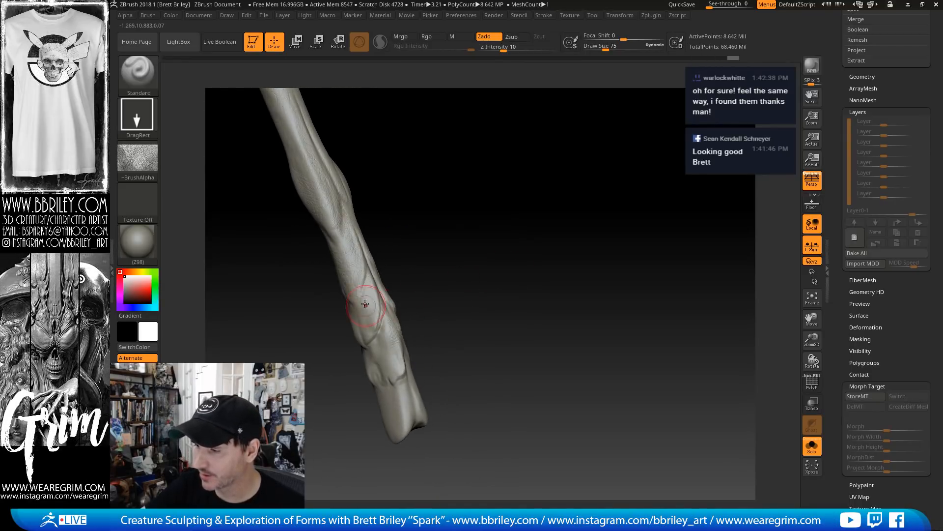
left_click_drag(466, 177, 494, 305, "alt")
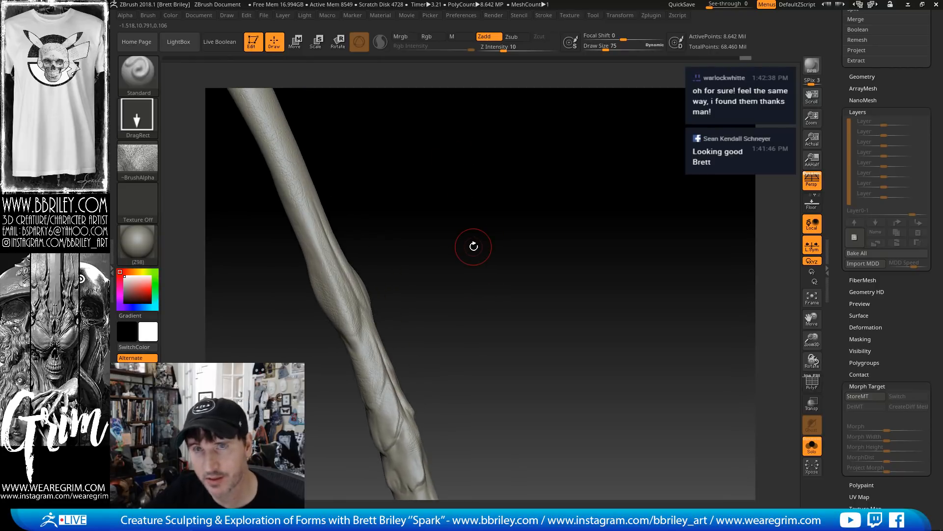
Add wrinkled skin texture to the untextured patches on the calves, from their upper ends to their tapering base
mouse_move(457, 202)
left_mouse_down()
mouse_move(433, 210)
mouse_move(490, 232)
mouse_move(472, 248)
mouse_move(487, 260)
mouse_move(476, 239)
mouse_move(512, 301)
mouse_move(462, 306)
mouse_move(550, 259)
mouse_move(511, 332)
mouse_move(304, 340)
left_mouse_up()
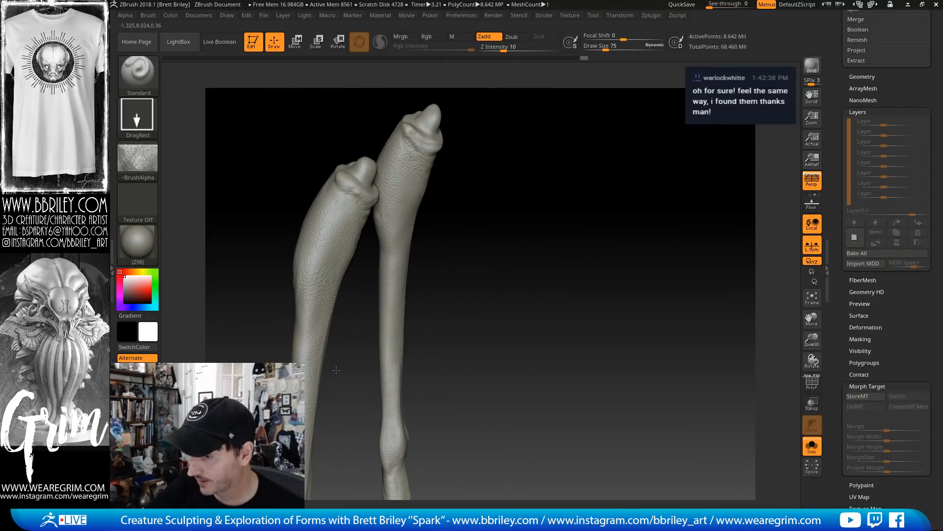
left_click_drag(533, 262, 510, 251)
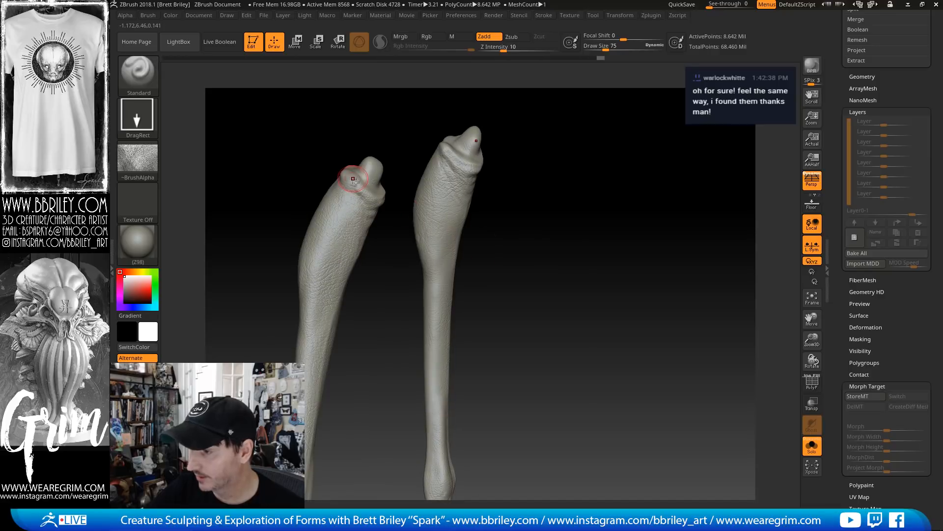
mouse_move(554, 211)
left_mouse_down()
mouse_move(617, 213)
mouse_move(386, 217)
left_mouse_up()
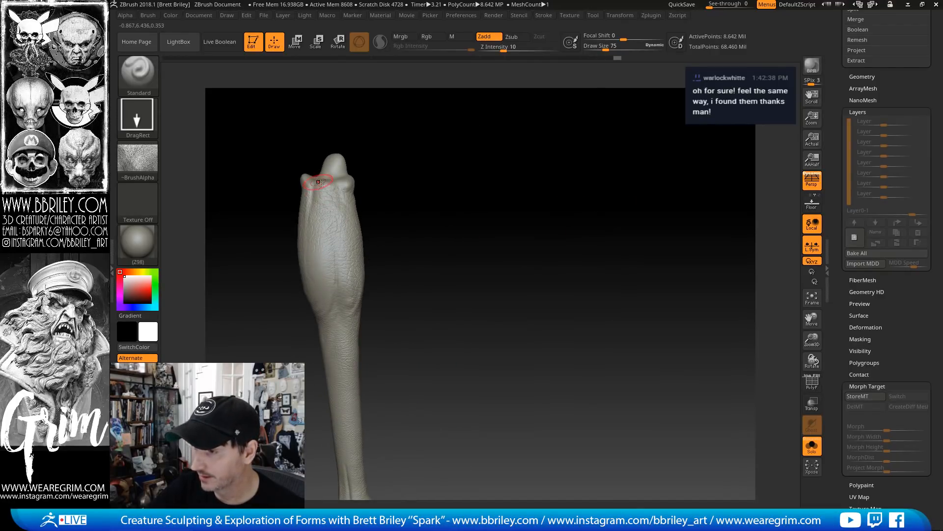
mouse_move(459, 230)
left_mouse_down("alt")
mouse_move(478, 194)
mouse_move(431, 192)
left_mouse_up("alt")
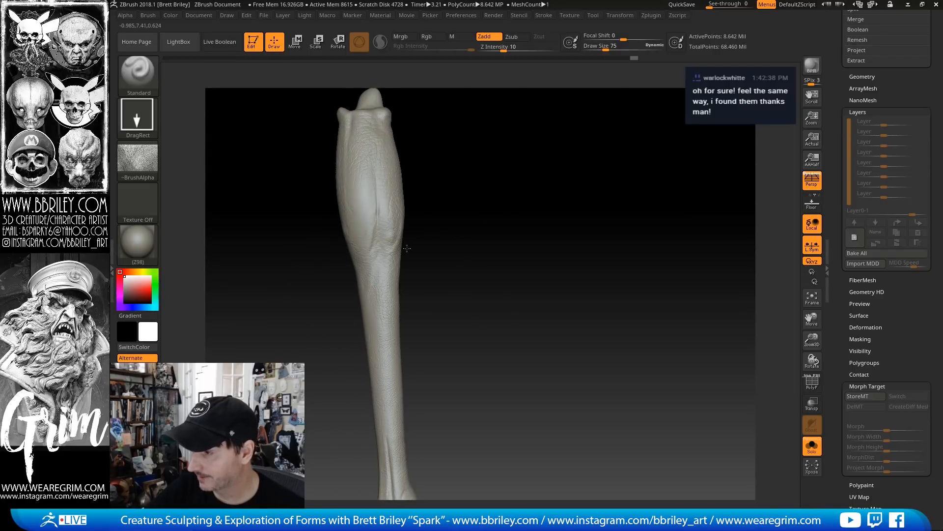
Check the textured lower legs, turn off Solo to show the whole creature, and bring the arms into view
mouse_move(576, 191)
left_mouse_down()
mouse_move(604, 219)
mouse_move(604, 236)
mouse_move(609, 217)
mouse_move(619, 228)
mouse_move(588, 246)
mouse_move(584, 329)
left_mouse_up()
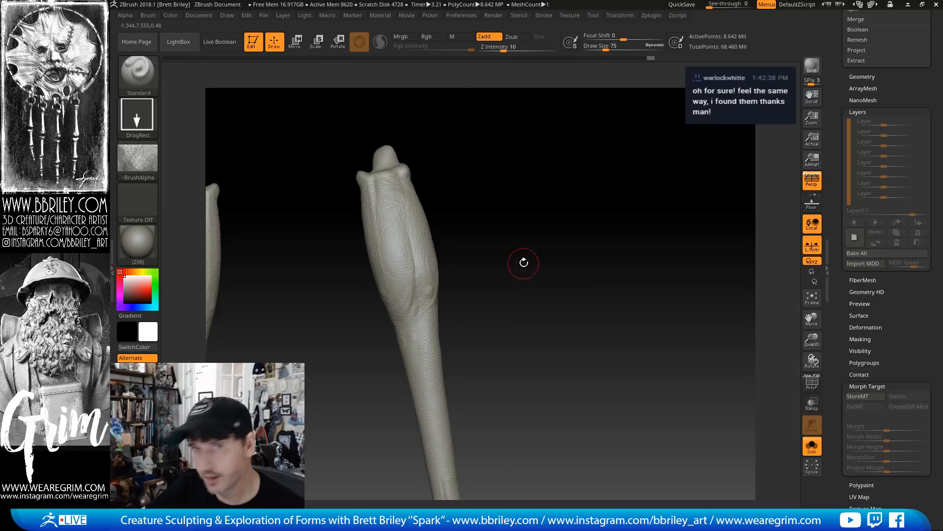
left_click_drag(524, 263, 518, 258)
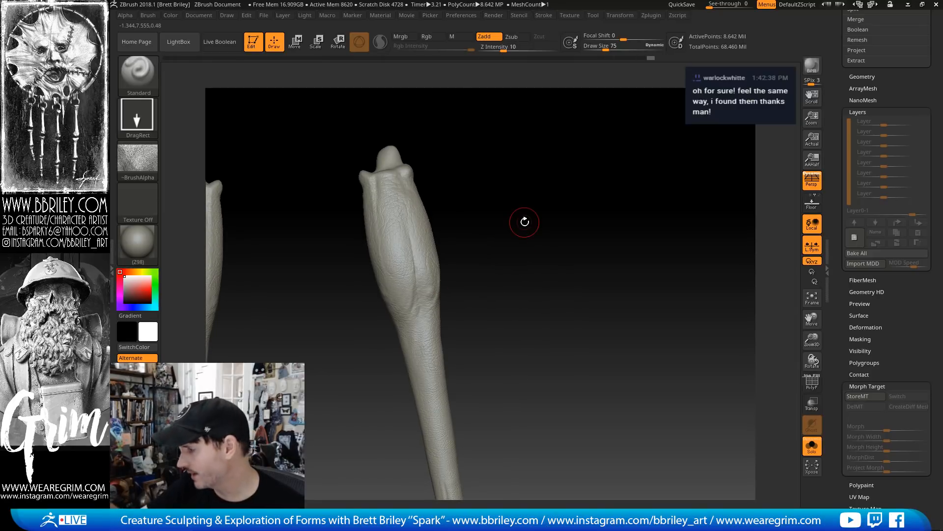
mouse_move(601, 285)
left_mouse_down("alt")
mouse_move(649, 263)
mouse_move(621, 250)
left_mouse_up("alt")
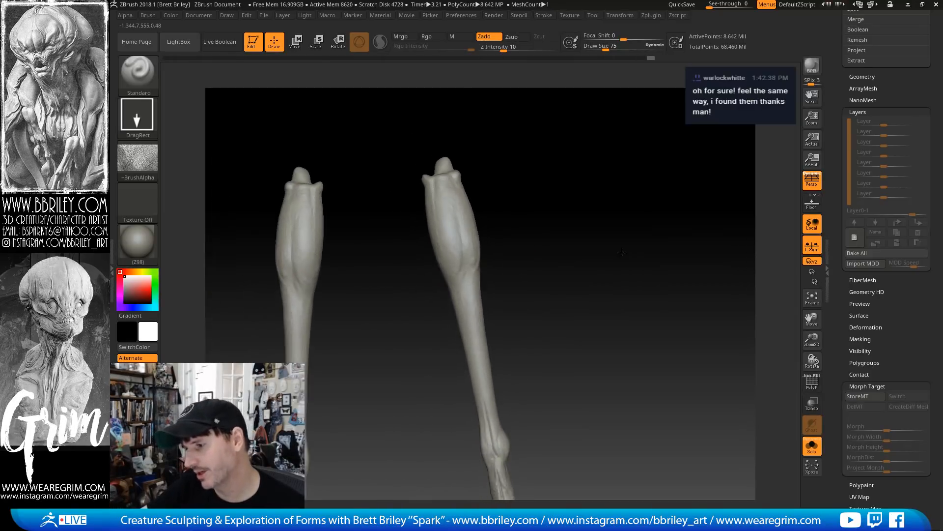
left_click(809, 449)
left_click_drag(701, 315, 579, 361)
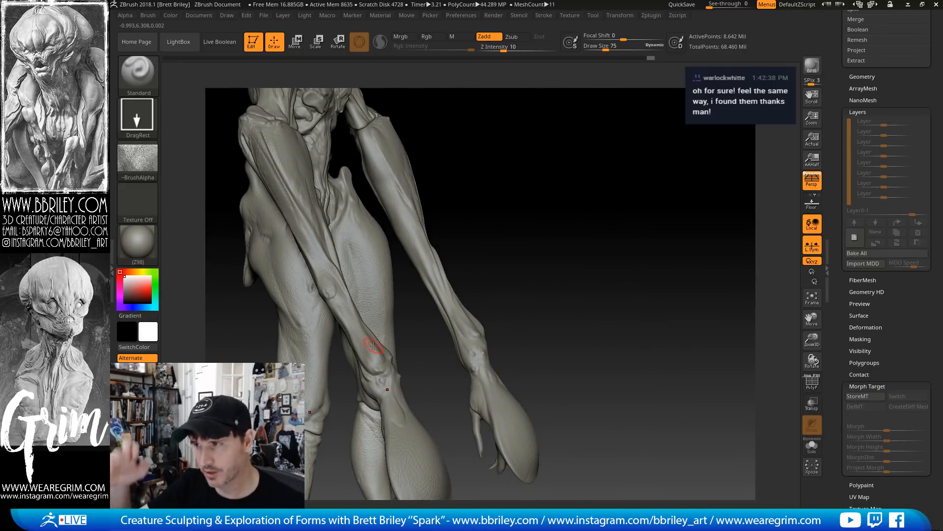
left_click_drag(514, 158, 451, 275)
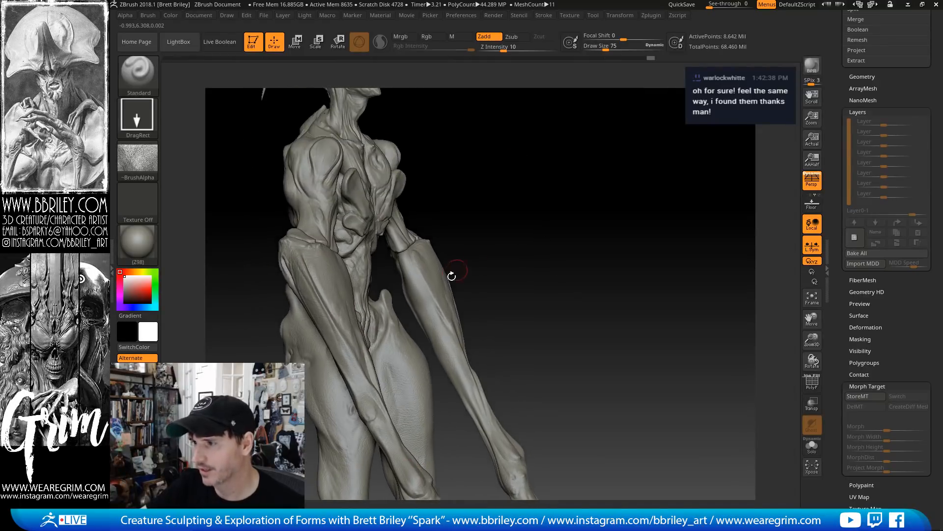
Stamp wrinkled skin texture on the Upper_arm subtool above the elbows and make the Forearm subtool active
left_click(433, 290, "alt")
left_click_drag(491, 188, 466, 314, "alt")
left_click_drag(509, 204, 545, 418, "alt")
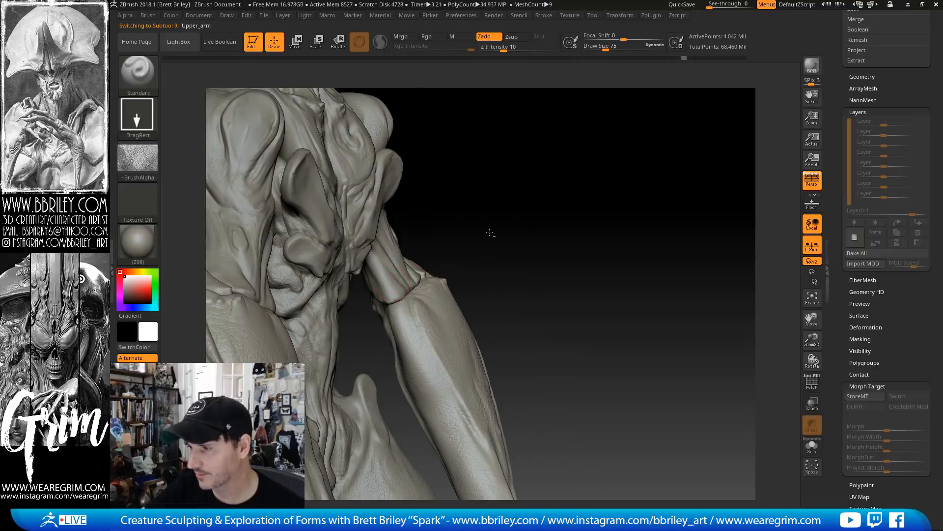
mouse_move(490, 232)
left_mouse_down()
mouse_move(506, 217)
mouse_move(384, 285)
left_mouse_up()
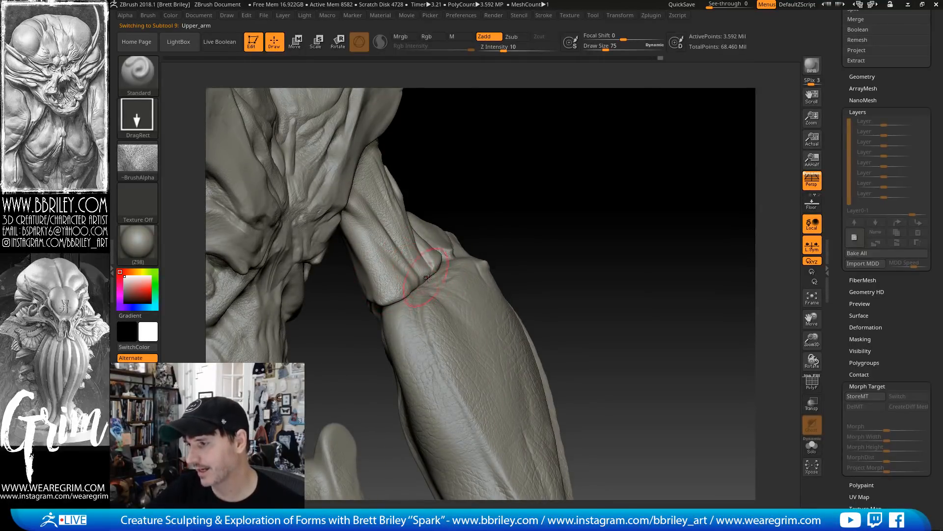
left_click(482, 310, "alt")
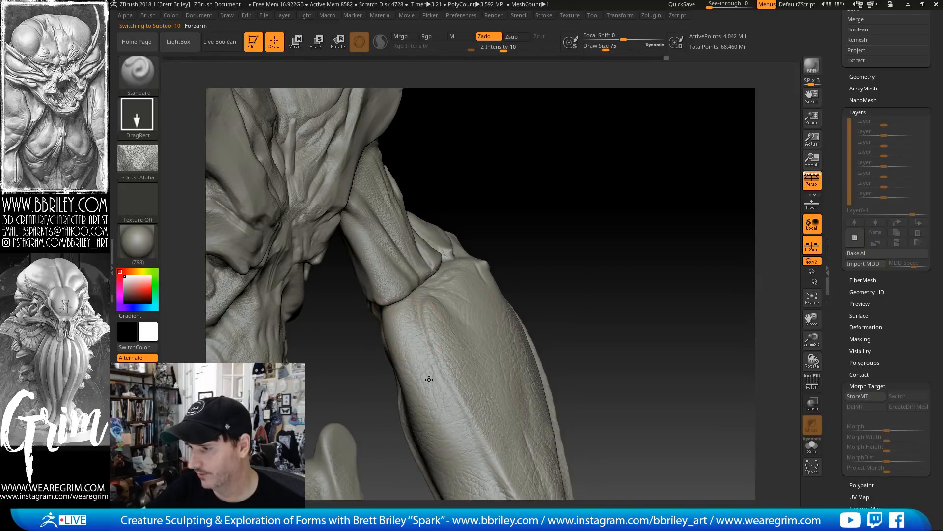
Make the Body subtool active and stamp wrinkled skin texture onto the rounded shoulder muscles
mouse_move(545, 205)
left_mouse_down()
mouse_move(563, 173)
mouse_move(623, 228)
mouse_move(610, 211)
mouse_move(554, 231)
mouse_move(633, 187)
mouse_move(585, 219)
mouse_move(626, 211)
mouse_move(657, 253)
mouse_move(672, 240)
left_mouse_up()
left_click(408, 274, "alt")
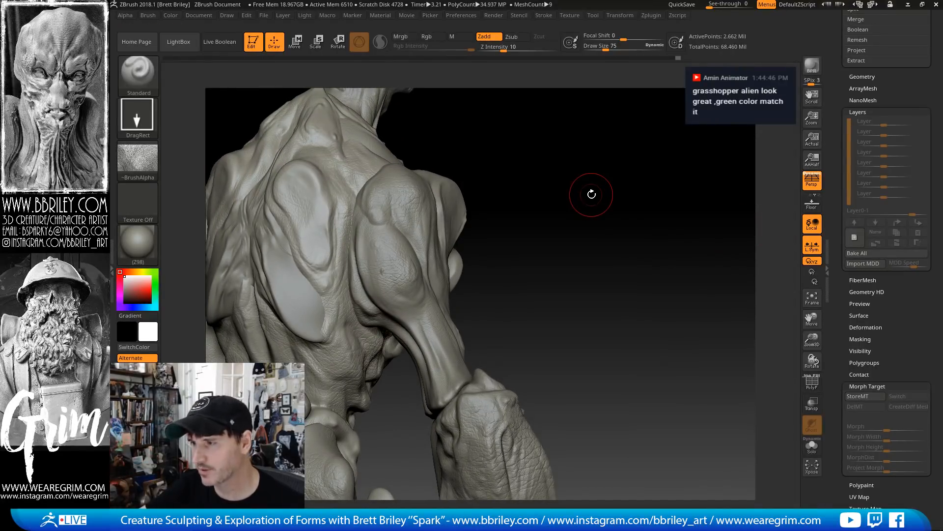
left_click_drag(512, 200, 478, 228)
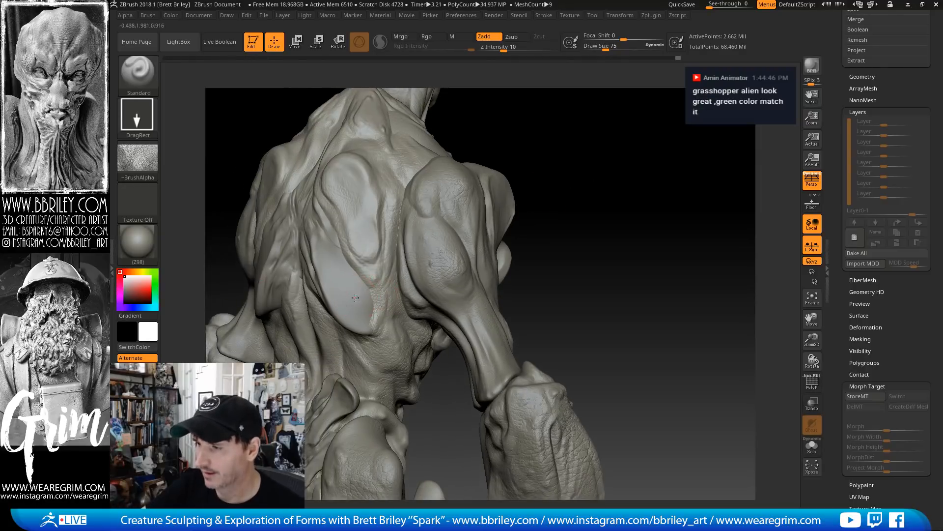
Select the Chest2_1 back plates and stamp wrinkled skin texture over them and their inner folds beside the spine
left_click(352, 297, "alt")
left_click_drag(558, 147, 584, 148)
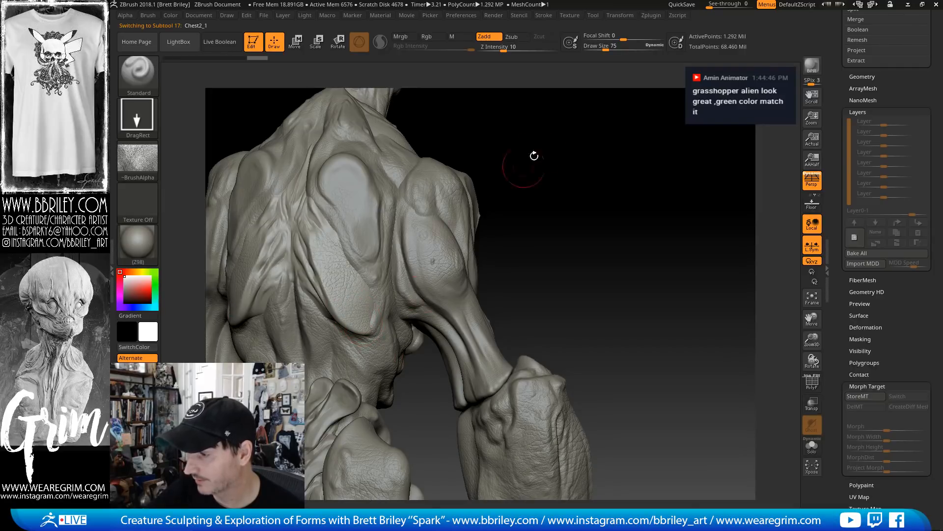
left_click_drag(534, 156, 301, 285)
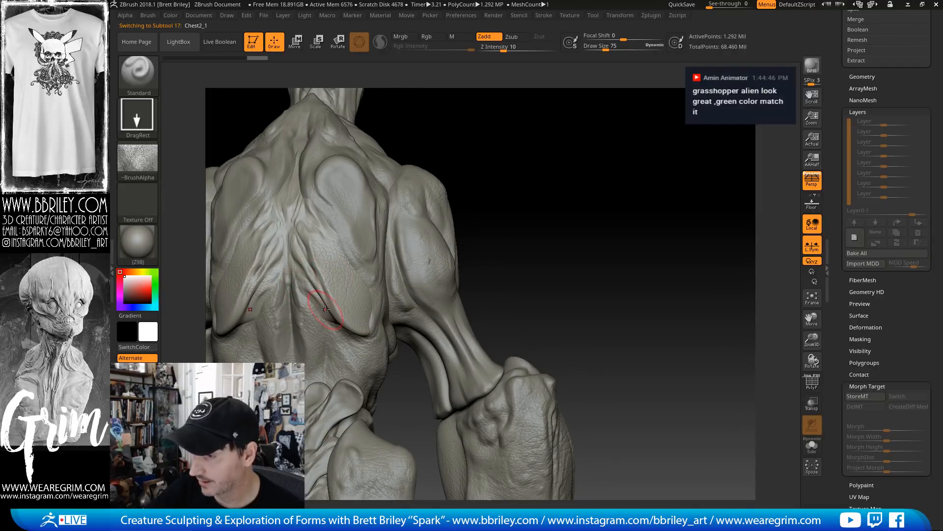
left_click_drag(307, 225, 315, 278)
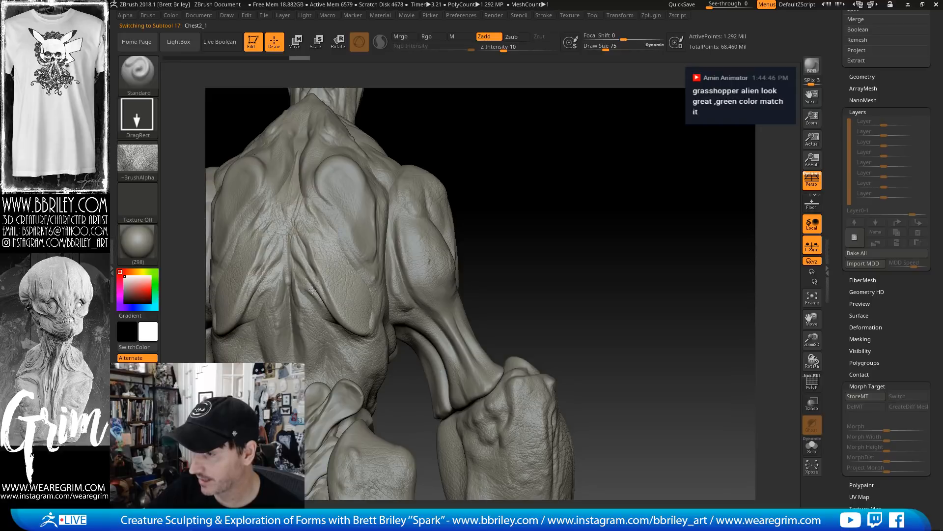
left_click_drag(509, 137, 581, 185, "alt")
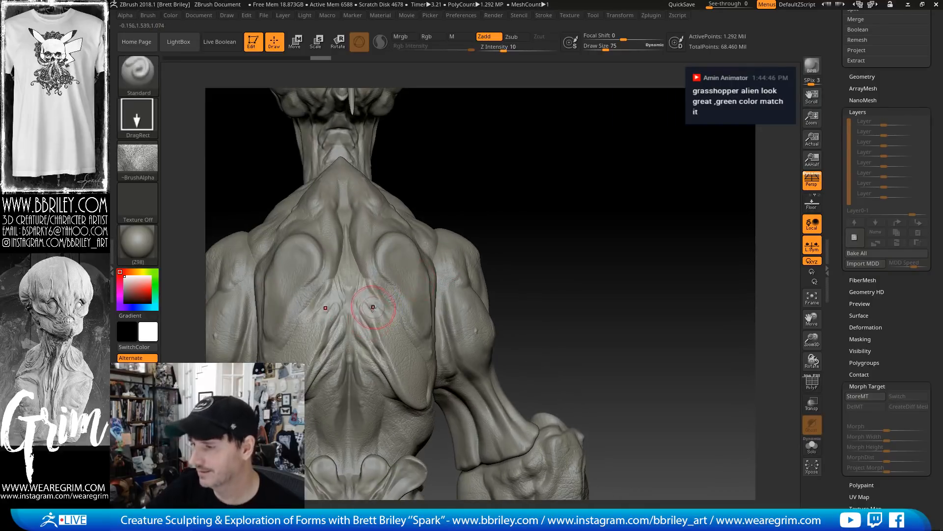
left_click_drag(372, 310, 364, 352)
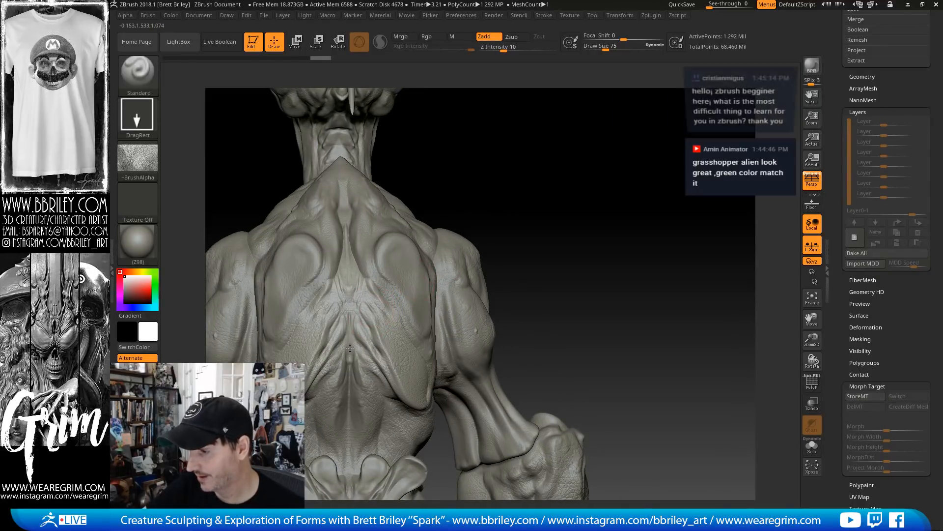
Switch to the Body subtool and stamp skin texture on the back around the shoulder blades
left_click_drag(601, 197, 590, 154, "alt")
left_click_drag(612, 196, 618, 215)
left_click(292, 295, "alt")
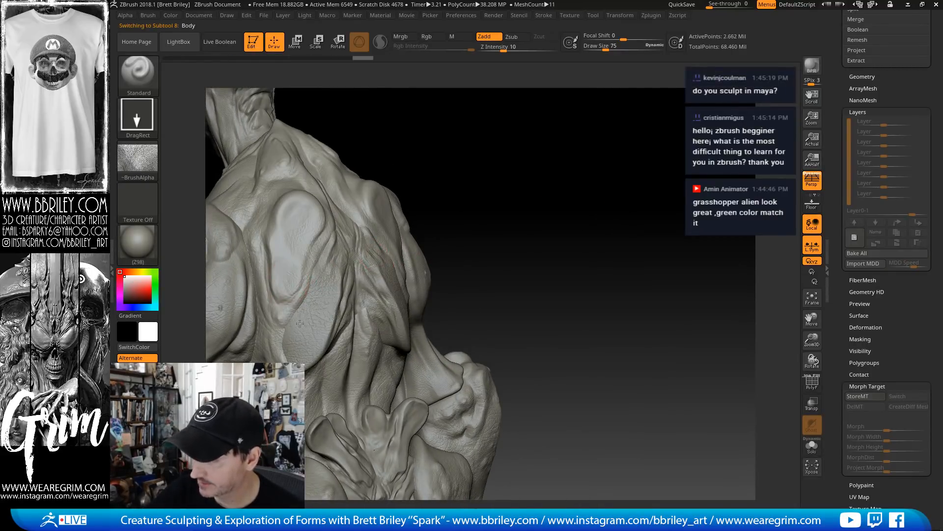
left_click_drag(301, 260, 311, 275)
Make the Chest1 subtool active and stamp wrinkled skin texture onto the bony plates at the base of the spine
left_click_drag(571, 231, 569, 152, "alt")
mouse_move(603, 197)
left_mouse_down()
mouse_move(584, 199)
mouse_move(614, 179)
mouse_move(622, 115)
left_mouse_up()
left_click(349, 328, "alt")
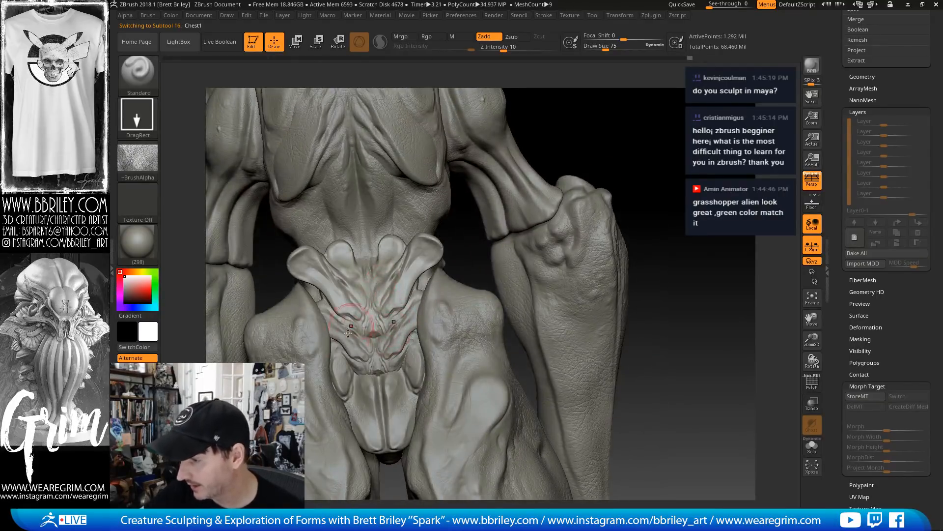
left_click_drag(347, 333, 366, 288)
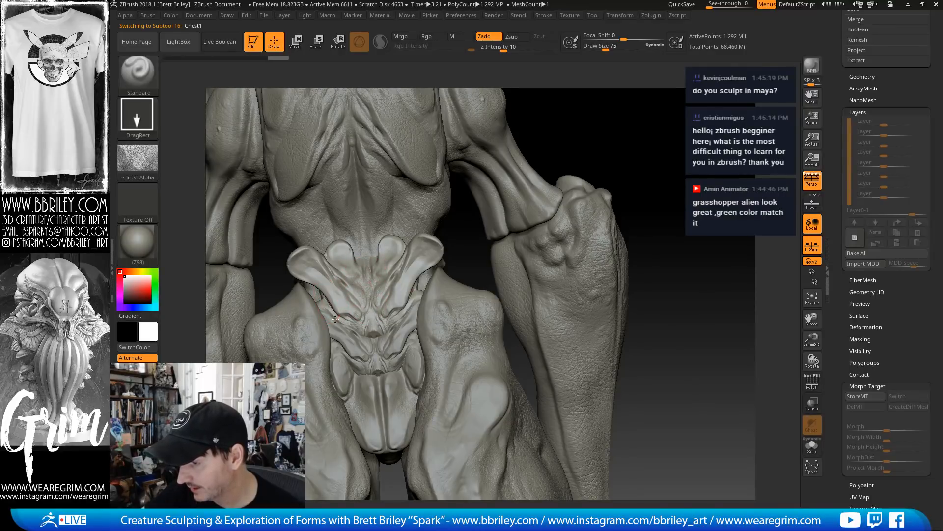
left_click_drag(335, 319, 370, 386)
Make the Larger_eyes subtool active and undo the last stroke on the eyes
left_click_drag(636, 289, 582, 168, "alt")
left_click_drag(664, 192, 644, 290)
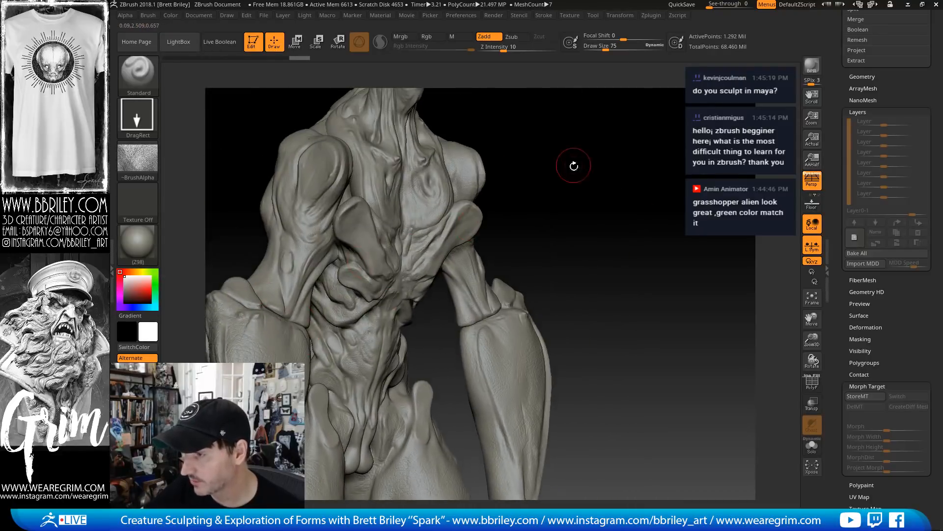
left_click_drag(573, 166, 545, 284, "alt")
left_click_drag(510, 190, 506, 338, "alt")
left_click(385, 283, "alt")
left_click_drag(600, 252, 661, 275, "alt")
left_click_drag(614, 172, 459, 390, "alt")
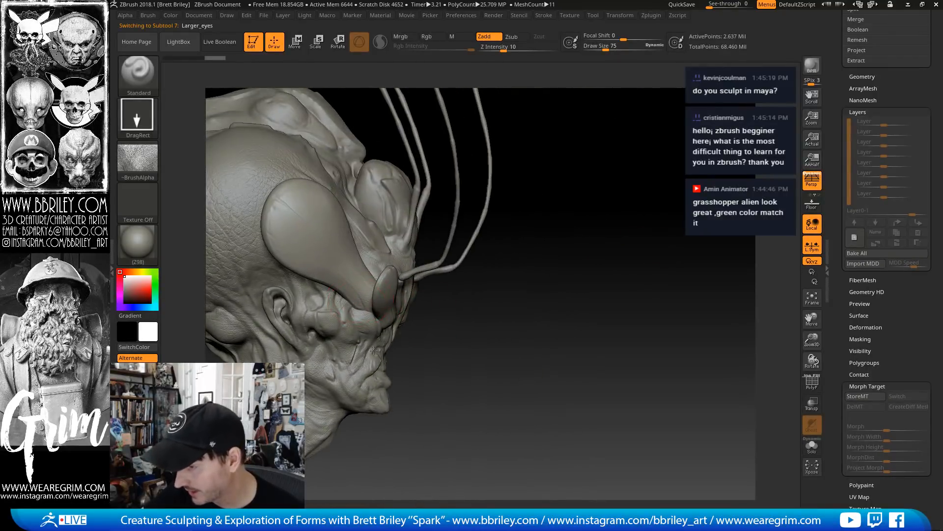
left_click_drag(557, 273, 499, 269)
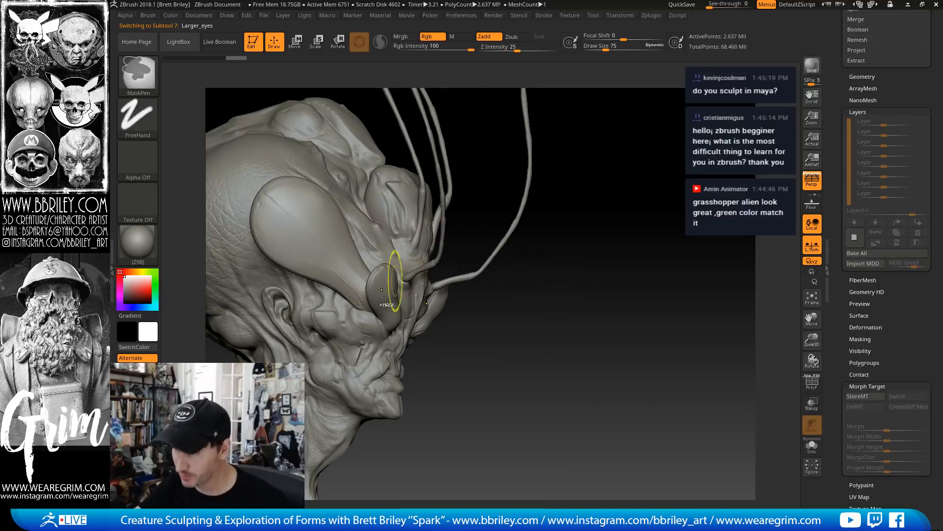
key("ctrl+z")
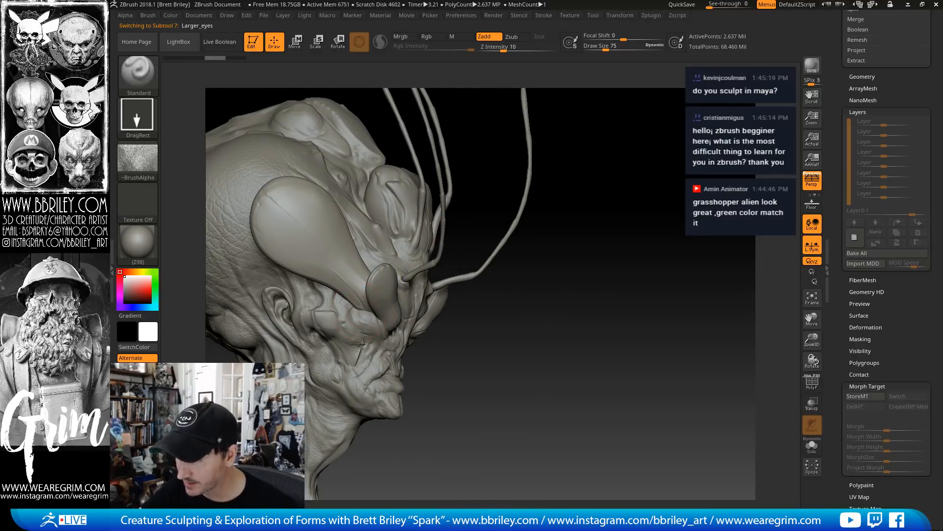
Switch from the Small_eyes subtool to New_head and step up to a higher subdivision level
left_click_drag(465, 349, 494, 395, "alt")
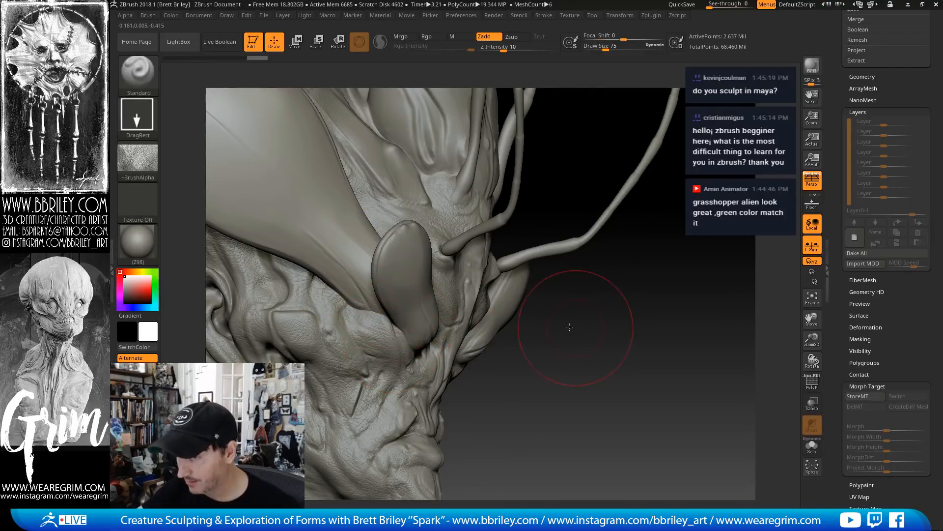
left_click_drag(569, 326, 423, 344)
left_click(423, 347, "alt")
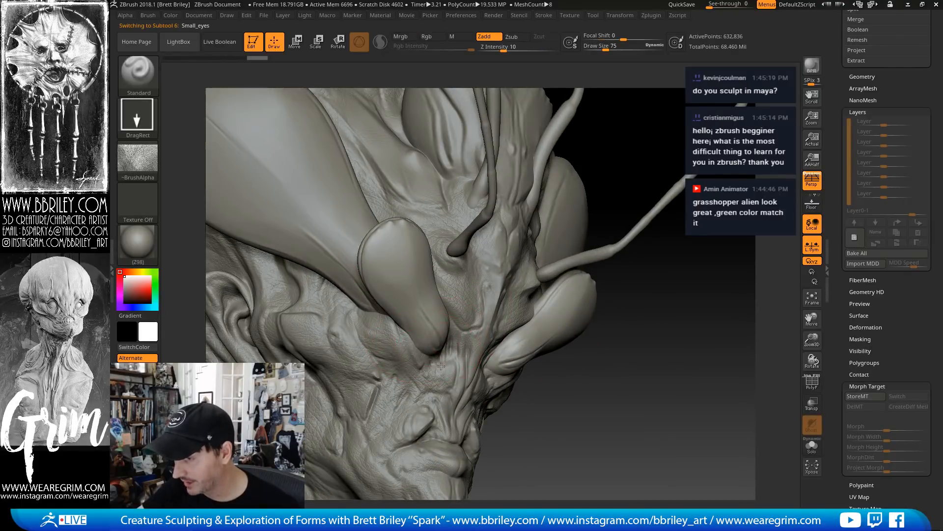
left_click_drag(580, 377, 592, 427, "alt")
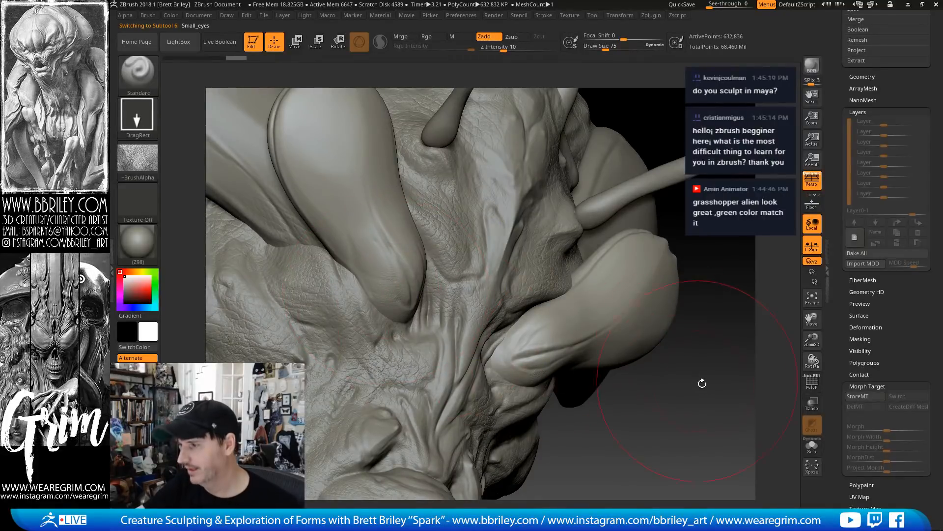
mouse_move(702, 383)
left_mouse_down()
mouse_move(701, 394)
mouse_move(690, 393)
mouse_move(646, 323)
mouse_move(612, 330)
left_mouse_up()
key("d")
key("d")
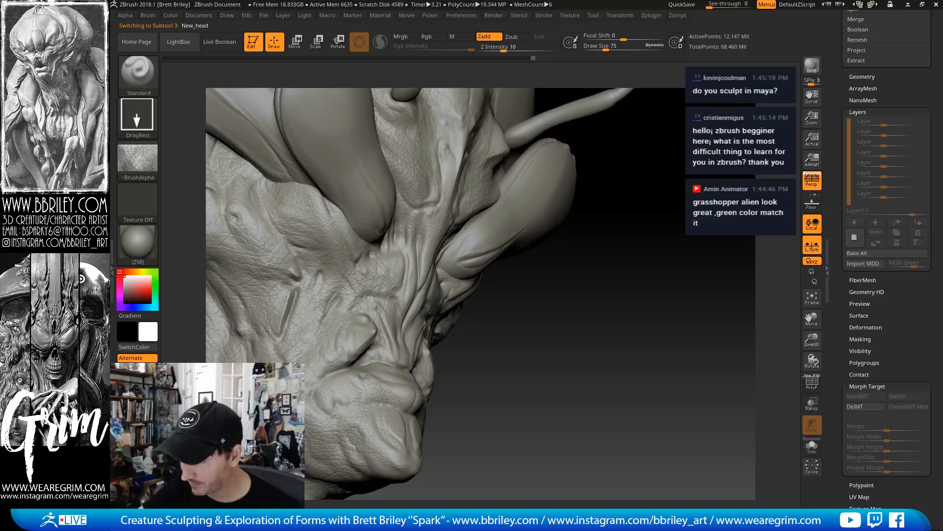
mouse_move(522, 397)
left_mouse_down()
mouse_move(546, 309)
mouse_move(634, 325)
mouse_move(723, 304)
mouse_move(638, 293)
left_mouse_up()
Show polypaint on all subtools and assign the zbro_IllustPaint material to preview the creature's colours
left_click_drag(841, 173, 846, 294)
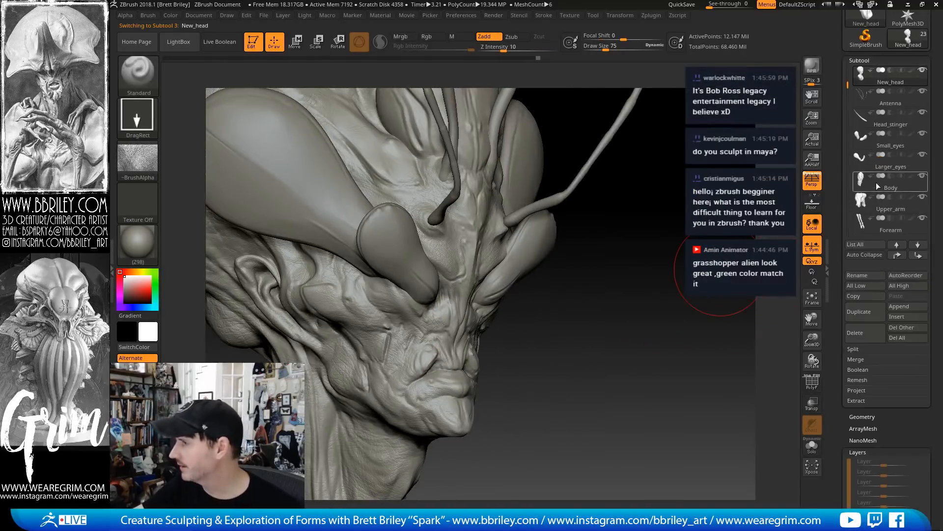
left_click(911, 70, "shift")
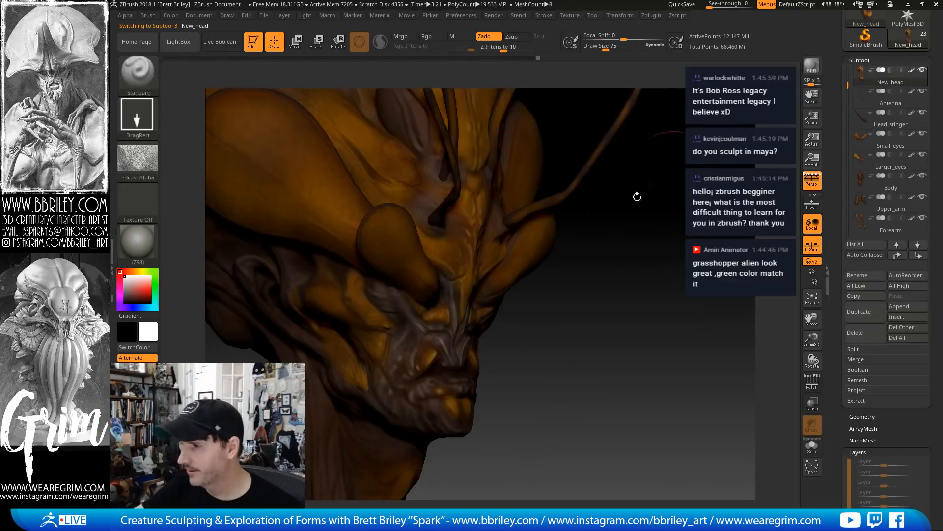
left_click(138, 161)
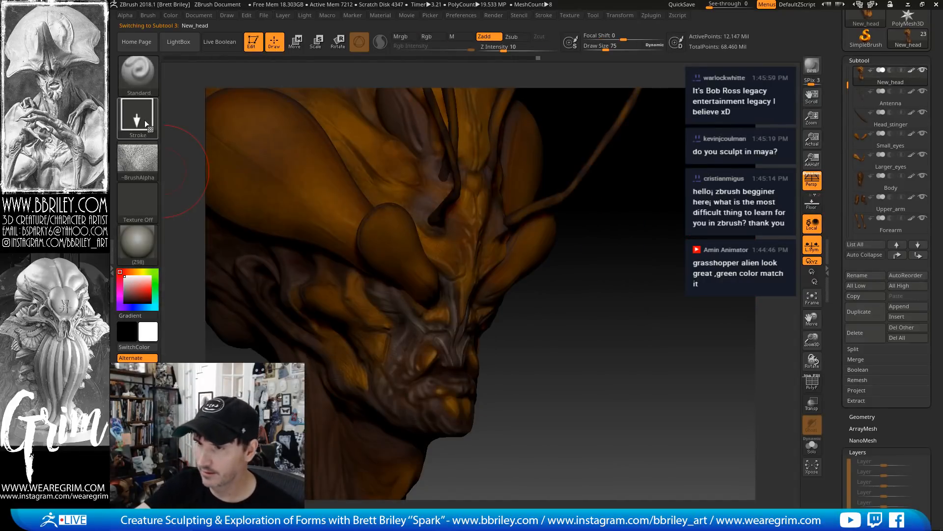
left_click(138, 244)
left_click(821, 386)
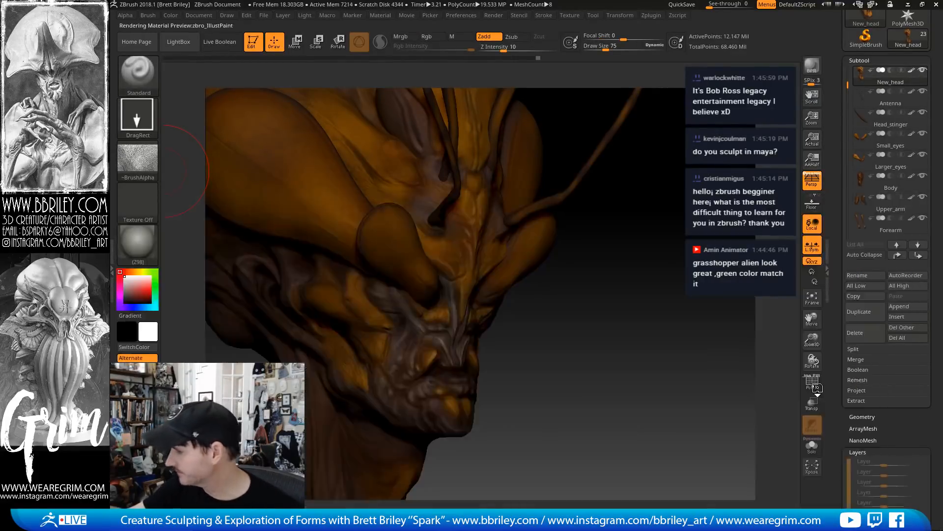
Examine the painted head, eyes, face and neck from several angles and distances
left_click_drag(643, 326, 446, 308)
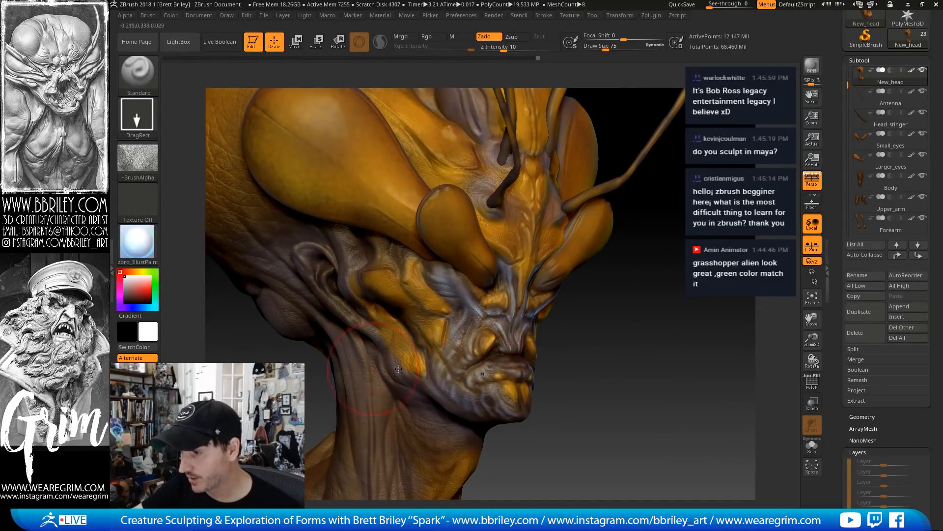
left_click_drag(621, 349, 666, 353)
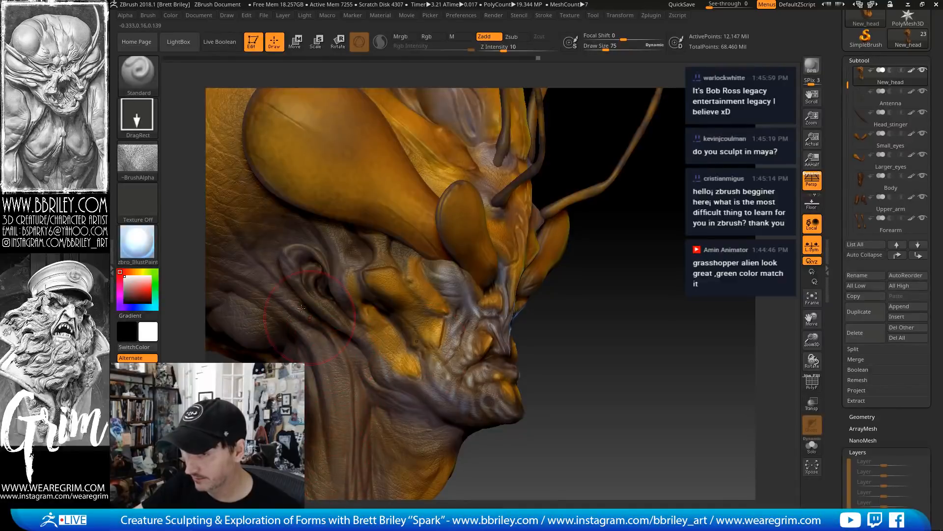
left_click_drag(531, 272, 709, 353)
left_click_drag(708, 342, 703, 321)
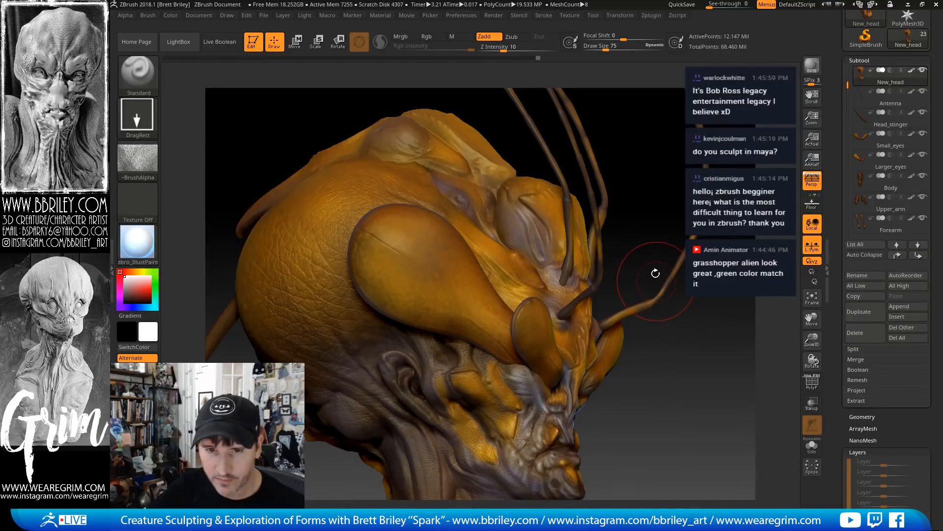
left_click_drag(706, 318, 684, 281)
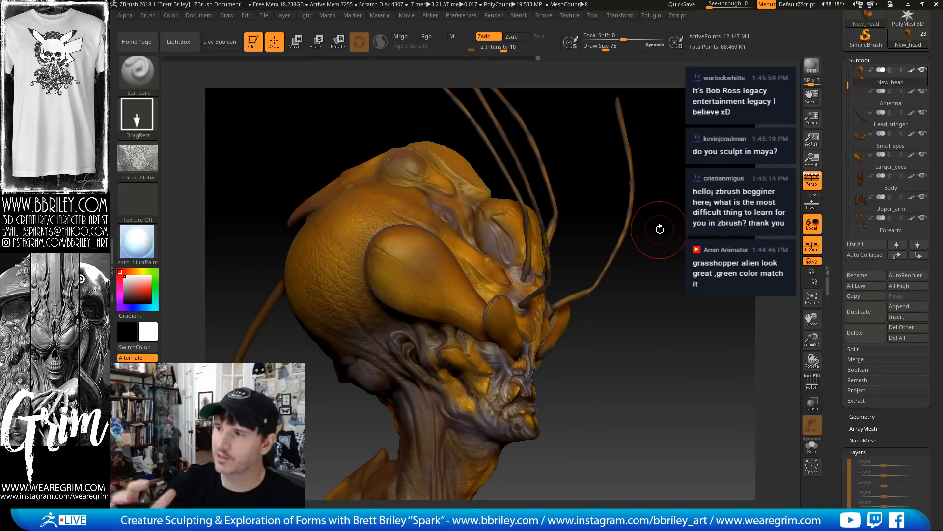
mouse_move(673, 162)
left_mouse_down()
mouse_move(699, 249)
mouse_move(688, 229)
left_mouse_up()
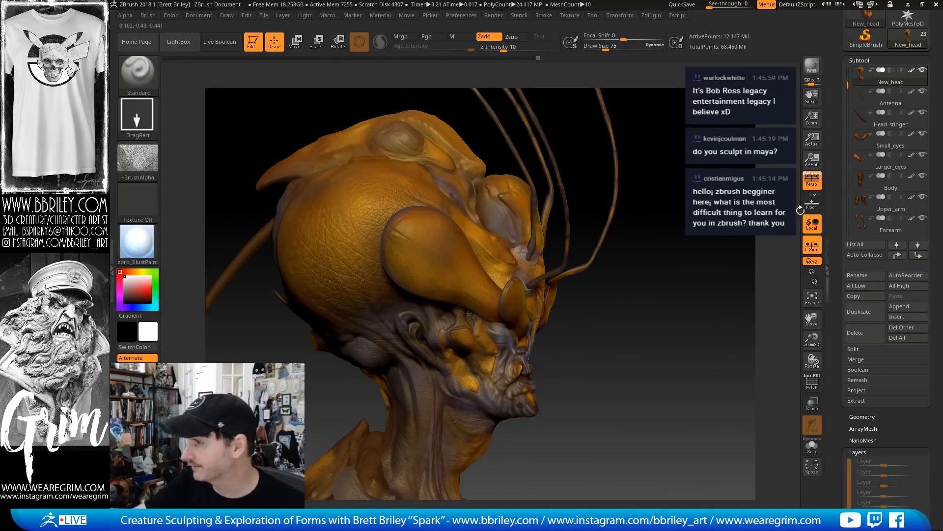
left_click_drag(836, 208, 817, 158)
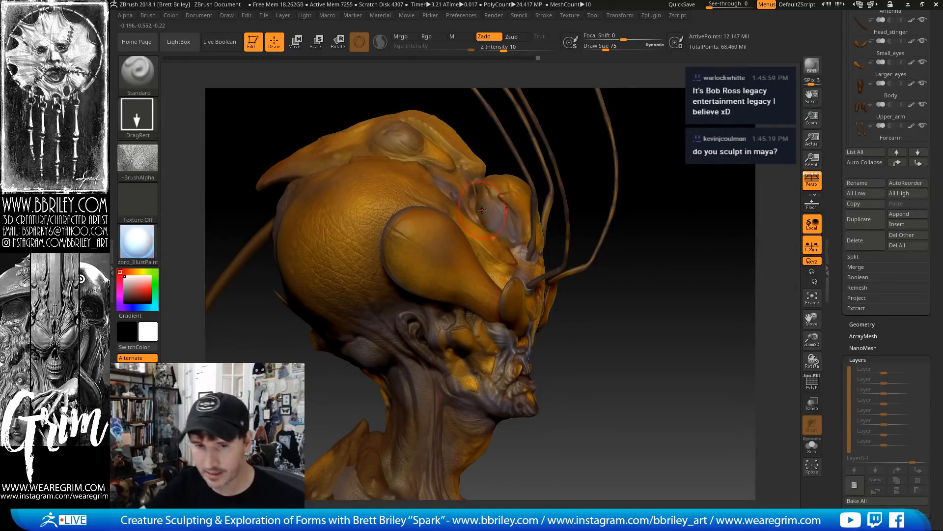
mouse_move(686, 187)
left_mouse_down()
mouse_move(662, 190)
mouse_move(676, 193)
mouse_move(678, 170)
mouse_move(669, 194)
mouse_move(678, 246)
left_mouse_up()
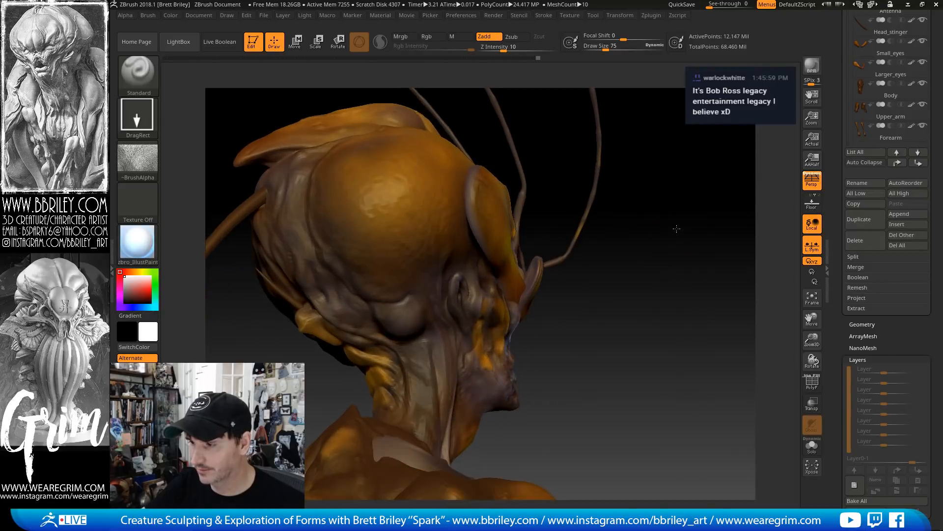
left_click_drag(620, 278, 777, 160)
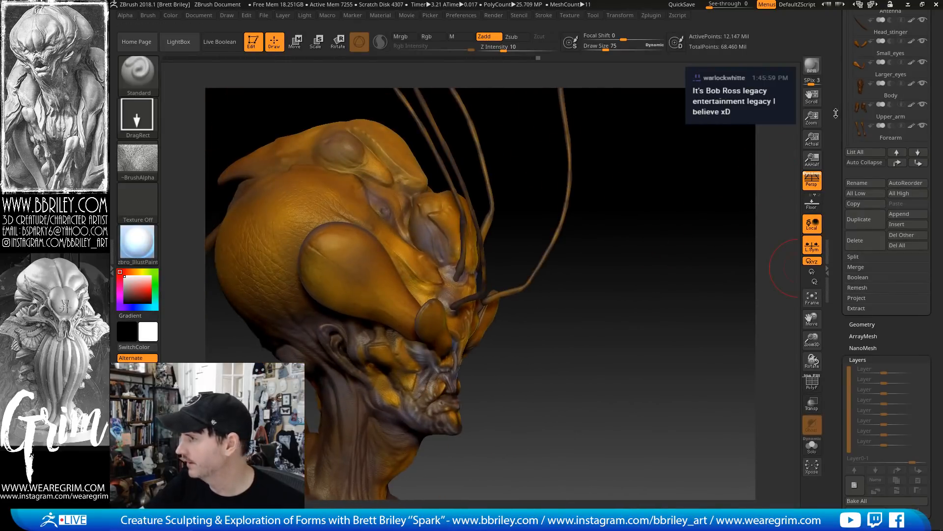
Hide polypaint on all subtools and assign the (Z98) material
left_click_drag(836, 100, 837, 306)
left_click(911, 183, "shift")
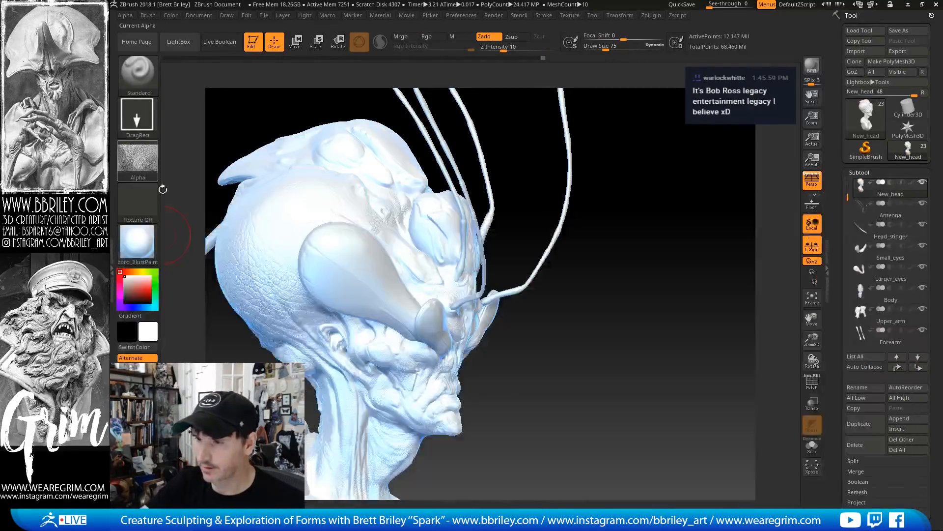
left_click(138, 241)
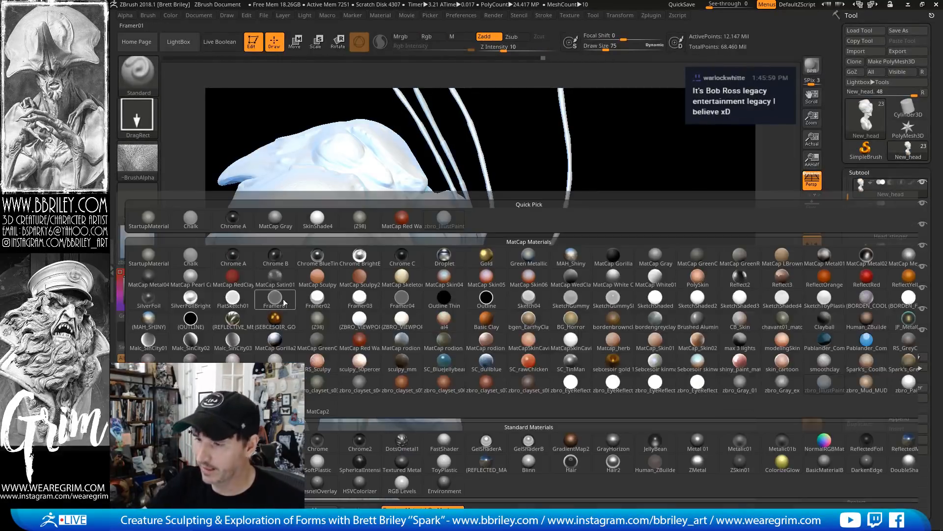
left_click(522, 241)
Import the lizard-skin-4 JPG from the Alphas folder as the brush alpha
left_click(138, 161)
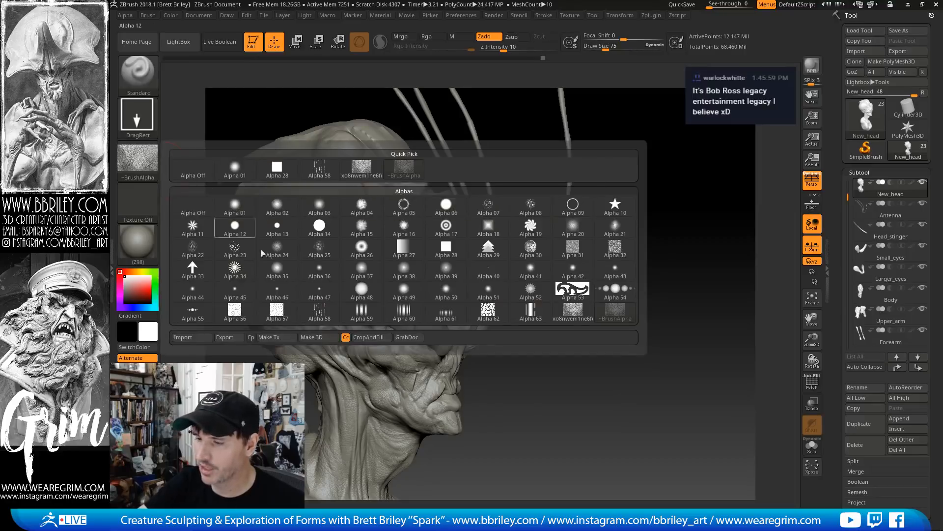
left_click(195, 336)
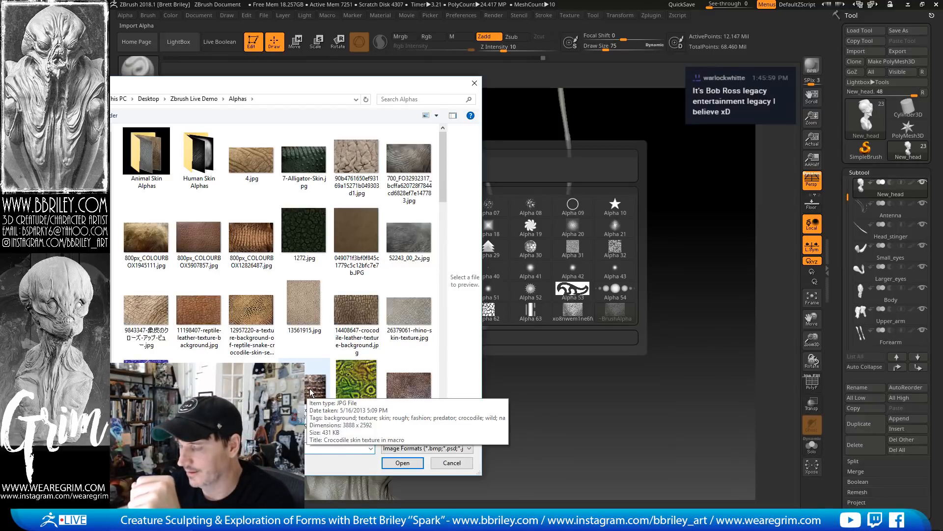
scroll(311, 391, "down", 4)
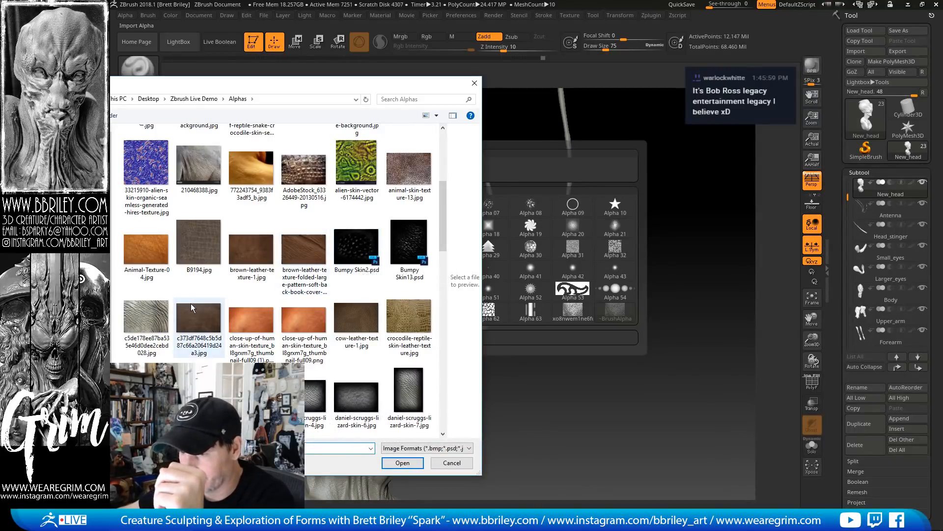
scroll(255, 259, "down", 3)
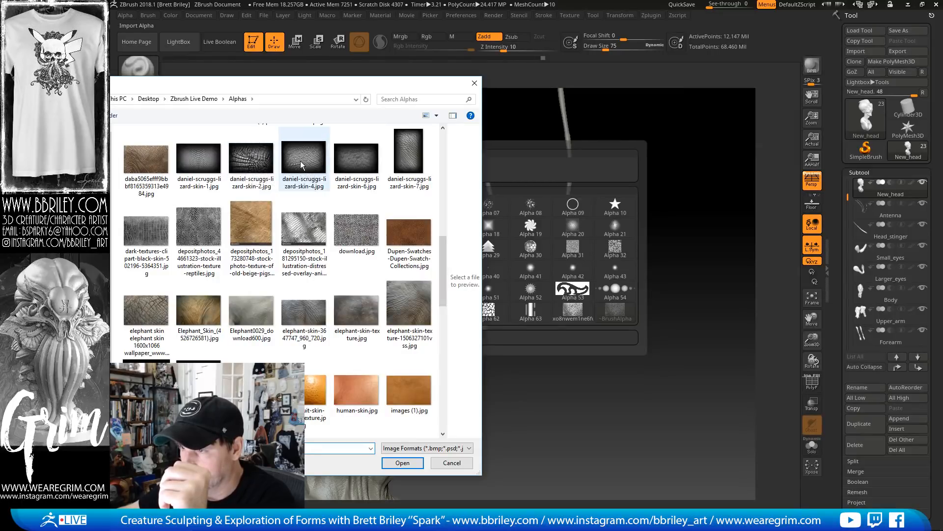
double_click(301, 160)
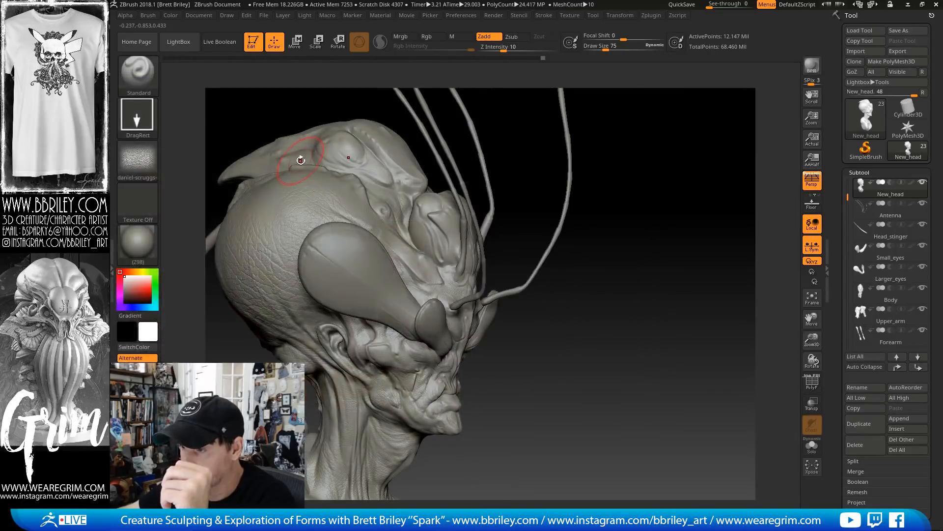
mouse_move(141, 163)
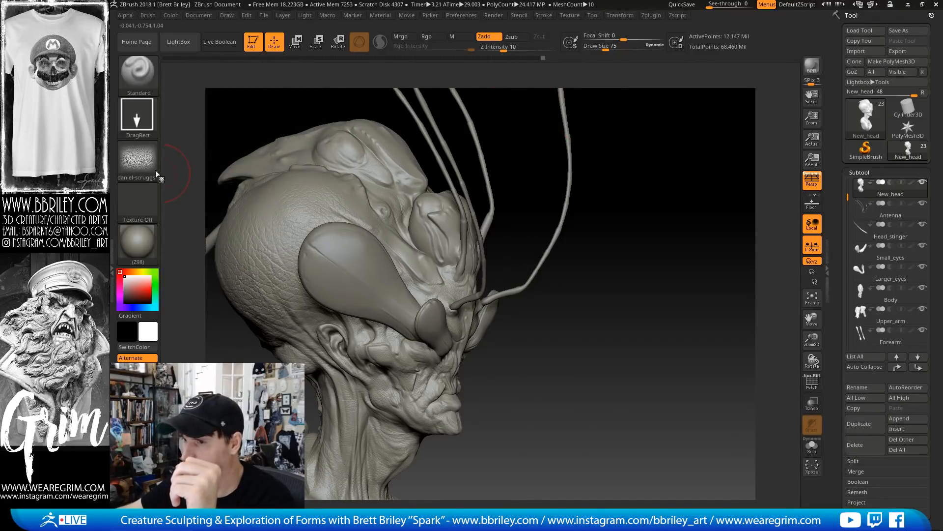
Add a new layer to the head subtool at its highest subdivision level
mouse_move(747, 464)
left_mouse_down()
mouse_move(705, 413)
mouse_move(659, 404)
mouse_move(613, 278)
mouse_move(641, 319)
left_mouse_up()
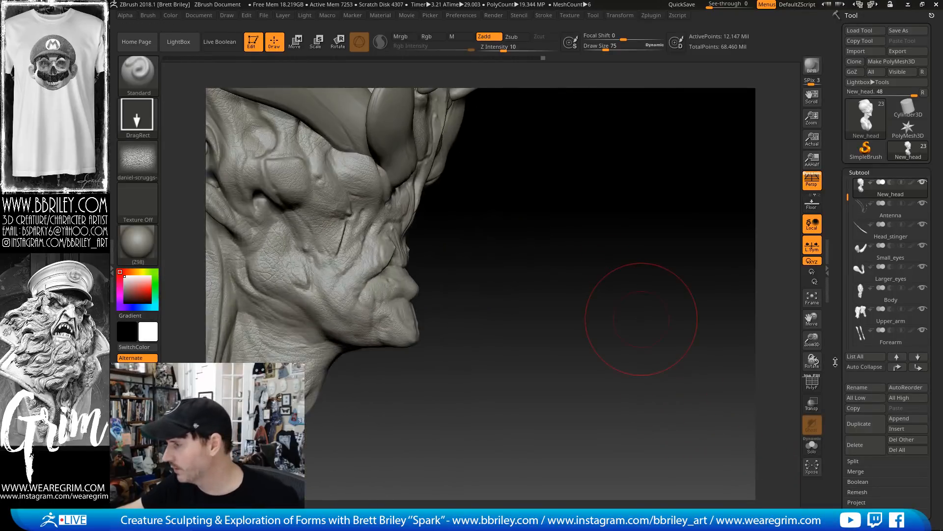
mouse_move(835, 361)
left_mouse_down()
mouse_move(830, 244)
mouse_move(831, 332)
left_mouse_up()
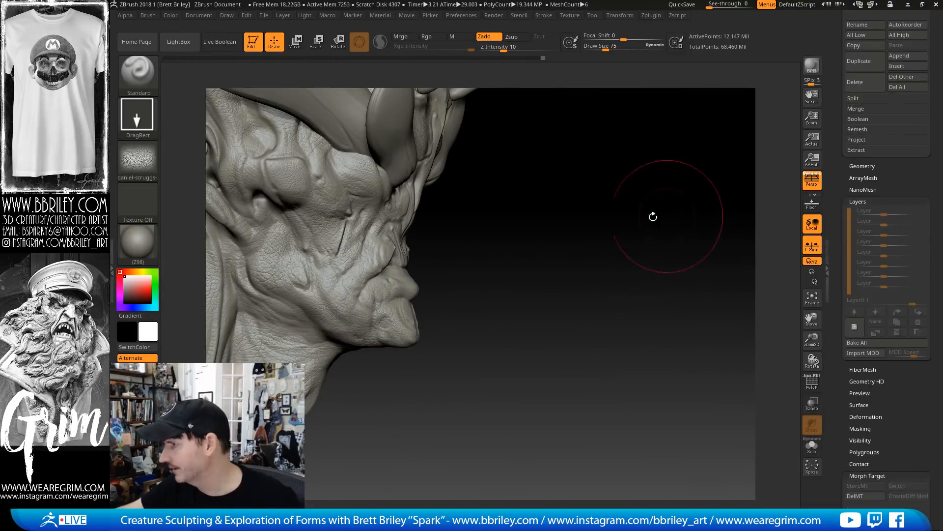
left_click_drag(571, 245, 626, 332, "alt")
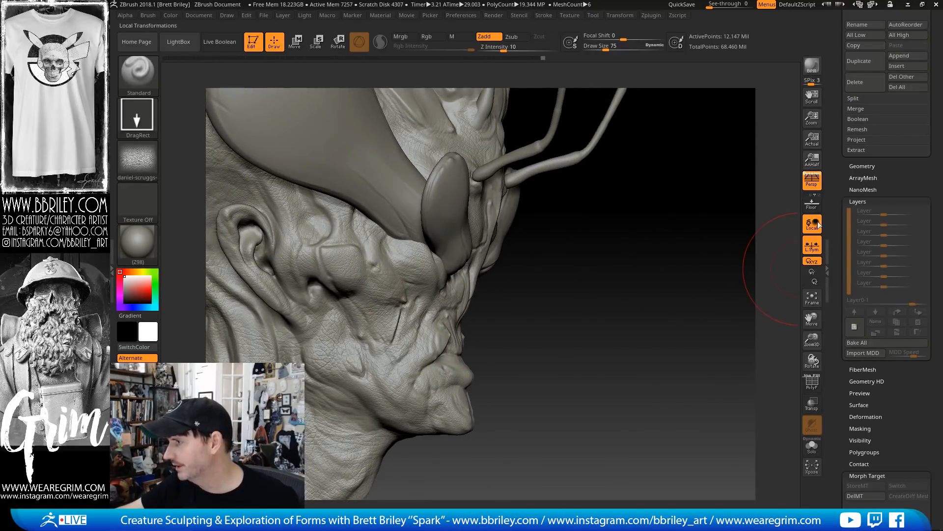
left_click_drag(707, 280, 573, 270)
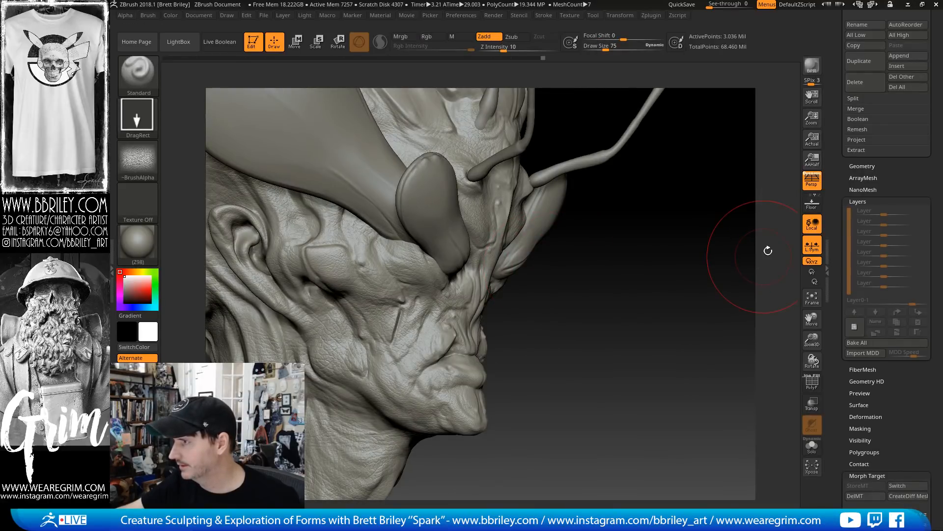
left_click_drag(630, 269, 545, 303)
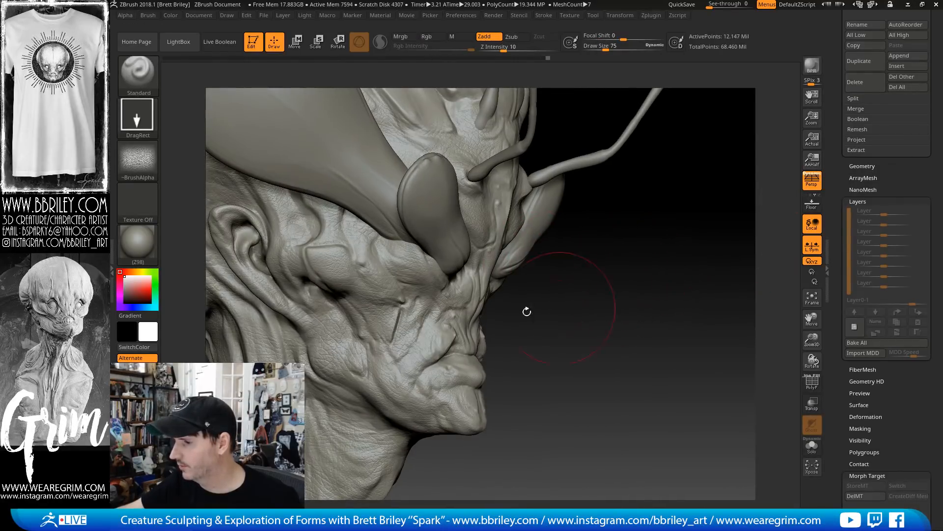
left_click(857, 326)
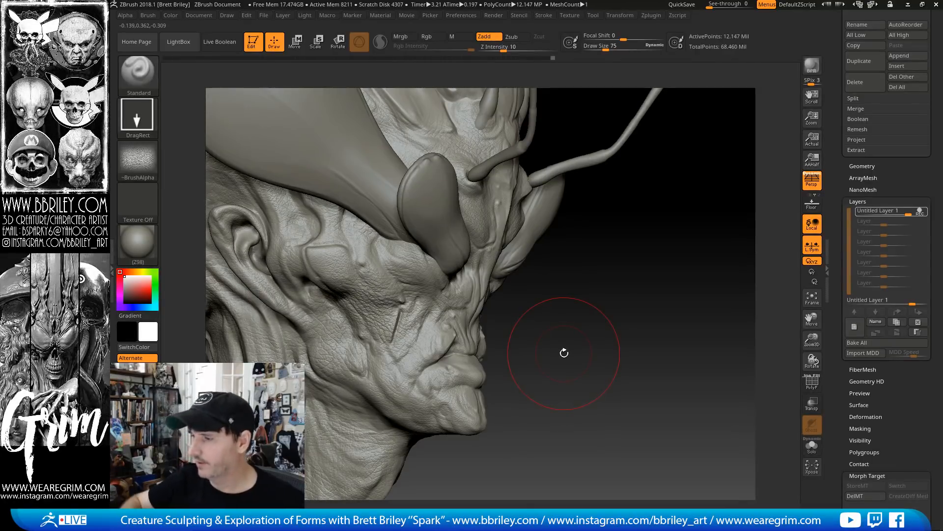
Stamp the skin texture alpha over the cheek and jaw on the new layer
mouse_move(619, 274)
left_mouse_down()
mouse_move(635, 265)
mouse_move(565, 255)
left_mouse_up()
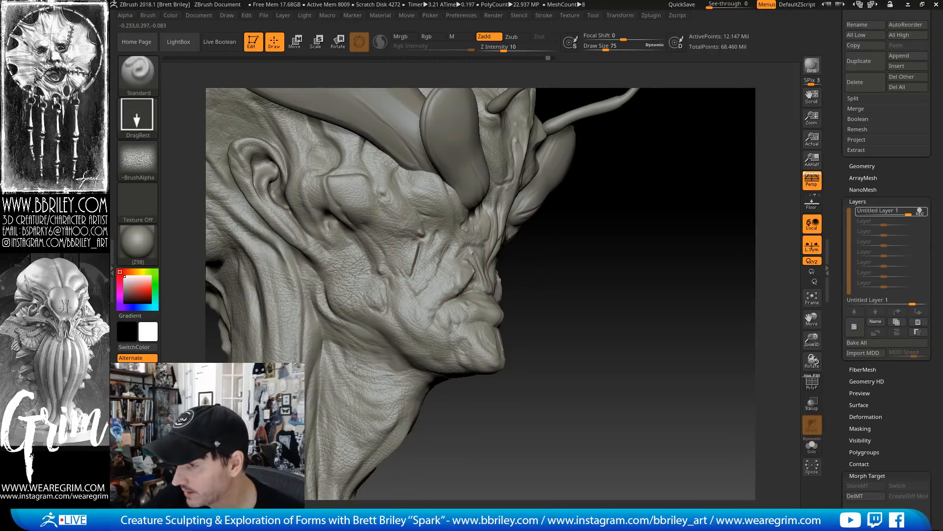
left_click_drag(330, 381, 329, 383)
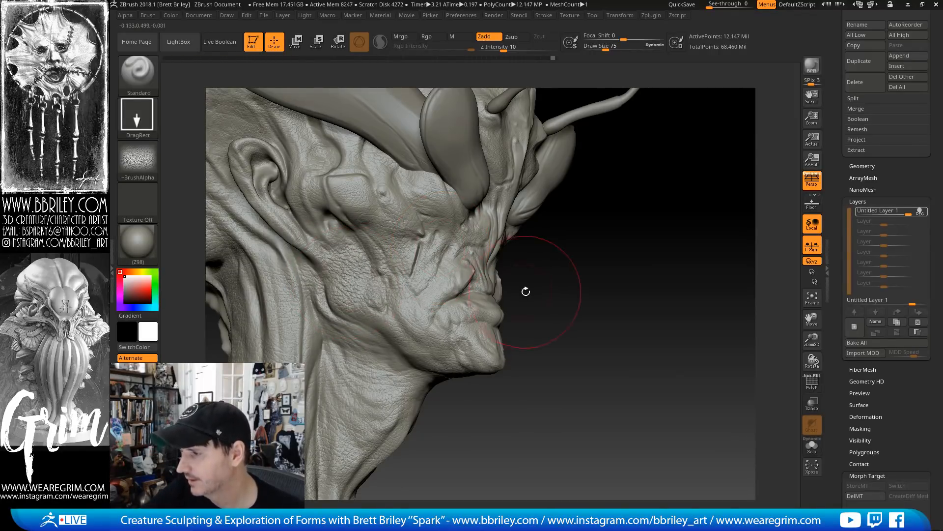
left_click_drag(527, 291, 533, 291)
left_click_drag(392, 319, 398, 365)
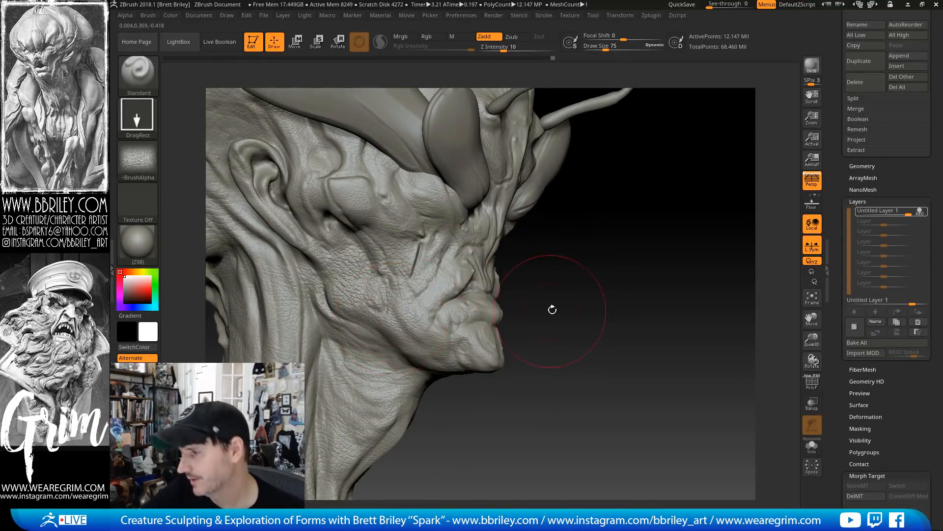
left_click_drag(553, 310, 514, 274)
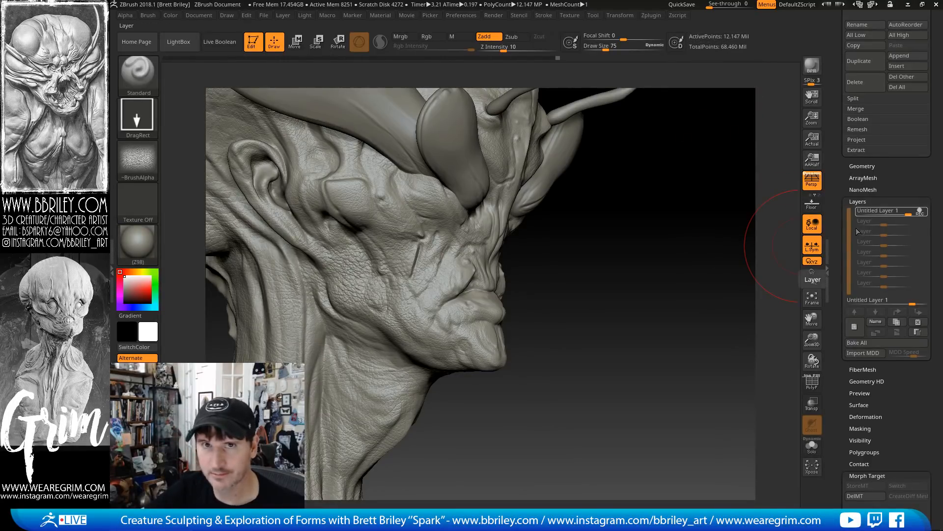
Delete the layer that holds the stamped cheek and jaw texture
scroll(900, 233, "down", 3)
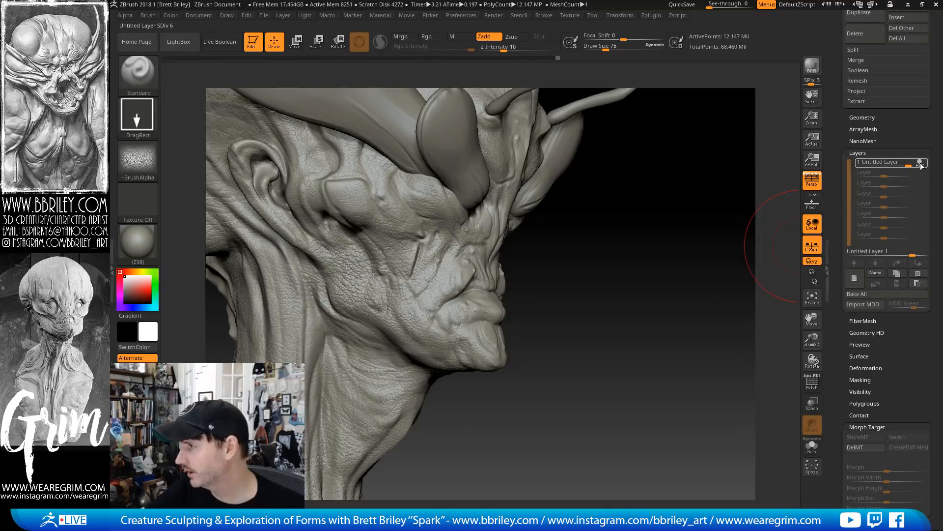
left_click(918, 273)
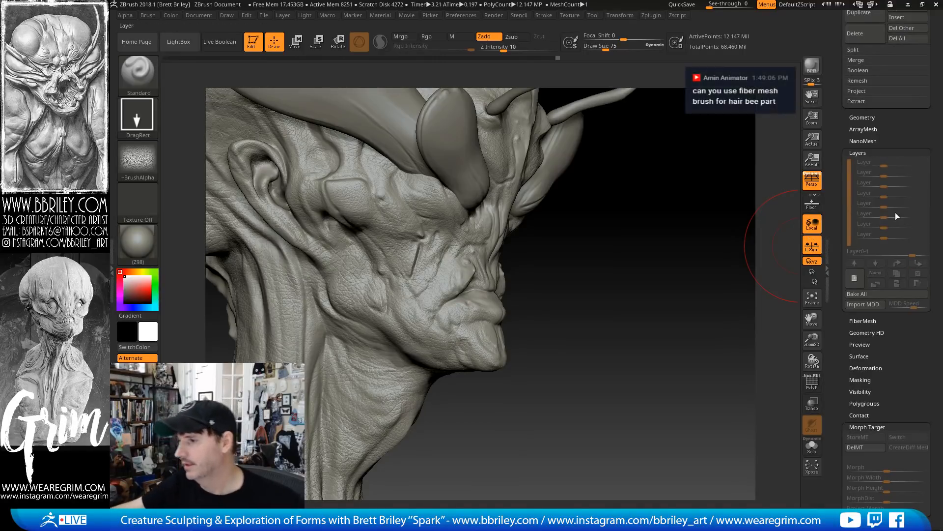
Step the head down one subdivision level and isolate it with Solo mode
scroll(895, 213, "down", 10)
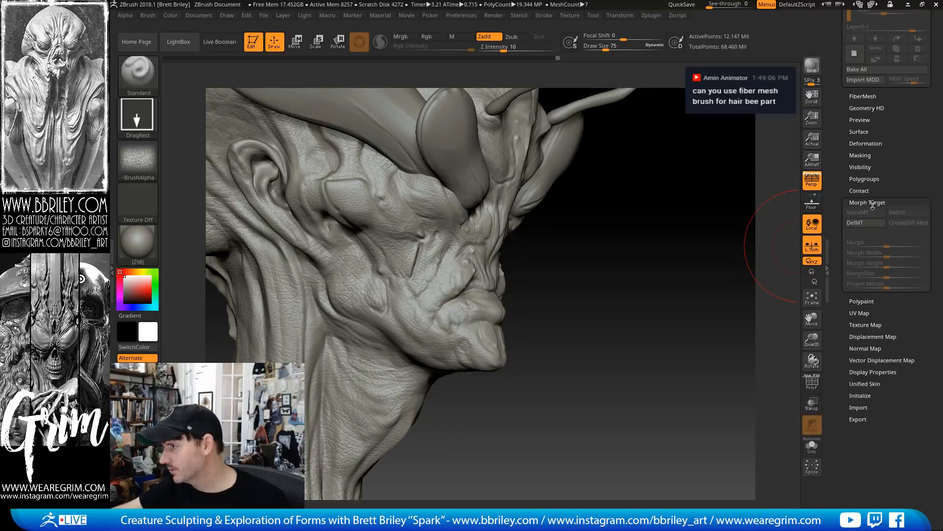
key("shift")
key("shift+d")
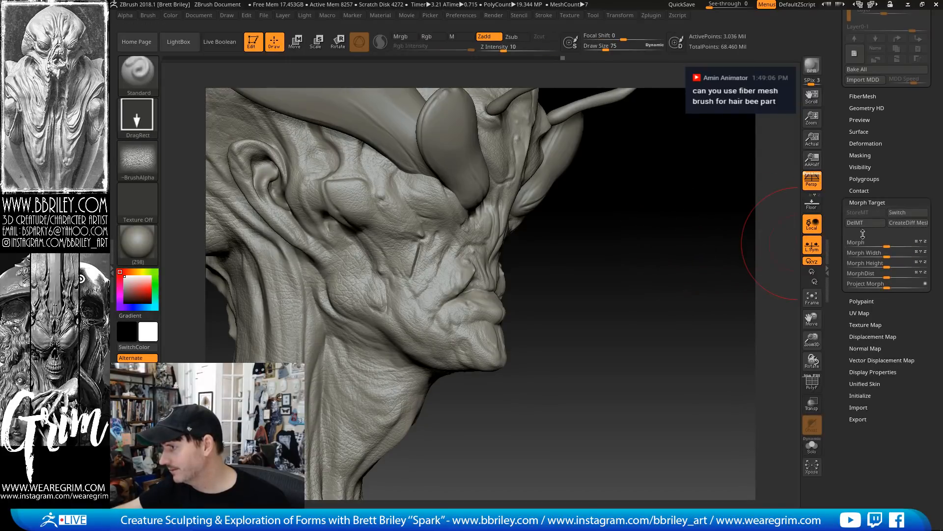
left_click_drag(662, 250, 684, 314, "alt")
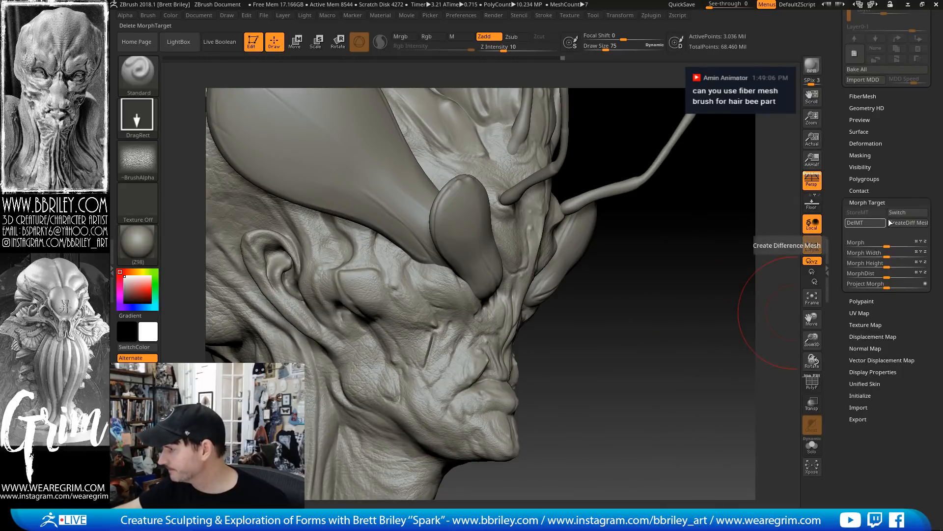
left_click(812, 446)
mouse_move(697, 329)
left_mouse_down("alt")
mouse_move(655, 290)
mouse_move(693, 337)
left_mouse_up("alt")
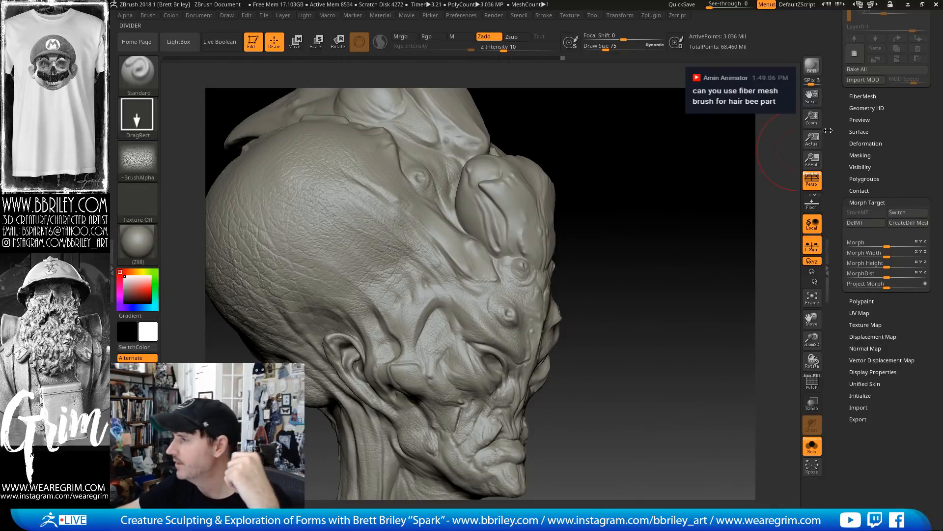
Set the head to subdivision level 5 and try to add a new layer there
left_click_drag(833, 131, 822, 209)
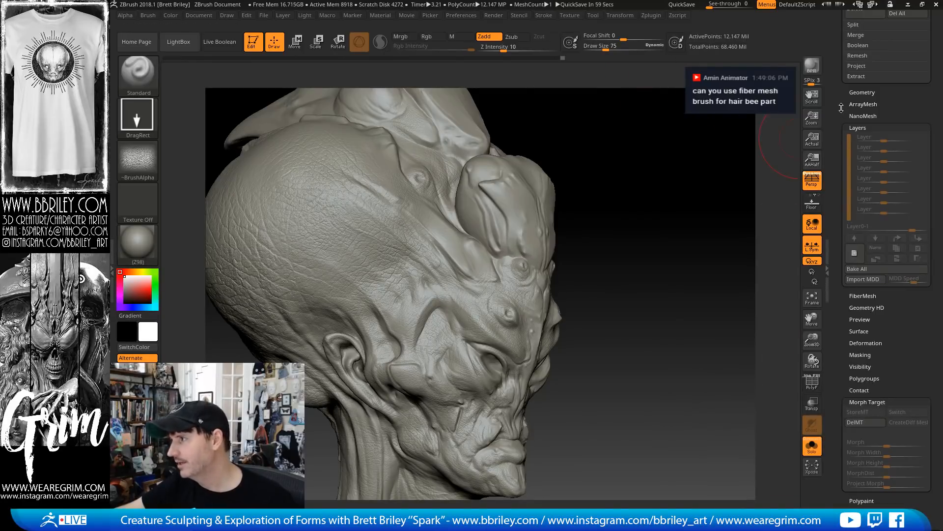
left_click(855, 93)
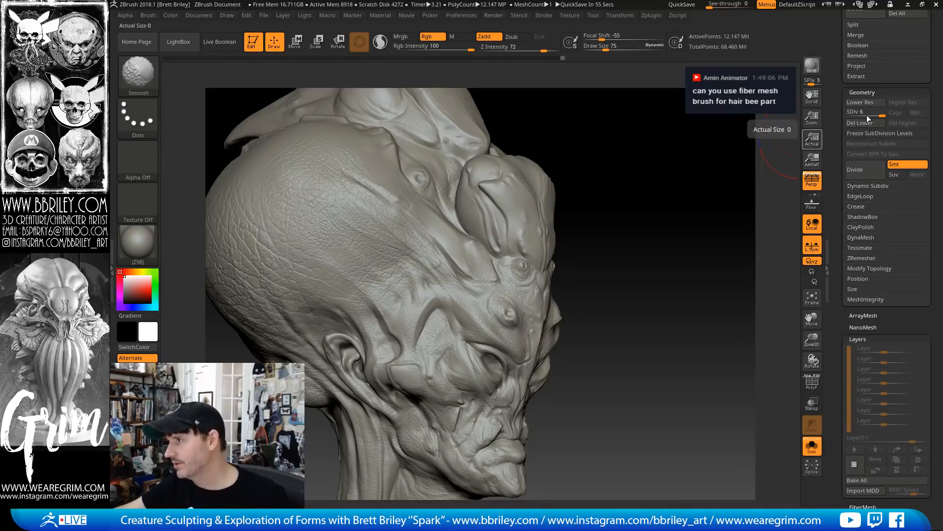
left_click(860, 103)
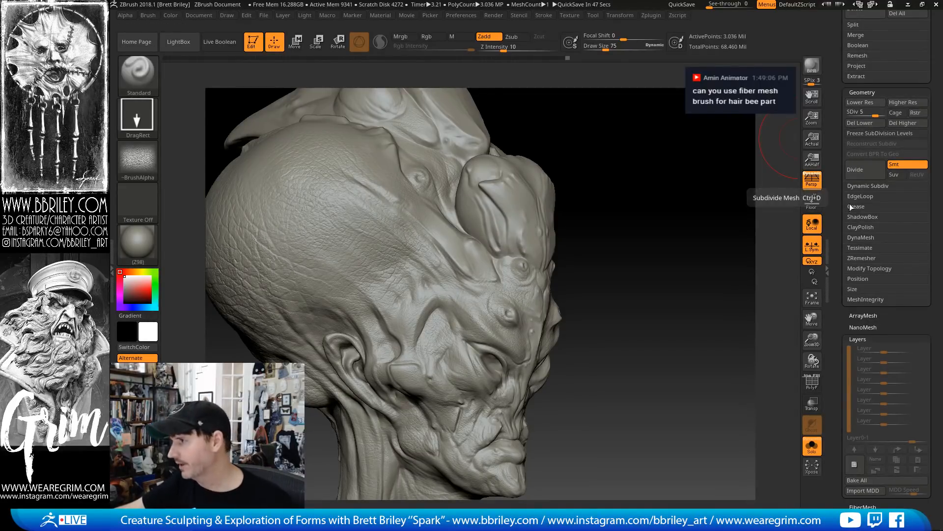
scroll(883, 285, "down", 5)
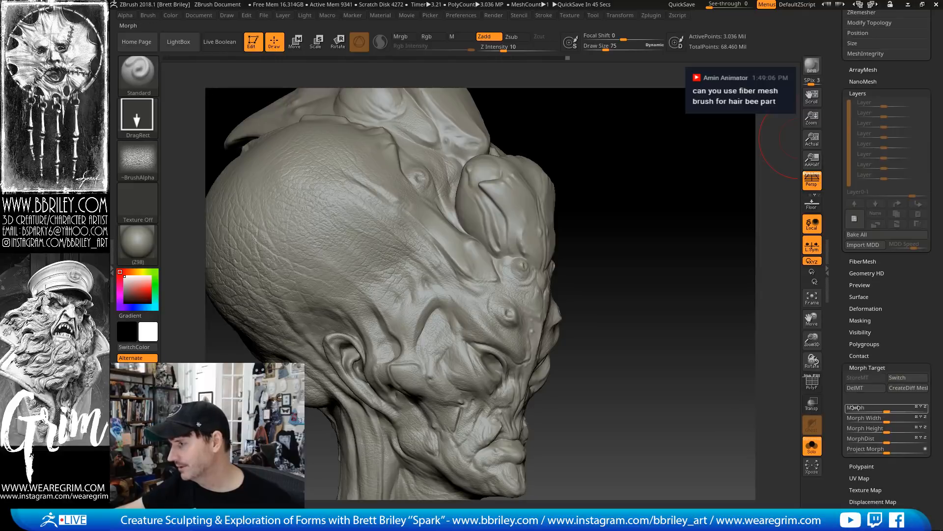
left_click_drag(838, 385, 844, 322)
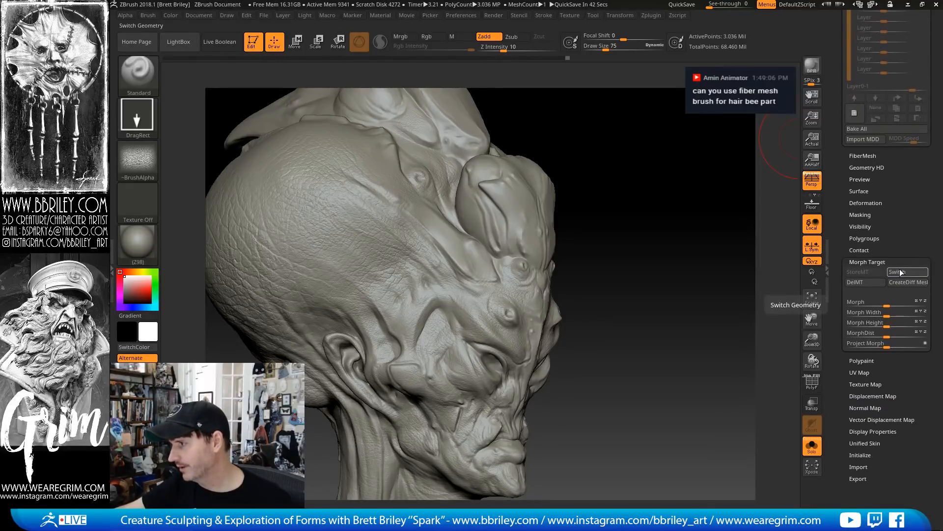
left_click_drag(845, 224, 846, 413)
left_click(857, 304)
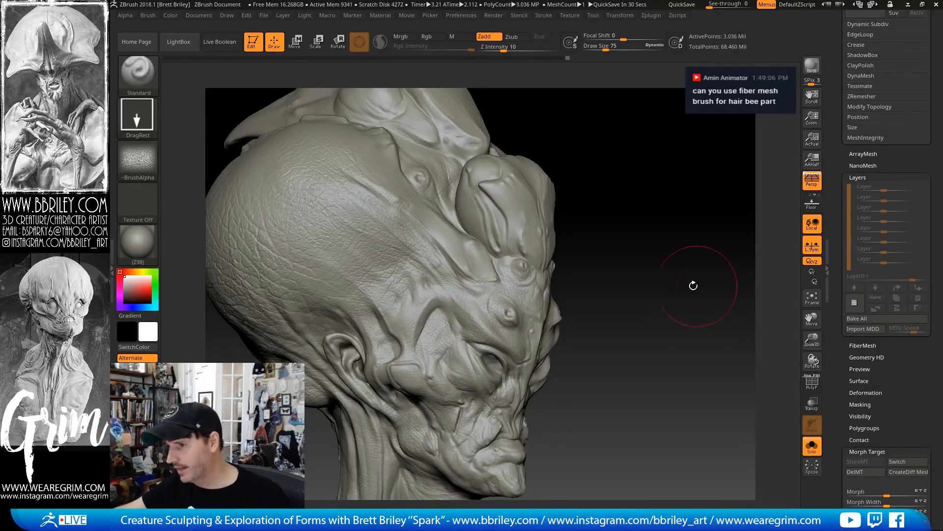
Return the head to its highest subdivision level, adding a layer there and deleting it again
scroll(884, 295, "up", 10)
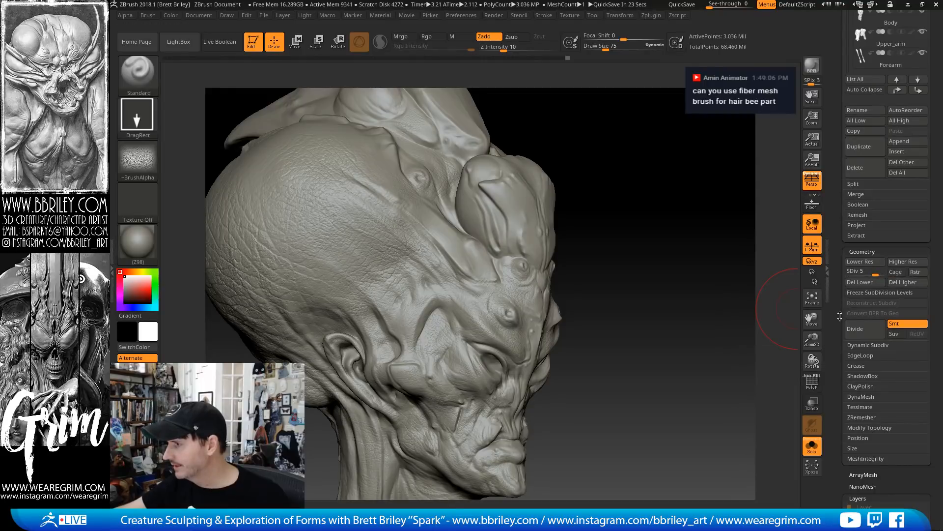
scroll(857, 275, "down", 4)
left_click_drag(845, 359, 858, 215)
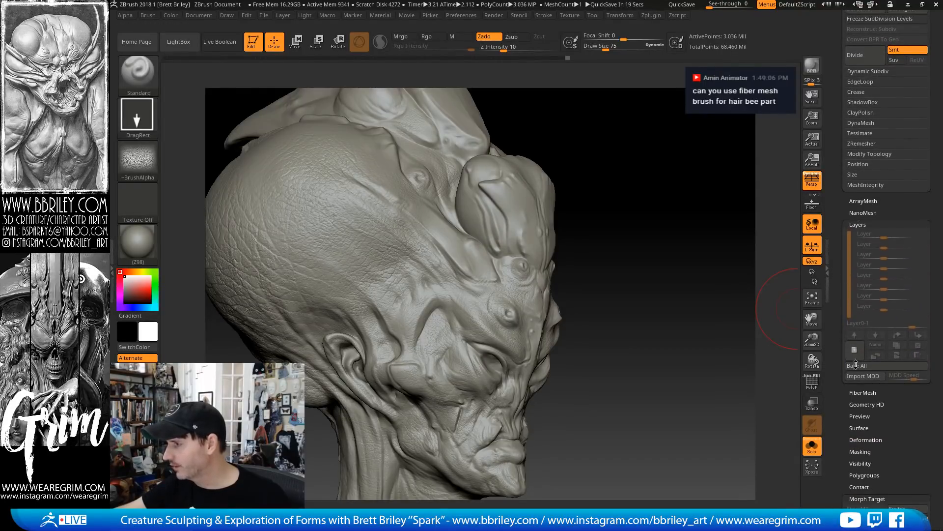
key("d")
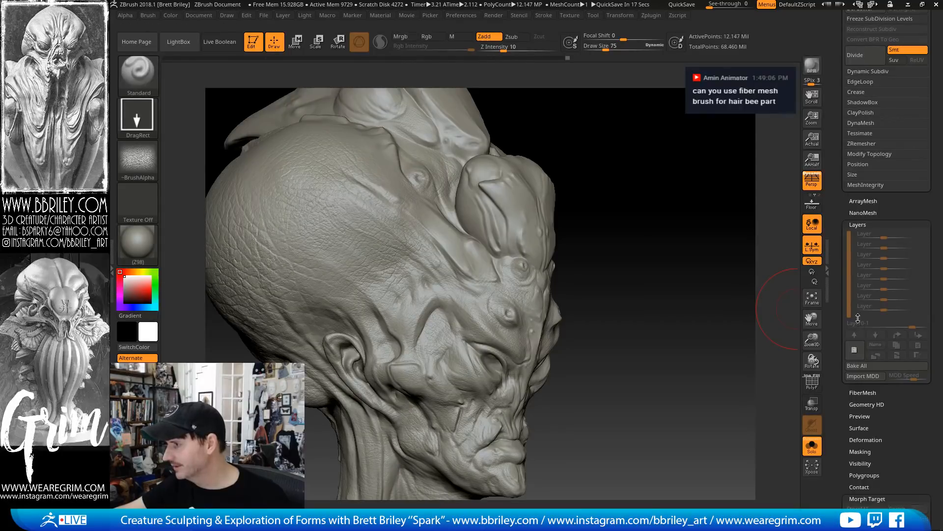
left_click(856, 350)
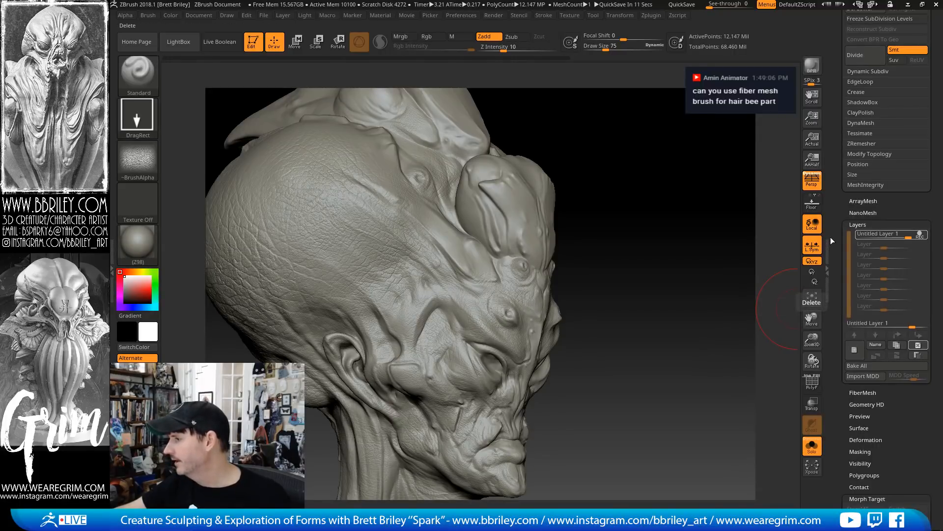
left_click_drag(841, 158, 841, 270)
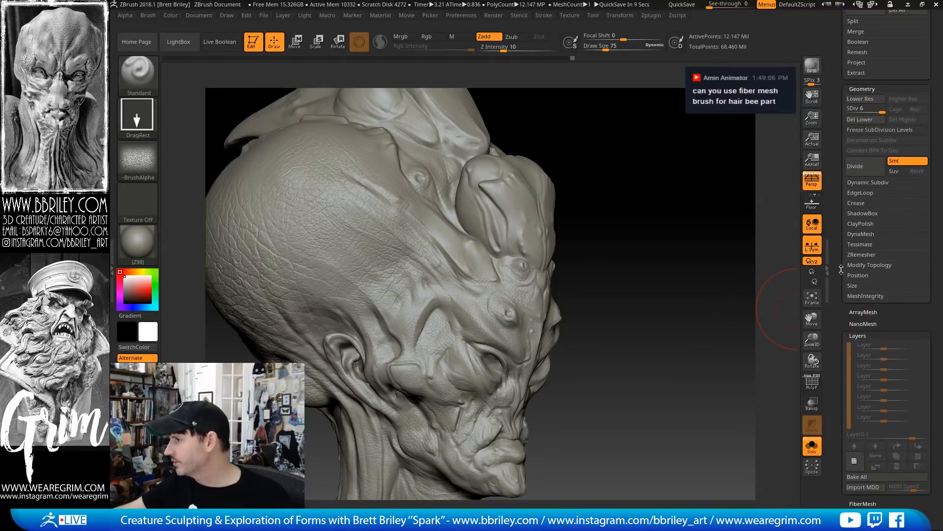
Delete the head's subdivision level above level 5 and add a new layer
left_click(860, 99)
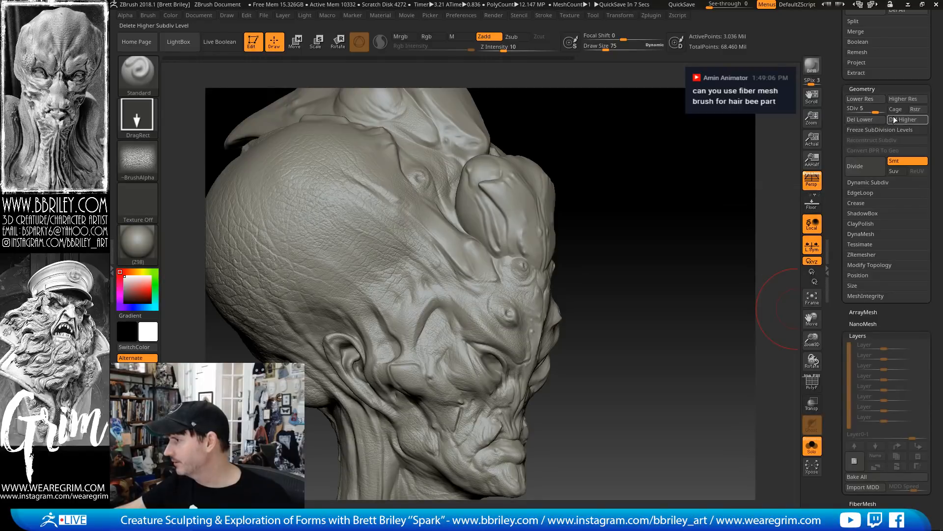
left_click(914, 119)
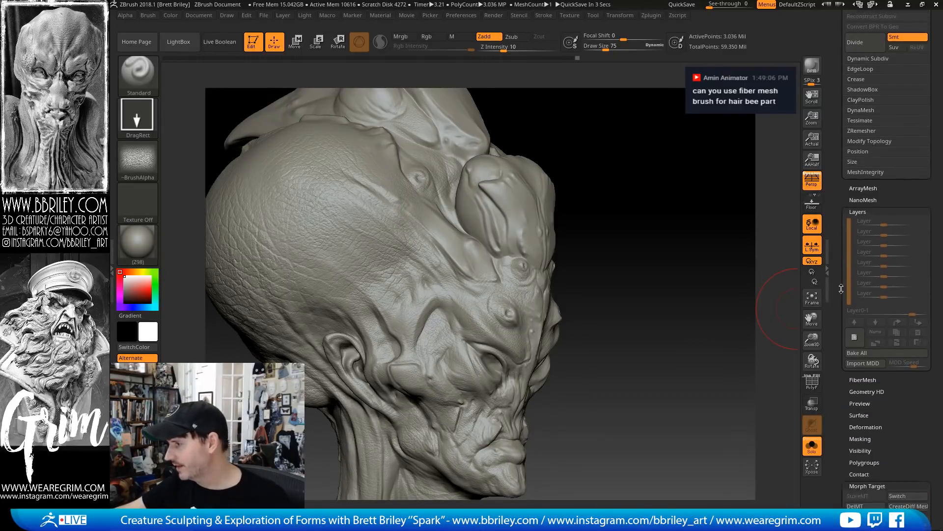
scroll(852, 340, "down", 3)
left_click(854, 338)
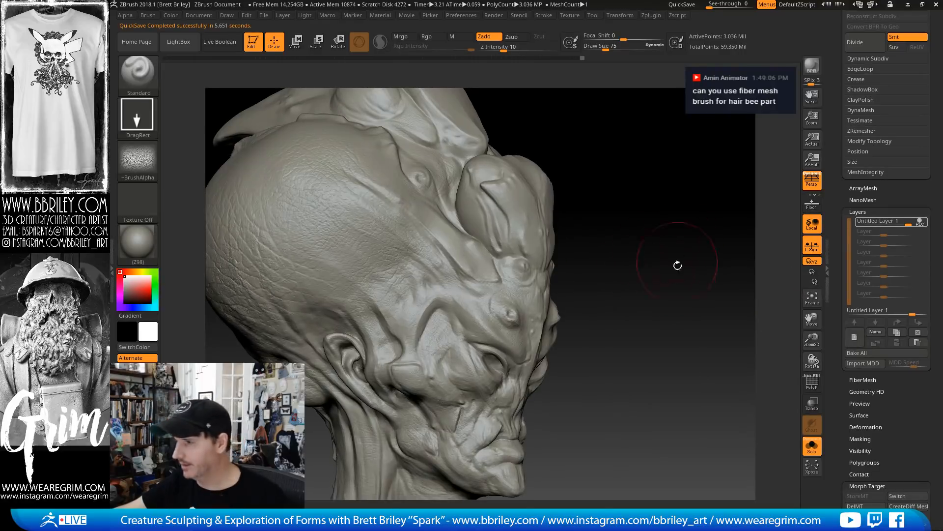
Switch the head to its stored morph target while the new layer is recording
mouse_move(672, 321)
left_mouse_down()
mouse_move(709, 280)
mouse_move(714, 302)
left_mouse_up()
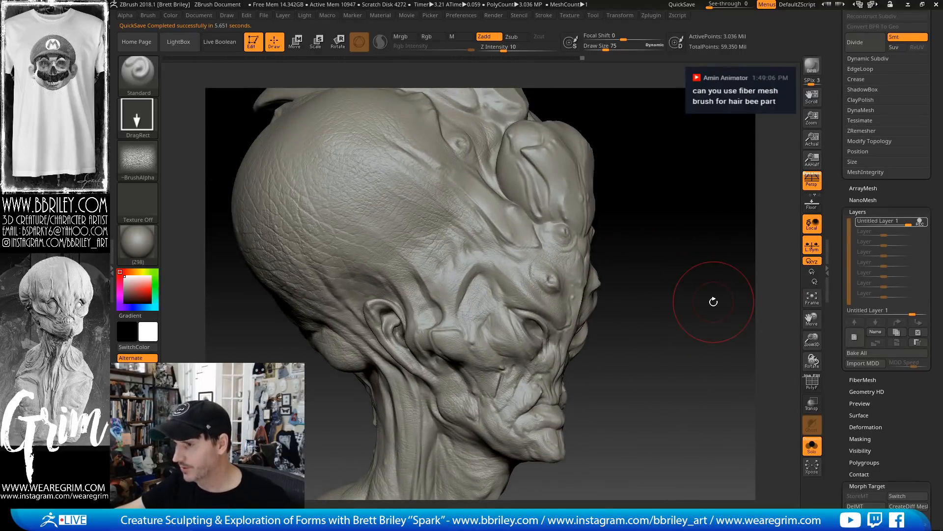
scroll(886, 204, "down", 3)
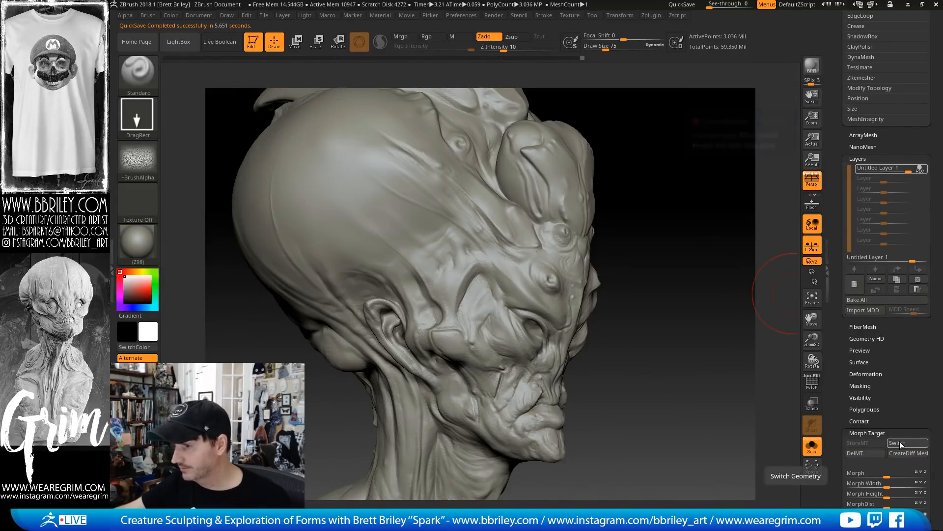
left_click_drag(674, 232, 689, 310)
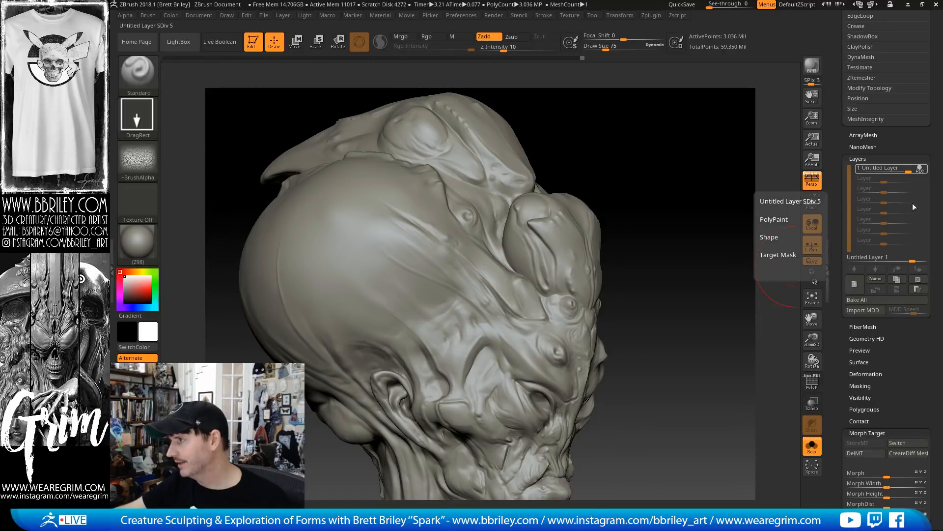
Add a second layer to the head and switch the morph target again to bring the skin detail back
left_click(855, 283)
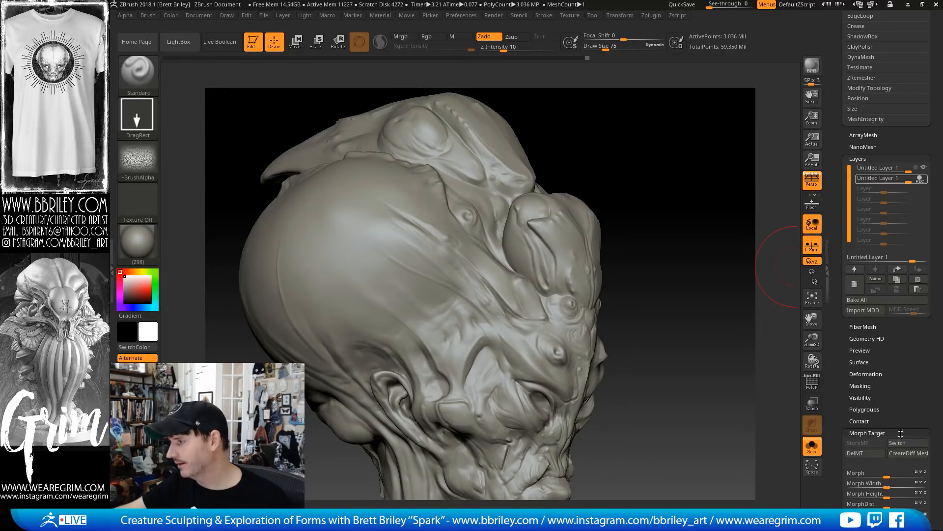
left_click(903, 446)
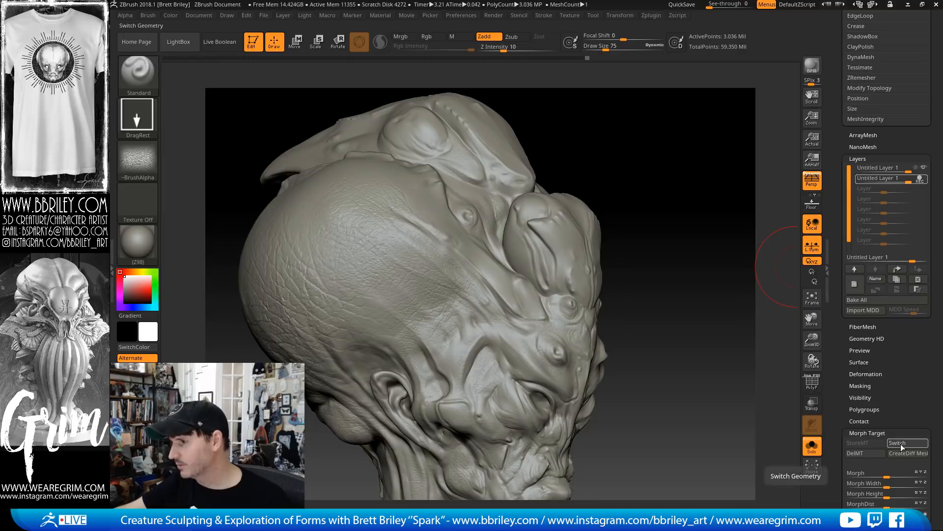
Stop recording on the head's second layer and duplicate it to double up the skin detail
left_click(921, 182)
mouse_move(909, 182)
left_mouse_down()
mouse_move(864, 186)
mouse_move(916, 186)
left_mouse_up()
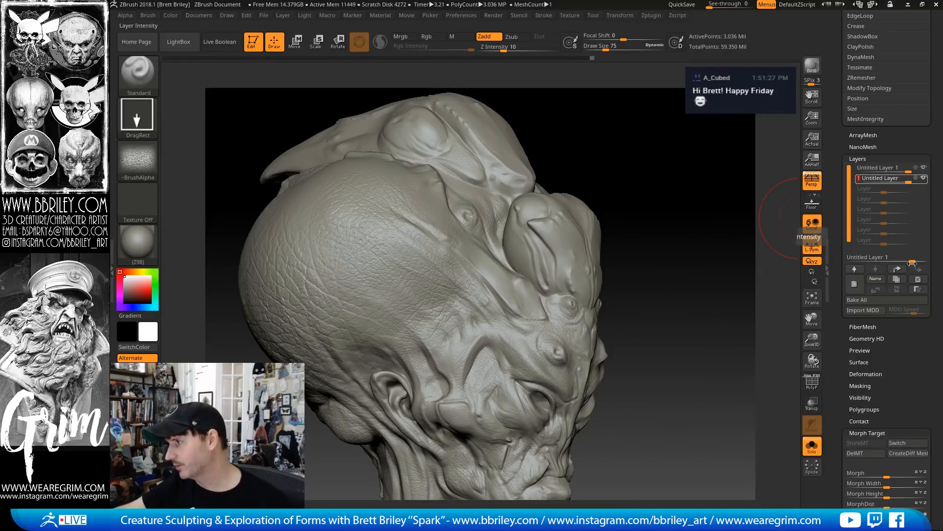
left_click(892, 281)
left_click(892, 281)
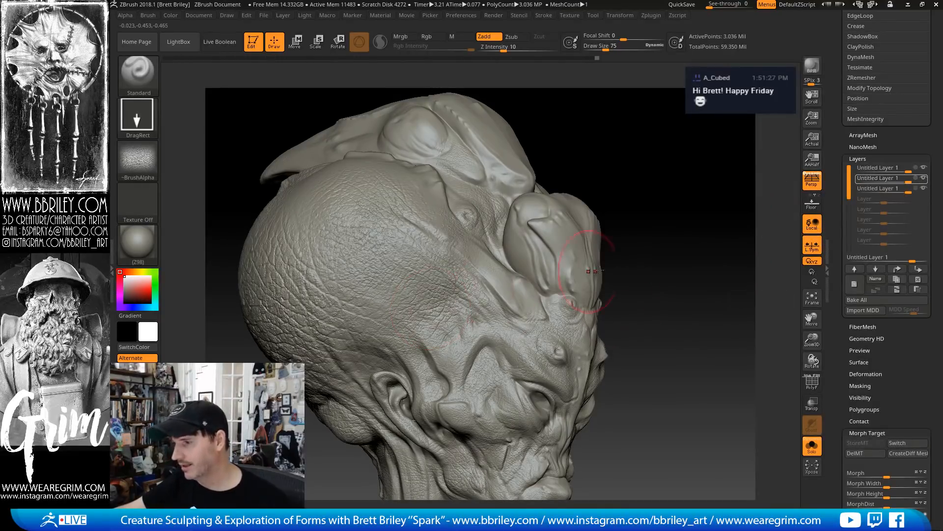
Set the intensity of the head's third layer to 0.6 to soften the doubled skin texture
left_click_drag(737, 268, 715, 265)
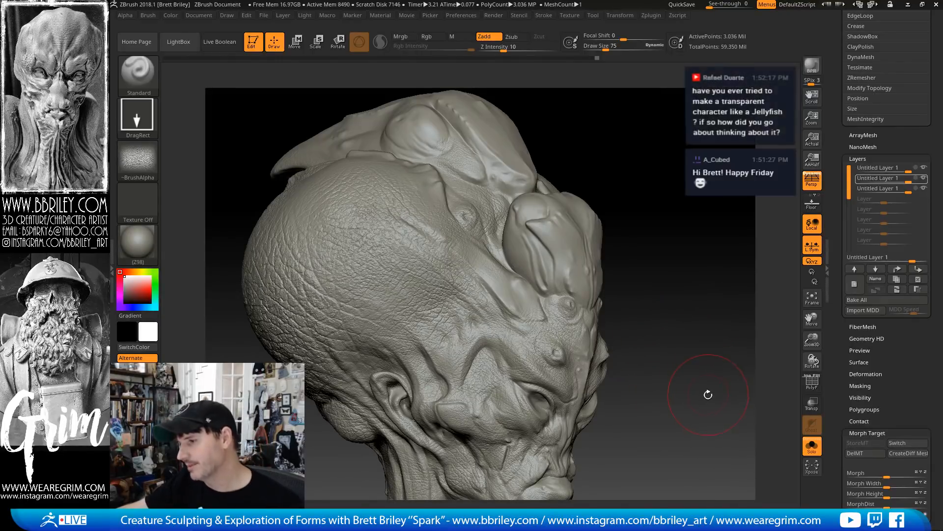
left_click_drag(708, 391, 687, 354)
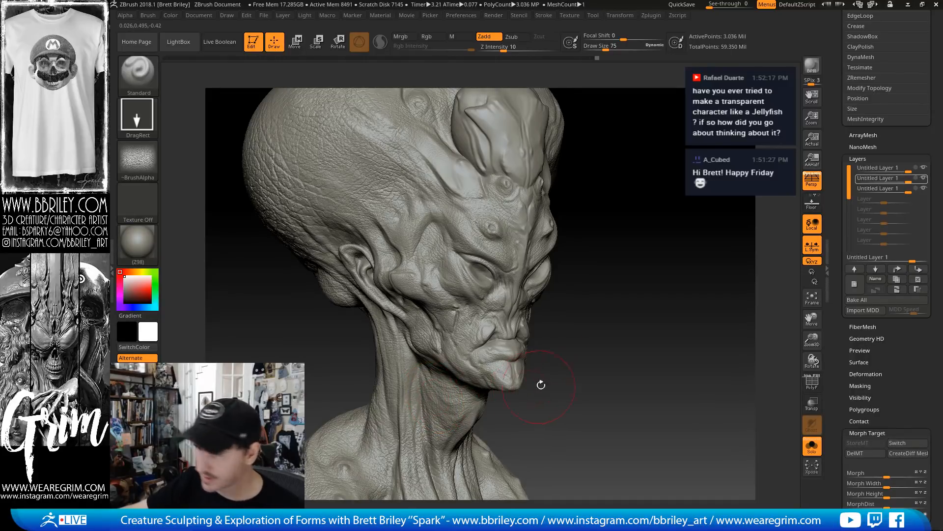
left_click_drag(541, 383, 655, 339)
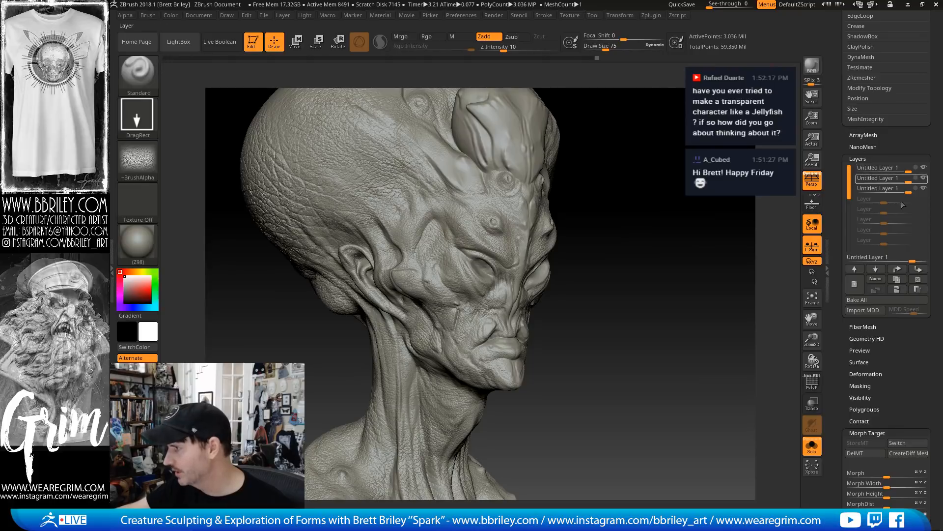
mouse_move(907, 192)
left_mouse_down()
mouse_move(884, 193)
mouse_move(898, 194)
left_mouse_up()
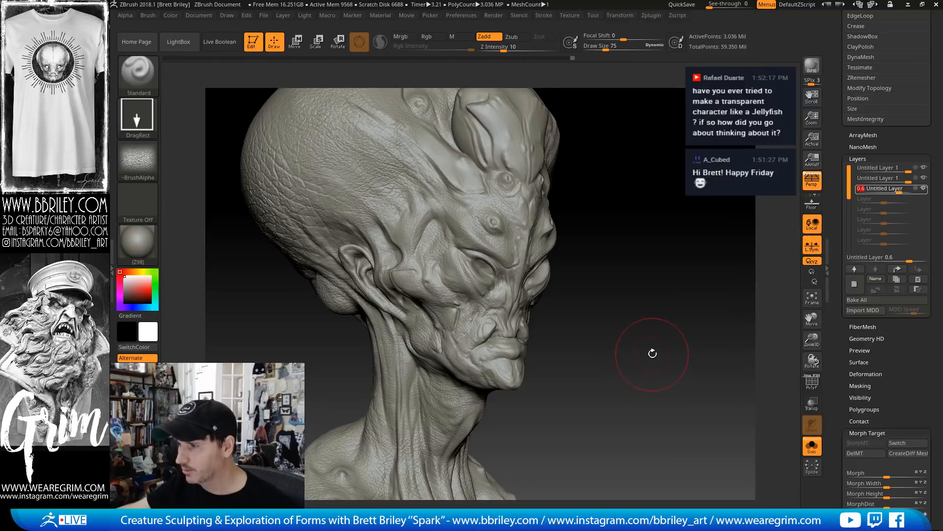
Show all the creature's parts again and make the upper arms the active subtool
left_click_drag(652, 352, 675, 375)
left_click(811, 451)
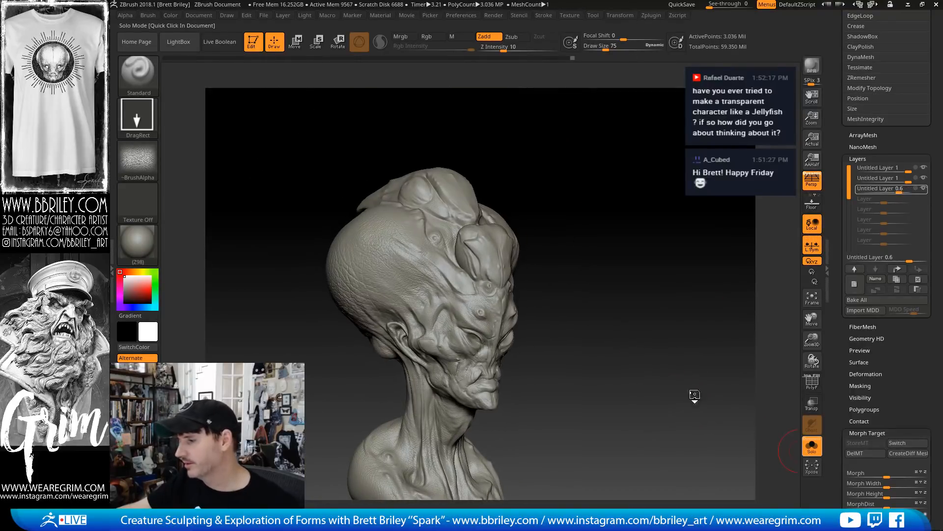
left_click_drag(641, 369, 638, 276, "alt")
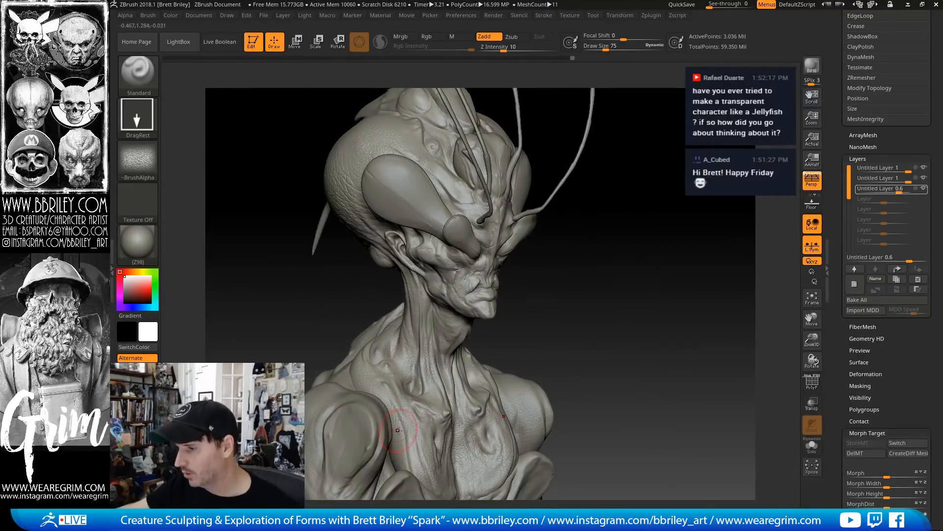
left_click(324, 407, "alt")
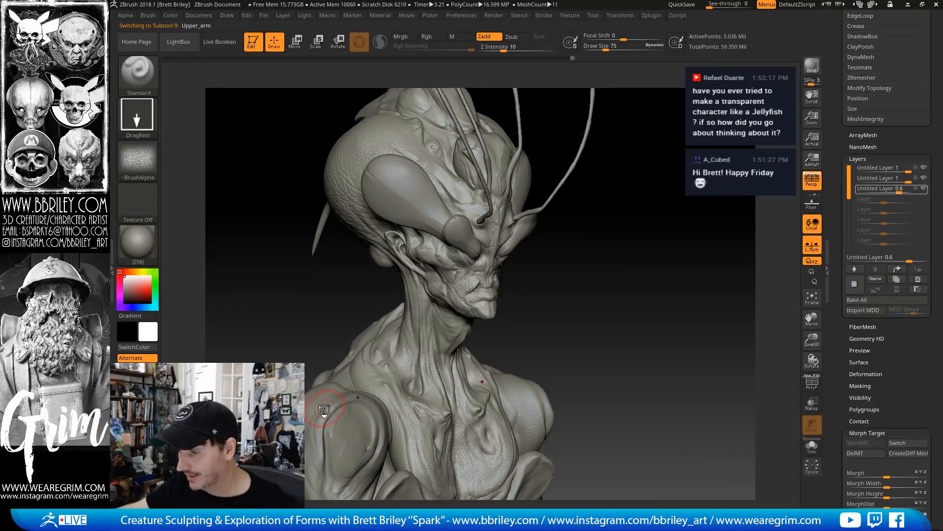
left_click_drag(658, 337, 642, 284, "alt")
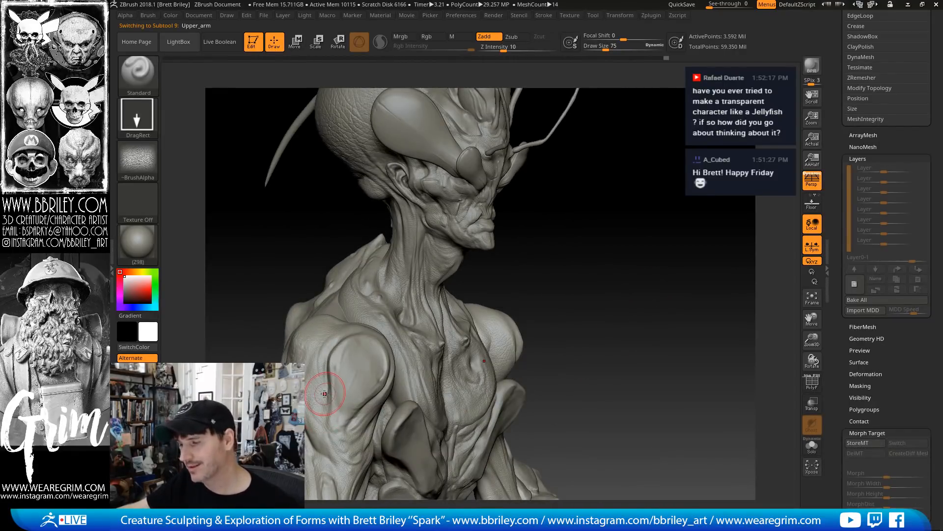
Examine the upper arm's skin texture up close, comparing it with the untextured surface by stepping back and forward in the history
left_click_drag(583, 305, 334, 374)
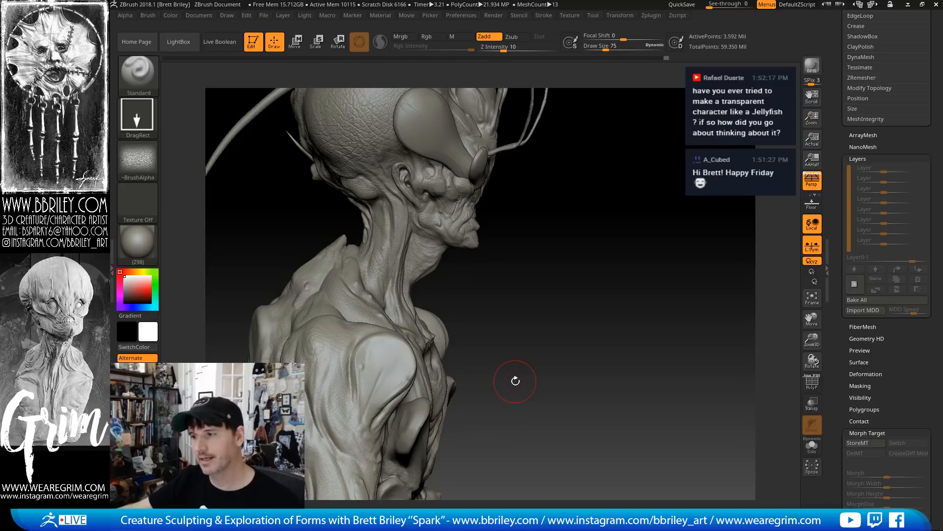
left_click_drag(582, 306, 578, 283)
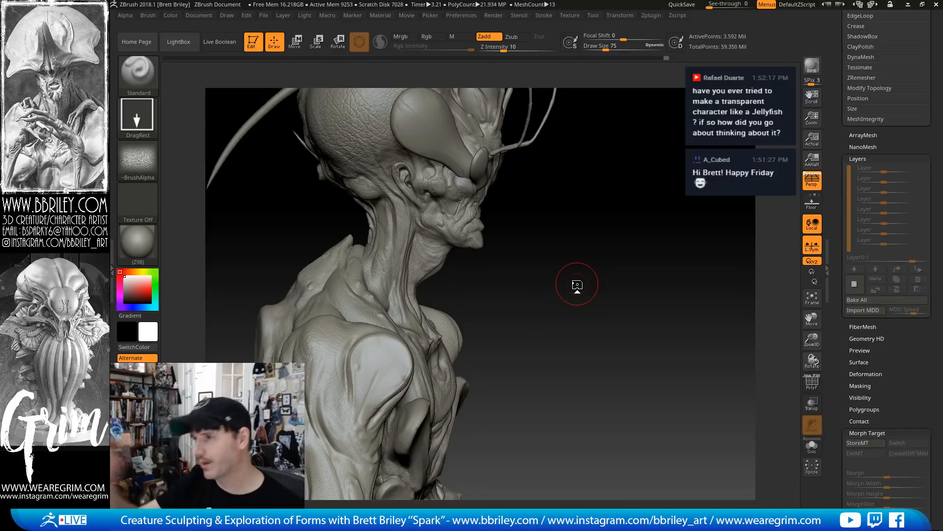
mouse_move(600, 167)
left_mouse_down()
mouse_move(592, 178)
mouse_move(609, 319)
left_mouse_up()
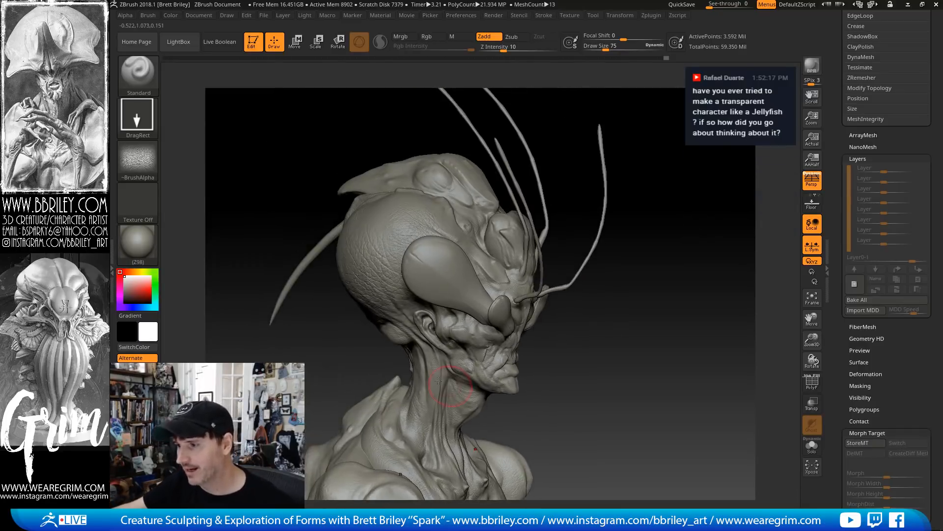
left_click_drag(739, 283, 728, 59, "alt")
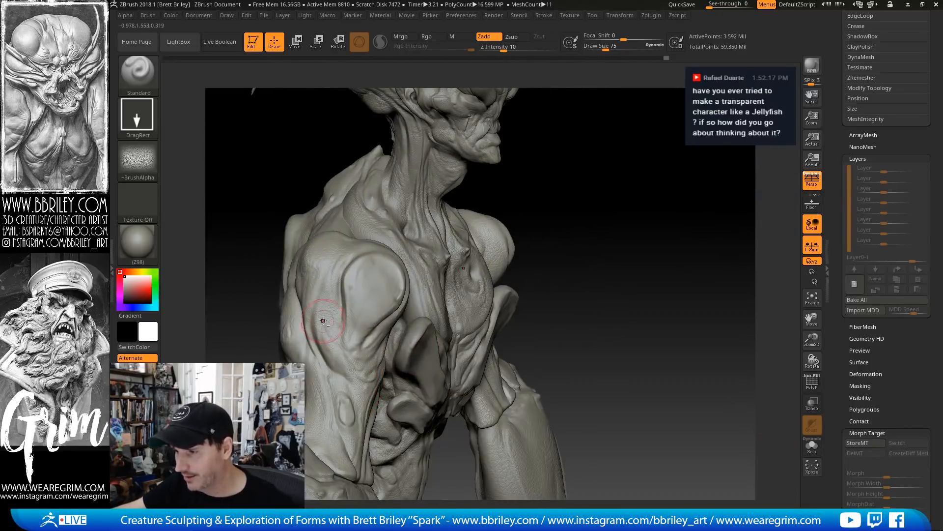
left_click_drag(577, 313, 479, 371)
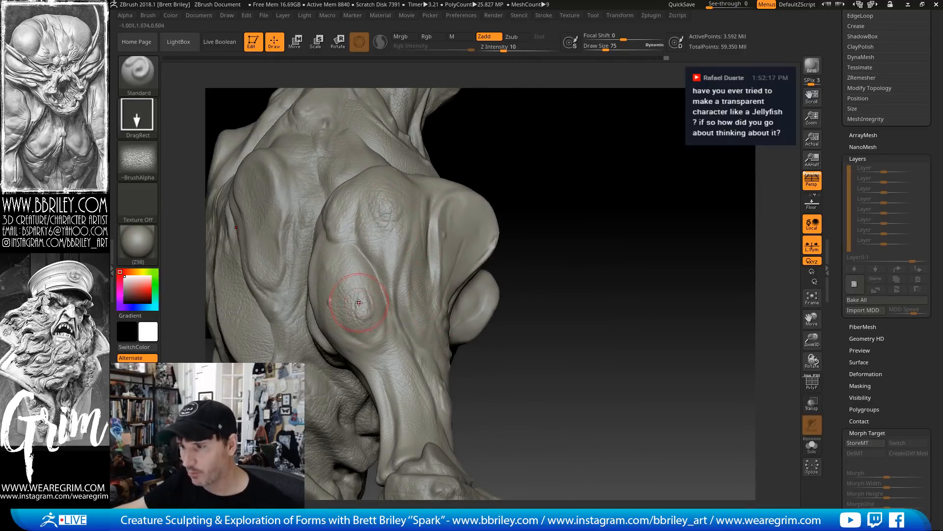
key("shift")
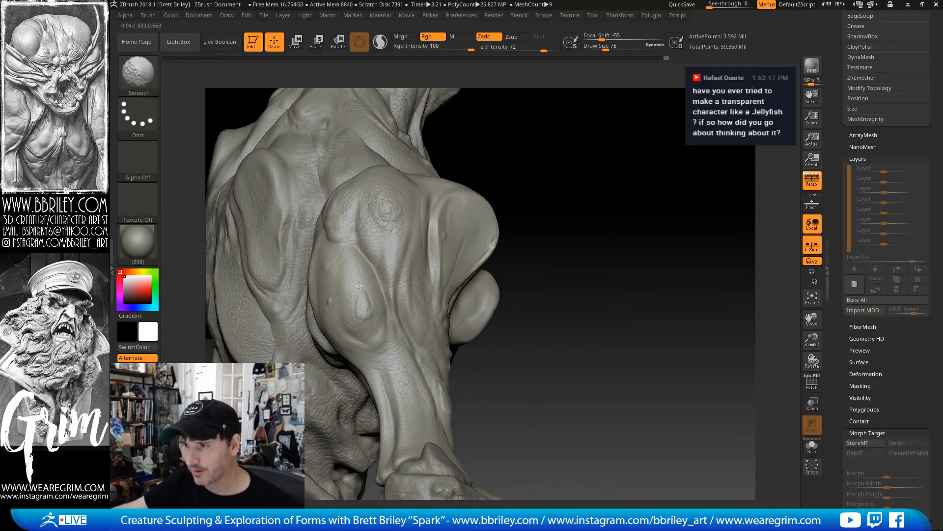
key("ctrl+z")
key("ctrl+z")
key("ctrl+z")
left_click_drag(650, 285, 652, 282)
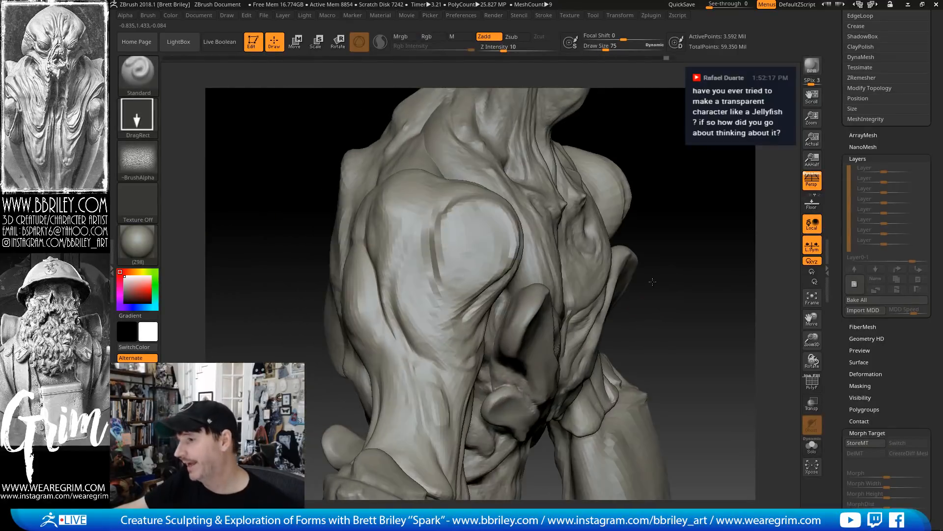
key("ctrl+shift+z")
Store a morph target of the upper arms with their skin texture applied
scroll(837, 324, "down", 5)
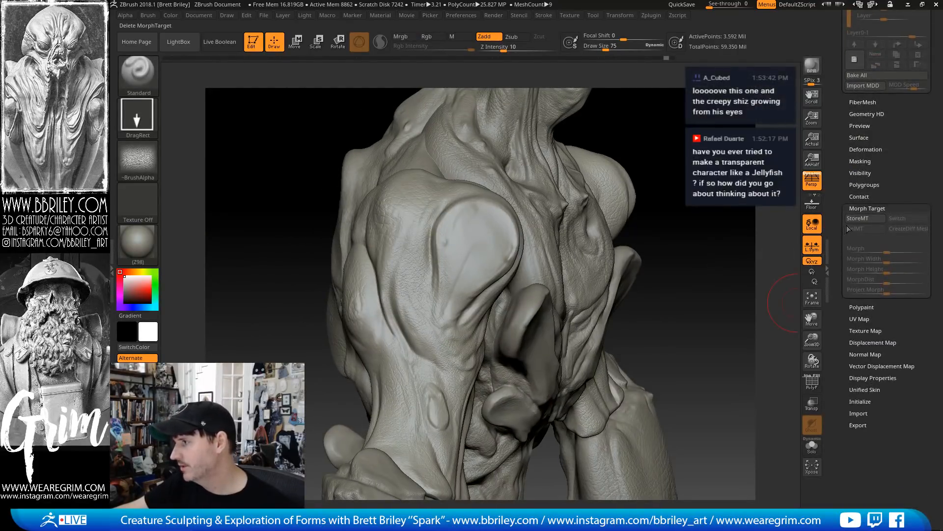
left_click(847, 220)
scroll(837, 298, "up", 5)
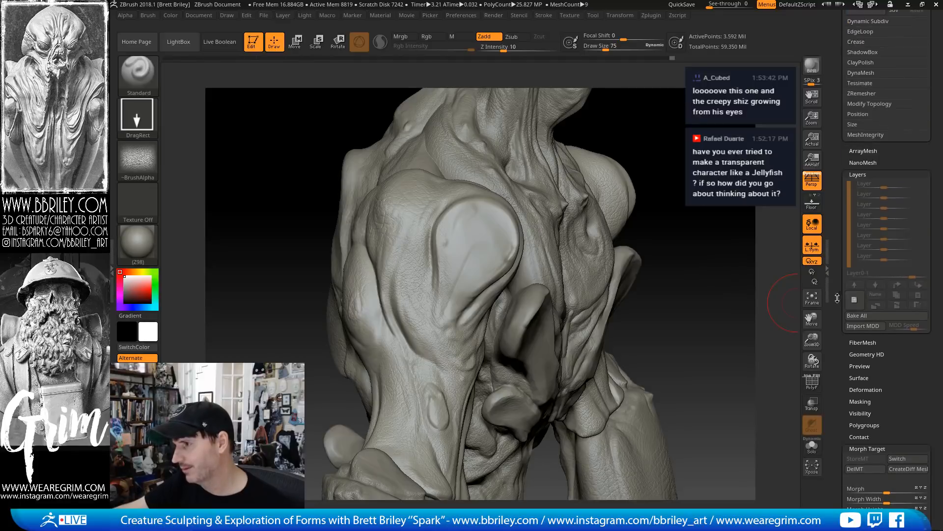
left_click_drag(837, 298, 837, 295)
Add a first layer to the upper arms and switch the stored morph target for it
mouse_move(641, 124)
left_mouse_down("alt")
mouse_move(626, 221)
mouse_move(611, 234)
left_mouse_up("alt")
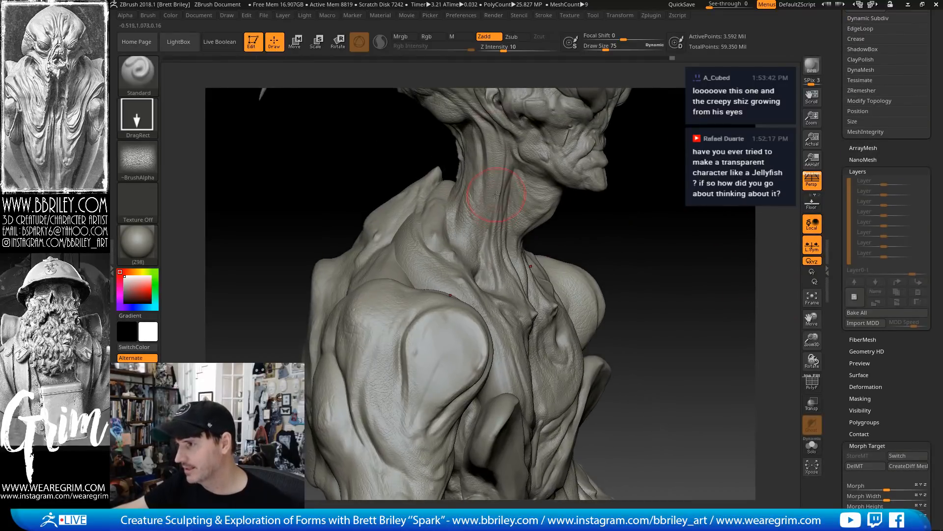
left_click(854, 297)
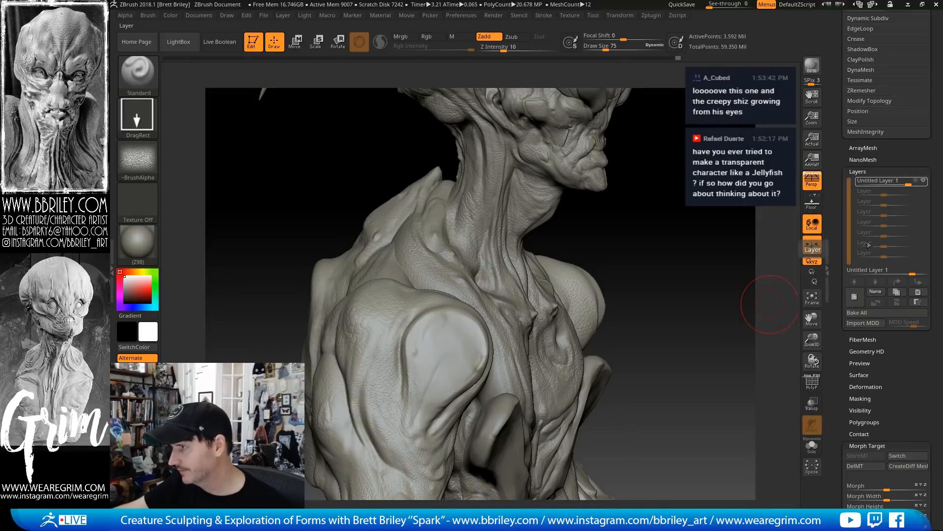
scroll(838, 268, "down", 5)
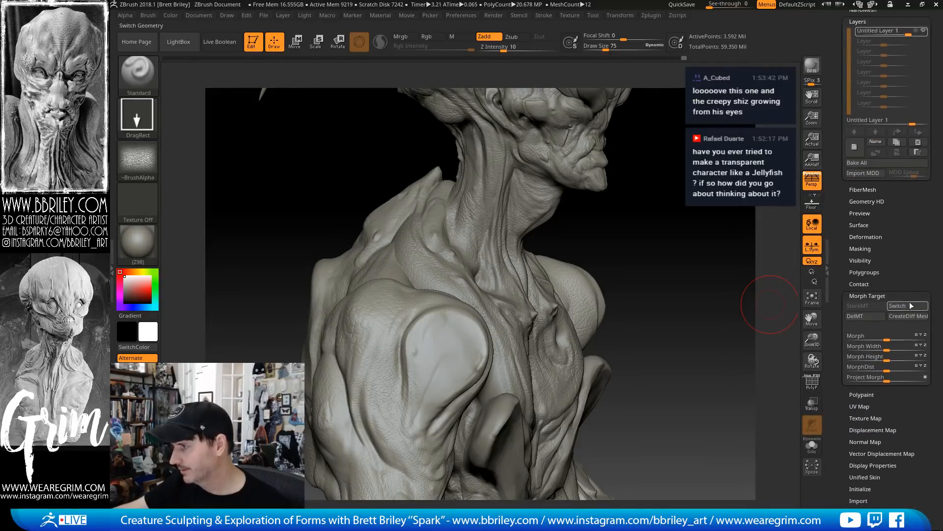
scroll(848, 235, "up", 4)
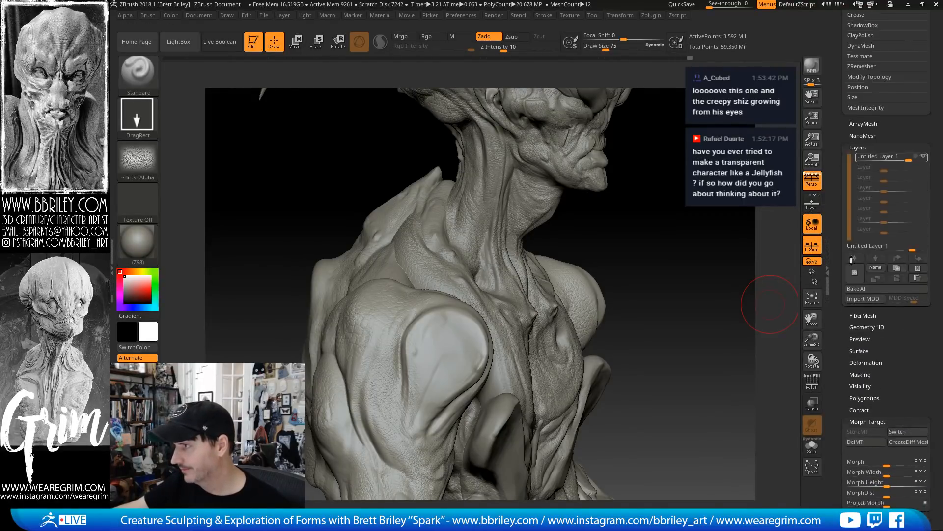
Duplicate the upper arms' layer, delete the copy, then add a new recording layer and switch the morph target on it
left_click(897, 267)
left_click(919, 168)
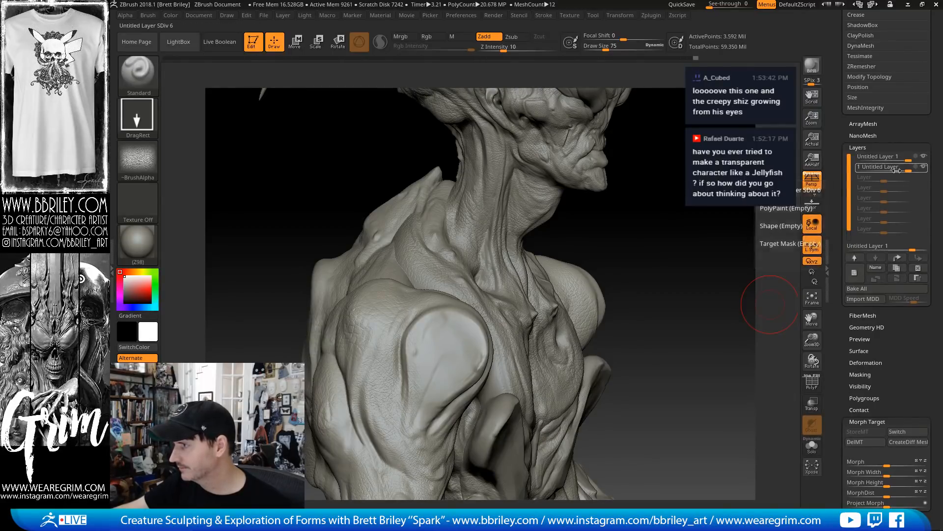
left_click(918, 268)
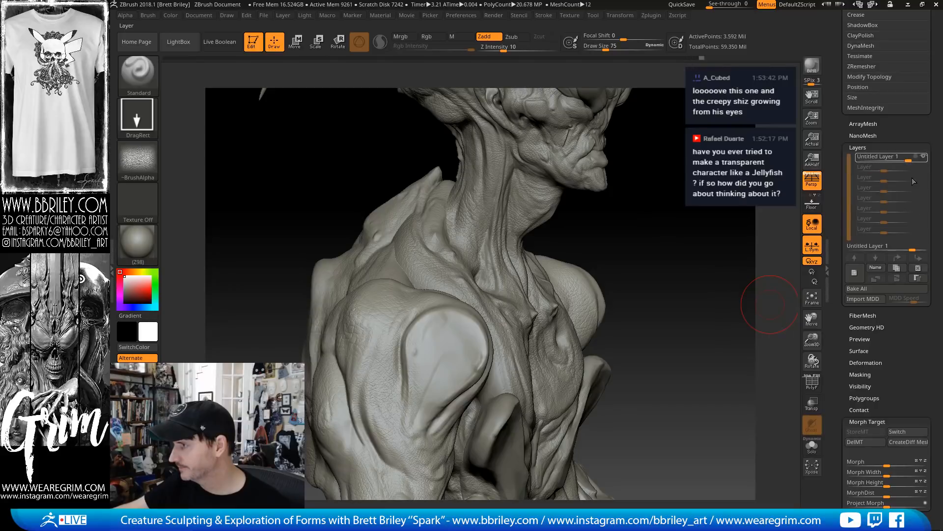
left_click(858, 272)
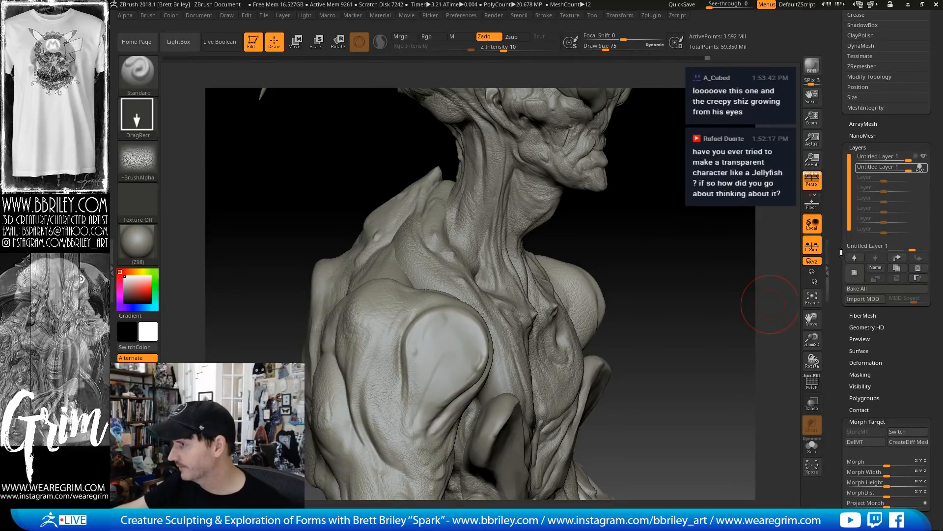
scroll(908, 250, "down", 5)
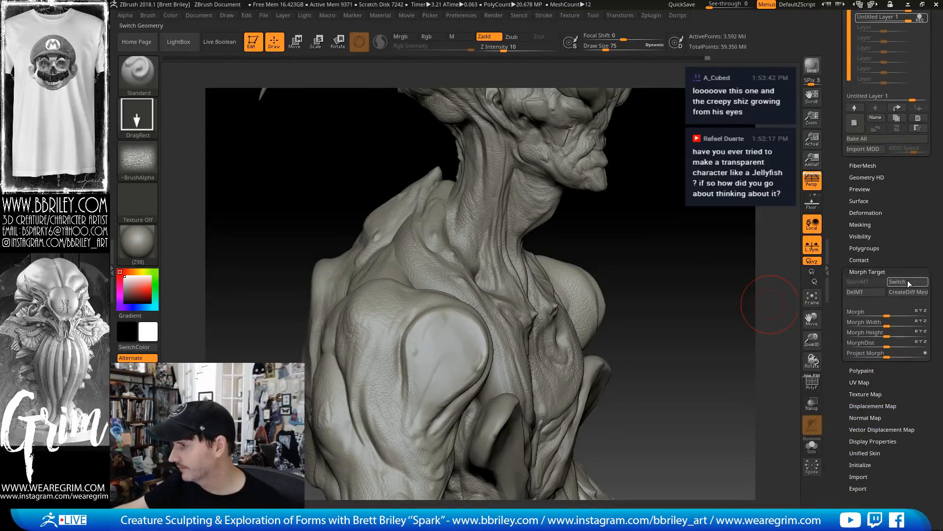
scroll(850, 191, "up", 7)
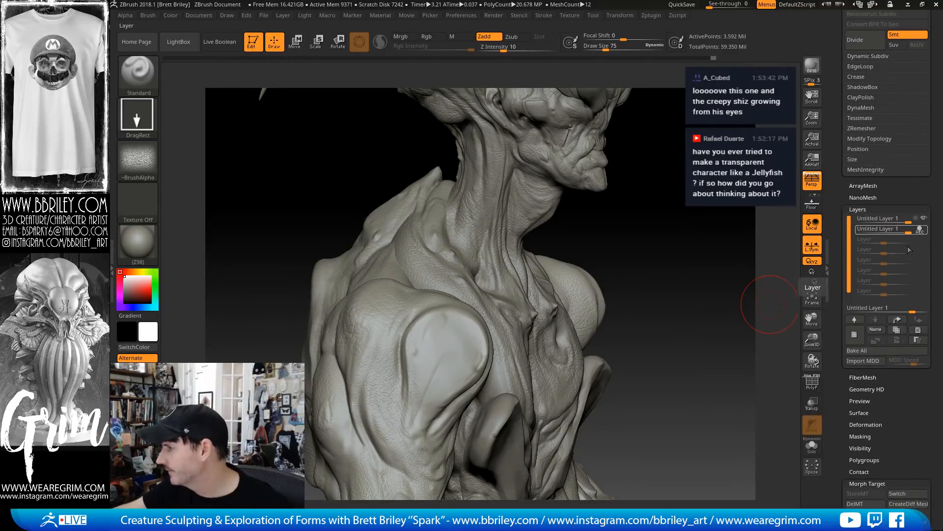
Stop recording on the upper arms' second layer, duplicate it and clear the mask covering the arms
mouse_move(920, 230)
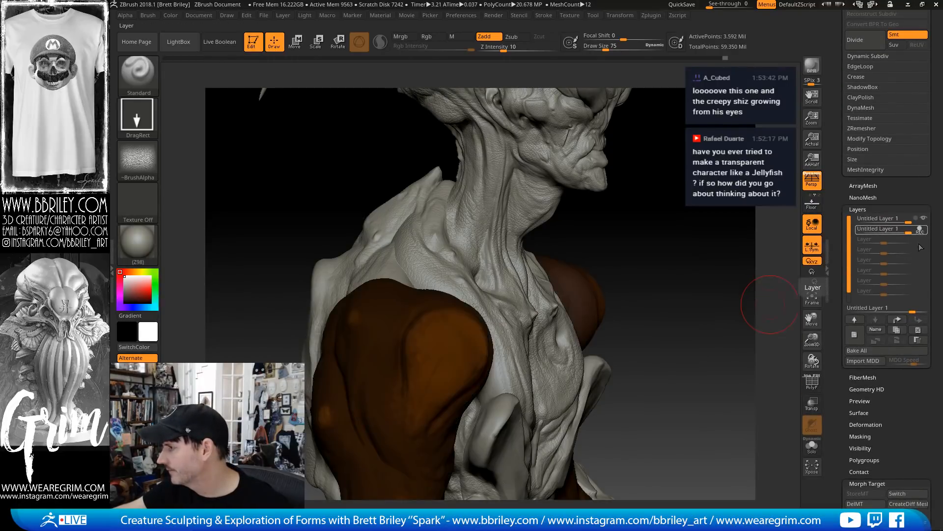
left_click(896, 328)
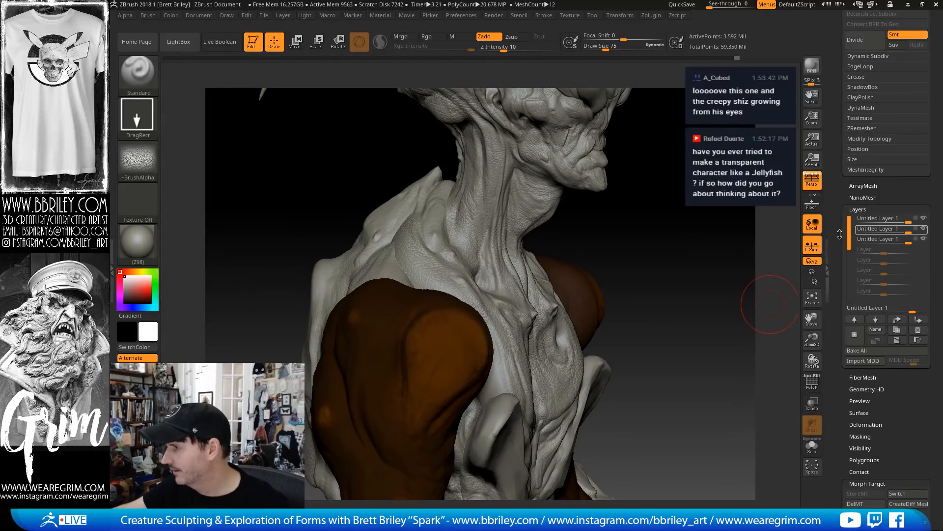
left_click_drag(841, 239, 843, 334)
left_click(911, 146)
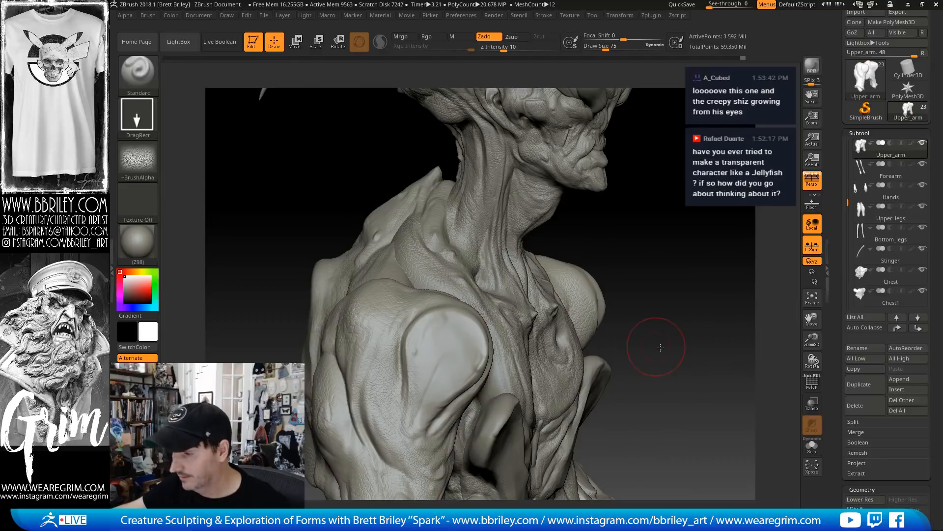
left_click_drag(659, 348, 839, 116)
Isolate the upper arms and delete their two extra layers, keeping only the first one
left_click_drag(840, 451, 840, 197)
left_click_drag(904, 270, 933, 268)
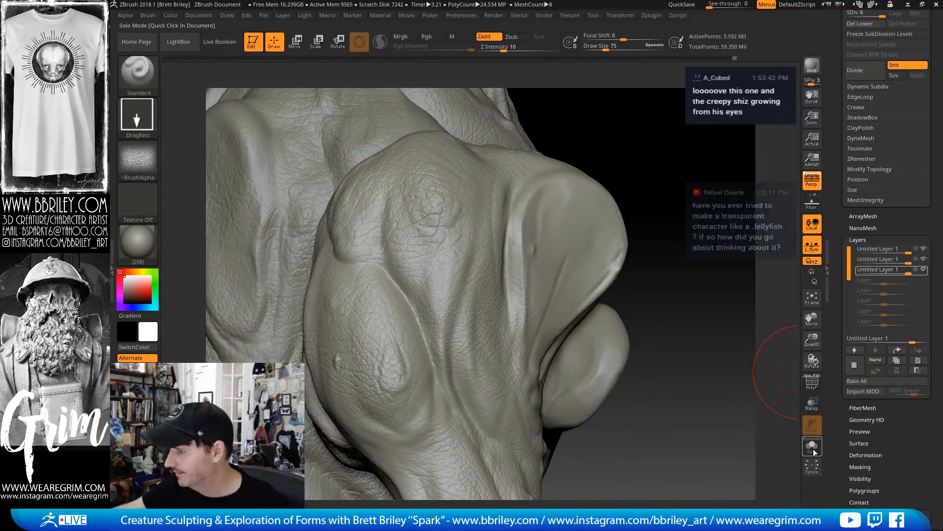
left_click(812, 448)
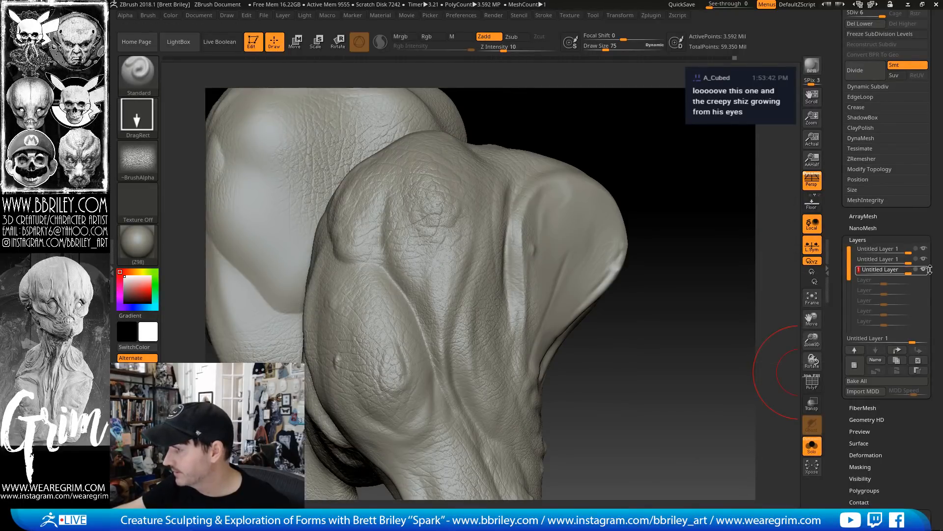
left_click(895, 259)
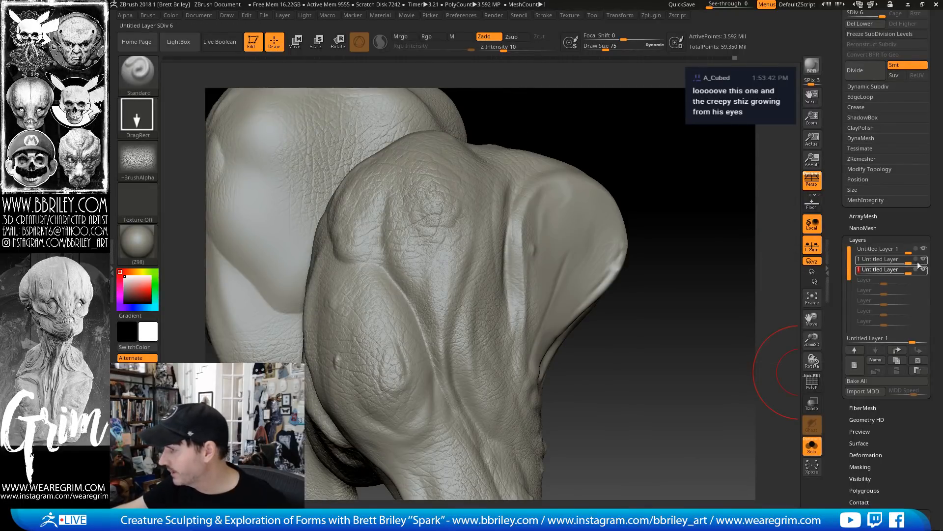
left_click(918, 360)
left_click(918, 360)
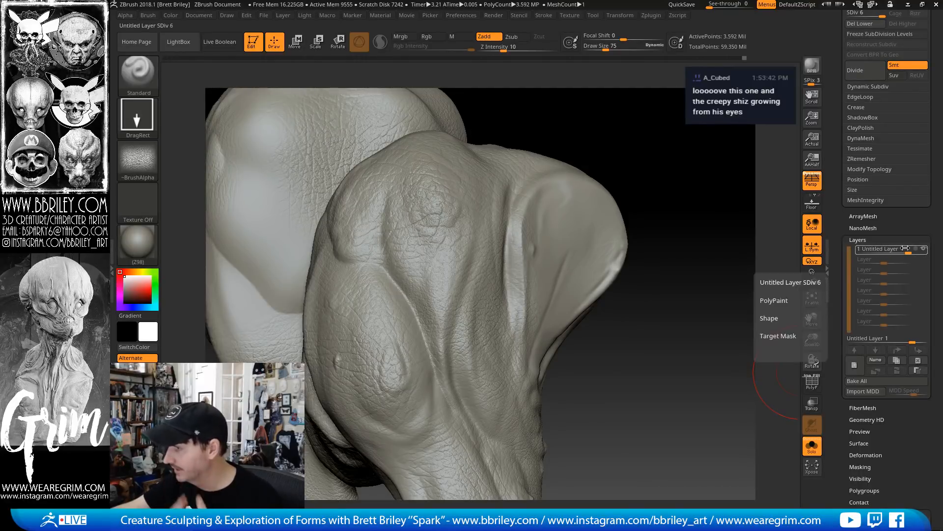
Delete the upper arms' remaining layer and replace their stored morph target with the current textured shape
left_click(917, 360)
left_click_drag(695, 352, 745, 344)
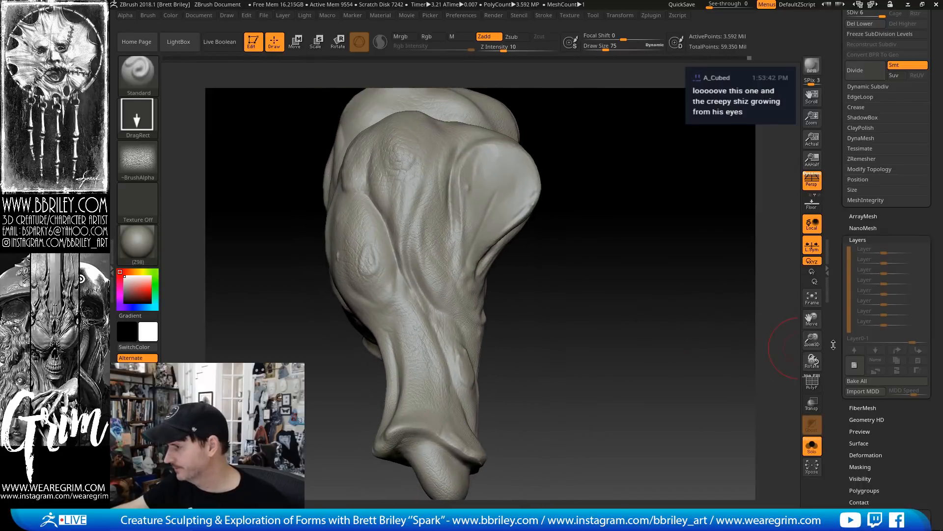
left_click_drag(835, 347, 841, 256)
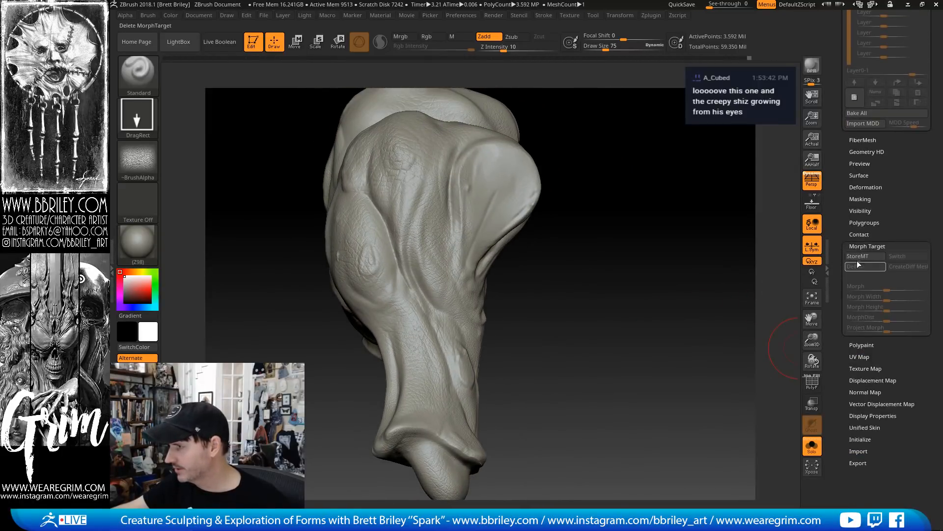
left_click_drag(857, 257, 853, 369)
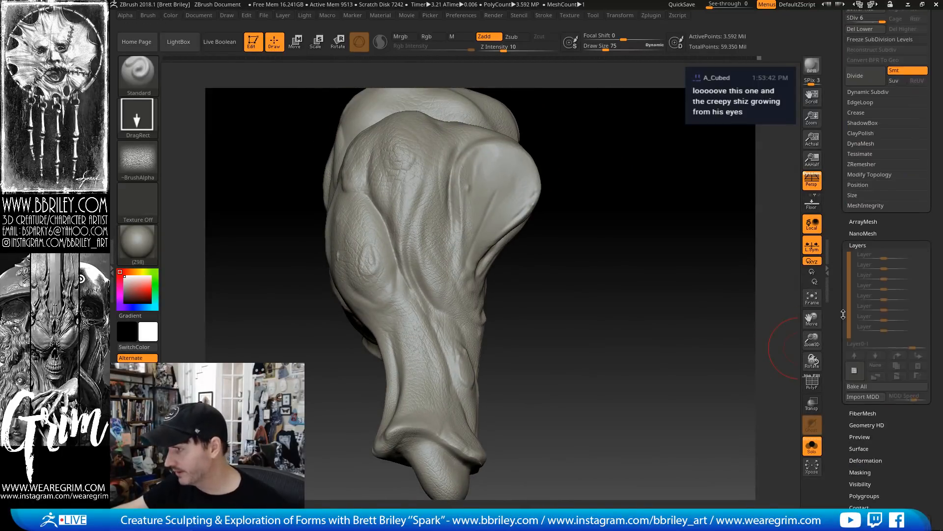
Add a new recording layer to the upper arms and apply a strong Polish deformation to remove the skin detail
left_click(854, 370)
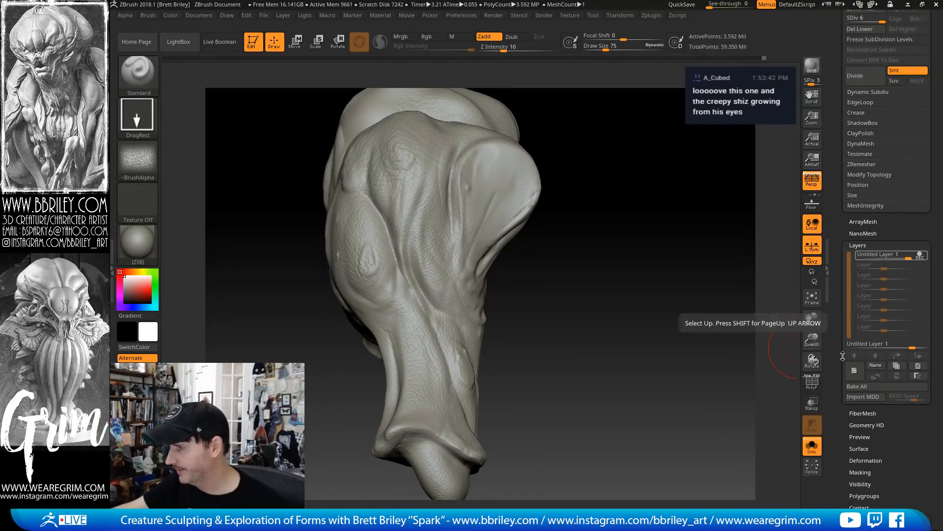
left_click_drag(841, 357, 847, 290)
left_click(864, 307)
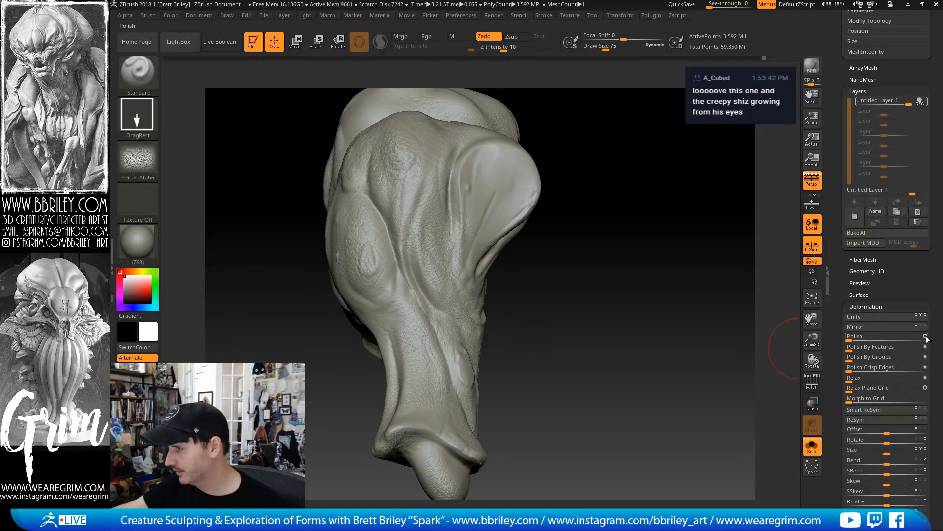
left_click_drag(926, 337, 937, 339)
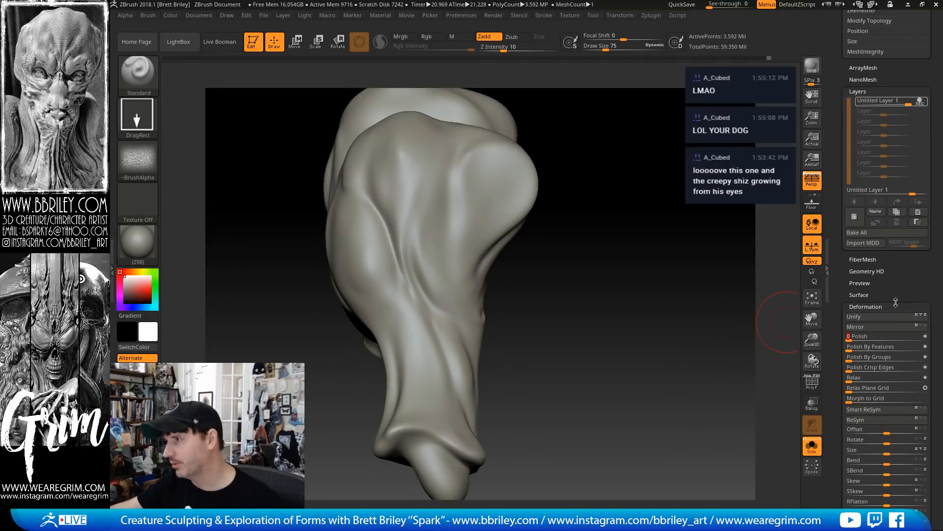
Stop recording on the polished layer and switch the upper arms' stored morph target
left_click(920, 101)
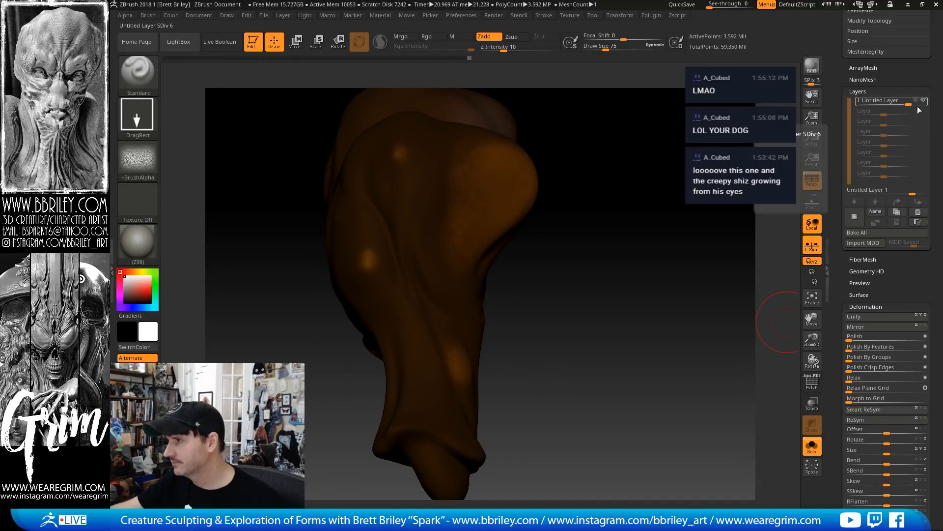
mouse_move(840, 119)
left_mouse_down()
mouse_move(841, 295)
mouse_move(859, 143)
left_mouse_up()
left_click(912, 184)
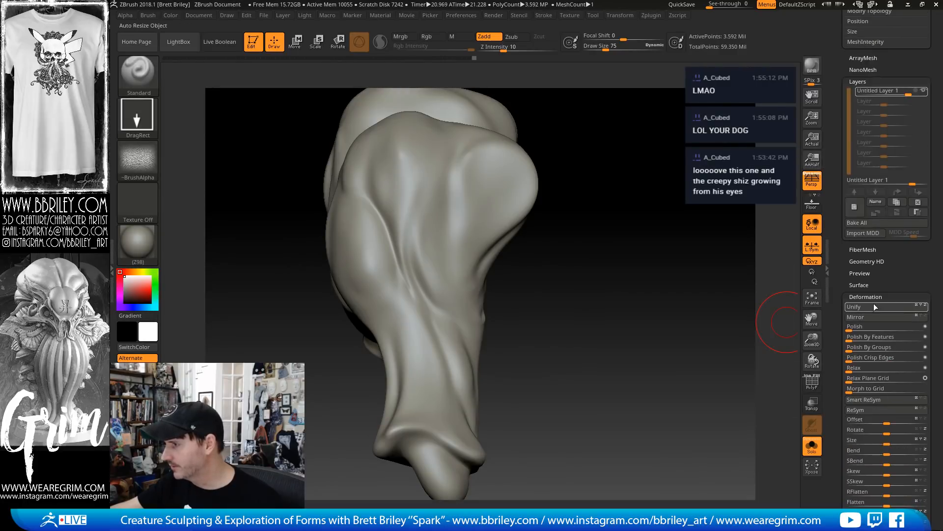
left_click(855, 297)
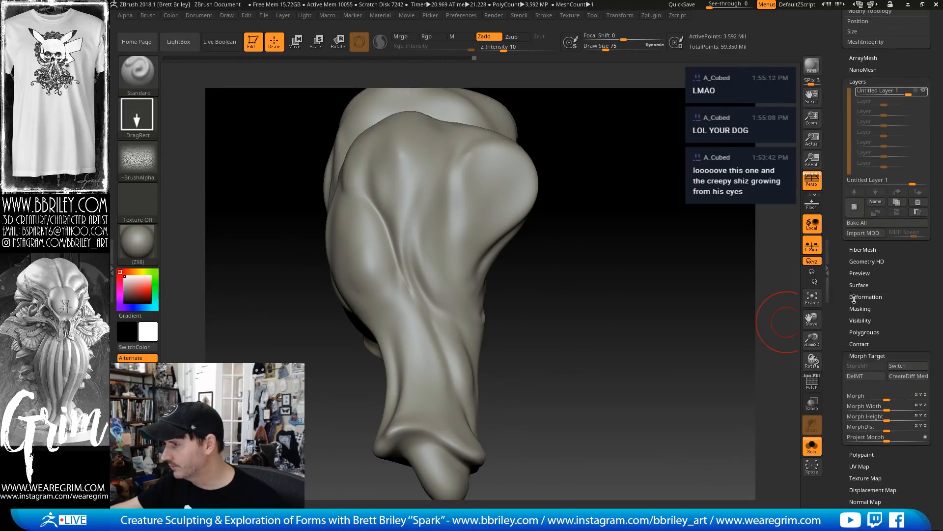
left_click(903, 365)
Duplicate the upper arms' layer and delete one of the two copies
left_click_drag(837, 235, 852, 204)
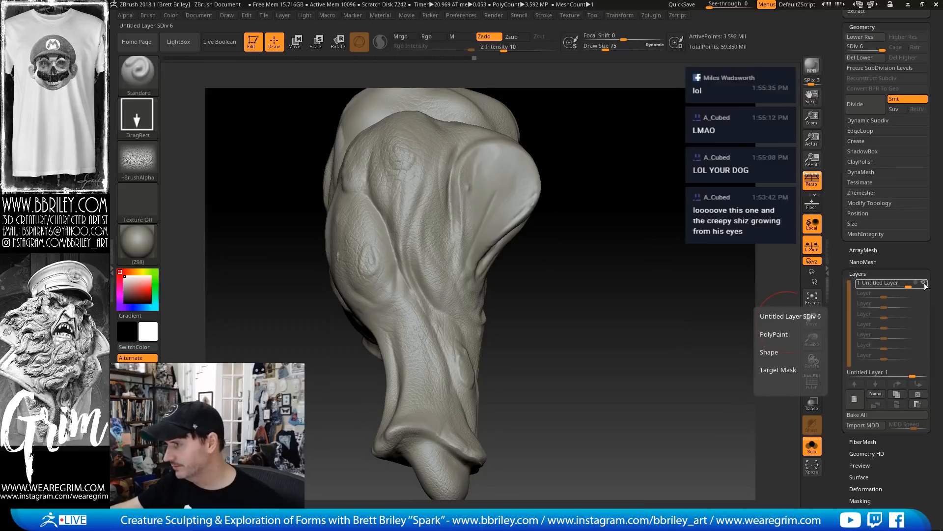
left_click(896, 394)
left_click_drag(678, 295, 653, 347)
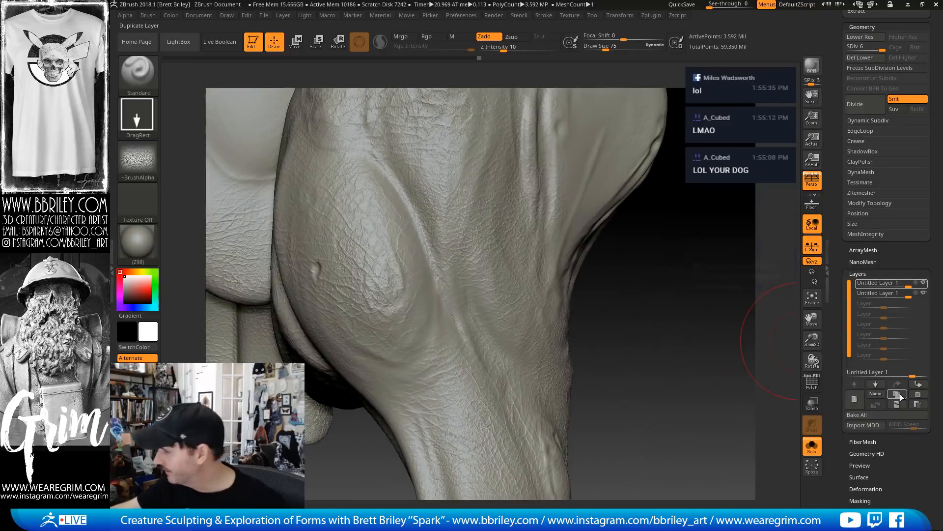
left_click(918, 394)
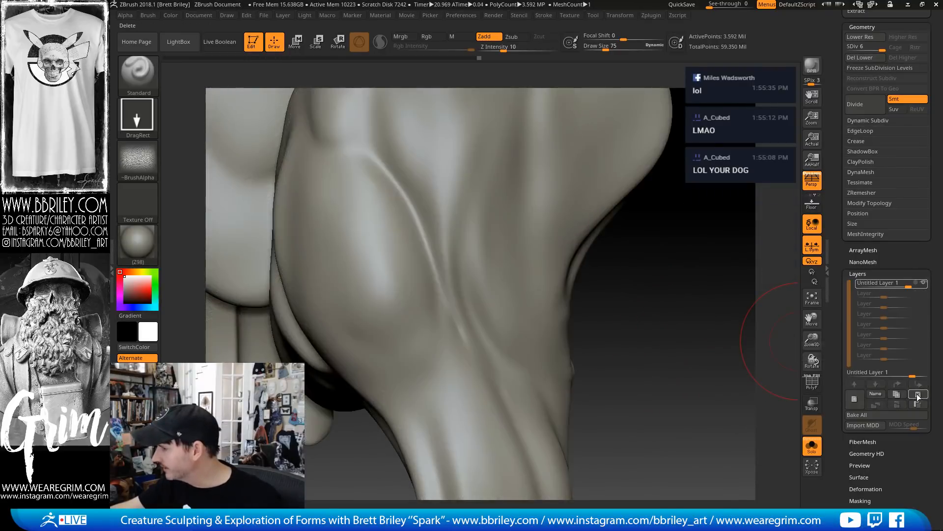
Turn recording back on for the upper arms' remaining layer, then delete that layer
left_click(920, 285)
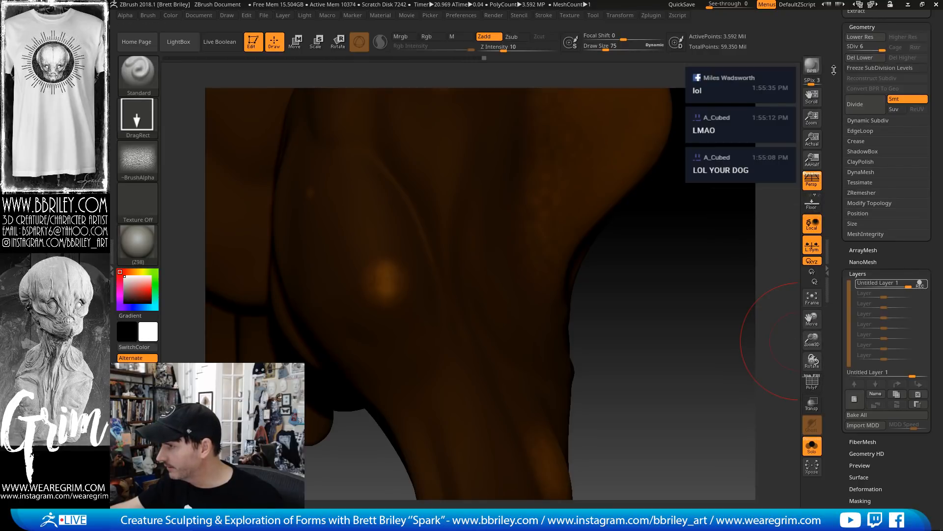
scroll(844, 129, "up", 10)
mouse_move(851, 224)
left_mouse_down()
mouse_move(852, 281)
mouse_move(840, 200)
left_mouse_up()
left_click(910, 178)
scroll(839, 200, "down", 10)
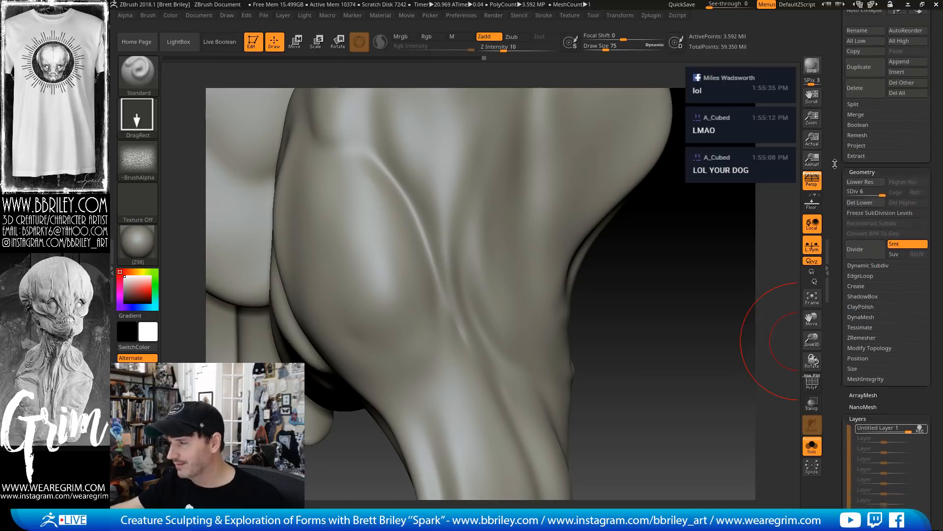
scroll(845, 412, "down", 2)
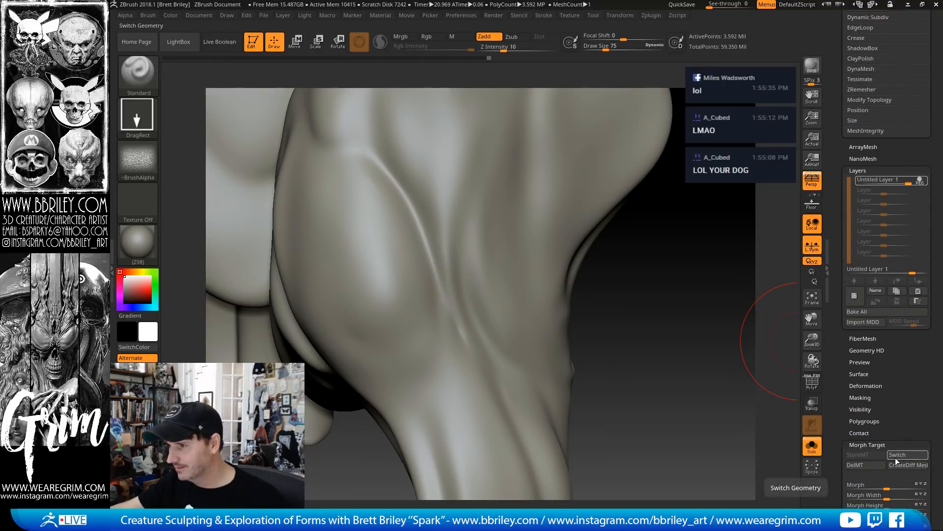
left_click_drag(838, 353, 858, 447)
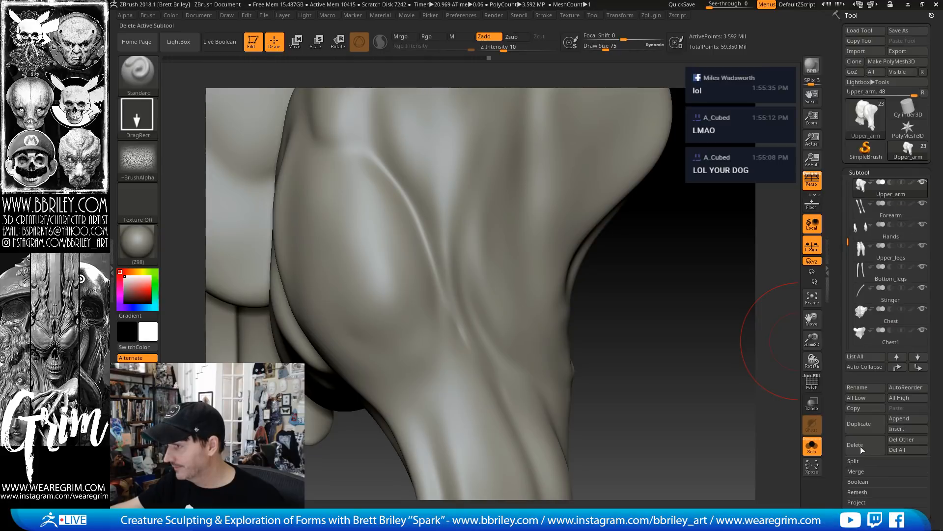
scroll(842, 411, "down", 15)
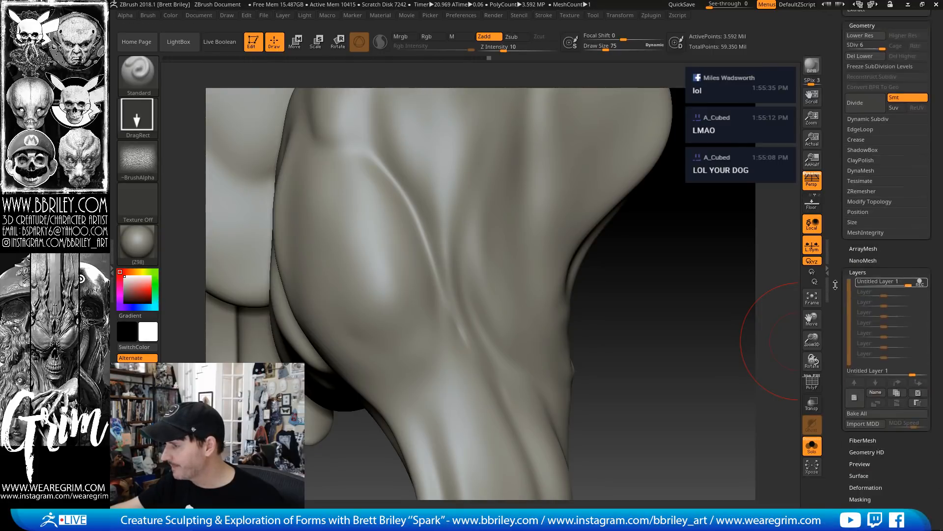
left_click(919, 320)
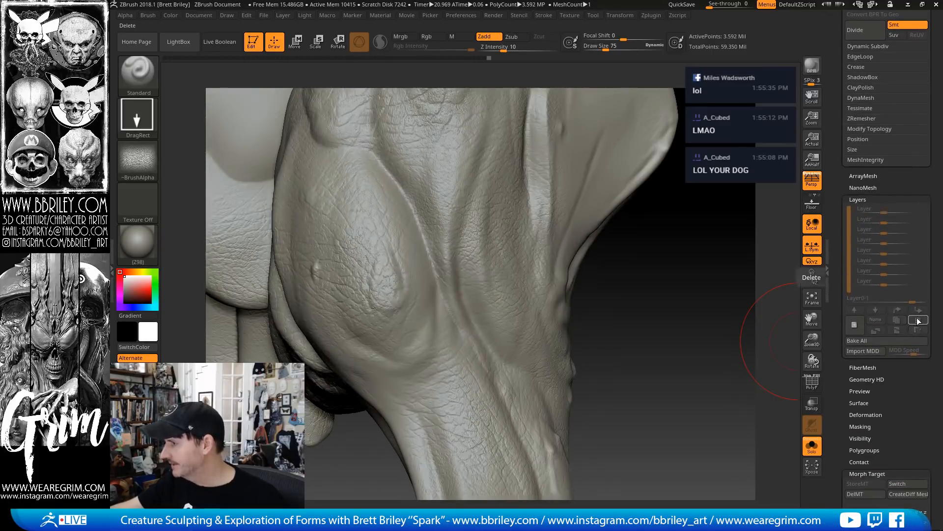
Store a fresh morph target of the textured upper arms, then Polish the mesh strongly with no layer present
scroll(835, 291, "down", 2)
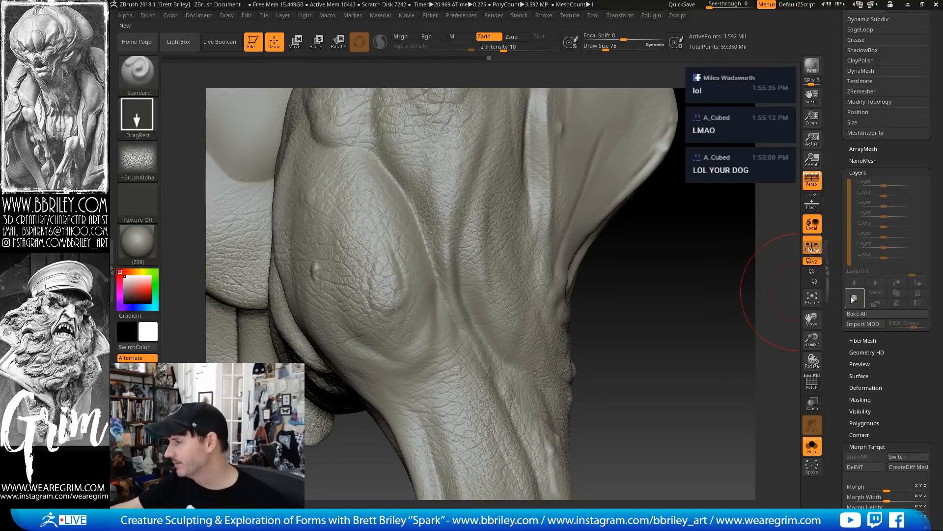
scroll(856, 225, "down", 5)
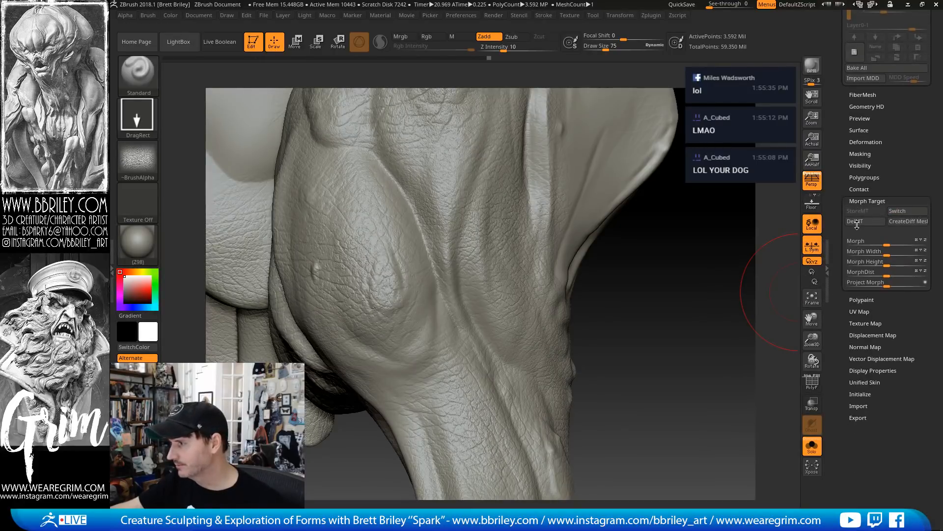
left_click(862, 220)
scroll(862, 214, "up", 5)
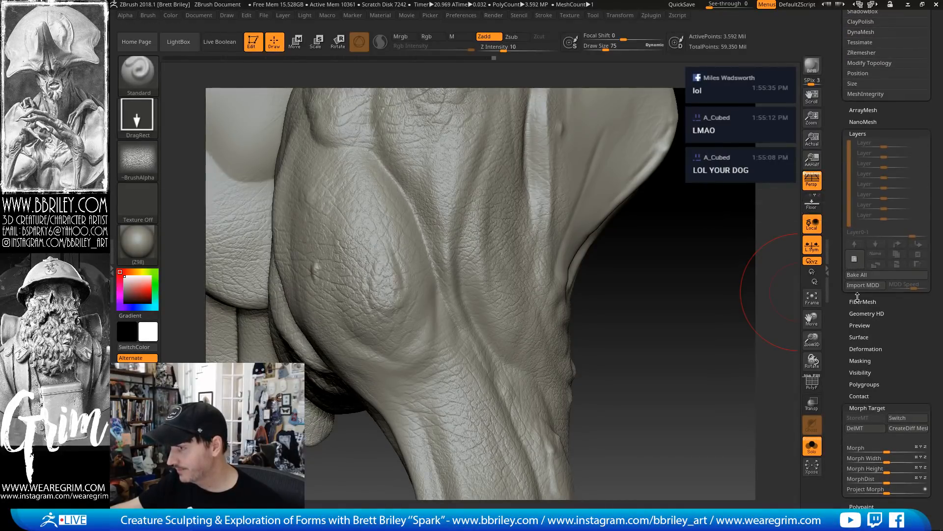
scroll(849, 318, "down", 1)
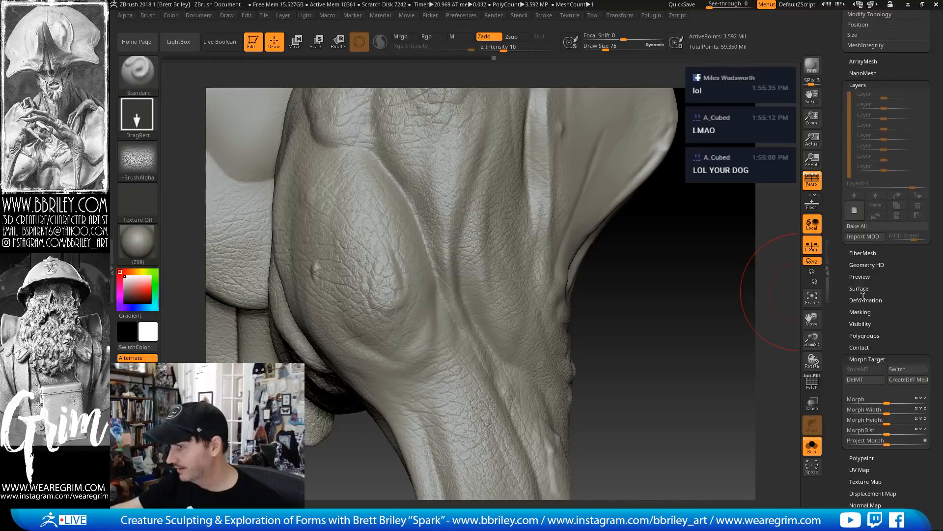
left_click(864, 299)
left_click_drag(858, 331, 926, 331)
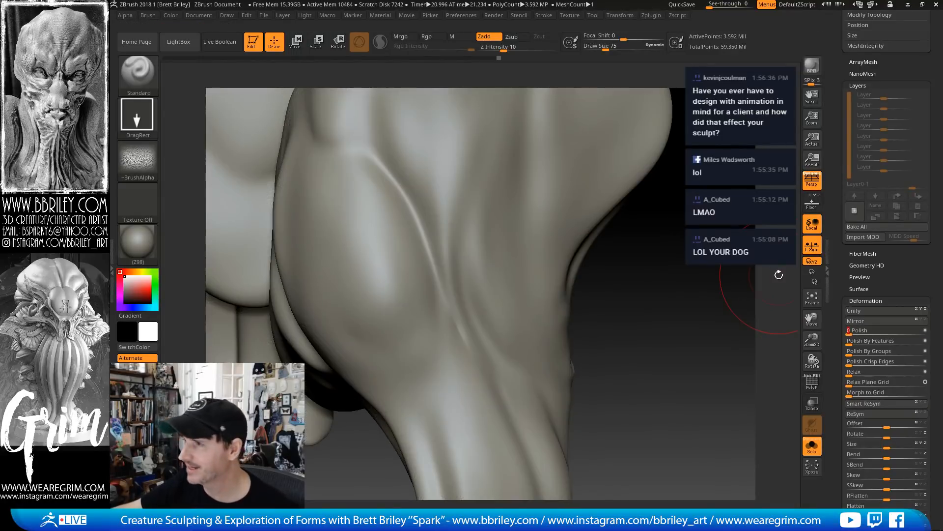
Add a recording layer to the polished upper arms, switch the morph target onto it and stop recording
left_click(856, 212)
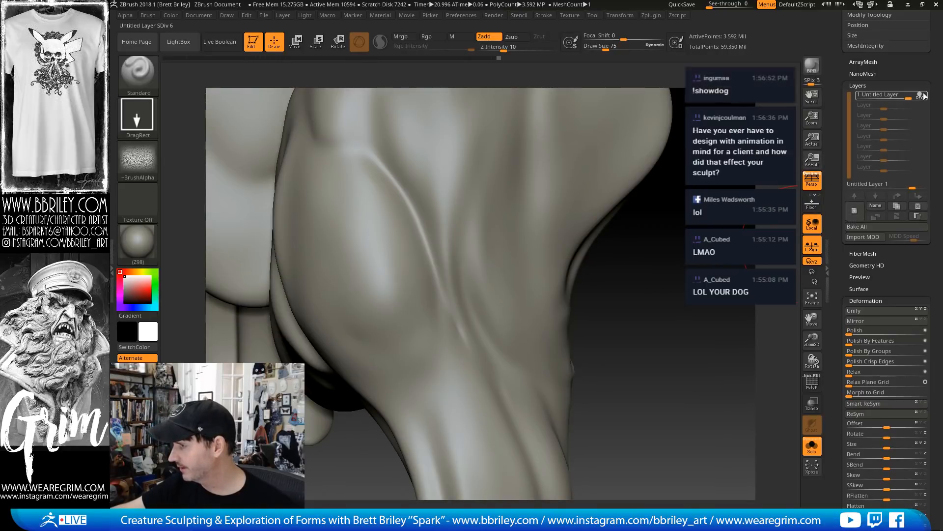
left_click(855, 301)
left_click(899, 370)
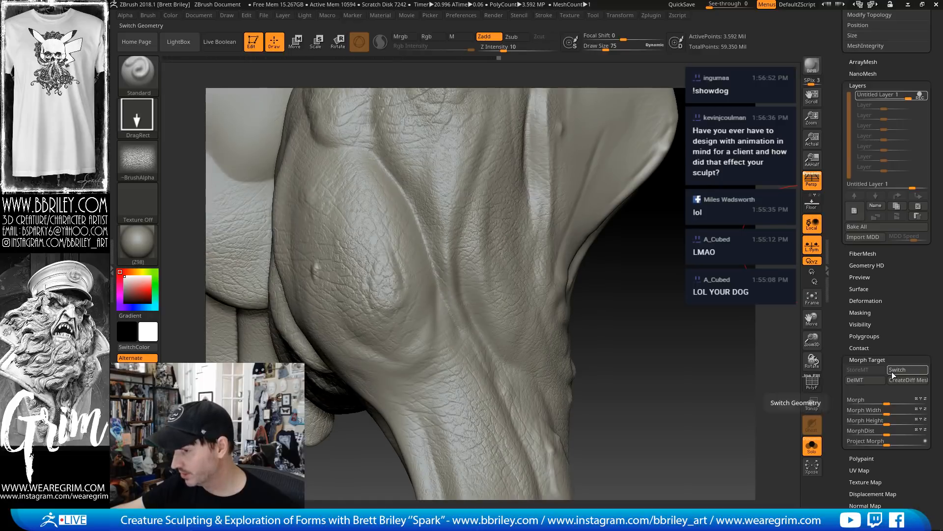
left_click_drag(844, 276, 845, 299)
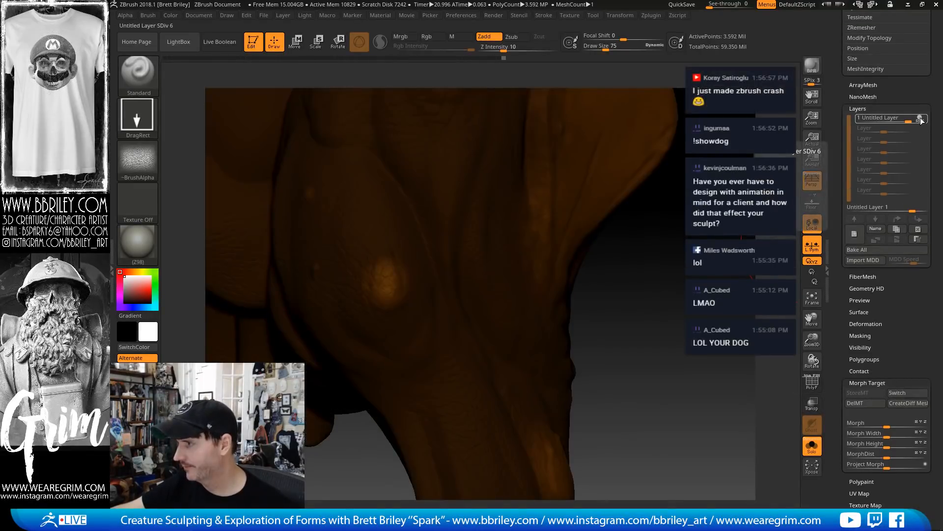
left_click_drag(846, 211, 844, 134)
left_click(911, 121)
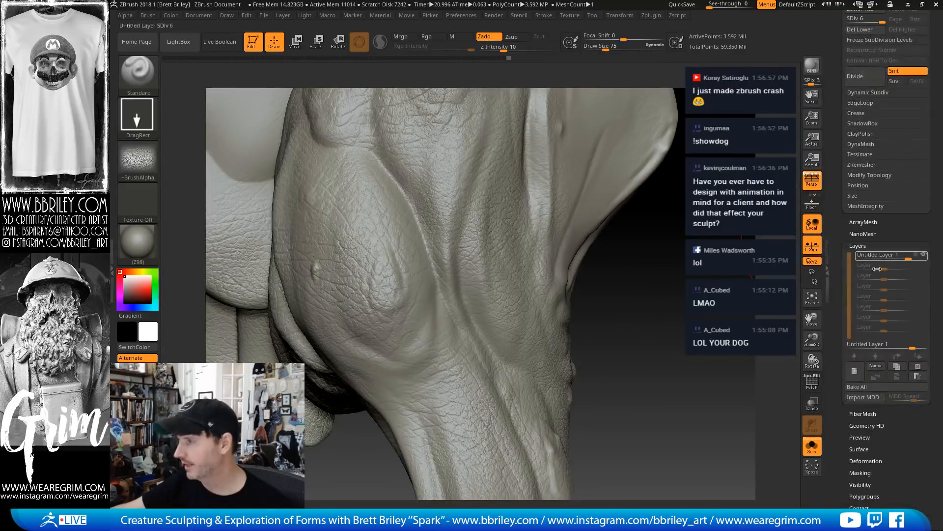
Duplicate the upper arms' detail layer, set the copy's intensity to 0.43668 and show the whole creature again
left_click(897, 365)
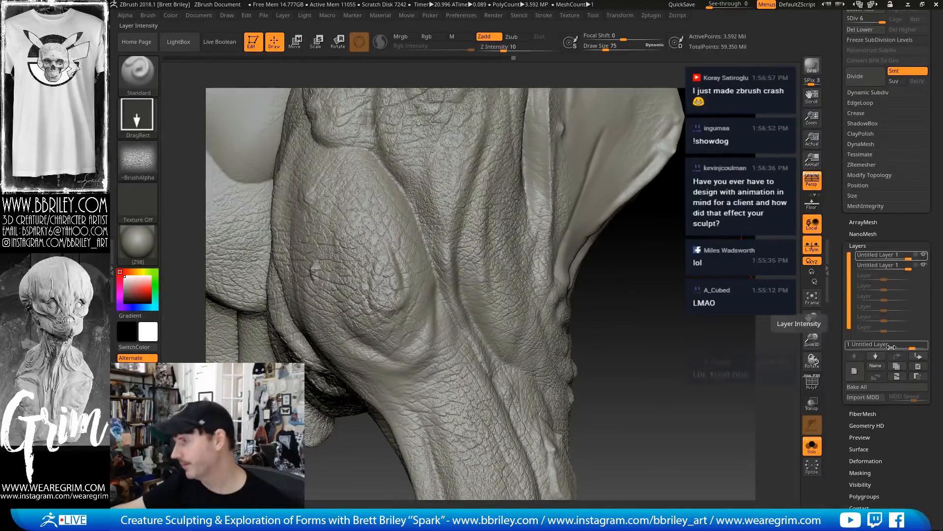
mouse_move(909, 348)
left_mouse_down()
mouse_move(898, 348)
mouse_move(906, 348)
left_mouse_up()
left_click(813, 445)
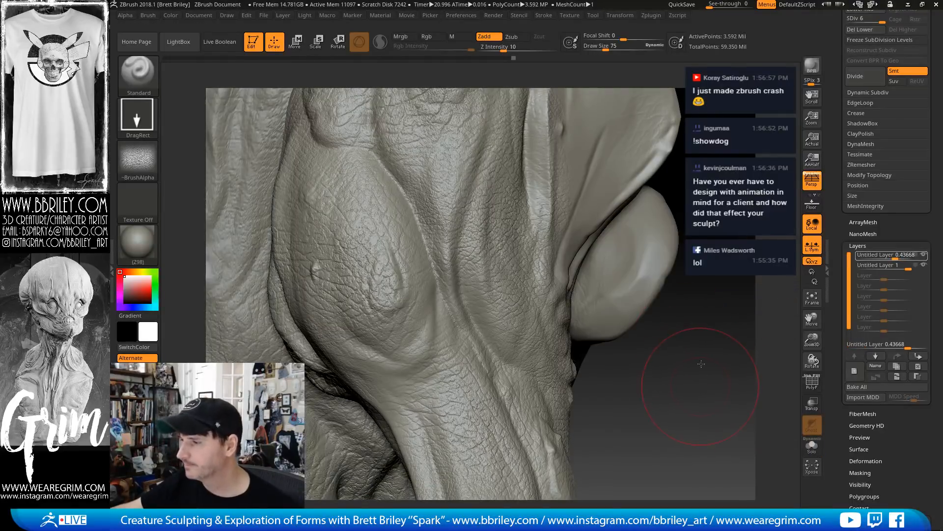
Add a new recording layer to the upper arms and smooth the skin texture around the edge of the shoulder plate
left_click_drag(701, 364, 712, 176, "alt")
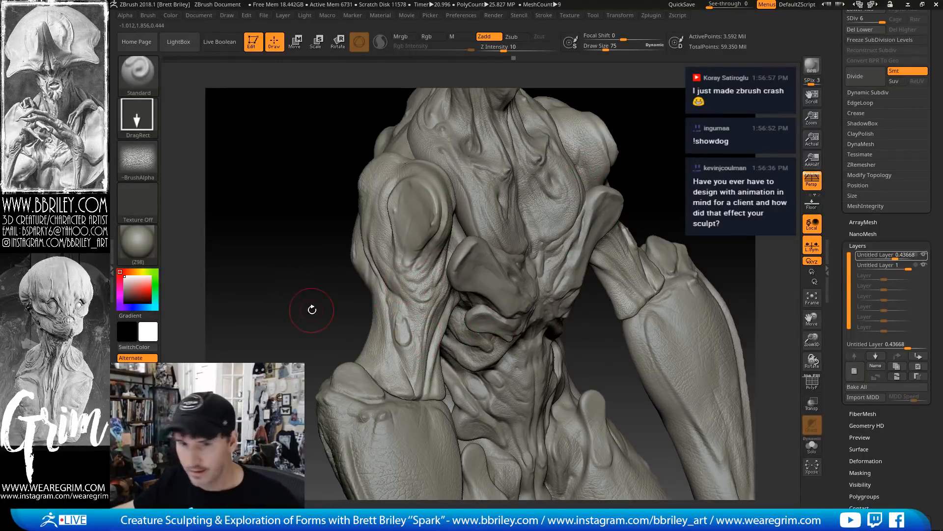
left_click_drag(312, 309, 561, 294)
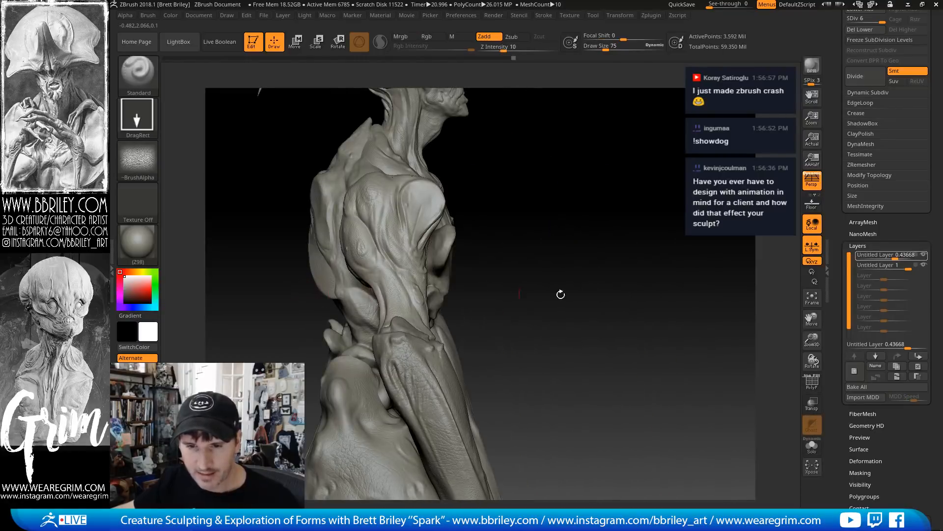
left_click_drag(700, 292, 688, 351)
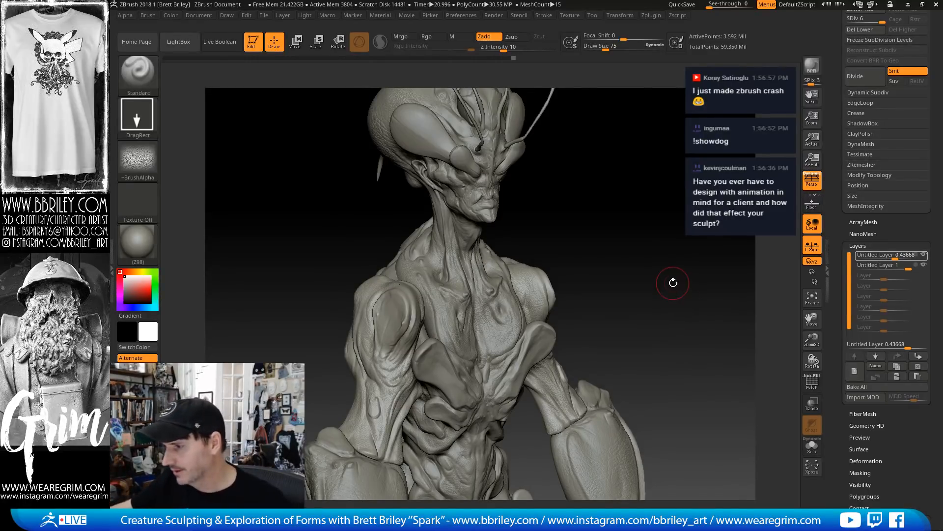
mouse_move(673, 283)
left_mouse_down()
mouse_move(666, 268)
mouse_move(655, 276)
mouse_move(711, 278)
mouse_move(699, 313)
left_mouse_up()
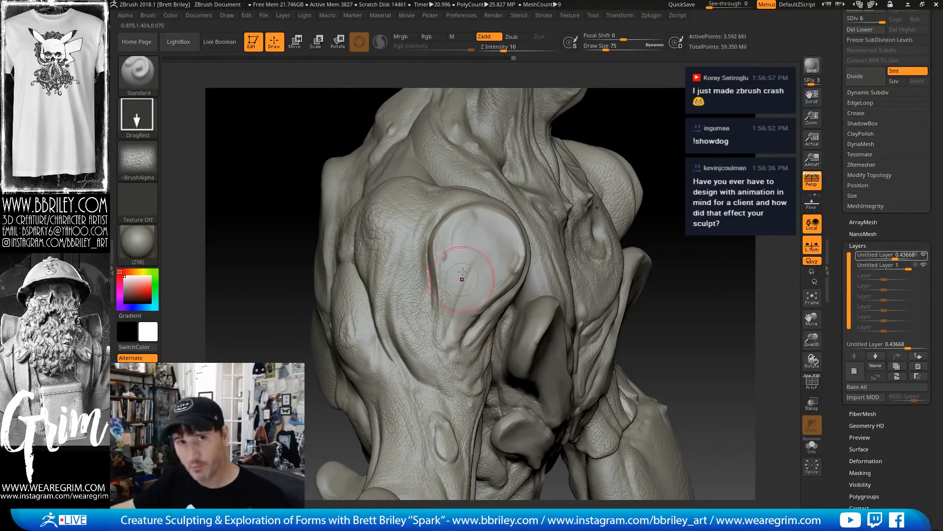
left_click(854, 371)
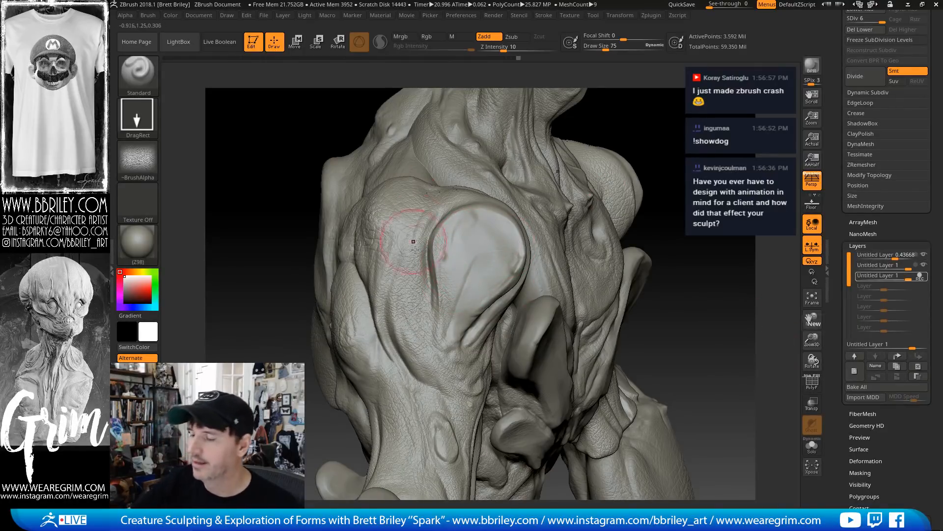
key("shift")
left_click_drag(445, 231, 440, 261, "shift")
left_click_drag(449, 297, 439, 332, "shift")
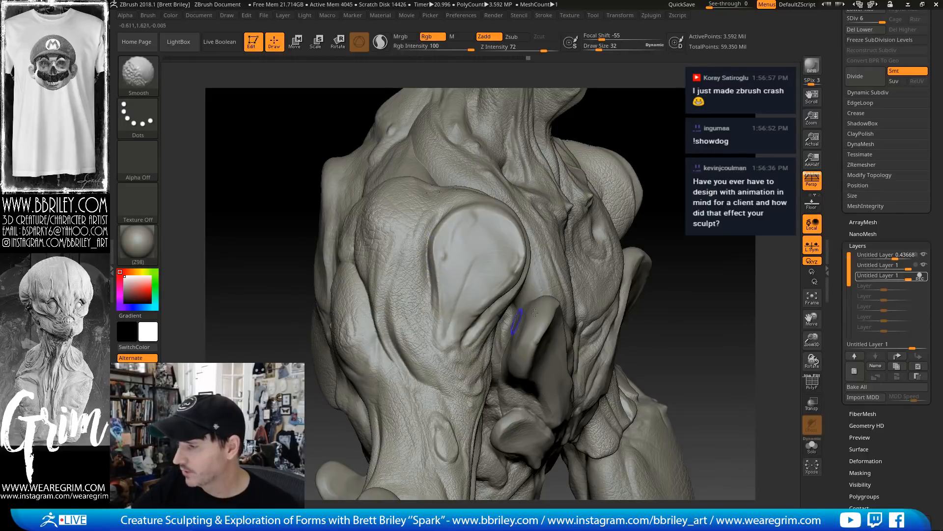
Display the upper arms' polypaint and switch the material to zbro_IllustPaint
left_click_drag(841, 113, 842, 393)
left_click_drag(858, 33, 860, 184)
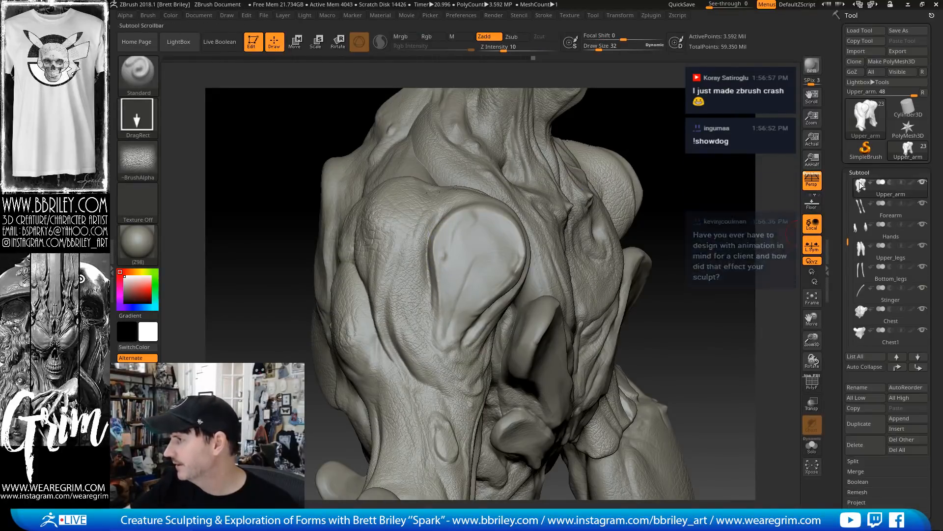
left_click(910, 183)
left_click(150, 164)
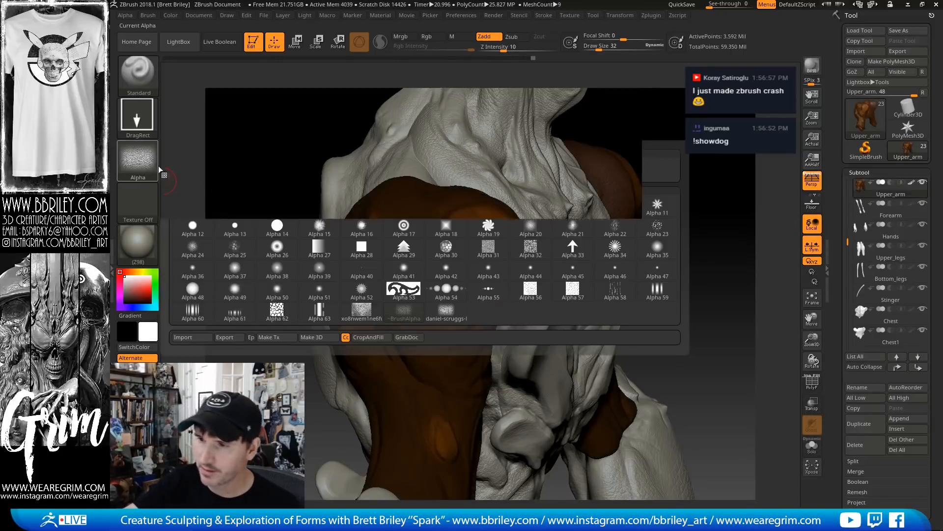
left_click(137, 241)
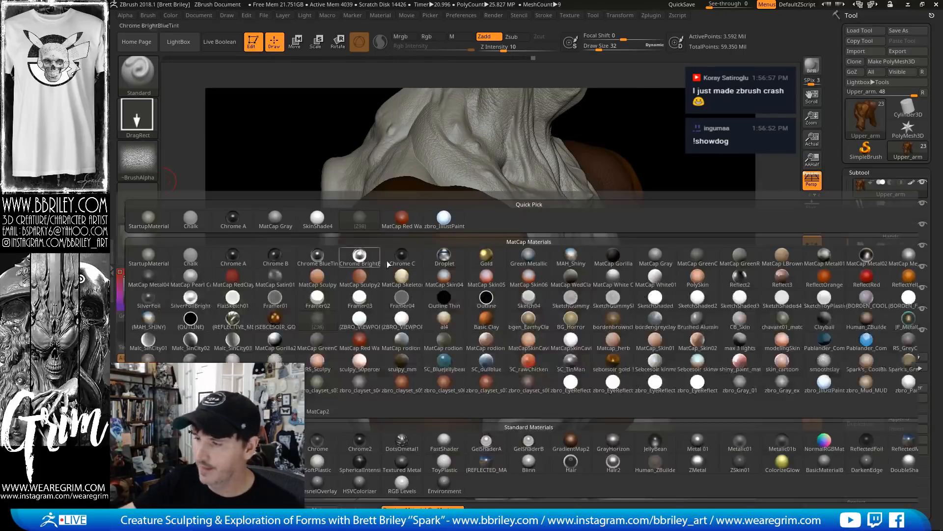
left_click(821, 386)
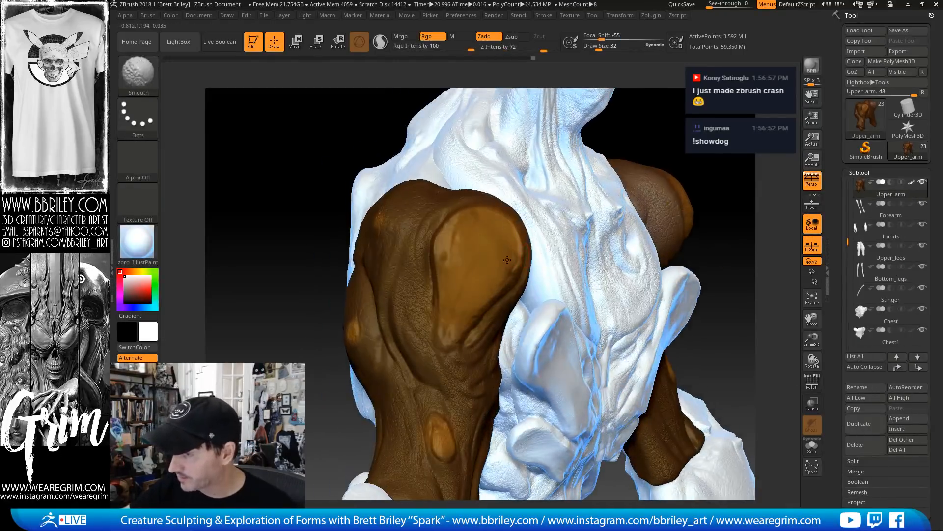
Smooth the skin texture at the shoulder plate's lower part and, with a smaller brush, around the orange bump on the outer shoulder
left_click_drag(482, 291, 450, 310, "shift")
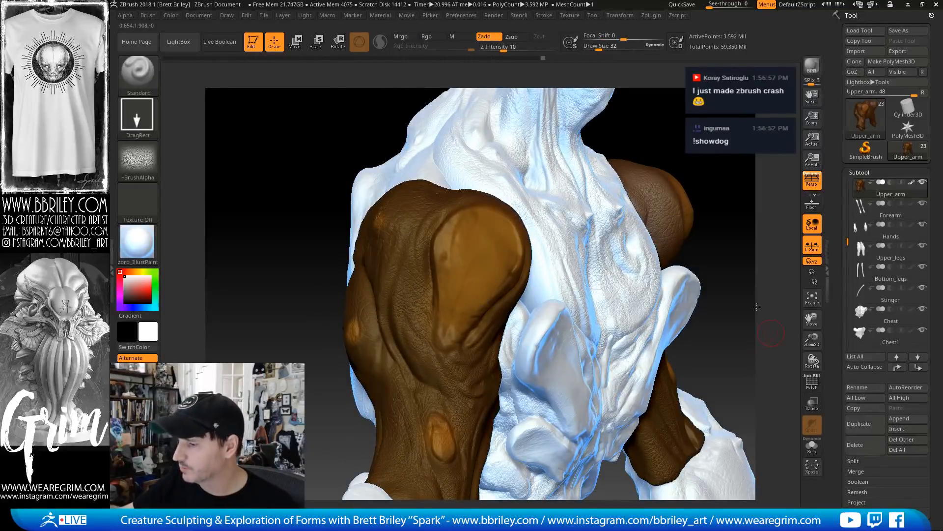
mouse_move(757, 306)
left_mouse_down("alt")
mouse_move(727, 197)
mouse_move(540, 231)
mouse_move(334, 243)
left_mouse_up("alt")
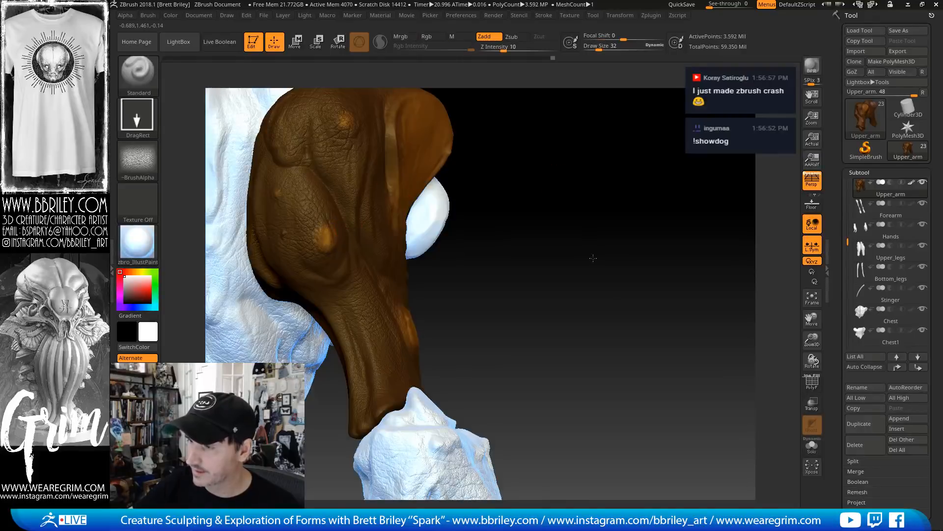
left_click_drag(591, 256, 634, 371, "alt")
key("s")
left_click(391, 237)
left_click_drag(423, 220, 431, 239, "shift")
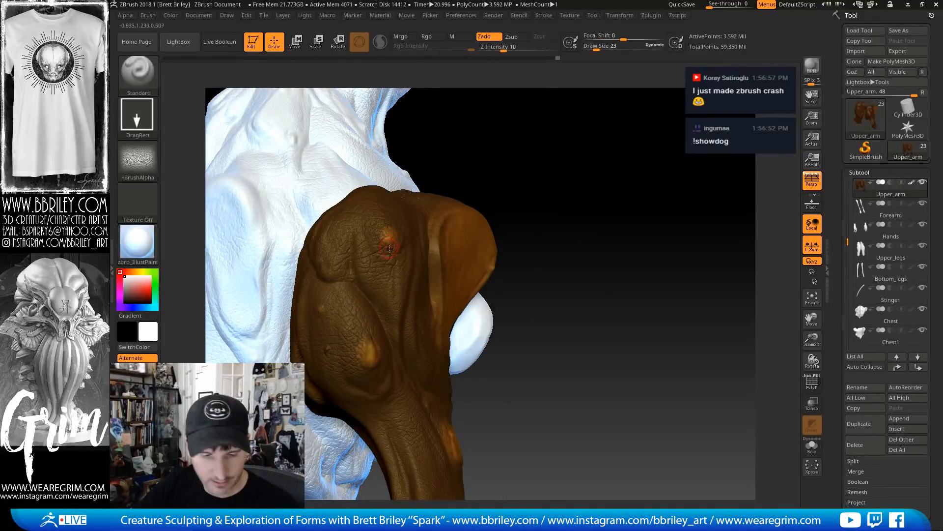
Define the outer shoulder's orange bump with DamStandard at draw size 12 and flatten it with TrimDynamic
key("b")
key("d")
key("s")
key("s")
left_click(386, 239)
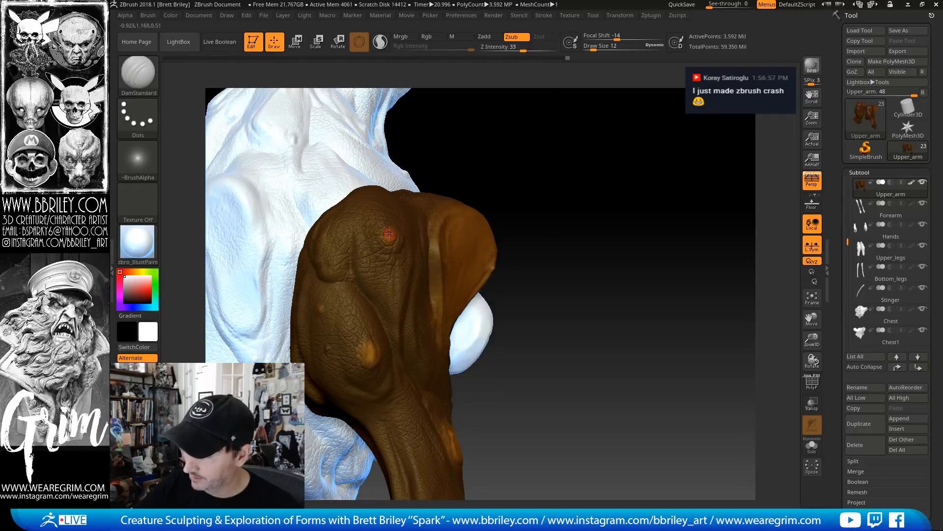
key("b")
key("t")
key("d")
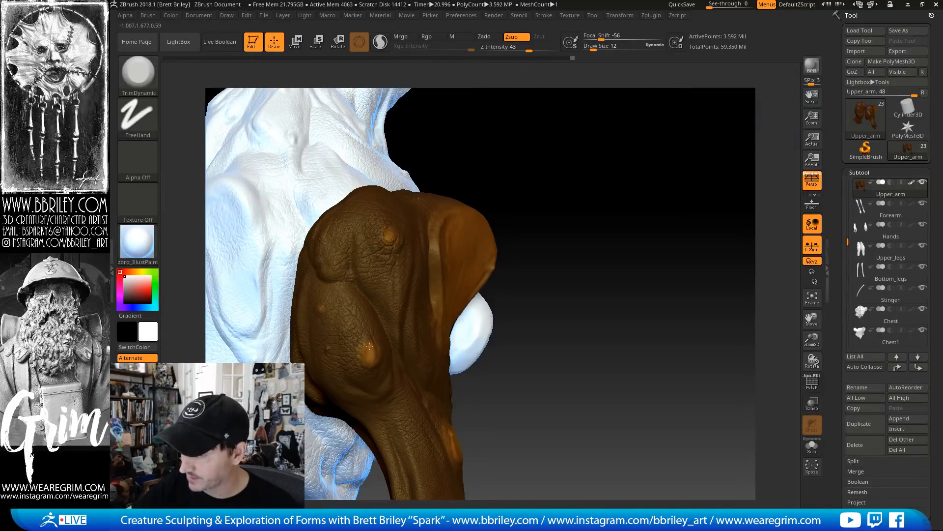
Carve around the lower orange bump on the outer upper arm with DamStandard, then flatten its surface with TrimDynamic
right_click_drag(421, 308, 366, 334)
key("b")
key("d")
key("s")
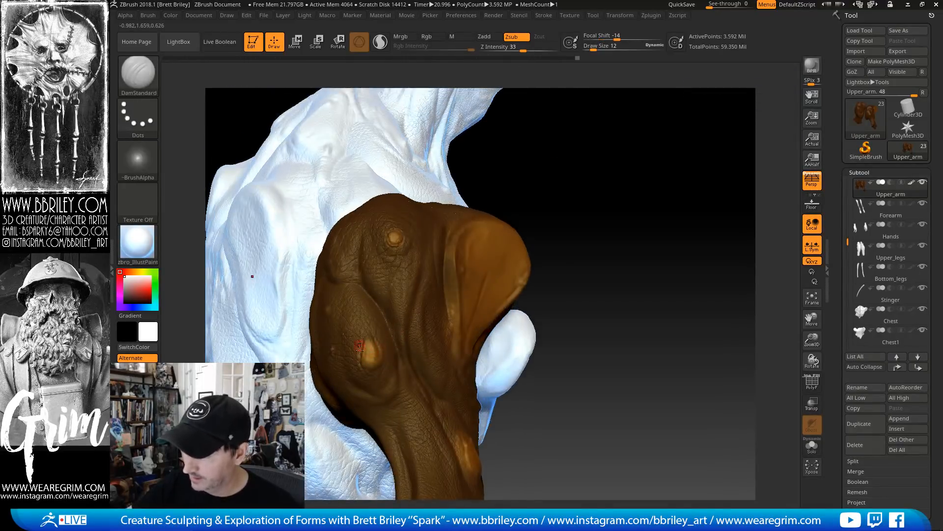
key("b")
key("t")
key("d")
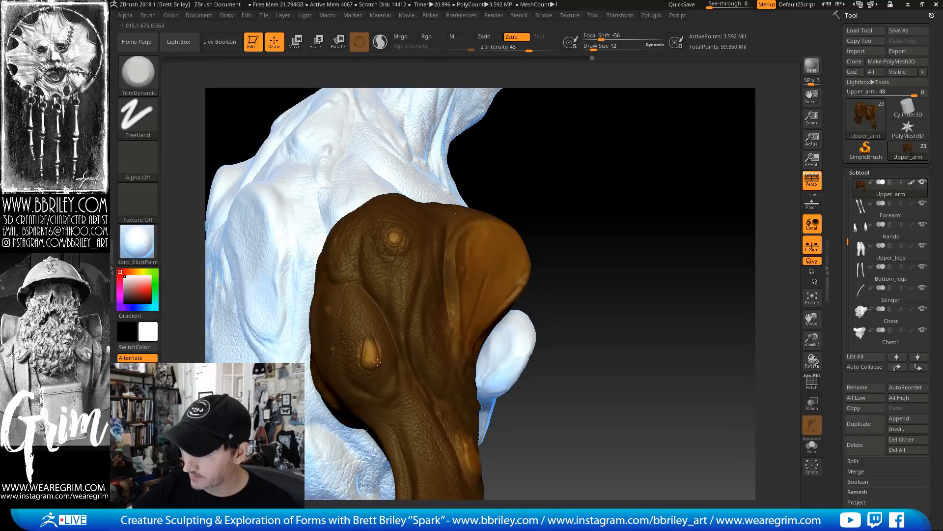
Isolate the upper arms, flatten the orange bump above the elbow with TrimDynamic and carve its rim with DamStandard
left_click_drag(657, 265, 631, 265, "alt")
left_click(811, 445)
left_click_drag(735, 394, 607, 333)
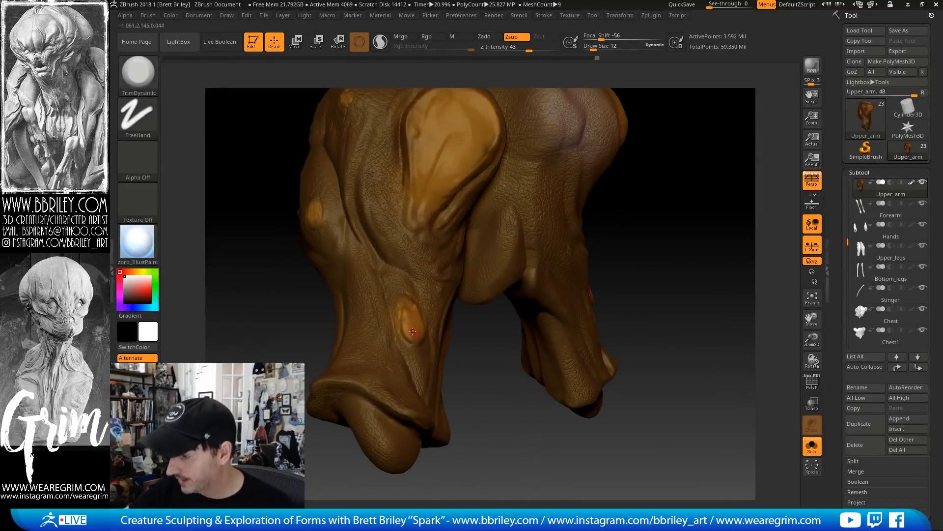
key("b")
key("d")
key("s")
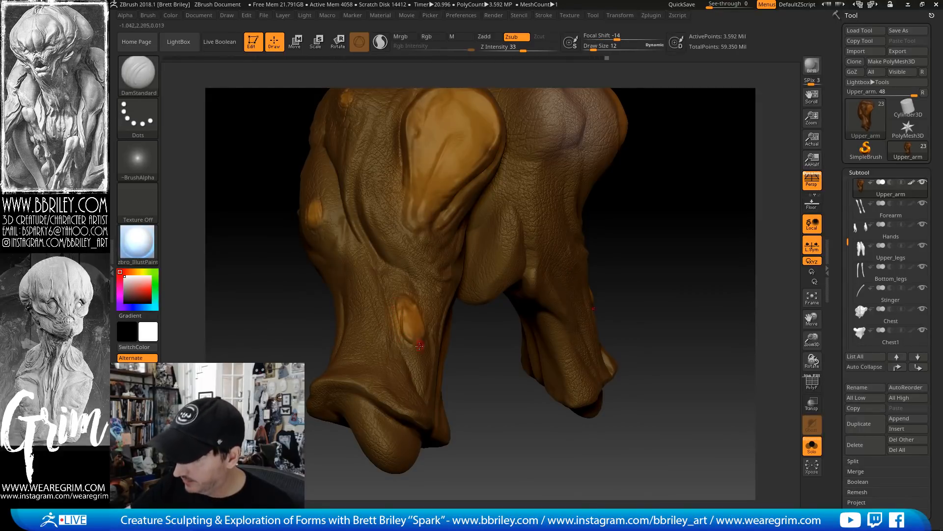
Carve wrinkles with DamStandard into the skin beside the inner edge of the shoulder plate
left_click_drag(644, 339, 496, 344)
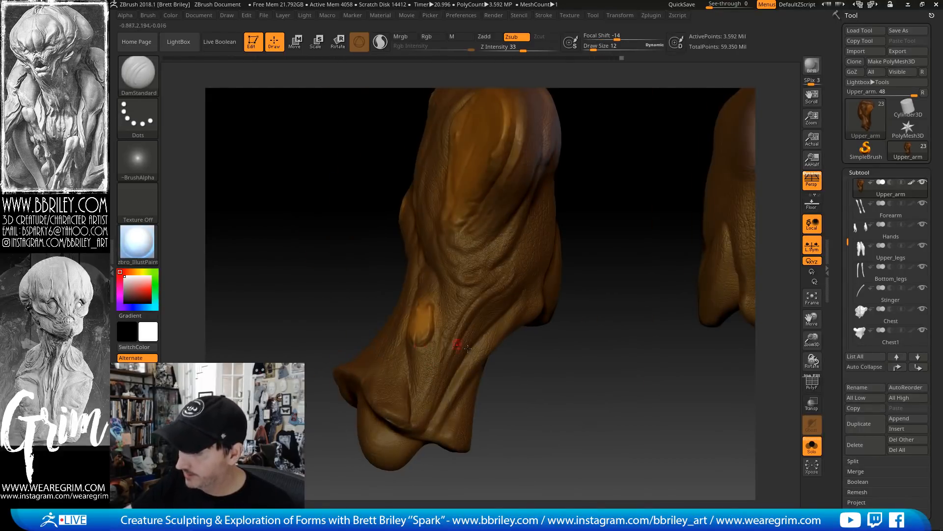
left_click_drag(565, 355, 667, 372)
left_click_drag(756, 367, 750, 333, "alt")
left_click_drag(563, 160, 534, 248)
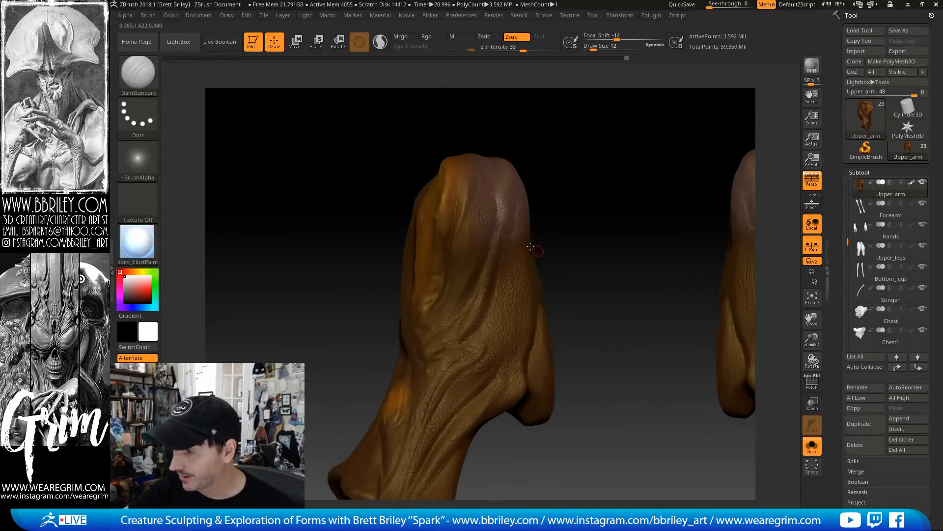
left_click_drag(523, 163, 507, 171)
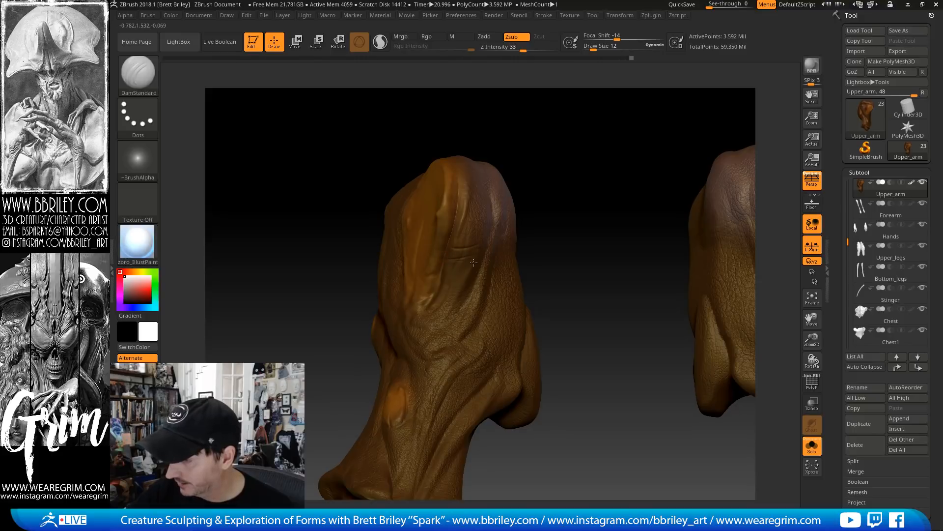
left_click_drag(560, 173, 620, 183)
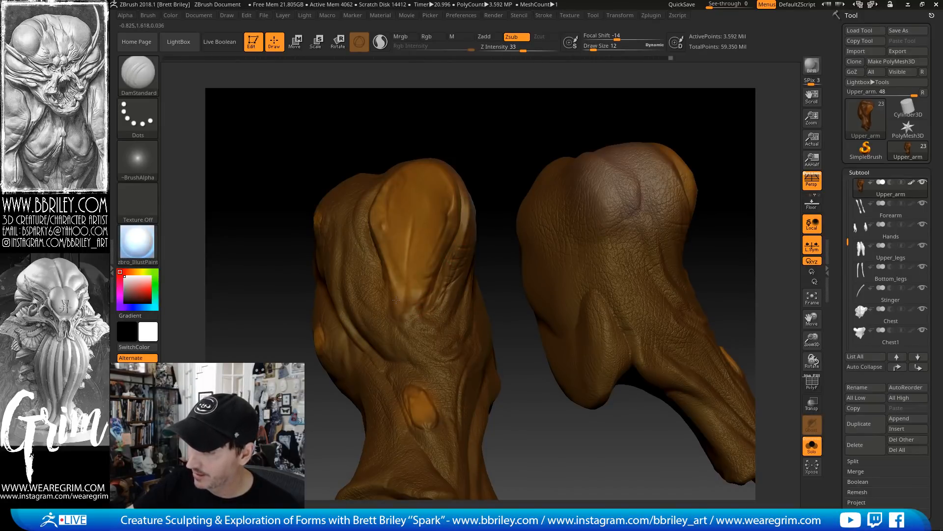
Cut fine creases along the lower edge of the shoulder plate and show the whole creature again
left_click_drag(380, 260, 403, 306)
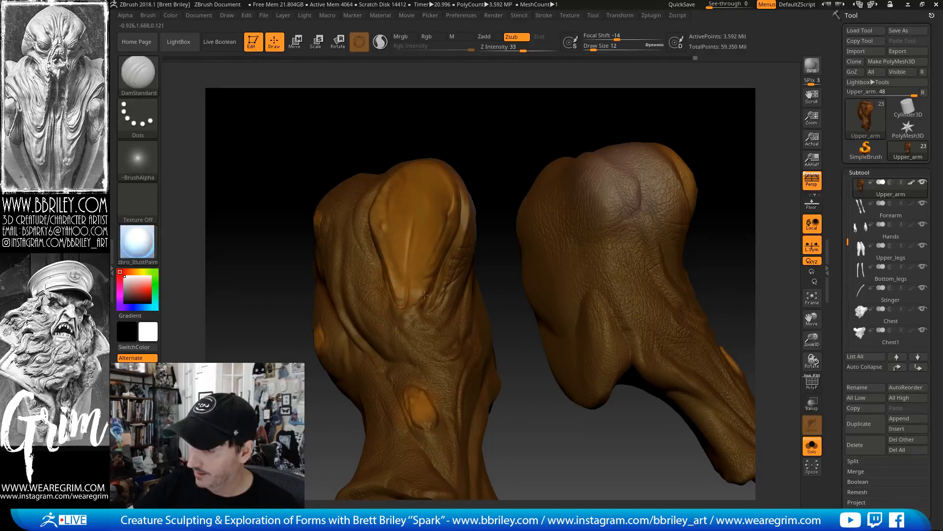
left_click_drag(470, 106, 428, 180)
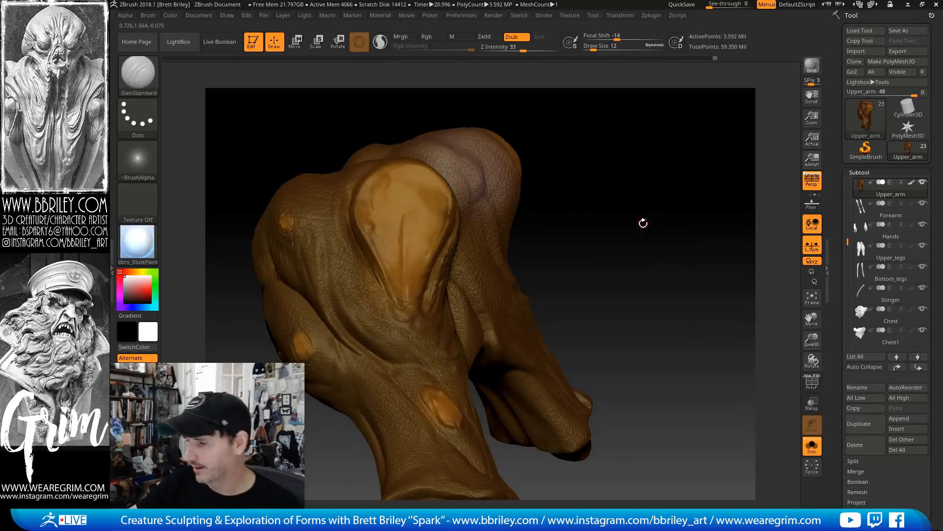
mouse_move(642, 221)
left_mouse_down()
mouse_move(632, 212)
mouse_move(680, 314)
left_mouse_up()
left_click(811, 448)
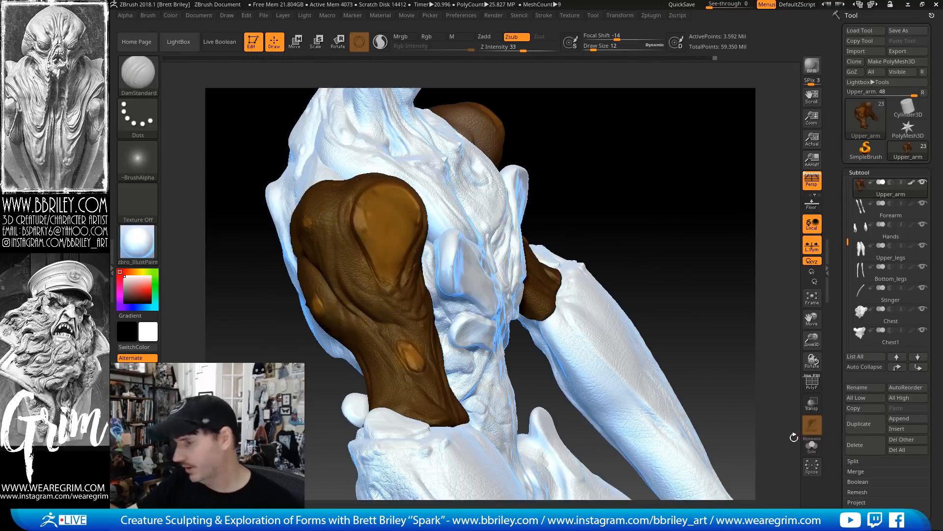
left_click_drag(724, 286, 718, 275)
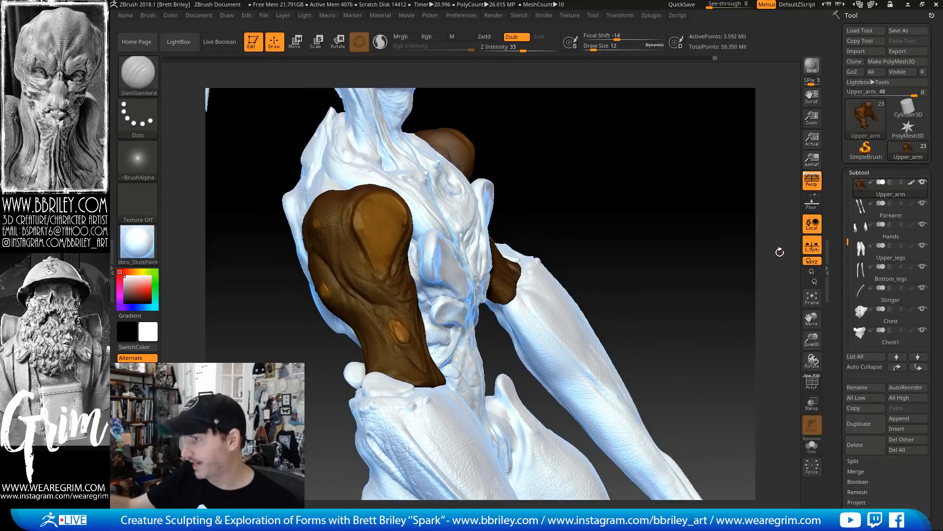
mouse_move(663, 202)
left_mouse_down()
mouse_move(636, 231)
mouse_move(661, 355)
left_mouse_up()
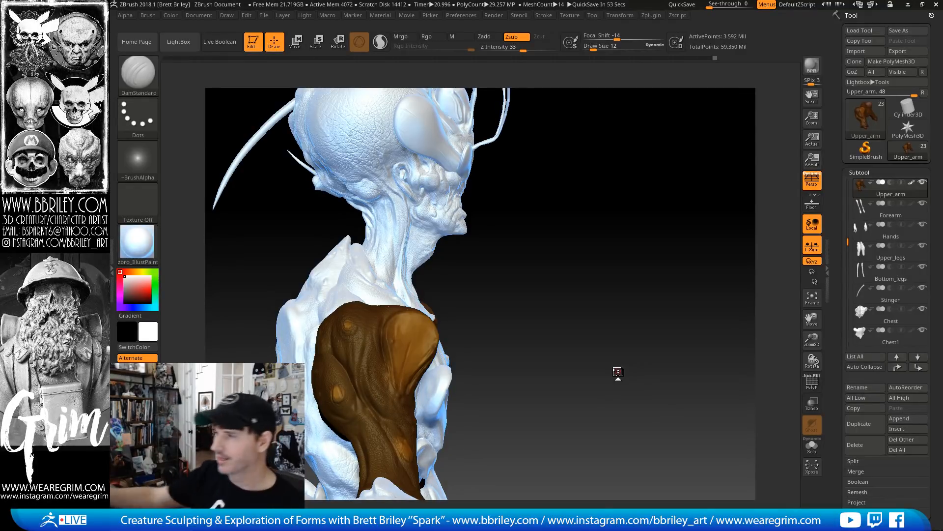
Turn on polypaint display for all of the creature's subtools
key("shift")
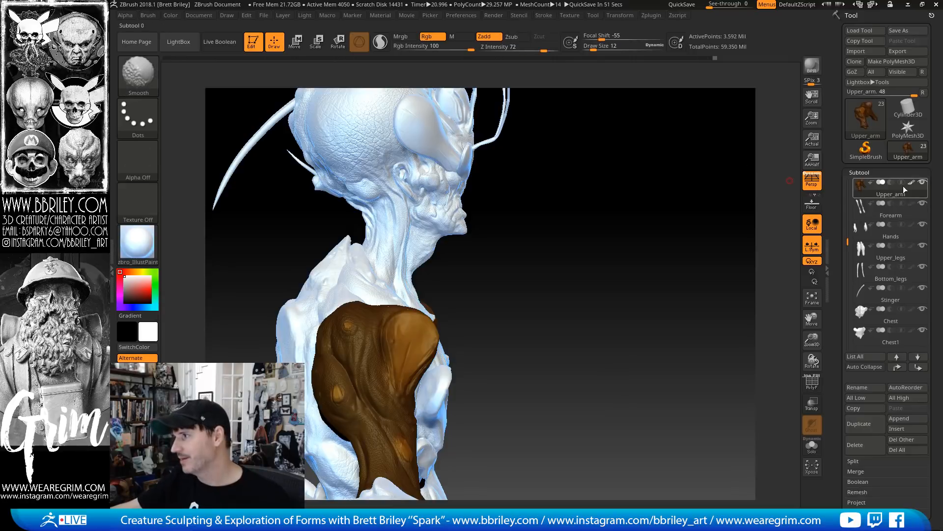
left_click(911, 182, "shift")
left_click(911, 182, "shift")
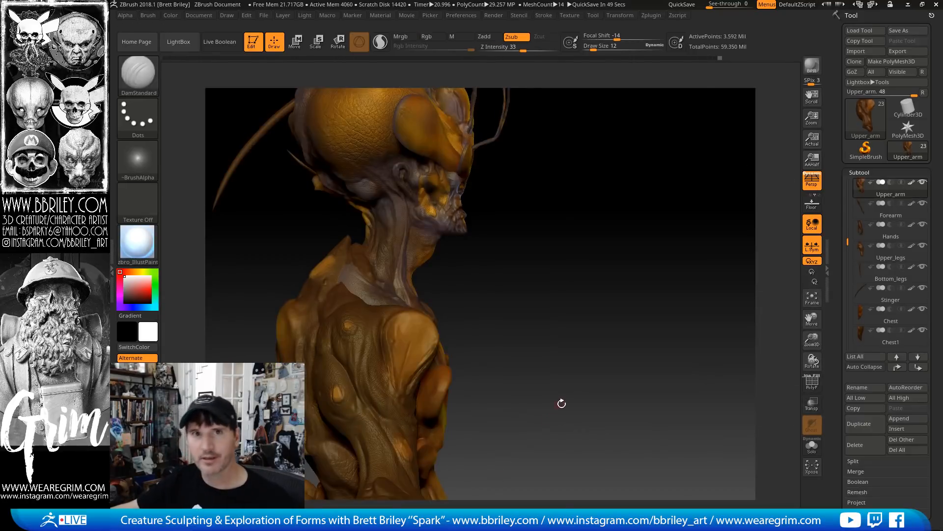
Make the head the active subtool and frame its side closely
left_click_drag(586, 386, 596, 427)
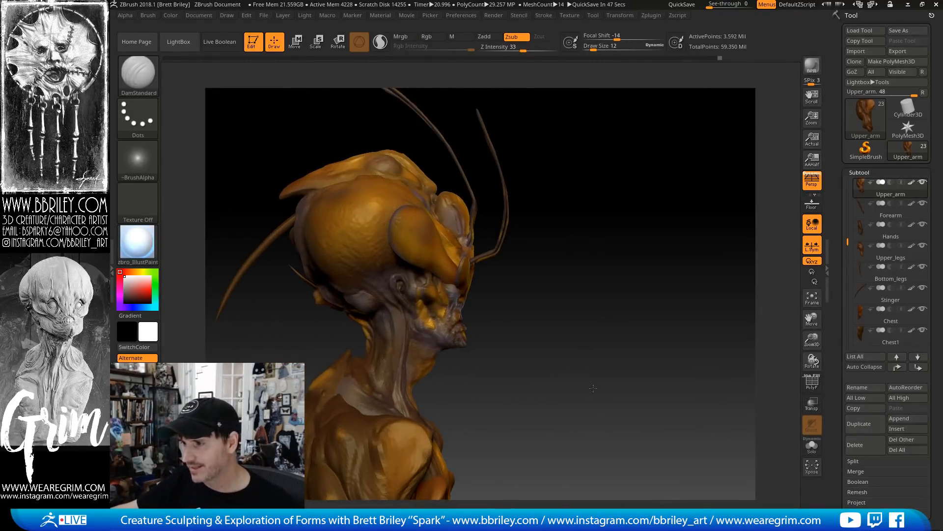
left_click_drag(624, 398, 668, 485, "alt")
left_click(378, 297, "alt")
left_click_drag(653, 335, 662, 340)
left_click_drag(663, 340, 688, 452, "alt")
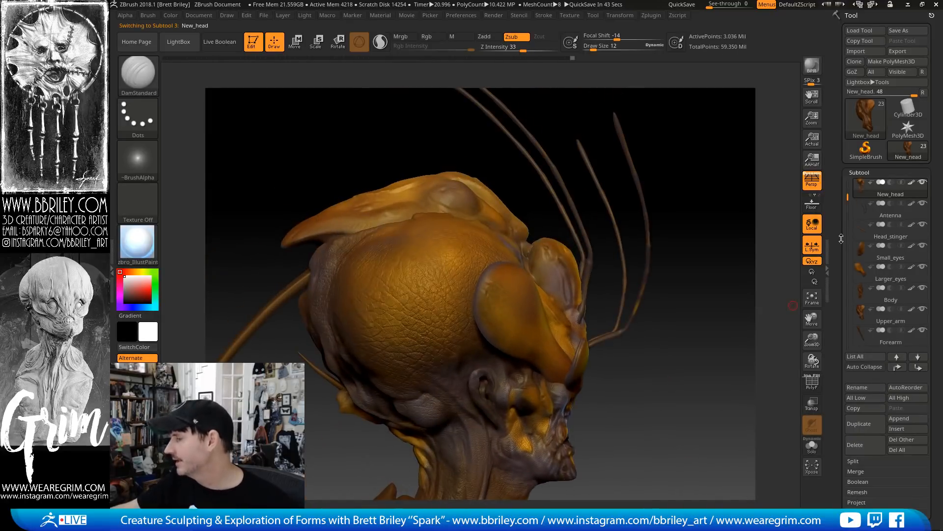
Choose the Morph brush with a draw size of 124 and try it on the side of the cranium
key("shift")
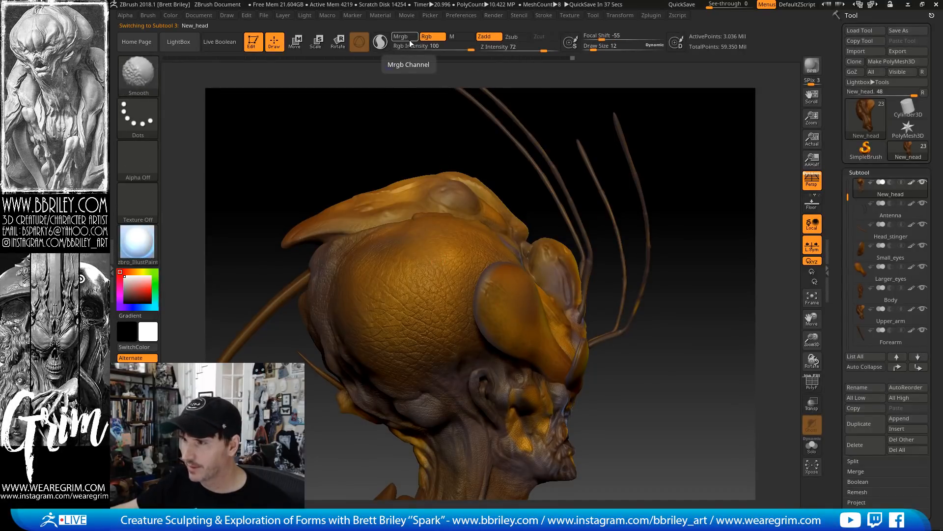
key("b")
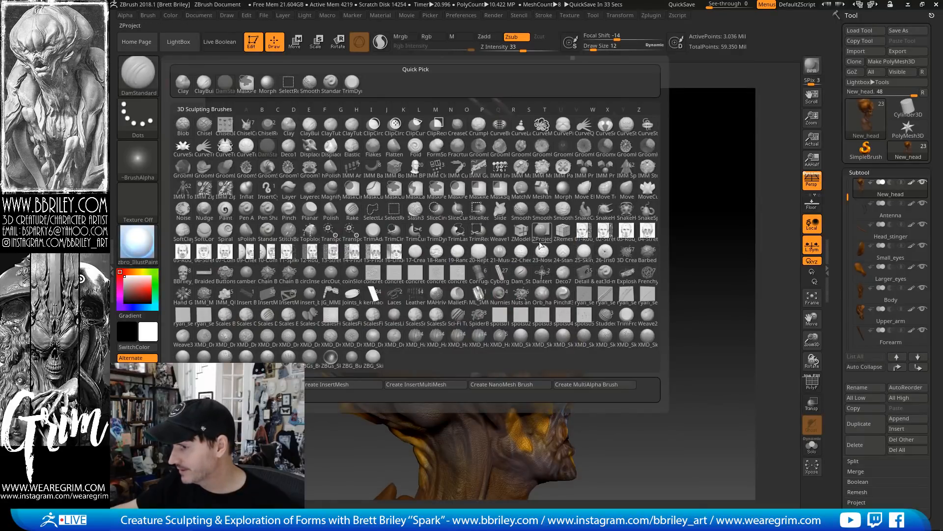
key("m")
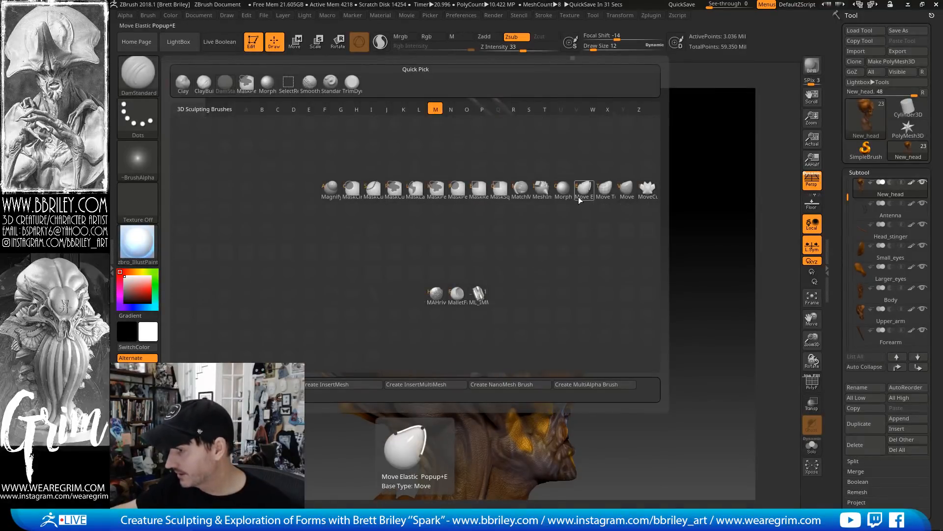
left_click(564, 191)
key("s")
left_click_drag(415, 264, 435, 265)
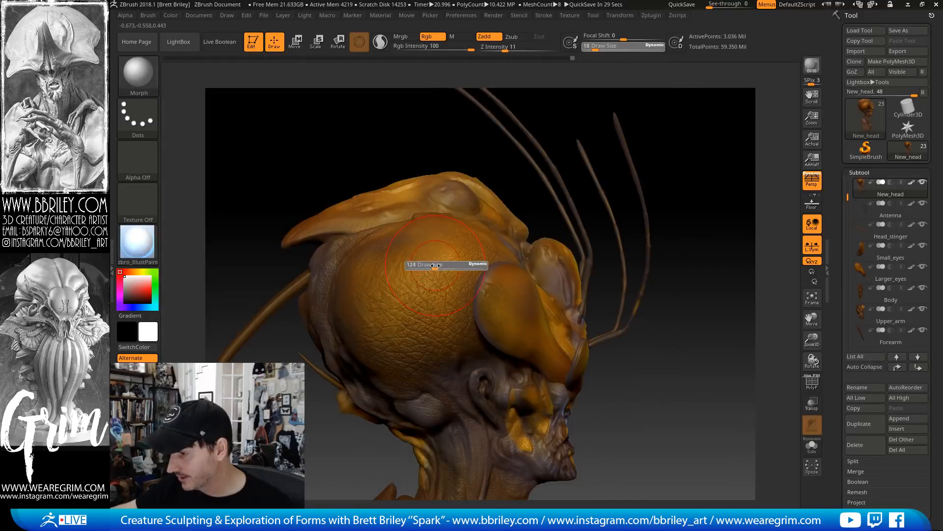
left_click(419, 275)
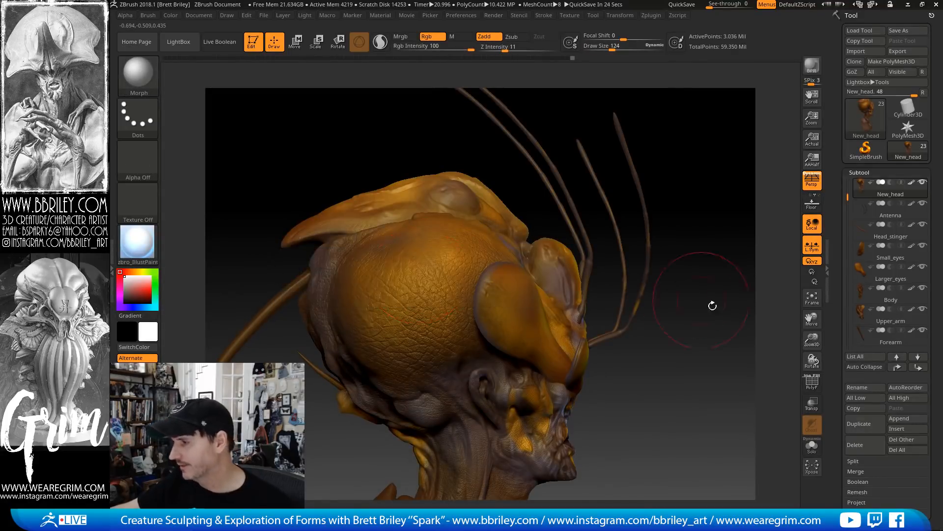
Turn on recording for the head's 0.6-intensity layer and undo the last change
left_click_drag(834, 339, 835, 199)
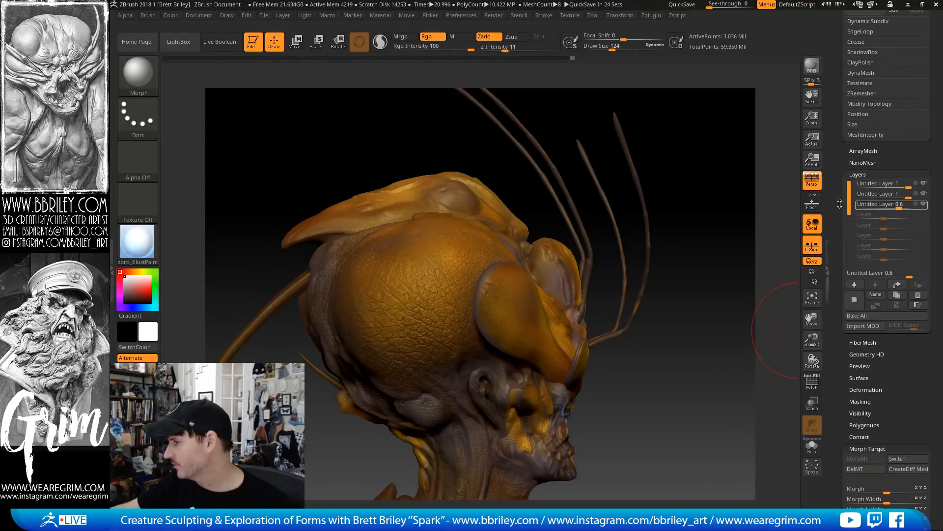
left_click(920, 206)
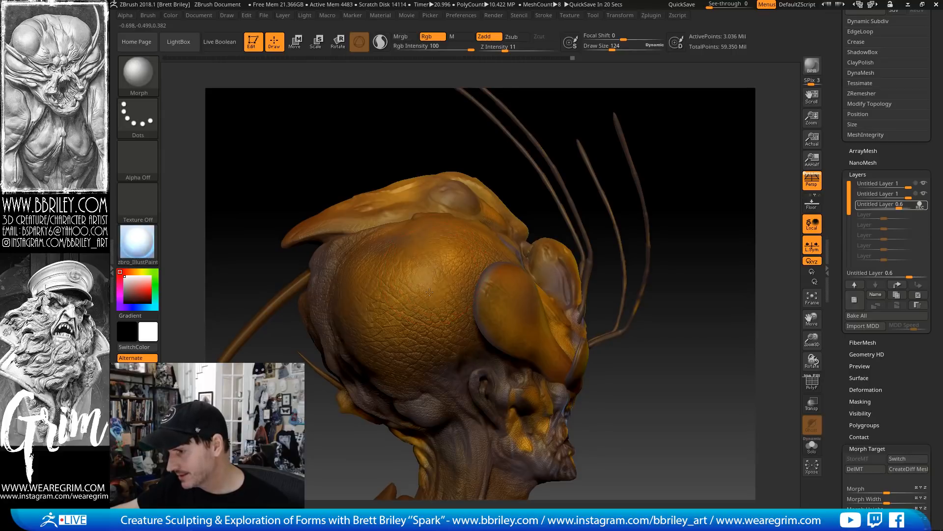
mouse_move(695, 213)
left_mouse_down()
mouse_move(699, 245)
mouse_move(718, 227)
left_mouse_up()
key("ctrl+z")
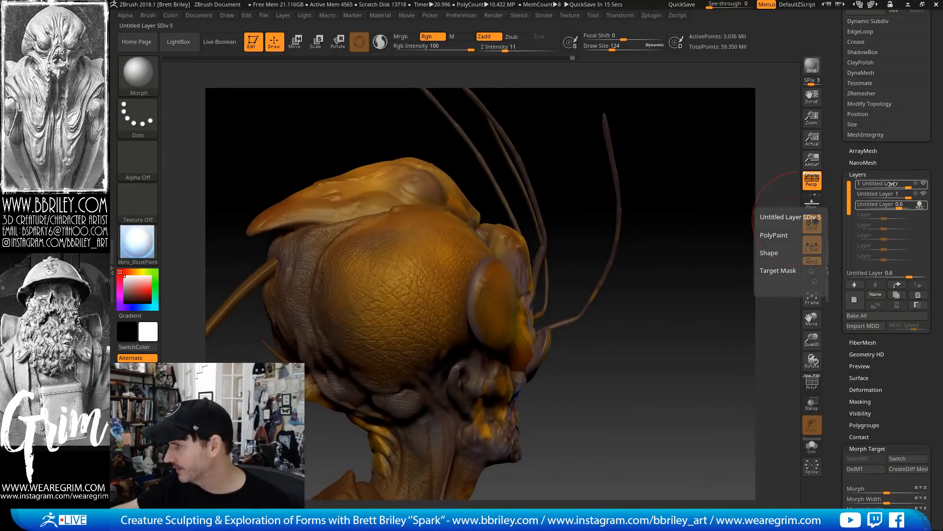
Set the Morph brush's Z Intensity to 5 and fade the skin texture on the upper side of the cranium
left_click_drag(674, 180, 681, 171)
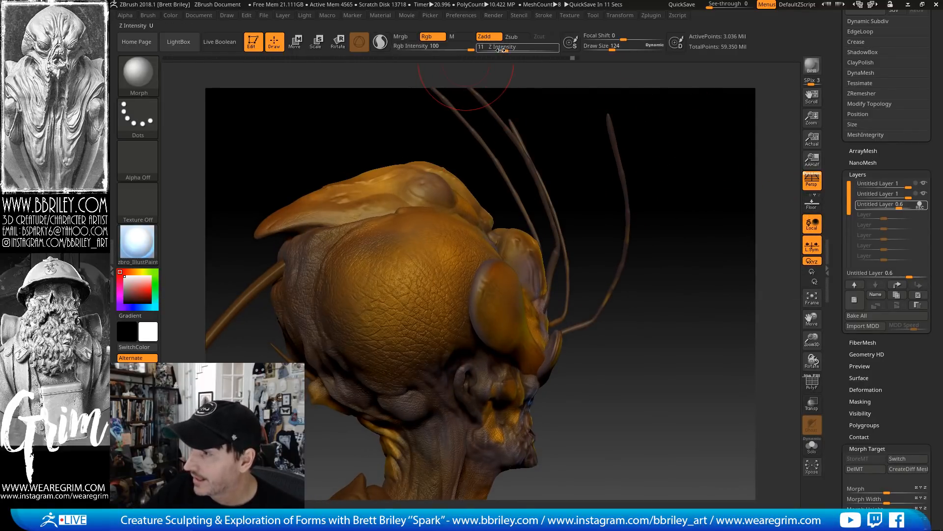
type("5")
key("Return")
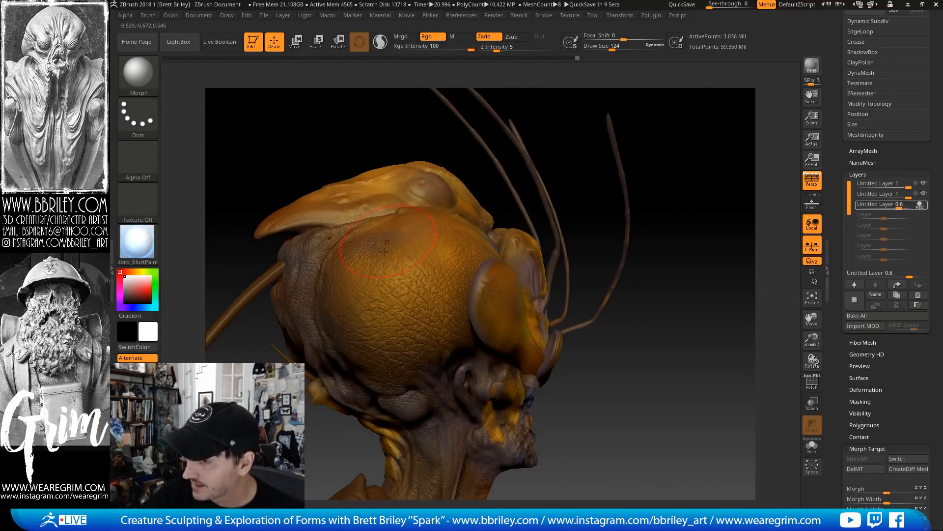
left_click_drag(433, 233, 394, 324)
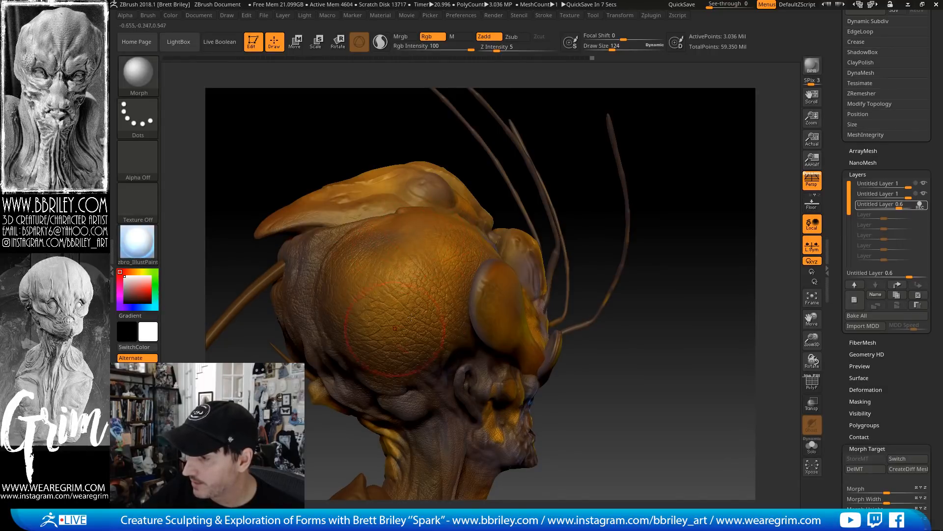
Reduce the Morph brush's draw size to 52 and soften the texture on the cranium just below the head crest
left_click_drag(656, 164, 681, 161)
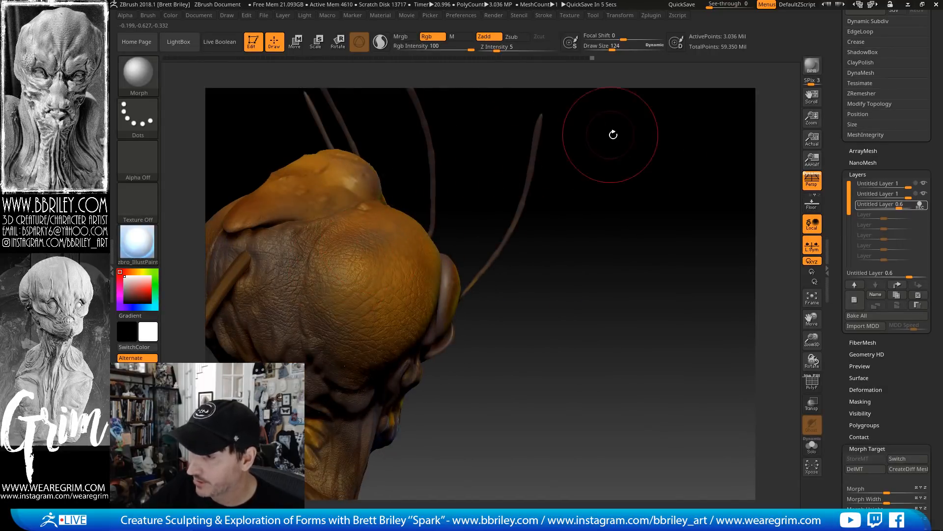
left_click_drag(612, 133, 606, 158)
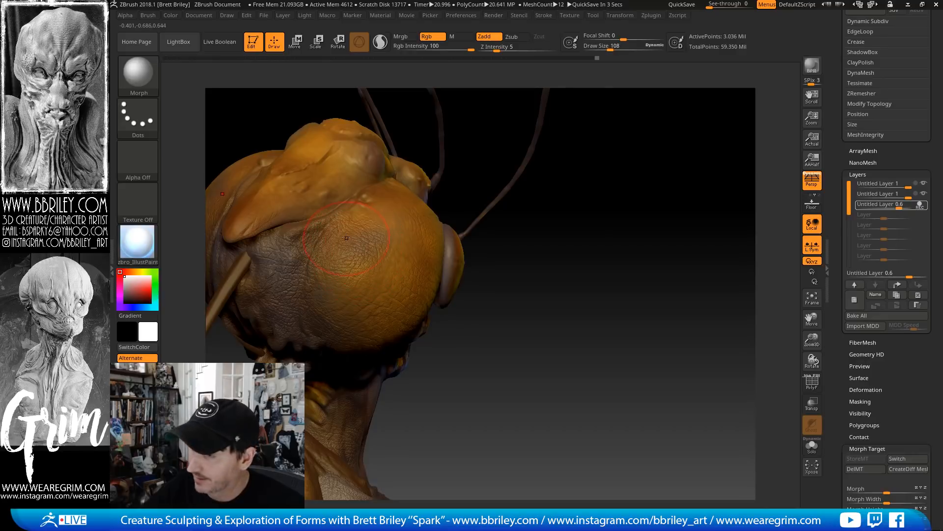
key("bracketleft")
key("bracketleft")
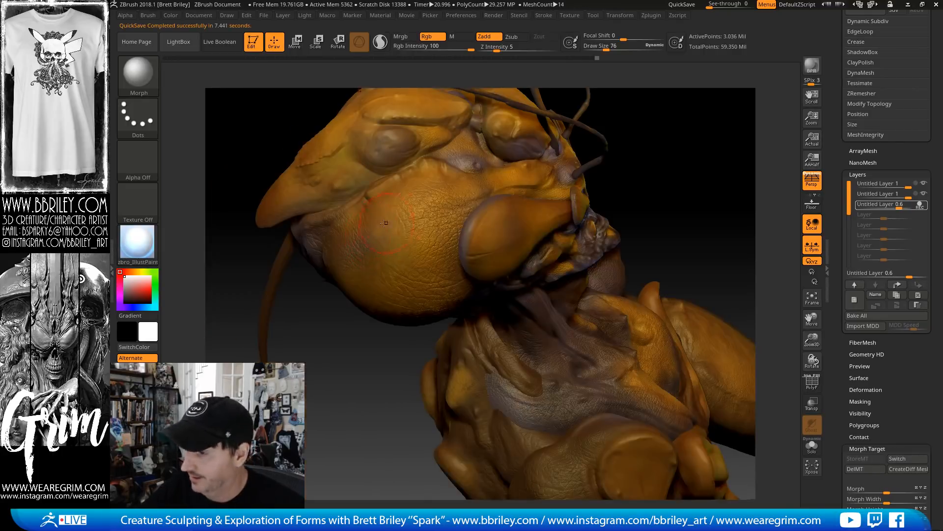
key("bracketleft")
key("bracketleft")
left_click_drag(363, 240, 352, 246)
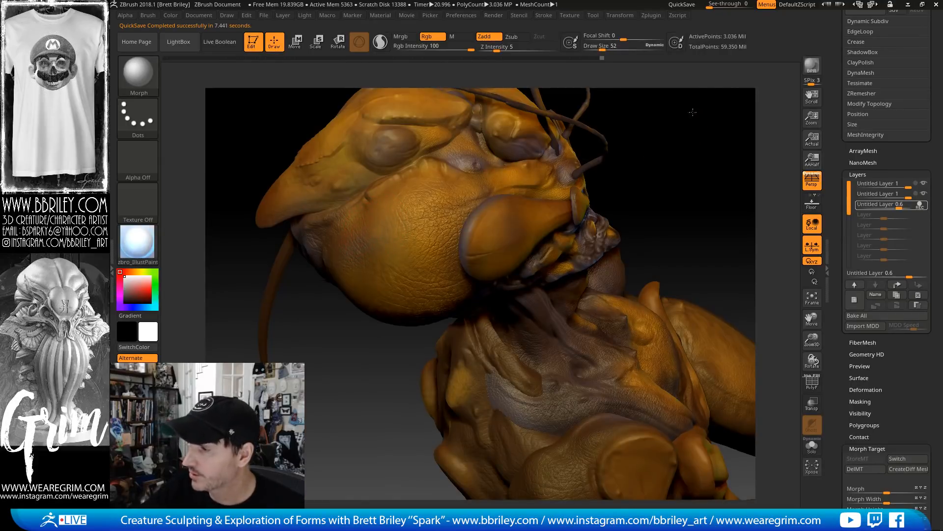
Blend away the skin texture over the rear and side of the bulging cranium with the Morph brush
left_click_drag(238, 241, 334, 234)
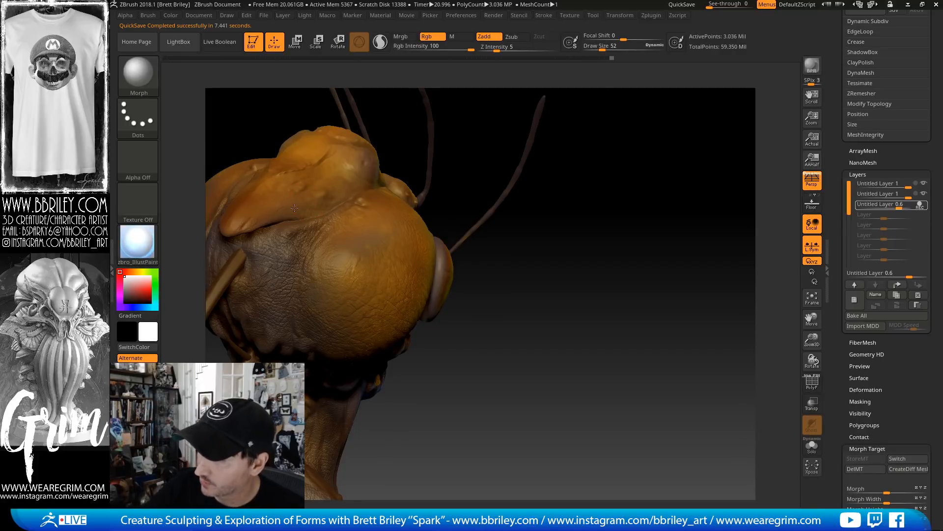
left_click_drag(345, 232, 333, 284)
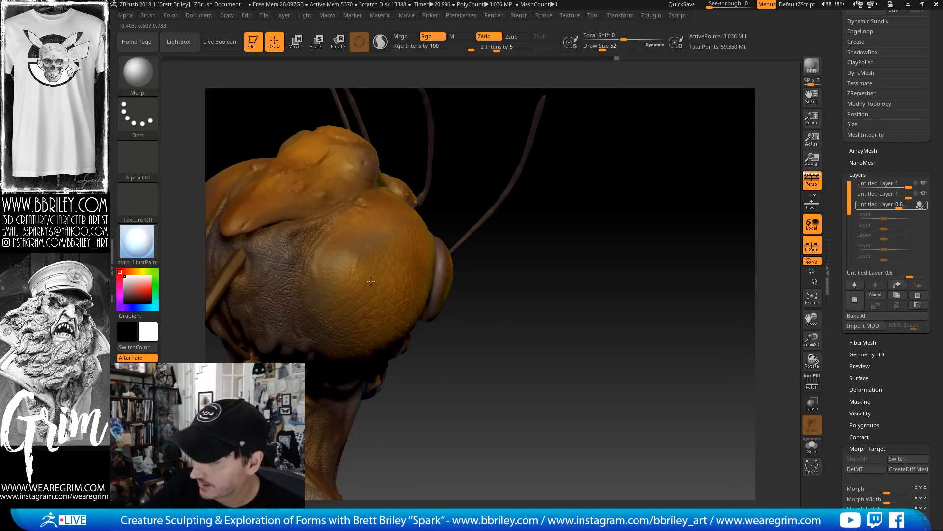
left_click_drag(381, 248, 318, 326)
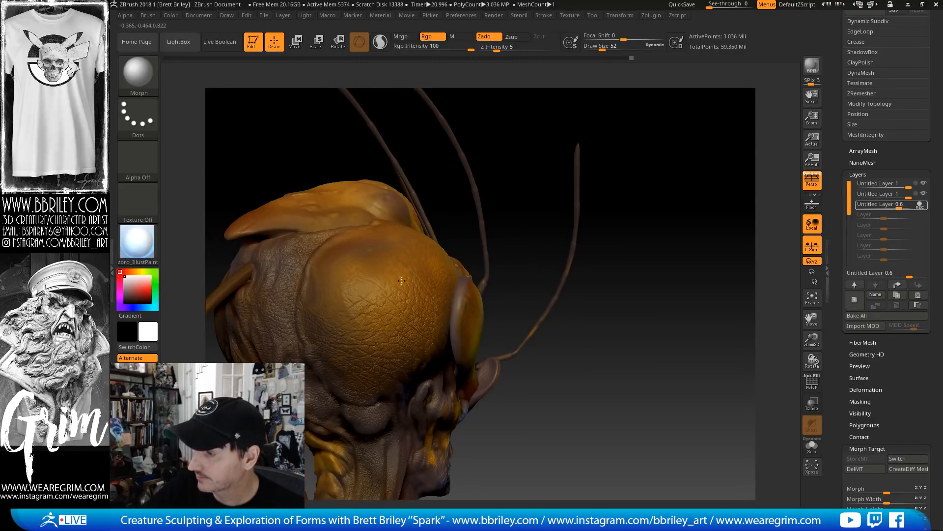
left_click_drag(577, 274, 462, 280)
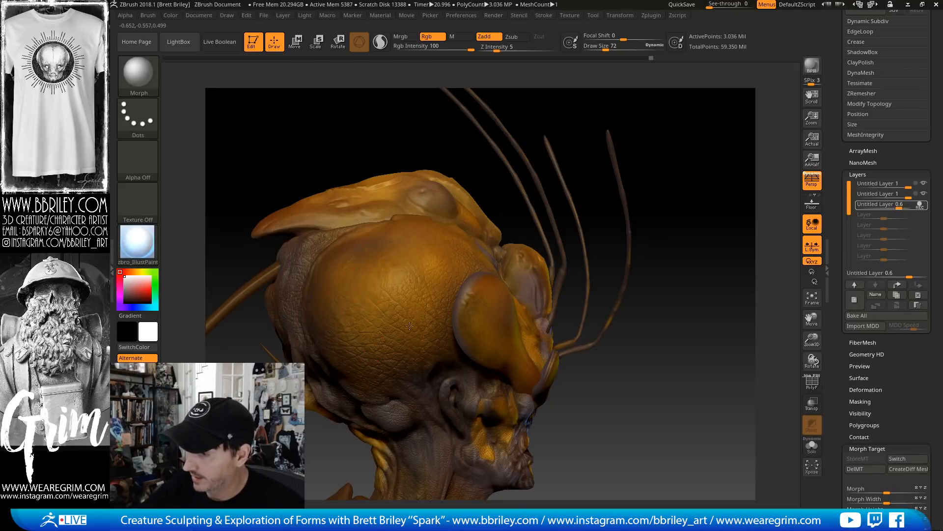
Soften the texture on the forehead and between the antennae, reducing the Morph brush's draw size to 36 and finally 16
right_click_drag(461, 287, 501, 269)
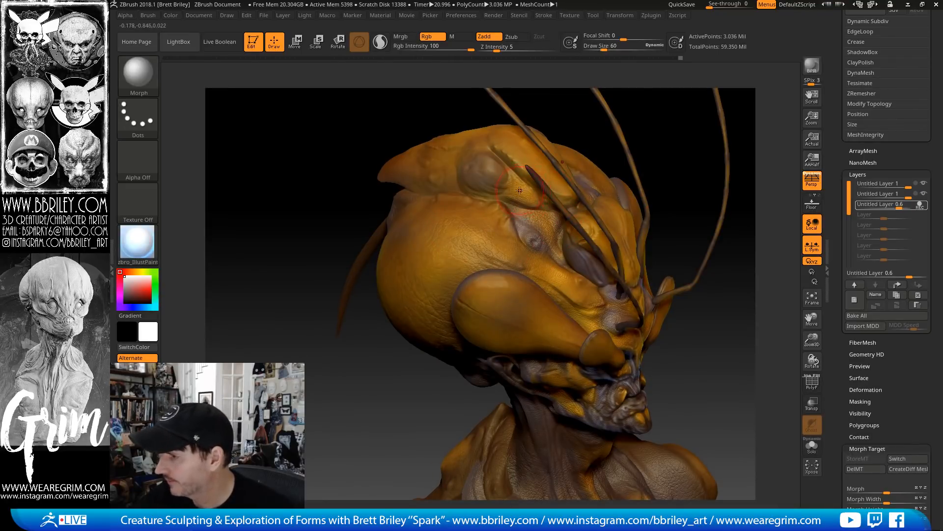
key("[")
key("[")
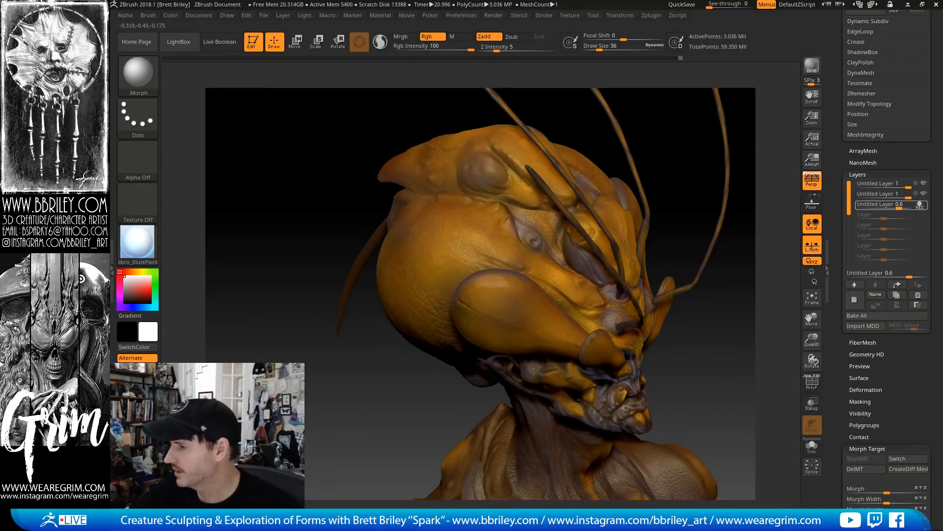
mouse_move(748, 305)
left_mouse_down()
mouse_move(466, 251)
mouse_move(452, 267)
left_mouse_up()
left_click_drag(625, 261, 634, 300, "alt")
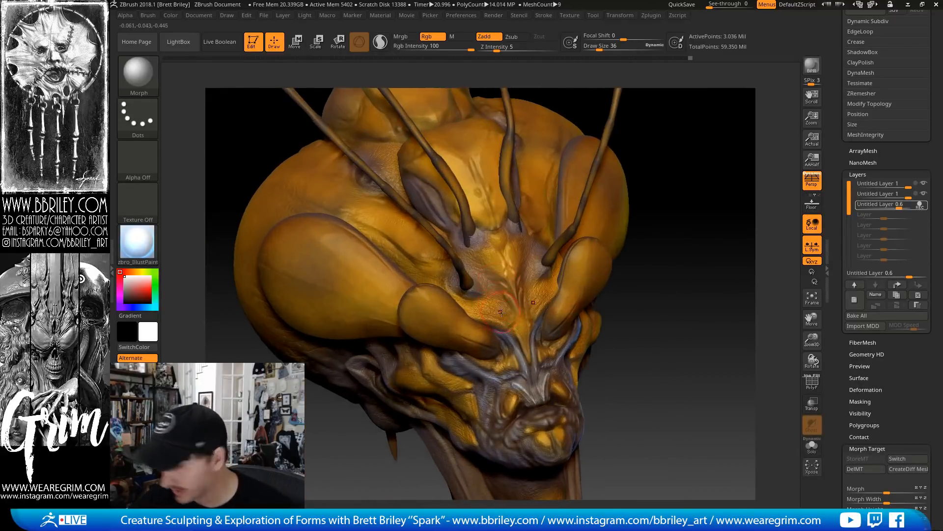
key("bracketleft")
key("bracketleft")
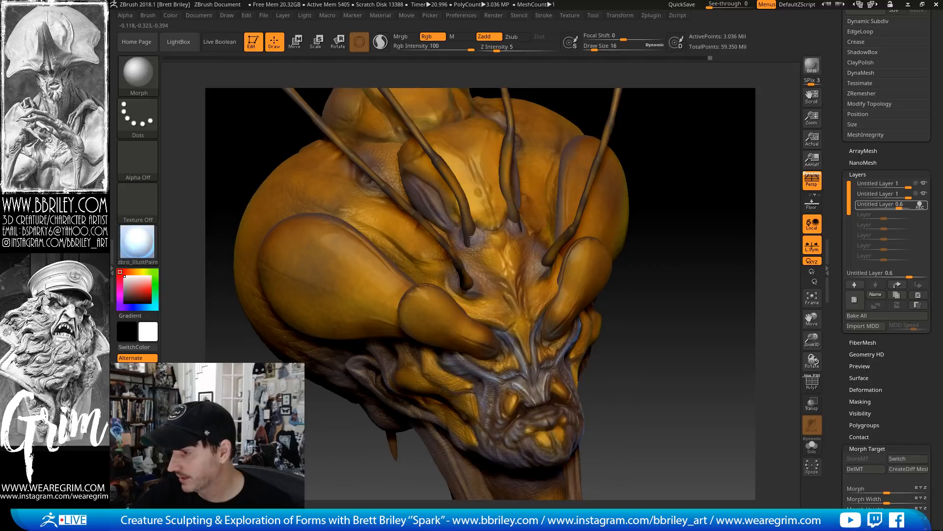
Carve fine creases around the antenna base on the brow with DamStandard at draw size 9
key("b")
key("d")
key("s")
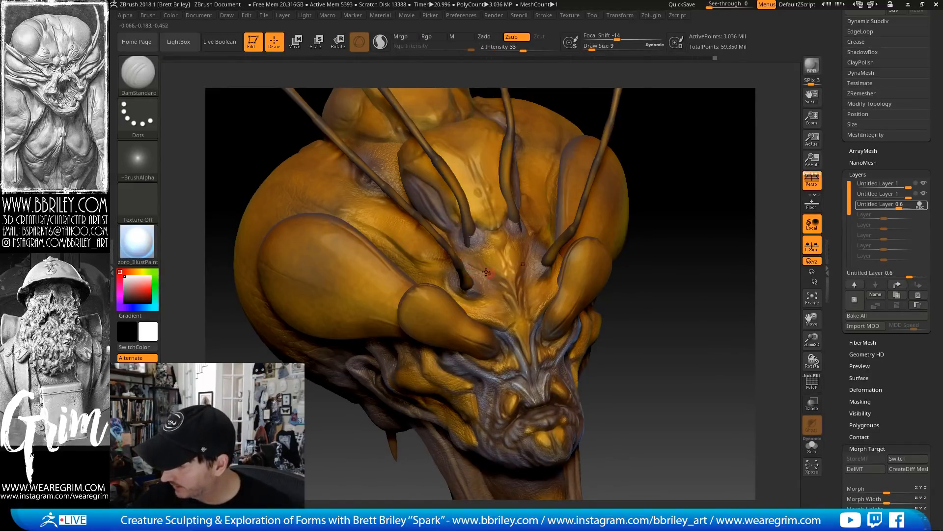
mouse_move(486, 272)
left_mouse_down()
mouse_move(474, 268)
mouse_move(486, 288)
left_mouse_up()
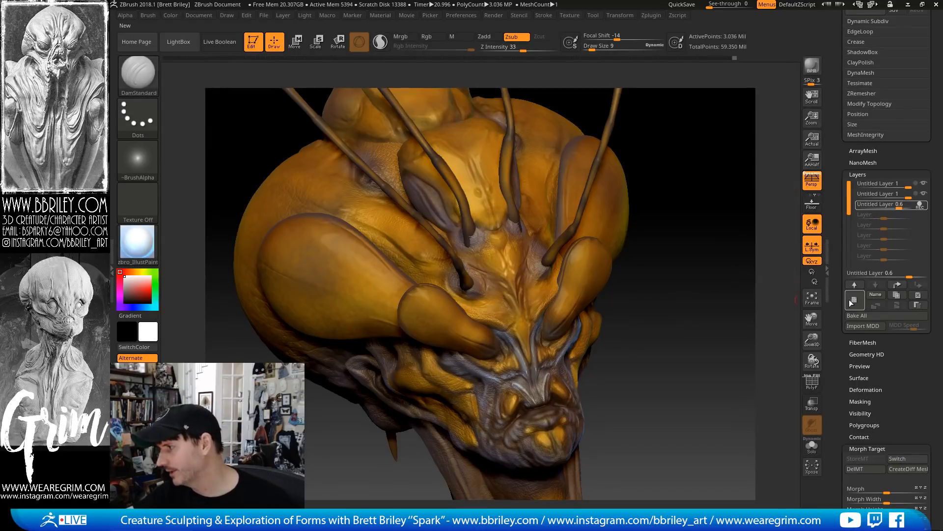
left_click_drag(692, 278, 715, 285)
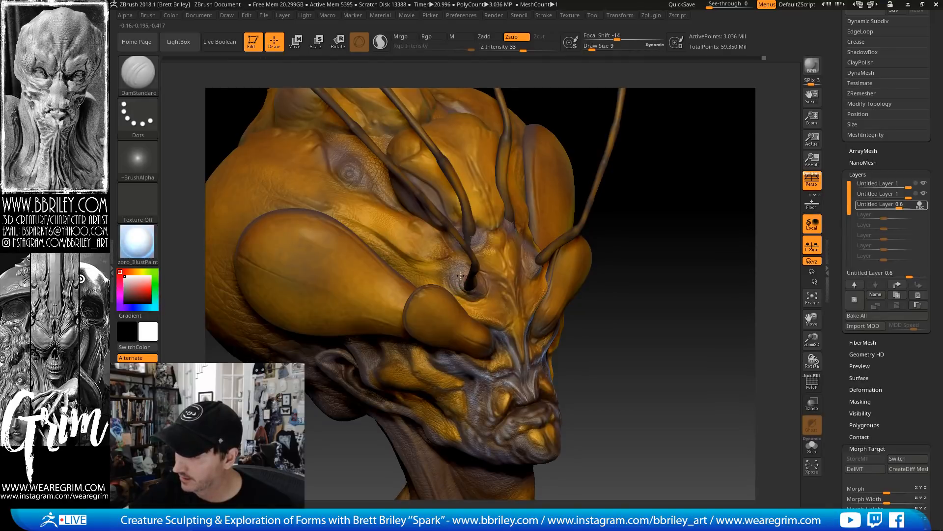
Soften the detail on the cheek and jaw with the Morph brush, raising the draw size to 22
left_click_drag(696, 290, 612, 194, "alt")
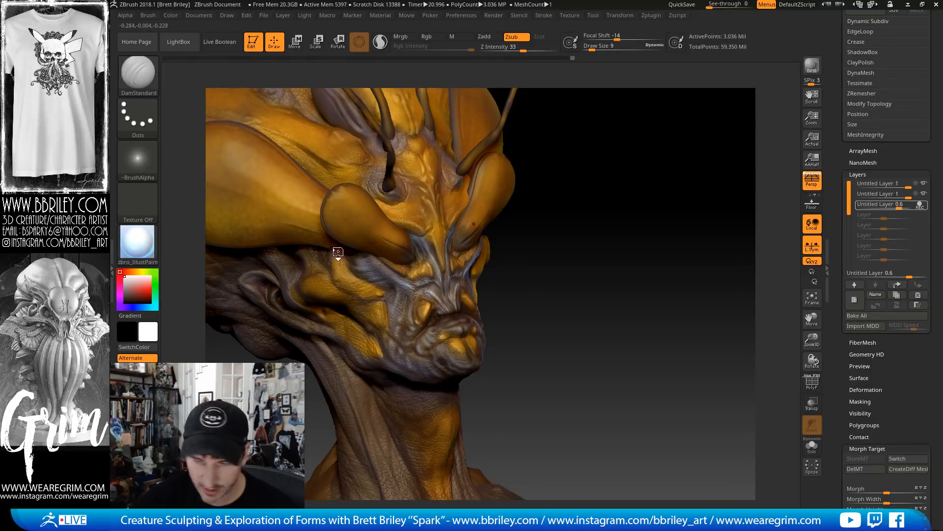
left_click(138, 74)
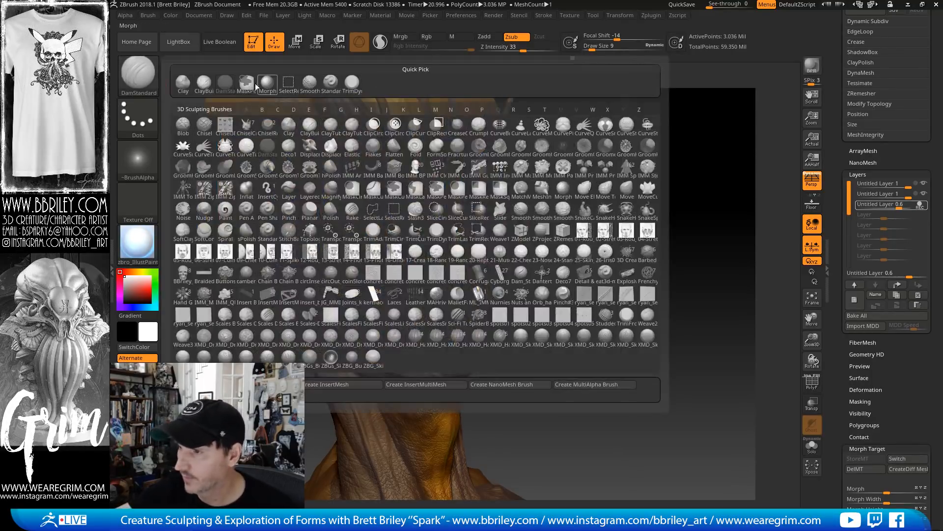
left_click(267, 84)
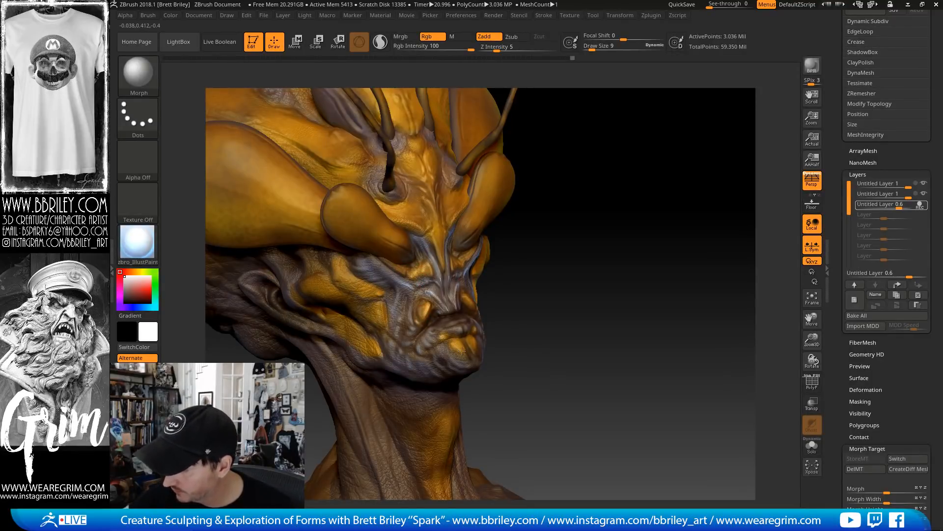
left_click_drag(460, 347, 443, 336)
left_click_drag(604, 285, 631, 284)
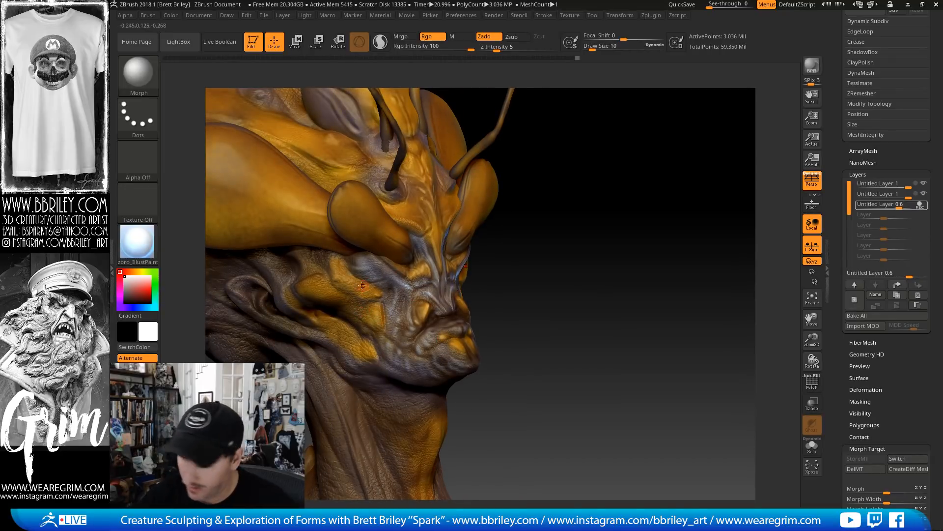
key("bracketright")
left_click_drag(509, 249, 493, 253)
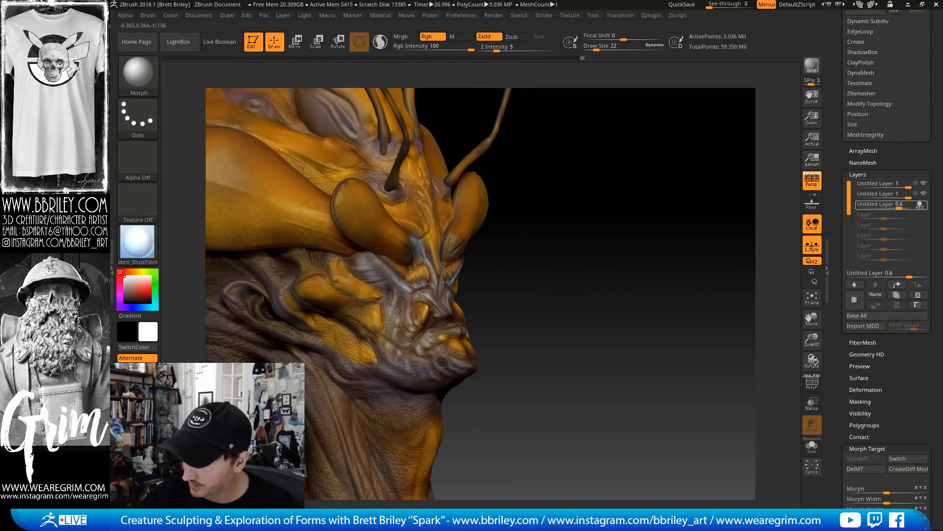
mouse_move(590, 230)
left_mouse_down()
mouse_move(437, 238)
mouse_move(384, 300)
left_mouse_up()
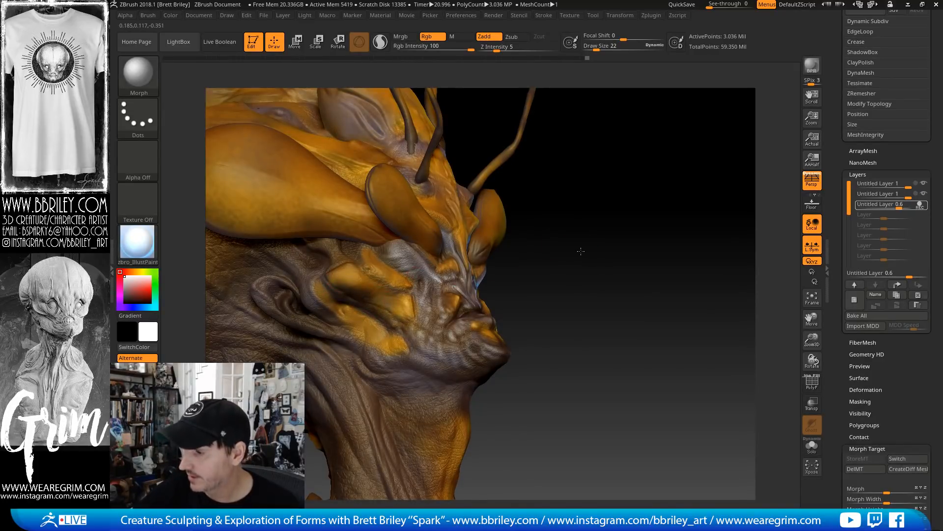
left_click_drag(581, 251, 355, 313)
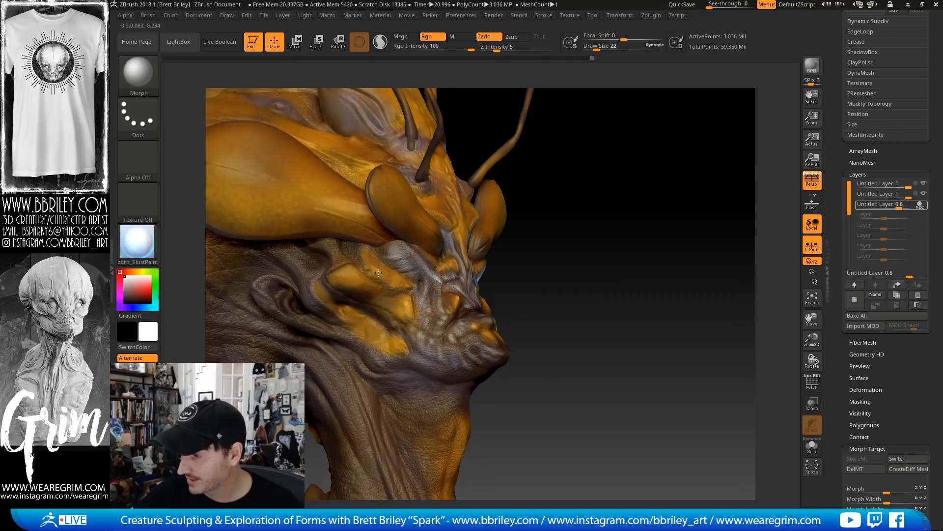
Carve creases between and along the yellow cheek plates with the DamStandard brush at draw size 8
key("b")
key("d")
key("s")
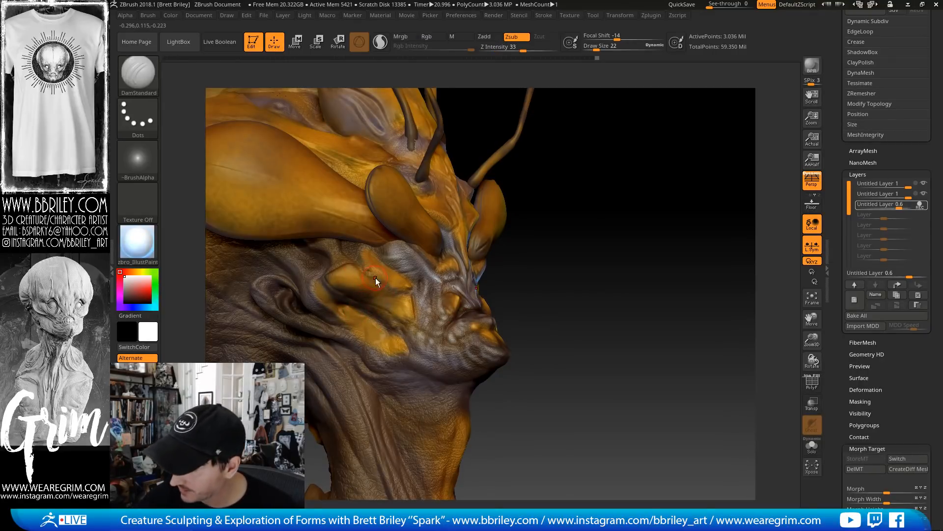
left_click_drag(365, 277, 397, 285)
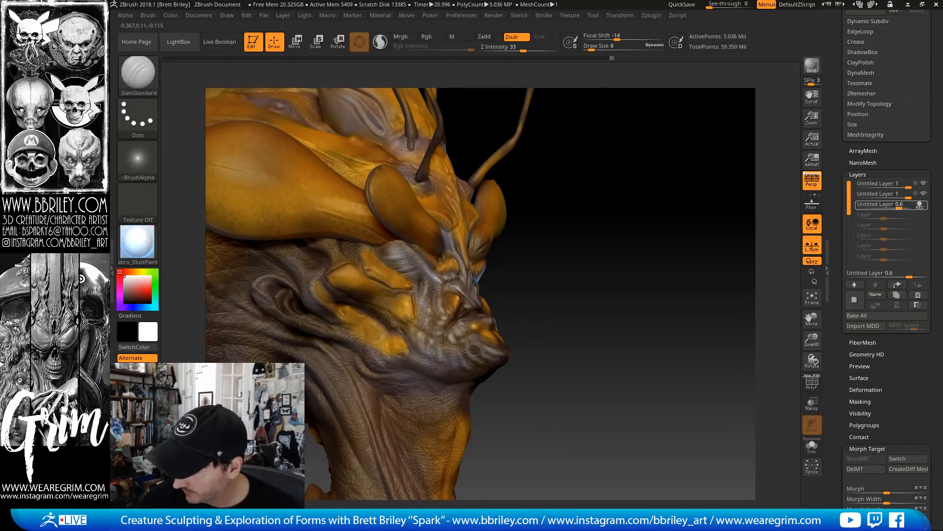
right_click_drag(386, 312, 332, 290)
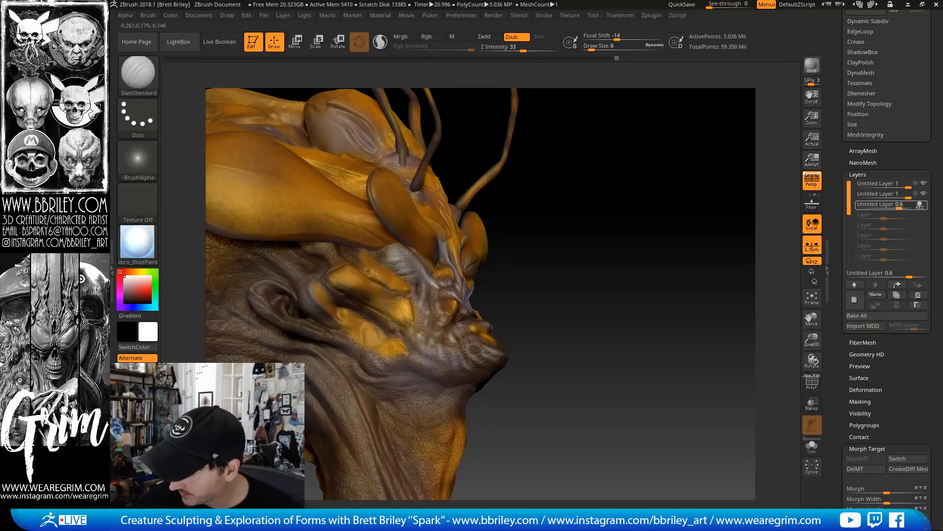
left_click_drag(396, 310, 412, 325)
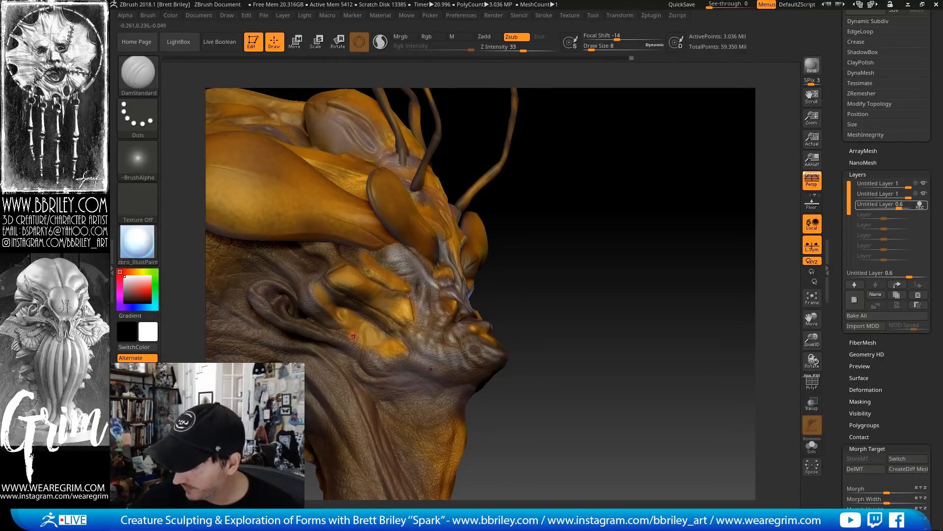
left_click_drag(357, 339, 353, 338)
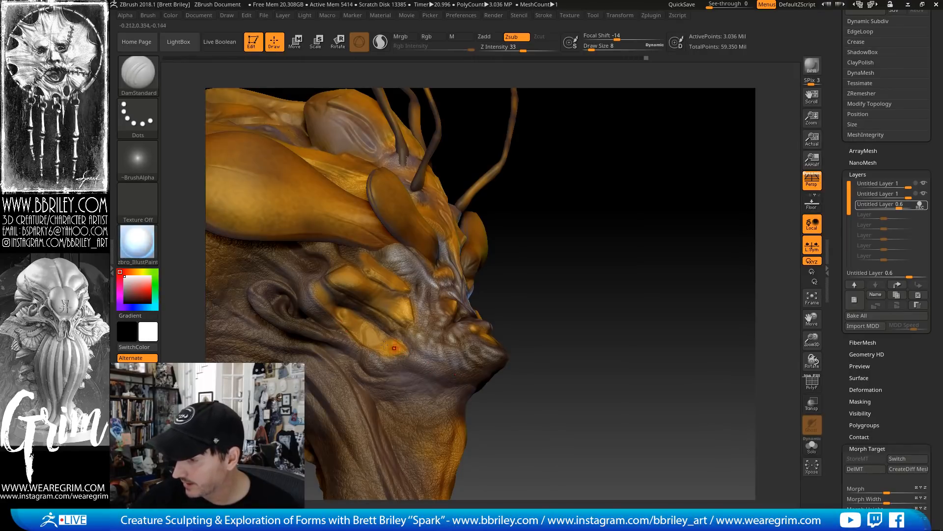
Build up the lower yellow cheek plate with the Clay brush at draw size 15, with Rgb turned off
key("b")
key("c")
key("l")
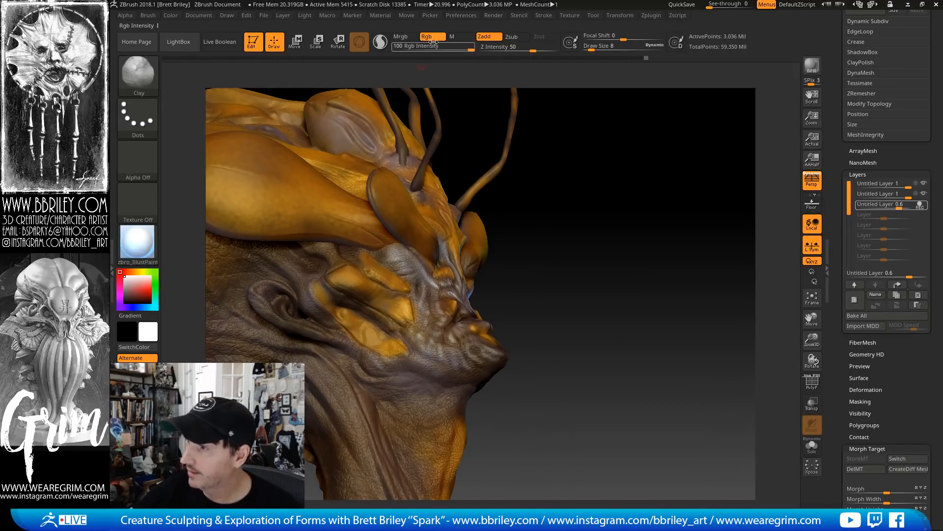
key("bracketright")
mouse_move(356, 327)
left_mouse_down()
mouse_move(390, 347)
mouse_move(317, 289)
left_mouse_up()
left_click_drag(586, 235, 530, 196)
Reduce the Clay draw size to 10 and fill out the narrow ridges of the cheek plates near the ear
key("s")
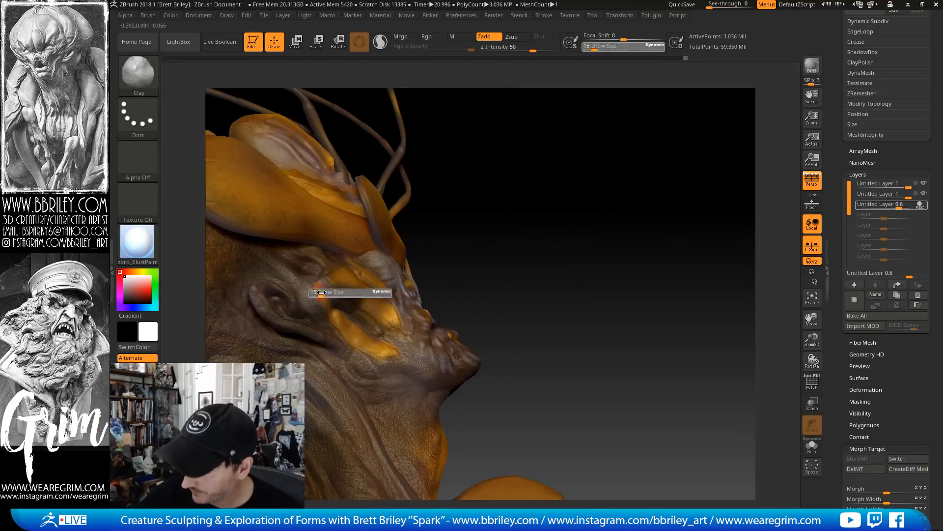
left_click(317, 294)
left_click_drag(334, 287, 347, 282)
left_click_drag(531, 236, 423, 245)
left_click_drag(338, 315, 338, 308)
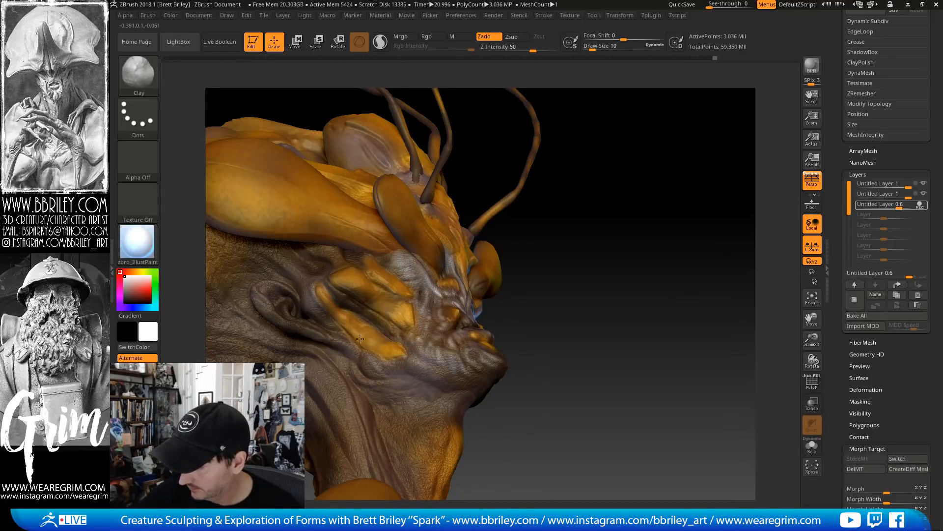
mouse_move(350, 316)
left_mouse_down()
mouse_move(364, 336)
mouse_move(348, 320)
left_mouse_up()
Sharpen the outline of the lower cheek plate from the ear to the jaw with DamStandard at draw size 10
key("b")
key("d")
key("s")
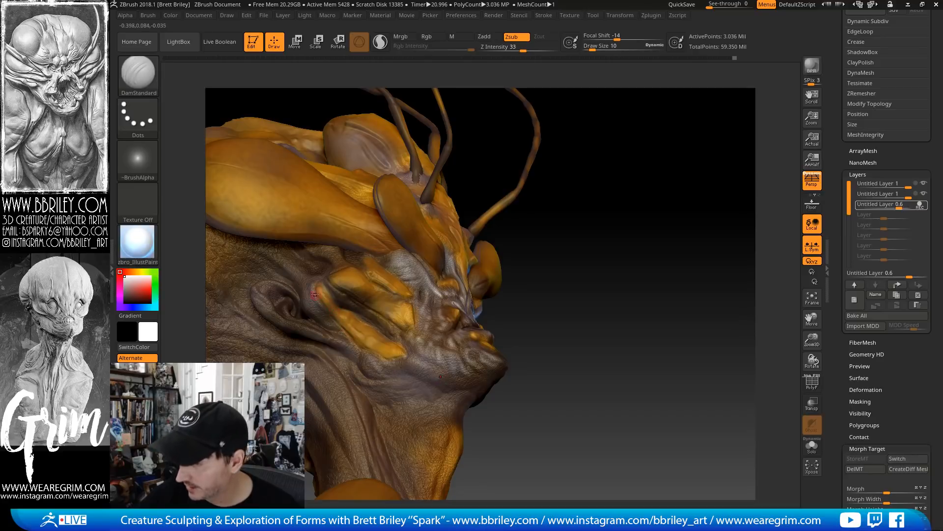
left_click_drag(315, 293, 319, 298)
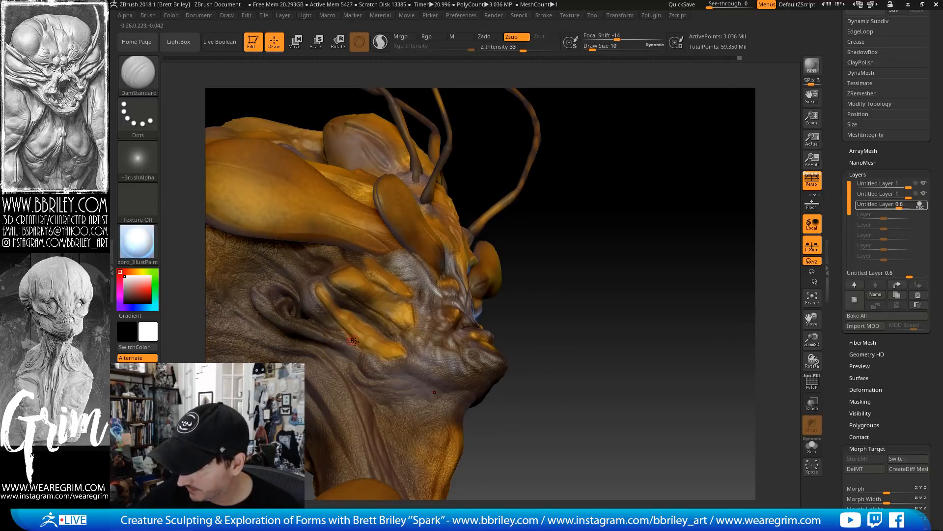
left_click_drag(354, 341, 358, 346)
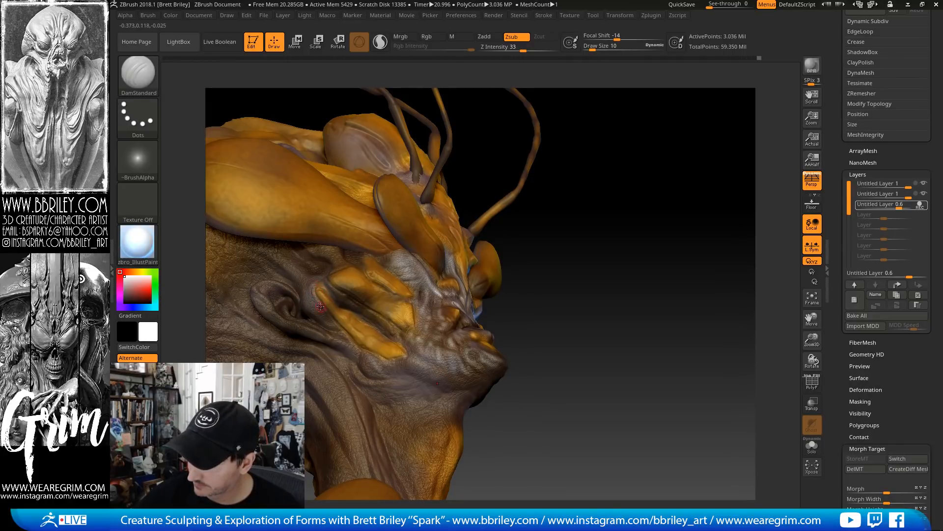
mouse_move(330, 322)
left_mouse_down()
mouse_move(310, 303)
mouse_move(328, 296)
left_mouse_up()
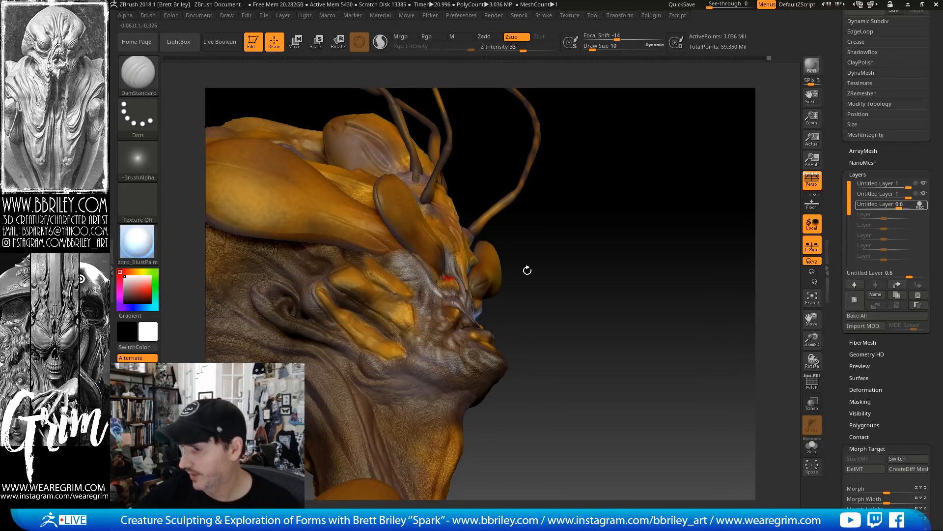
left_click_drag(526, 270, 476, 274)
mouse_move(343, 311)
left_mouse_down()
mouse_move(366, 324)
mouse_move(353, 322)
left_mouse_up()
Flatten the surface of the lower yellow cheek plate with the TrimDynamic brush at draw size 10
key("b")
key("t")
key("d")
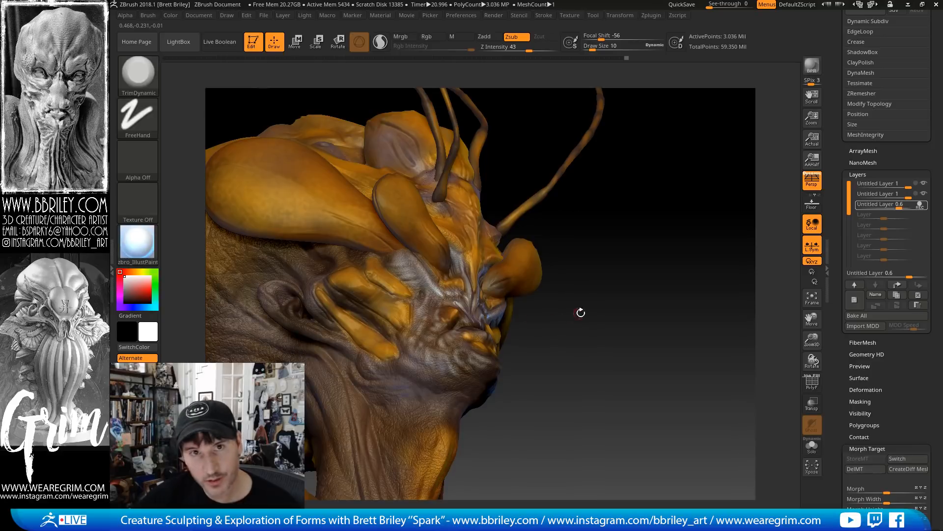
left_click_drag(579, 312, 369, 312)
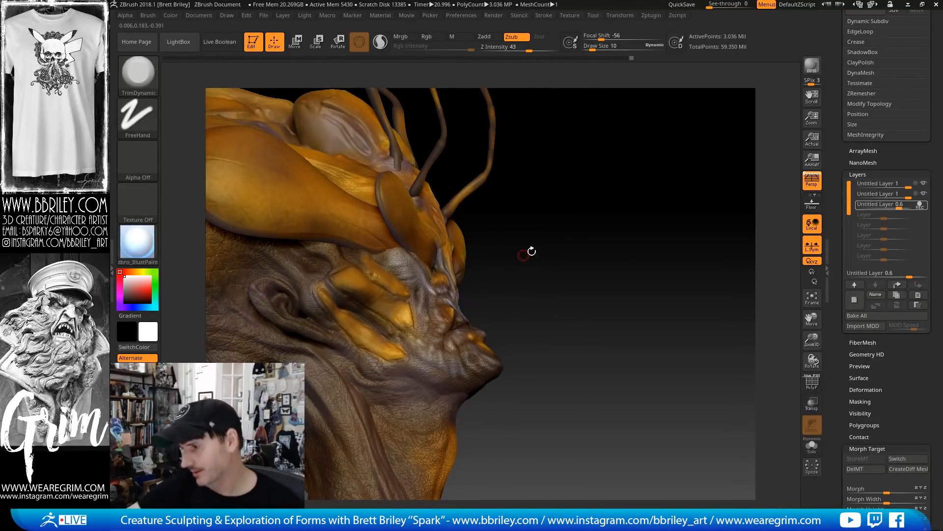
left_click_drag(531, 253, 376, 339)
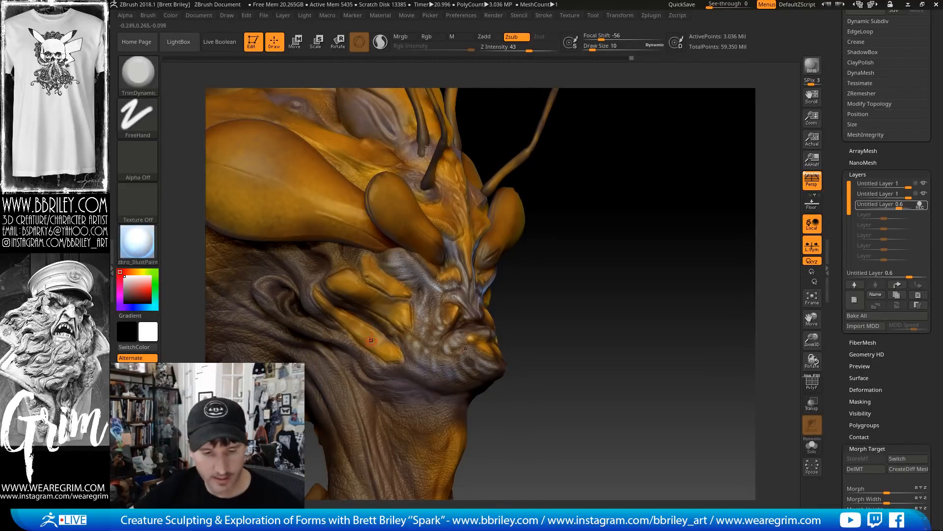
Refine the creases between the yellow cheek plates with the DamStandard brush
key("b")
key("d")
key("s")
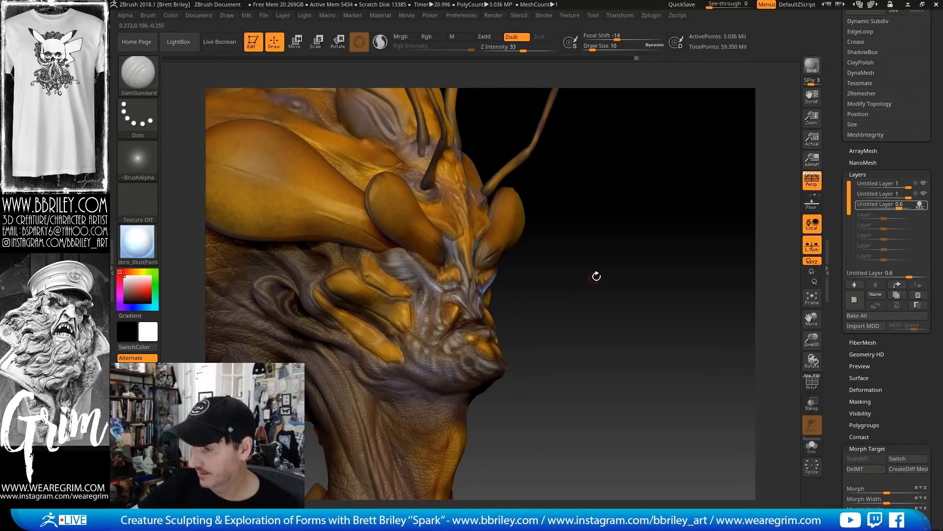
left_click_drag(596, 276, 390, 319)
Carve skin folds and wrinkles along the throat, neck tendons and neck base with DamStandard at draw size 10
left_click_drag(566, 248, 634, 221)
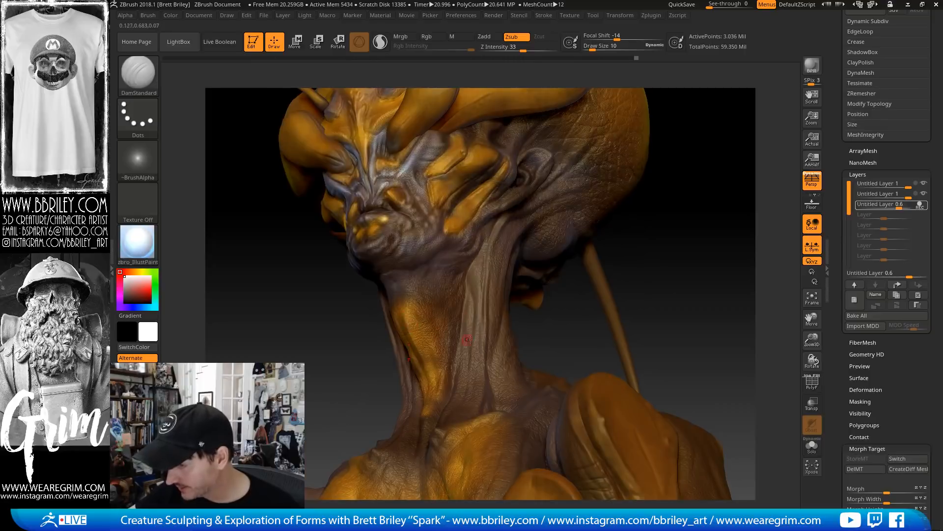
left_click_drag(575, 326, 644, 314)
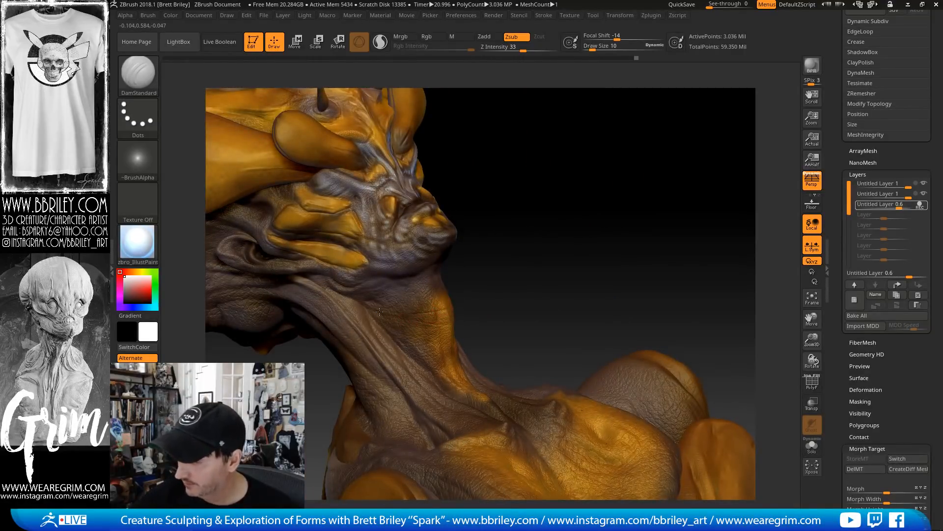
mouse_move(393, 347)
left_mouse_down()
mouse_move(460, 336)
mouse_move(455, 358)
mouse_move(432, 359)
left_mouse_up()
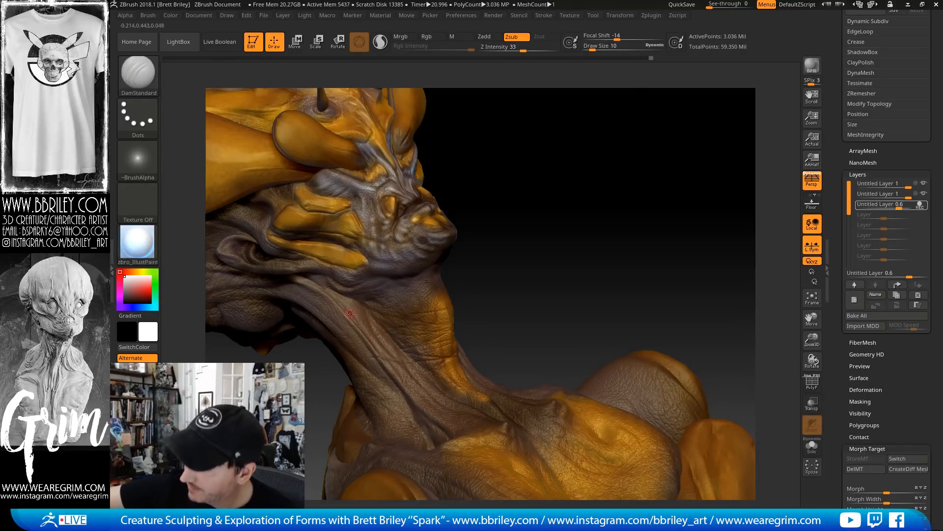
left_click_drag(433, 278, 395, 288)
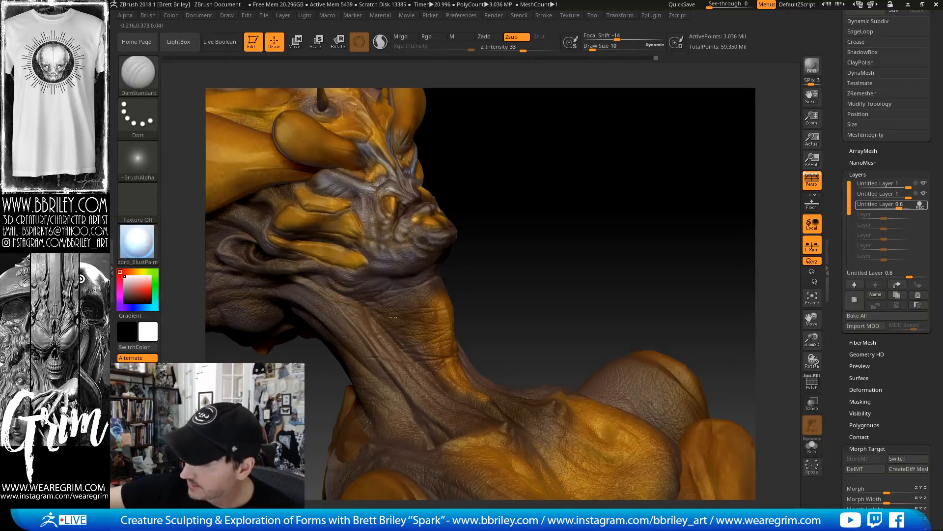
left_click_drag(322, 314, 388, 344)
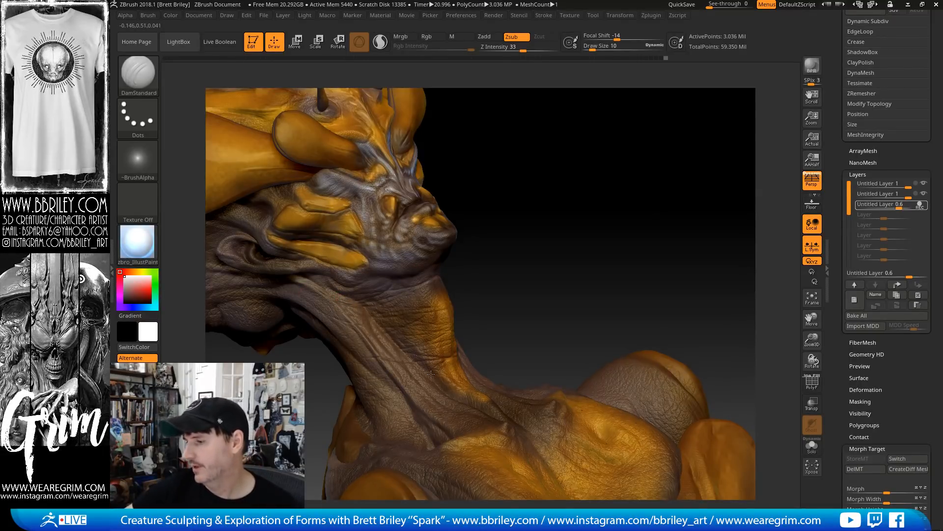
left_click_drag(528, 295, 487, 404)
left_click_drag(544, 260, 473, 398)
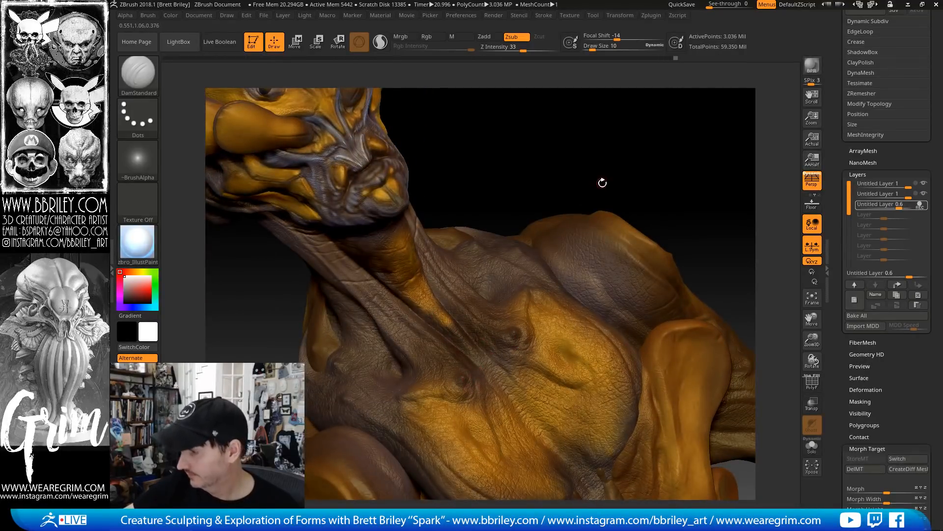
Add volume to the yellow chest plates from the front with the Clay brush at draw size 27
mouse_move(602, 181)
left_mouse_down()
mouse_move(627, 160)
mouse_move(396, 255)
left_mouse_up()
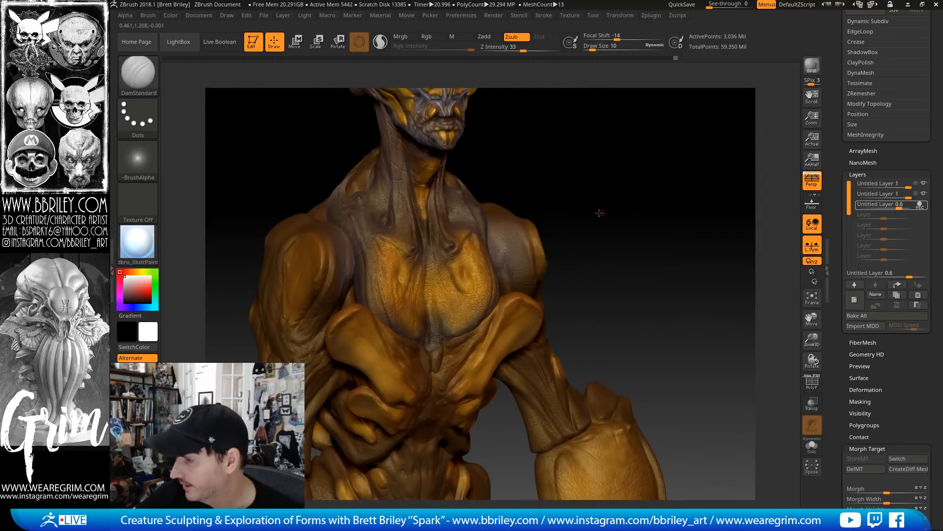
left_click_drag(599, 212, 539, 217)
key("b")
key("c")
key("l")
key("s")
left_click_drag(479, 261, 483, 261)
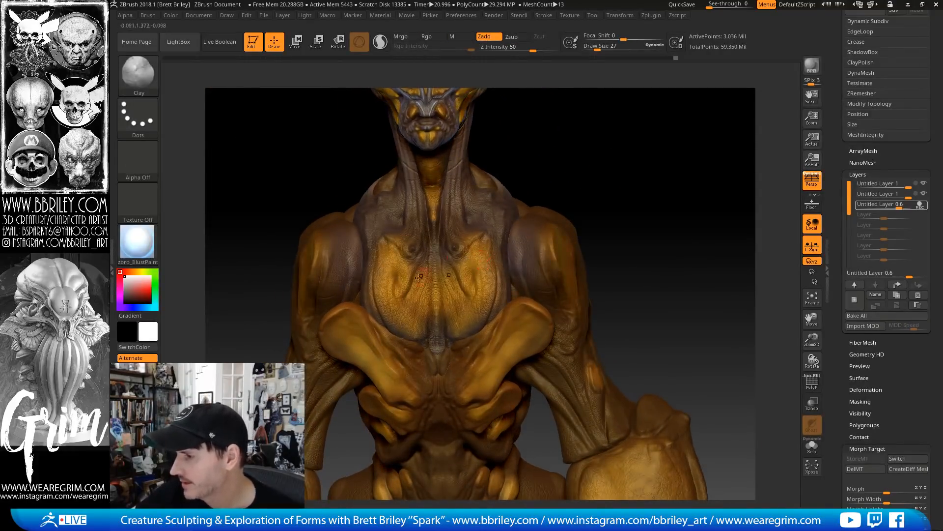
Flatten the upper part of the yellow chest plates with TrimDynamic at draw size 32
key("b")
key("t")
key("d")
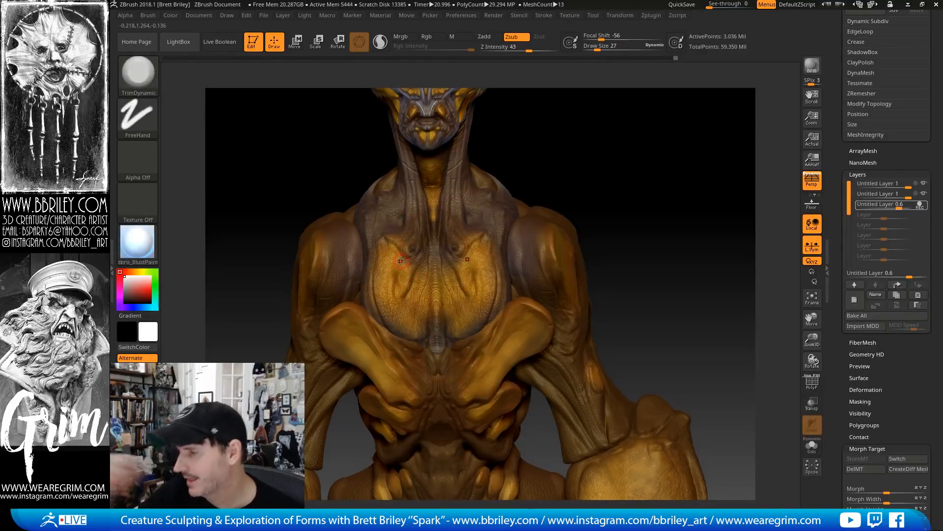
key("]")
mouse_move(386, 263)
left_mouse_down()
mouse_move(389, 276)
mouse_move(387, 257)
mouse_move(395, 259)
mouse_move(406, 284)
left_mouse_up()
Build up the muscle forms across the yellow chest plates with the Clay brush at draw size 32
left_click_drag(606, 171, 612, 166)
key("b")
key("c")
key("l")
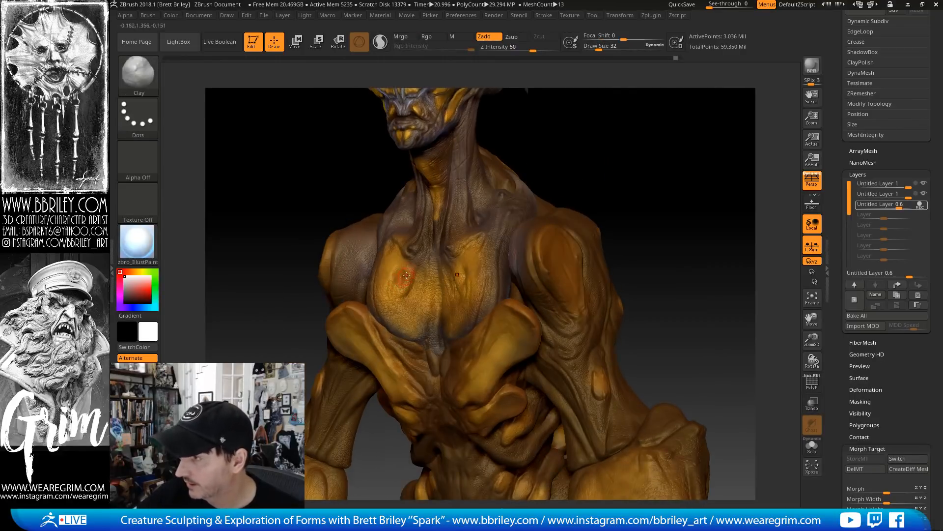
mouse_move(406, 275)
left_mouse_down()
mouse_move(385, 296)
mouse_move(394, 315)
mouse_move(407, 307)
left_mouse_up()
left_click_drag(596, 151, 653, 142)
mouse_move(388, 301)
left_mouse_down()
mouse_move(402, 321)
mouse_move(421, 300)
mouse_move(419, 280)
mouse_move(396, 270)
left_mouse_up()
left_click_drag(565, 160, 633, 152)
left_click_drag(384, 255, 388, 298)
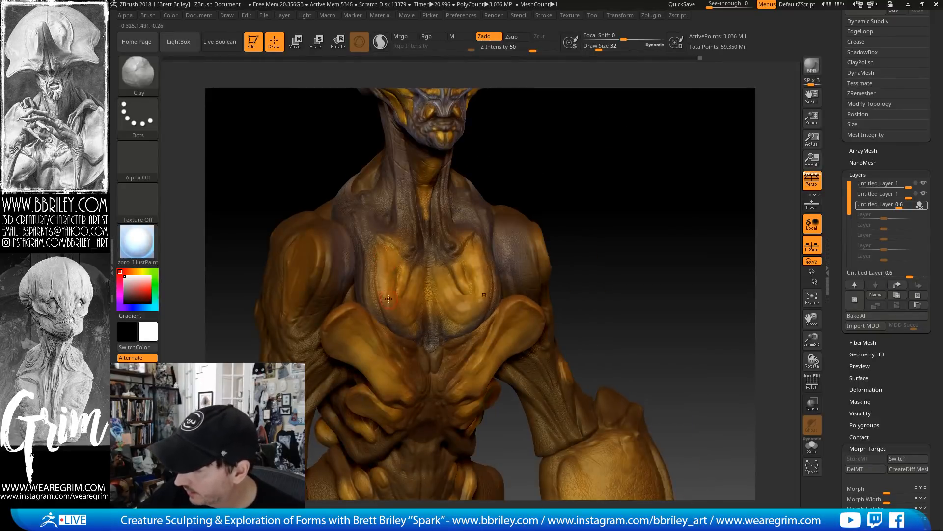
mouse_move(381, 243)
left_mouse_down()
mouse_move(386, 291)
mouse_move(387, 274)
left_mouse_up()
Smooth and plane the outer chest plates with TrimDynamic at draw size 44
key("b")
key("t")
key("d")
key("s")
left_click_drag(387, 267, 391, 298)
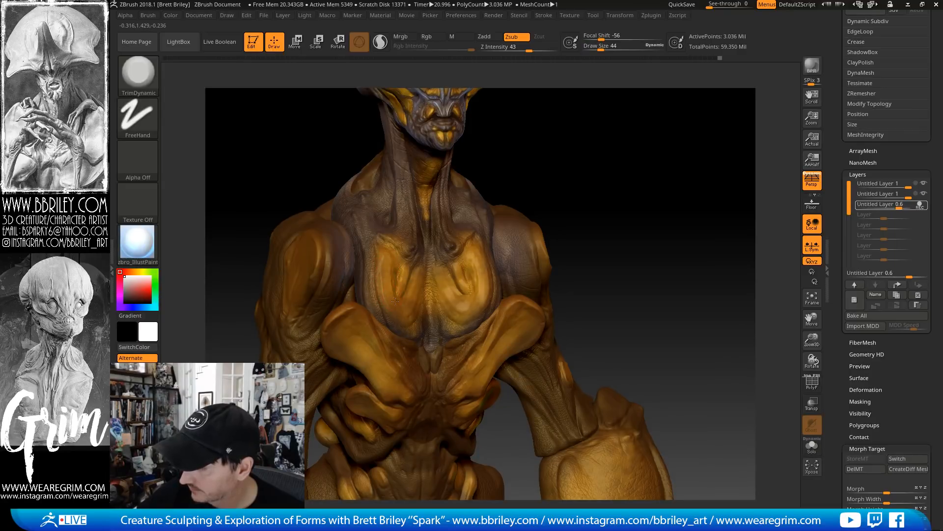
Build up the inner fold of the yellow chest plates with the Clay brush and plane it with TrimDynamic at draw size 44
left_click_drag(506, 153, 494, 156, "shift")
key("b")
key("c")
key("l")
mouse_move(399, 270)
left_mouse_down()
mouse_move(401, 289)
mouse_move(404, 267)
mouse_move(416, 281)
mouse_move(407, 297)
left_mouse_up()
key("b")
key("t")
key("d")
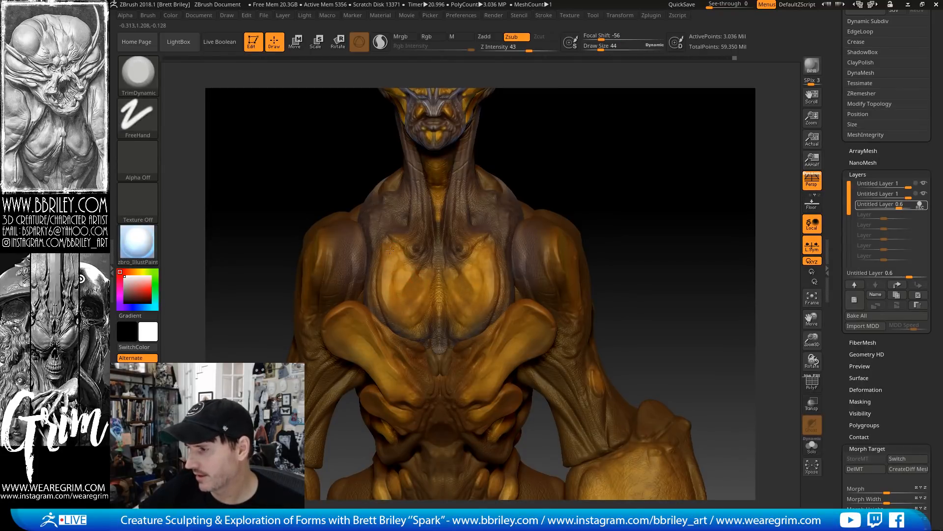
mouse_move(584, 136)
left_mouse_down()
mouse_move(611, 118)
mouse_move(651, 120)
left_mouse_up()
Carve the lower rim of the yellow chest plates with DamStandard at draw size 25
key("b")
key("d")
key("s")
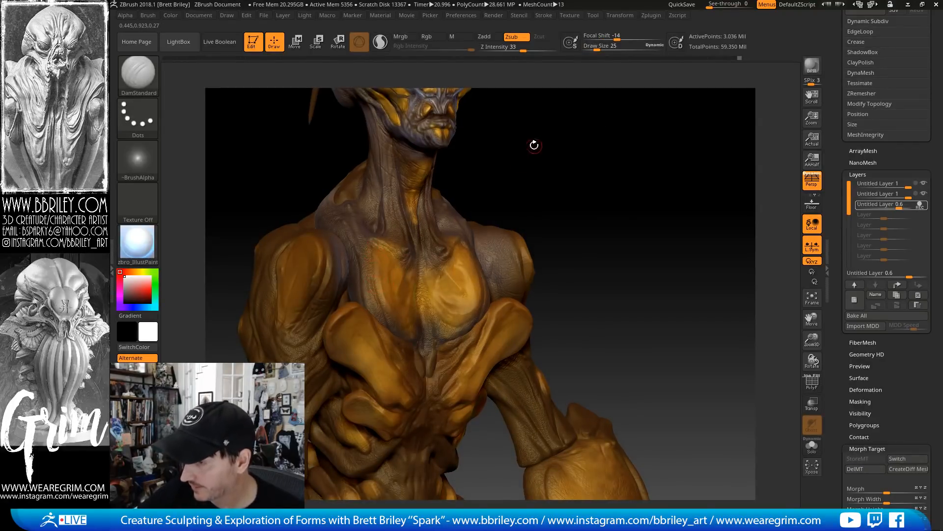
left_click_drag(534, 146, 494, 146)
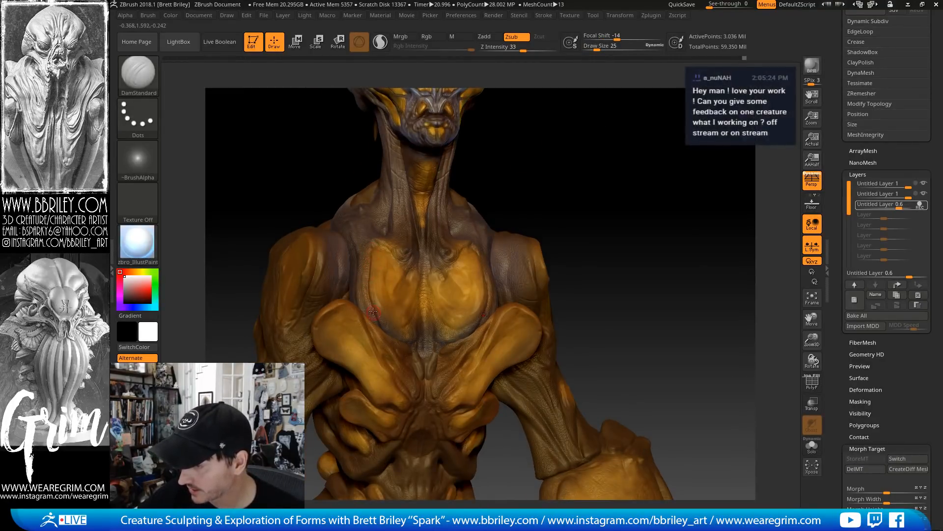
left_click_drag(377, 319, 392, 332)
left_click_drag(532, 172, 515, 172)
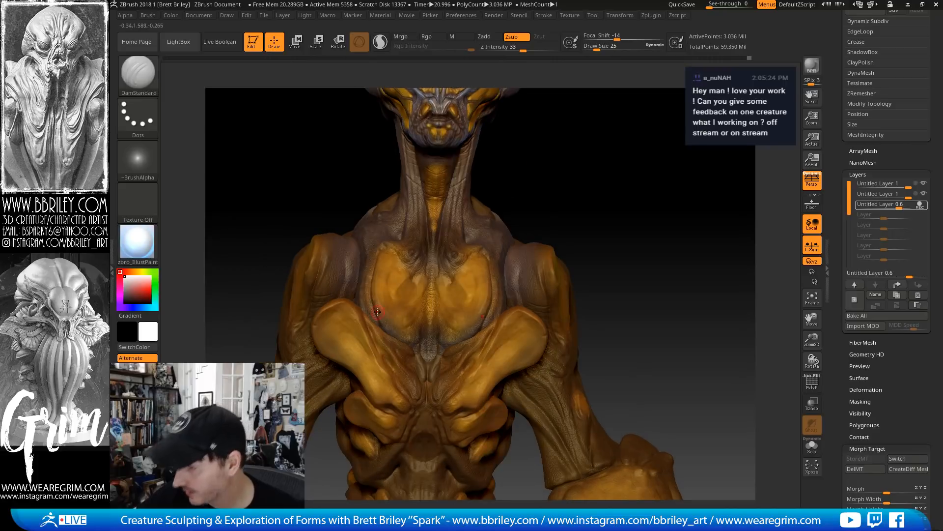
left_click_drag(382, 318, 409, 334)
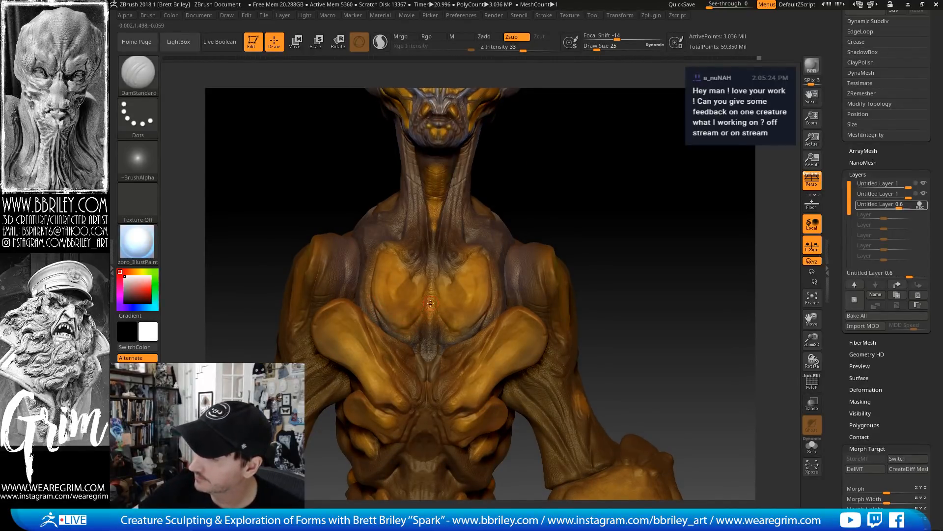
Cut creases along the chest midline and the inner plate edges with DamStandard at draw size 25
left_click_drag(430, 285, 431, 279)
left_click_drag(527, 168, 521, 172)
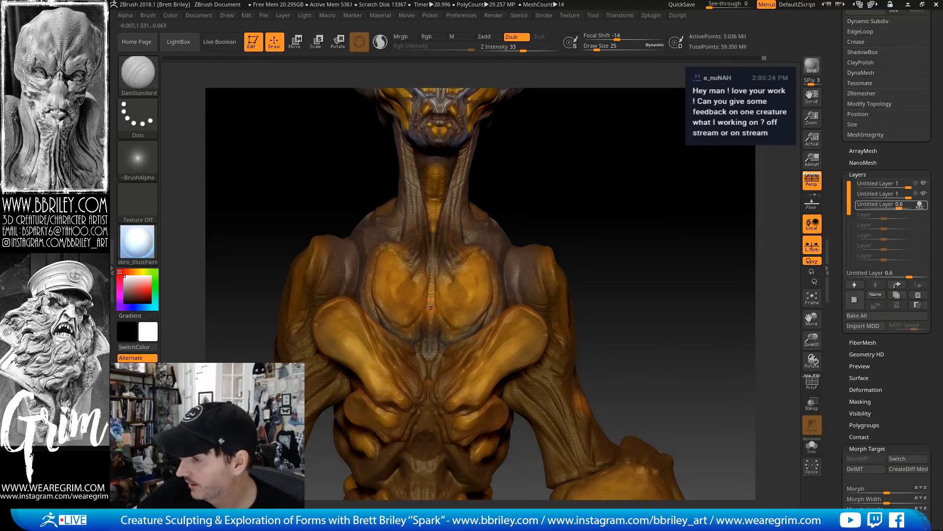
left_click_drag(423, 277, 410, 311)
left_click_drag(571, 189, 578, 190)
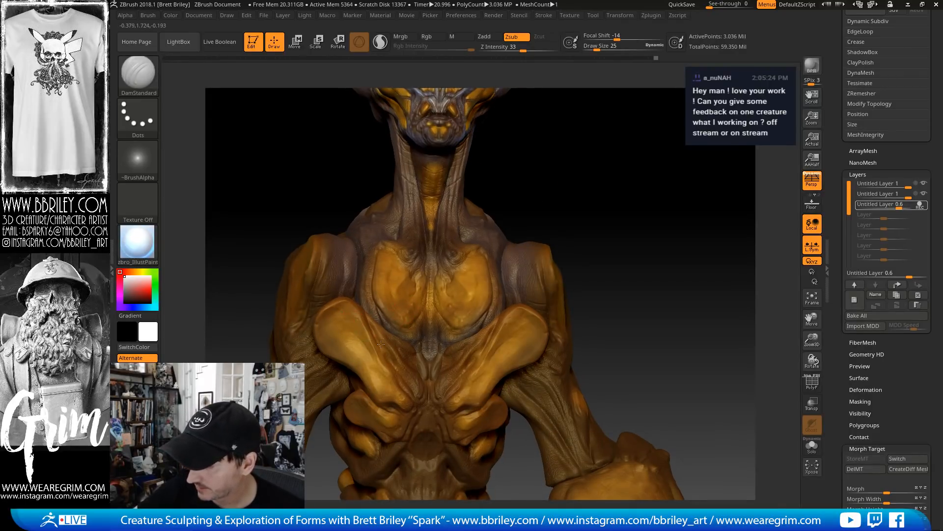
mouse_move(573, 172)
left_mouse_down()
mouse_move(538, 189)
mouse_move(566, 168)
left_mouse_up()
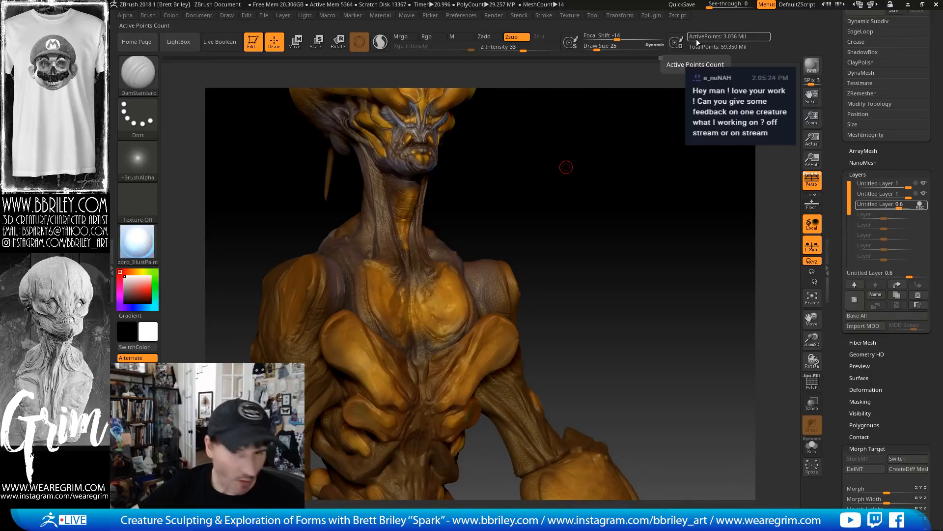
left_click_drag(566, 168, 362, 259)
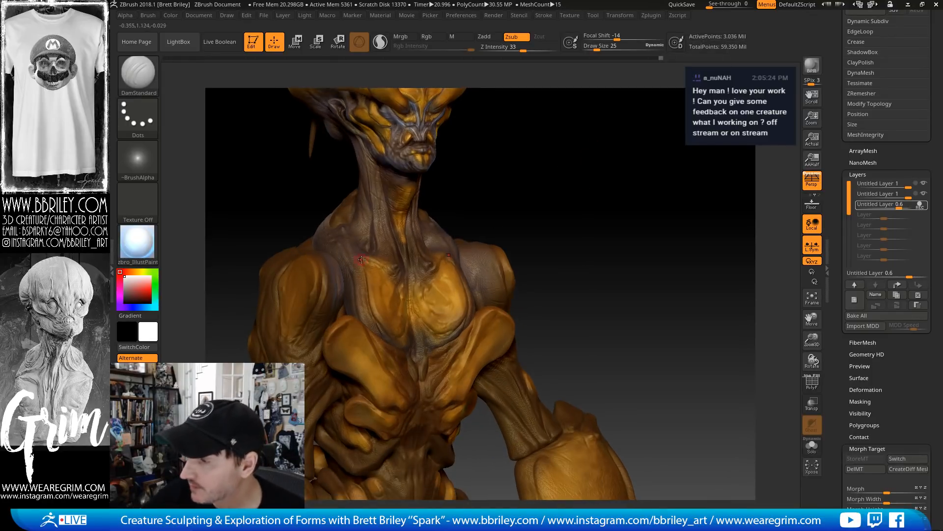
mouse_move(551, 168)
left_mouse_down()
mouse_move(563, 168)
mouse_move(534, 129)
mouse_move(580, 225)
mouse_move(541, 189)
mouse_move(464, 209)
mouse_move(496, 202)
mouse_move(483, 200)
left_mouse_up()
Add a sculpt layer to the Body subtool and smooth its back forms at draw size 75
left_click(347, 246, "alt")
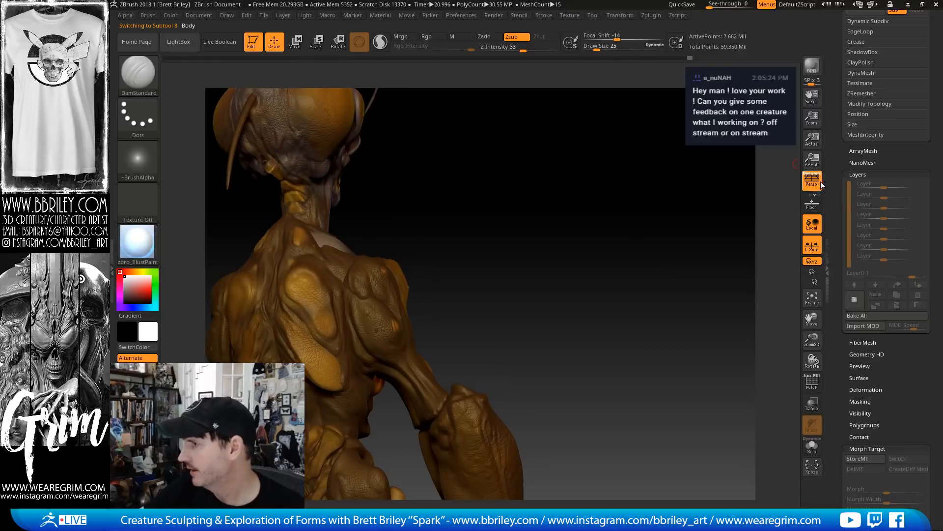
left_click(854, 299)
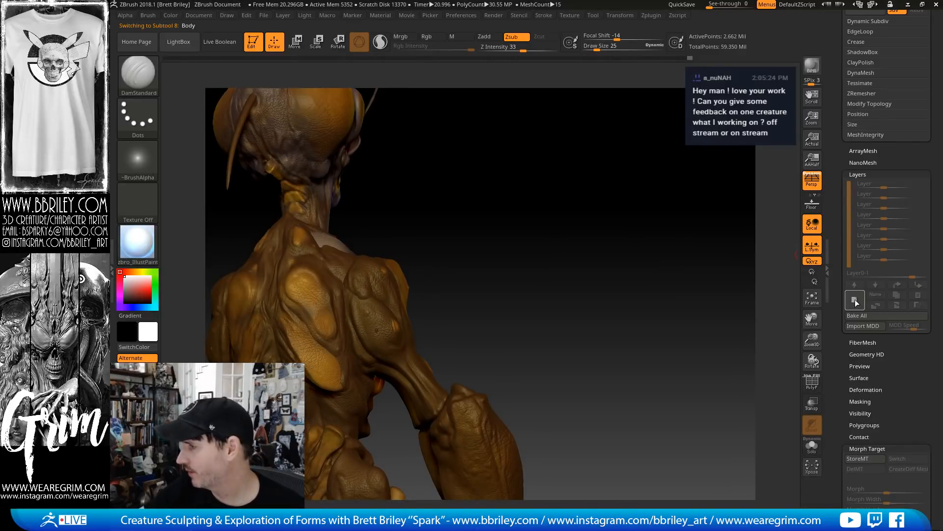
left_click_drag(581, 253, 591, 250)
key("s")
mouse_move(318, 299)
left_mouse_down()
mouse_move(328, 299)
mouse_move(312, 293)
mouse_move(323, 301)
mouse_move(316, 298)
mouse_move(316, 315)
left_mouse_up()
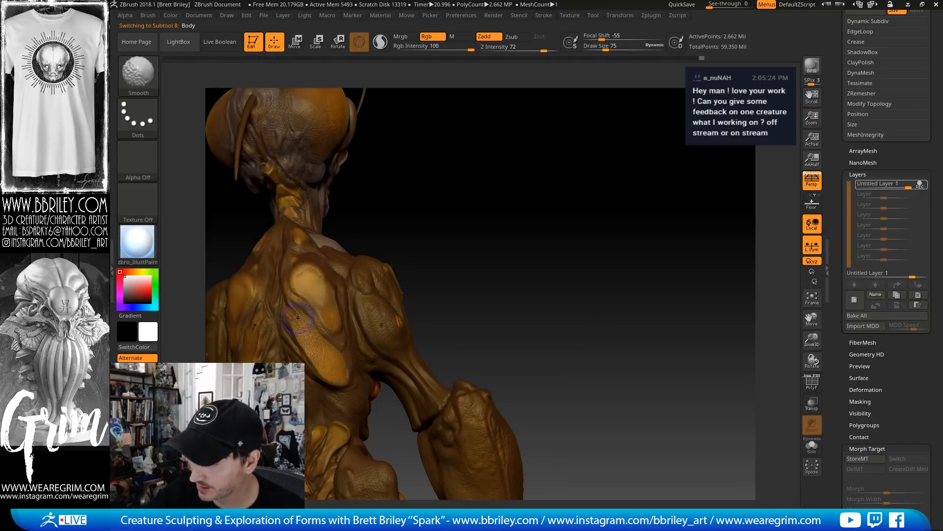
Add a sculpt layer to the Chest2_1 subtool on the back and restore its polypaint display
left_click(306, 336, "alt")
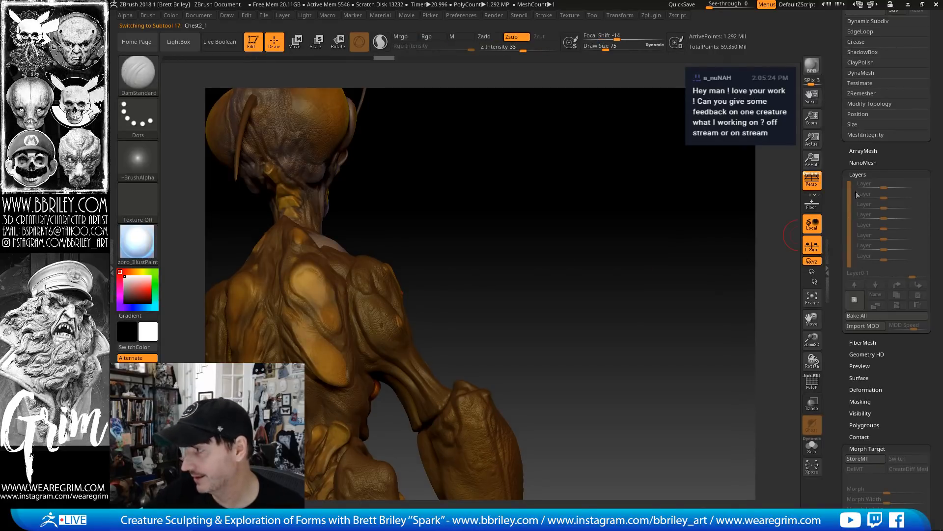
left_click(853, 299)
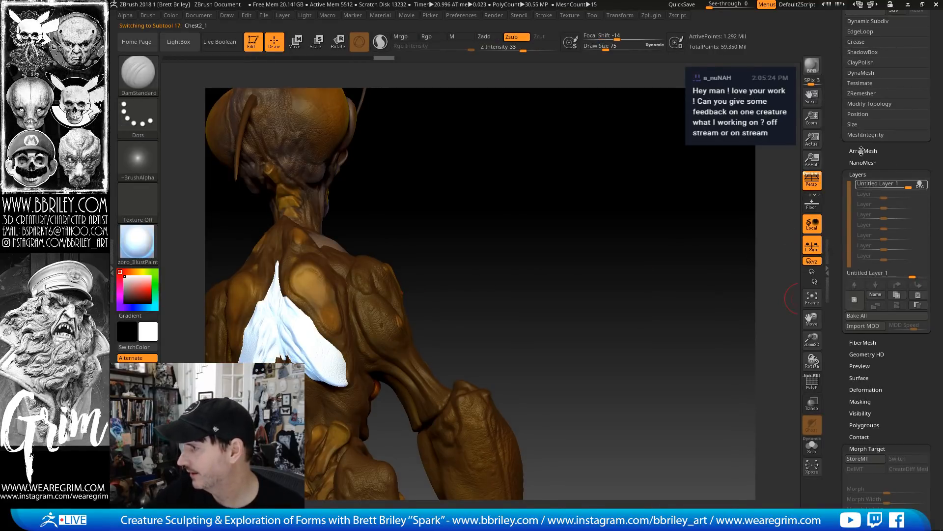
scroll(862, 151, "up", 10)
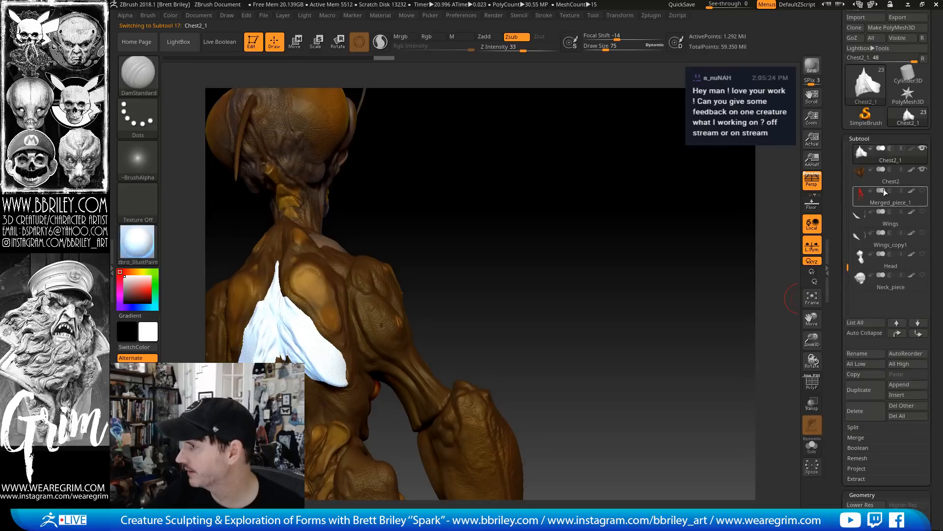
mouse_move(912, 156)
left_click_drag(606, 211, 560, 216)
Smooth the Chest2_1 back plates and carve their creases with DamStandard at draw size 32
mouse_move(315, 345)
left_mouse_down()
mouse_move(305, 328)
mouse_move(321, 358)
mouse_move(303, 327)
left_mouse_up()
key("ctrl+z")
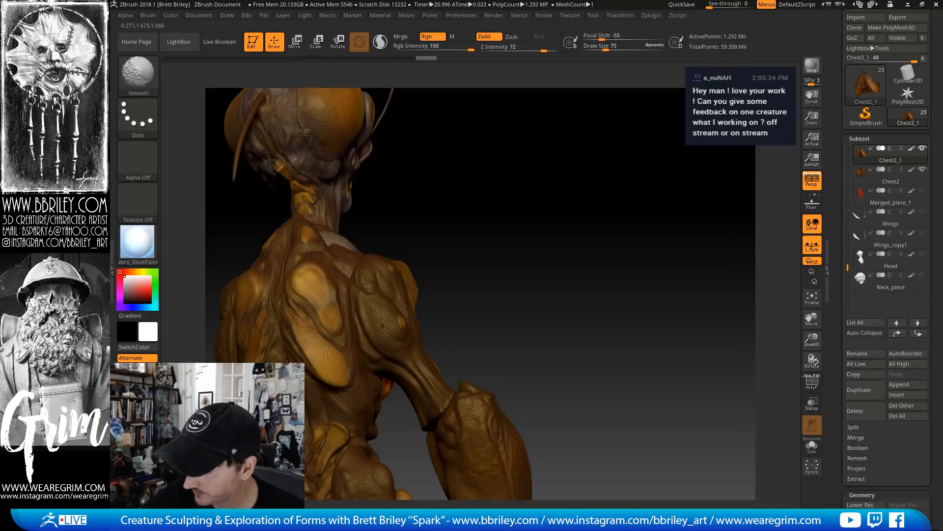
left_click_drag(328, 360, 330, 365, "shift")
left_click_drag(467, 184, 513, 170)
key("s")
left_click(309, 354)
key("s")
left_click(294, 342)
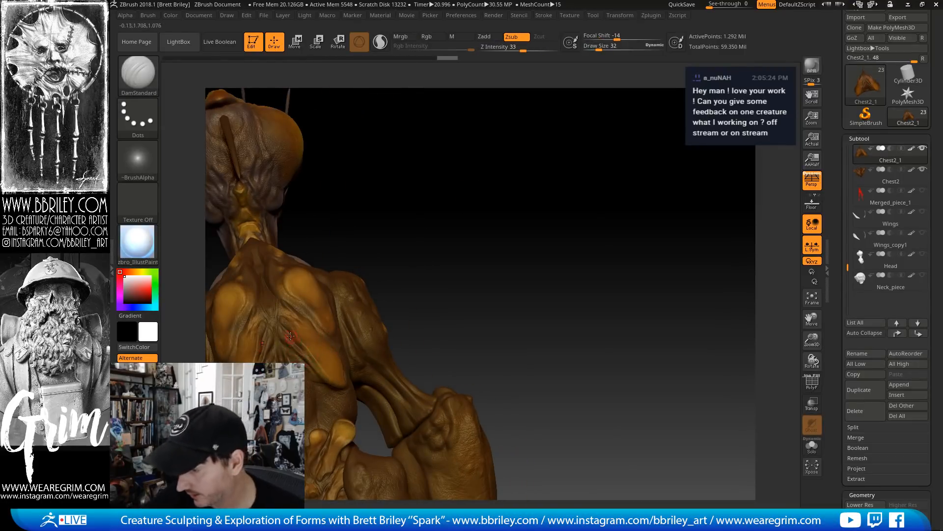
left_click_drag(297, 344, 334, 385)
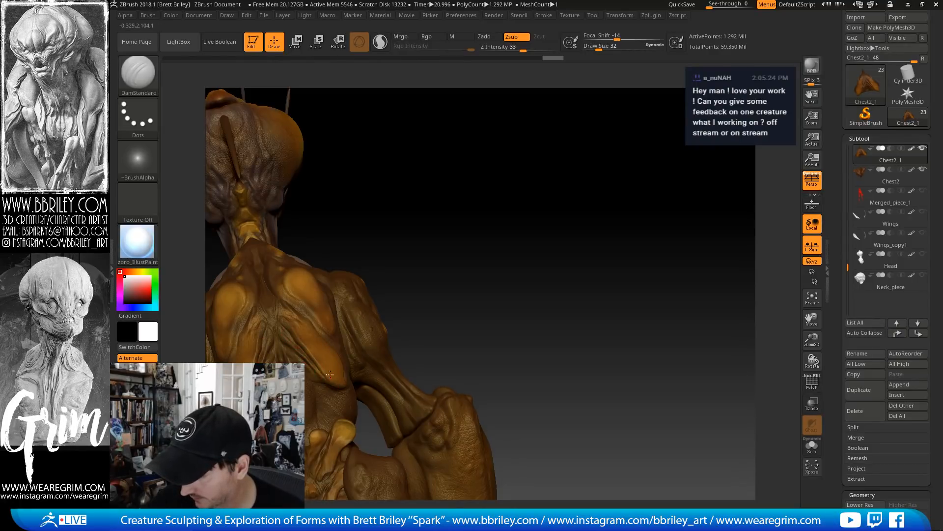
mouse_move(442, 236)
left_mouse_down()
mouse_move(325, 382)
mouse_move(341, 376)
mouse_move(315, 329)
left_mouse_up()
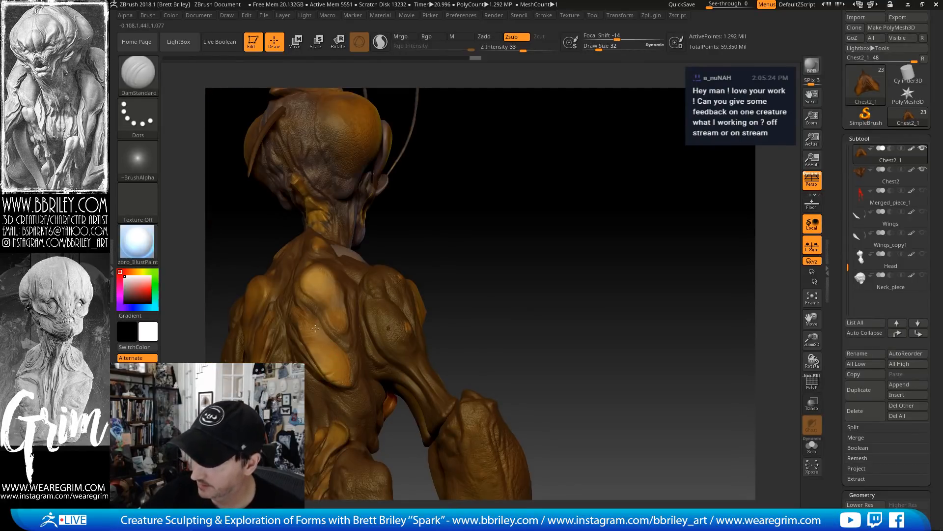
Carve the folds around the shoulder blade on the Body subtool with DamStandard at draw size 32
left_click(305, 295, "alt")
mouse_move(317, 305)
left_mouse_down()
mouse_move(334, 330)
mouse_move(332, 315)
left_mouse_up()
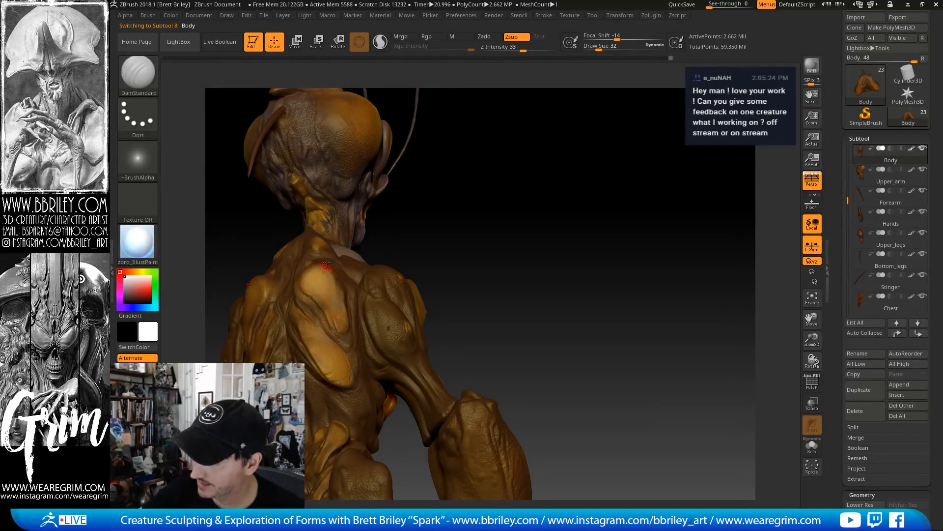
left_click_drag(419, 214, 385, 194)
left_click_drag(519, 181, 343, 272)
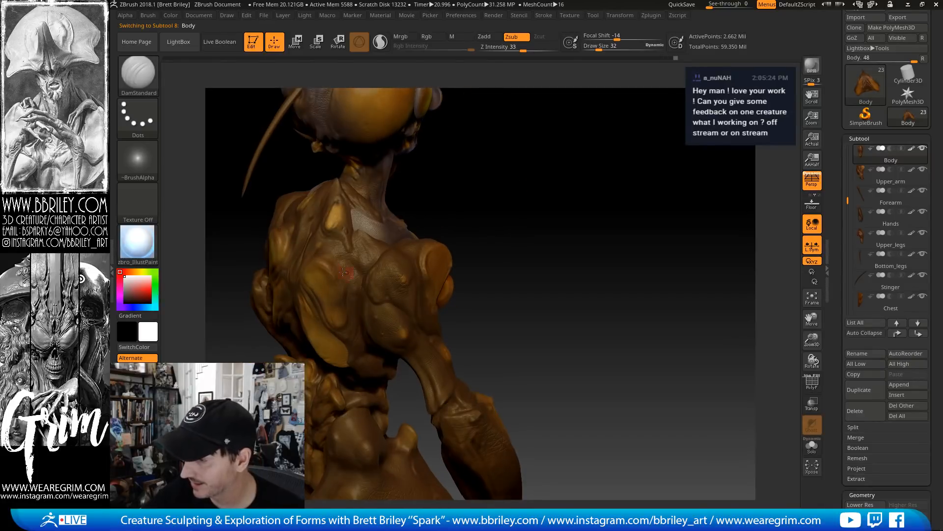
left_click_drag(533, 194, 344, 254)
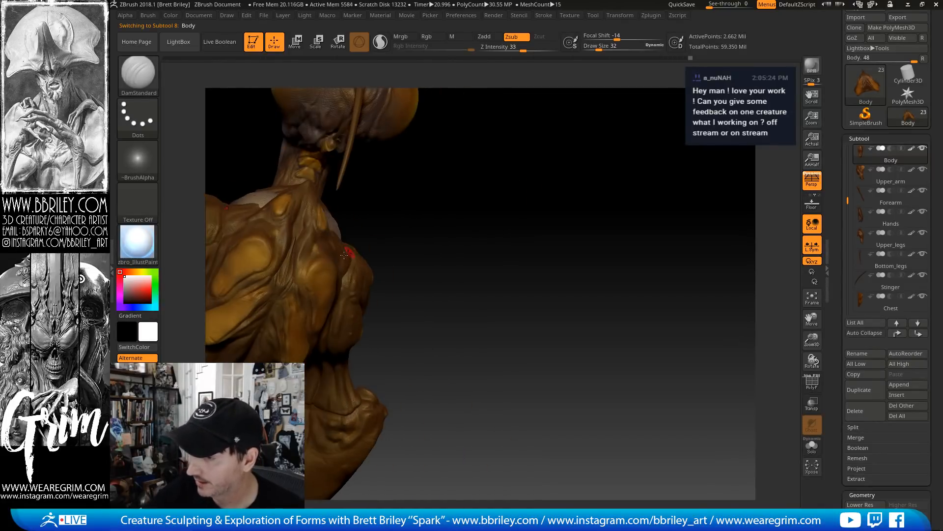
Isolate the Body subtool and plane the upper yellow nodule on its side with TrimDynamic, using DamStandard for the edges
left_click(812, 444)
mouse_move(723, 388)
left_mouse_down()
mouse_move(642, 348)
mouse_move(664, 273)
mouse_move(524, 233)
mouse_move(357, 304)
mouse_move(347, 328)
left_mouse_up()
key("shift")
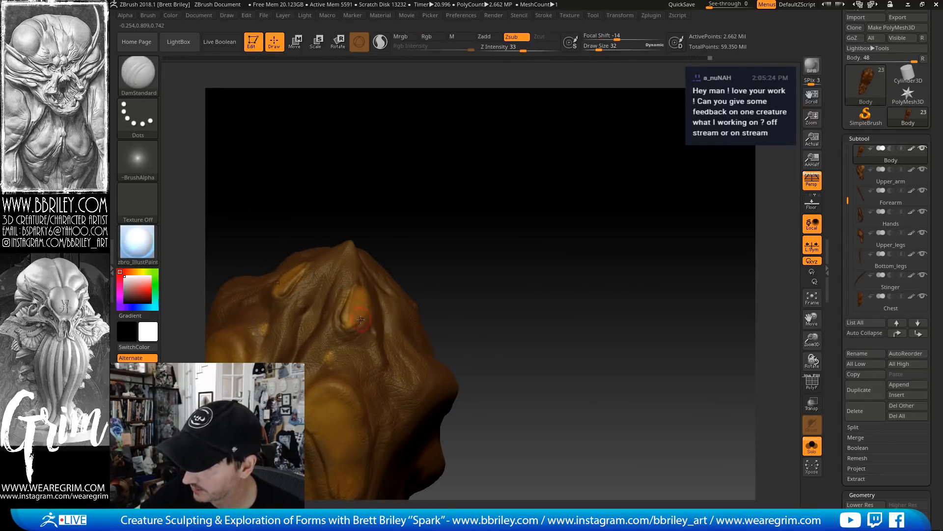
mouse_move(486, 317)
left_mouse_down()
mouse_move(514, 179)
mouse_move(532, 196)
mouse_move(552, 116)
mouse_move(567, 202)
mouse_move(480, 256)
left_mouse_up()
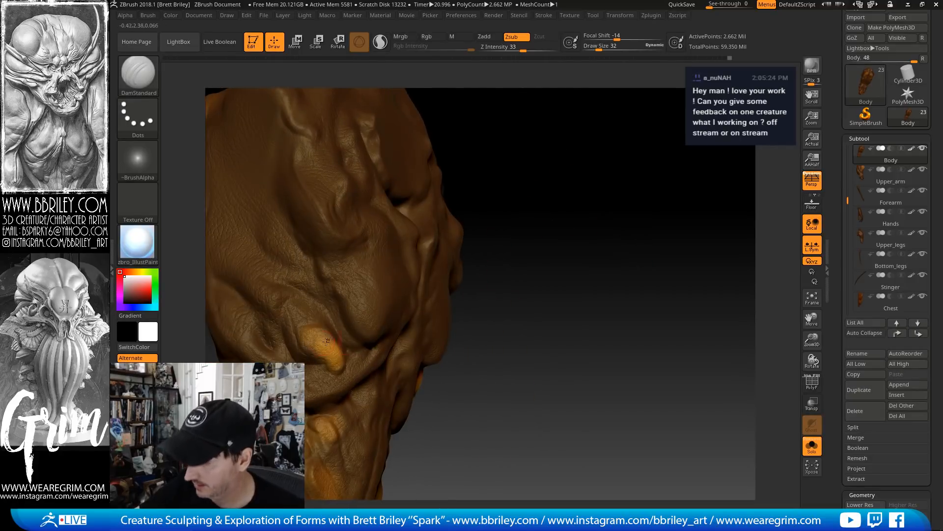
key("b")
key("t")
key("d")
mouse_move(325, 353)
left_mouse_down()
mouse_move(313, 340)
mouse_move(334, 339)
left_mouse_up()
key("b")
key("d")
key("s")
Plane the small yellow nodule below the waist fold with TrimDynamic and define its edge with DamStandard
mouse_move(494, 402)
left_mouse_down("alt")
mouse_move(475, 302)
mouse_move(437, 301)
left_mouse_up("alt")
key("b")
key("t")
key("d")
left_click_drag(305, 328, 303, 321)
key("b")
key("d")
key("s")
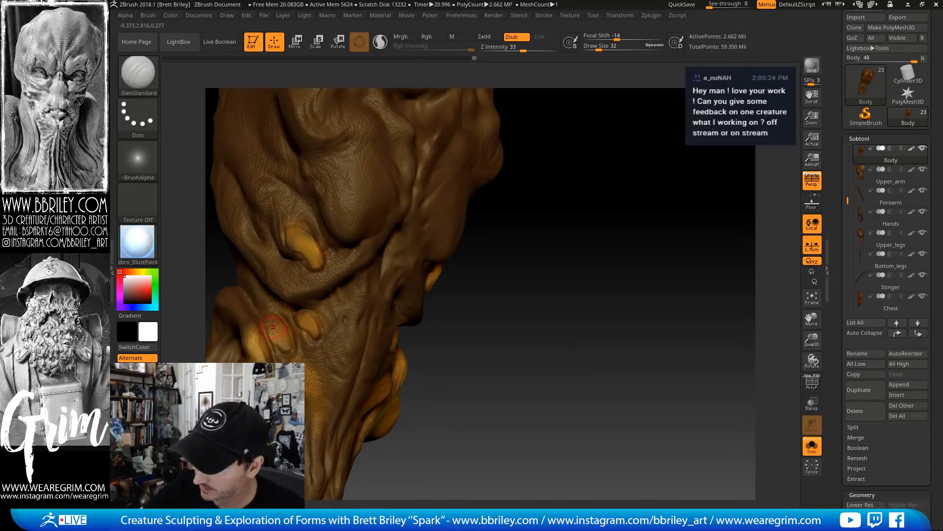
Flatten the neighbouring yellow nodules on the lower body with TrimDynamic and outline them with DamStandard at draw size 32
key("b")
key("t")
key("d")
mouse_move(416, 336)
left_mouse_down()
mouse_move(511, 232)
mouse_move(301, 288)
left_mouse_up()
left_click_drag(428, 265, 428, 238)
key("b")
key("d")
key("s")
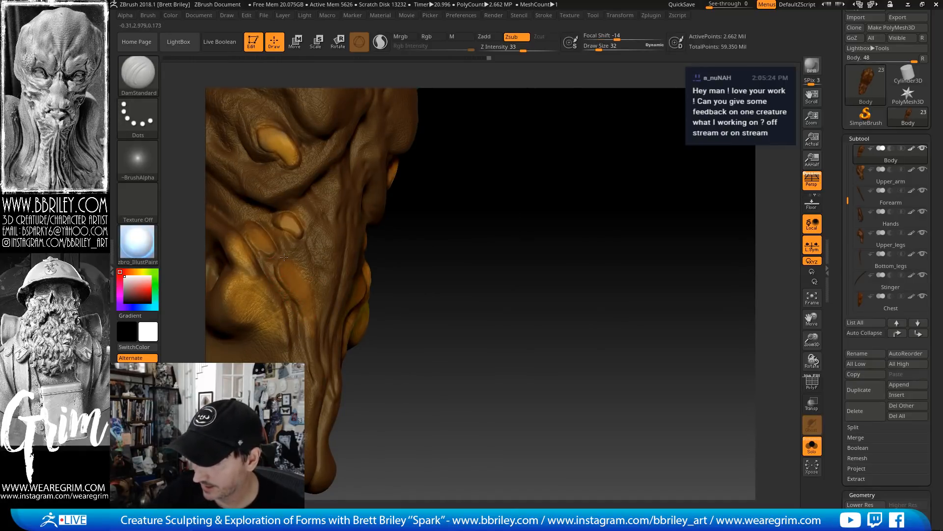
left_click_drag(444, 271, 326, 217)
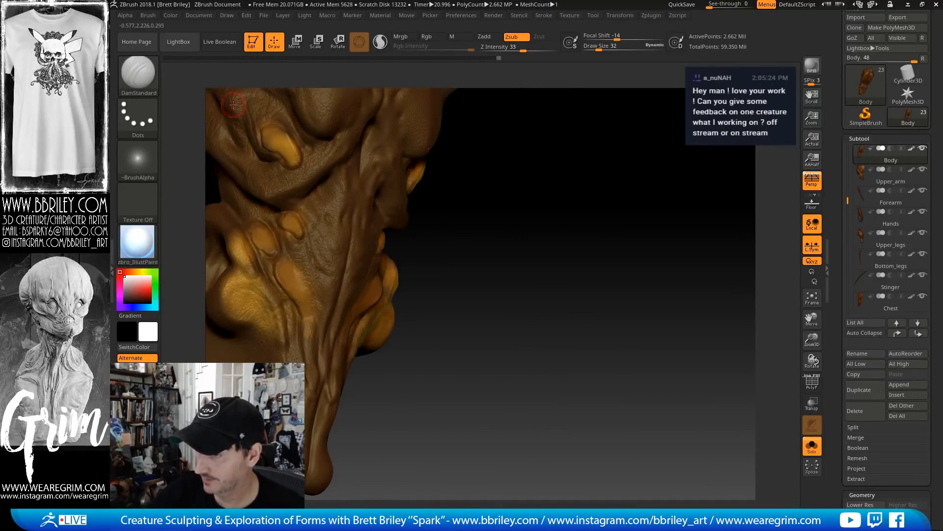
Carve around the elongated yellow plate on the lower body with DamStandard at draw sizes 25 and 12
key("bracketleft")
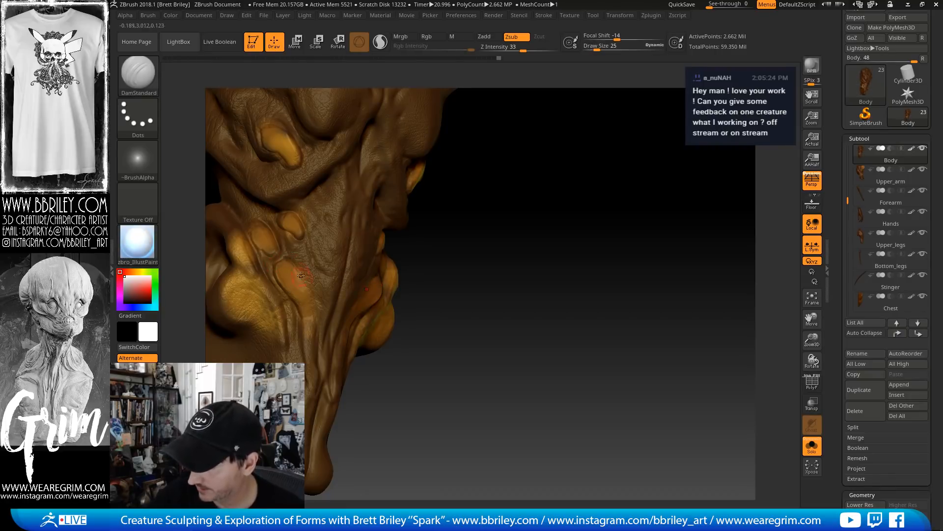
left_click_drag(471, 263, 415, 273)
left_click_drag(296, 273, 296, 320)
left_click_drag(558, 234, 619, 232)
key("s")
left_click(285, 272)
left_click_drag(277, 266, 278, 259)
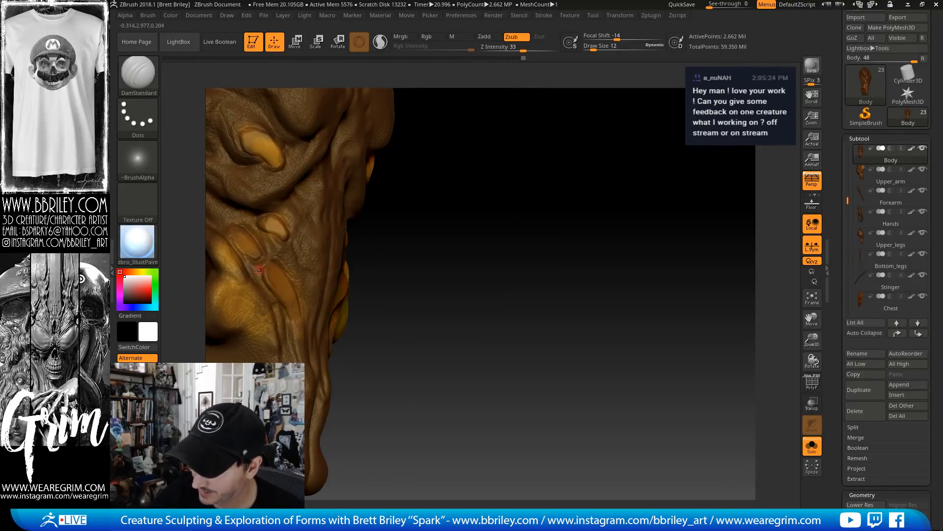
Plane the large yellow bulge on the lower body with TrimDynamic at draw size 50 and smooth its surface
left_click_drag(425, 261, 408, 262)
key("2")
left_click_drag(235, 311, 241, 305)
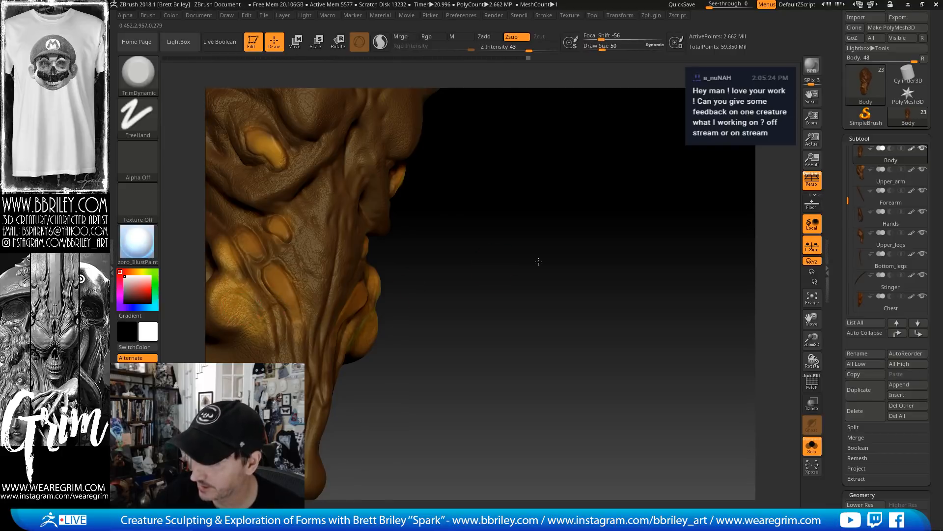
left_click_drag(539, 260, 506, 263)
mouse_move(294, 296)
left_mouse_down("shift")
mouse_move(296, 282)
mouse_move(281, 301)
left_mouse_up("shift")
Carve a defined rim around the large yellow bulge with DamStandard at draw size 20, smoothing its outer edge
key("b")
key("d")
key("s")
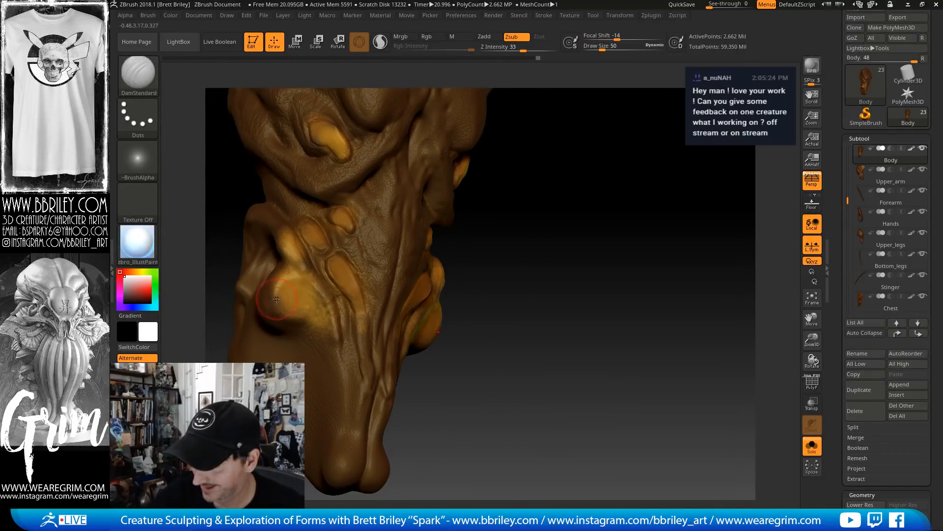
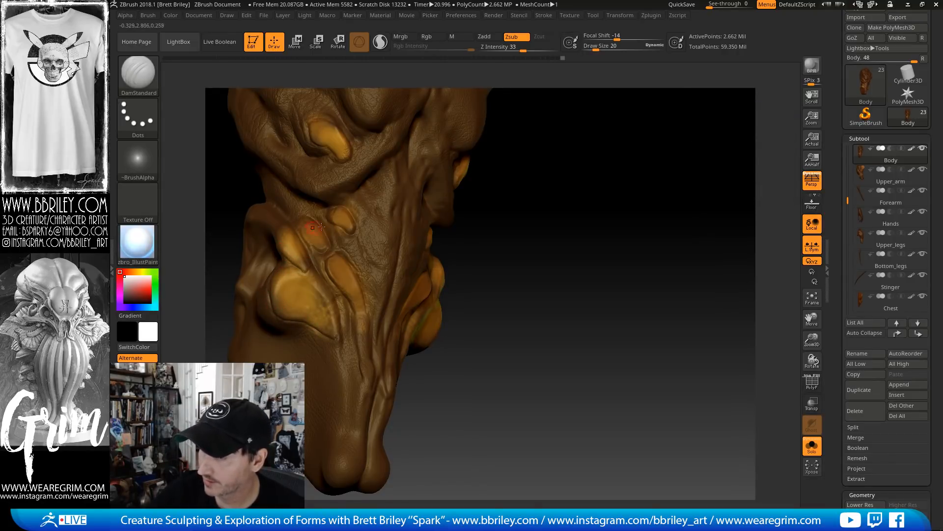
left_click_drag(501, 186, 562, 186)
mouse_move(284, 241)
left_mouse_down("shift")
mouse_move(273, 245)
mouse_move(297, 268)
mouse_move(276, 275)
mouse_move(279, 302)
left_mouse_up("shift")
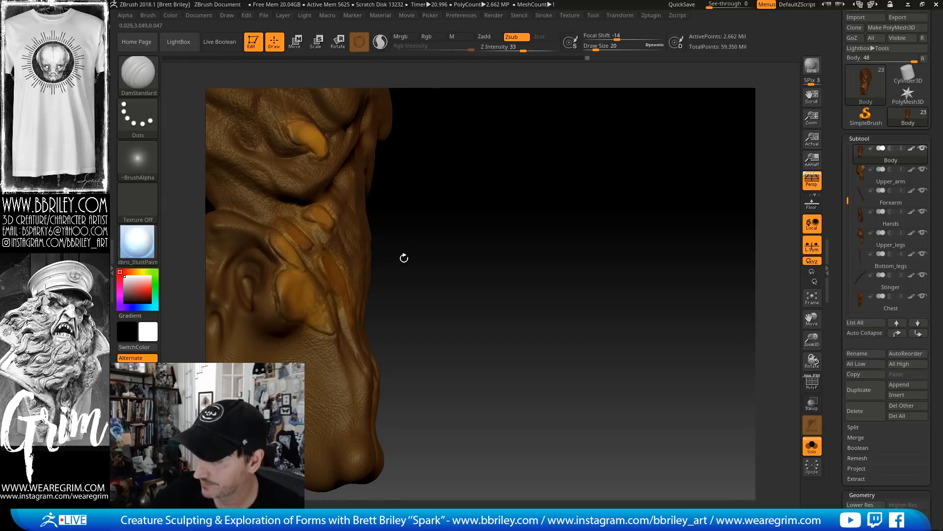
left_click_drag(402, 257, 311, 275)
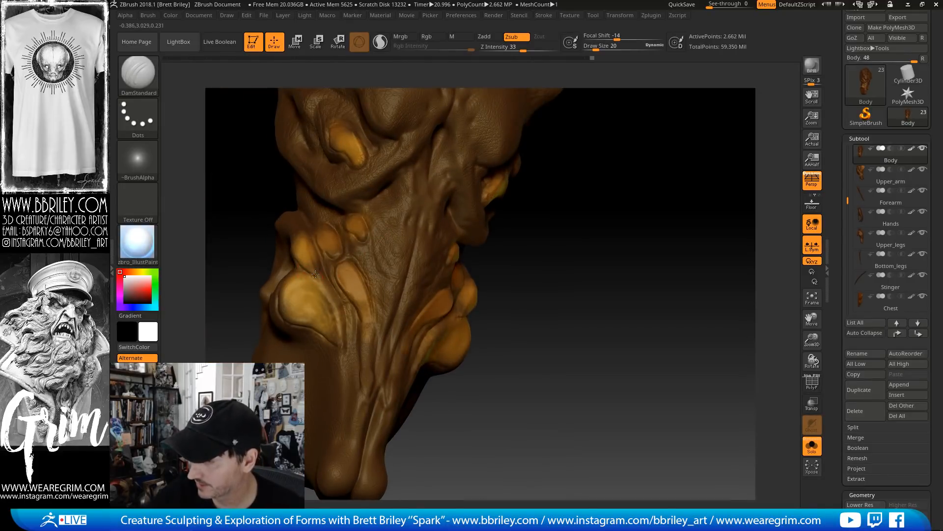
left_click_drag(337, 292, 345, 349)
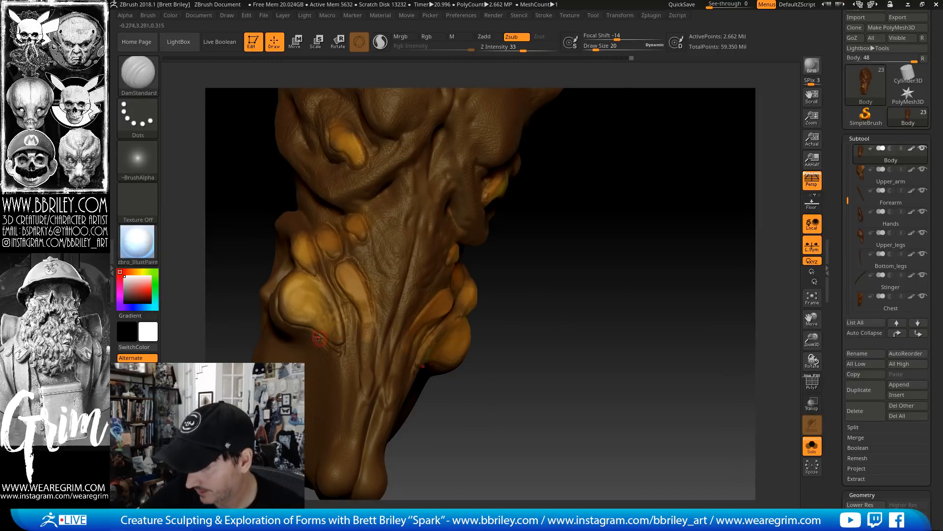
Swell the edges around the yellow nodules on the lower body with the Inflat brush at draw size 20
key("b")
key("i")
key("n")
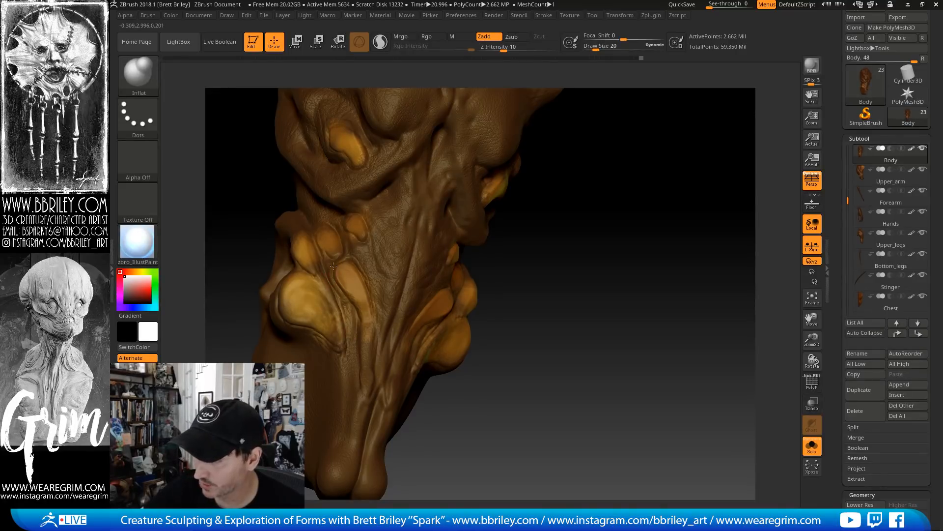
Plane the raised plates at the tail end of the body with TrimDynamic and carve rims around them with DamStandard at draw size 20
mouse_move(627, 214)
left_mouse_down()
mouse_move(633, 253)
mouse_move(658, 228)
mouse_move(507, 194)
left_mouse_up()
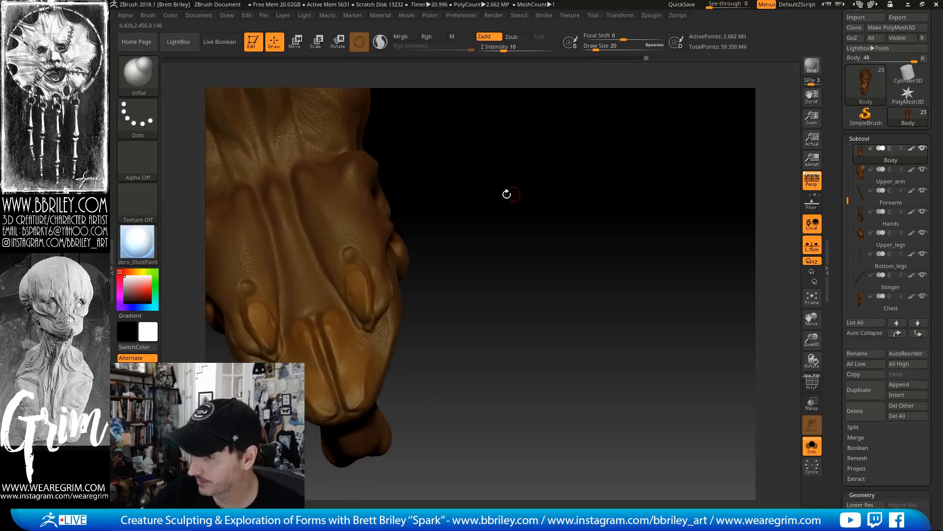
key("b")
key("t")
key("d")
key("b")
key("d")
key("s")
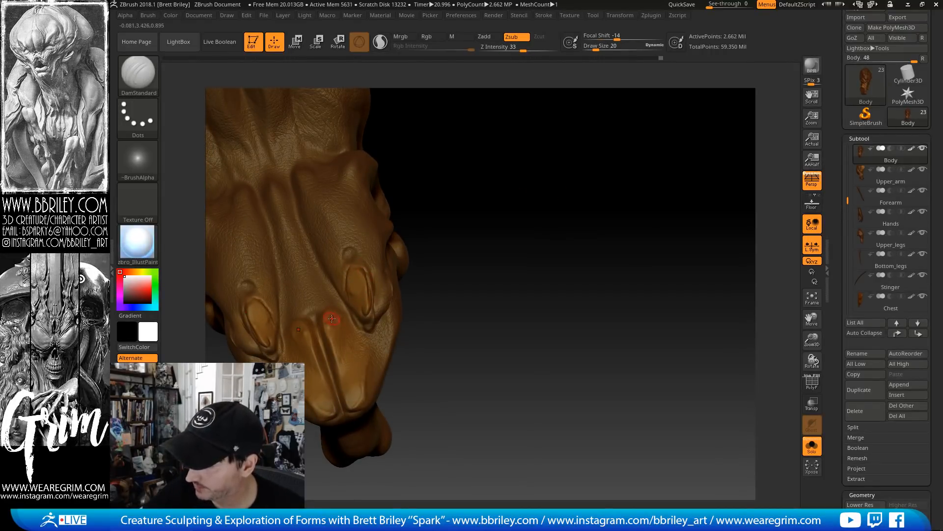
mouse_move(324, 347)
left_mouse_down()
mouse_move(343, 409)
mouse_move(362, 339)
left_mouse_up()
Flatten the central pair of tail-end plates with TrimDynamic at draw size 20 and smooth their surface
key("b")
key("t")
key("d")
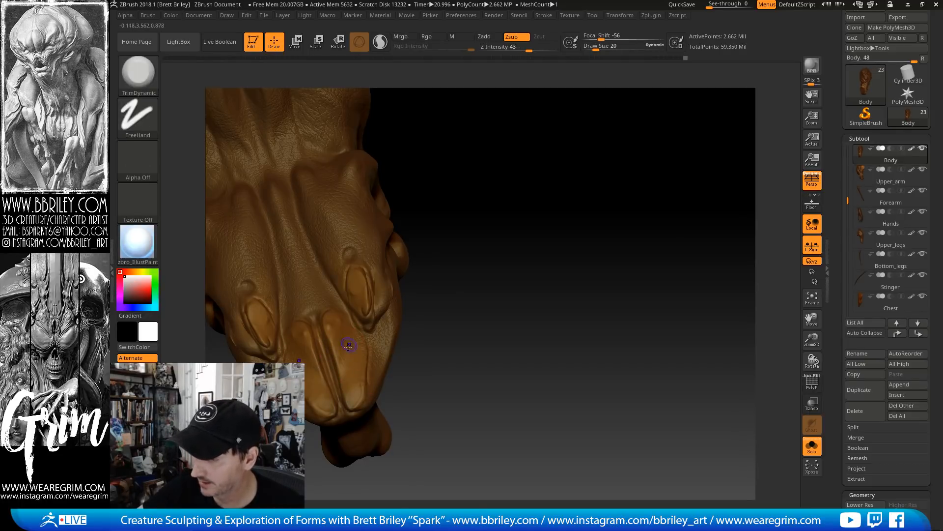
key("shift")
mouse_move(432, 275)
left_mouse_down()
mouse_move(465, 206)
mouse_move(549, 169)
mouse_move(541, 244)
mouse_move(627, 261)
mouse_move(600, 191)
left_mouse_up()
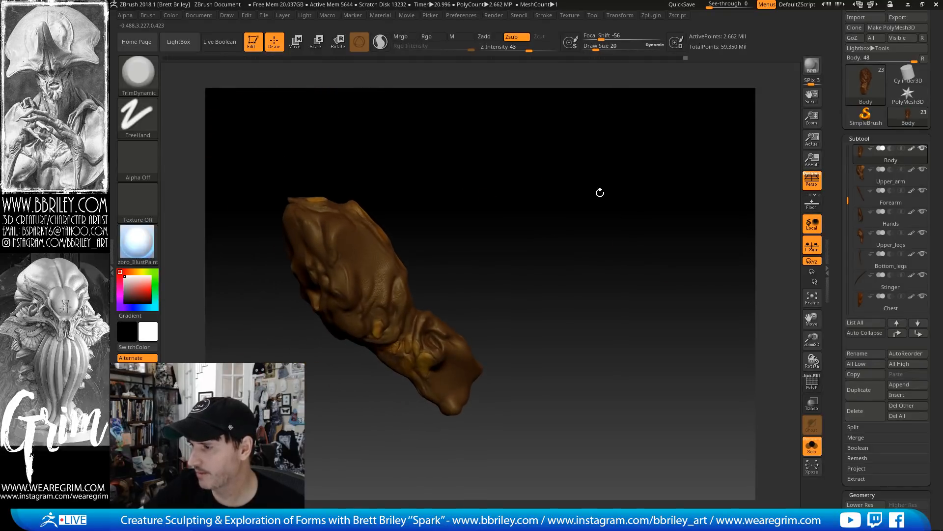
Leave Solo mode to bring back the whole creature and make the Forearm subtool active
left_click(812, 445)
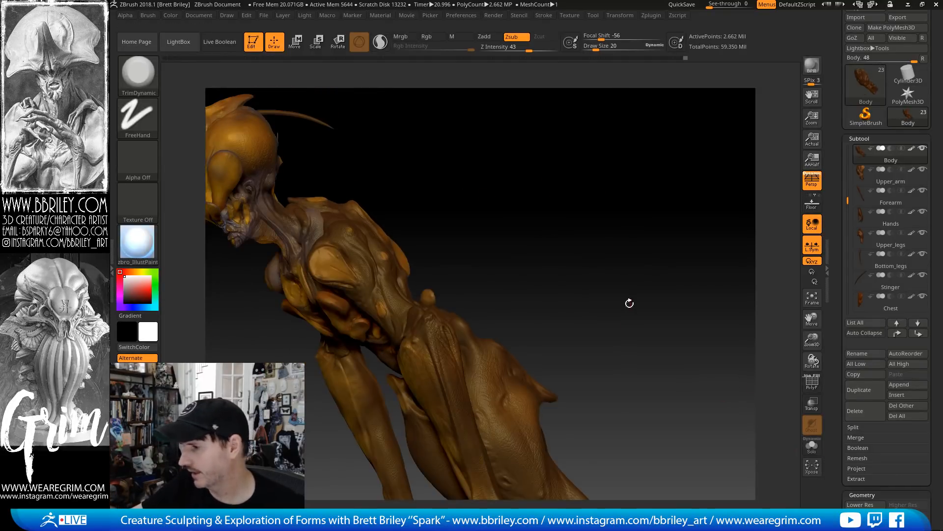
left_click_drag(492, 260, 445, 271)
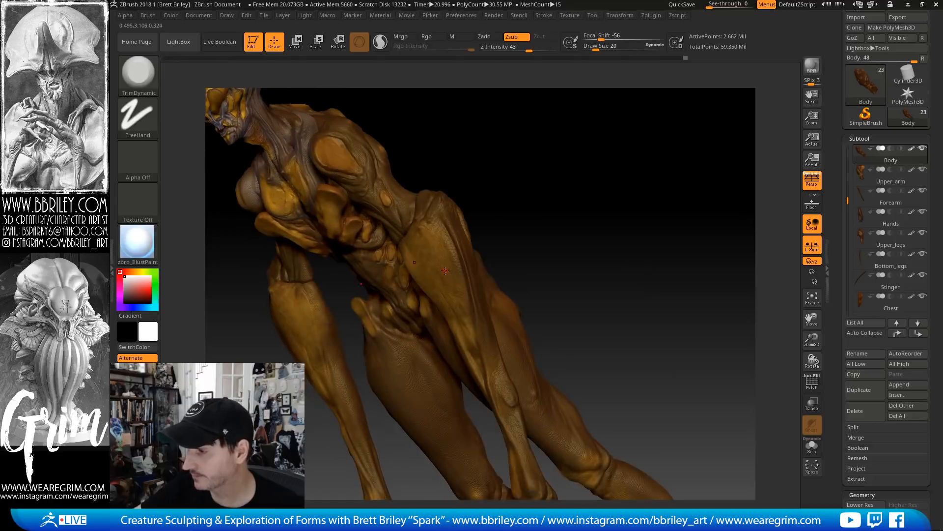
left_click(445, 271, "alt")
Add a new sculpting layer to the Forearm subtool
mouse_move(545, 192)
left_mouse_down("shift")
mouse_move(597, 215)
mouse_move(546, 200)
left_mouse_up("shift")
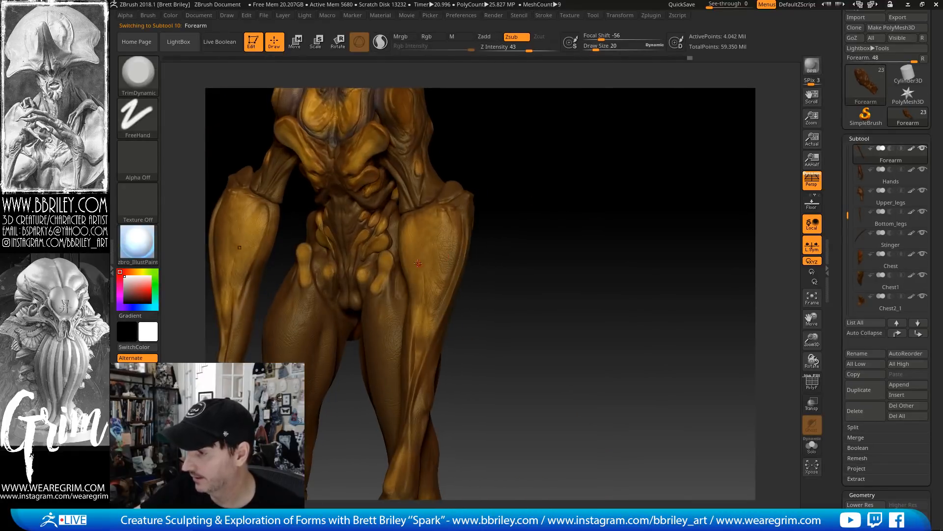
mouse_move(440, 220)
left_mouse_down("shift")
mouse_move(446, 241)
mouse_move(445, 231)
left_mouse_up("shift")
left_click_drag(839, 251, 859, 153)
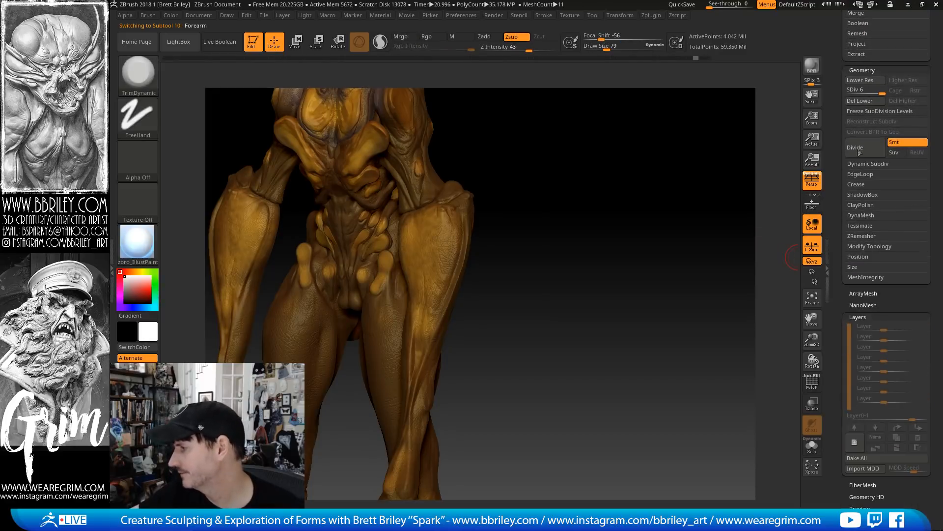
left_click(854, 441)
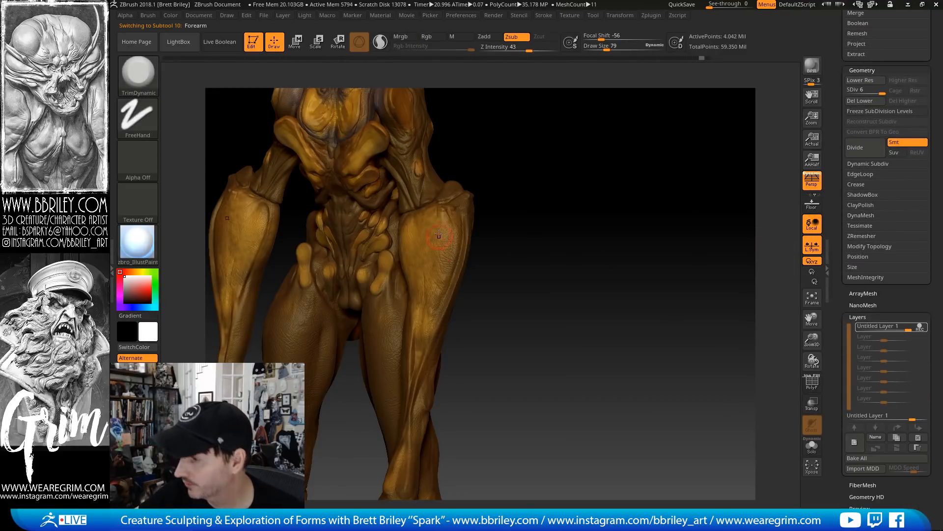
Smooth the upper forearm and plane its broad front surface with TrimDynamic at draw size 79
left_click_drag(439, 235, 433, 290, "shift")
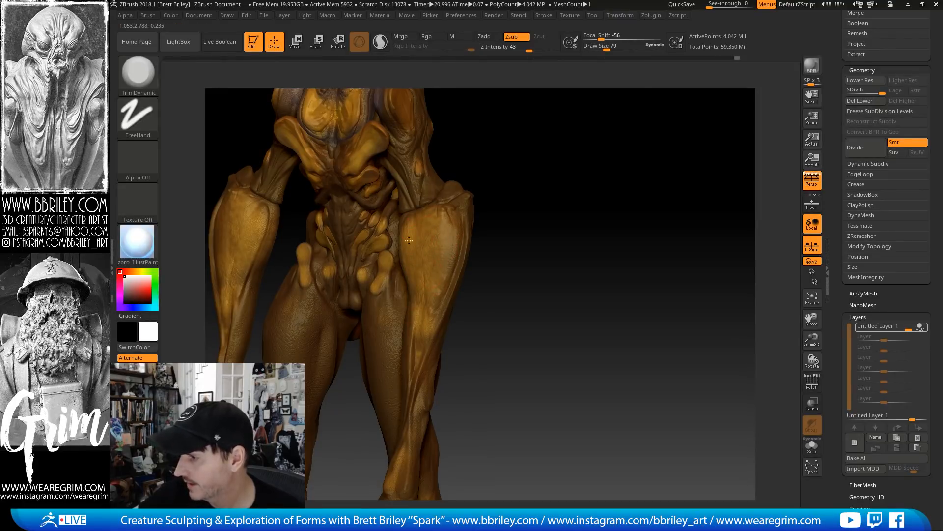
left_click_drag(409, 240, 410, 249)
left_click_drag(523, 234, 548, 238, "shift")
left_click_drag(412, 233, 431, 290)
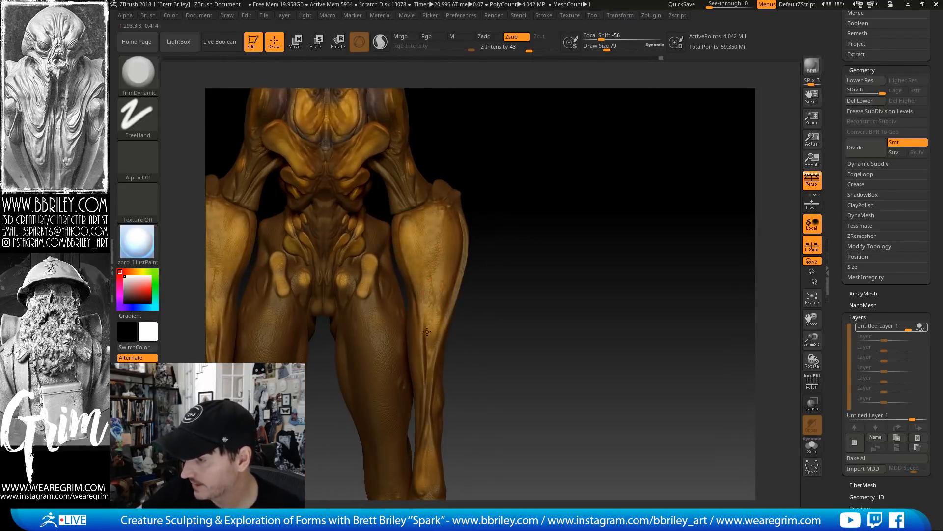
left_click_drag(427, 332, 432, 311)
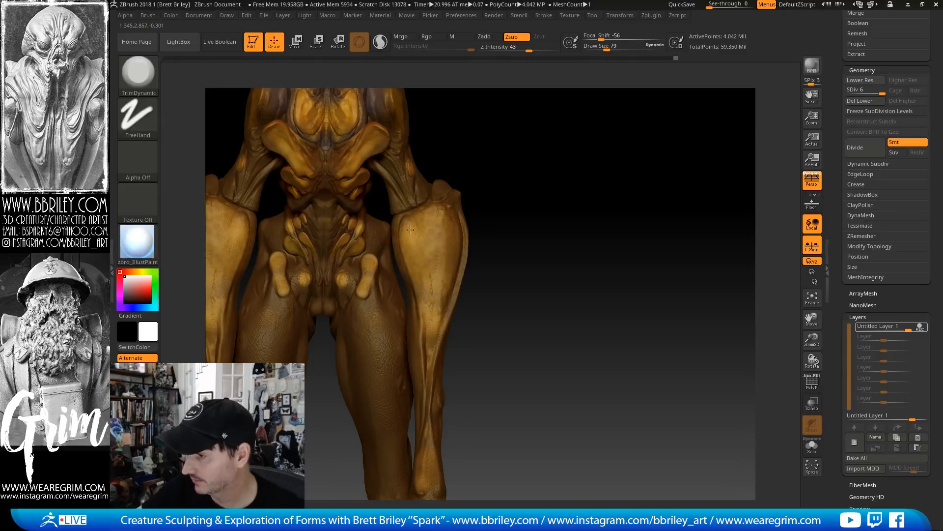
left_click_drag(501, 209, 484, 212)
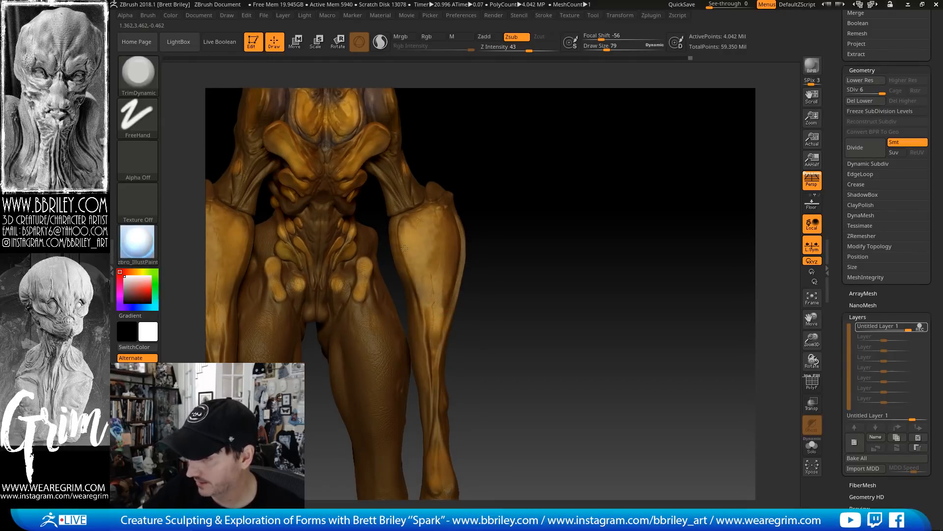
left_click_drag(404, 249, 406, 252)
Carve a crease along the inner edge of the upper forearm with DamStandard at draw size 36
left_click_drag(519, 153, 580, 152)
key("b")
key("d")
key("s")
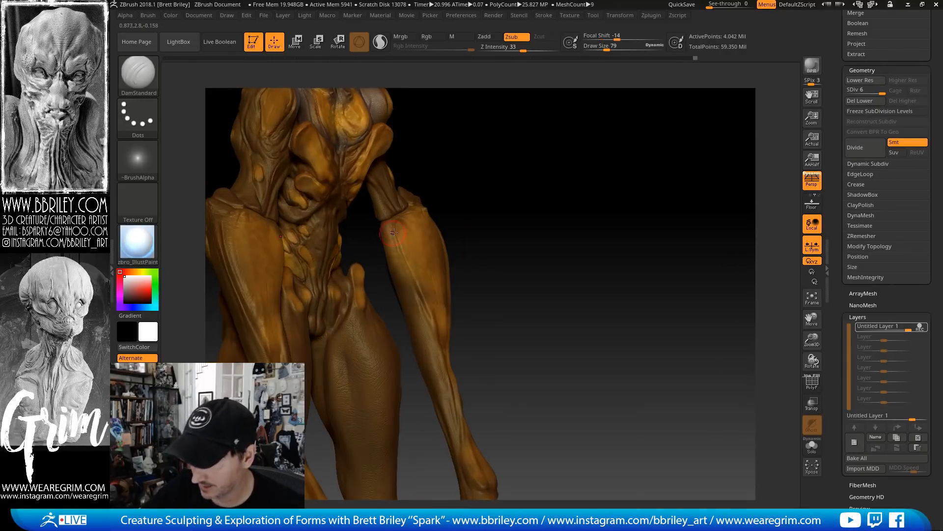
key("s")
key("s")
left_click_drag(396, 225, 409, 260)
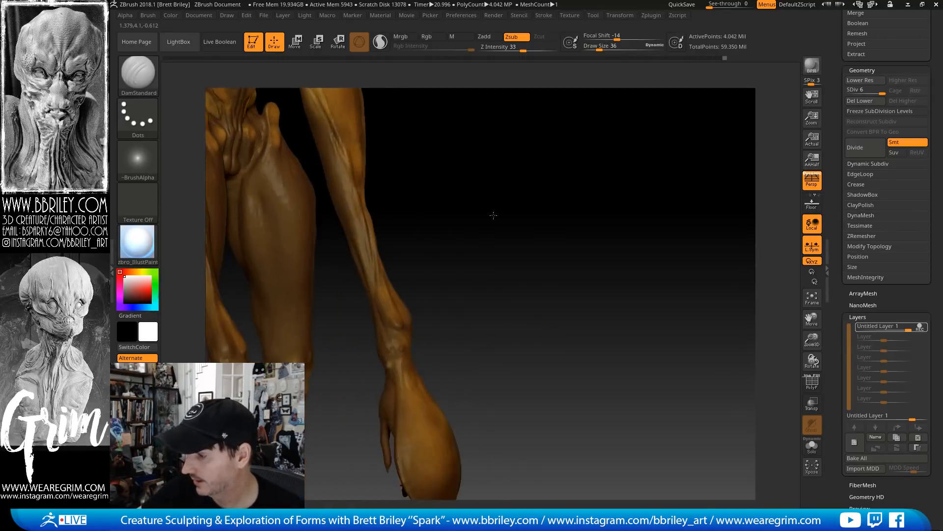
Plane the lower forearm around the wrist with TrimDynamic at draw size 53
mouse_move(490, 213)
left_mouse_down()
mouse_move(393, 265)
mouse_move(373, 326)
left_mouse_up()
key("s")
left_click_drag(472, 295, 383, 319)
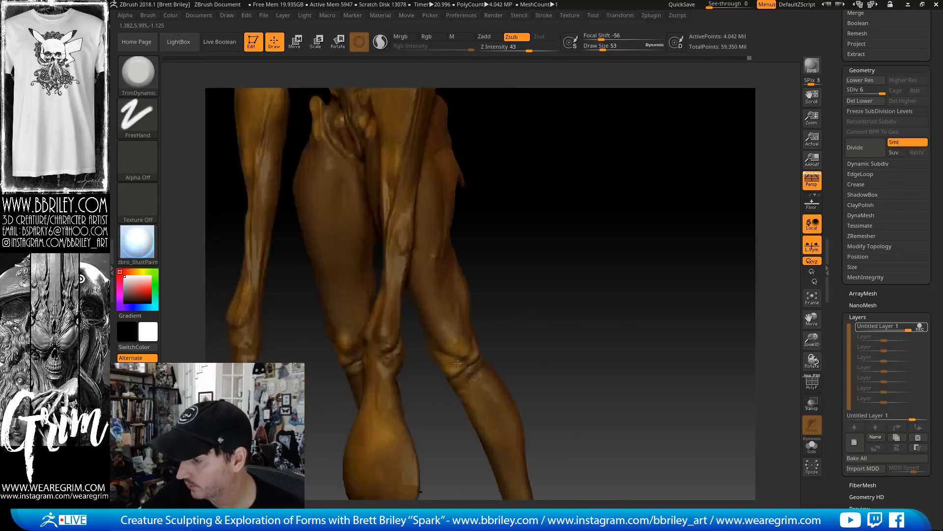
Carve creases into the lower inner side of the bulb at the forearm's end with DamStandard at draw size 50
left_click_drag(516, 221, 478, 181)
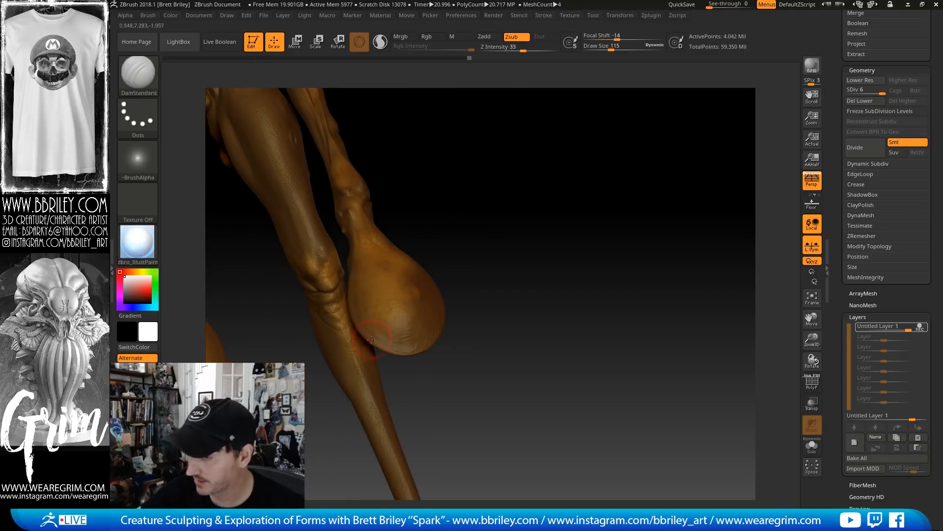
key("s")
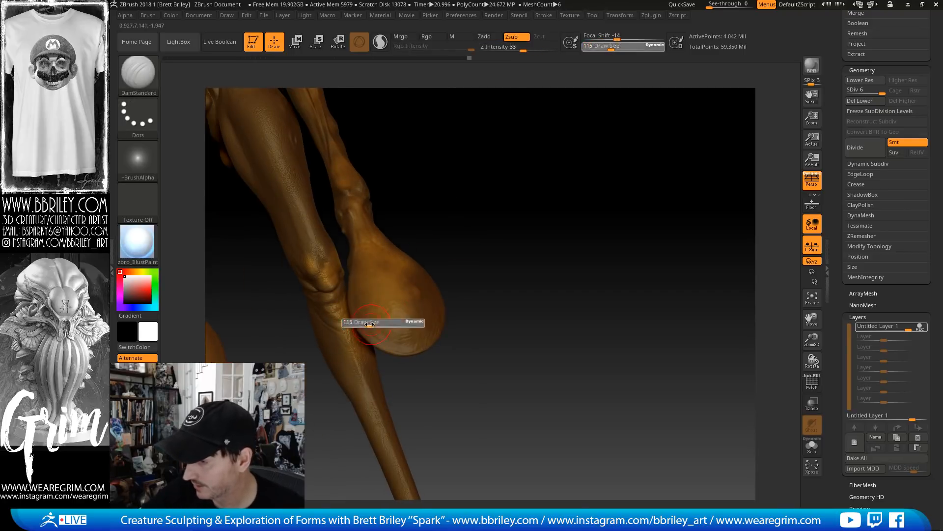
left_click_drag(371, 322, 365, 322)
mouse_move(358, 302)
left_mouse_down()
mouse_move(365, 325)
mouse_move(359, 315)
left_mouse_up()
left_click_drag(435, 233, 390, 295)
key("bracketleft")
left_click_drag(362, 319, 384, 342)
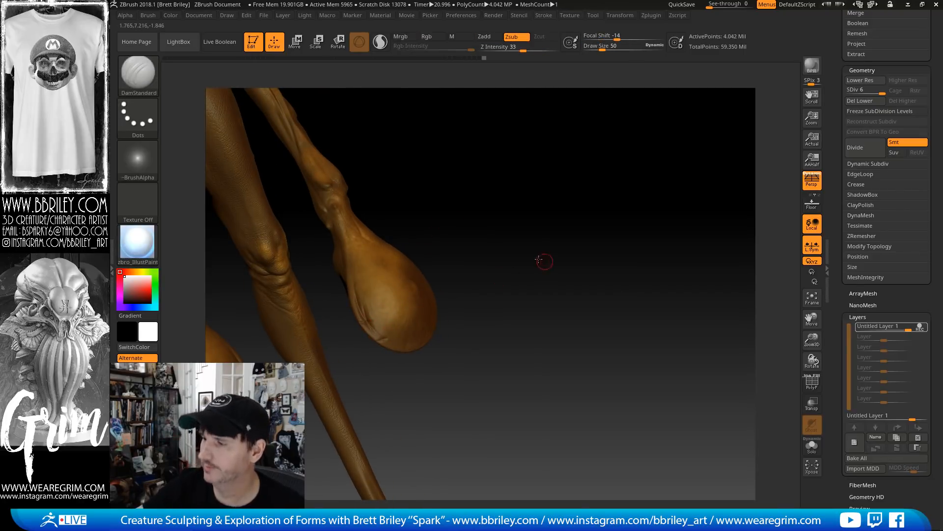
Switch to the Bottom_legs subtool and carve the scales near the foot with DamStandard at draw size 29
mouse_move(543, 261)
left_mouse_down("alt")
mouse_move(613, 318)
mouse_move(577, 156)
left_mouse_up("alt")
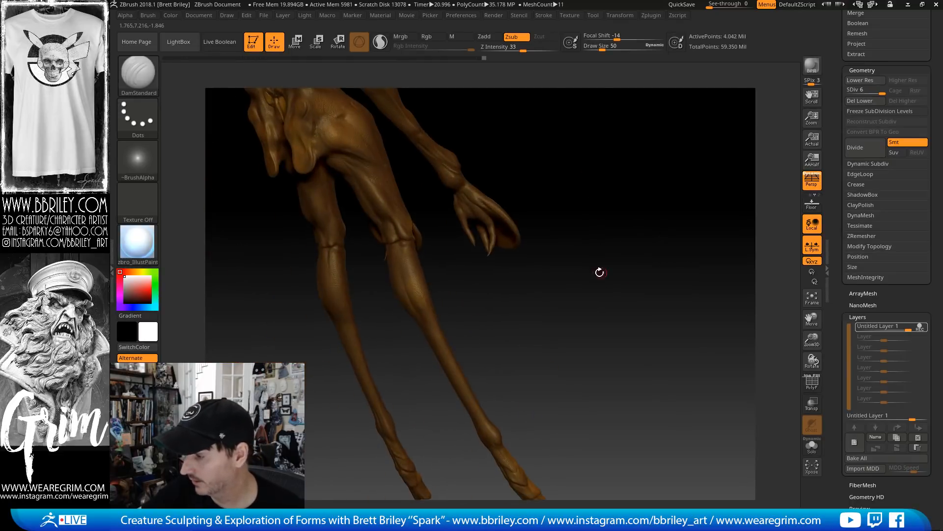
left_click_drag(599, 272, 388, 391)
left_click(362, 417, "alt")
left_click_drag(467, 339, 596, 240, "alt")
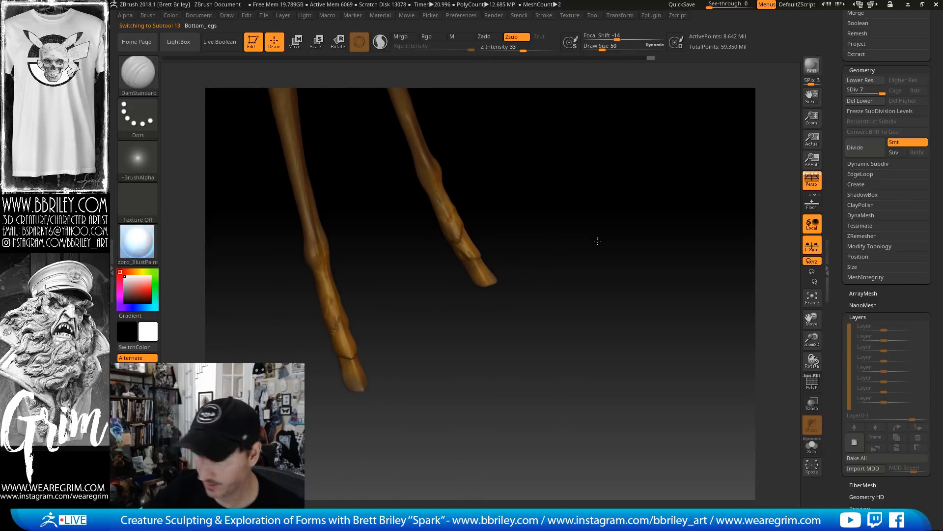
left_click_drag(394, 294, 423, 276)
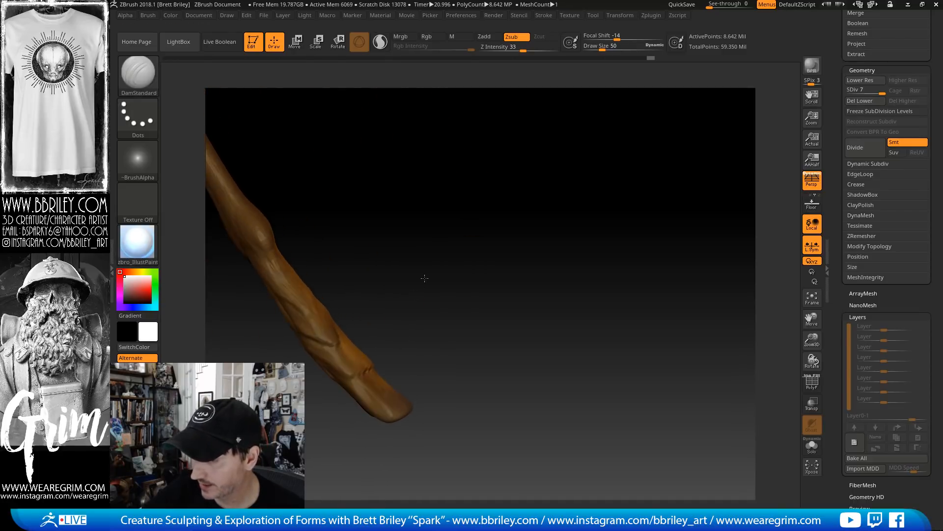
key("s")
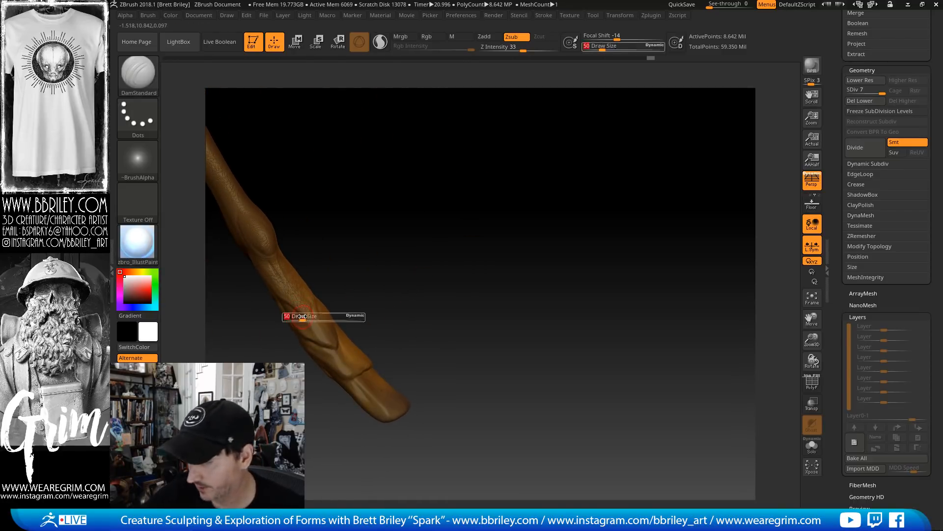
left_click_drag(301, 316, 309, 306)
left_click_drag(345, 261, 350, 261)
Undo the last leg stroke and turn polypaint display back on for the Bottom_legs subtool
key("ctrl+z")
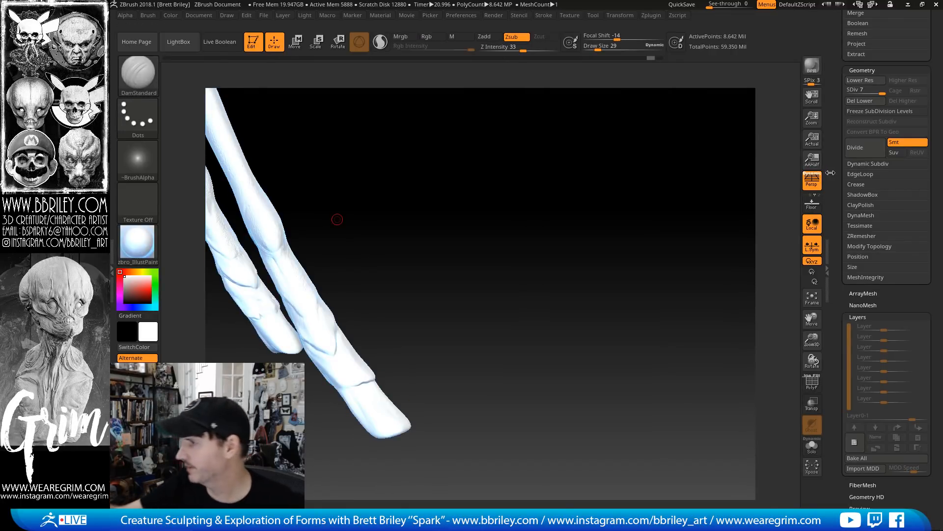
left_click_drag(934, 49, 934, 501)
left_click(911, 183)
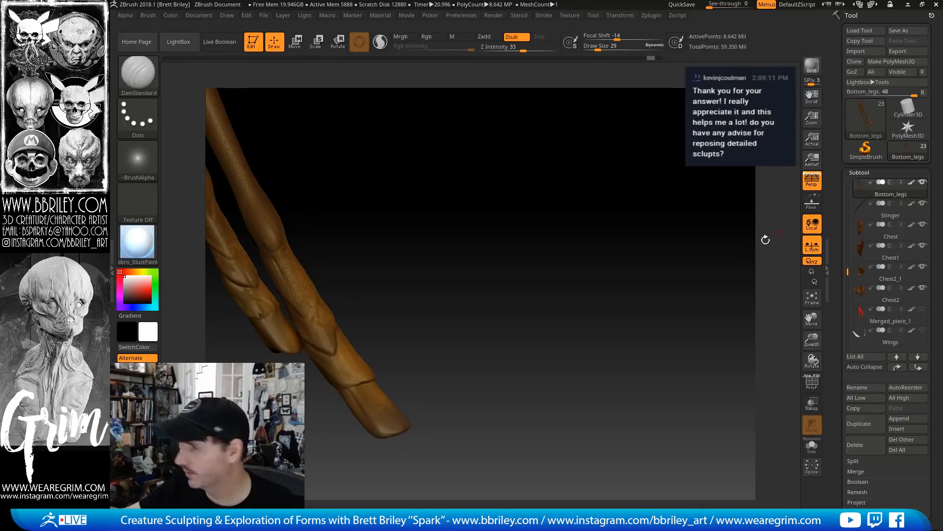
Plane the overlapping scales above the foot with TrimDynamic
left_click_drag(502, 250, 374, 337)
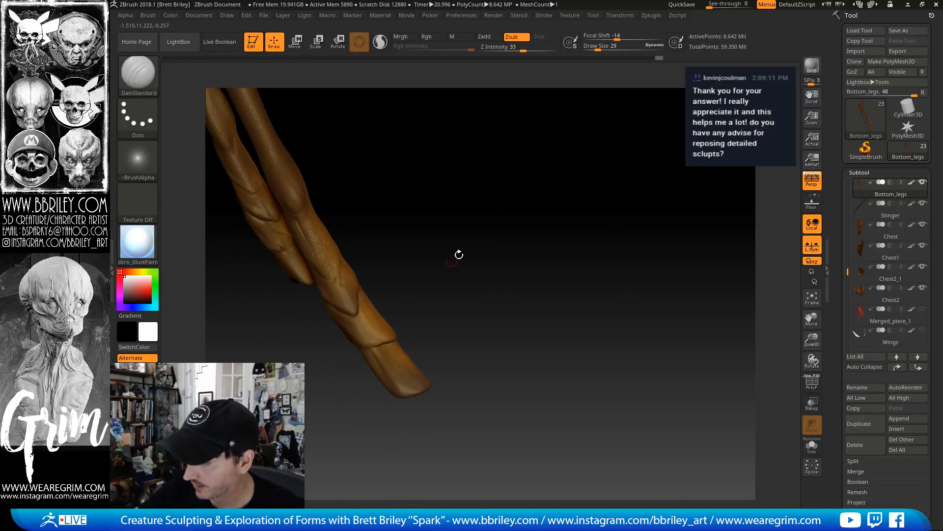
left_click_drag(459, 255, 434, 273)
key("b")
key("t")
key("d")
mouse_move(391, 297)
left_mouse_down()
mouse_move(394, 309)
mouse_move(426, 314)
mouse_move(392, 302)
mouse_move(398, 322)
left_mouse_up()
Sharpen the scale edges on the lower leg with DamStandard at draw size 21
key("b")
key("d")
key("s")
left_click_drag(441, 346, 361, 372)
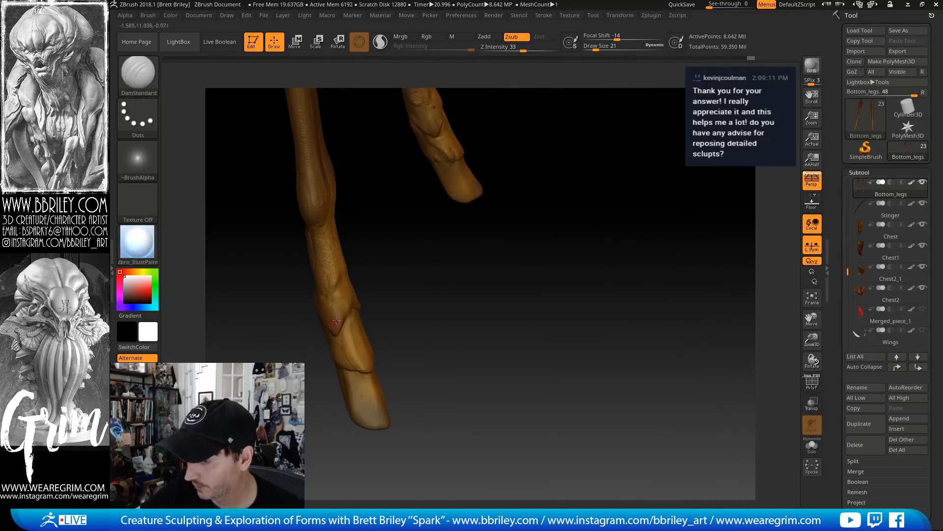
left_click_drag(337, 320, 339, 329)
left_click_drag(406, 371, 411, 339)
left_click_drag(510, 312, 514, 269)
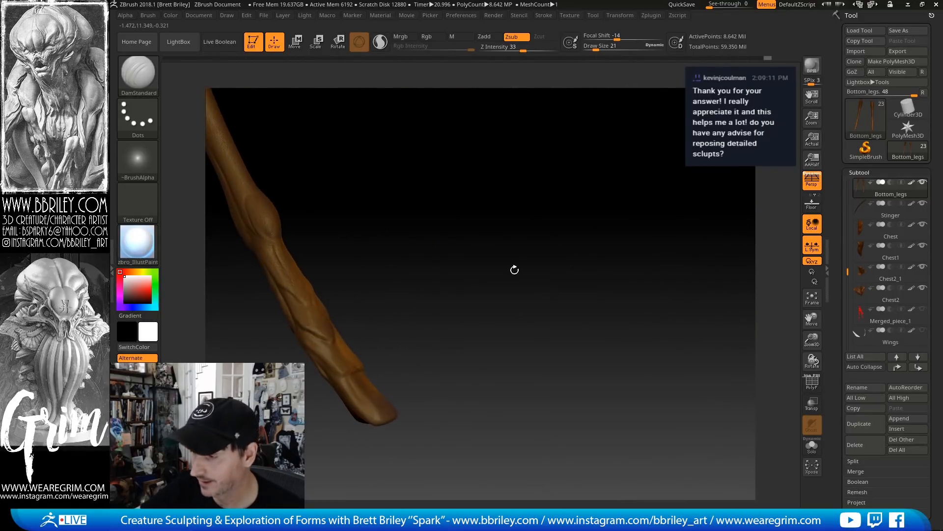
left_click(301, 319)
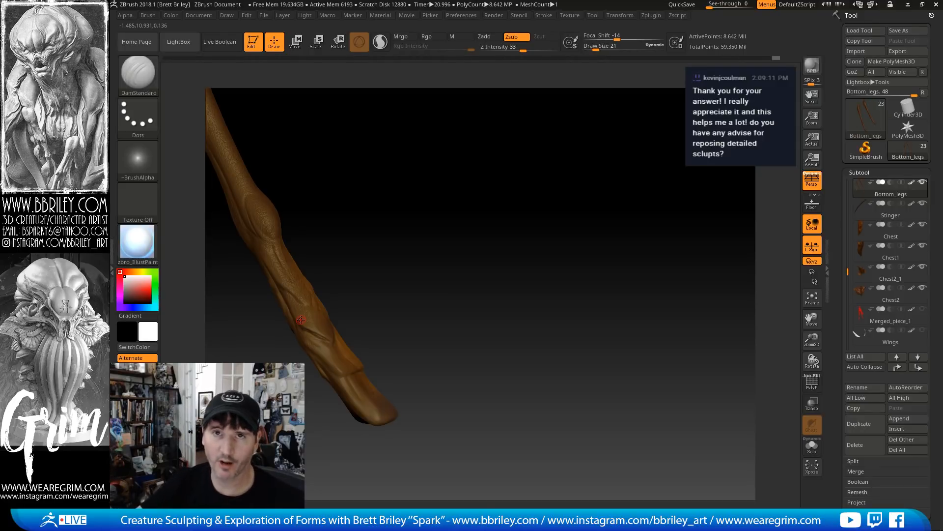
Smooth the carved lower-leg scales and refine their creases from several sides with DamStandard at draw size 21
left_click_drag(385, 250, 392, 224)
key("shift")
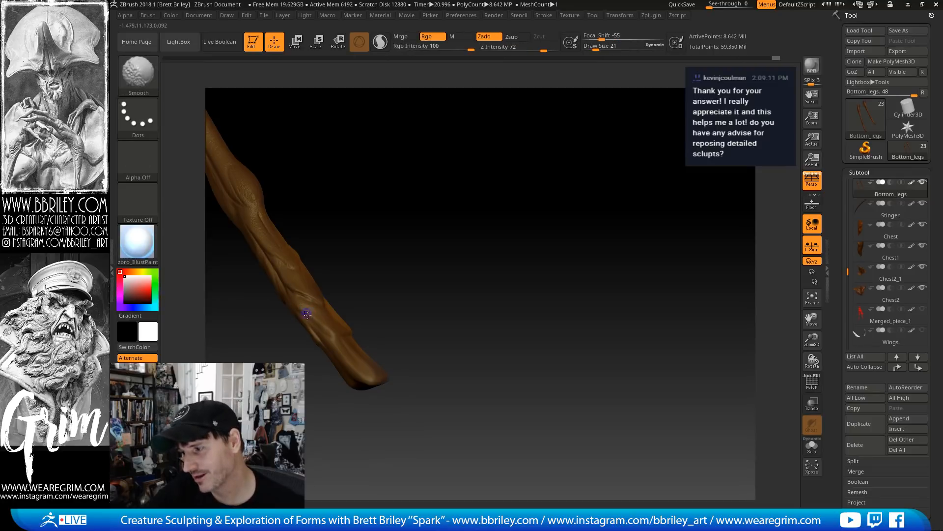
key("alt")
right_click_drag(335, 328, 361, 307)
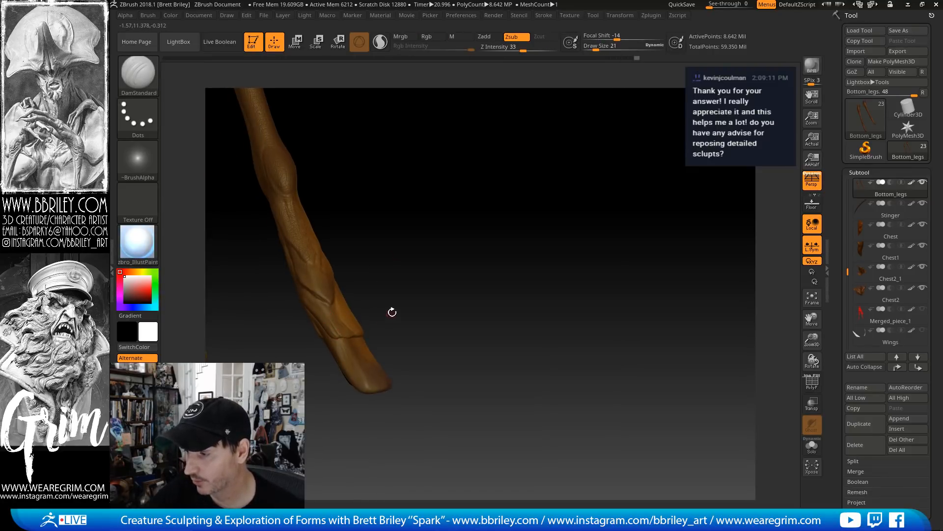
left_click_drag(392, 312, 466, 249)
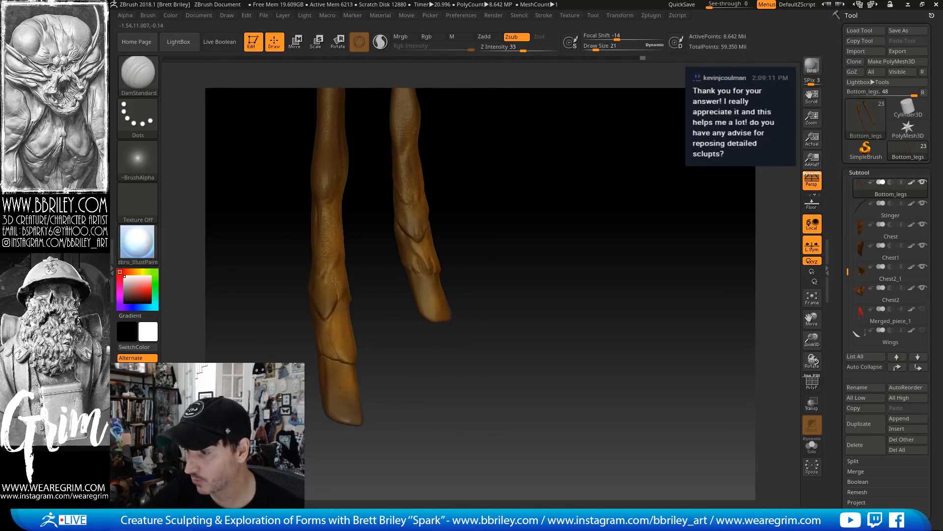
left_click_drag(396, 261, 475, 298)
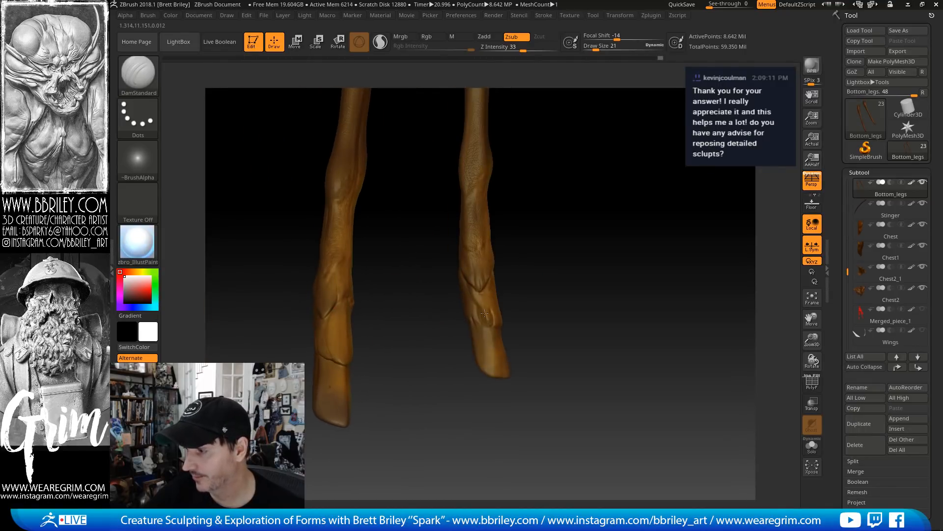
left_click_drag(568, 254, 493, 217)
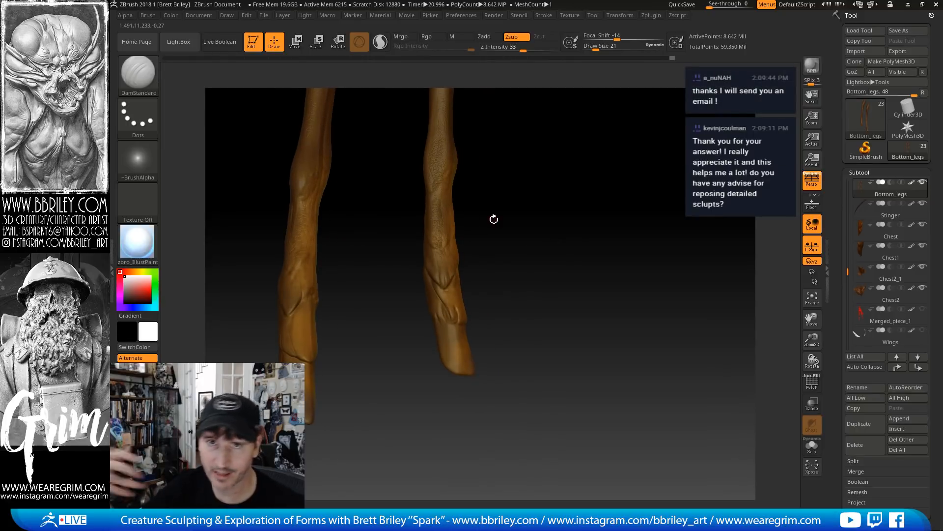
Smooth the bulge on the lower leg and plane it with TrimDynamic at draw size 39
mouse_move(494, 219)
left_mouse_down()
mouse_move(310, 326)
mouse_move(317, 305)
mouse_move(289, 313)
mouse_move(374, 304)
left_mouse_up()
key("s")
left_click(322, 298)
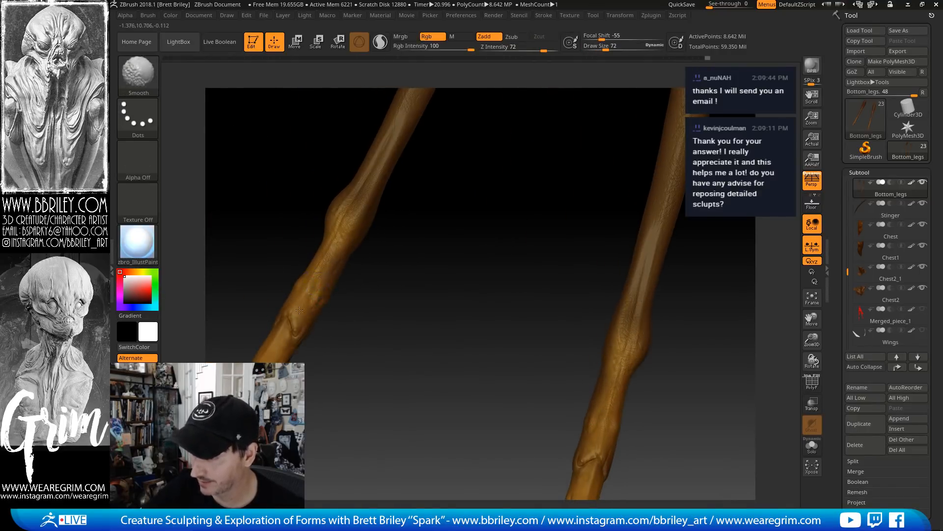
mouse_move(311, 297)
left_mouse_down("shift")
mouse_move(320, 280)
mouse_move(297, 317)
mouse_move(312, 316)
left_mouse_up("shift")
key("b")
key("t")
key("d")
key("s")
left_click(298, 317)
mouse_move(381, 329)
left_mouse_down()
mouse_move(421, 337)
mouse_move(408, 337)
mouse_move(385, 308)
mouse_move(485, 401)
mouse_move(465, 324)
left_mouse_up()
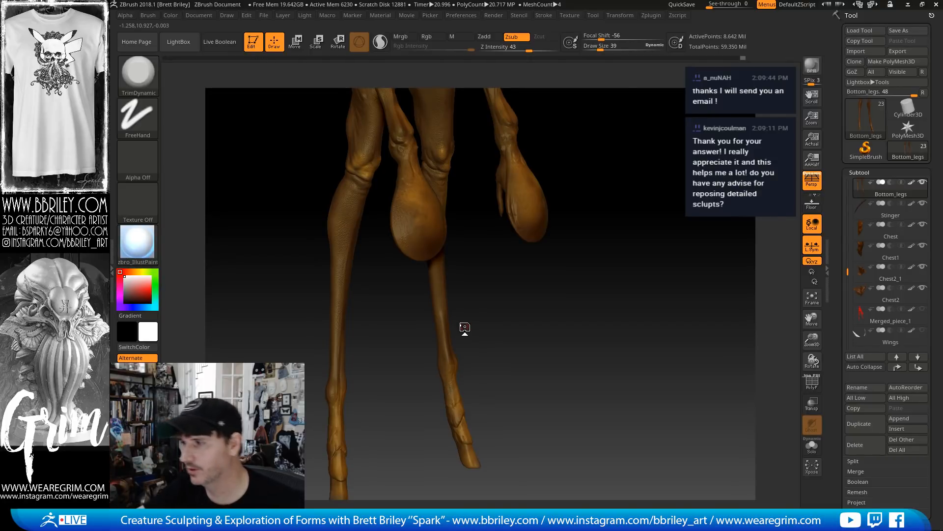
Examine the whole creature from the front and both sides, from the head down to the thighs
left_click_drag(618, 196, 575, 308)
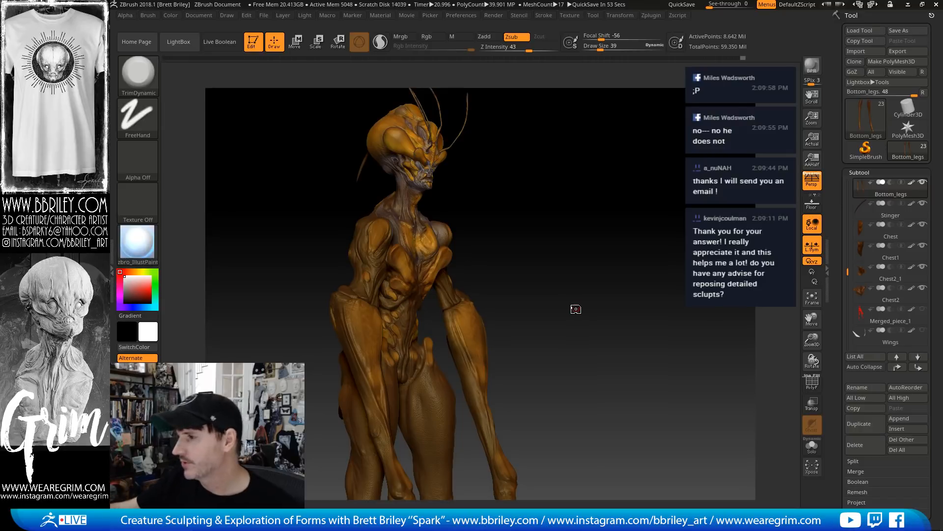
left_click_drag(572, 305, 564, 304)
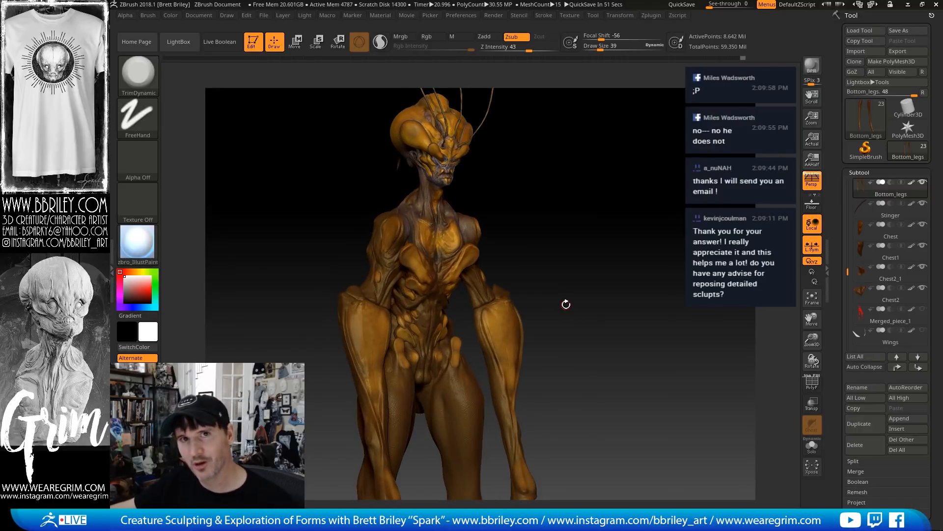
left_click(447, 246, "alt")
mouse_move(572, 214)
left_mouse_down()
mouse_move(573, 307)
mouse_move(562, 320)
mouse_move(623, 267)
mouse_move(599, 274)
mouse_move(622, 281)
left_mouse_up()
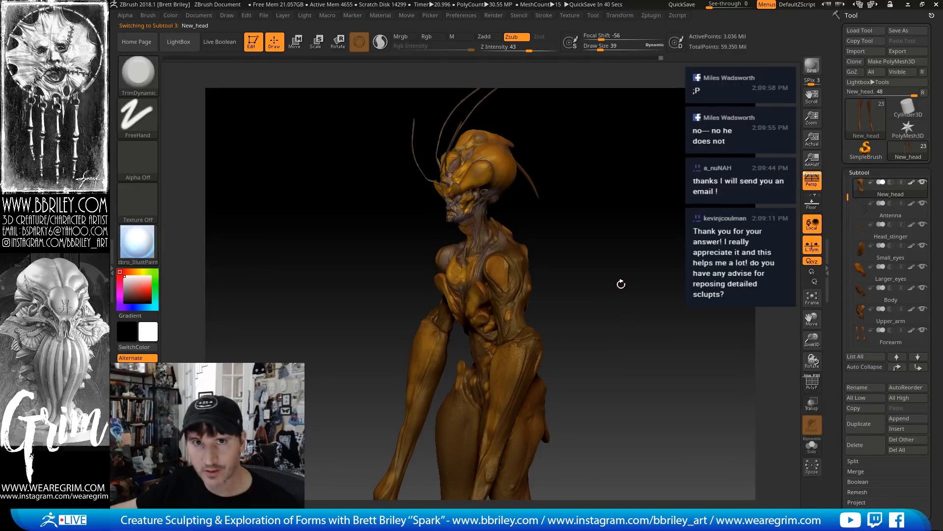
left_click_drag(622, 315, 573, 228, "alt")
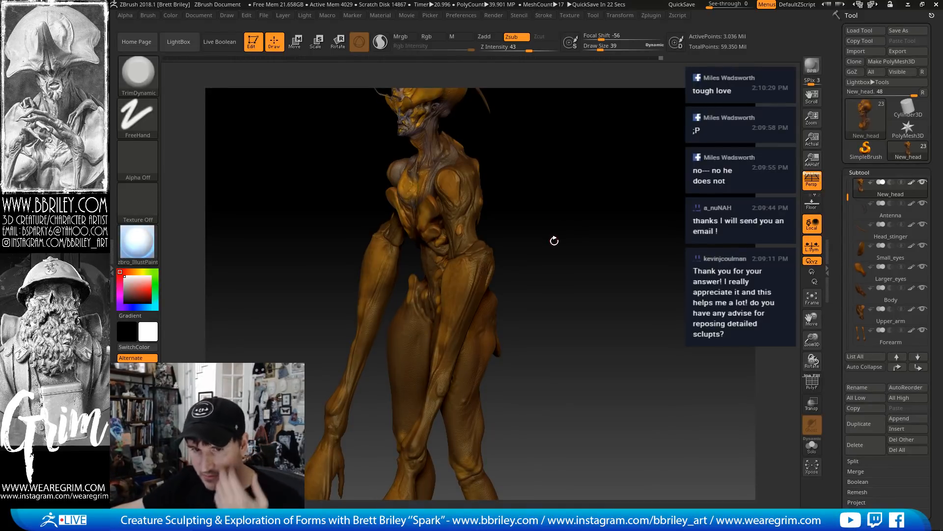
left_click_drag(556, 221, 545, 326)
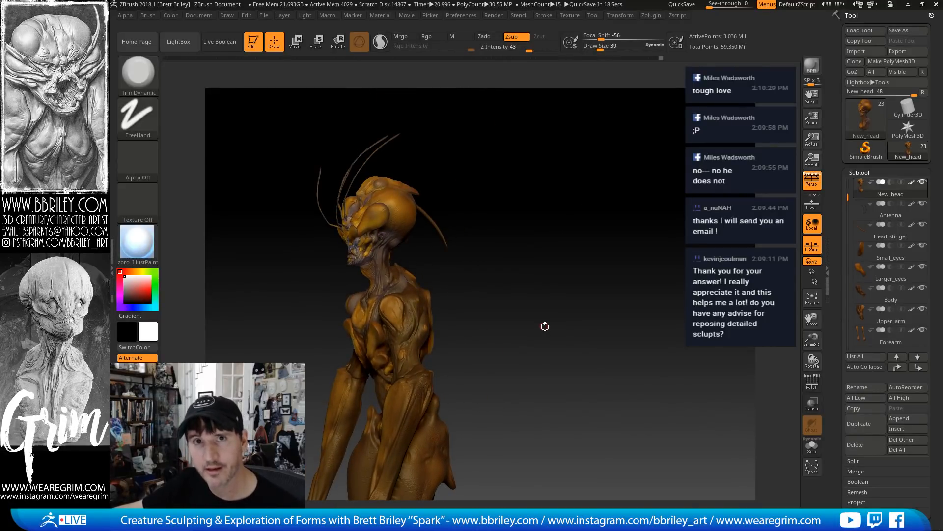
mouse_move(545, 327)
left_mouse_down()
mouse_move(513, 339)
mouse_move(568, 361)
mouse_move(581, 309)
mouse_move(602, 404)
mouse_move(623, 282)
mouse_move(600, 293)
mouse_move(621, 314)
left_mouse_up()
mouse_move(601, 378)
left_mouse_down("alt")
mouse_move(626, 316)
mouse_move(585, 261)
mouse_move(517, 303)
left_mouse_up("alt")
left_click_drag(614, 244, 663, 314, "alt")
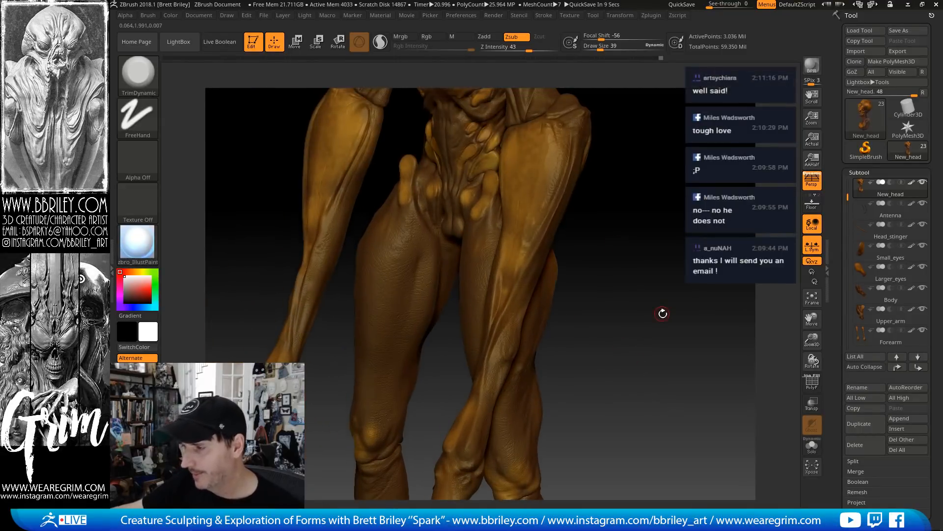
Select the Upper_legs subtool, add a new sculpting layer in record mode, and isolate the subtool with Solo
left_click(449, 290, "alt")
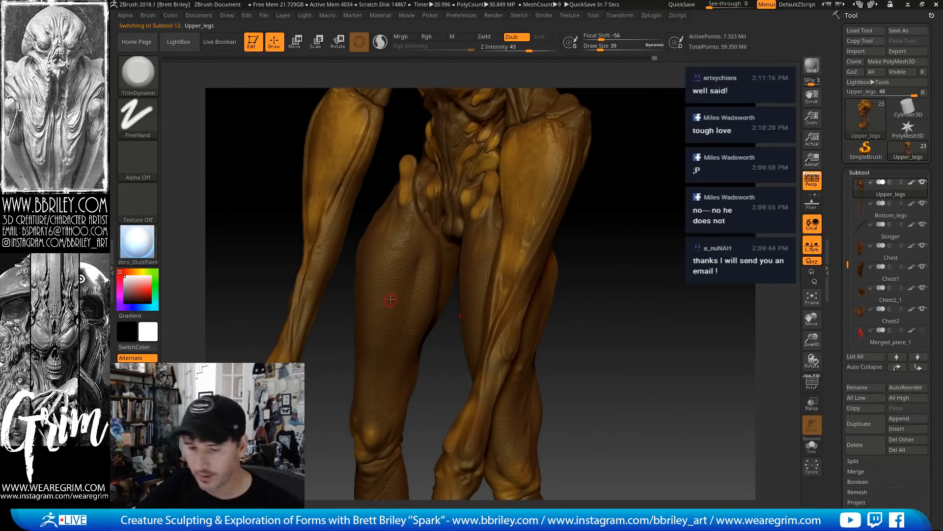
scroll(876, 315, "down", 5)
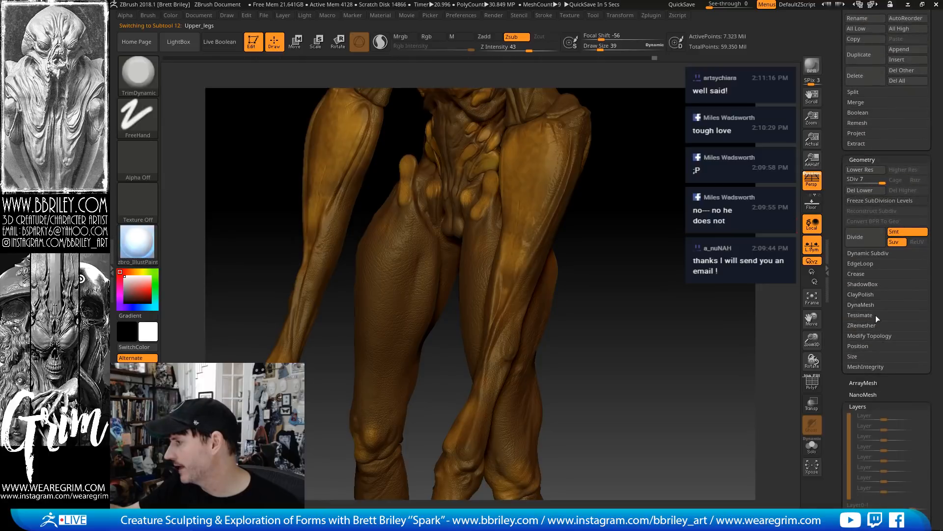
left_click(858, 406)
scroll(859, 374, "down", 2)
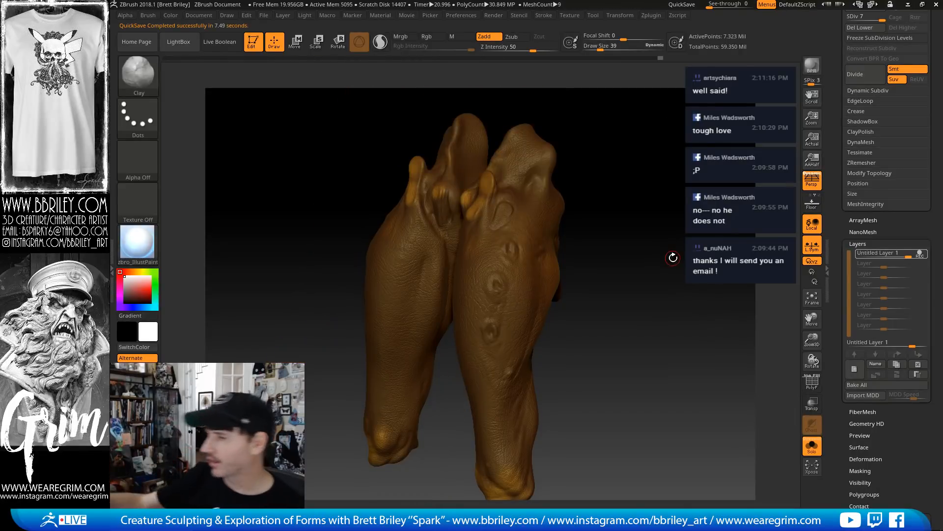
Carve the rims of the small nodules along the thigh with DamStandard at draw size 32
left_click_drag(673, 257, 636, 263)
left_click_drag(446, 268, 599, 192)
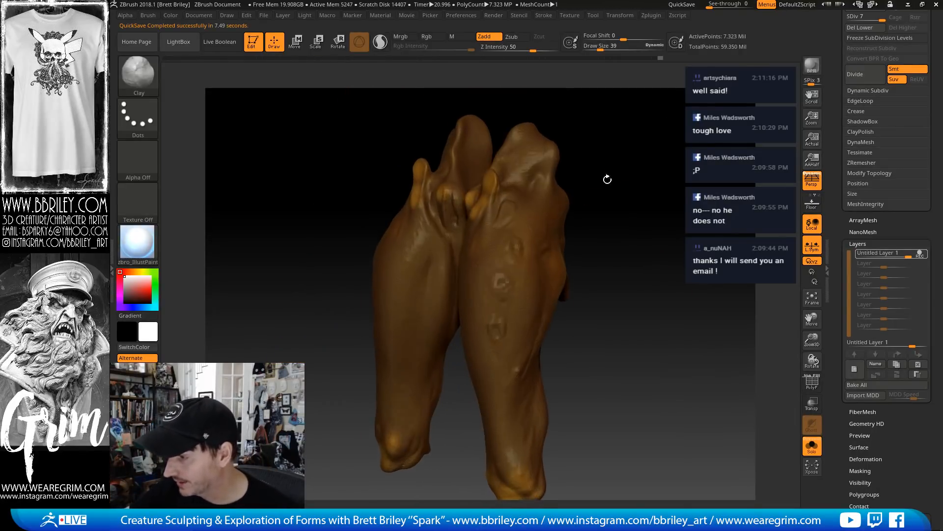
key("b")
key("d")
key("s")
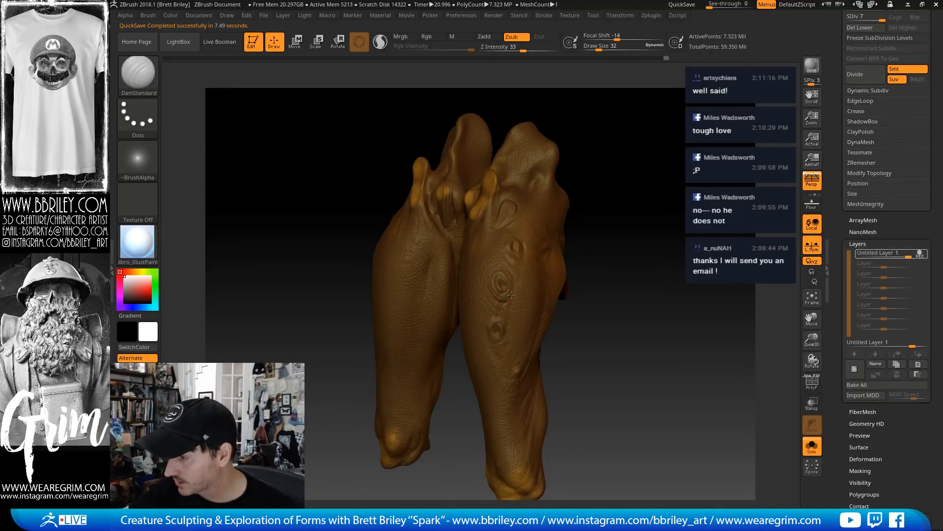
left_click_drag(494, 330, 499, 340)
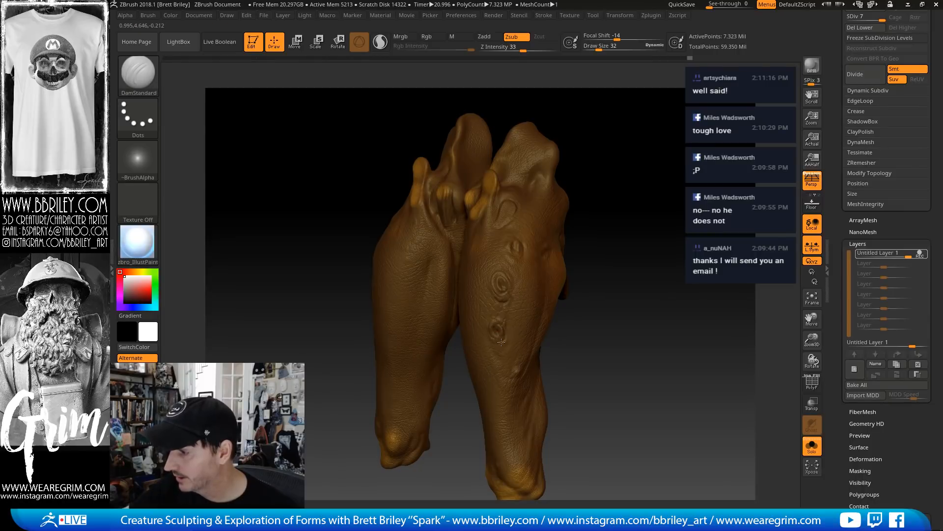
mouse_move(511, 245)
left_mouse_down()
mouse_move(512, 254)
mouse_move(514, 239)
left_mouse_up()
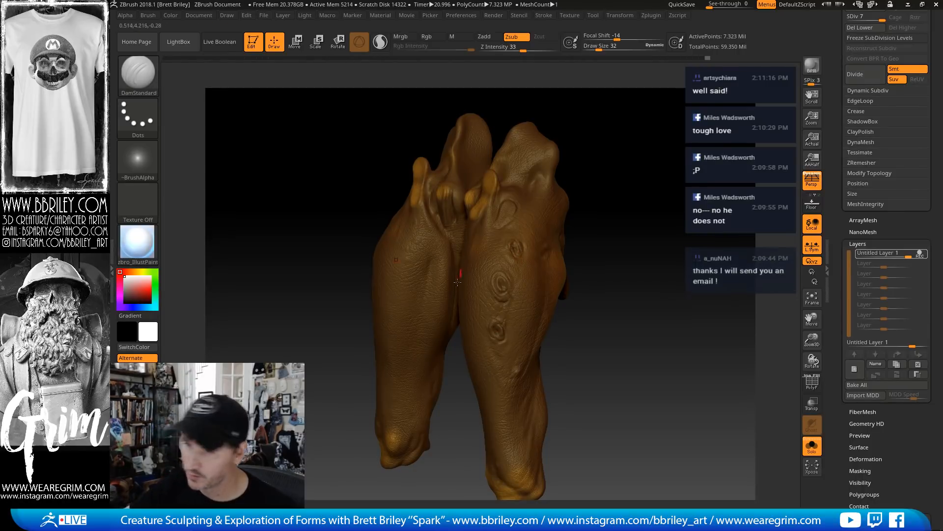
key("b")
key("s")
key("t")
left_click(437, 39)
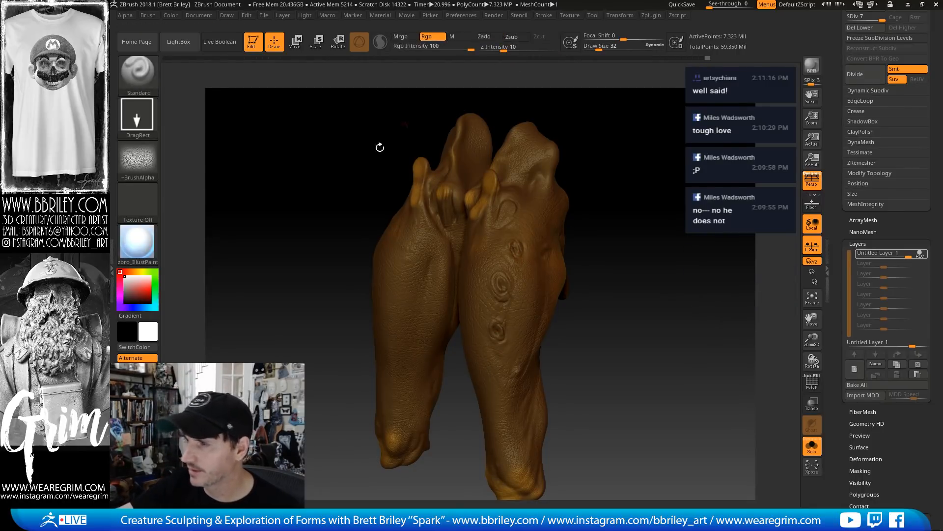
left_click_drag(466, 49, 445, 49)
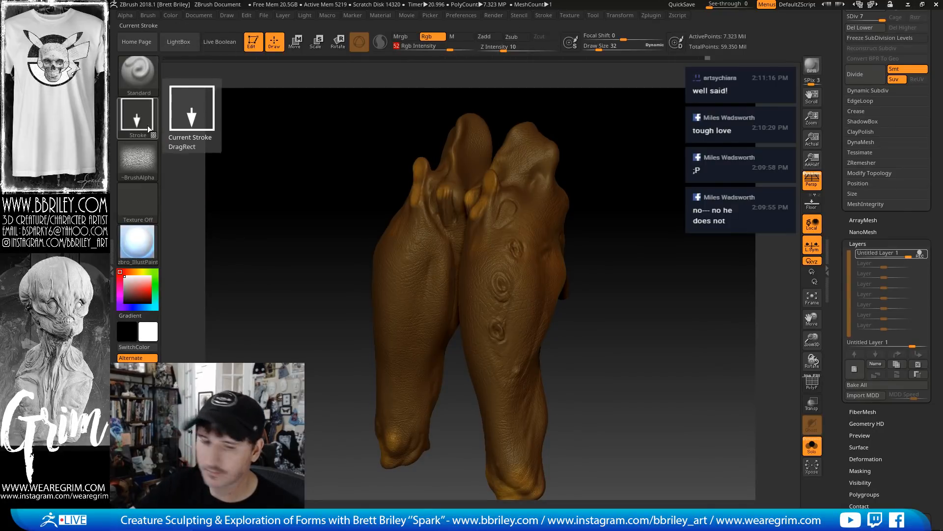
Set the Clay brush to paint colour only, with Rgb on, Zadd off and a muted dark red
left_click(139, 86)
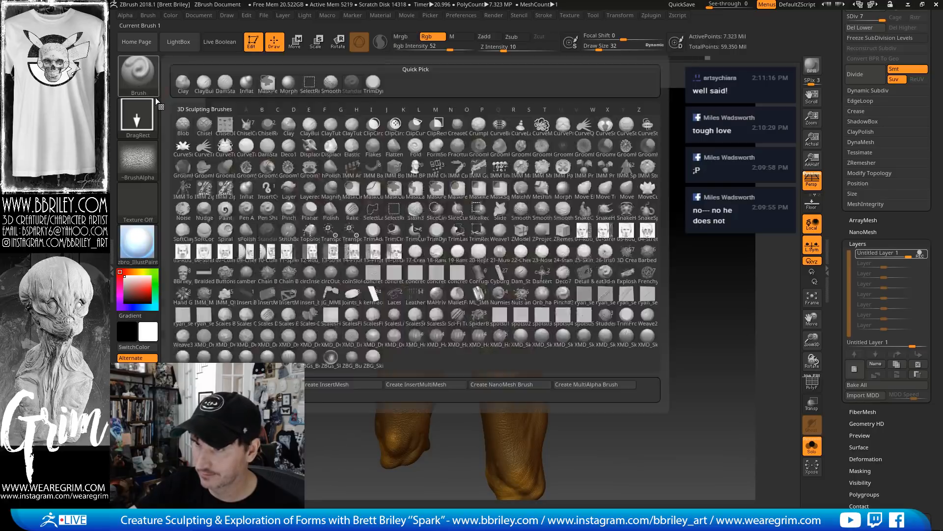
left_click(154, 90)
left_click(183, 83)
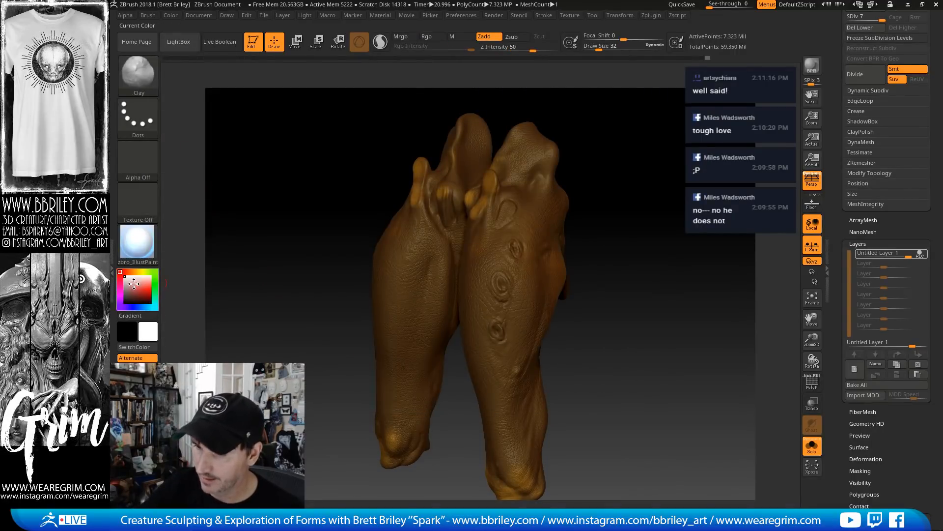
left_click_drag(133, 285, 140, 291)
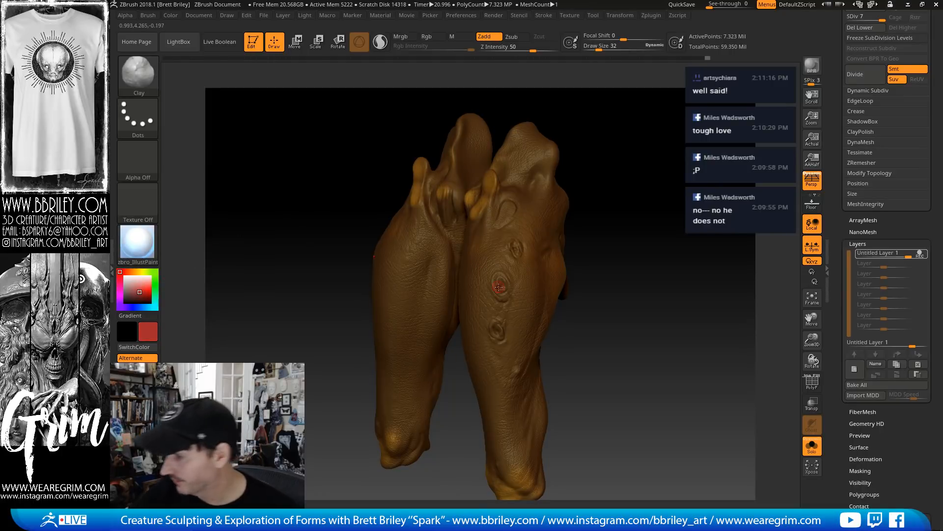
key("ctrl+z")
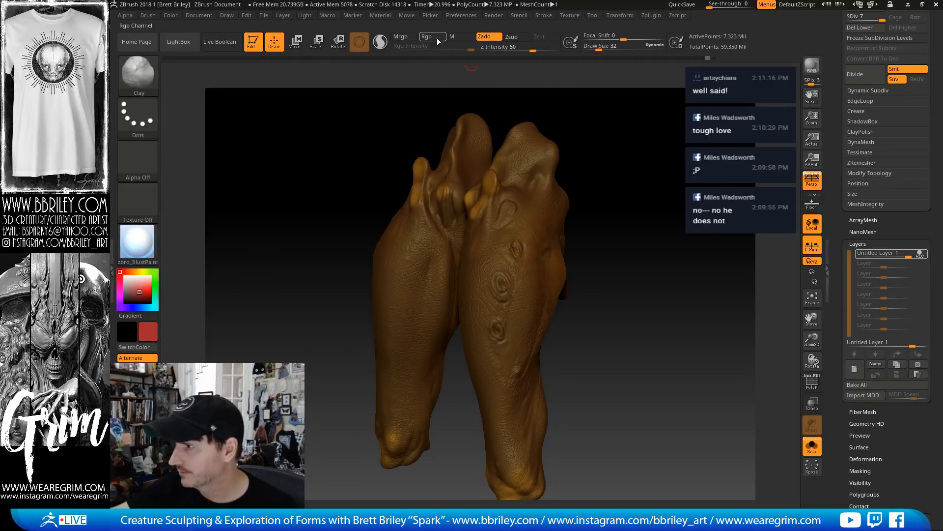
left_click(432, 37)
left_click(487, 36)
left_click(134, 294)
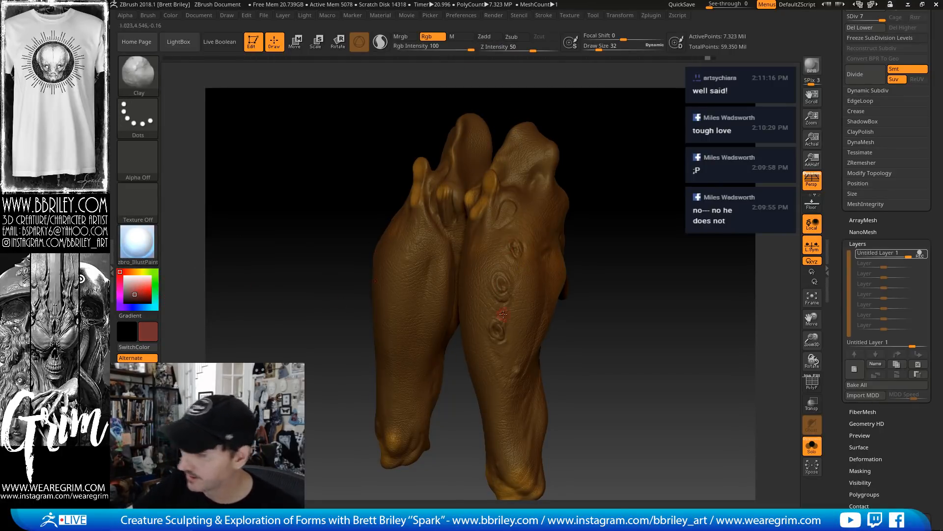
Darken the red further and paint the centres of the three small nodules down the thigh, undoing stray strokes
left_click_drag(499, 321, 500, 328)
key("ctrl+z")
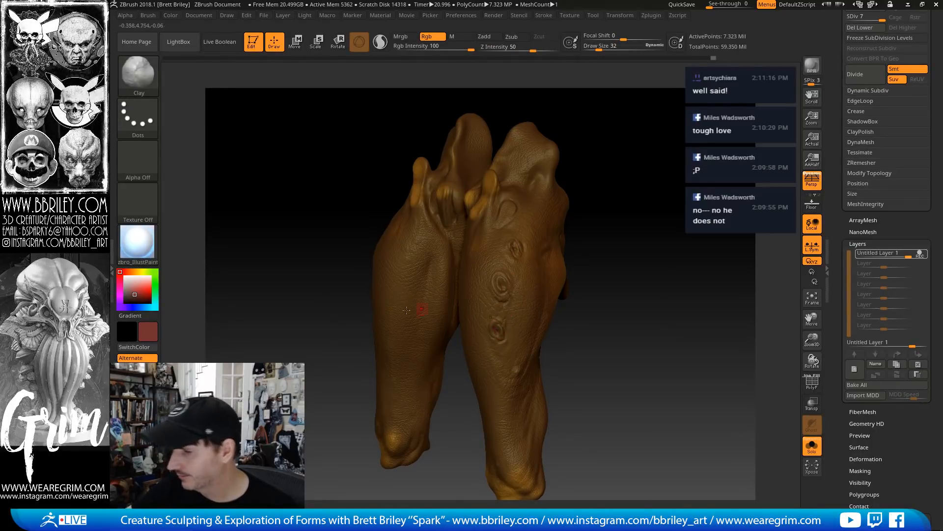
left_click(133, 295)
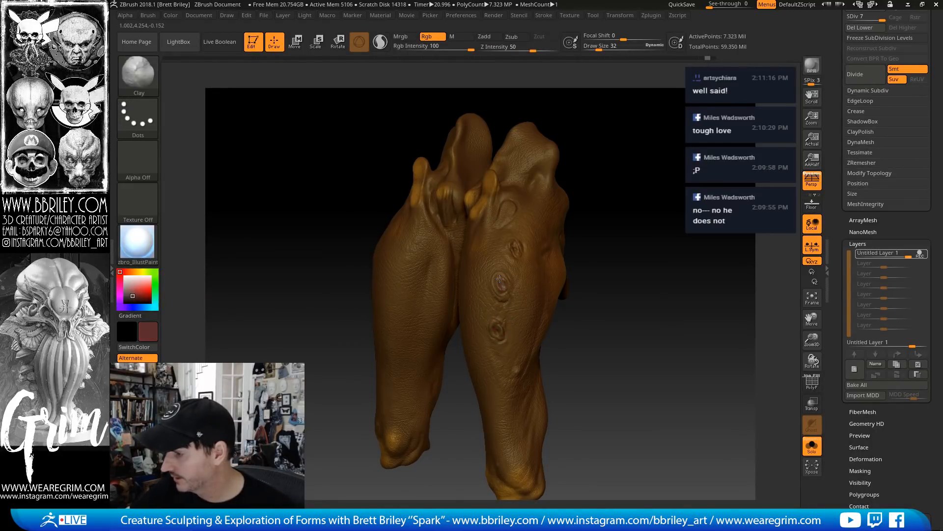
left_click_drag(499, 278, 502, 282)
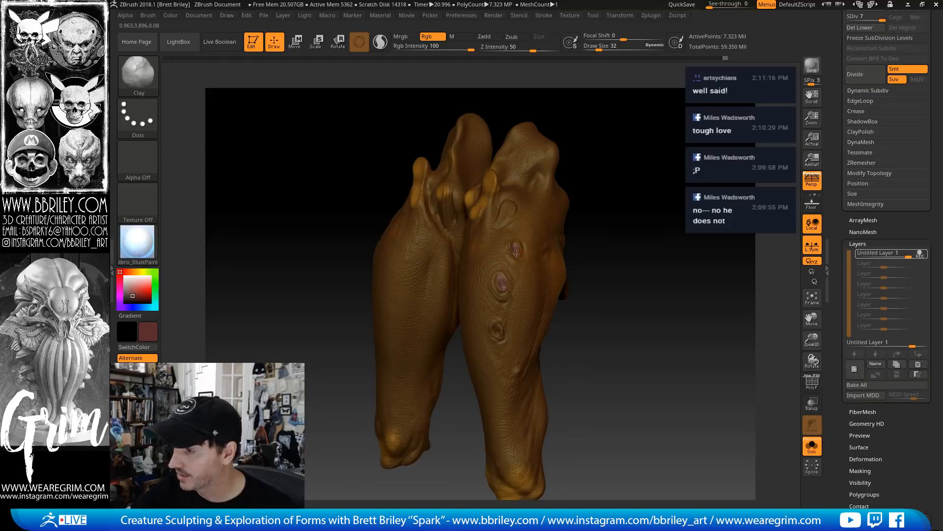
key("ctrl+z")
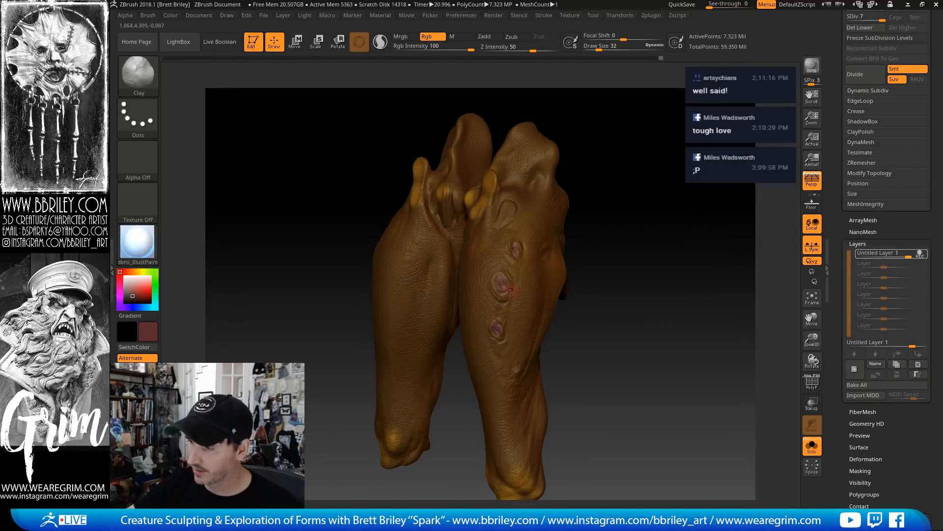
left_click_drag(513, 264, 519, 250)
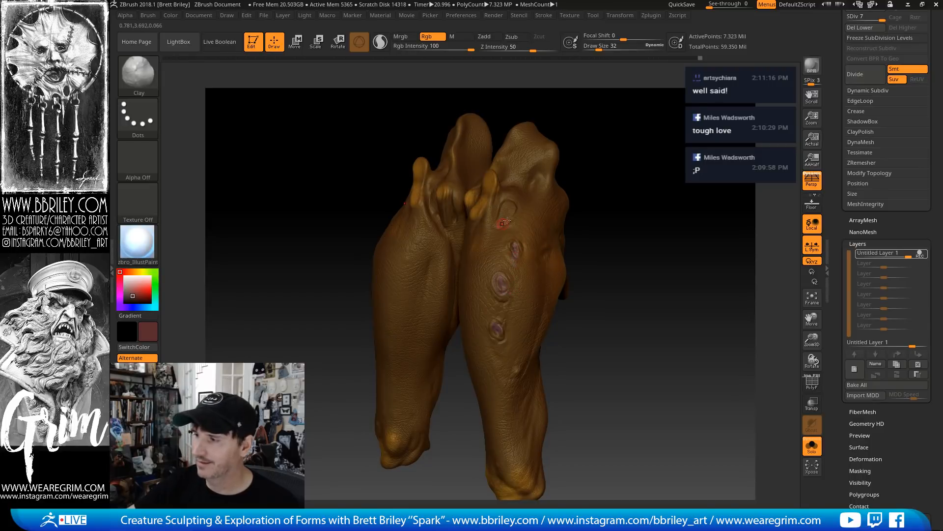
Sample the orange of the hip nodules and paint the oval nodule above the reddish ones at Rgb intensity 63
left_click_drag(623, 147, 630, 154)
key("c")
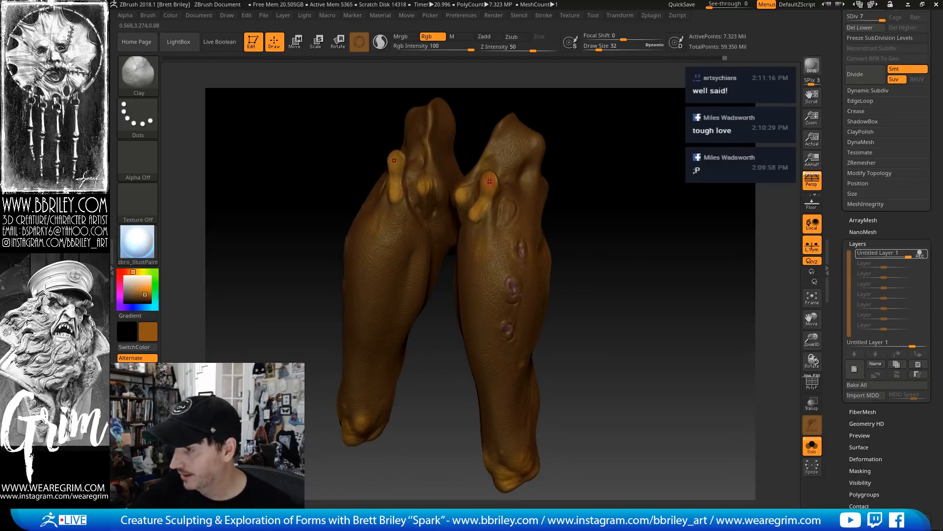
mouse_move(489, 180)
left_mouse_down()
mouse_move(507, 219)
mouse_move(509, 207)
left_mouse_up()
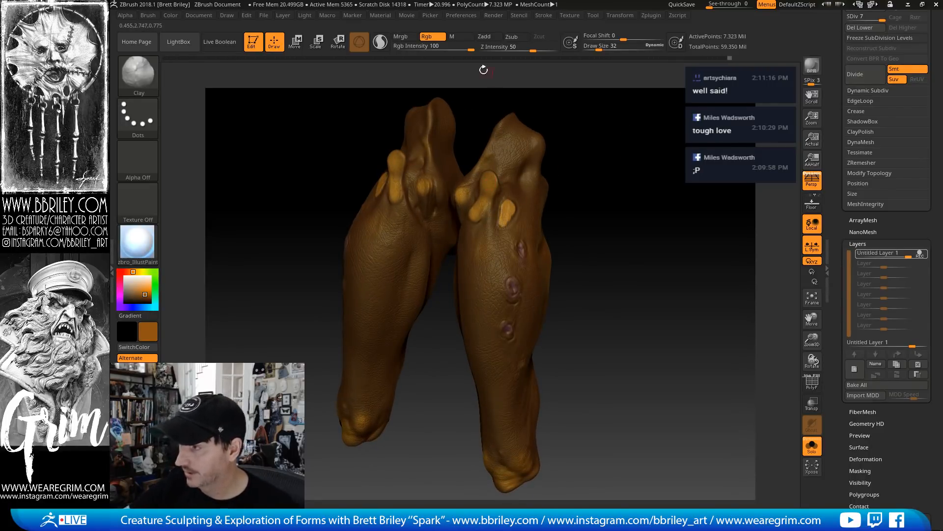
left_click_drag(471, 49, 456, 49)
left_click_drag(623, 148, 607, 147)
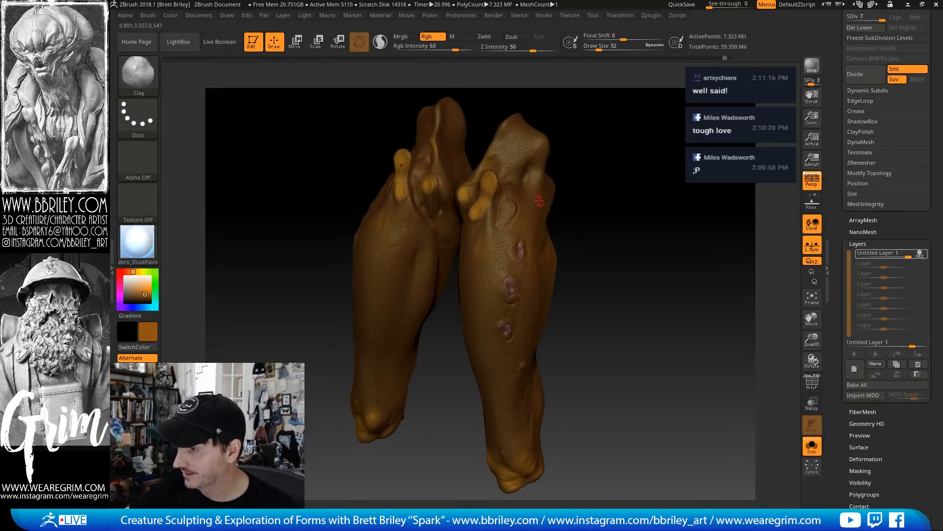
left_click_drag(505, 216, 509, 209)
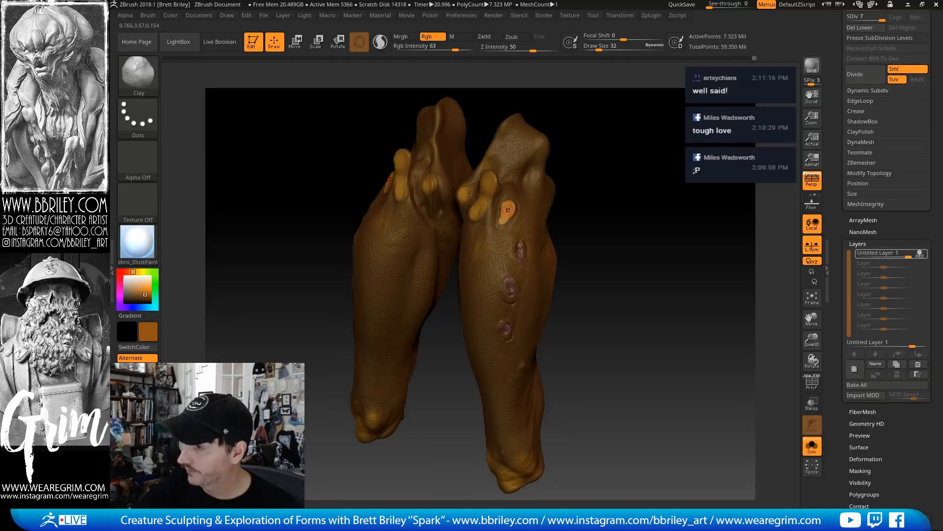
Give the Clay brush a DragRect stroke with Alpha 20, sample a dark brown from the model and lower Rgb intensity to 27
left_click(138, 118)
left_click(228, 120)
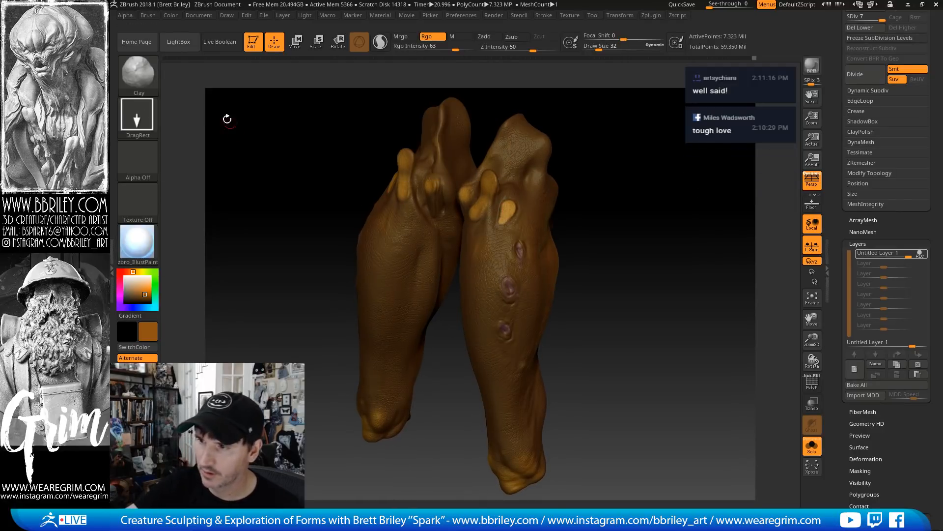
left_click(138, 161)
left_click(192, 246)
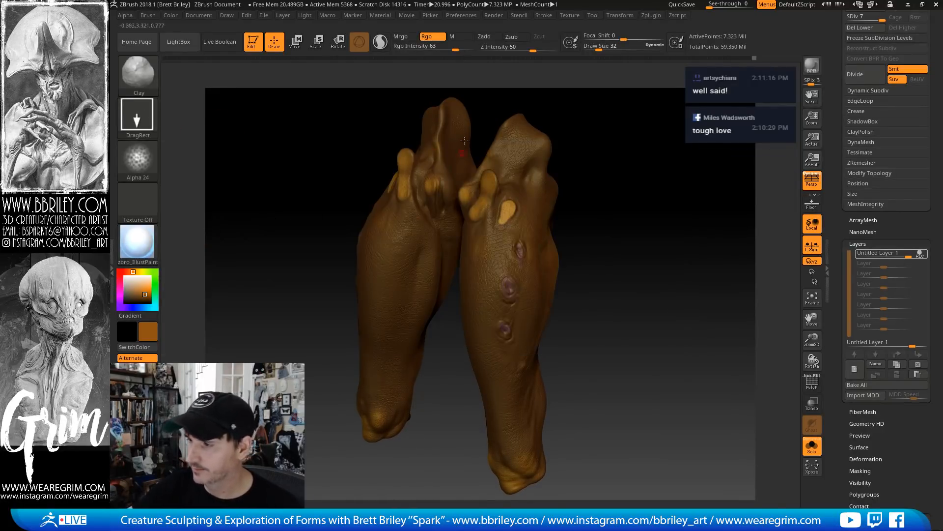
key("c")
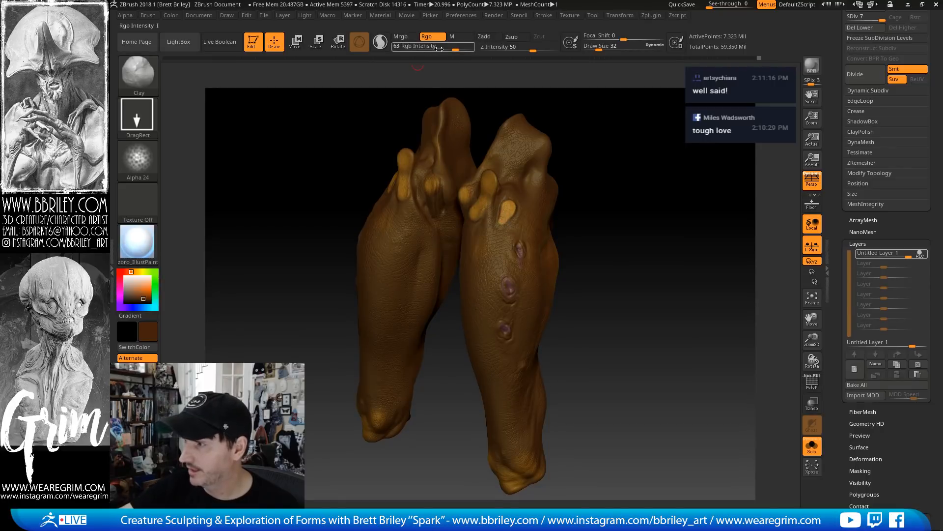
left_click_drag(439, 49, 417, 49)
left_click(137, 160)
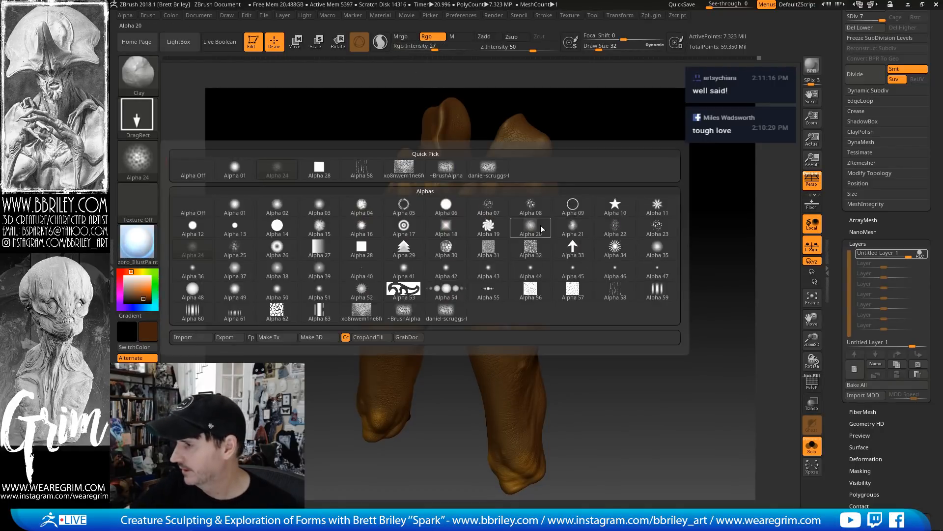
left_click(530, 228)
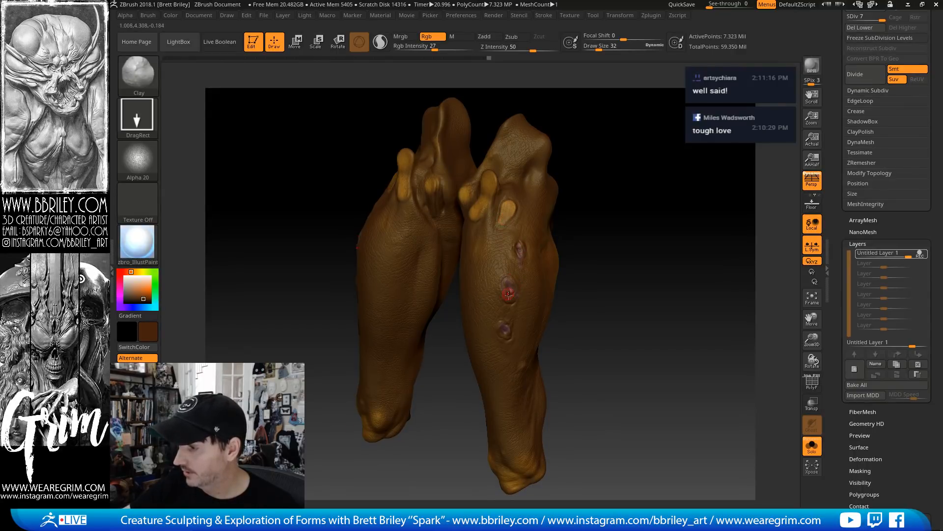
left_click_drag(652, 268, 646, 181)
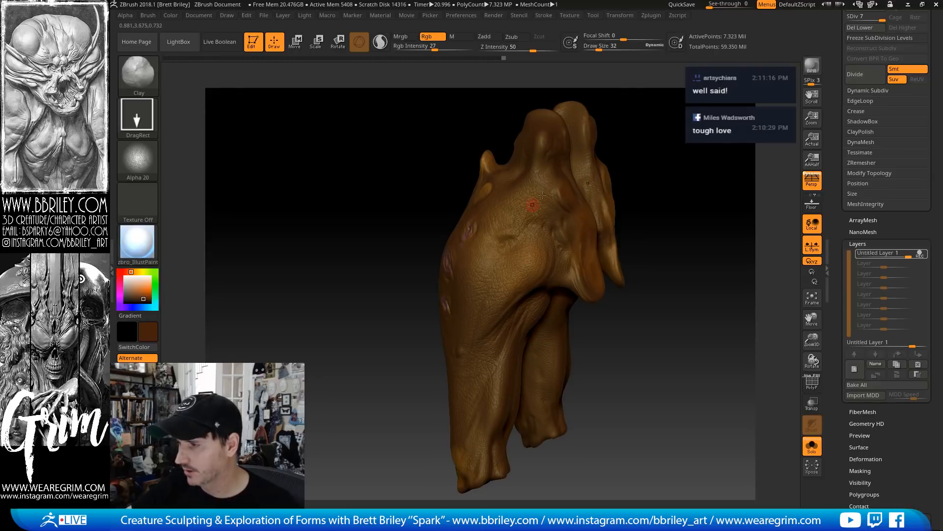
left_click_drag(543, 195, 596, 157)
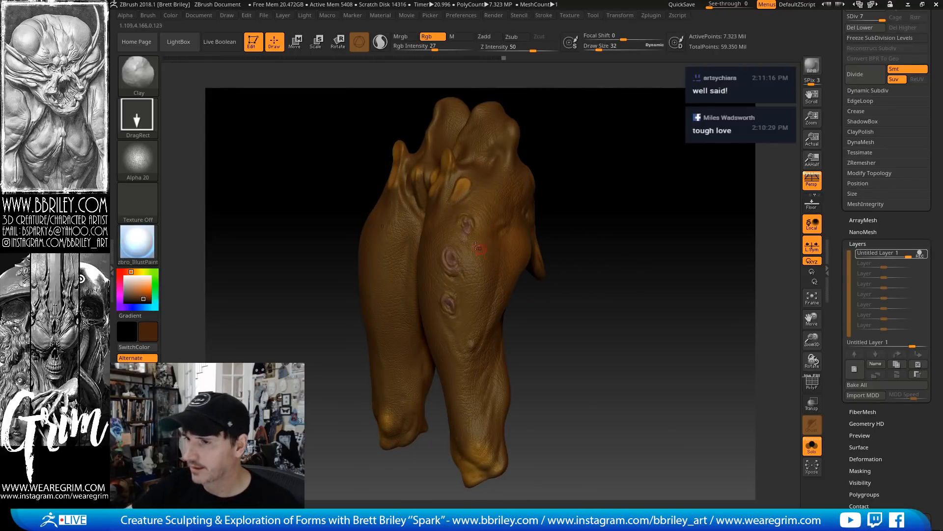
Return the Clay brush to the Dots stroke with no alpha
left_click(137, 116)
left_click(193, 127)
left_click(142, 161)
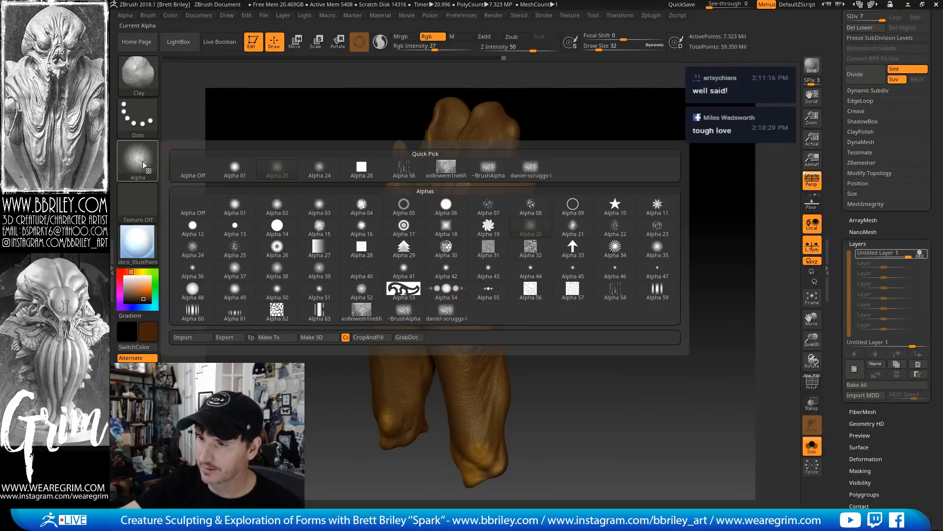
left_click(195, 208)
left_click_drag(623, 172, 503, 288)
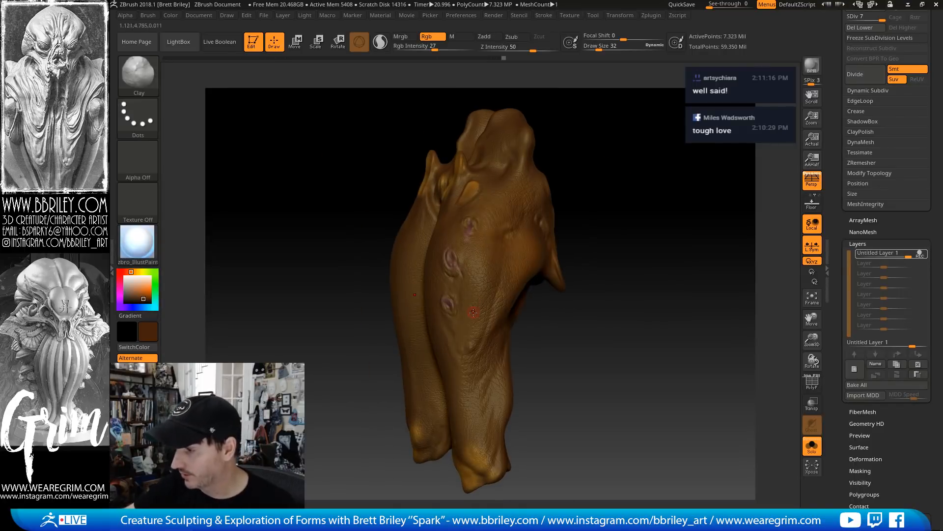
Build up small bumps below the lowest reddish thigh nodule at draw size 21, with Zadd on and Rgb off
left_click_drag(572, 260, 520, 303, "alt")
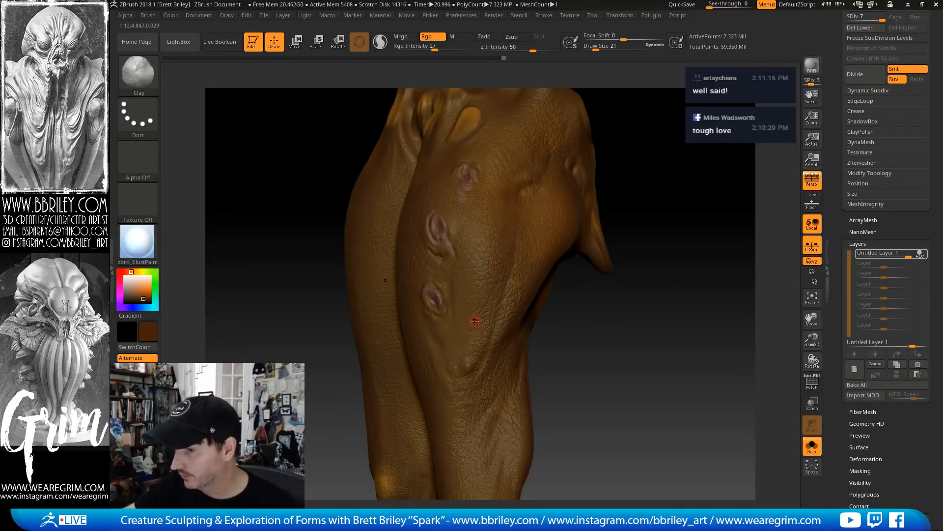
left_click(484, 36)
left_click(426, 37)
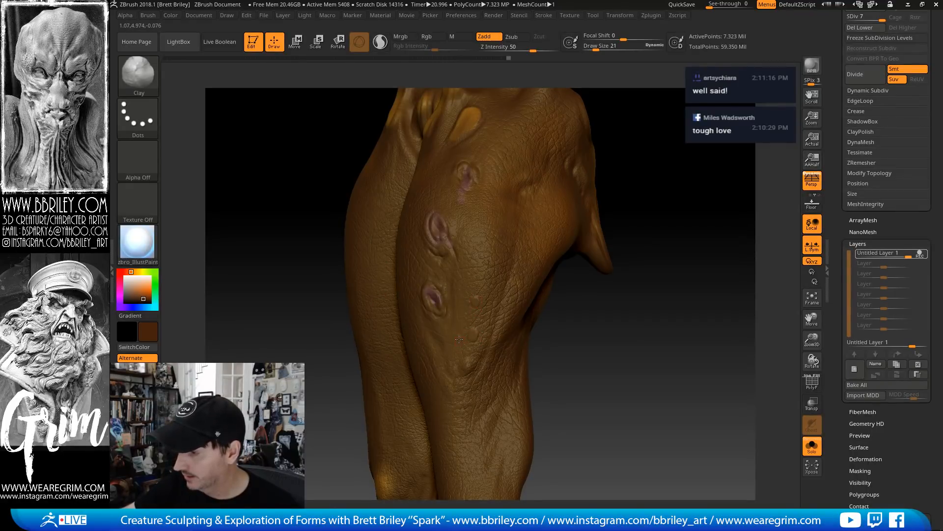
left_click(459, 339)
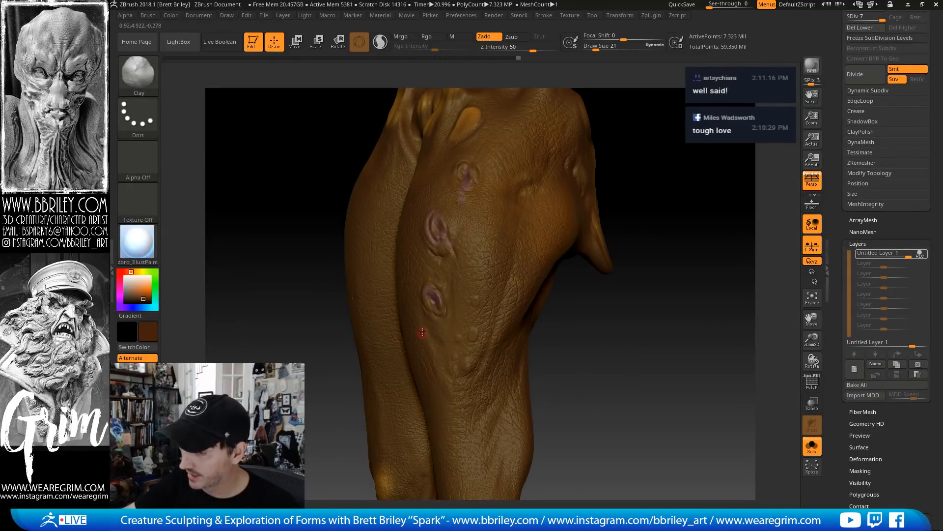
Set the Clay brush back to colour only, sample an orange from the model and paint the small new bumps on the thigh
left_click(432, 38)
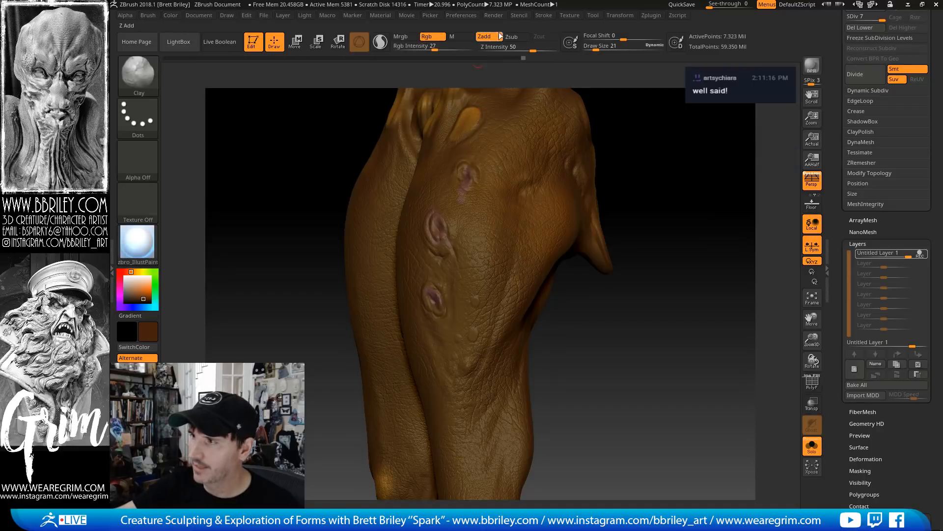
left_click(493, 38)
key("c")
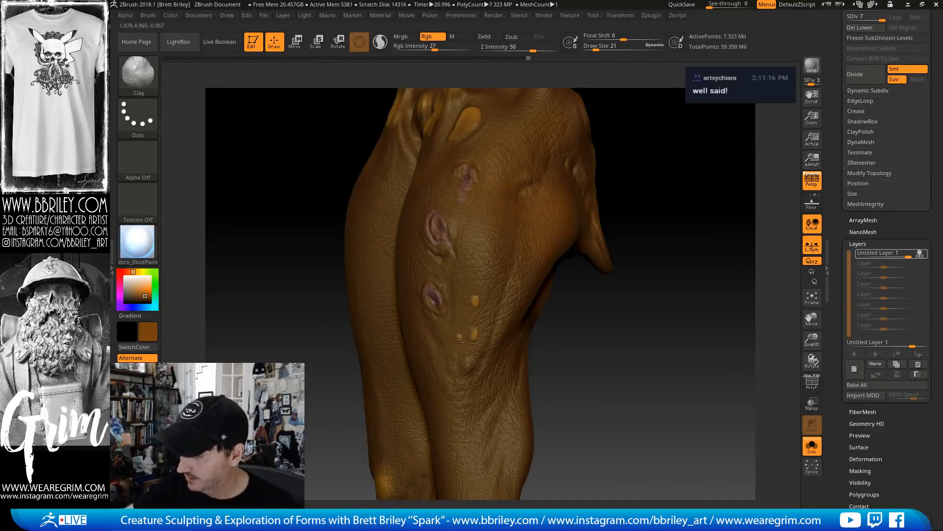
left_click_drag(459, 342, 459, 337)
Select DamStandard, turn Solo off to show the full creature and examine the thigh nodules from the side
left_click_drag(609, 370, 462, 345, "alt")
left_click_drag(569, 259, 497, 351)
key("b")
key("d")
key("s")
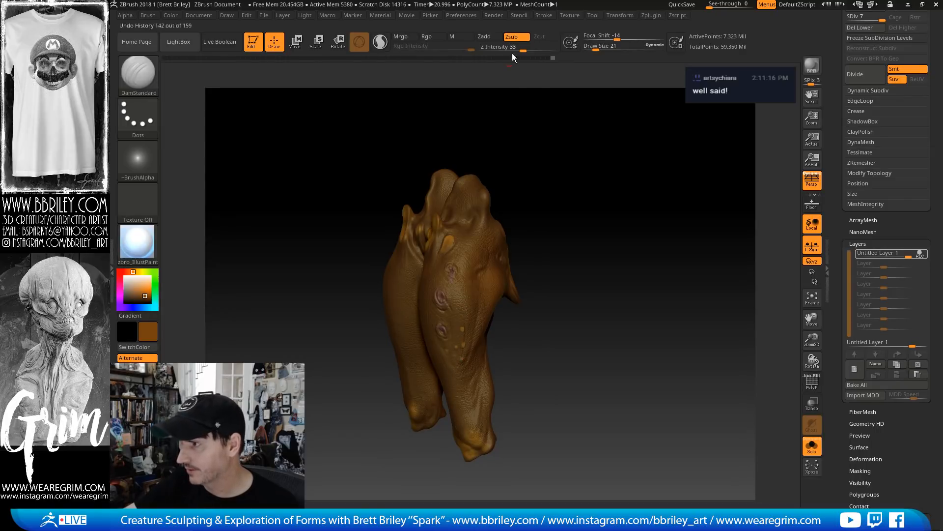
mouse_move(587, 258)
left_mouse_down()
mouse_move(579, 249)
mouse_move(518, 301)
left_mouse_up()
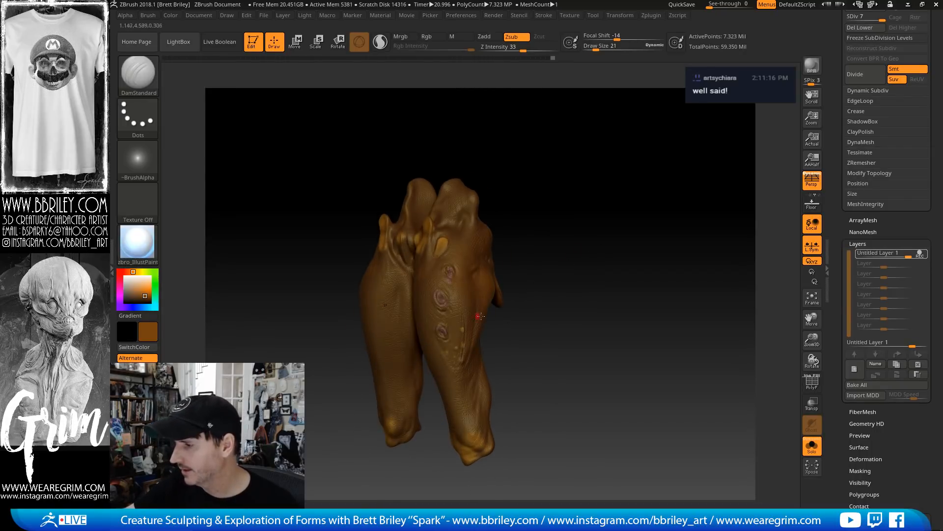
left_click(811, 445)
left_click_drag(666, 318, 705, 313, "alt")
left_click_drag(538, 245, 566, 243)
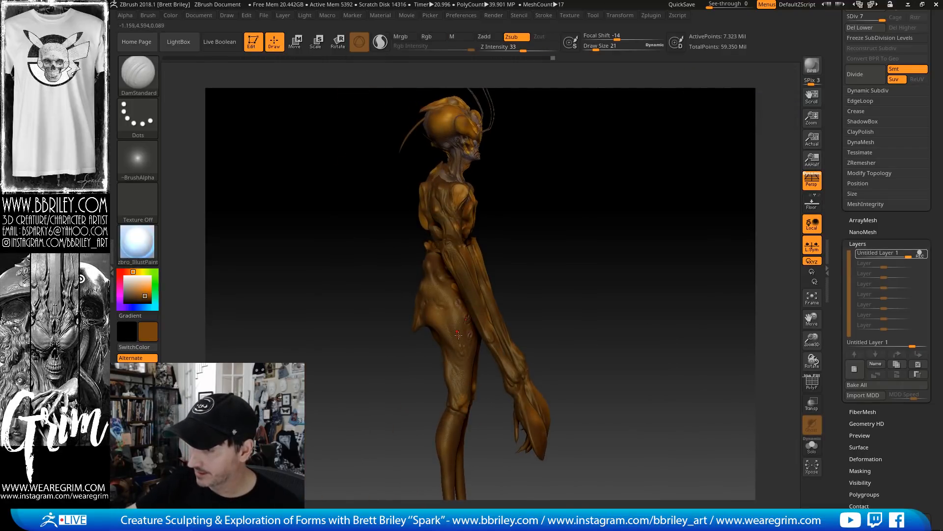
mouse_move(551, 280)
left_mouse_down()
mouse_move(531, 295)
mouse_move(537, 238)
mouse_move(543, 290)
left_mouse_up()
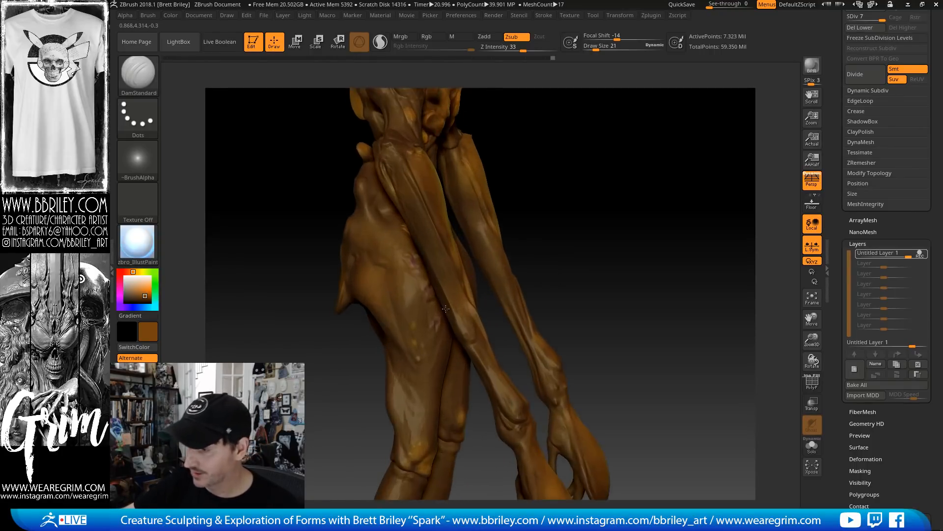
Using the Standard brush with DragRect and Rgb intensity 52, sample a dark brown and stamp it over the small thigh bumps
key("b")
key("s")
key("t")
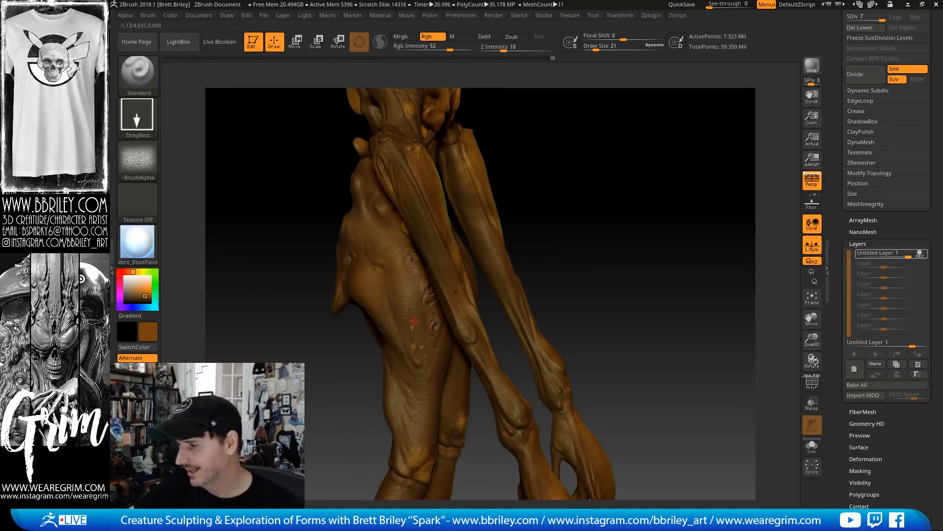
key("f")
left_click_drag(522, 271, 580, 349)
key("c")
left_click_drag(459, 337, 457, 328)
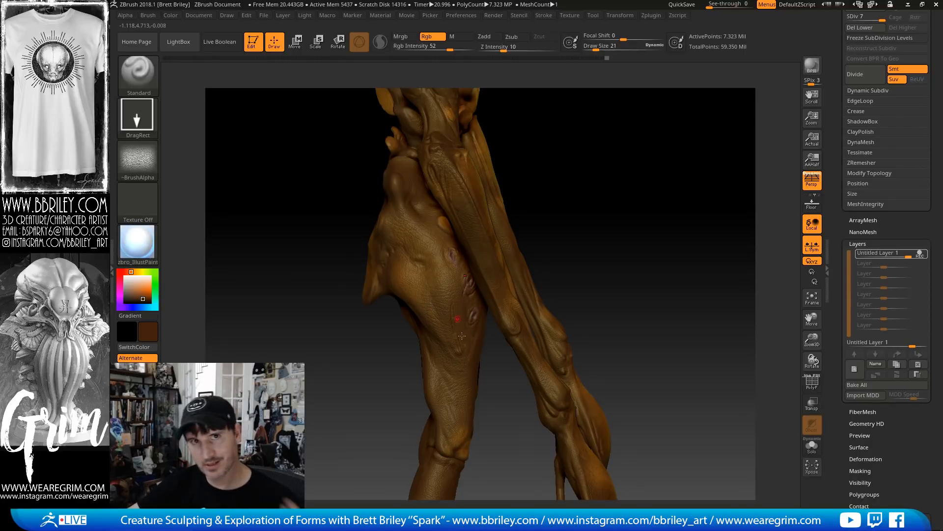
Check the legs and the full figure from the front, and save the creature tool to disk
left_click_drag(674, 243, 471, 337)
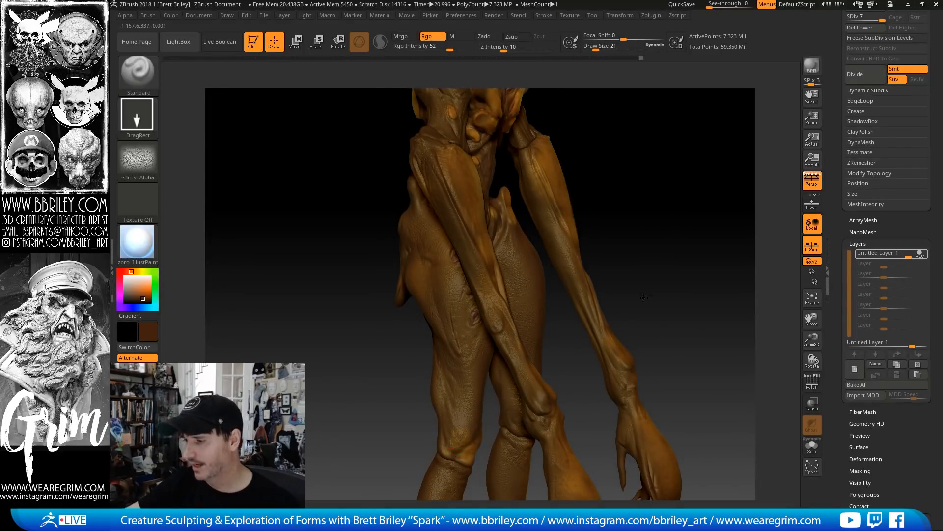
left_click_drag(644, 298, 652, 285)
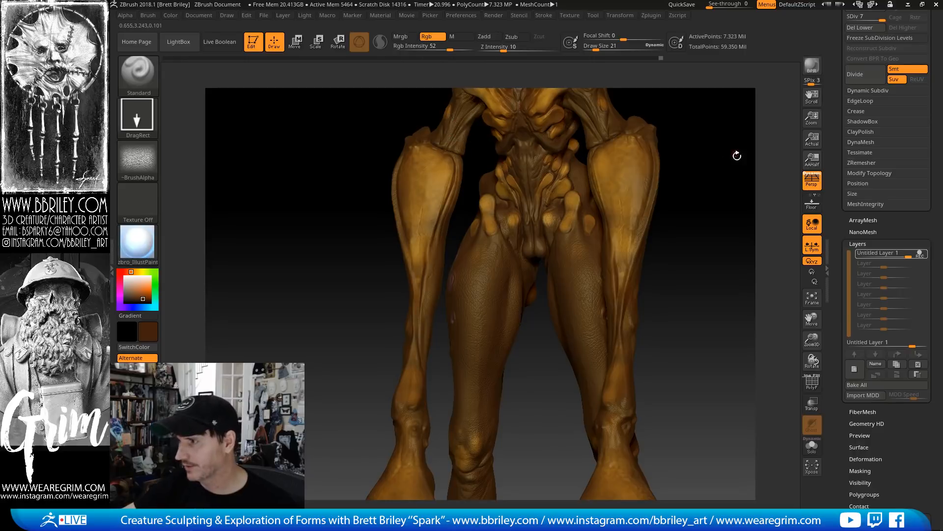
mouse_move(735, 154)
left_mouse_down("alt")
mouse_move(684, 247)
mouse_move(626, 188)
left_mouse_up("alt")
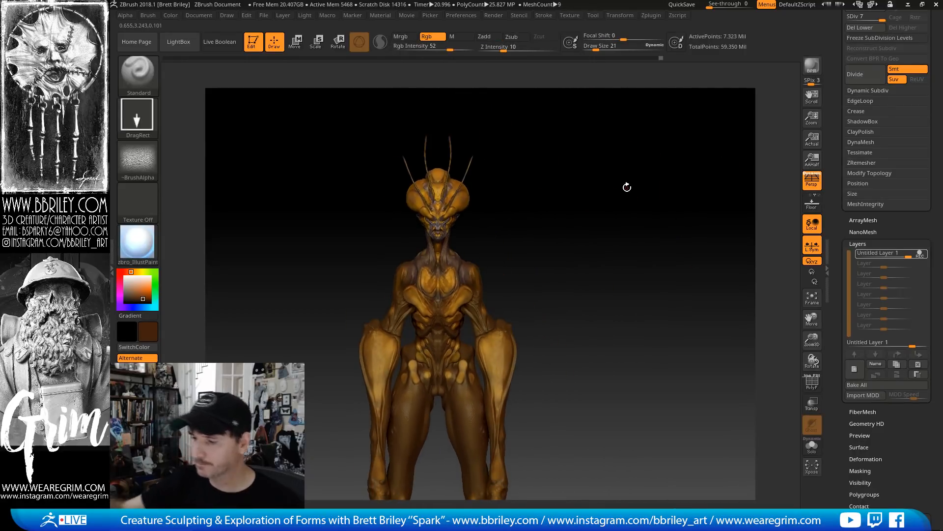
left_click(593, 15)
left_click(666, 33)
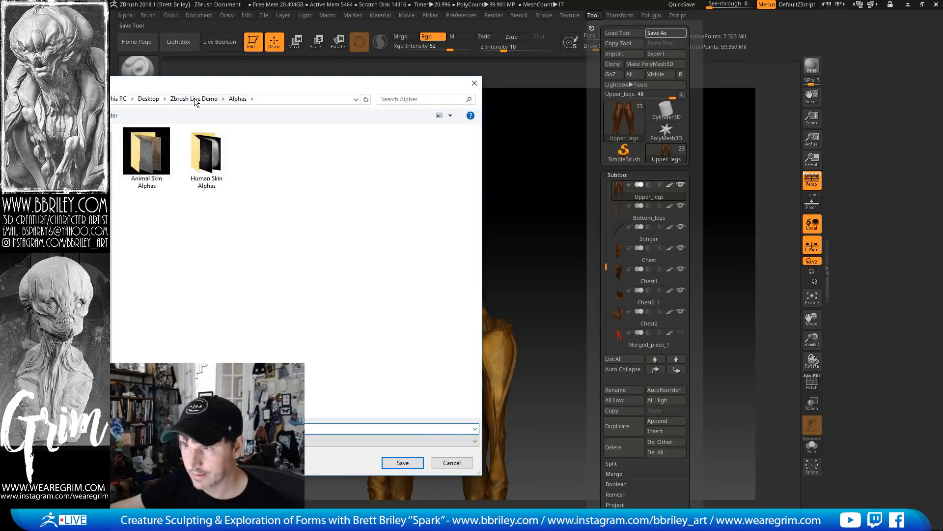
left_click_drag(194, 84, 0, 84)
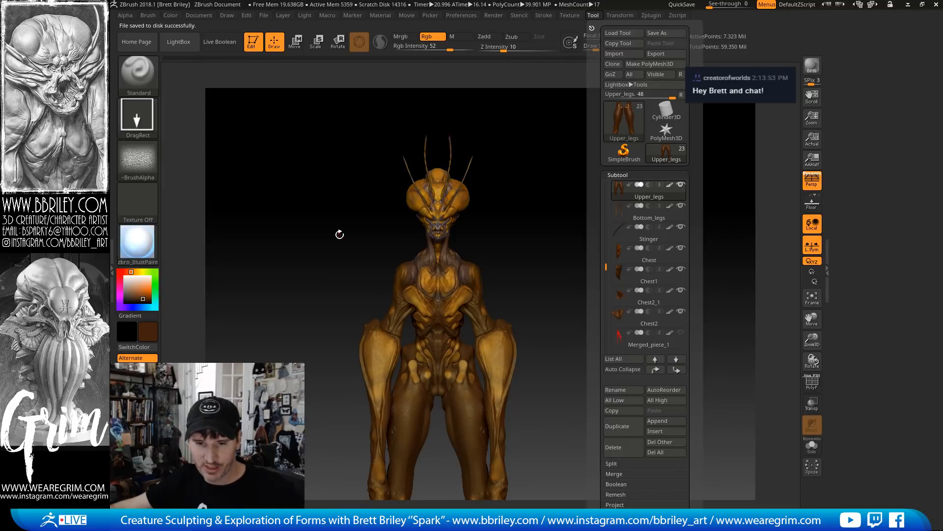
Bring up the reference image board over the sculpt and examine the close-up termite mound photos
left_click_drag(340, 227, 327, 216)
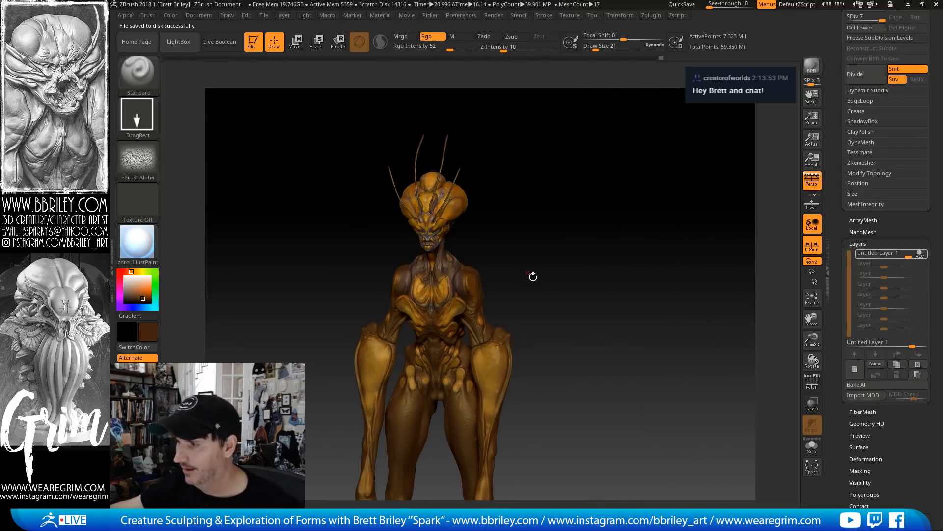
left_click_drag(560, 299, 614, 240, "alt")
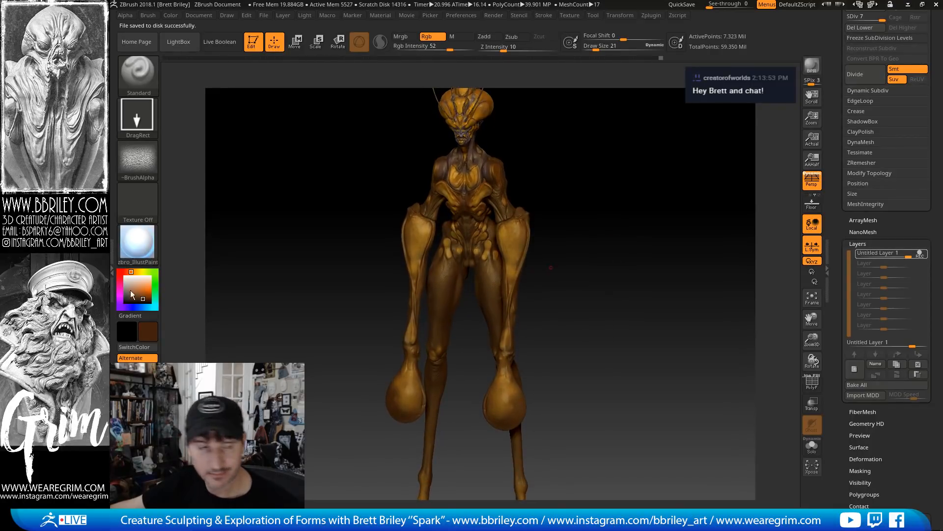
right_click_drag(111, 11, 310, 21)
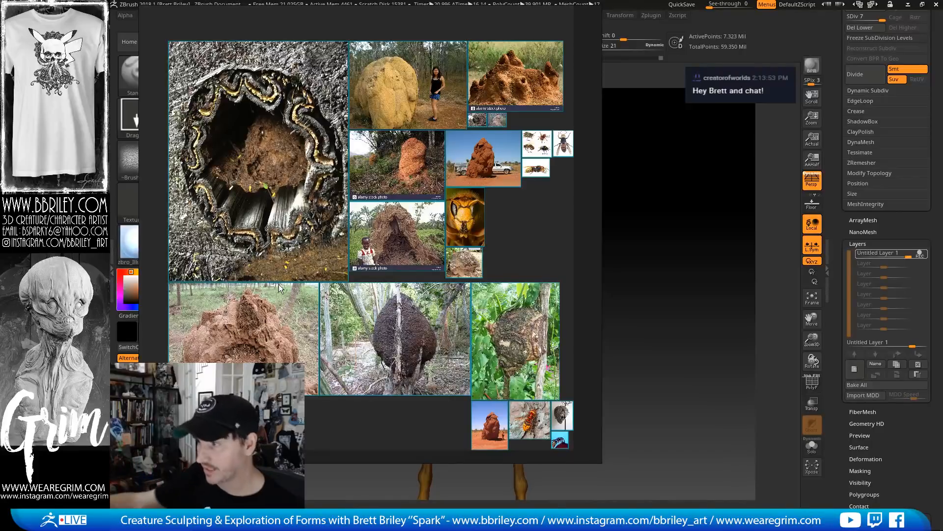
scroll(393, 156, "up", 5)
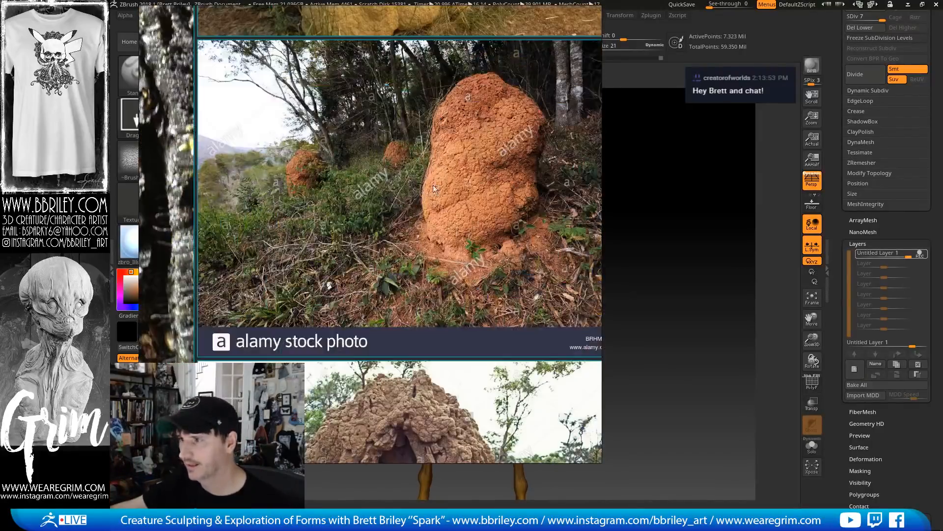
right_click_drag(454, 200, 324, 254)
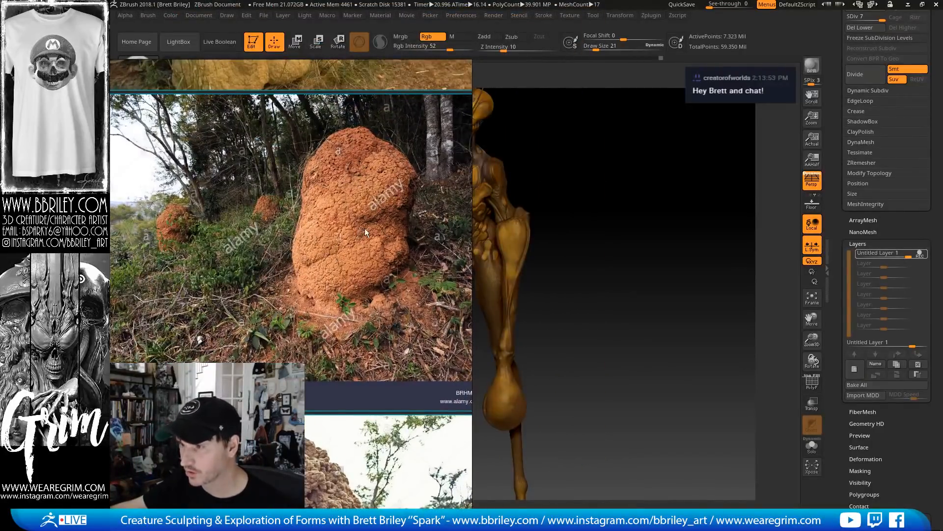
right_click_drag(365, 228, 504, 208)
middle_click_drag(457, 208, 339, 295)
middle_click_drag(452, 223, 366, 359)
middle_click_drag(371, 270, 379, 291)
right_click_drag(488, 275, 217, 228)
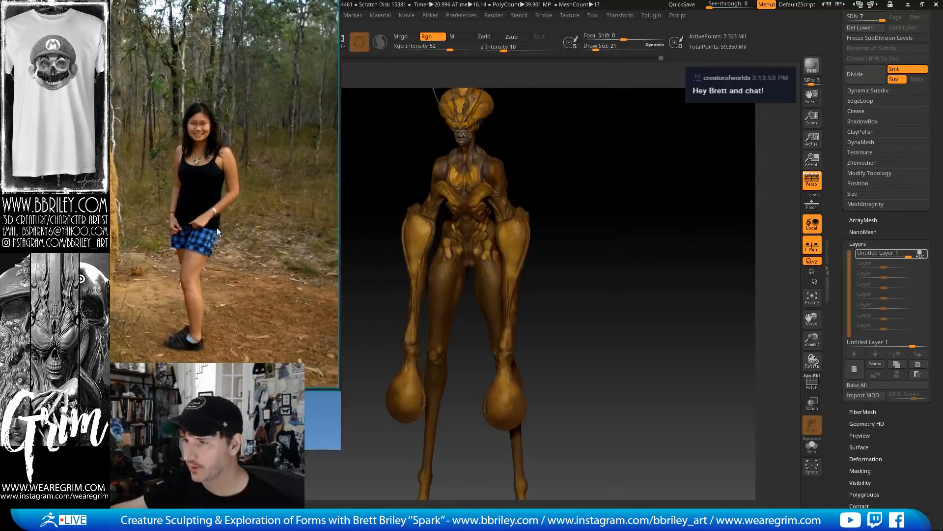
right_click_drag(169, 188, 450, 244)
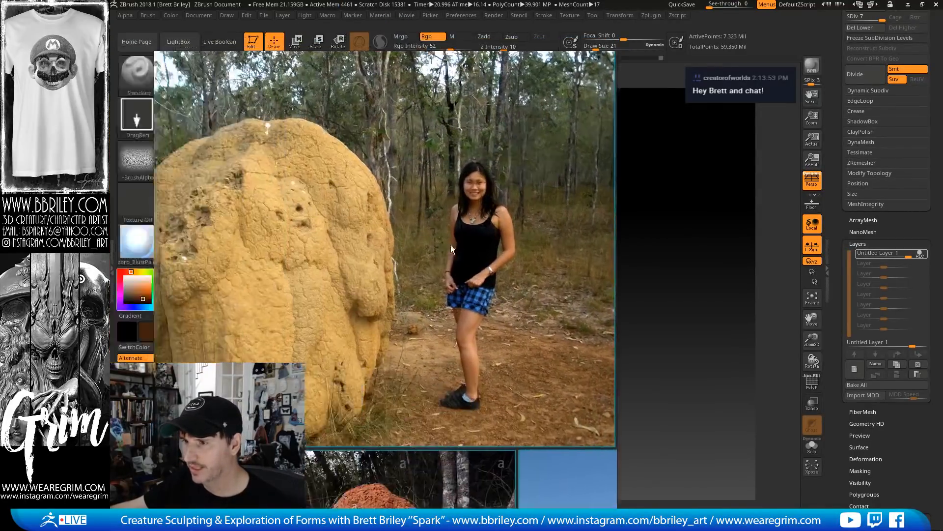
Examine the board's remaining references, including the wasp images and the nest inside the hollow tree
scroll(451, 247, "up", 3)
scroll(452, 250, "down", 5)
middle_click_drag(512, 268, 368, 219)
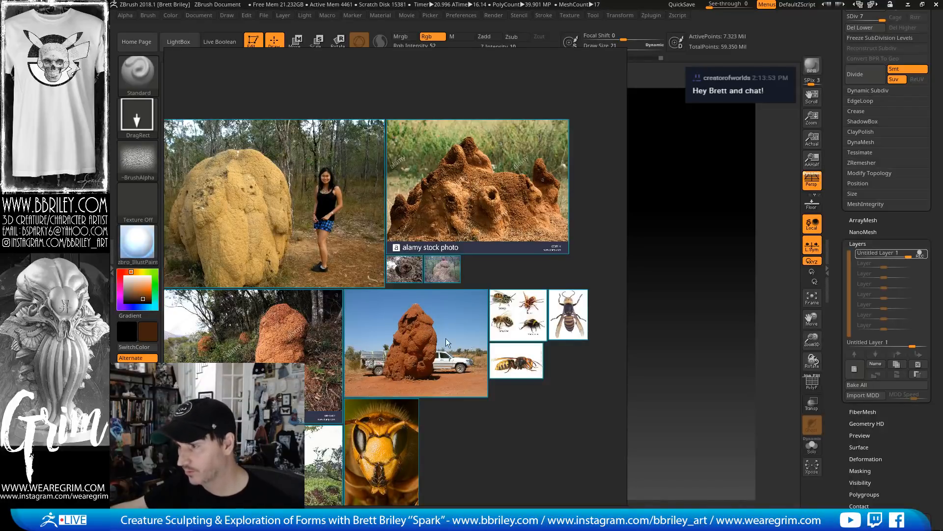
middle_click_drag(462, 332, 531, 188)
middle_click_drag(384, 352, 390, 256)
middle_click_drag(379, 377, 488, 213)
middle_click_drag(265, 133, 465, 359)
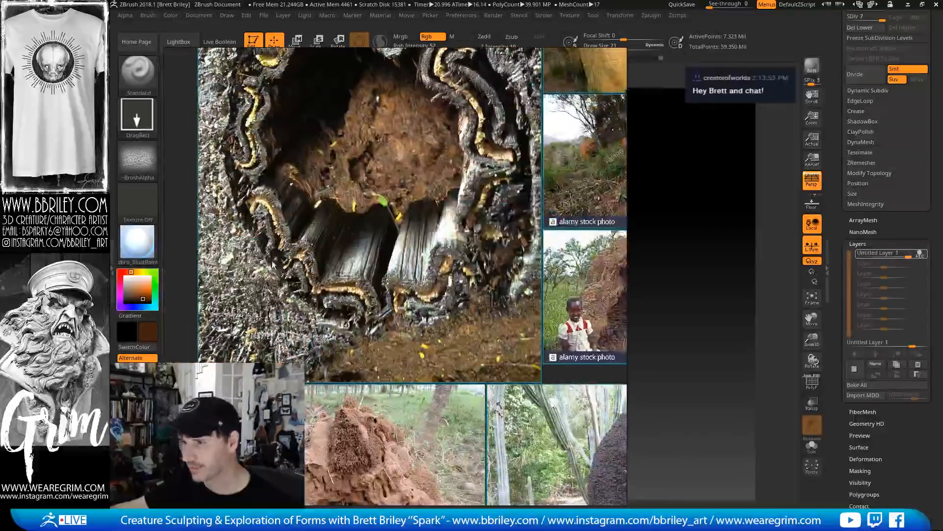
middle_click_drag(272, 261, 344, 492)
middle_click_drag(498, 407, 157, 212)
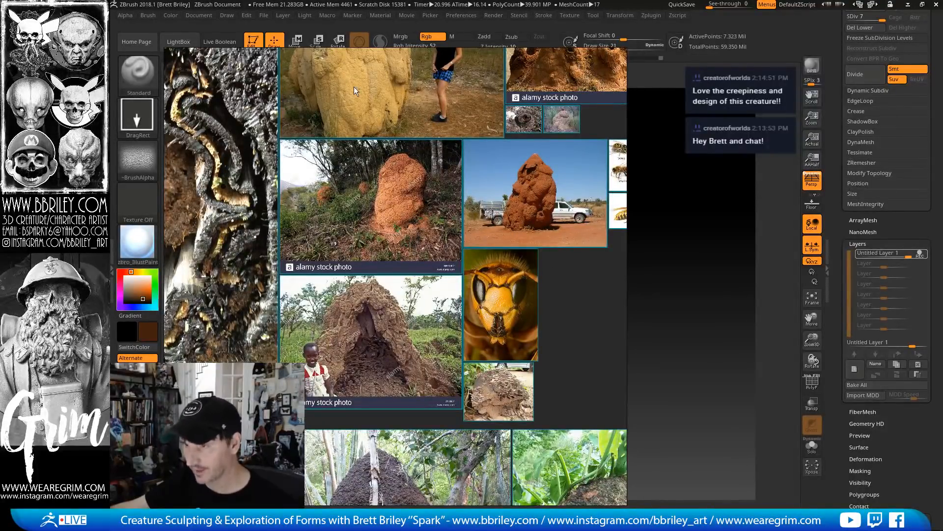
Examine the tree nest and termite mound photos on the reference board, and clear the board from the canvas
middle_click_drag(479, 422, 363, 193)
middle_click_drag(516, 421, 462, 333)
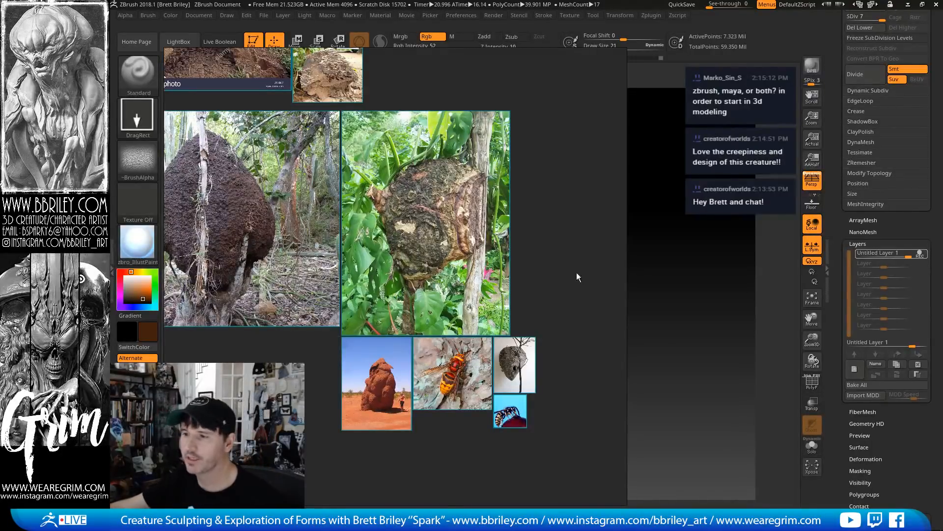
left_click_drag(406, 231, 435, 242)
scroll(392, 247, "up", 4)
scroll(389, 248, "down", 7)
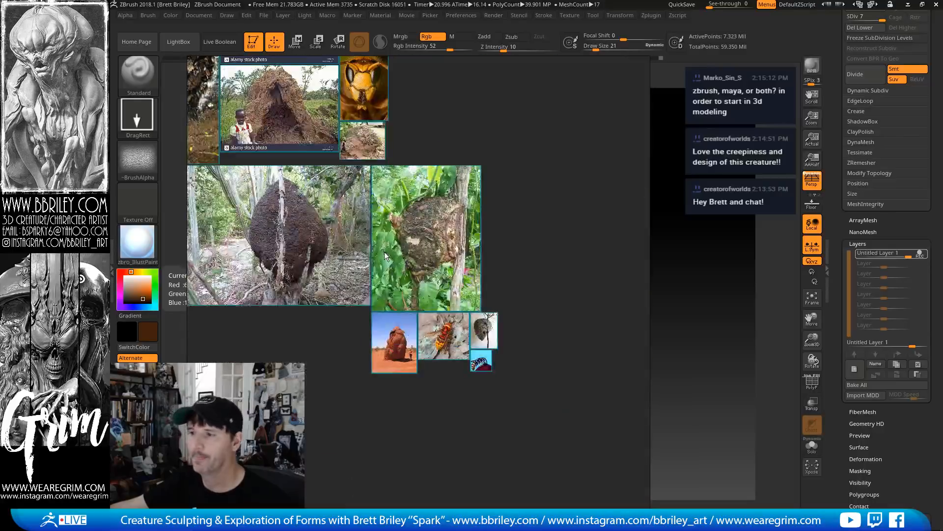
middle_click_drag(346, 206, 426, 407)
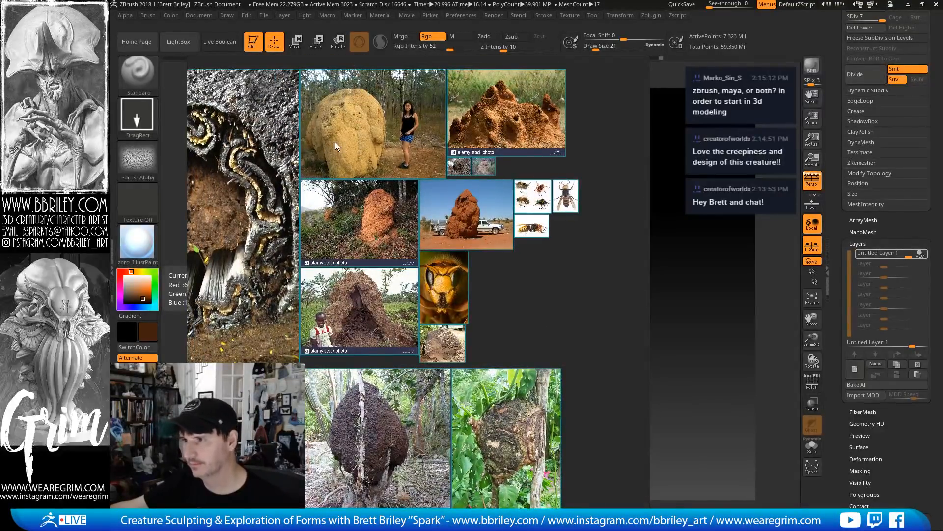
right_click_drag(374, 179, 0, 147)
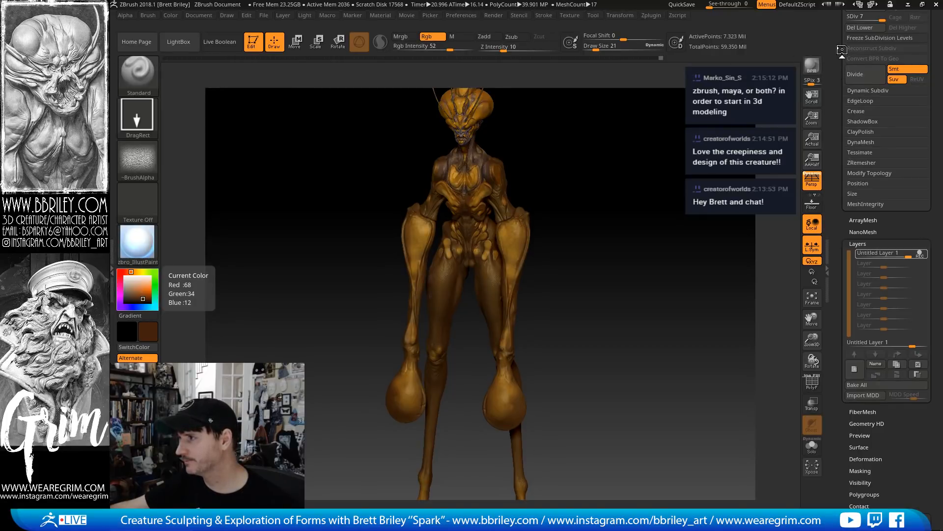
Load the nest-and-tree tool, inspect it from several angles, and make its Nest subtool active
left_click_drag(842, 52, 842, 215)
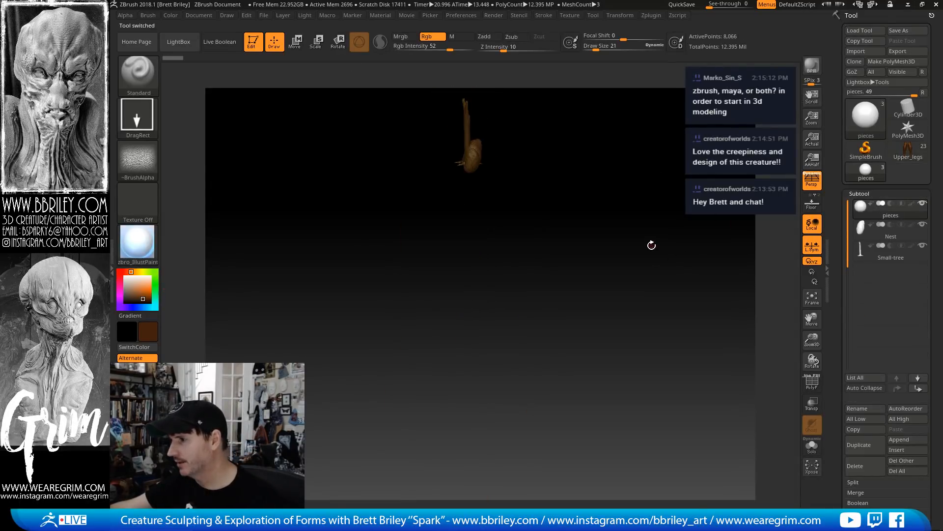
left_click_drag(610, 207, 616, 420, "alt")
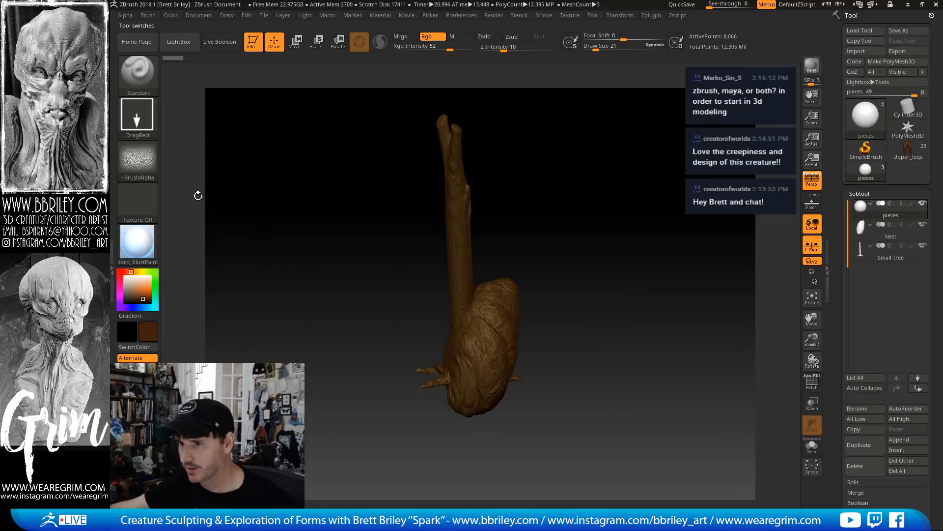
left_click_drag(583, 357, 530, 348)
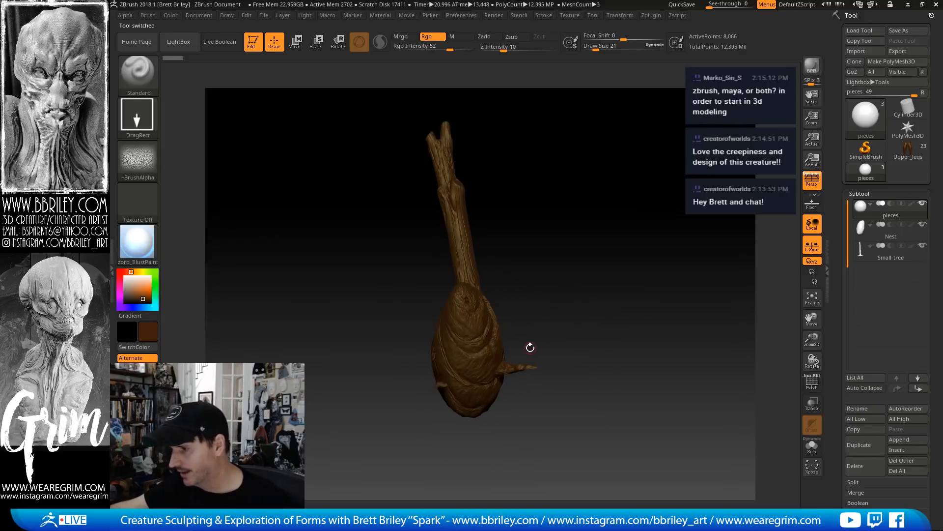
left_click(464, 339, "alt")
left_click_drag(627, 316, 602, 417)
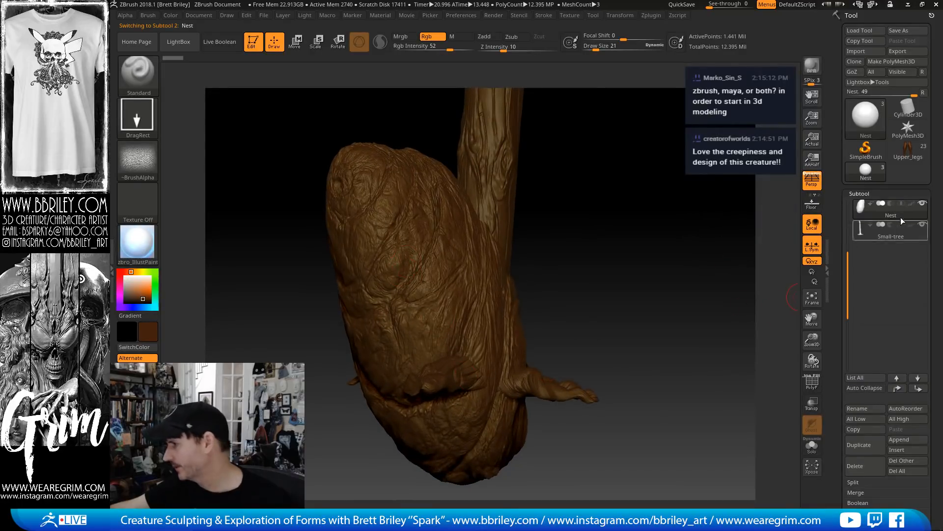
Set the main colour to white and switch the material to the grey (Z98) MatCap
left_click(122, 275)
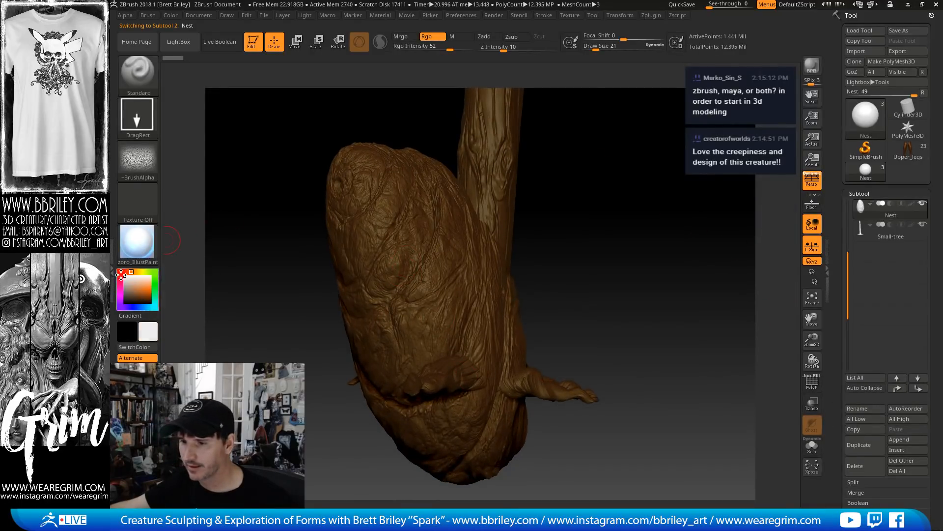
left_click(138, 245)
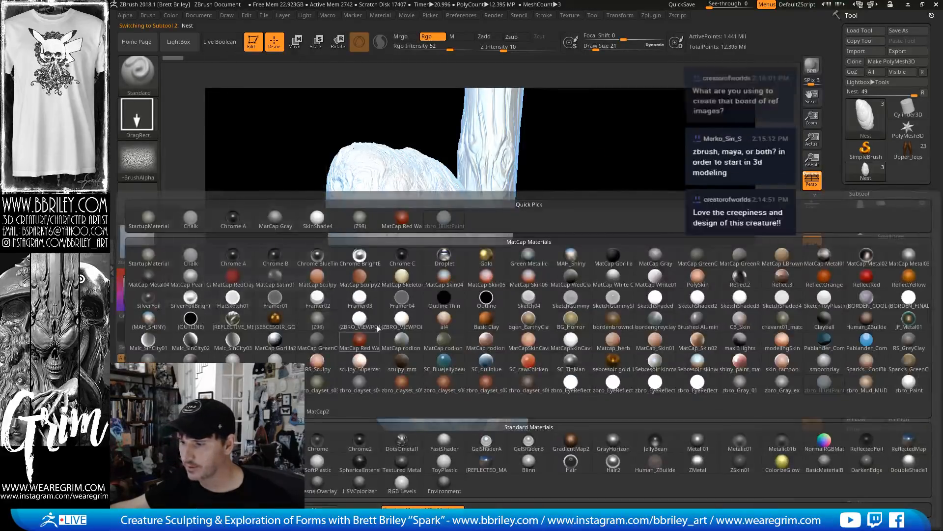
left_click(320, 319)
Inspect the Small-tree subtool, reselect the Nest subtool, and isolate it with Solo
left_click_drag(657, 248, 612, 457)
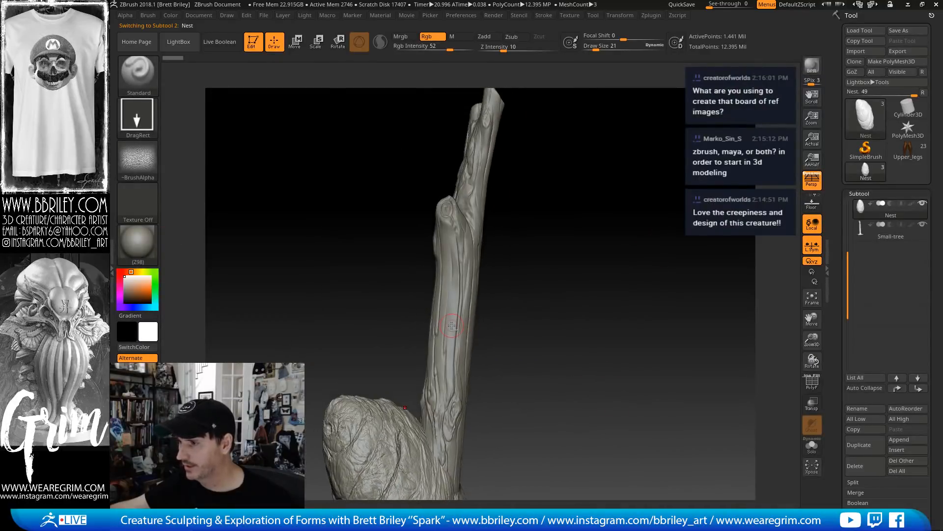
left_click(451, 326, "alt")
left_click_drag(484, 330, 615, 240)
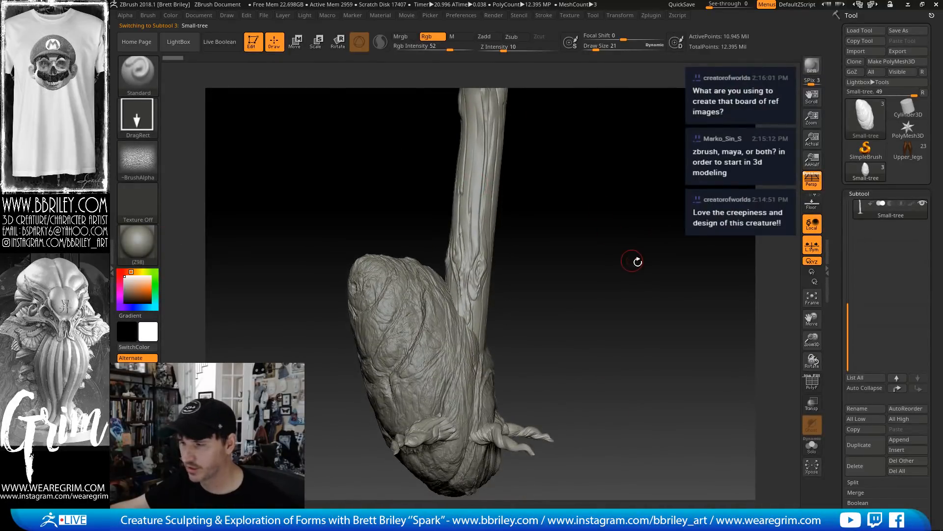
left_click_drag(848, 308, 848, 202)
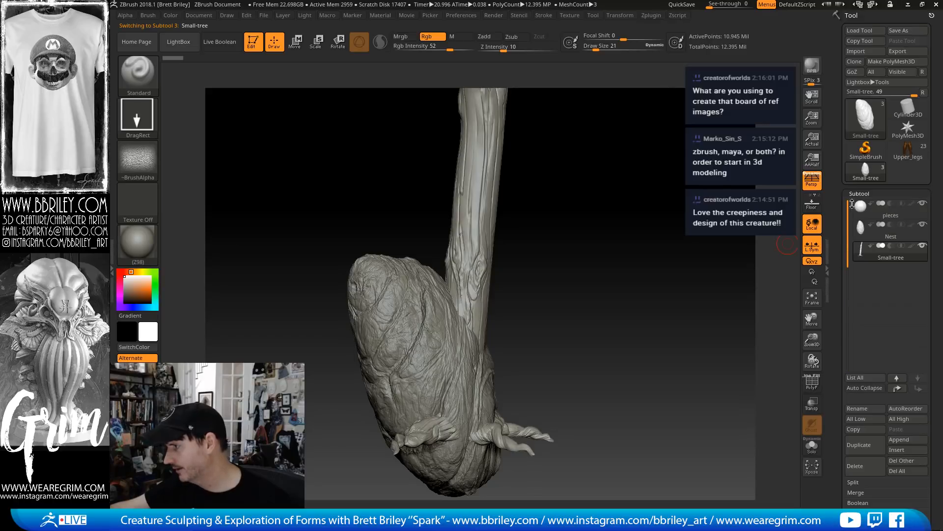
left_click(866, 233)
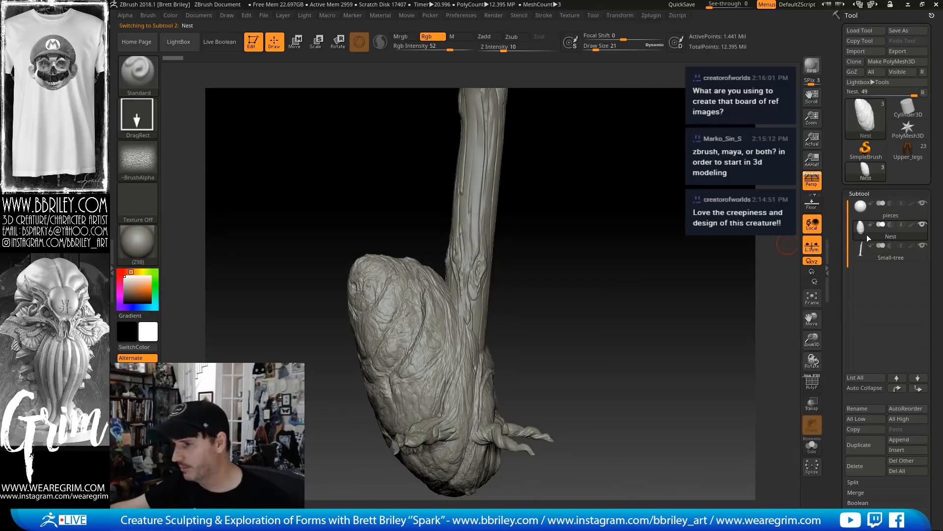
left_click(812, 444)
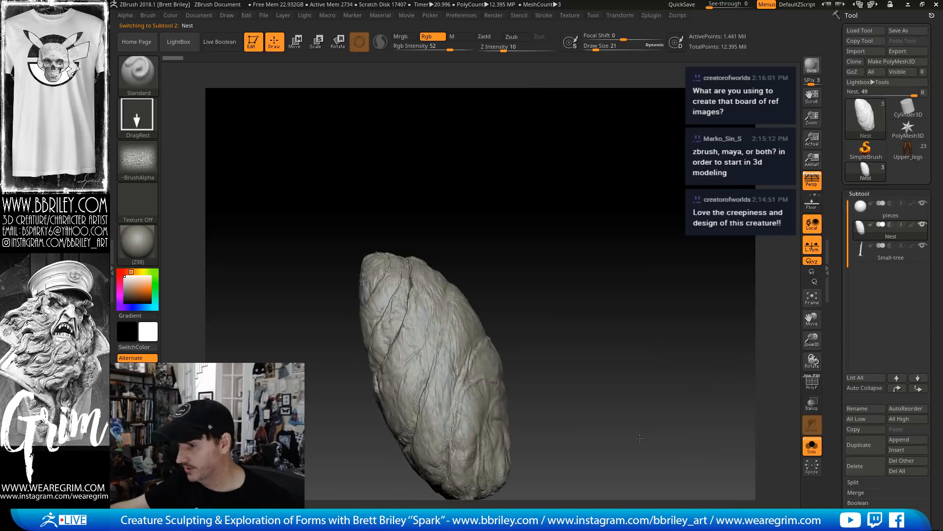
Use the Transpose gizmo to scale the isolated nest along its Z and X axes, and return to Draw mode
left_click(295, 42)
left_click(366, 51)
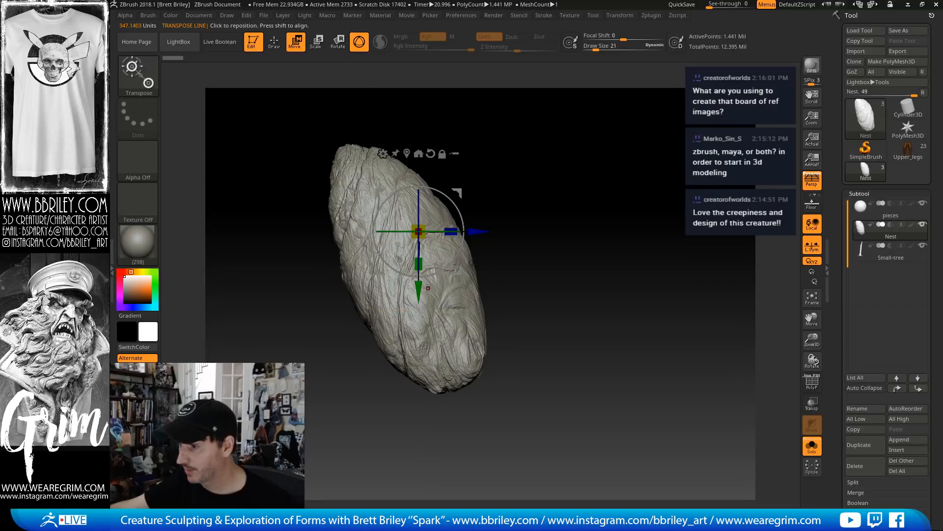
left_click_drag(453, 228, 420, 247)
left_click_drag(486, 299, 517, 295)
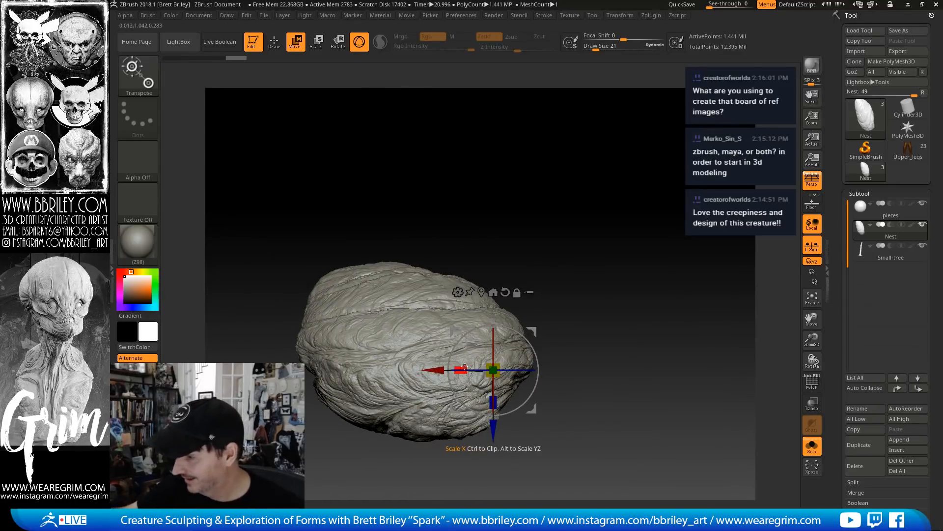
left_click_drag(464, 368, 493, 365)
mouse_move(552, 283)
left_mouse_down()
mouse_move(623, 299)
mouse_move(603, 304)
mouse_move(623, 290)
mouse_move(573, 262)
mouse_move(640, 280)
mouse_move(630, 278)
left_mouse_up()
key("q")
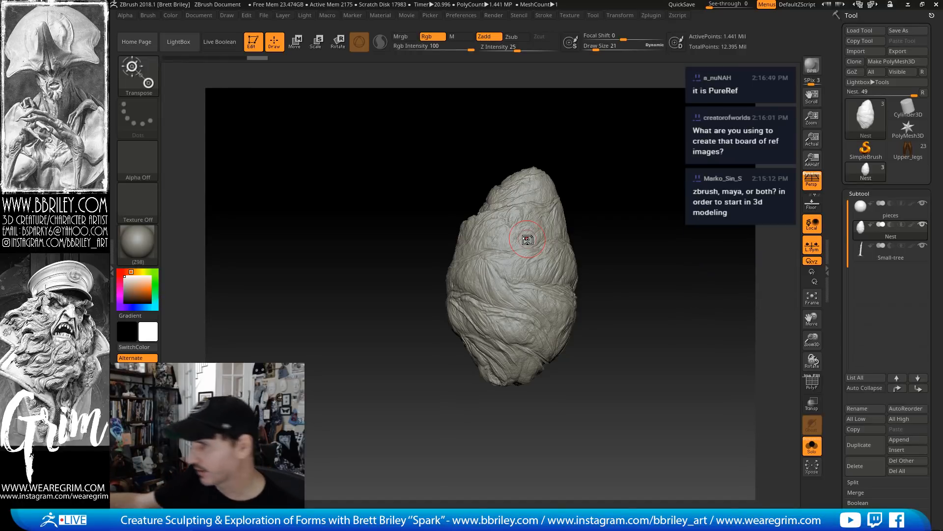
Switch back to the creature's Upper_legs tool, turn off Solo, and frame the model on the legs
left_click(866, 149)
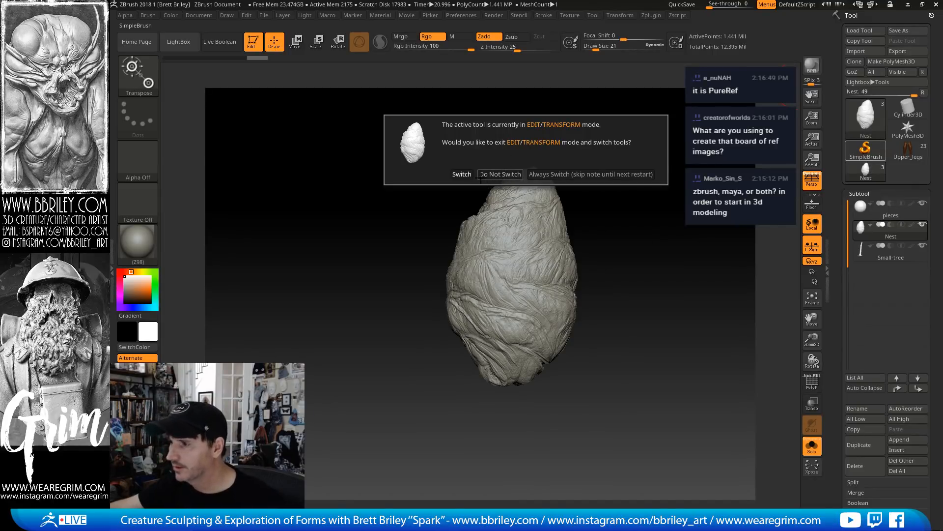
left_click(479, 174)
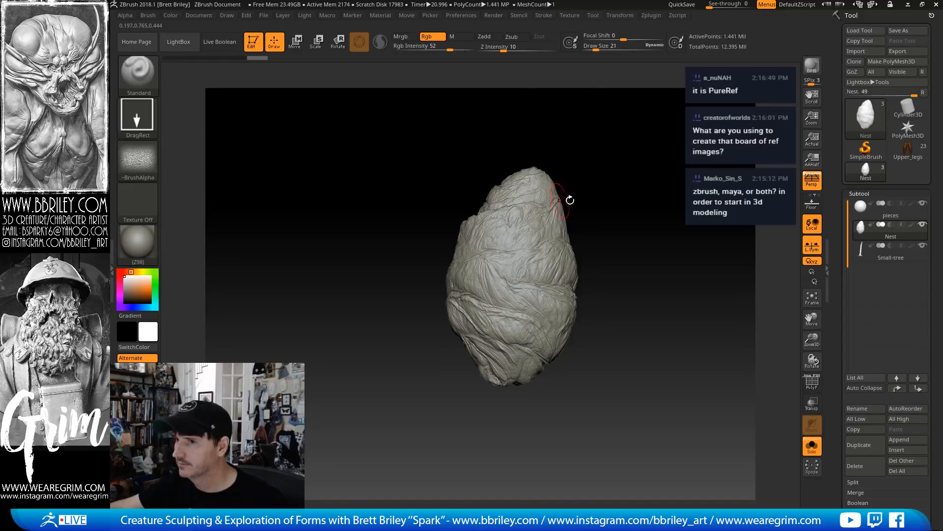
left_click(895, 143)
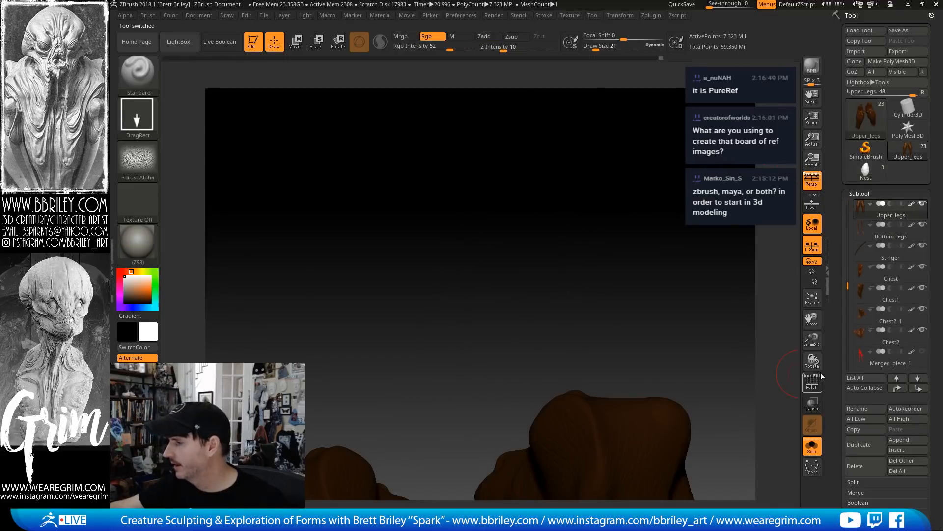
left_click(813, 445)
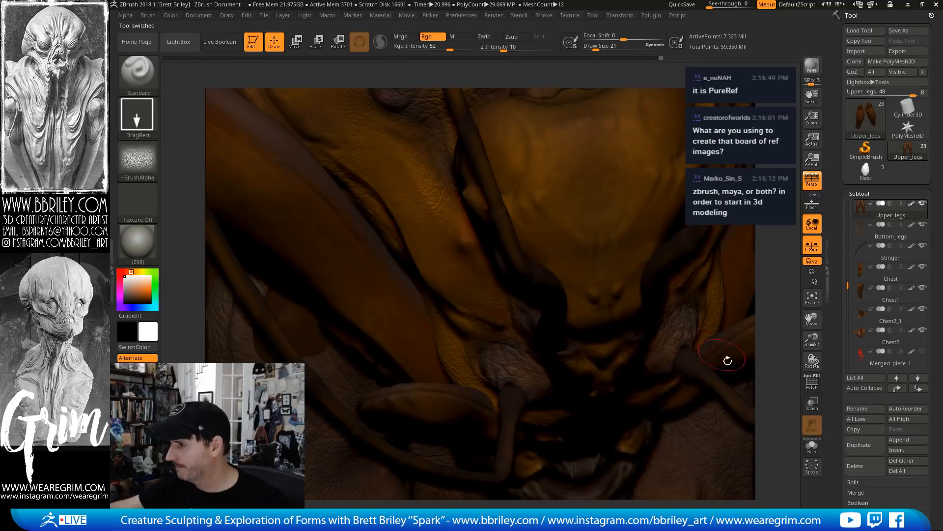
left_click(817, 300)
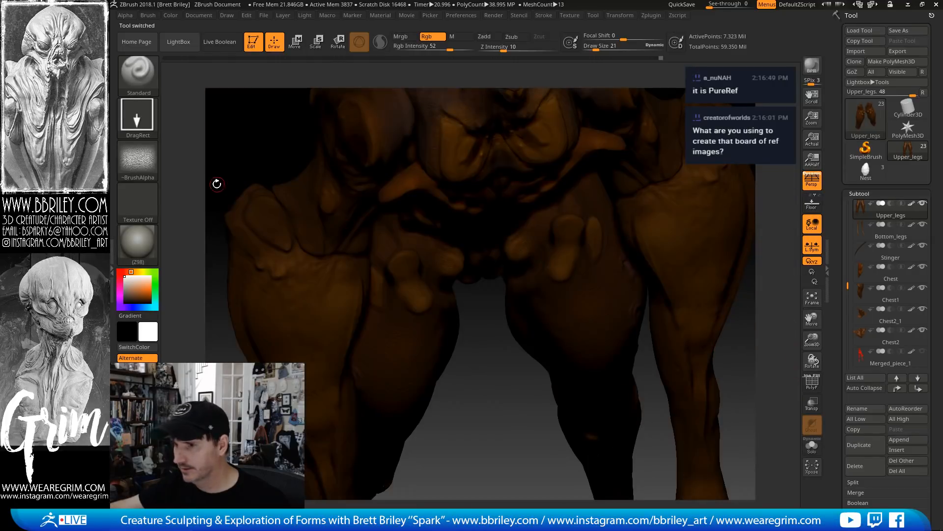
left_click_drag(506, 457, 513, 397)
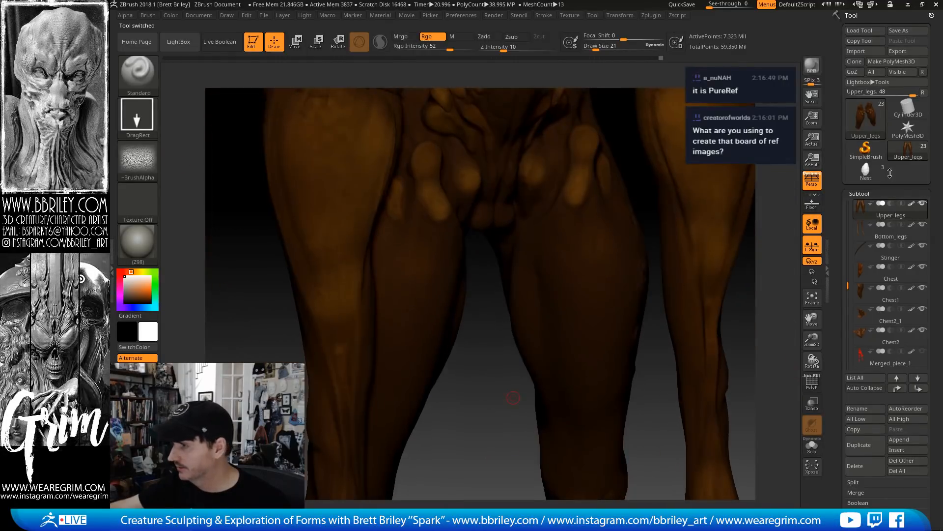
Turn off the polypaint display on all of the creature's visible subtools and view the full figure from the front
left_click(913, 205, "shift")
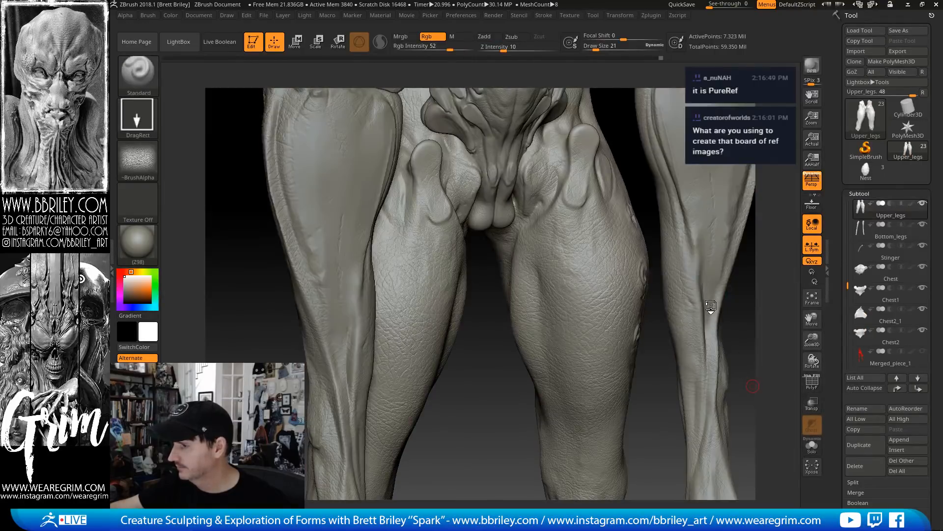
left_click_drag(711, 307, 691, 263, "alt")
left_click_drag(655, 316, 501, 289, "shift")
Compare the Nest tool's scale with the creature by switching to it and back to Upper_legs
mouse_move(859, 170)
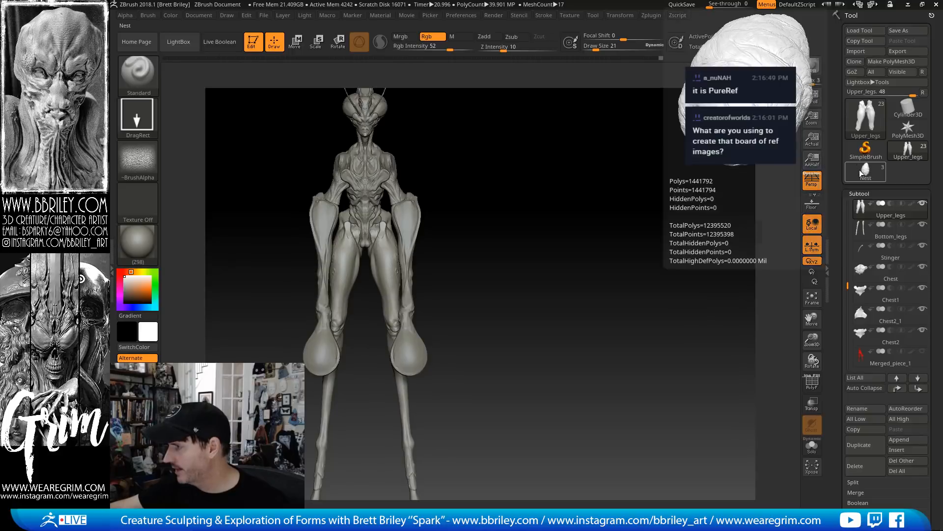
left_click(863, 172)
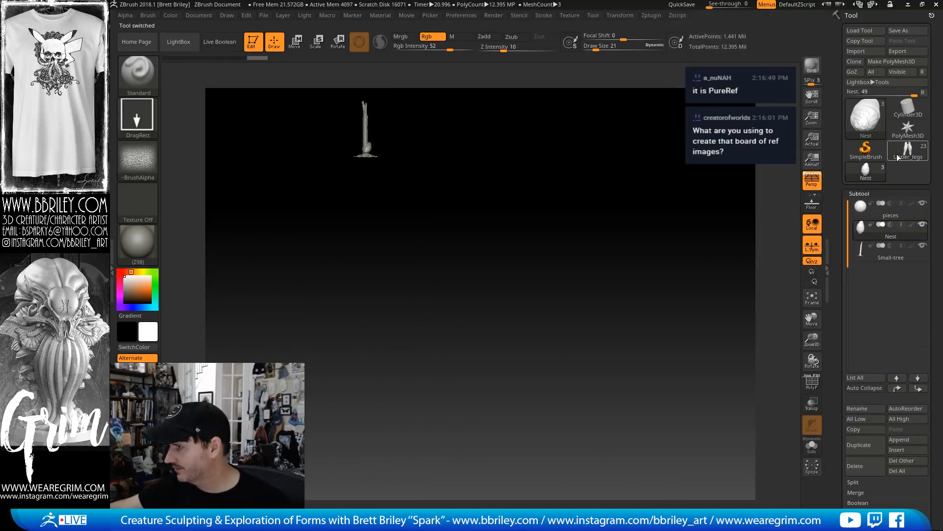
left_click(906, 150)
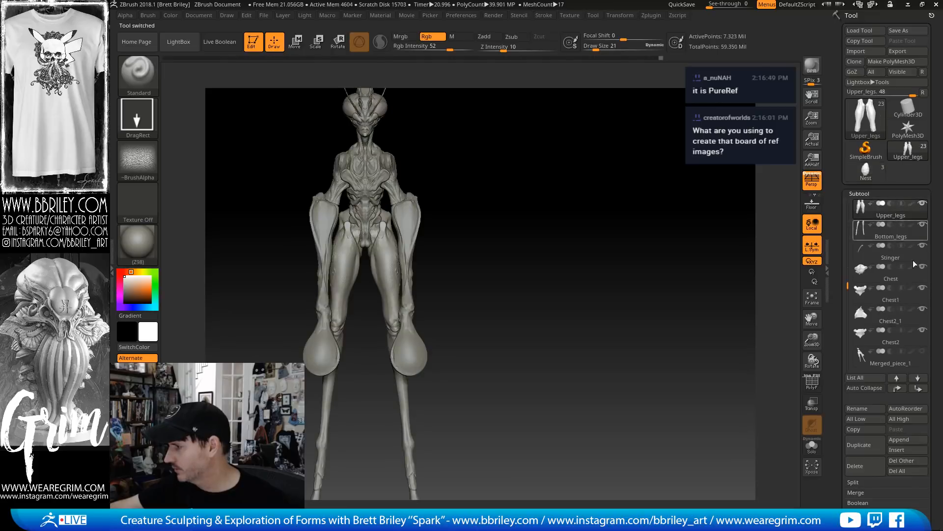
Append the Nest mesh to the creature tool as a new subtool
left_click(906, 443)
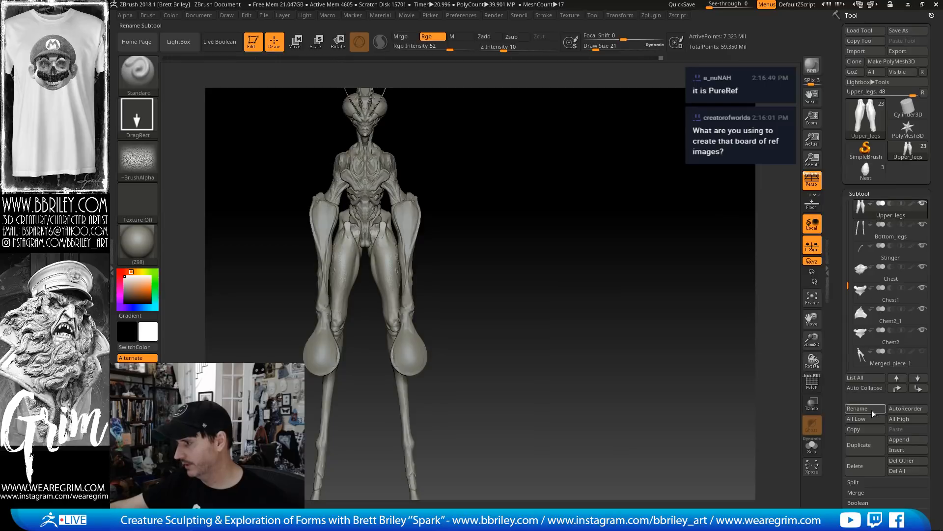
left_click(903, 442)
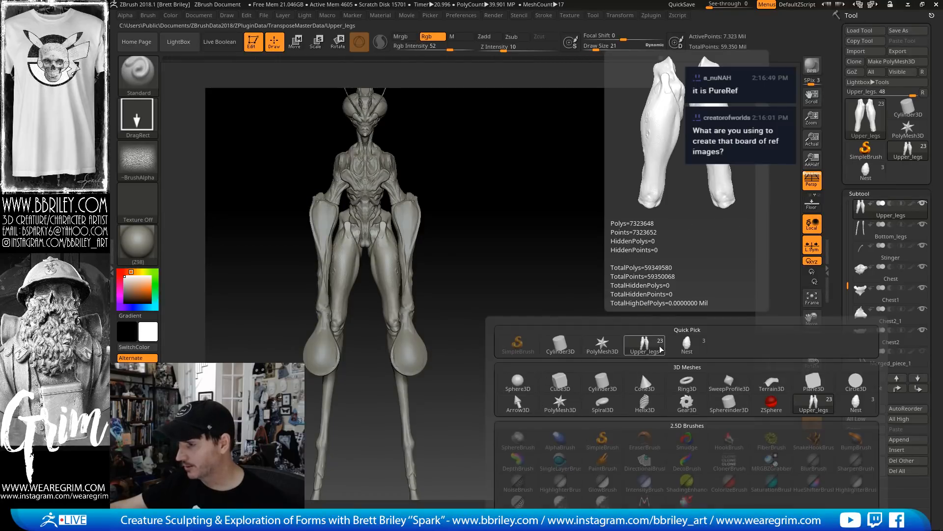
left_click(681, 350)
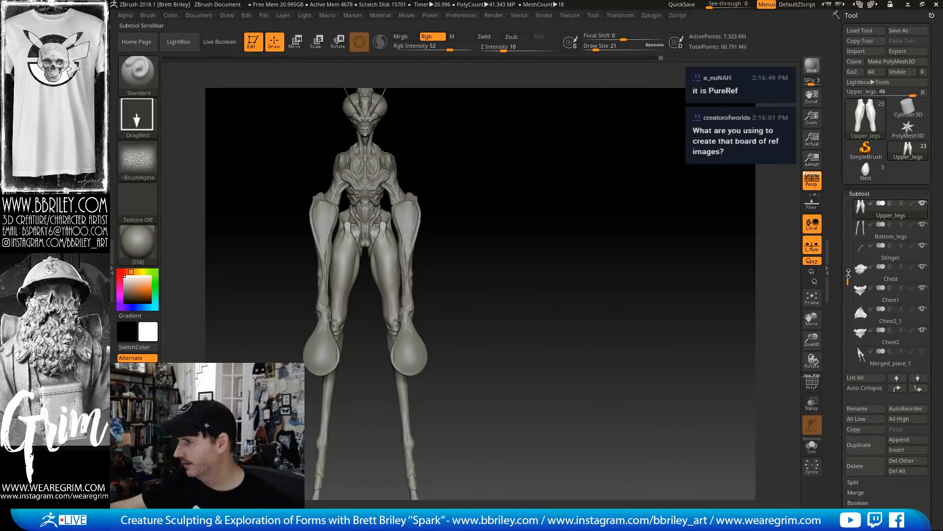
Select the appended nest subtool below Neck_piece, frame the model, and bring its Geometry settings into view
left_click_drag(848, 274, 852, 366)
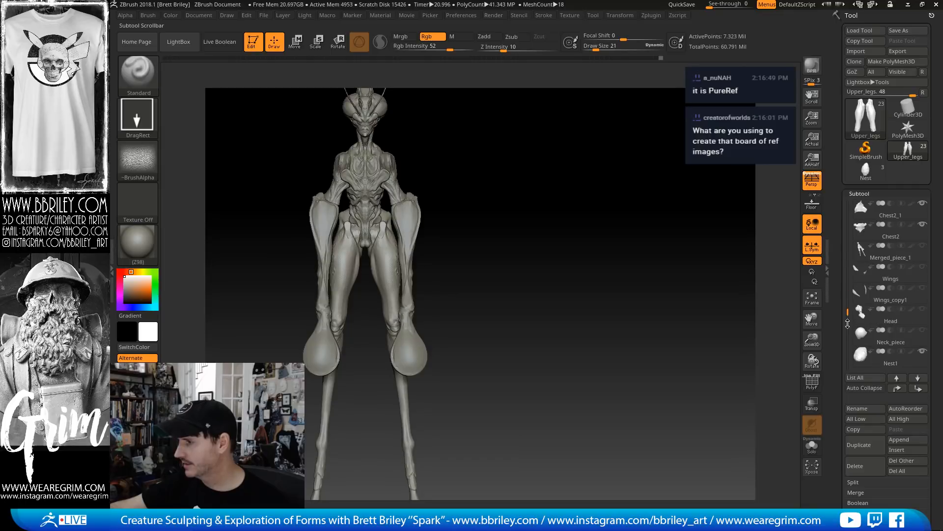
left_click(865, 359)
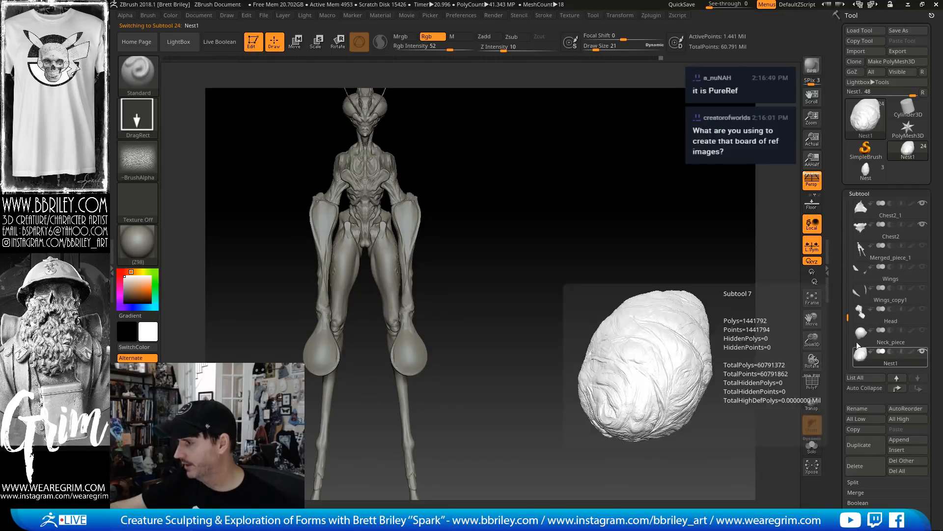
key("f")
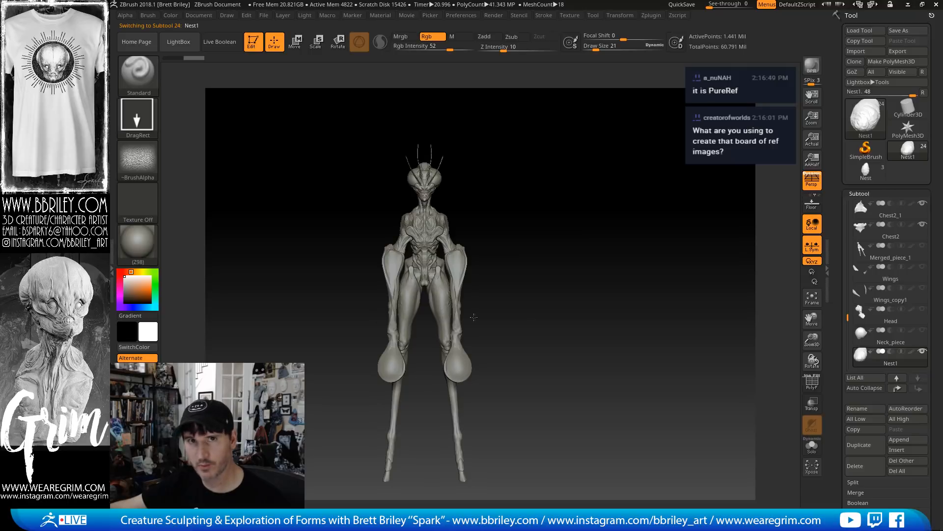
left_click_drag(837, 505, 843, 247)
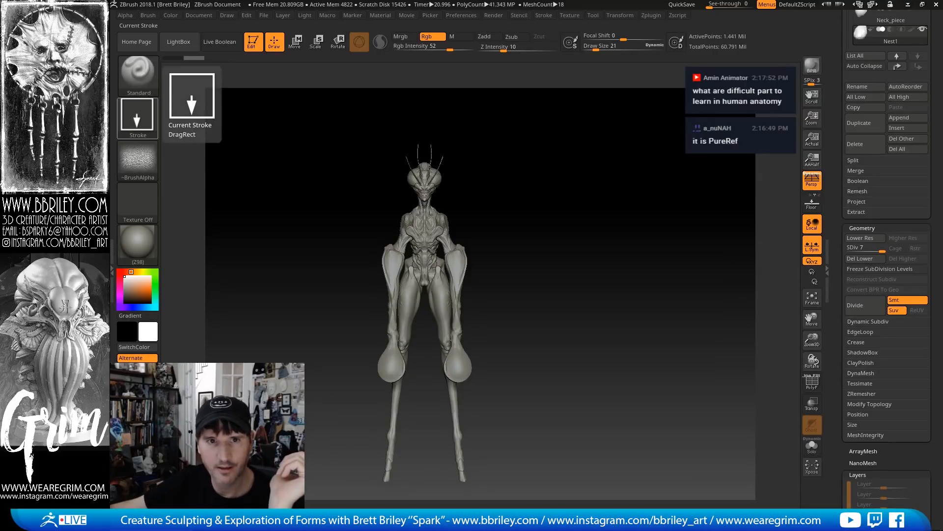
Examine the termite mound references, enlarging the photo of the rounded red mound on the forest slope
right_click_drag(771, 1, 628, 93)
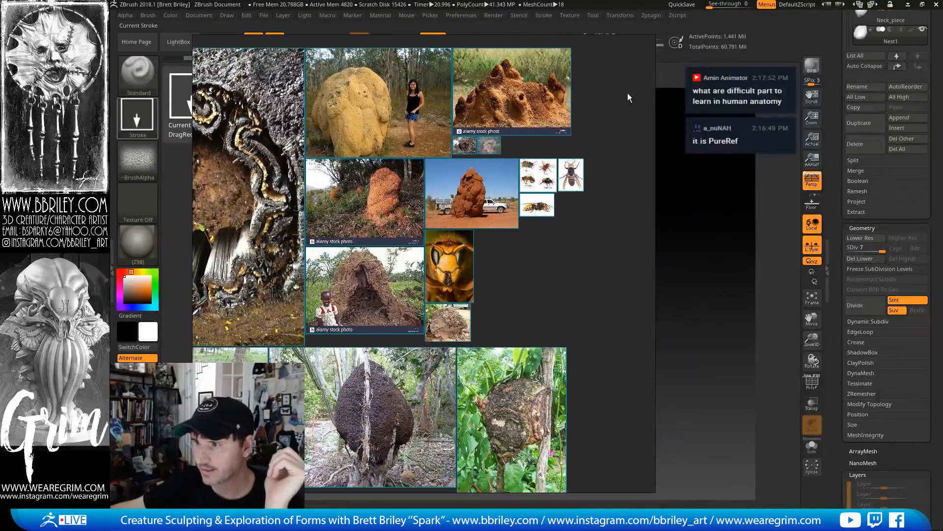
scroll(507, 205, "down", 4)
scroll(508, 205, "up", 8)
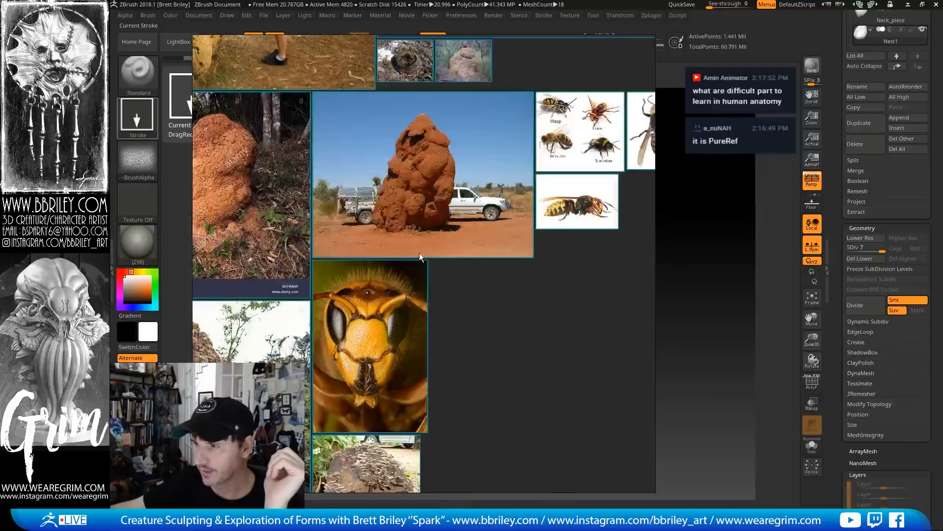
scroll(420, 252, "down", 3)
double_click(260, 220)
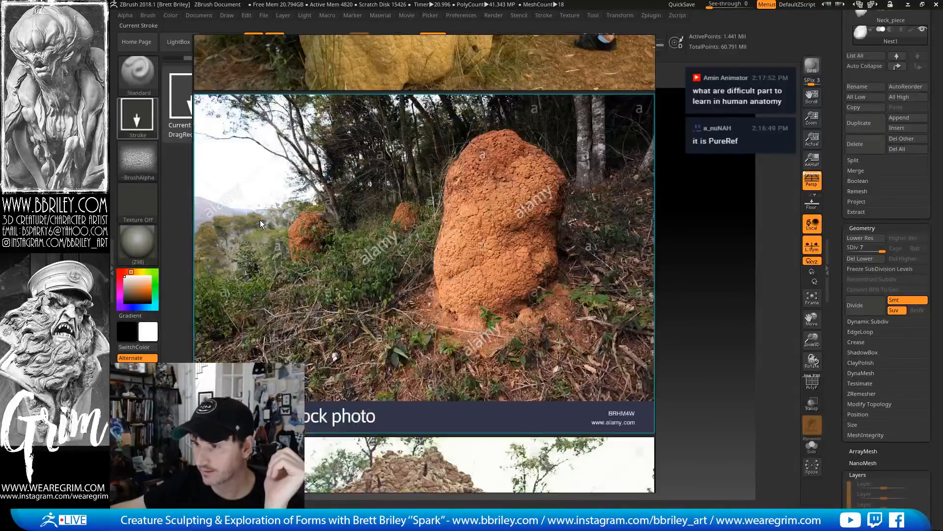
mouse_move(420, 220)
right_mouse_down()
mouse_move(370, 246)
mouse_move(408, 217)
right_mouse_up()
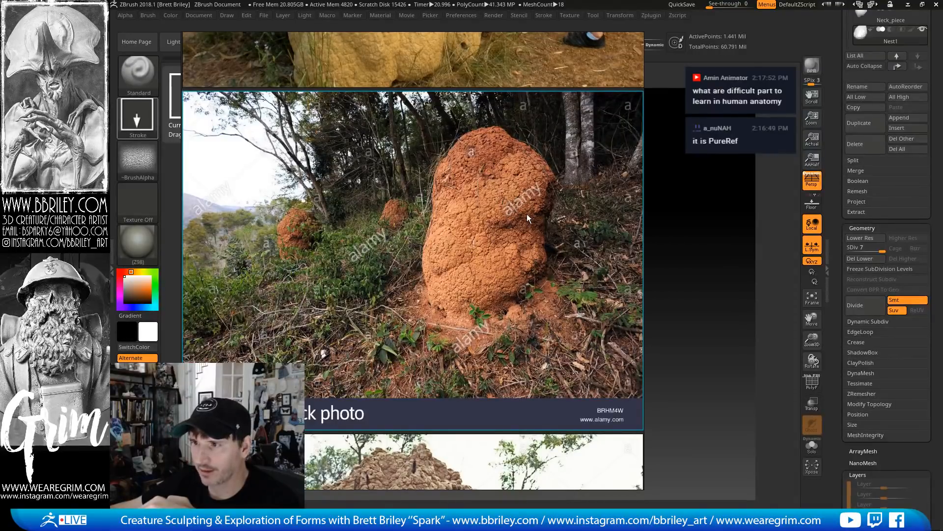
right_click_drag(526, 214, 436, 207)
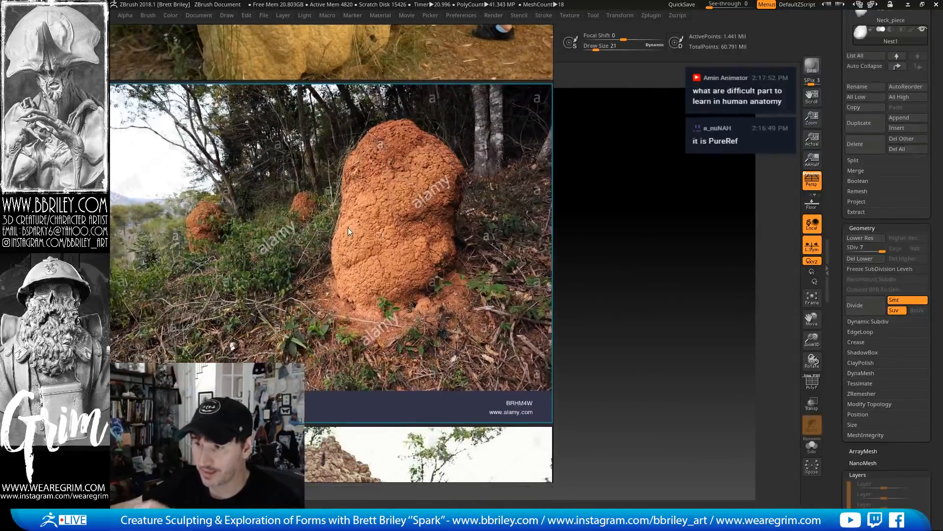
right_click_drag(347, 228, 0, 226)
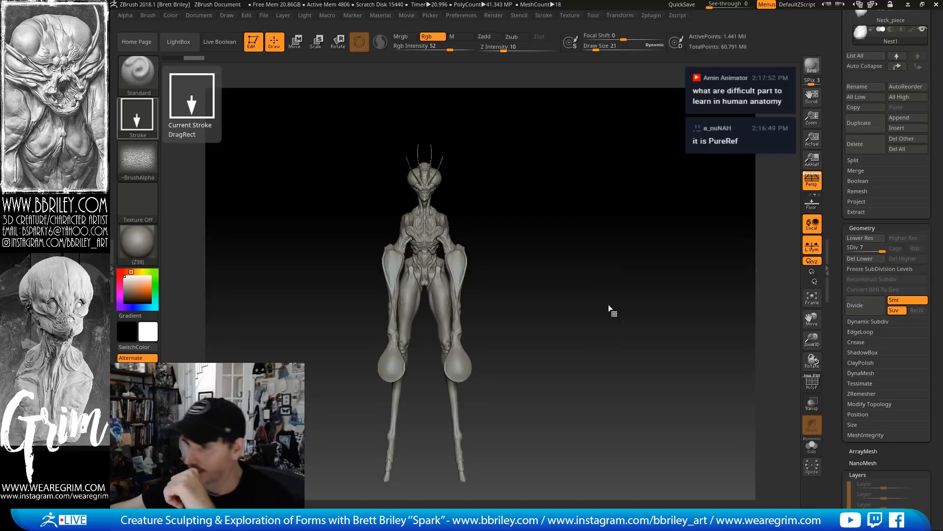
Examine the creature's head, torso, arms and back from several angles
left_click_drag(611, 274, 607, 280)
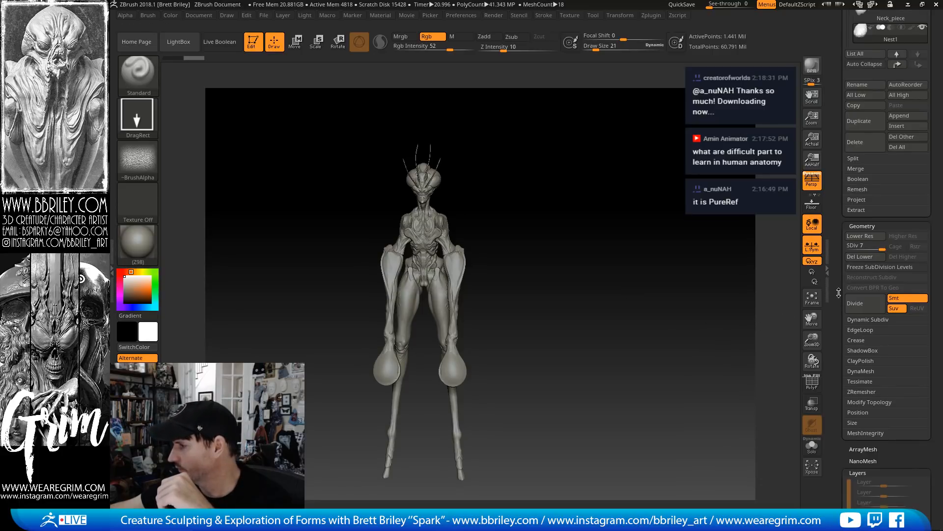
left_click_drag(838, 299, 826, 252)
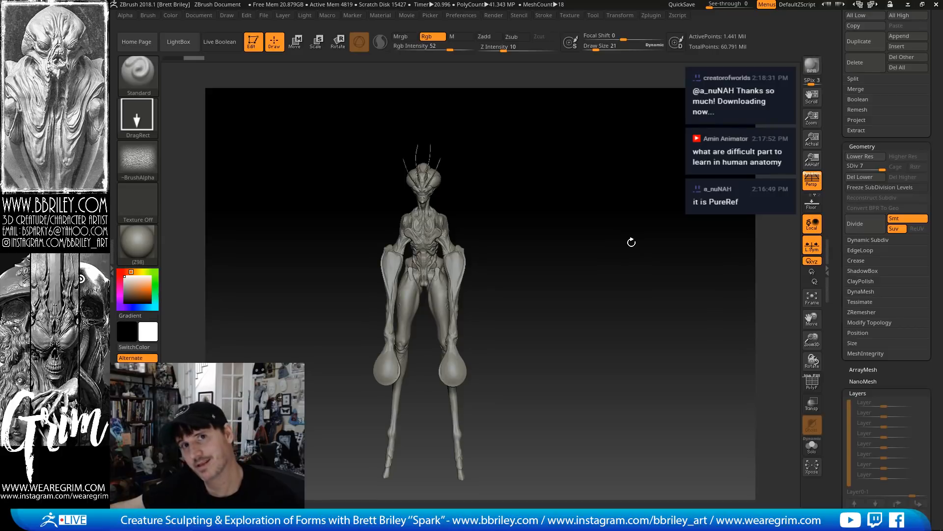
left_click_drag(581, 307, 548, 318)
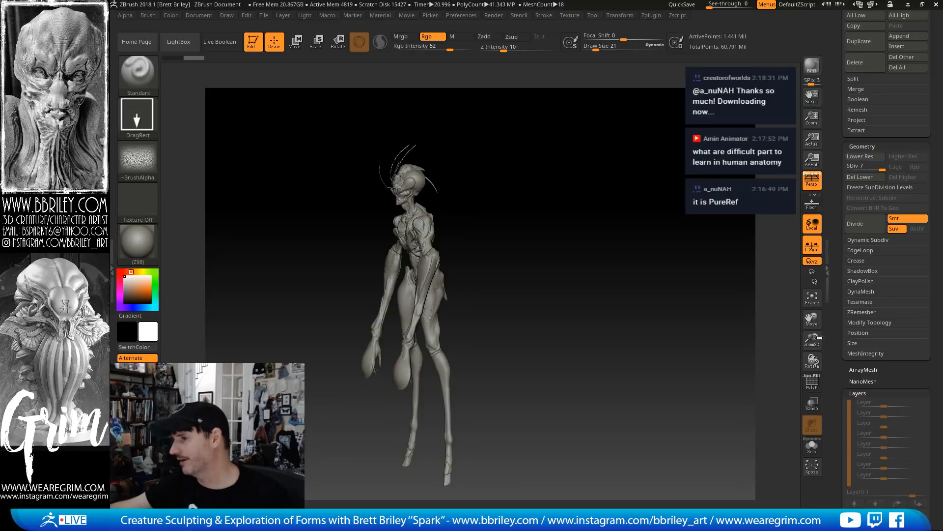
left_click_drag(582, 278, 495, 235)
left_click_drag(495, 237, 535, 393, "alt")
mouse_move(573, 211)
left_mouse_down("alt")
mouse_move(581, 376)
mouse_move(347, 300)
left_mouse_up("alt")
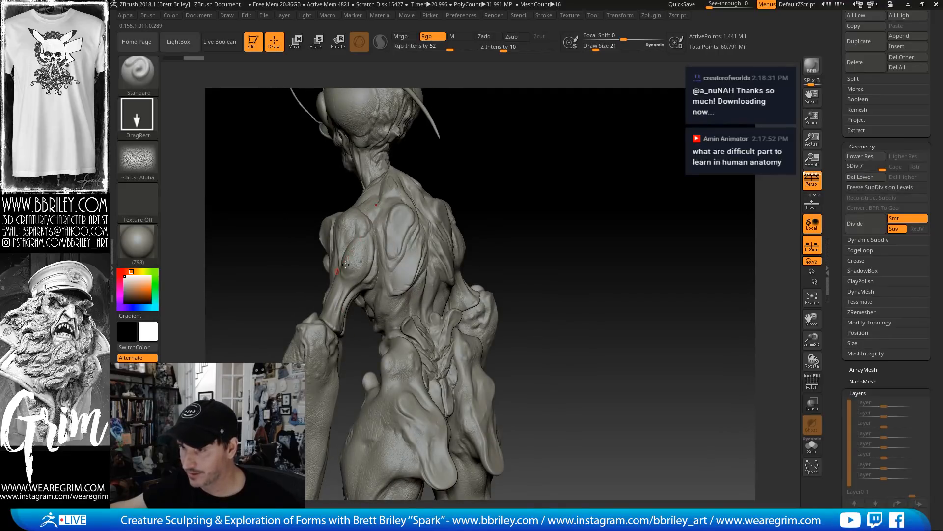
left_click_drag(541, 211, 506, 301)
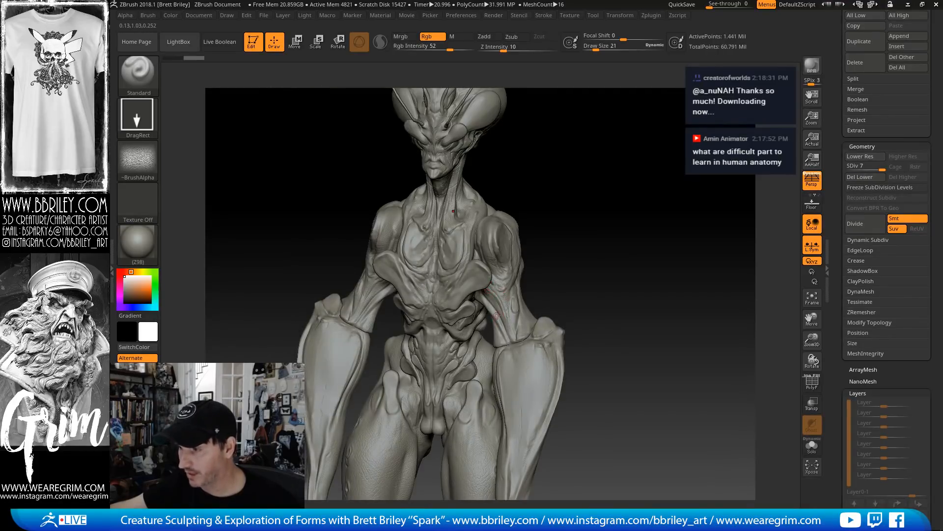
mouse_move(580, 264)
left_mouse_down()
mouse_move(587, 262)
mouse_move(518, 229)
mouse_move(510, 259)
left_mouse_up()
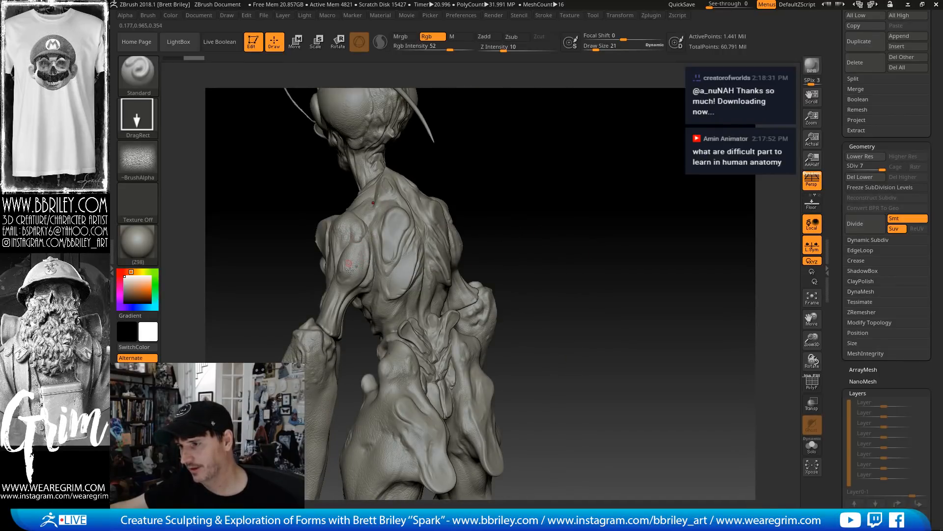
left_click_drag(270, 249, 453, 277)
left_click_drag(583, 289, 577, 289)
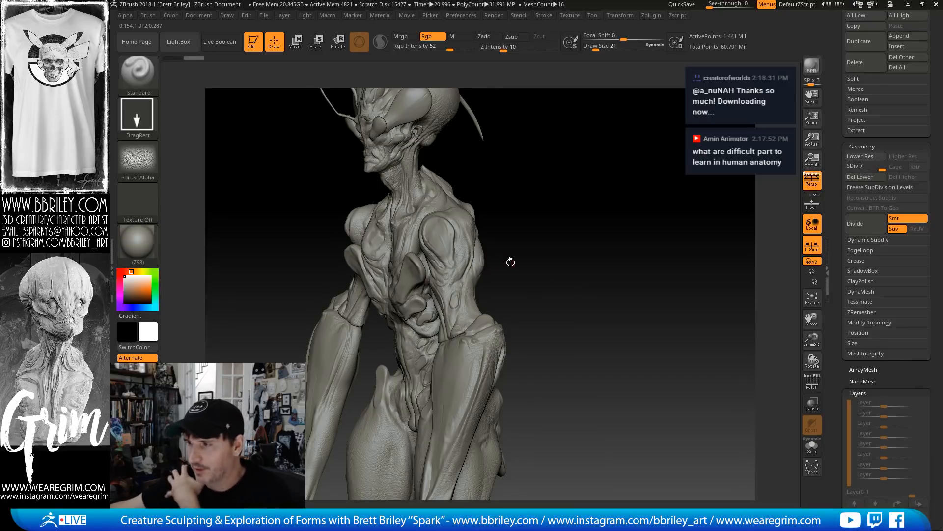
left_click_drag(511, 262, 595, 308)
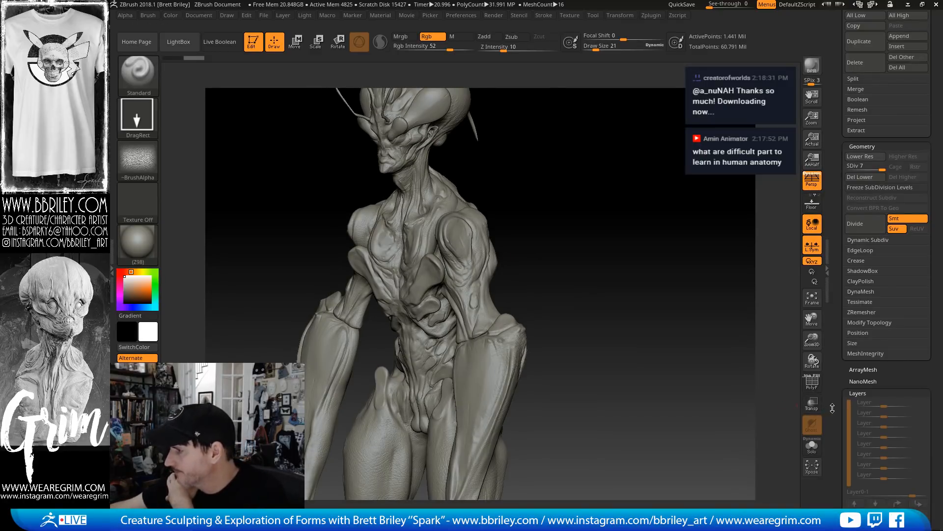
Face the creature from the front and apply the Unify deformation to the nest subtool
left_click_drag(834, 399, 847, 482)
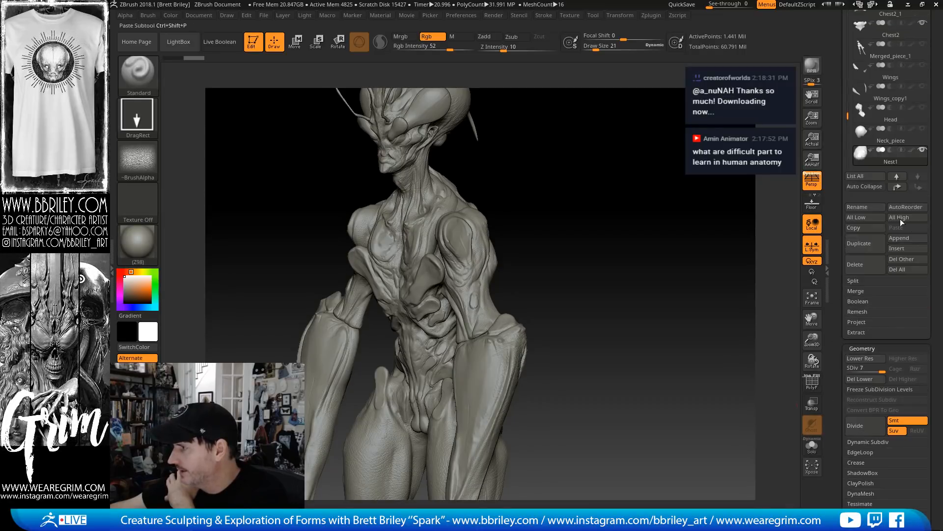
left_click_drag(726, 337, 700, 294, "shift")
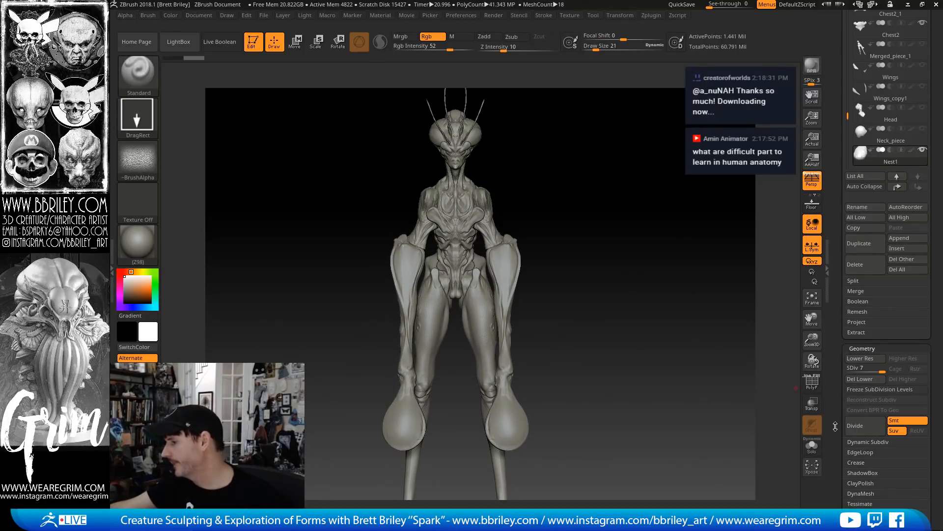
left_click_drag(836, 425, 837, 332)
left_click(857, 303)
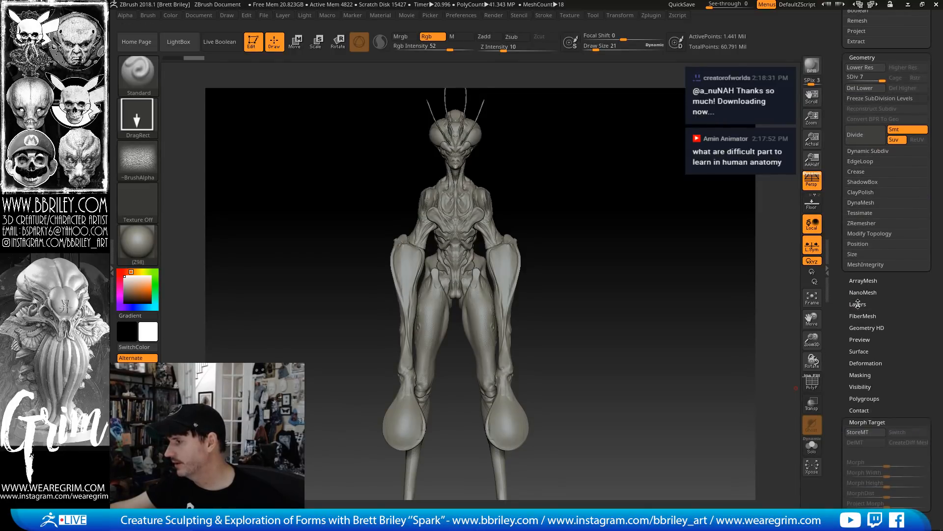
left_click(858, 364)
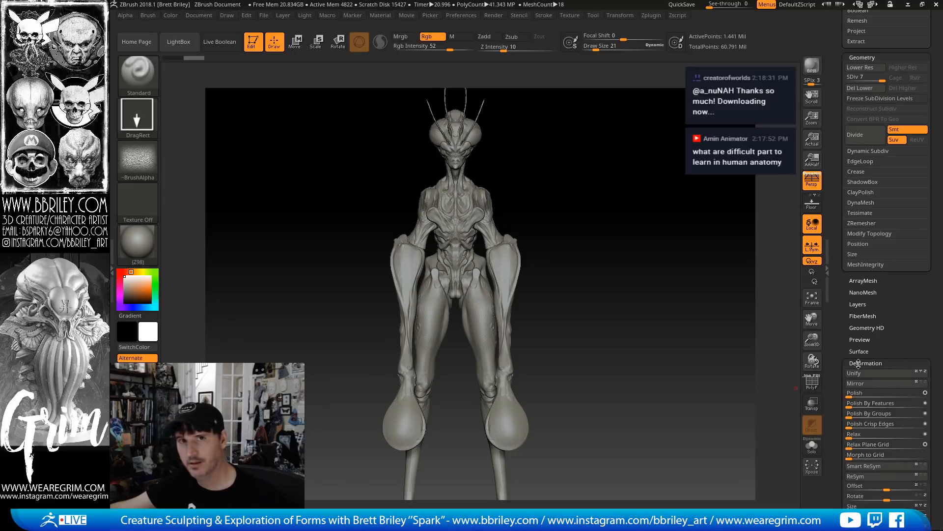
left_click(857, 371)
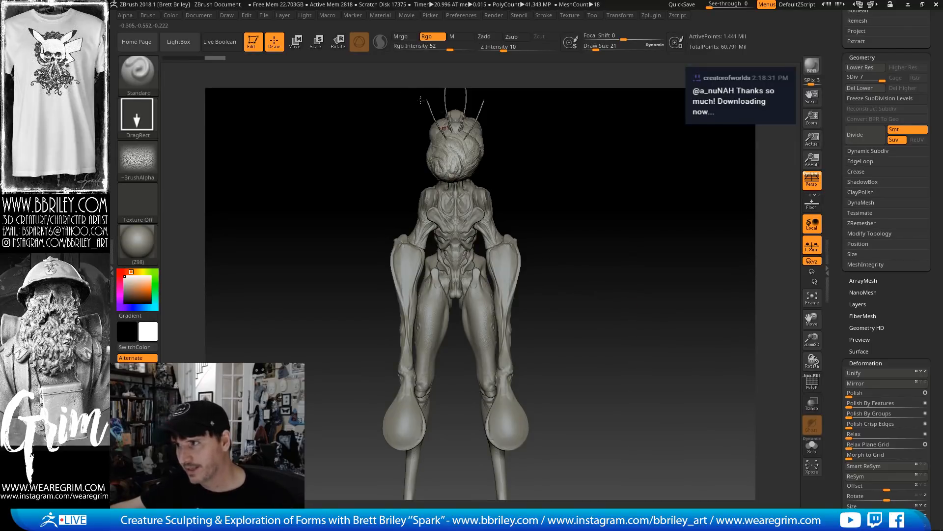
Activate the Move gizmo for the nest, check the mesh in Solo mode, and centre the gizmo on it
left_click(305, 45)
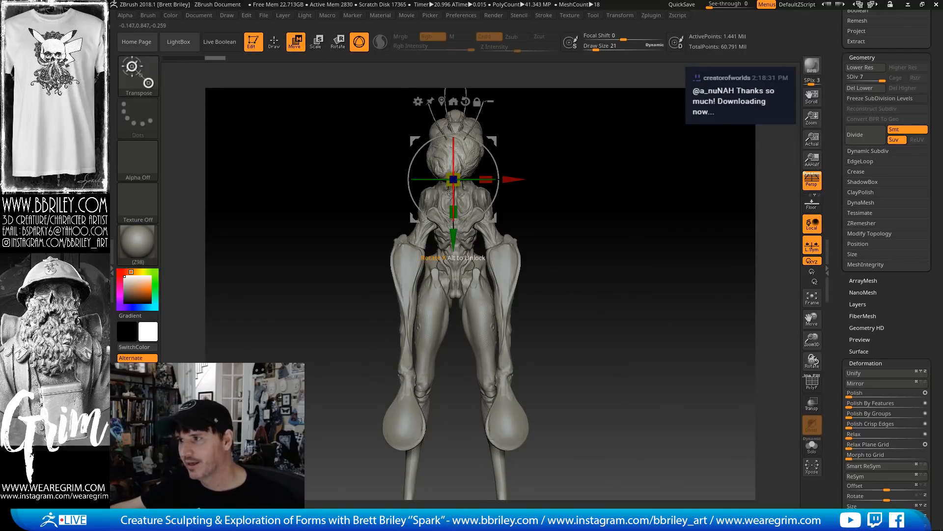
left_click_drag(572, 239, 623, 359, "alt")
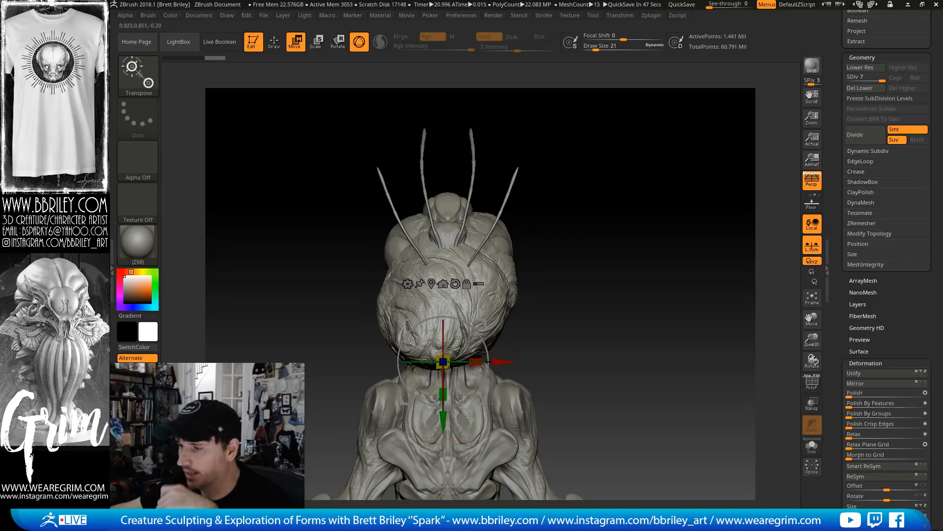
left_click(812, 447)
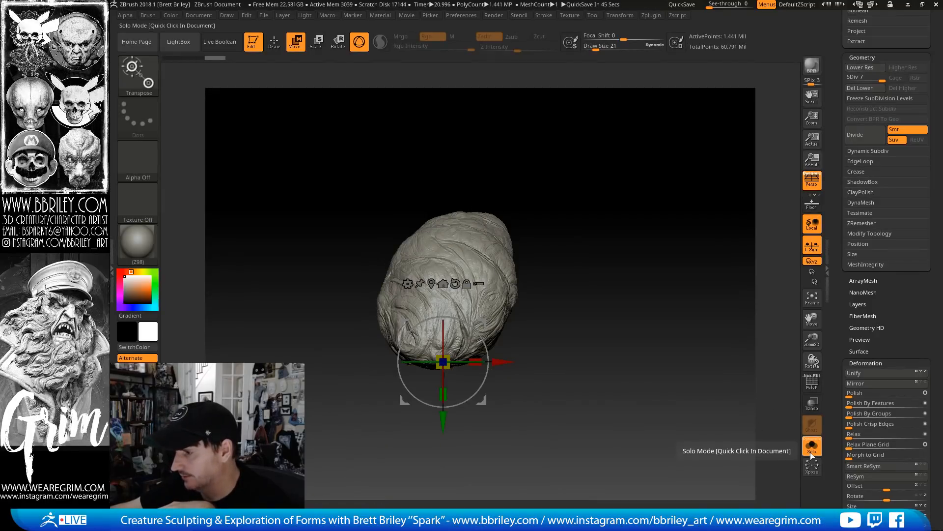
left_click(812, 451)
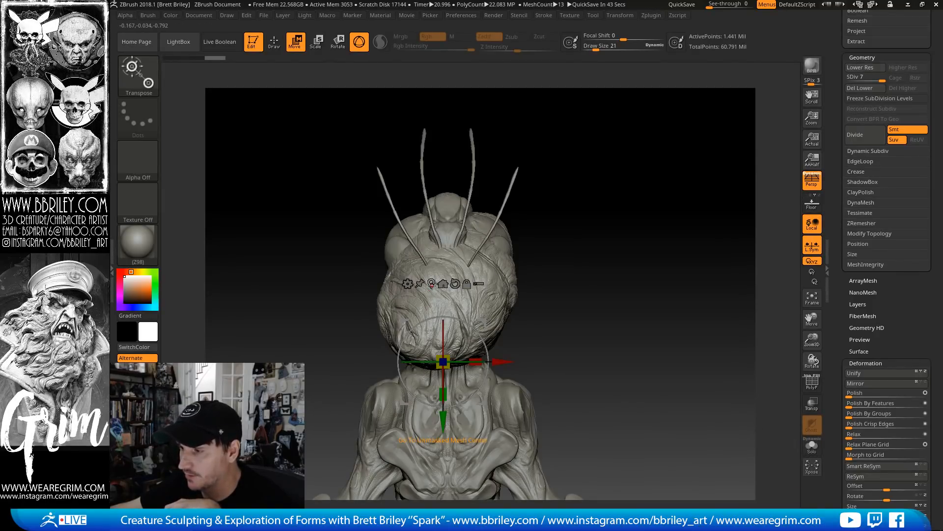
left_click(431, 284)
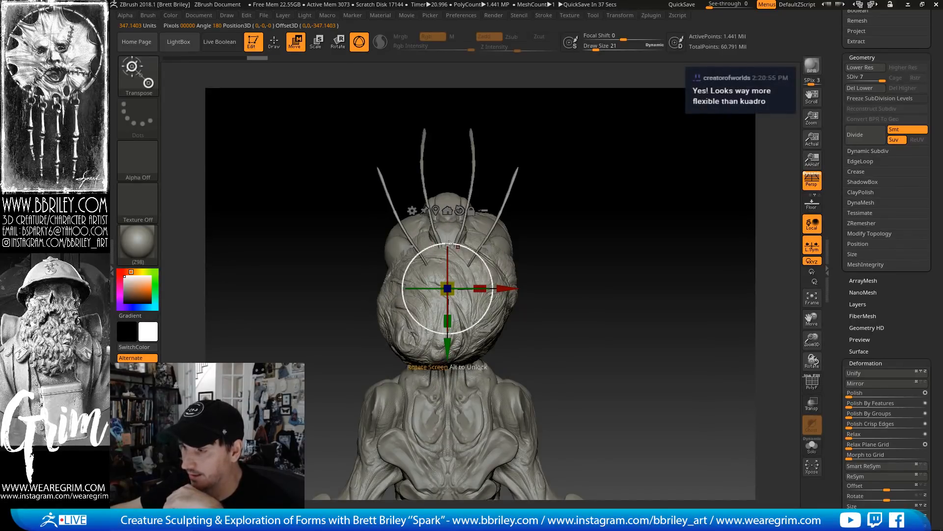
In side view, move the nest from the creature's head down to the space in front of its hips
left_click_drag(578, 283, 605, 284)
left_click_drag(610, 372, 586, 230, "alt")
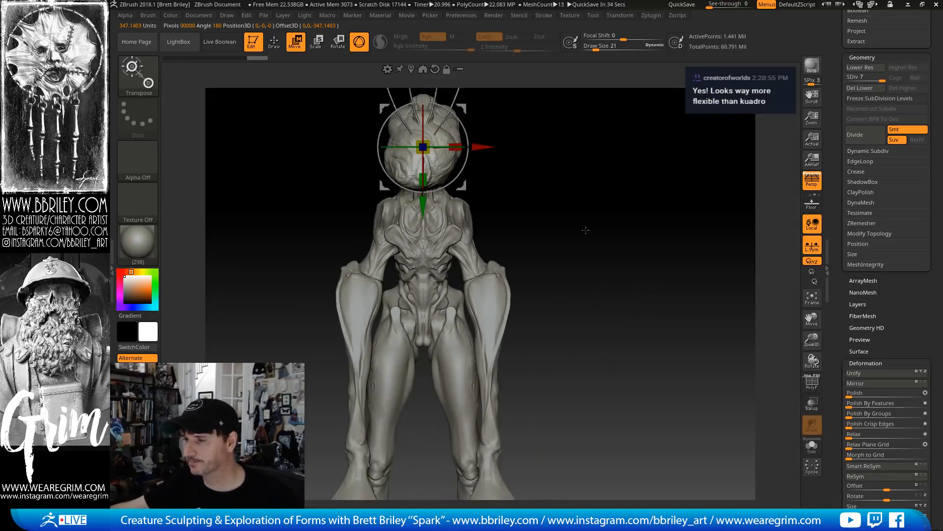
left_click_drag(585, 164, 565, 218)
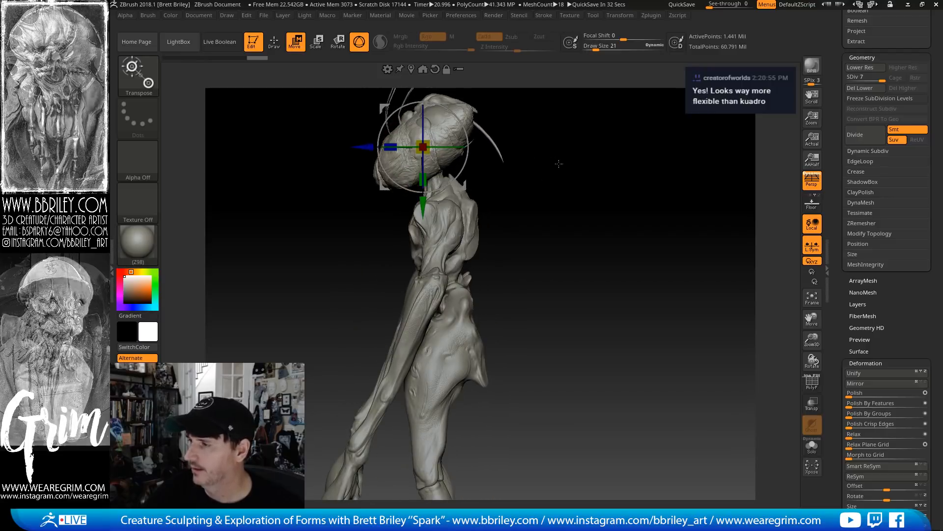
left_click_drag(471, 167, 392, 382)
left_click_drag(539, 376, 583, 164, "alt")
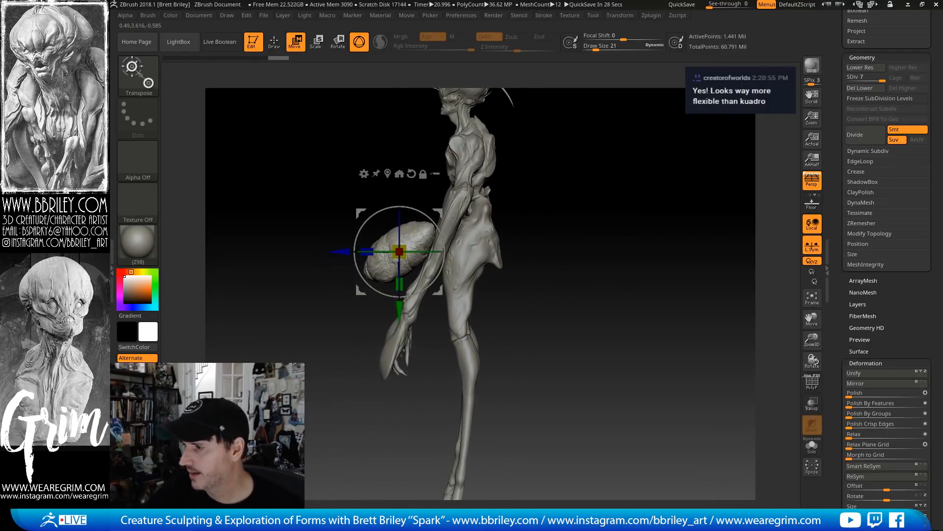
Rotate the nest upright and shift it down in front of the creature's hands, its top tilted away from the body
left_click_drag(442, 238, 452, 286)
left_click_drag(566, 215, 574, 265, "alt")
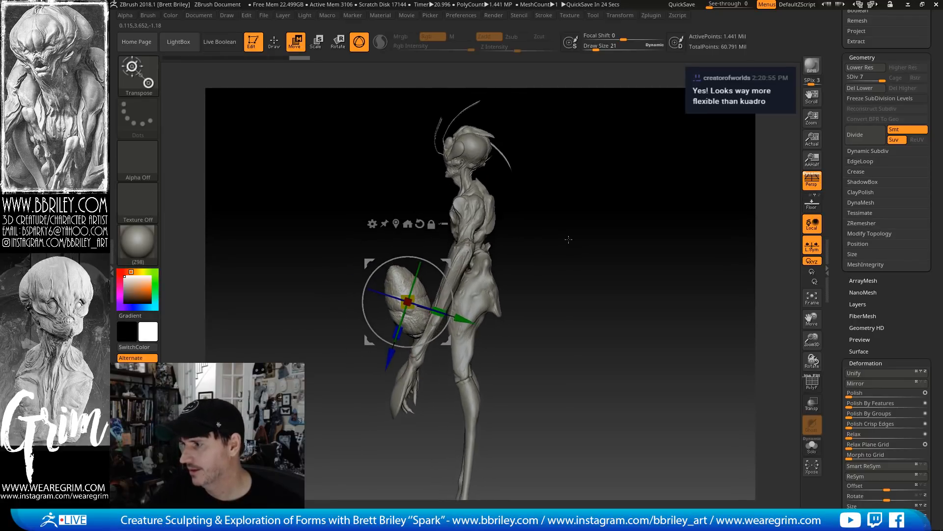
left_click_drag(448, 260, 439, 279)
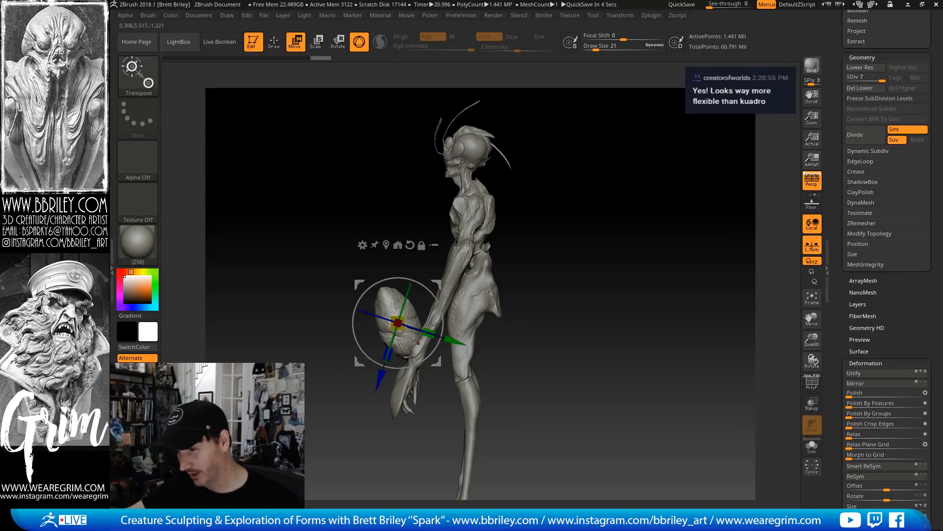
left_click_drag(443, 336, 418, 257)
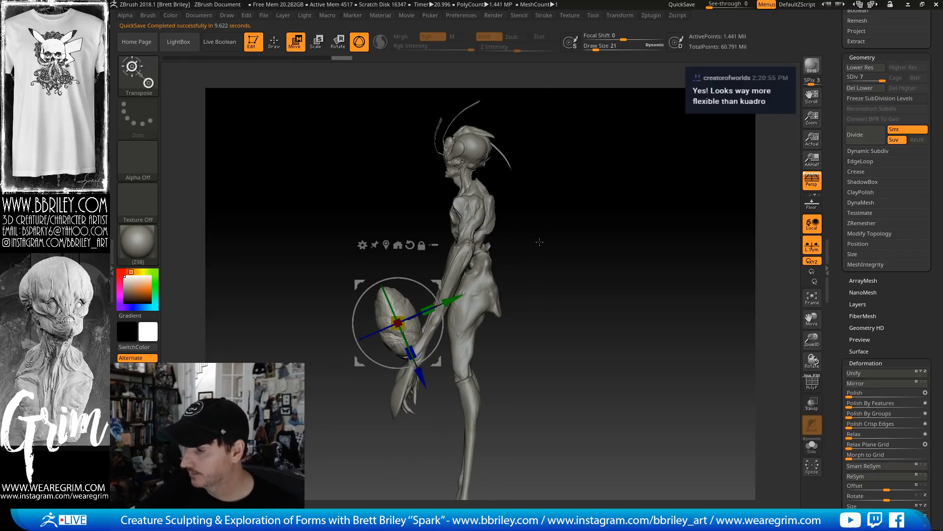
Lower the nest to subdivision level 1 and stretch it along its long axis into a tall spindle
key("shift+d")
key("shift+d")
key("shift+d")
key("shift+d")
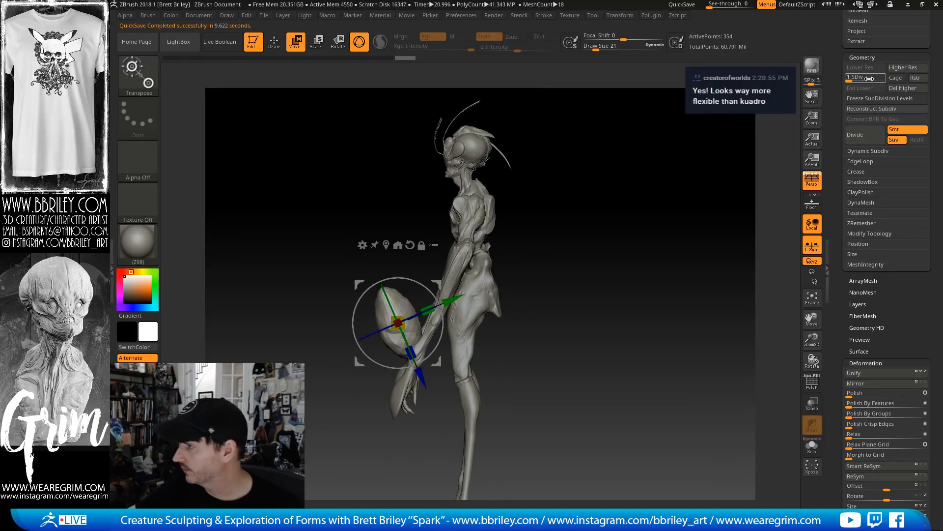
left_click_drag(412, 350, 449, 421)
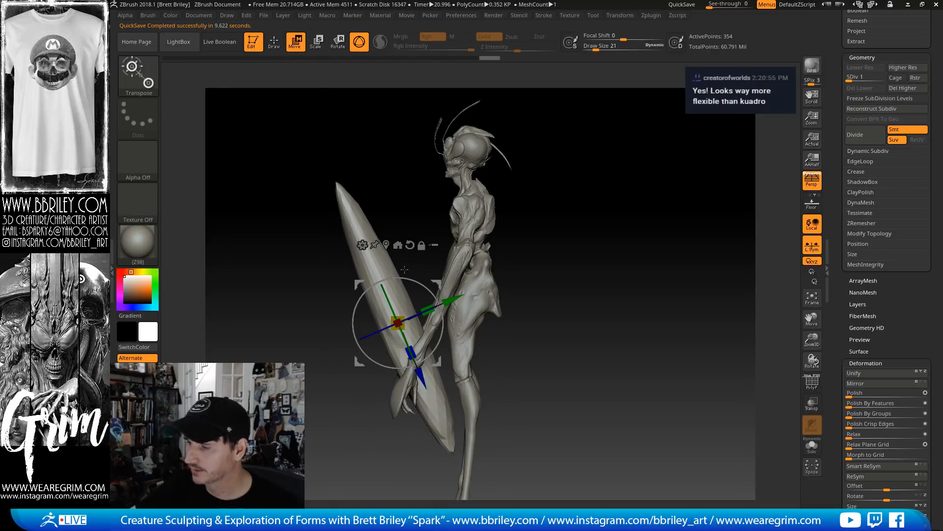
Broaden the upper part of the stretched nest using the Move brush at draw size 862, and raise it to subdivision level 2
key("q")
key("s")
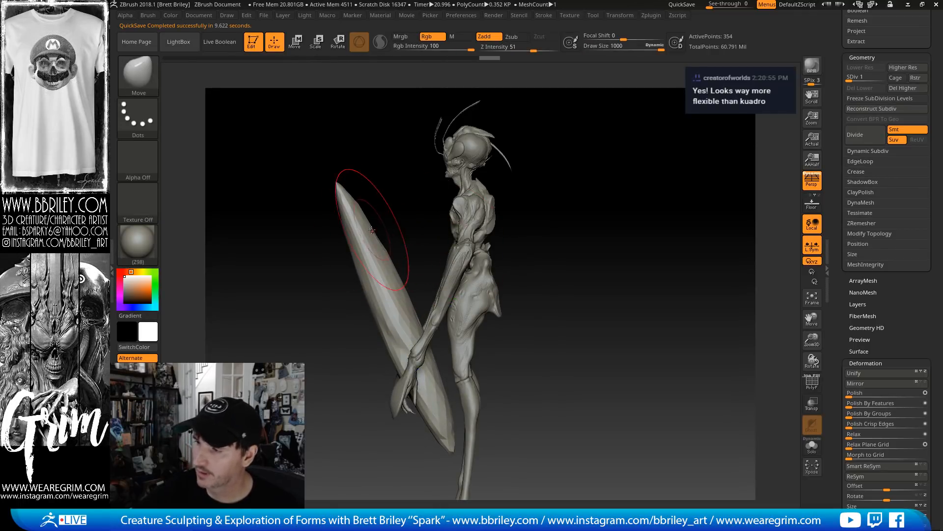
key("s")
left_click(340, 239)
mouse_move(349, 237)
left_mouse_down()
mouse_move(341, 238)
mouse_move(389, 254)
left_mouse_up()
left_click_drag(370, 215, 379, 209)
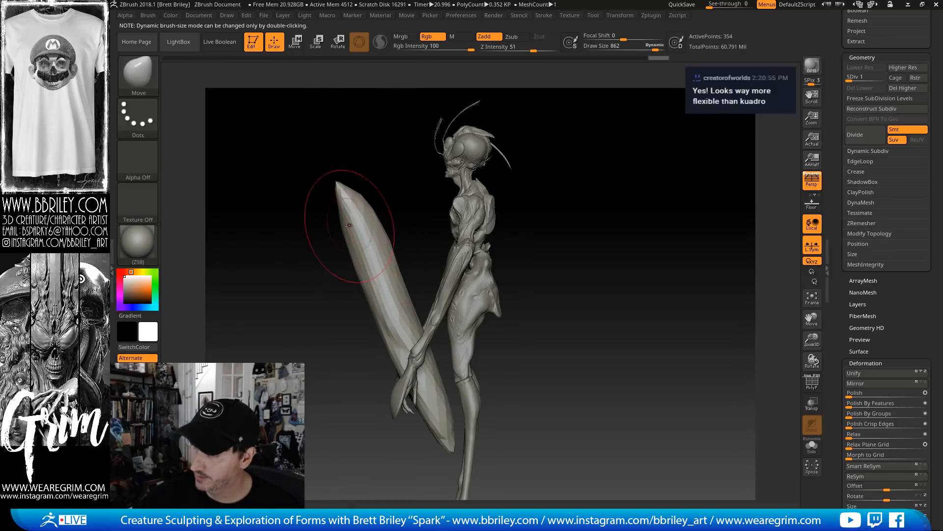
key("ctrl+d")
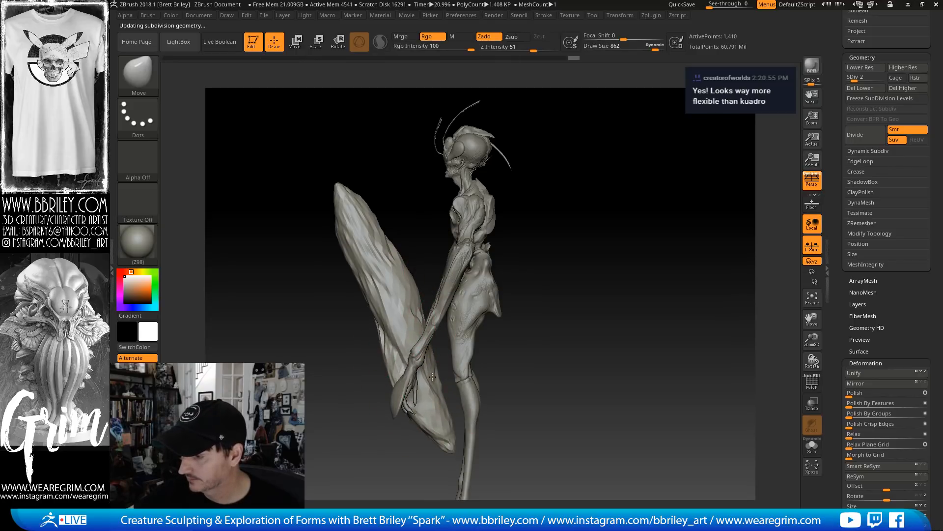
Move the nest down and sideways so it stands in front of the creature's right arm
left_click_drag(387, 380, 648, 221)
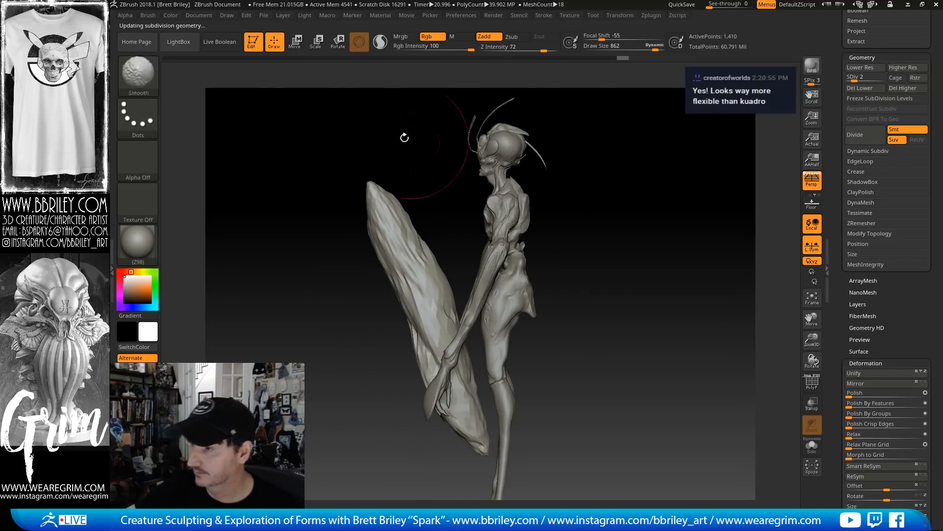
key("w")
left_click_drag(464, 293, 459, 351)
left_click_drag(550, 337, 640, 320)
left_click_drag(445, 386, 407, 349)
mouse_move(563, 270)
left_mouse_down()
mouse_move(539, 265)
mouse_move(581, 257)
mouse_move(593, 366)
left_mouse_up()
Reshape the nest's outline with the Move brush, varying the draw size between 501 and 628
key("q")
left_click_drag(319, 387, 318, 373)
left_click_drag(334, 267, 369, 326)
left_click_drag(313, 355, 304, 333)
key("[")
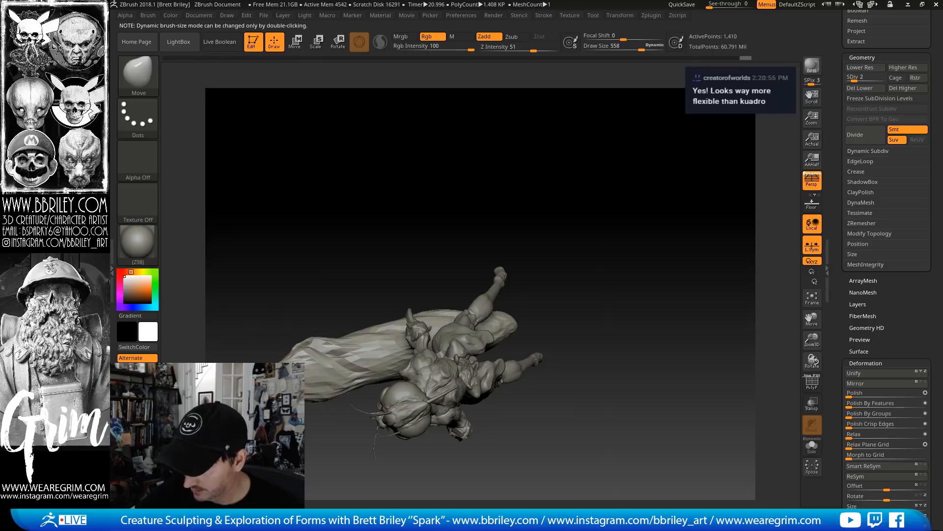
mouse_move(344, 260)
left_mouse_down()
mouse_move(355, 209)
mouse_move(366, 307)
mouse_move(594, 168)
mouse_move(408, 287)
left_mouse_up()
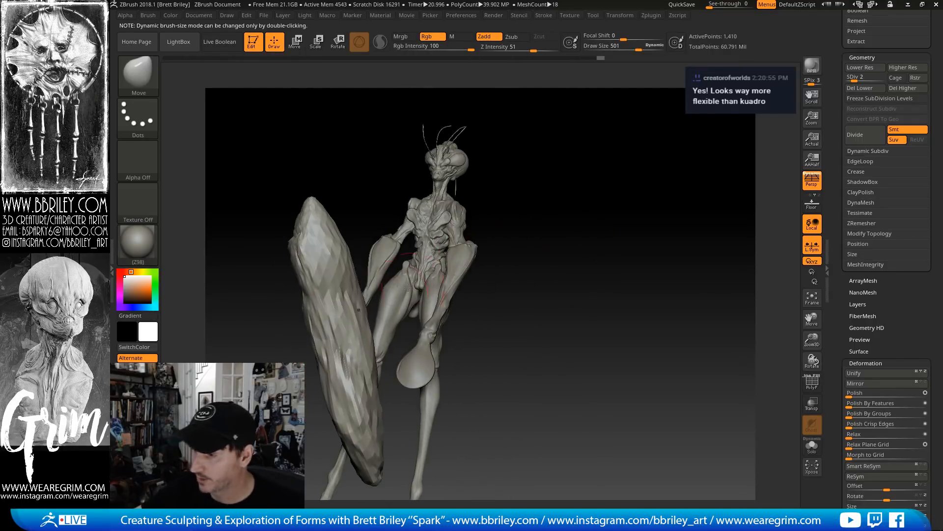
left_click_drag(366, 317, 373, 318)
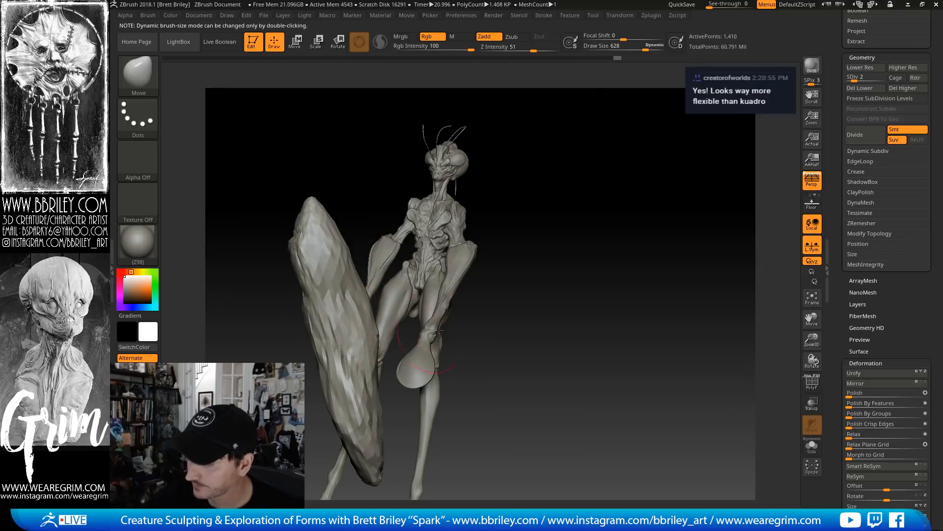
mouse_move(439, 331)
left_mouse_down()
mouse_move(362, 339)
mouse_move(390, 307)
left_mouse_up()
Bulge and bend the nest's silhouette with the Move brush at draw size 974, working from the front and side
key("s")
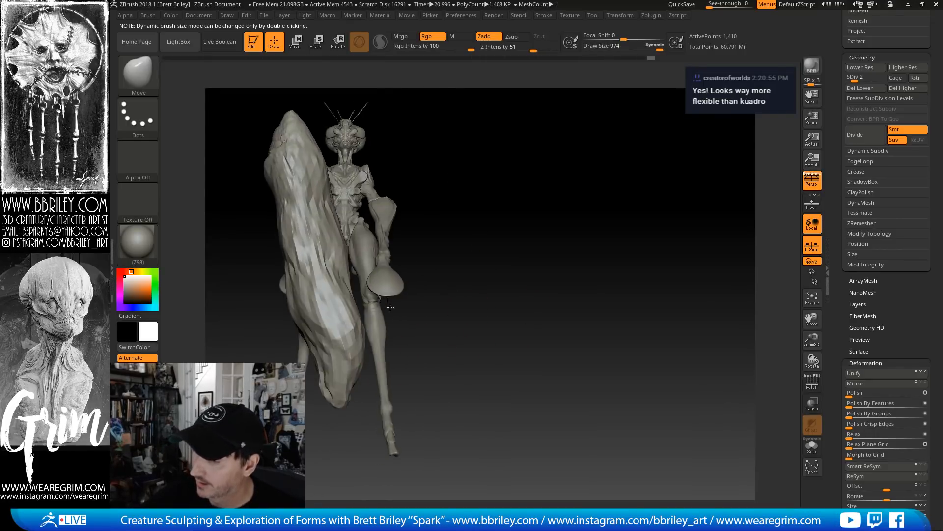
left_click_drag(340, 359, 317, 361)
left_click_drag(450, 307, 368, 330)
left_click_drag(355, 341, 366, 334)
left_click_drag(450, 358, 385, 346)
left_click_drag(399, 327, 554, 308)
Raise the nest to subdivision level 7
key("d")
key("d")
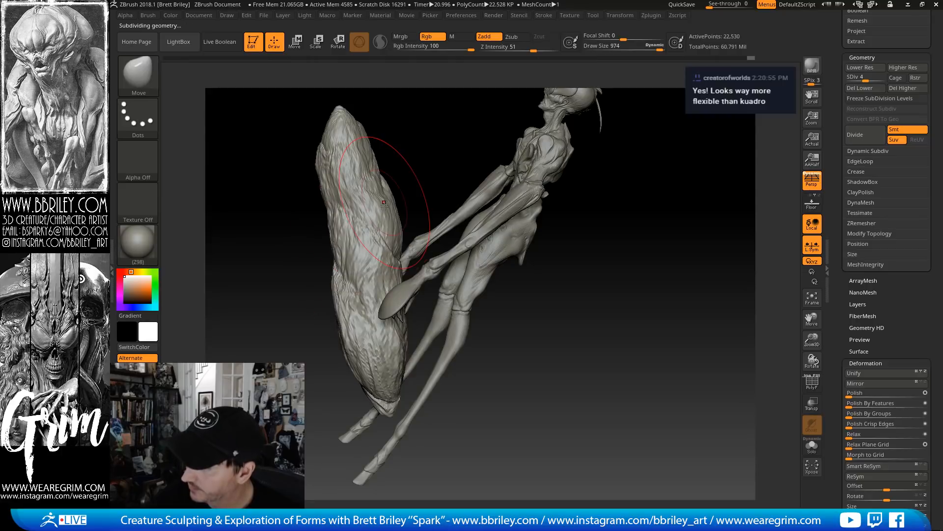
key("d")
key("d")
key("d")
Round out the nest's upper section and pinch a waist around its middle using the Move brush at draw sizes from 713 to 899
left_click_drag(394, 177, 424, 196)
key("s")
left_click_drag(359, 255, 354, 255)
left_click_drag(398, 221, 392, 225)
left_click_drag(412, 133, 391, 195)
key("s")
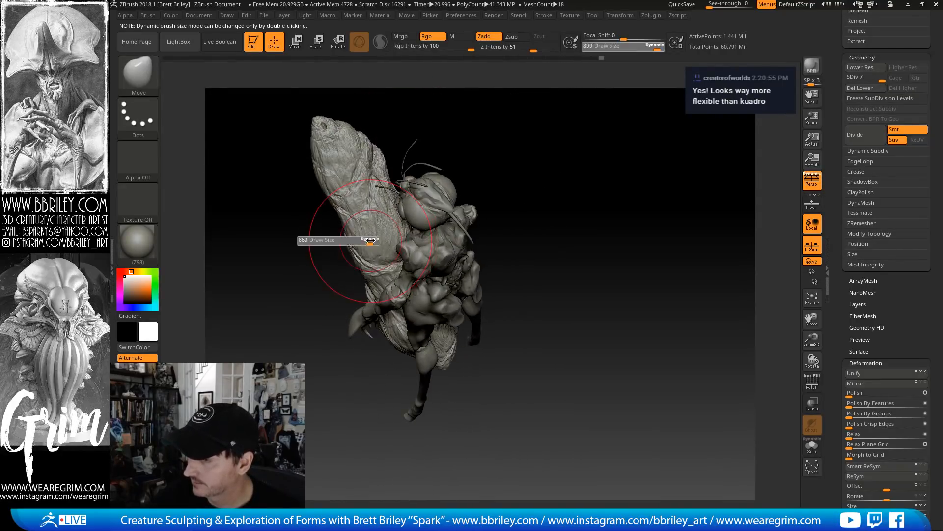
left_click_drag(379, 241, 376, 241)
right_click_drag(378, 256, 348, 230)
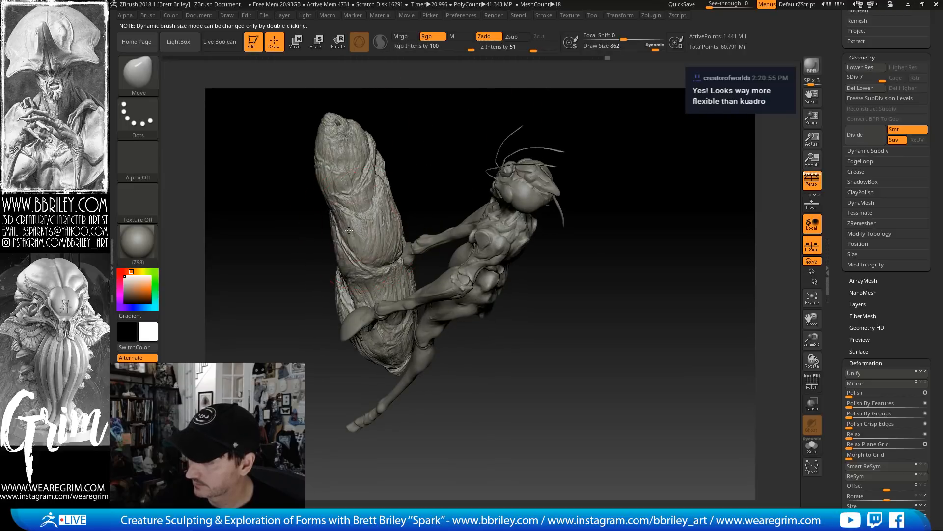
key("s")
left_click_drag(368, 215, 363, 216)
left_click_drag(370, 212, 375, 209)
right_click_drag(382, 215, 375, 265)
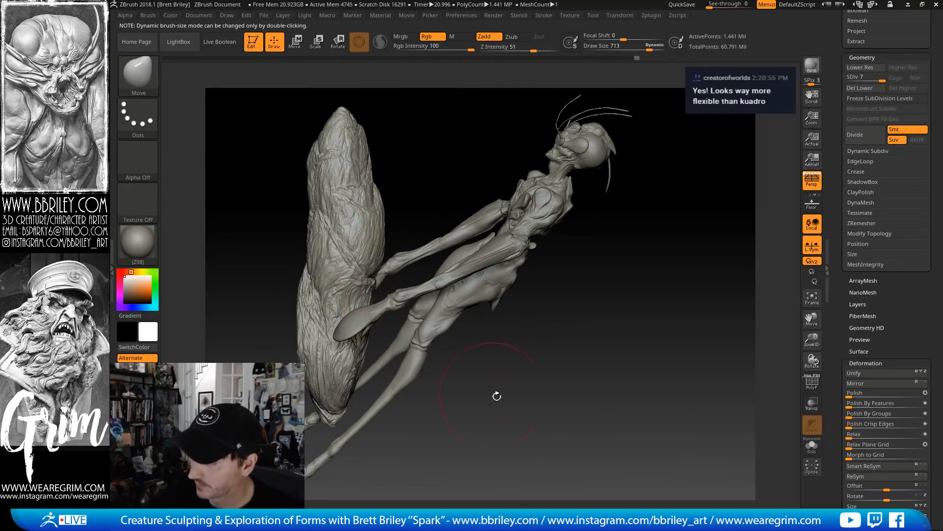
Swell the lower half of the nest outward with the Move brush at draw size 1000
left_click_drag(497, 396, 507, 392)
key("s")
left_click_drag(342, 316, 352, 316)
key("s")
left_click_drag(356, 351, 383, 365)
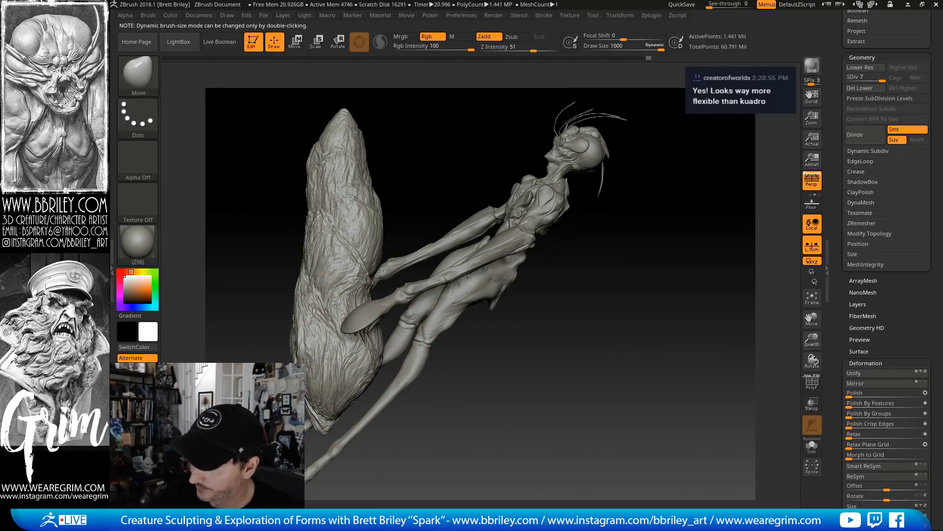
right_click_drag(413, 396, 425, 418)
left_click_drag(413, 401, 415, 397)
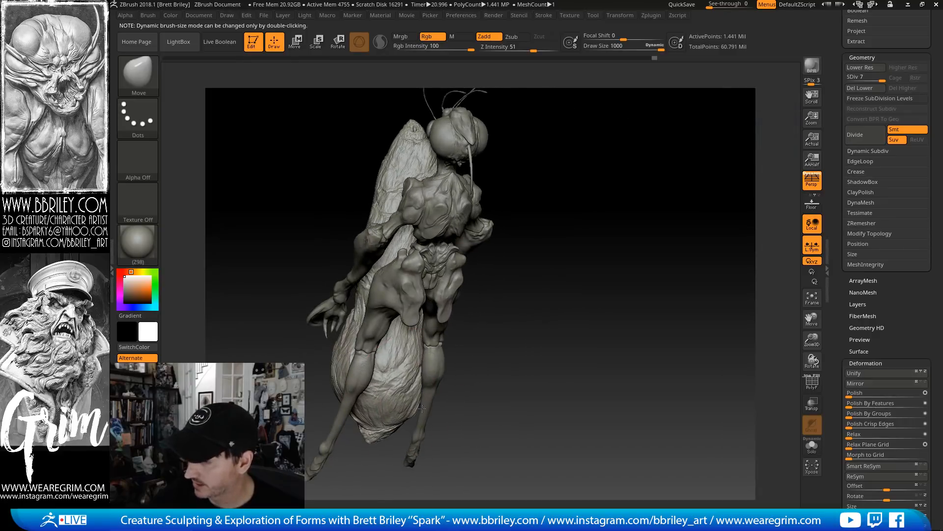
Refine the nest's contour from the opposite side and the front with the Move brush at draw size 769
left_click_drag(512, 327, 434, 337)
mouse_move(445, 296)
left_mouse_down()
mouse_move(455, 264)
mouse_move(528, 176)
mouse_move(499, 177)
left_mouse_up()
key("bracketleft")
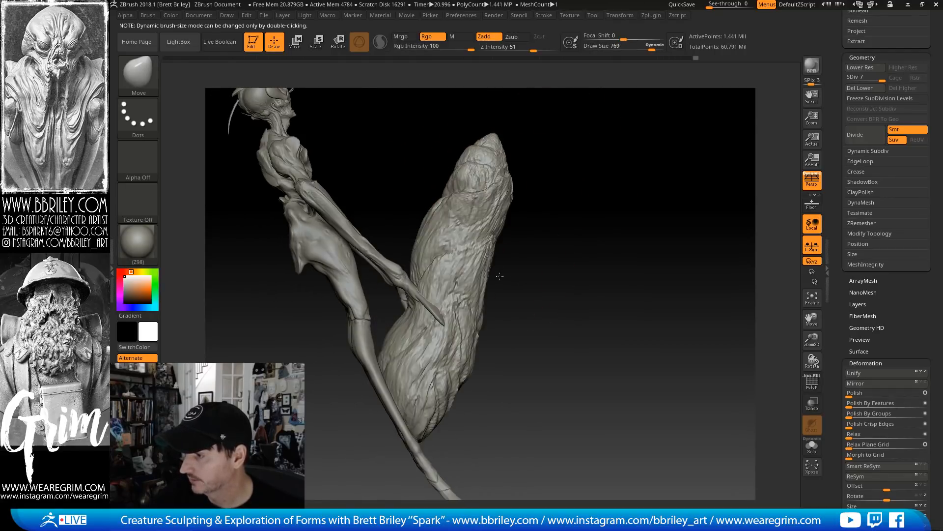
left_click_drag(473, 244, 514, 292)
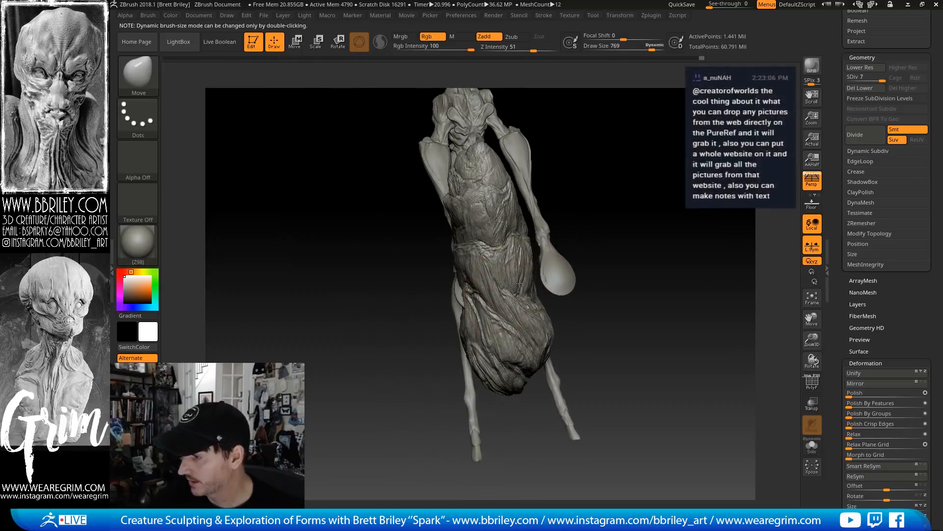
left_click_drag(534, 326, 725, 267)
Reposition and tilt the nest so its lower end rests near the creature's feet and its top leans outward
left_click(296, 43)
mouse_move(437, 285)
left_mouse_down()
mouse_move(446, 284)
mouse_move(418, 288)
mouse_move(432, 279)
left_mouse_up()
left_click_drag(572, 215, 603, 196)
left_click_drag(410, 292, 401, 299)
left_click_drag(450, 253, 433, 274)
left_click_drag(484, 250, 589, 217)
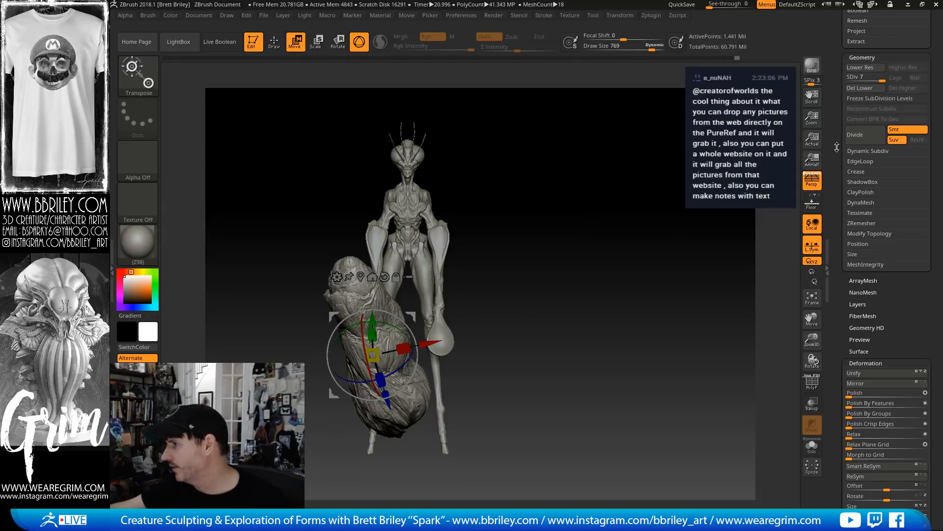
Append a Cylinder3D subtool and scale it into a wide, flat disc
left_click_drag(836, 147, 828, 278)
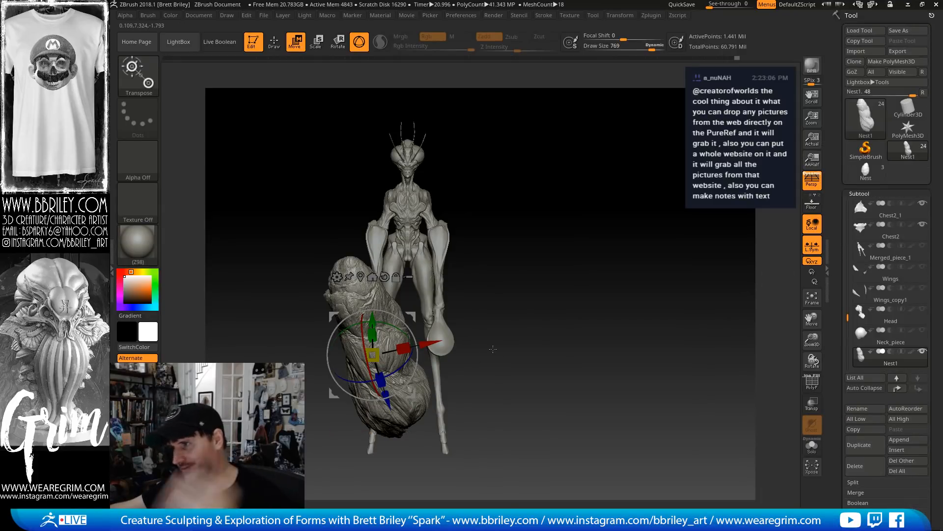
left_click(922, 440)
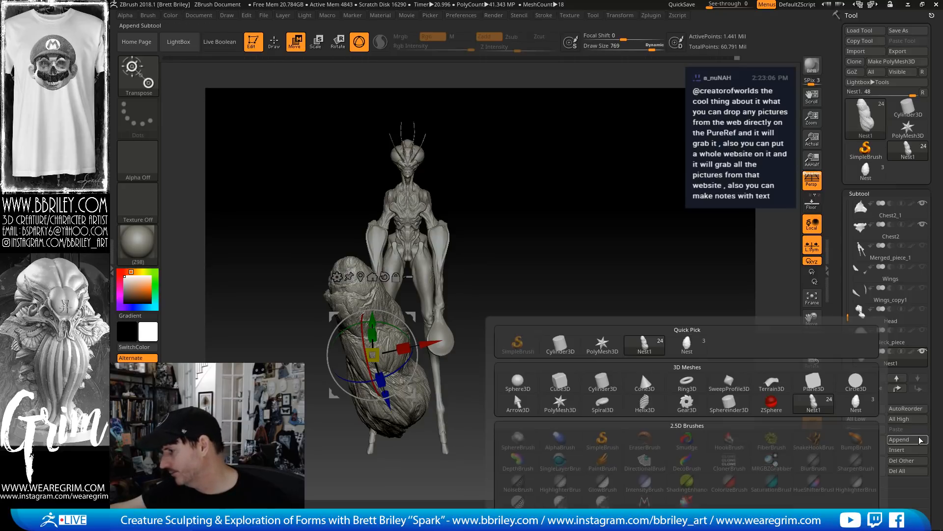
left_click(598, 386)
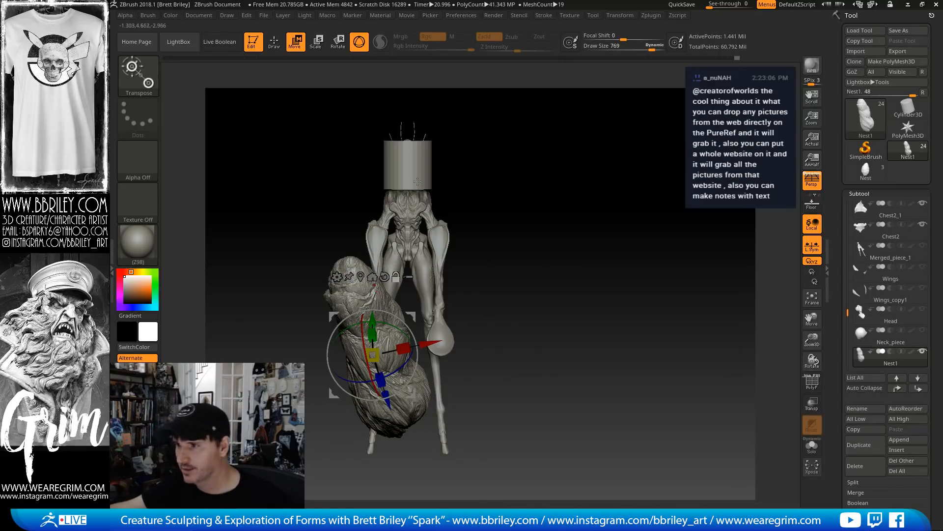
left_click(417, 182)
mouse_move(407, 133)
left_mouse_down()
mouse_move(413, 165)
mouse_move(407, 132)
mouse_move(409, 148)
left_mouse_up()
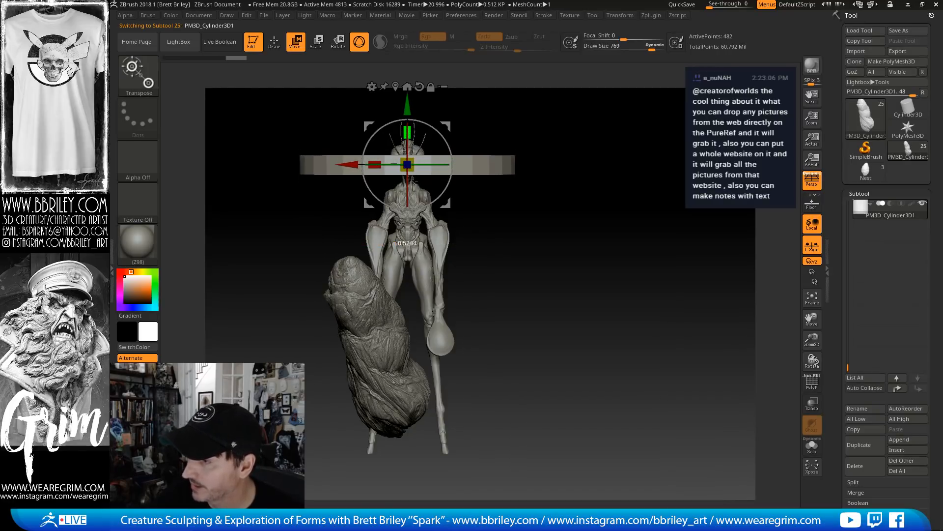
Move the flat disc down beneath the creature's feet and the nest as a base, adjusting its height
left_click_drag(407, 109, 427, 385)
left_click_drag(501, 297, 546, 210)
mouse_move(377, 326)
left_mouse_down()
mouse_move(383, 334)
mouse_move(379, 312)
left_mouse_up()
left_click_drag(377, 273, 377, 264)
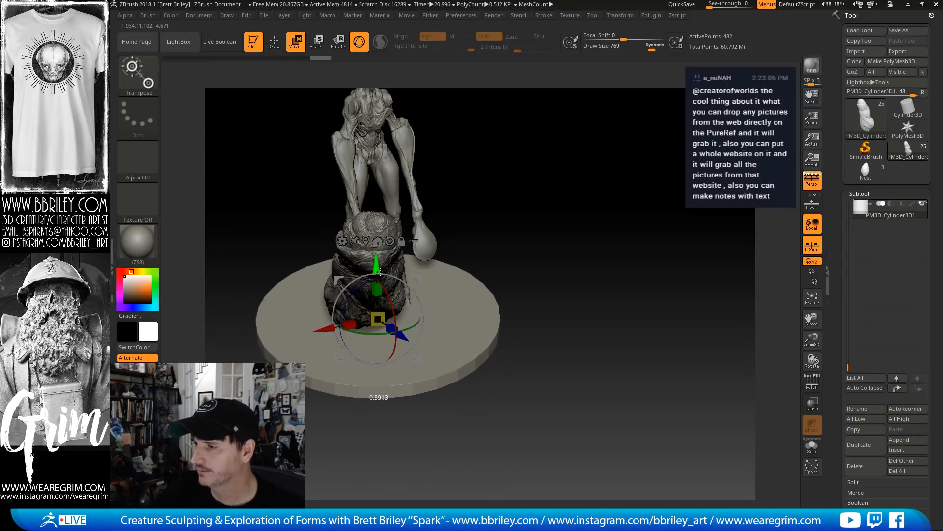
Subdivide the base disc three times and raise it to meet the creature's feet
left_click_drag(567, 192, 535, 196)
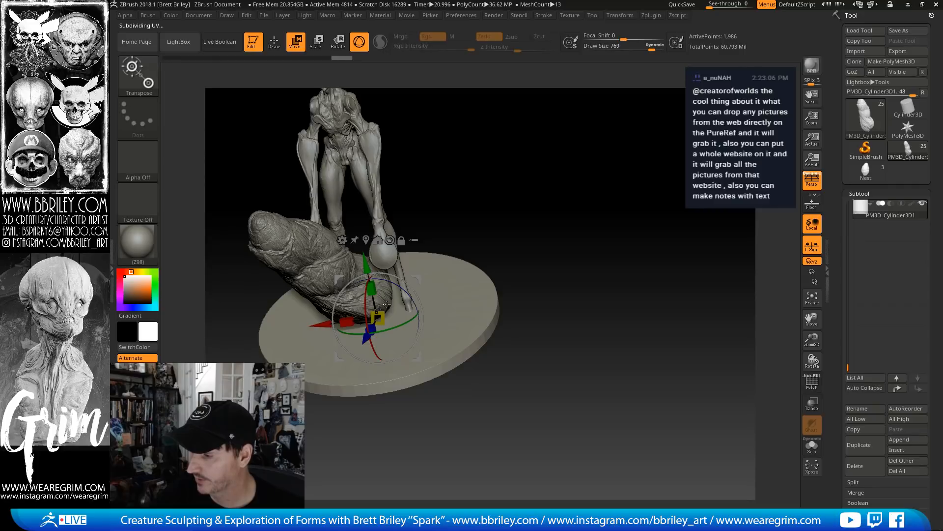
left_click_drag(492, 186, 418, 266, "shift")
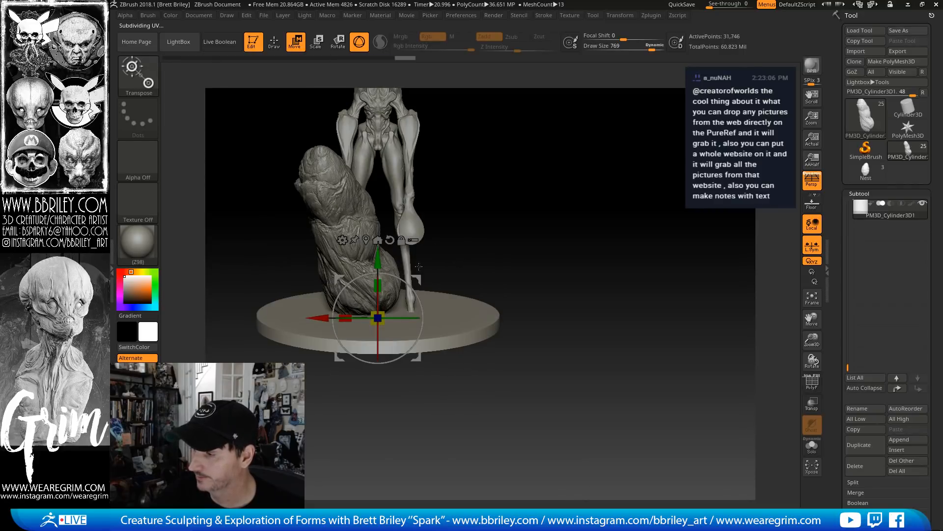
left_click_drag(639, 243, 662, 319, "alt")
left_click(811, 183)
left_click(812, 184)
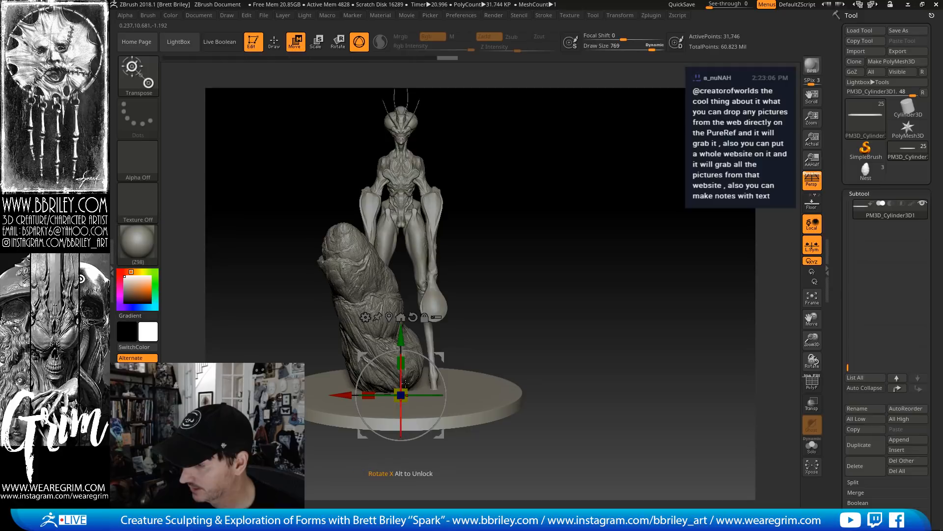
left_click_drag(404, 387, 409, 319)
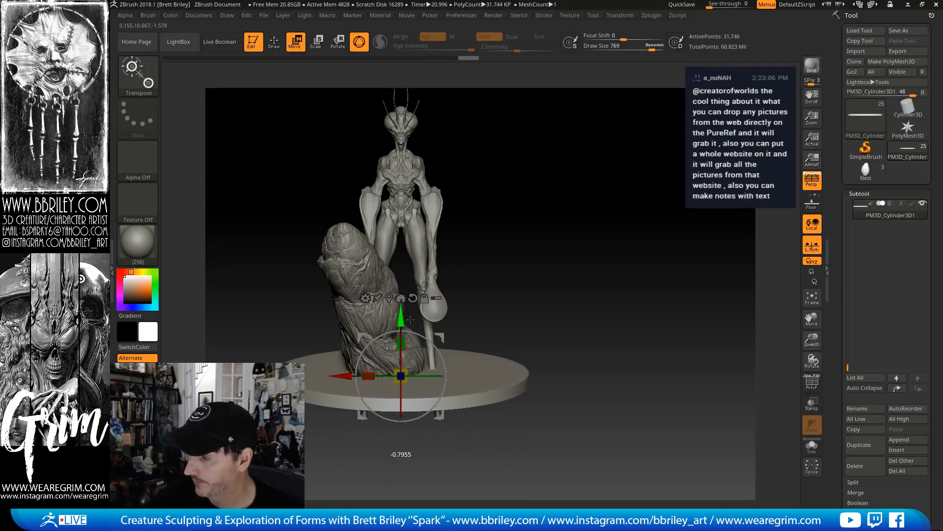
Select the nest, turn it slightly and shift it outward on the base, clear of the creature's legs
left_click_drag(469, 247, 460, 291)
key("q")
left_click(376, 336, "alt")
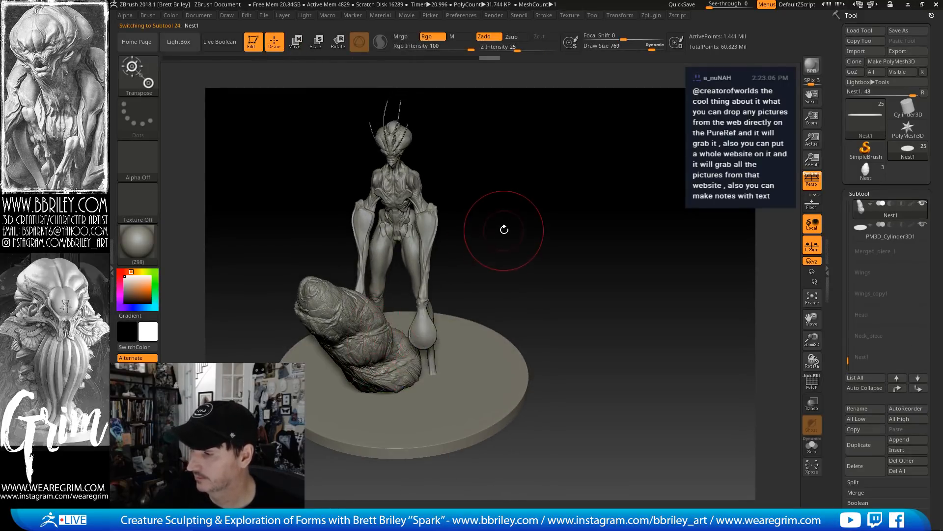
left_click_drag(505, 221, 491, 314)
key("w")
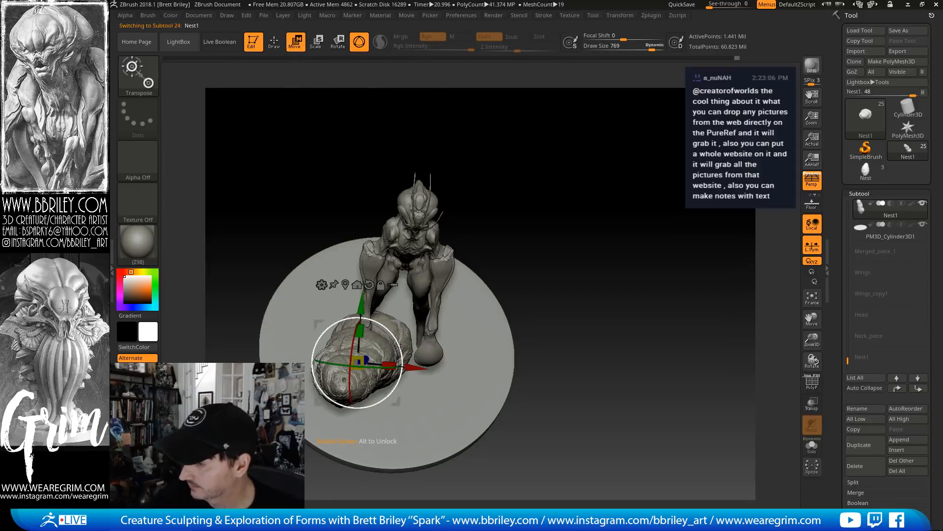
left_click_drag(399, 339, 385, 324)
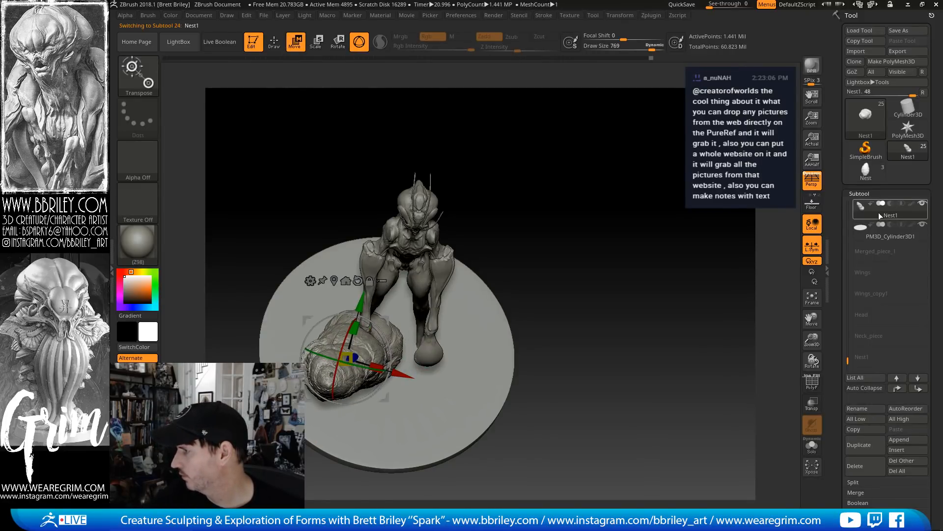
Duplicate the nest and place the copy beside the original, rotated about 39 degrees
left_click(856, 442)
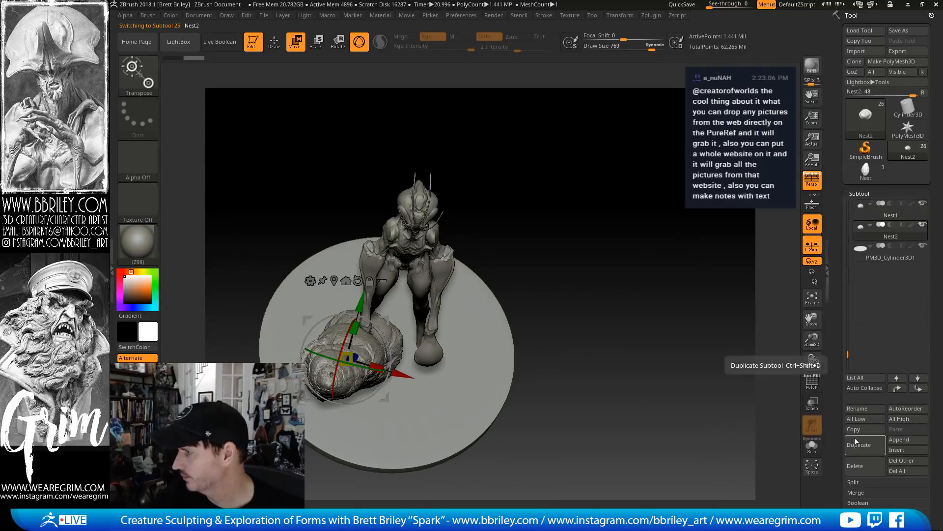
left_click_drag(392, 318, 441, 317)
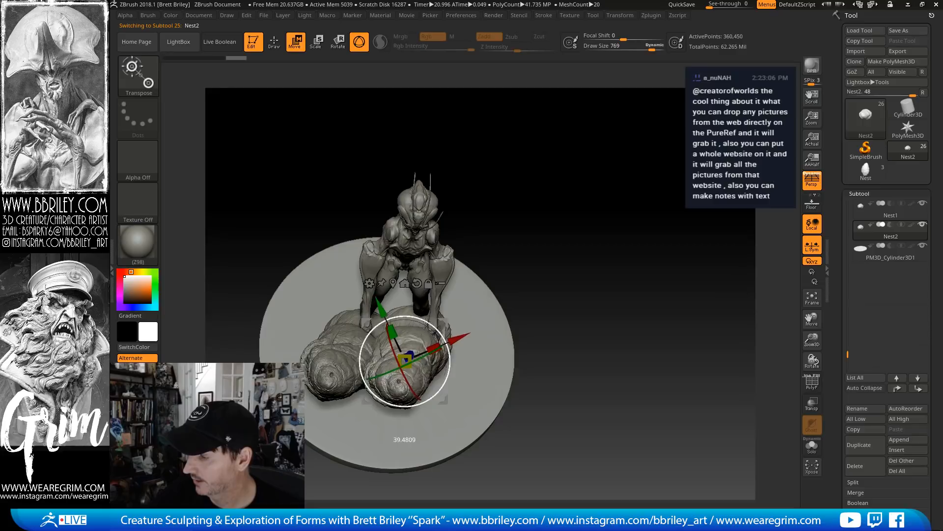
left_click_drag(477, 308, 557, 150)
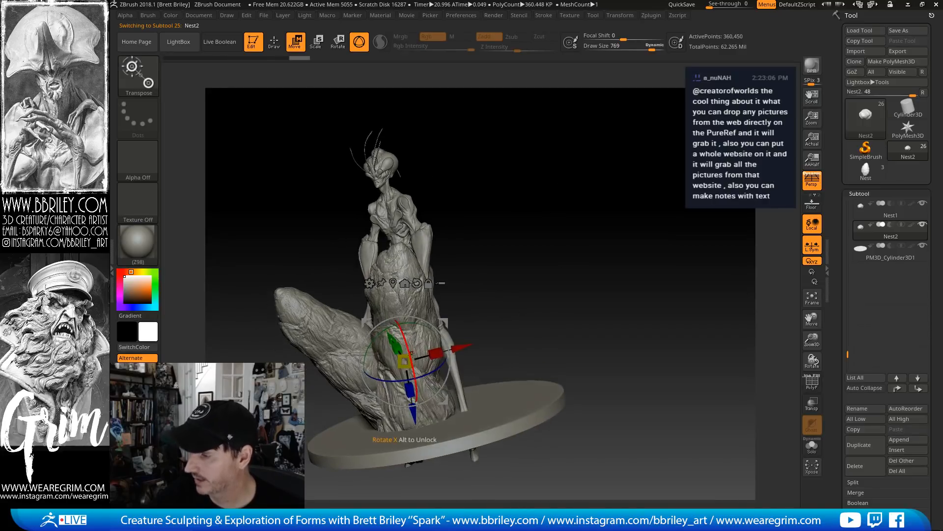
Lower the nest copy and tip it over so it lies along the base beneath the creature's left hand
left_click_drag(405, 361, 413, 387)
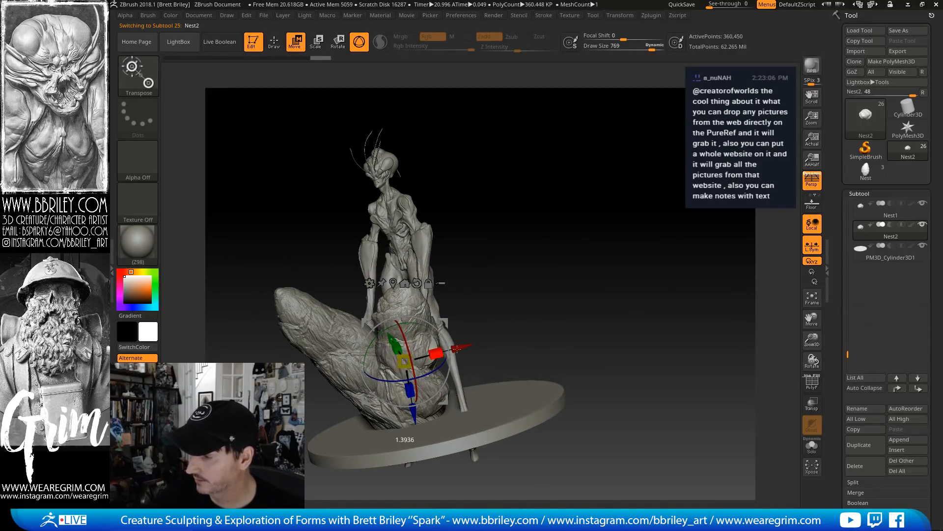
mouse_move(516, 223)
left_mouse_down()
mouse_move(437, 321)
mouse_move(448, 346)
left_mouse_up()
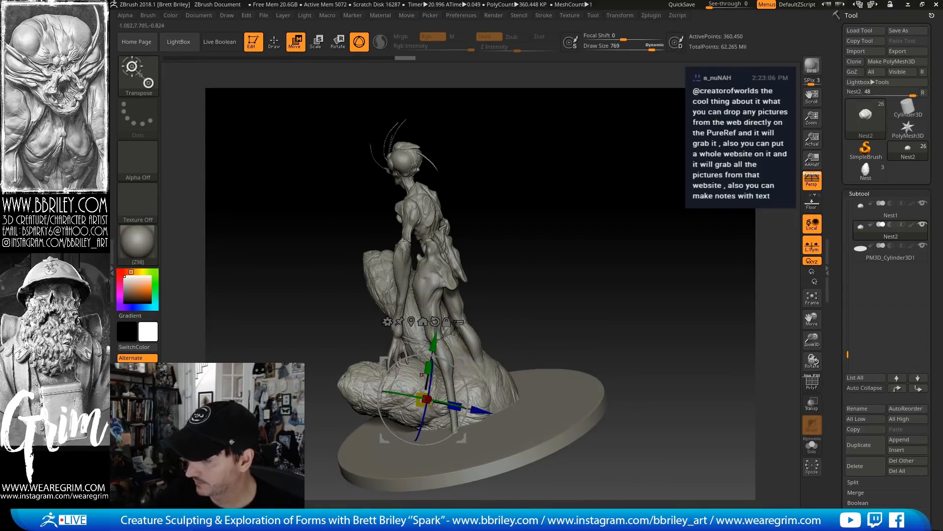
left_click_drag(513, 263, 564, 309)
mouse_move(579, 206)
left_mouse_down()
mouse_move(595, 244)
mouse_move(585, 295)
left_mouse_up()
Reshape the nest lying beneath the creature's left hand with the Move brush at draw size 899
key("q")
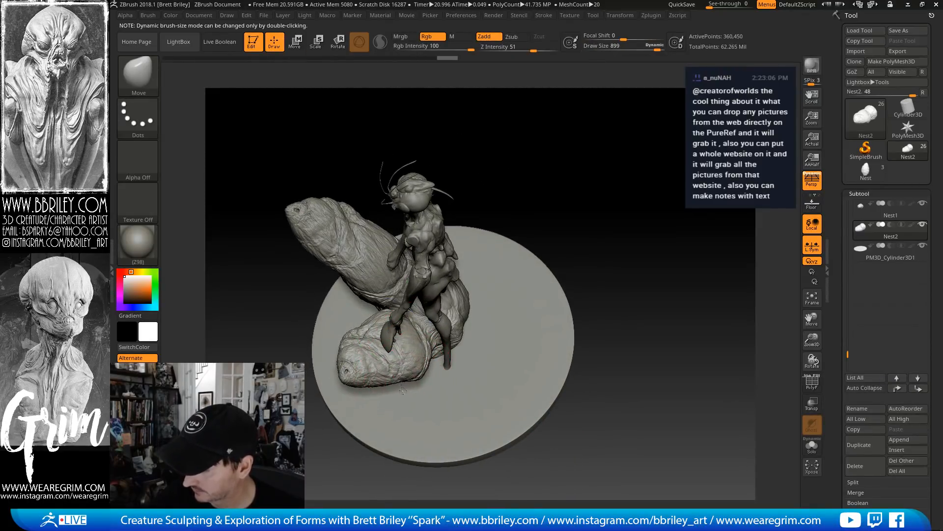
left_click_drag(585, 190, 388, 384)
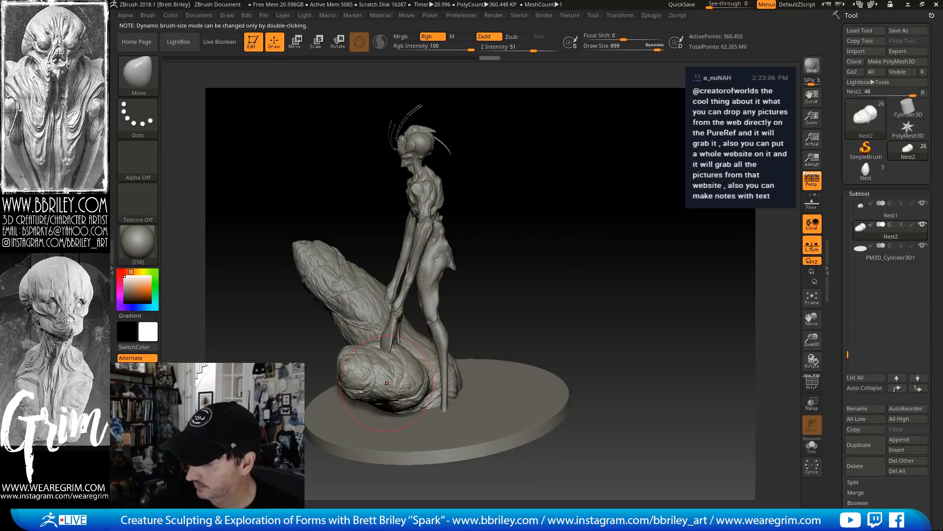
left_click_drag(579, 276, 474, 374)
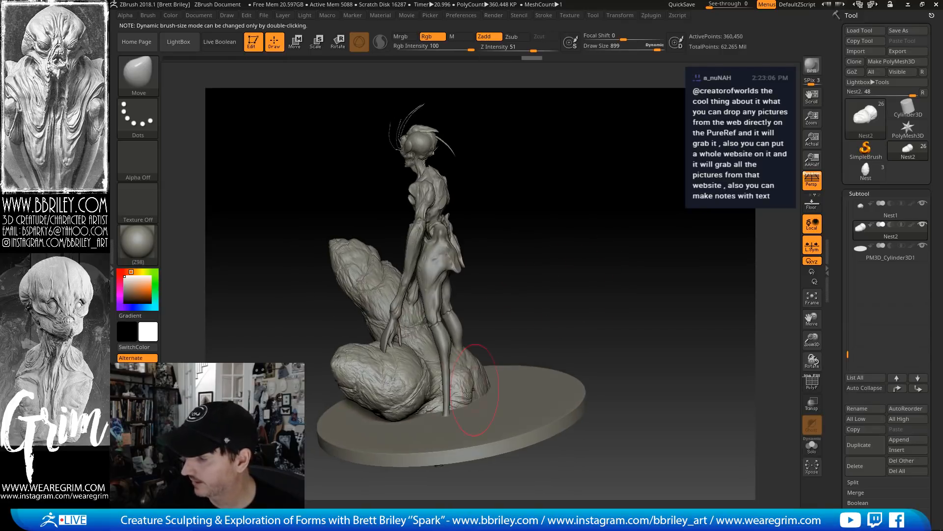
left_click_drag(569, 294, 466, 434)
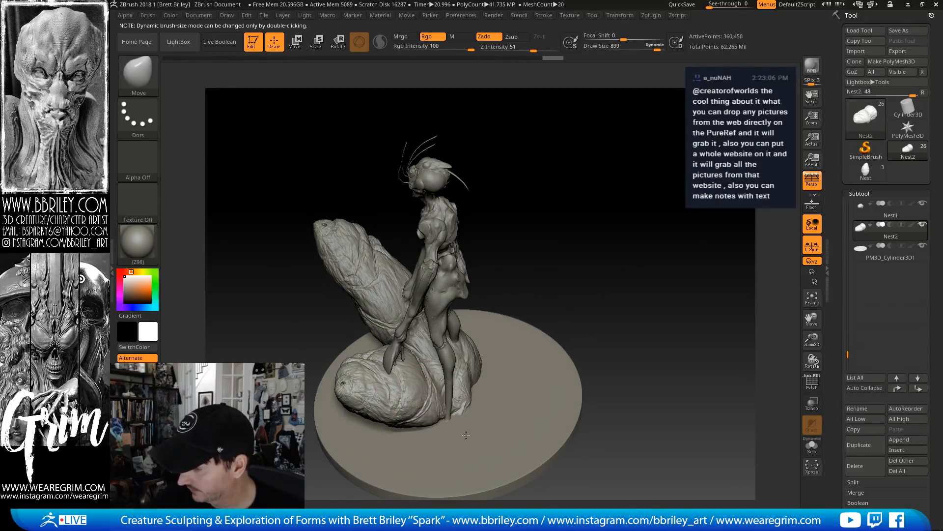
left_click_drag(543, 303, 442, 363)
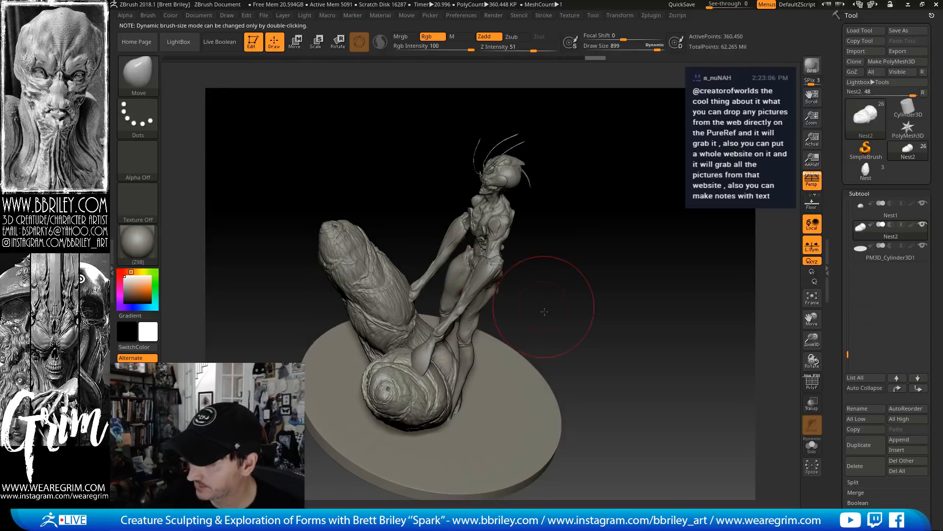
left_click_drag(545, 311, 430, 361)
mouse_move(604, 311)
left_mouse_down()
mouse_move(584, 311)
mouse_move(521, 223)
mouse_move(580, 275)
left_mouse_up()
Turn off colour painting and build up the round tip of the lying nest with the Clay brush, reducing the draw size from 225 to 168
key("b")
key("t")
key("d")
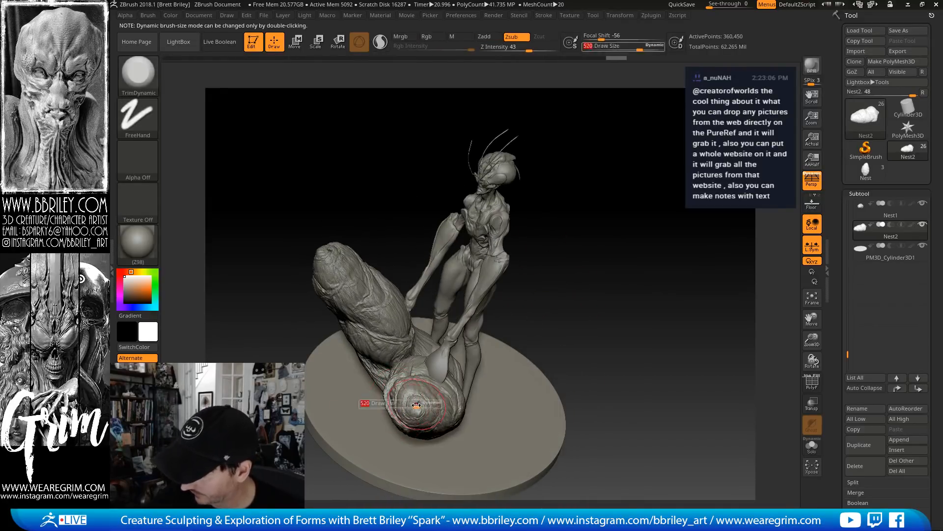
key("b")
key("c")
key("l")
key("bracketleft")
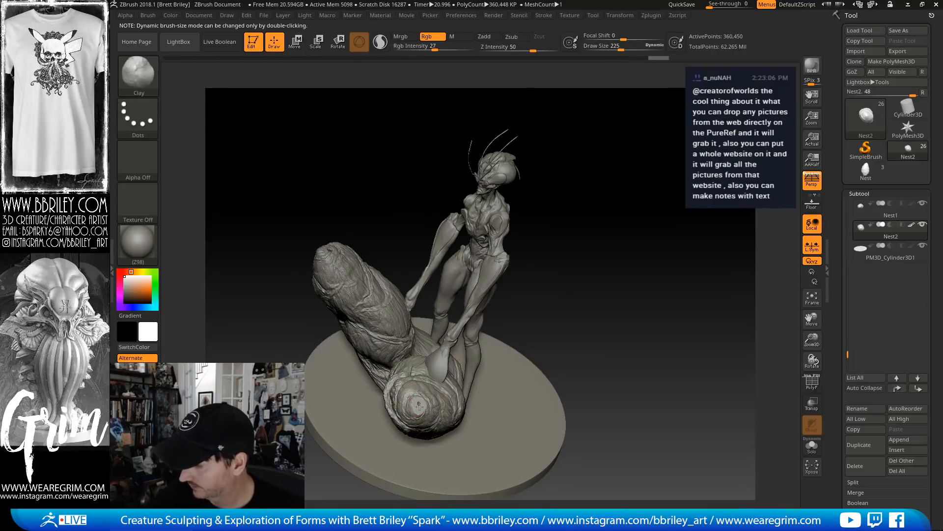
left_click_drag(593, 334, 544, 280, "alt")
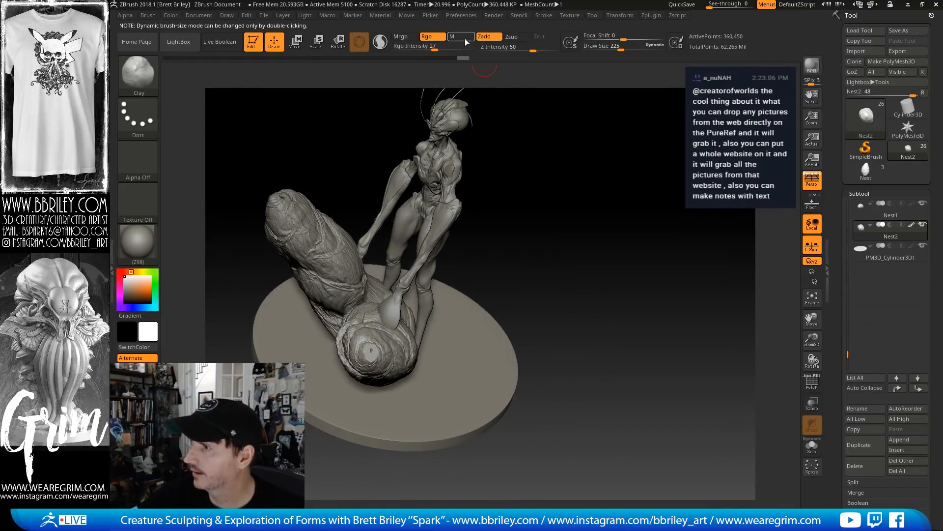
left_click(437, 38)
left_click_drag(533, 237, 484, 241)
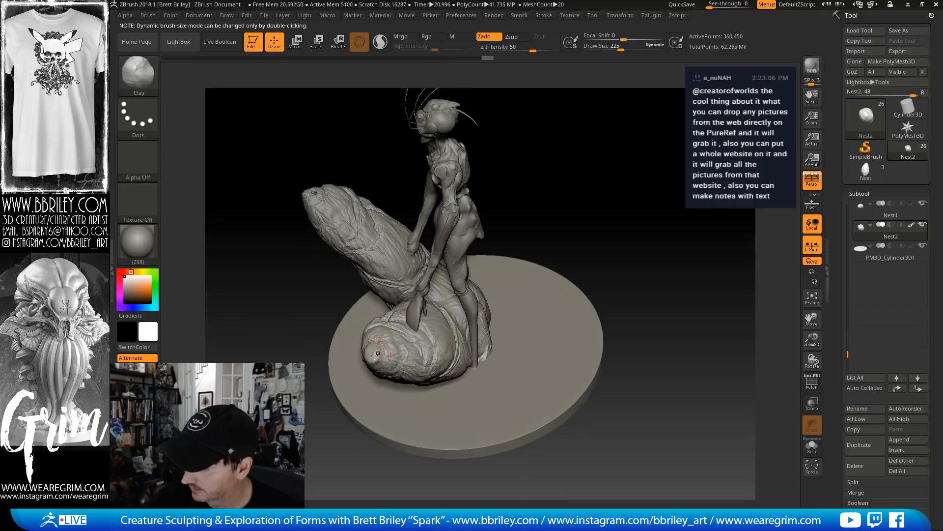
key("bracketleft")
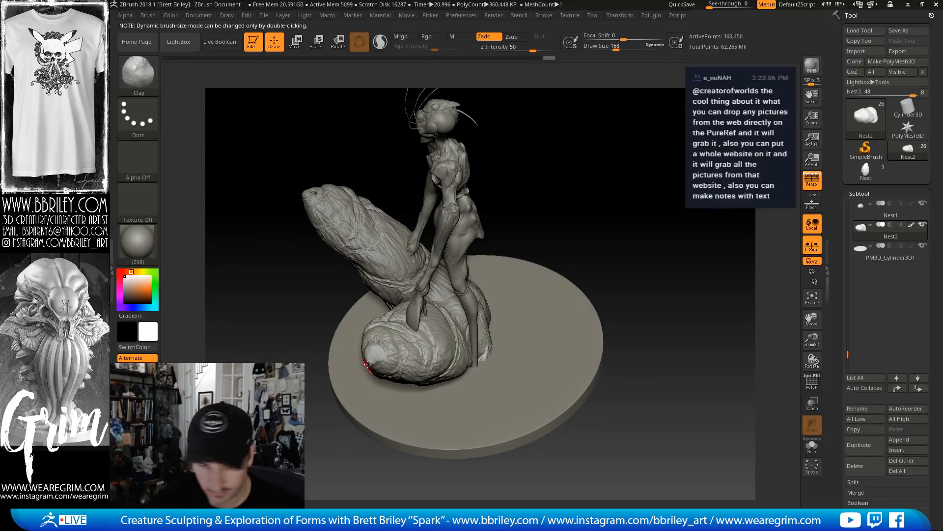
Carve creases around the tip of the lying nest with the DamStandard brush at draw size 124
key("b")
key("d")
key("s")
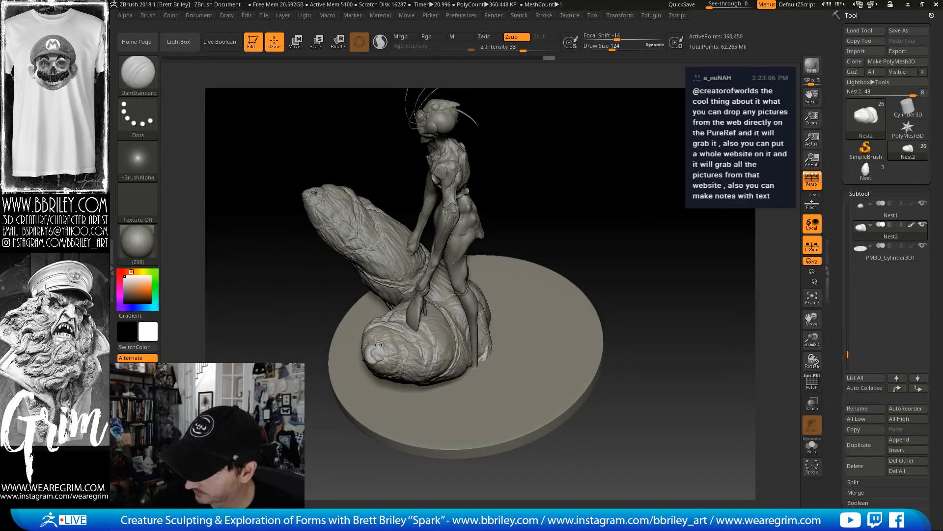
left_click_drag(582, 204, 649, 184)
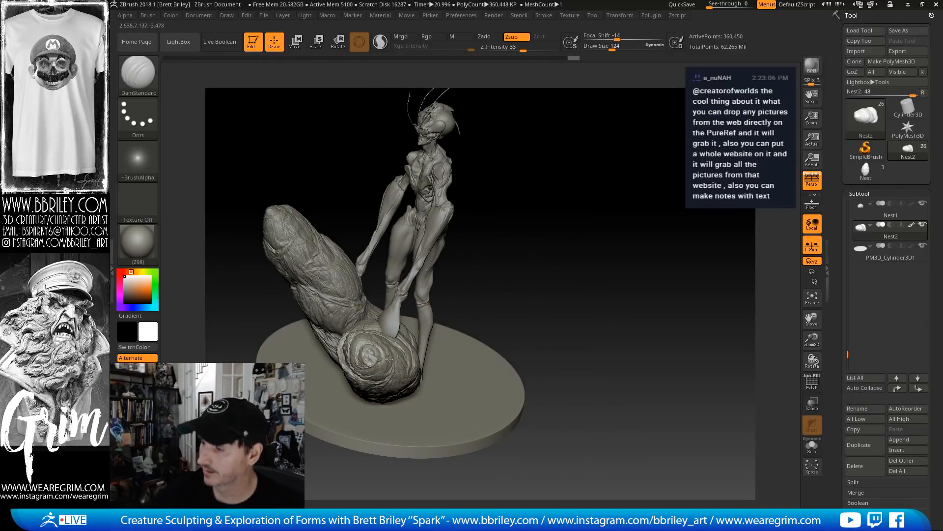
Refine the lying nest's form with the Move brush at draw size 638, enlarging the brush to 838
left_click_drag(554, 239, 582, 198)
key("b")
key("m")
key("v")
key("s")
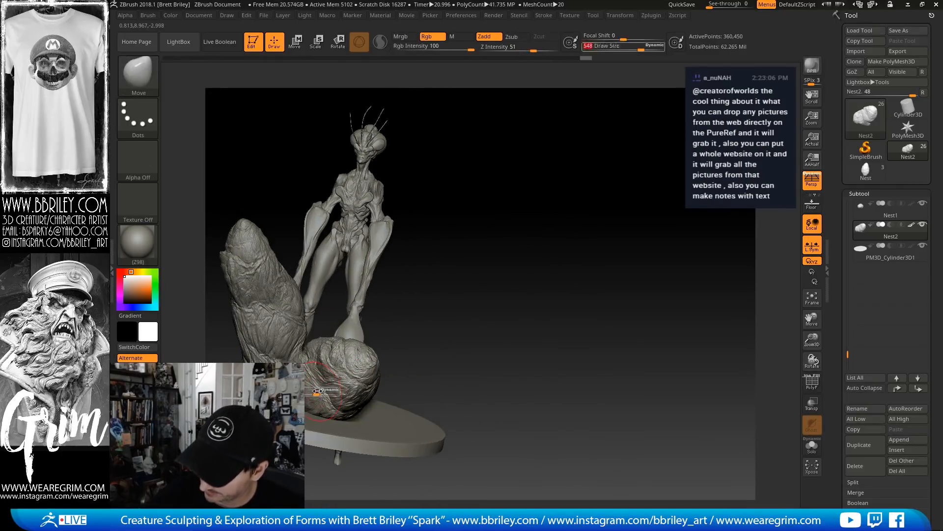
left_click_drag(317, 391, 328, 391)
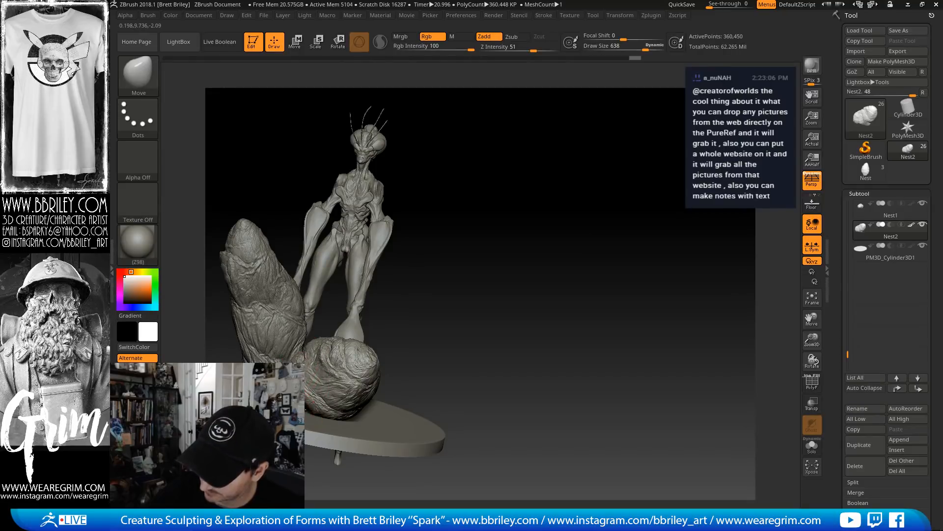
left_click_drag(480, 318, 345, 397)
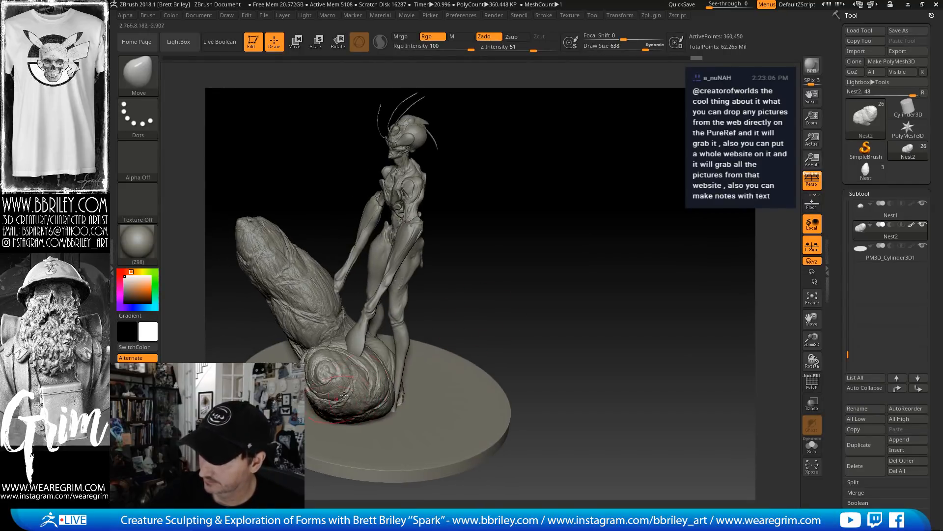
left_click_drag(508, 275, 533, 241)
left_click_drag(568, 278, 548, 245, "alt")
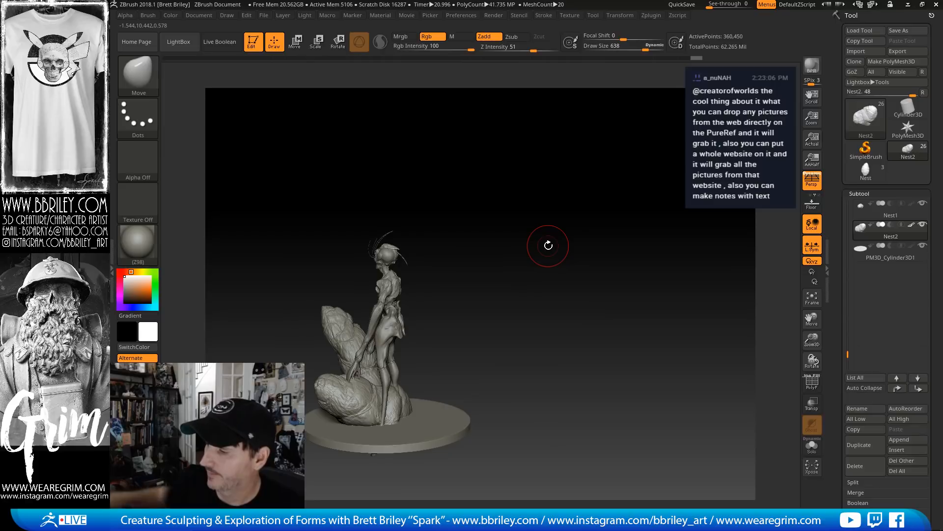
mouse_move(468, 204)
left_mouse_down()
mouse_move(501, 280)
mouse_move(488, 274)
mouse_move(372, 357)
left_mouse_up()
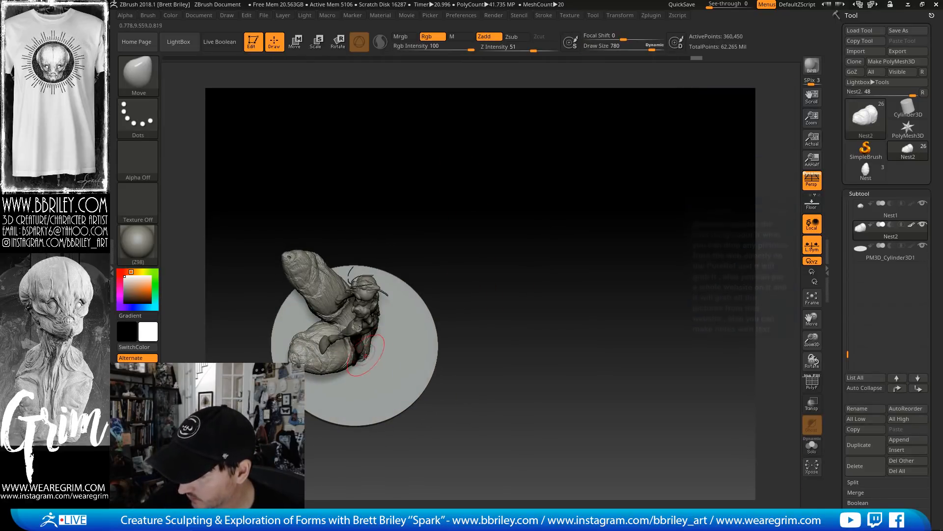
key("bracketright")
key("bracketright")
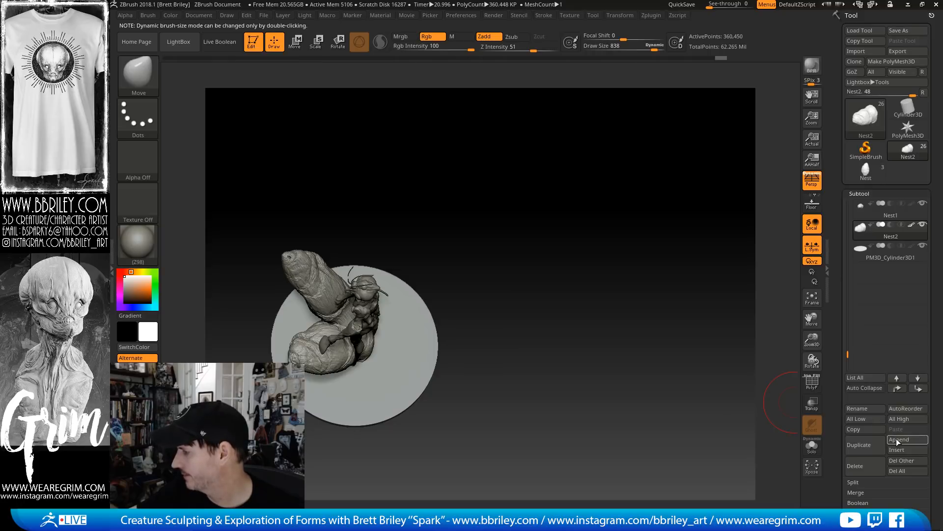
Duplicate the lying nest, then turn and lower the copy so it sprawls across the base in front of the creature's feet
left_click(854, 440)
key("w")
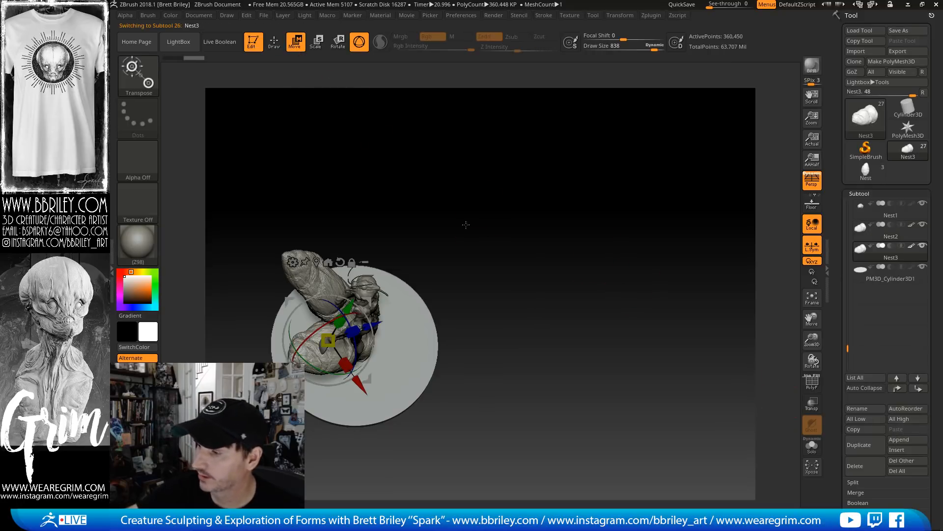
left_click_drag(466, 224, 427, 221)
left_click_drag(362, 309, 392, 302)
mouse_move(438, 265)
left_mouse_down()
mouse_move(429, 254)
mouse_move(438, 264)
left_mouse_up()
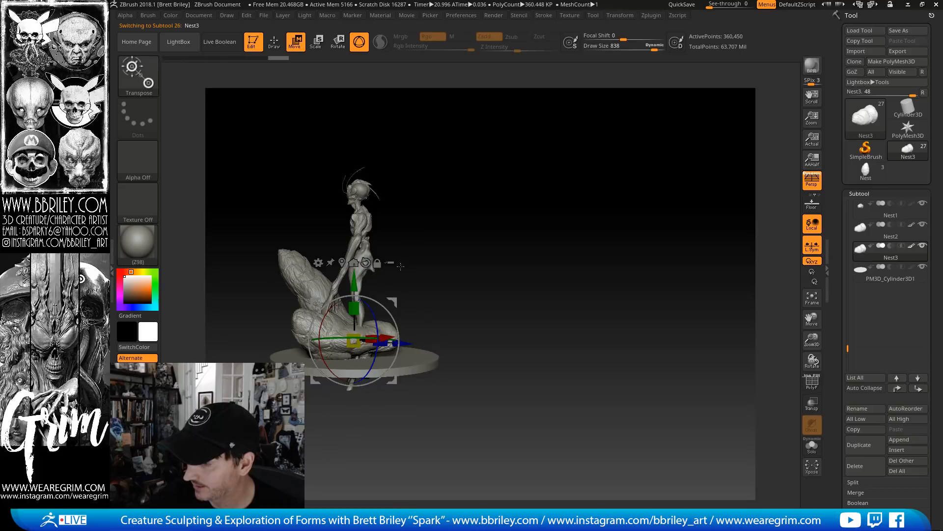
mouse_move(400, 266)
left_mouse_down()
mouse_move(449, 277)
mouse_move(432, 320)
mouse_move(403, 285)
mouse_move(443, 167)
left_mouse_up()
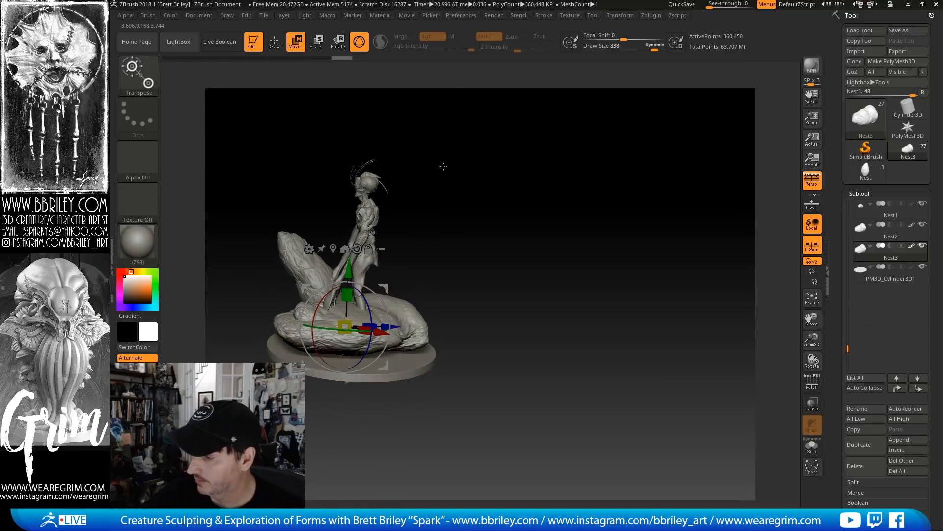
Build up the surface of the new nest copy on the base with the Clay brush at draw size 350
key("q")
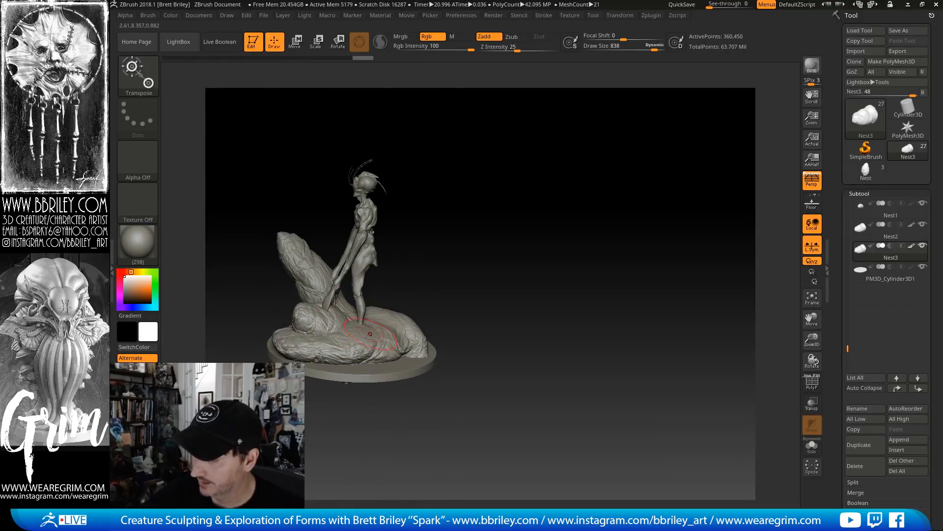
key("s")
left_click_drag(351, 349, 329, 349)
key("s")
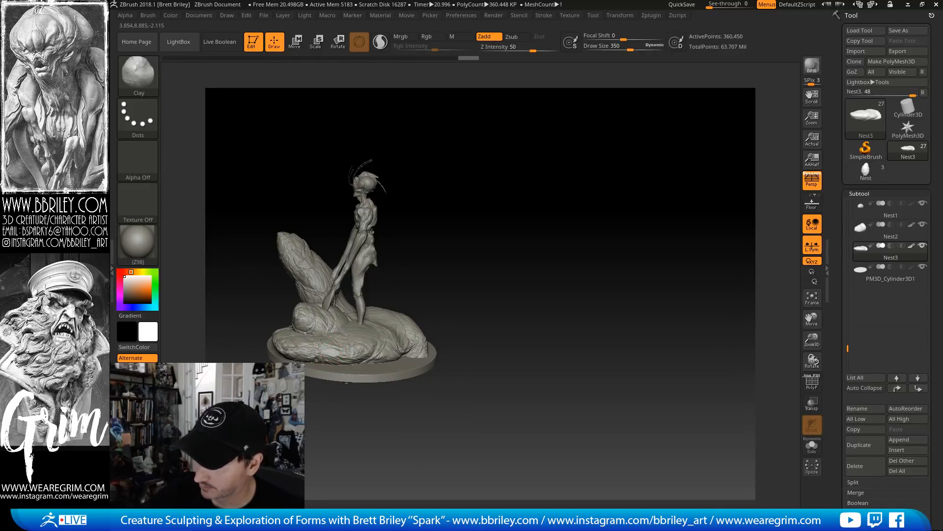
left_click_drag(465, 235, 326, 342)
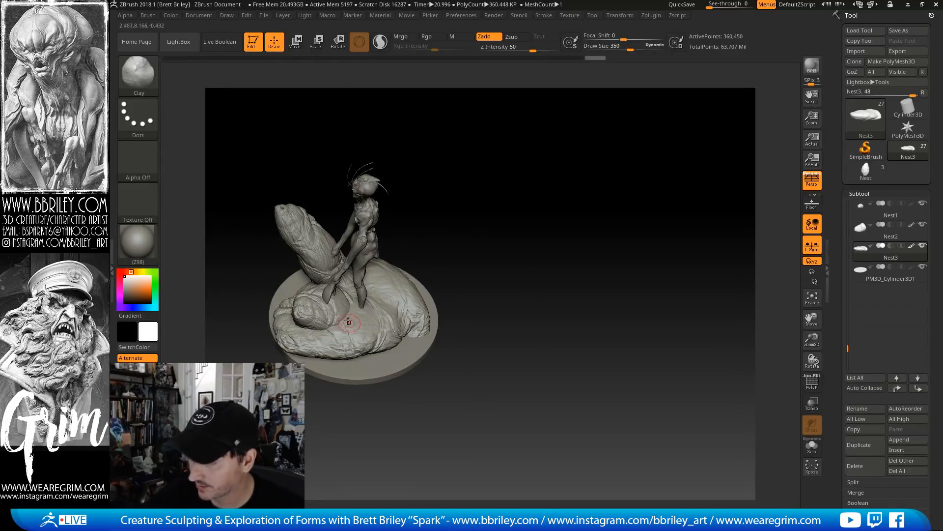
Carve wrinkles into the new nest copy with the DamStandard brush at draw size 207
key("b")
key("d")
key("s")
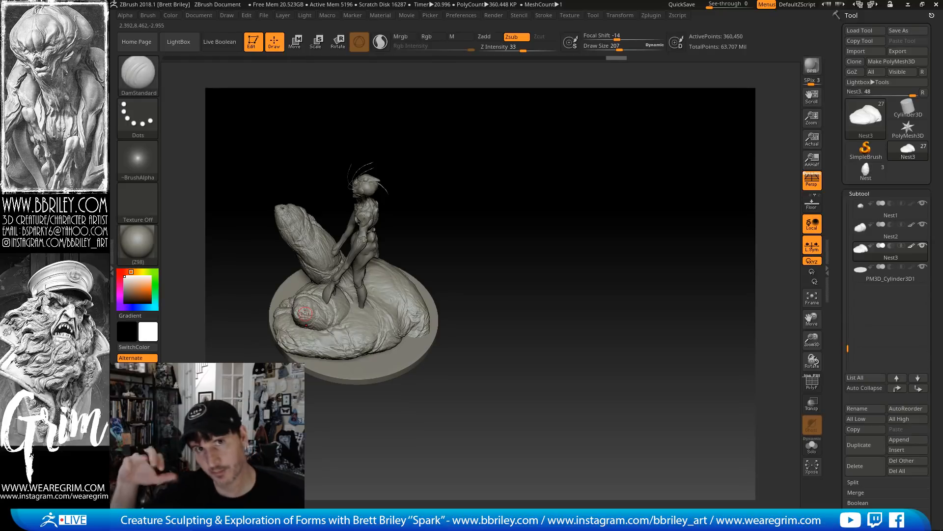
left_click_drag(493, 202, 484, 263)
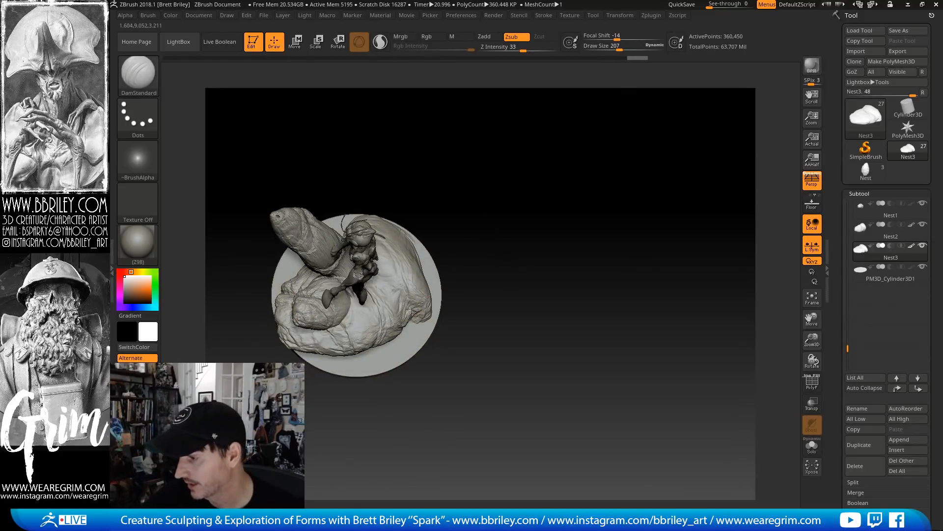
left_click_drag(428, 300, 410, 291)
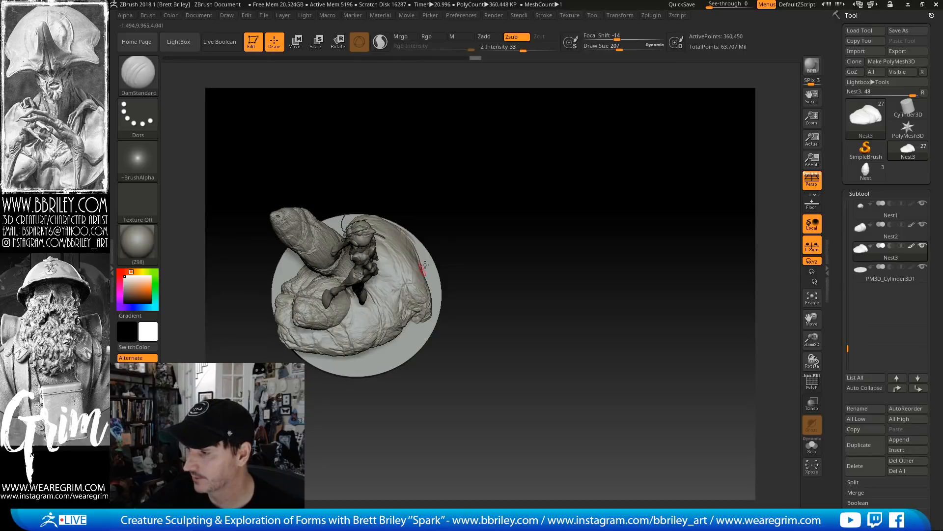
left_click_drag(467, 271, 416, 285)
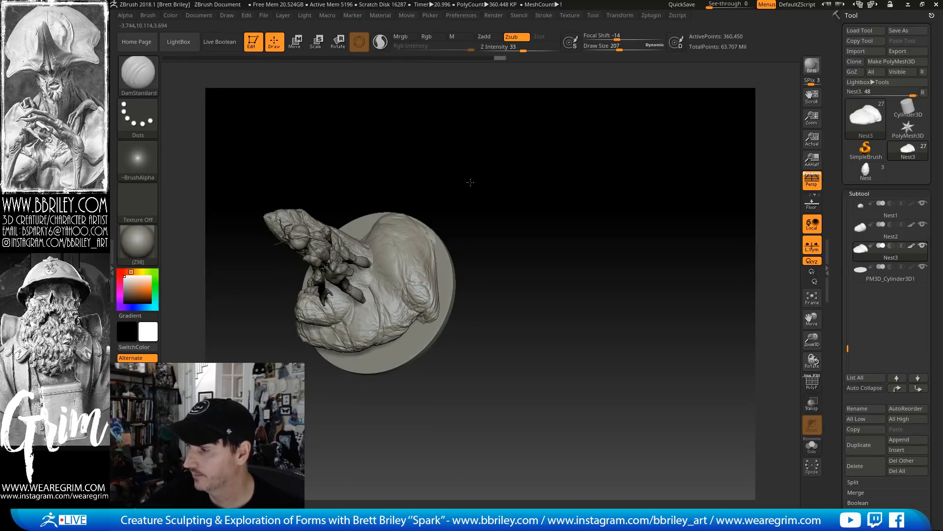
Pull the new nest copy into shape around the base with the Move brush at draw size 887
key("b")
key("m")
key("v")
mouse_move(471, 182)
left_mouse_down()
mouse_move(431, 260)
mouse_move(424, 257)
mouse_move(437, 221)
mouse_move(432, 236)
left_mouse_up()
left_click(661, 46)
left_click_drag(433, 176, 352, 213)
left_click_drag(397, 147, 438, 150)
left_click_drag(343, 227, 343, 209)
left_click_drag(397, 160, 418, 163)
key("s")
left_click_drag(344, 240, 340, 241)
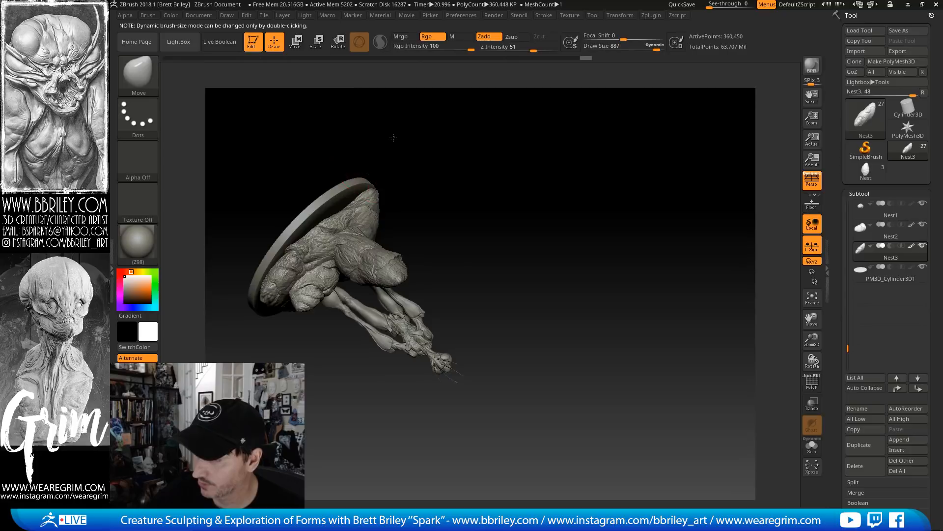
Push the new nest copy's broad outline into place around the creature with the Move brush at draw size 1000
left_click_drag(393, 138, 392, 157)
key("s")
left_click(325, 235)
mouse_move(322, 233)
left_mouse_down()
mouse_move(316, 222)
mouse_move(343, 209)
left_mouse_up()
mouse_move(372, 155)
left_mouse_down()
mouse_move(419, 97)
mouse_move(423, 126)
left_mouse_up()
left_click_drag(416, 230, 409, 233)
left_click_drag(427, 174, 418, 180)
Carve creases across the bulge of the new nest copy behind the creature with the DamStandard brush at draw size 196
key("b")
key("d")
key("s")
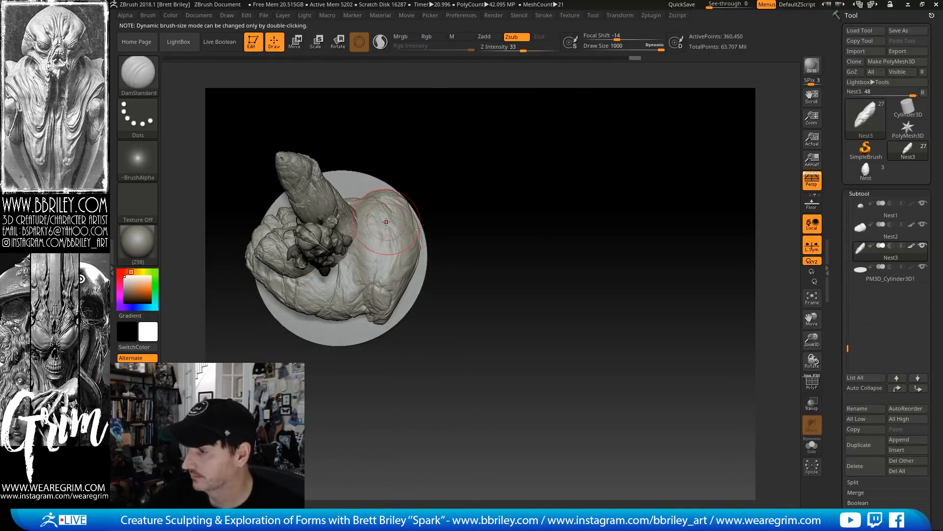
key("s")
left_click(368, 224)
key("s")
left_click(370, 223)
key("s")
left_click(372, 222)
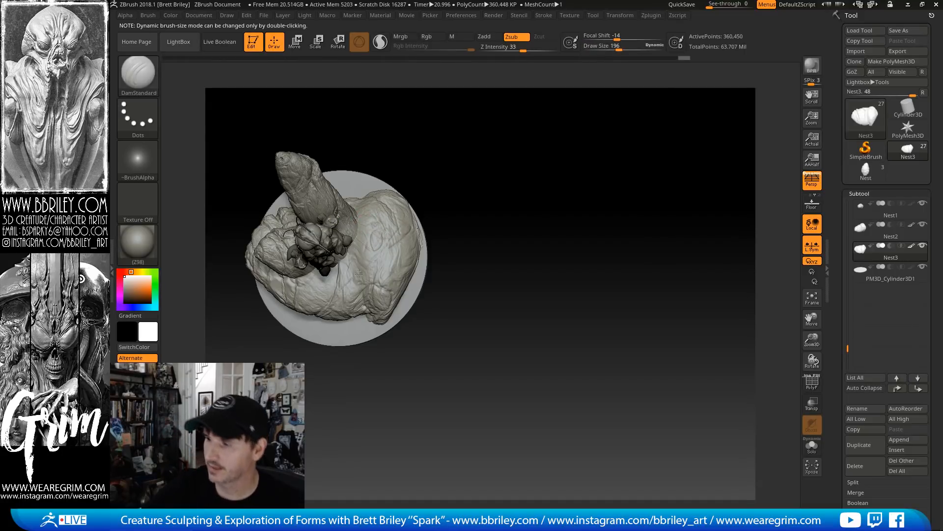
left_click_drag(358, 273, 365, 281)
left_click_drag(362, 271, 370, 278)
left_click_drag(368, 276, 370, 269)
Flatten the raised area on the new nest copy's bulge with the TrimDynamic brush
left_click_drag(460, 160, 445, 117)
key("b")
key("t")
key("d")
left_click_drag(380, 235, 385, 245)
left_click_drag(445, 156, 455, 185)
Add surface lumps to the new nest copy's bulge with the Clay brush at draw size 174
key("b")
key("c")
key("l")
key("s")
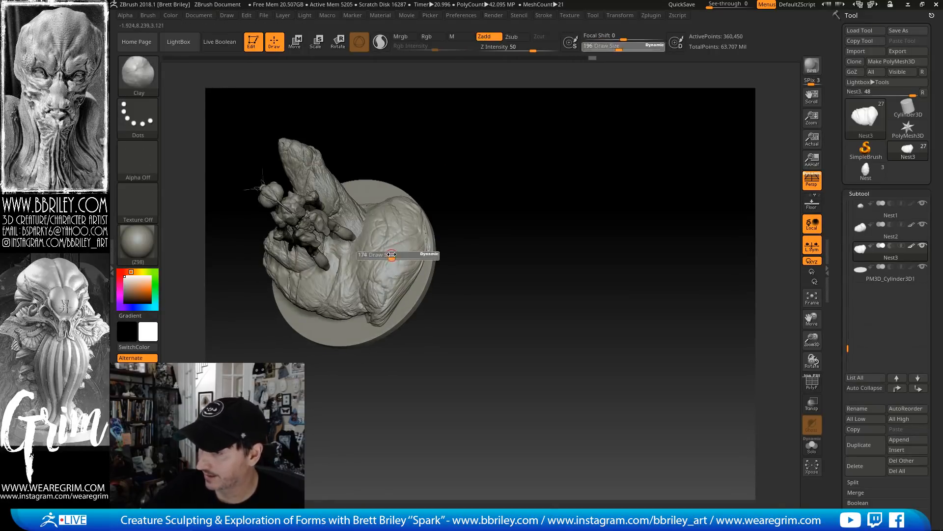
left_click(391, 255)
left_click_drag(393, 253, 397, 256)
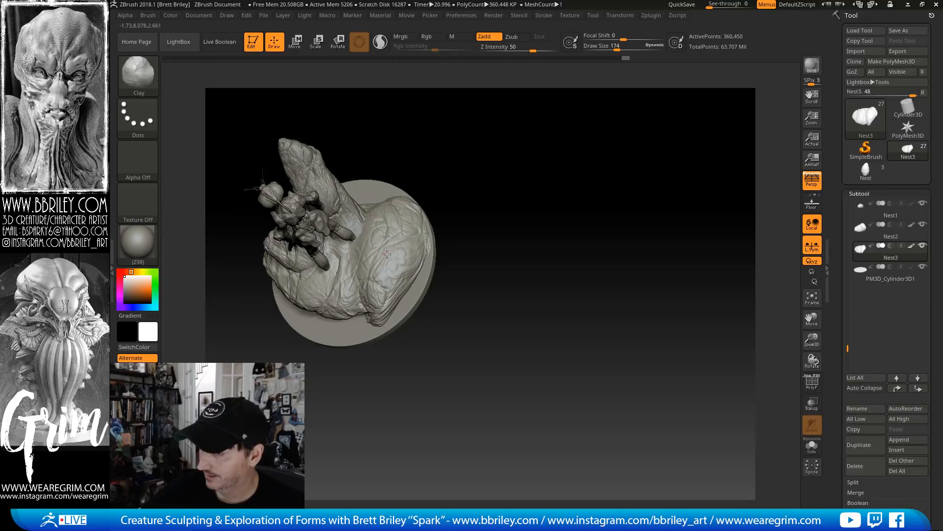
Select the upright nest in front of the creature and set the Move brush to draw size 961
left_click_drag(429, 165, 384, 257)
key("b")
key("m")
key("v")
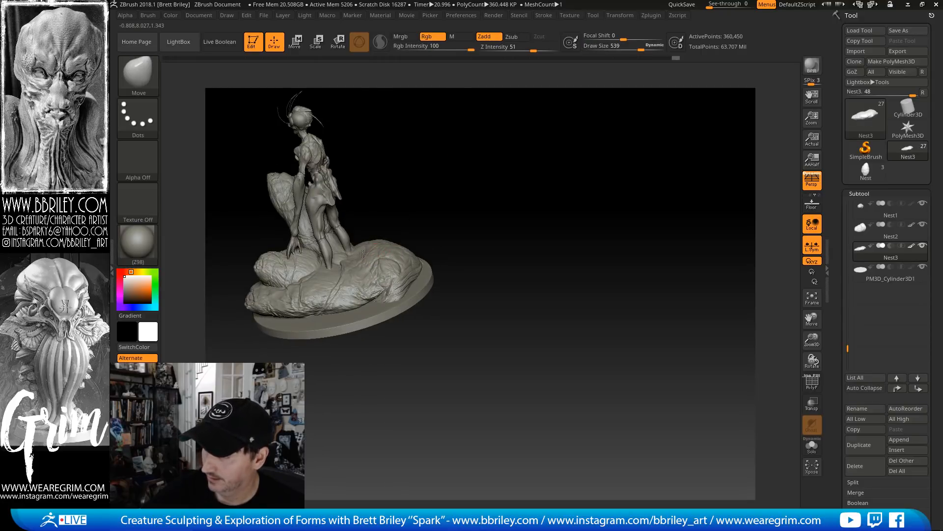
mouse_move(390, 216)
left_mouse_down()
mouse_move(455, 183)
mouse_move(501, 243)
mouse_move(471, 254)
left_mouse_up()
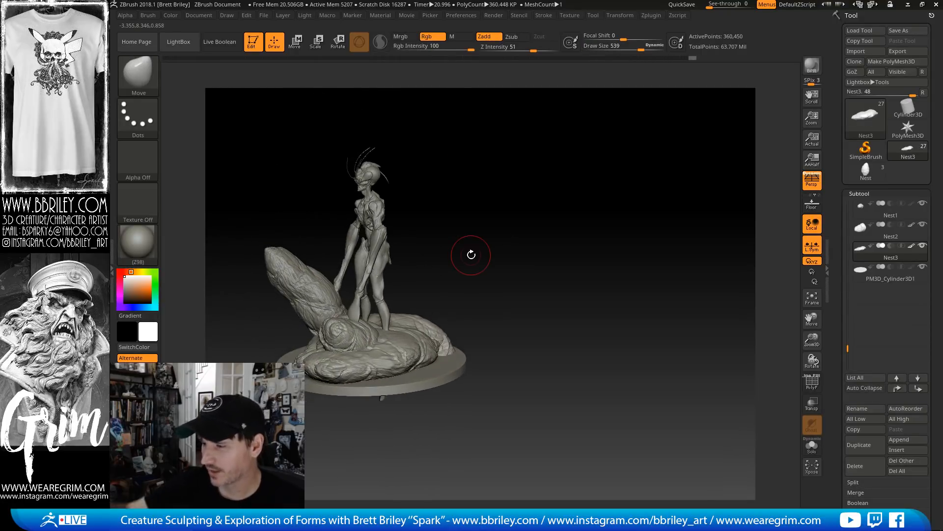
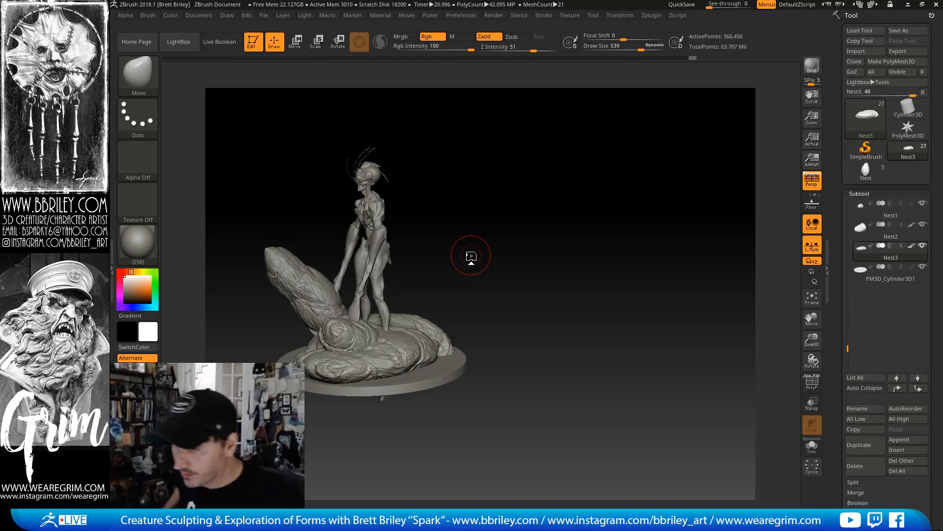
left_click(333, 302, "alt")
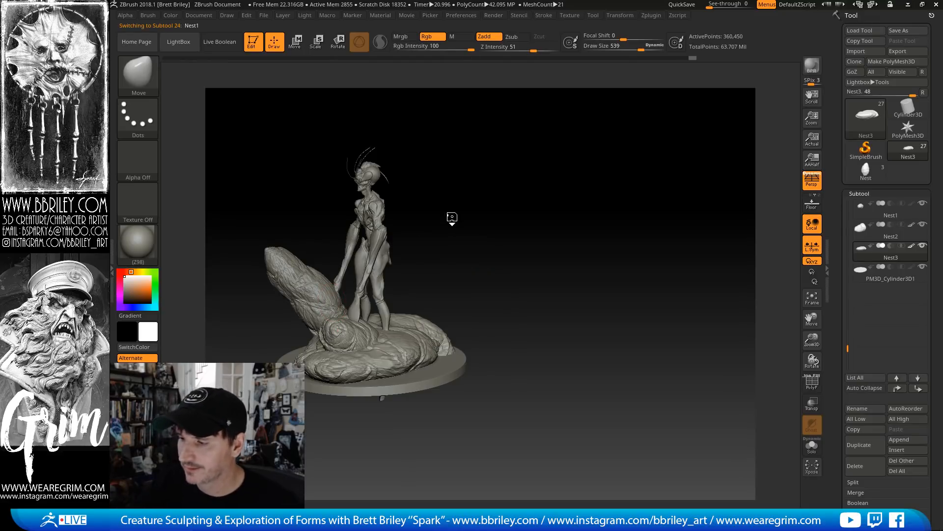
left_click_drag(451, 218, 450, 260)
key("s")
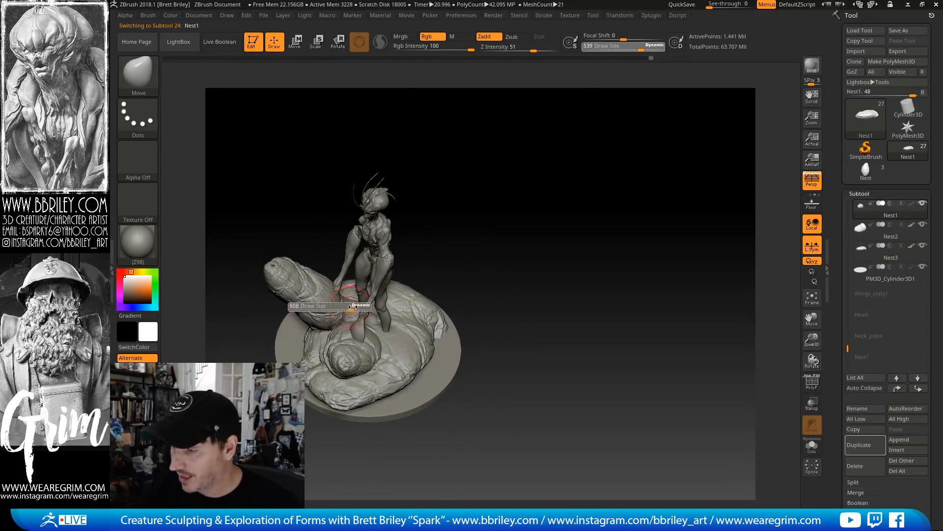
key("s")
left_click_drag(348, 308, 357, 305)
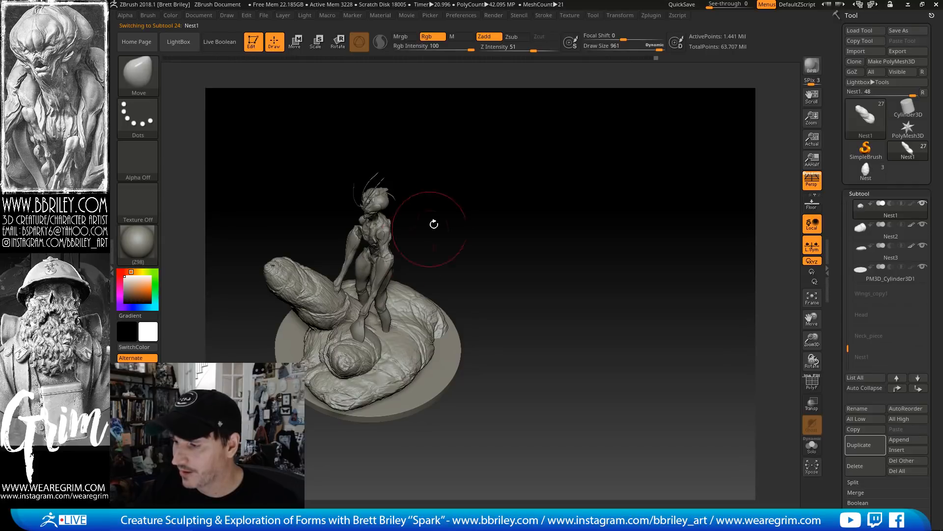
Push the upright nest's overall outline into shape with the Move brush at draw sizes up to 1000
left_click_drag(434, 224, 418, 206)
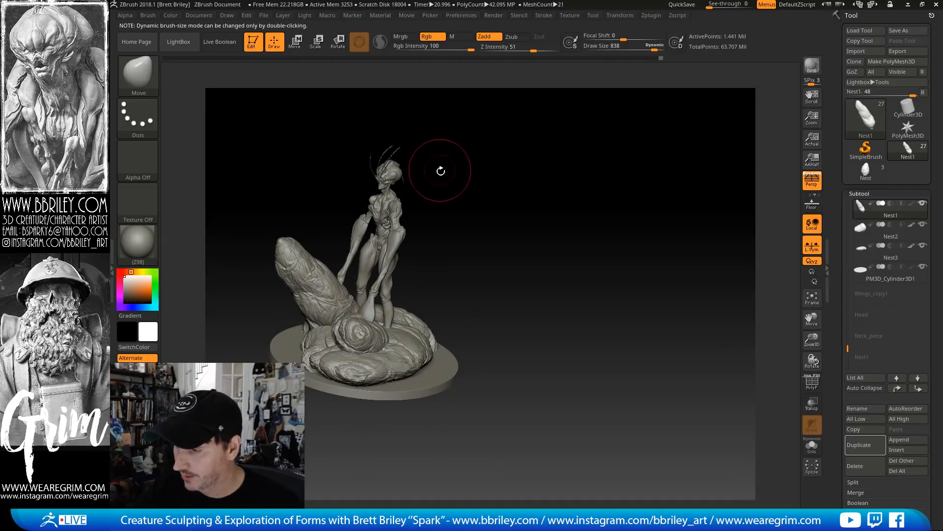
left_click_drag(437, 164, 275, 322)
left_click_drag(452, 272, 337, 386)
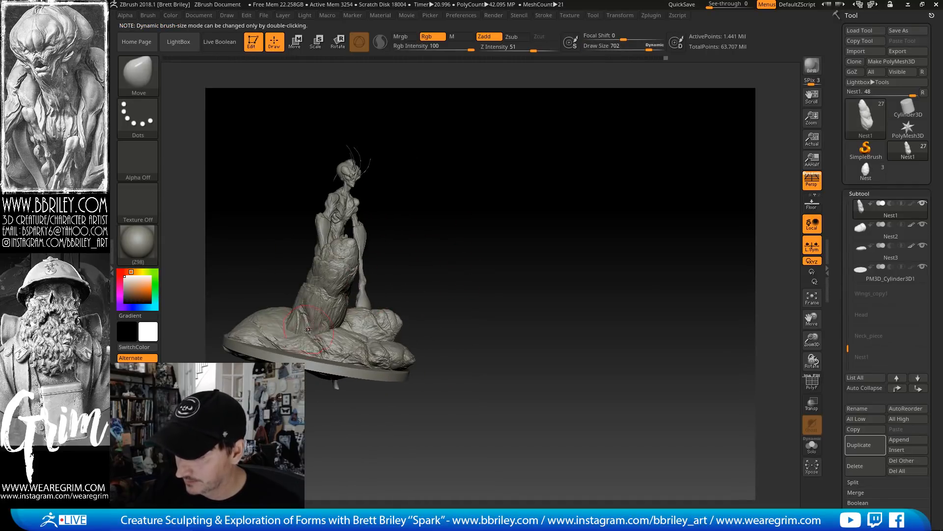
mouse_move(449, 219)
left_mouse_down()
mouse_move(366, 282)
mouse_move(349, 325)
left_mouse_up()
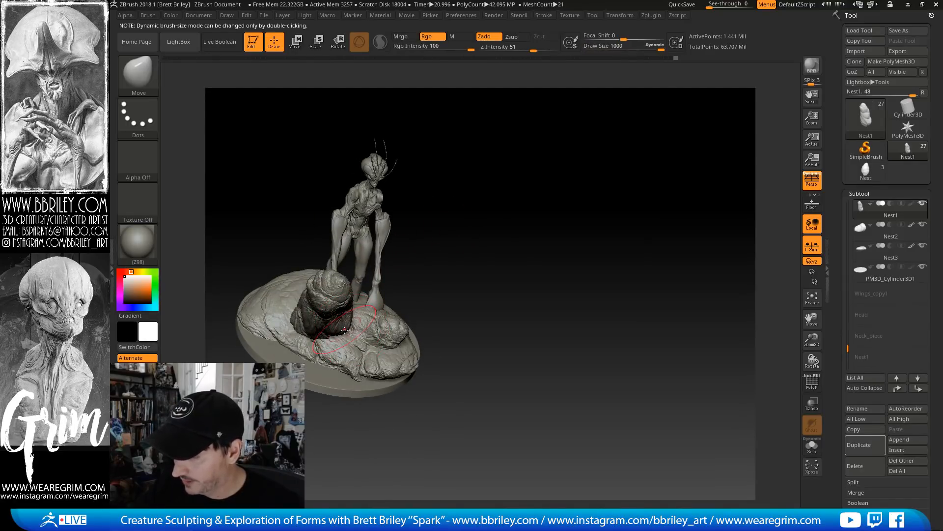
left_click_drag(456, 241, 327, 316)
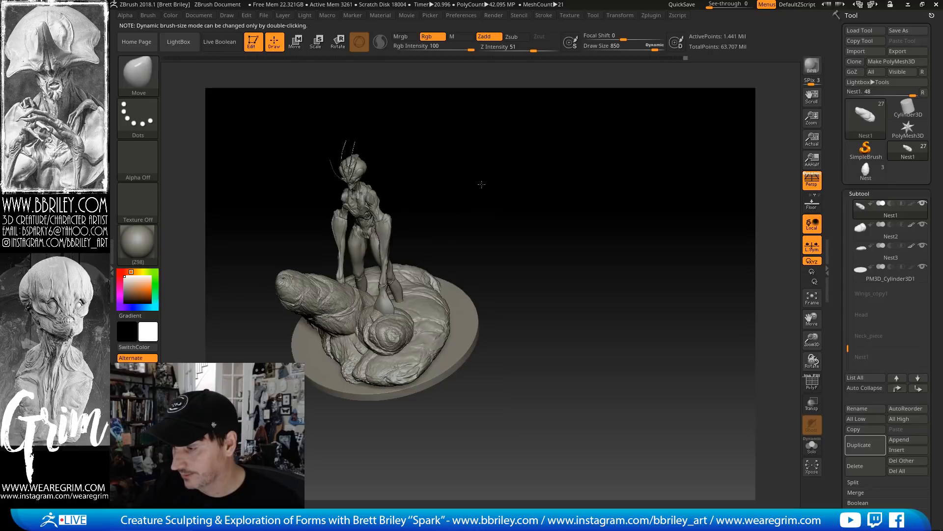
left_click_drag(482, 184, 309, 241)
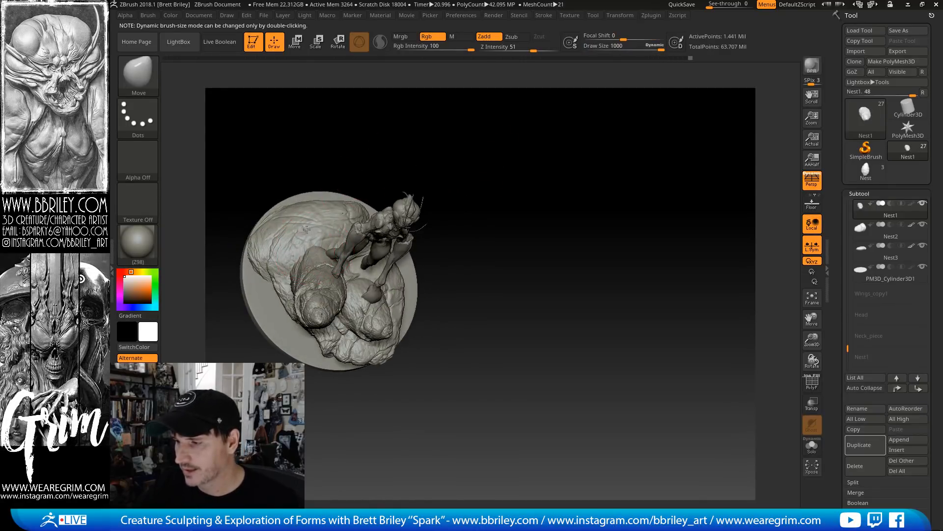
left_click_drag(317, 172, 279, 279)
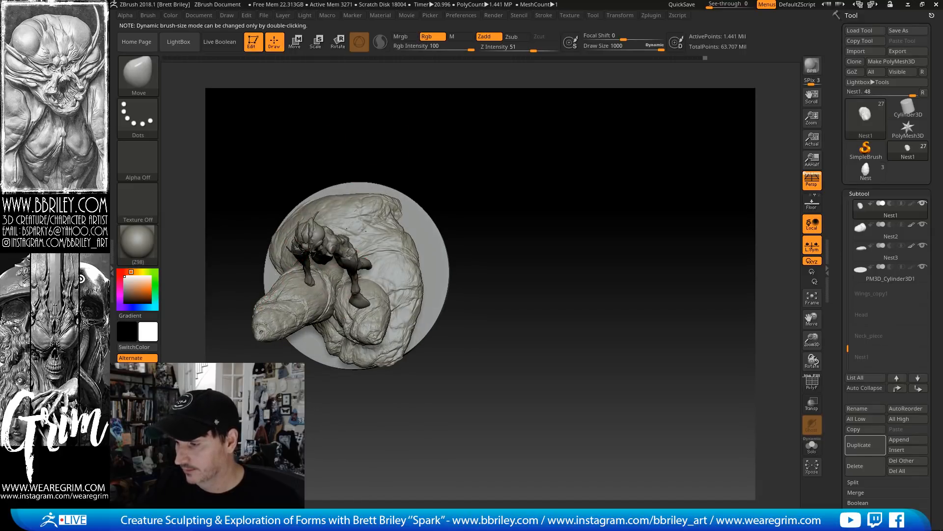
Try to pull the upright nest's edge beneath the creature inward with the Move brush
key("bracketleft")
key("bracketleft")
key("bracketleft")
left_click_drag(345, 285, 330, 284)
key("ctrl+z")
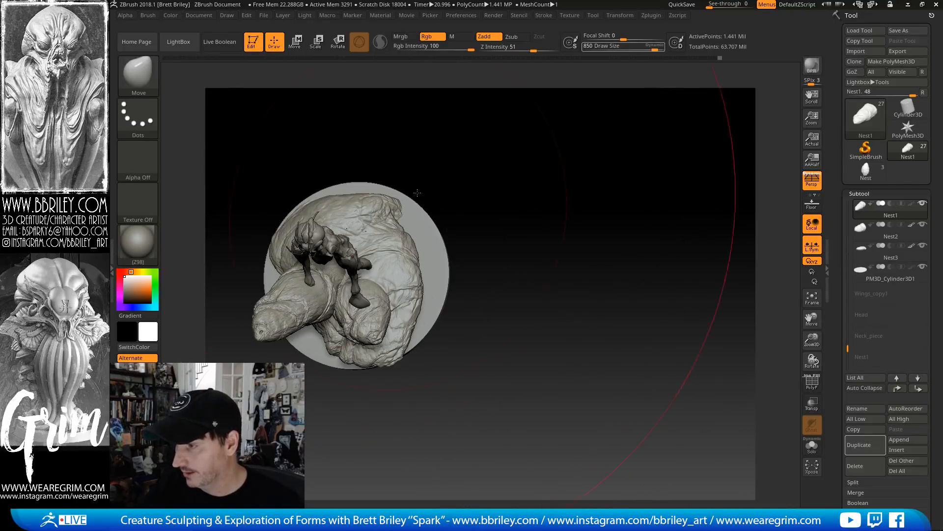
Reduce the Move brush to draw size 50 and adjust the upright nest's form under the creature's hand
key("bracketleft")
key("bracketleft")
key("bracketleft")
key("bracketleft")
key("bracketleft")
key("bracketleft")
key("bracketleft")
key("bracketleft")
key("bracketleft")
key("bracketleft")
key("bracketleft")
key("bracketleft")
key("bracketleft")
key("bracketleft")
key("bracketleft")
key("bracketleft")
key("bracketleft")
key("bracketleft")
key("bracketleft")
key("bracketleft")
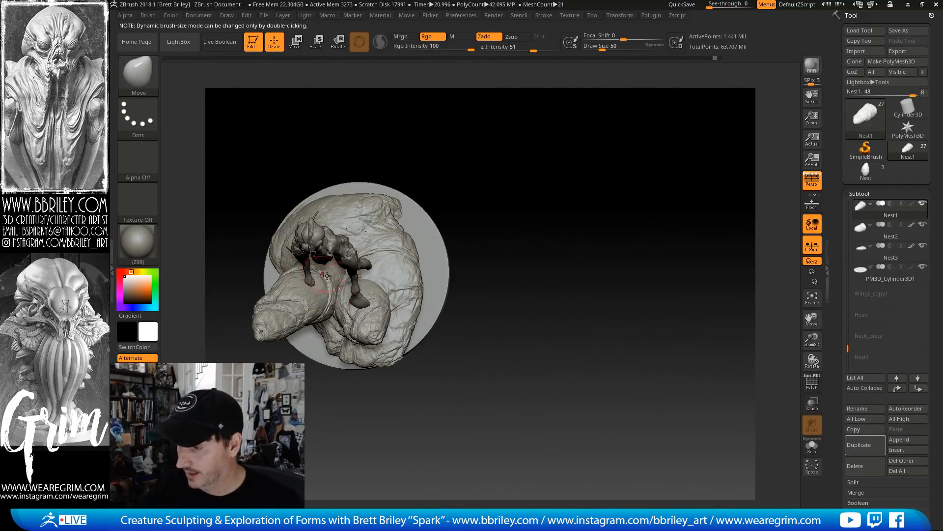
left_click_drag(466, 158, 351, 277)
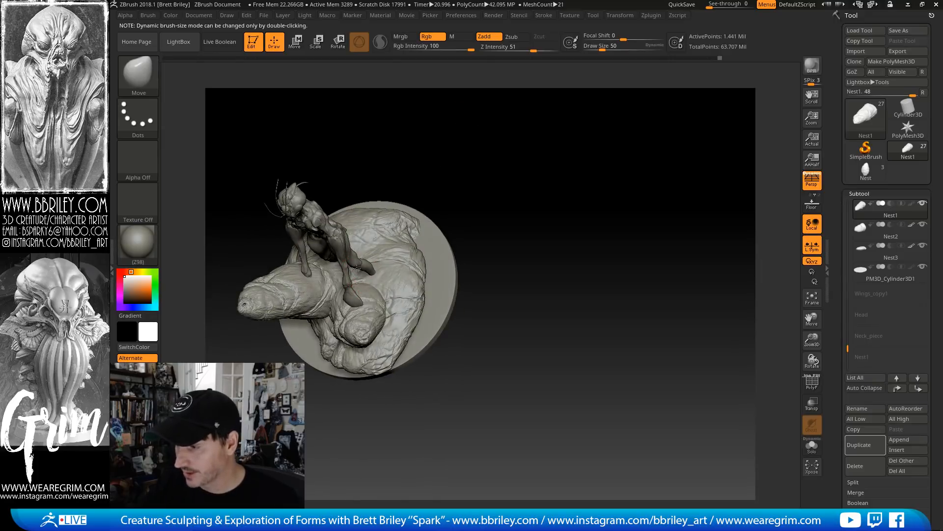
left_click_drag(427, 158, 440, 146)
Refine the upright nest's contour from above with the Move brush at draw sizes 148 and 56
key("bracketleft")
key("bracketleft")
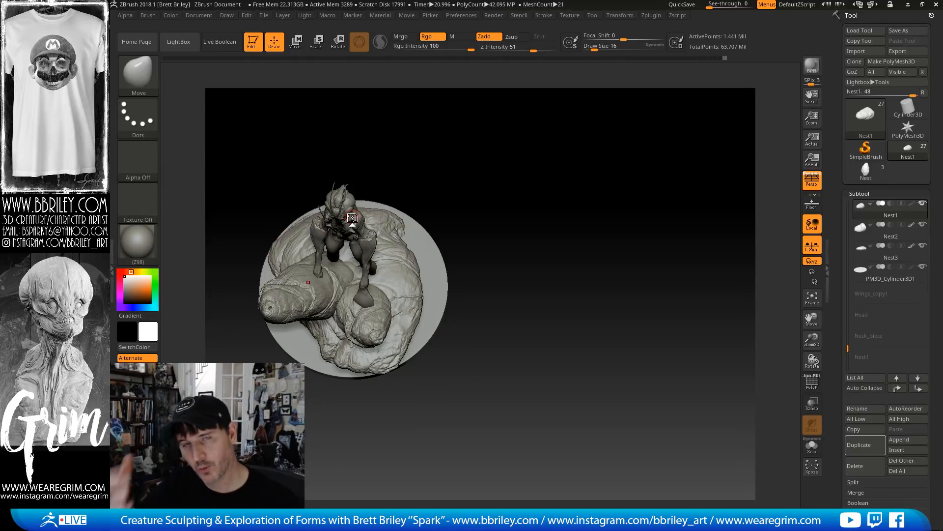
mouse_move(467, 154)
left_mouse_down()
mouse_move(517, 190)
mouse_move(487, 167)
left_mouse_up()
key("s")
left_click_drag(322, 274, 311, 275)
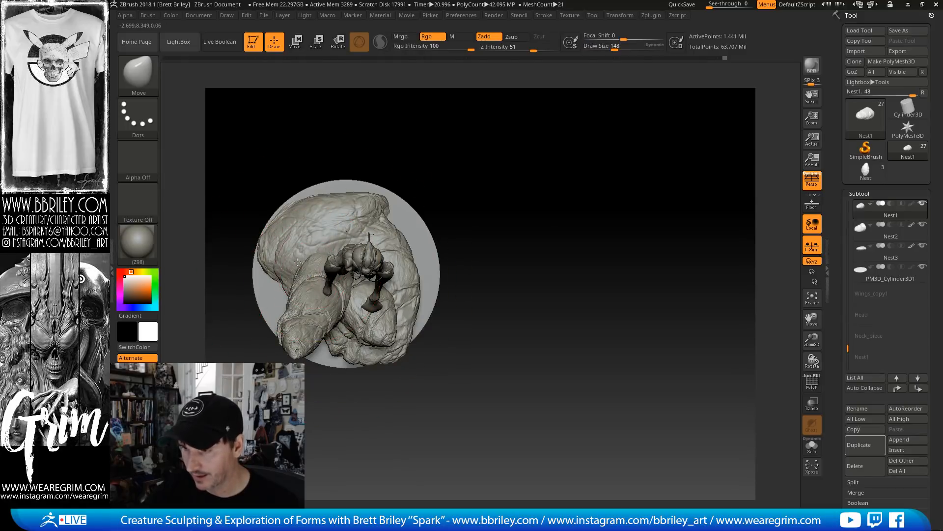
left_click_drag(298, 146, 286, 194)
key("s")
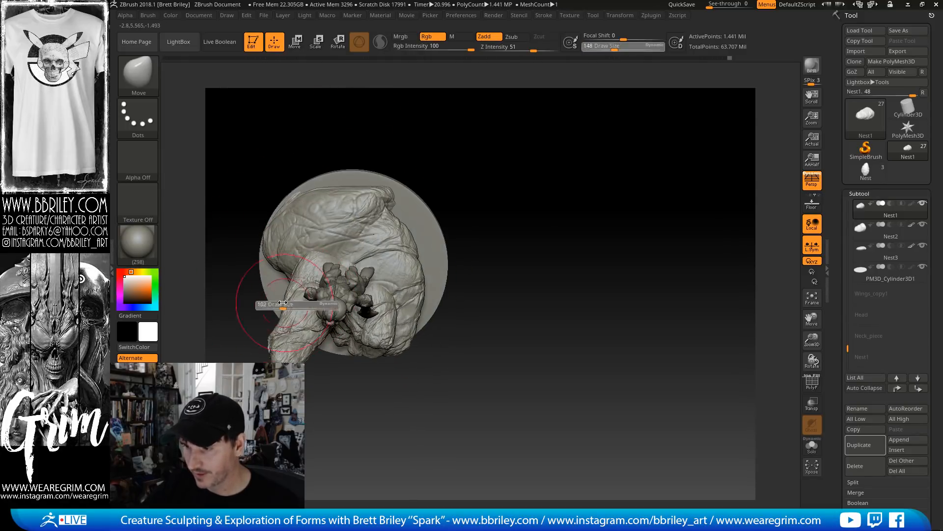
left_click_drag(288, 309, 277, 309)
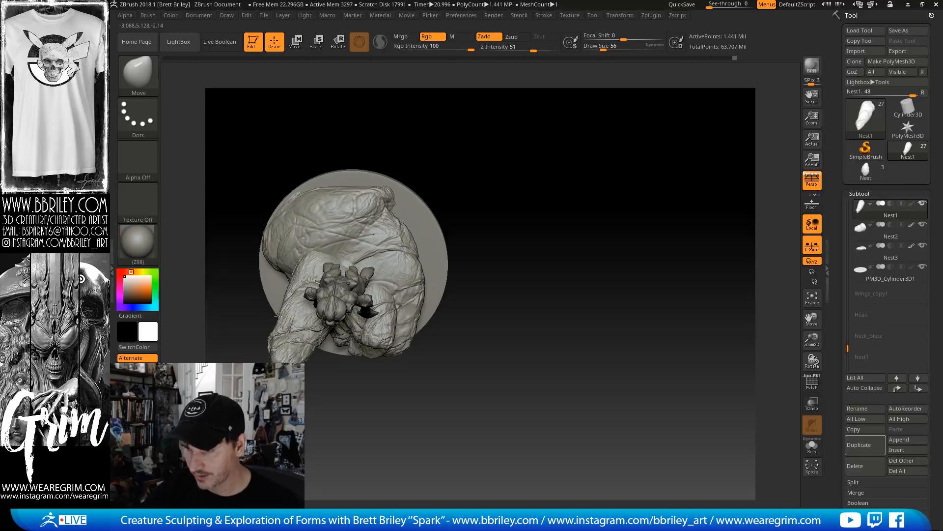
mouse_move(487, 146)
left_mouse_down()
mouse_move(488, 105)
mouse_move(540, 129)
left_mouse_up()
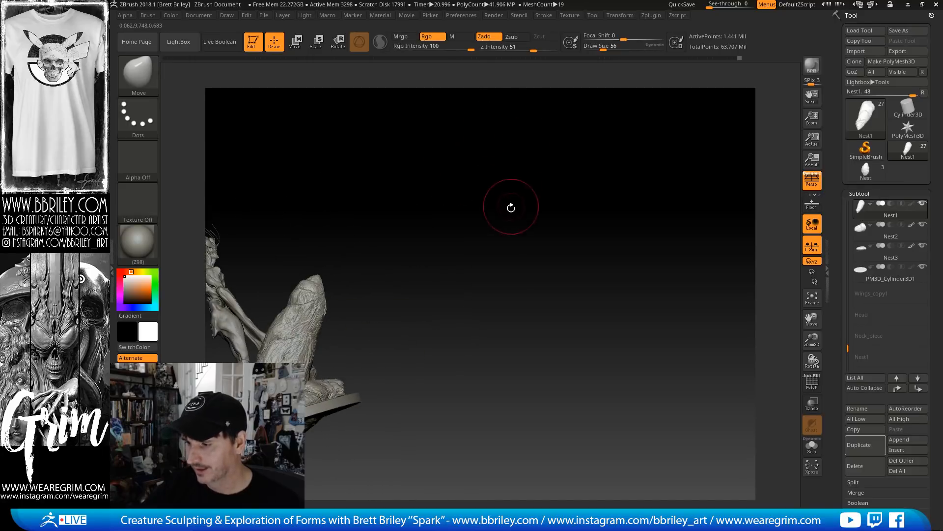
Tilt the whole upright nest outward and lower beside the creature's hands using the transform gizmo
mouse_move(510, 208)
left_mouse_down()
mouse_move(516, 170)
mouse_move(514, 191)
left_mouse_up()
key("w")
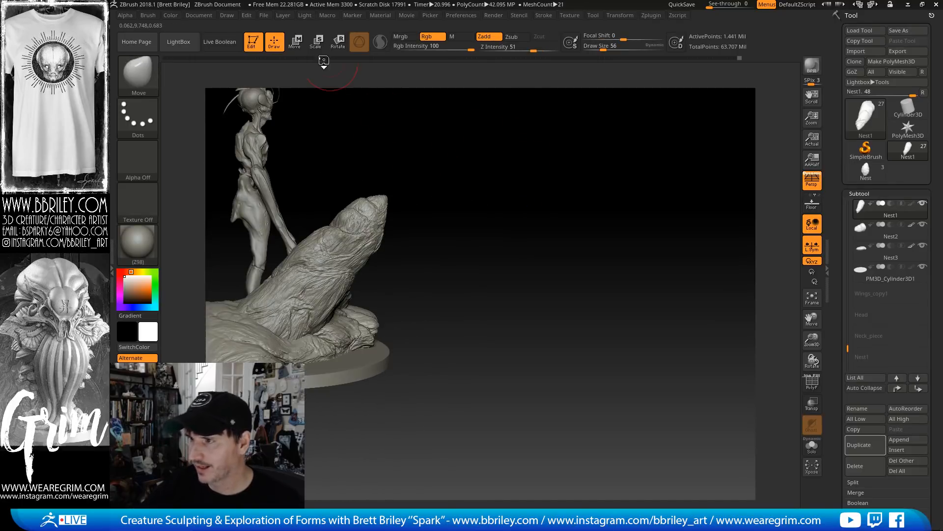
left_click_drag(341, 274, 344, 283)
key("q")
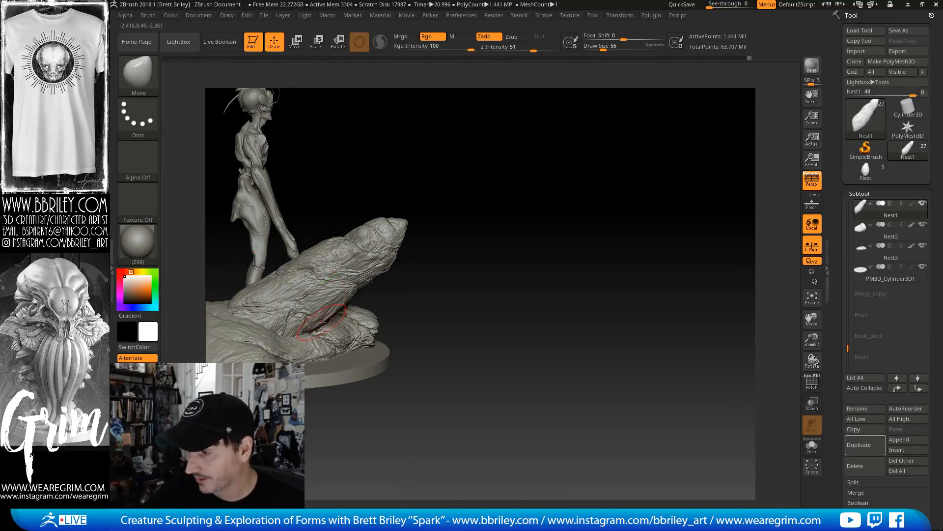
Push the base of the leaning nest into the surrounding nests with the Move brush at draw size 98
left_click_drag(316, 346, 310, 347)
key("s")
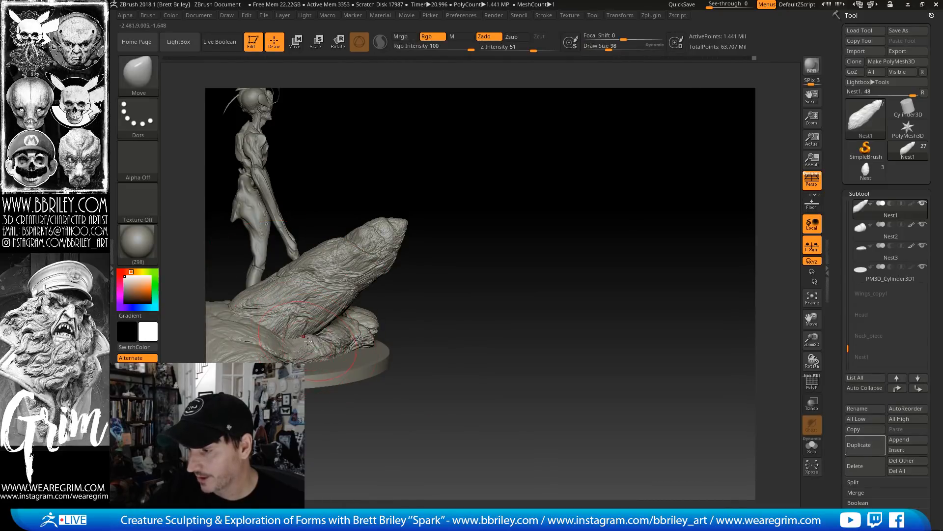
right_click_drag(333, 312, 271, 319)
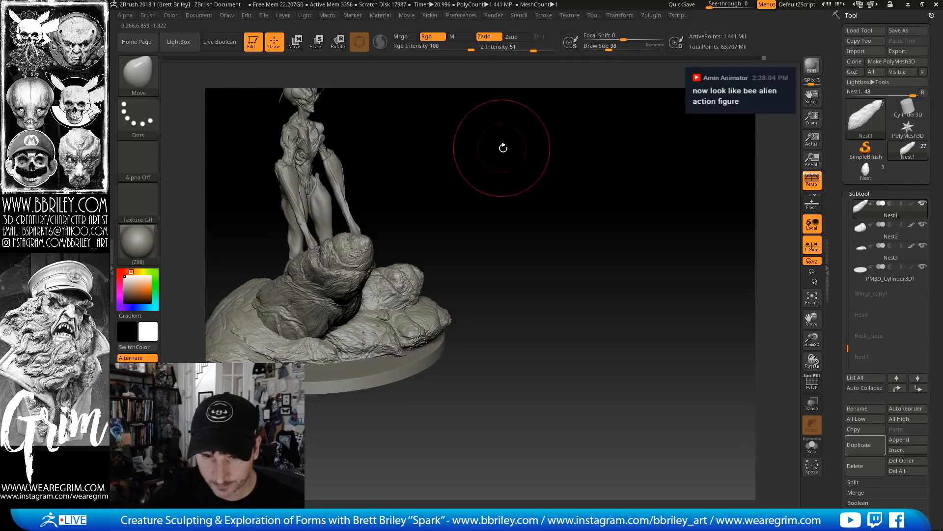
right_click_drag(501, 147, 353, 264)
Carve creases along the side and base of the leaning nest with the DamStandard brush at draw size 13
key("b")
key("d")
key("s")
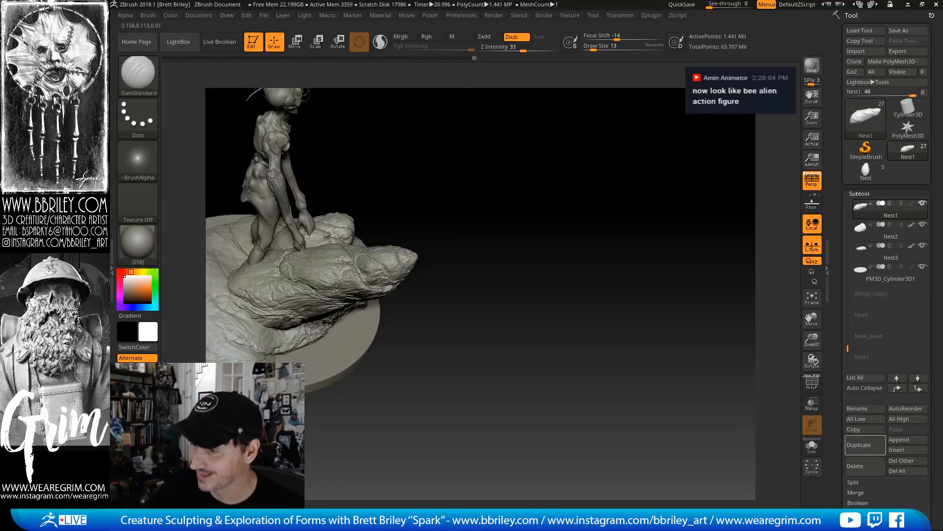
left_click_drag(514, 187, 276, 306)
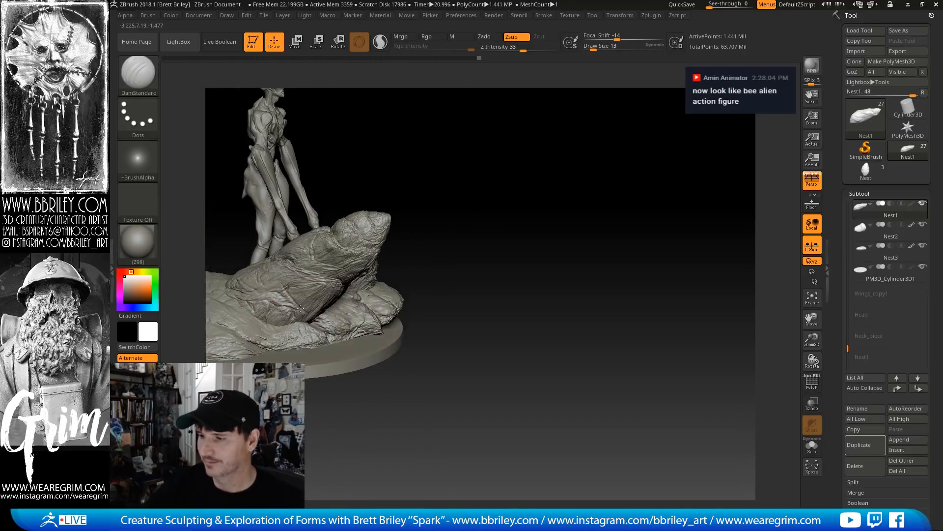
mouse_move(381, 417)
left_mouse_down()
mouse_move(339, 379)
mouse_move(303, 311)
left_mouse_up()
left_click_drag(509, 200, 493, 153)
left_click_drag(539, 184, 631, 240)
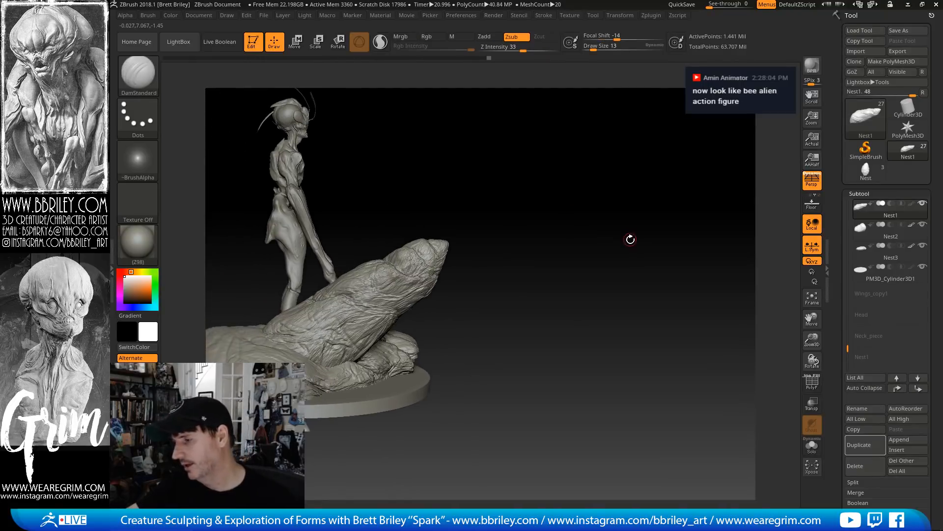
Adjust the leaning nest's underside and silhouette with the Move brush at draw size 62
key("b")
key("m")
key("v")
key("s")
mouse_move(429, 292)
left_mouse_down()
mouse_move(425, 283)
mouse_move(473, 263)
mouse_move(403, 296)
mouse_move(513, 230)
mouse_move(435, 286)
left_mouse_up()
left_click_drag(538, 245, 617, 213)
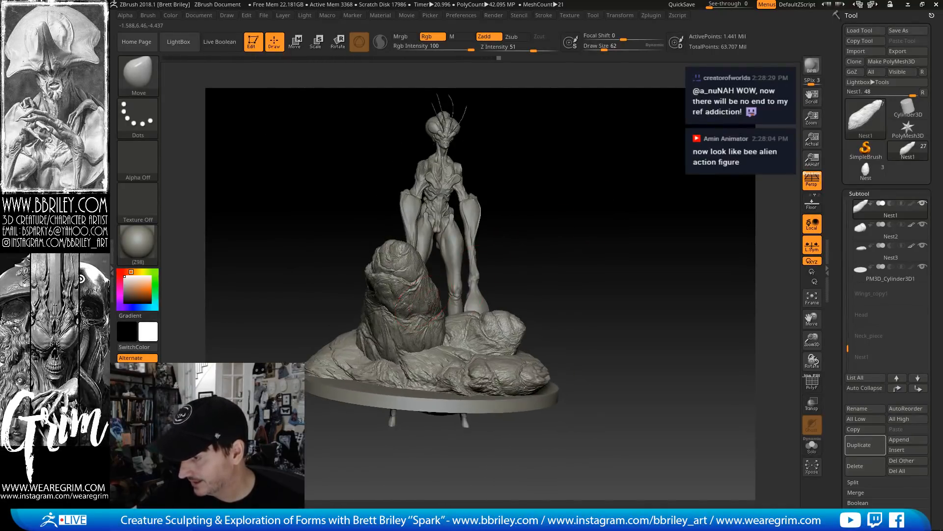
Carve fine creases into the leaning nest with the DamStandard brush, then switch to the Clay brush, both at draw size 7
left_click_drag(575, 185, 516, 189)
key("b")
key("d")
key("s")
key("s")
mouse_move(431, 295)
left_mouse_down()
mouse_move(418, 293)
mouse_move(433, 312)
mouse_move(424, 301)
left_mouse_up()
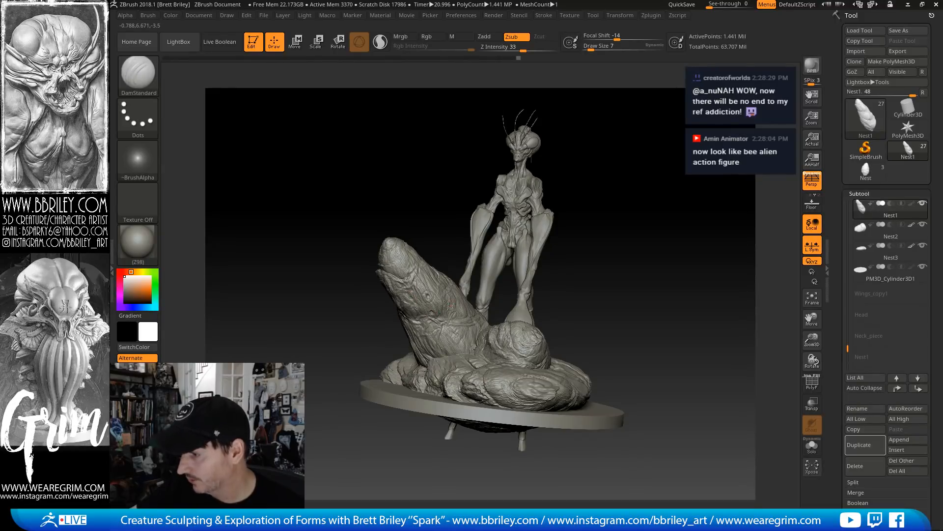
key("b")
key("c")
key("l")
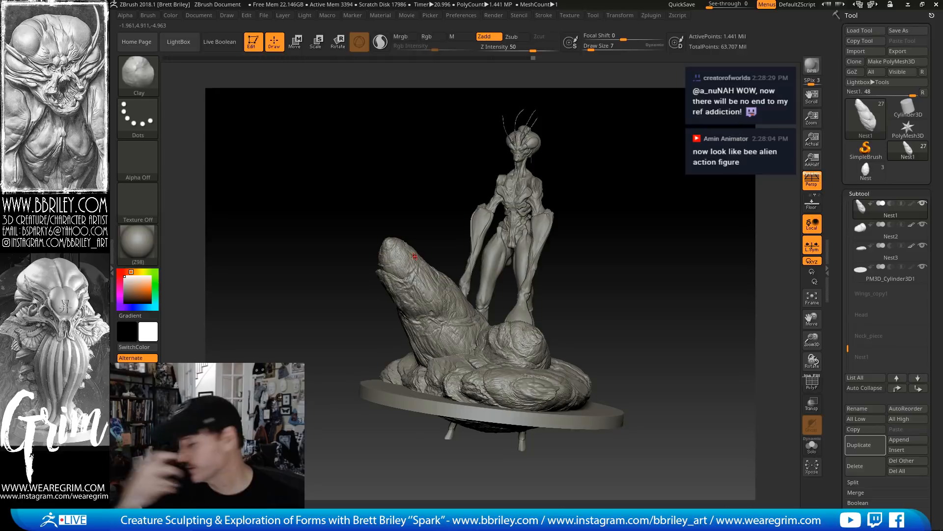
Append a Sphere3D to the subtools and make the new sphere the active one
left_click(902, 439)
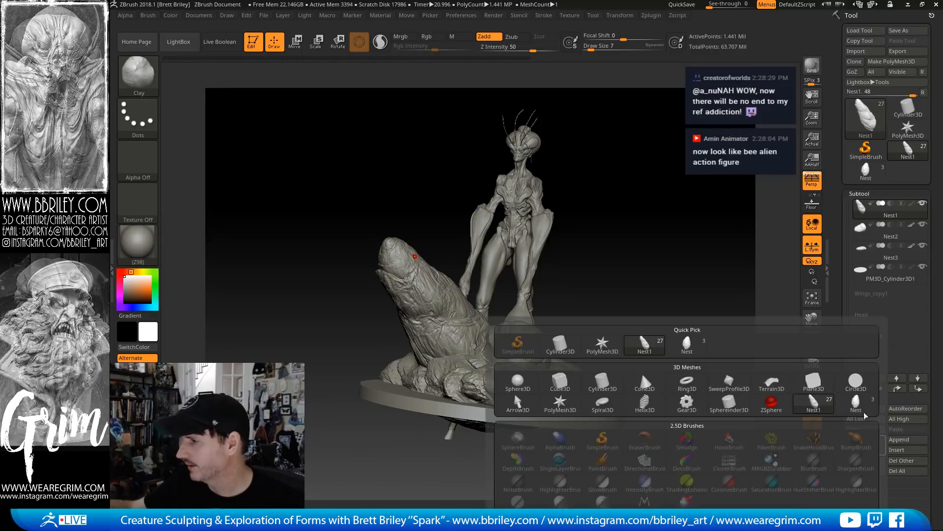
left_click(518, 381)
left_click_drag(691, 273, 619, 226)
left_click(475, 130, "alt")
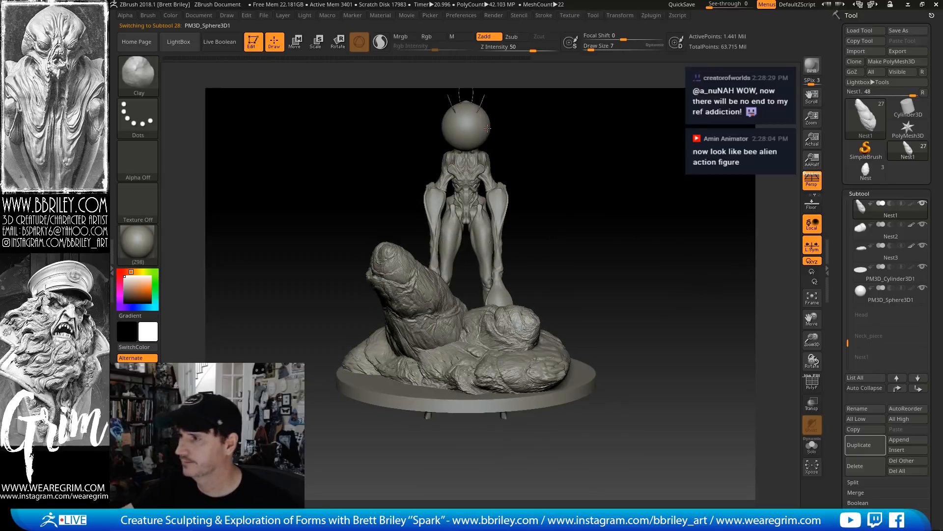
left_click_drag(543, 199, 513, 513, "alt")
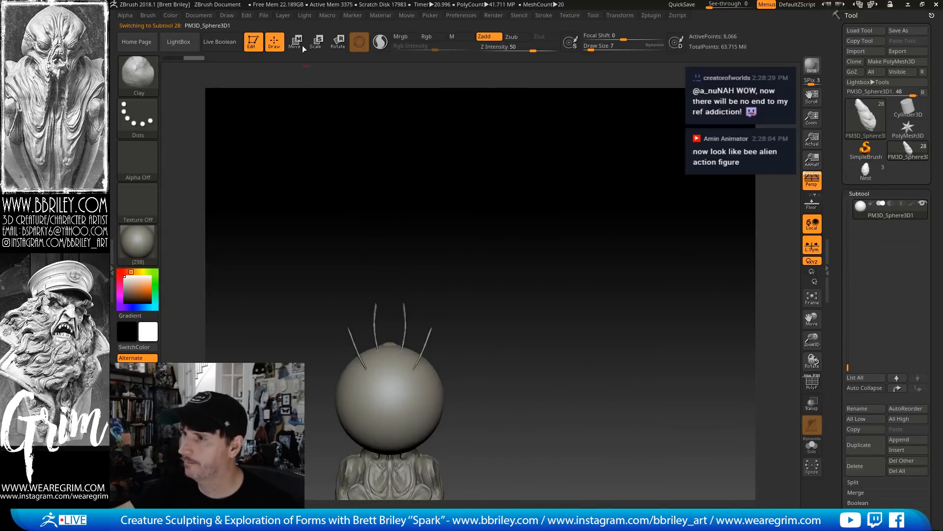
Scale the appended sphere with the transform gizmo into a tall, narrow egg shape
left_click(296, 42)
left_click_drag(389, 339, 389, 156)
left_click_drag(461, 168, 499, 228, "alt")
mouse_move(375, 282)
left_mouse_down()
mouse_move(376, 230)
mouse_move(380, 295)
left_mouse_up()
mouse_move(471, 216)
left_mouse_down("alt")
mouse_move(480, 227)
mouse_move(471, 311)
left_mouse_up("alt")
key("q")
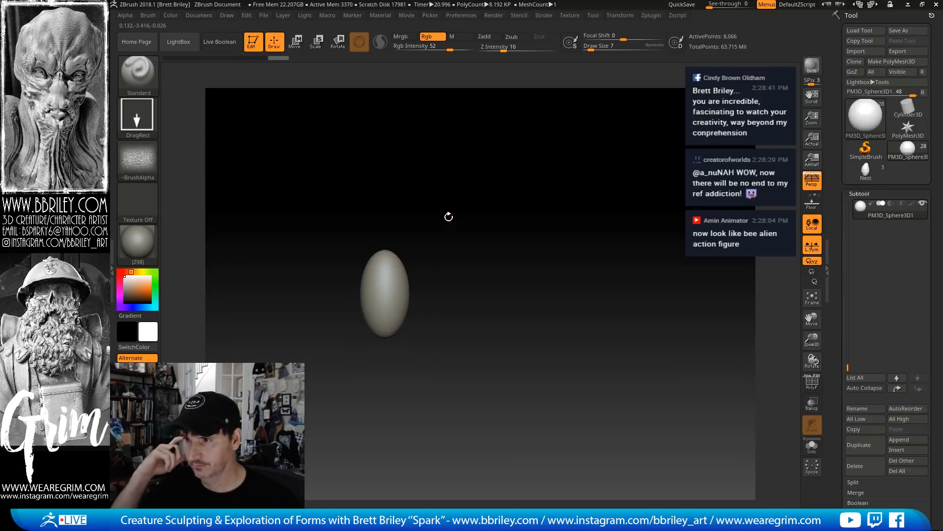
Duplicate the Head subtool and move the copy to the end of the subtool list, below the egg sphere
left_click_drag(846, 365, 849, 325)
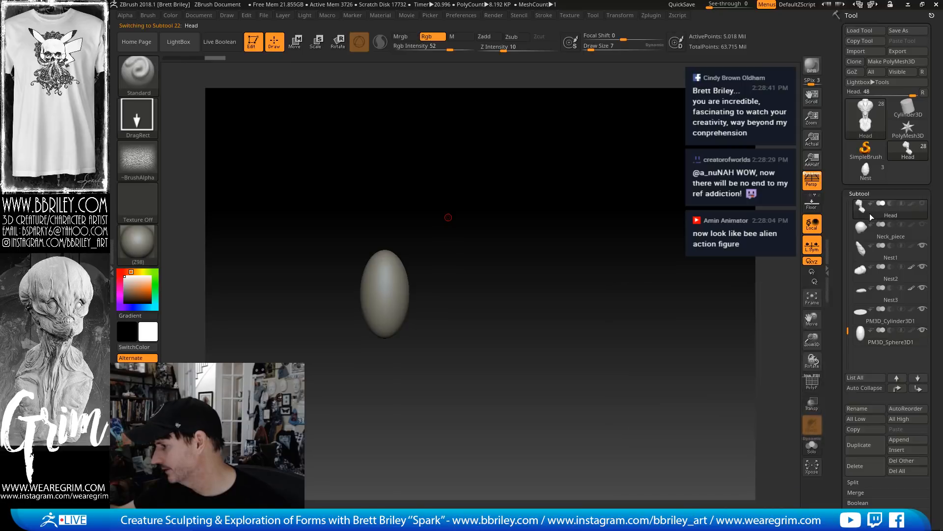
left_click(871, 216)
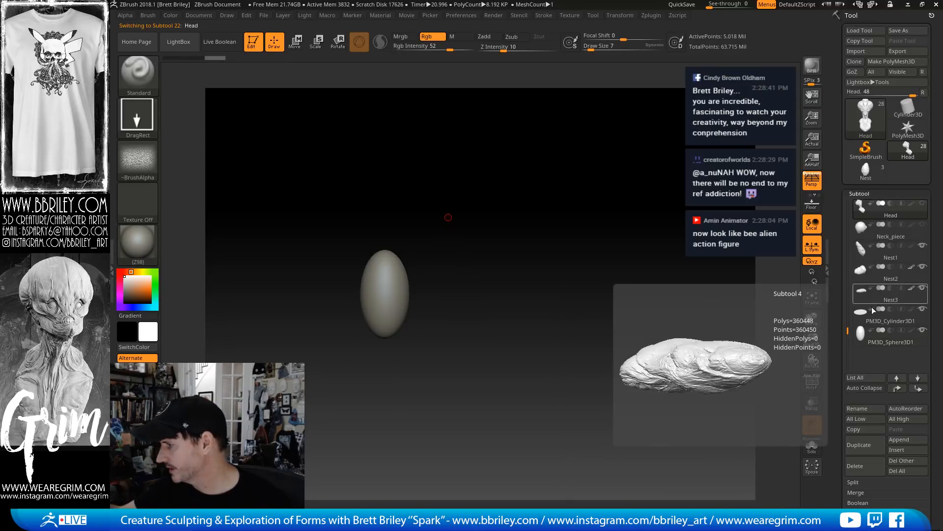
left_click(871, 430)
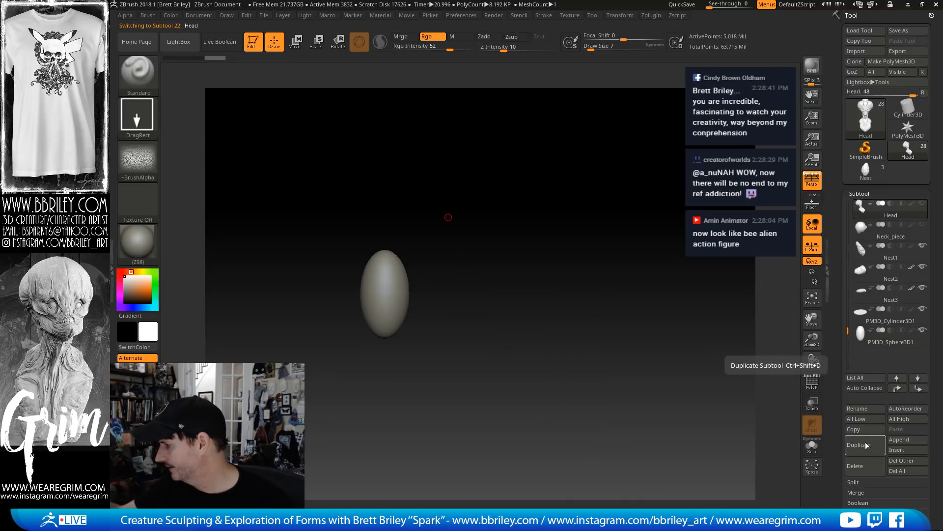
left_click(917, 388)
left_click(917, 391)
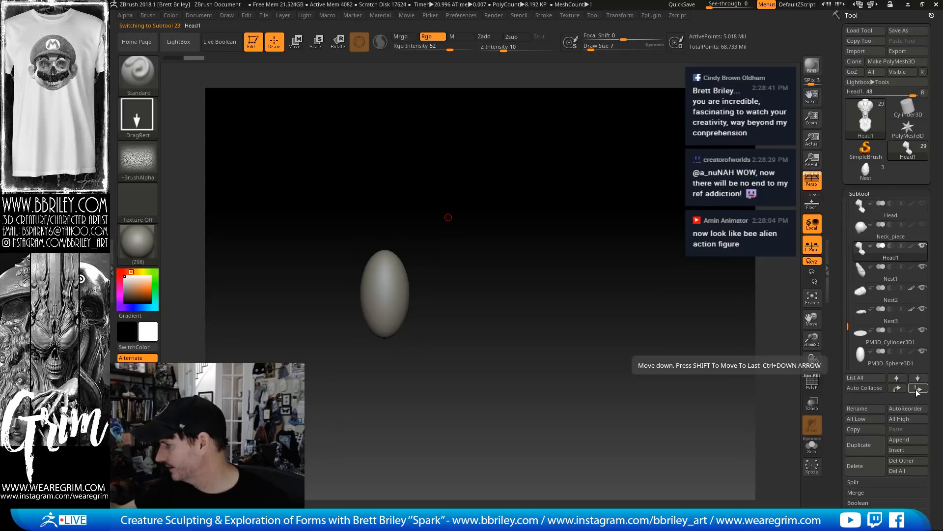
left_click(917, 391)
left_click(917, 392)
left_click(918, 393)
left_click(918, 393)
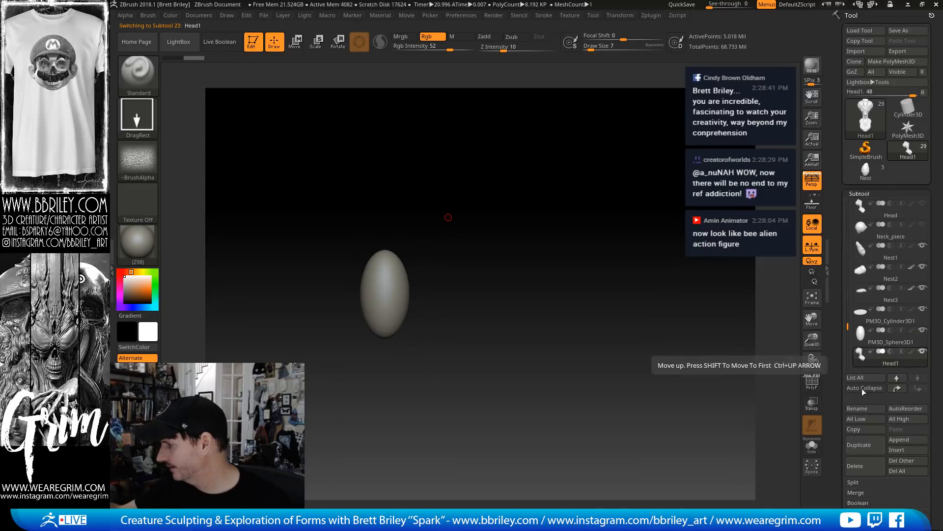
Shrink the head copy with the transform gizmo and position it so it emerges from the egg's upper front
left_click_drag(656, 371, 581, 204, "alt")
key("w")
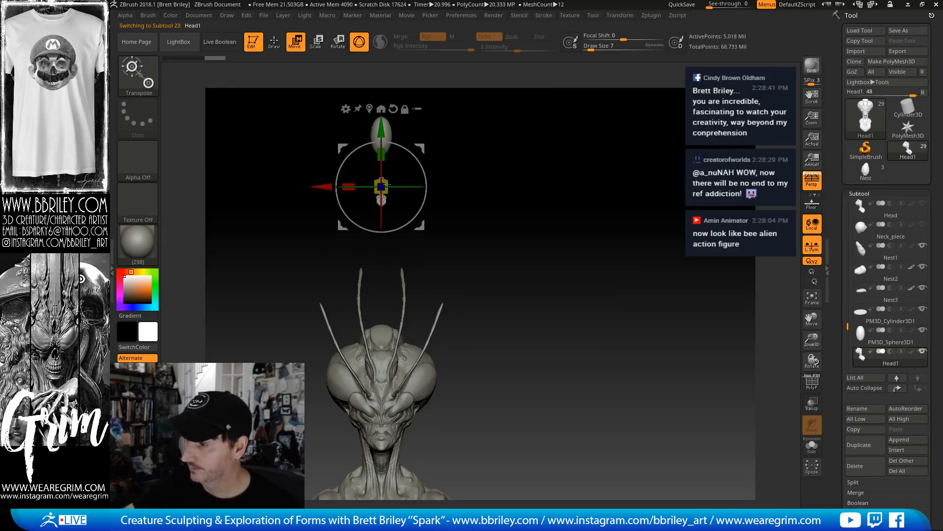
left_click_drag(478, 127, 531, 393, "alt")
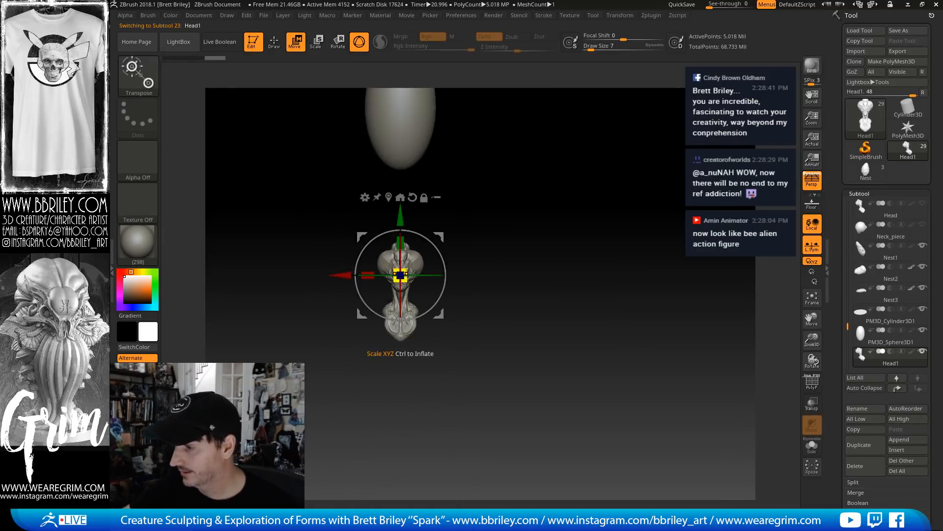
left_click_drag(401, 212, 462, 69)
left_click_drag(524, 177, 557, 337, "alt")
left_click_drag(434, 255, 589, 201)
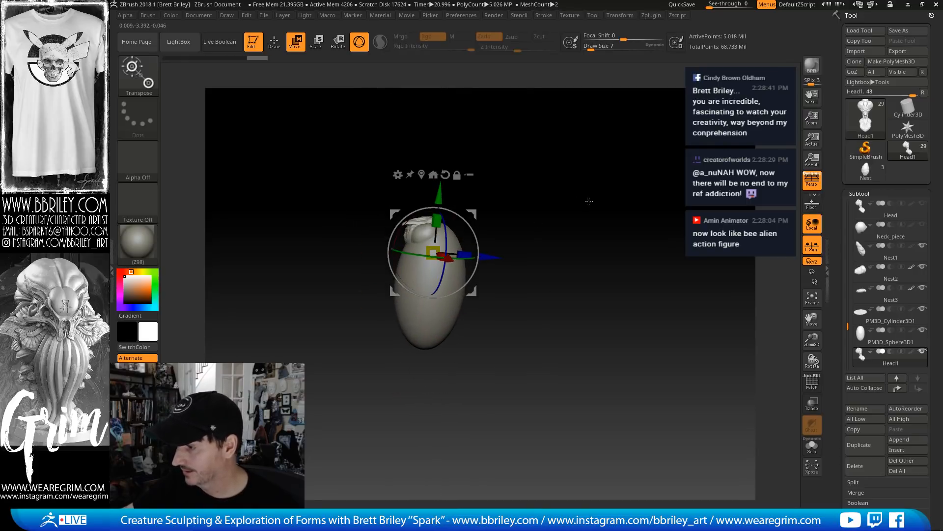
left_click_drag(506, 261, 528, 264)
left_click_drag(558, 229, 482, 248)
Reshape the small head against the egg's surface with the Move brush at draw size 168
key("q")
key("s")
left_click_drag(457, 278, 482, 277)
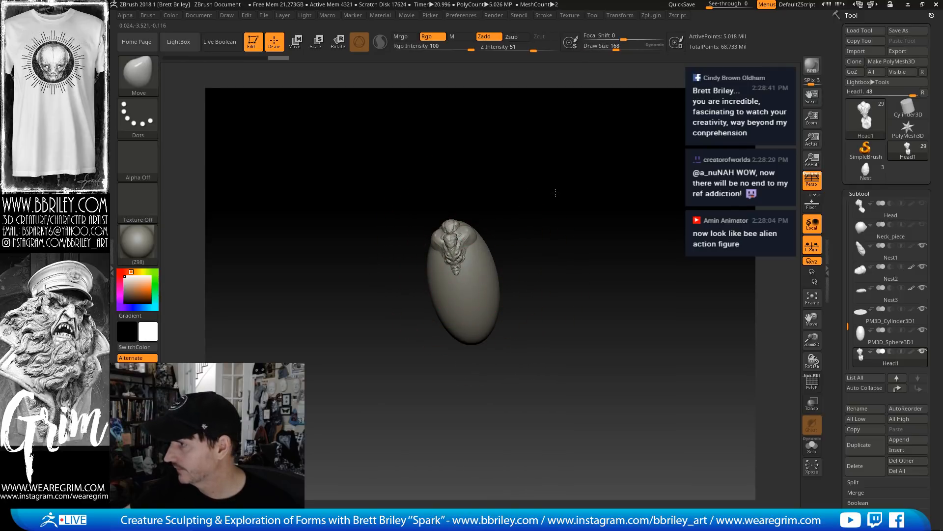
left_click_drag(651, 79, 670, 65, "alt")
left_click_drag(662, 154, 665, 165, "alt")
Drop the head copy to subdivision level 5 and delete its higher subdivision level
key("shift")
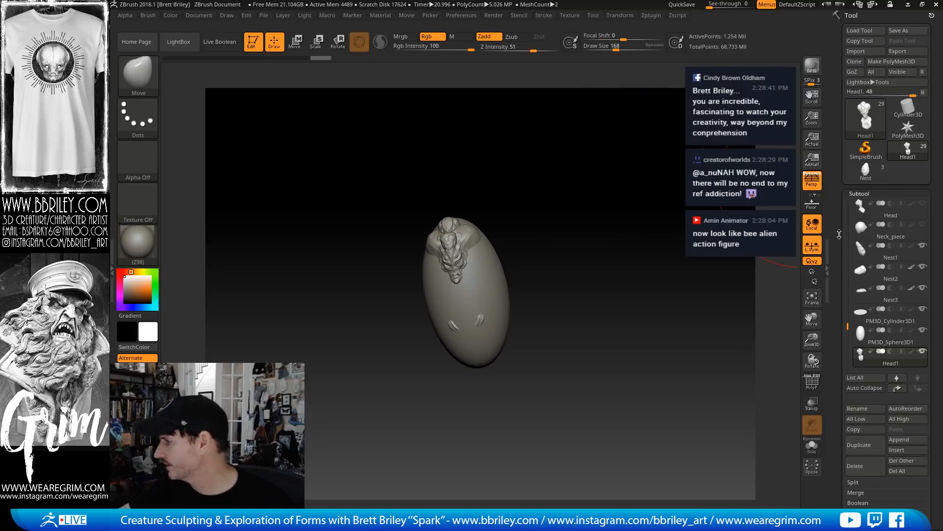
scroll(839, 234, "down", 5)
left_click(861, 307)
left_click(896, 310)
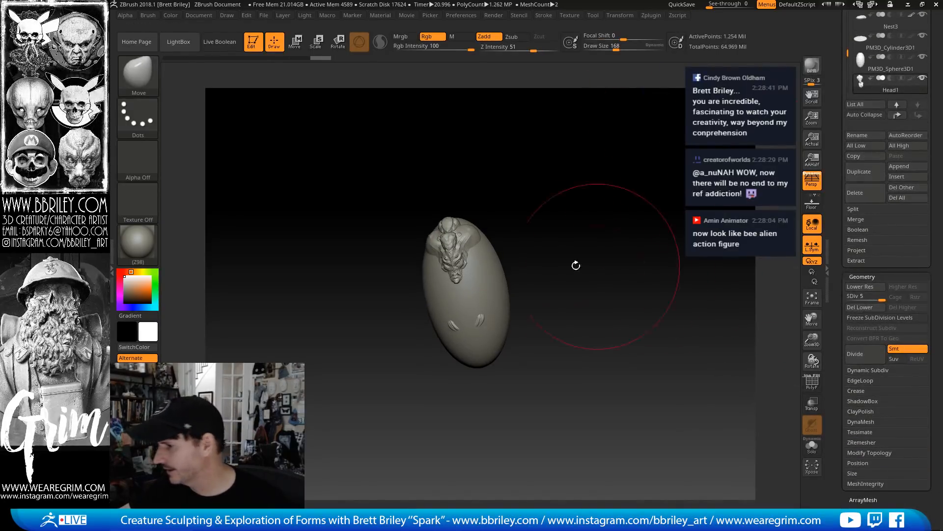
Refine how the embedded head's face and sides sit on the egg with the Move brush at draw sizes 59 and 79
key("s")
key("s")
left_click_drag(476, 268, 464, 268)
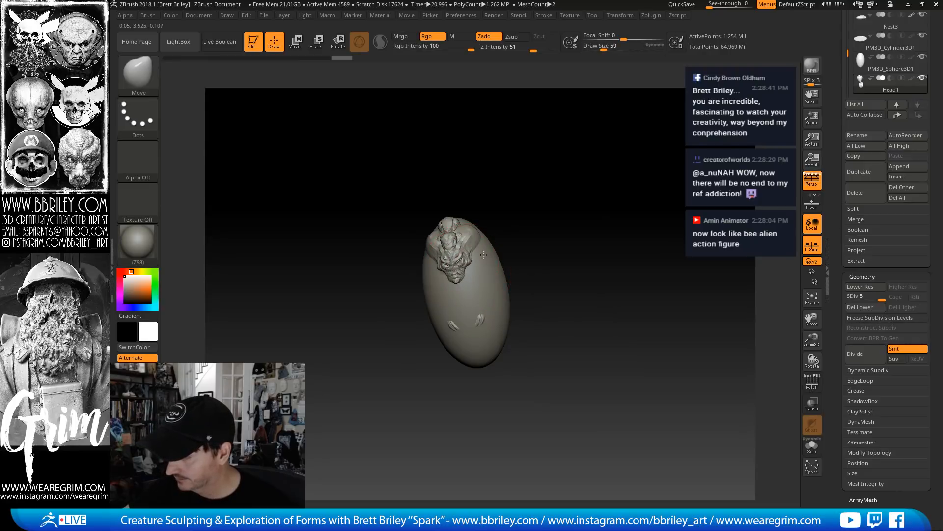
right_click_drag(484, 254, 501, 221)
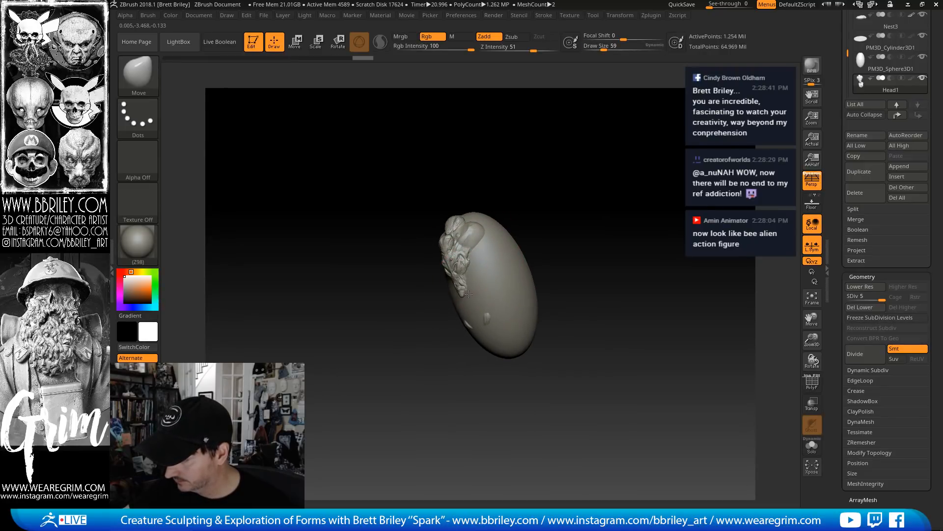
left_click_drag(517, 196, 497, 192)
key("s")
left_click_drag(465, 236, 445, 250)
left_click_drag(530, 172, 484, 297)
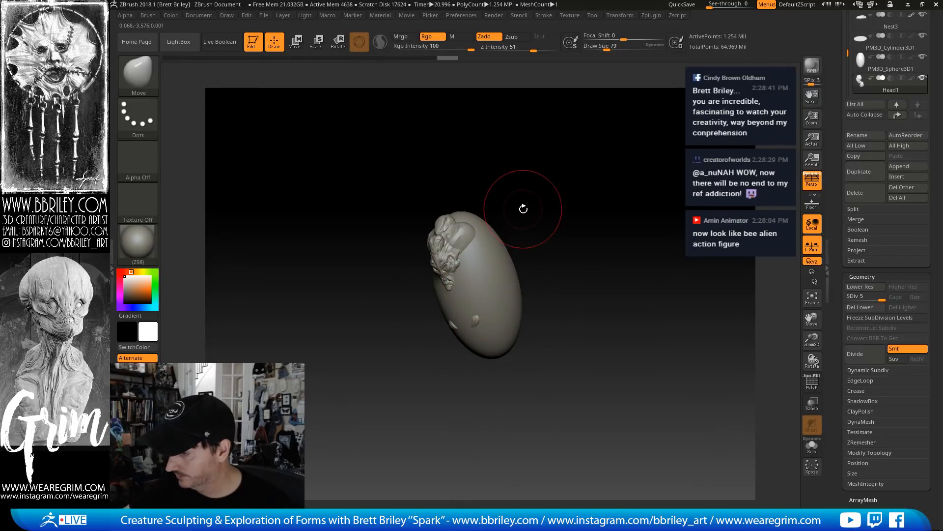
left_click_drag(516, 200, 483, 254)
Make the egg sphere the active subtool and build up folds around the embedded head with the Clay brush at draw size 29
key("b")
key("c")
key("l")
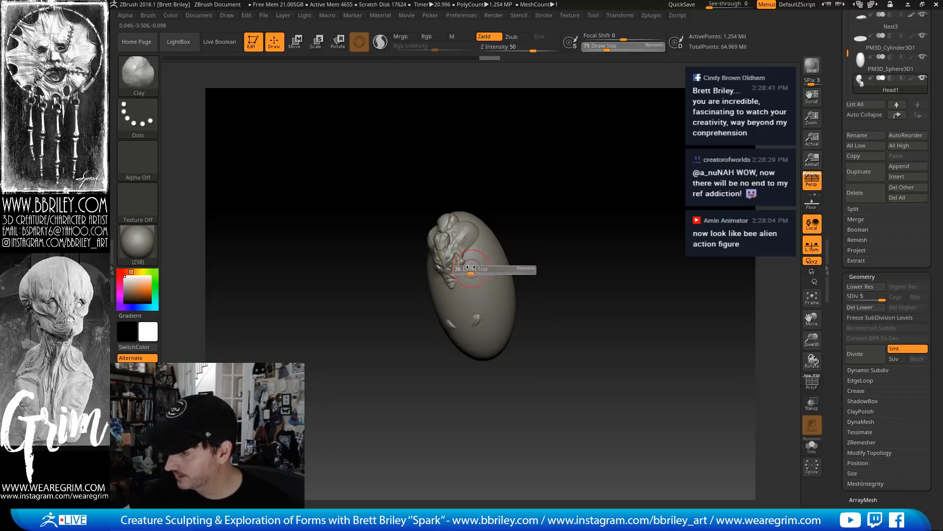
left_click_drag(515, 202, 521, 192)
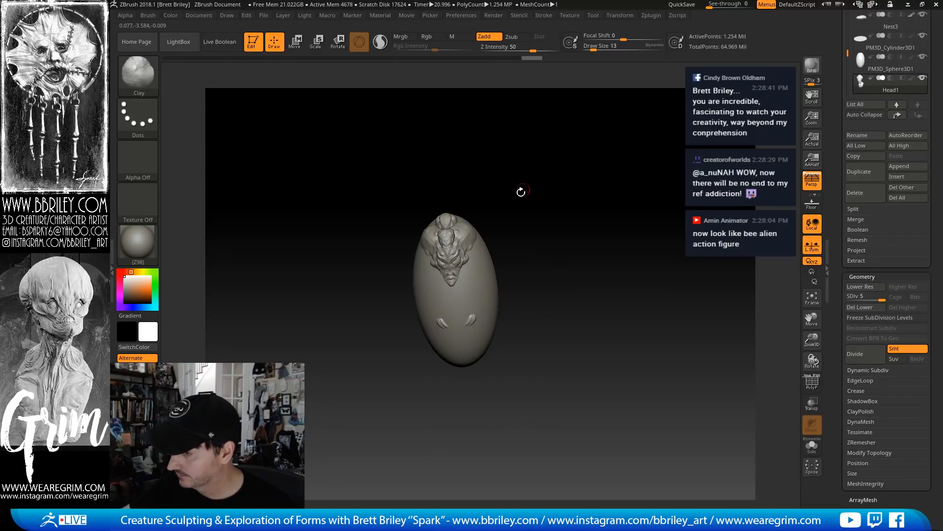
left_click(475, 267, "alt")
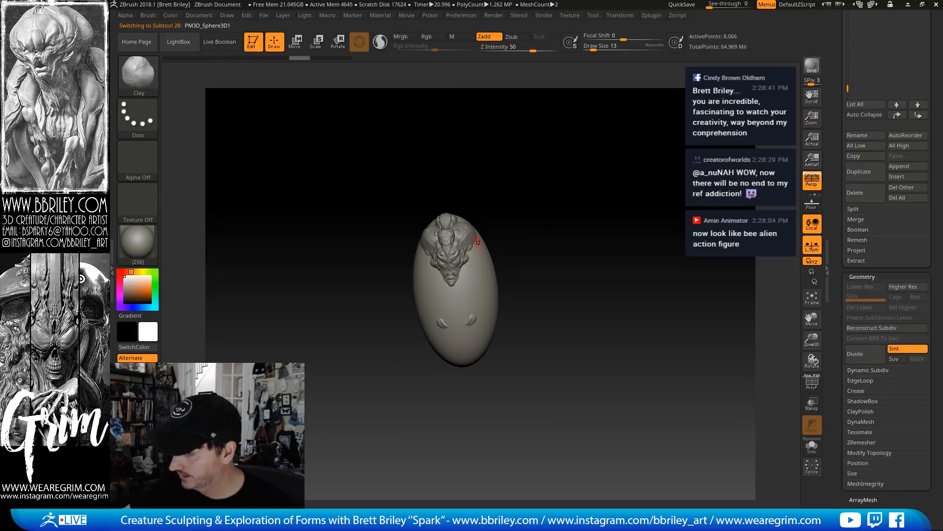
left_click_drag(468, 268, 461, 291)
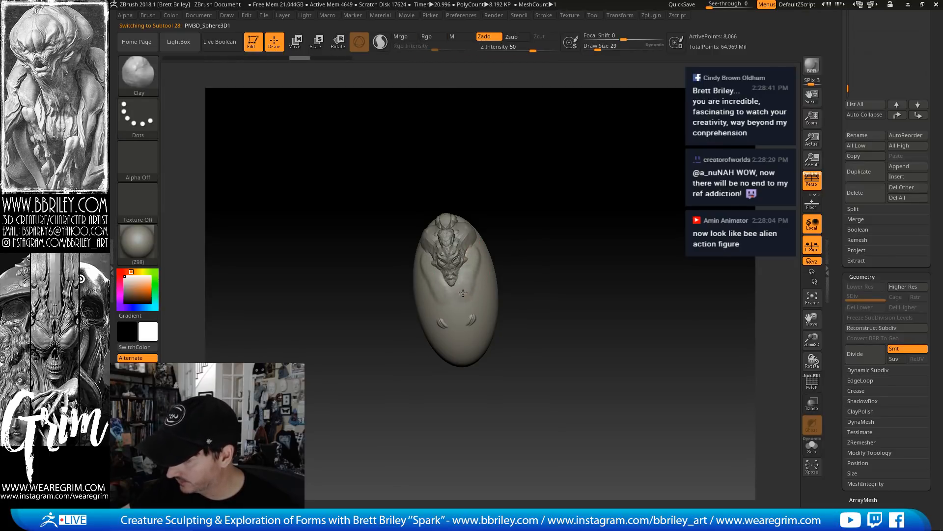
Subdivide the egg-shaped body once and set the Standard brush to a FreeHand stroke with no alpha
key("b")
key("s")
key("t")
key("ctrl+d")
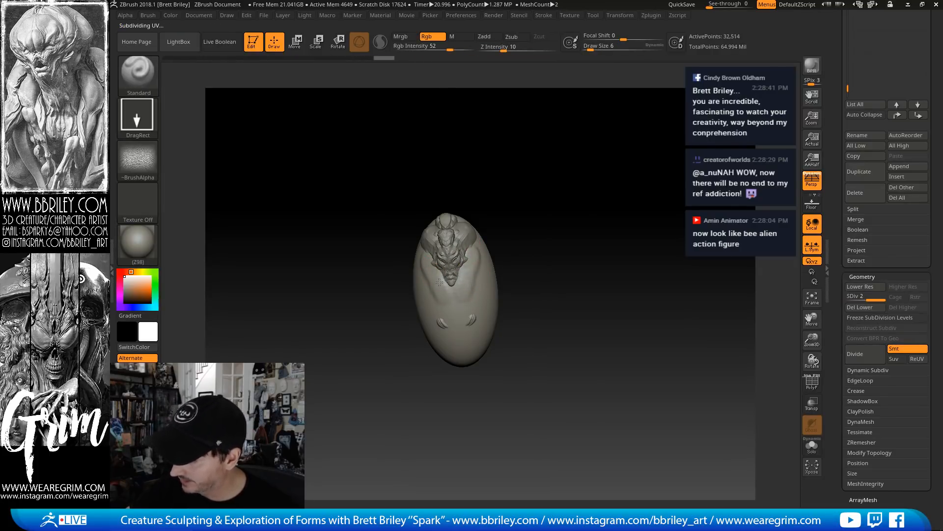
left_click(143, 117)
left_click(276, 126)
left_click(138, 159)
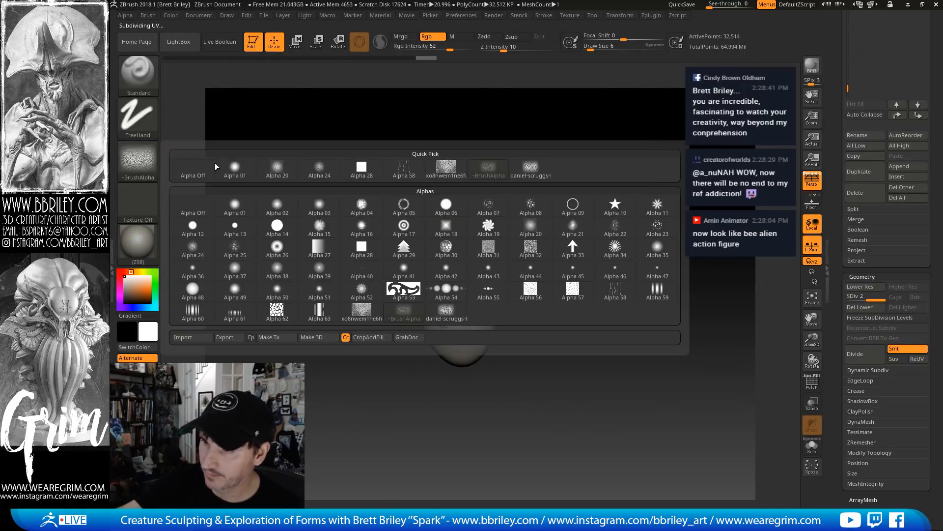
left_click(214, 163)
Sculpt raised folds down the body's front with the Standard brush in Zadd mode, draw size 10 and Z intensity 24
key("bracketright")
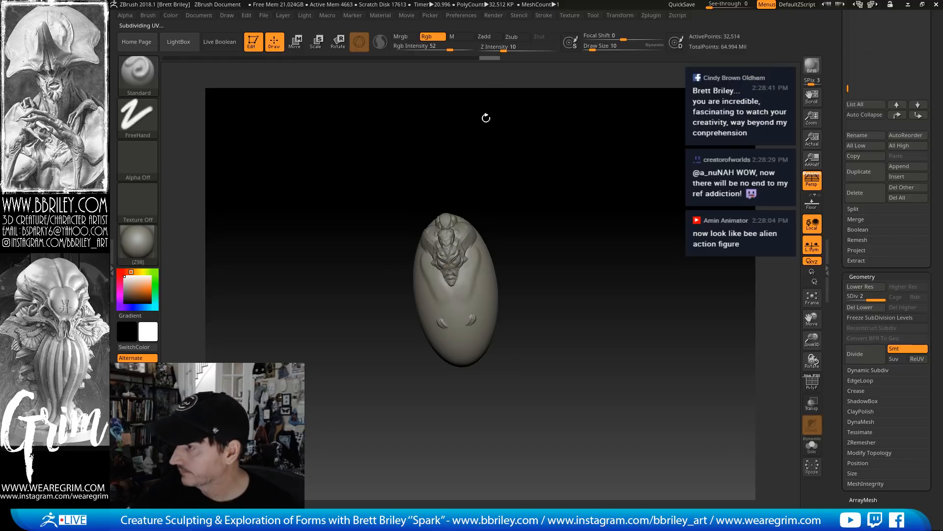
left_click(434, 38)
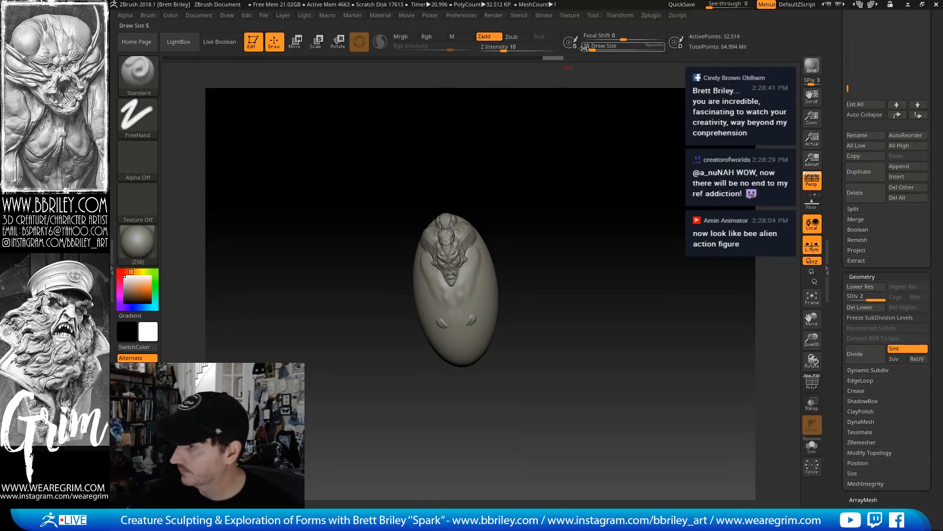
left_click(516, 47)
key("Return")
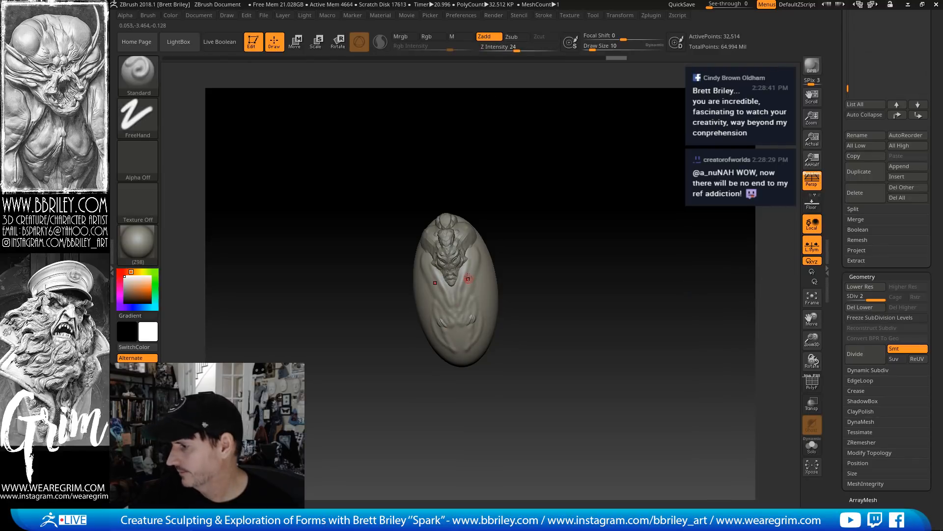
Narrow both sides of the body symmetrically using the Move brush at draw size 102
key("b")
key("m")
key("v")
left_click_drag(494, 288, 484, 286)
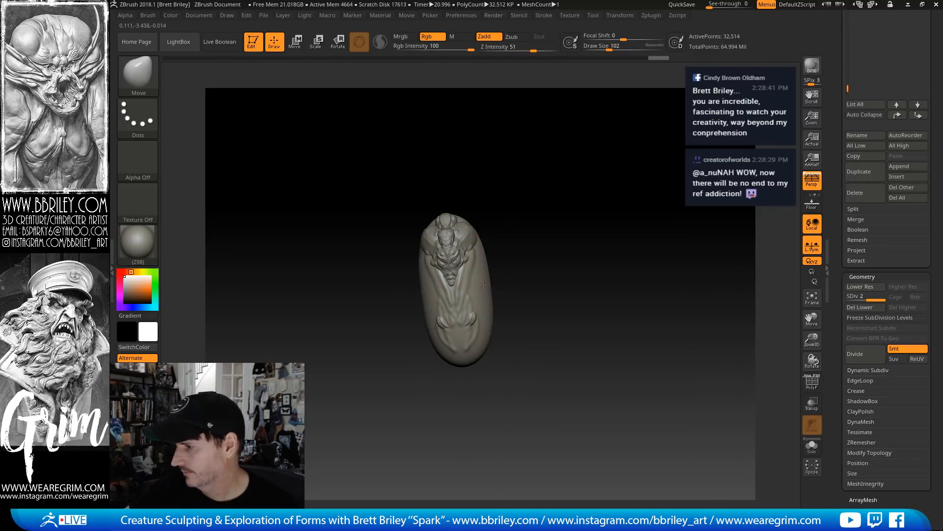
Reshape the body's side profile with a large Move brush, slimming and tapering the lower end
mouse_move(545, 222)
left_mouse_down()
mouse_move(481, 248)
mouse_move(506, 271)
left_mouse_up()
mouse_move(512, 347)
left_mouse_down()
mouse_move(516, 374)
mouse_move(529, 332)
left_mouse_up()
key("s")
left_click_drag(521, 295, 517, 298)
left_click_drag(490, 349, 500, 345)
key("s")
mouse_move(512, 378)
left_mouse_down()
mouse_move(509, 405)
mouse_move(526, 384)
mouse_move(490, 366)
left_mouse_up()
key("s")
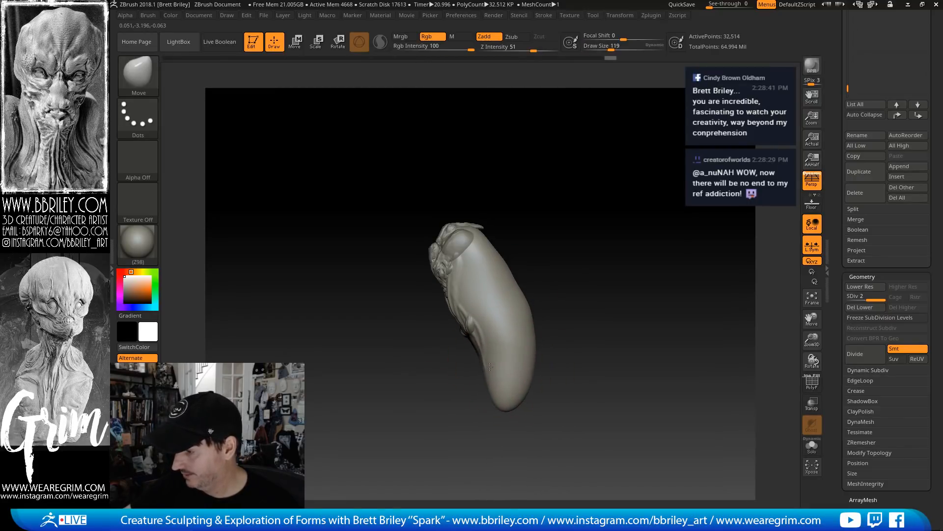
Adjust the body's outline around the back of the head with the Move brush at draw size 47
mouse_move(544, 280)
left_mouse_down()
mouse_move(589, 291)
mouse_move(521, 310)
mouse_move(463, 286)
mouse_move(464, 263)
left_mouse_up()
key("s")
key("s")
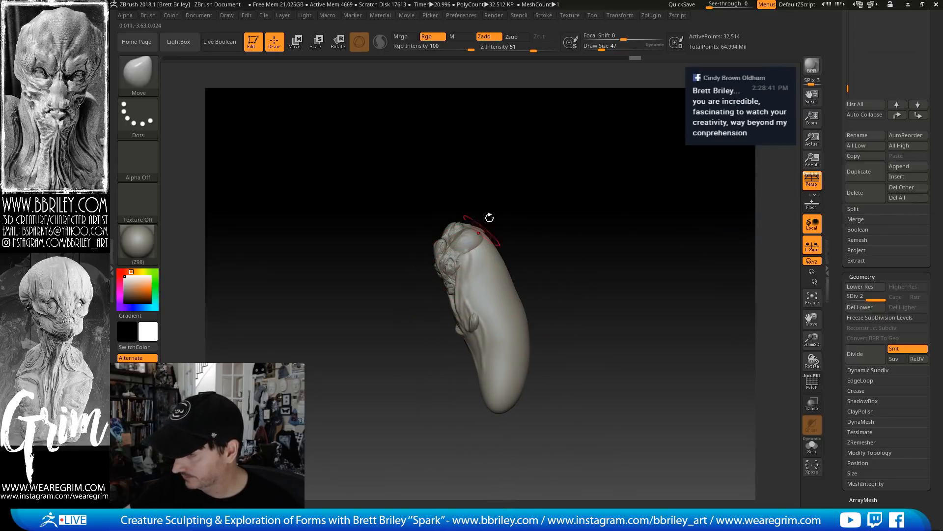
left_click_drag(490, 218, 506, 222)
Build up folds on the upper body beside and beneath the head with the Clay brush at draw size 7
key("b")
key("c")
key("l")
key("s")
left_click_drag(474, 260, 465, 261)
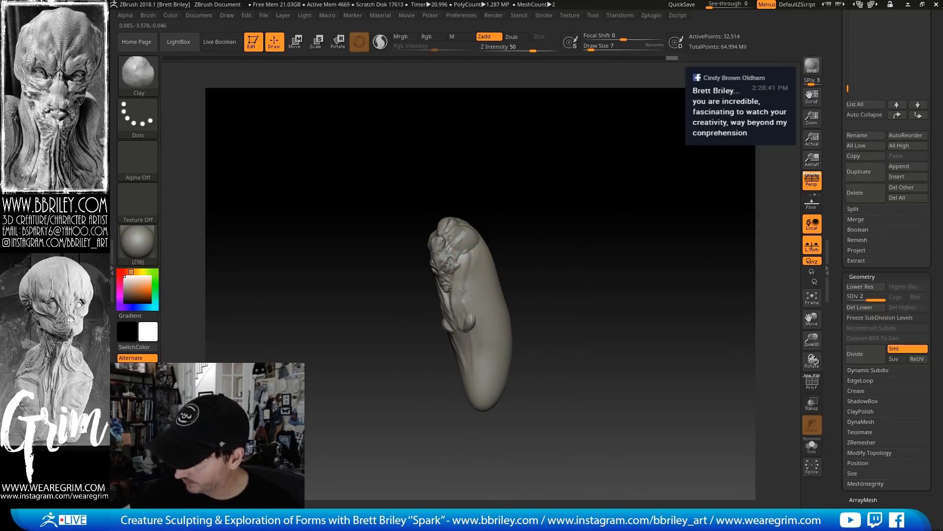
Carve paired grooves down the body's lower front with DamStandard, subdividing the mesh to level 3 between strokes
key("b")
key("d")
key("s")
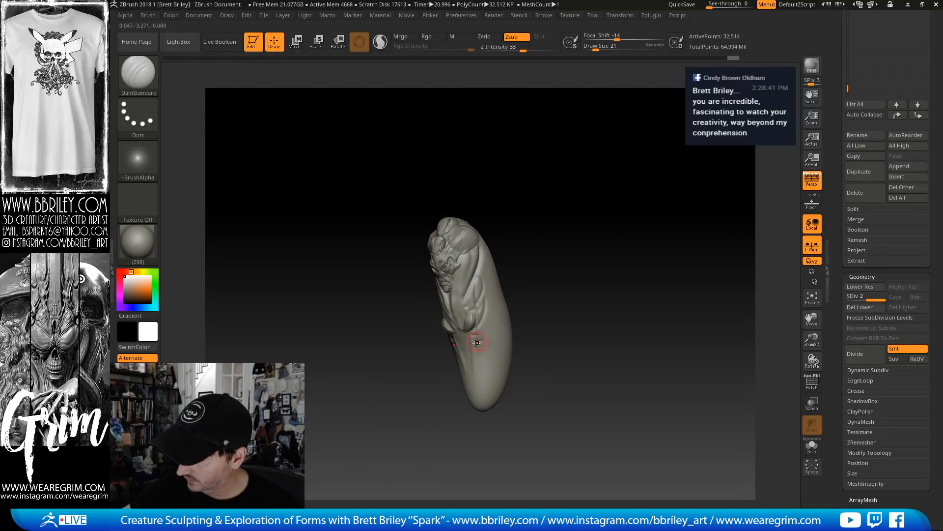
left_click_drag(478, 346, 481, 360)
left_click_drag(540, 276, 554, 279)
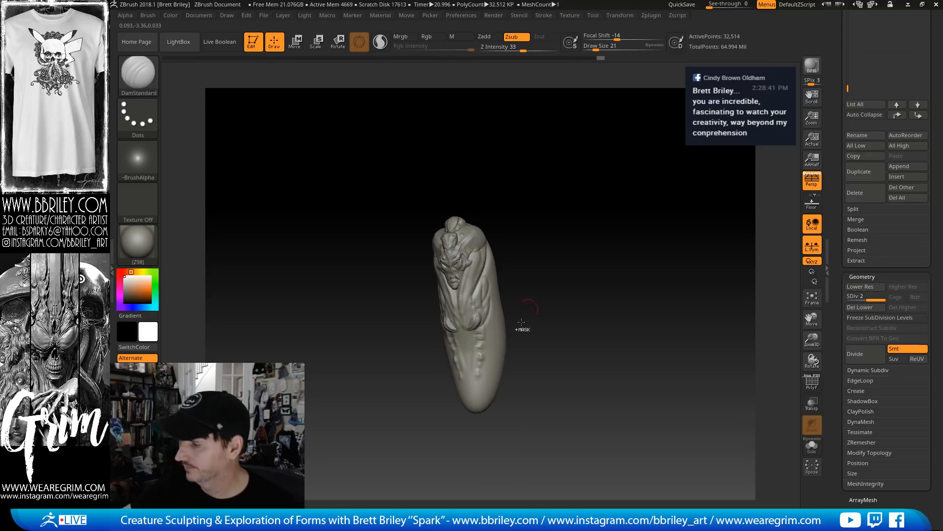
key("ctrl+d")
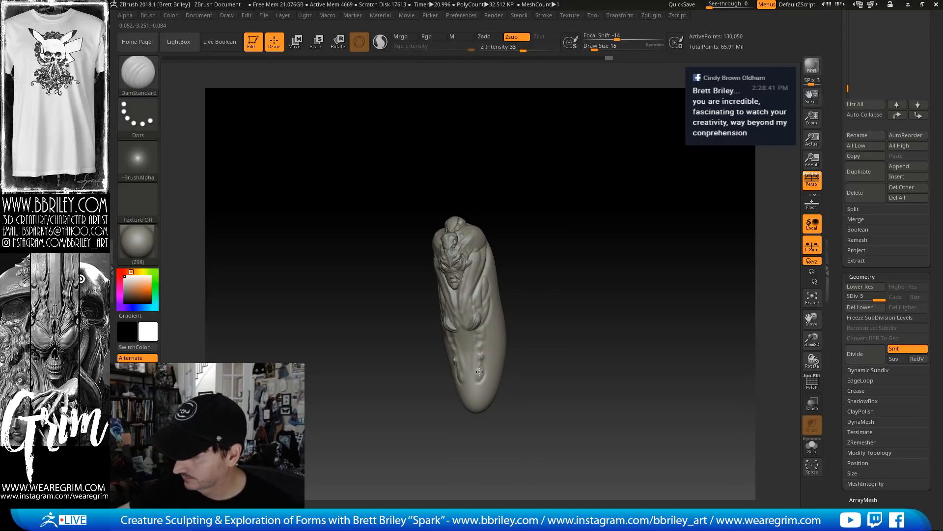
left_click_drag(488, 296, 480, 391)
Raise long ridges along the sides of the body from head to tip with the Standard brush at draw size 15
left_click_drag(555, 276, 525, 274)
key("b")
key("s")
key("t")
left_click_drag(497, 285, 496, 404)
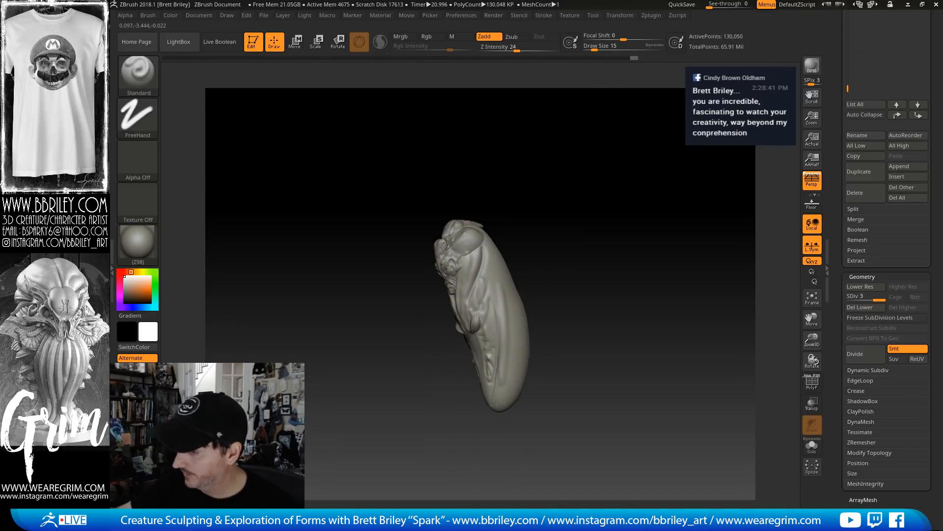
left_click_drag(494, 265, 501, 329)
Stretch the body vertically with the transform gizmo in side view and return to drawing mode
left_click_drag(465, 116, 467, 137, "shift")
key("w")
left_click(275, 43)
left_click(295, 42)
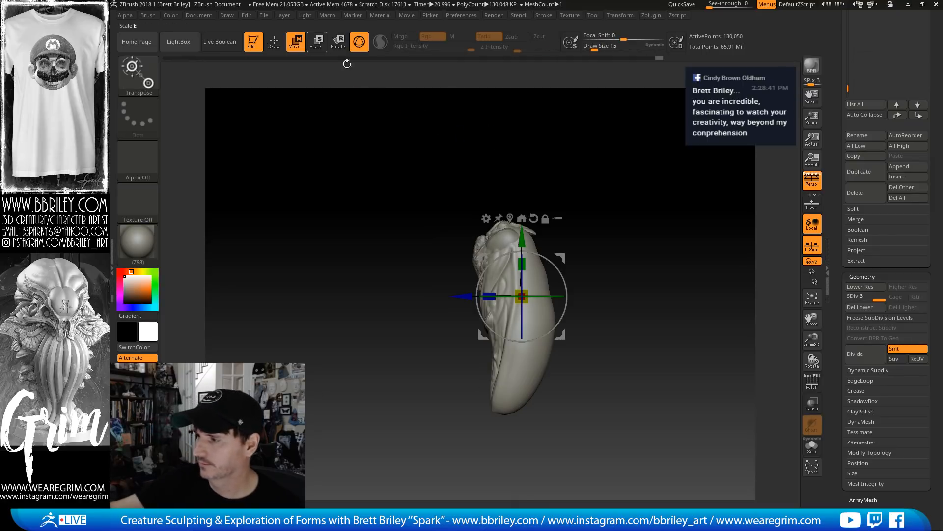
mouse_move(521, 265)
left_mouse_down()
mouse_move(522, 253)
mouse_move(558, 238)
left_mouse_up()
key("q")
Select the Head1 subtool and build up the forms around the eyes with a small Clay brush
key("b")
key("c")
key("l")
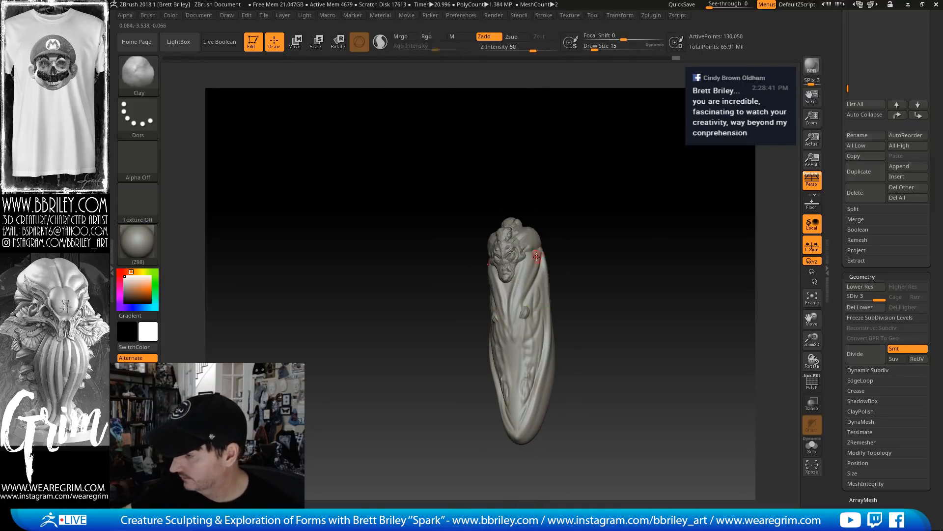
left_click(513, 258, "alt")
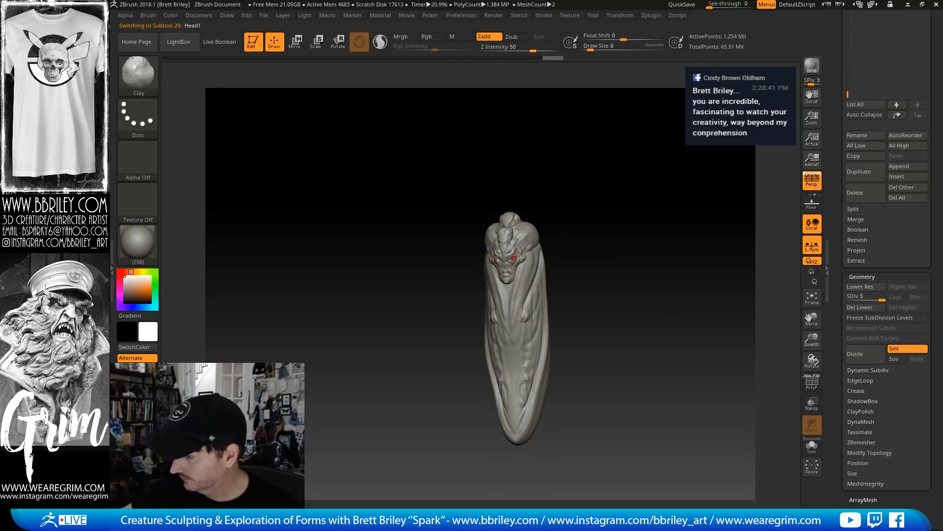
key("bracketright")
key("bracketright")
left_click_drag(561, 202, 565, 221)
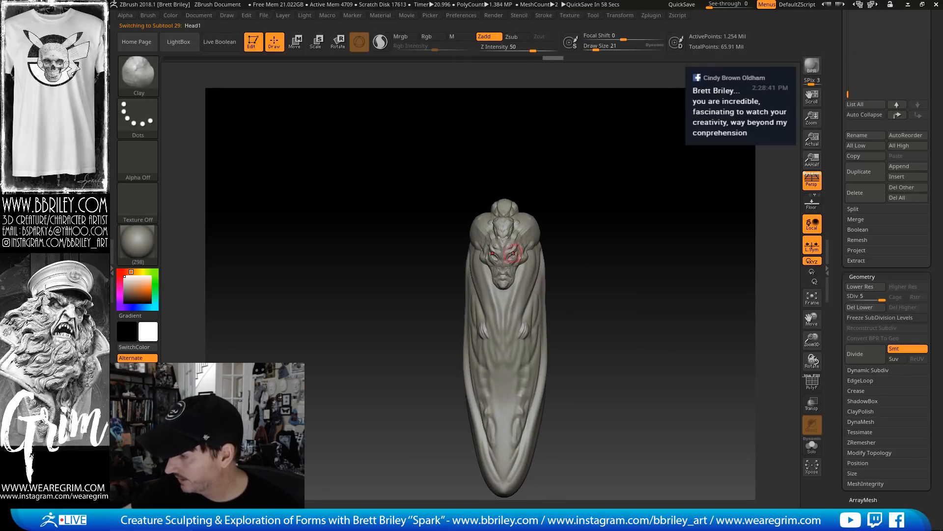
key("s")
left_click(512, 255)
key("bracketleft")
key("bracketleft")
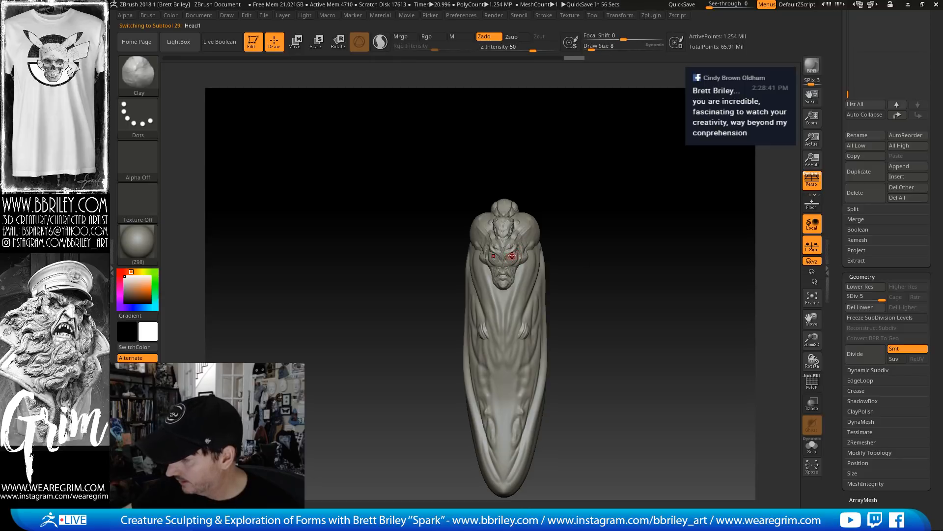
Carve sharper creases into the face with the DamStandard brush at draw size 8
key("b")
key("d")
key("s")
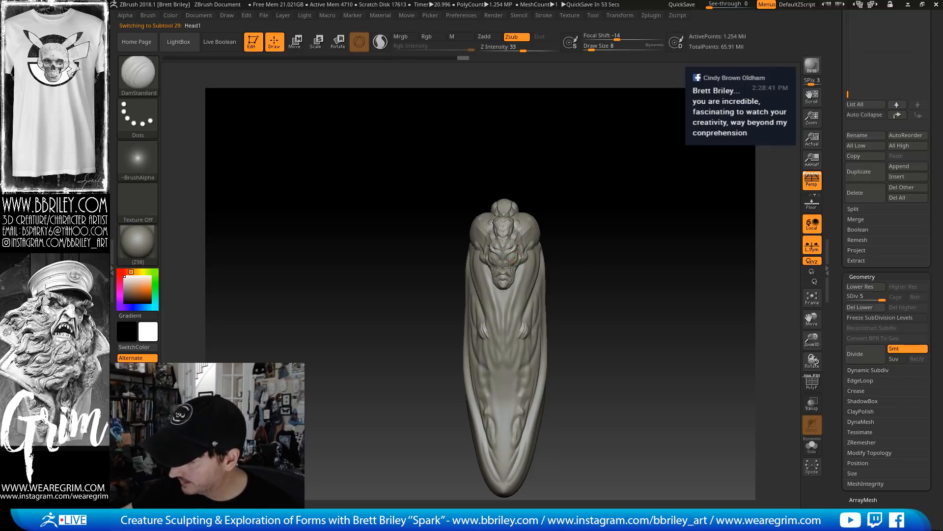
Reshape the face and the sides of the head with the Move brush, starting at draw size 25
key("b")
key("m")
key("v")
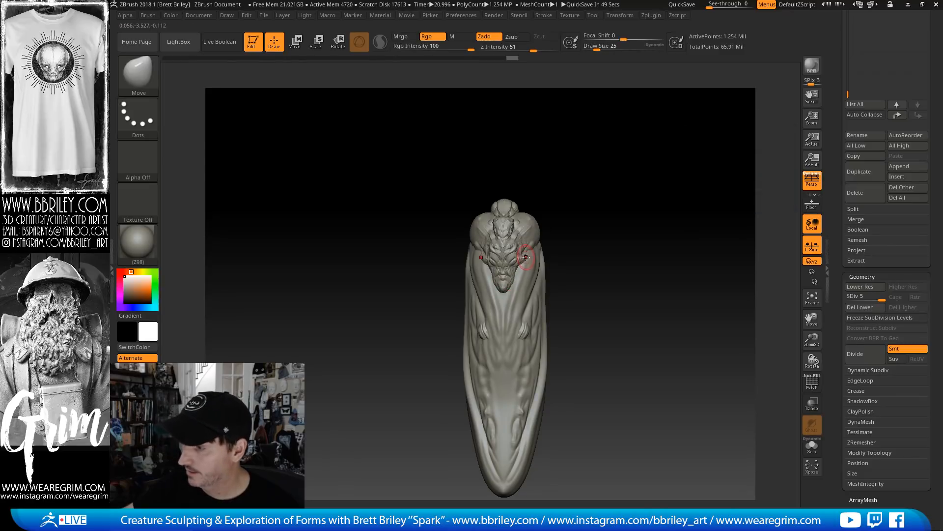
key("s")
mouse_move(526, 229)
left_mouse_down()
mouse_move(537, 225)
mouse_move(498, 217)
left_mouse_up()
key("s")
Pull the back of the head outward over the body in side view with the Move brush at draw size 168
left_click_drag(570, 175, 586, 176)
key("s")
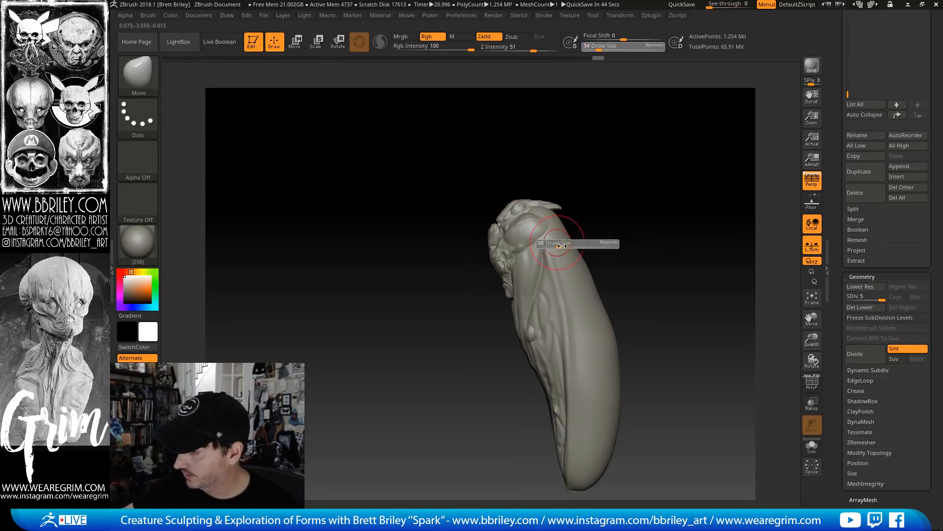
left_click_drag(562, 242, 579, 242)
left_click_drag(579, 247, 591, 255)
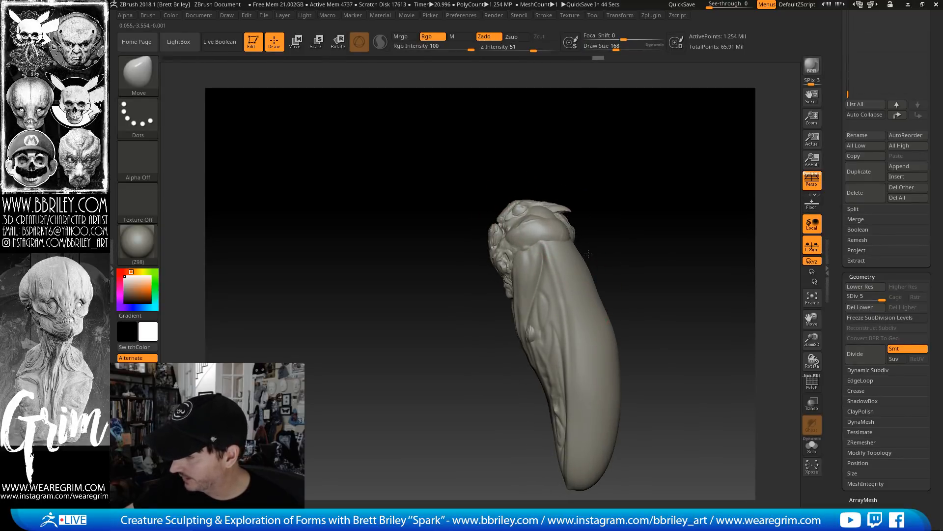
Build up the surface forms on the side of the head with the Clay brush at draw size 21
left_click_drag(614, 196, 646, 196)
key("b")
key("c")
key("l")
key("s")
left_click_drag(569, 258, 549, 260)
mouse_move(598, 219)
left_mouse_down("alt")
mouse_move(630, 202)
mouse_move(606, 212)
left_mouse_up("alt")
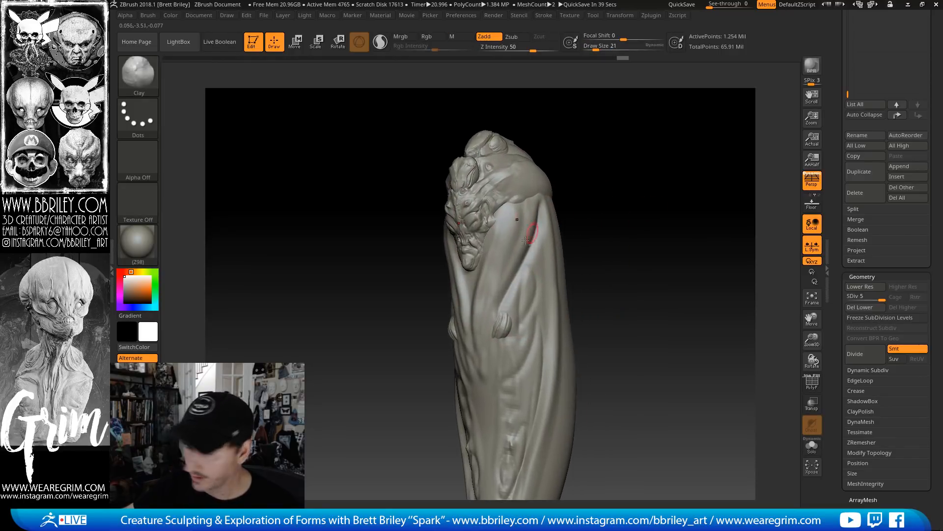
Select the body subtool and carve long creases sweeping down from beneath the head with DamStandard at draw size 13
left_click(533, 236, "alt")
key("b")
key("s")
key("t")
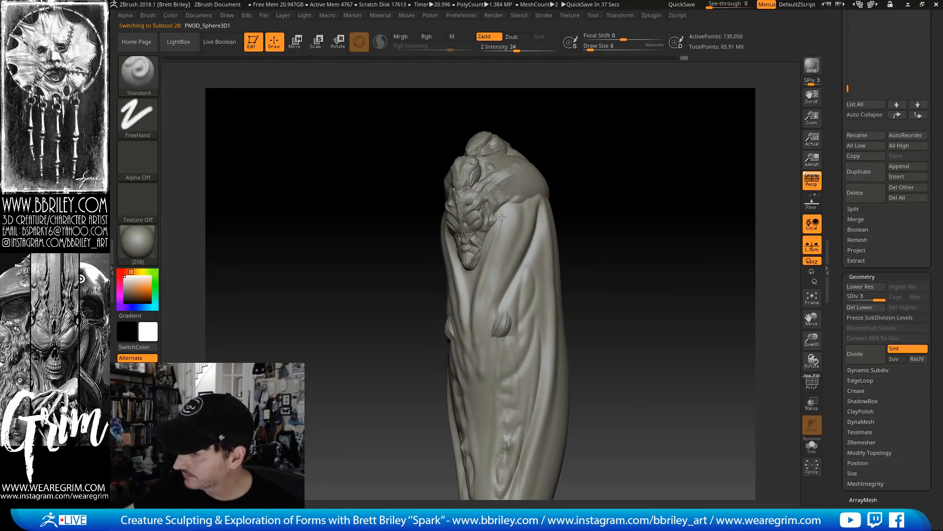
key("b")
key("d")
key("s")
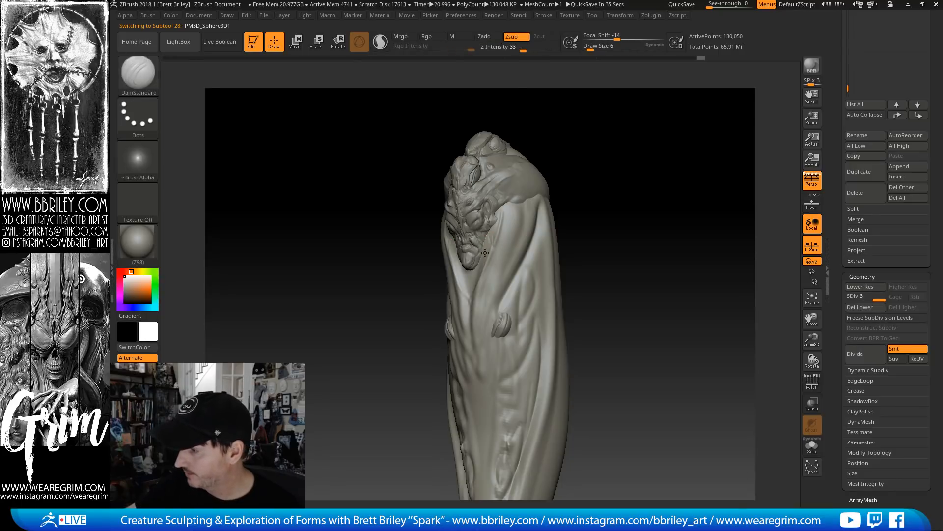
key("s")
left_click_drag(481, 264, 484, 264)
left_click_drag(488, 238, 472, 281)
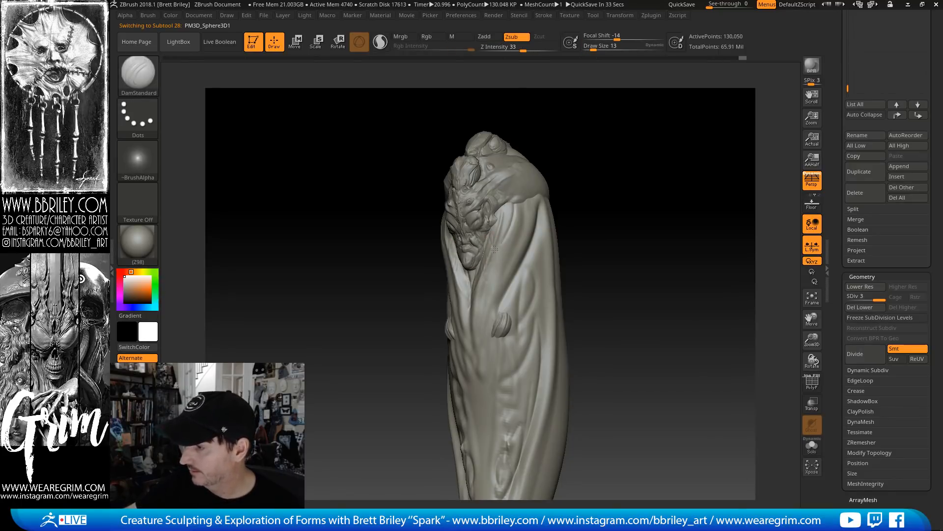
left_click_drag(520, 203, 486, 290)
mouse_move(518, 234)
left_mouse_down()
mouse_move(473, 359)
mouse_move(508, 363)
left_mouse_up()
Subdivide the body to level 4 and cut detail into the paired folds on its lower front with DamStandard
right_click_drag(503, 381, 492, 224, "alt")
key("d")
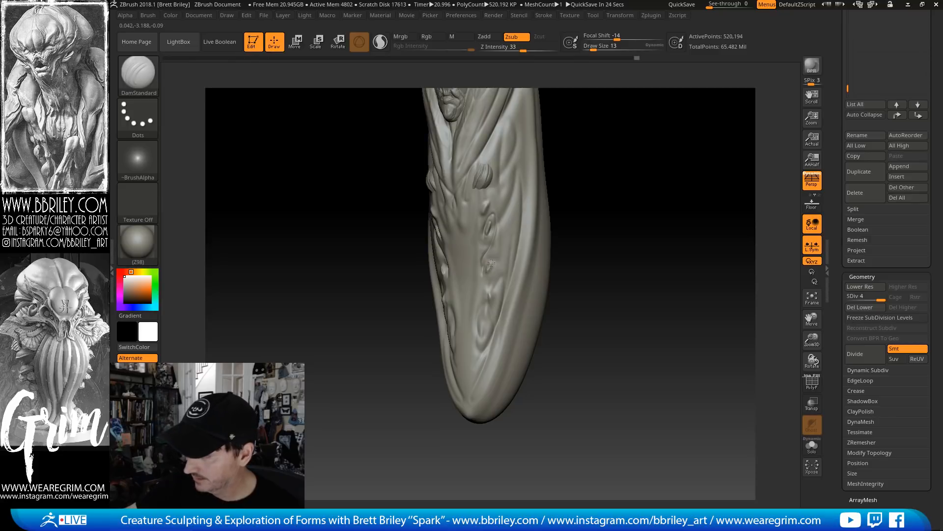
mouse_move(587, 246)
left_mouse_down()
mouse_move(593, 252)
mouse_move(596, 224)
left_mouse_up()
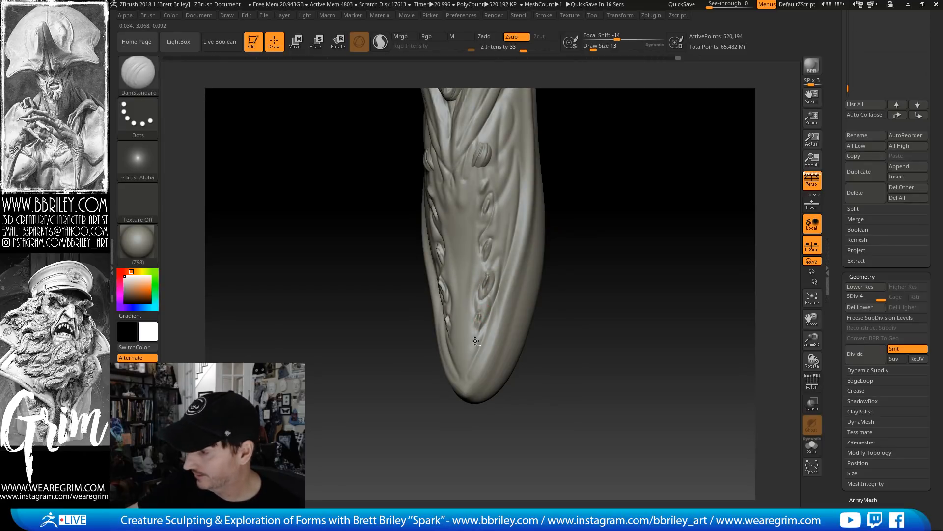
Carve long vertical creases down the centre of the belly with DamStandard at draw size 15
left_click_drag(454, 293, 461, 211)
left_click_drag(592, 159, 623, 156)
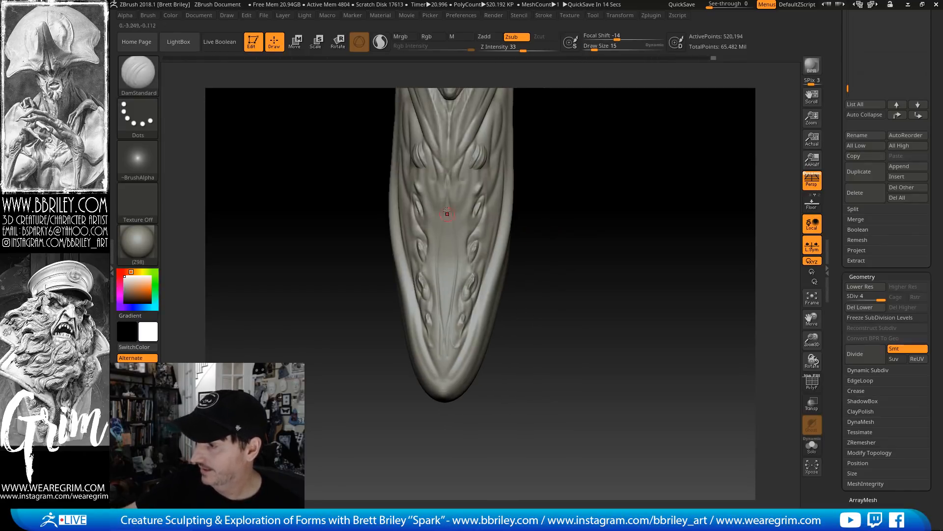
left_click_drag(447, 218, 456, 354)
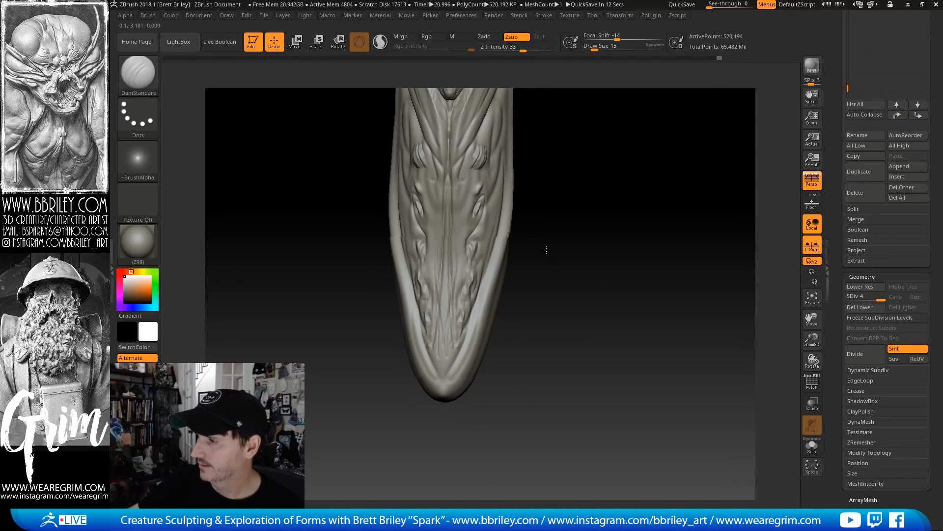
Reshape the upper and middle body with a large Move brush to start curving its side profile
mouse_move(550, 214)
left_mouse_down()
mouse_move(571, 247)
mouse_move(485, 284)
left_mouse_up()
key("b")
key("m")
key("v")
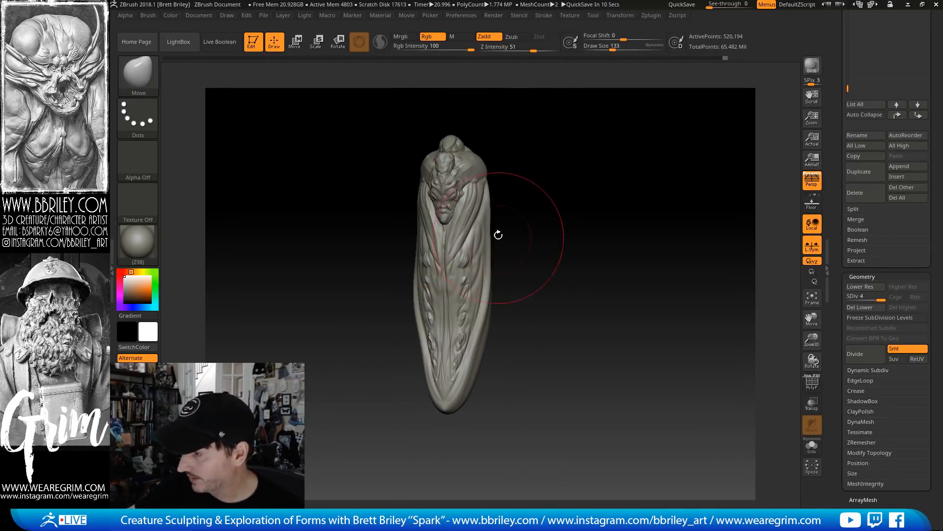
left_click_drag(494, 210, 486, 244)
key("s")
mouse_move(492, 247)
left_mouse_down()
mouse_move(485, 245)
mouse_move(515, 252)
left_mouse_up()
key("s")
mouse_move(487, 299)
left_mouse_down()
mouse_move(497, 303)
mouse_move(445, 340)
left_mouse_up()
Bend the body's lower tip forward in side view with the Move brush at draw size 133
key("s")
left_click_drag(479, 368, 487, 368)
left_click_drag(474, 409, 439, 429)
key("s")
left_click_drag(463, 383, 453, 384)
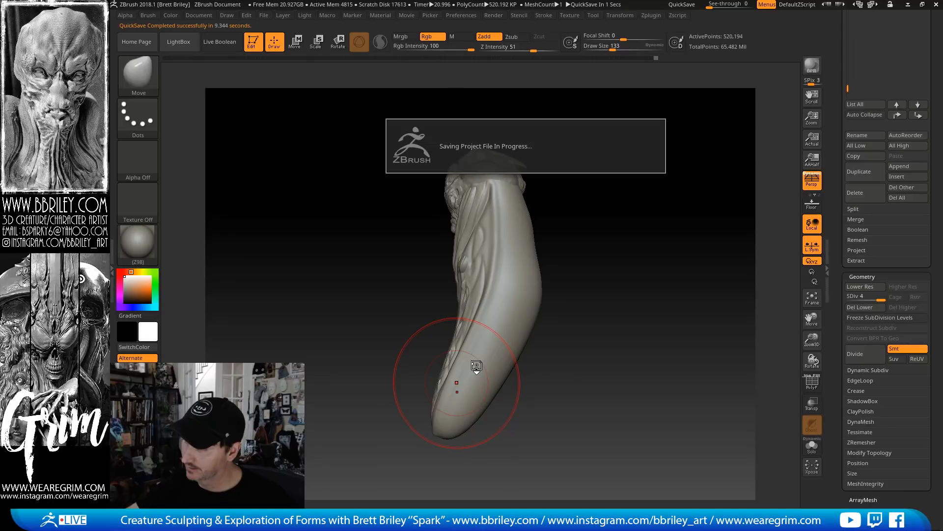
left_click_drag(469, 375, 475, 371)
Refine the curve of the body's back at its midsection with the Move brush
left_click_drag(529, 220, 539, 212)
key("s")
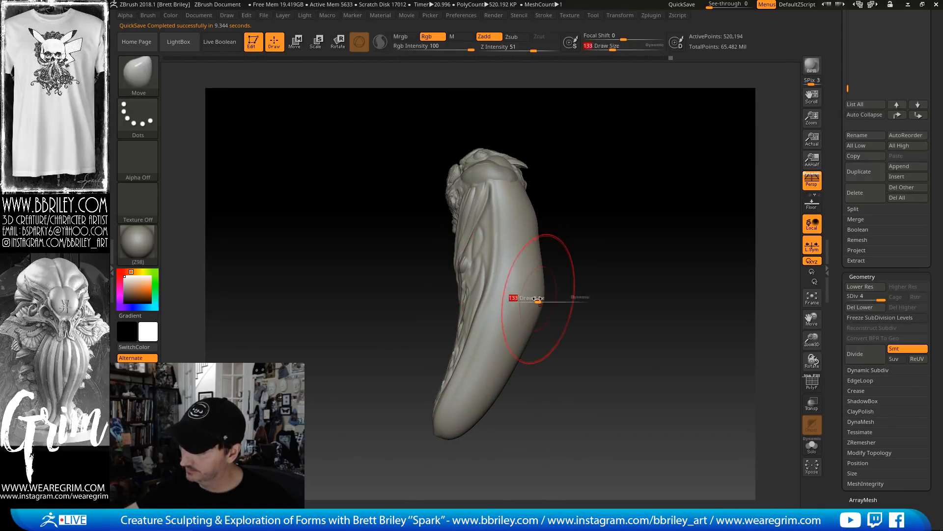
left_click_drag(543, 297, 541, 297)
left_click_drag(544, 292, 538, 290)
Sculpt long ridges from behind the head down the body's side with the Standard brush at Z intensity 24
mouse_move(587, 257)
left_mouse_down()
mouse_move(617, 258)
mouse_move(592, 244)
left_mouse_up()
key("b")
key("i")
key("n")
mouse_move(562, 143)
left_mouse_down()
mouse_move(556, 174)
mouse_move(537, 169)
left_mouse_up()
key("b")
key("c")
key("l")
key("b")
key("s")
key("t")
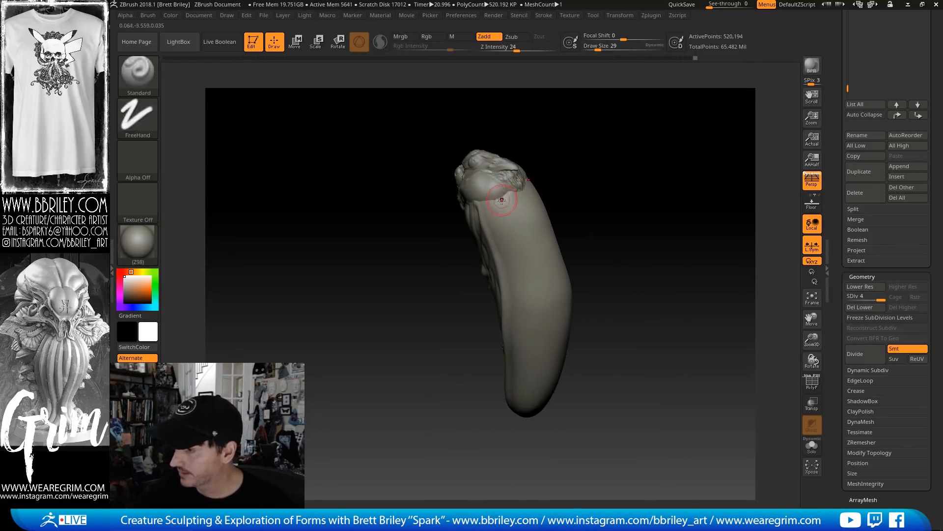
mouse_move(494, 202)
left_mouse_down()
mouse_move(528, 210)
mouse_move(607, 190)
mouse_move(640, 253)
mouse_move(598, 211)
mouse_move(560, 213)
mouse_move(535, 185)
mouse_move(529, 190)
mouse_move(568, 346)
left_mouse_up()
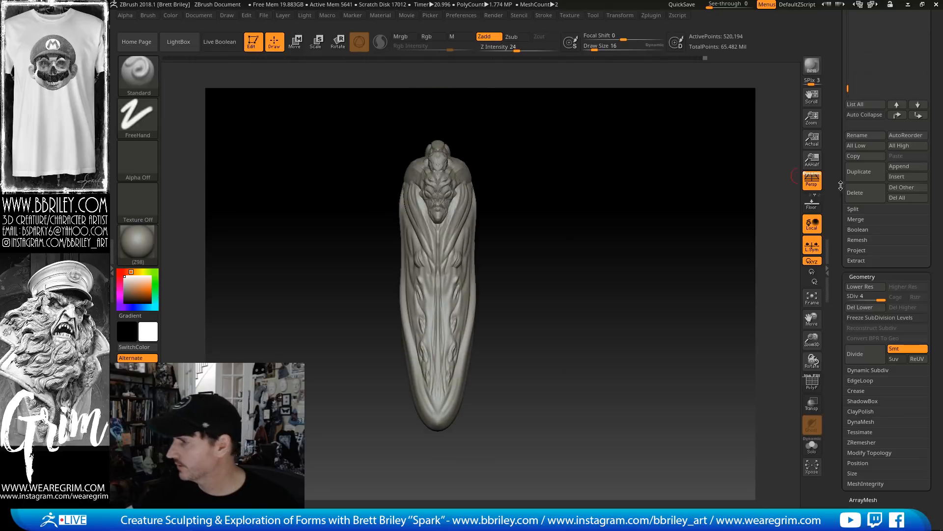
Adjust the body's upper side contour beside the face with the Move brush
left_click_drag(840, 177, 836, 272)
key("b")
key("m")
key("v")
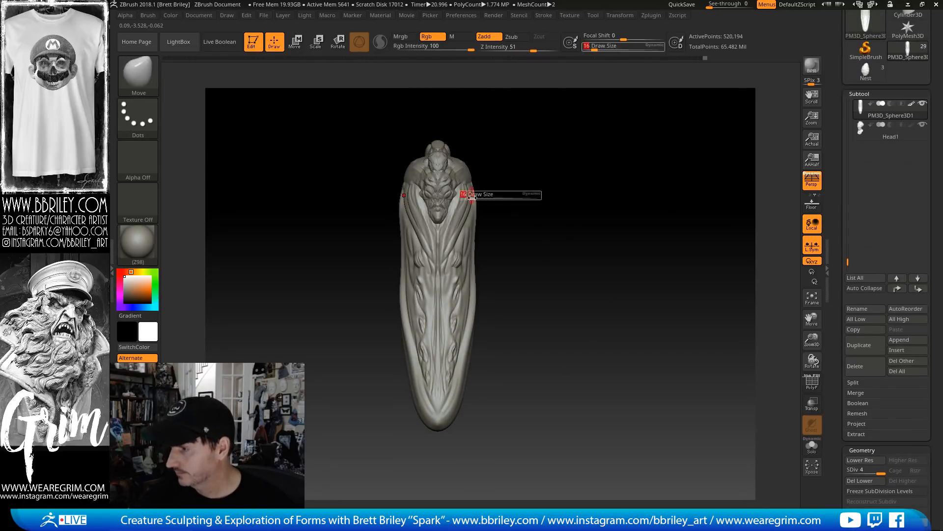
left_click_drag(481, 188, 514, 184)
key("bracketleft")
key("bracketleft")
key("bracketleft")
Carve into the fold right beside the face with the Standard brush at draw size 10
key("b")
key("s")
key("t")
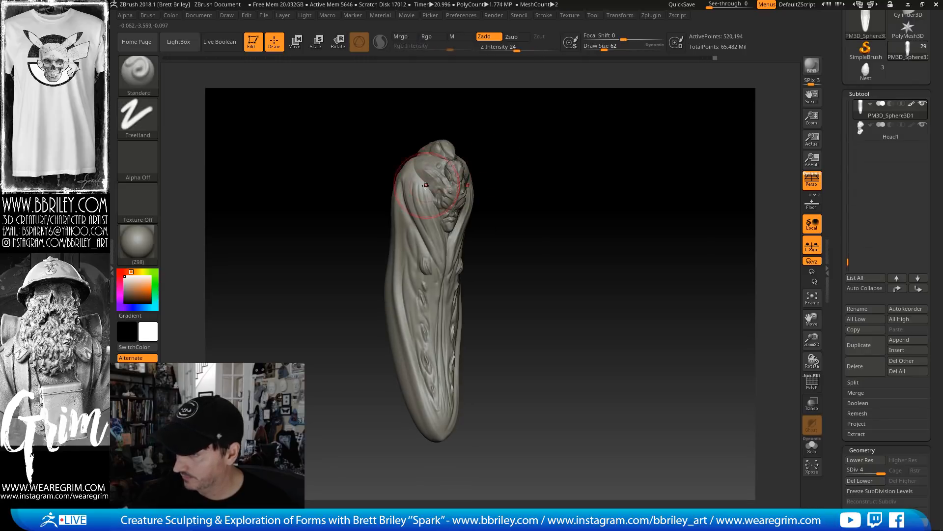
key("bracketleft")
key("bracketleft")
key("bracketleft")
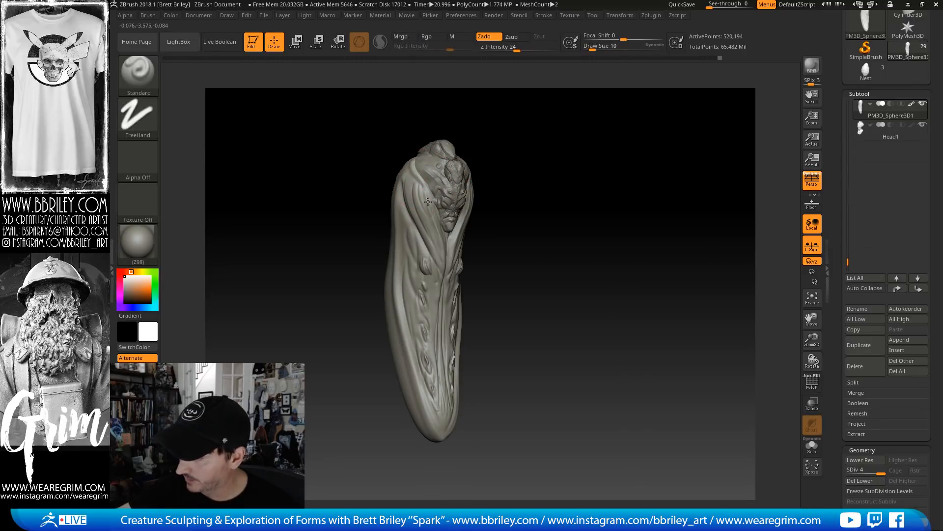
left_click(438, 203, "alt")
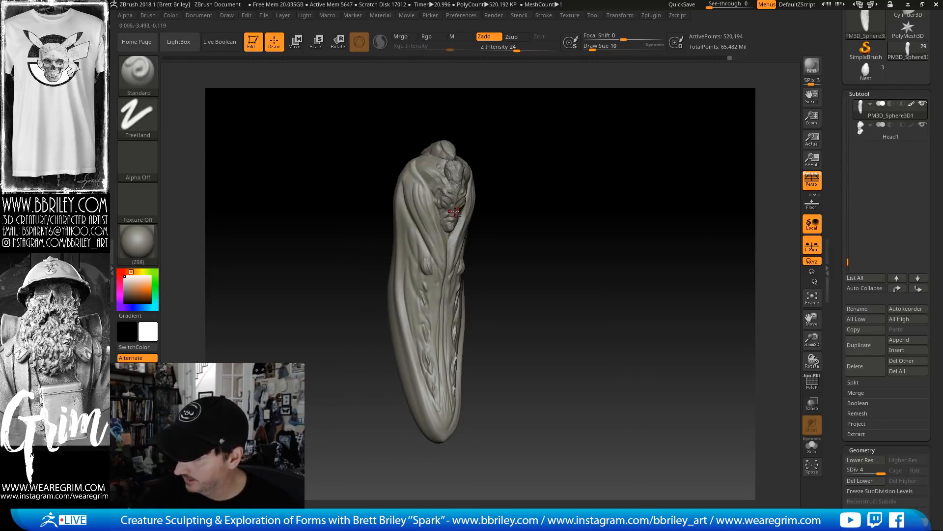
left_click_drag(509, 178, 479, 181)
Try to reshape the face on the Head1 subtool with the Move brush at draw size 53
key("b")
key("m")
key("v")
key("s")
left_click_drag(455, 211, 464, 211)
key("b")
key("p")
key("i")
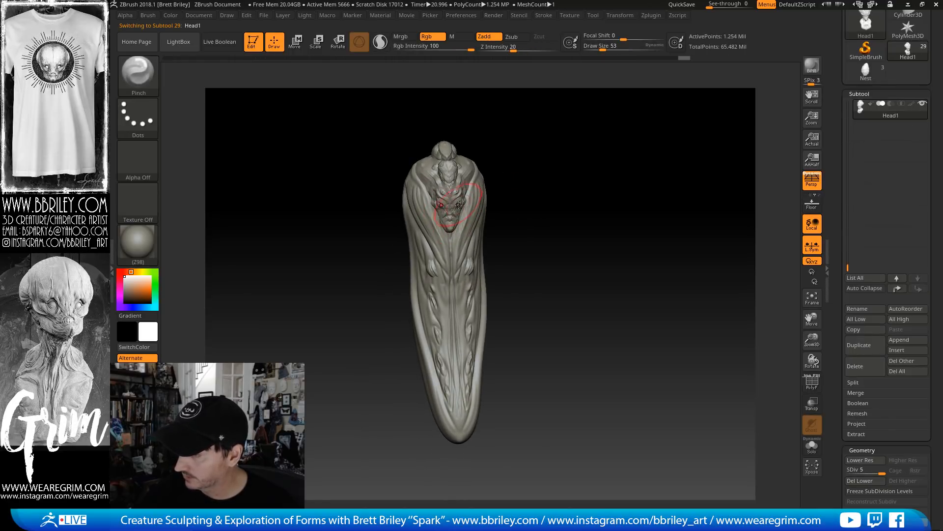
key("b")
key("m")
key("v")
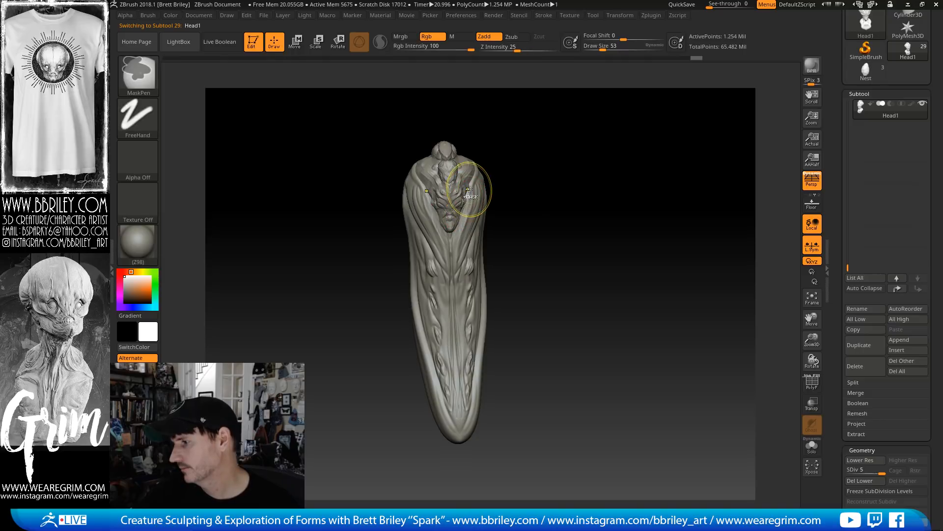
Undo the last edits to the head and redo part of them
key("ctrl+z")
key("ctrl+z")
key("ctrl+z")
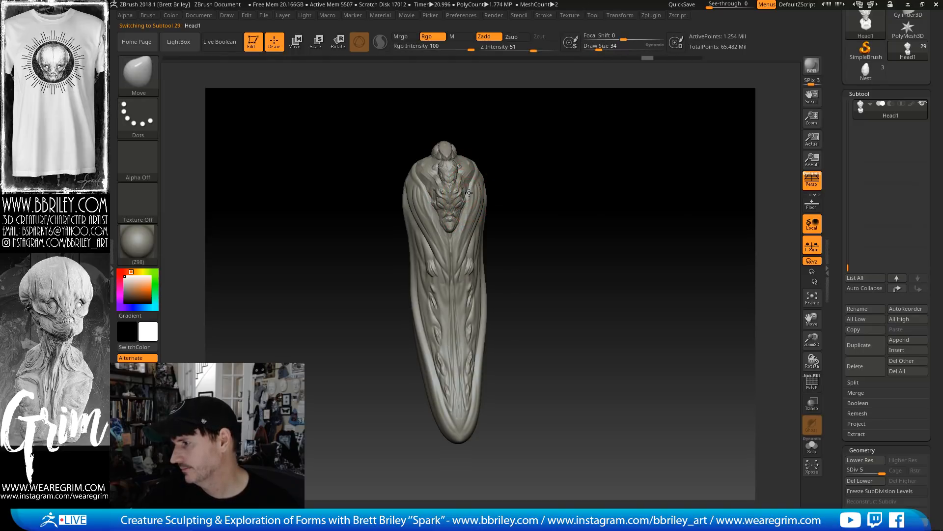
key("ctrl+shift+z")
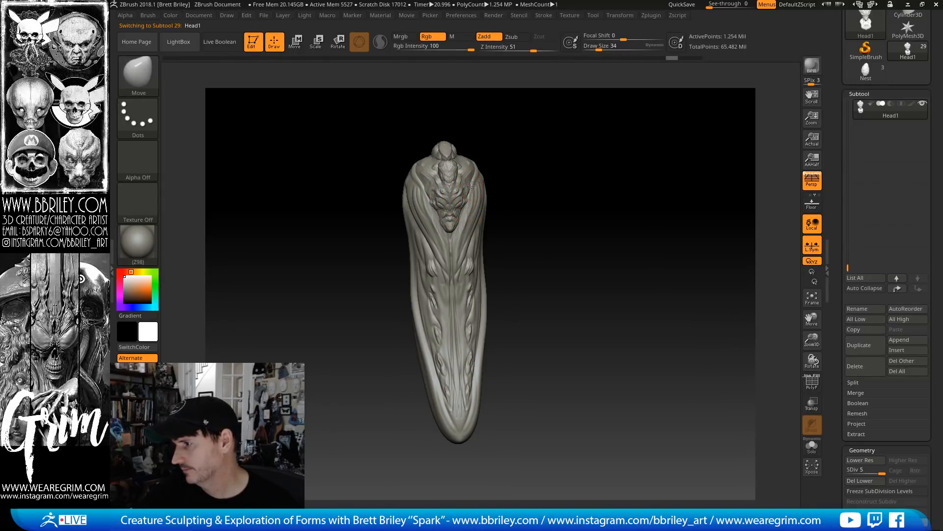
Refine the side of the face with the Move brush at draw size 20
key("s")
left_click_drag(472, 186, 459, 202)
left_click_drag(516, 134, 545, 167)
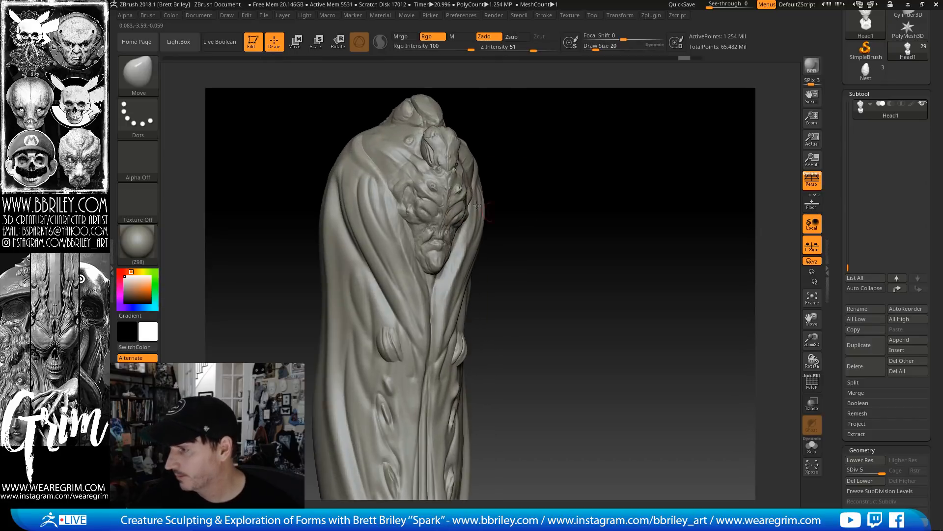
Build up fine detail around the eyes with the Standard brush at draw size 6
key("b")
key("s")
key("t")
key("s")
left_click_drag(428, 212, 421, 213)
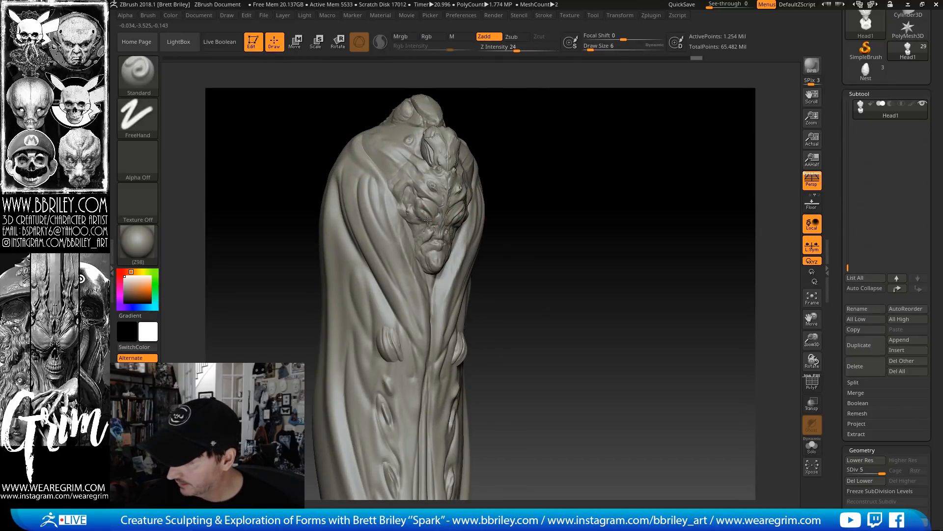
Carve creases into the face with the DamStandard brush at draw size 9
key("b")
key("d")
key("s")
key("s")
left_click_drag(427, 214, 446, 197)
mouse_move(548, 241)
left_mouse_down("alt")
mouse_move(551, 218)
mouse_move(531, 225)
left_mouse_up("alt")
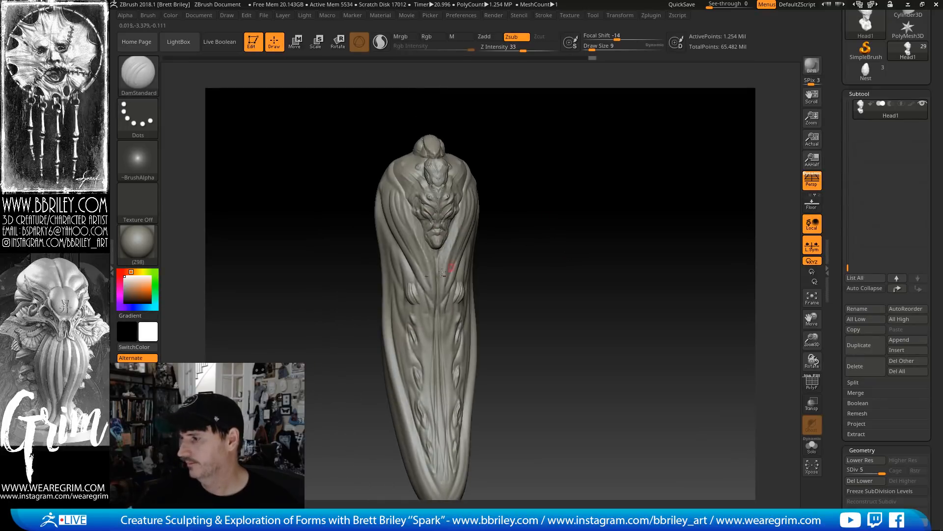
Reselect the Head1 subtool and adjust its shape with the Move brush at draw size 90
left_click(421, 293, "alt")
left_click(415, 293, "alt")
left_click_drag(518, 264, 505, 266)
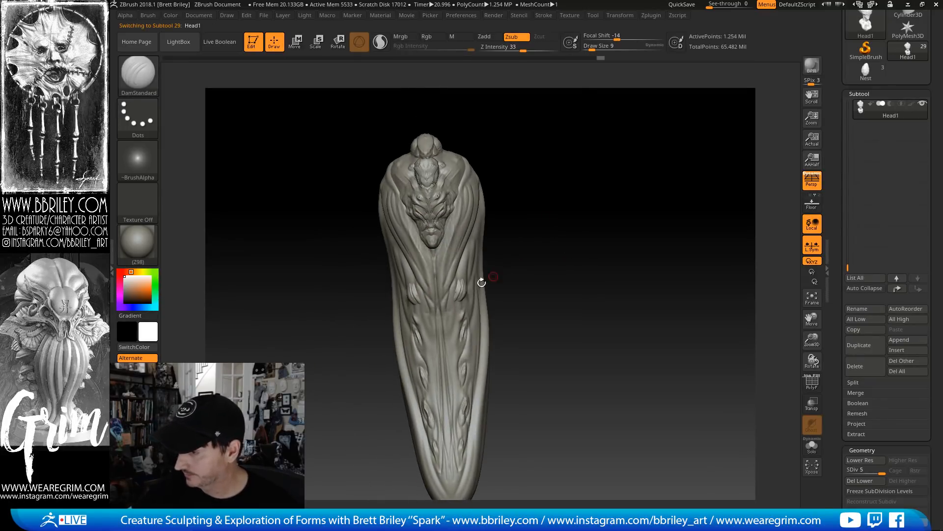
key("b")
key("m")
key("v")
mouse_move(471, 297)
left_mouse_down()
mouse_move(459, 282)
mouse_move(651, 216)
left_mouse_up()
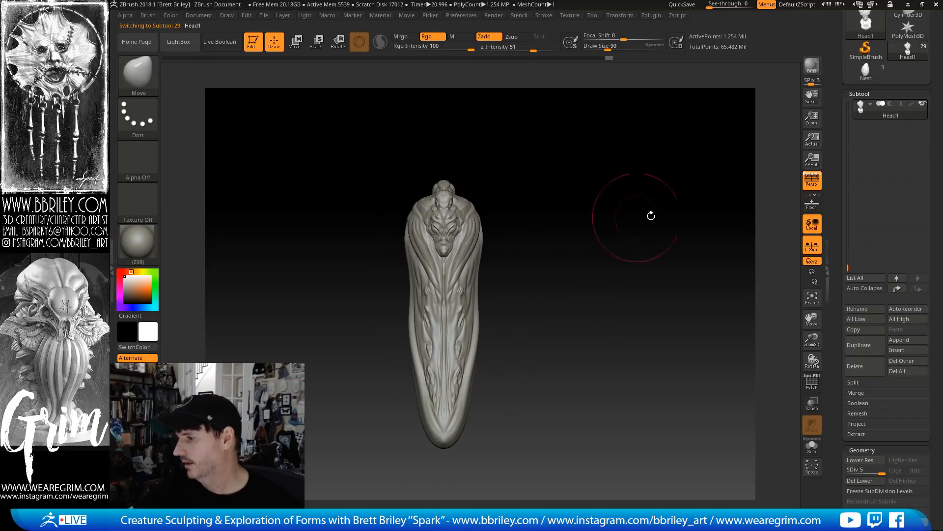
Select the body subtool and adjust its outer side contours with the Move brush at draw sizes 90 and 65
left_click(476, 297, "alt")
left_click_drag(477, 287, 483, 284)
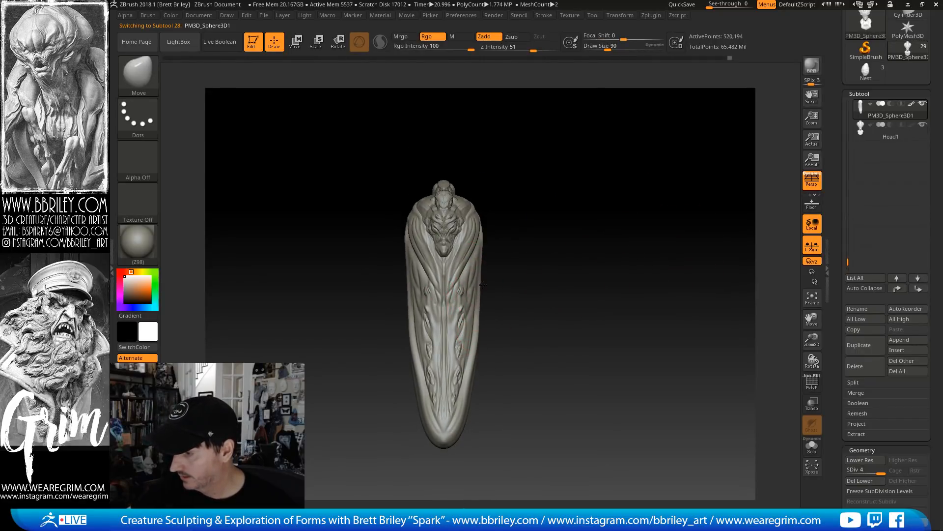
key("s")
left_click_drag(480, 329, 477, 329)
left_click_drag(471, 378, 467, 377)
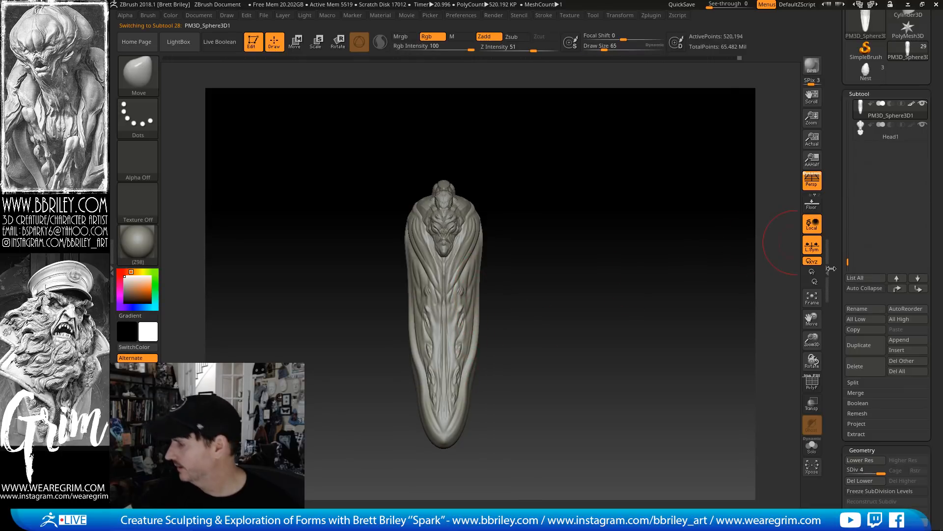
Merge all visible subtools into a new tool
left_click_drag(842, 315, 842, 300)
left_click(856, 378)
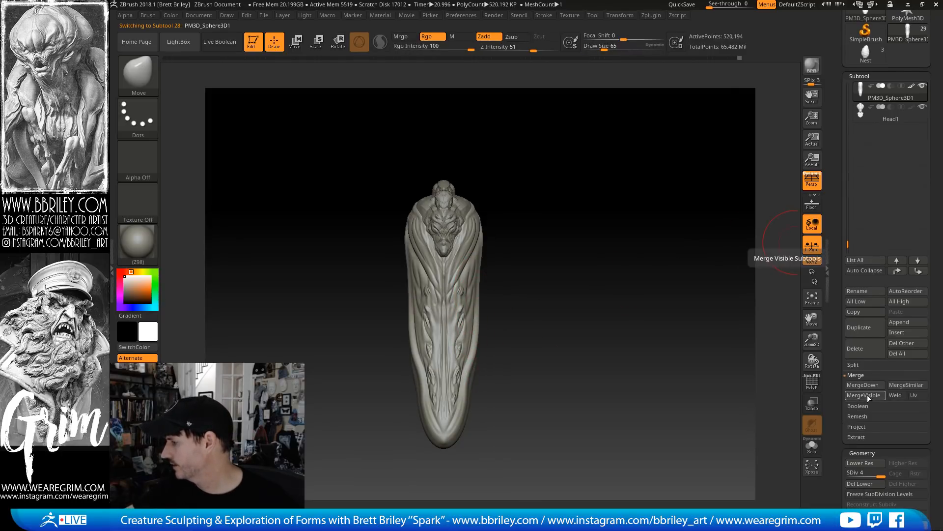
left_click(863, 395)
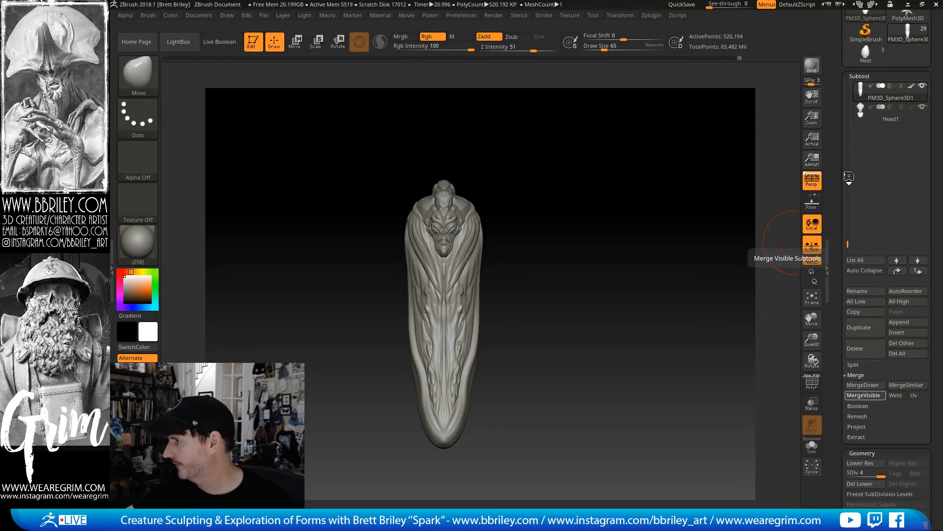
mouse_move(897, 42)
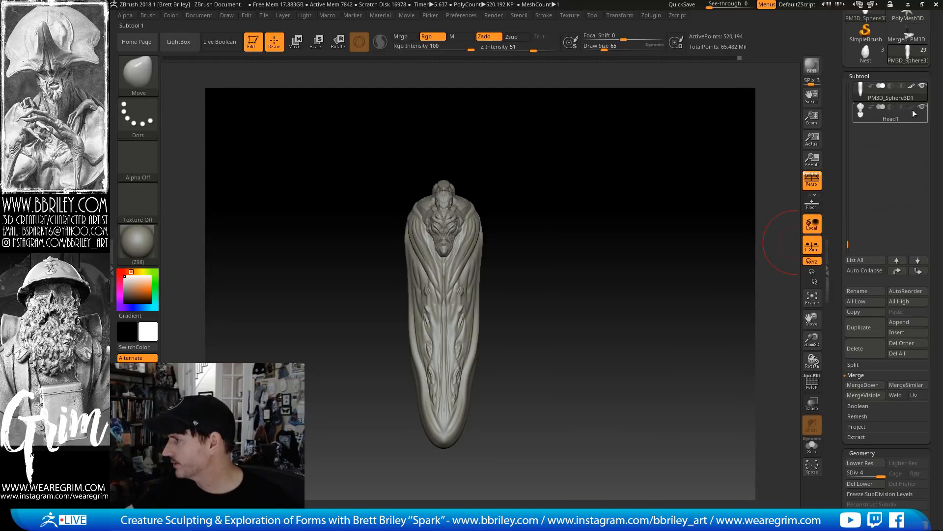
Leave only the PM3D_Sphere3D1 body and Head1 subtools visible and merge them into a new tool
left_click_drag(910, 129, 901, 246)
left_click_drag(850, 354, 848, 333)
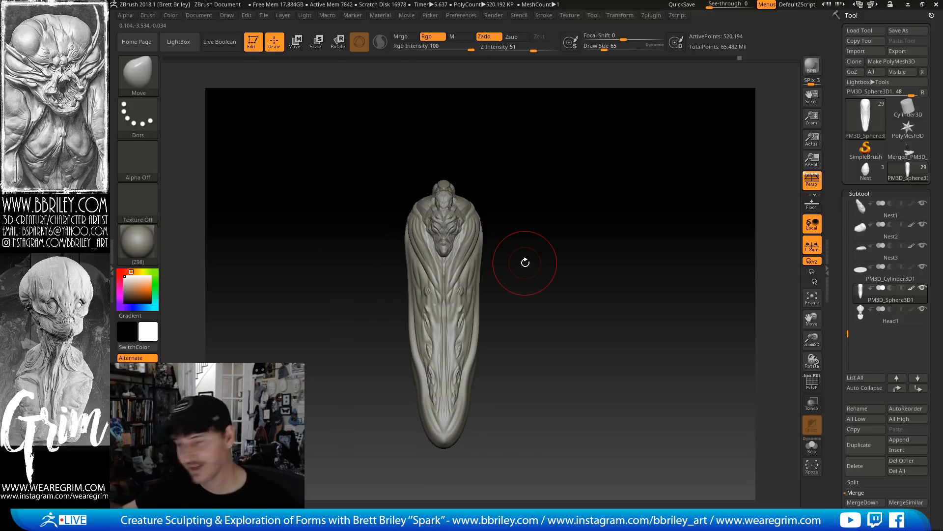
left_click(923, 288)
left_click(923, 310)
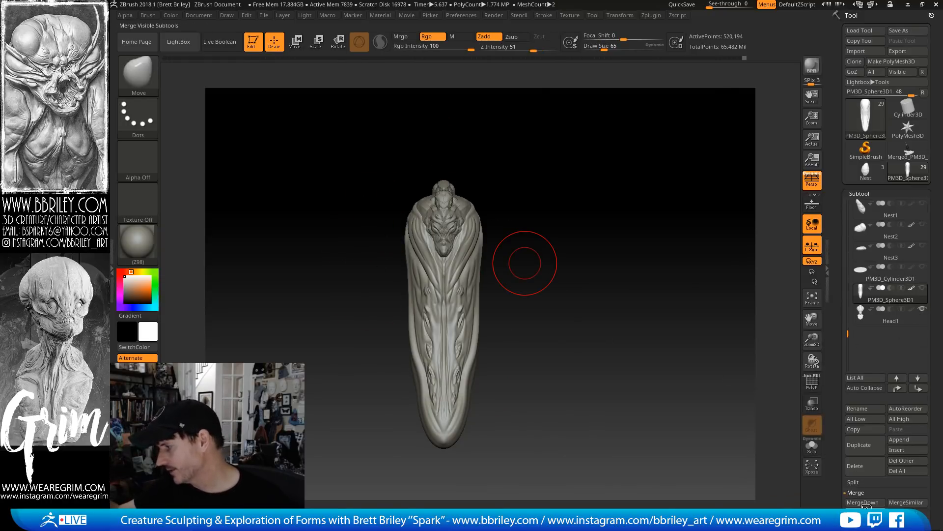
left_click(864, 502)
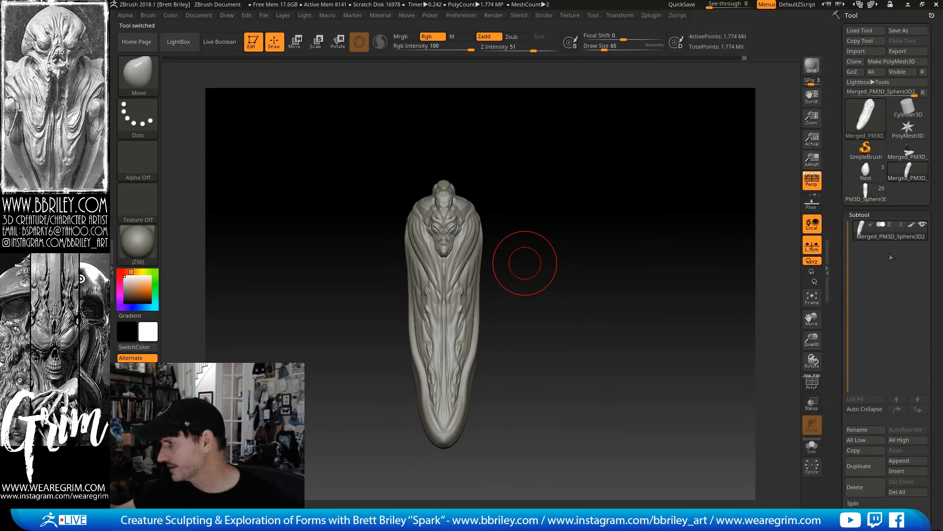
Return to the original multi-subtool creature tool, append the merged body-and-head mesh, and make it the active subtool
left_click(871, 198)
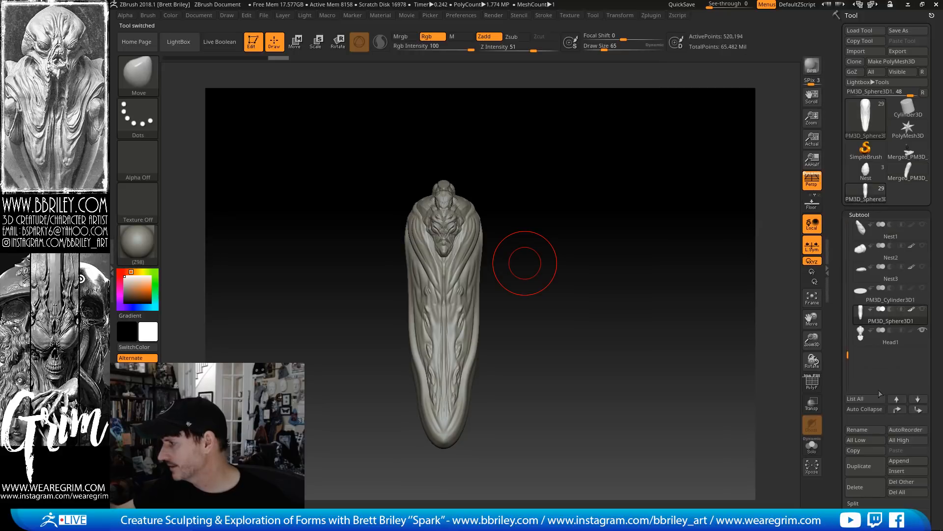
left_click(907, 460)
left_click(560, 404)
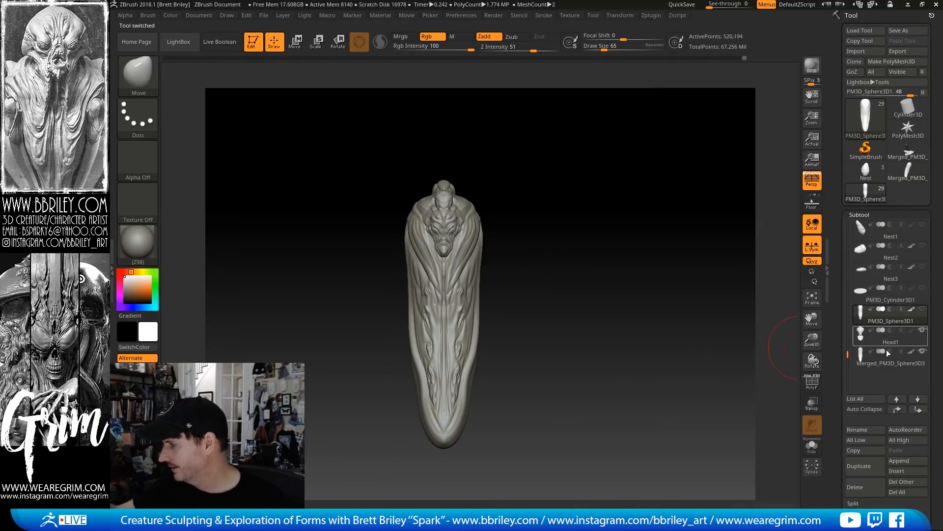
left_click(883, 355)
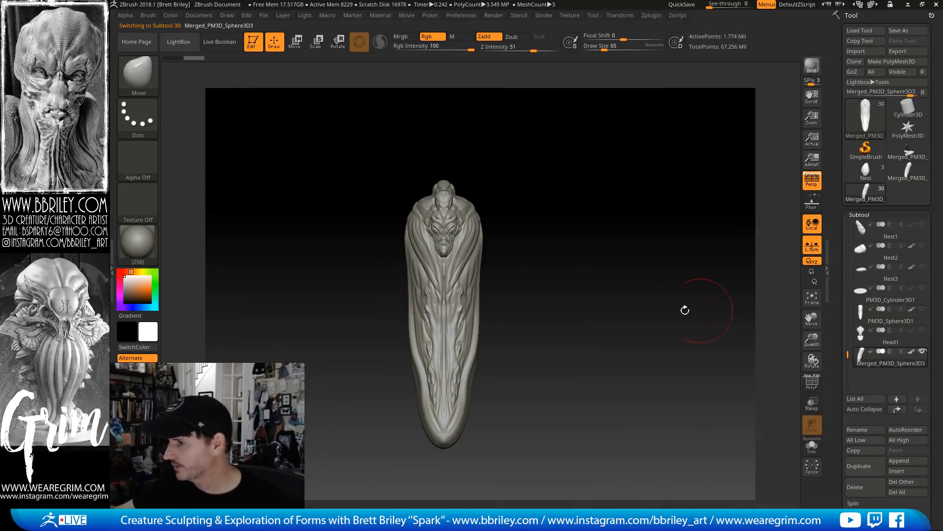
left_click_drag(685, 310, 588, 243, "alt")
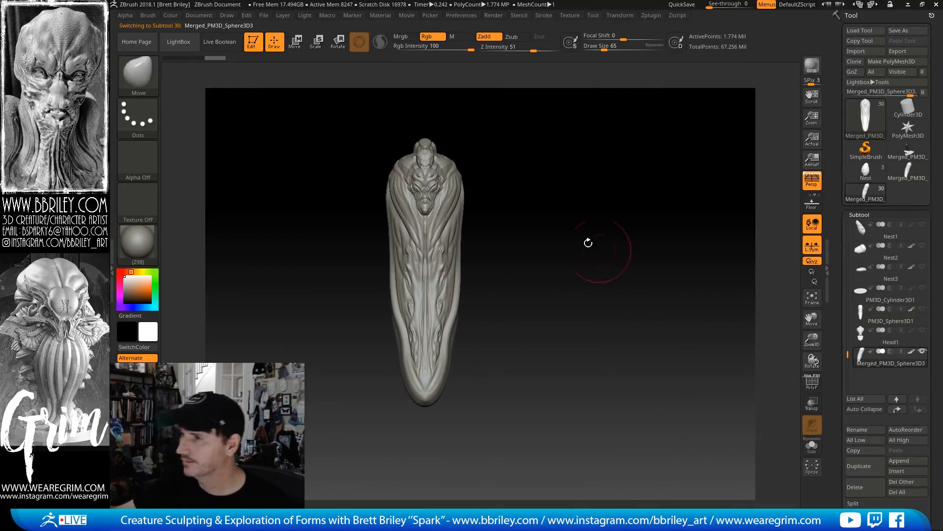
Make all subtools visible, hiding only Head1, Head, Neck_piece, Wings, Wings_copy1 and Merged_piece_1
left_click(924, 352, "shift")
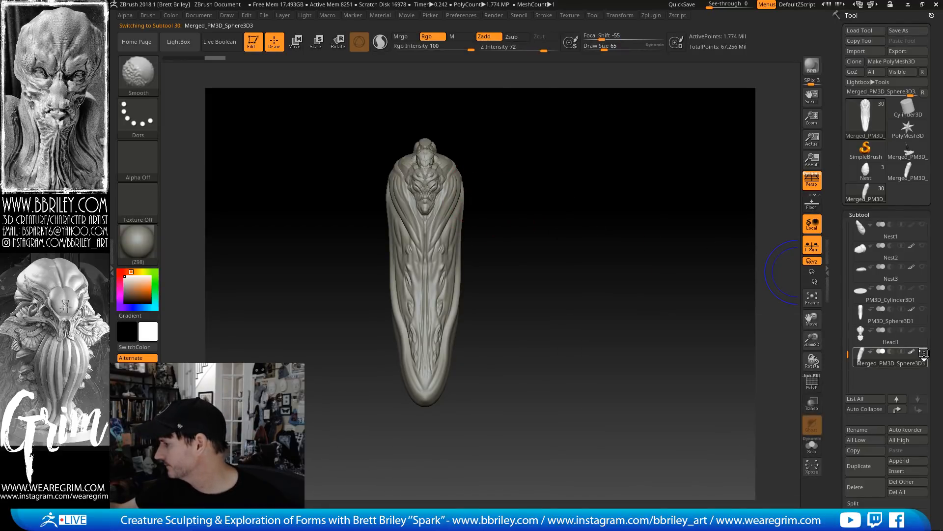
left_click(922, 308)
left_click(922, 329)
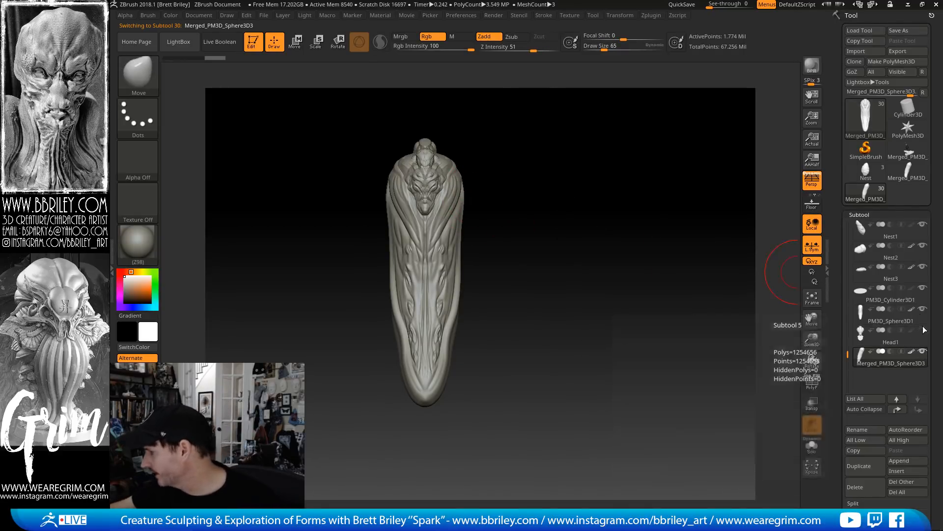
left_click_drag(846, 357, 845, 333)
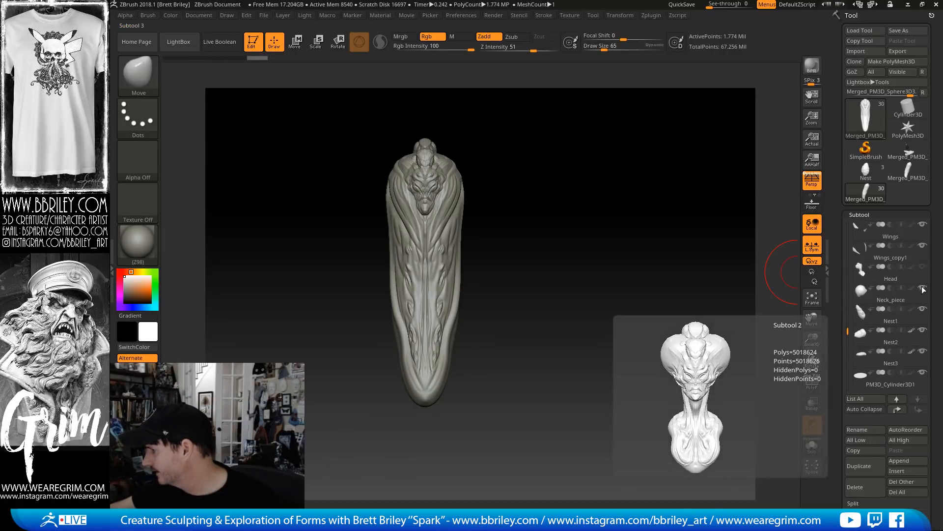
left_click(924, 336)
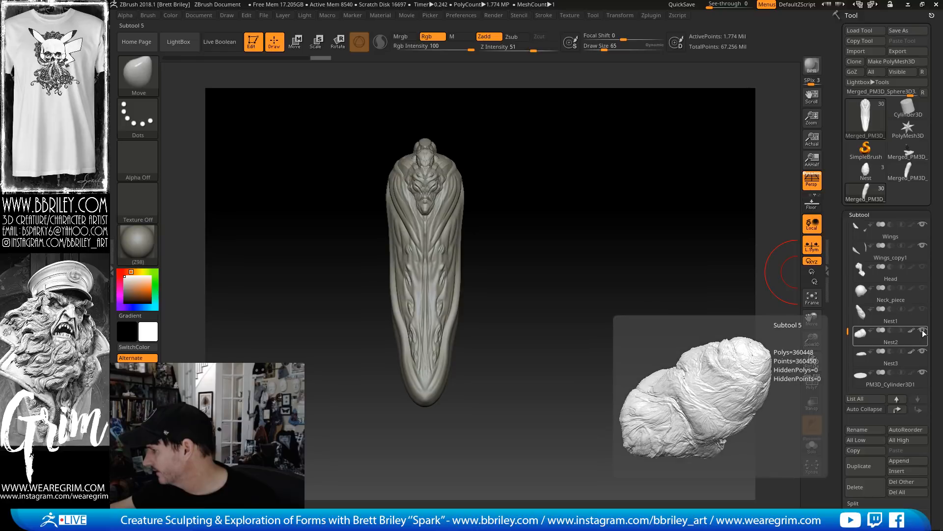
left_click(926, 260)
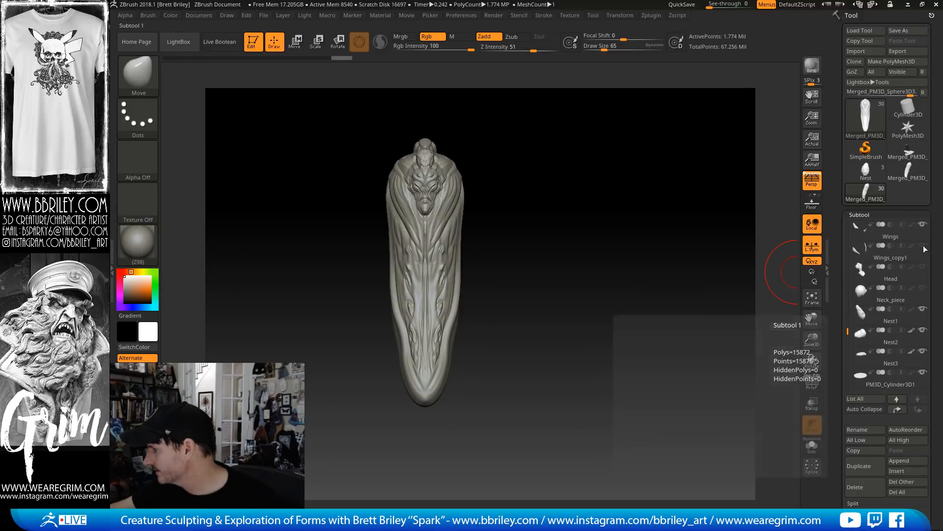
left_click(862, 294)
left_click_drag(851, 328, 849, 310)
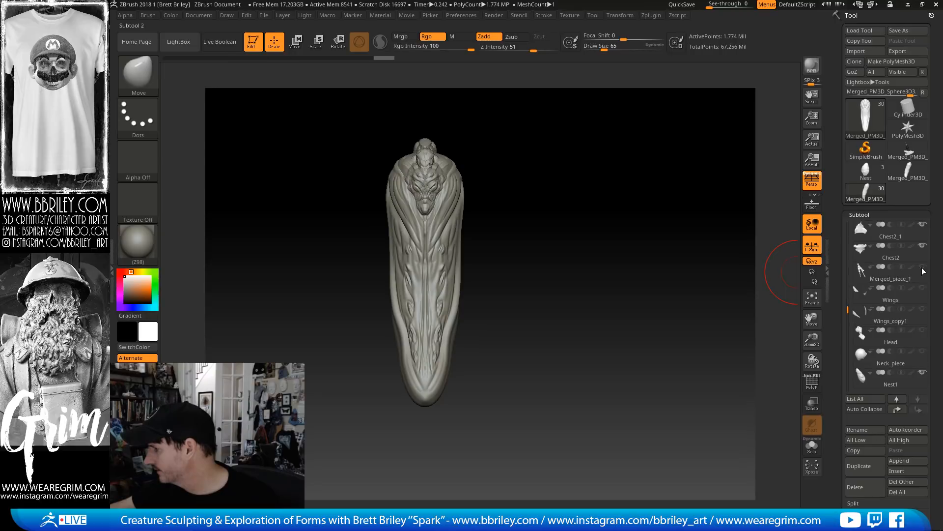
Centre the transform gizmo on the merged body-and-head mesh and rotate the mesh so its head points down
left_click_drag(692, 348, 546, 231)
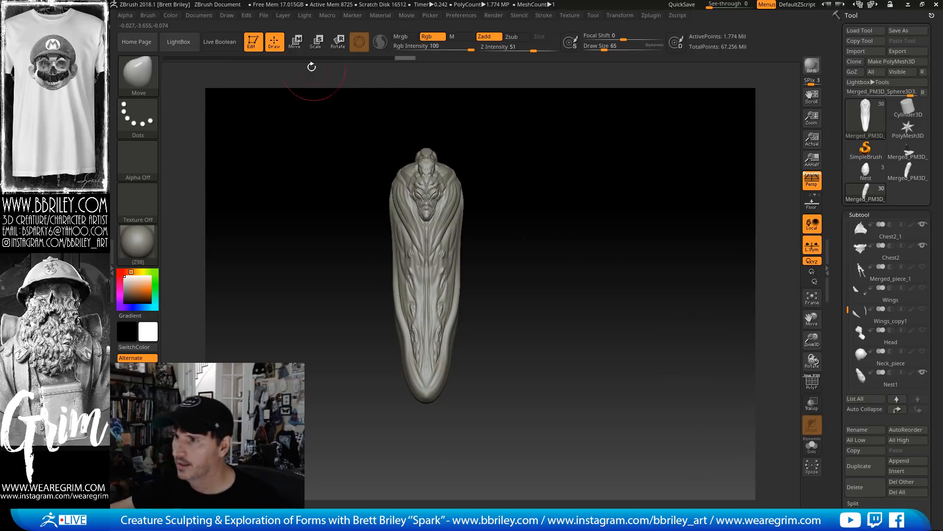
left_click(295, 41)
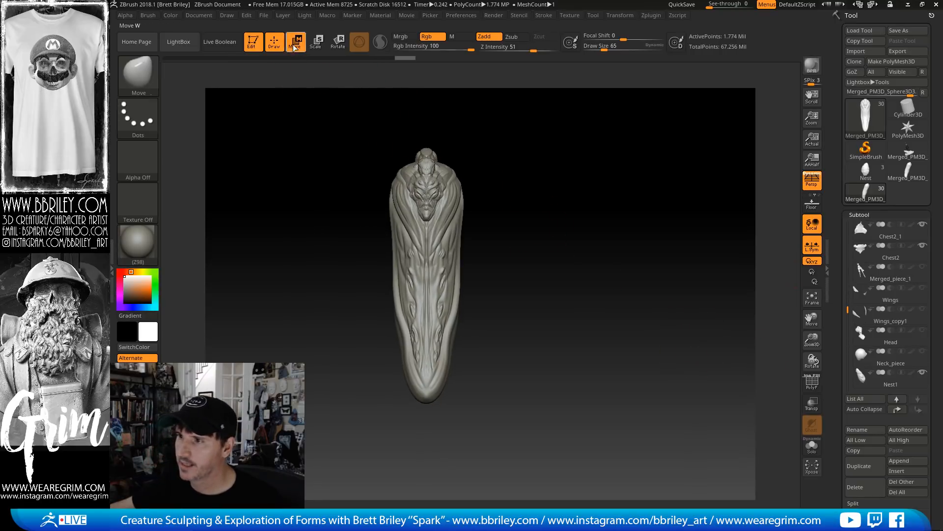
left_click(359, 42)
left_click_drag(528, 192, 476, 199)
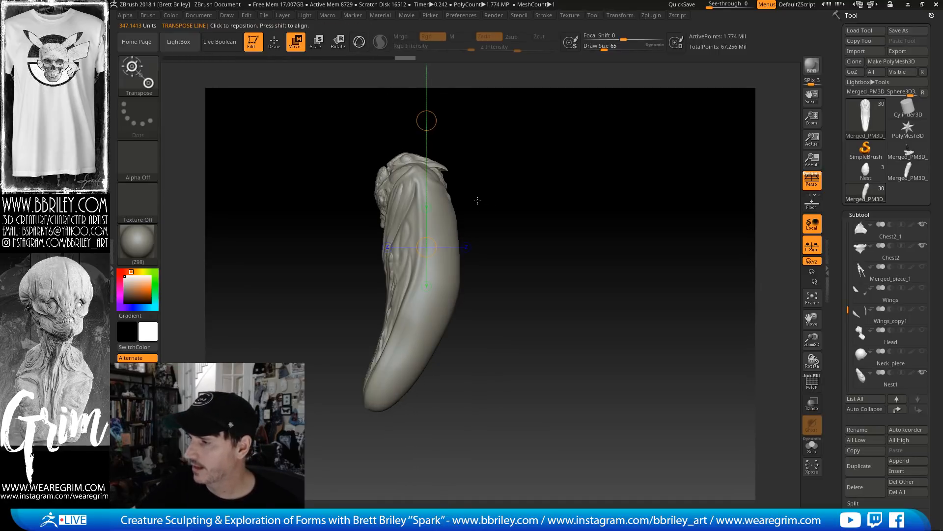
left_click_drag(408, 426, 406, 156)
left_click(364, 44)
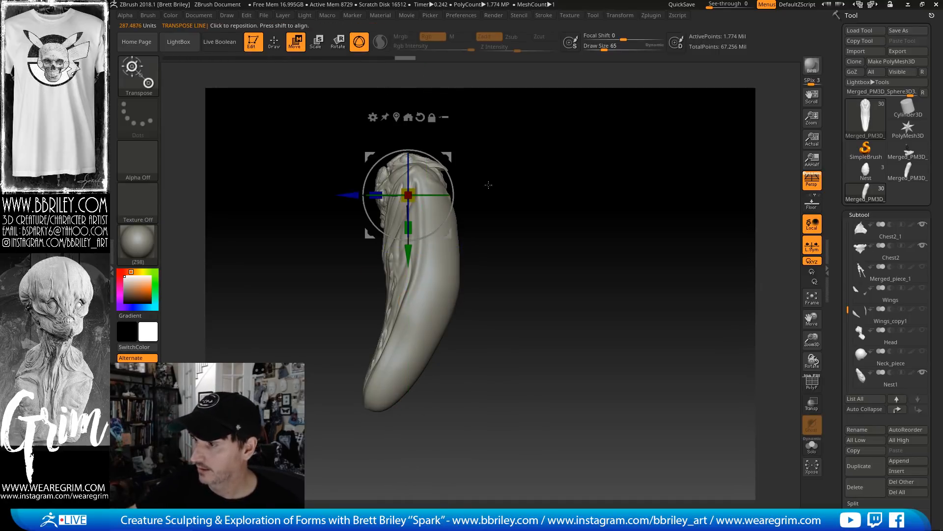
left_click_drag(501, 190, 572, 198)
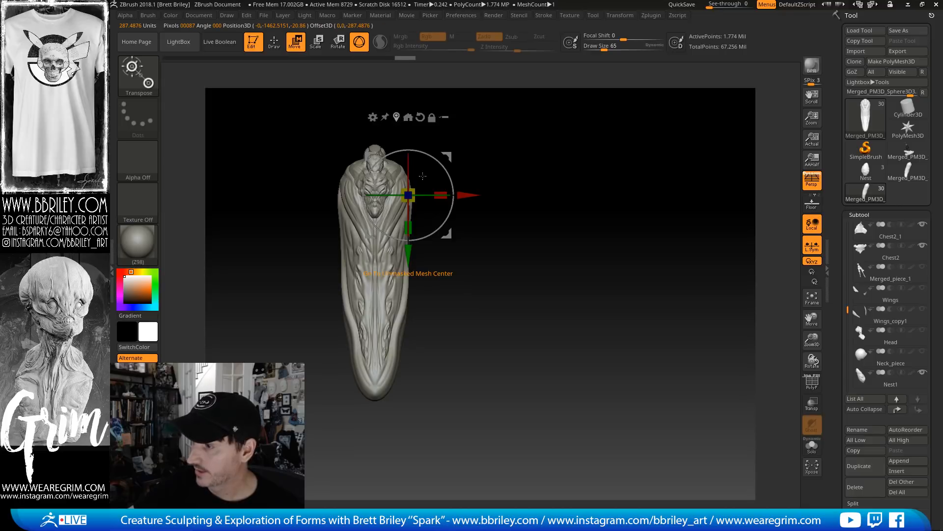
left_click(408, 117)
mouse_move(394, 249)
left_mouse_down()
mouse_move(410, 302)
mouse_move(310, 339)
left_mouse_up()
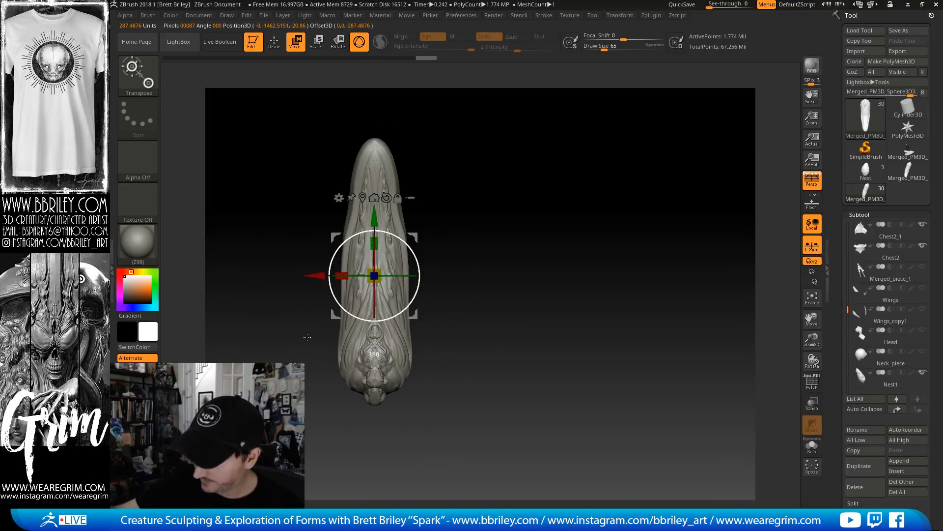
Build up a small bump on the body's narrow tip with the Clay brush at draw size 15
mouse_move(525, 228)
left_mouse_down()
mouse_move(497, 223)
mouse_move(506, 213)
mouse_move(552, 290)
left_mouse_up()
key("q")
left_click_drag(435, 227, 466, 233)
key("s")
mouse_move(431, 269)
left_mouse_down()
mouse_move(428, 297)
mouse_move(409, 290)
mouse_move(421, 296)
left_mouse_up()
key("b")
key("c")
key("l")
key("s")
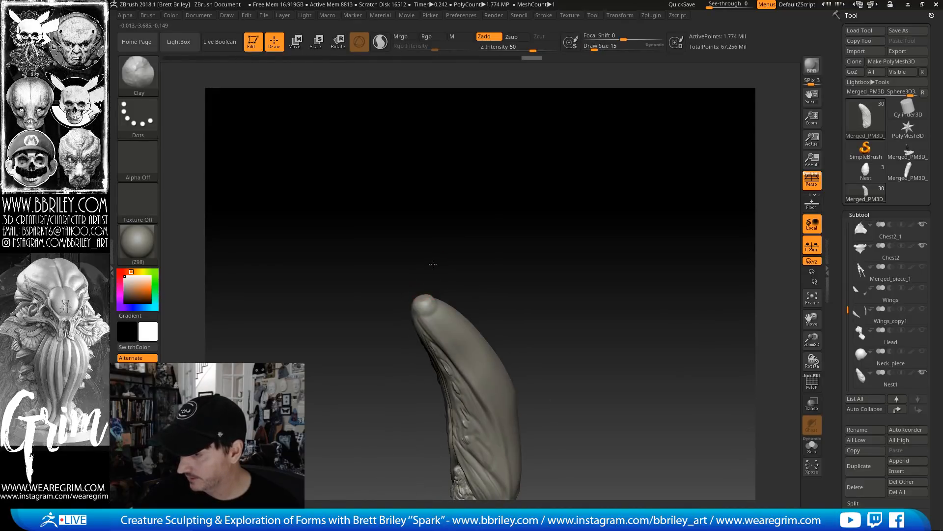
left_click_drag(433, 264, 418, 299)
Stretch the body's tip into a thin stalk with the Move brush and swell its end with the Inflat brush
key("b")
key("m")
key("v")
left_click_drag(381, 261, 379, 259)
key("s")
mouse_move(397, 277)
left_mouse_down()
mouse_move(462, 208)
mouse_move(460, 269)
left_mouse_up()
key("b")
key("i")
key("n")
left_click_drag(408, 251, 407, 245)
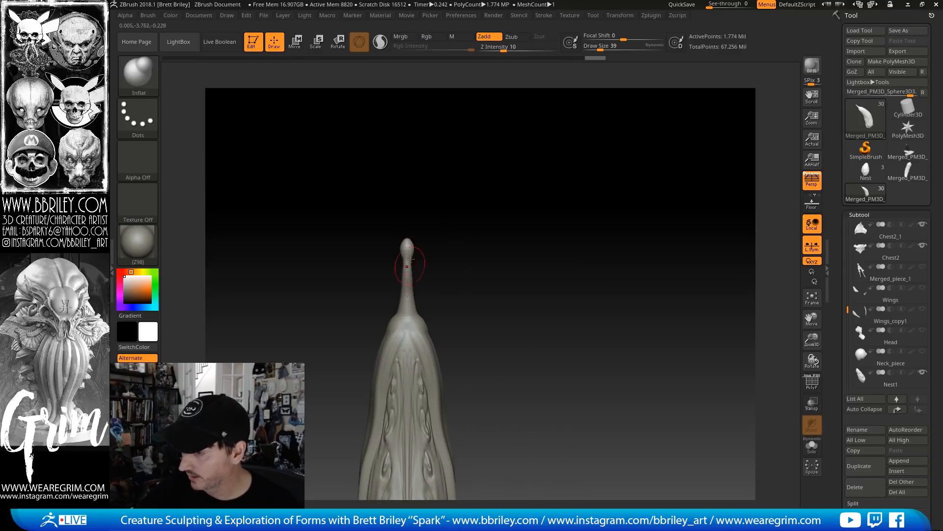
Carve creases around the base of the stalk with DamStandard at draw size 20 to 23, and smooth the stalk
mouse_move(474, 214)
left_mouse_down()
mouse_move(421, 269)
mouse_move(428, 312)
mouse_move(435, 306)
mouse_move(464, 325)
left_mouse_up()
key("b")
key("d")
key("s")
key("s")
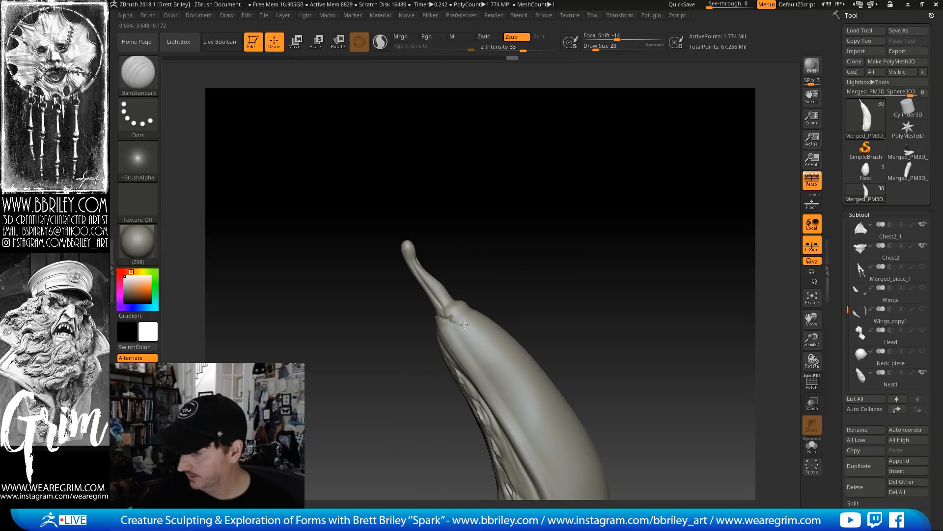
left_click_drag(485, 282, 455, 294)
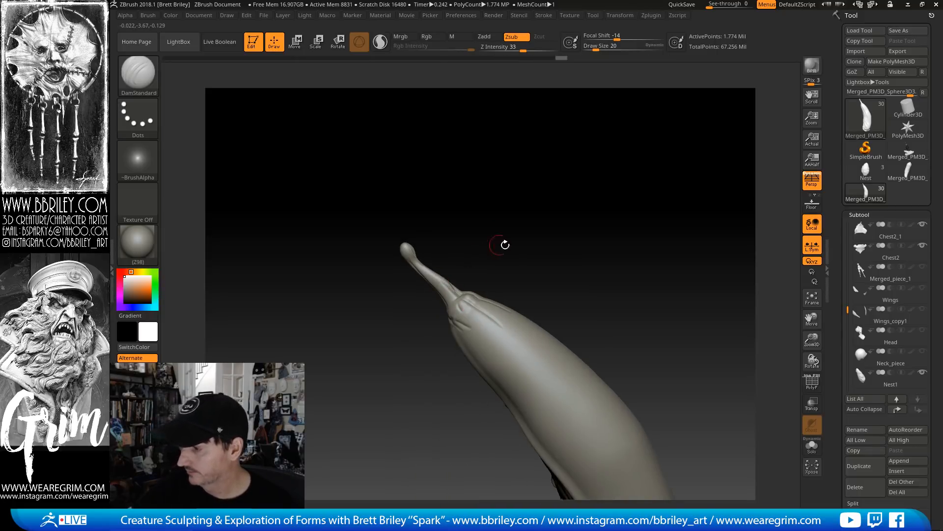
left_click_drag(505, 245, 449, 296)
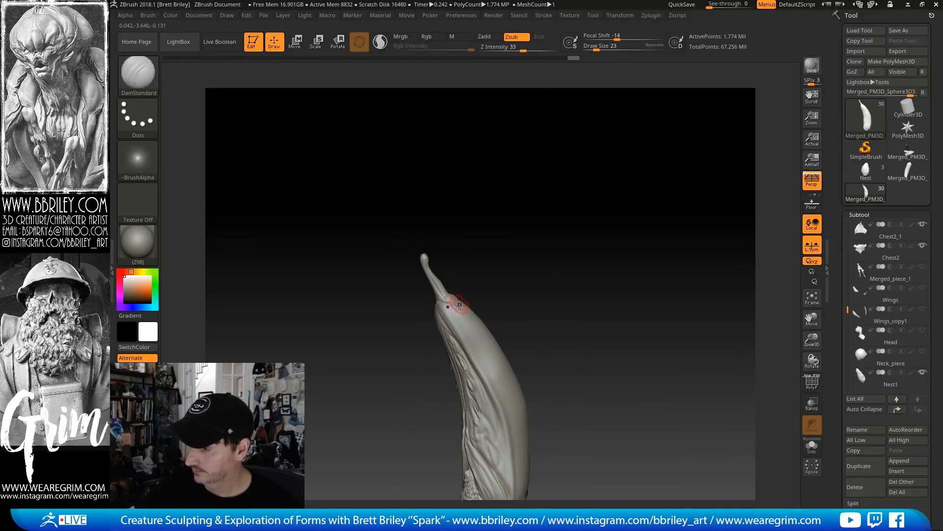
key("shift")
left_click_drag(425, 261, 426, 264, "shift")
Rotate the whole pod in side view so that it hangs more upright
mouse_move(469, 291)
left_mouse_down()
mouse_move(526, 278)
mouse_move(558, 261)
mouse_move(557, 250)
left_mouse_up()
mouse_move(572, 289)
left_mouse_down()
mouse_move(589, 299)
mouse_move(576, 287)
left_mouse_up()
key("w")
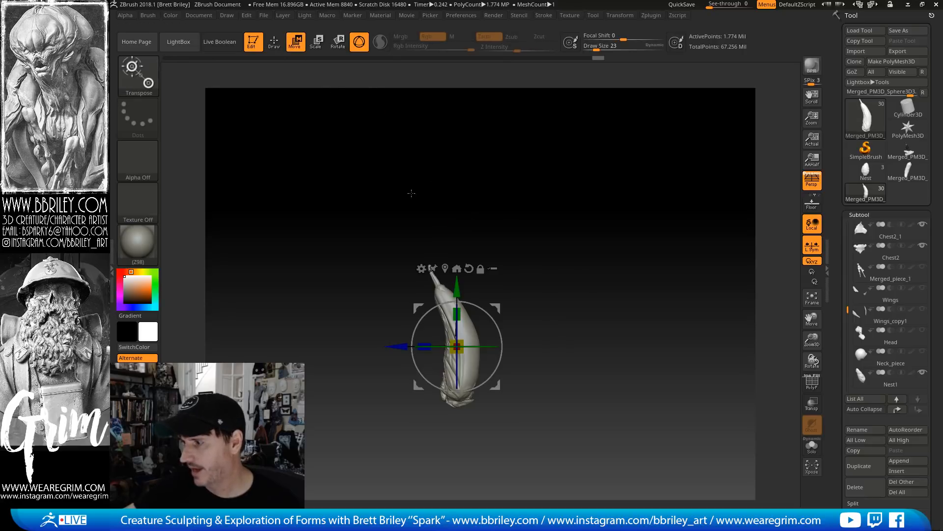
mouse_move(489, 314)
left_mouse_down()
mouse_move(490, 329)
mouse_move(464, 337)
left_mouse_up()
Drop the pod to subdivision level 3 and reshape its lower head end with the Move brush at draw size 232
key("q")
key("s")
key("shift+d")
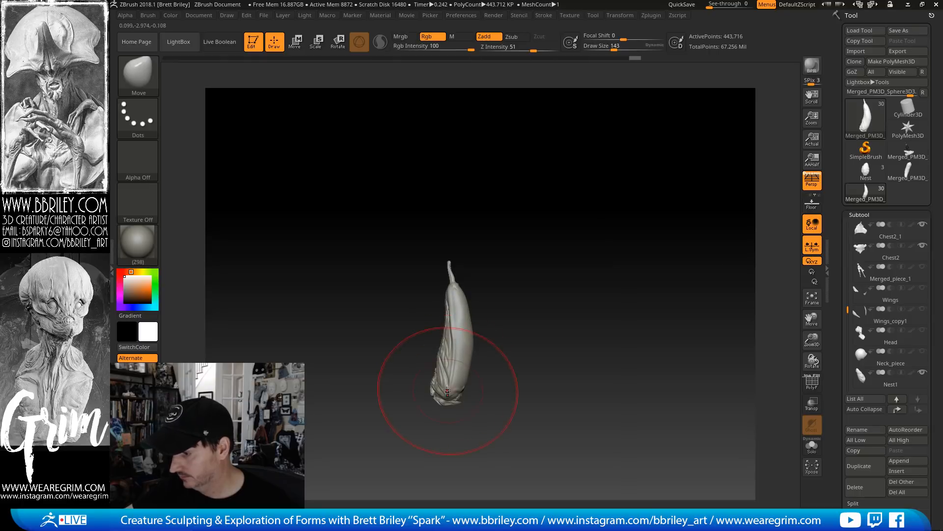
key("s")
left_click_drag(448, 392, 454, 402)
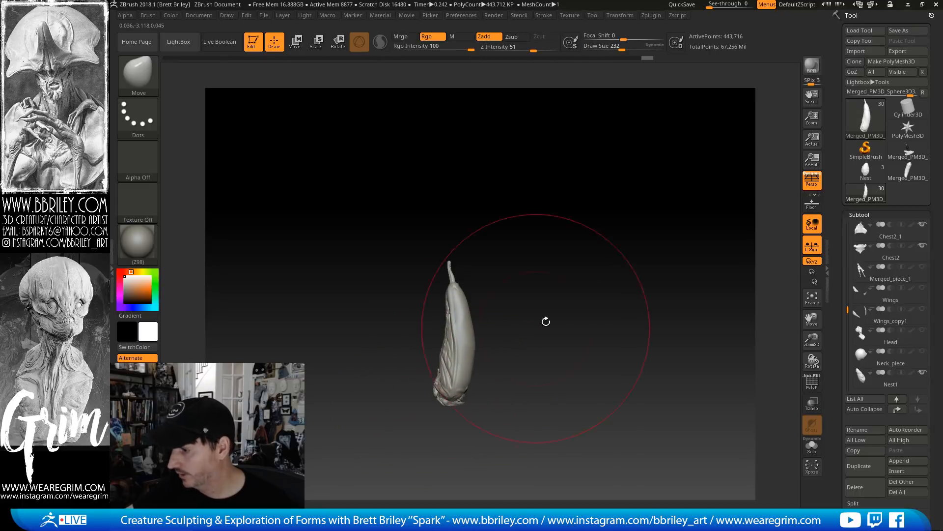
Duplicate the pod subtool, hide the original, and activate the move gizmo on the copy
left_click_drag(546, 320, 609, 314)
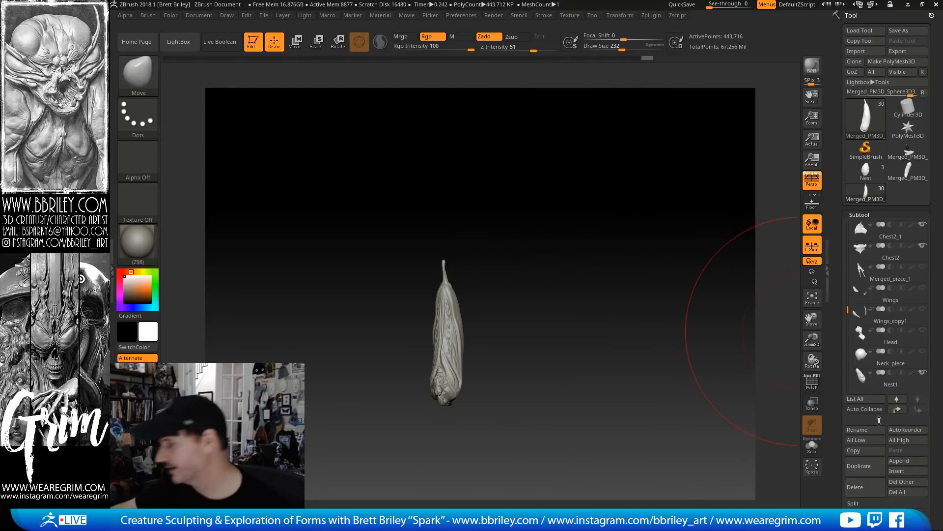
scroll(843, 377, "down", 5)
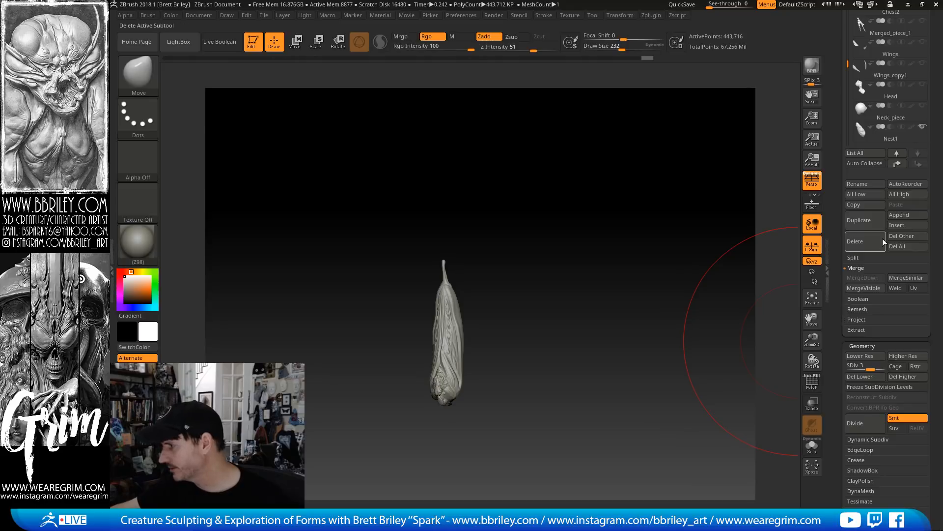
left_click(866, 225)
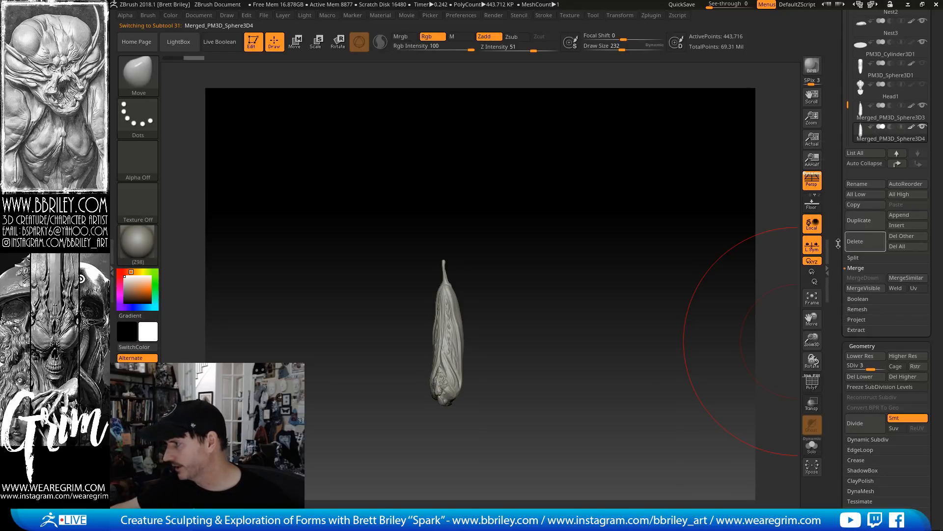
left_click(922, 106)
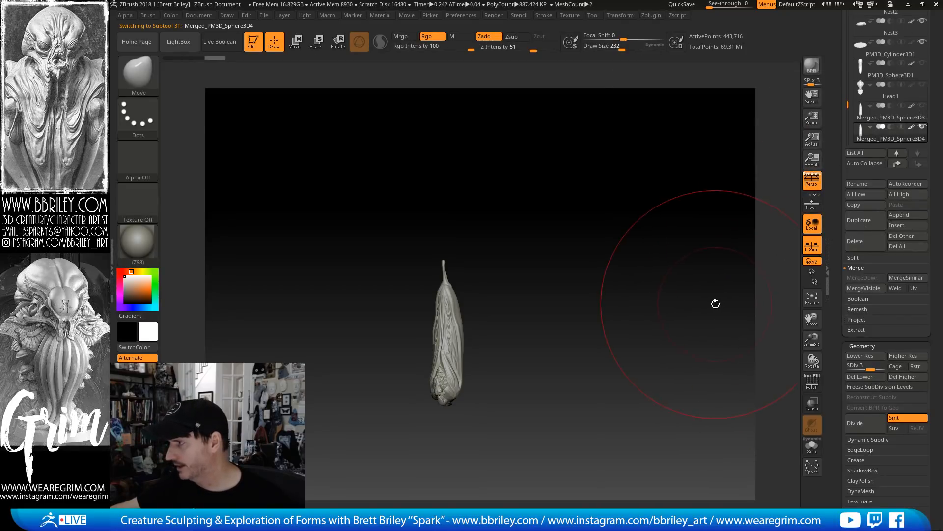
left_click_drag(716, 303, 663, 324, "alt")
left_click_drag(657, 361, 538, 93, "alt")
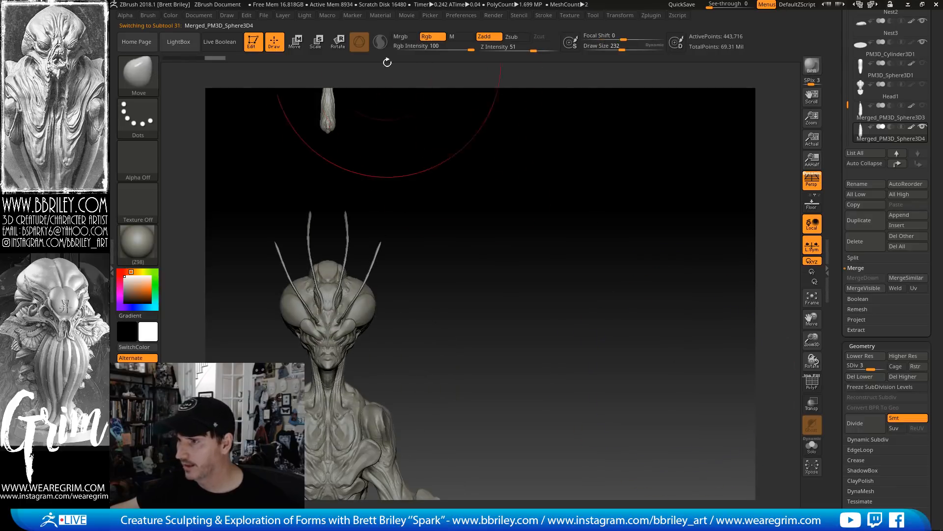
left_click(296, 42)
left_click_drag(562, 255, 665, 284, "alt")
left_click_drag(531, 119, 449, 401, "alt")
left_click_drag(553, 361, 598, 289)
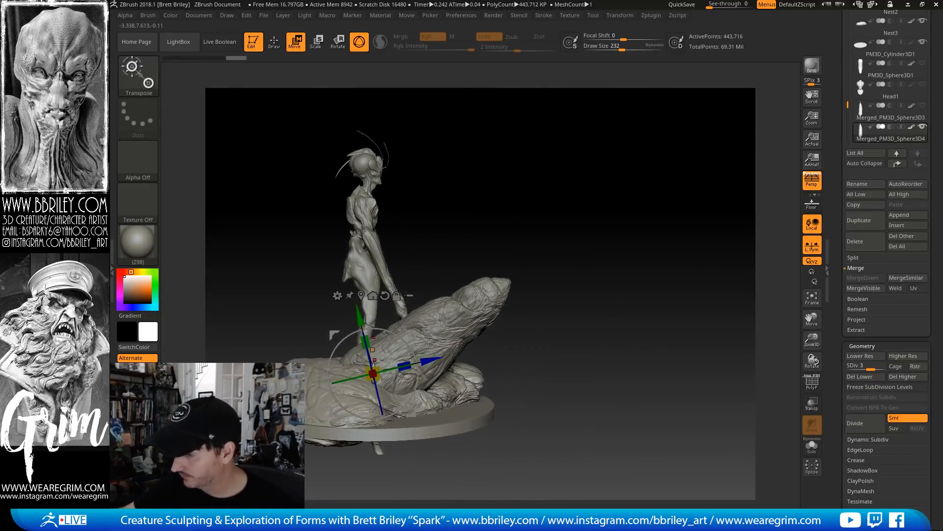
left_click_drag(413, 335, 517, 312, "alt")
left_click_drag(722, 275, 658, 295)
key("ctrl+z")
key("ctrl+z")
Centre the gizmo on the pod copy, place it beneath the large cocoon's raised end, and tilt it slightly
left_click_drag(674, 257, 587, 286, "alt")
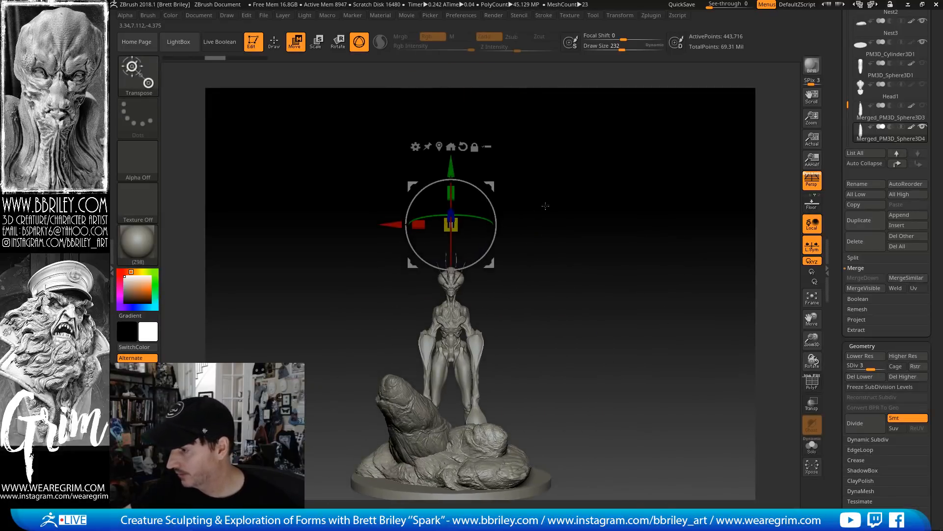
left_click_drag(546, 206, 564, 204)
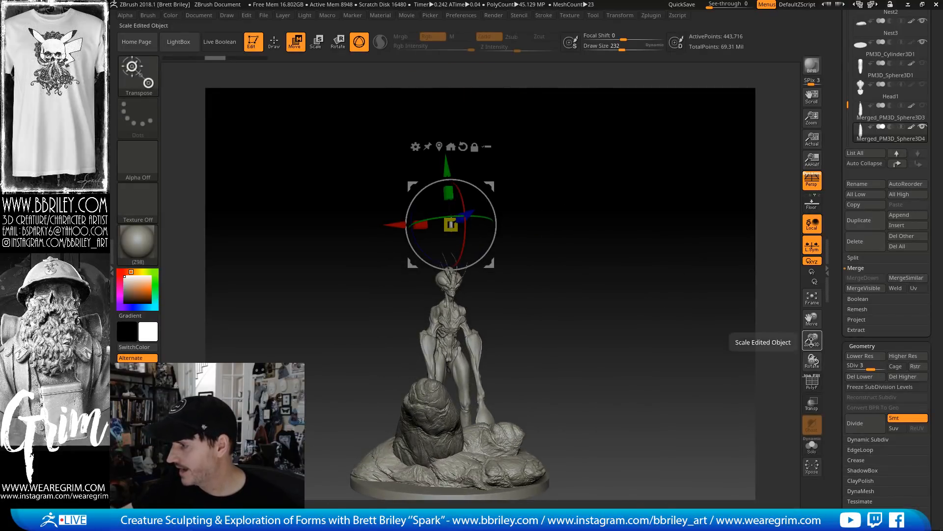
left_click_drag(636, 235, 484, 339, "alt")
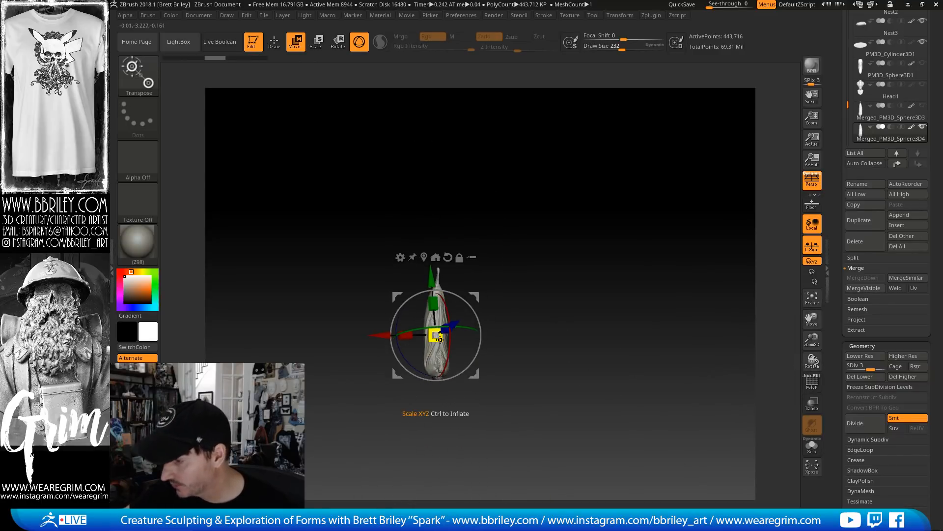
left_click_drag(557, 326, 558, 208, "alt")
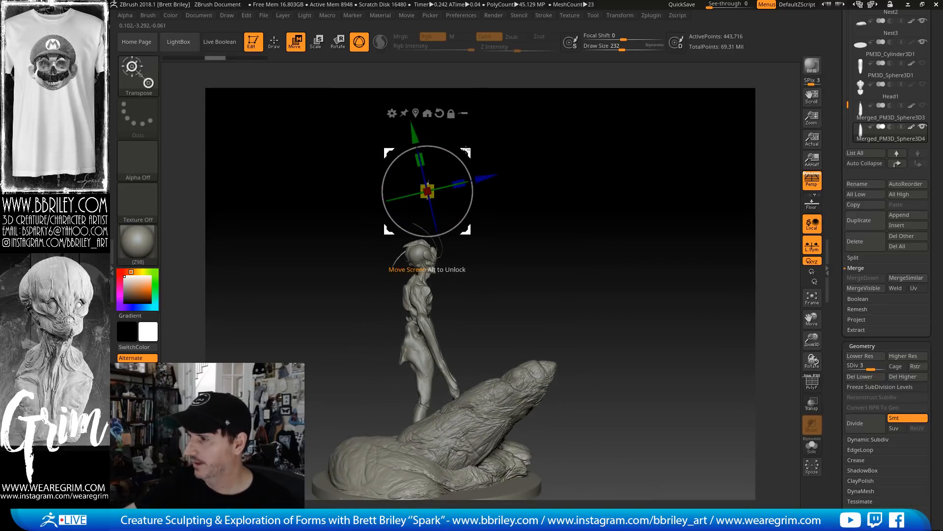
left_click(415, 113)
left_click_drag(680, 345, 645, 324)
left_click_drag(539, 285, 436, 273)
left_click_drag(598, 199, 630, 189)
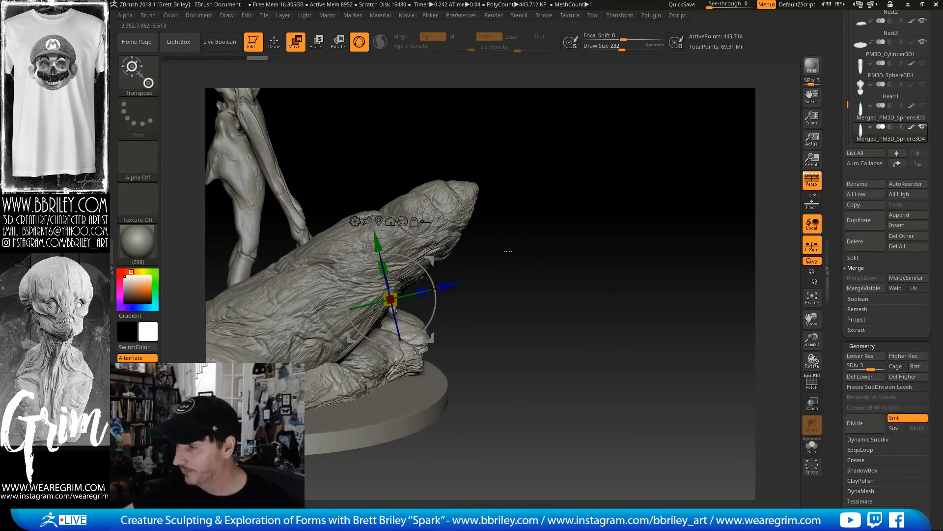
left_click_drag(430, 261, 458, 255)
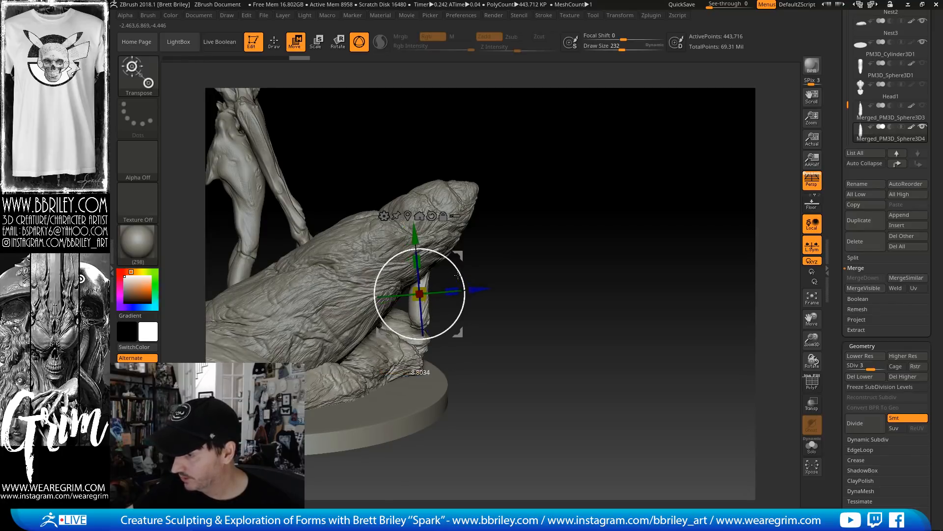
left_click_drag(501, 253, 459, 284)
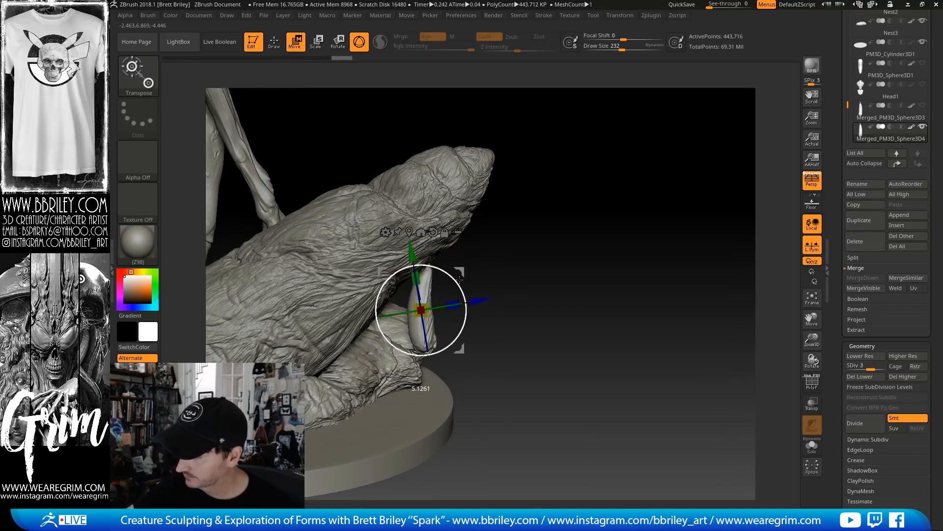
Pull the pod's stalk into contact with the cocoon's underside using the Move brush at draw size 148
key("q")
key("s")
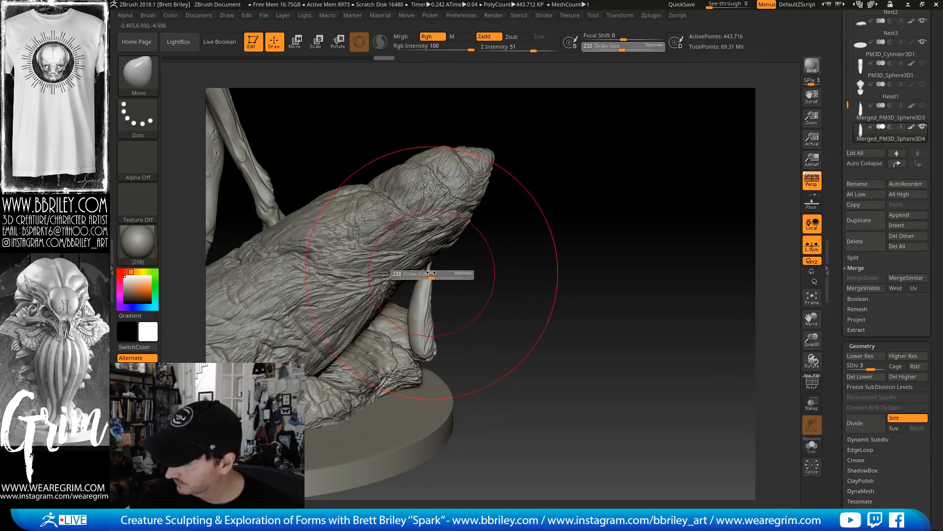
left_click_drag(431, 273, 423, 273)
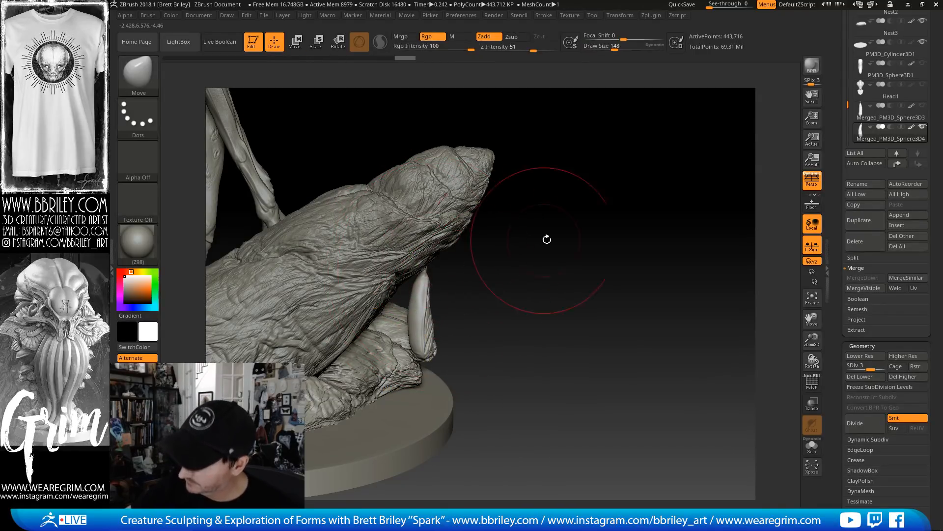
Duplicate the placed pod, move the copy beside the first one under the cocoon, and tilt it slightly
left_click_drag(547, 239, 727, 266)
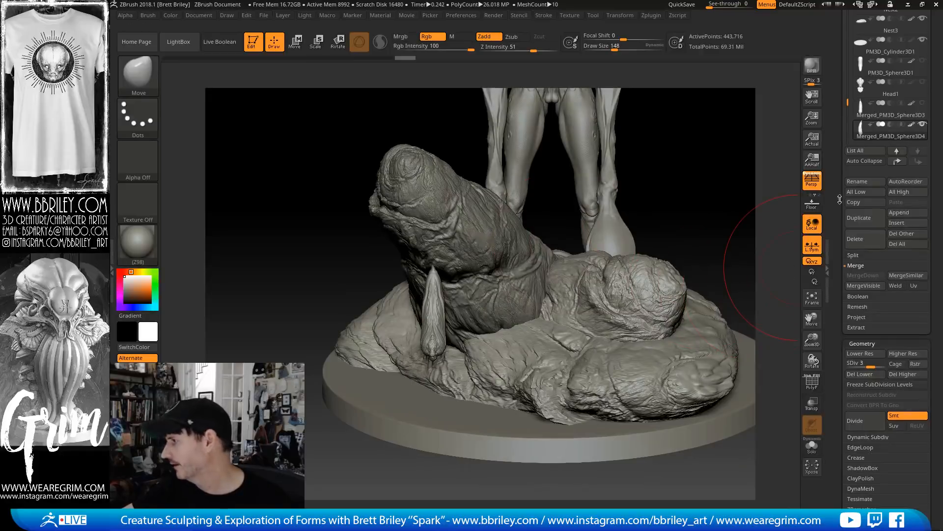
left_click(897, 223)
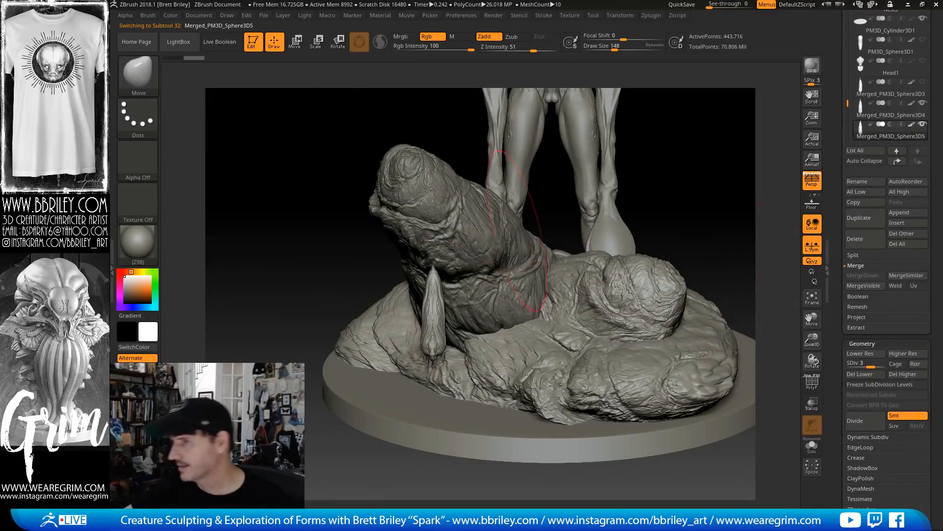
key("w")
left_click_drag(471, 275, 442, 260)
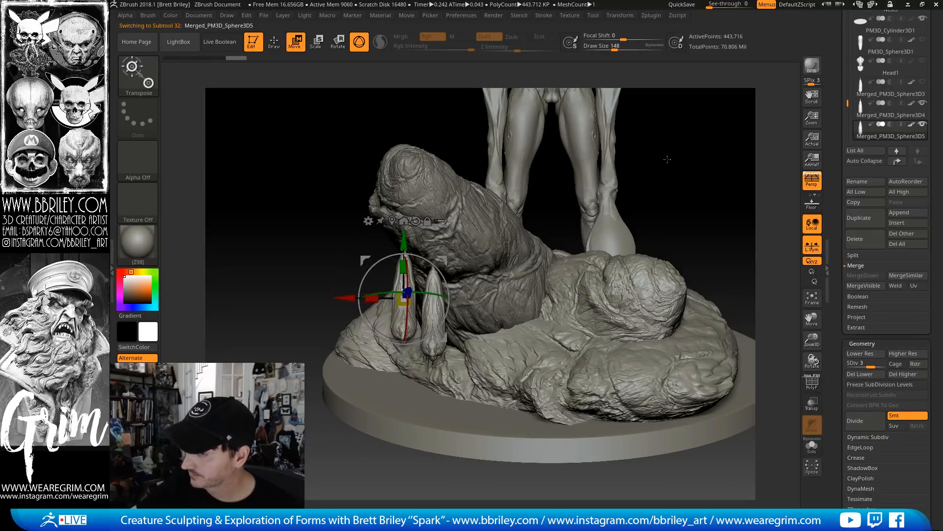
left_click_drag(667, 158, 454, 266)
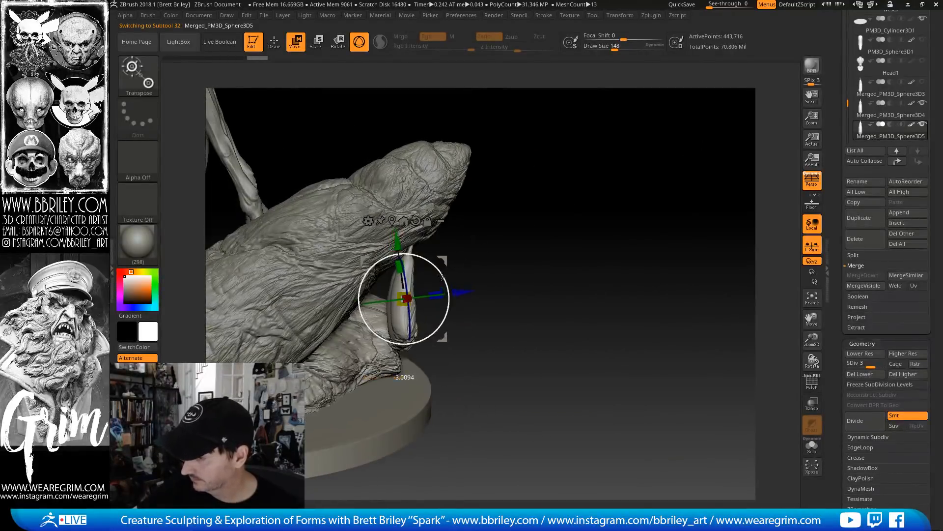
Pull the second pod's stalk up into the cocoon's underside using the Move brush, reducing the draw size to 72
key("q")
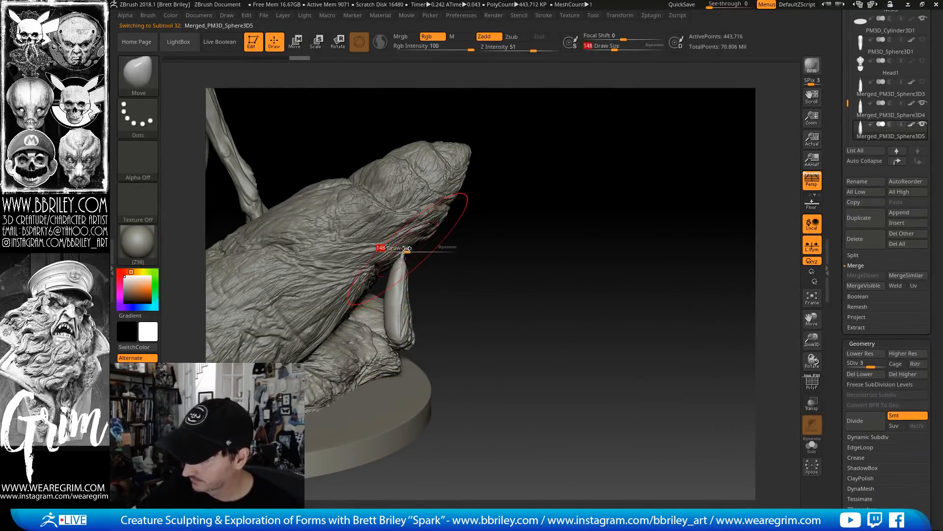
left_click_drag(402, 261, 399, 262)
key("bracketleft")
key("bracketleft")
key("bracketleft")
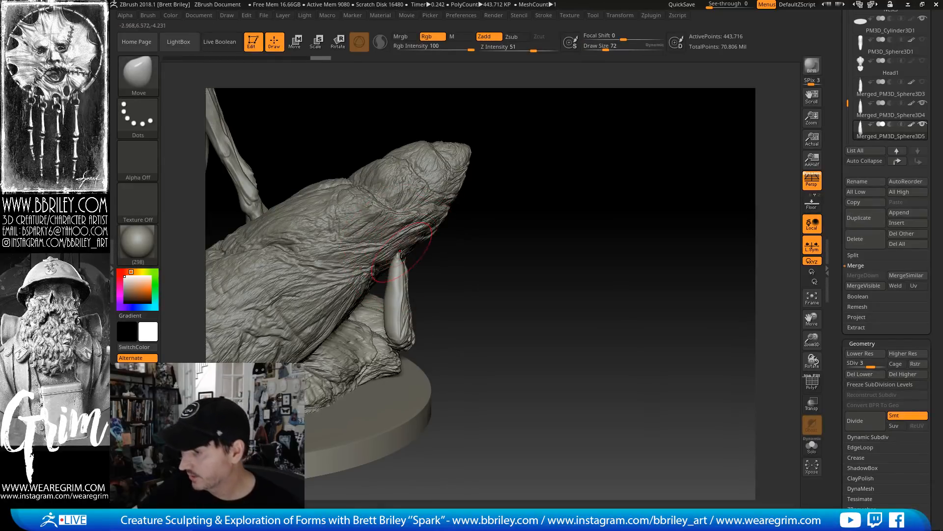
left_click_drag(551, 248, 416, 254)
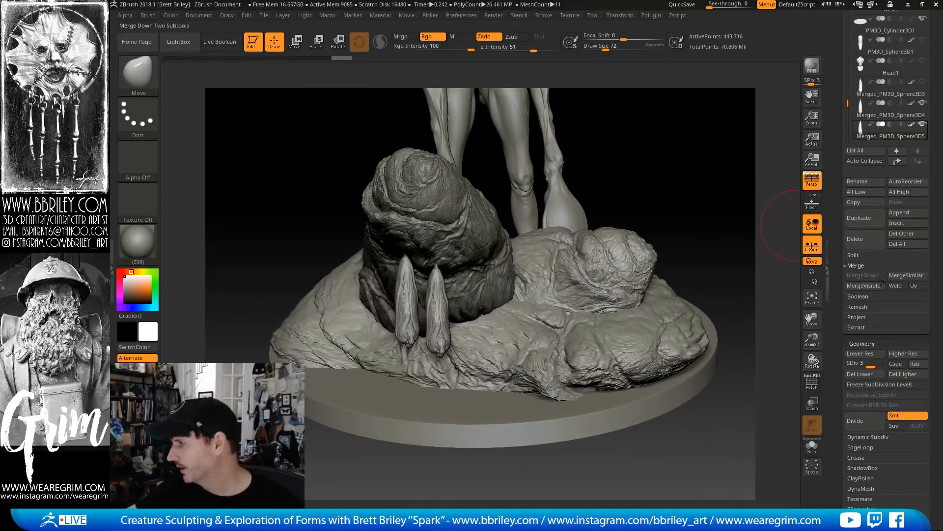
Duplicate the second pod, place the copy as a third pod beside the other two under the cocoon, and adjust its tilt
key("w")
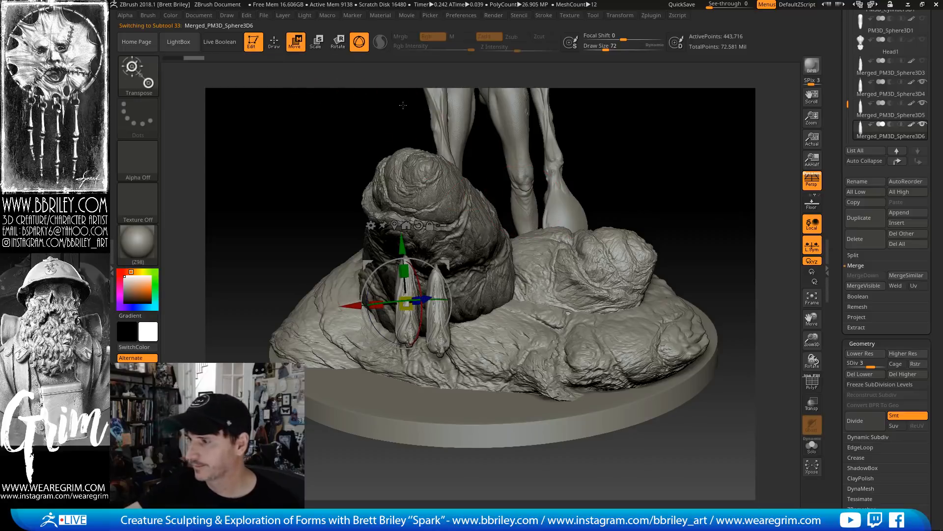
left_click_drag(446, 264, 496, 260)
left_click_drag(667, 163, 555, 170)
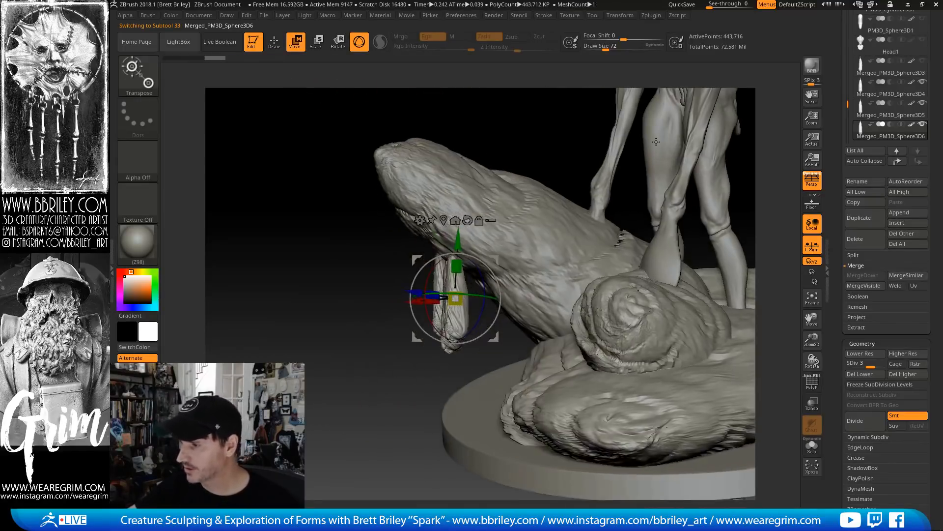
left_click_drag(484, 296, 512, 279)
left_click_drag(545, 130, 563, 194)
left_click_drag(614, 177, 570, 172)
left_click_drag(509, 280, 502, 284)
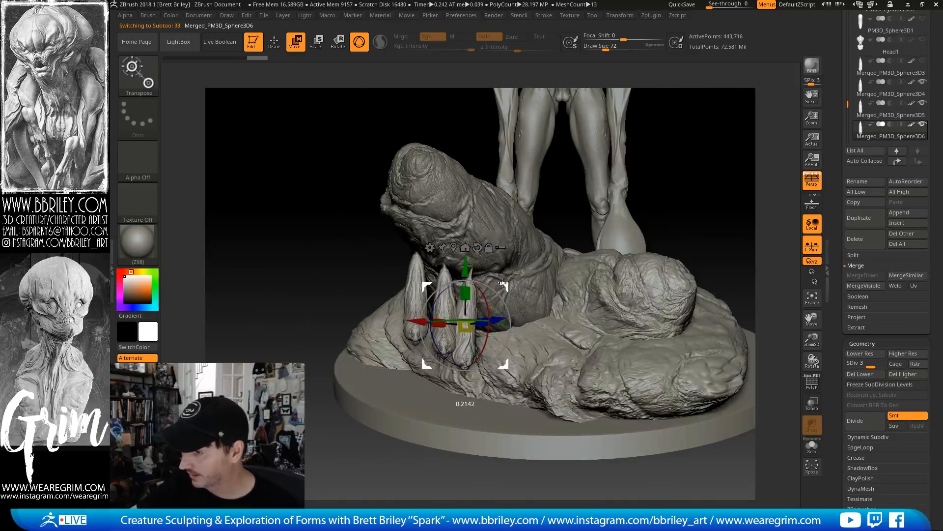
left_click_drag(532, 243, 504, 284)
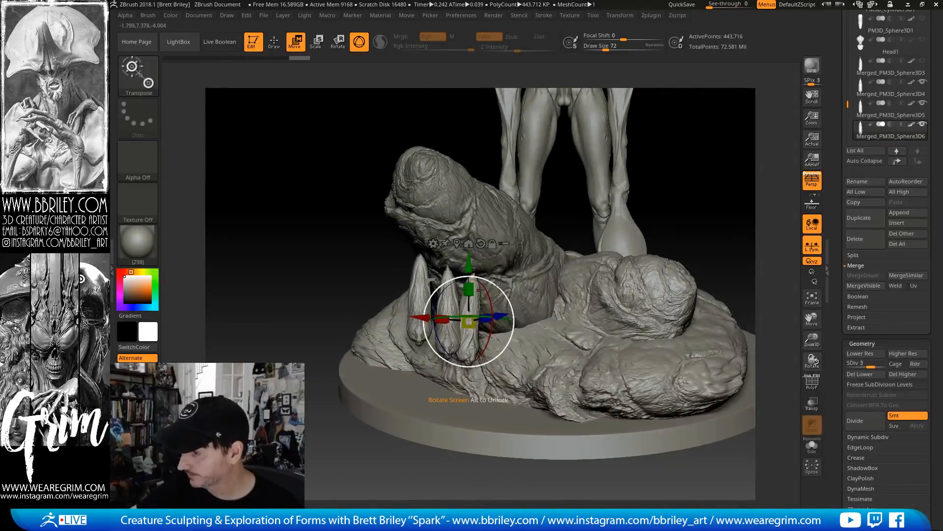
mouse_move(588, 205)
left_mouse_down()
mouse_move(724, 165)
mouse_move(709, 165)
left_mouse_up()
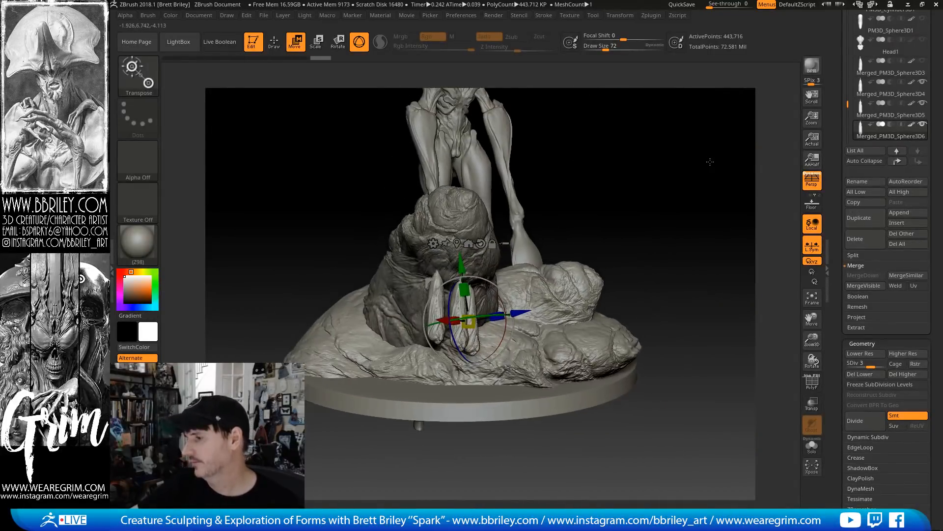
Duplicate the third pod and shift the copy back beneath the cocoon, behind the front pods
key("q")
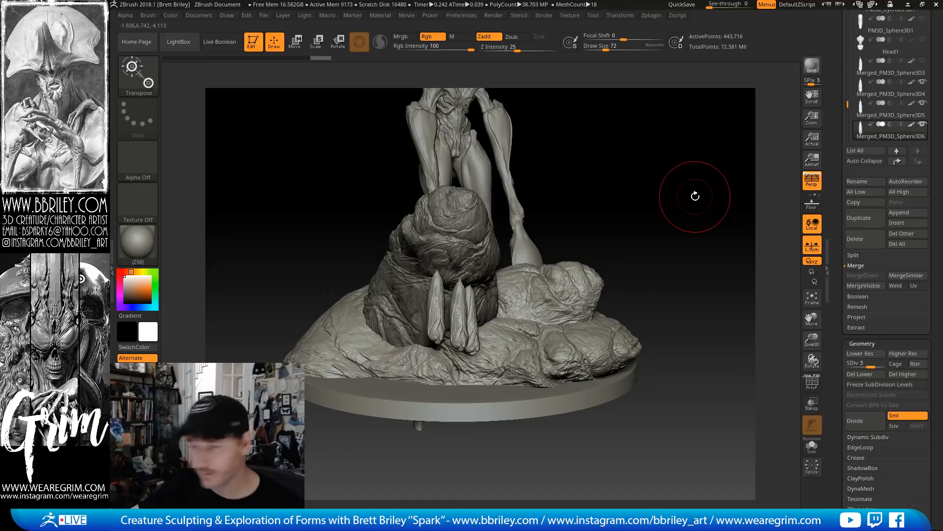
left_click(869, 222)
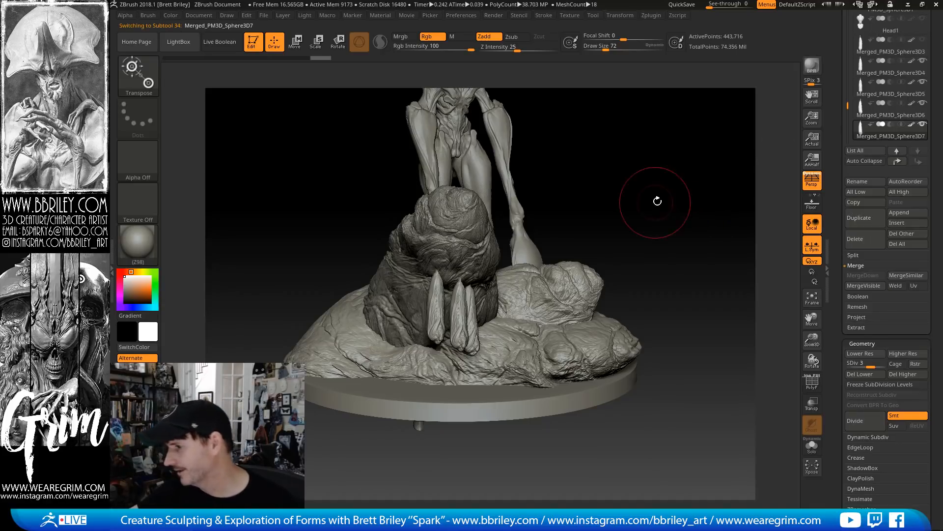
left_click_drag(659, 196, 394, 116)
key("w")
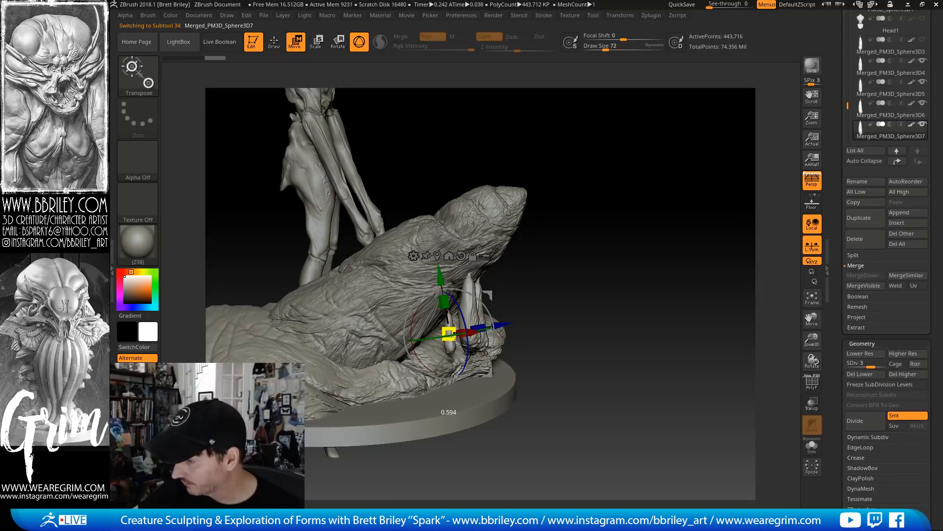
key("q")
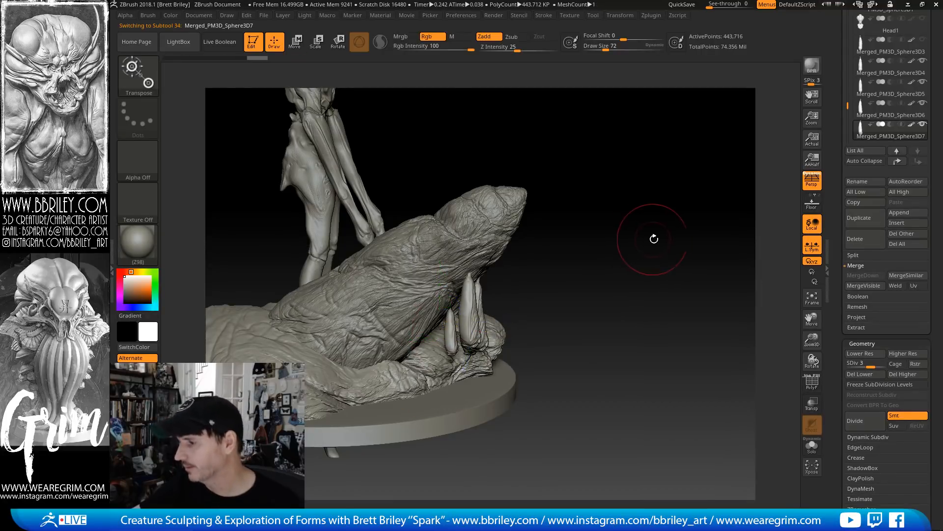
left_click_drag(655, 238, 515, 256)
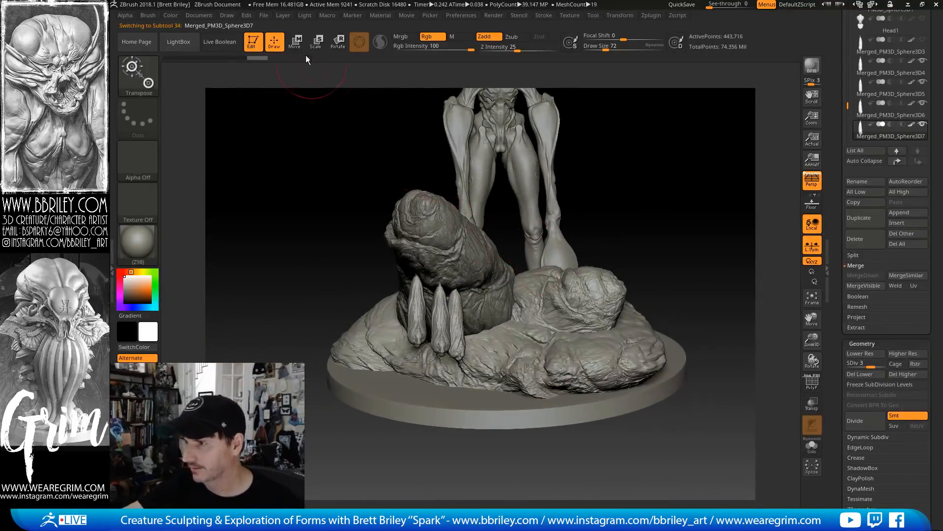
Fine-tune the fourth pod's position so it hangs in the gap behind the front row of pods
left_click(296, 41)
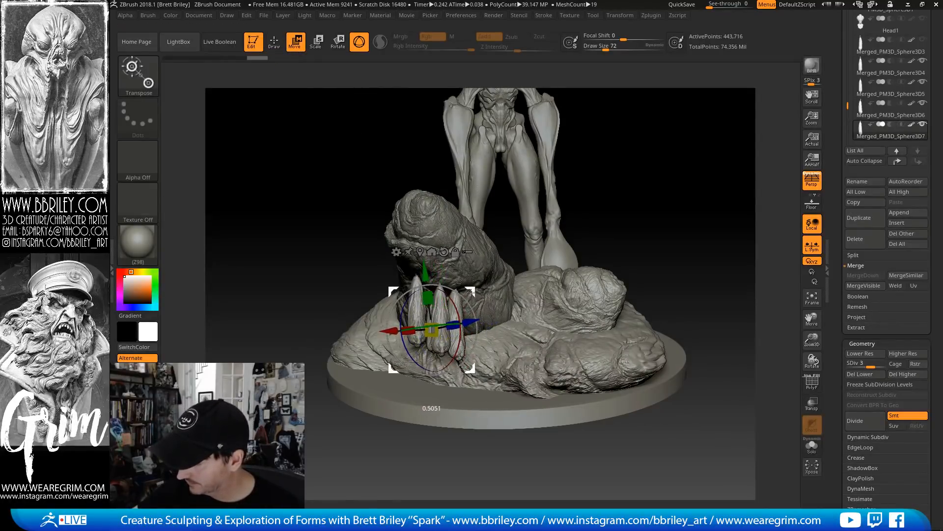
mouse_move(676, 156)
left_mouse_down()
mouse_move(701, 160)
mouse_move(683, 160)
left_mouse_up()
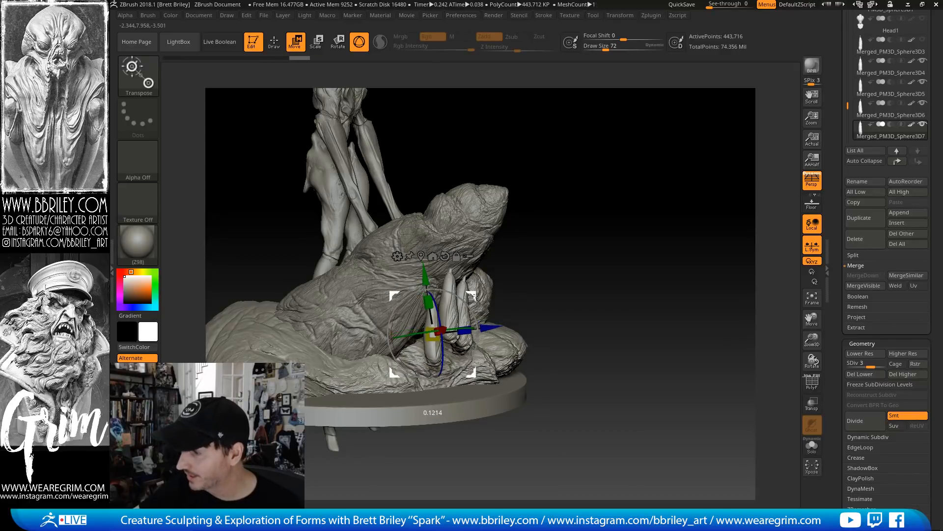
key("q")
left_click_drag(549, 274, 688, 234)
key("f")
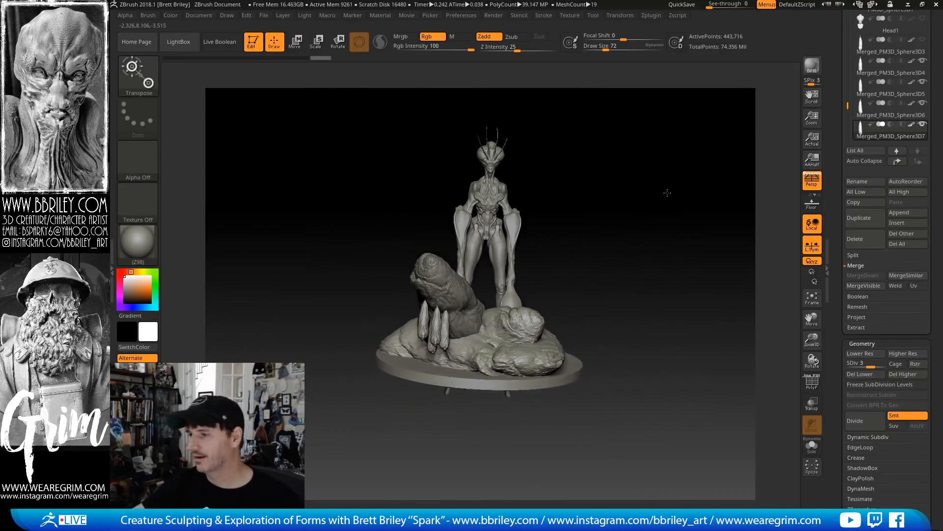
Save the creature scene's tool file to disk
key("w")
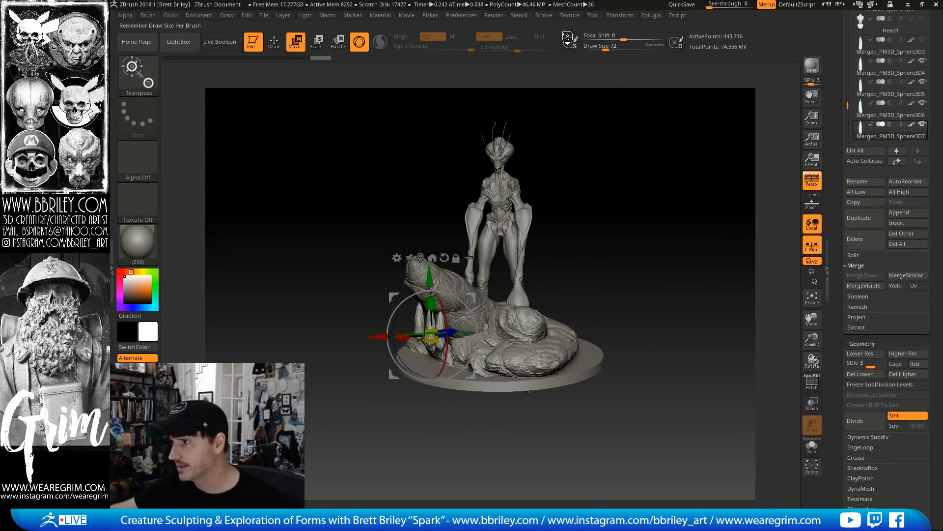
left_click(593, 15)
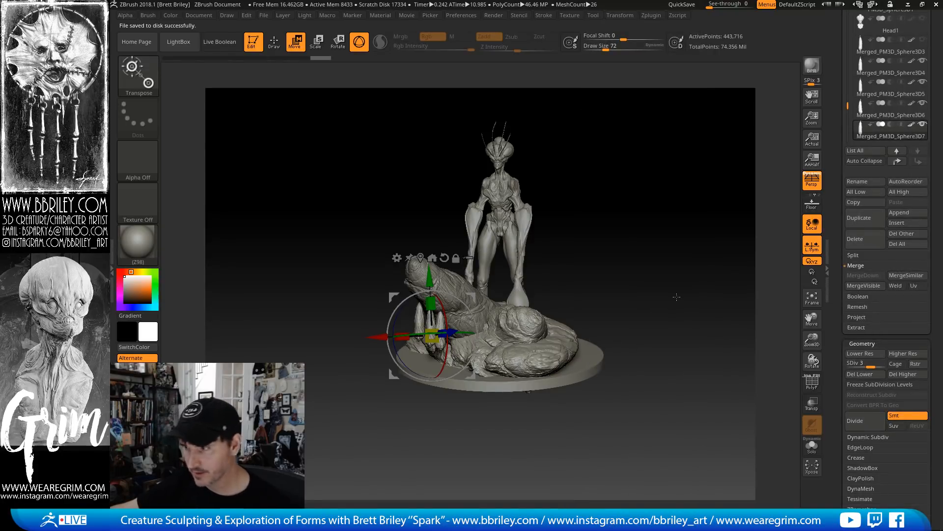
left_click_drag(677, 297, 657, 365)
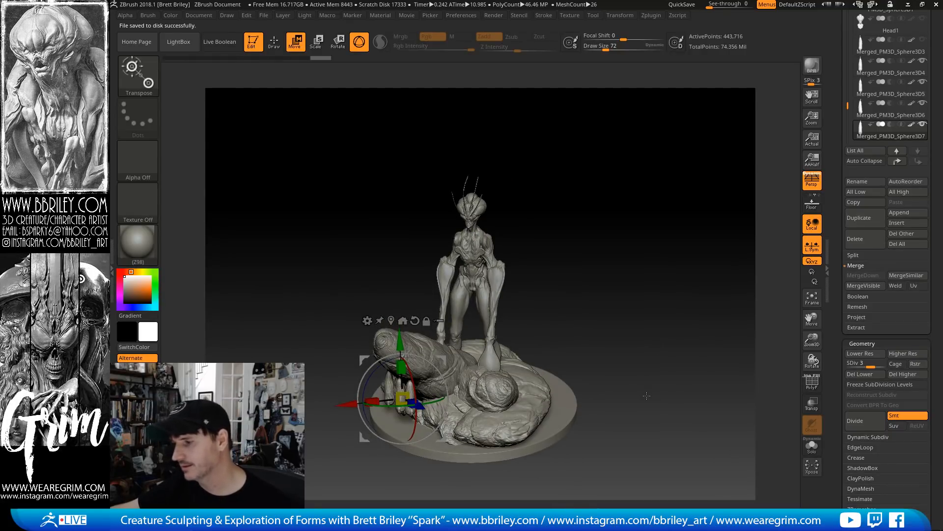
left_click_drag(737, 285, 658, 267)
Hide the Nest1, Nest2, Nest3 and PM3D_Cylinder3D1 subtools
scroll(835, 145, "up", 5)
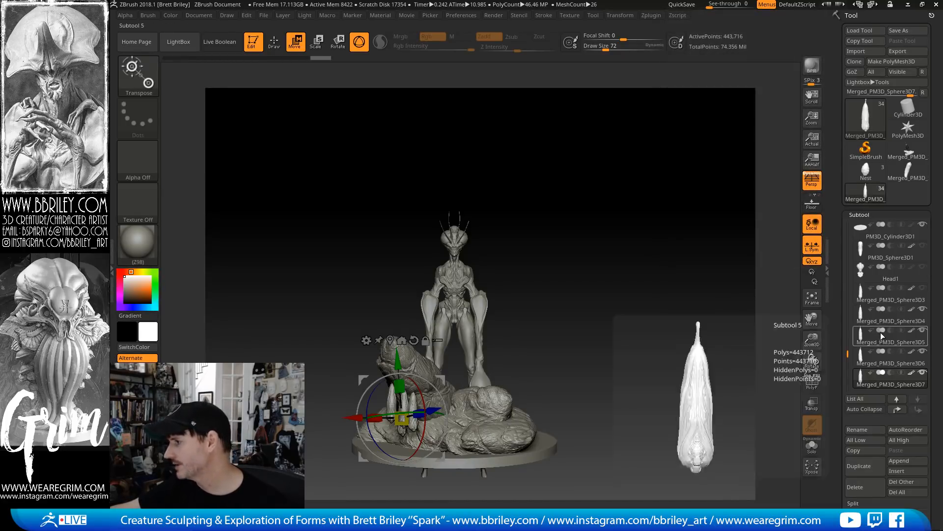
left_click_drag(848, 354, 848, 324)
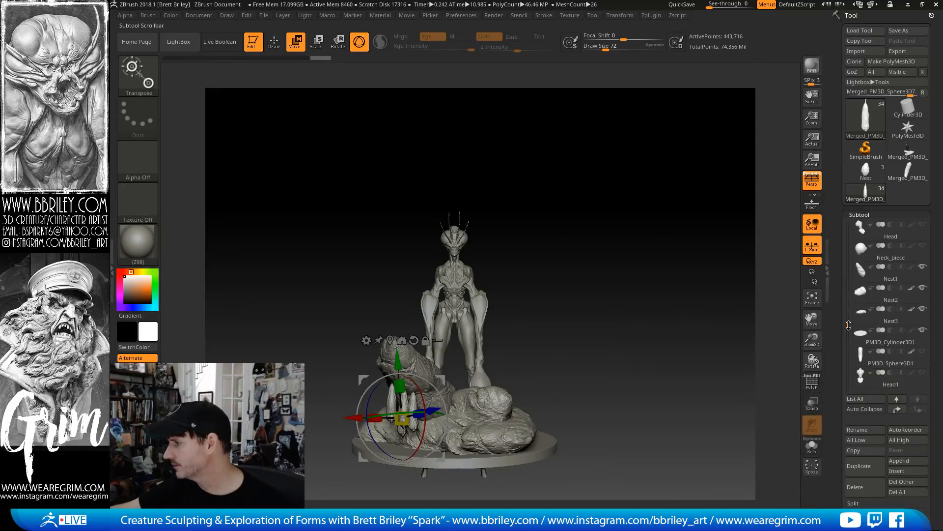
mouse_move(868, 269)
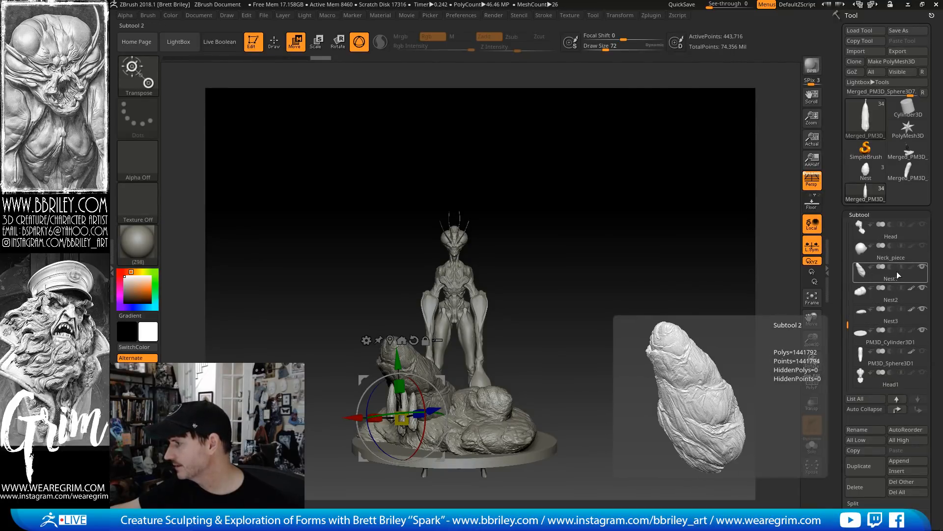
left_click(922, 266)
left_click(923, 288)
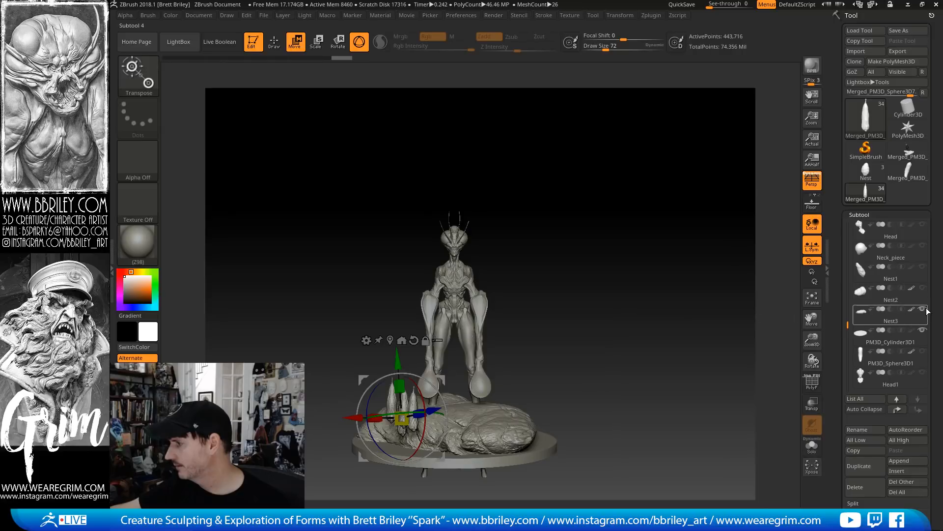
left_click(922, 308)
left_click(923, 330)
left_click_drag(848, 325, 848, 347)
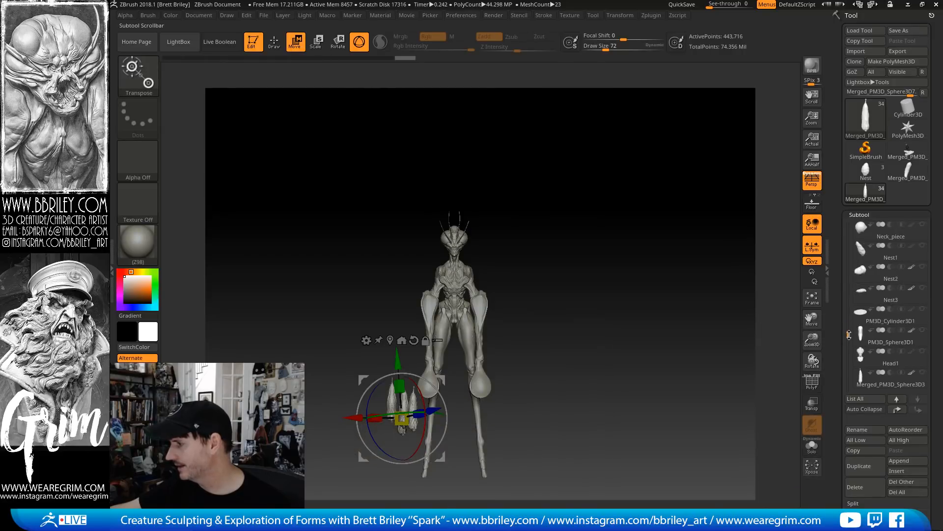
Hide the four placed pod subtools, Merged_PM3D_Sphere3D4 through Merged_PM3D_Sphere3D7, and make Chest2 the active subtool
left_click(922, 331)
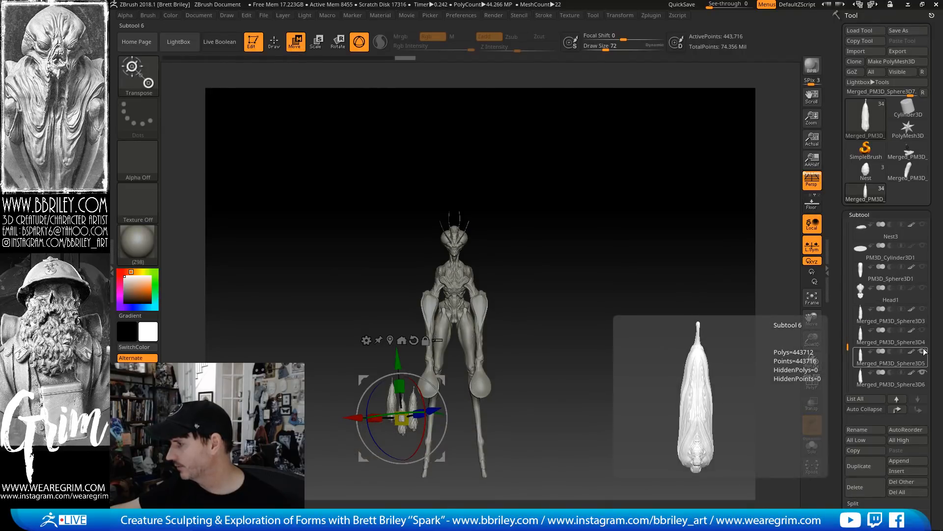
left_click(923, 351)
left_click(926, 373)
left_click_drag(848, 347, 849, 372)
left_click(860, 301)
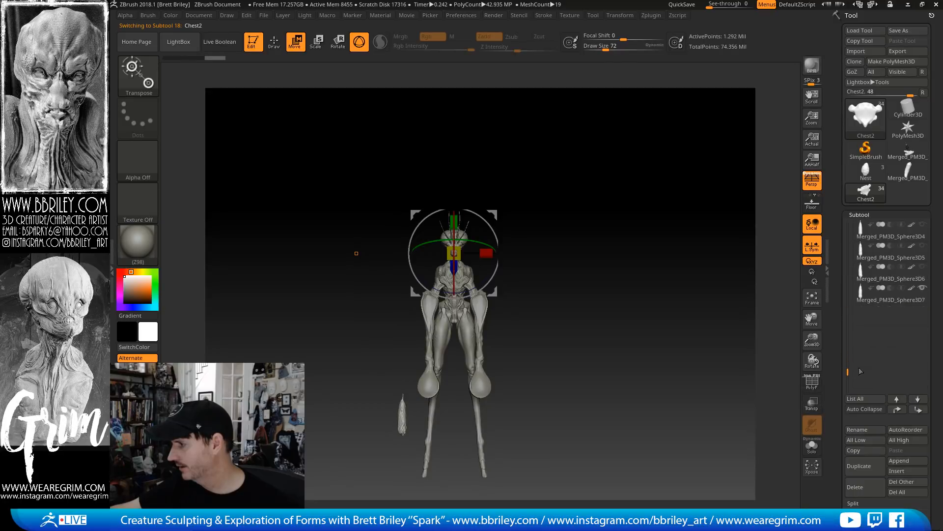
left_click(923, 289)
Select the hidden Merged_piece_1 subtool and delete it permanently
left_click_drag(682, 366, 669, 422)
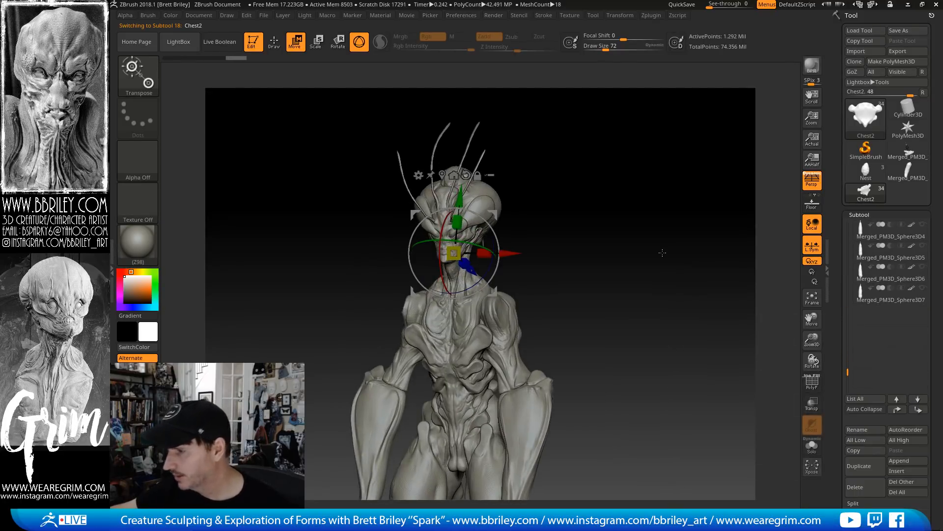
mouse_move(662, 252)
left_mouse_down("alt")
mouse_move(673, 317)
mouse_move(680, 308)
mouse_move(668, 287)
left_mouse_up("alt")
key("q")
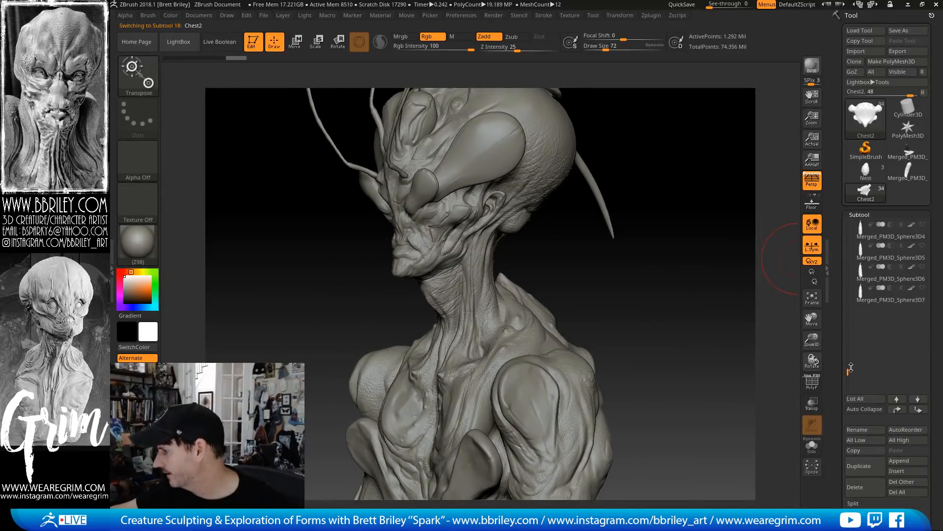
left_click_drag(851, 368, 849, 319)
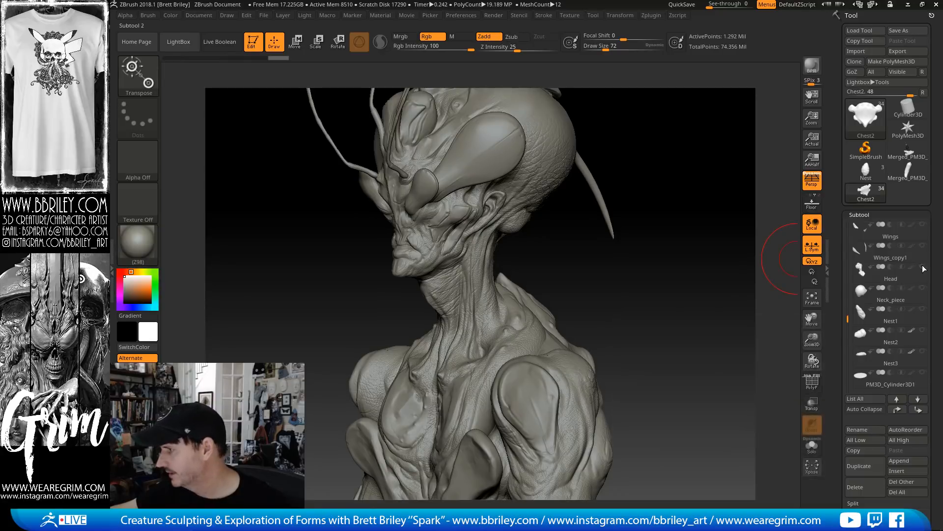
left_click_drag(848, 319, 849, 301)
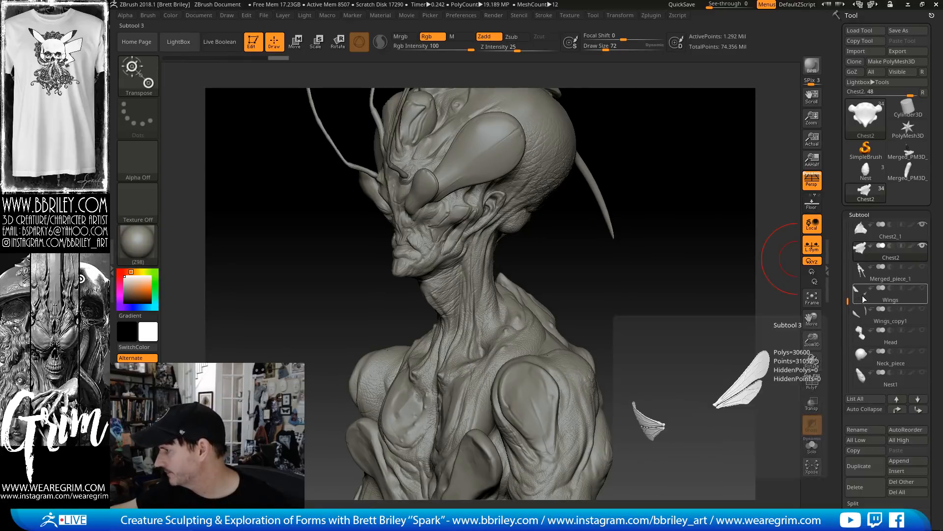
left_click(872, 275)
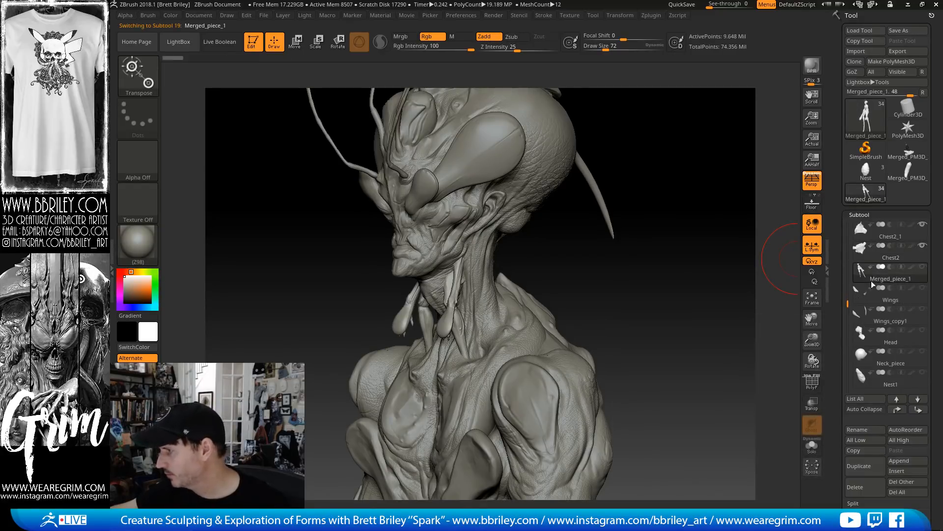
left_click(852, 488)
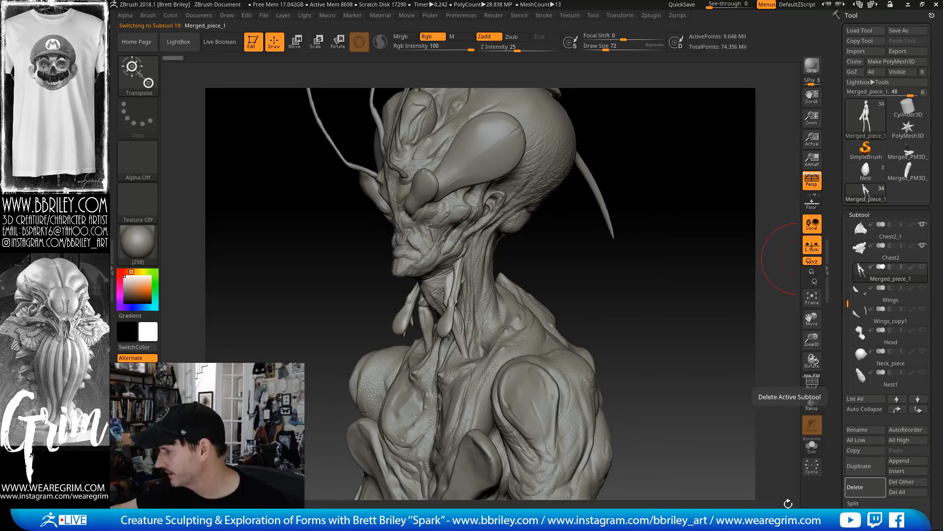
key("Return")
Delete the unused Wings and Wings_copy1 subtools
left_click(855, 487)
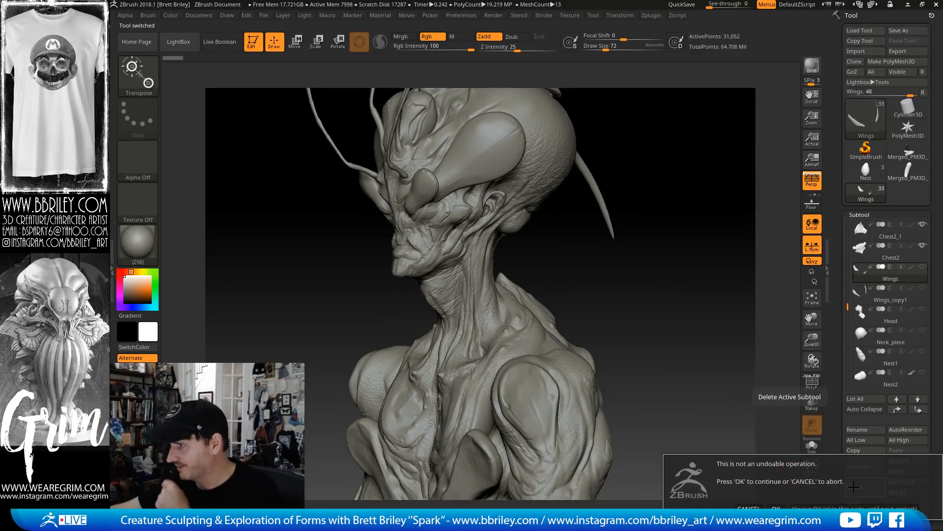
key("Return")
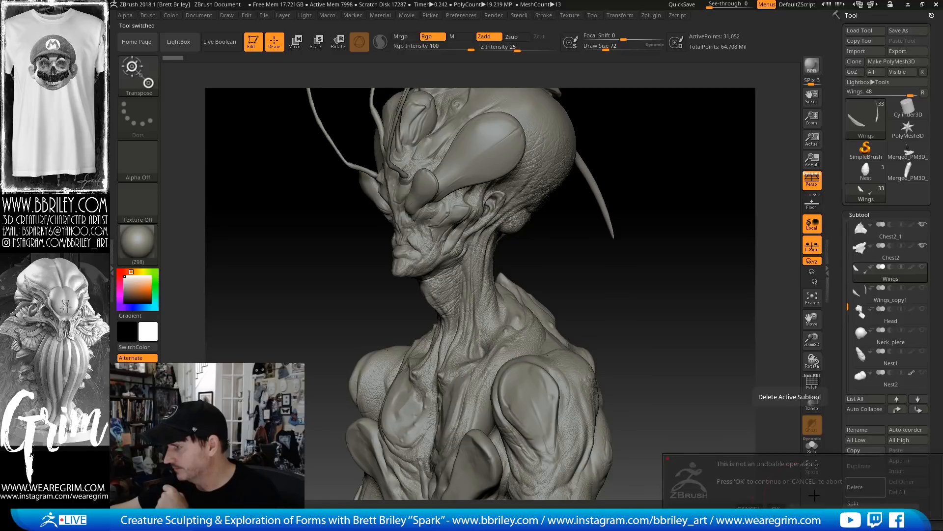
left_click(860, 488)
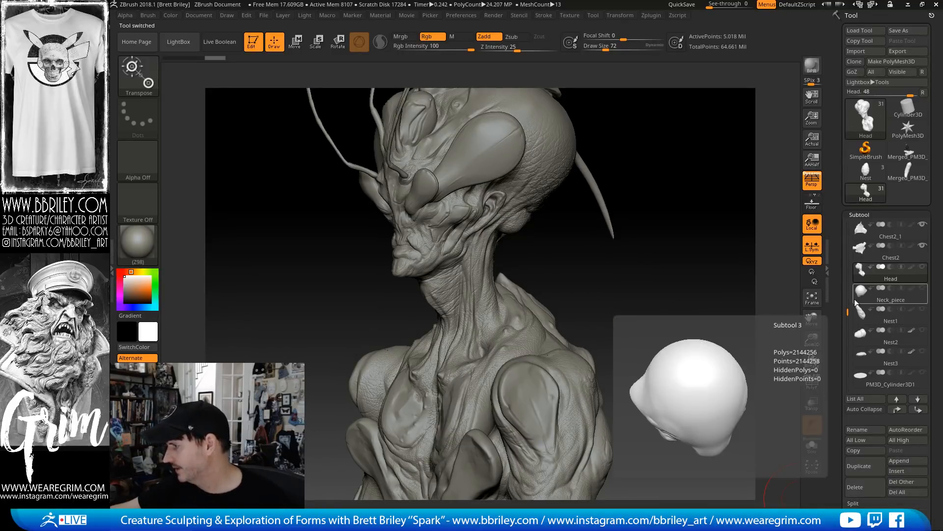
Delete the unused Head and Neck_piece subtools
left_click(859, 487)
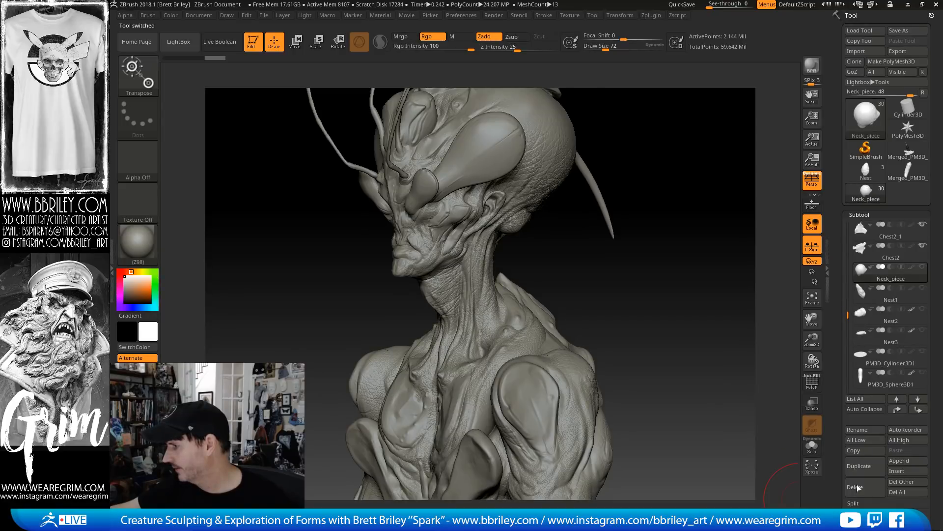
left_click(859, 487)
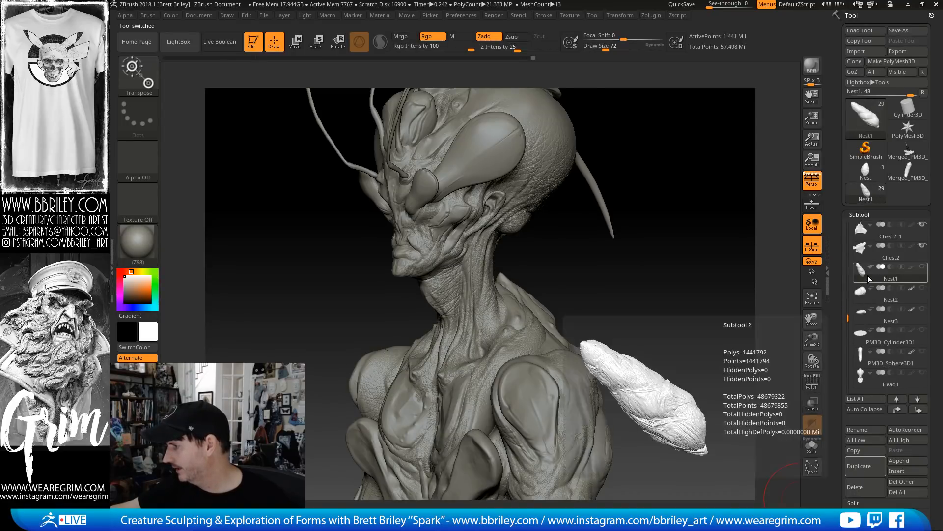
mouse_move(878, 290)
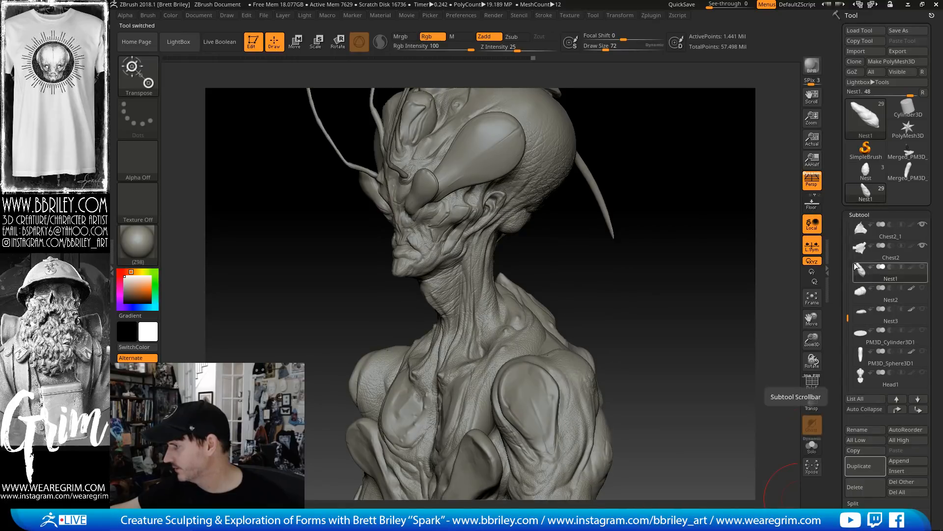
Make Chest2 the active subtool and view the creature from the front in draw mode
left_click_drag(714, 349, 604, 242, "alt")
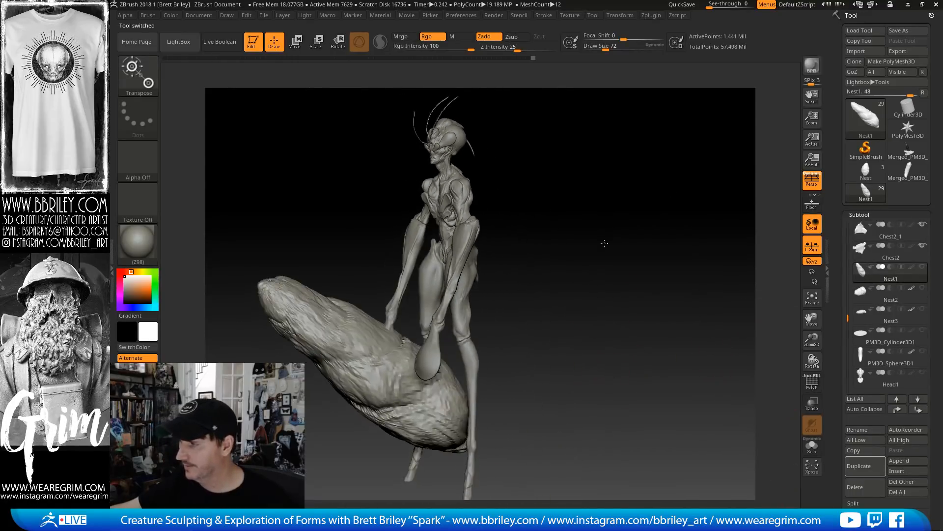
mouse_move(863, 281)
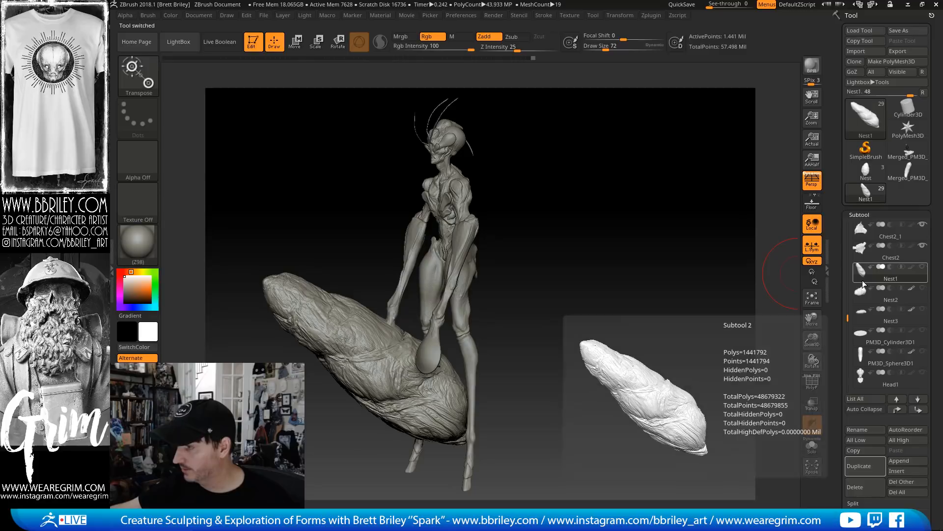
left_click(871, 257)
mouse_move(721, 326)
left_mouse_down()
mouse_move(575, 361)
mouse_move(643, 391)
mouse_move(634, 374)
left_mouse_up()
key("w")
left_click_drag(621, 310, 631, 369, "alt")
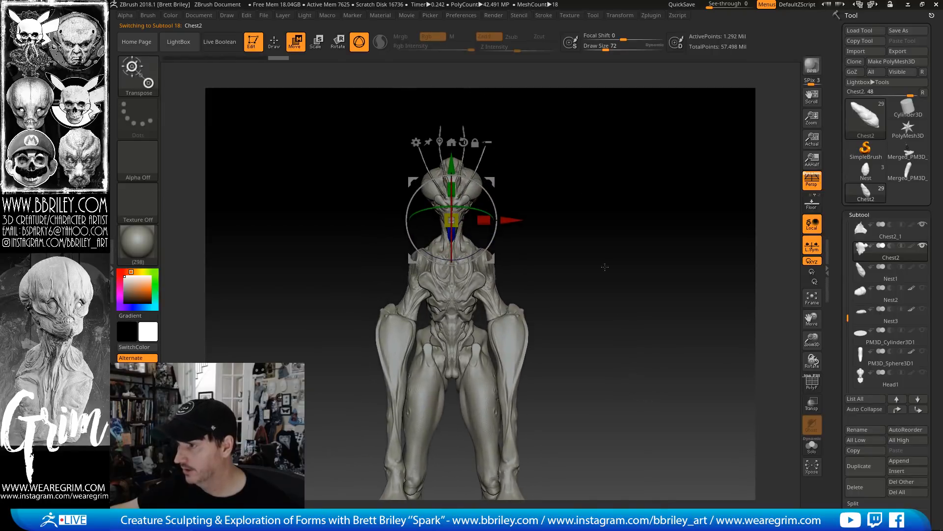
key("q")
Switch all subtools to their lowest subdivision level and open the Transpose Master options
left_click(592, 15)
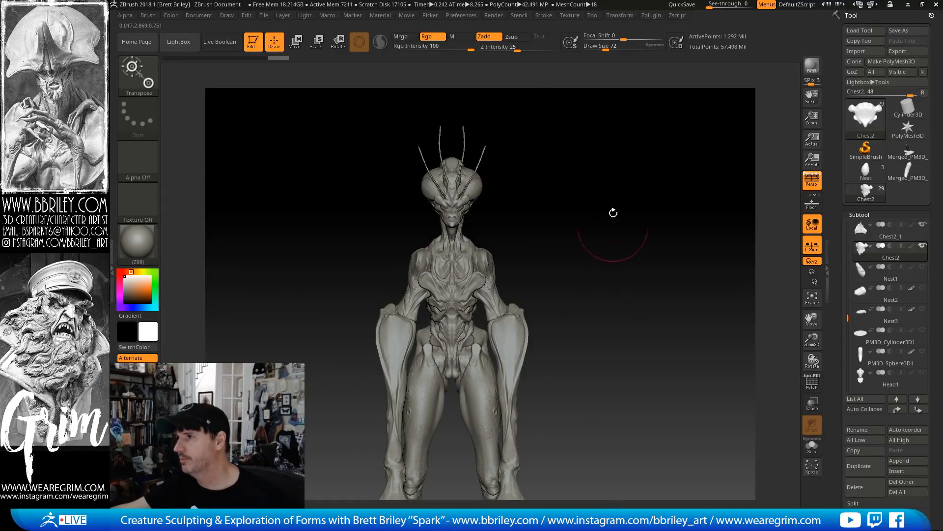
left_click(617, 16)
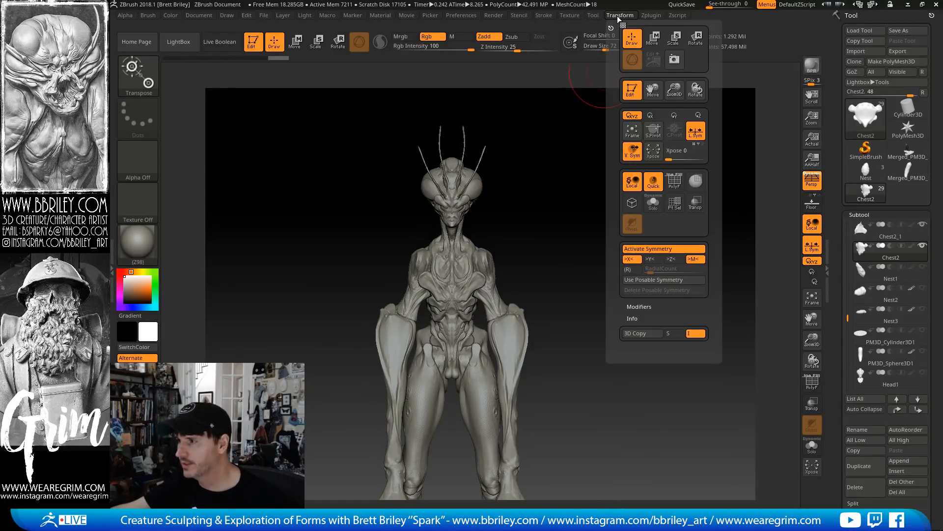
left_click(647, 16)
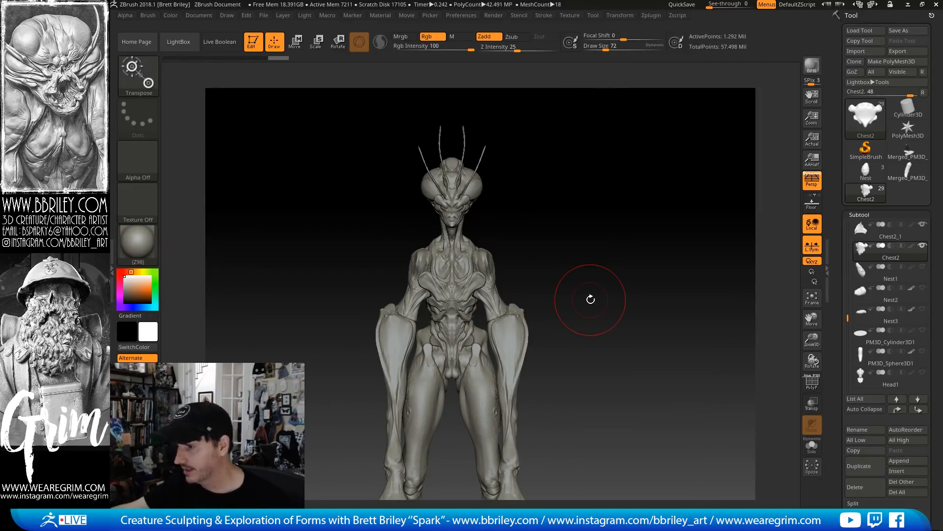
left_click_drag(589, 299, 588, 381, "alt")
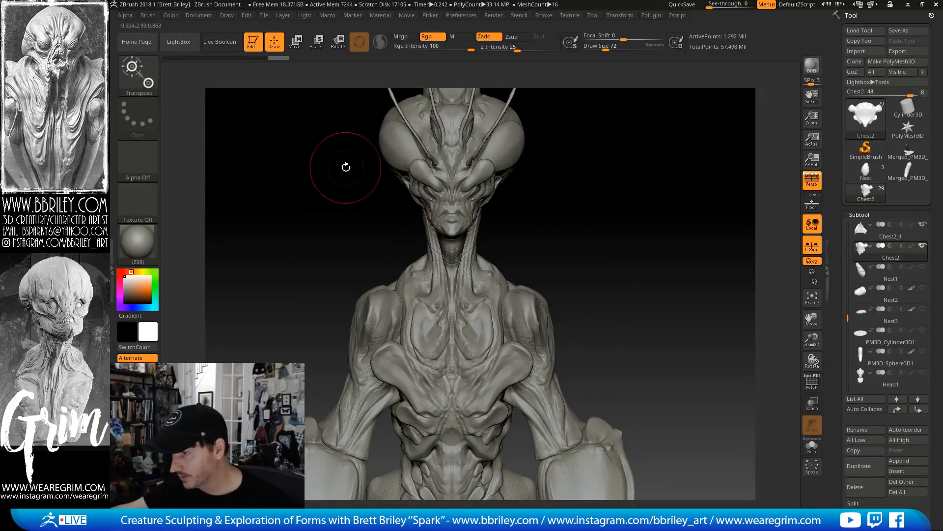
left_click(852, 440)
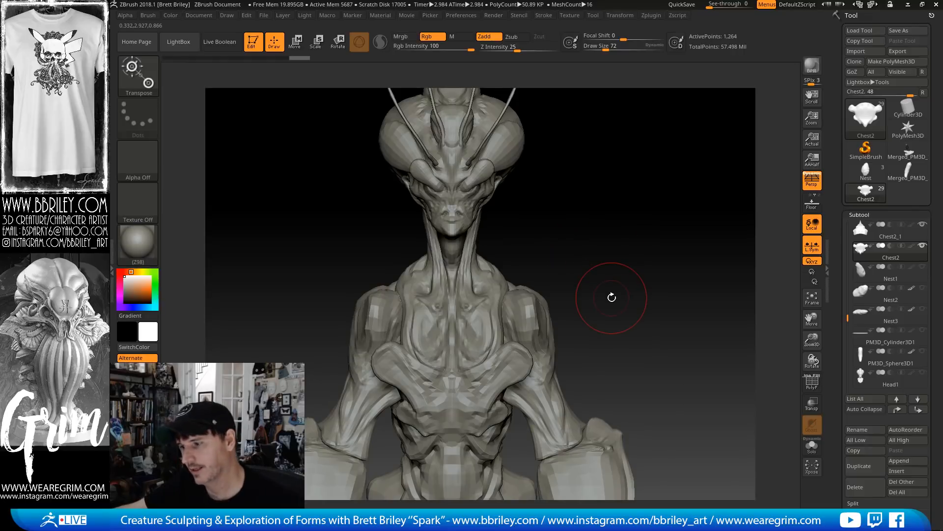
left_click(651, 15)
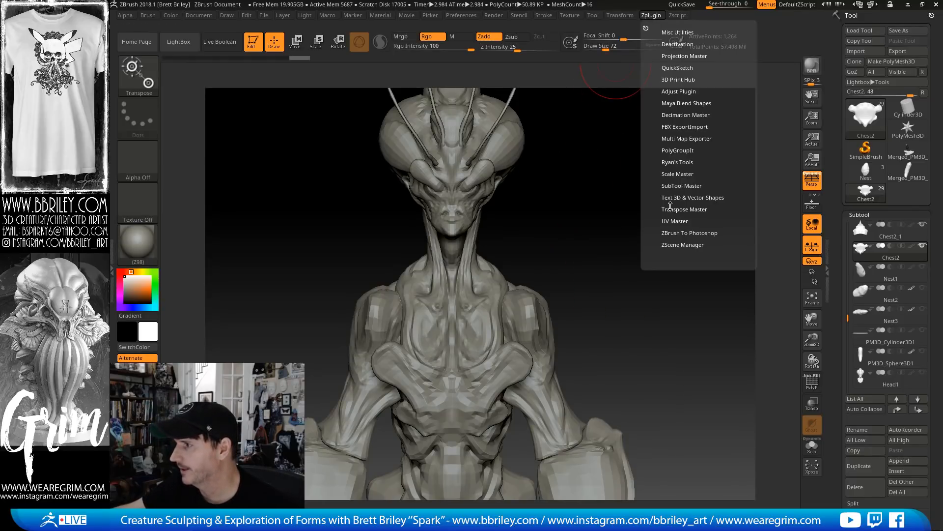
left_click(675, 210)
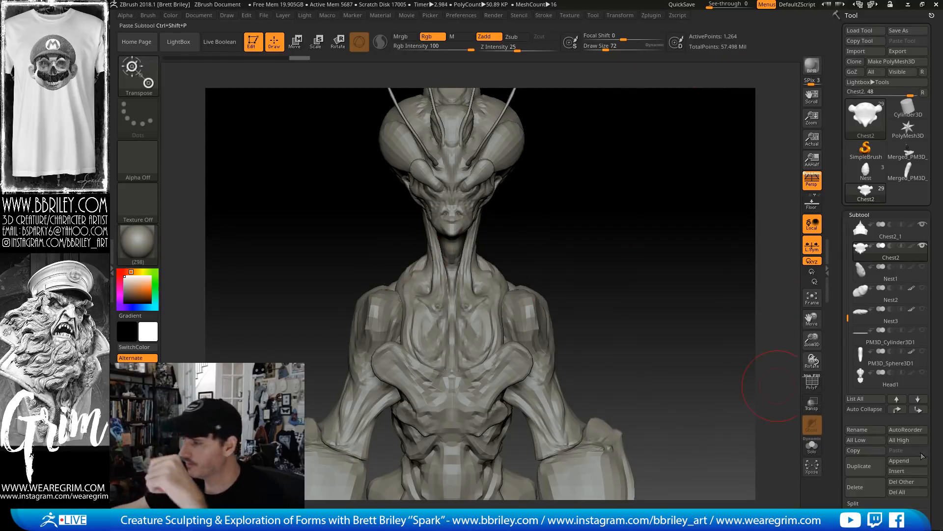
Set all subtools to their highest subdivision level and generate a combined posing mesh of the visible creature with Transpose Master's TPoseMesh
left_click(913, 440)
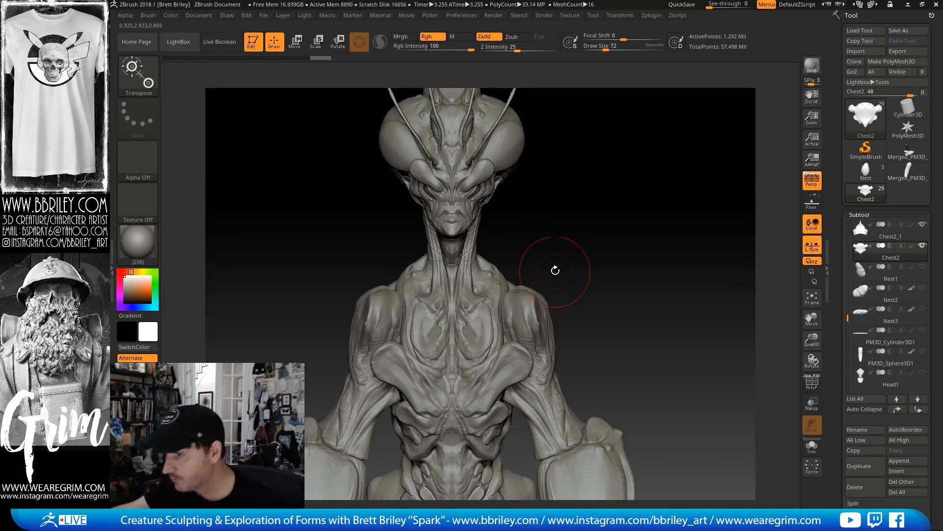
left_click(647, 16)
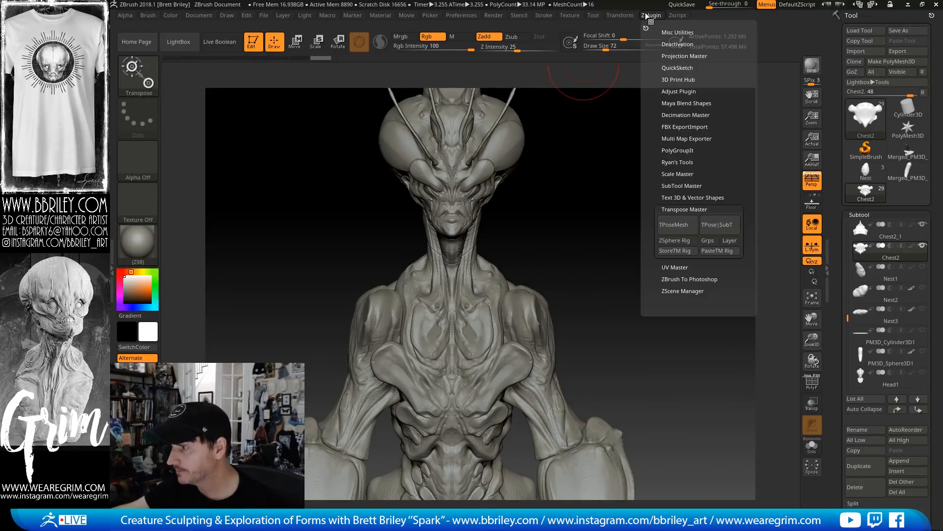
left_click(673, 225)
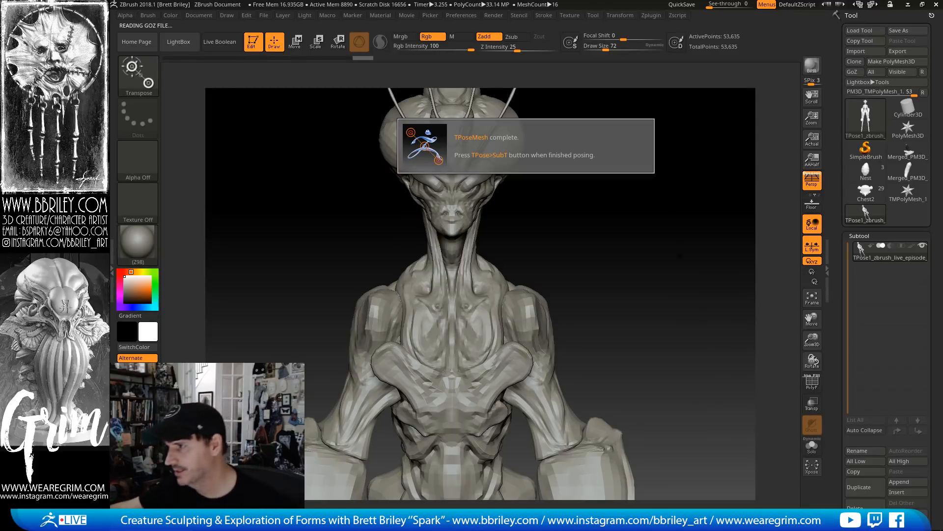
Compare the low-resolution TPose1 posing mesh with the original Chest2 tool and inspect the posing mesh from the side
left_click_drag(699, 311, 718, 280)
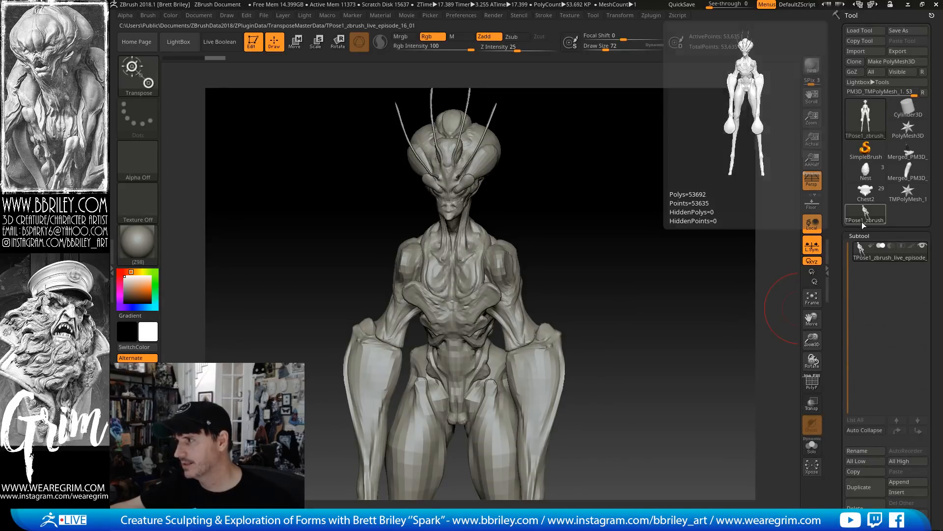
mouse_move(866, 196)
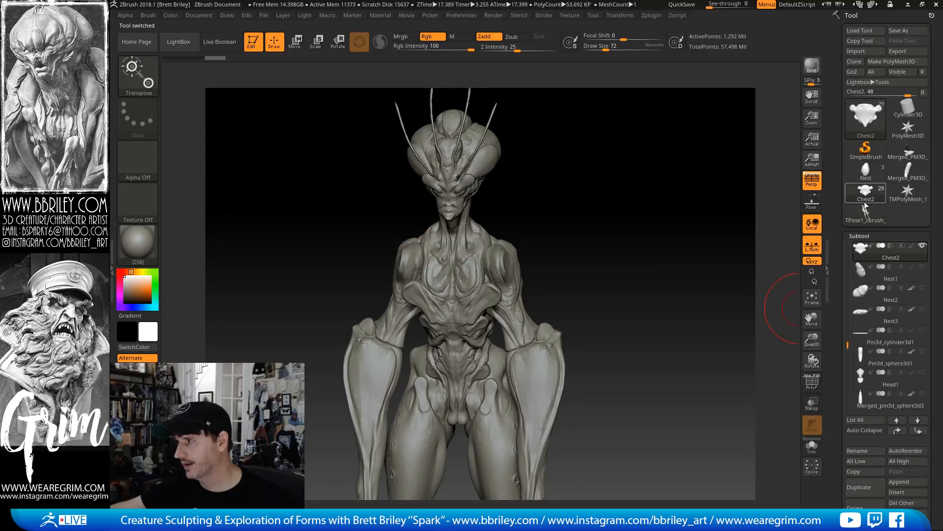
left_click(868, 216)
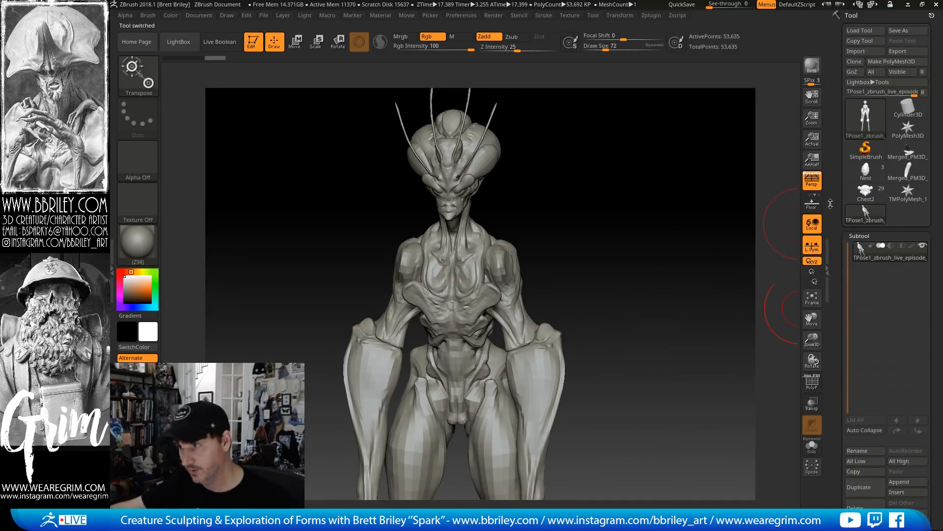
mouse_move(728, 280)
left_mouse_down()
mouse_move(710, 270)
mouse_move(683, 316)
mouse_move(693, 278)
mouse_move(647, 298)
mouse_move(642, 263)
left_mouse_up()
key("w")
key("q")
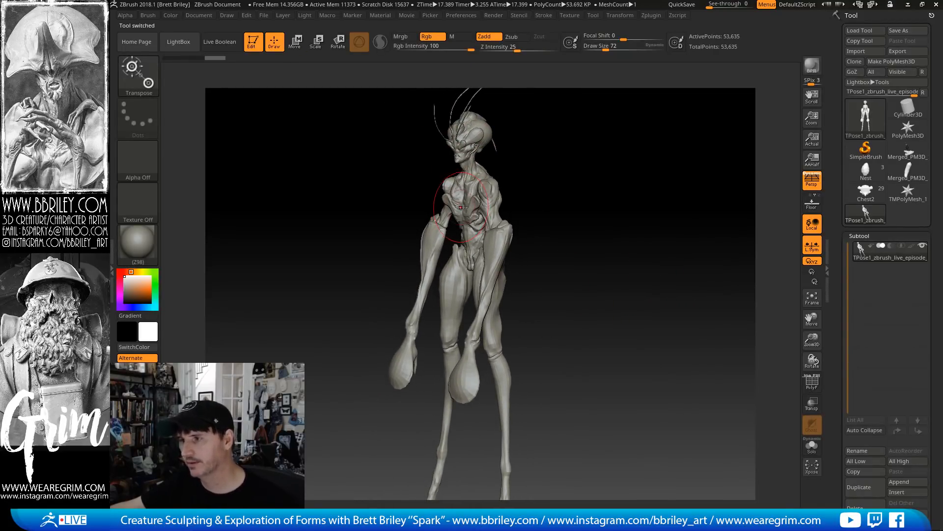
Return to the Chest2 tool, hide the creature, and show only Nest1, Nest2, Nest3 and the Pm3d_cylinder3d1 base
left_click(856, 190)
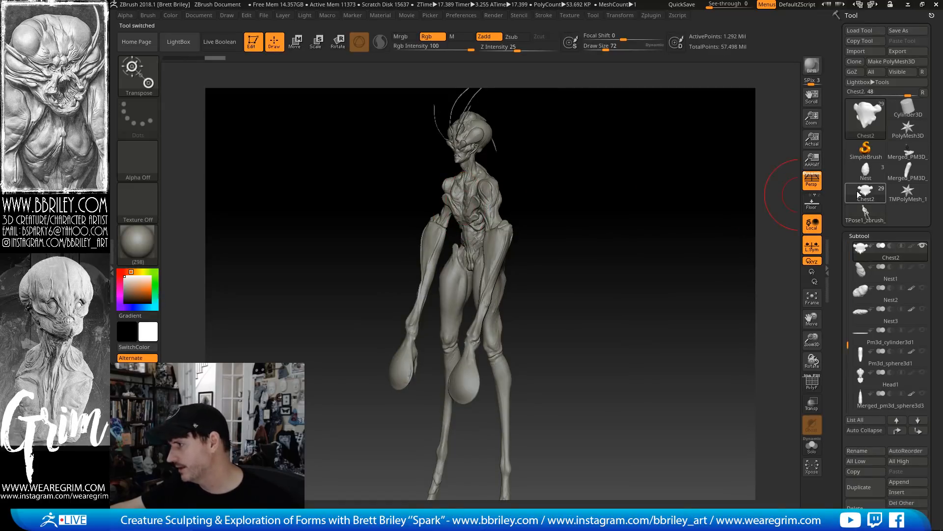
left_click(919, 274)
left_click(923, 268)
left_click(923, 267)
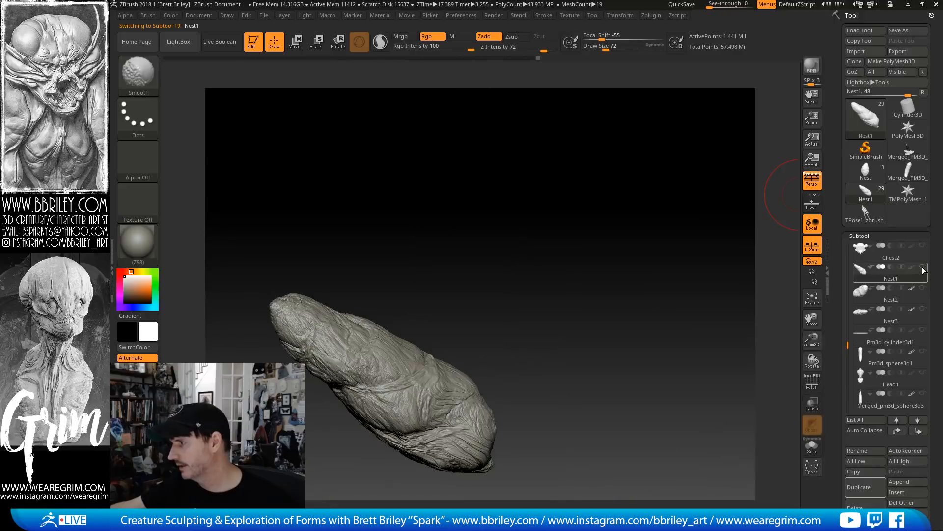
key("w")
left_click(922, 288)
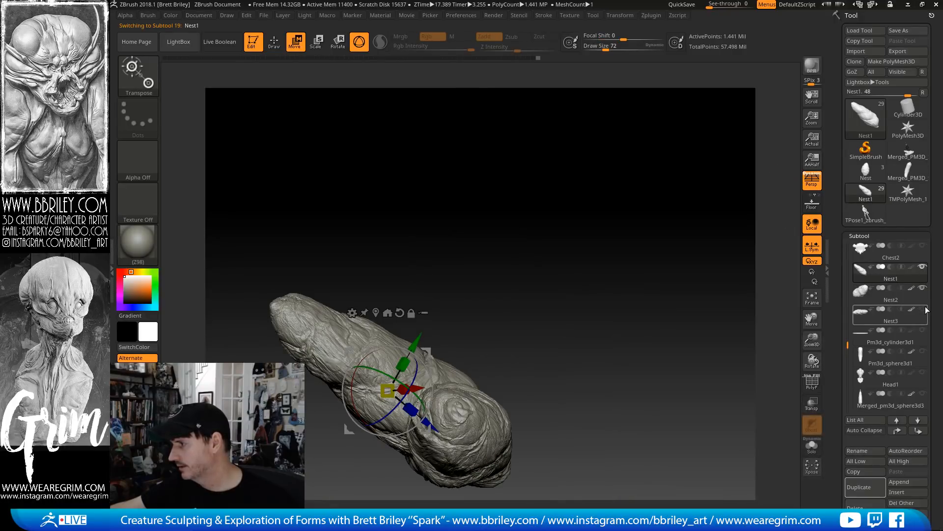
left_click(923, 309)
left_click(923, 329)
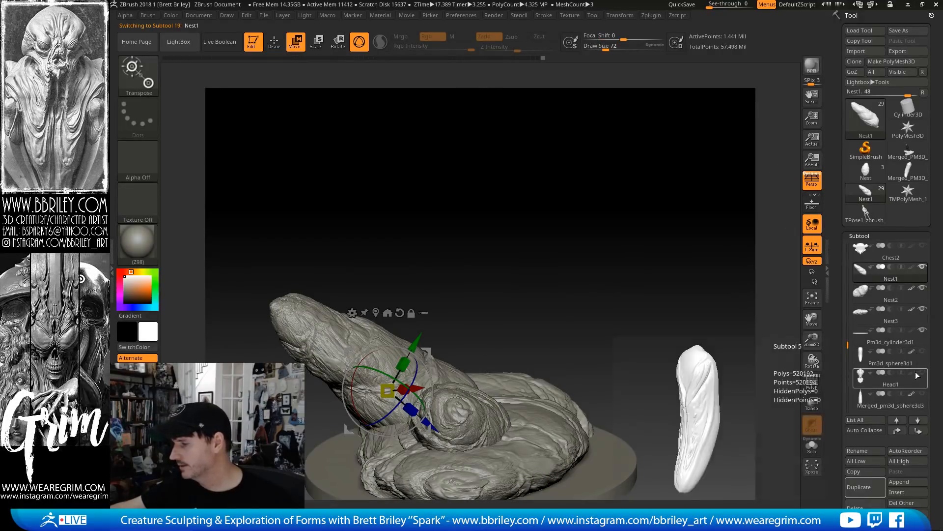
left_click(922, 352)
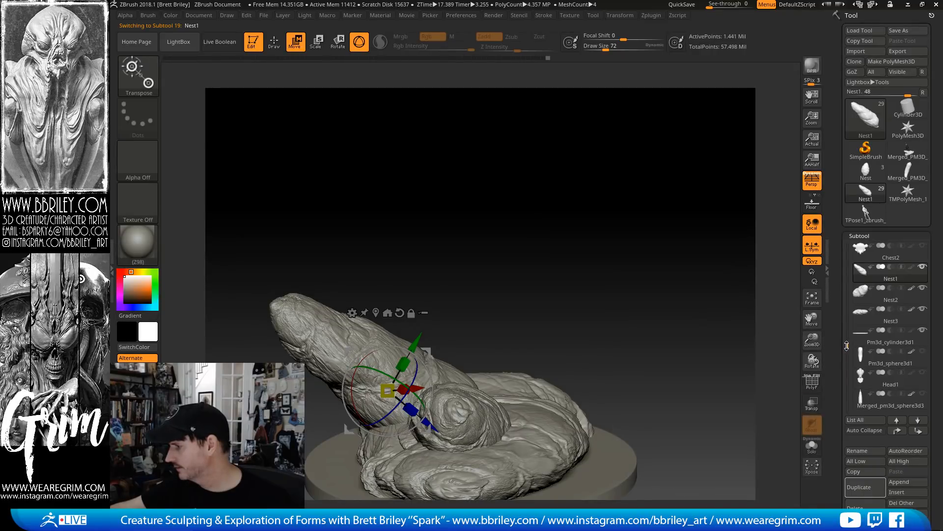
Show the four hanging pod subtools, Merged_pm3d_sphere3d4 through Merged_pm3d_sphere3d7
left_click_drag(847, 346, 847, 368)
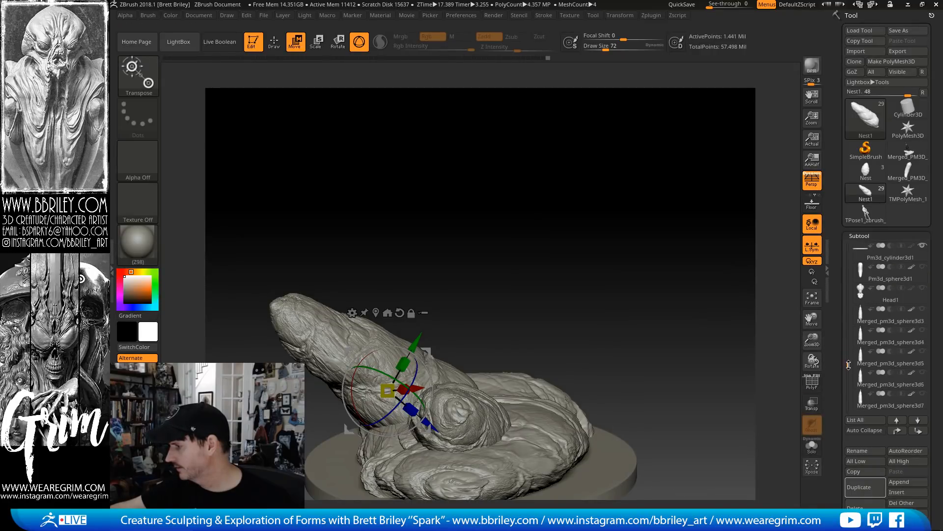
left_click(923, 330)
left_click(923, 351)
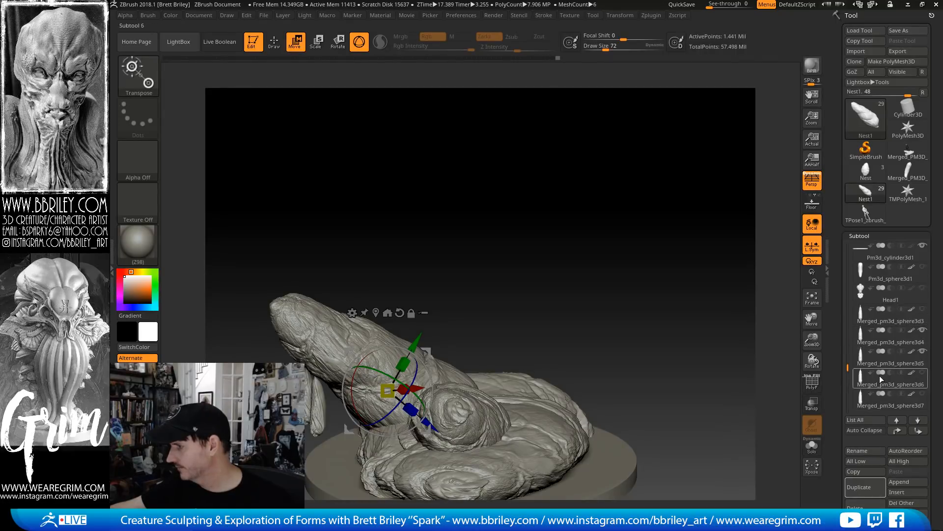
left_click_drag(618, 342, 666, 298, "alt")
left_click(923, 373)
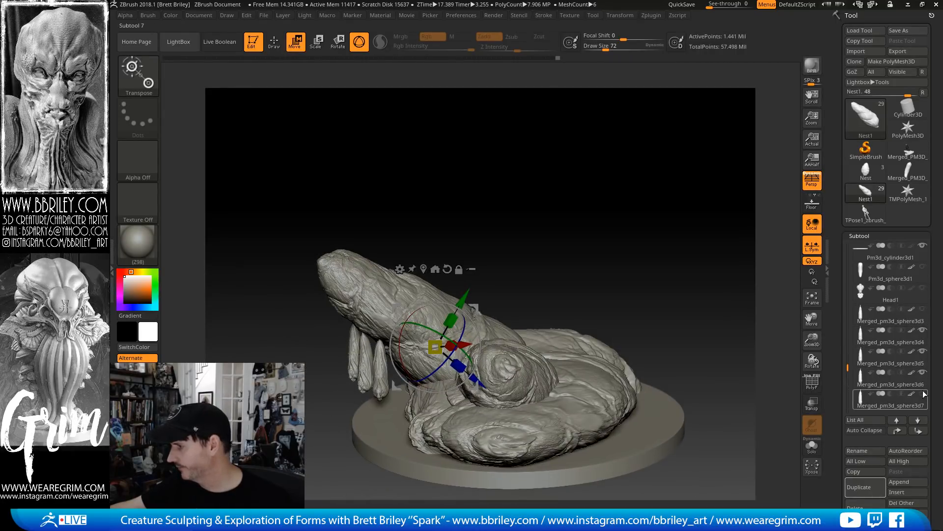
left_click(923, 394)
Make the round base Pm3d_cylinder3d1 the active subtool and inspect the assembled nest from several angles
left_click_drag(727, 353, 647, 427)
left_click(613, 327, "alt")
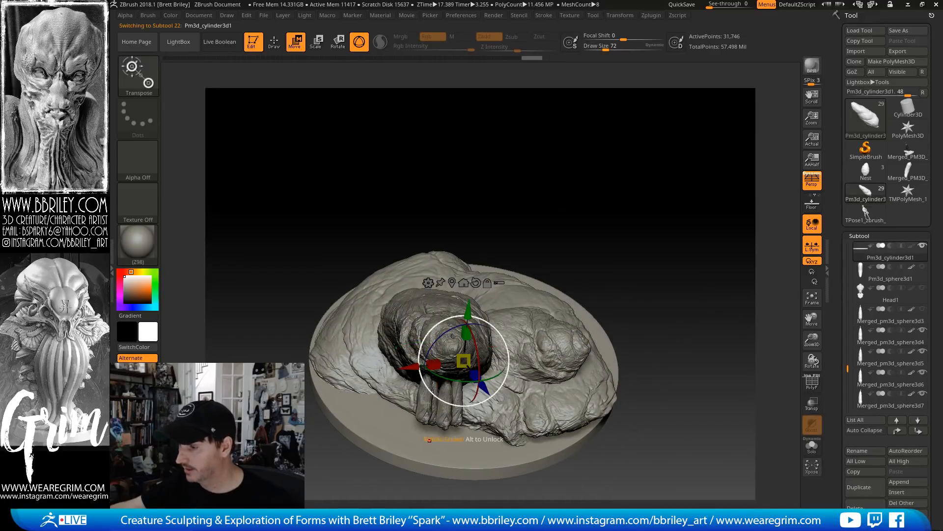
left_click_drag(463, 361, 461, 339)
mouse_move(686, 283)
left_mouse_down()
mouse_move(682, 230)
mouse_move(623, 242)
left_mouse_up()
key("q")
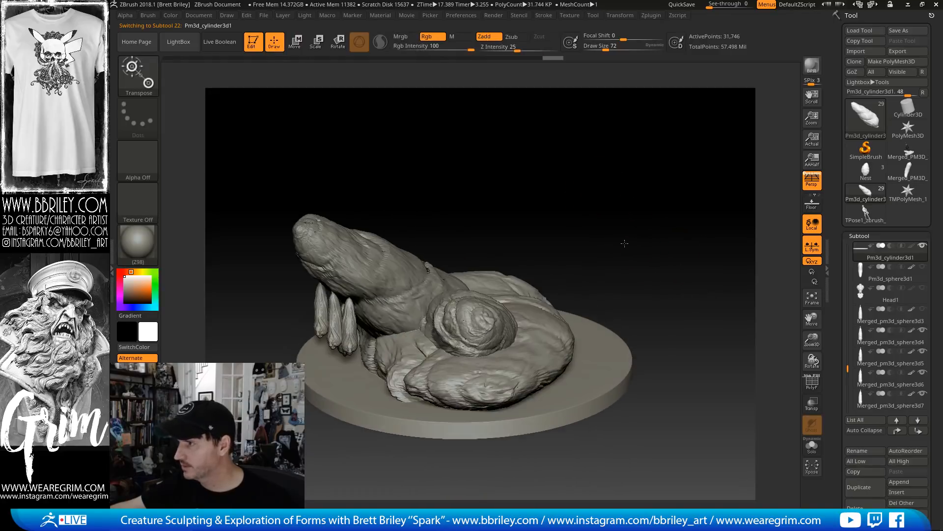
left_click_drag(638, 284, 637, 317)
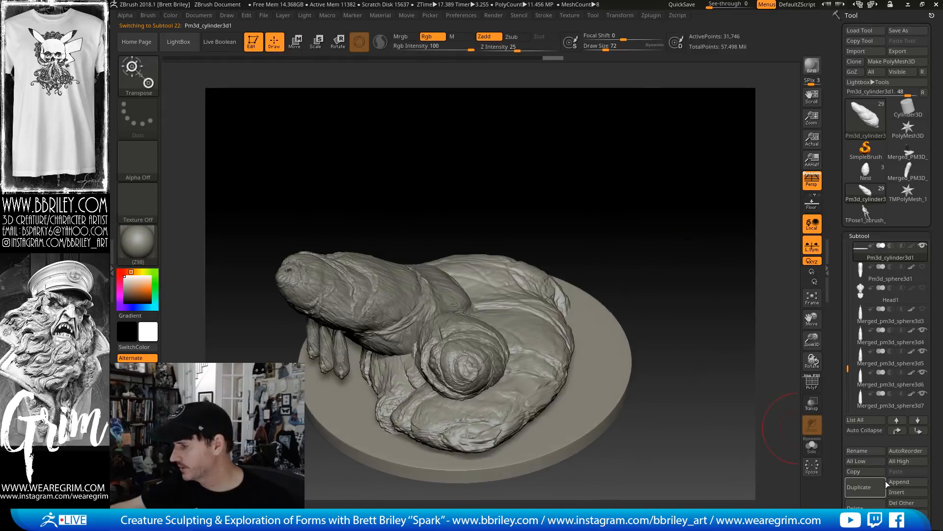
Merge the visible nest, pods and base into a separate tool with Merge Visible and switch to that merged tool
left_click_drag(844, 481, 845, 440)
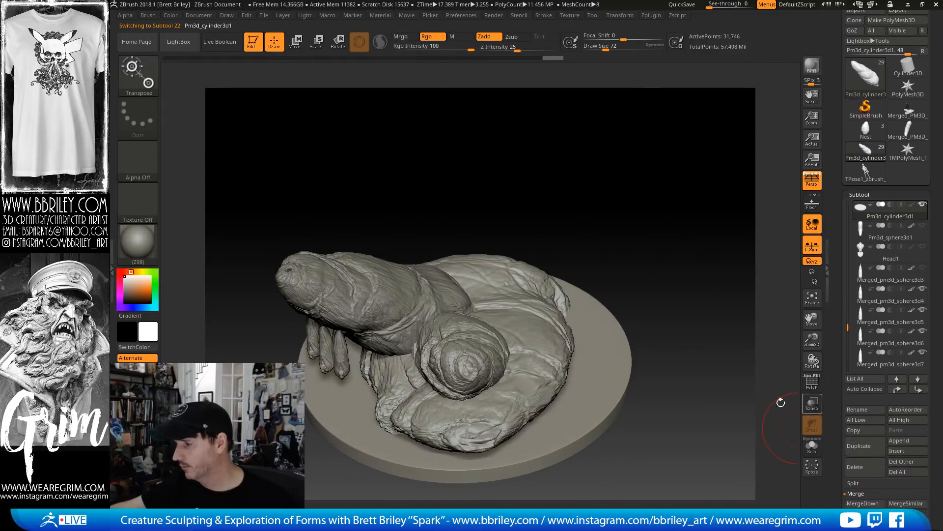
left_click_drag(695, 404, 677, 412, "alt")
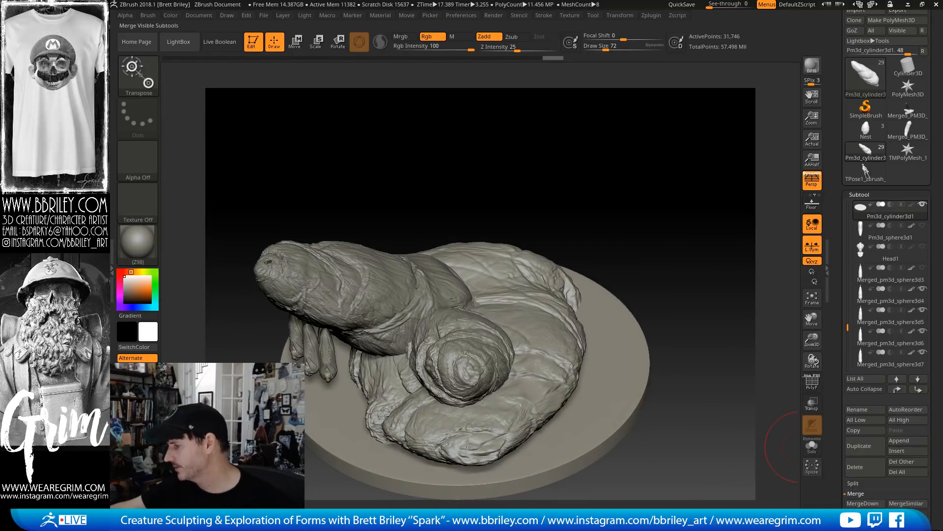
left_click(858, 512)
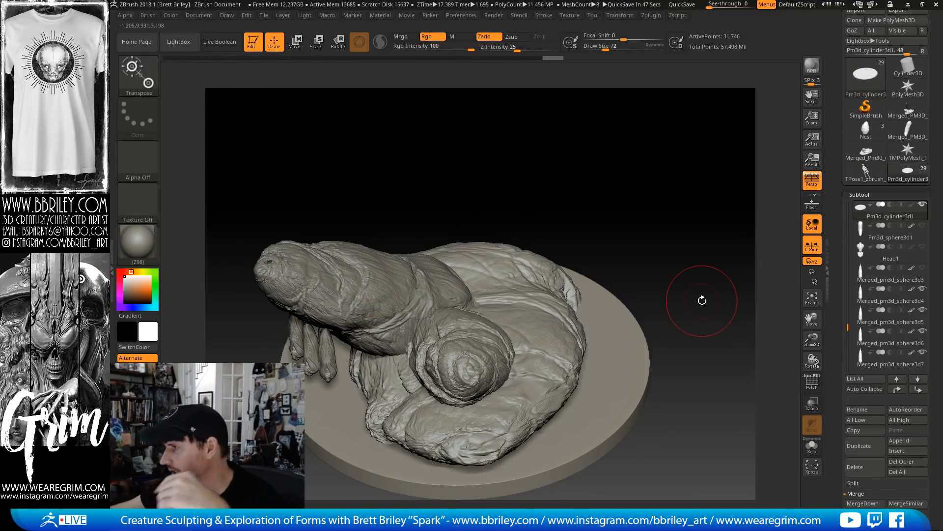
left_click(867, 153)
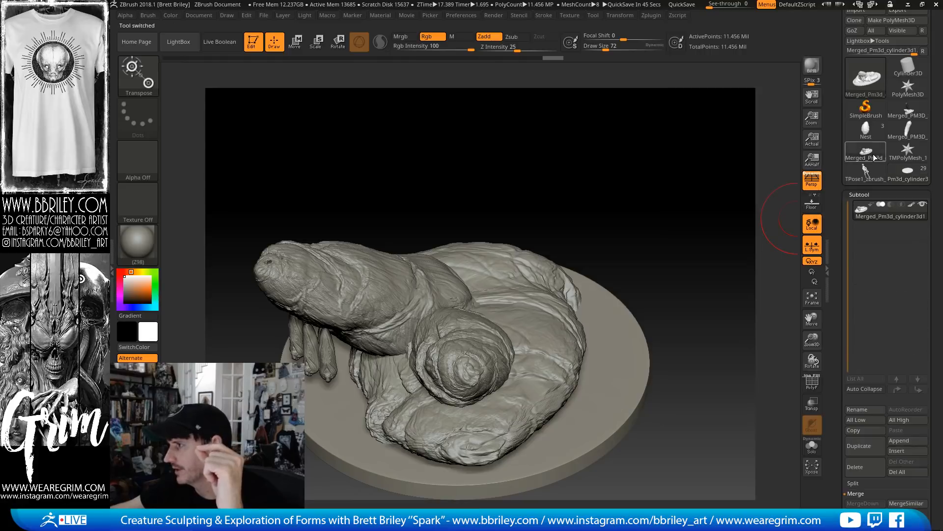
Rename the merged nest-and-base subtool to Bee_alien_base
left_click_drag(842, 284, 842, 199)
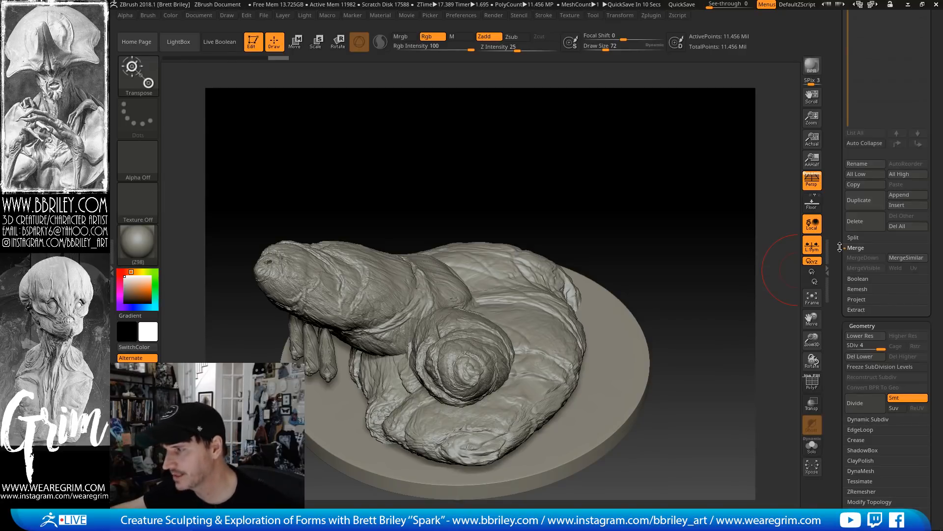
left_click_drag(840, 248, 839, 336)
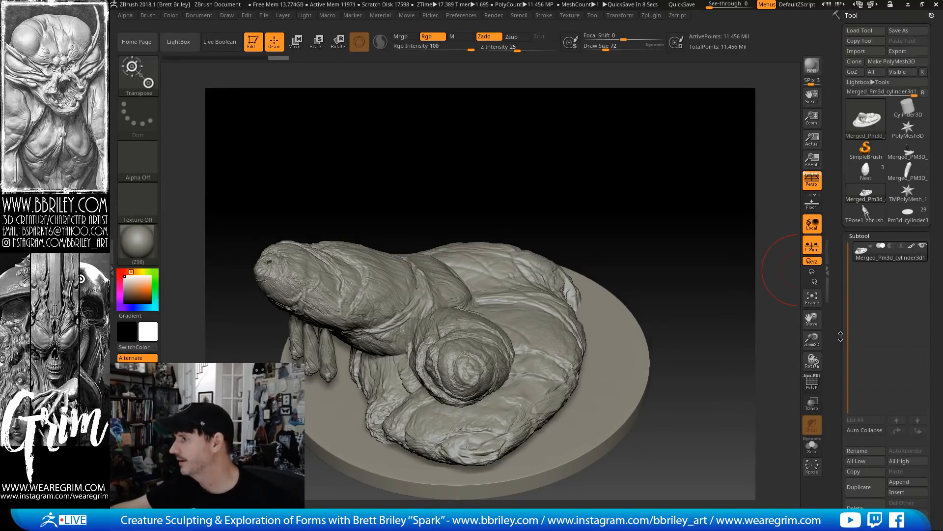
left_click(859, 453)
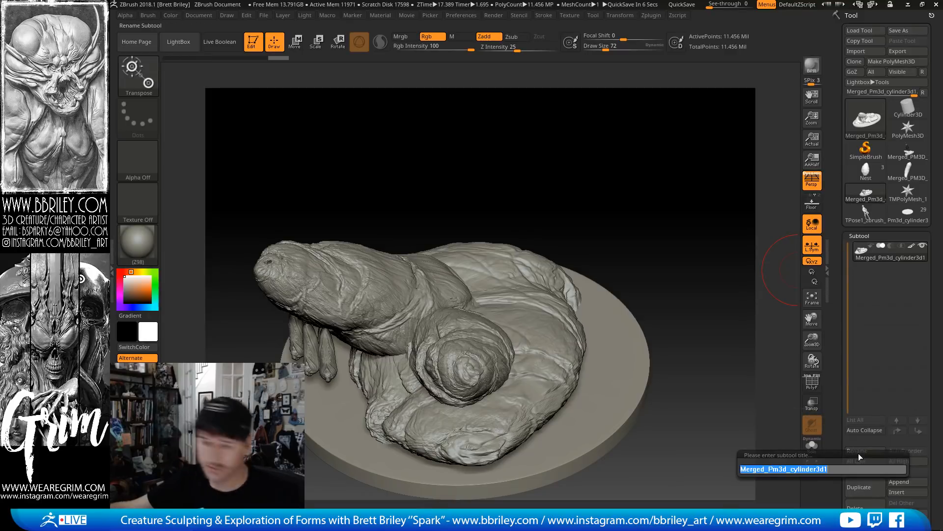
key("BackSpace")
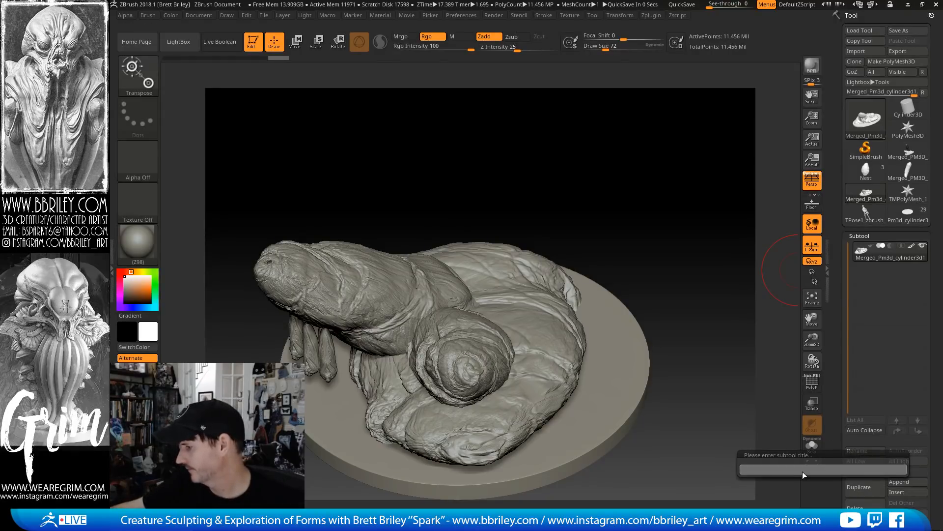
type("bee_al")
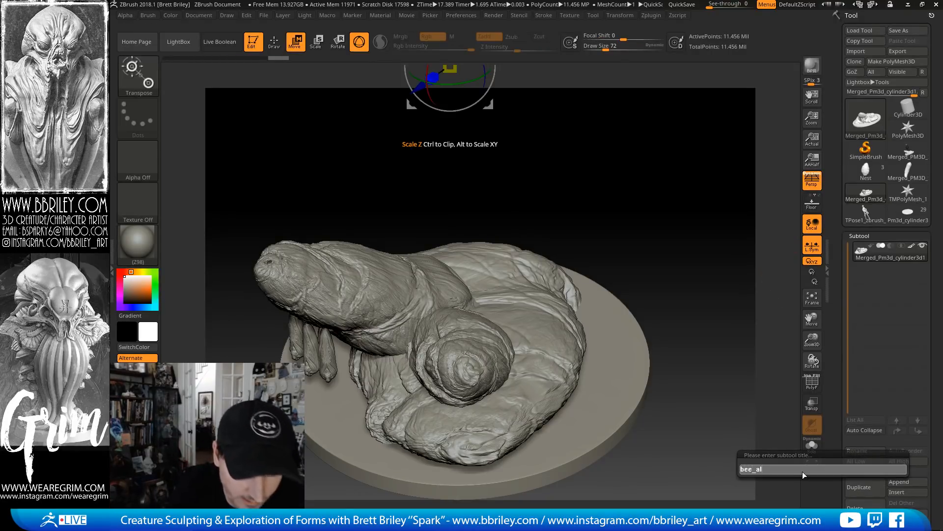
type("ien_b")
key("Return")
key("ctrl+s")
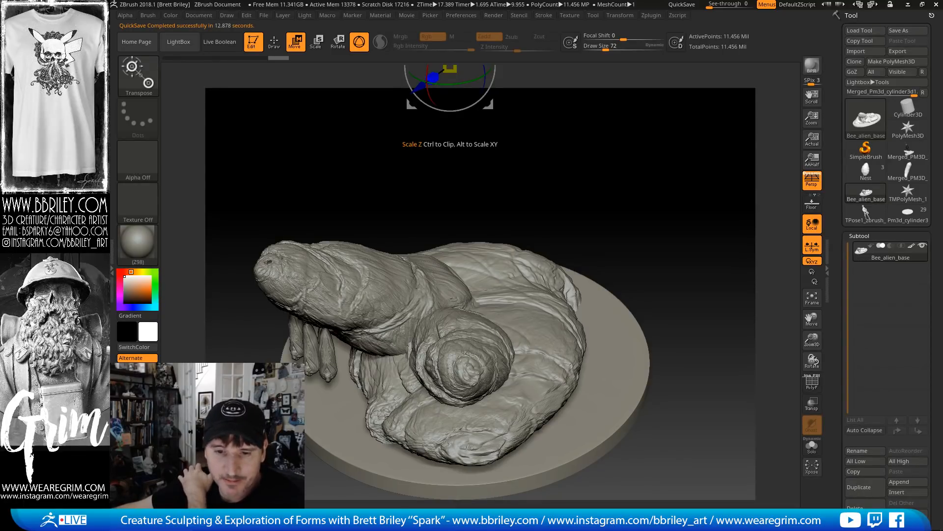
Center the gizmo on Bee_alien_base's unmasked mesh, and append that base as a subtool to the TPose1 creature posing tool
mouse_move(697, 221)
left_mouse_down()
mouse_move(613, 221)
mouse_move(699, 168)
mouse_move(590, 191)
left_mouse_up()
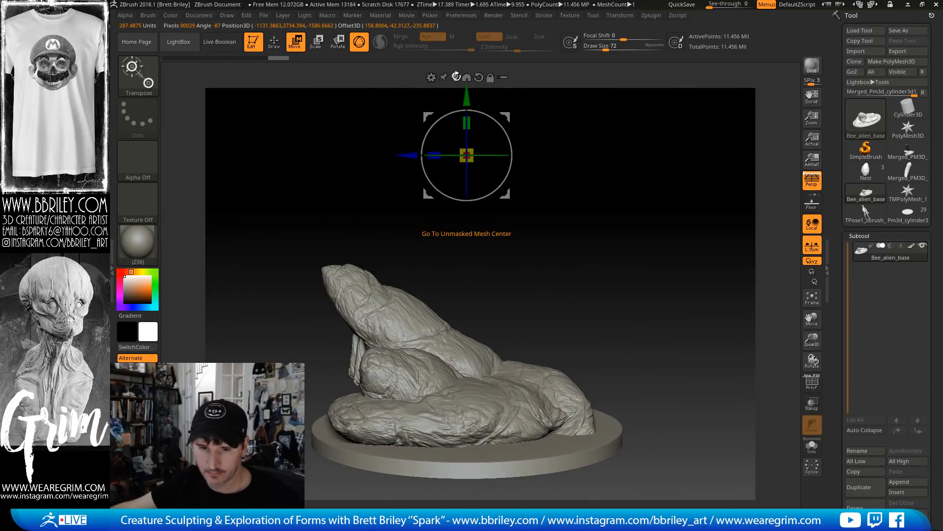
left_click(456, 78)
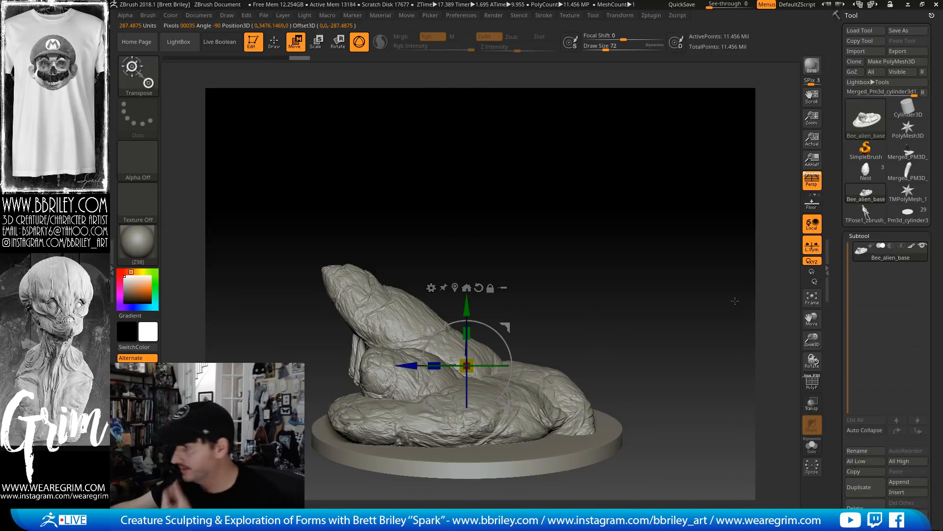
left_click(854, 220)
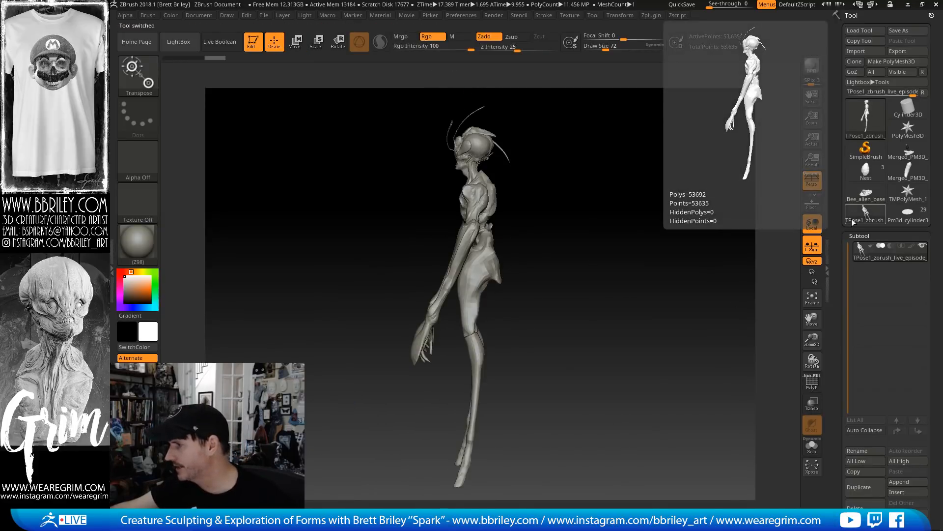
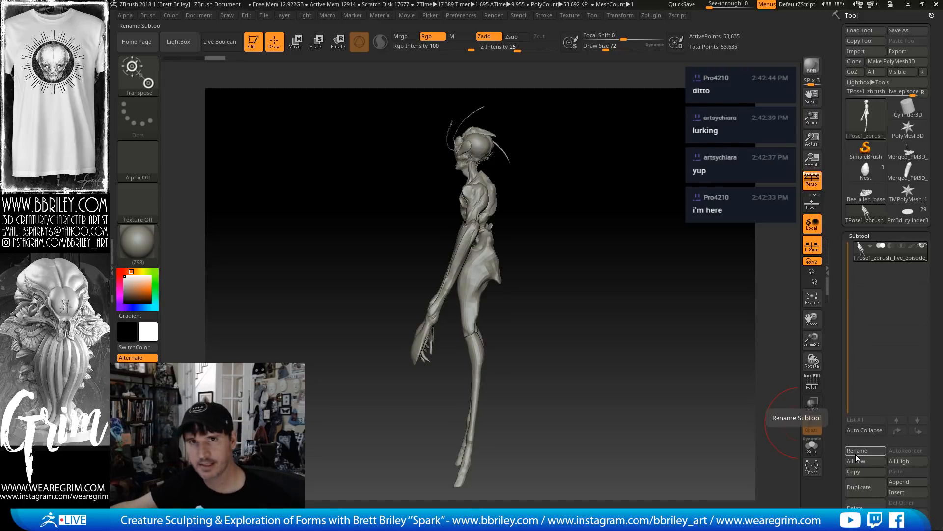
left_click(899, 481)
left_click(562, 409)
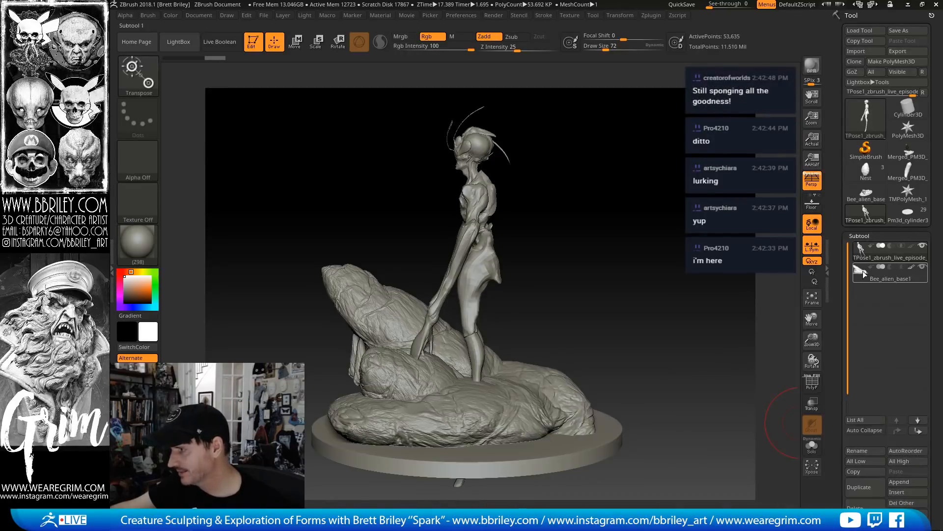
left_click_drag(650, 337, 524, 357)
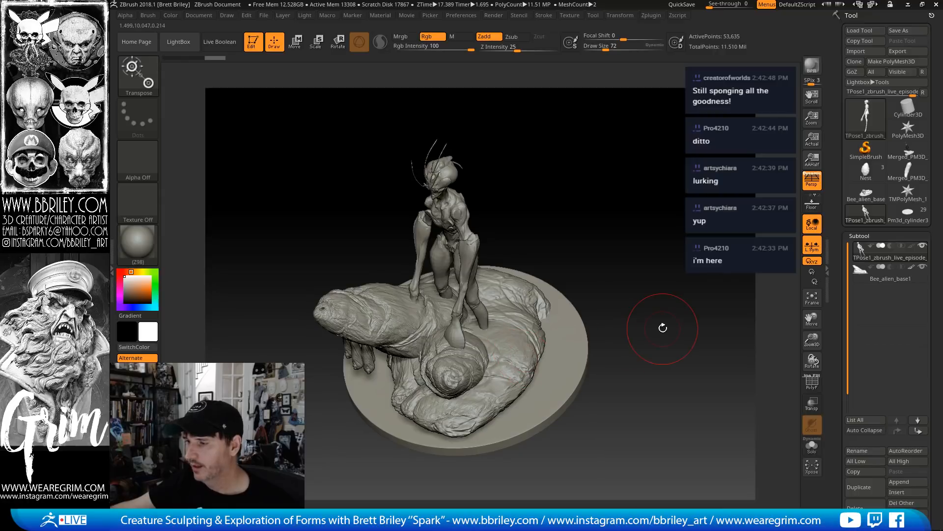
Fill the appended Bee_alien_base1 subtool with a greyish brown, RGB 163, 145, 133
left_click(877, 278)
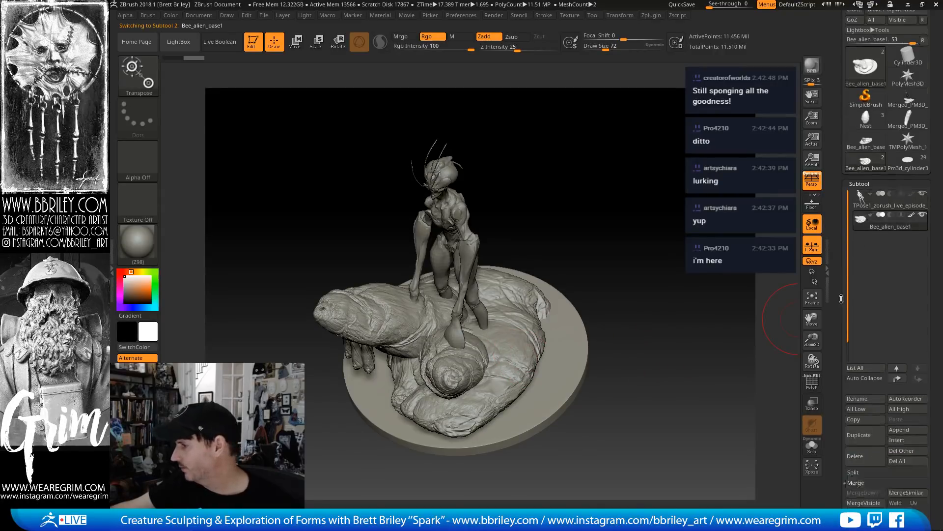
left_click(127, 285)
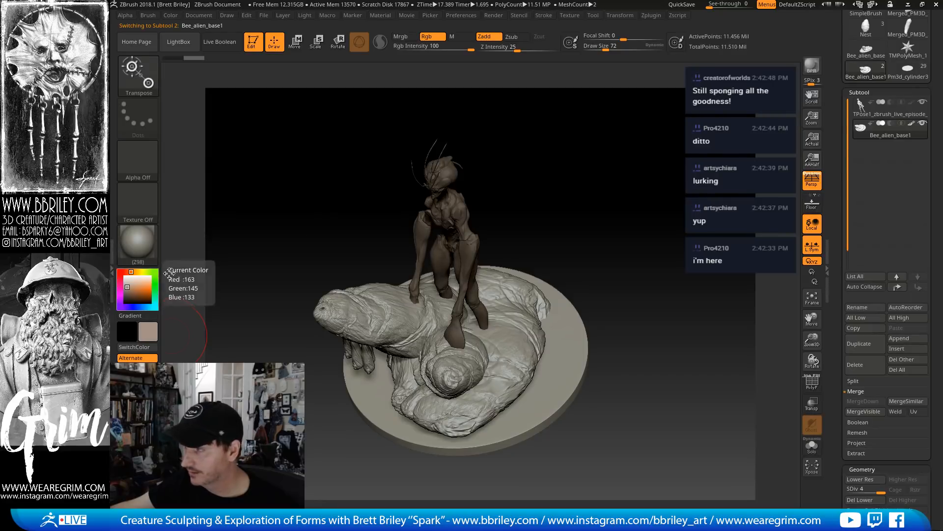
left_click_drag(588, 266, 602, 212)
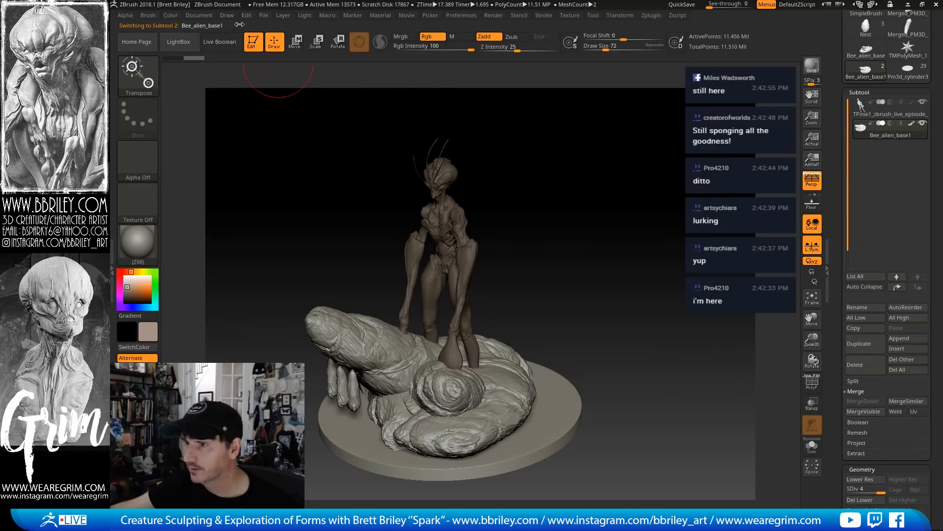
left_click(228, 15)
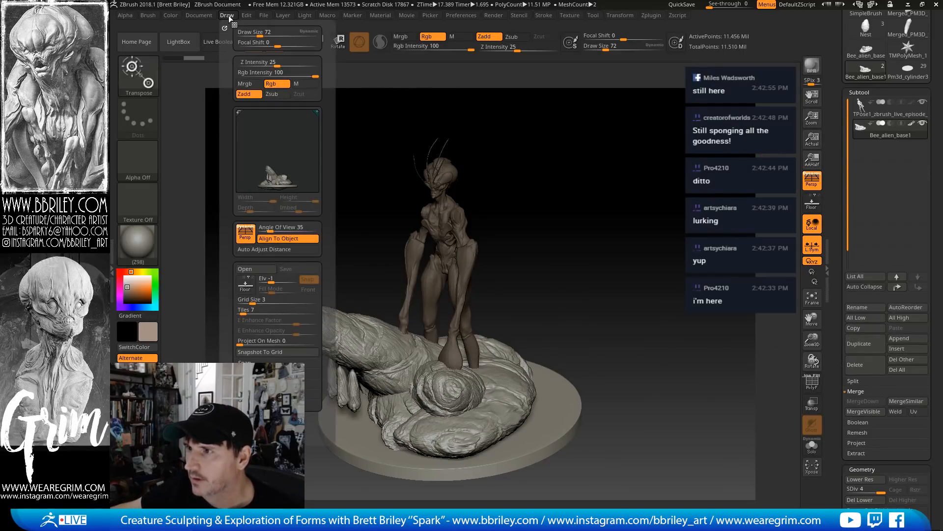
mouse_move(173, 15)
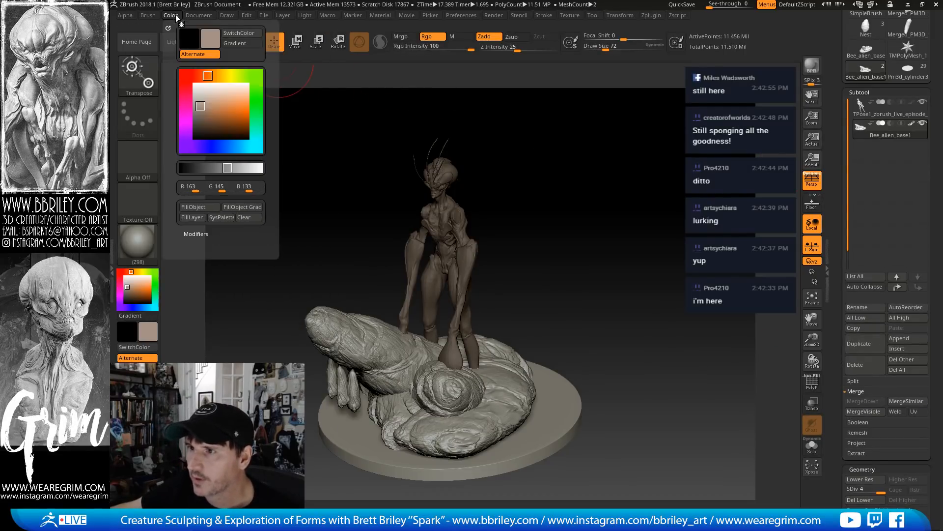
left_click(196, 207)
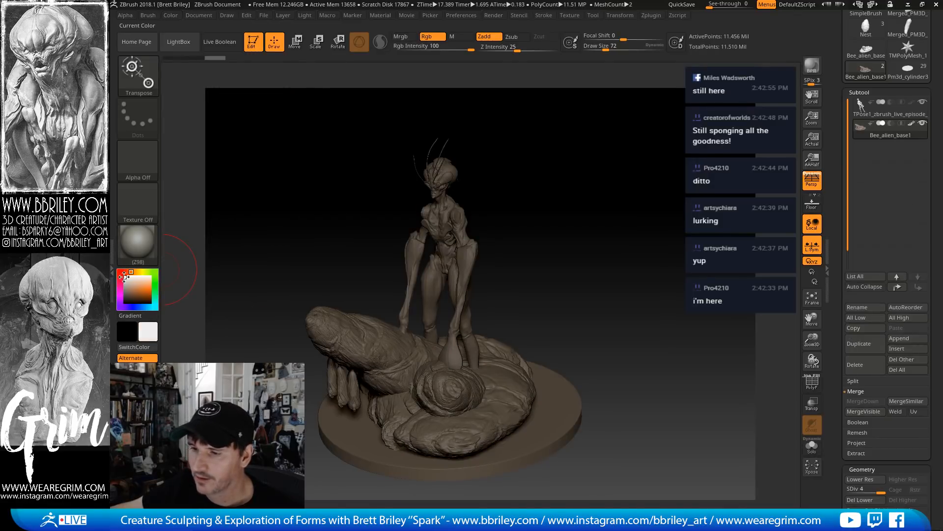
Make the TPose1 creature mesh the active subtool in Move mode and switch from the gizmo to the transpose line
left_click_drag(565, 216, 615, 216)
key("w")
left_click(438, 234)
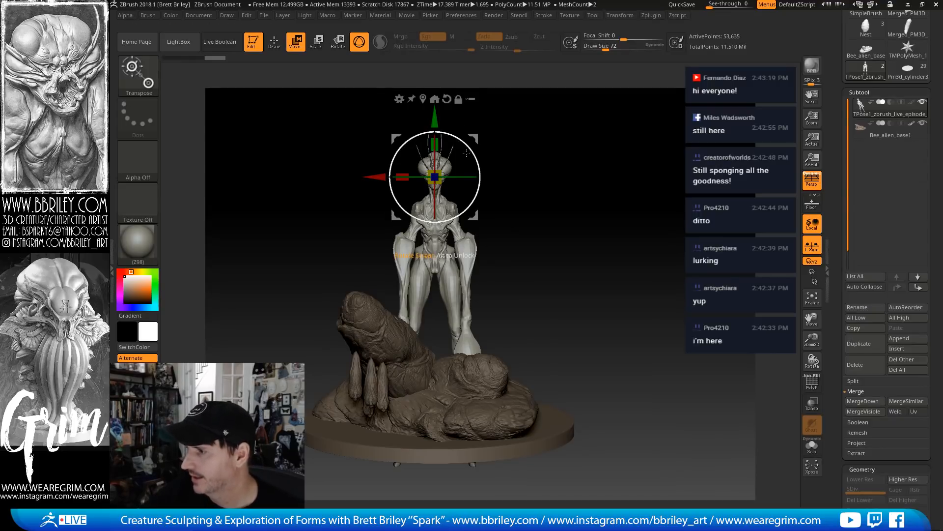
left_click_drag(514, 175, 502, 255)
left_click(359, 42)
Try vertical and waist transpose lines on the creature, undo, and restore the creature mesh from the undo history
left_click_drag(525, 208, 499, 95, "alt")
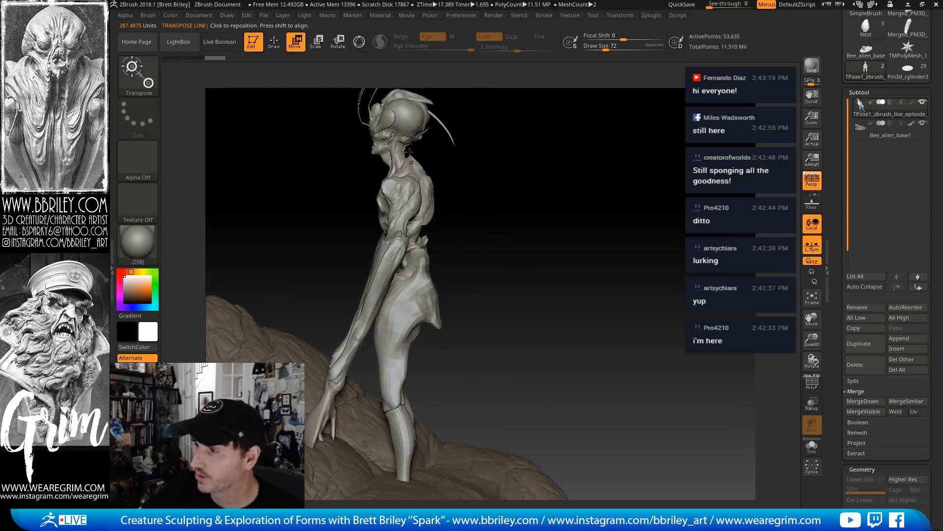
left_click_drag(397, 119, 401, 359, "shift")
mouse_move(515, 256)
left_mouse_down()
mouse_move(556, 257)
mouse_move(547, 251)
left_mouse_up()
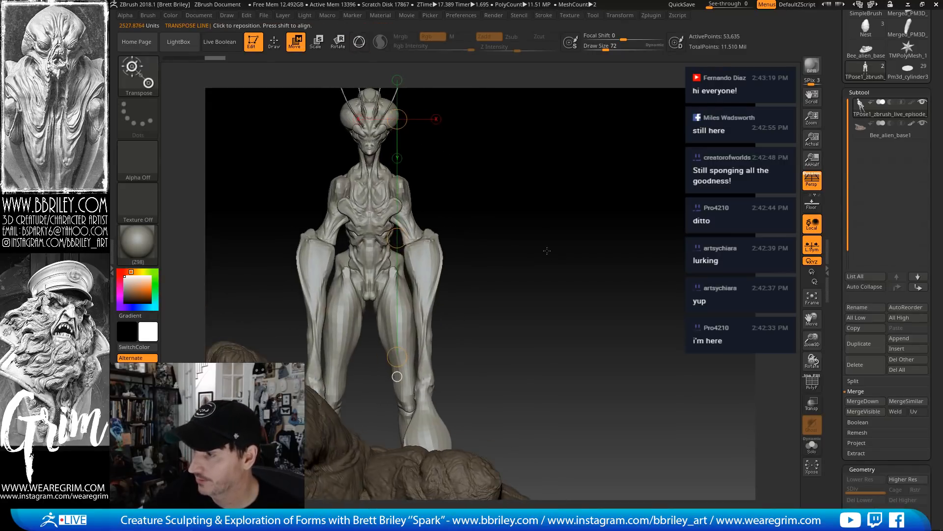
left_click_drag(405, 232, 381, 238)
key("ctrl+z")
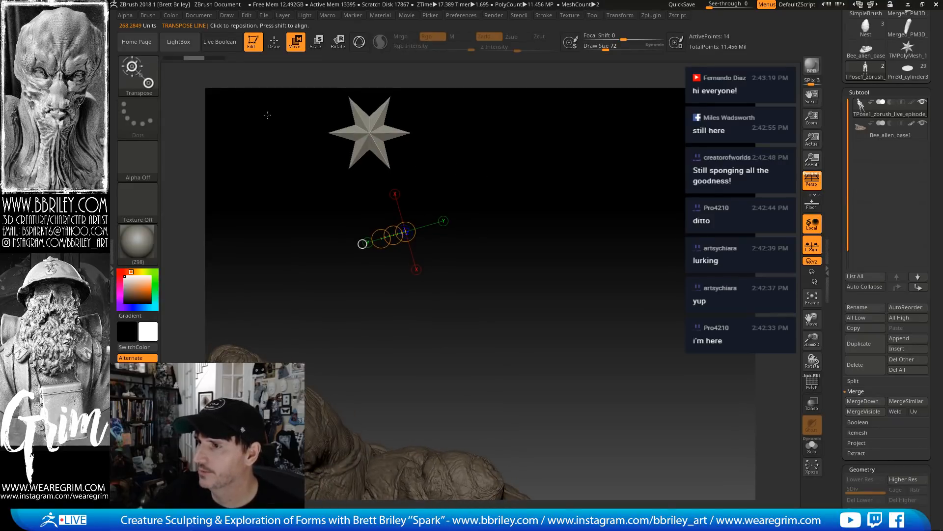
left_click(208, 58)
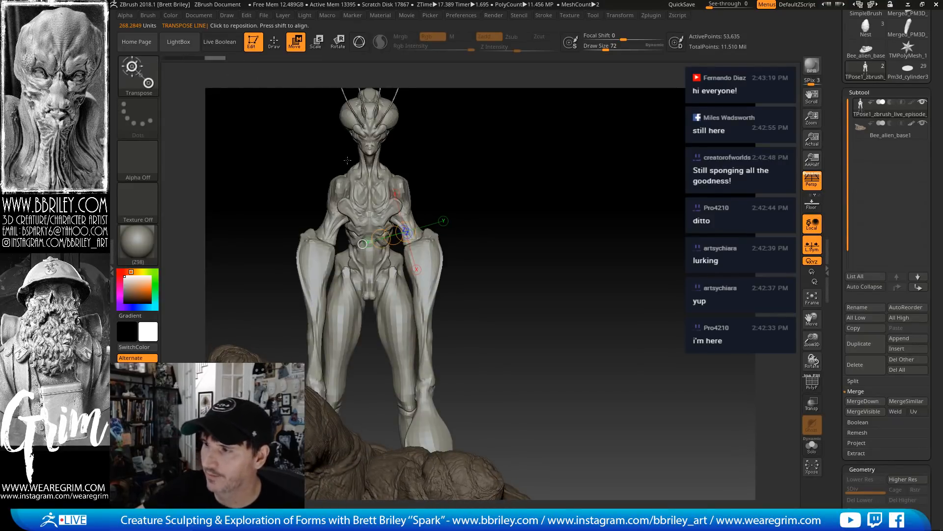
key("ctrl+z")
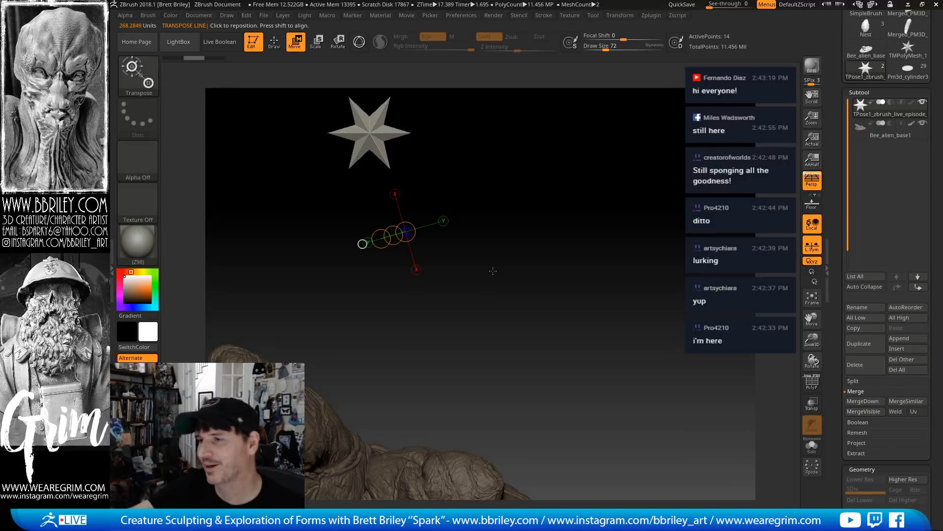
left_click_drag(200, 57, 252, 69)
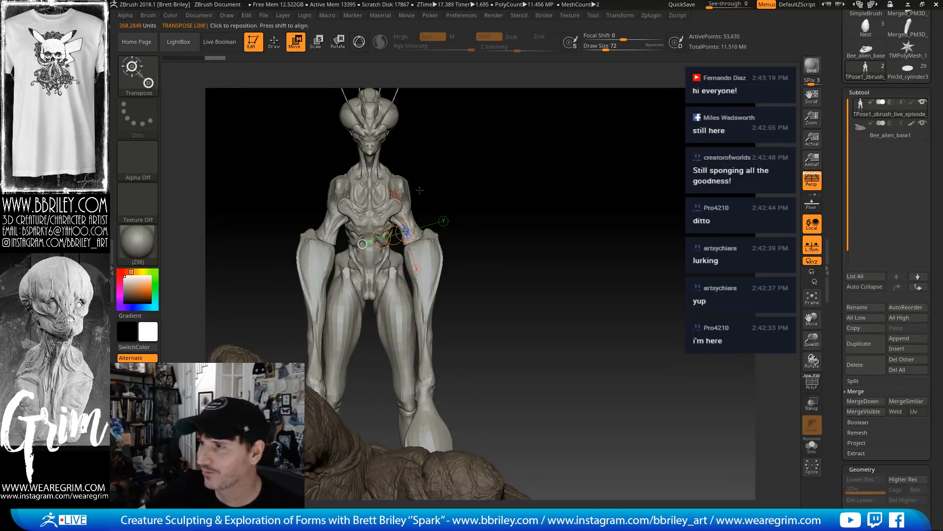
Draw a transpose line down the creature's centre from face to thighs, then return to the gizmo and reposition it at the torso
left_click_drag(369, 129, 369, 367)
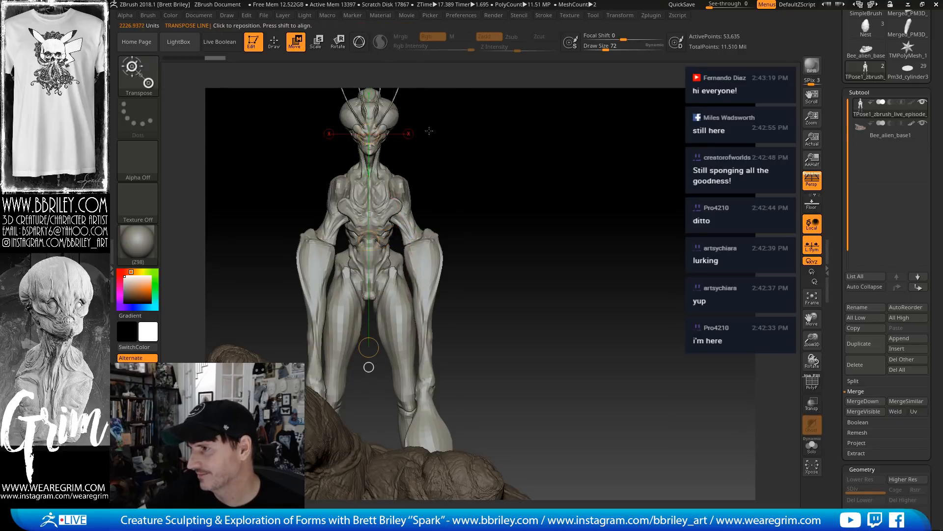
left_click(359, 42)
left_click_drag(491, 211, 492, 240)
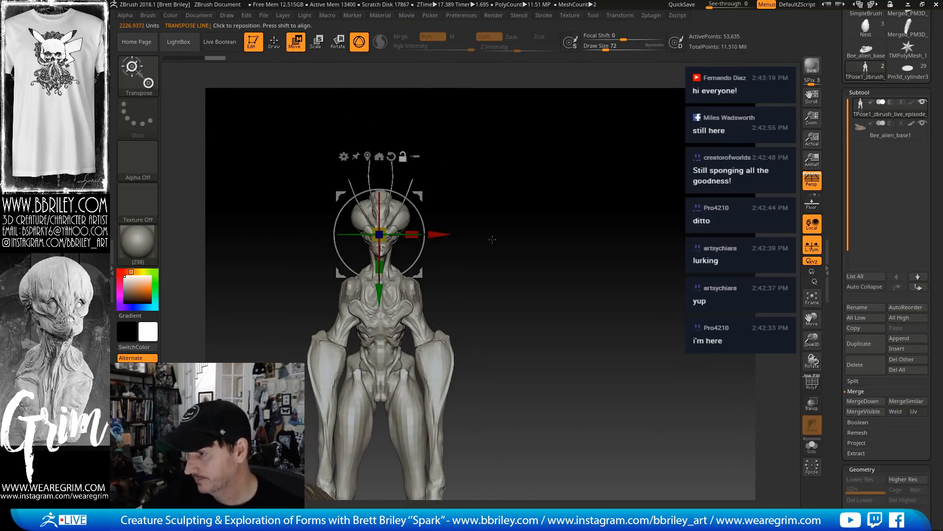
left_click_drag(380, 329, 381, 424)
left_click_drag(569, 280, 582, 143, "alt")
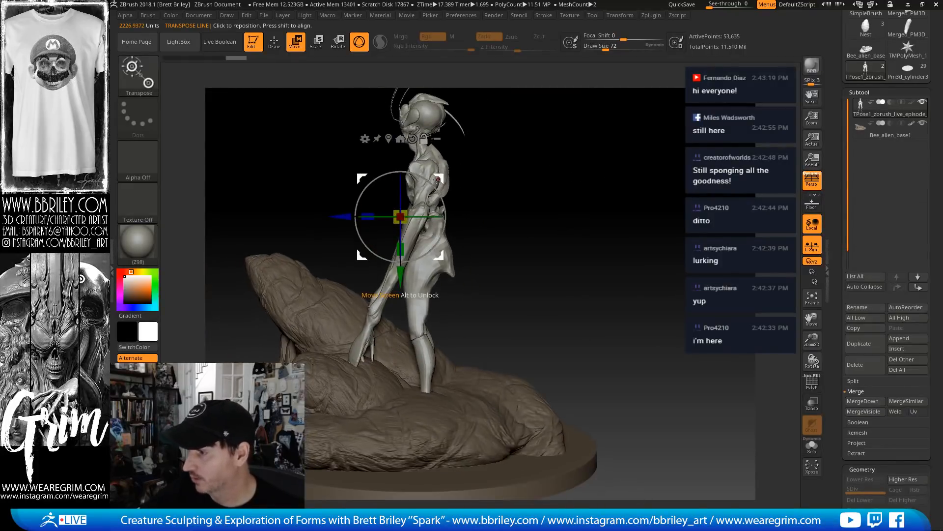
Rotate the whole creature forward so it leans over the nest, and check its placement from the front and side
left_click_drag(470, 196, 434, 175)
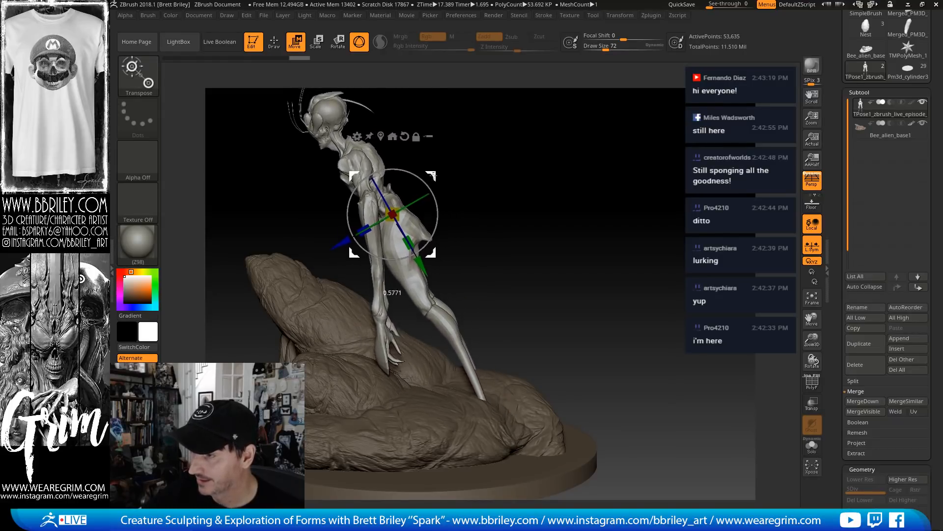
left_click_drag(513, 162, 560, 181)
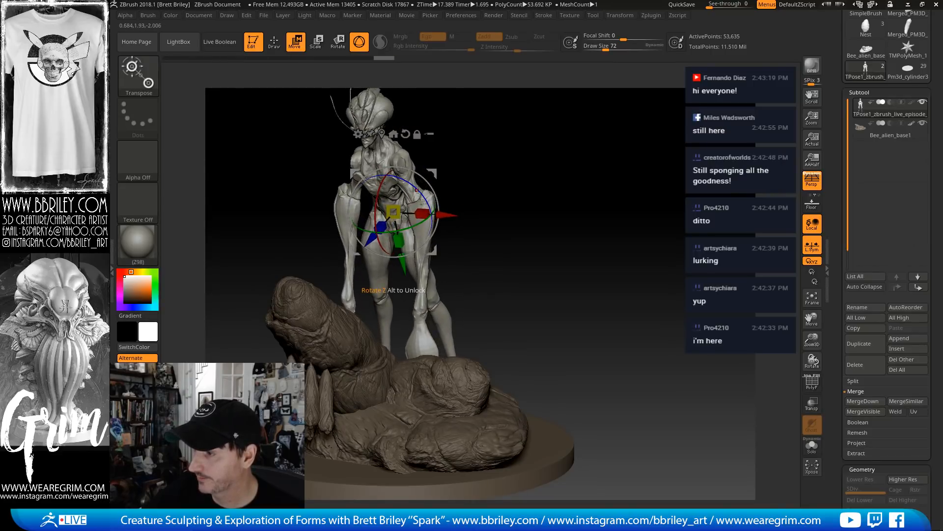
left_click_drag(432, 167, 503, 162)
left_click_drag(432, 172, 363, 165)
left_click_drag(531, 161, 439, 208)
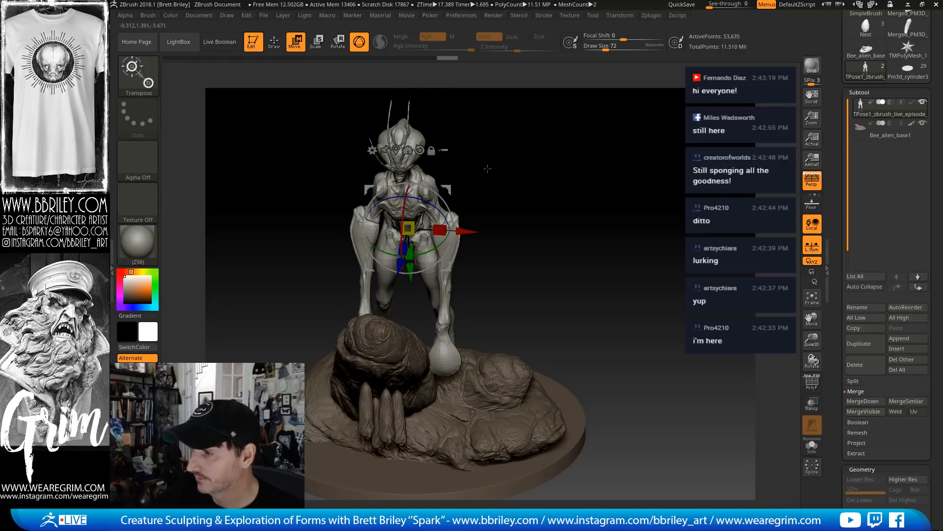
Mask everything on the creature except its right forearm and draw a transpose line down from the elbow
left_click_drag(487, 169, 511, 183)
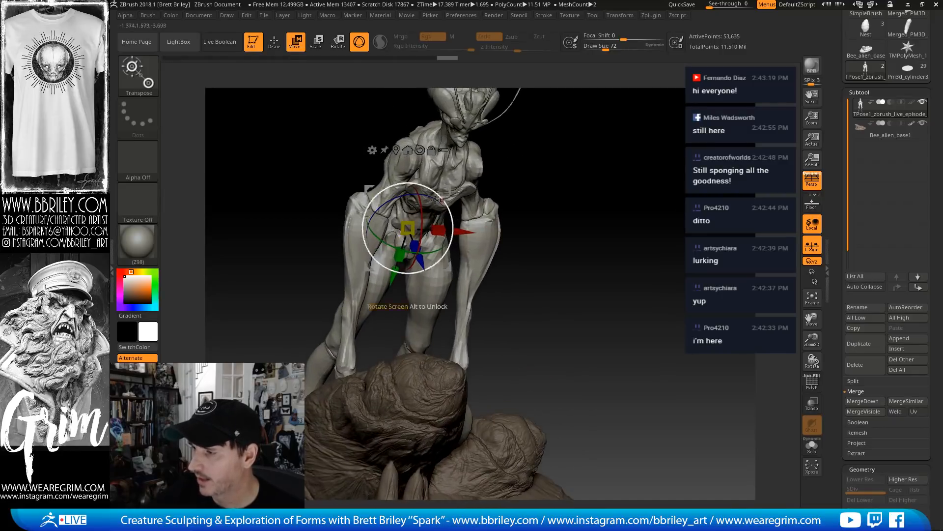
left_click(355, 220, "ctrl+shift")
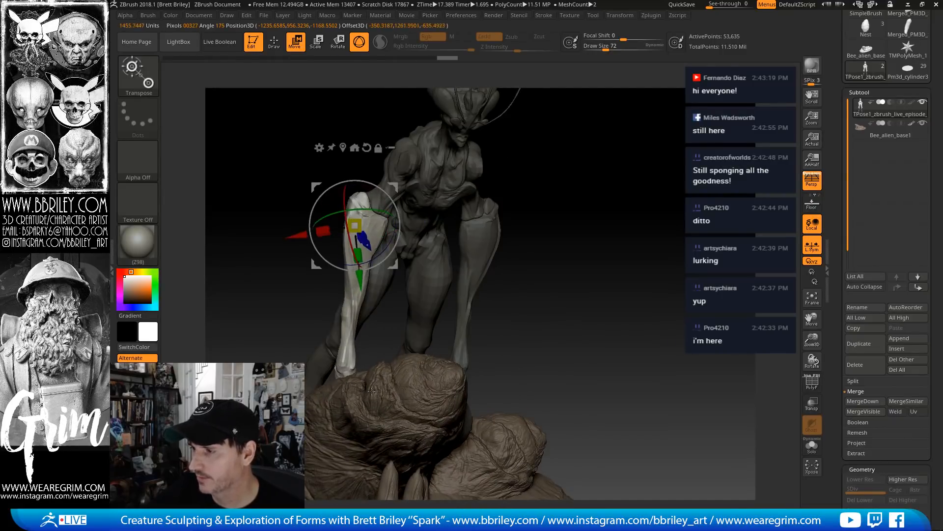
left_click_drag(588, 191, 579, 182)
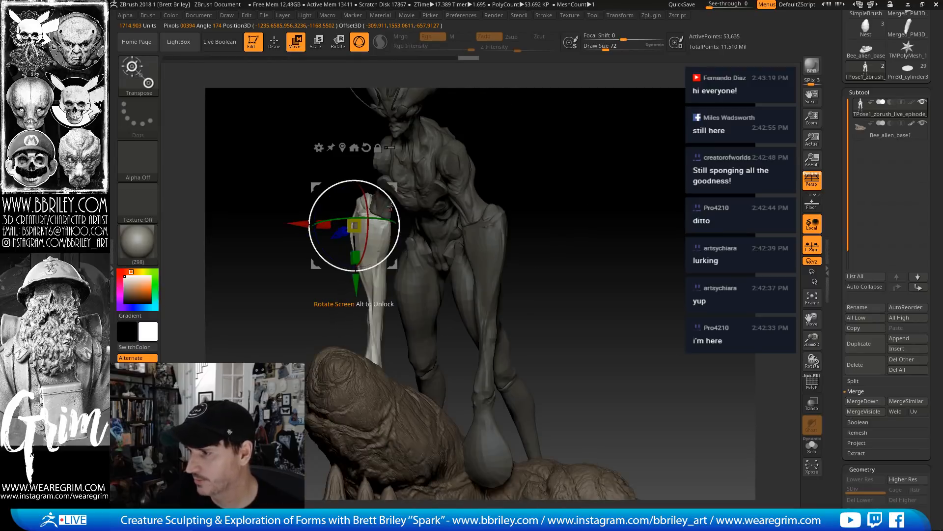
left_click_drag(377, 229, 380, 319)
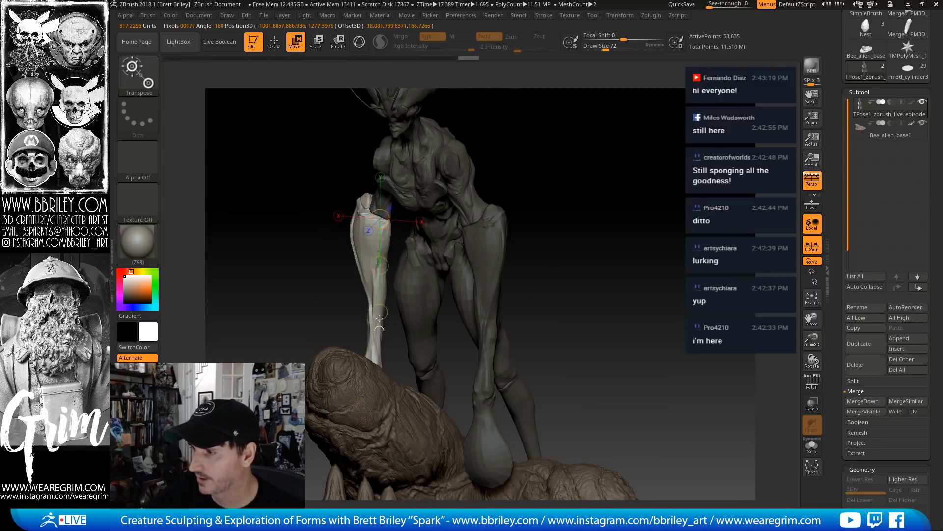
Realign the transpose line in side view so it runs from the elbow to the wrist of the right forearm
left_click_drag(560, 185, 656, 172)
left_click_drag(383, 351, 351, 369)
left_click_drag(339, 189, 447, 180)
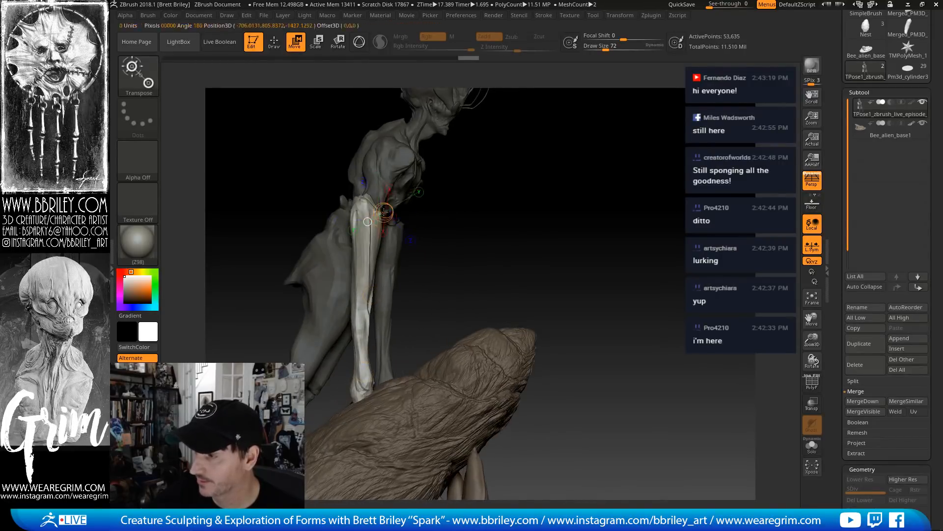
left_click(384, 213)
left_click_drag(366, 224, 366, 389)
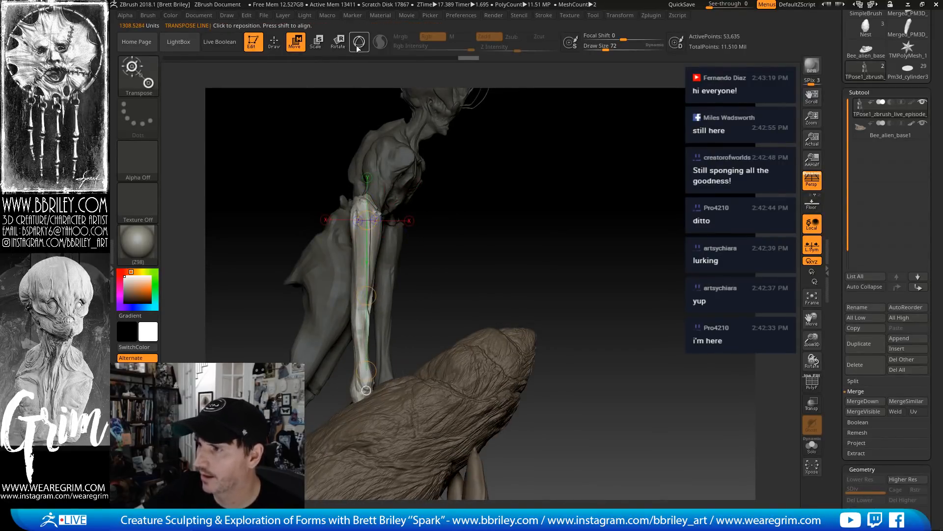
Switch to the gizmo, swing the right forearm forward over the nest and shift it to line up at the elbow
left_click_drag(481, 171, 448, 170)
left_click_drag(405, 197, 386, 161)
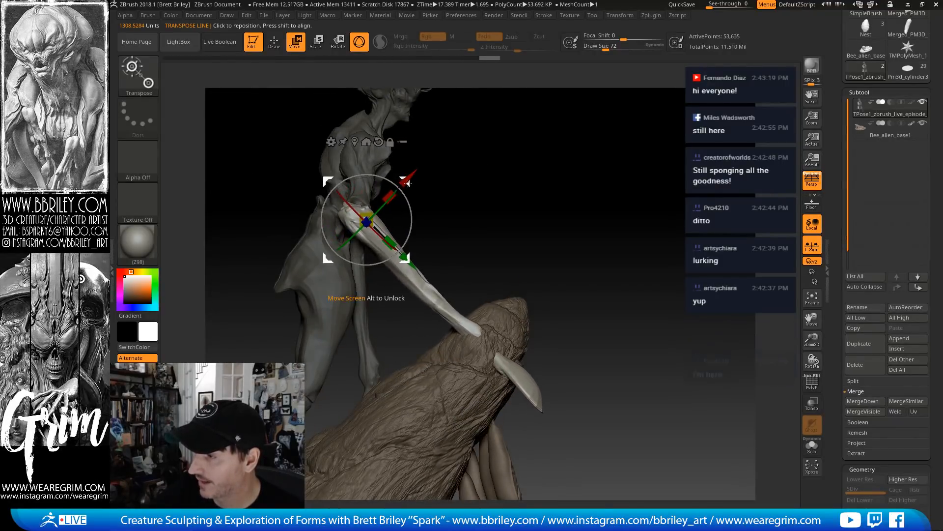
mouse_move(453, 181)
left_mouse_down()
mouse_move(444, 233)
mouse_move(496, 167)
mouse_move(578, 107)
mouse_move(407, 182)
left_mouse_up()
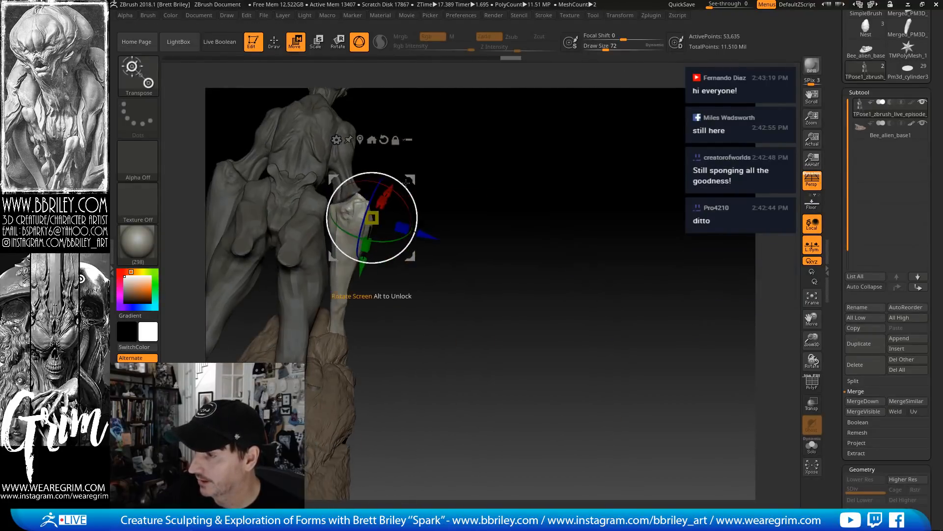
left_click_drag(534, 176, 412, 240)
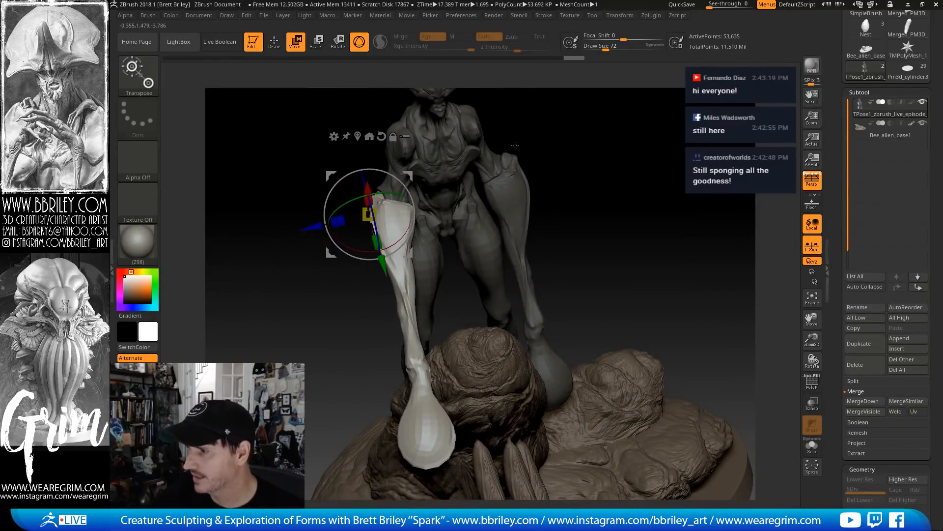
Adjust the right forearm's placement at the elbow and its swing over the nest from the front and side
left_click_drag(514, 145, 410, 200)
left_click_drag(410, 175, 415, 169)
left_click_drag(516, 153, 418, 169)
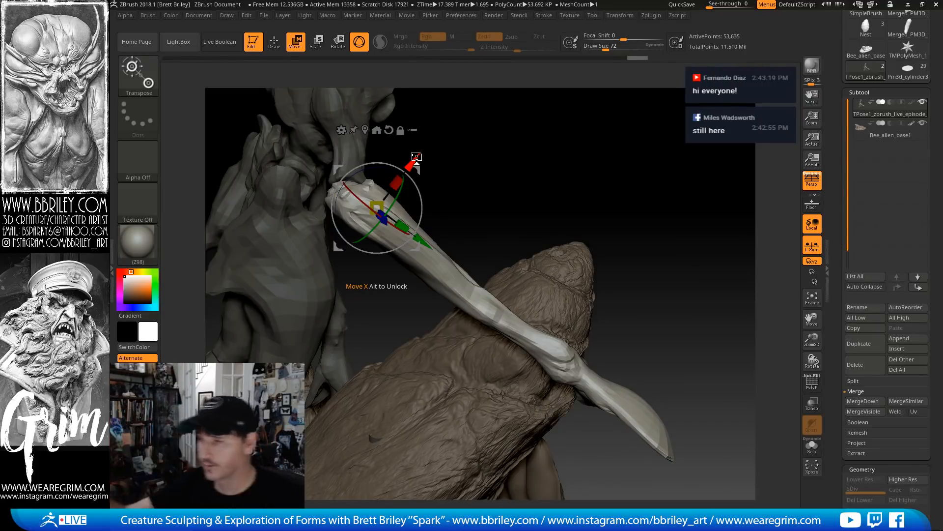
left_click_drag(592, 162, 654, 172)
left_click_drag(386, 191, 412, 188)
left_click_drag(526, 123, 582, 82)
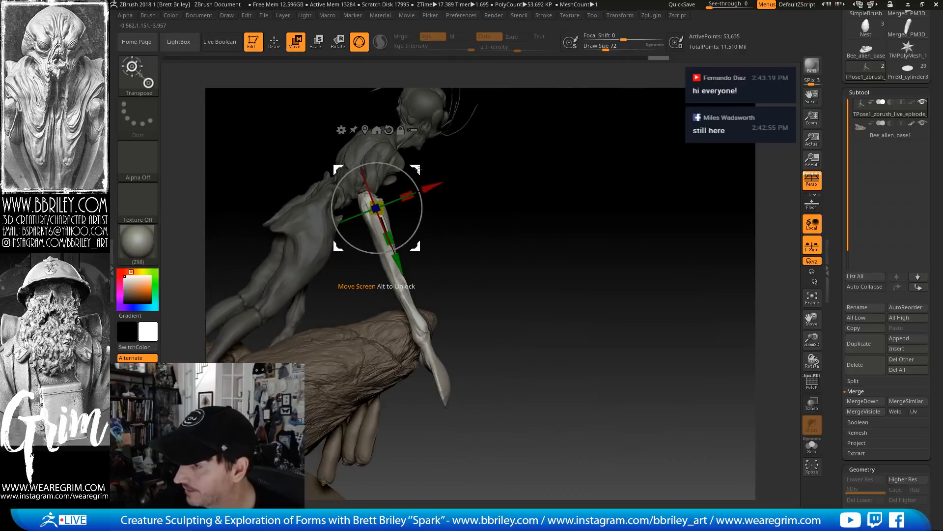
Fine-tune the right forearm with small moves and rotations so it reaches past the front of the nest
left_click_drag(415, 246, 411, 244)
left_click_drag(545, 167, 440, 147)
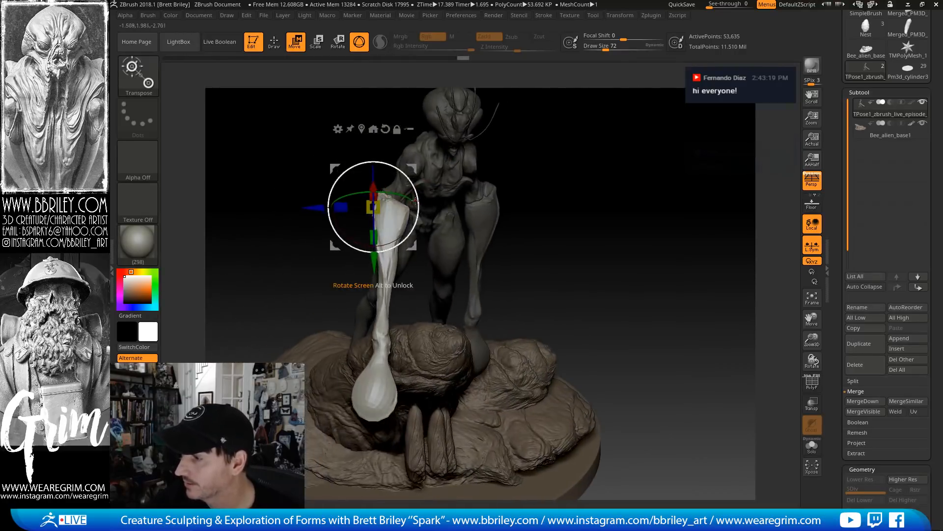
left_click_drag(407, 196, 410, 196)
left_click_drag(529, 147, 659, 133)
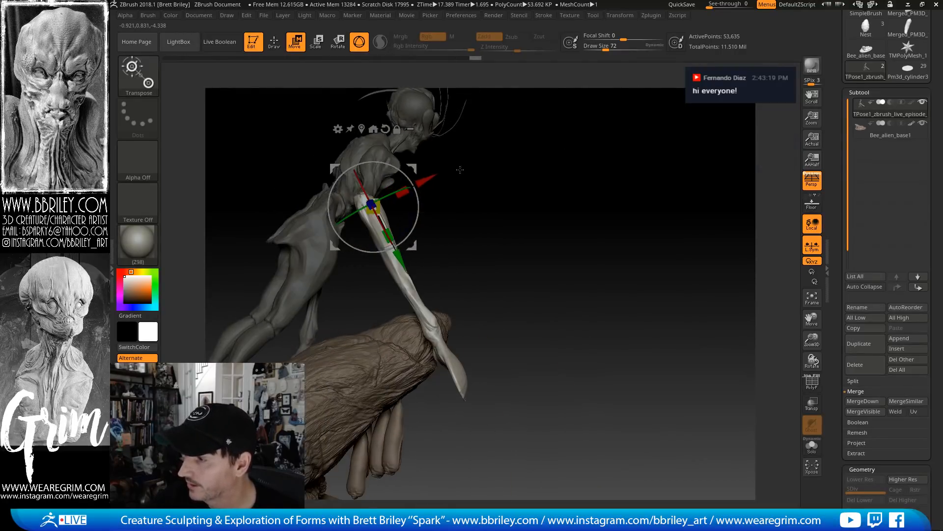
left_click_drag(415, 246, 414, 246)
left_click_drag(501, 196, 470, 147)
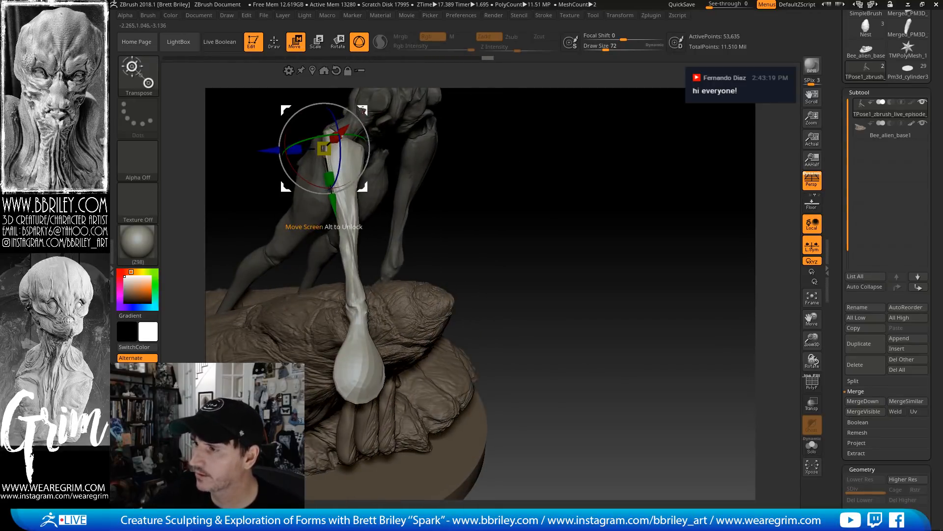
Mask the upper half of the right forearm with a softened edge, leaving the lower forearm and hand free
left_click_drag(362, 110, 666, 109, "alt")
left_click_drag(347, 157, 348, 190, "ctrl")
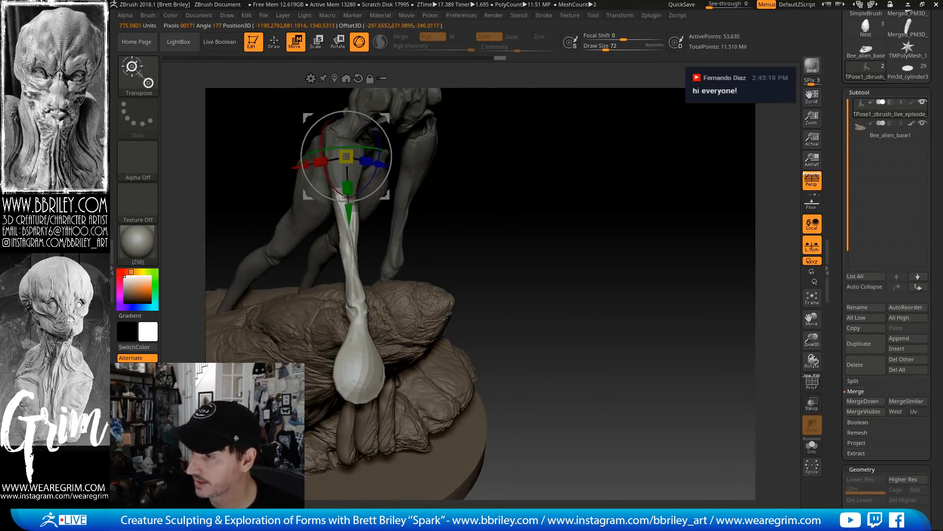
left_click_drag(351, 244, 360, 295, "ctrl")
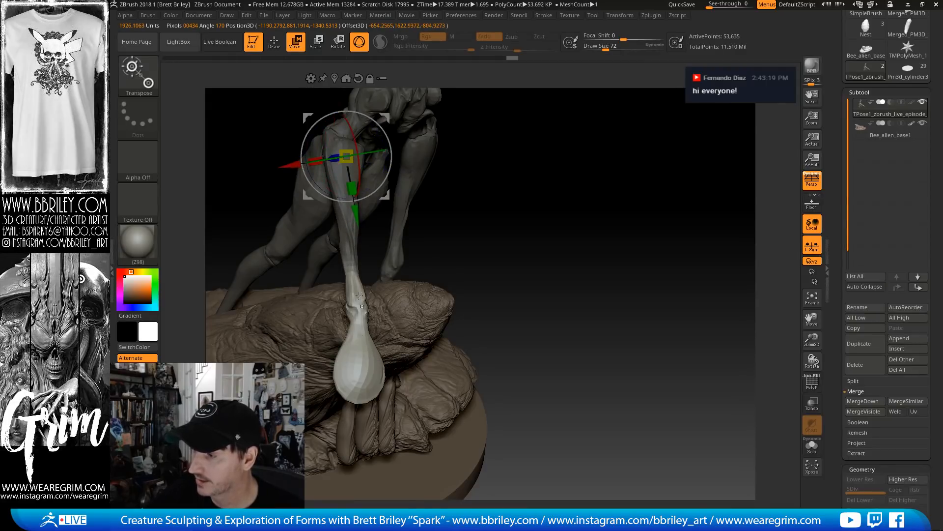
left_click(349, 255, "ctrl")
left_click_drag(619, 228, 509, 199)
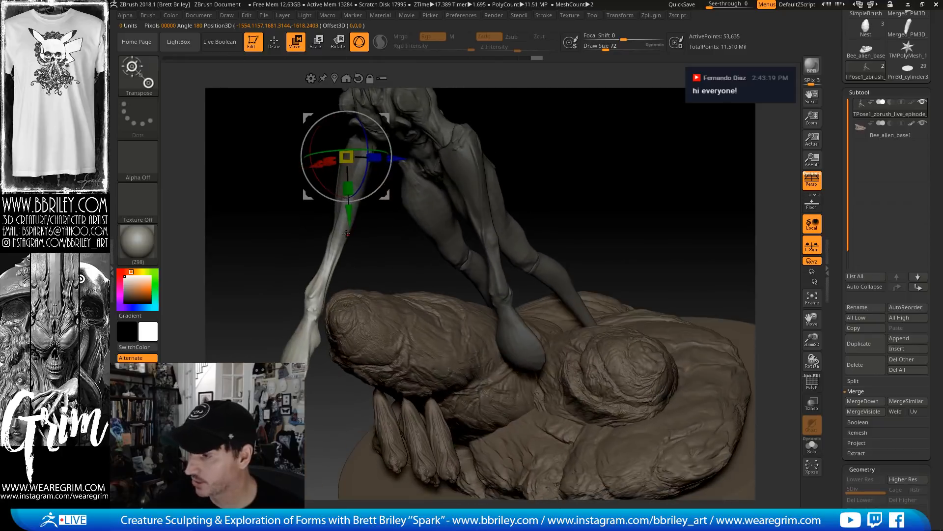
key("ctrl")
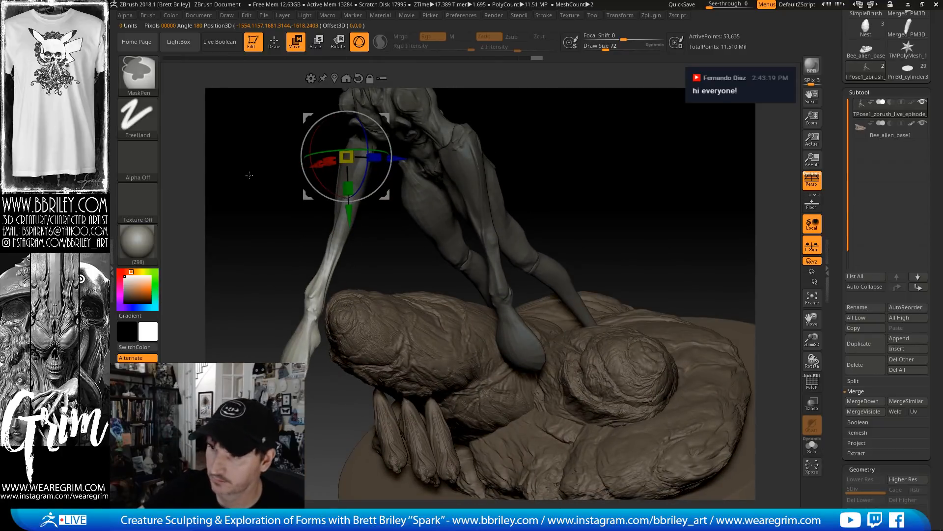
left_click_drag(338, 237, 327, 279, "ctrl")
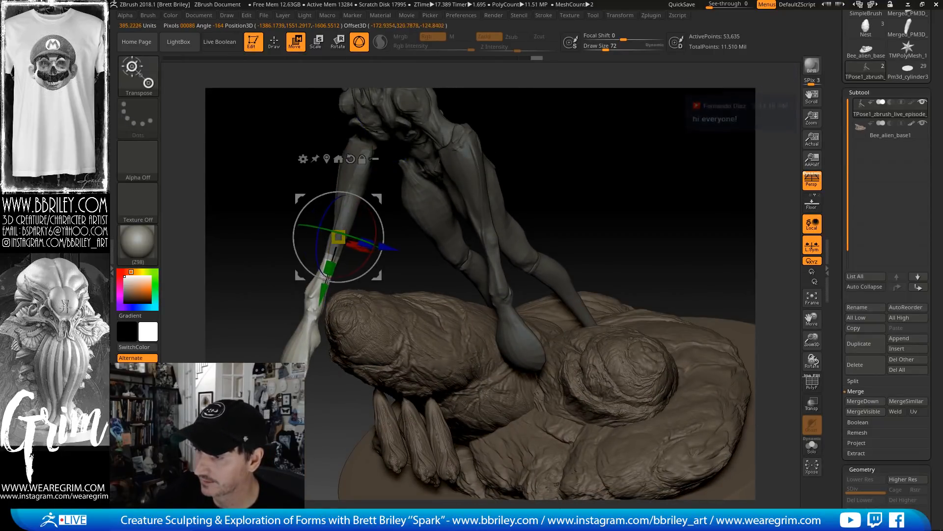
Switch the masking brush to MaskLasso and lasso around the middle of the right forearm
key("ctrl+b")
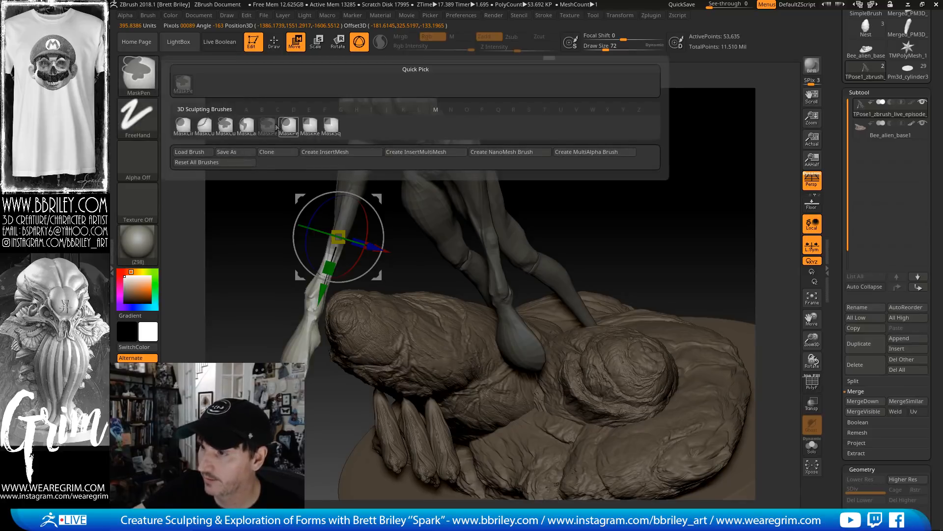
left_click(246, 126)
left_click_drag(355, 274, 302, 236, "ctrl")
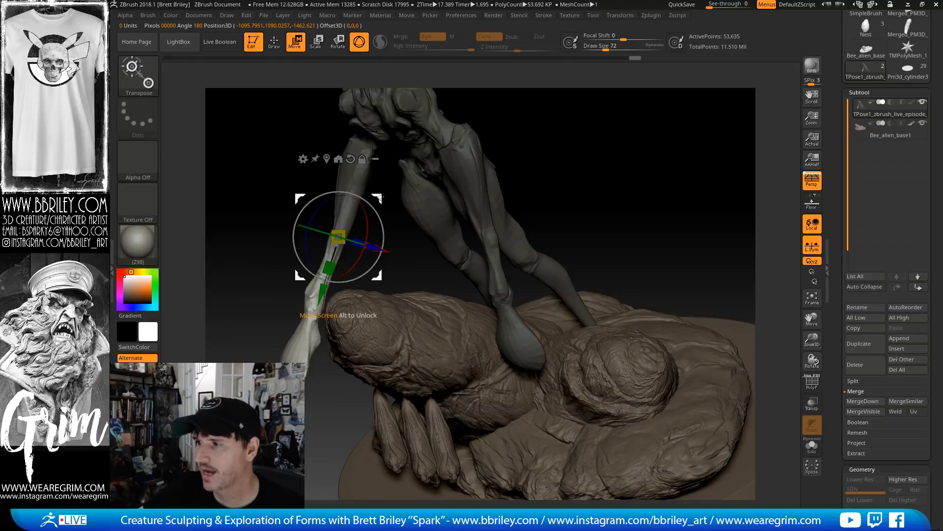
Place the gizmo at the mask's soft edge on the right forearm and orient its axis down toward the hand
left_click_drag(380, 197, 642, 116, "alt")
left_click_drag(569, 177, 321, 199, "alt")
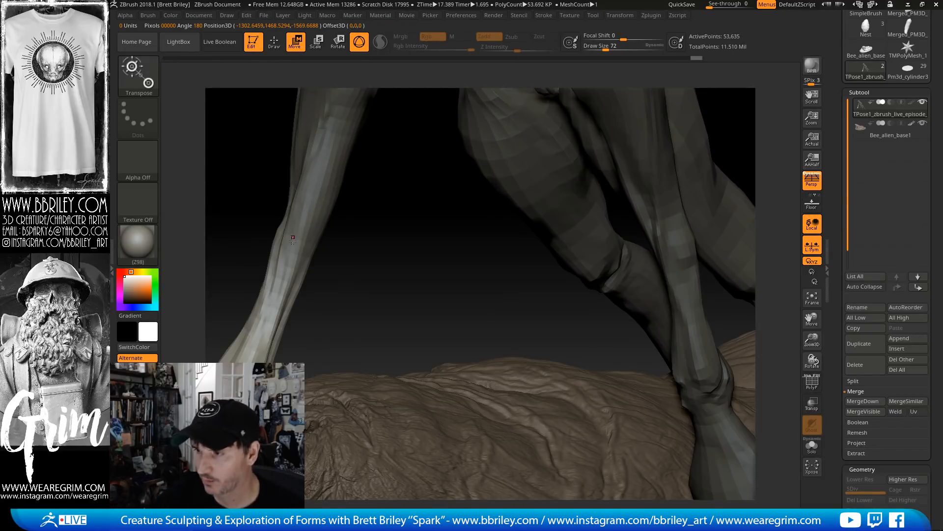
left_click(317, 196)
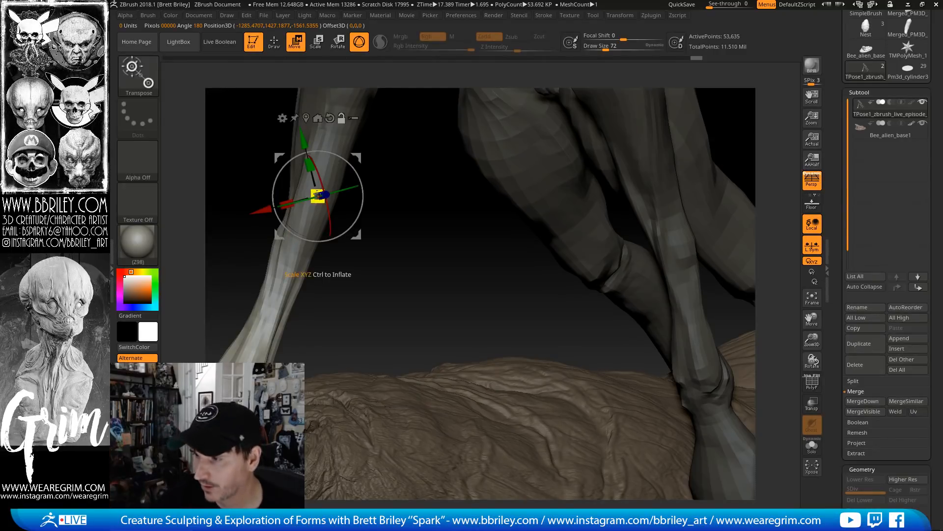
key("q")
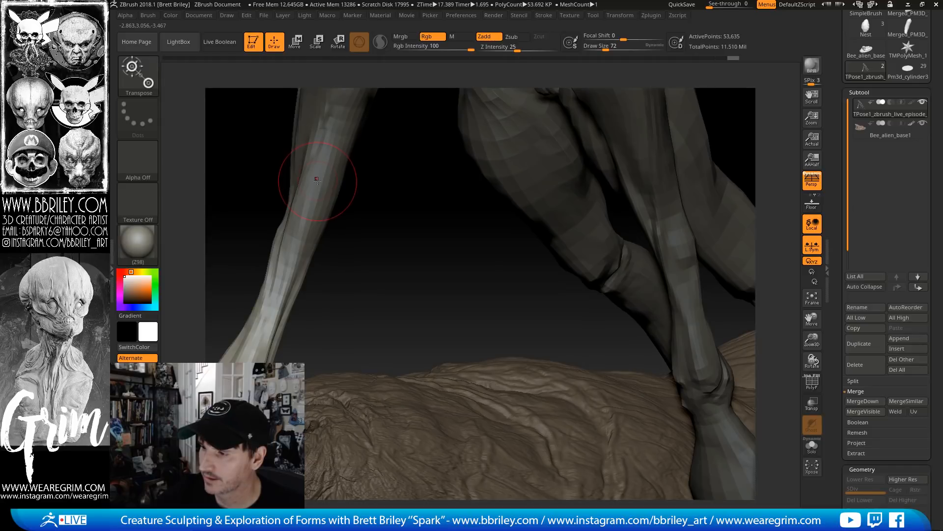
key("ctrl")
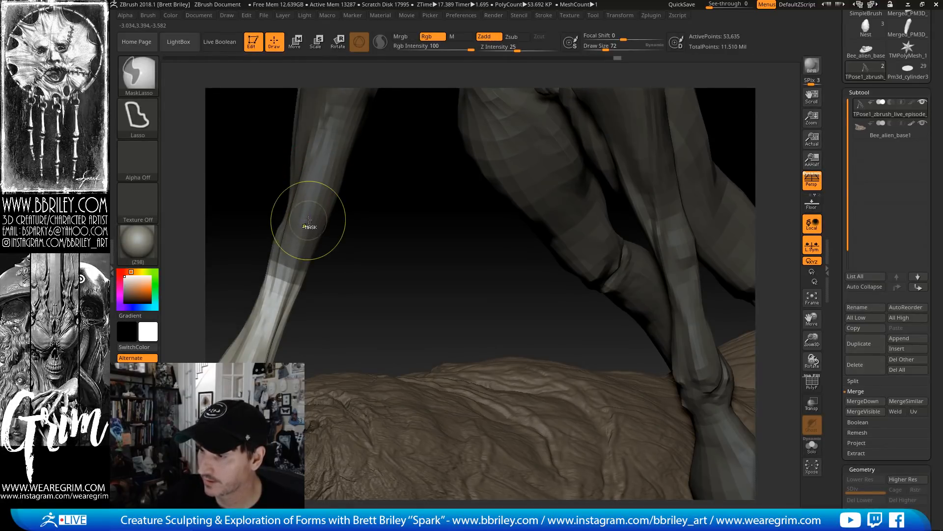
key("w")
left_click_drag(348, 163, 347, 228)
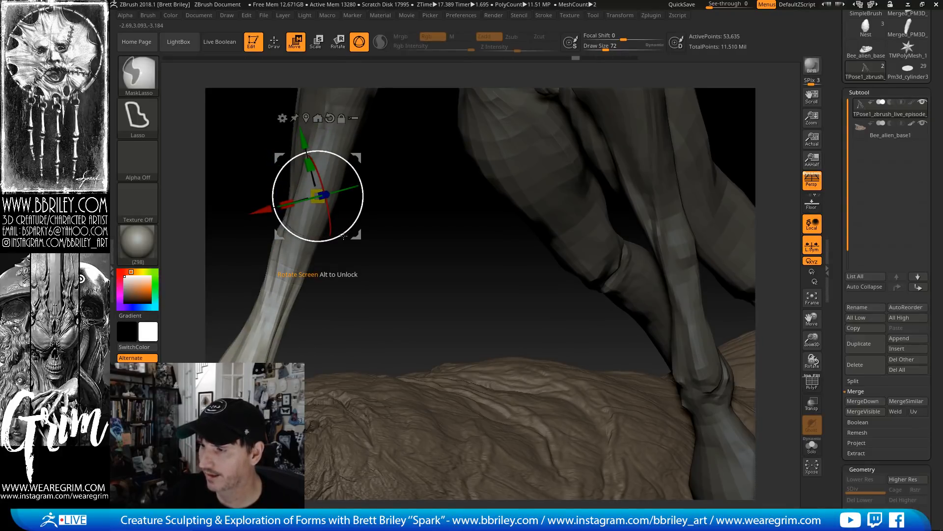
left_click(285, 281, "alt")
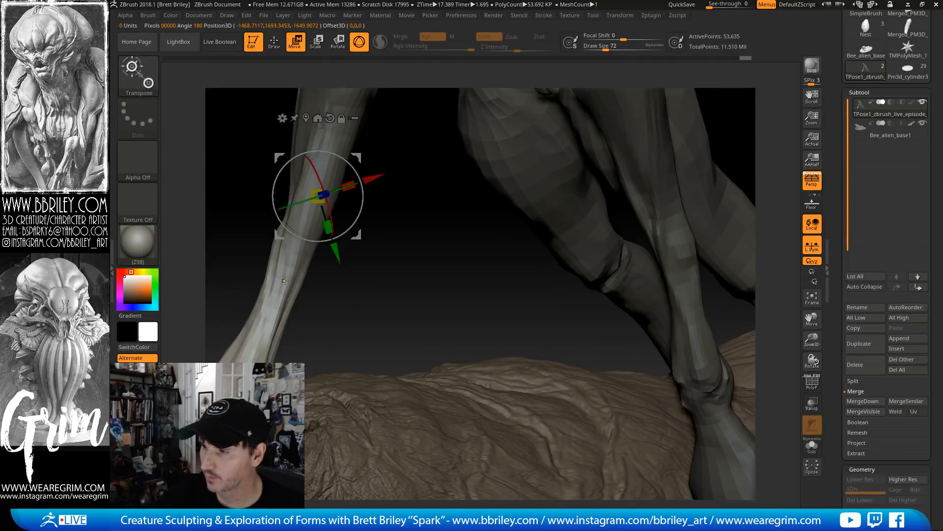
Rotate the lower forearm and hand from a raised view to bend the arm beside the nest mound
left_click_drag(411, 182, 580, 131)
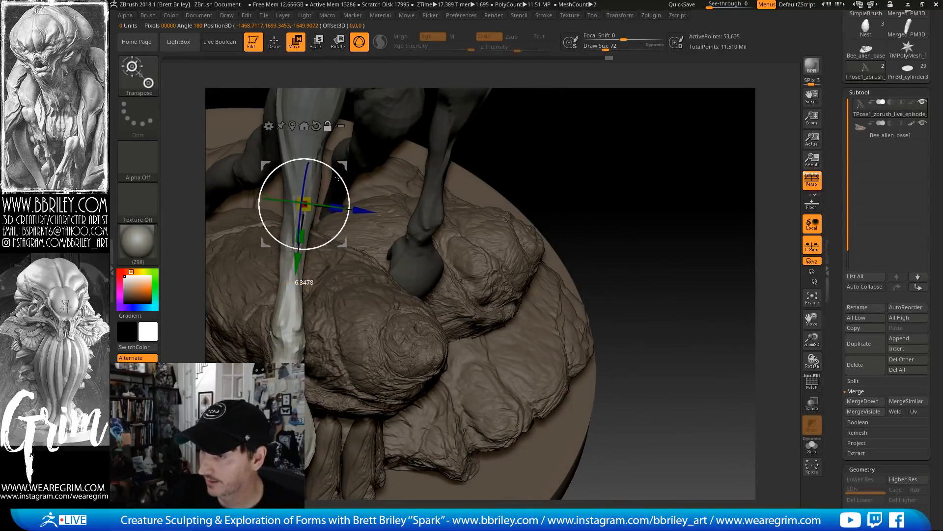
left_click_drag(338, 177, 339, 167)
left_click_drag(552, 120, 587, 69)
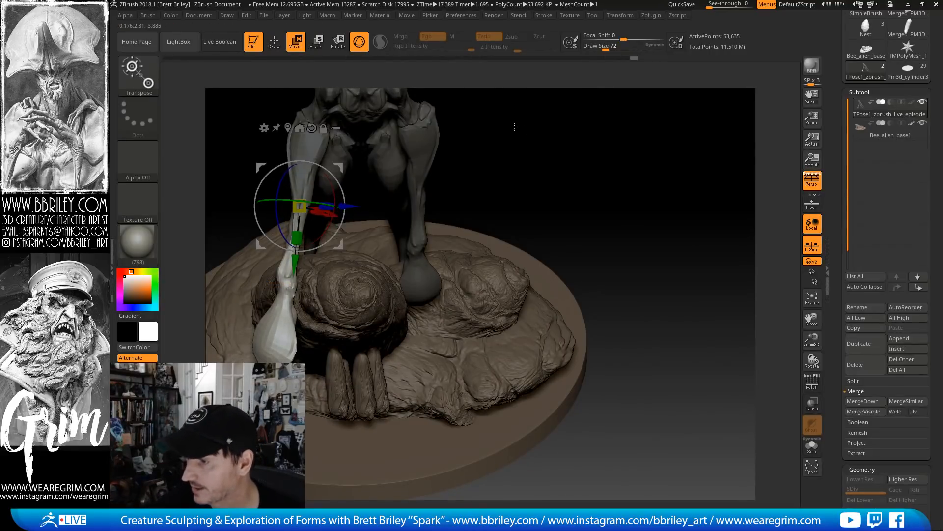
Nudge the lower forearm slightly down and rotate it to refine how the hand sits against the nest
left_click_drag(514, 127, 349, 181)
left_click_drag(366, 241, 367, 268, "alt")
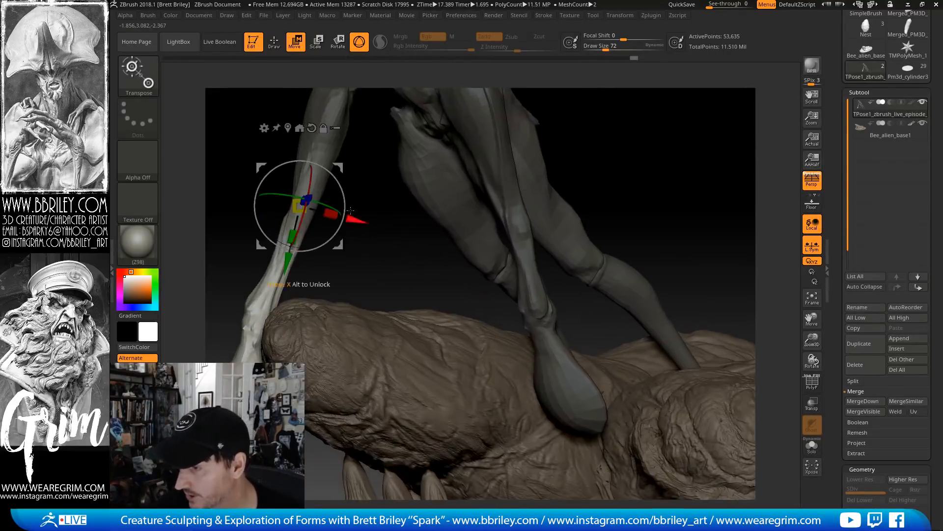
left_click_drag(341, 170, 337, 181)
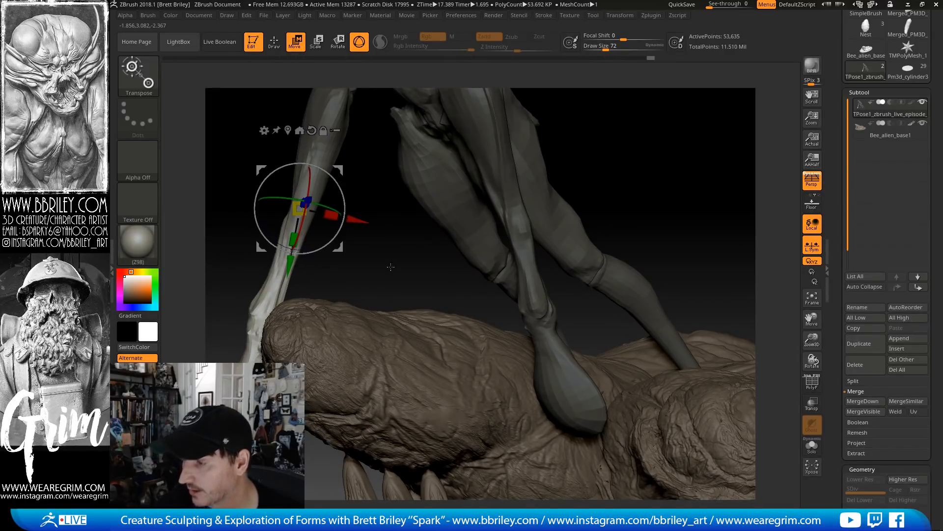
left_click_drag(391, 267, 316, 202)
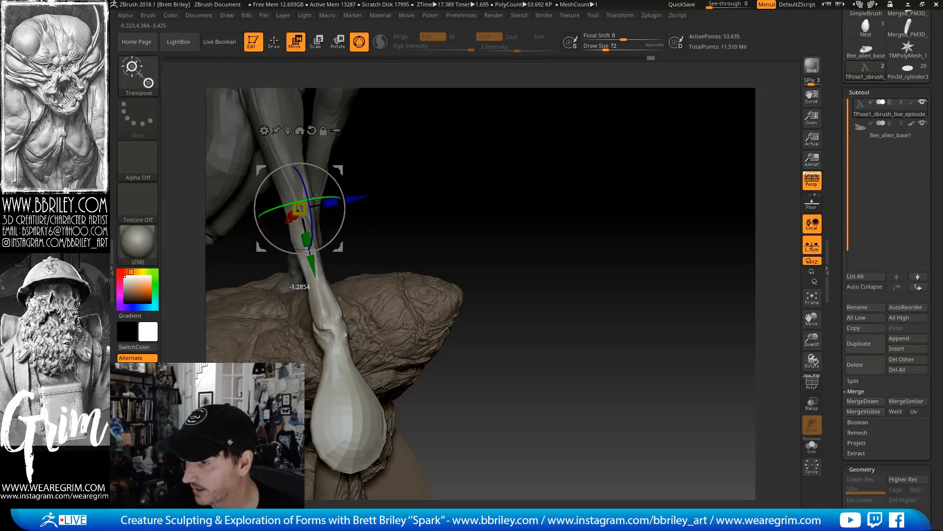
left_click_drag(473, 204, 467, 155, "alt")
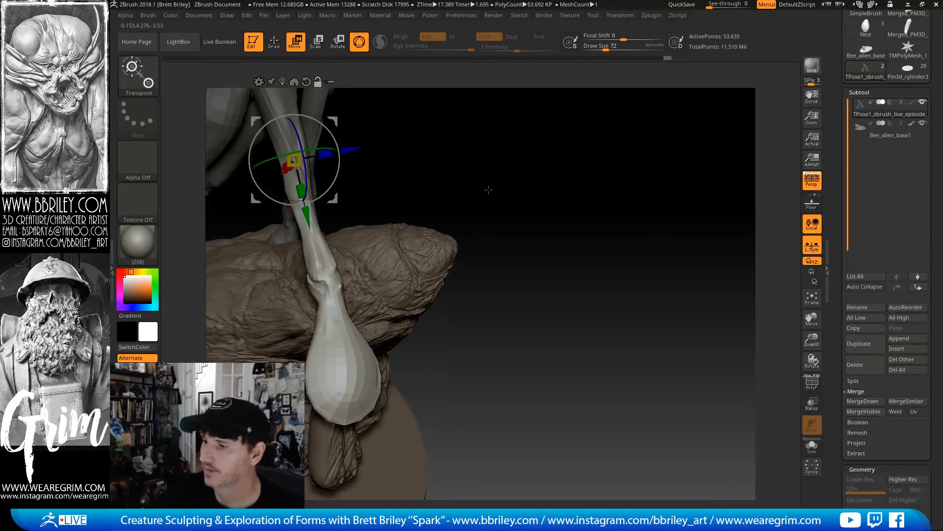
Place the gizmo at the right wrist with only the spoon-shaped hand unmasked, and rotate the hand toward the nest mound
left_click_drag(489, 189, 495, 168)
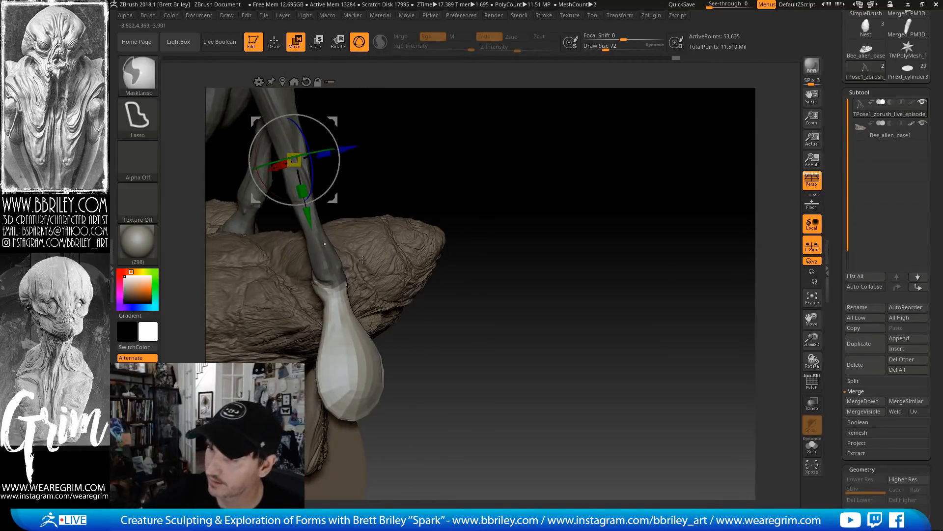
key("y")
key("y")
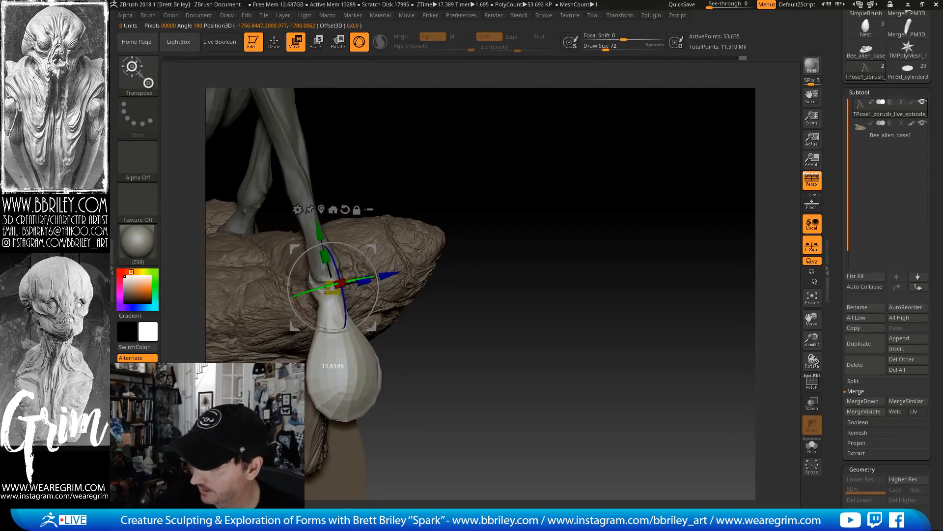
left_click_drag(320, 282, 367, 253)
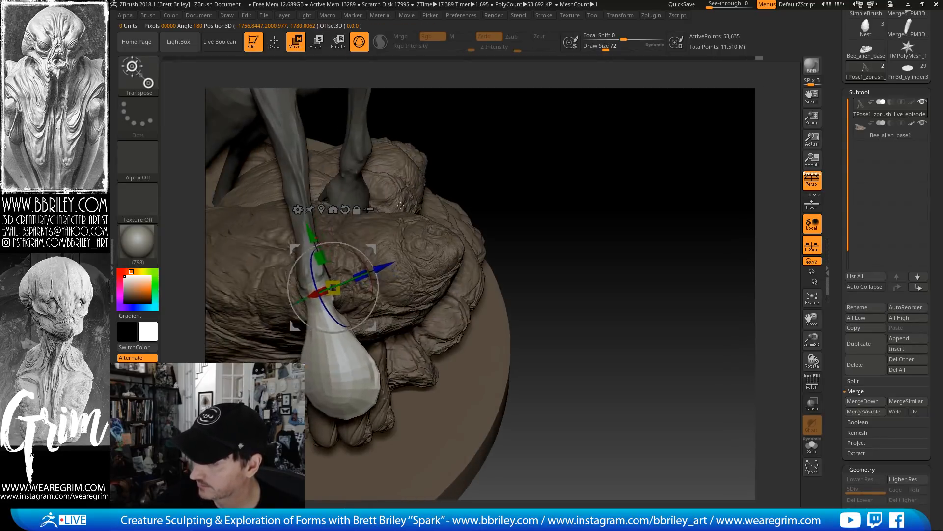
left_click_drag(580, 275, 407, 216)
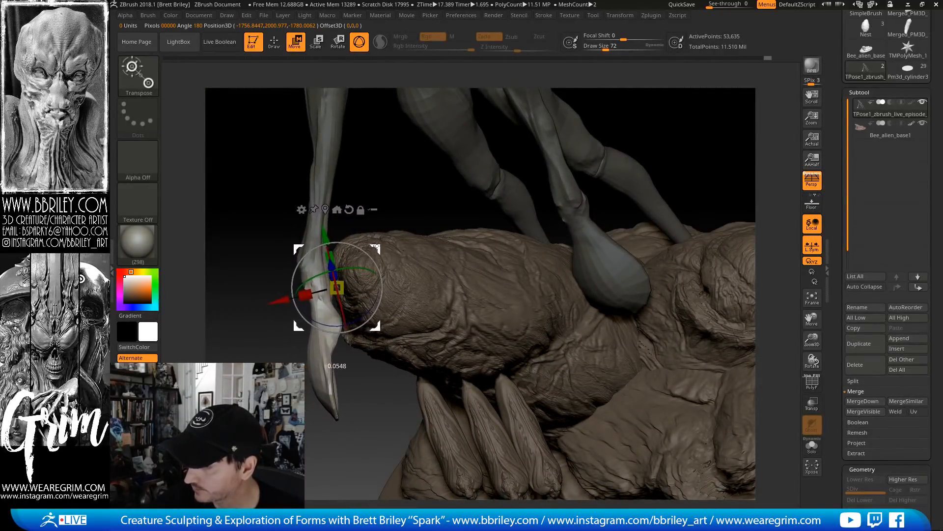
Try refining the bend at the right wrist by shifting the gizmo just above the wrist and aligning it along the hand
left_click_drag(396, 202, 401, 152)
left_click_drag(606, 156, 547, 187, "alt")
left_click_drag(386, 242, 430, 237, "alt")
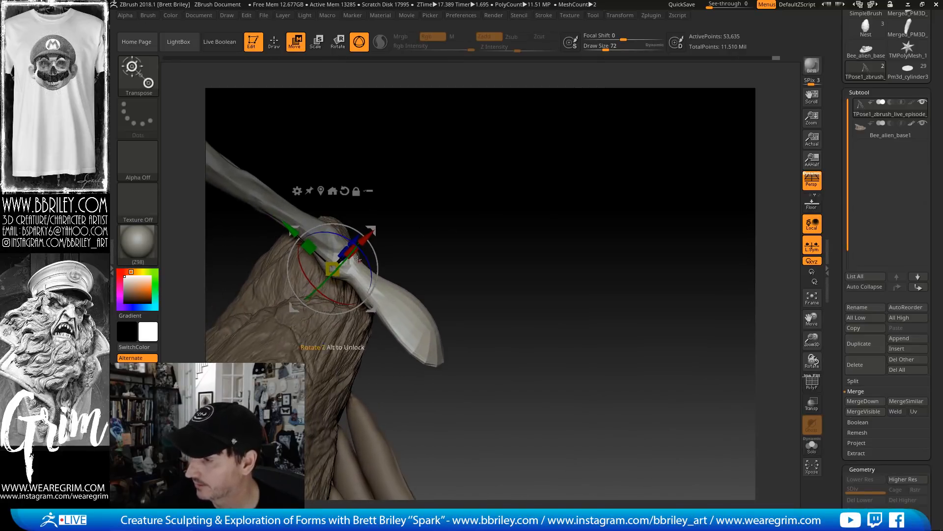
left_click_drag(332, 243, 360, 280, "ctrl")
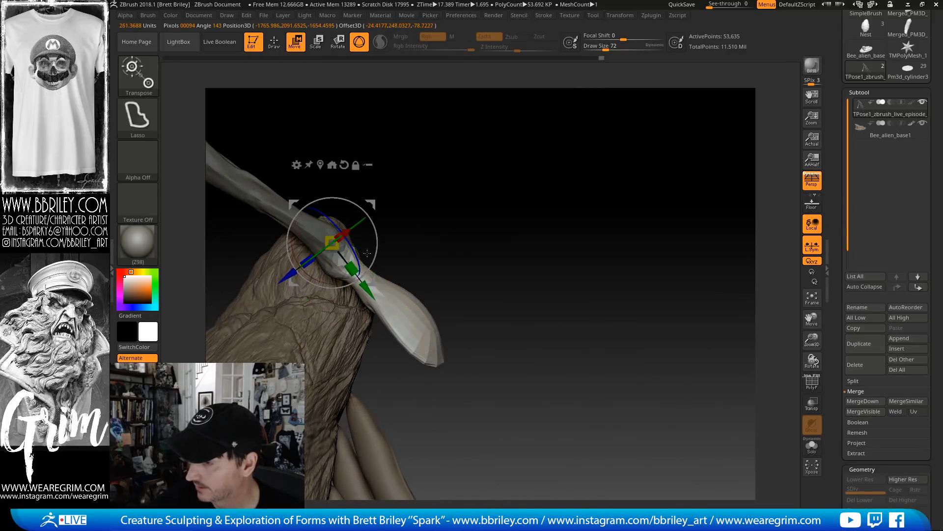
left_click_drag(423, 205, 412, 172)
left_click_drag(359, 237, 346, 210)
mouse_move(502, 134)
left_mouse_down()
mouse_move(476, 116)
mouse_move(472, 69)
mouse_move(480, 149)
mouse_move(469, 168)
left_mouse_up()
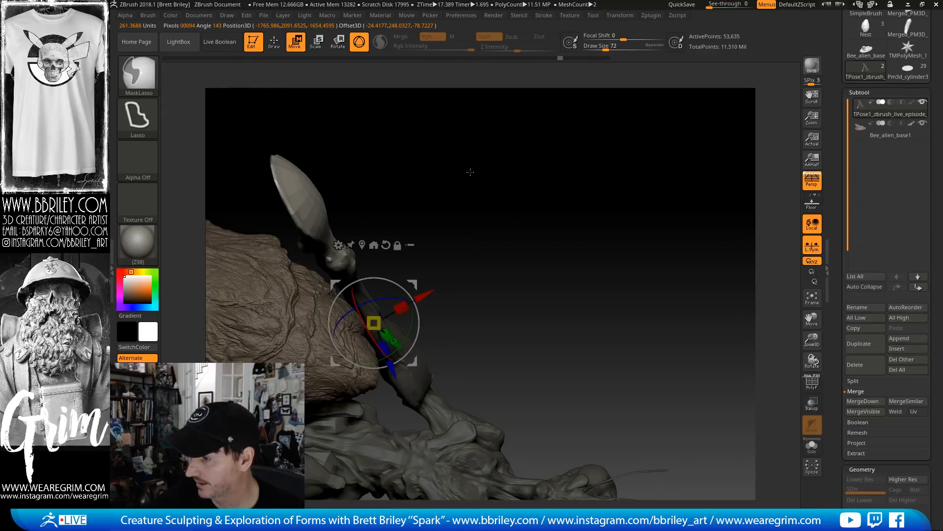
Undo the recent right arm and hand pose changes
left_click_drag(564, 226, 665, 113, "alt")
left_click(599, 147)
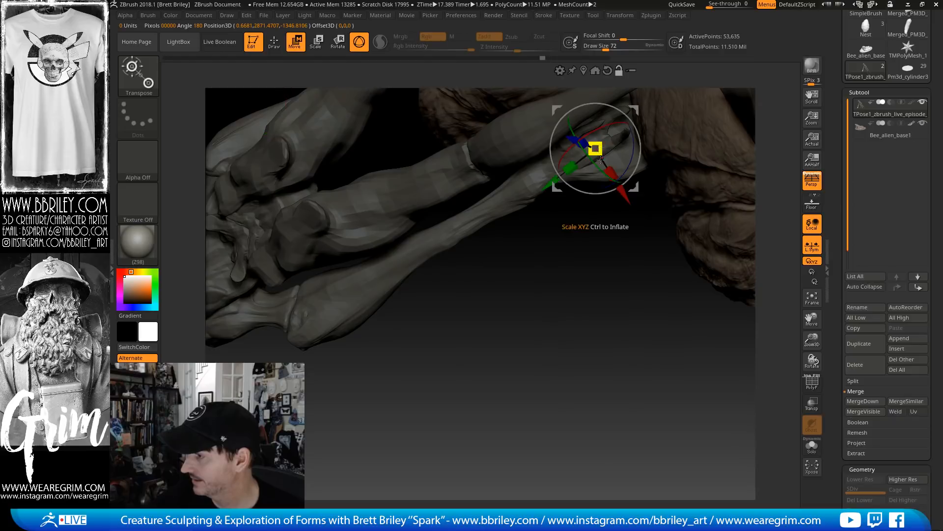
left_click_drag(560, 234, 664, 158, "alt")
left_click(656, 171, "ctrl")
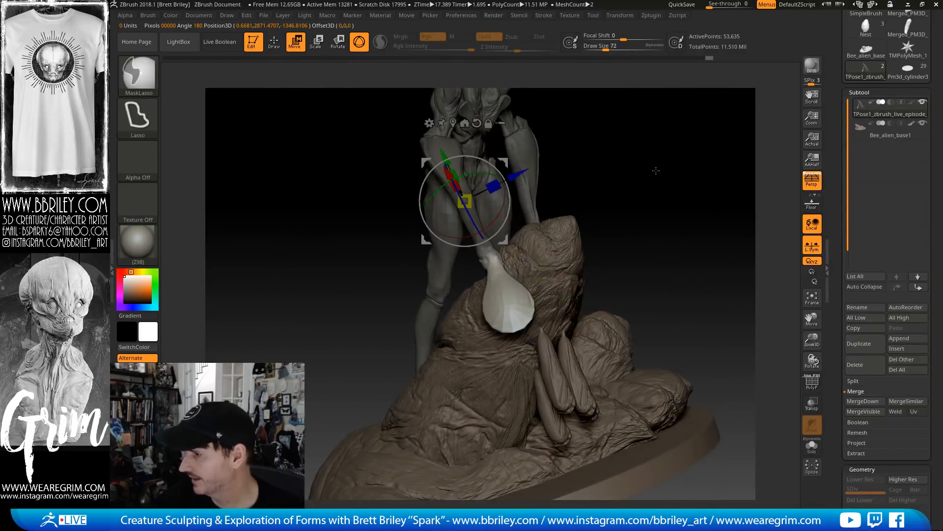
key("ctrl+z")
key("ctrl+z")
key("ctrl+z")
key("ctrl+z")
key("ctrl+z")
key("ctrl+z")
key("ctrl+z")
key("ctrl+z")
key("ctrl+z")
key("ctrl+z")
key("ctrl+z")
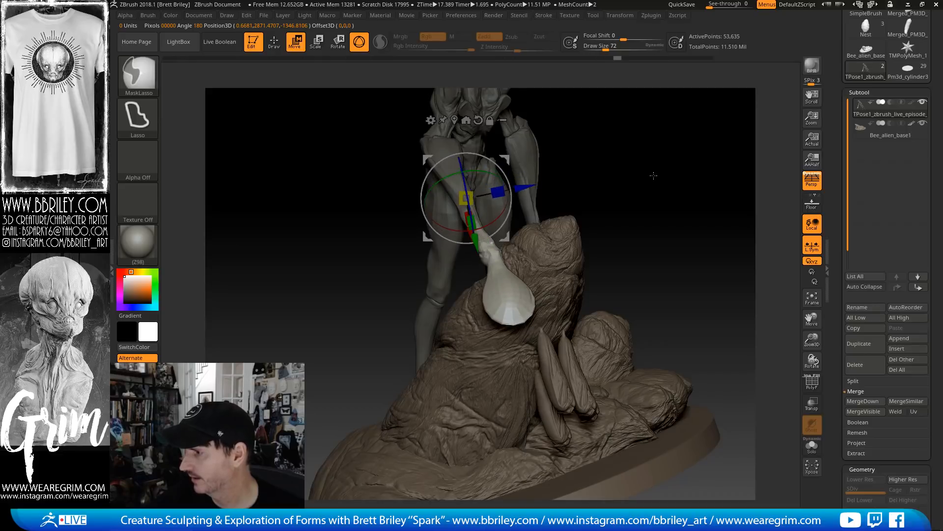
key("ctrl+z")
key("ctrl+z")
key("ctrl+z")
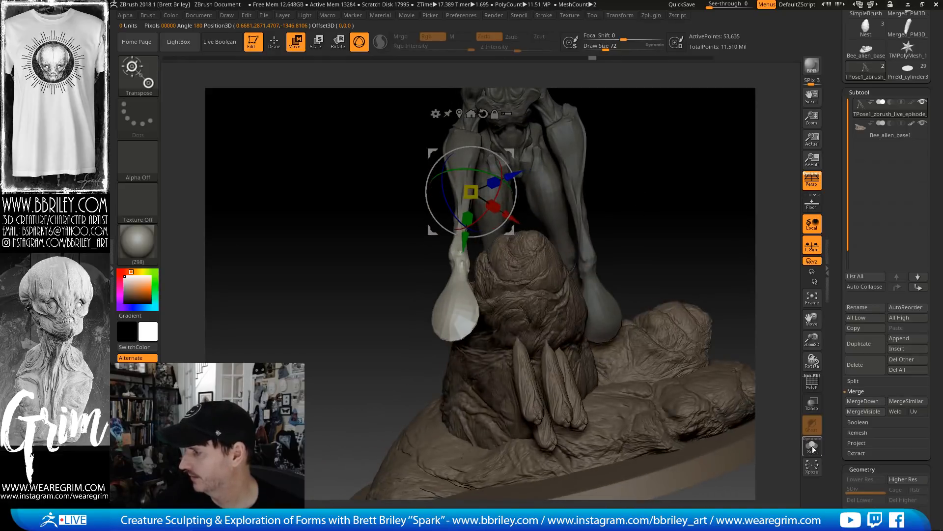
Isolate the creature to check its detached clawed hand, show the nest again and move the undo history forward to restore the arm pose
left_click(813, 449)
left_click_drag(724, 268, 527, 331)
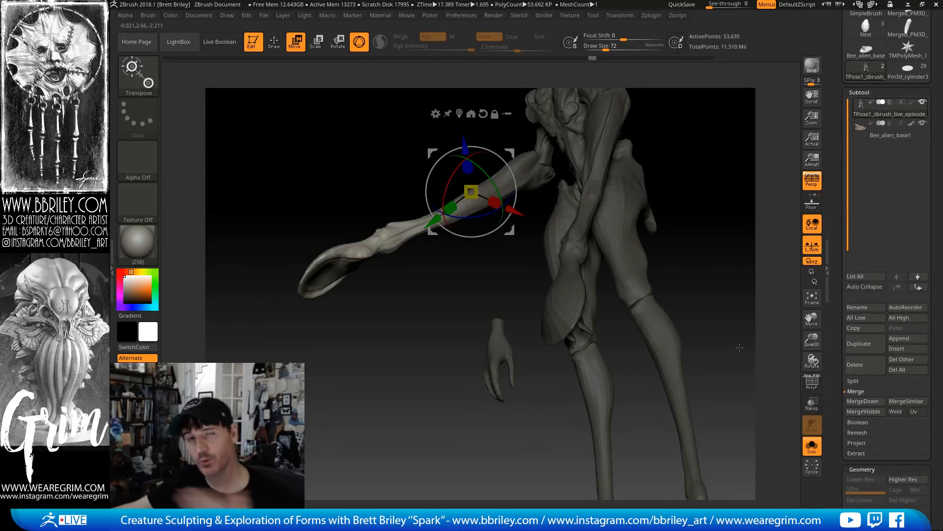
left_click_drag(594, 60, 684, 60)
left_click(811, 446)
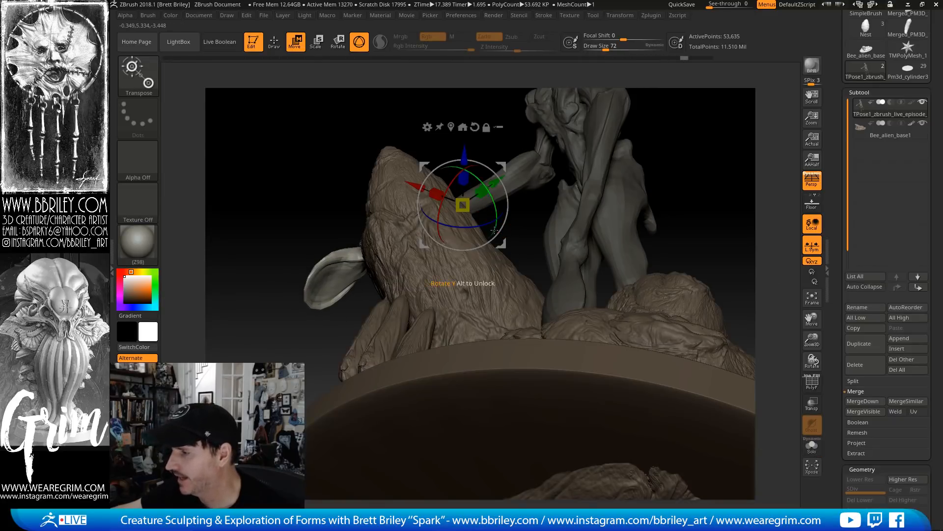
left_click_drag(511, 227, 526, 260)
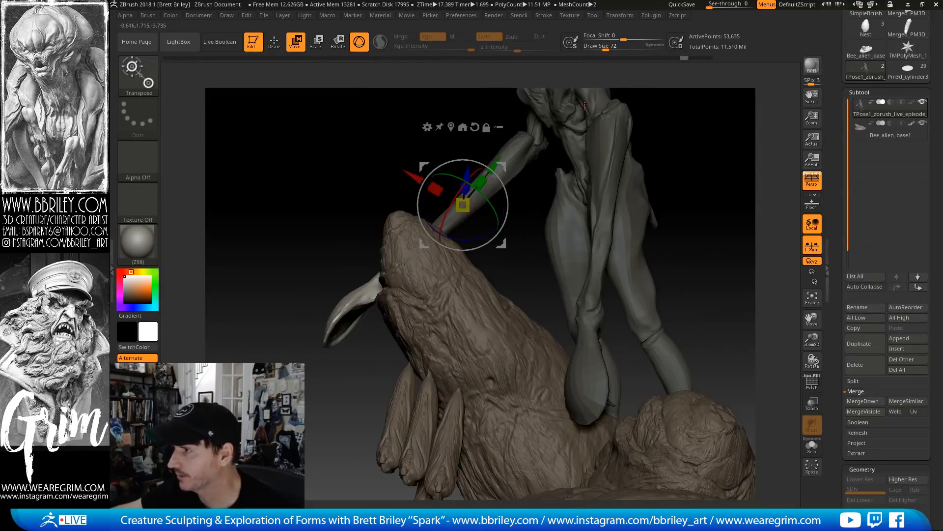
left_click_drag(685, 58, 718, 58)
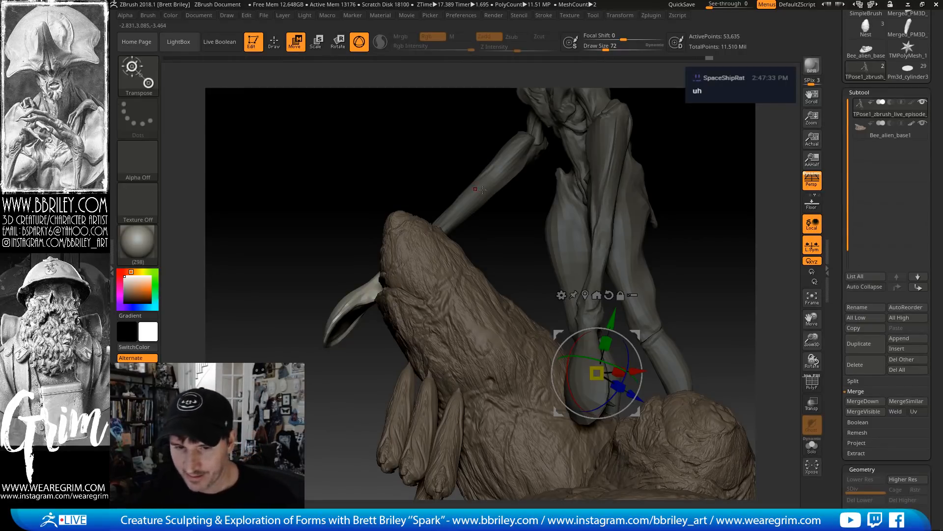
Lay a transpose line from the right wrist along the spoon-shaped hand and rotate it to sit beside the nest mound
left_click_drag(721, 193, 652, 210)
left_click(361, 49)
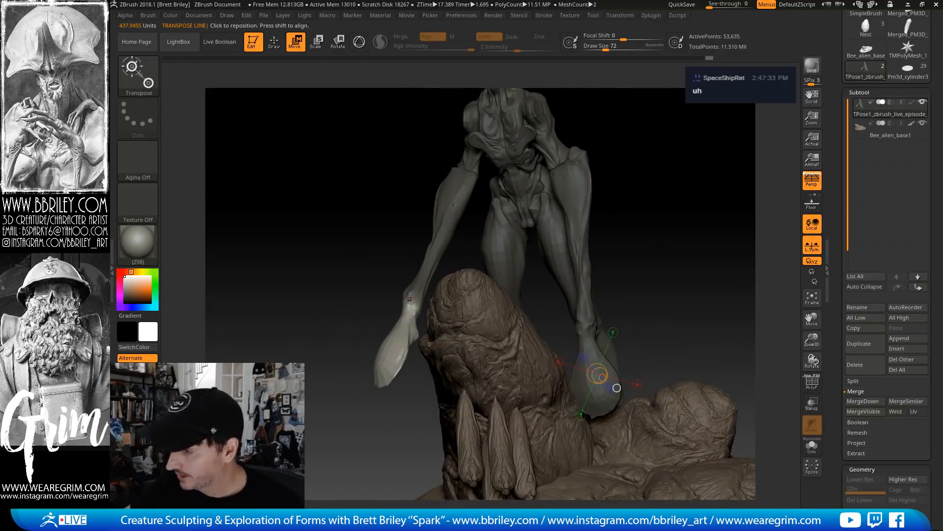
left_click_drag(412, 301, 400, 356)
key("r")
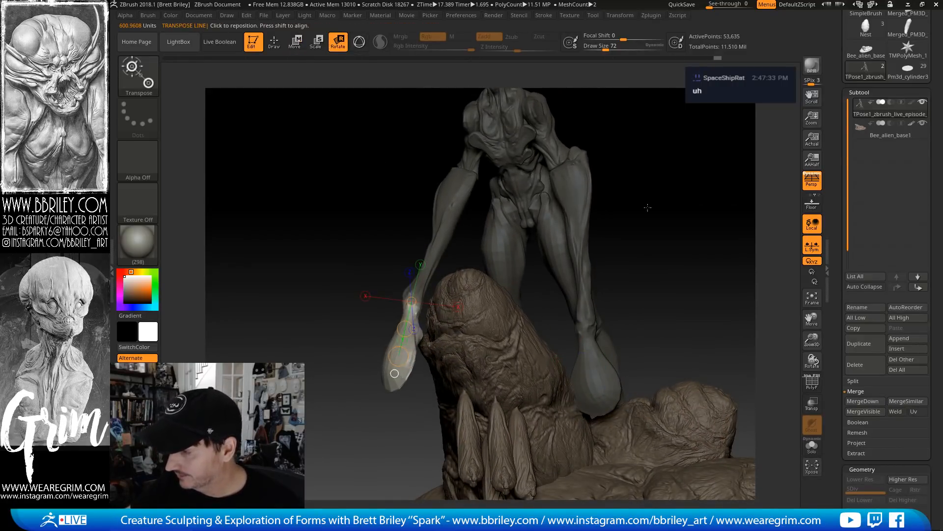
left_click_drag(647, 208, 624, 217)
left_click_drag(426, 329, 409, 303)
left_click_drag(558, 221, 502, 225)
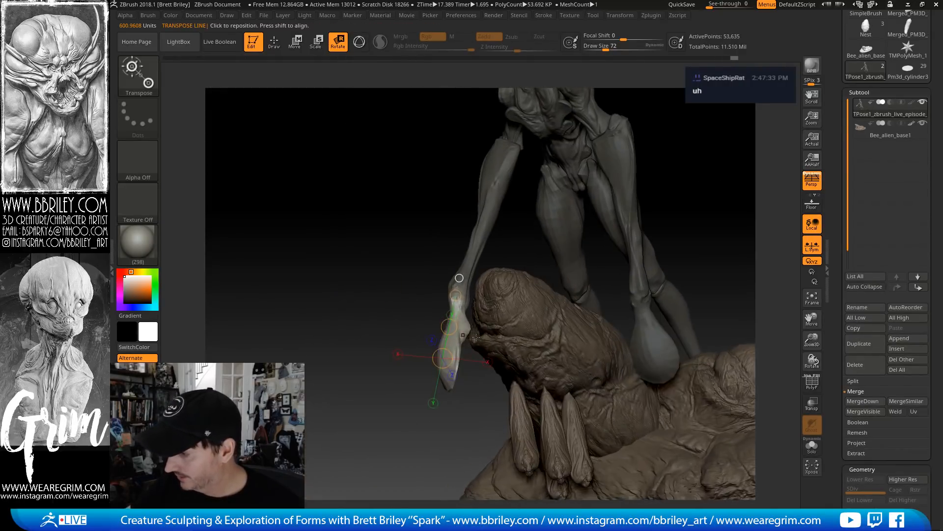
left_click_drag(441, 360, 446, 358)
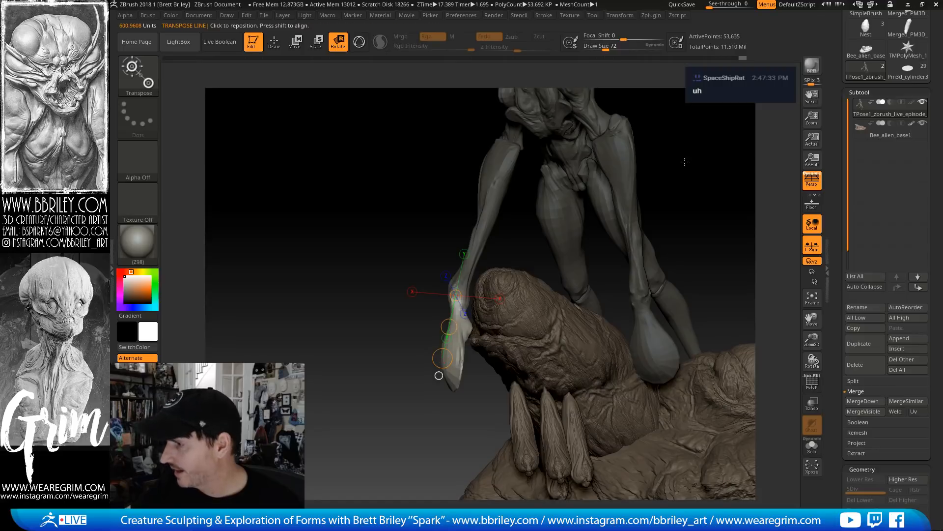
left_click_drag(565, 194, 653, 205)
Isolate the creature, mask everything except the detached clawed hand, and bring back the nest and the gizmo
left_click(812, 445)
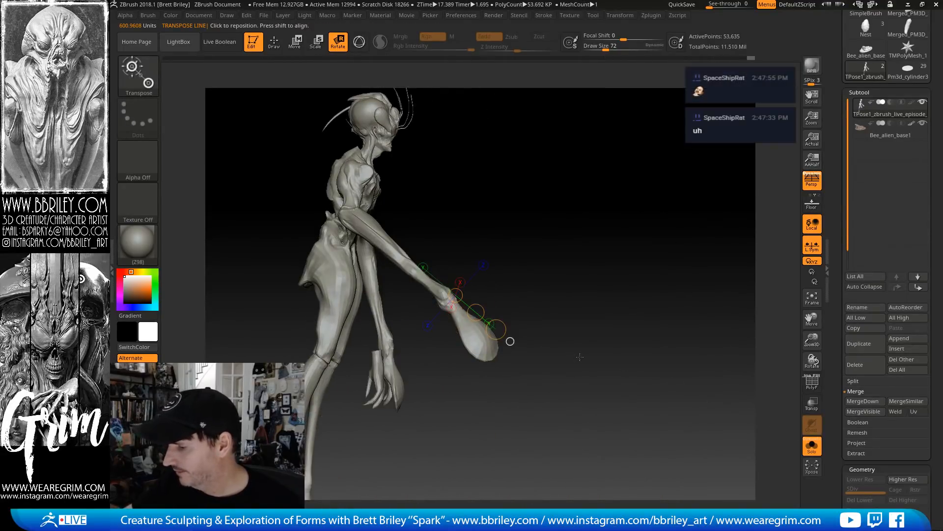
left_click_drag(377, 364, 407, 347, "ctrl")
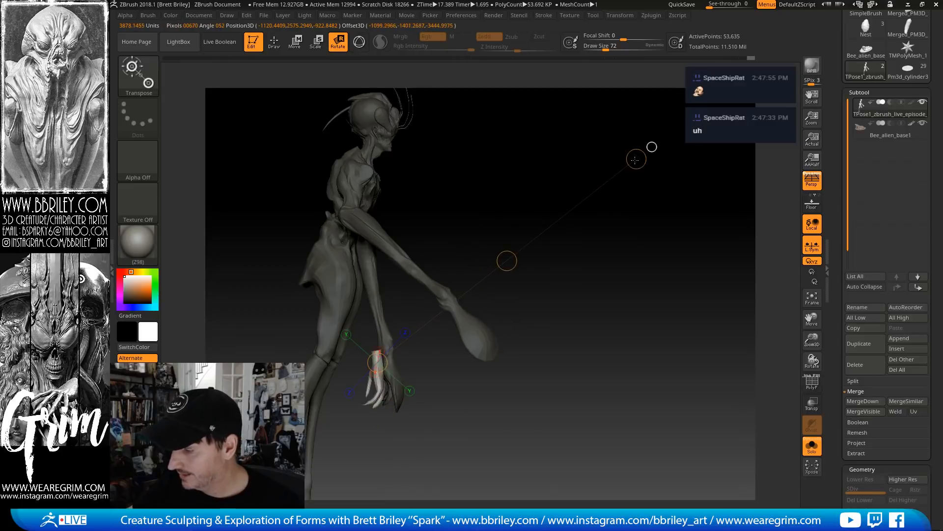
left_click_drag(635, 160, 632, 163, "ctrl")
left_click(812, 446)
left_click(359, 41)
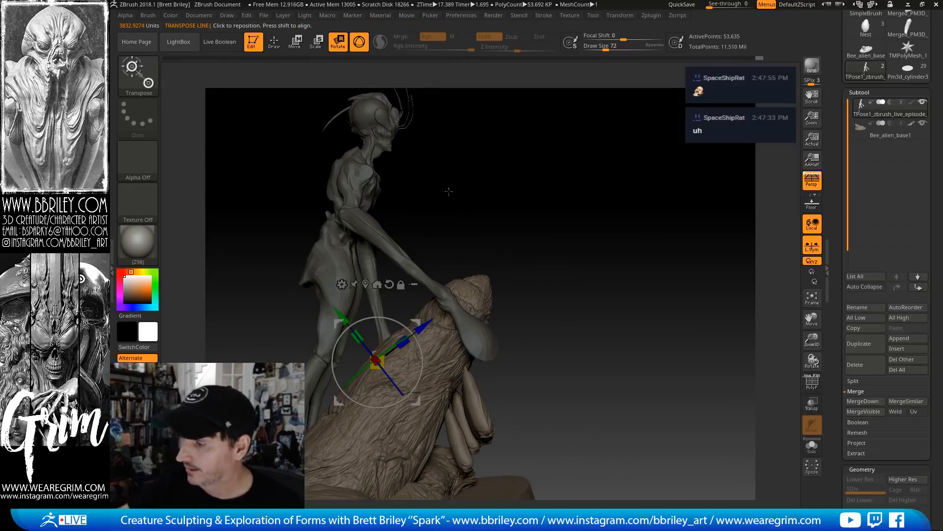
Move the detached clawed hand up to the right wrist and rotate its fingers toward the nest mound
left_click_drag(606, 249, 550, 261)
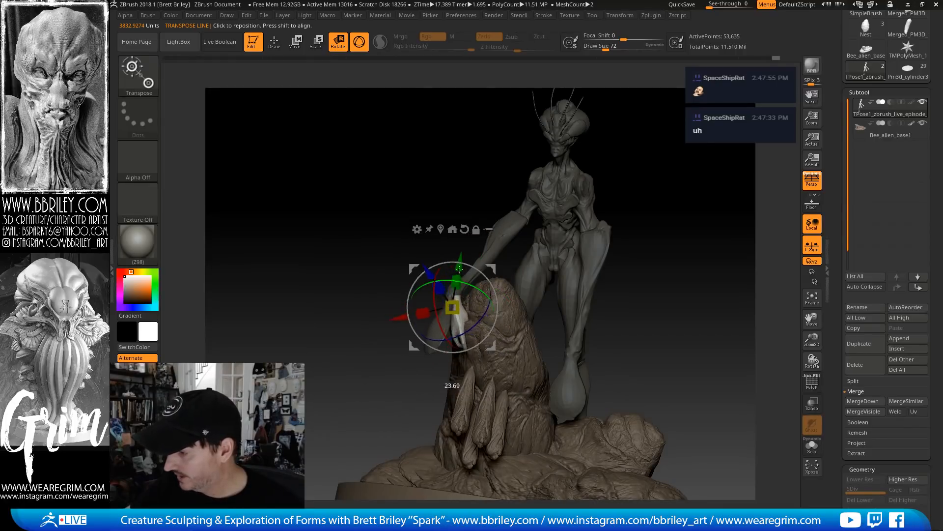
left_click_drag(491, 267, 486, 268)
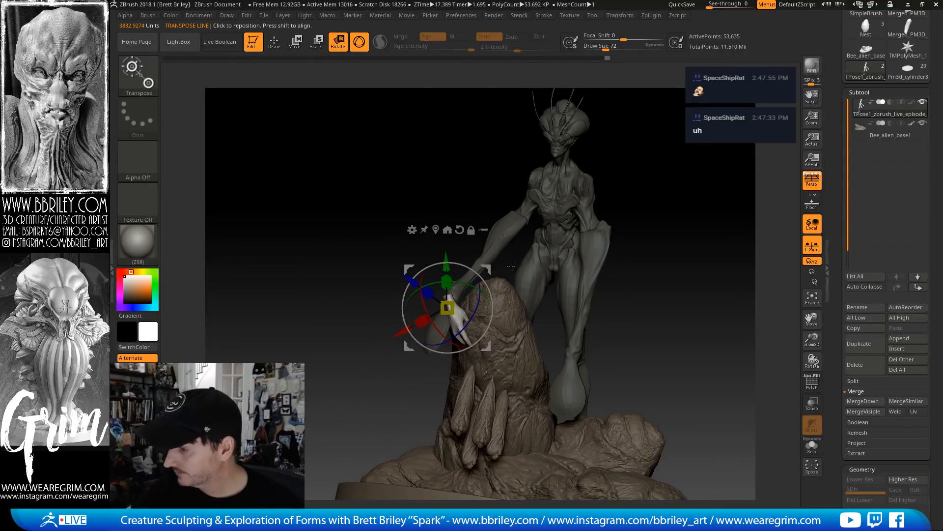
left_click_drag(655, 187, 485, 292)
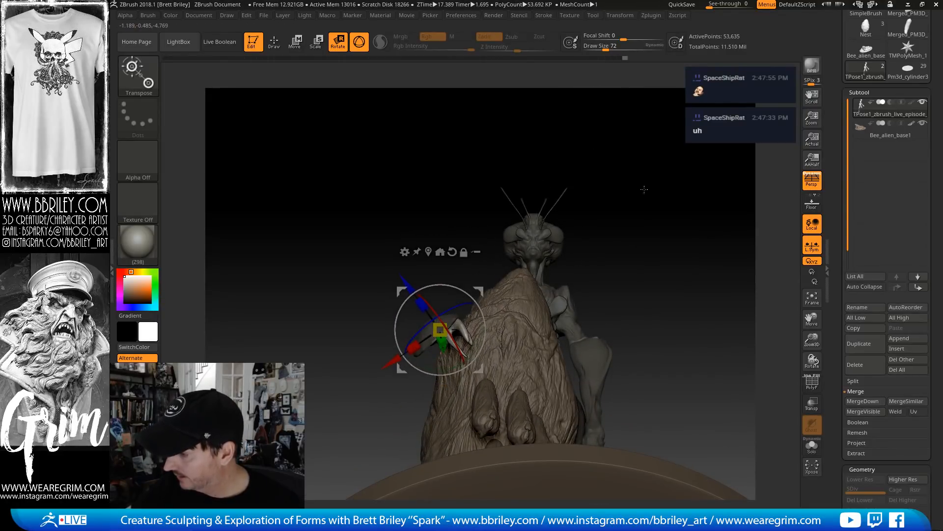
left_click_drag(644, 190, 555, 231)
left_click_drag(490, 296, 489, 296)
left_click_drag(570, 290, 760, 332)
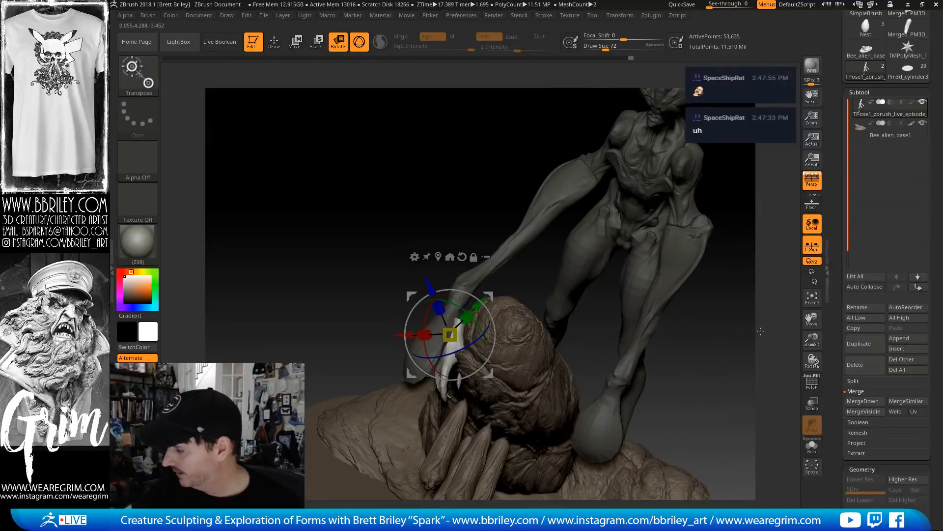
Hide Bee_alien_base1 and adjust the clawed hand's position and rotation so it lines up beneath the spoon-shaped right forearm end
left_click(922, 123)
left_click_drag(727, 261, 560, 290)
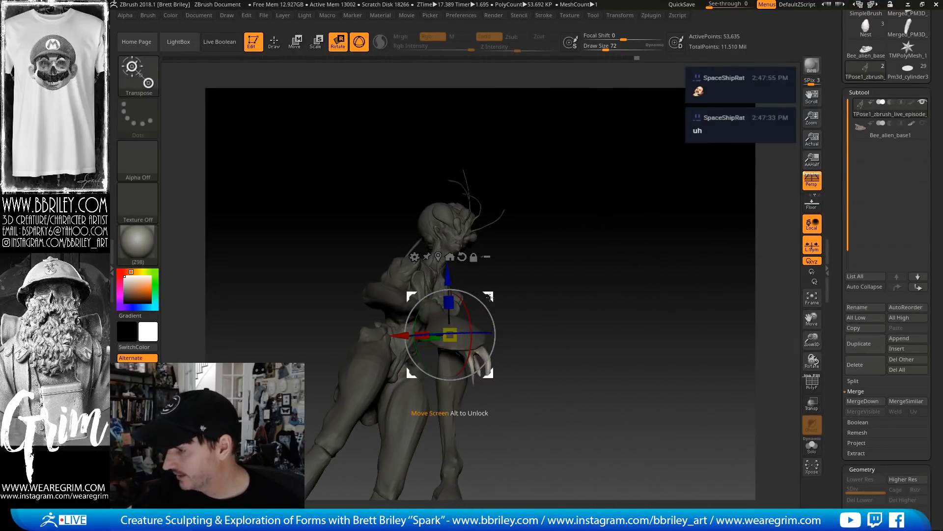
left_click_drag(474, 294, 571, 279)
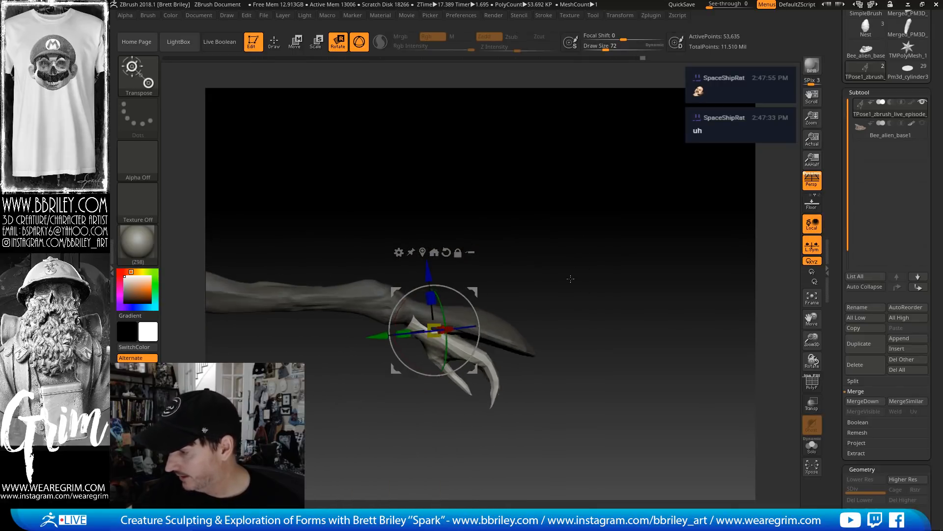
left_click_drag(480, 279, 481, 279)
left_click_drag(531, 230, 520, 186)
left_click_drag(481, 282, 473, 282)
left_click_drag(499, 246, 495, 276)
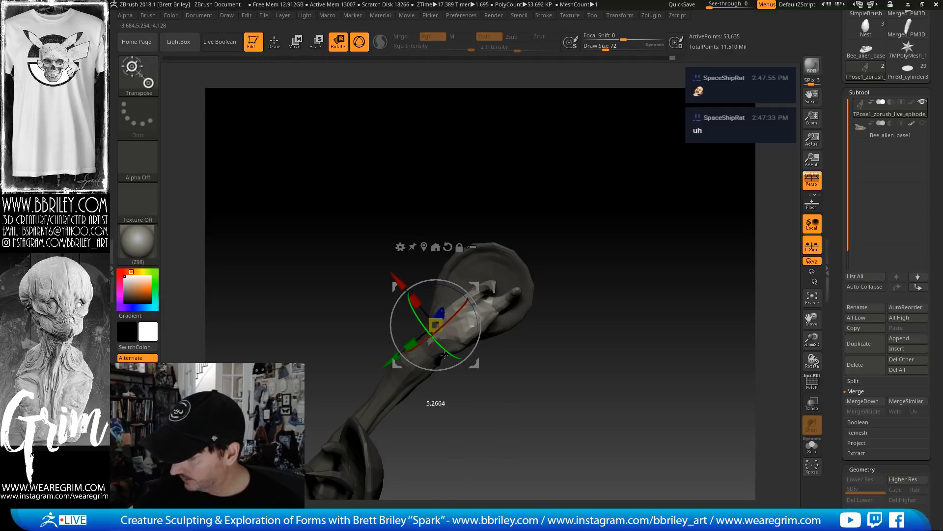
left_click_drag(506, 212, 565, 197)
left_click_drag(473, 287, 466, 286)
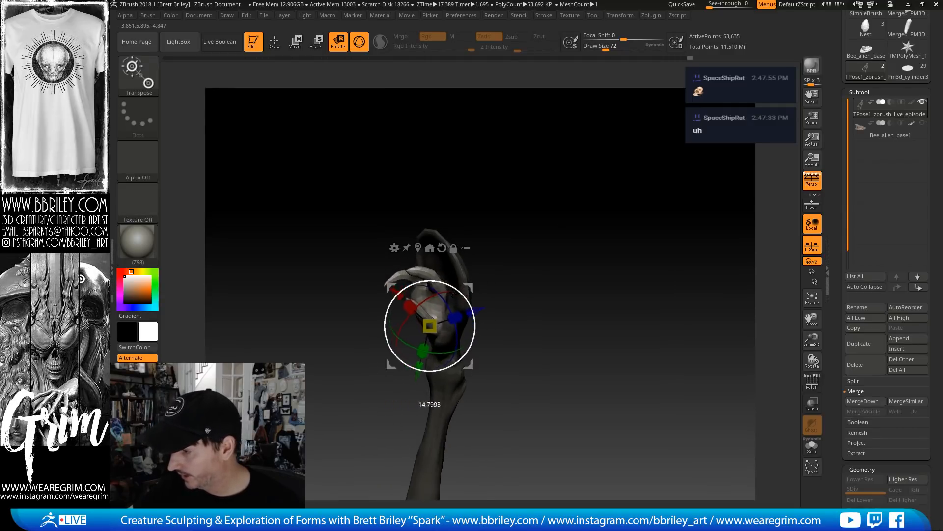
mouse_move(492, 258)
left_mouse_down()
mouse_move(531, 261)
mouse_move(567, 285)
mouse_move(540, 249)
left_mouse_up()
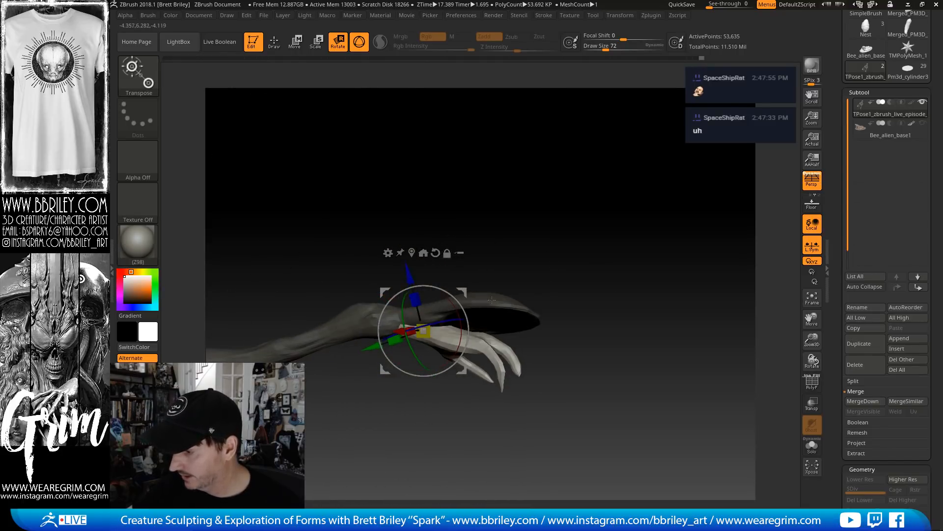
Switch to the Move brush with Rgb off and draw size 72 to shape the clawed hand at the right wrist
key("q")
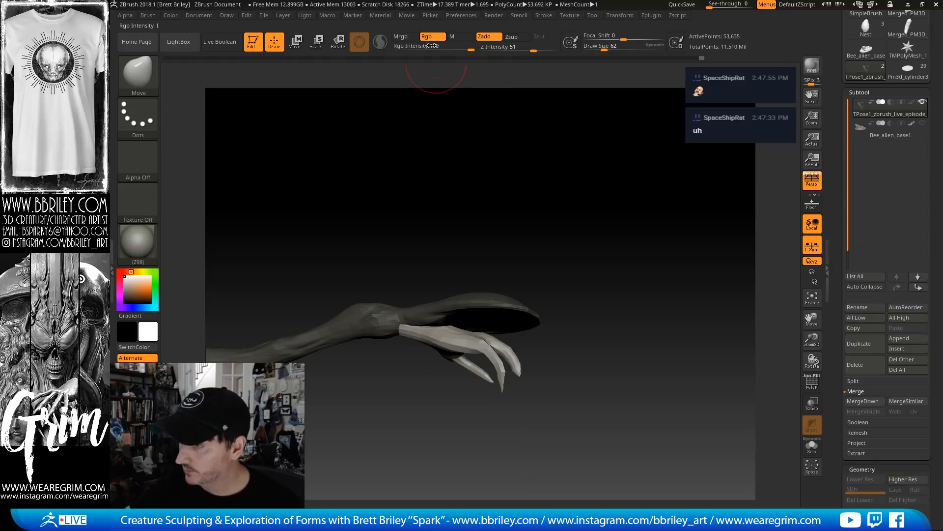
left_click(432, 37)
key("bracketright")
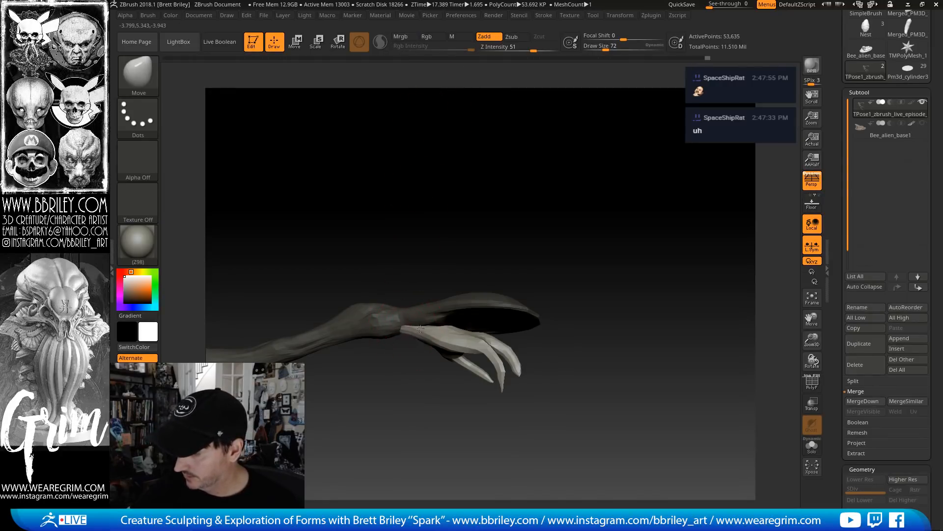
left_click_drag(600, 237, 727, 257)
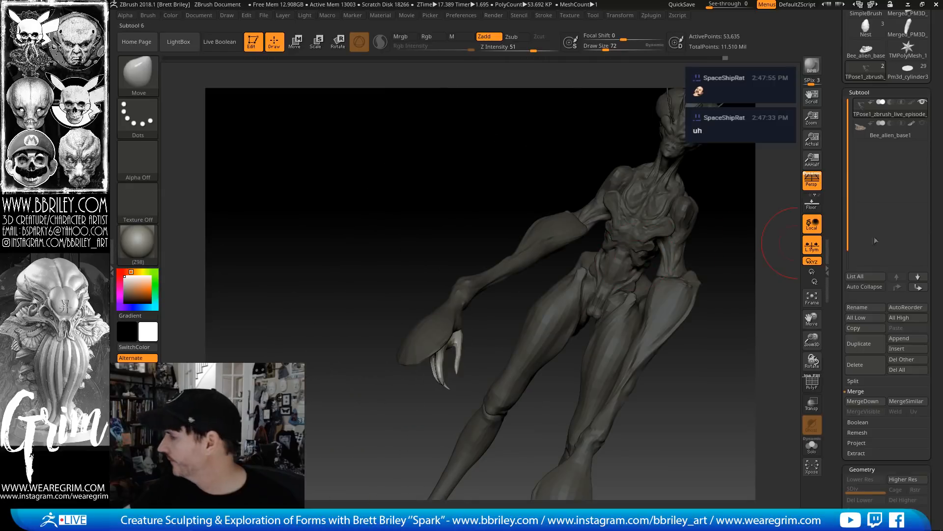
Show Bee_alien_base1 again and adjust the clawed hand's rotation beneath the right forearm end against the nest mound
left_click(922, 123)
mouse_move(580, 133)
left_mouse_down()
mouse_move(565, 143)
mouse_move(552, 139)
mouse_move(558, 121)
mouse_move(505, 123)
left_mouse_up()
key("w")
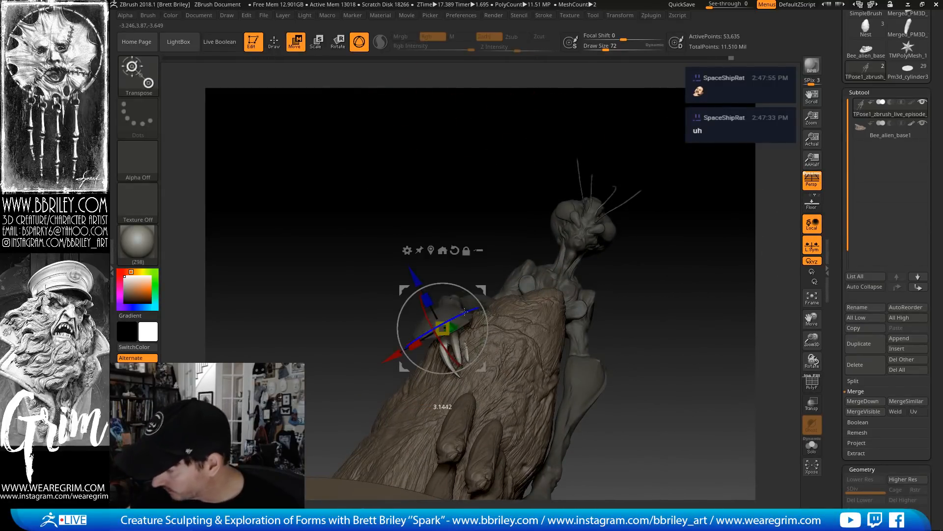
key("q")
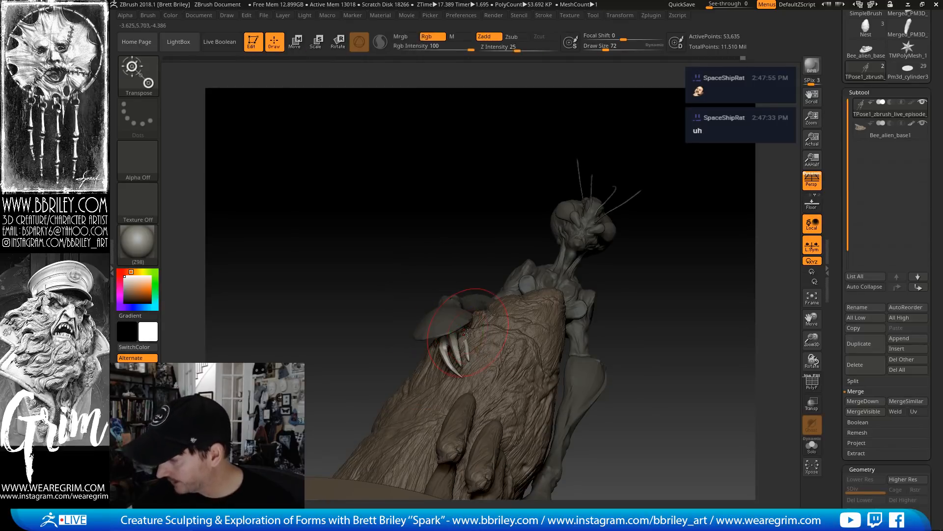
Push the clawed hand's fingers into shape against the nest surface with the Move brush, reducing the draw size to 44
mouse_move(480, 227)
left_mouse_down()
mouse_move(464, 246)
mouse_move(532, 217)
left_mouse_up()
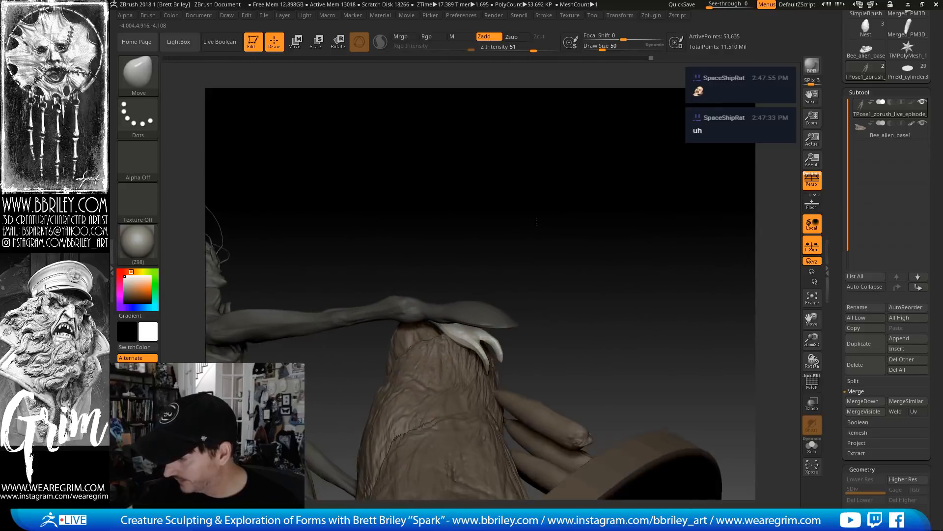
mouse_move(495, 363)
left_mouse_down()
mouse_move(529, 329)
mouse_move(494, 370)
mouse_move(488, 358)
left_mouse_up()
key("s")
left_click(485, 360)
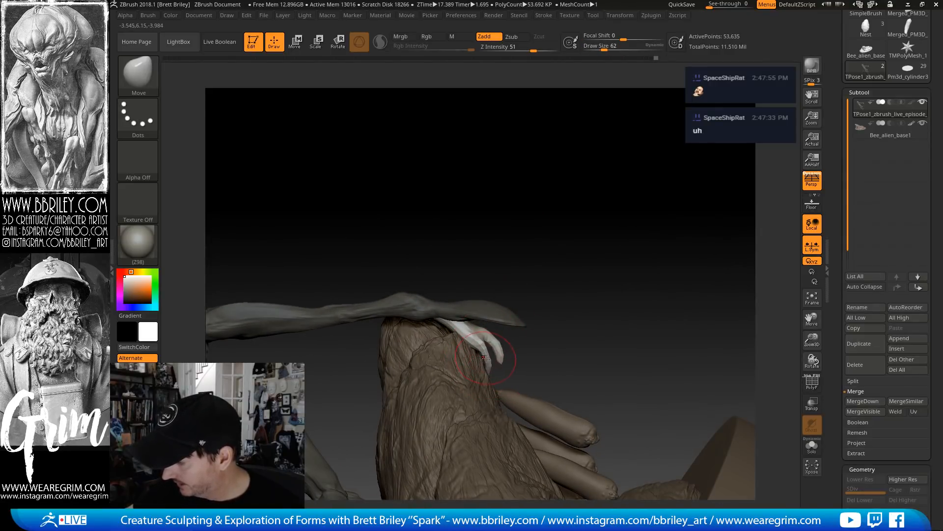
left_click_drag(533, 312, 504, 330)
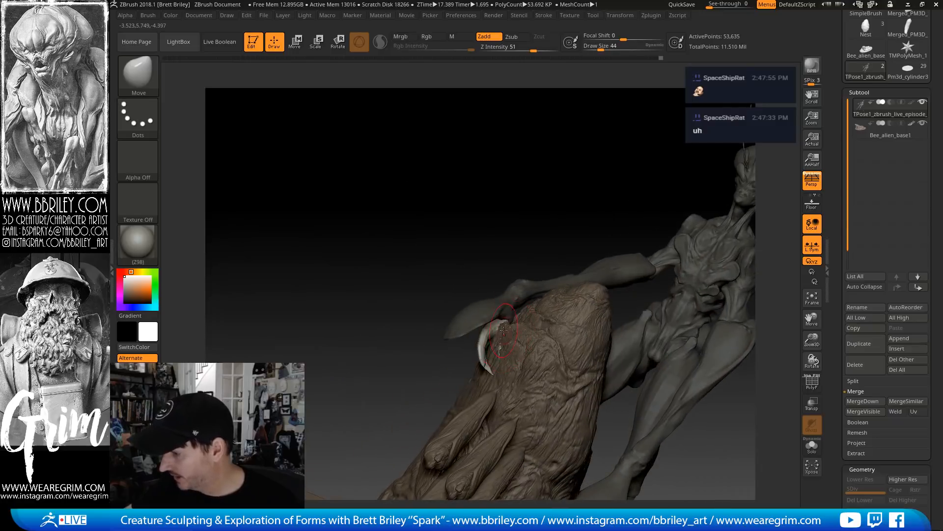
mouse_move(554, 220)
left_mouse_down()
mouse_move(556, 207)
mouse_move(554, 242)
mouse_move(516, 147)
mouse_move(590, 275)
left_mouse_up()
Isolate the creature, mask everything except the hand's inner finger, and use the gizmo at the finger's base to adjust its pose
left_click(811, 447)
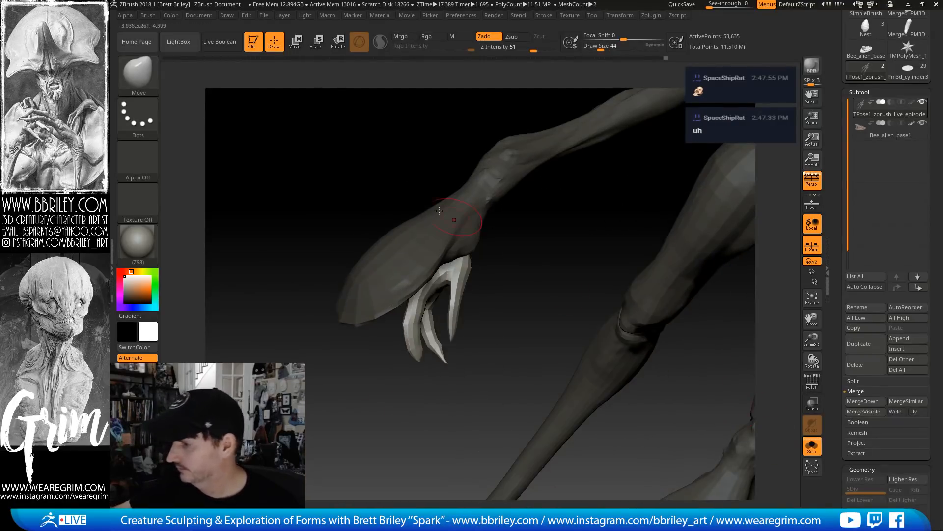
key("w")
left_click(609, 124, "alt")
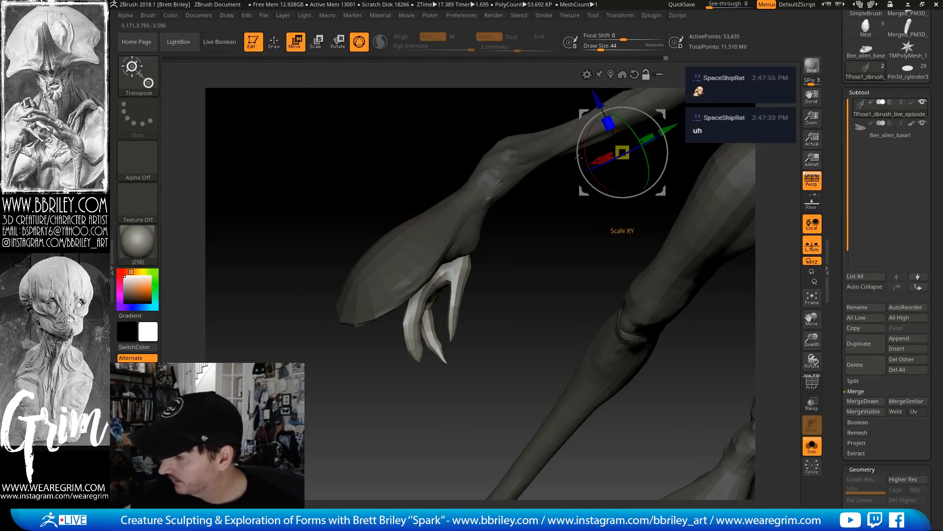
left_click_drag(460, 268, 462, 317, "ctrl")
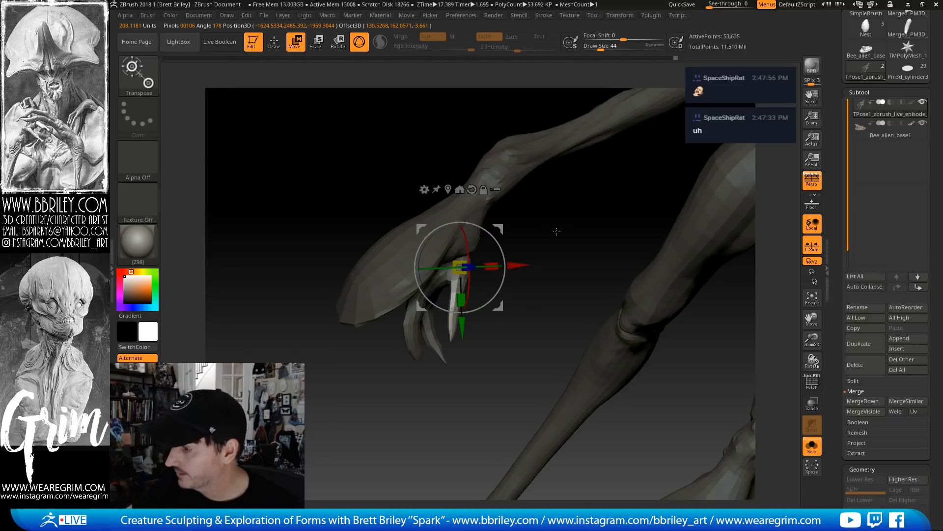
left_click_drag(557, 231, 554, 207)
left_click_drag(467, 273, 476, 236)
left_click_drag(576, 227, 532, 323)
left_click_drag(505, 274, 506, 265)
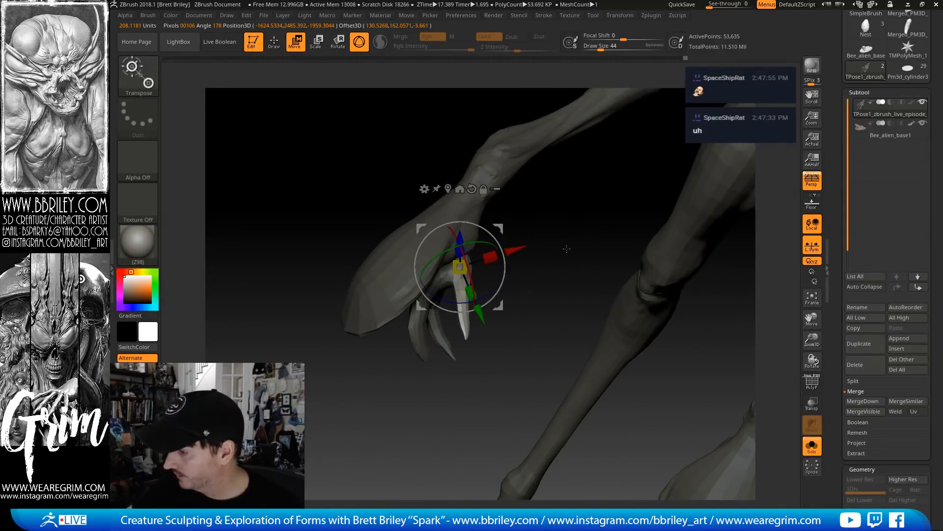
Bring back the nest and reposition the unmasked finger so it rests against the mound's surface
left_click(810, 446)
left_click_drag(643, 178, 597, 216)
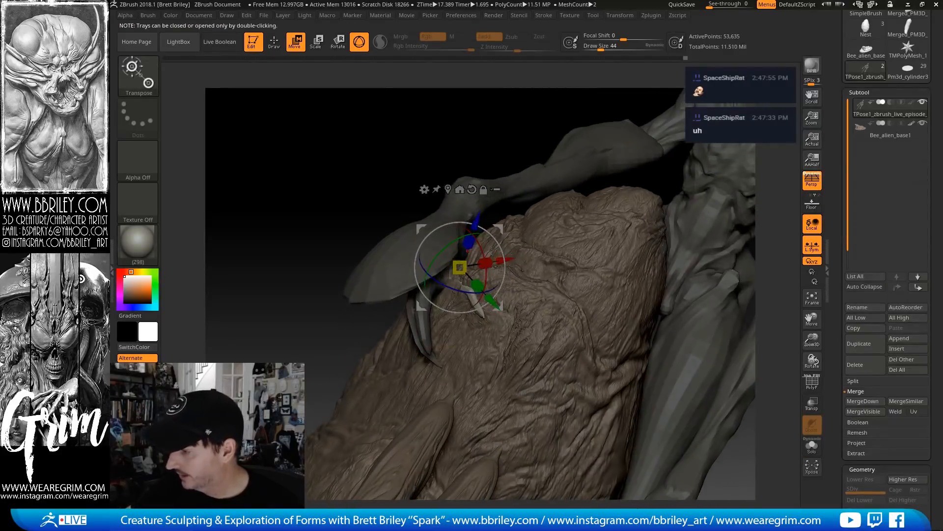
left_click_drag(478, 248, 498, 227)
left_click_drag(733, 257, 712, 229)
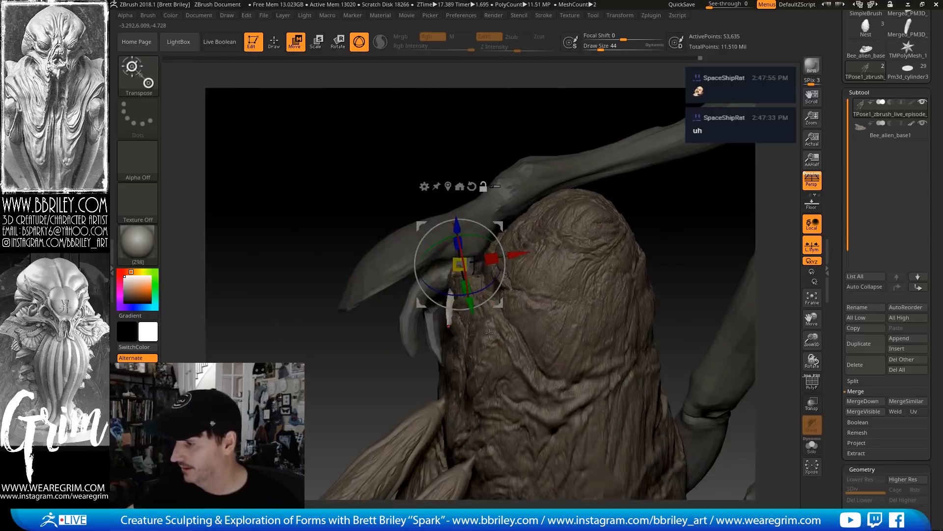
Clear the finger mask, make the creature the active subtool, and replace the gizmo with the Transpose line
left_click(490, 333, "alt")
left_click_drag(479, 117, 487, 114)
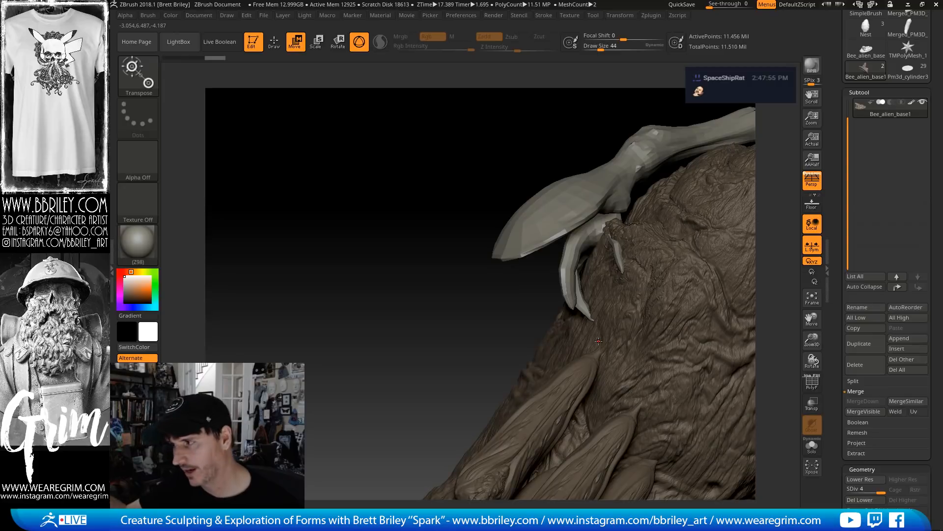
left_click_drag(415, 338, 546, 206, "alt")
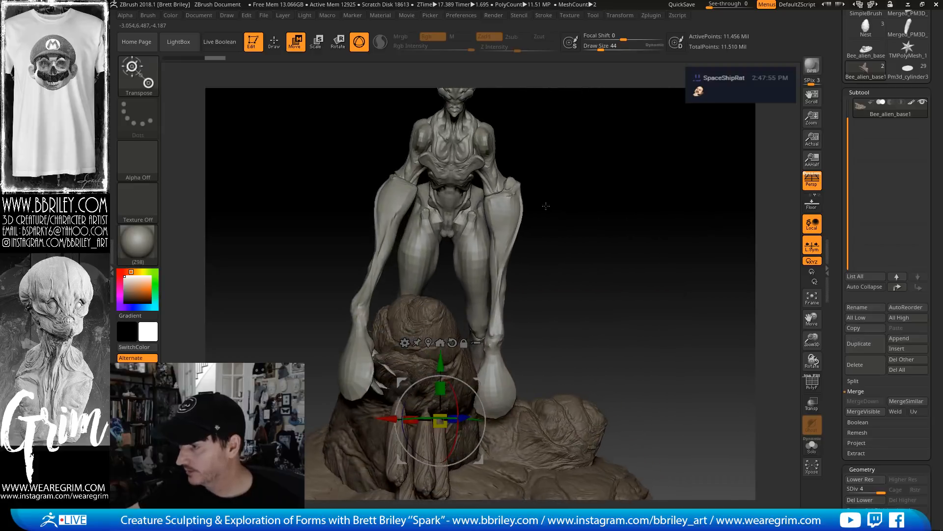
left_click(509, 209, "alt")
mouse_move(585, 158)
left_mouse_down("alt")
mouse_move(589, 213)
mouse_move(579, 169)
left_mouse_up("alt")
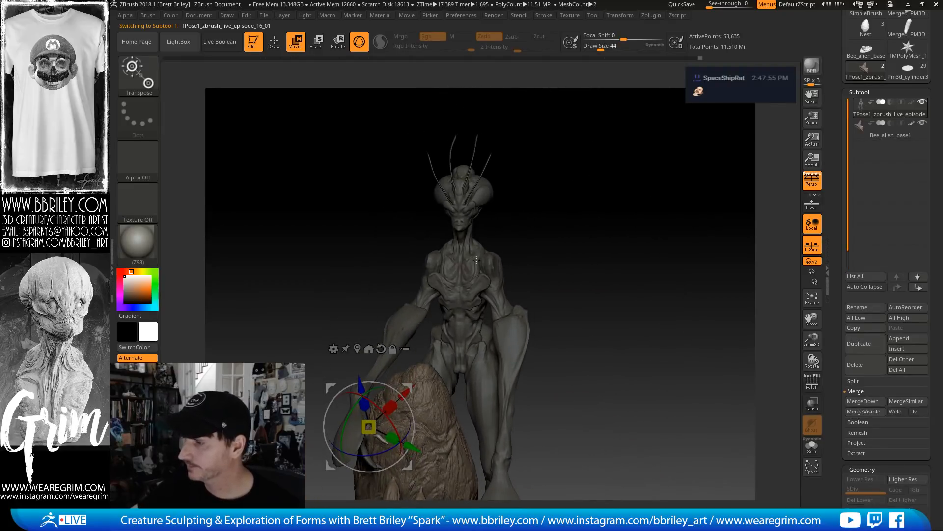
left_click(359, 42)
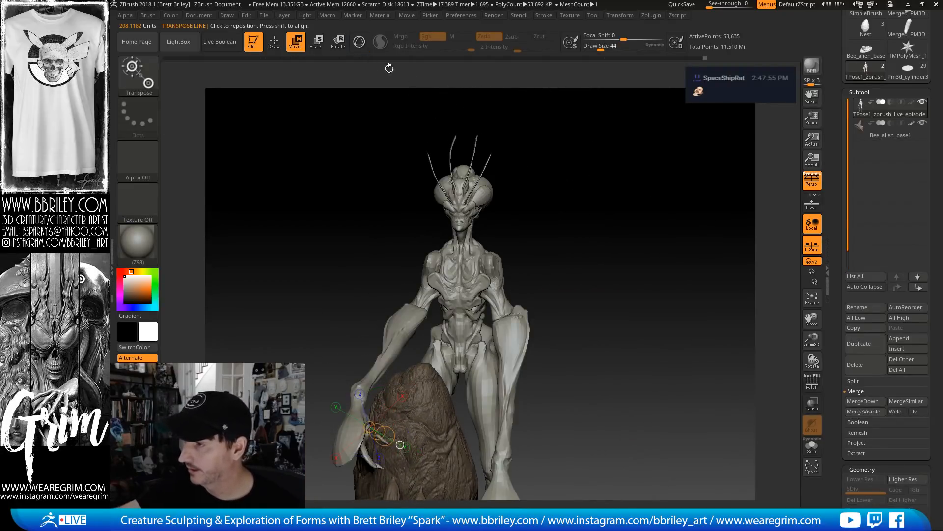
left_click_drag(589, 214, 574, 186)
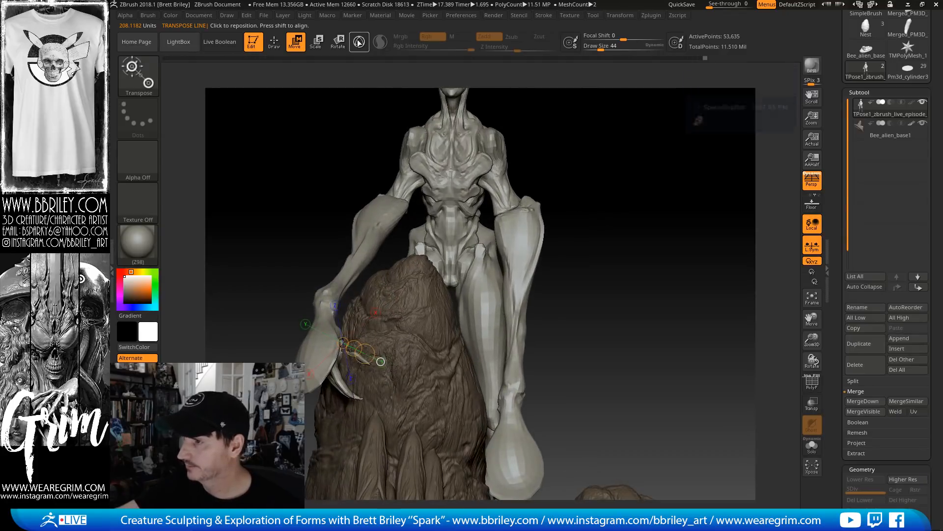
Mask the creature's arms and legs with topological masking from the torso, leaving the head, chest and abdomen unmasked
left_click_drag(453, 160, 453, 274, "ctrl")
left_click_drag(450, 183, 450, 307, "ctrl")
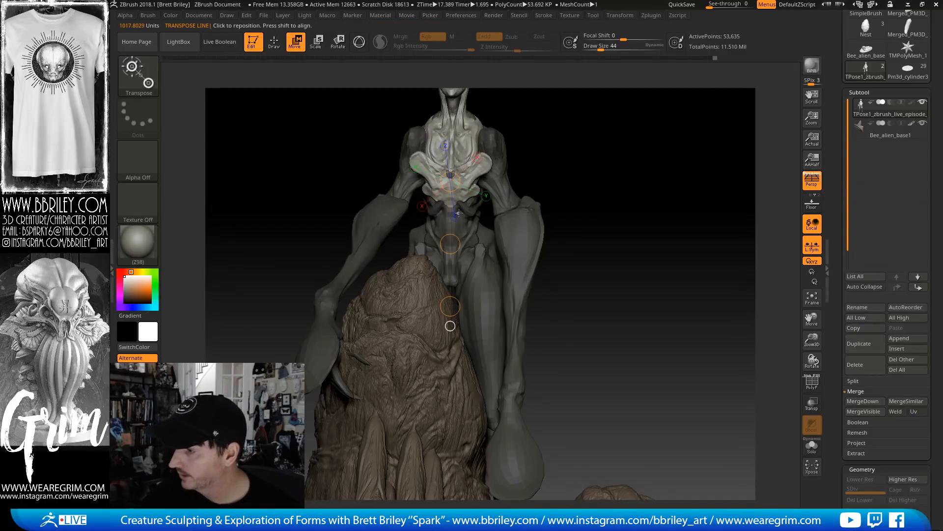
left_click_drag(462, 220, 471, 347, "ctrl")
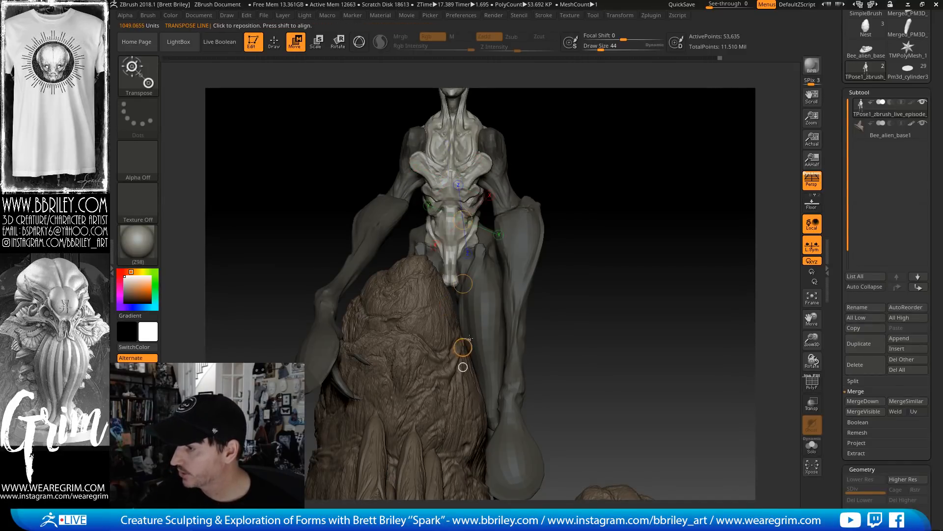
left_click_drag(631, 180, 570, 190)
mouse_move(606, 143)
left_mouse_down("alt")
mouse_move(587, 209)
mouse_move(548, 212)
left_mouse_up("alt")
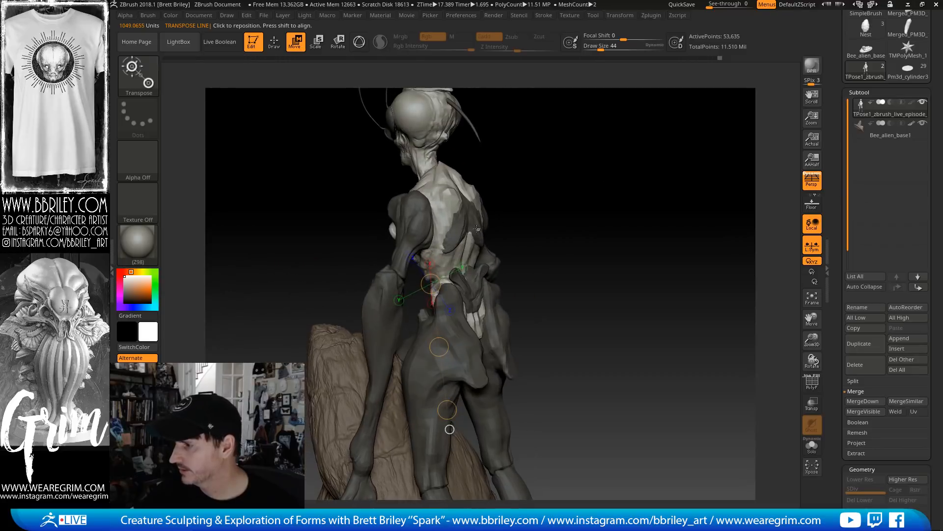
Extend the unmasked region over the pieces of the creature's back and lower spine with topological masking
left_click_drag(476, 220, 527, 346, "ctrl")
left_click_drag(558, 229, 531, 237)
left_click_drag(476, 270, 522, 382, "ctrl")
left_click_drag(475, 304, 474, 436, "ctrl")
left_click_drag(572, 219, 633, 211)
left_click_drag(614, 197, 609, 307, "alt")
left_click_drag(580, 210, 605, 206)
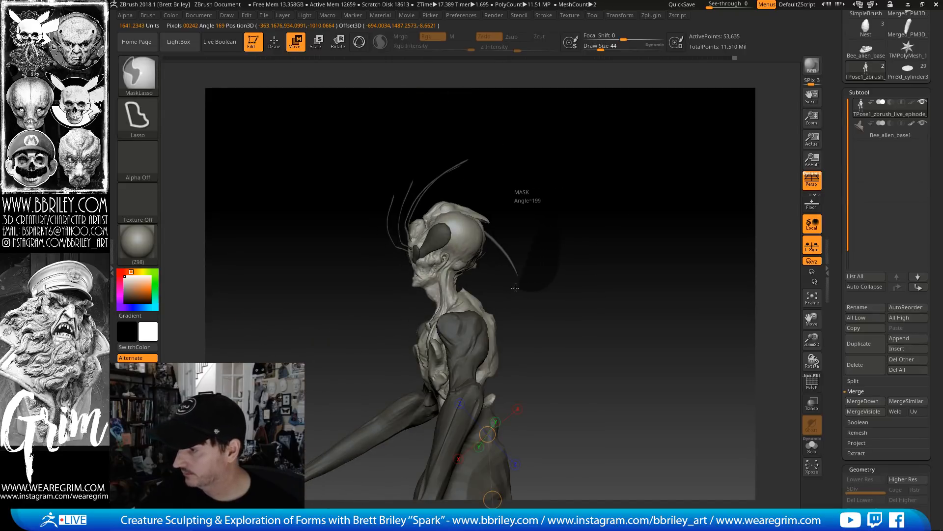
Clear the leftover mask from the head and antennae with MaskLasso and switch back to the gizmo
mouse_move(515, 288)
left_mouse_down("ctrl")
mouse_move(403, 154)
mouse_move(438, 147)
left_mouse_up("ctrl")
key("ctrl+z")
mouse_move(551, 200)
left_mouse_down("ctrl")
mouse_move(506, 285)
mouse_move(384, 191)
mouse_move(432, 142)
left_mouse_up("ctrl")
mouse_move(585, 204)
left_mouse_down()
mouse_move(613, 216)
mouse_move(627, 238)
left_mouse_up()
mouse_move(624, 280)
left_mouse_down("alt")
mouse_move(574, 173)
mouse_move(511, 198)
left_mouse_up("alt")
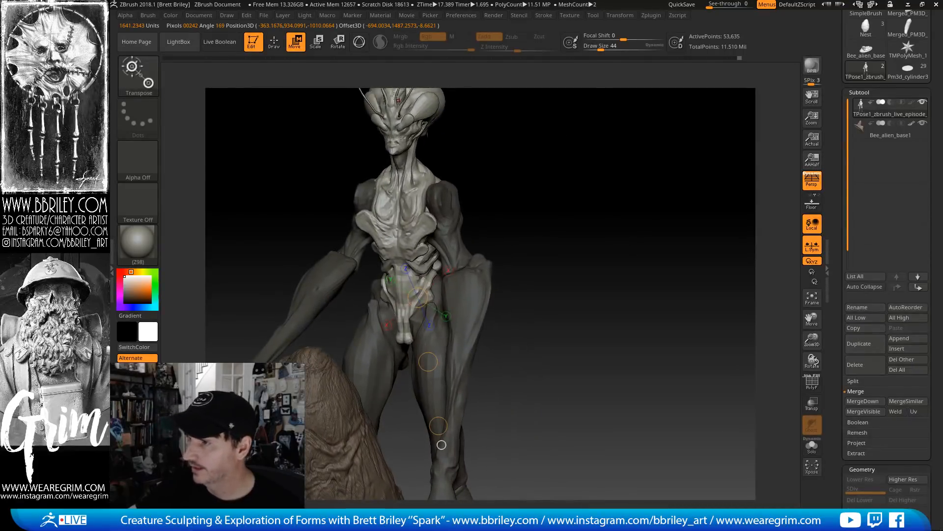
left_click(359, 42)
Try to move and twist the unmasked head and torso away from the masked arms and legs
left_click_drag(457, 262, 763, 176)
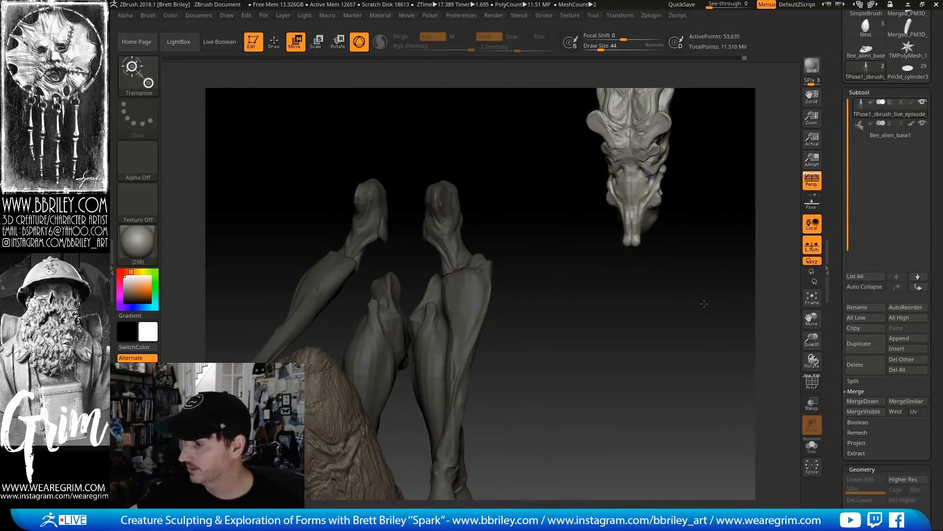
key("ctrl+z")
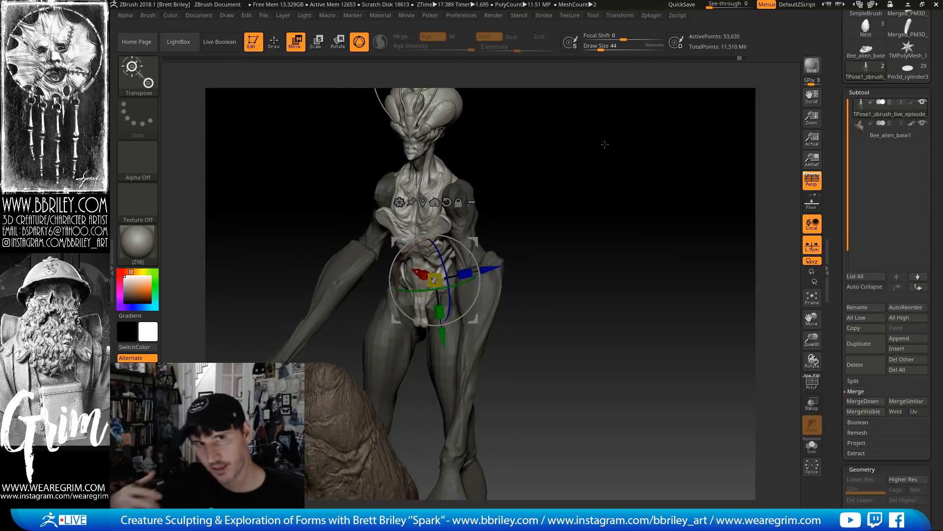
mouse_move(598, 193)
left_mouse_down()
mouse_move(608, 209)
mouse_move(598, 212)
mouse_move(602, 199)
left_mouse_up()
left_click_drag(458, 289, 436, 308)
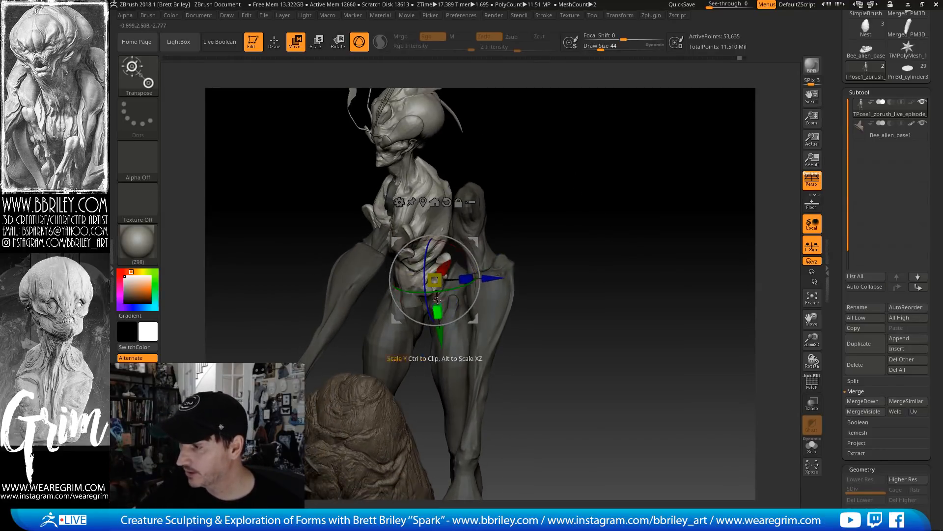
left_click_drag(573, 216, 595, 240)
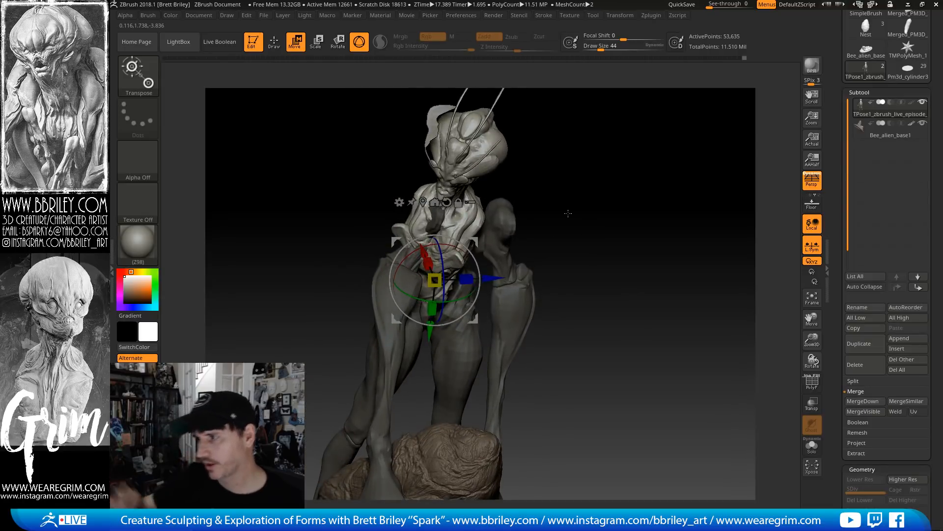
key("ctrl+z")
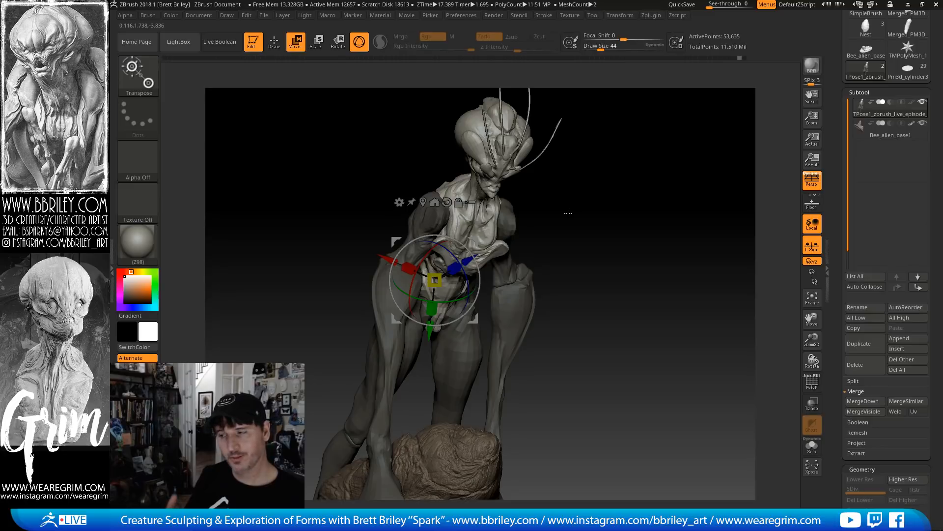
Mask the pelvis and lower torso with MaskLasso and soften the mask edge at the waist
mouse_move(568, 214)
left_mouse_down()
mouse_move(557, 194)
mouse_move(569, 211)
left_mouse_up()
left_click(812, 445)
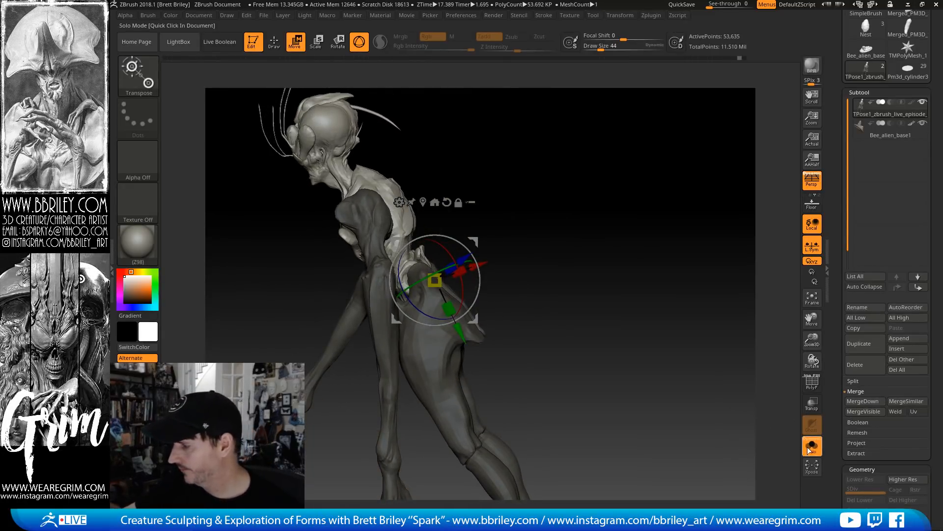
left_click(808, 450)
mouse_move(673, 305)
left_mouse_down()
mouse_move(697, 295)
mouse_move(707, 266)
mouse_move(679, 294)
mouse_move(611, 252)
left_mouse_up()
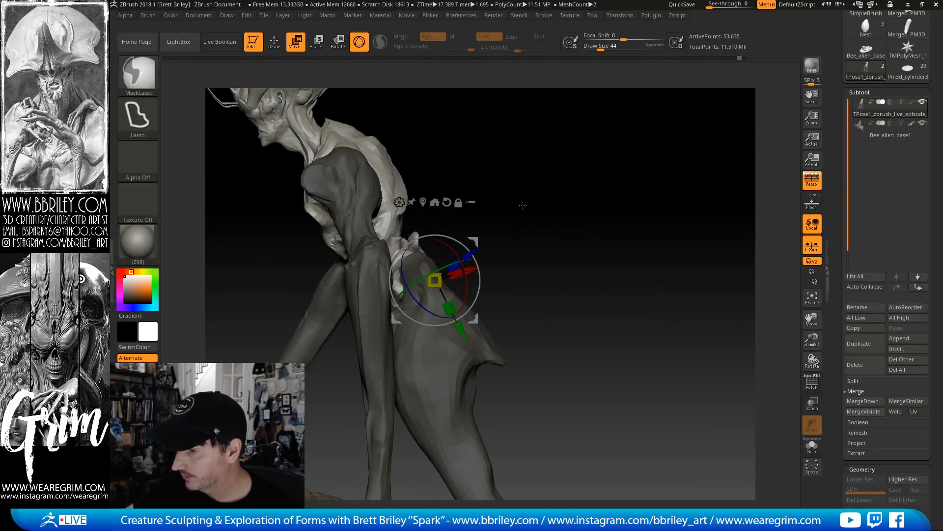
mouse_move(523, 295)
left_mouse_down("ctrl")
mouse_move(396, 381)
mouse_move(375, 236)
mouse_move(381, 217)
left_mouse_up("ctrl")
mouse_move(541, 177)
left_mouse_down()
mouse_move(589, 163)
mouse_move(562, 171)
left_mouse_up()
left_click(433, 265, "ctrl")
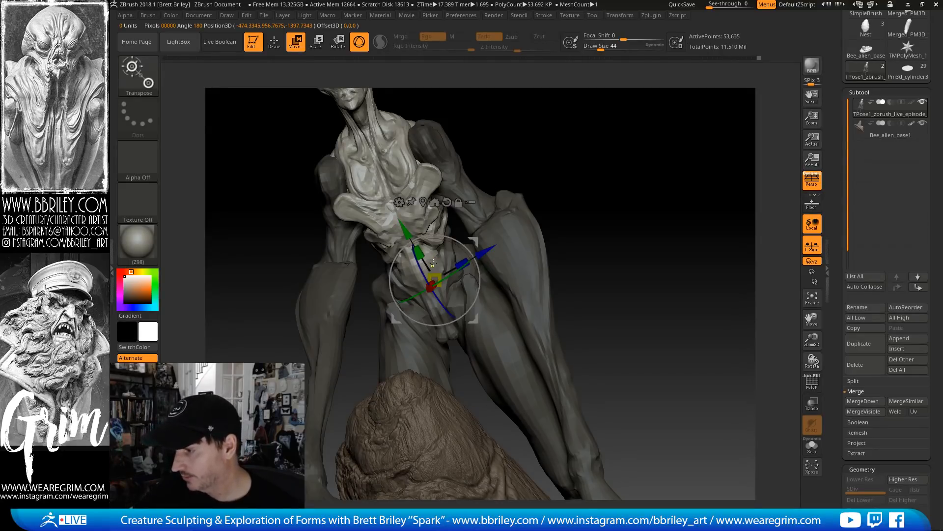
Place the gizmo at the waist and tilt the unmasked upper body sideways over the masked pelvis
left_click_drag(550, 160, 617, 186)
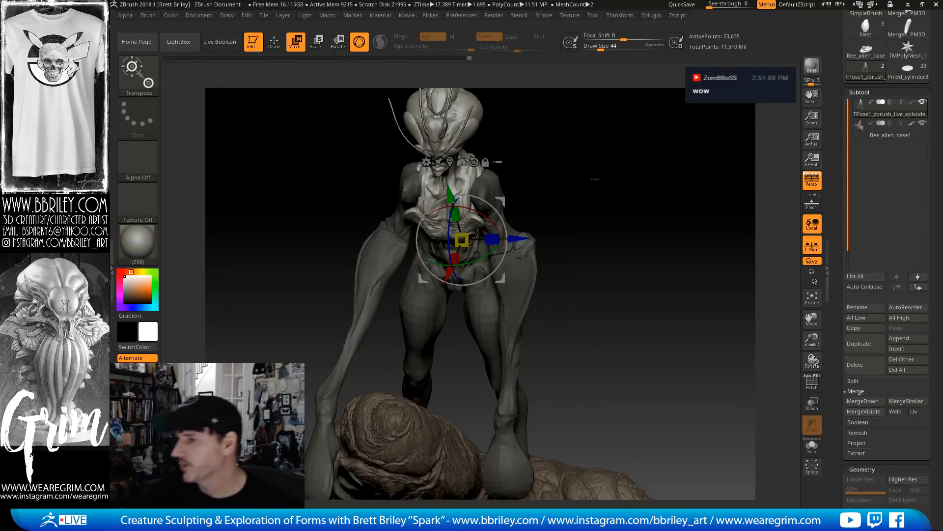
left_click_drag(574, 182, 603, 175)
left_click_drag(473, 255, 519, 208)
left_click_drag(495, 245, 478, 218, "alt")
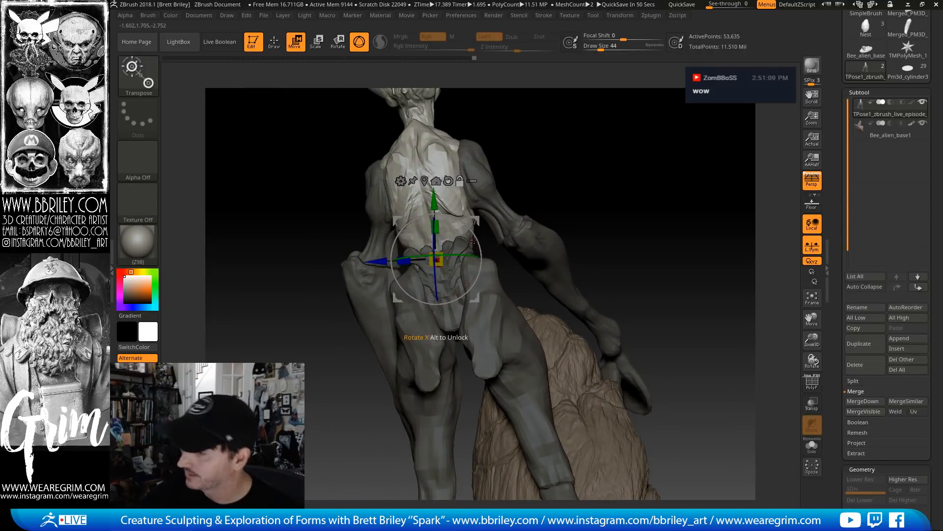
left_click_drag(559, 147, 472, 227)
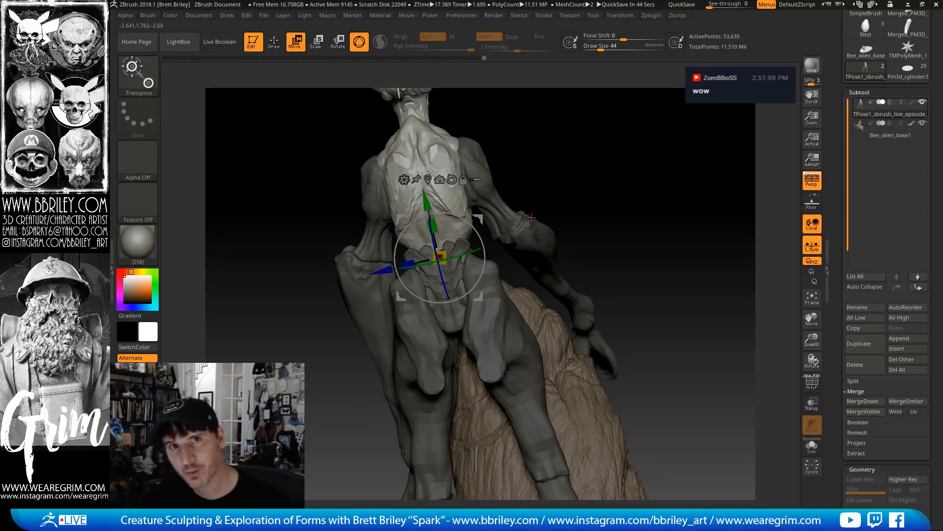
Fine-tune the unmasked upper body's lean and twist at the waist over the masked pelvis
left_click_drag(585, 149, 609, 147)
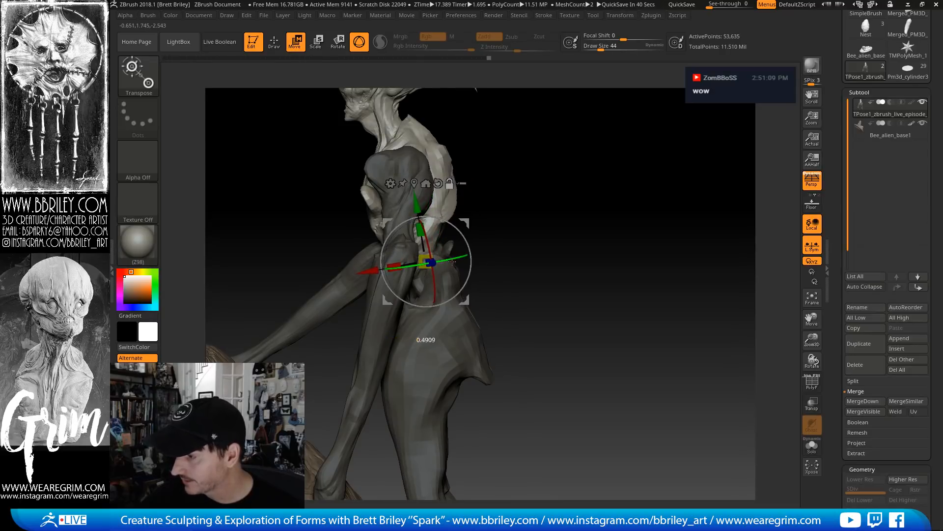
left_click_drag(534, 195, 491, 238)
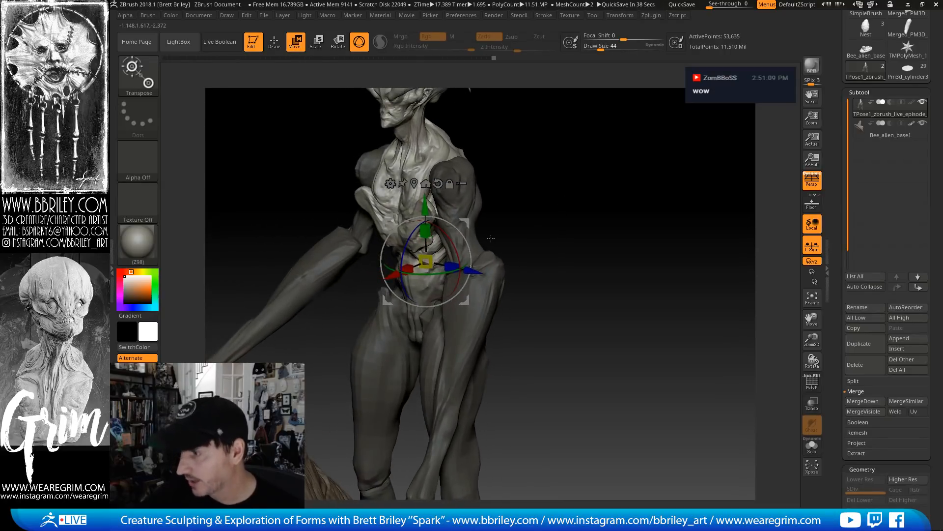
left_click_drag(443, 269, 451, 269)
mouse_move(494, 184)
left_mouse_down()
mouse_move(515, 172)
mouse_move(498, 196)
left_mouse_up()
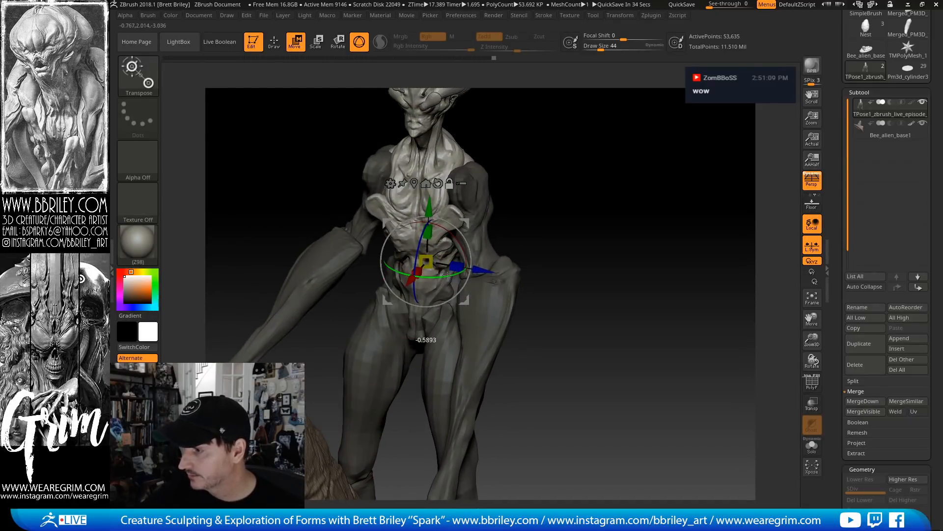
left_click_drag(448, 276, 447, 275)
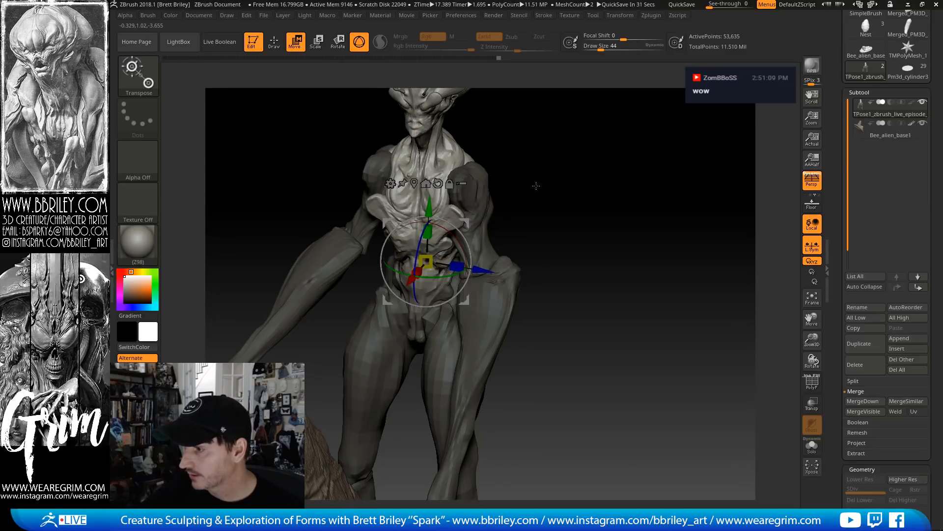
Switch from the gizmo to the Move brush and reduce its draw size to 79
mouse_move(536, 186)
left_mouse_down()
mouse_move(522, 180)
mouse_move(432, 242)
mouse_move(448, 242)
left_mouse_up()
key("q")
key("s")
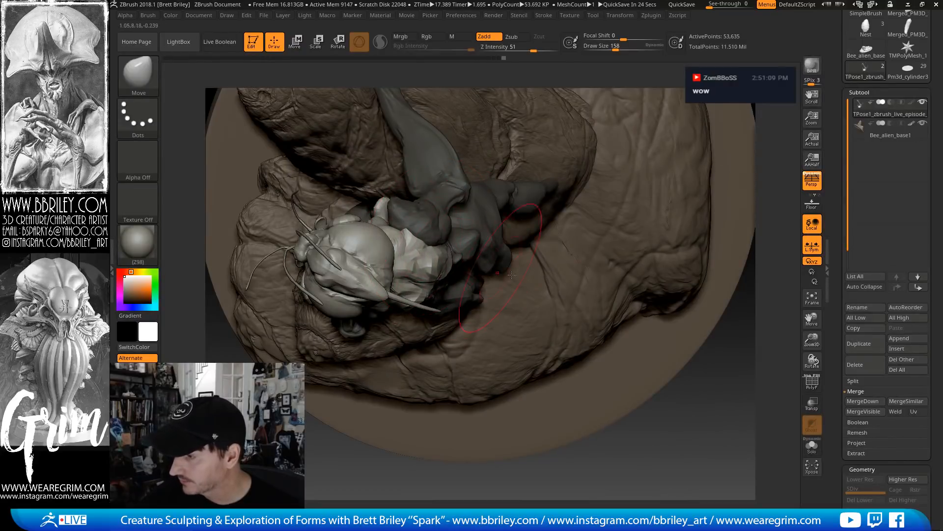
mouse_move(687, 383)
left_mouse_down()
mouse_move(551, 320)
mouse_move(375, 204)
left_mouse_up()
key("[")
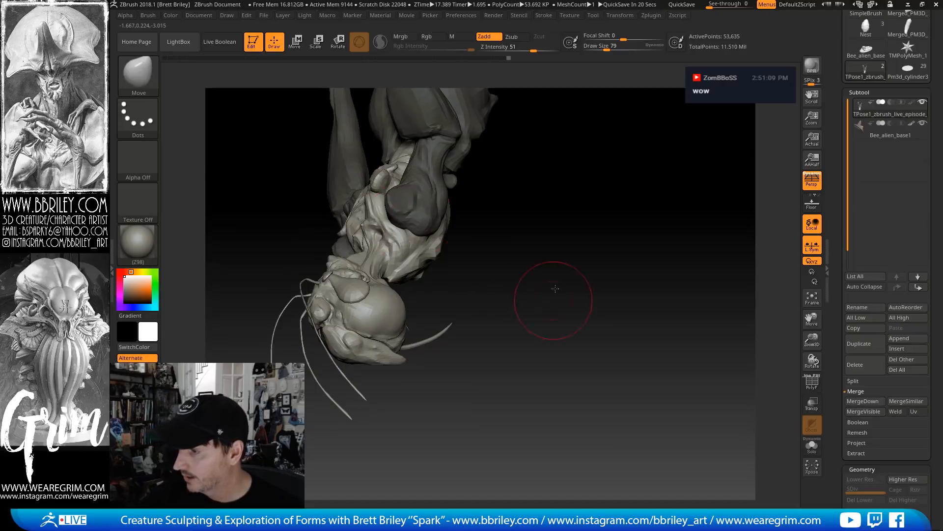
left_click_drag(555, 288, 512, 235)
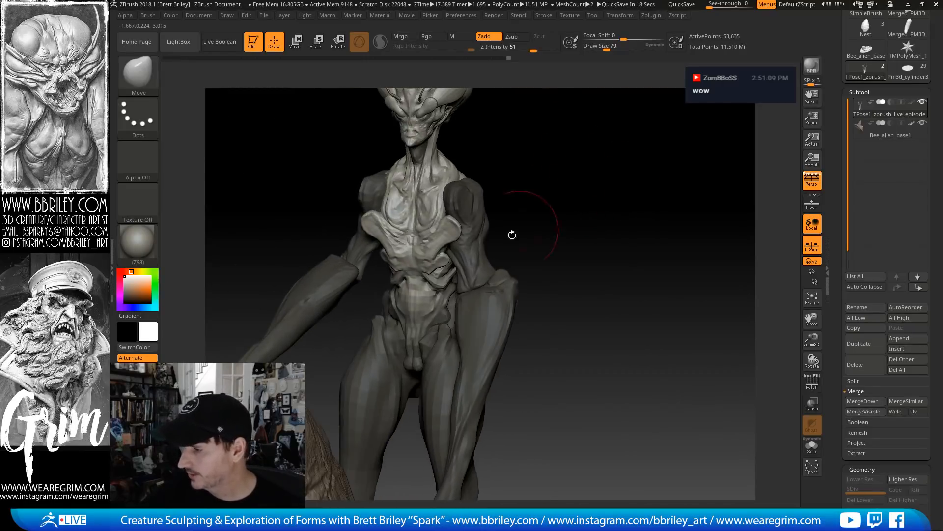
Extend the MaskLasso mask up over the abdomen and lower back and soften its edge
key("ctrl")
left_click_drag(556, 181, 571, 169)
left_click_drag(537, 310, 370, 298, "ctrl")
left_click_drag(448, 293, 508, 289, "ctrl")
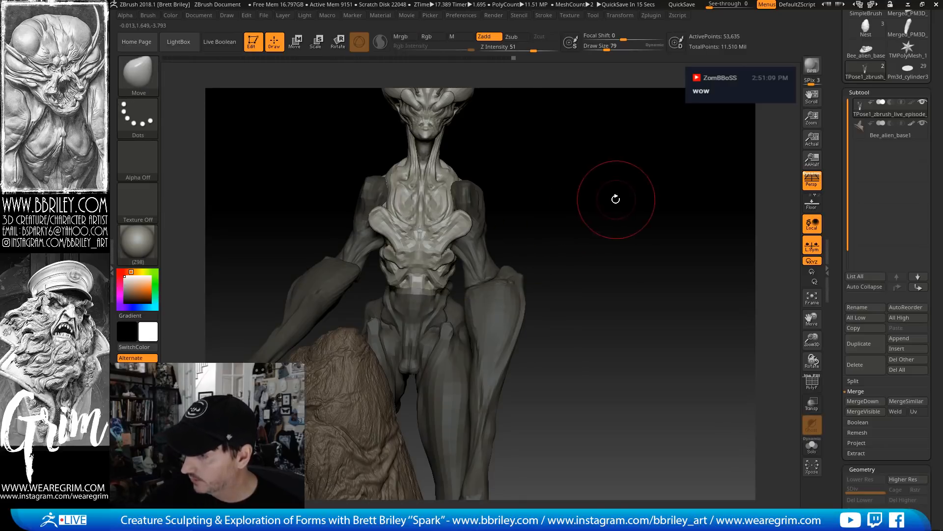
left_click_drag(615, 200, 573, 198)
mouse_move(558, 294)
left_mouse_down("ctrl")
mouse_move(431, 375)
mouse_move(493, 261)
mouse_move(539, 259)
mouse_move(395, 291)
mouse_move(540, 242)
mouse_move(528, 243)
left_mouse_up("ctrl")
left_click(463, 259, "ctrl")
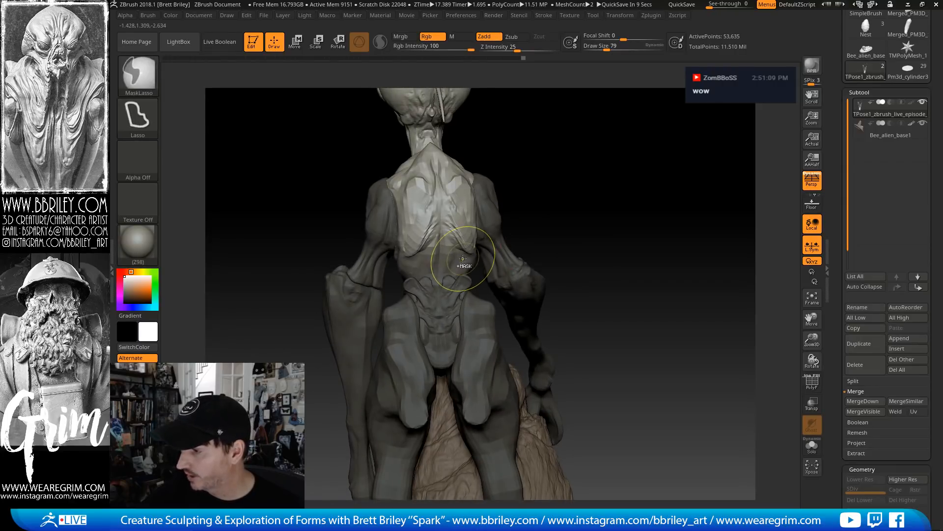
Switch to the gizmo and reposition it higher, in the middle of the creature's back
left_click(295, 42)
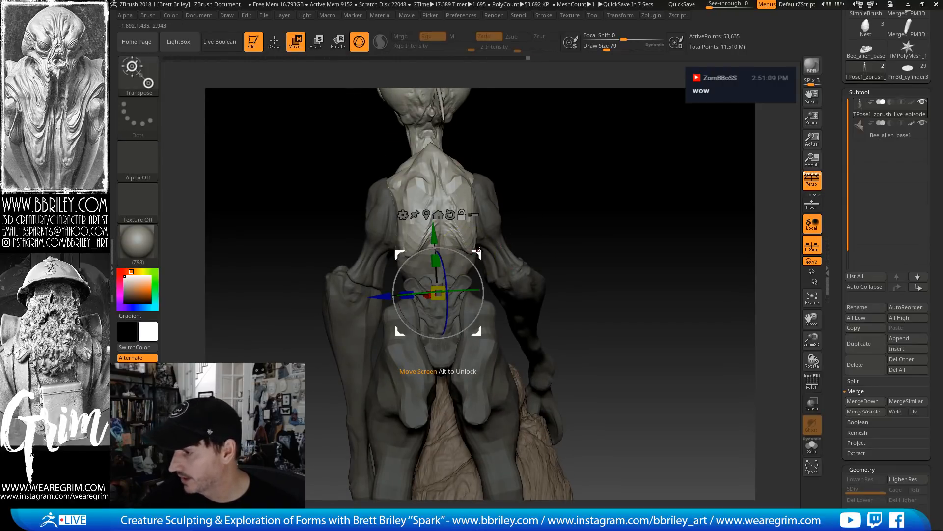
mouse_move(477, 254)
left_mouse_down("alt")
mouse_move(482, 213)
mouse_move(475, 252)
left_mouse_up("alt")
left_click_drag(552, 160, 542, 209, "alt")
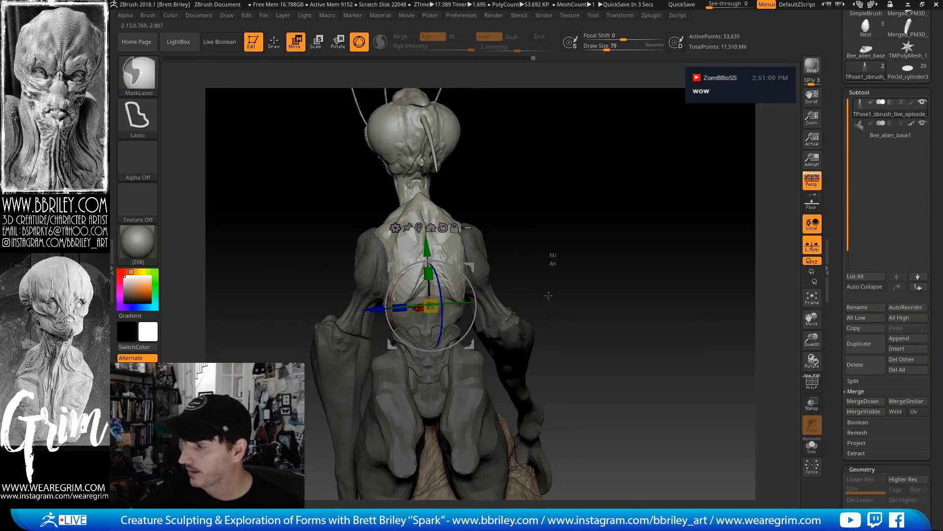
left_click_drag(551, 257, 599, 267)
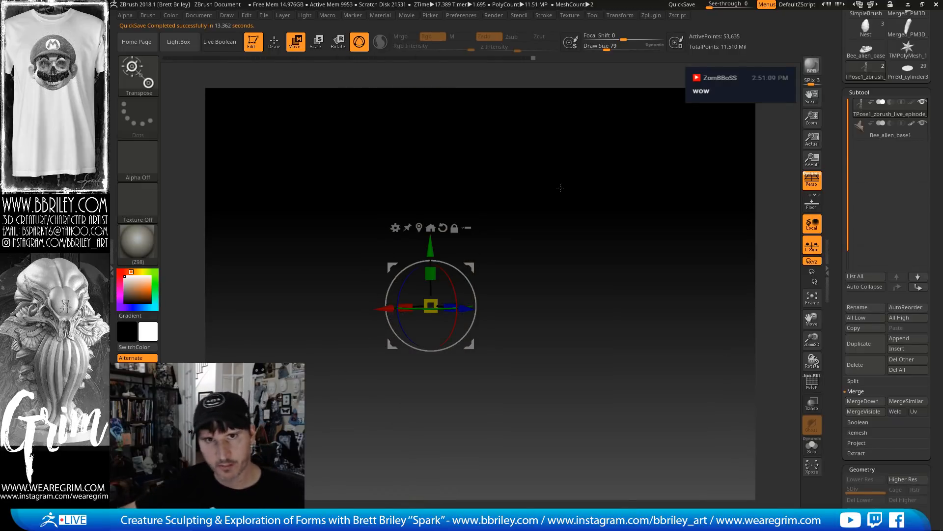
left_click_drag(560, 187, 540, 225)
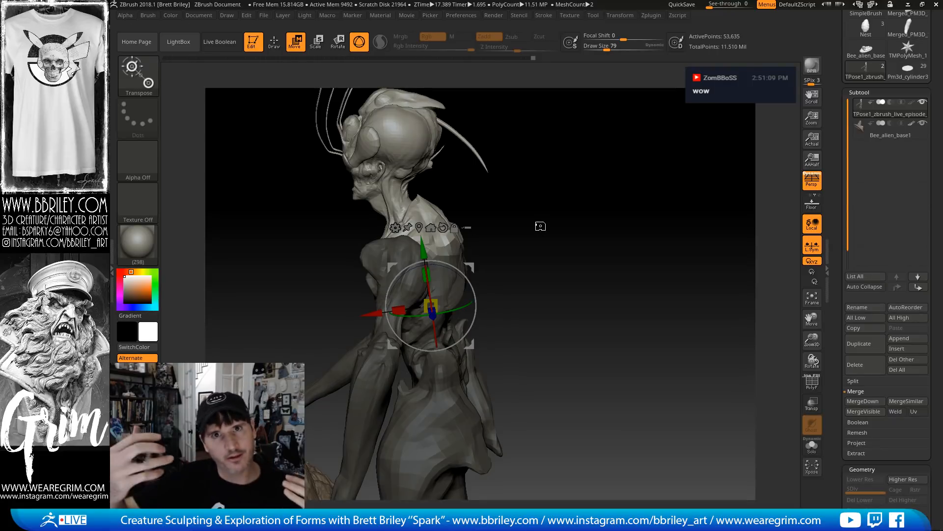
Replace the mask with a topological mask along the spine below the upper back, and undo the gizmo nudge
key("q")
left_click(443, 253, "ctrl")
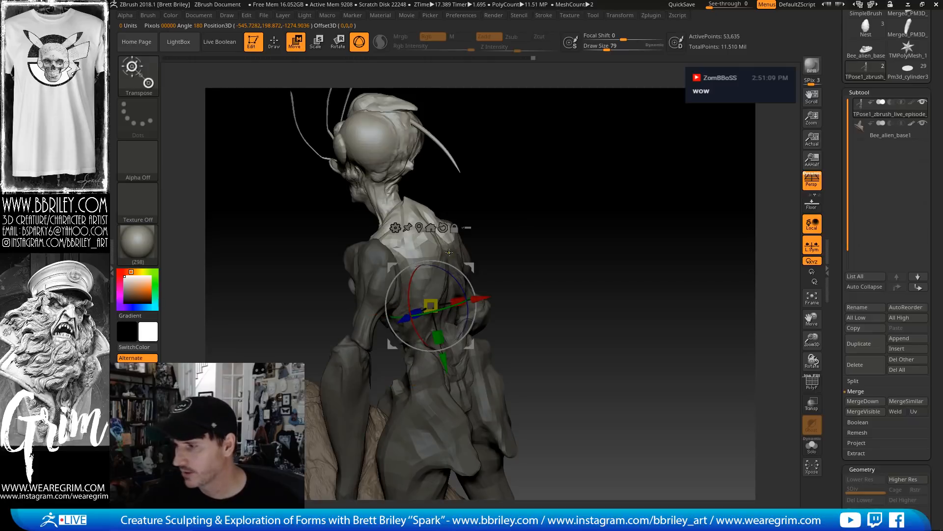
left_click_drag(504, 276, 455, 301)
left_click_drag(522, 231, 526, 266, "alt")
key("ctrl+z")
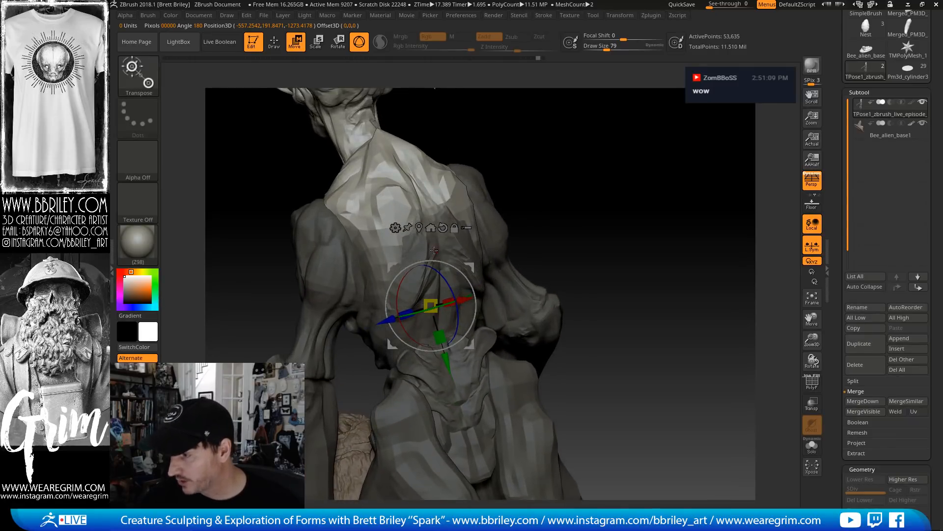
left_click_drag(430, 246, 452, 324, "ctrl")
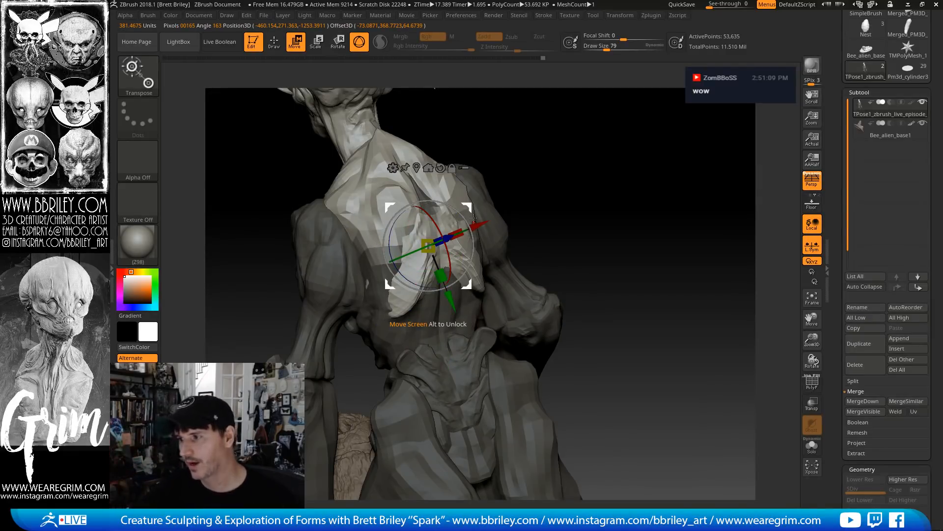
left_click_drag(433, 244, 427, 246)
key("ctrl+z")
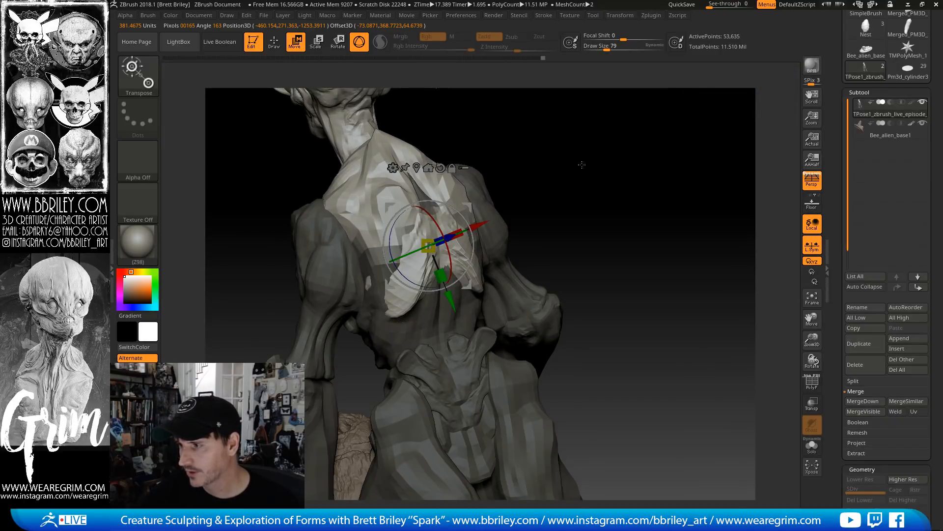
Extend the mask up to the chest and slightly adjust the unmasked upper chest and head with the gizmo
left_click_drag(582, 164, 376, 274)
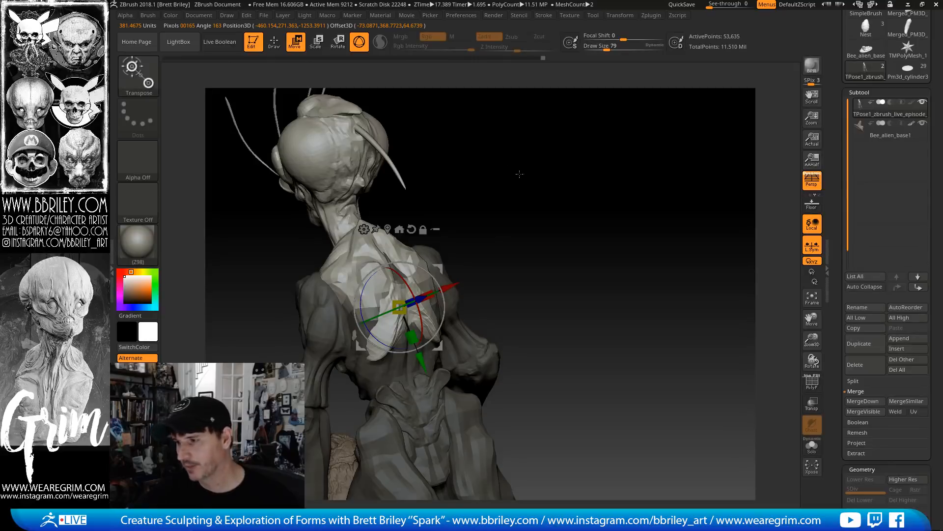
left_click_drag(519, 173, 414, 293)
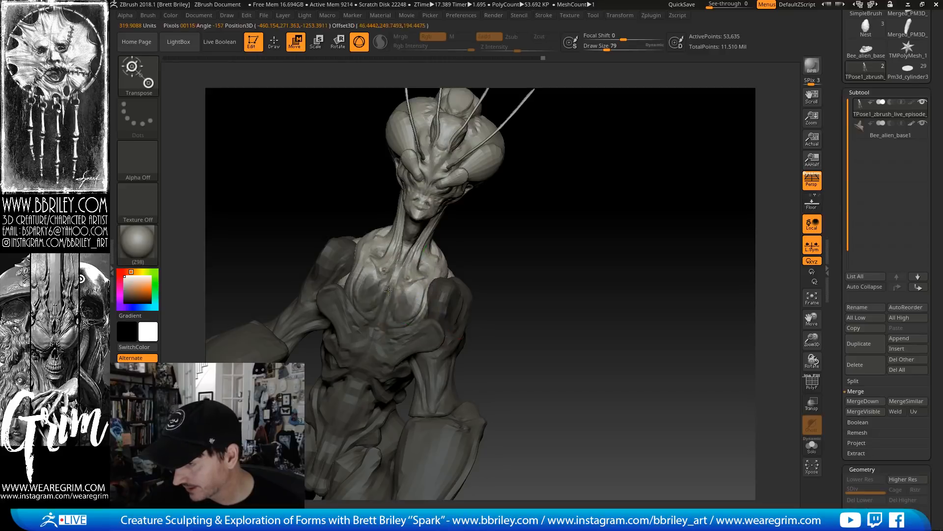
left_click_drag(537, 236, 491, 218)
left_click_drag(391, 309, 399, 308)
left_click_drag(467, 215, 501, 215)
Mask the chest, shoulders and upper back up to the base of the neck with MaskLasso
mouse_move(487, 262)
left_mouse_down("ctrl")
mouse_move(386, 379)
mouse_move(319, 285)
left_mouse_up("ctrl")
mouse_move(543, 164)
left_mouse_down()
mouse_move(575, 192)
mouse_move(530, 267)
mouse_move(315, 261)
left_mouse_up()
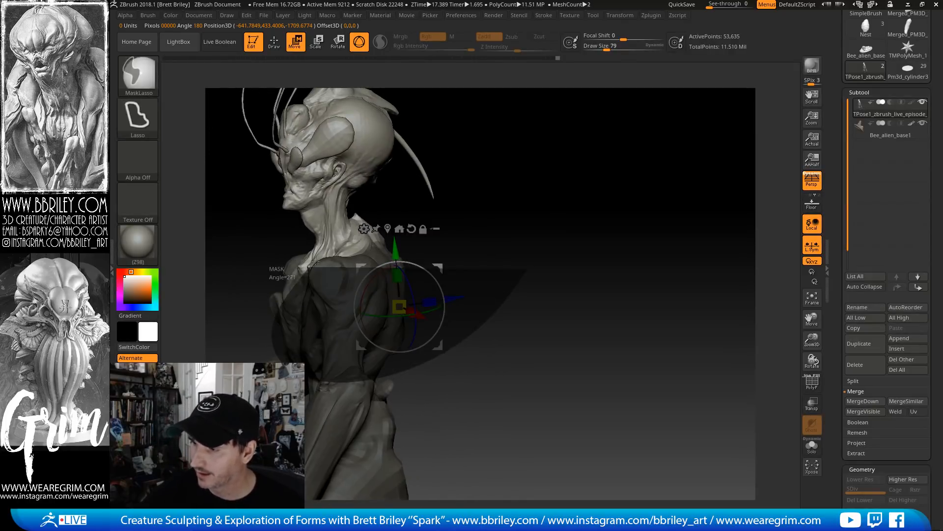
left_click_drag(463, 230, 479, 227, "ctrl")
left_click_drag(501, 227, 582, 239)
mouse_move(516, 337)
left_mouse_down("ctrl")
mouse_move(437, 364)
mouse_move(452, 241)
mouse_move(474, 246)
left_mouse_up("ctrl")
mouse_move(580, 248)
left_mouse_down()
mouse_move(506, 211)
mouse_move(443, 243)
mouse_move(526, 228)
mouse_move(507, 216)
mouse_move(554, 185)
mouse_move(481, 211)
mouse_move(393, 275)
left_mouse_up()
key("ctrl")
key("ctrl")
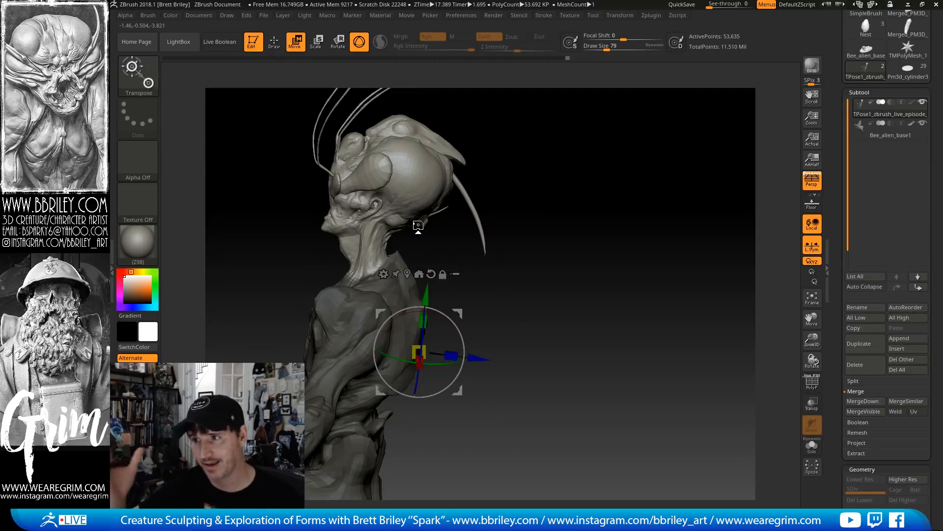
Refine the MaskLasso mask around the back of the neck base and soften its edge
left_click_drag(419, 224, 523, 307)
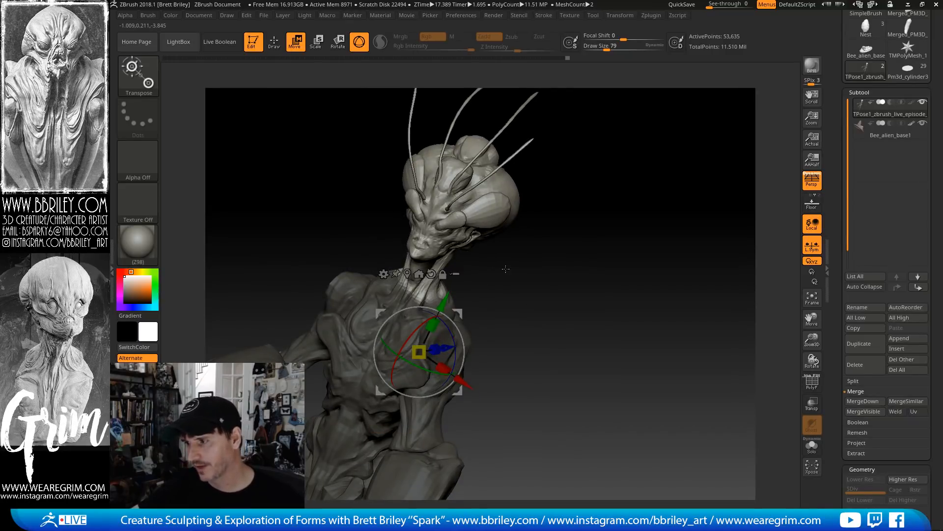
left_click_drag(505, 269, 545, 315)
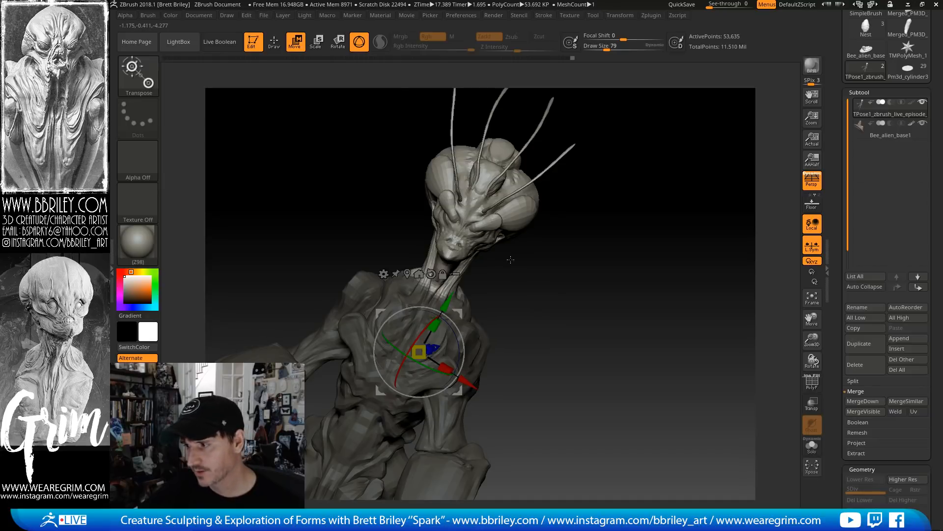
mouse_move(510, 259)
left_mouse_down()
mouse_move(413, 282)
mouse_move(424, 251)
left_mouse_up()
key("ctrl")
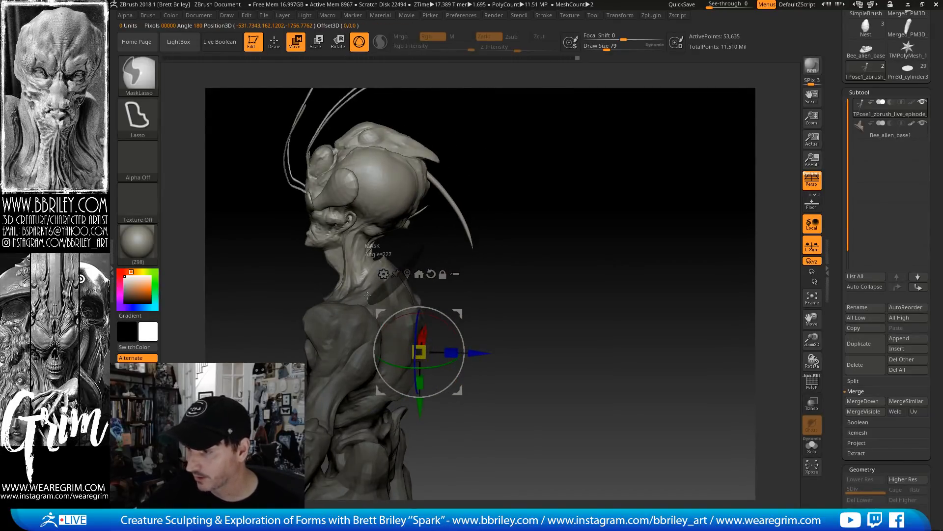
left_click(385, 272, "ctrl")
Move the gizmo's pivot from the upper back to the centre of the neck
left_click_drag(557, 201, 563, 184)
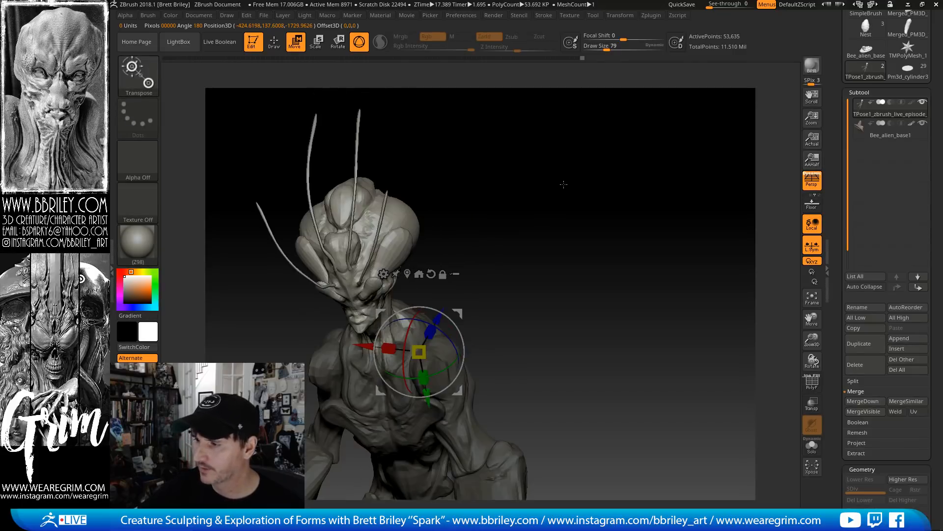
mouse_move(485, 260)
left_mouse_down()
mouse_move(501, 257)
mouse_move(493, 248)
left_mouse_up()
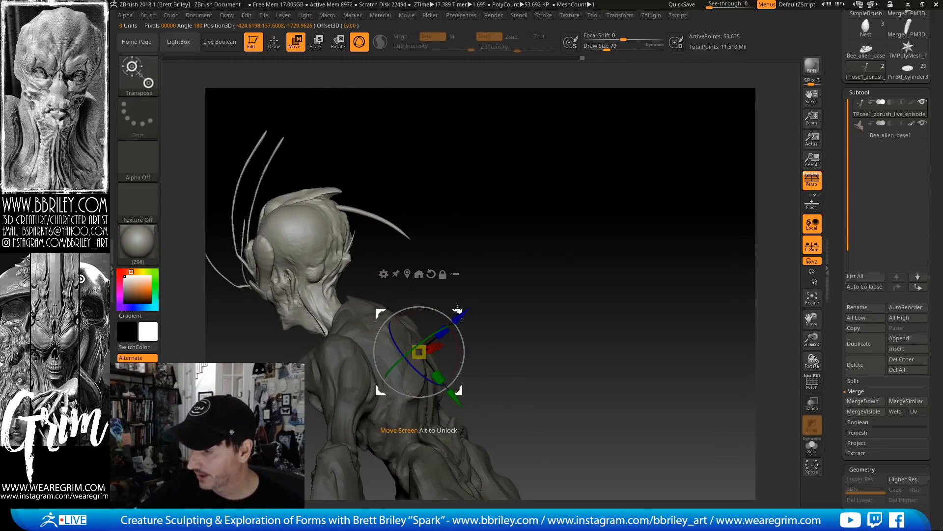
left_click_drag(458, 309, 363, 256, "alt")
left_click_drag(456, 248, 495, 214)
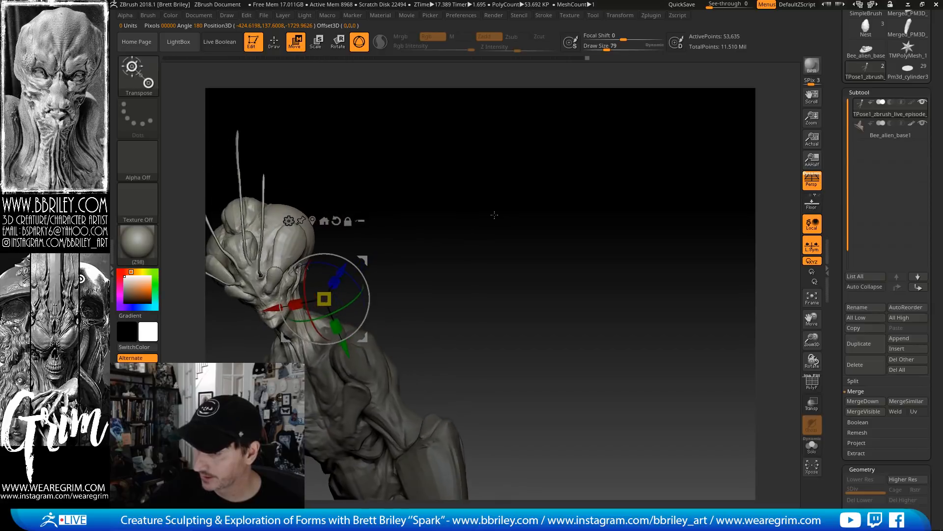
left_click_drag(363, 261, 335, 278, "alt")
left_click_drag(390, 250, 401, 233)
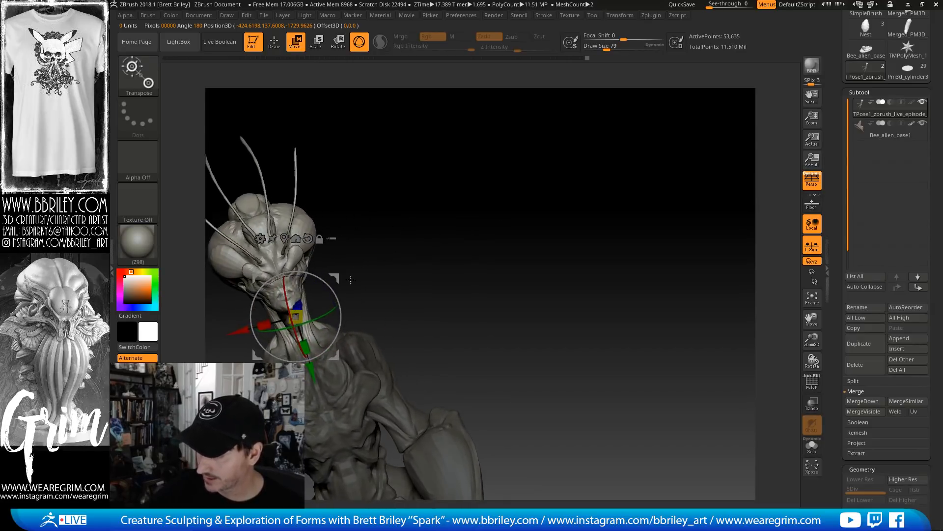
left_click_drag(320, 317, 301, 323)
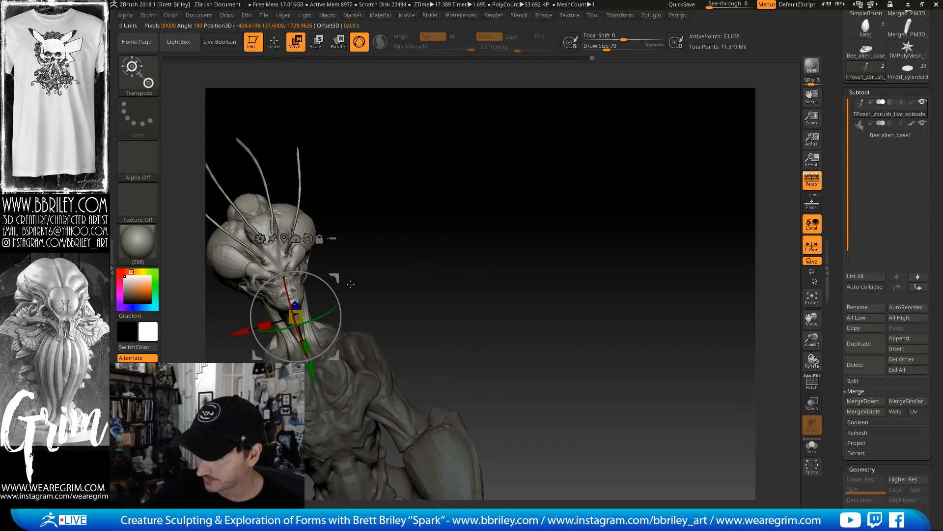
Adjust the head slightly with the gizmo and mask further around the lower neck with MaskLasso
left_click_drag(439, 240, 495, 230)
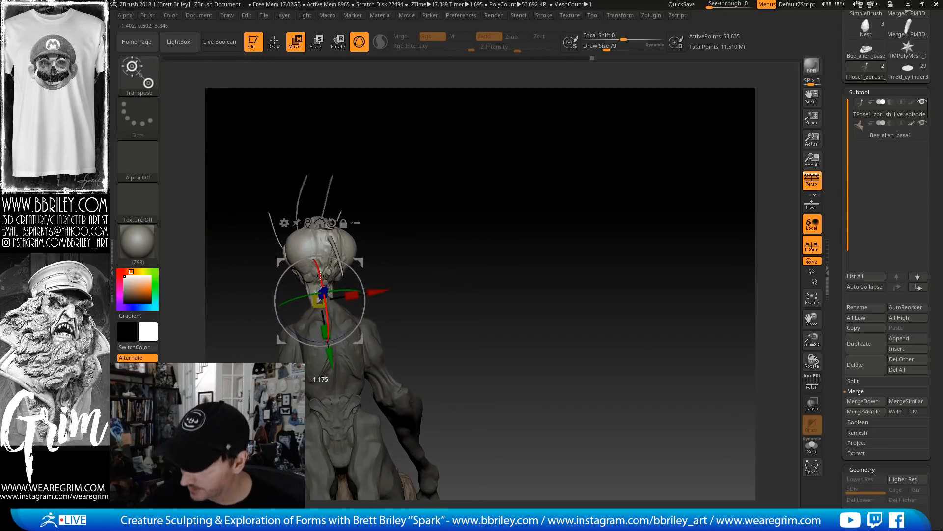
mouse_move(356, 263)
left_mouse_down()
mouse_move(491, 246)
mouse_move(479, 240)
left_mouse_up()
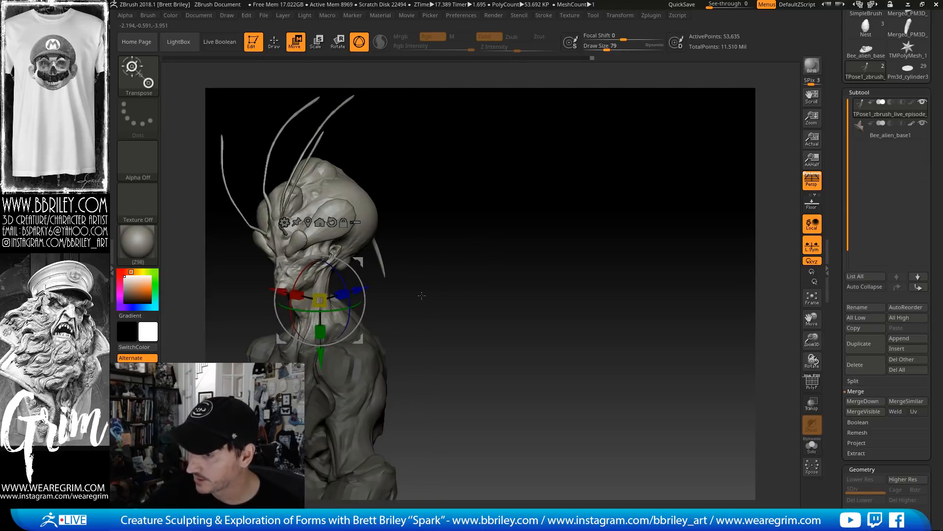
key("ctrl")
left_click_drag(388, 268, 357, 339)
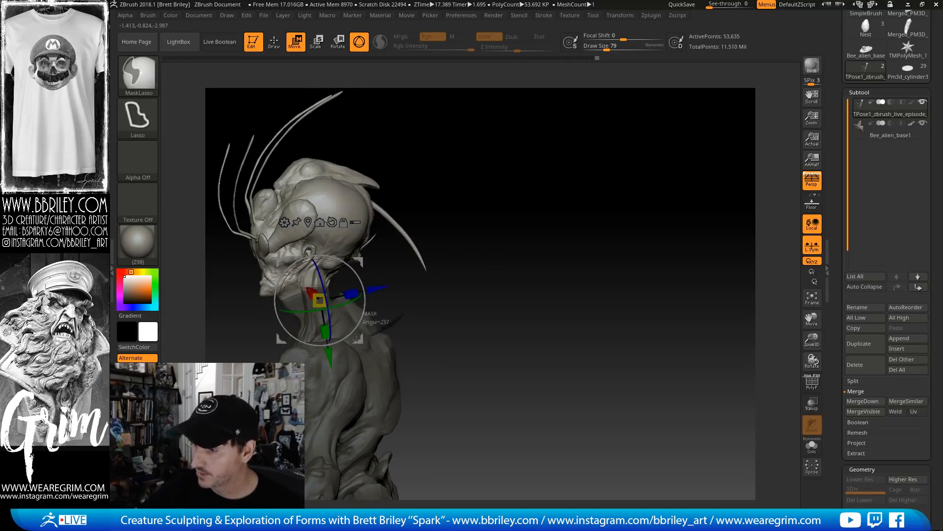
left_click(320, 296)
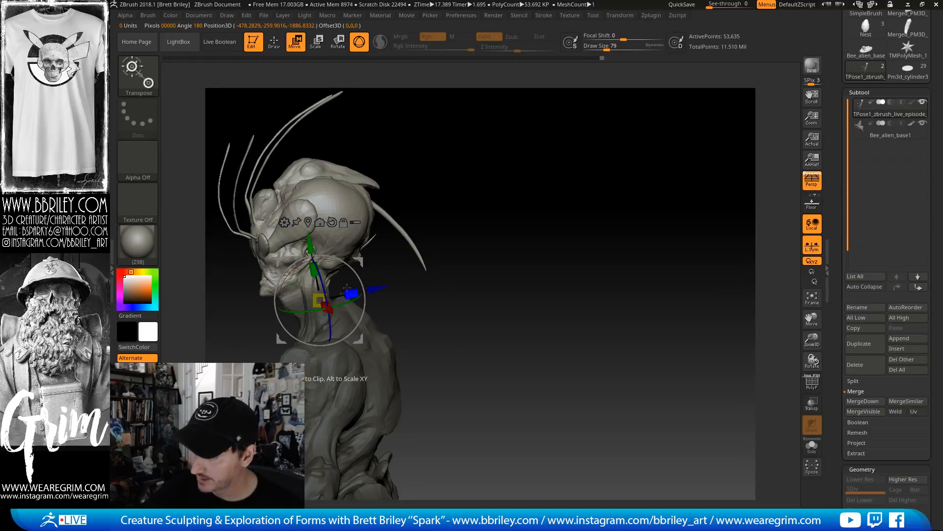
Rotate the unmasked head around the neck pivot relative to the masked torso
left_click_drag(348, 295, 353, 310)
left_click_drag(462, 281, 469, 166)
left_click_drag(389, 193, 393, 197)
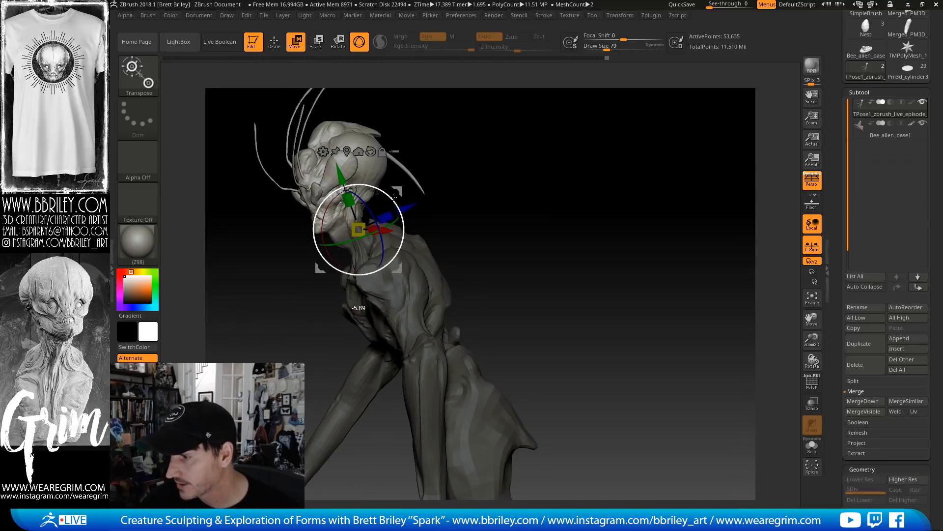
left_click_drag(420, 165, 415, 220, "alt")
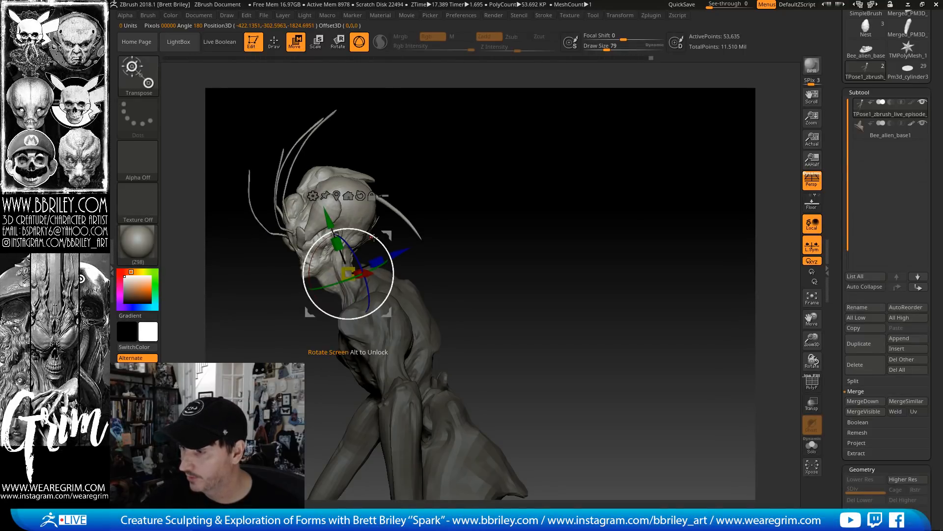
Rotate the head further around the neck pivot and refine the neck mask with MaskLasso
mouse_move(373, 237)
left_mouse_down()
mouse_move(403, 253)
mouse_move(378, 234)
left_mouse_up()
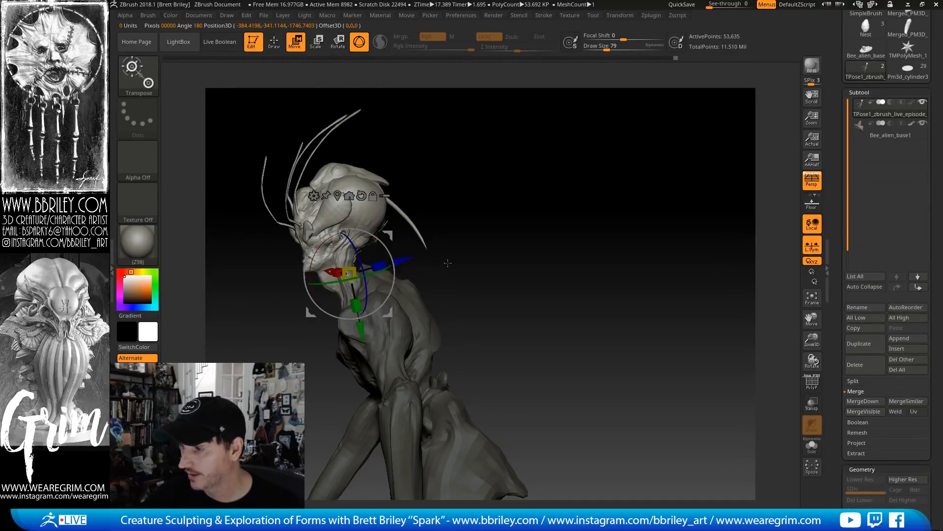
mouse_move(436, 293)
left_mouse_down("ctrl")
mouse_move(349, 347)
mouse_move(328, 271)
left_mouse_up("ctrl")
mouse_move(387, 261)
left_mouse_down("ctrl")
mouse_move(427, 244)
mouse_move(320, 272)
mouse_move(362, 253)
left_mouse_up("ctrl")
mouse_move(528, 189)
left_mouse_down()
mouse_move(558, 187)
mouse_move(493, 187)
mouse_move(501, 173)
mouse_move(348, 266)
left_mouse_up()
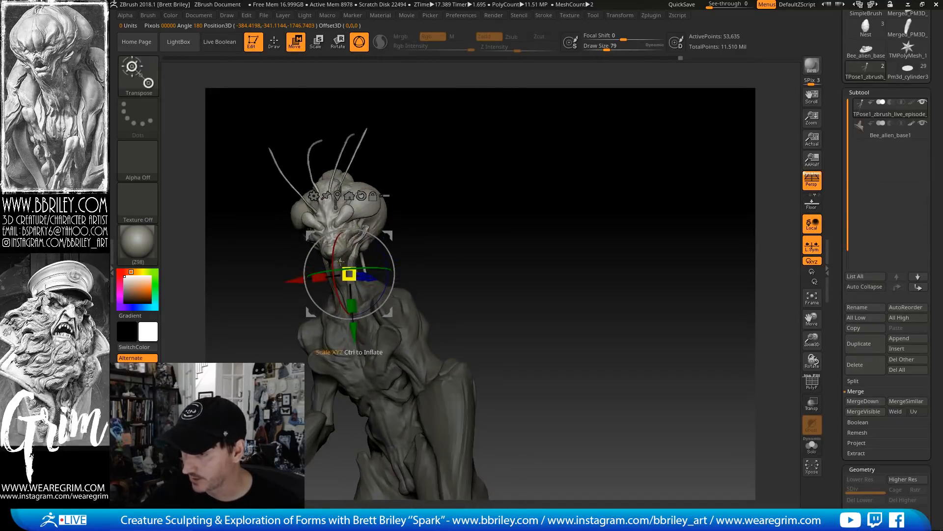
Adjust the neck mask, undo the last change, and place the gizmo's pivot on the side of the head to tilt it
left_click(377, 211, "ctrl")
left_click_drag(495, 169, 454, 170)
key("ctrl+z")
left_click(339, 213, "alt")
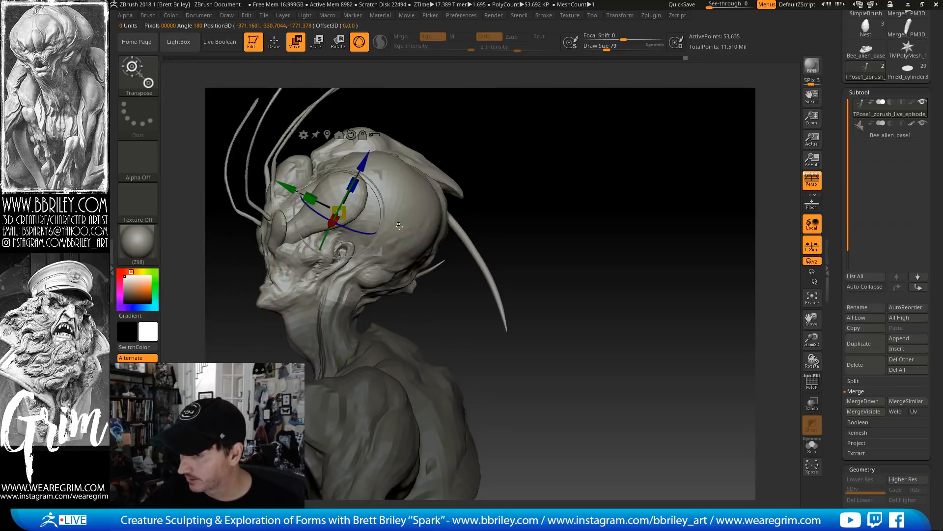
left_click_drag(403, 224, 414, 246)
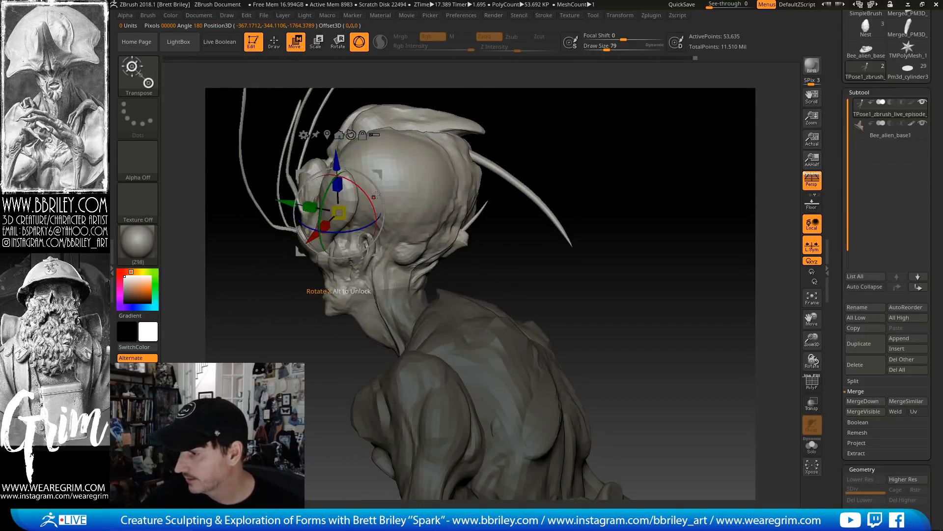
Move the gizmo's pivot from the side of the head down to the neck and line it up from the front
left_click_drag(377, 175, 421, 285, "alt")
left_click_drag(543, 268, 587, 255)
left_click_drag(415, 278, 404, 282)
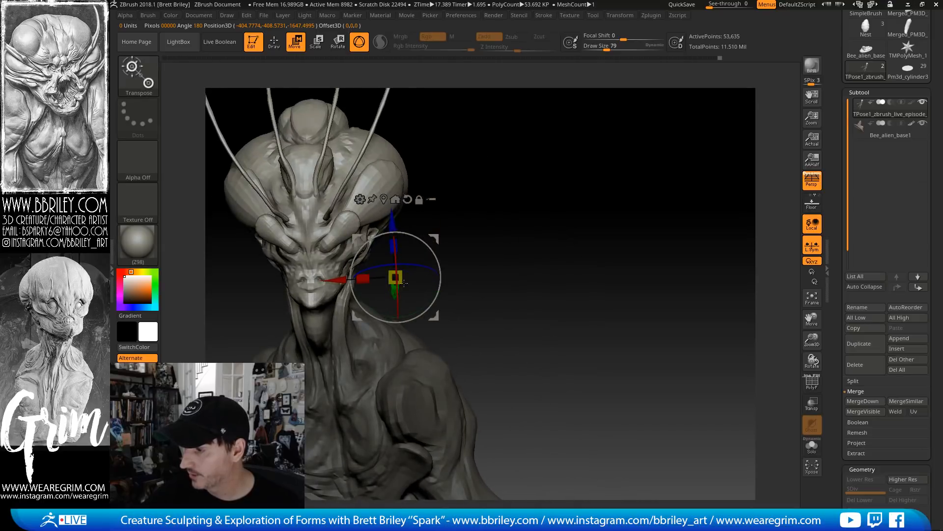
left_click_drag(442, 239, 328, 253)
left_click_drag(469, 213, 401, 210)
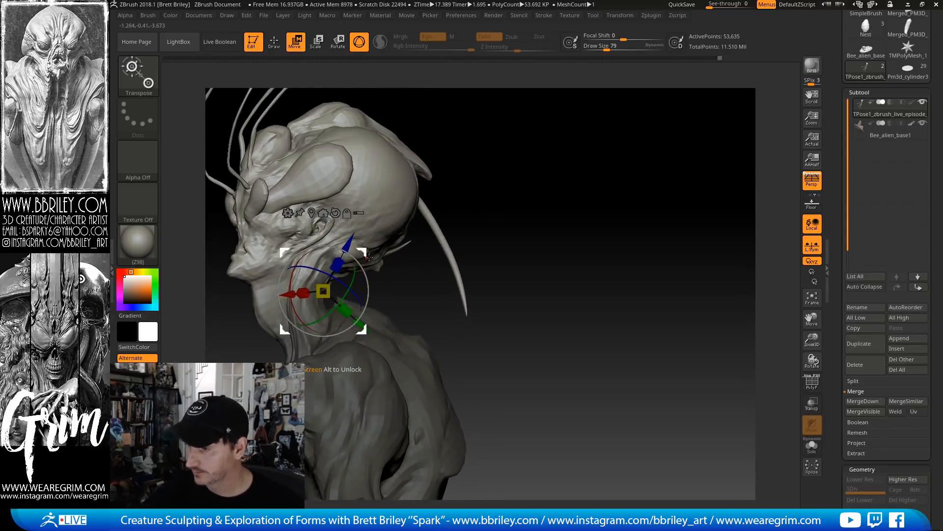
Nudge the head slightly in the screen plane over the neck and soften the mask's edge
left_click_drag(366, 252, 364, 254)
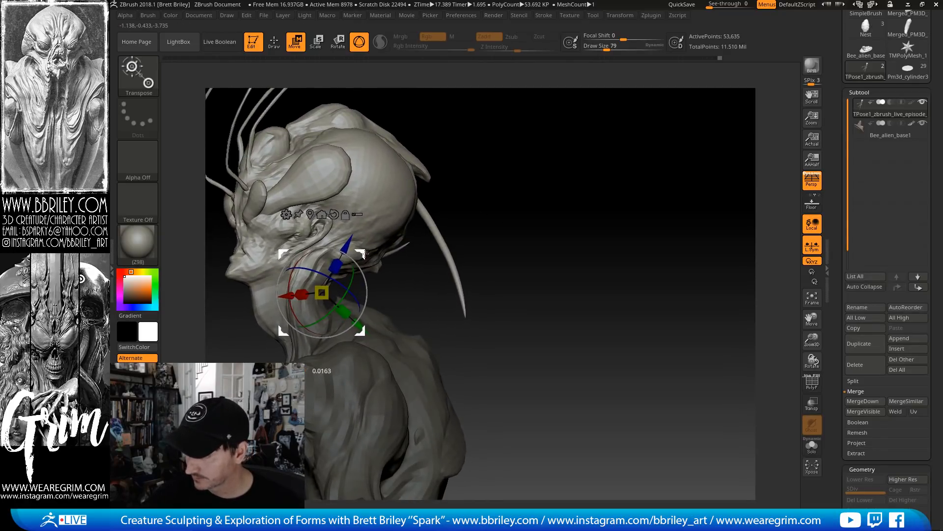
left_click(376, 194, "ctrl")
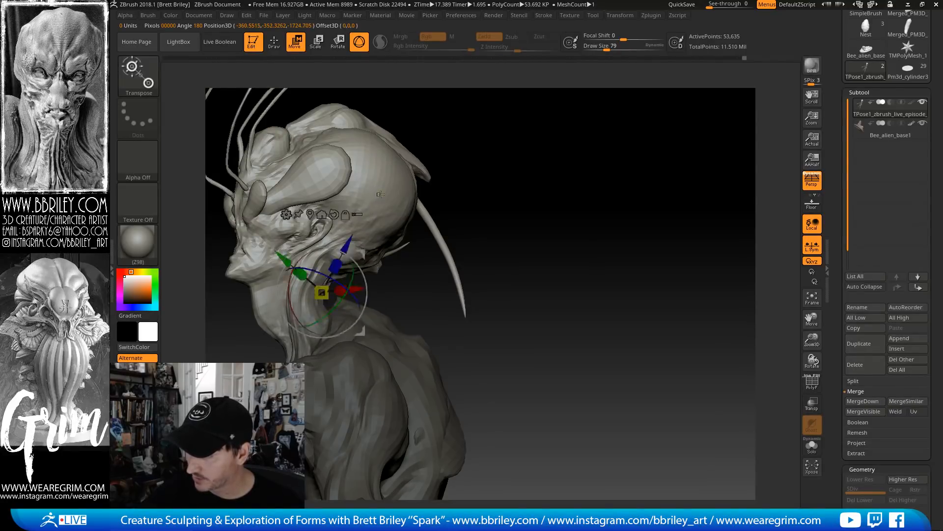
left_click_drag(360, 256, 362, 259)
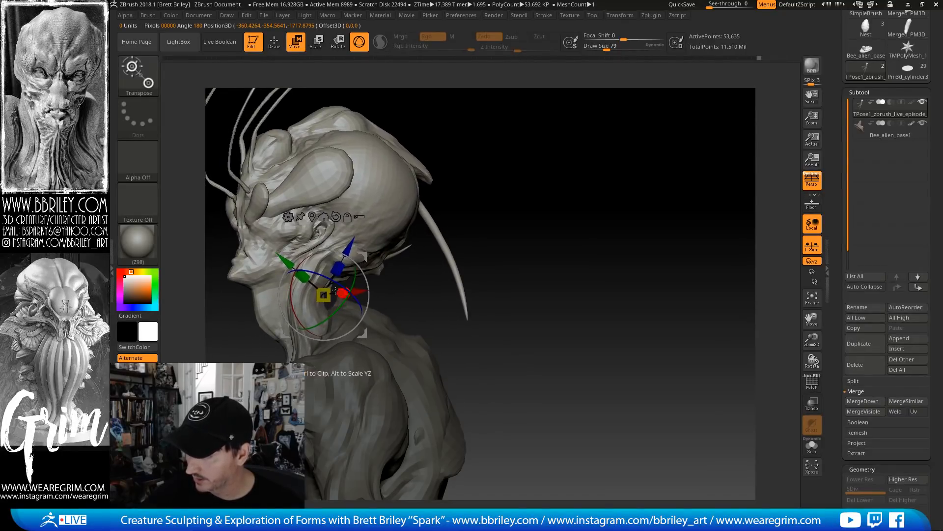
Reshape the neck with the Move brush, reducing the draw size to 44 and then 36
key("q")
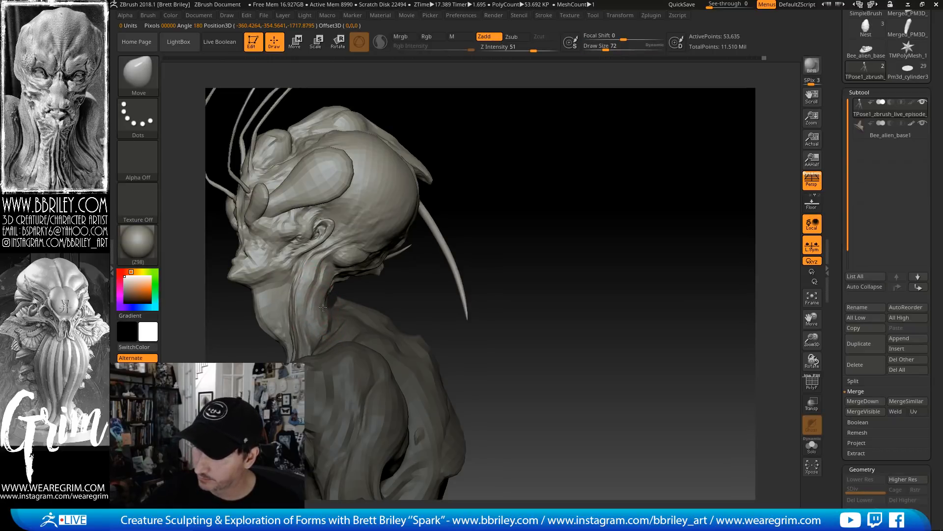
key("s")
left_click_drag(323, 307, 313, 289)
mouse_move(515, 208)
left_mouse_down()
mouse_move(604, 202)
mouse_move(562, 207)
mouse_move(558, 173)
mouse_move(449, 194)
left_mouse_up()
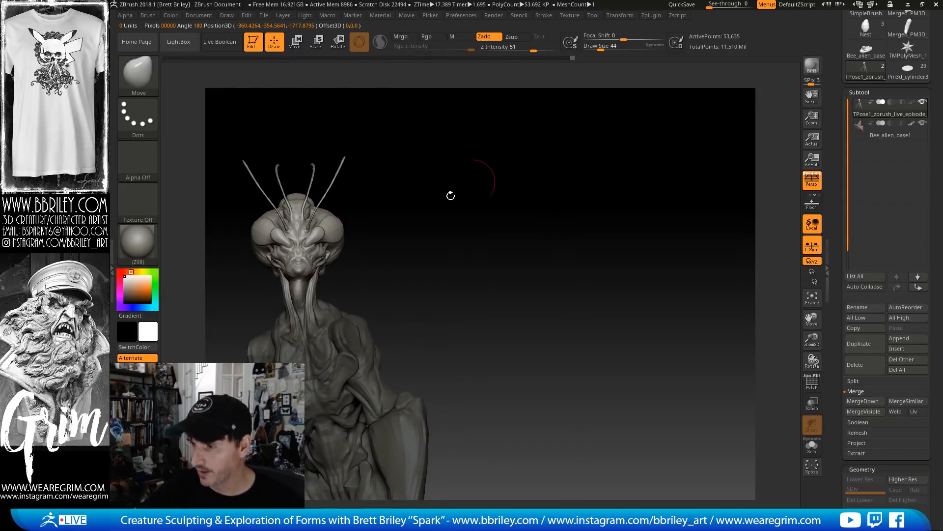
key("ctrl")
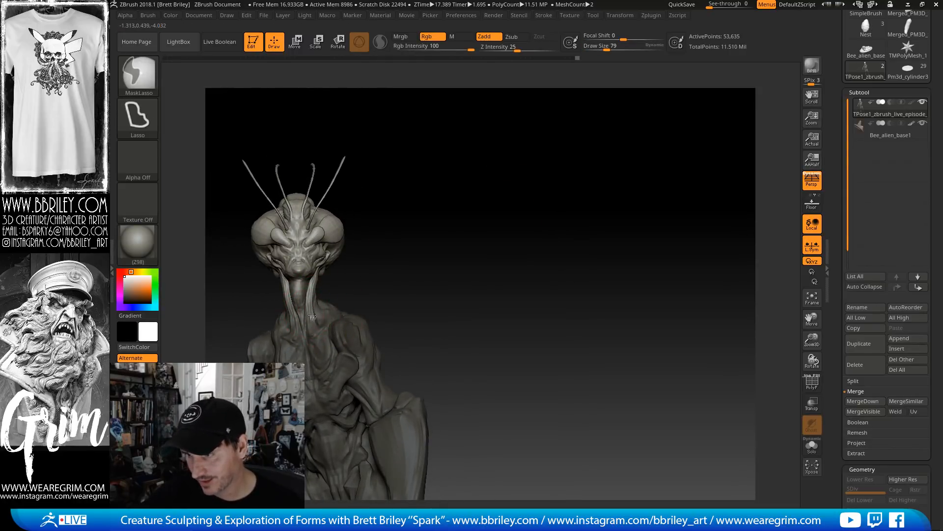
key("s")
mouse_move(309, 304)
left_mouse_down()
mouse_move(304, 298)
mouse_move(485, 238)
mouse_move(491, 226)
mouse_move(510, 249)
mouse_move(594, 195)
mouse_move(585, 188)
left_mouse_up()
key("s")
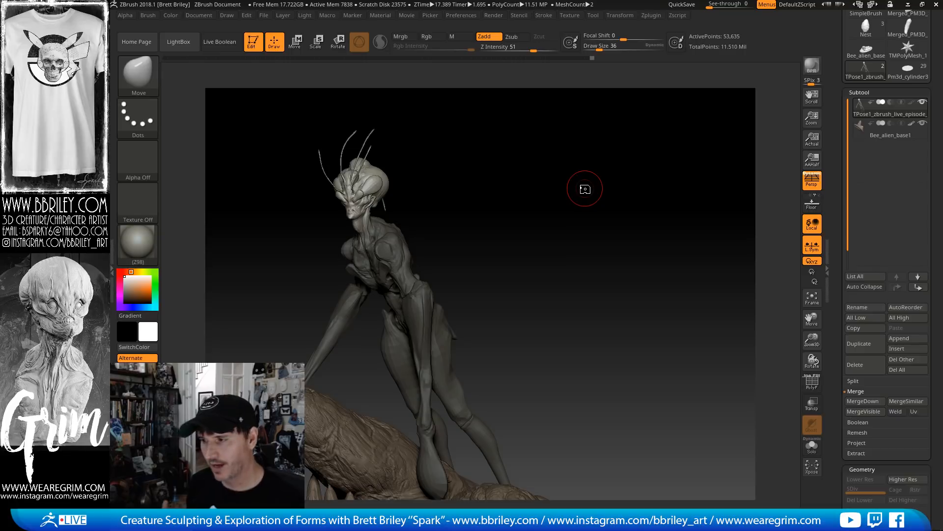
Examine the creature's full pose on the nest from the front, side and back
mouse_move(585, 189)
left_mouse_down()
mouse_move(510, 231)
mouse_move(546, 231)
mouse_move(560, 242)
mouse_move(539, 190)
mouse_move(432, 167)
left_mouse_up()
left_click(298, 44)
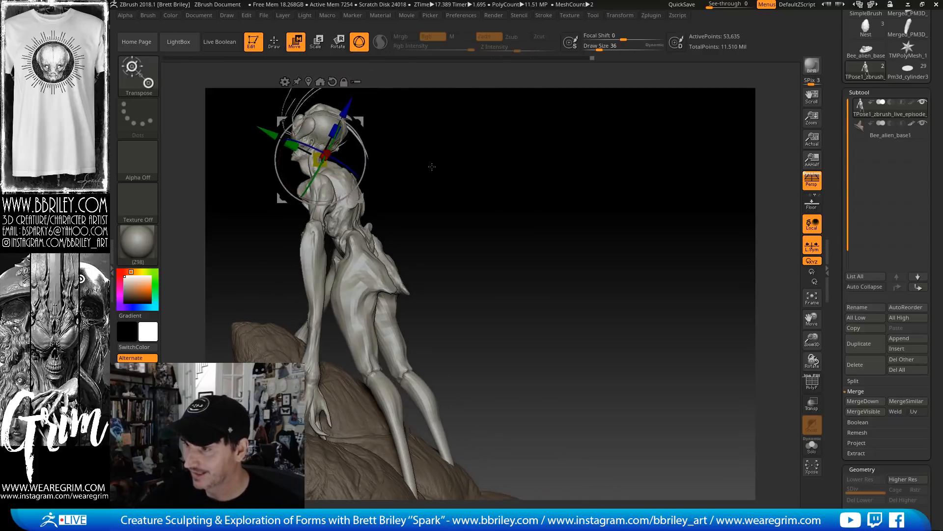
left_click_drag(362, 142, 367, 157)
left_click_drag(404, 148, 433, 144)
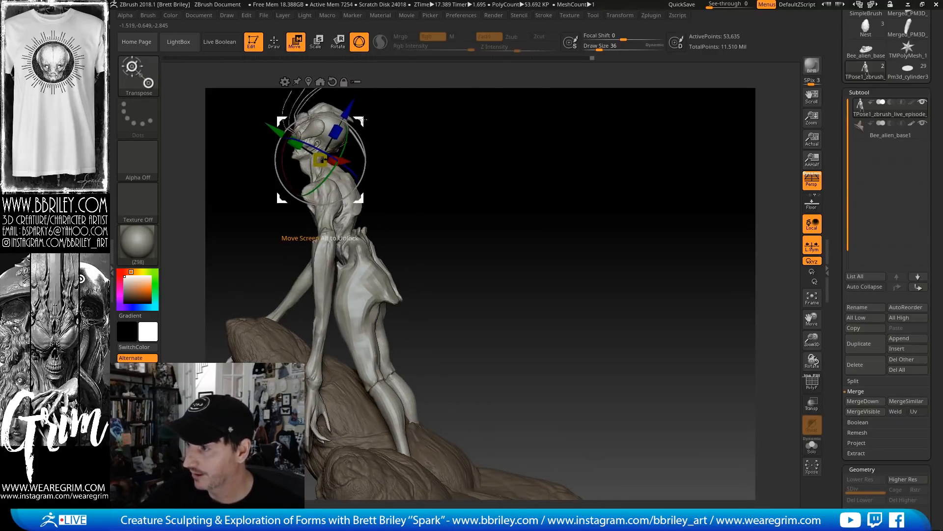
left_click_drag(364, 120, 388, 105)
left_click_drag(491, 143, 504, 185)
mouse_move(402, 165)
left_mouse_down()
mouse_move(487, 185)
mouse_move(399, 150)
left_mouse_up()
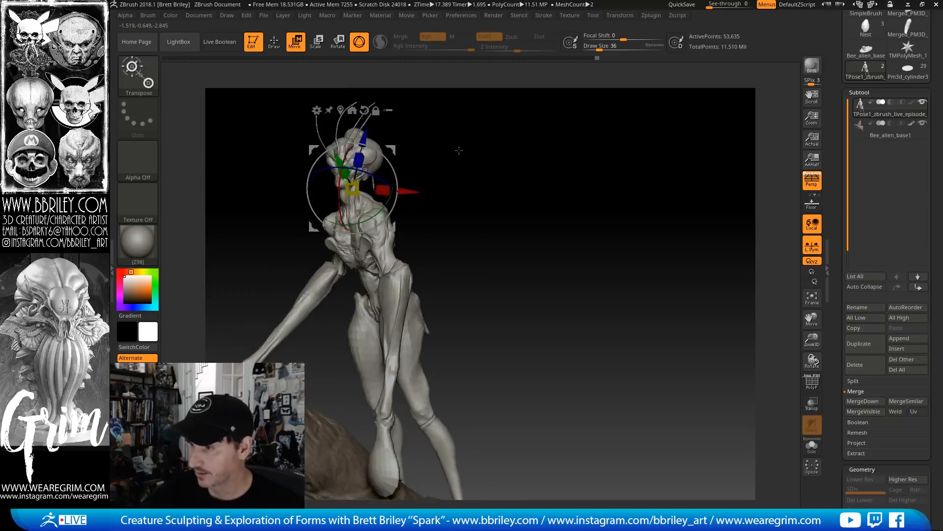
left_click_drag(459, 150, 517, 205)
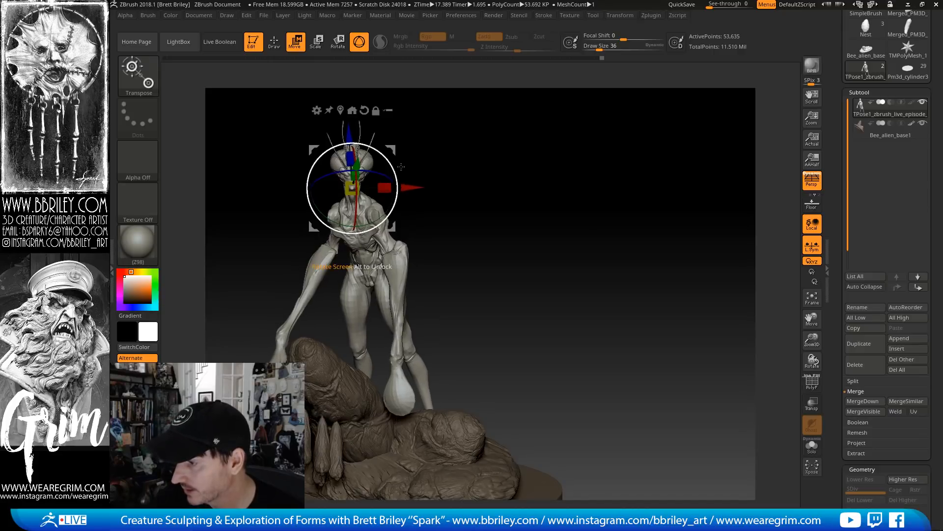
left_click_drag(479, 203, 471, 200)
left_click_drag(517, 197, 485, 199)
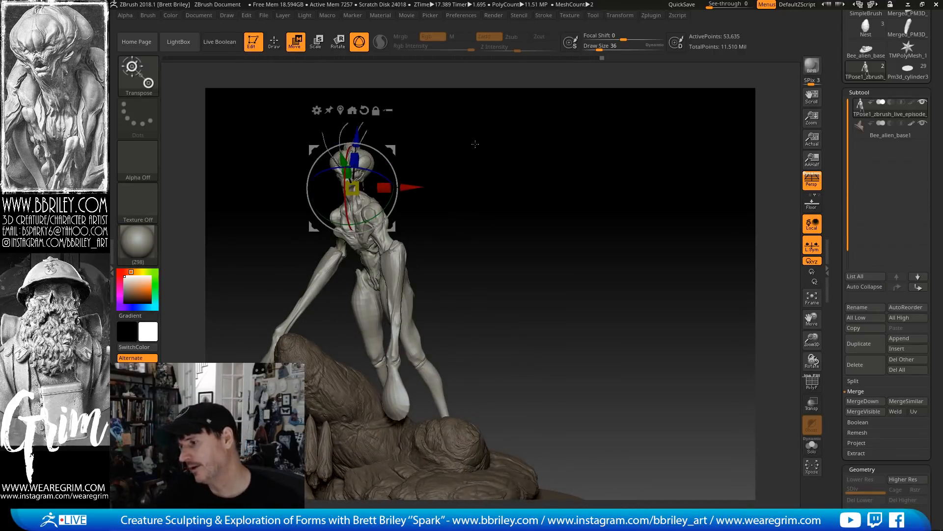
key("q")
mouse_move(493, 167)
left_mouse_down()
mouse_move(526, 198)
mouse_move(530, 173)
left_mouse_up()
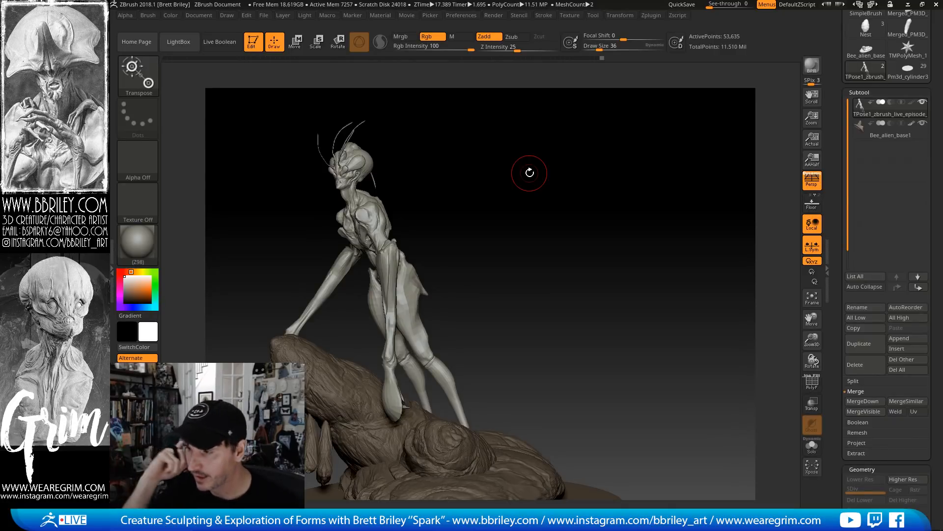
mouse_move(444, 194)
left_mouse_down()
mouse_move(459, 194)
mouse_move(435, 193)
left_mouse_up()
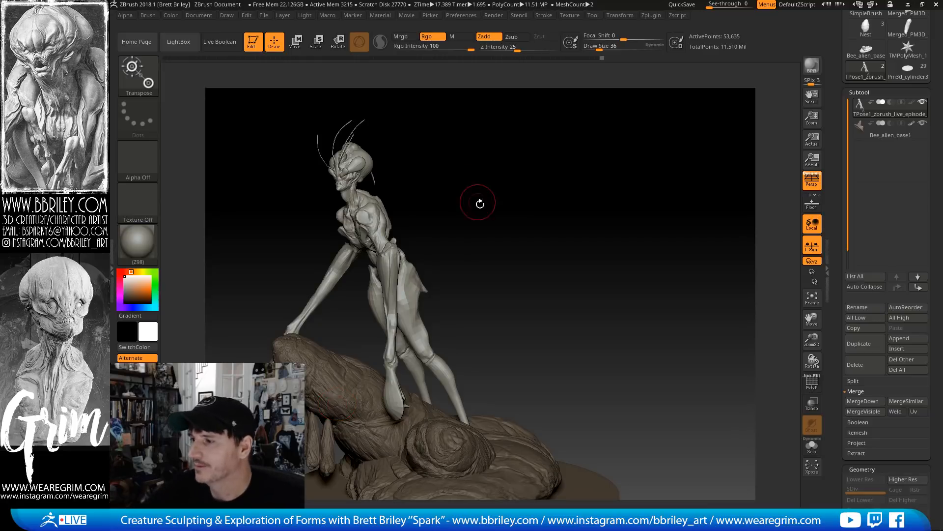
Mask everything except one arm, leaving it unmasked from shoulder to hand with the gizmo at the hand
left_click_drag(505, 236, 540, 207, "alt")
key("w")
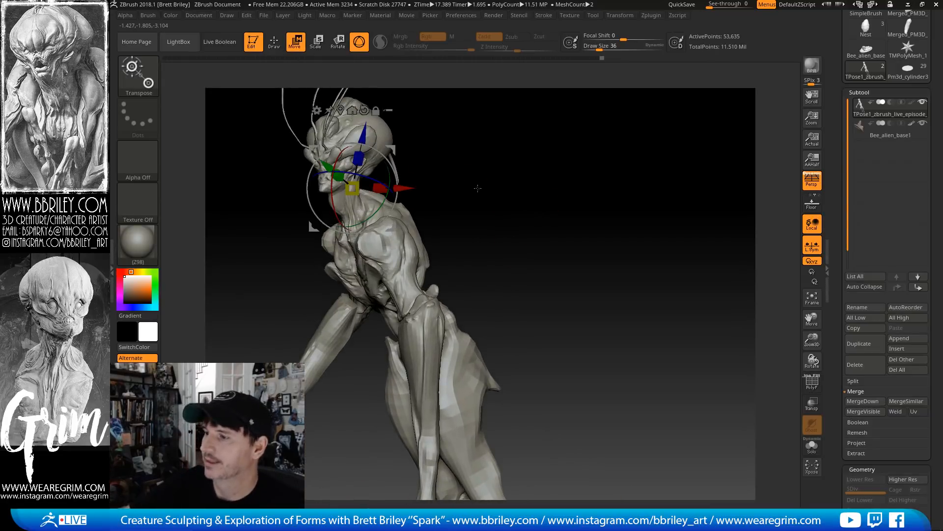
left_click_drag(479, 188, 461, 159, "alt")
left_click(379, 234, "ctrl")
mouse_move(541, 212)
left_mouse_down()
mouse_move(571, 203)
mouse_move(535, 227)
mouse_move(546, 226)
left_mouse_up()
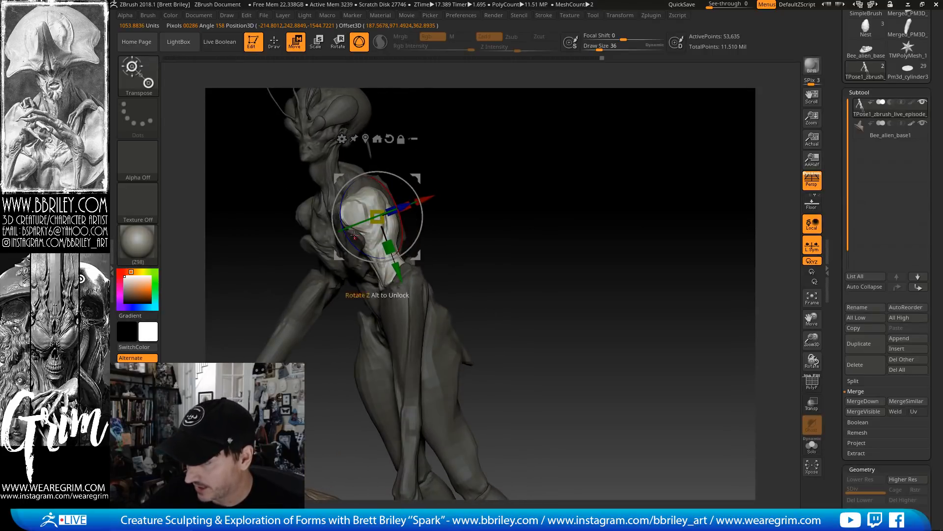
left_click(415, 312, "ctrl")
left_click_drag(415, 313, 412, 457, "ctrl")
left_click_drag(553, 316, 543, 208, "alt")
left_click_drag(407, 339, 528, 217, "alt")
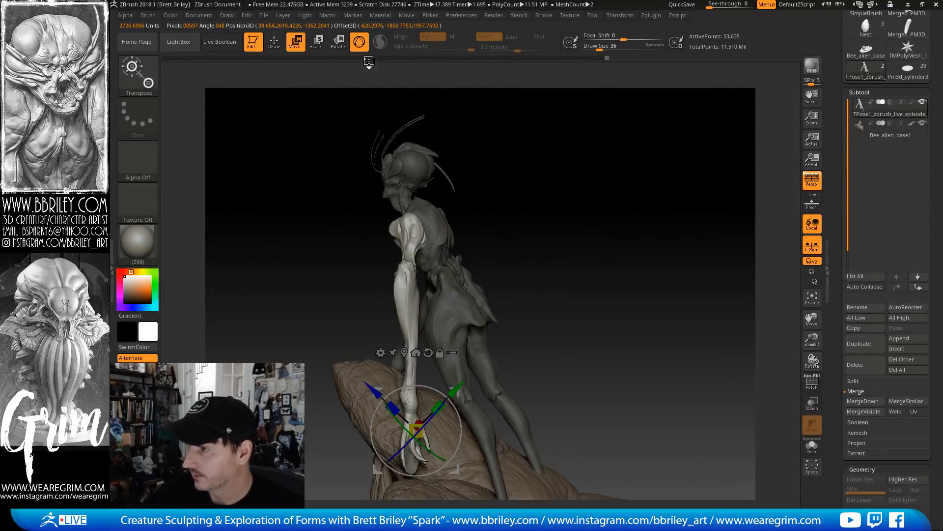
Reposition the transform pivot from the hand to the shoulder of the creature's unmasked left arm
left_click(359, 42)
left_click_drag(588, 253, 597, 233)
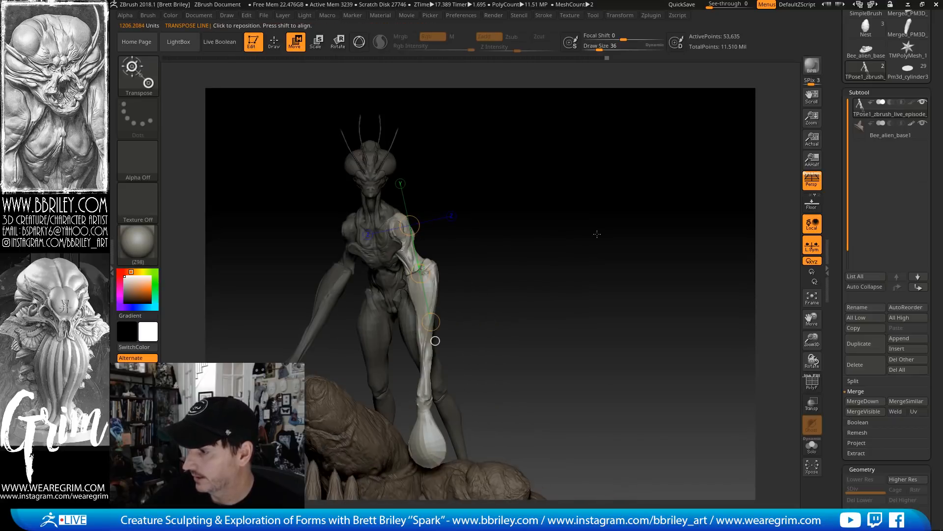
left_click_drag(492, 207, 415, 186)
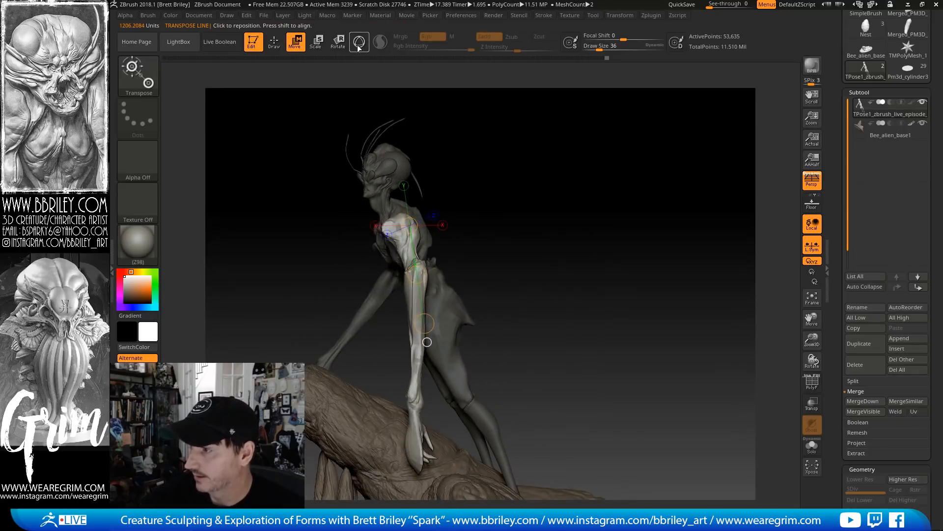
left_click(359, 42)
Rotate the creature's left arm about the shoulder to angle the hand inward above the rocky base
left_click_drag(497, 179, 455, 212)
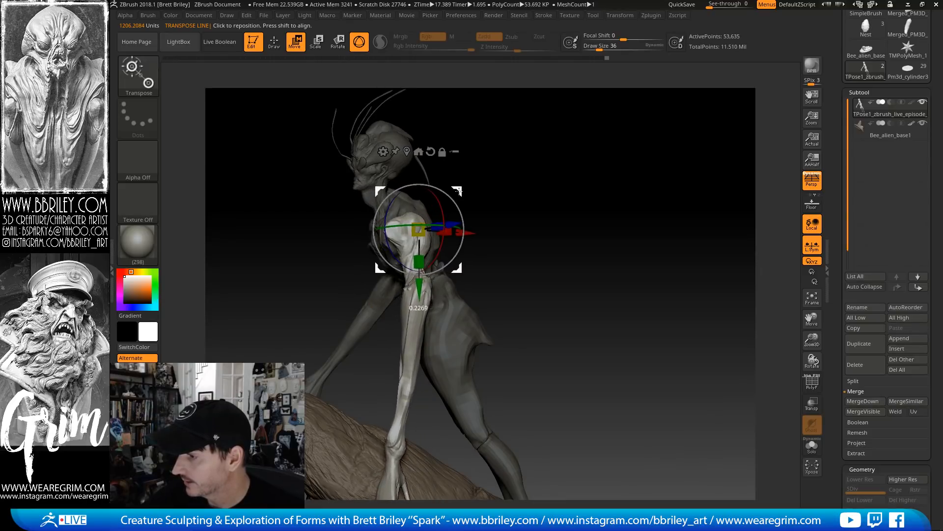
left_click_drag(488, 178, 465, 222)
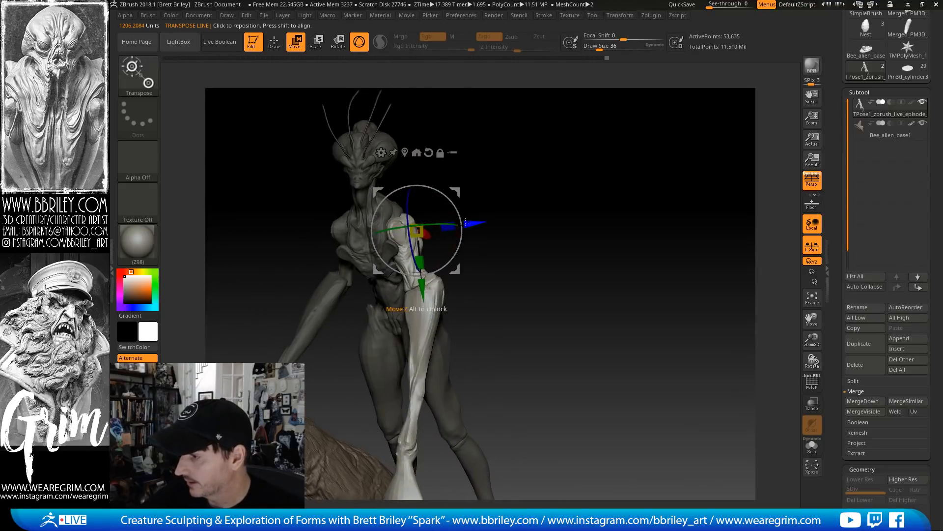
left_click_drag(499, 174, 486, 192)
left_click_drag(451, 232, 443, 227)
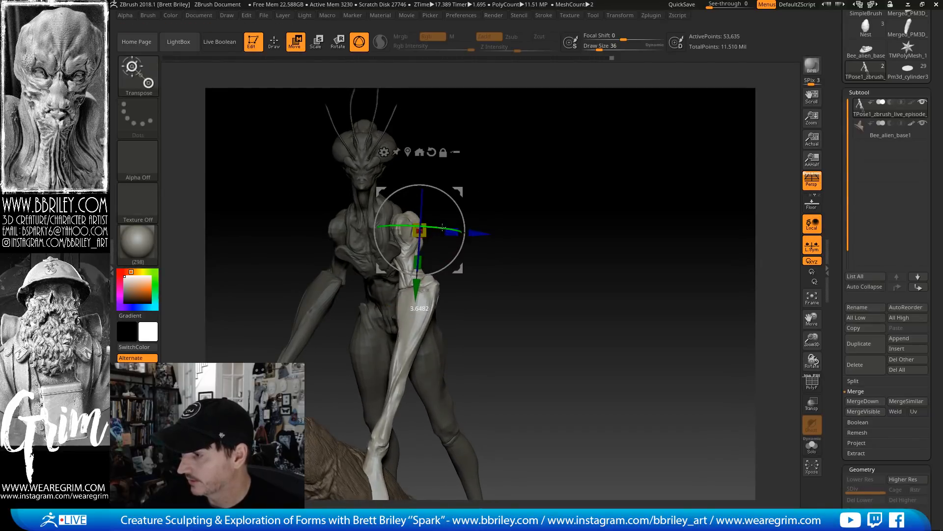
left_click_drag(496, 179, 460, 191)
left_click_drag(579, 164, 589, 185)
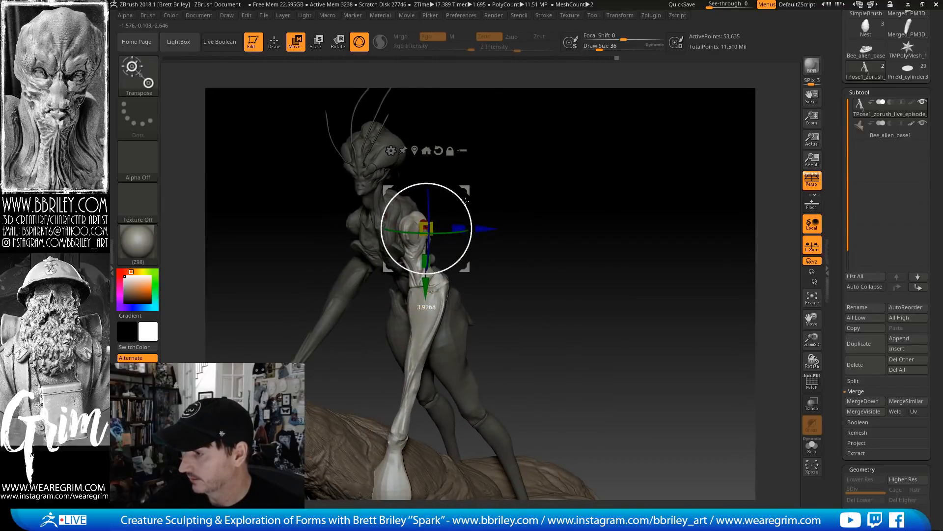
Refine the left arm's hang with small shoulder rotations, including a turn about the Y axis
left_click_drag(465, 201, 466, 203)
left_click_drag(526, 168, 533, 190)
left_click_drag(614, 208, 573, 160, "alt")
left_click_drag(498, 139, 503, 187, "alt")
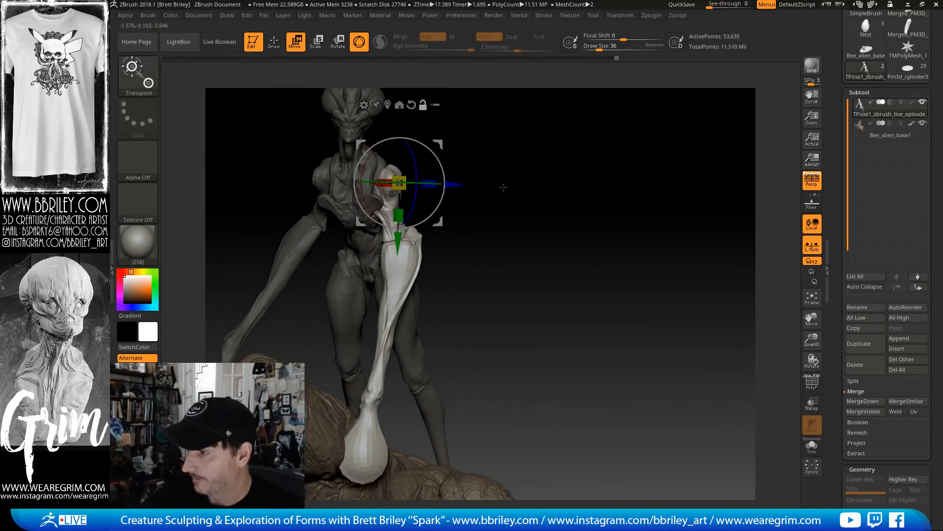
left_click_drag(432, 180, 432, 180)
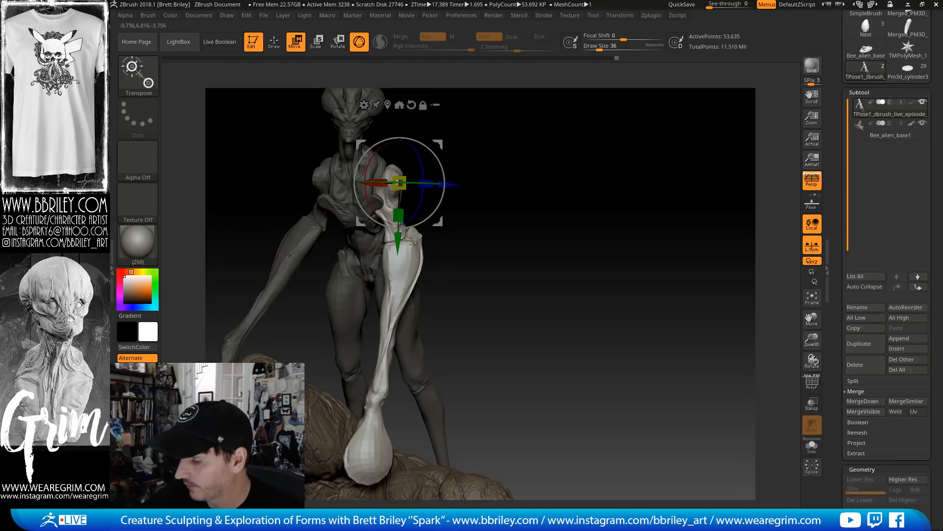
left_click_drag(517, 315, 564, 273, "alt")
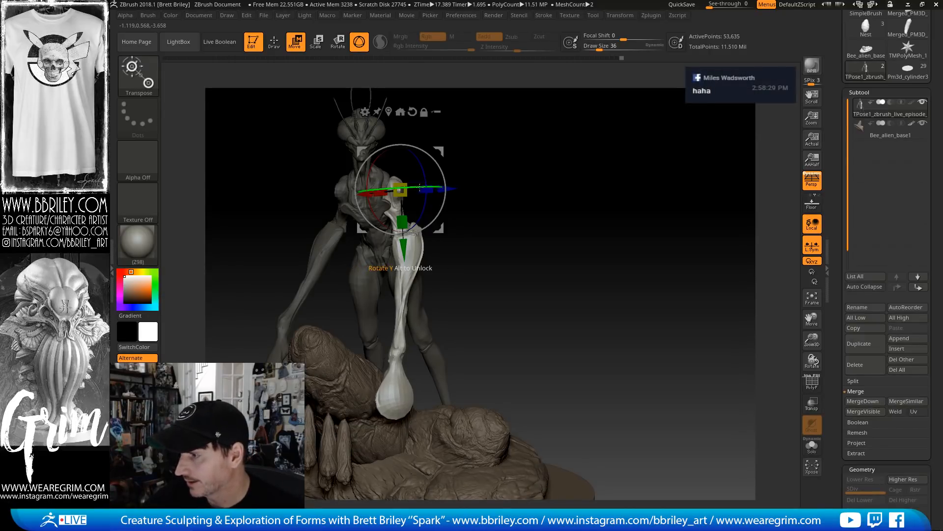
left_click_drag(420, 187, 415, 186)
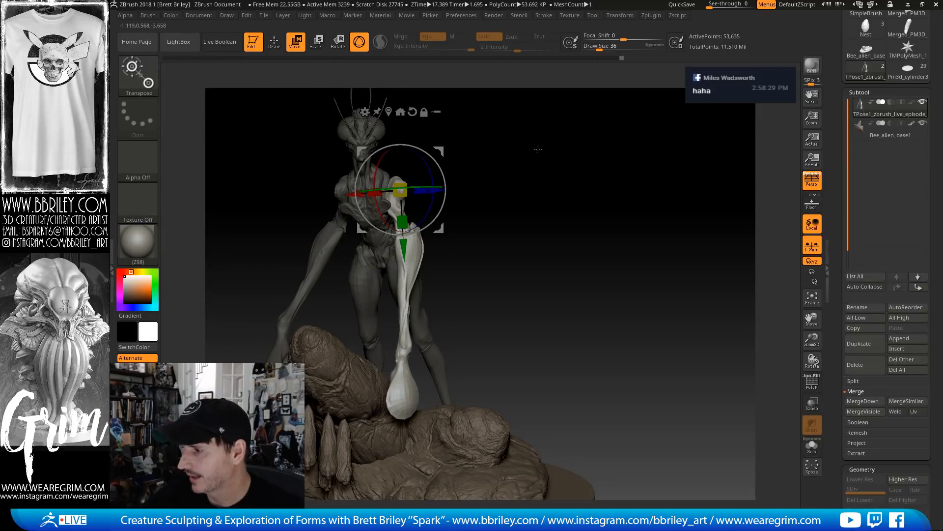
Shift the left arm along the X axis to seat it at the shoulder
left_click_drag(538, 149, 486, 157)
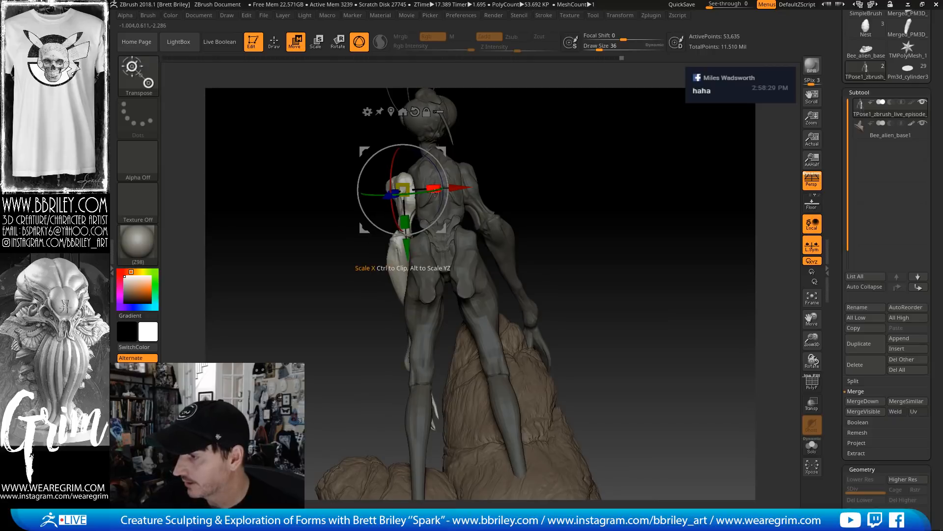
left_click_drag(456, 186, 458, 186)
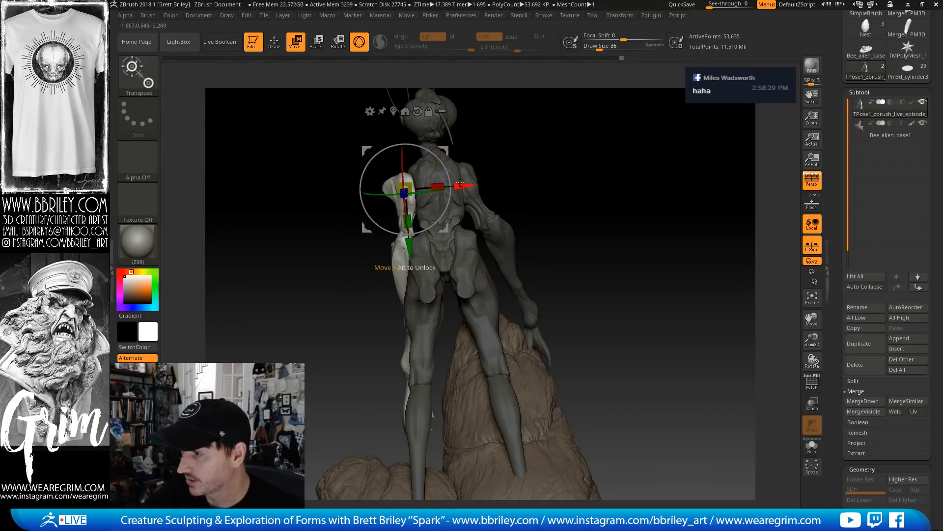
left_click_drag(521, 140, 573, 143)
mouse_move(446, 169)
left_mouse_down()
mouse_move(448, 151)
mouse_move(537, 139)
mouse_move(462, 162)
left_mouse_up()
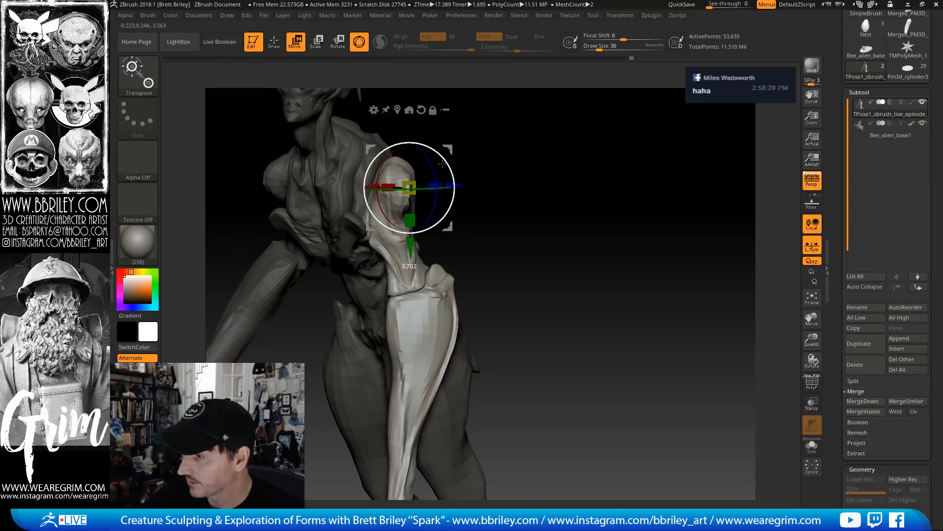
Fine-tune the left arm's rotation and placement at the shoulder, checking the joint from front and back
left_click_drag(443, 164, 488, 127)
left_click_drag(625, 106, 589, 118)
left_click_drag(447, 156, 449, 160)
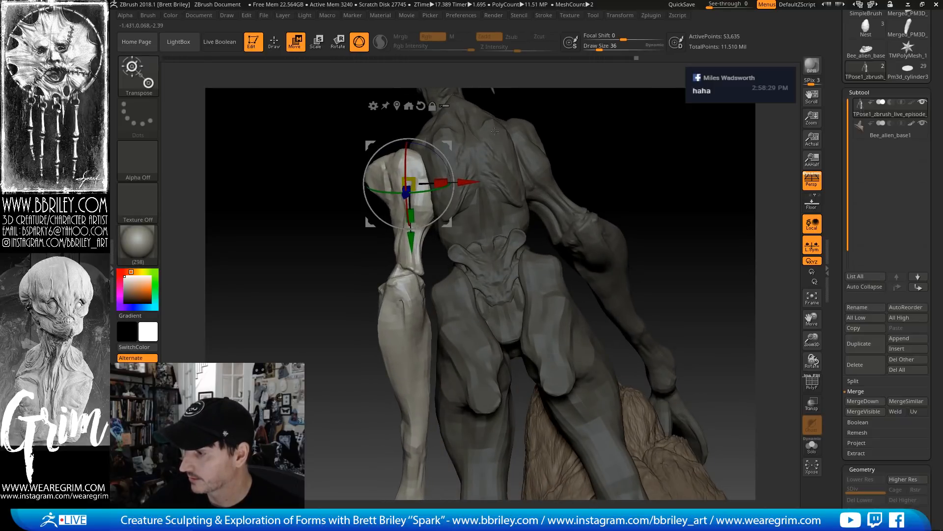
left_click_drag(555, 128, 614, 95)
left_click_drag(590, 182, 614, 190)
left_click_drag(450, 170, 429, 184)
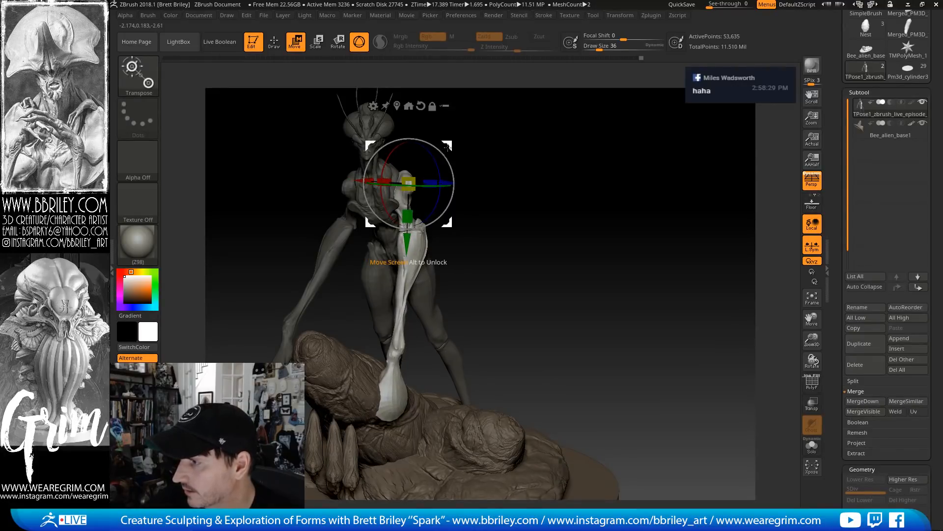
left_click_drag(447, 146, 445, 151)
left_click_drag(492, 132, 512, 147)
left_click_drag(438, 202, 439, 202)
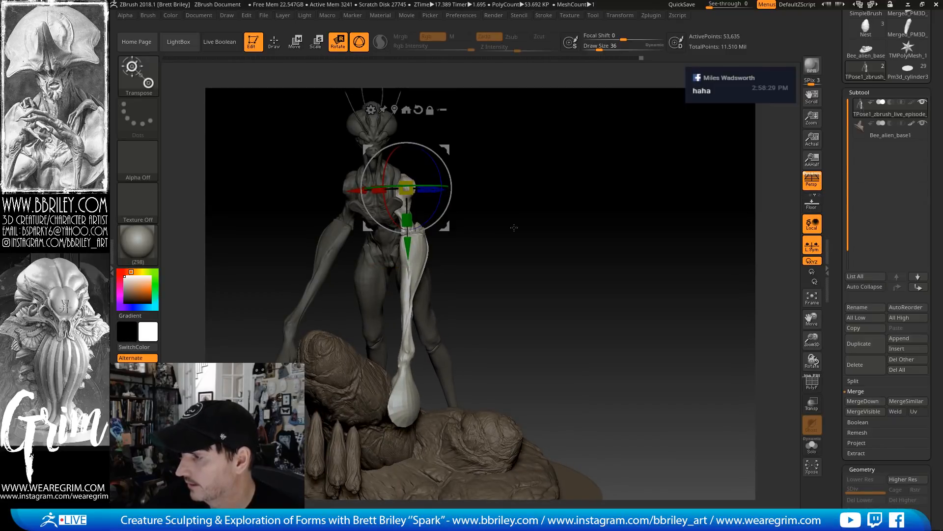
Mask off the left upper arm and place the rotation pivot at the elbow for the forearm and hand
left_click_drag(513, 226, 491, 182)
left_click_drag(392, 199, 385, 292)
key("ctrl+z")
left_click_drag(377, 215, 554, 104)
left_click_drag(595, 139, 453, 182)
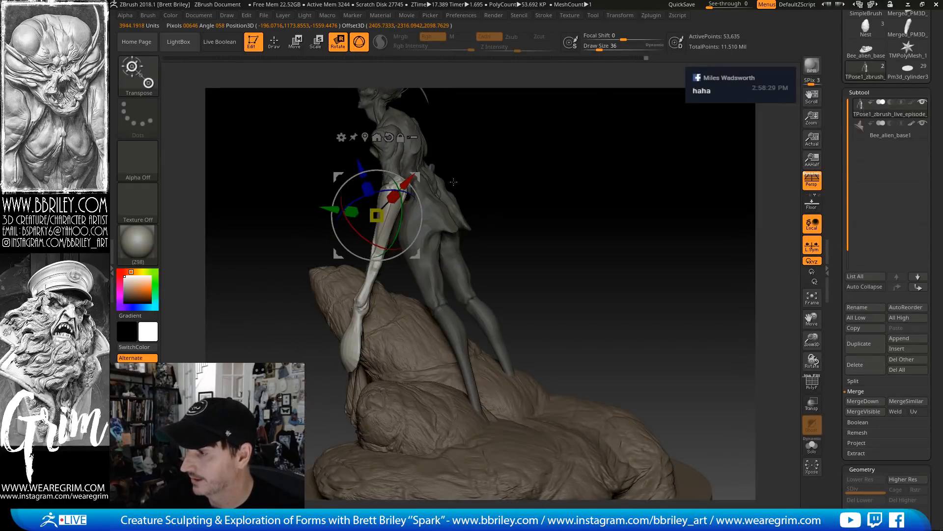
left_click(359, 42)
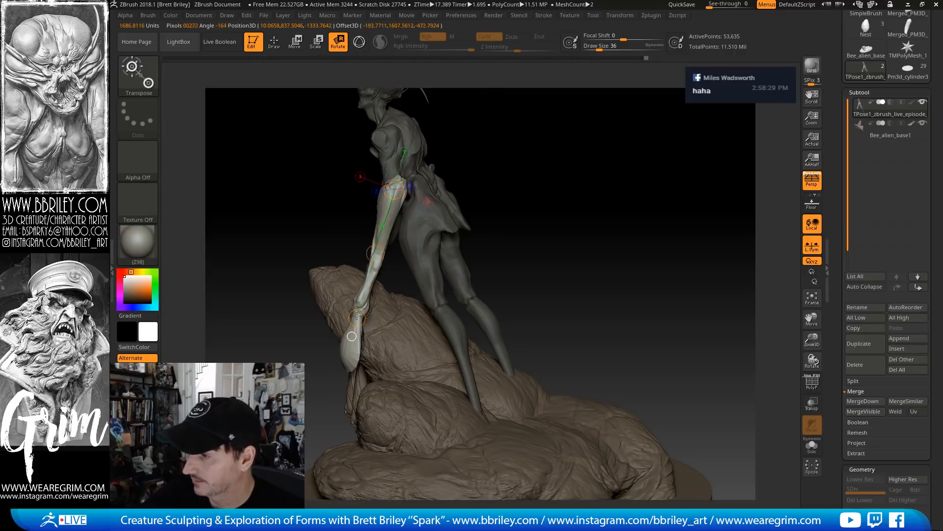
key("y")
left_click_drag(504, 161, 363, 213)
key("ctrl+z")
mouse_move(590, 213)
left_mouse_down()
mouse_move(519, 217)
mouse_move(479, 231)
left_mouse_up()
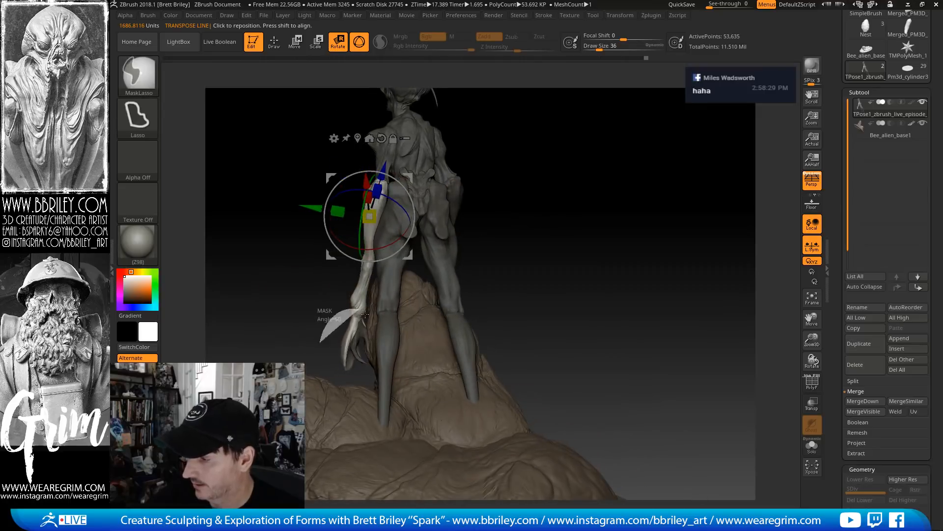
Clear the leftover mask from the left hand with a lasso while the figure is isolated, keeping the base hidden meanwhile
mouse_move(321, 314)
left_mouse_down("ctrl+alt")
mouse_move(323, 357)
mouse_move(322, 347)
left_mouse_up("ctrl+alt")
mouse_move(545, 226)
left_mouse_down()
mouse_move(572, 229)
mouse_move(541, 213)
left_mouse_up()
left_click_drag(414, 209, 413, 225)
key("ctrl+z")
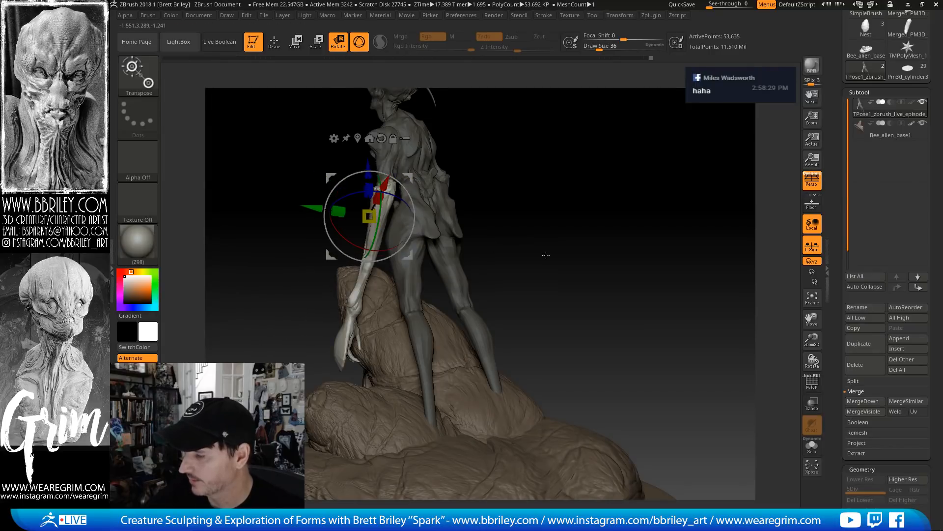
left_click(810, 447)
mouse_move(326, 315)
left_mouse_down("ctrl+alt")
mouse_move(319, 354)
mouse_move(372, 324)
mouse_move(364, 310)
left_mouse_up("ctrl+alt")
left_click(817, 453)
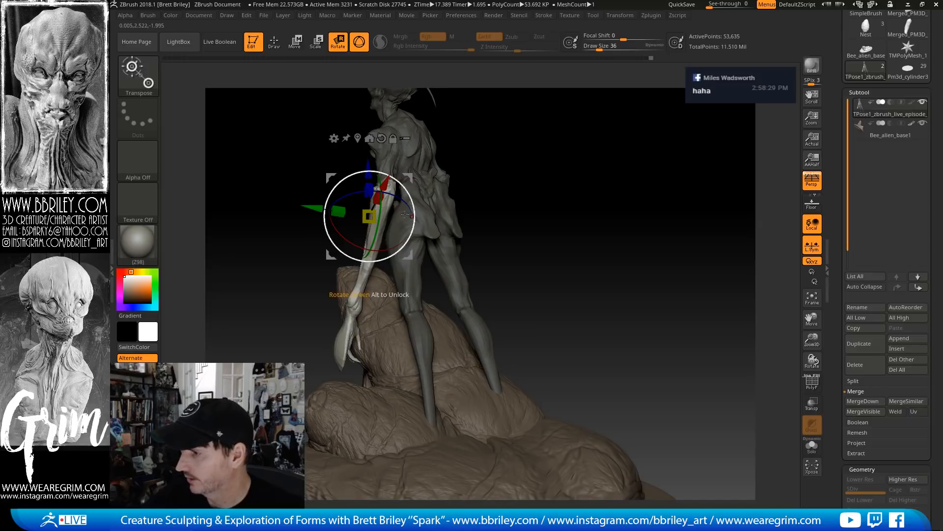
Rotate the left forearm and hand about the elbow to lower the hand toward the rock
left_click_drag(409, 194, 412, 205)
left_click_drag(501, 159, 404, 198)
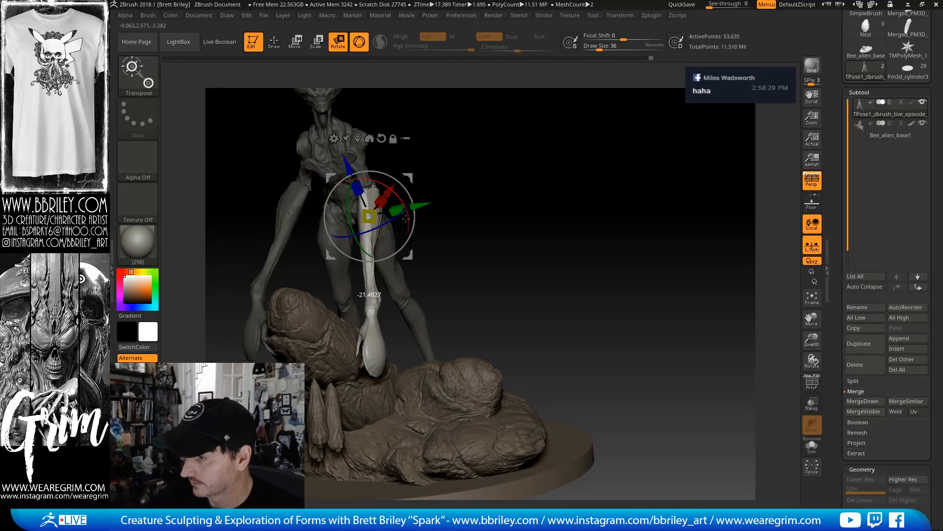
left_click_drag(456, 186, 407, 176)
left_click_drag(518, 128, 459, 218)
Mask the left hand and arm so that only the slender inner finger remains unmasked
left_click_drag(370, 339, 427, 453, "ctrl")
left_click_drag(474, 160, 531, 159)
left_click(359, 42)
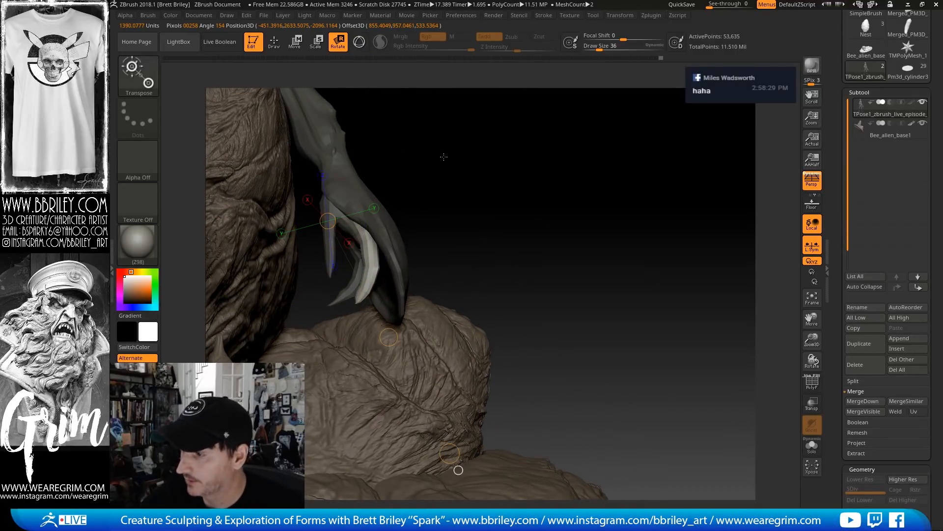
left_click_drag(399, 153, 418, 169, "ctrl")
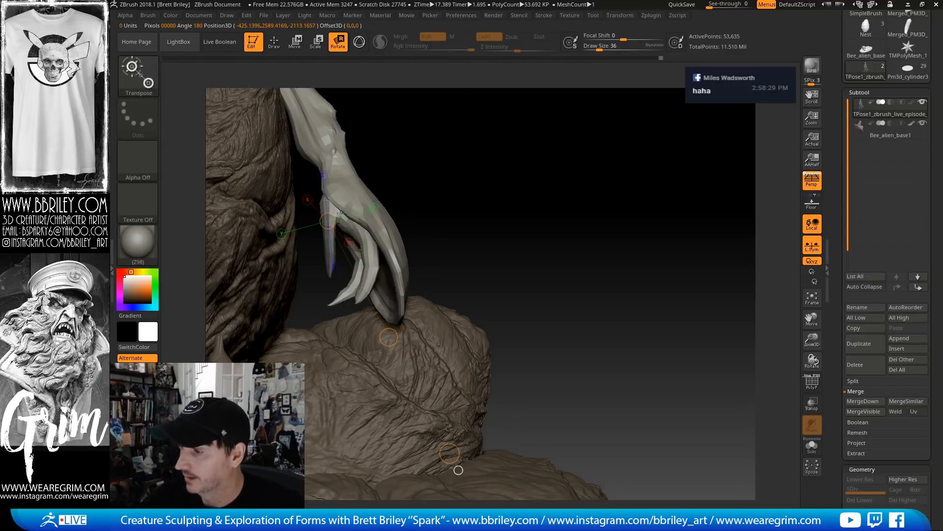
left_click(371, 168, "ctrl")
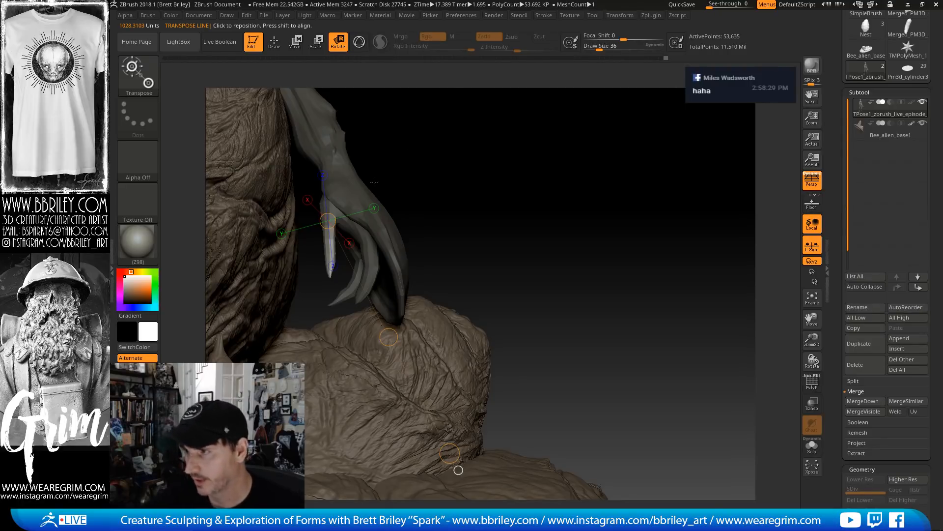
Bend the unmasked inner finger and reshape it with the Move brush at draw size 32
left_click_drag(333, 198, 330, 260)
mouse_move(442, 251)
left_mouse_down()
mouse_move(329, 253)
mouse_move(322, 266)
mouse_move(316, 245)
left_mouse_up()
key("q")
key("s")
left_click(322, 247)
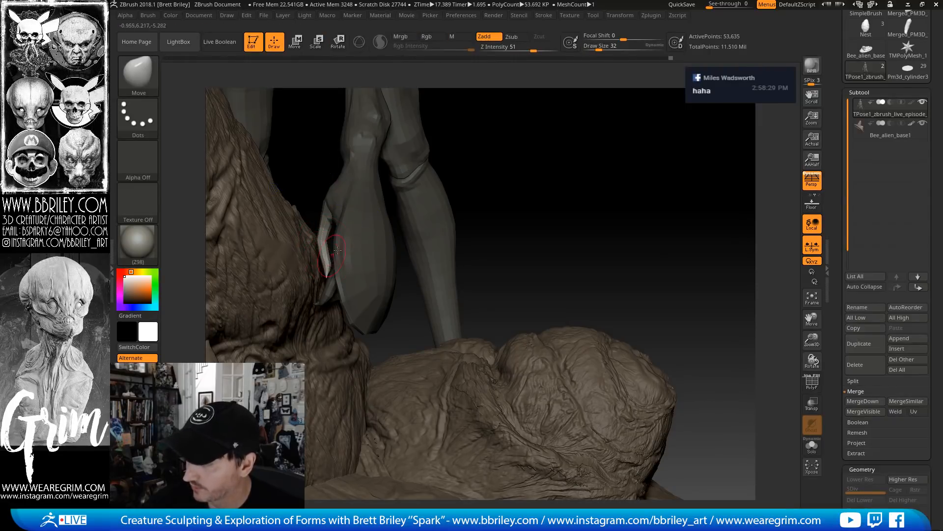
left_click_drag(501, 157, 543, 153)
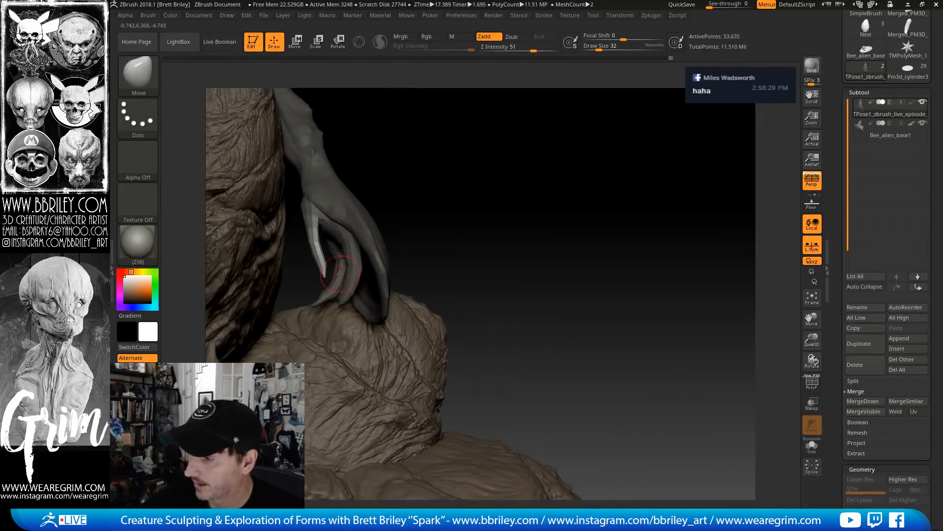
mouse_move(401, 186)
left_mouse_down()
mouse_move(415, 158)
mouse_move(396, 133)
left_mouse_up()
Isolate the neighbouring finger with a mask and rotate it with the transpose line from its knuckle
left_click(298, 49)
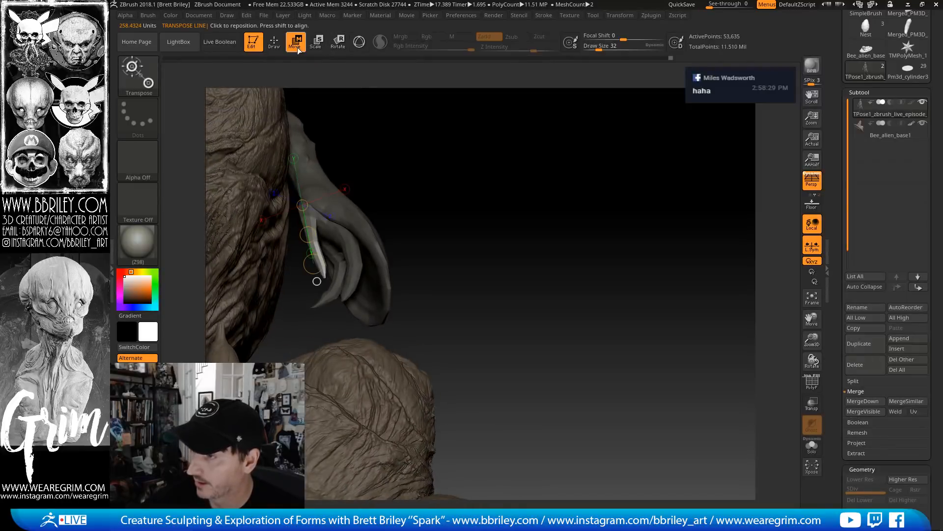
left_click_drag(339, 269, 334, 285, "ctrl")
mouse_move(409, 177)
left_mouse_down()
mouse_move(391, 167)
mouse_move(406, 185)
left_mouse_up()
left_click_drag(381, 219, 419, 131)
key("r")
left_click_drag(335, 277, 332, 279)
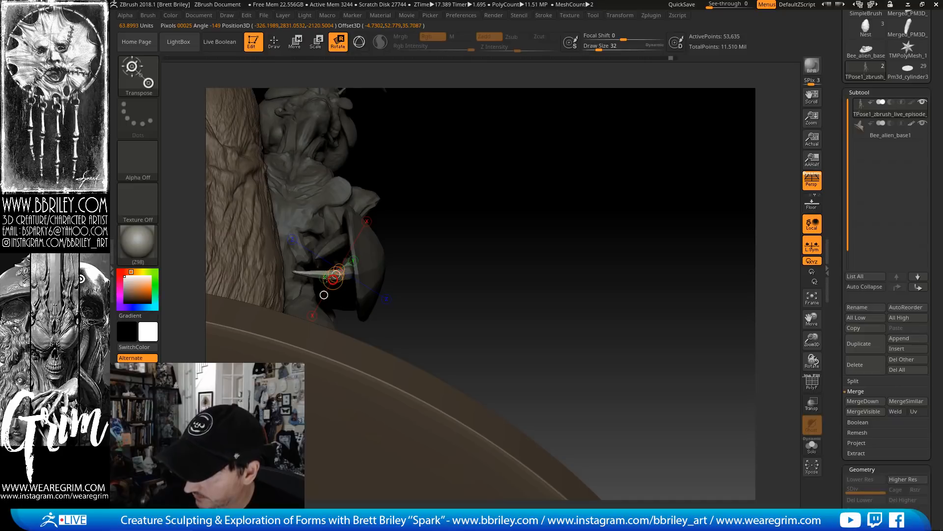
left_click_drag(458, 156, 474, 198)
left_click_drag(347, 239, 340, 260)
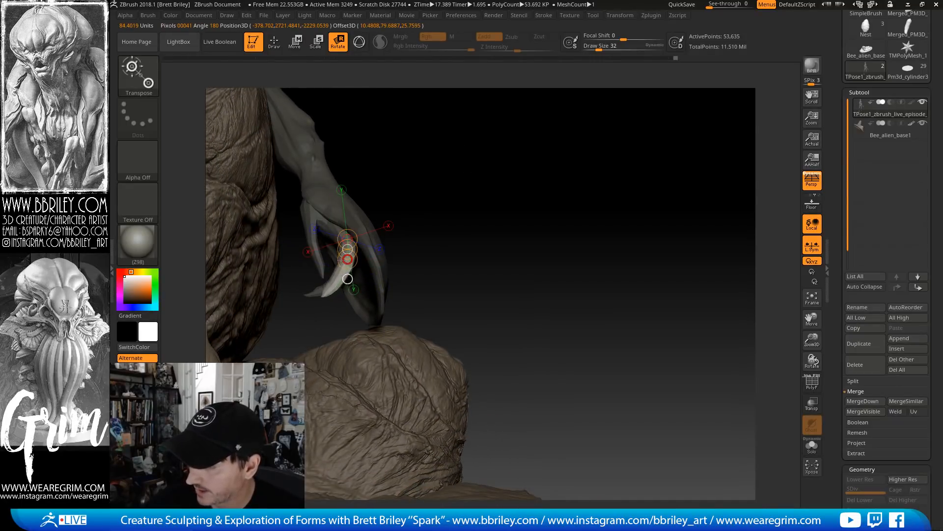
Isolate the outer segment of the curved finger and rotate its tip inward with a transpose line
left_click_drag(445, 221, 555, 206)
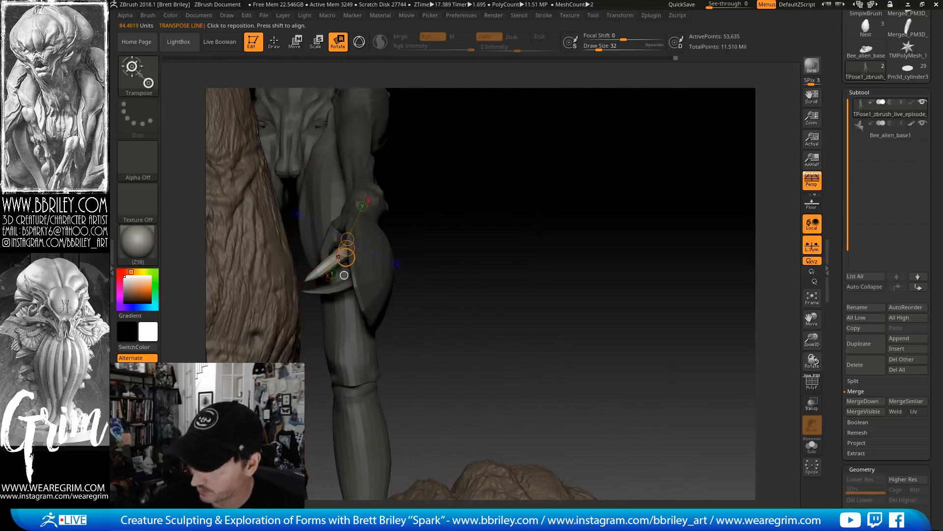
left_click_drag(457, 231, 346, 332)
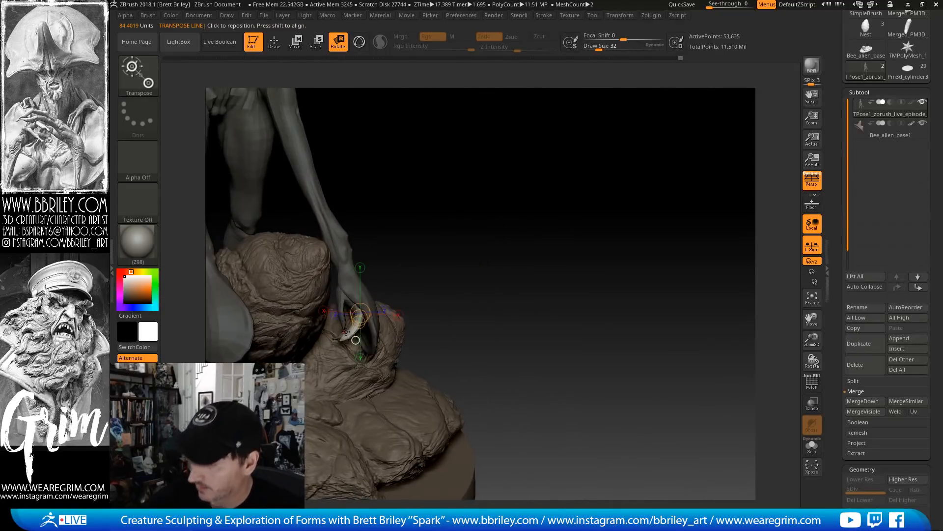
left_click_drag(411, 249, 450, 238)
mouse_move(391, 278)
left_mouse_down("ctrl")
mouse_move(365, 334)
mouse_move(342, 302)
mouse_move(347, 290)
mouse_move(363, 326)
mouse_move(352, 288)
left_mouse_up("ctrl")
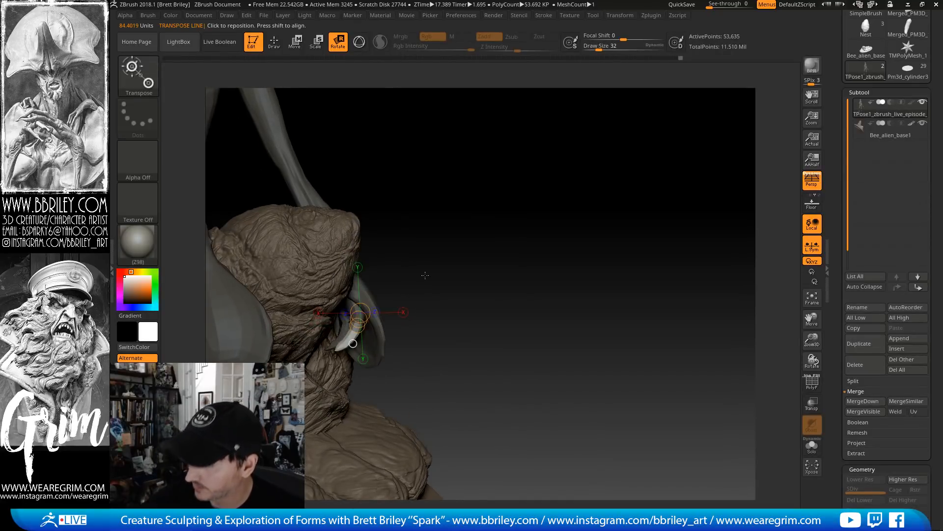
mouse_move(425, 275)
left_mouse_down()
mouse_move(440, 257)
mouse_move(436, 239)
mouse_move(357, 250)
mouse_move(375, 252)
left_mouse_up()
mouse_move(444, 223)
left_mouse_down()
mouse_move(463, 205)
mouse_move(453, 198)
left_mouse_up()
left_click_drag(347, 299, 312, 349)
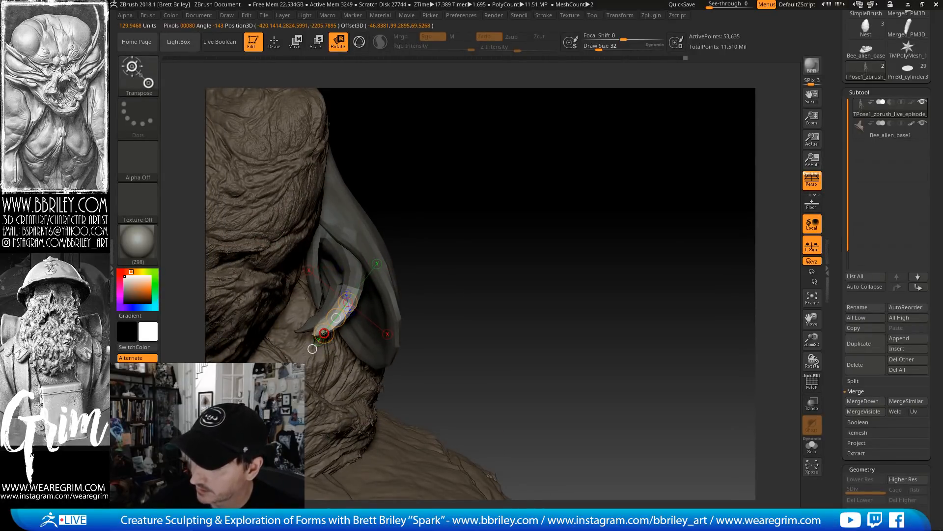
left_click_drag(336, 318, 336, 318)
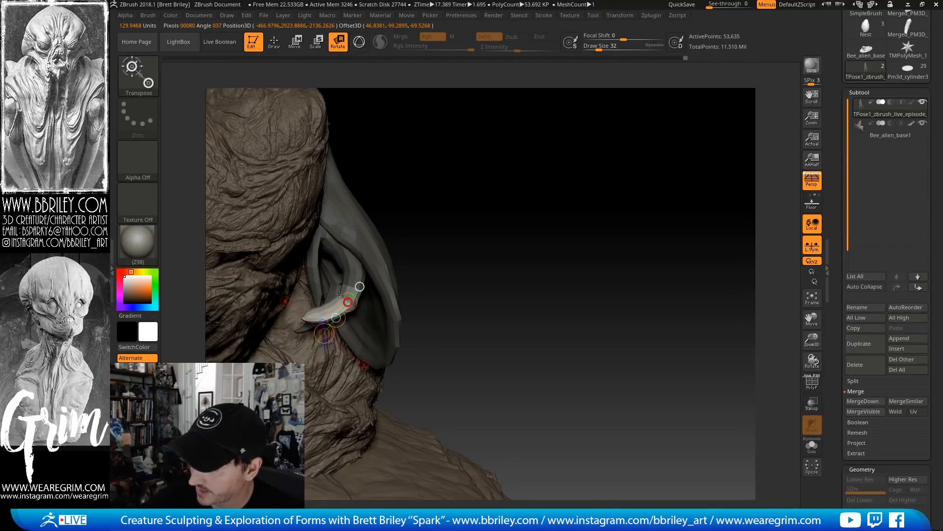
Isolate the remaining slender finger of the left hand with a mask and rotate it inward from its knuckle
key("q")
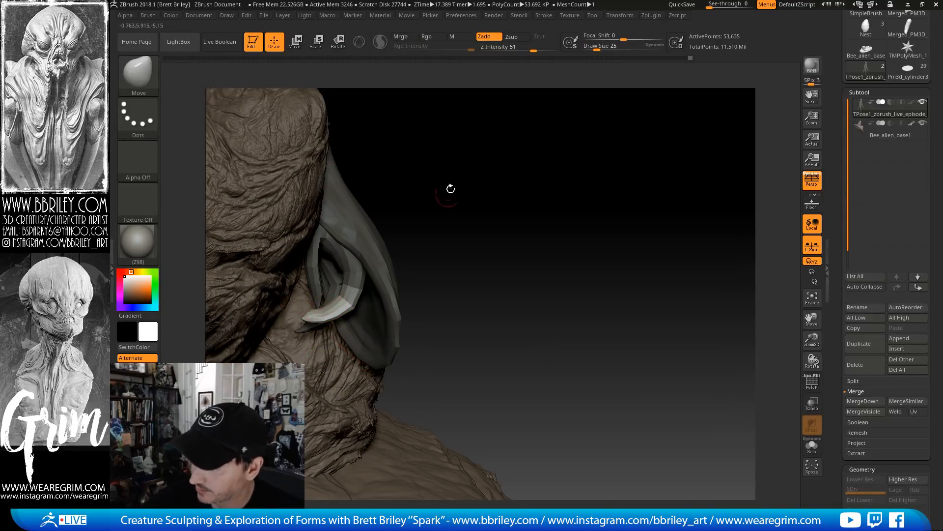
left_click_drag(451, 189, 341, 120)
left_click(294, 48)
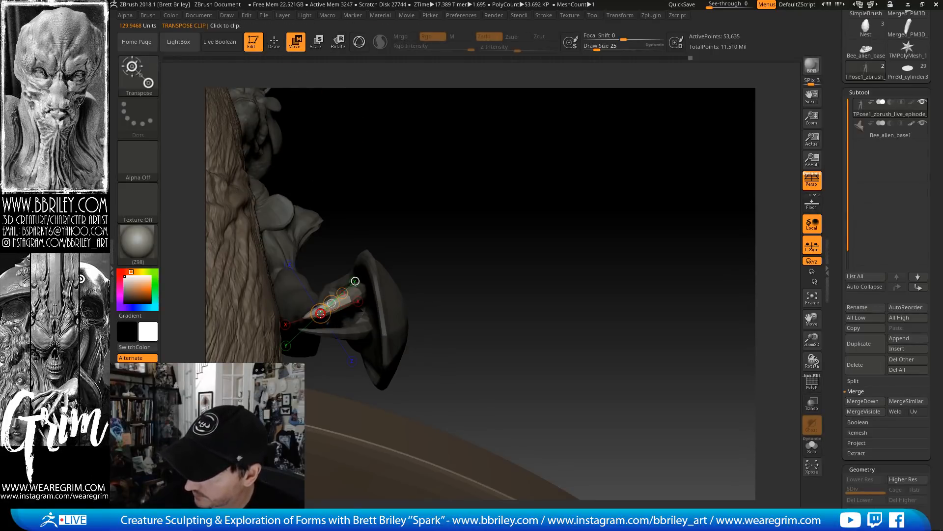
key("r")
left_click_drag(484, 211, 488, 186)
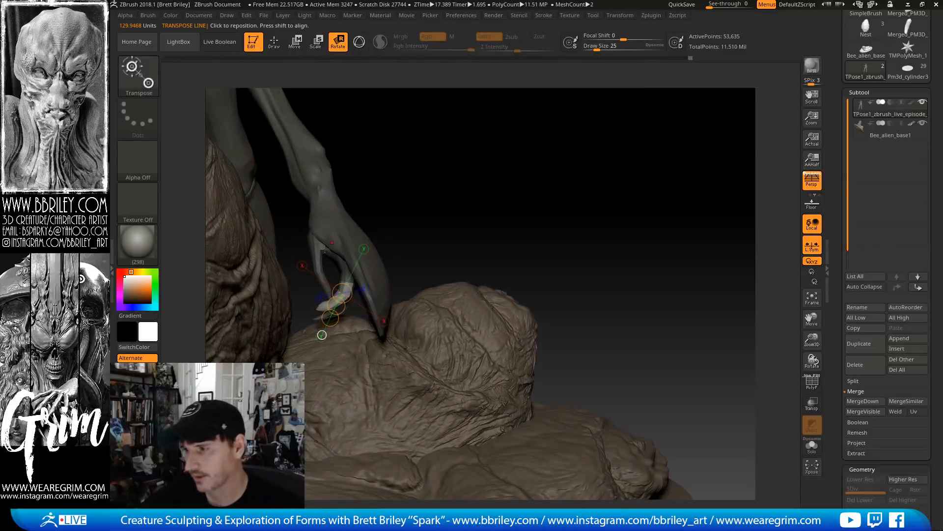
left_click_drag(314, 244, 317, 272)
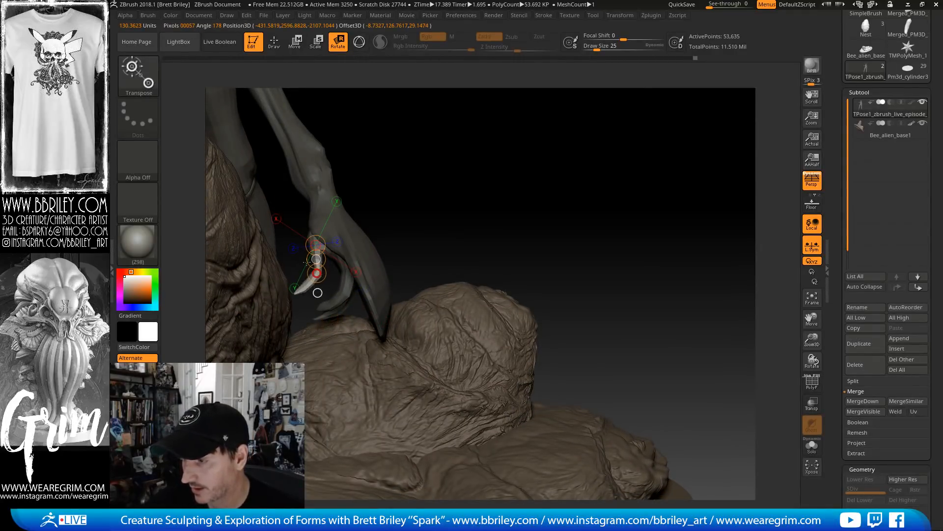
left_click_drag(327, 201, 353, 235)
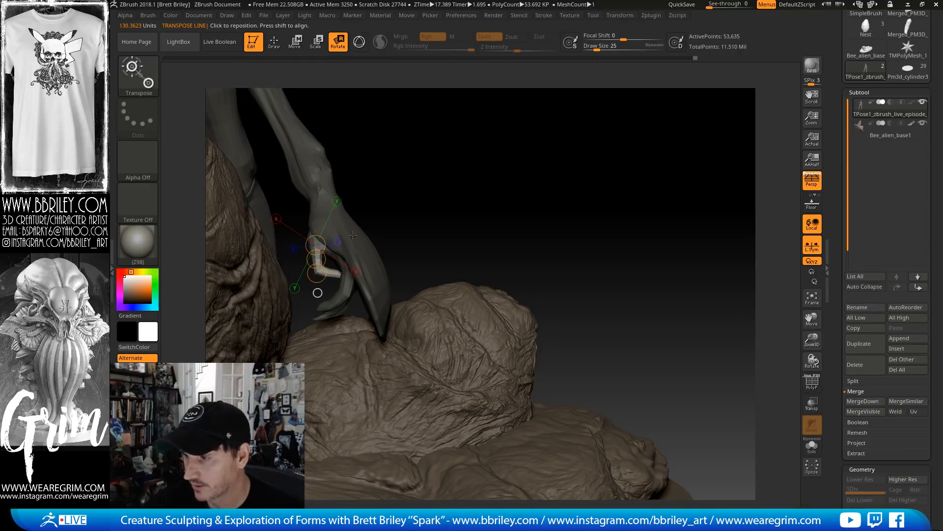
mouse_move(317, 273)
left_mouse_down()
mouse_move(325, 275)
mouse_move(316, 259)
left_mouse_up()
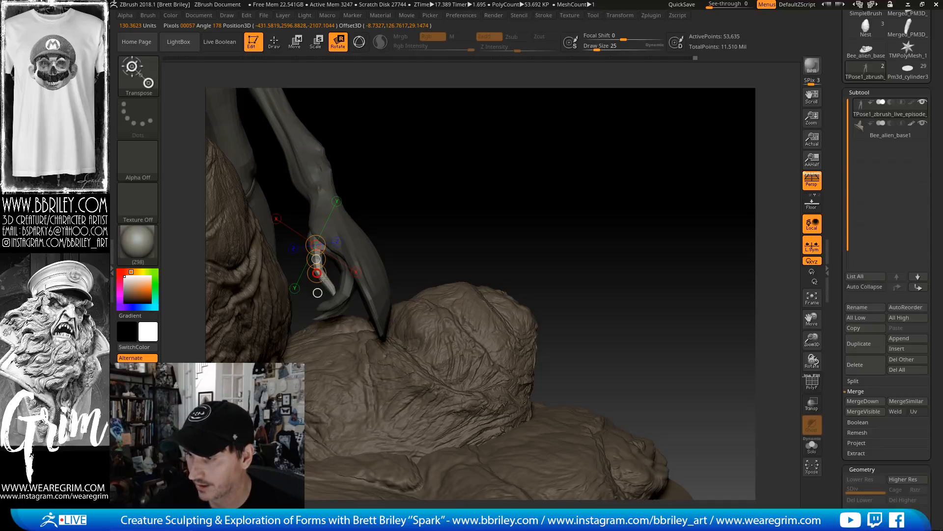
Isolate the outer segment of that slender finger and bend its tip toward the curved finger with a transpose line
right_click_drag(435, 210, 367, 186, "ctrl")
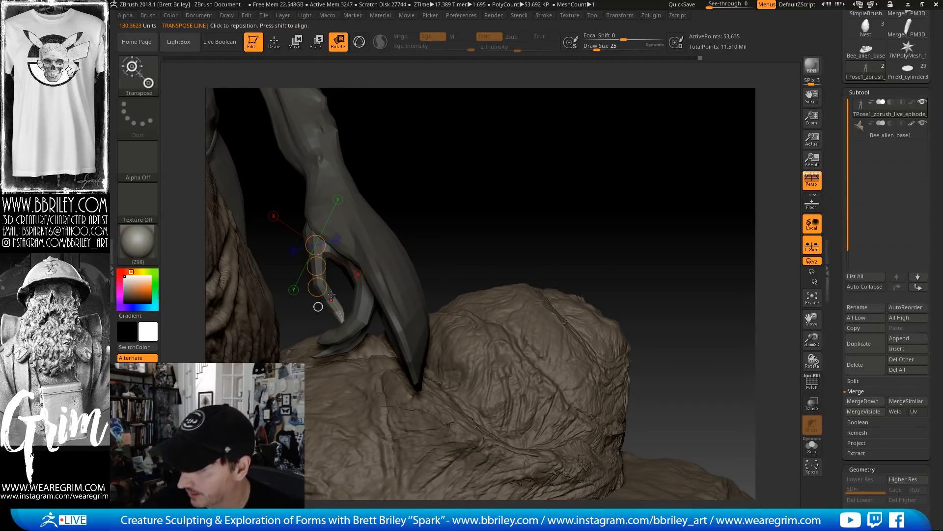
mouse_move(323, 266)
left_mouse_down()
mouse_move(342, 300)
mouse_move(328, 281)
left_mouse_up()
mouse_move(346, 315)
left_mouse_down()
mouse_move(338, 310)
mouse_move(348, 303)
left_mouse_up()
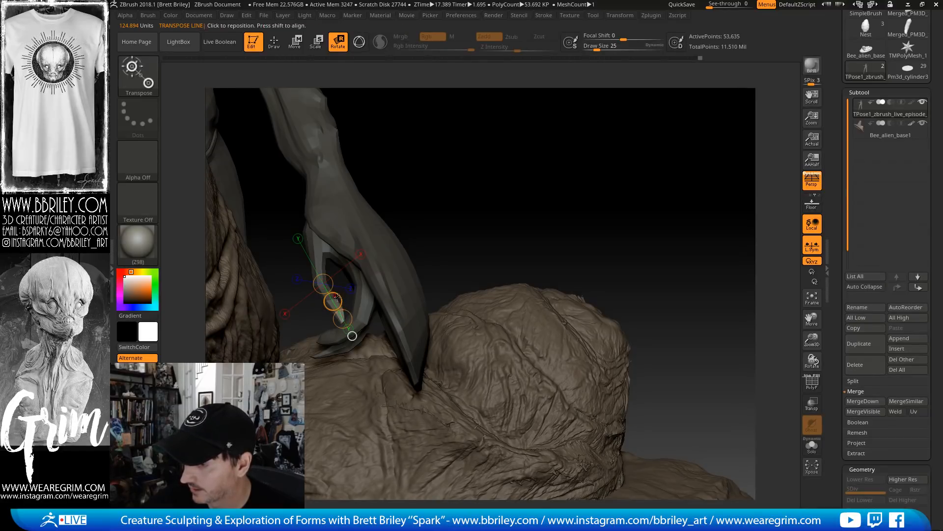
left_click(333, 301)
left_click_drag(333, 301, 328, 274)
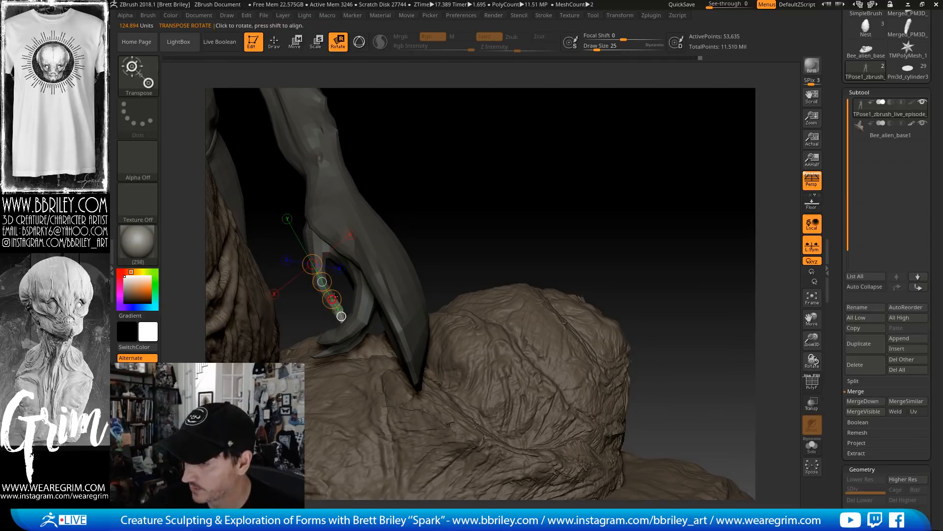
left_click_drag(332, 299, 363, 284)
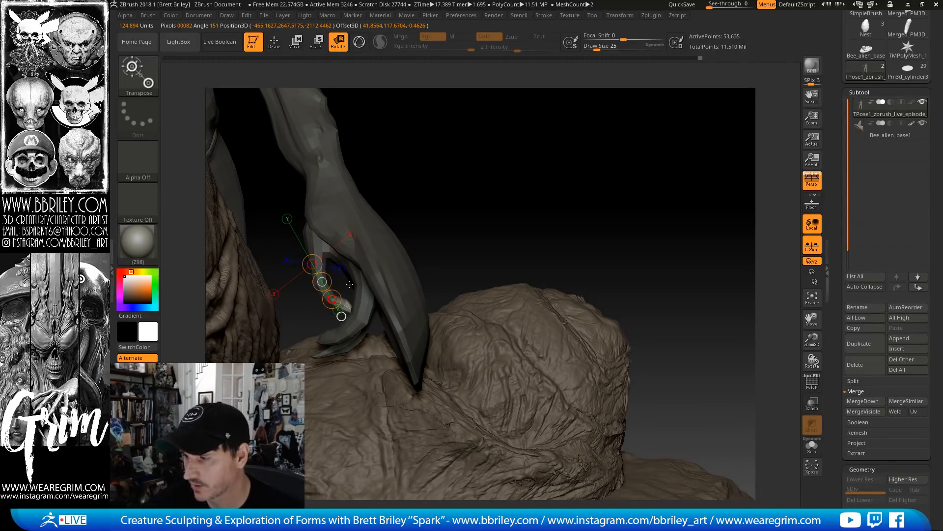
Clear the finger mask, then mask the body so that the whole left hand is free from the wrist down
left_click_drag(453, 244, 539, 228, "alt")
mouse_move(371, 266)
left_mouse_down("ctrl")
mouse_move(341, 357)
mouse_move(317, 280)
mouse_move(331, 267)
mouse_move(320, 235)
mouse_move(383, 191)
mouse_move(387, 169)
left_mouse_up("ctrl")
key("ctrl")
left_click(427, 228, "ctrl")
left_click_drag(330, 280, 343, 315)
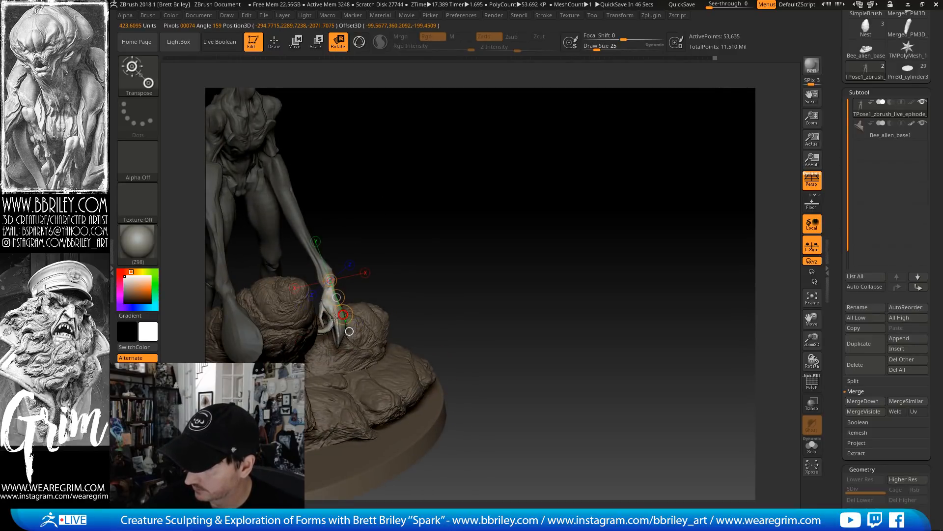
left_click_drag(350, 215, 383, 211)
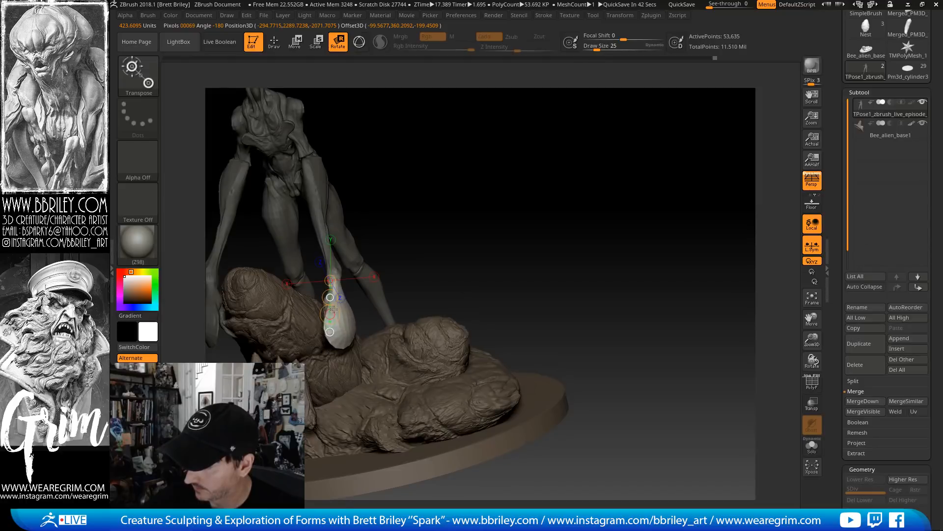
left_click_drag(427, 183, 492, 186)
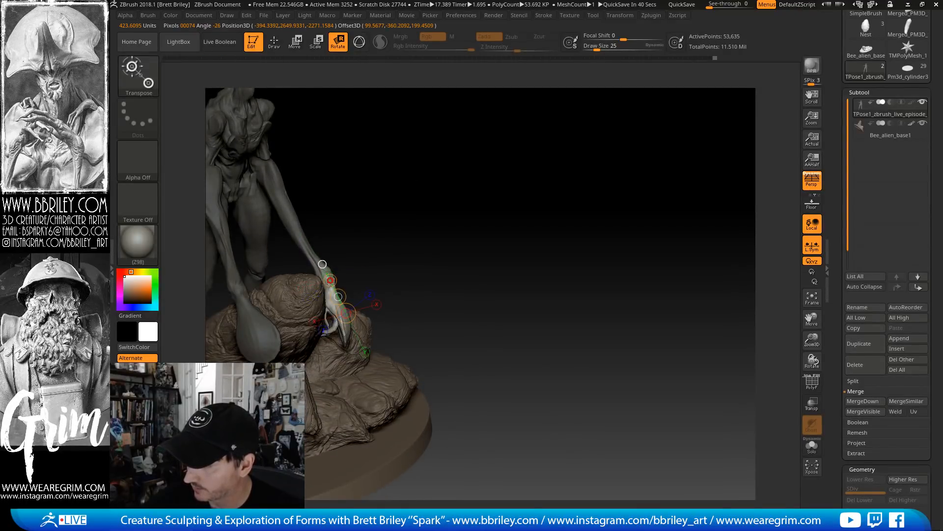
left_click_drag(464, 201, 437, 260)
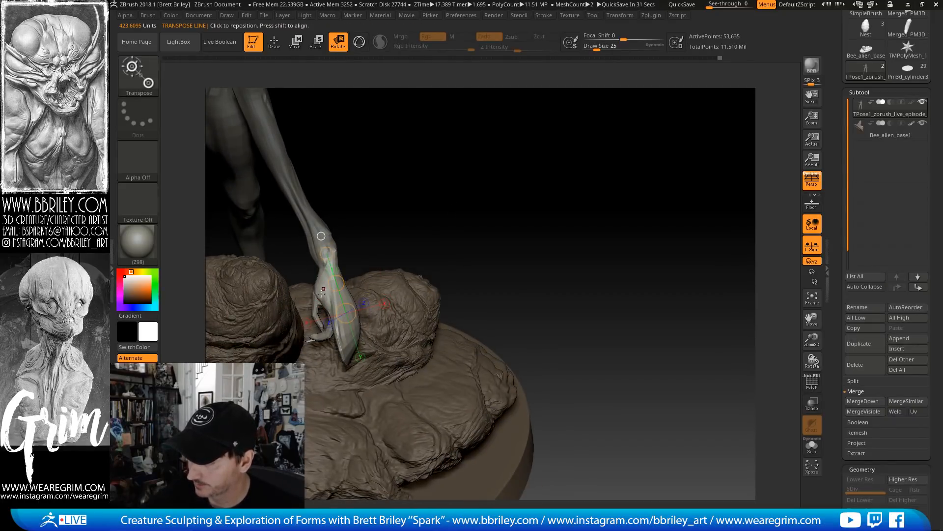
Redraw the transpose mask from the lower forearm across the wrist, leaving the left hand unmasked
mouse_move(317, 303)
left_mouse_down()
mouse_move(433, 157)
mouse_move(481, 127)
left_mouse_up()
left_click_drag(322, 239, 343, 277, "ctrl")
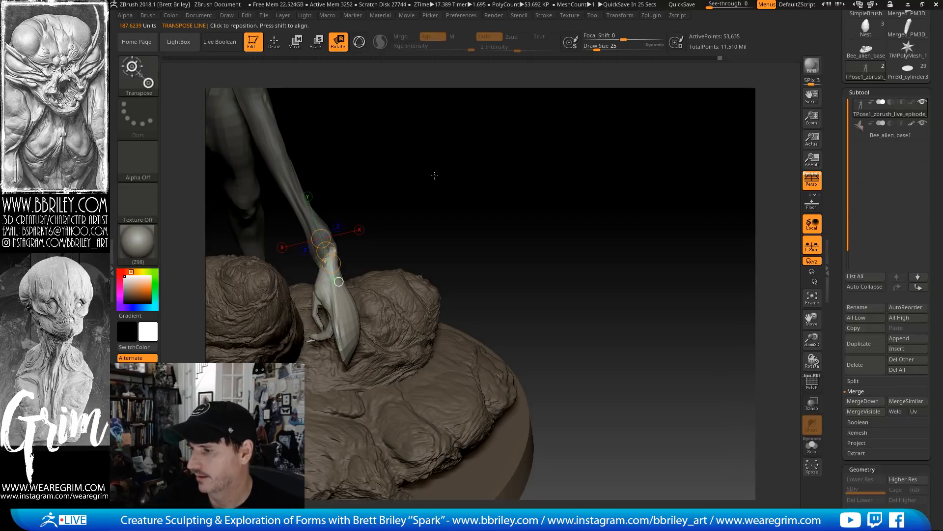
left_click_drag(434, 176, 417, 225)
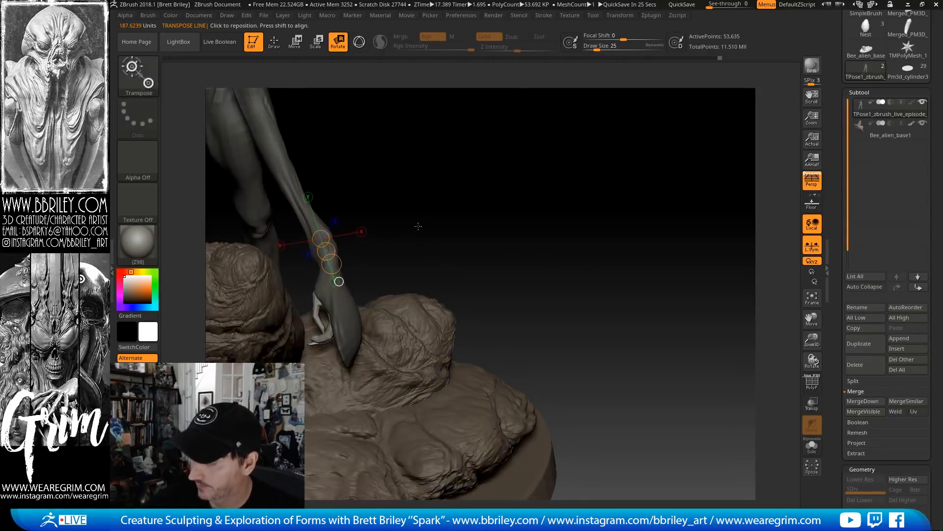
left_click_drag(305, 219, 322, 282, "ctrl")
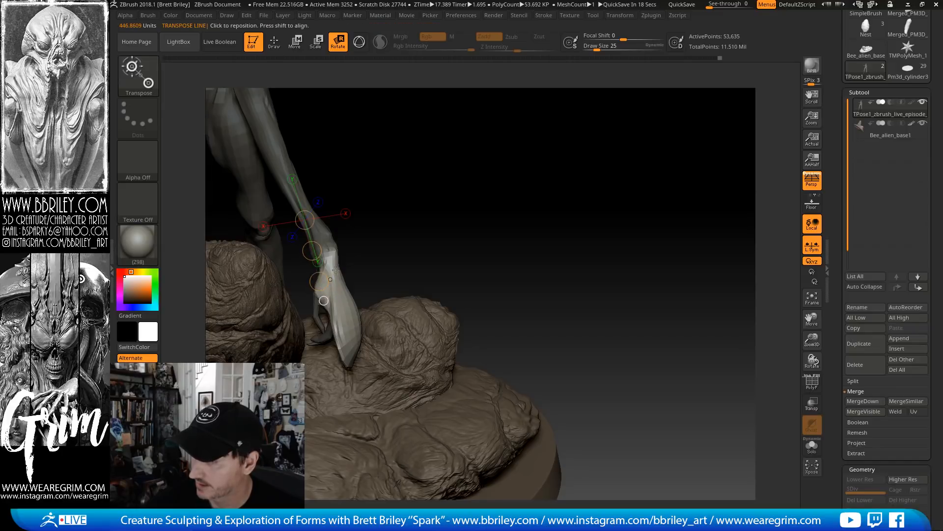
Rotate the left hand at the wrist to fit the rock beneath it, then clear the mask
left_click_drag(393, 216, 473, 276, "alt")
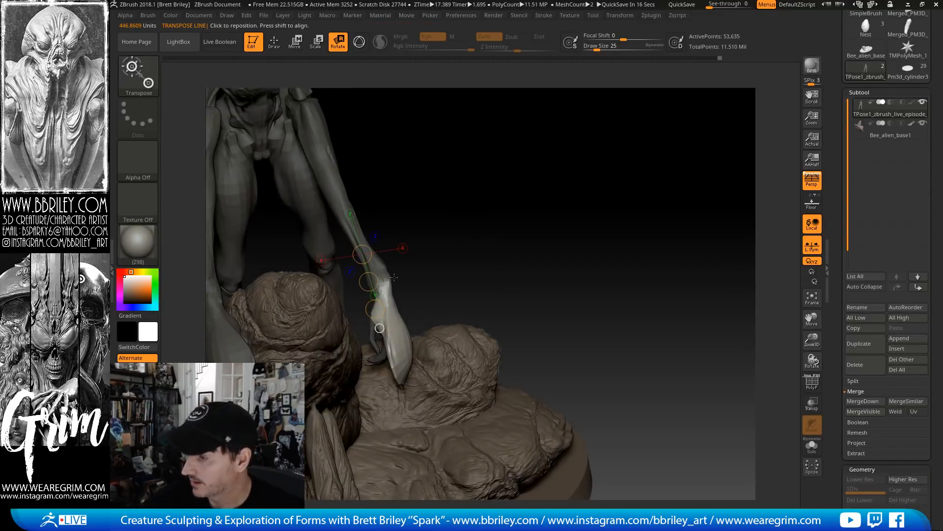
left_click_drag(398, 363, 404, 364)
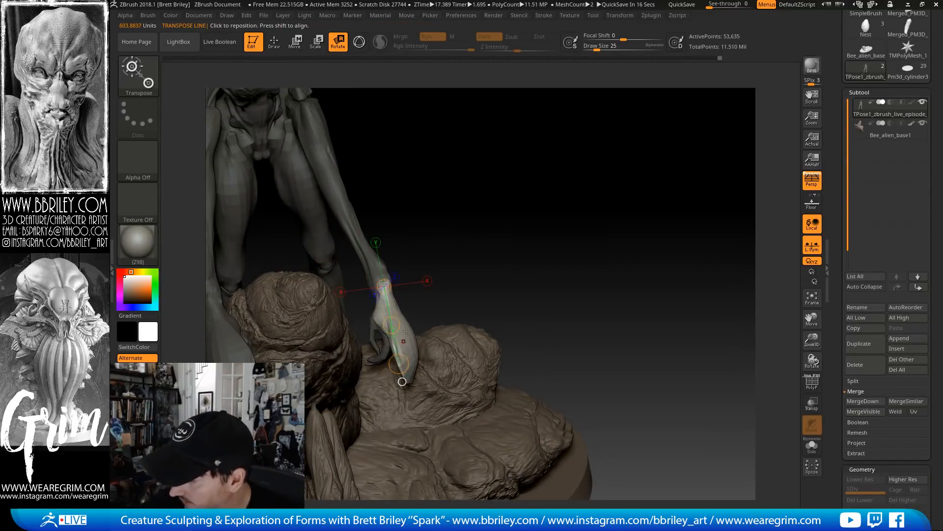
left_click_drag(456, 282, 437, 191)
left_click_drag(397, 304, 403, 326)
mouse_move(458, 288)
left_mouse_down()
mouse_move(451, 151)
mouse_move(455, 172)
mouse_move(440, 146)
mouse_move(557, 239)
mouse_move(543, 204)
mouse_move(565, 261)
mouse_move(569, 253)
left_mouse_up()
Return to the Move brush, set its draw size to 62 and check the arm pose from several angles
key("q")
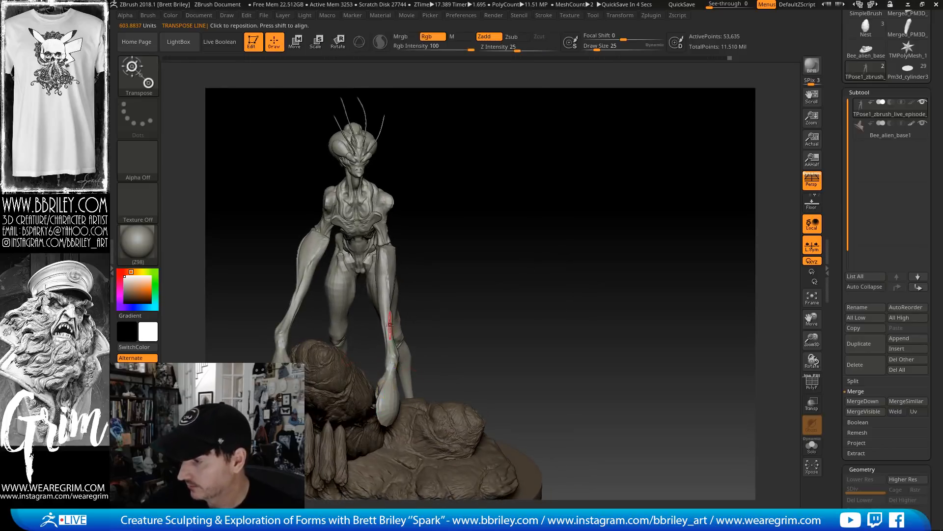
mouse_move(431, 292)
left_mouse_down()
mouse_move(472, 295)
mouse_move(373, 293)
mouse_move(436, 293)
mouse_move(403, 309)
left_mouse_up()
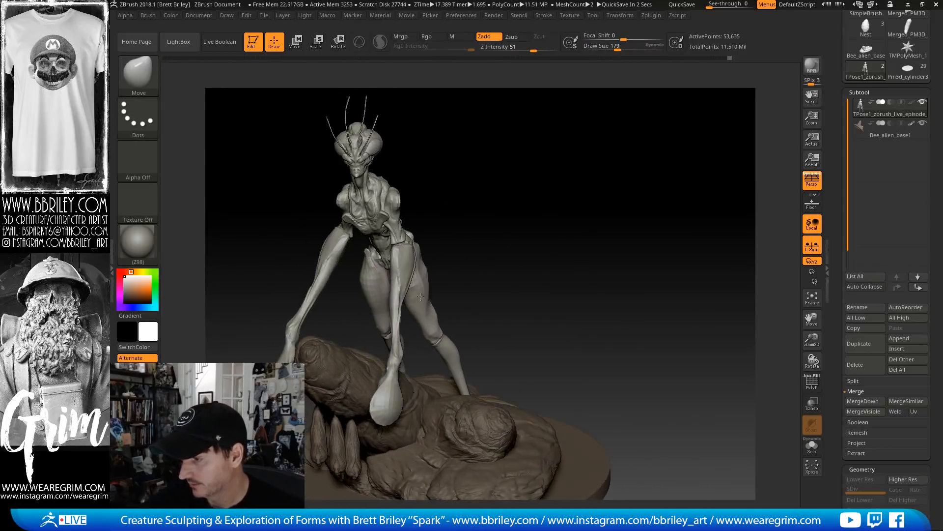
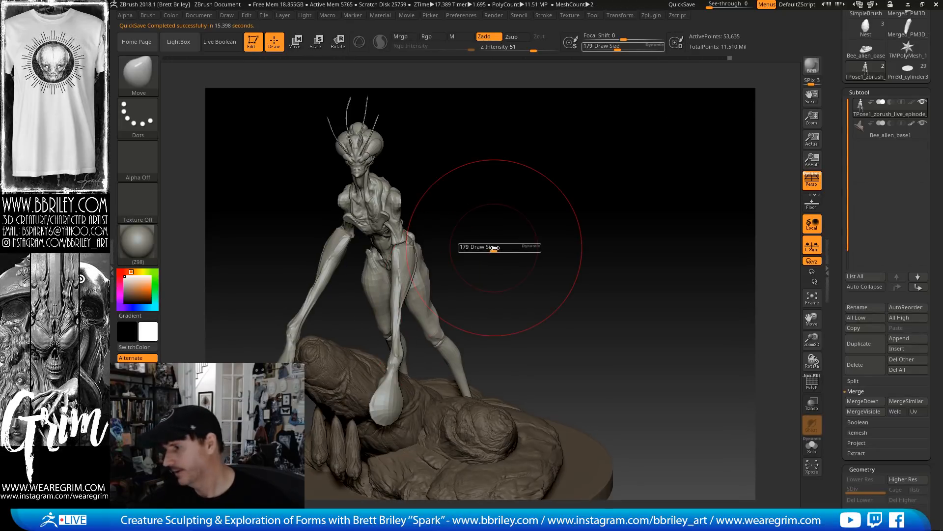
mouse_move(474, 247)
left_mouse_down()
mouse_move(530, 208)
mouse_move(435, 307)
mouse_move(419, 311)
left_mouse_up()
key("s")
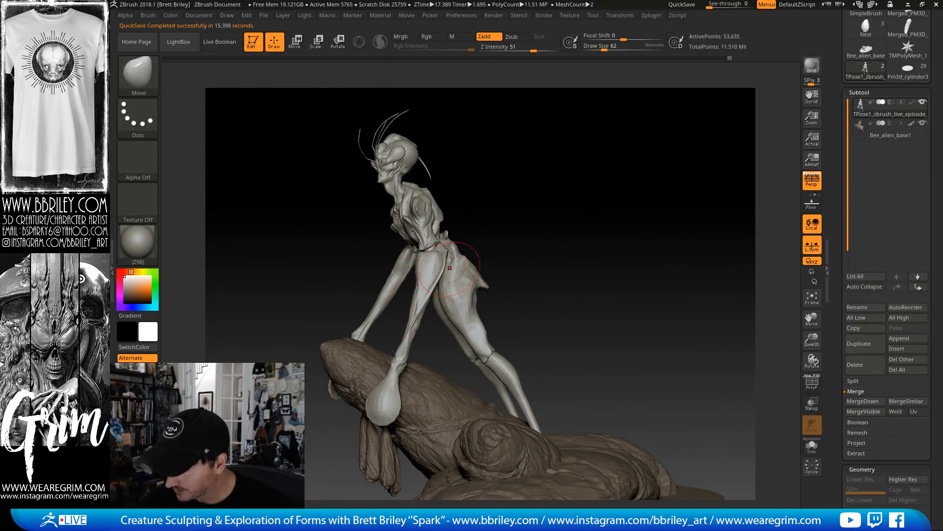
mouse_move(484, 252)
left_mouse_down()
mouse_move(543, 242)
mouse_move(565, 263)
left_mouse_up()
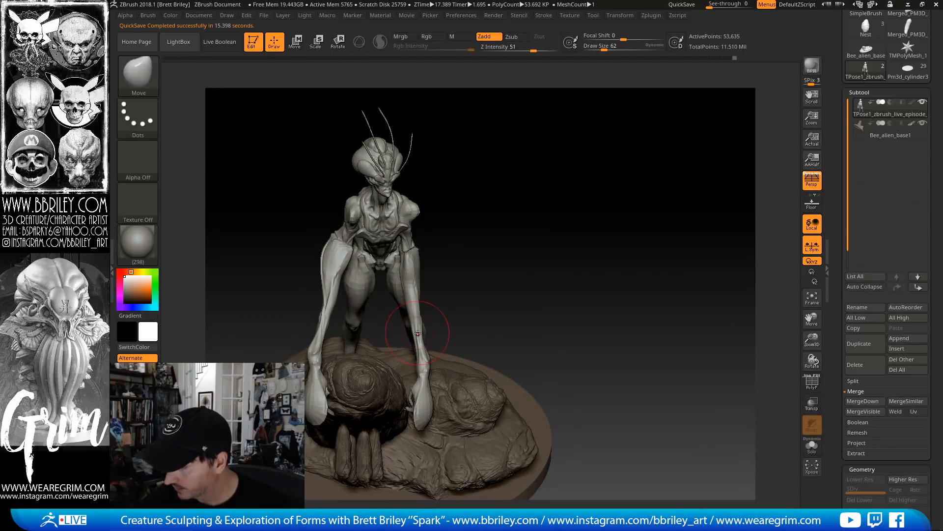
left_click_drag(508, 247, 424, 305)
mouse_move(518, 215)
left_mouse_down()
mouse_move(558, 198)
mouse_move(560, 215)
mouse_move(520, 216)
mouse_move(537, 225)
mouse_move(516, 226)
mouse_move(545, 219)
mouse_move(564, 156)
mouse_move(566, 231)
left_mouse_up()
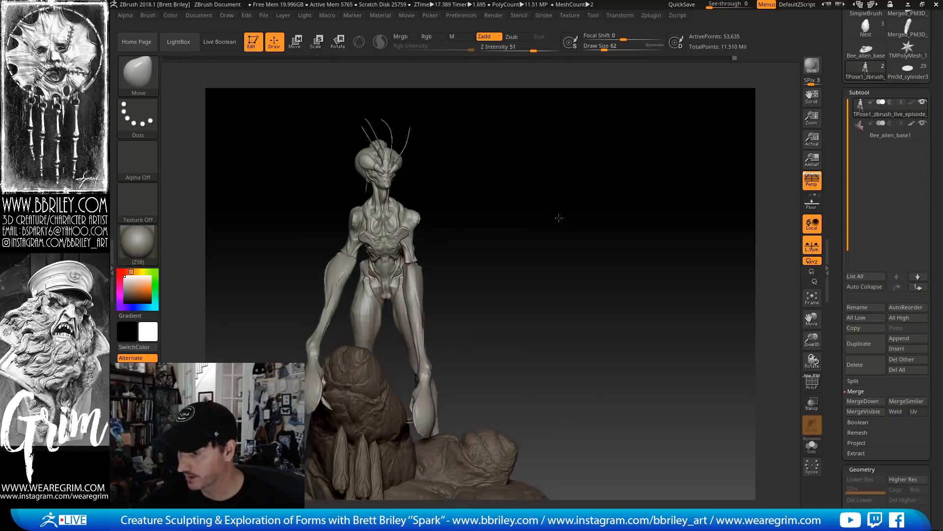
mouse_move(498, 256)
left_mouse_down()
mouse_move(506, 246)
mouse_move(498, 221)
left_mouse_up()
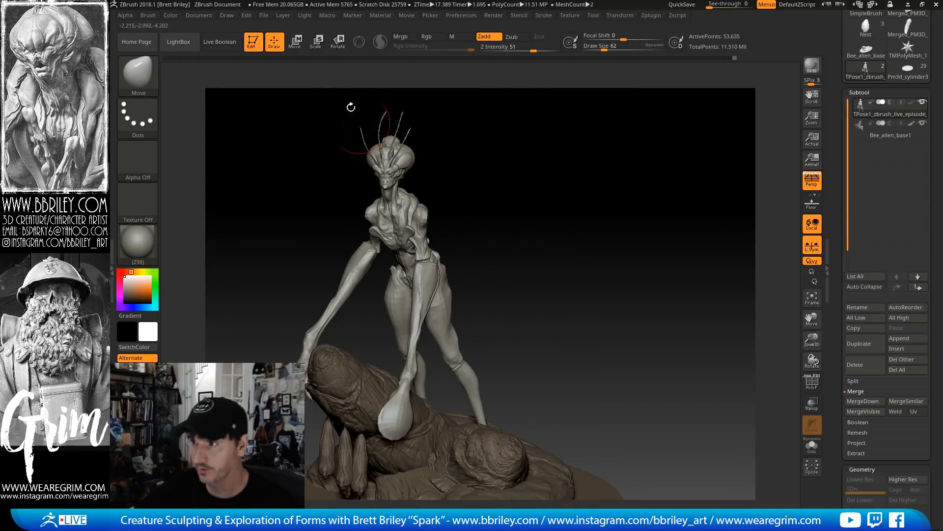
Mask the figure so that only the right leg stays free from the hip down, and turn on the Gizmo
left_click(297, 42)
left_click_drag(436, 116, 649, 189)
left_click_drag(332, 289, 337, 368, "ctrl")
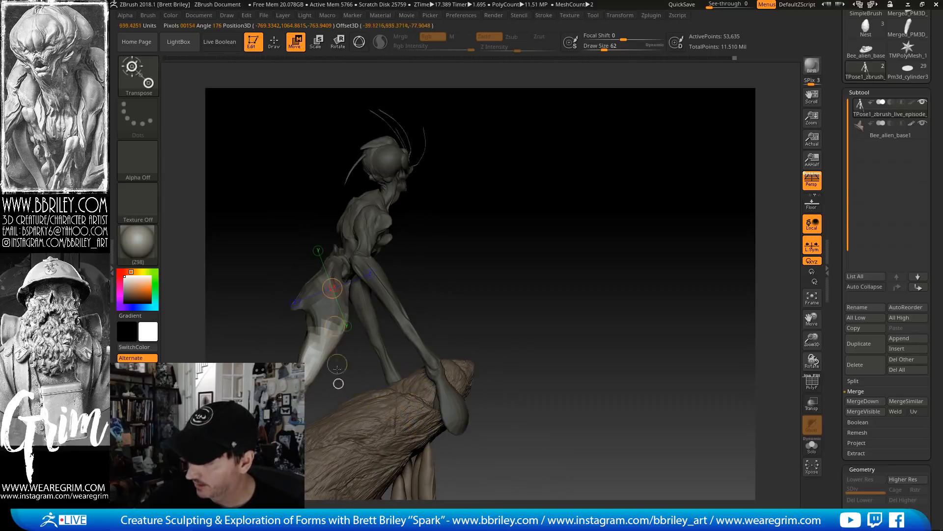
left_click_drag(354, 326, 558, 135, "ctrl")
mouse_move(495, 285)
left_mouse_down()
mouse_move(537, 294)
mouse_move(536, 191)
left_mouse_up()
left_click_drag(296, 293, 271, 386, "ctrl")
mouse_move(288, 328)
left_mouse_down("ctrl")
mouse_move(584, 142)
mouse_move(562, 160)
mouse_move(494, 138)
left_mouse_up("ctrl")
left_click(359, 42)
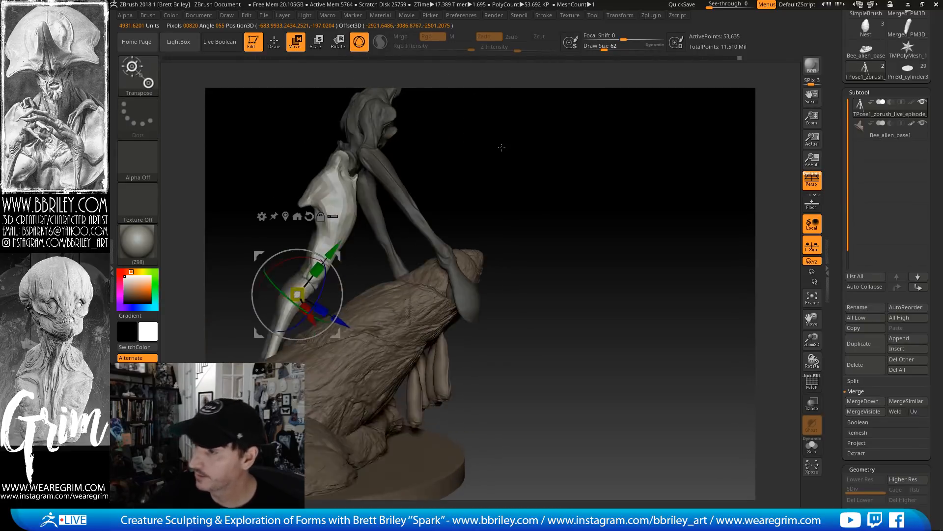
Place the Gizmo near the right hip and swing the whole leg forward and up
left_click_drag(338, 256, 370, 163)
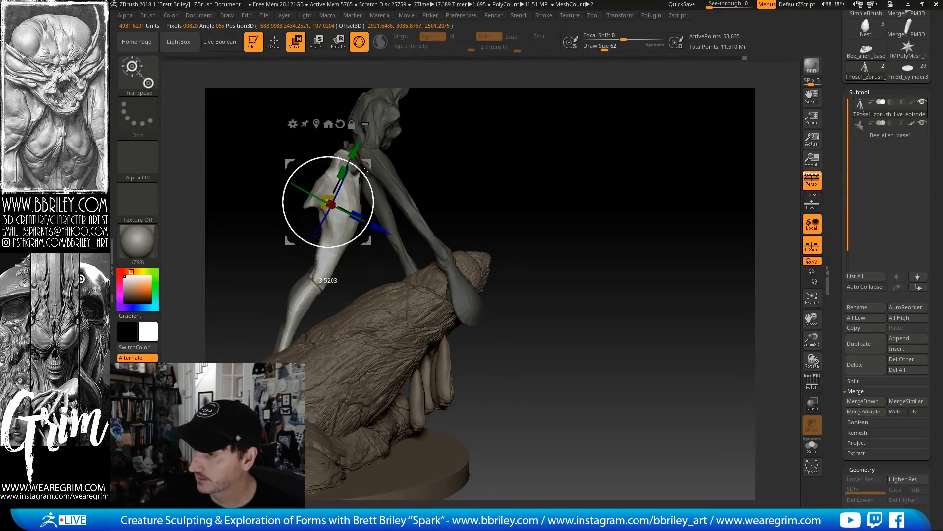
left_click_drag(354, 136, 382, 166)
left_click_drag(438, 145, 420, 154)
left_click_drag(536, 156, 390, 189)
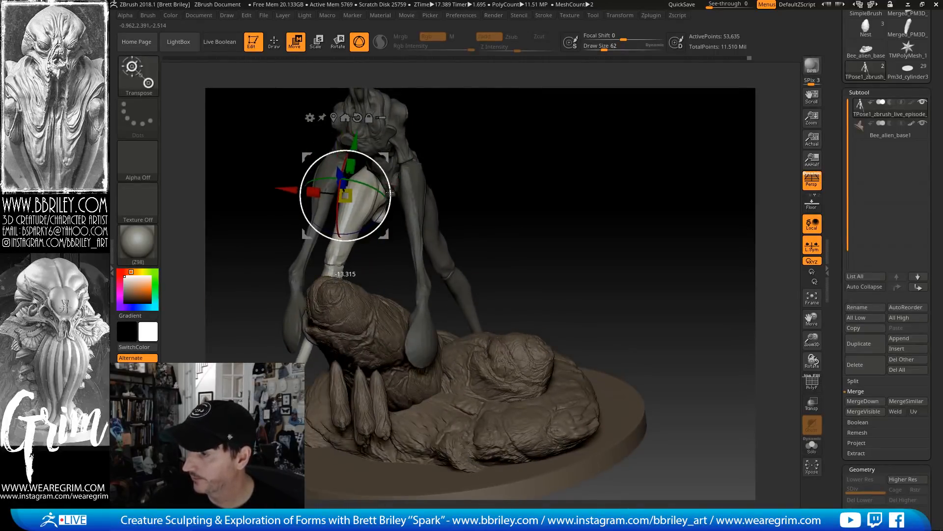
left_click_drag(464, 129, 531, 167)
left_click_drag(386, 211, 394, 202)
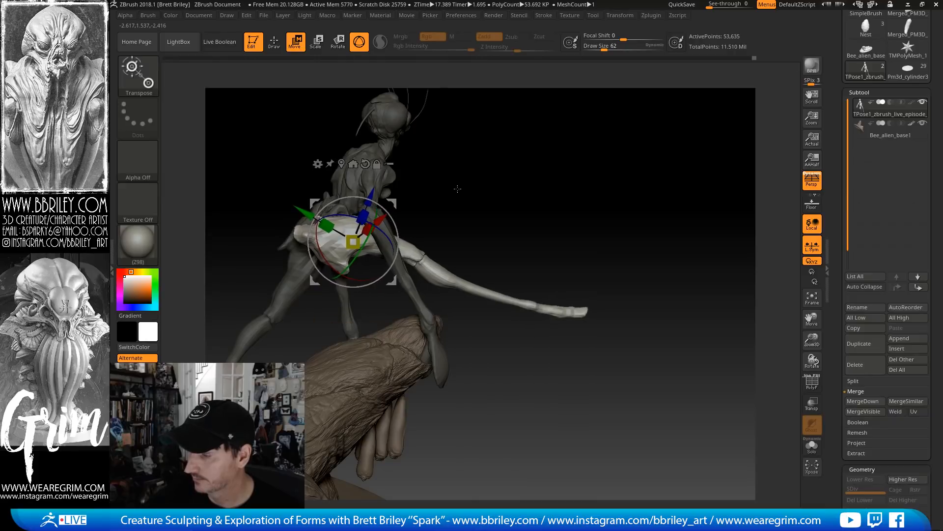
Rotate the raised right leg sideways at the hip and lower it toward the front of the rock
left_click_drag(457, 190, 467, 211)
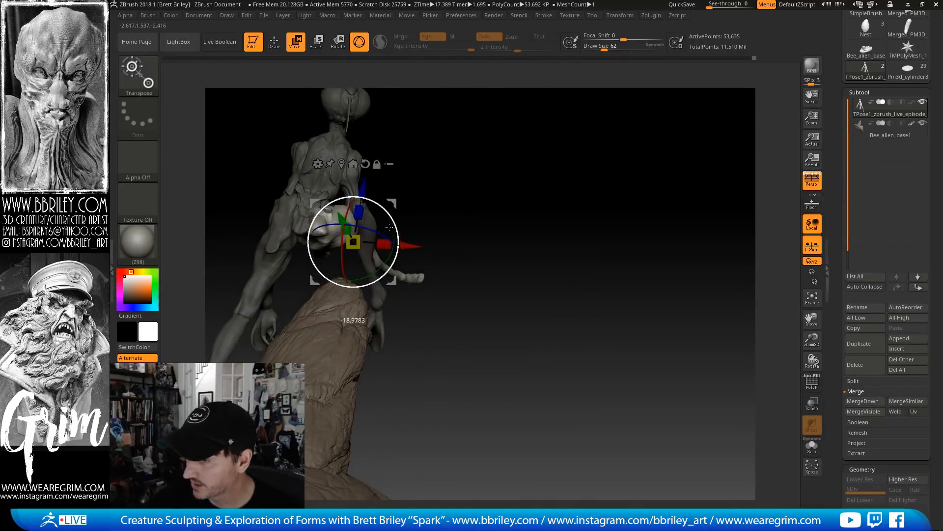
left_click_drag(389, 227, 390, 224)
left_click_drag(437, 155, 396, 246)
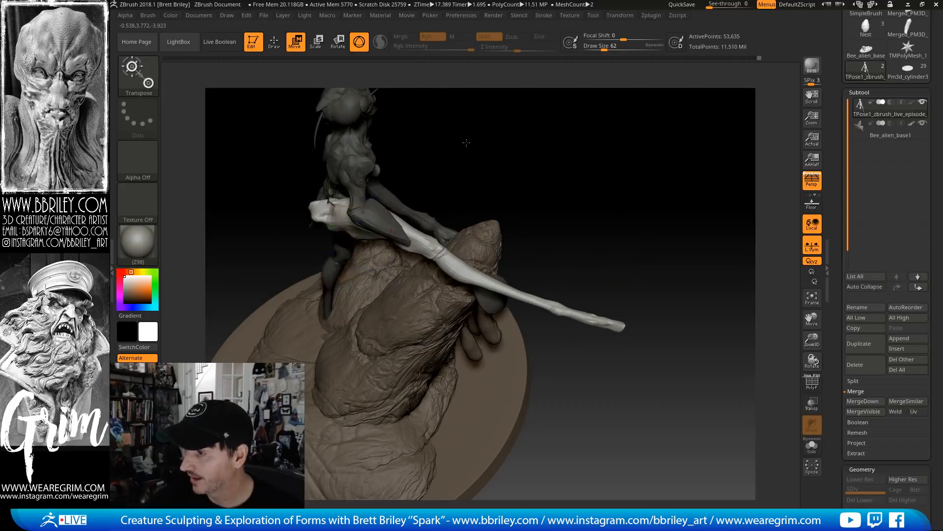
left_click_drag(467, 142, 455, 183)
left_click_drag(394, 225, 402, 248)
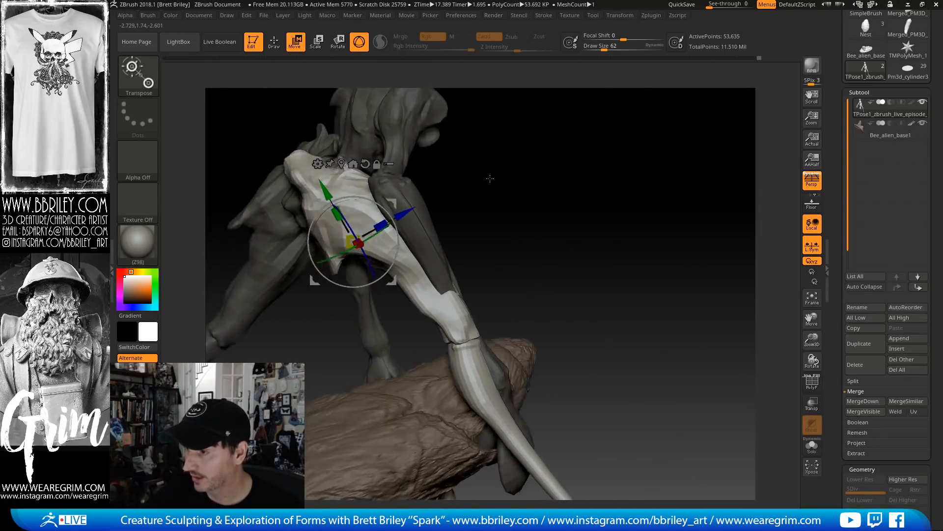
Refine the right thigh's angle with small Gizmo rotations at the hip
left_click_drag(490, 178, 484, 181)
left_click_drag(392, 202, 398, 208)
mouse_move(494, 192)
left_mouse_down()
mouse_move(537, 196)
mouse_move(511, 196)
left_mouse_up()
left_click_drag(399, 207, 403, 204)
left_click_drag(495, 201, 450, 198)
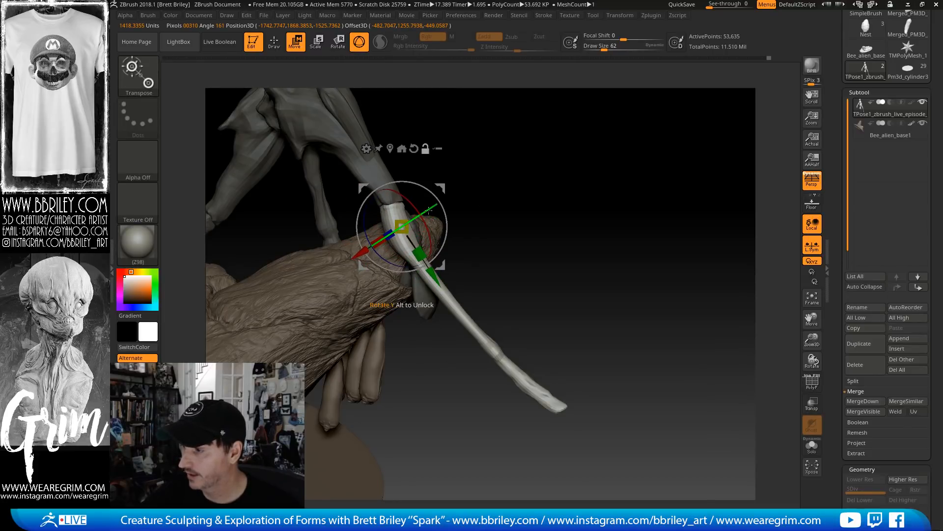
Rotate the free right lower leg about Y at the knee and shift it along the Gizmo's X axis
left_click_drag(428, 211, 450, 240)
left_click_drag(487, 202, 626, 164)
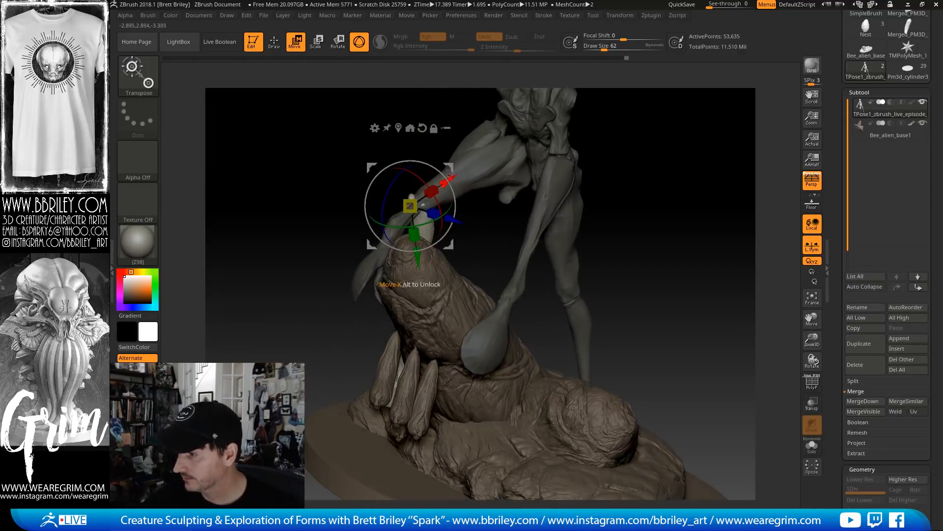
left_click_drag(447, 173, 404, 184)
left_click_drag(528, 146, 456, 186)
left_click_drag(501, 163, 597, 160)
Mask the figure so the whole right leg is free and rotate it at the hip to aim the thigh over the rock
left_click_drag(337, 160, 416, 434, "ctrl")
left_click_drag(495, 185, 438, 160)
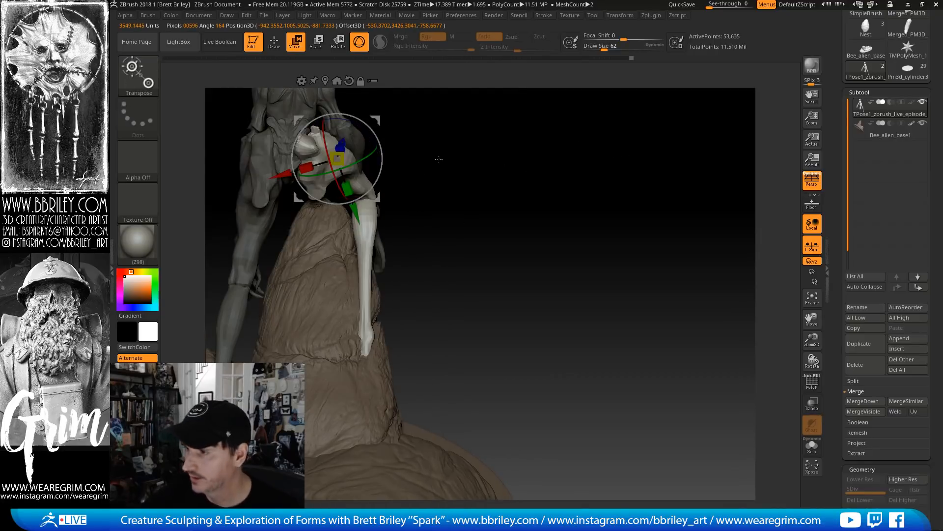
left_click_drag(383, 147, 382, 149)
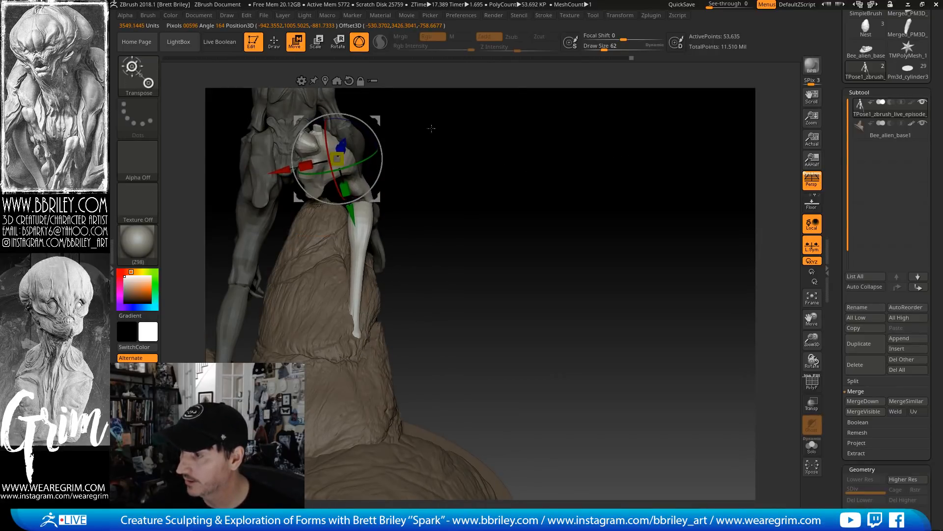
left_click_drag(550, 165, 457, 164)
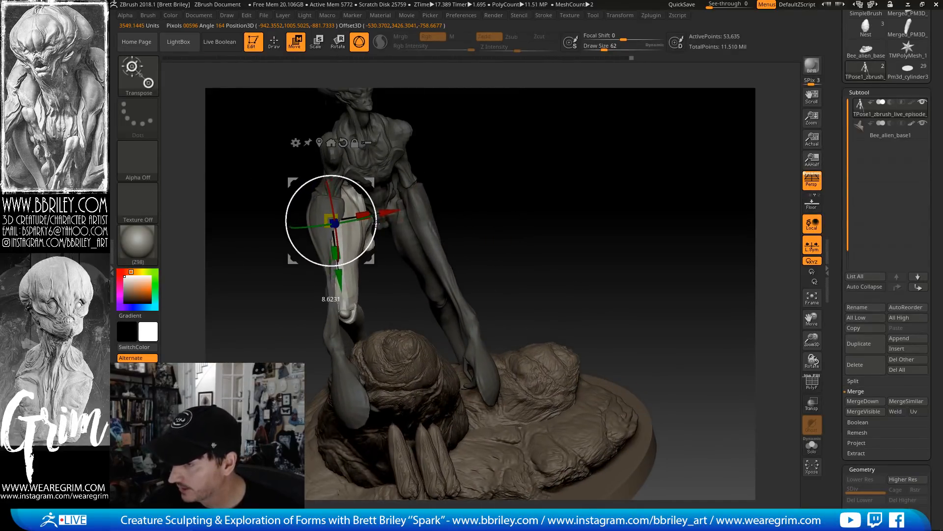
left_click_drag(484, 142, 553, 123)
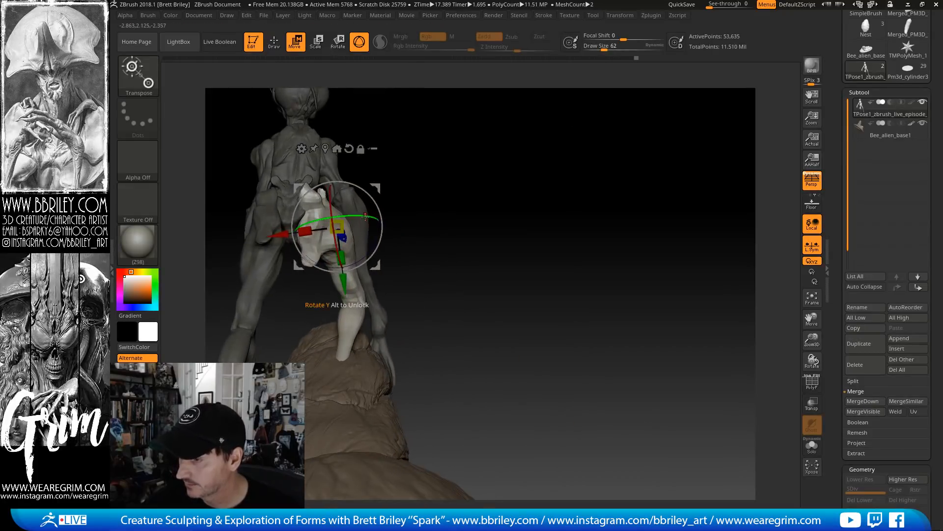
left_click_drag(369, 218, 368, 218)
left_click_drag(496, 170, 391, 222)
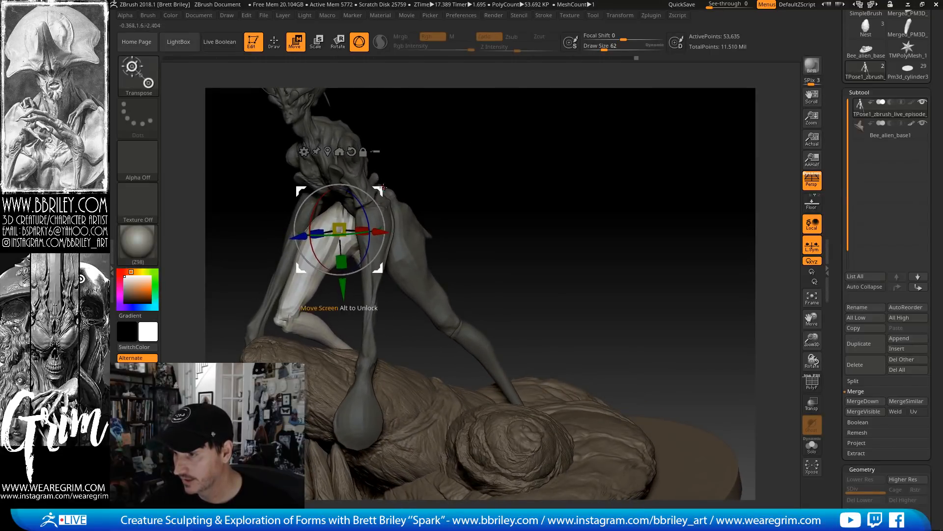
Adjust the right leg's position at the hip and rotate it slightly about X so the knee meets the rock
left_click_drag(383, 187, 370, 200)
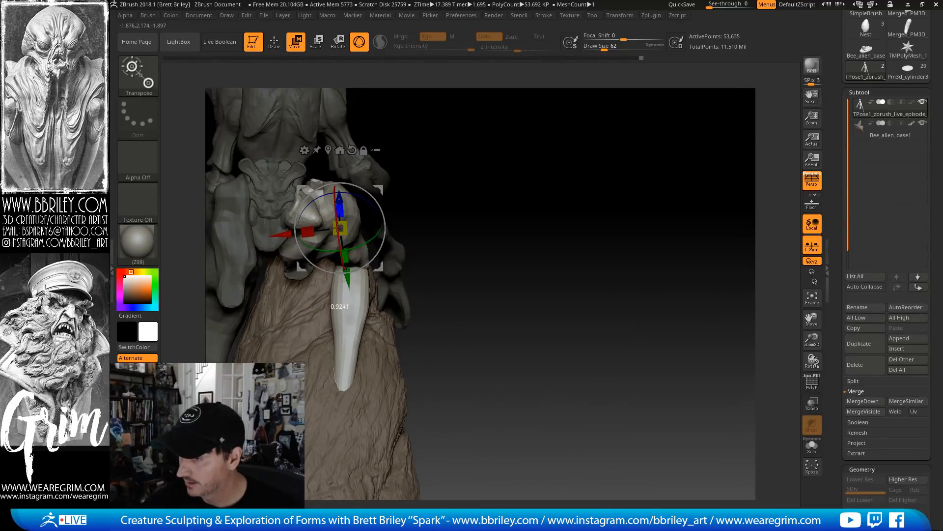
left_click_drag(443, 137, 520, 143)
key("ctrl+z")
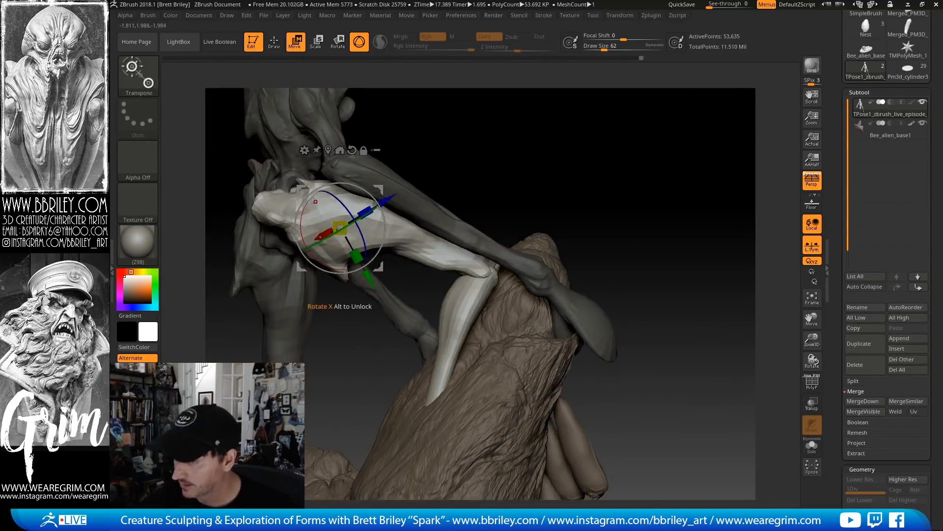
left_click_drag(308, 198, 314, 192)
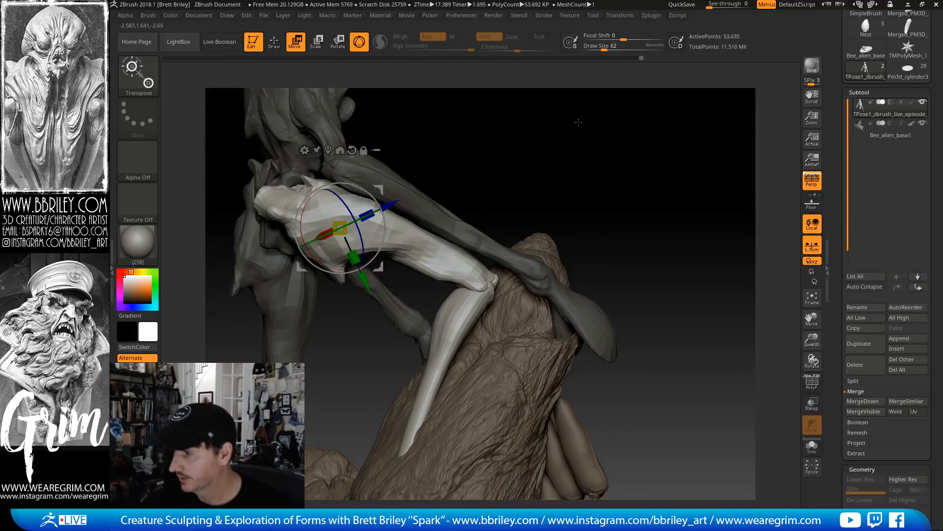
mouse_move(582, 121)
left_mouse_down()
mouse_move(537, 156)
mouse_move(550, 128)
mouse_move(581, 157)
mouse_move(592, 217)
mouse_move(570, 204)
mouse_move(548, 166)
left_mouse_up()
Check the pose from several angles, then mask the figure so that only the right lower leg stays free below the knee
key("q")
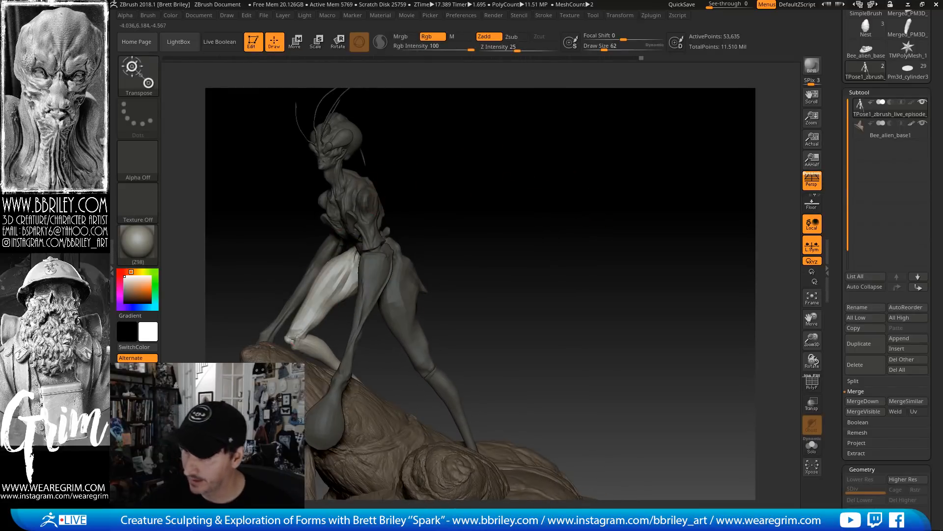
left_click_drag(447, 202, 479, 142, "alt")
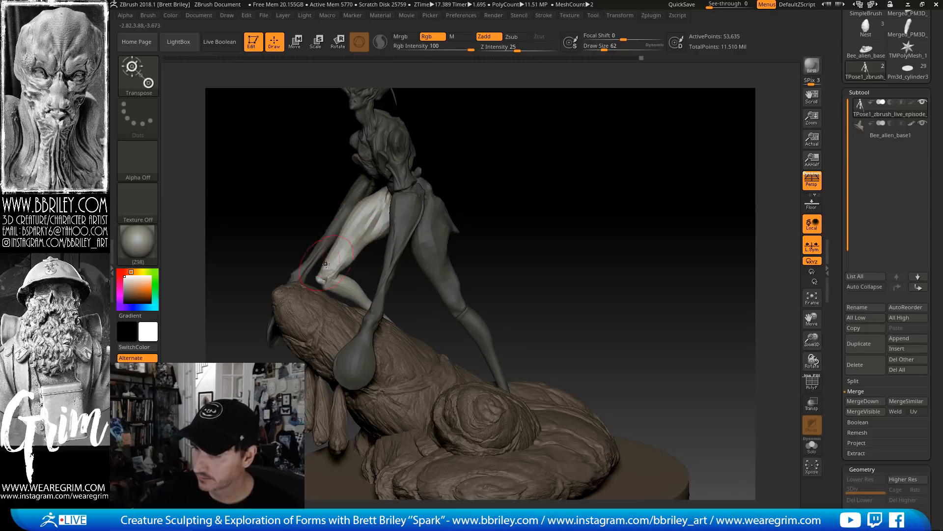
left_click_drag(476, 277, 619, 211)
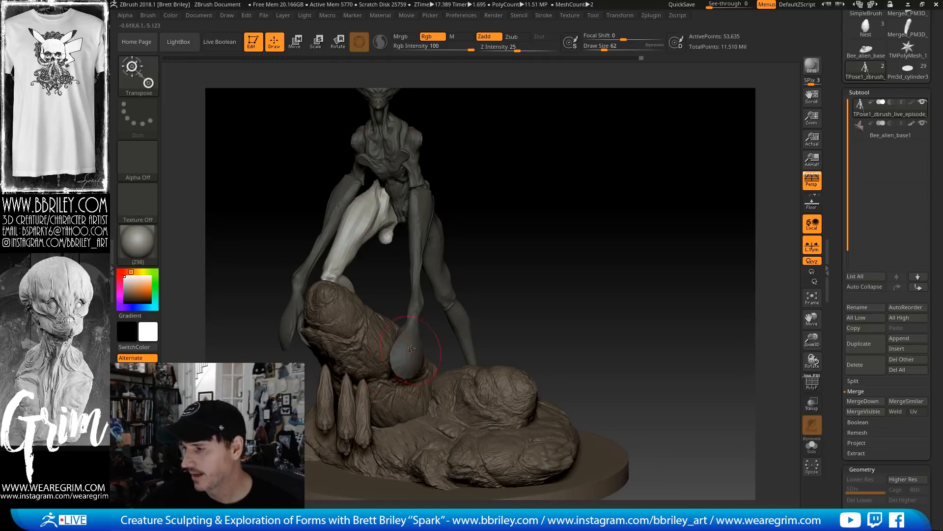
left_click_drag(445, 231, 400, 347)
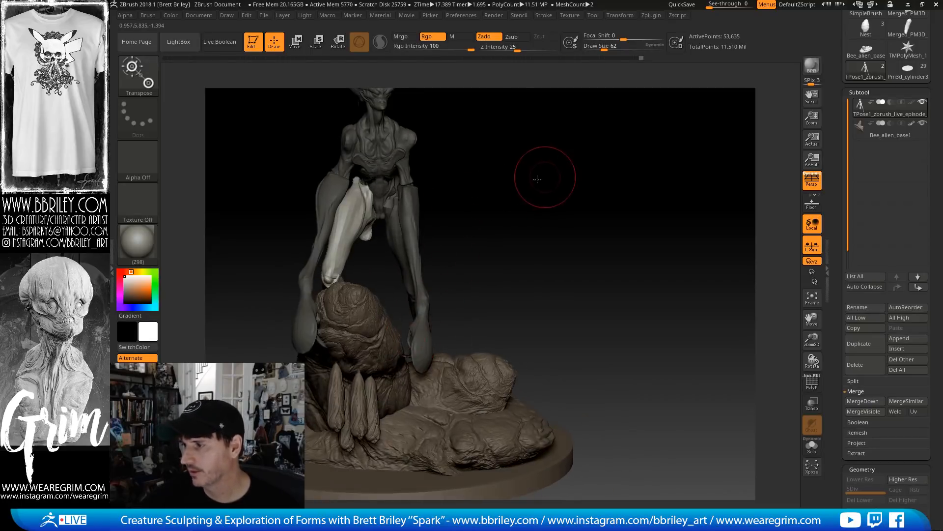
left_click_drag(537, 179, 590, 177)
left_click(301, 49)
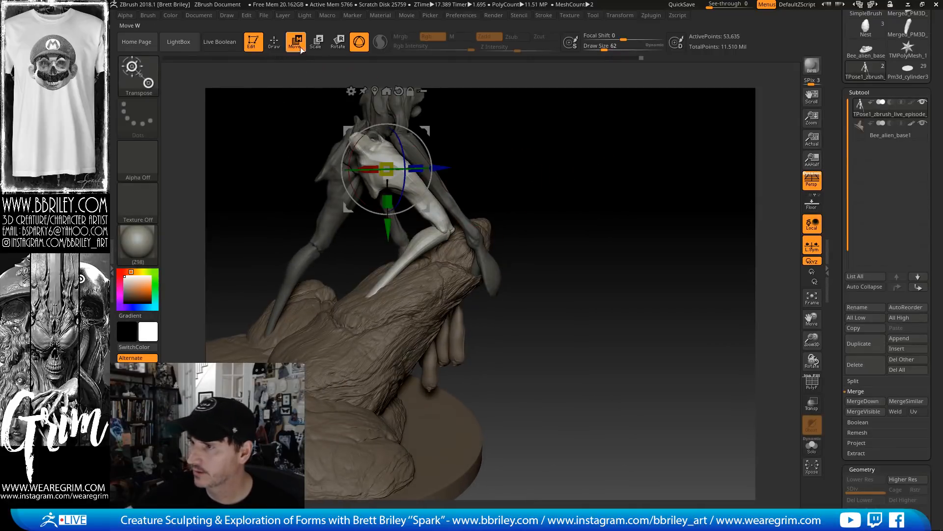
left_click_drag(419, 237, 607, 96, "ctrl")
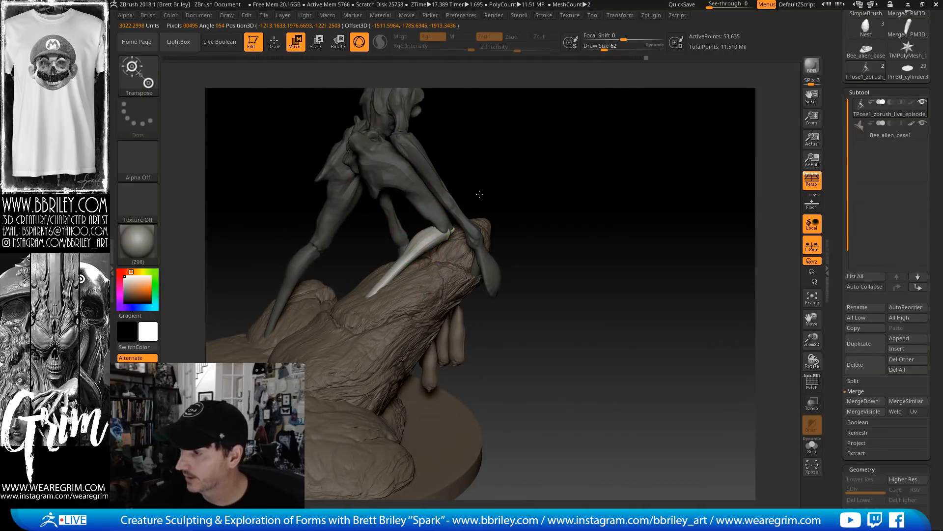
mouse_move(479, 194)
left_mouse_down()
mouse_move(556, 164)
mouse_move(557, 178)
left_mouse_up()
left_click(360, 42)
left_click_drag(395, 290, 412, 246)
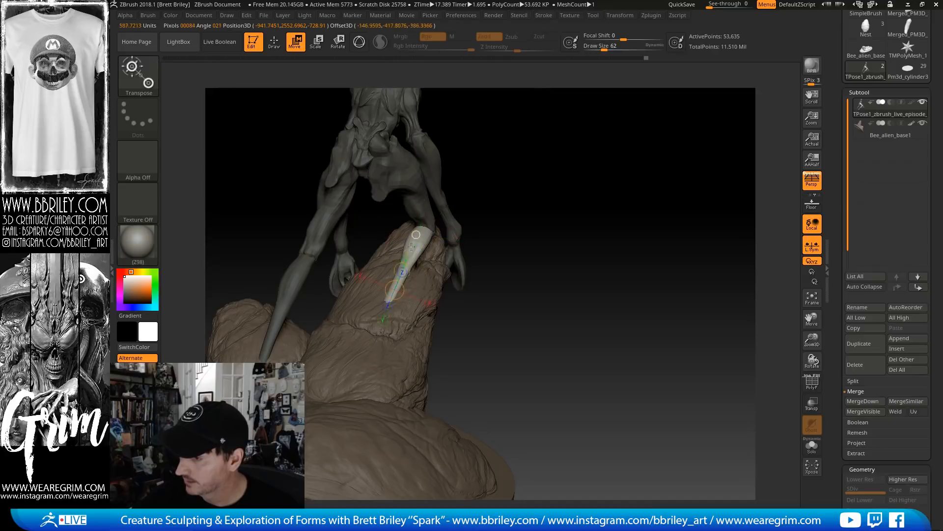
left_click_drag(431, 210, 521, 154)
left_click(395, 290, "ctrl+shift")
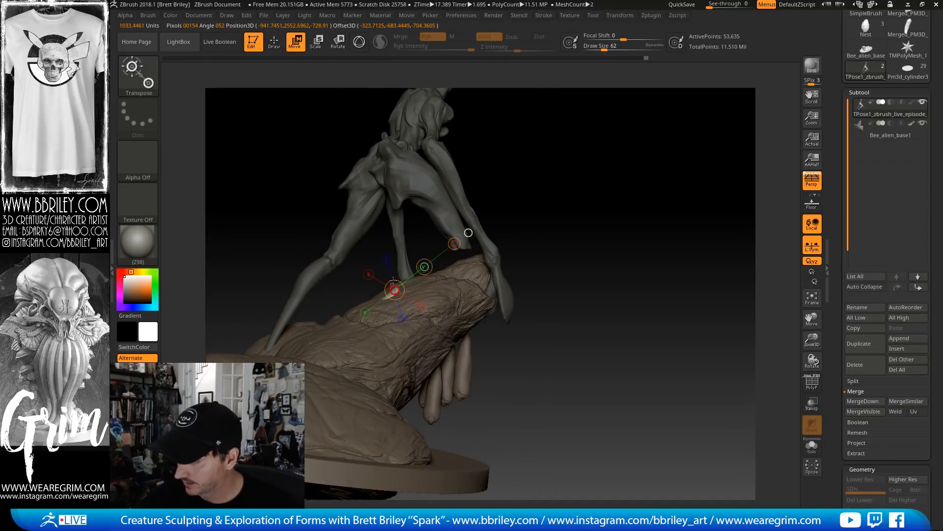
key("ctrl+z")
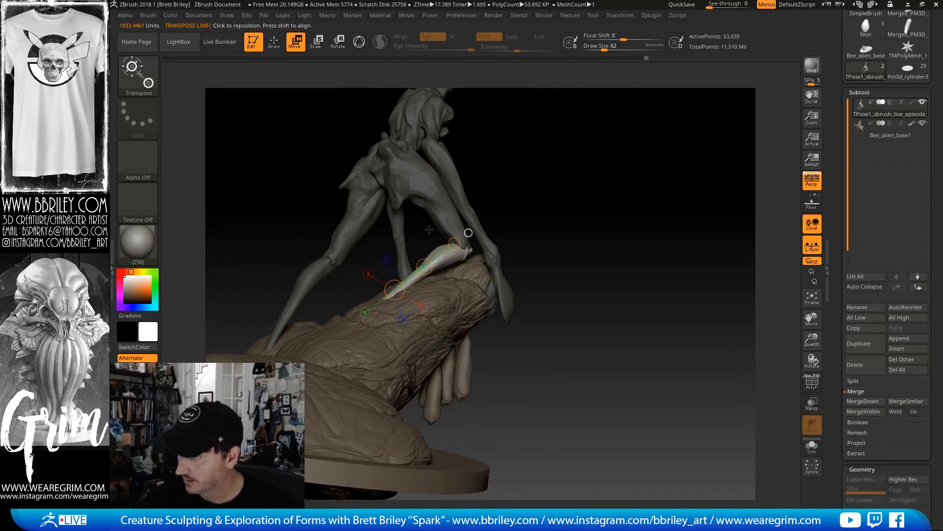
left_click(359, 42)
Rotate the right lower leg at the knee with the Gizmo and nudge it so it lies along the rock's back slope
left_click_drag(558, 166, 524, 169)
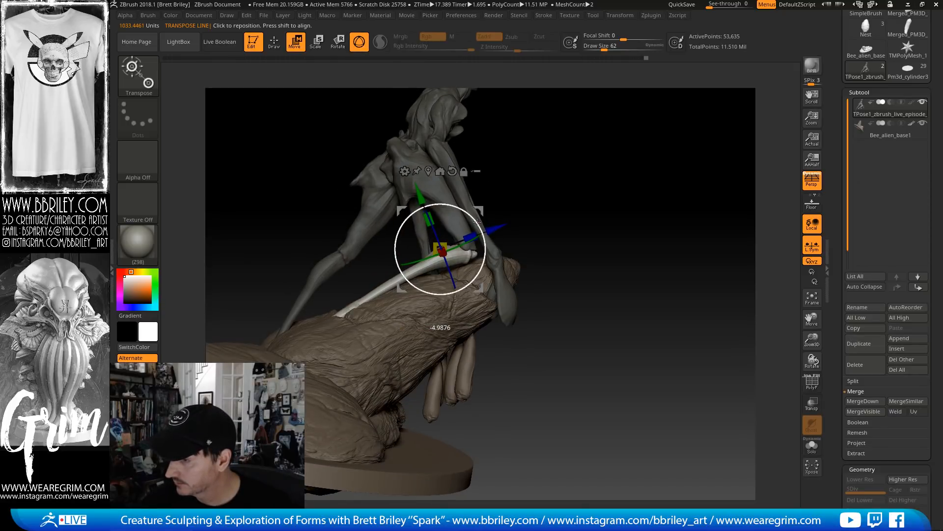
left_click_drag(477, 221, 478, 220)
left_click_drag(609, 193, 511, 225)
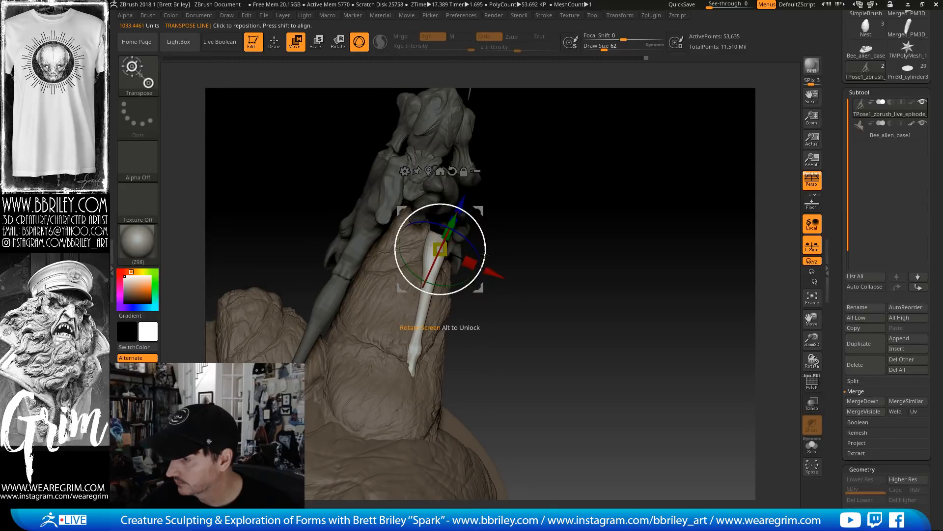
left_click_drag(601, 219, 535, 192)
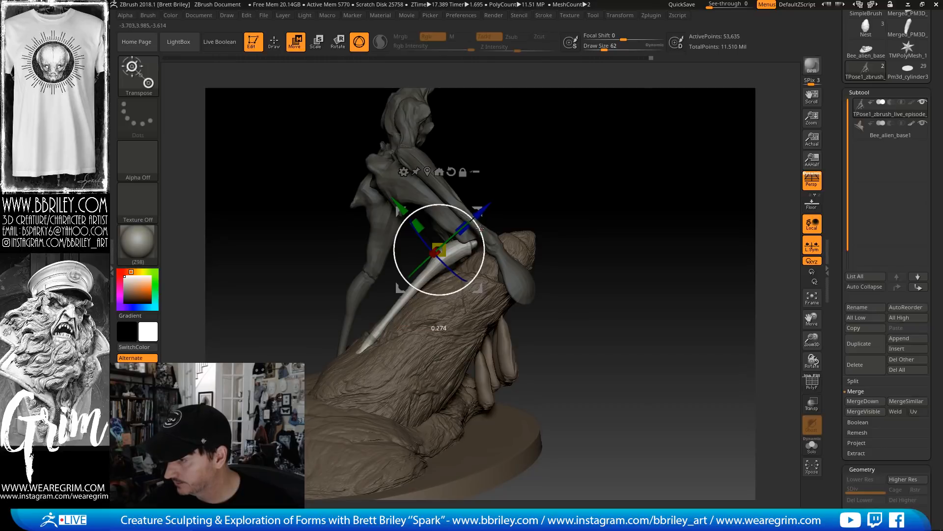
left_click_drag(480, 228, 478, 223)
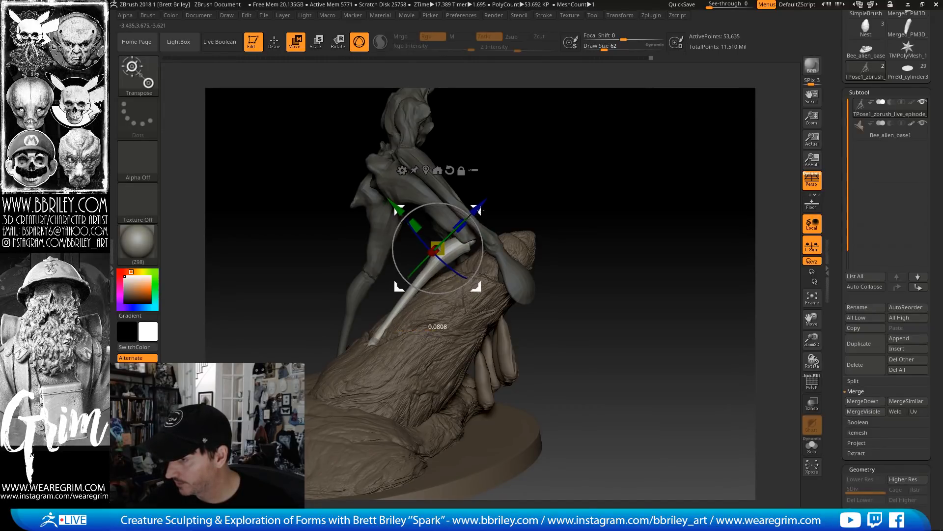
mouse_move(576, 174)
left_mouse_down()
mouse_move(605, 187)
mouse_move(614, 207)
mouse_move(607, 210)
left_mouse_up()
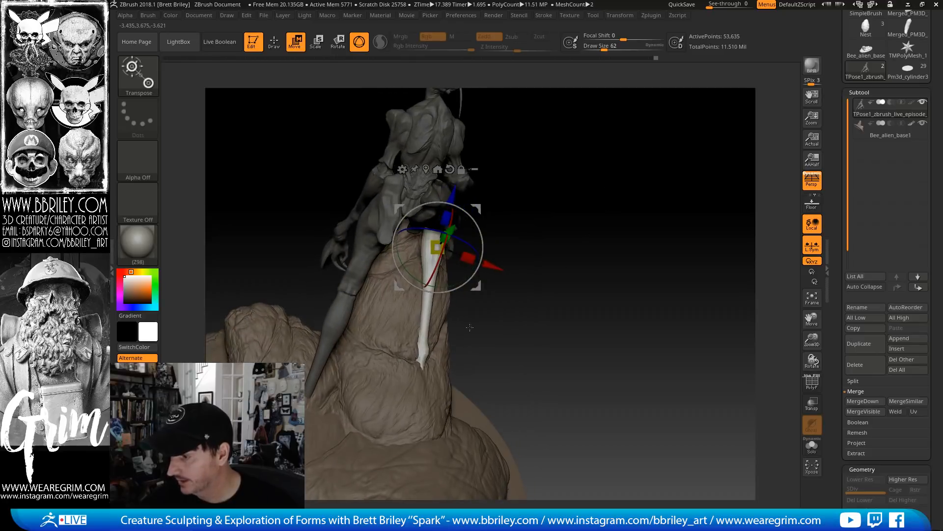
Pull the end of the right foot into place on the rock with the Move brush at draw size 448
key("q")
key("s")
left_click_drag(421, 371, 452, 372)
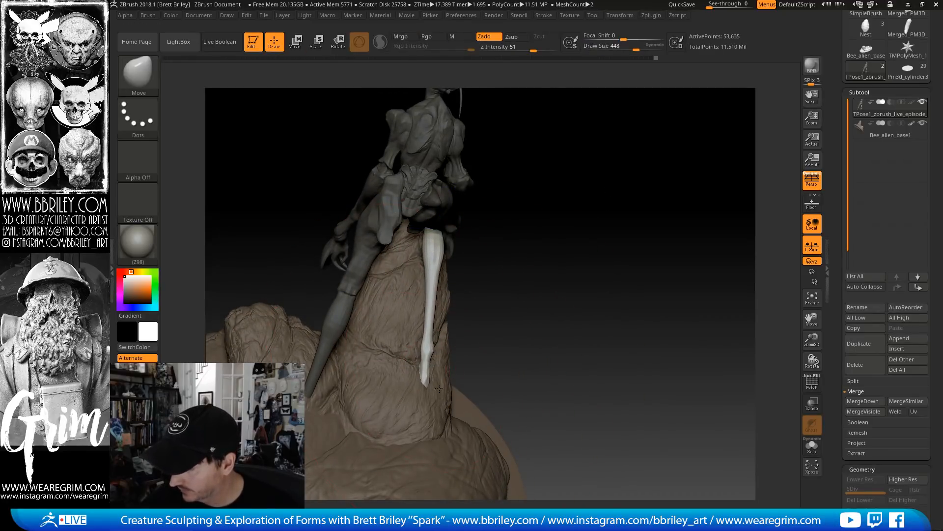
left_click_drag(515, 309, 648, 286)
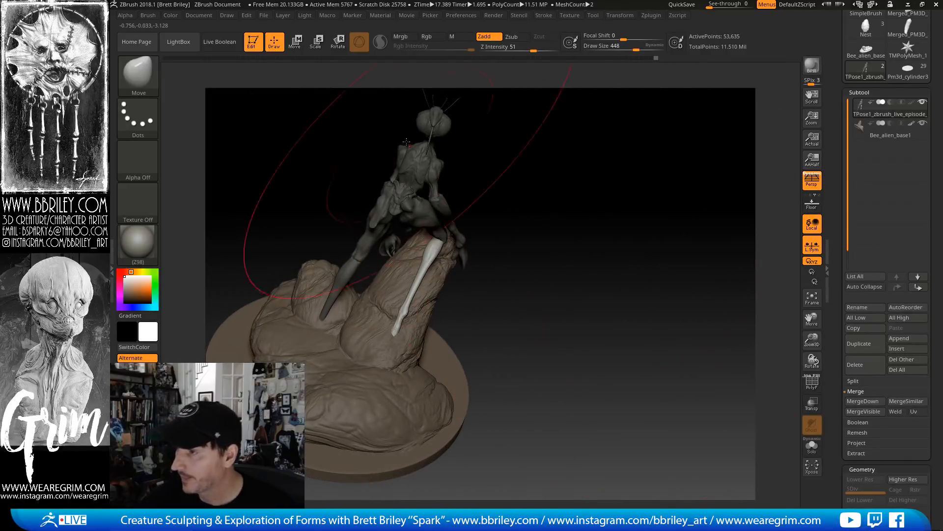
Nudge the right lower leg in the screen plane with the Gizmo to realign it under the knee
left_click(296, 43)
left_click_drag(565, 180, 521, 201)
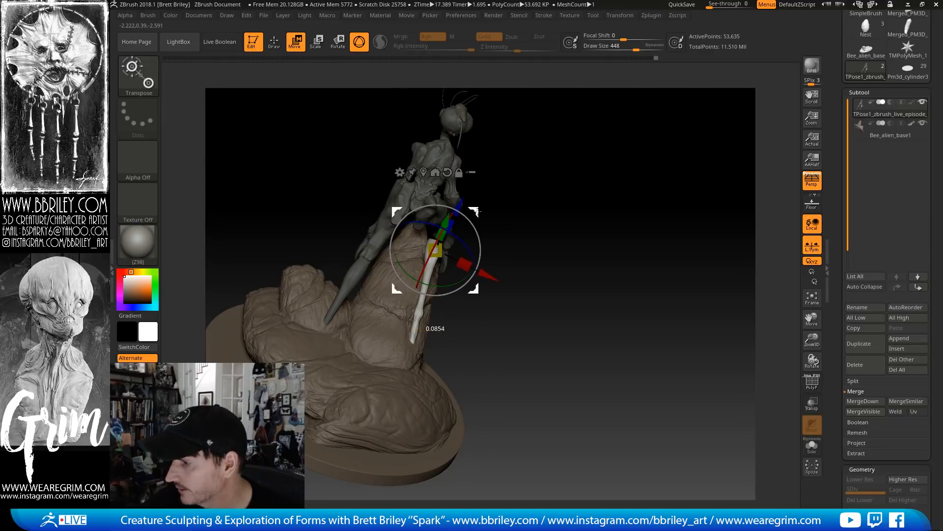
left_click_drag(477, 212, 477, 247)
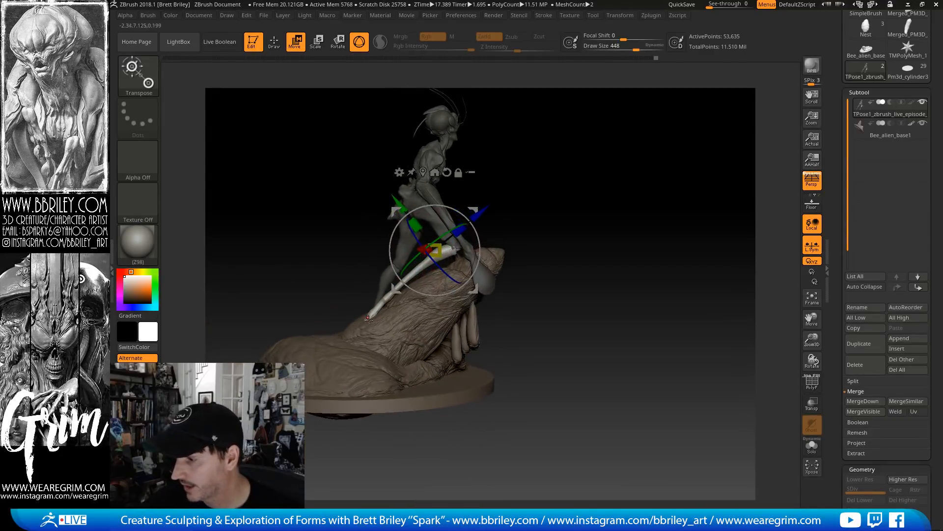
left_click_drag(473, 211, 476, 210)
Refine the right shin and knee with the Move brush, reducing the draw size to 102 and down to 25
key("q")
mouse_move(569, 189)
left_mouse_down()
mouse_move(597, 232)
mouse_move(582, 218)
mouse_move(660, 227)
mouse_move(686, 240)
mouse_move(594, 261)
mouse_move(598, 268)
left_mouse_up()
key("s")
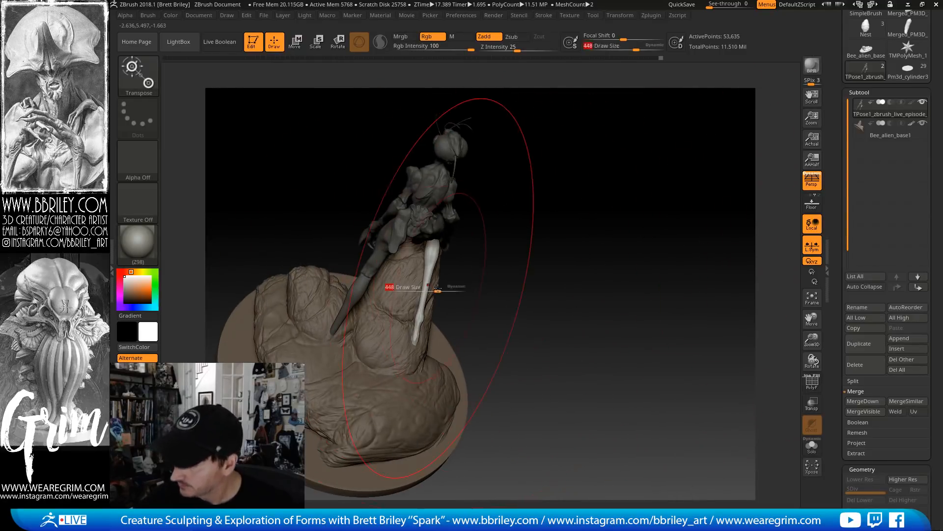
left_click_drag(440, 287, 419, 284)
key("ctrl+z")
key("q")
key("s")
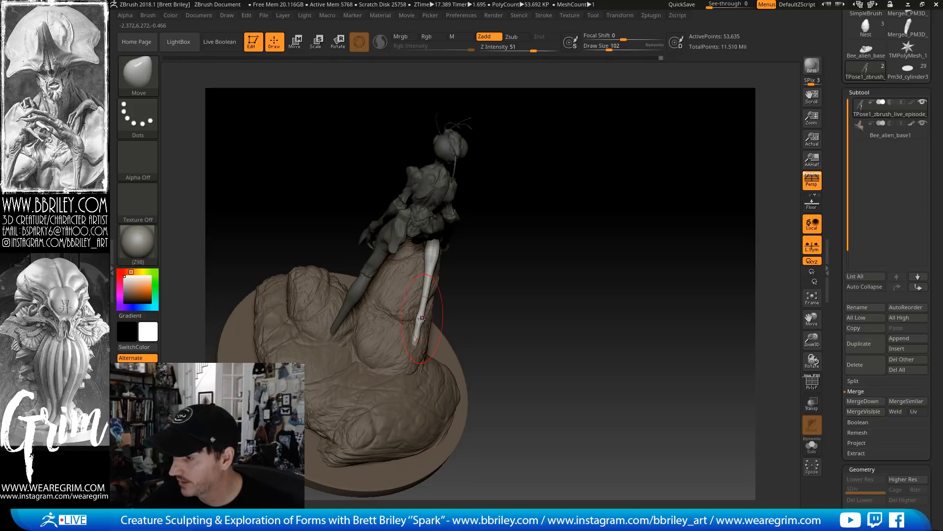
key("s")
left_click_drag(430, 292, 426, 293)
mouse_move(468, 268)
left_mouse_down()
mouse_move(521, 168)
mouse_move(499, 160)
mouse_move(476, 240)
mouse_move(464, 241)
left_mouse_up()
key("s")
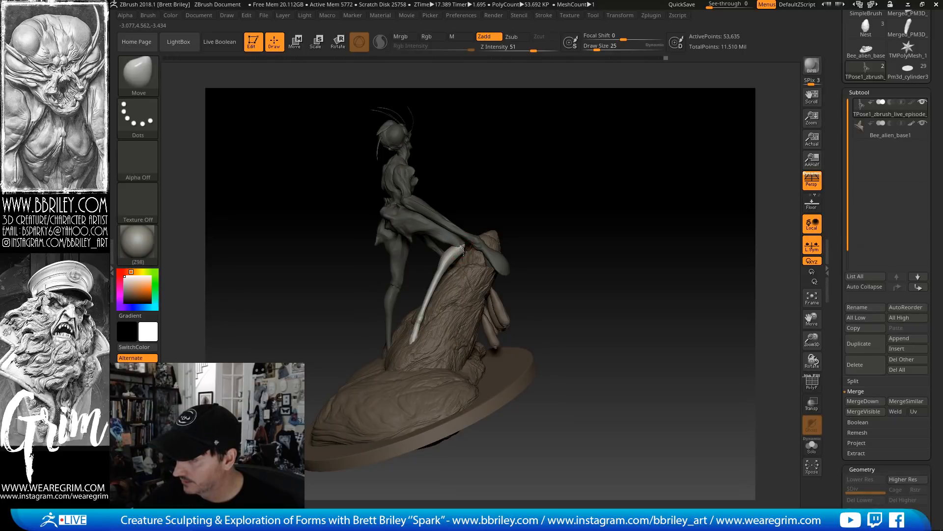
Mask the figure so that only the left leg stays free from the hip down, and place the Gizmo on its lower leg
mouse_move(550, 179)
left_mouse_down()
mouse_move(615, 169)
mouse_move(613, 189)
mouse_move(617, 181)
mouse_move(570, 221)
mouse_move(588, 255)
mouse_move(538, 222)
left_mouse_up()
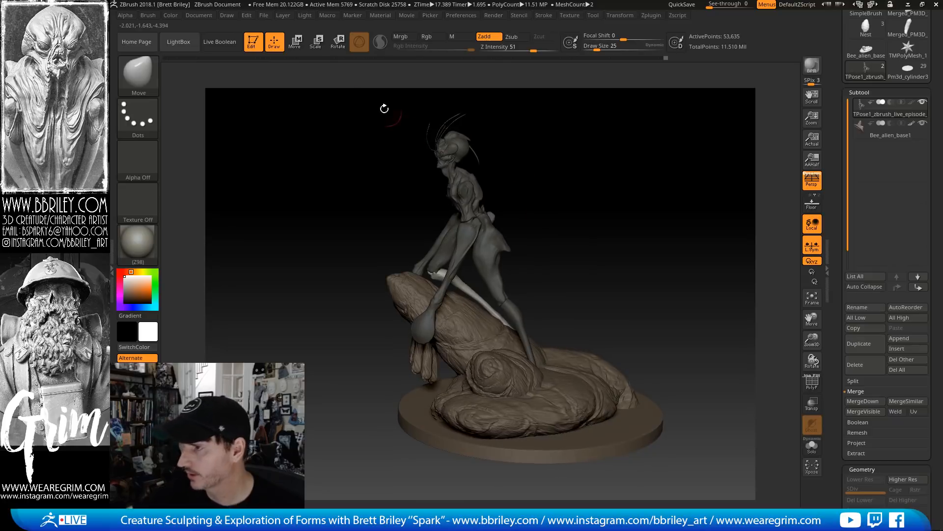
left_click(295, 42)
left_click(499, 241, "ctrl")
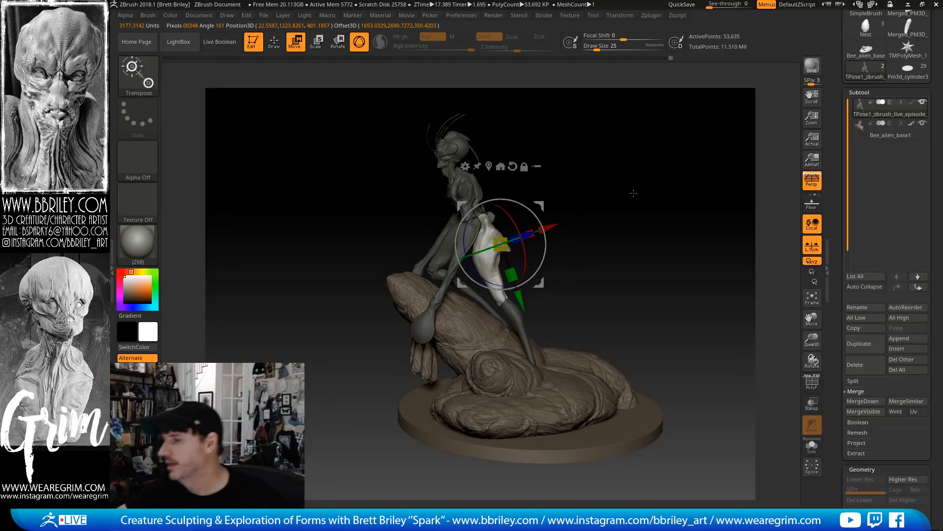
left_click_drag(633, 193, 615, 195)
left_click_drag(519, 299, 544, 383, "ctrl")
key("ctrl+z")
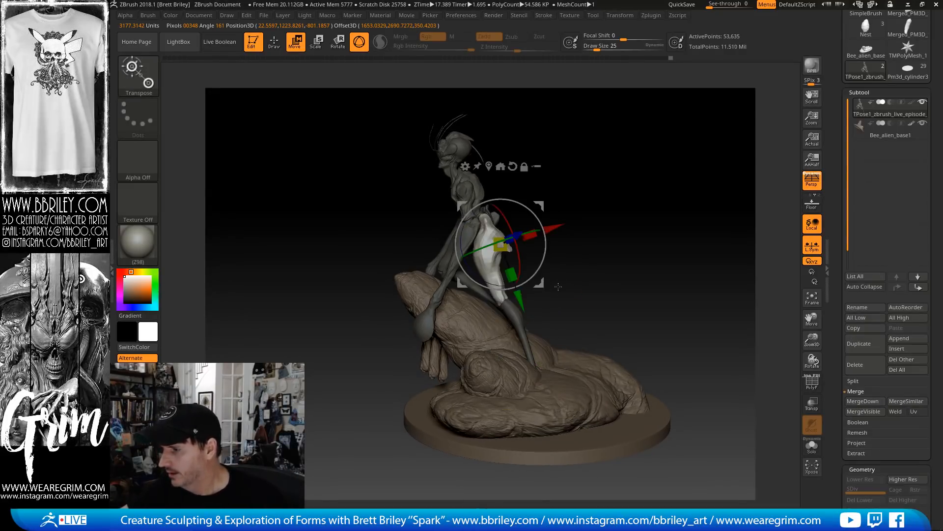
left_click_drag(558, 287, 573, 288)
left_click_drag(519, 320, 543, 363, "ctrl")
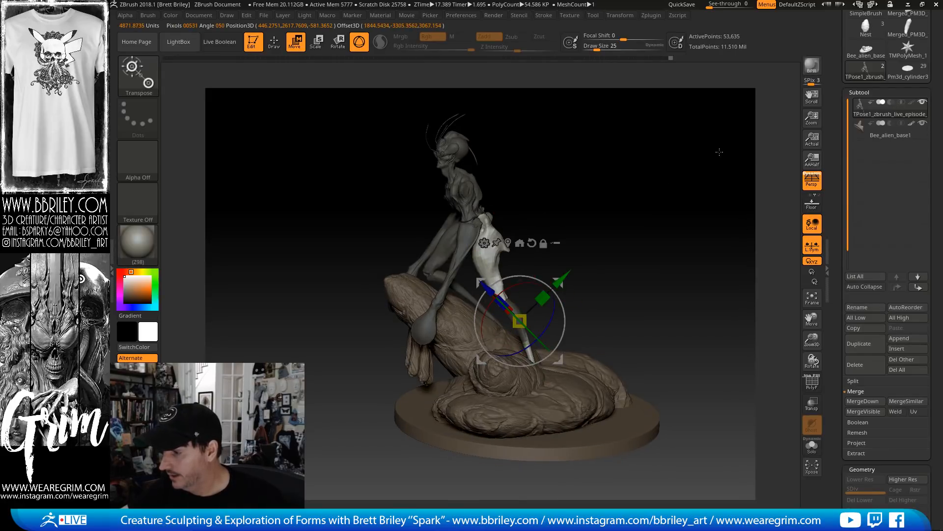
left_click_drag(485, 205, 506, 147)
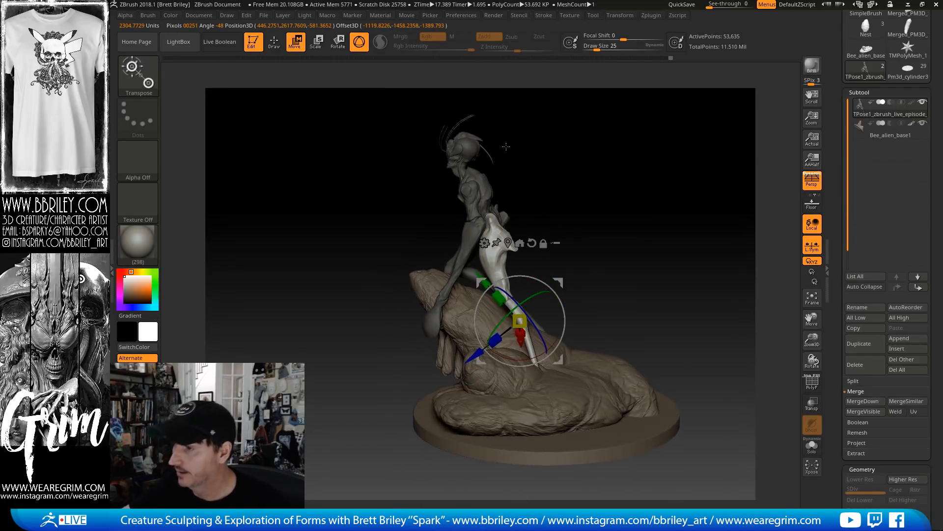
Lay a Transpose line down the left leg from hip to foot and rotate the leg about the hip
key("y")
left_click_drag(524, 329, 528, 339)
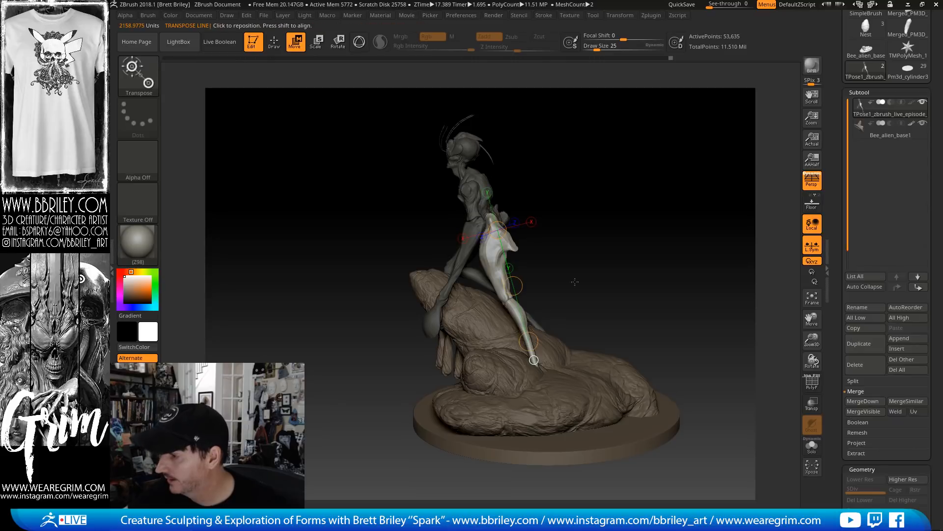
left_click_drag(575, 279, 613, 250)
key("r")
left_click_drag(497, 345, 481, 337)
left_click_drag(571, 269, 613, 261)
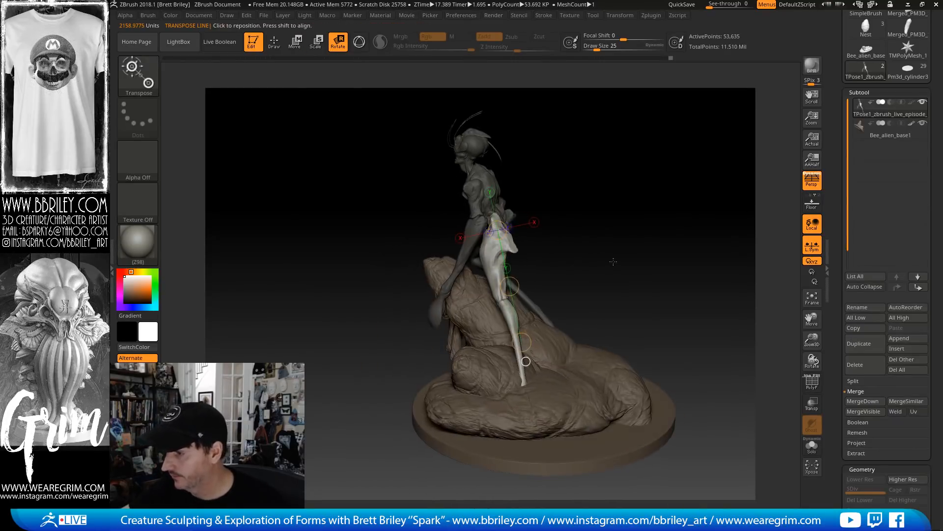
left_click_drag(523, 344, 509, 343)
Rotate the left leg with the Gizmo at the hip, swinging it forward over the rock mound
left_click_drag(573, 240, 552, 246)
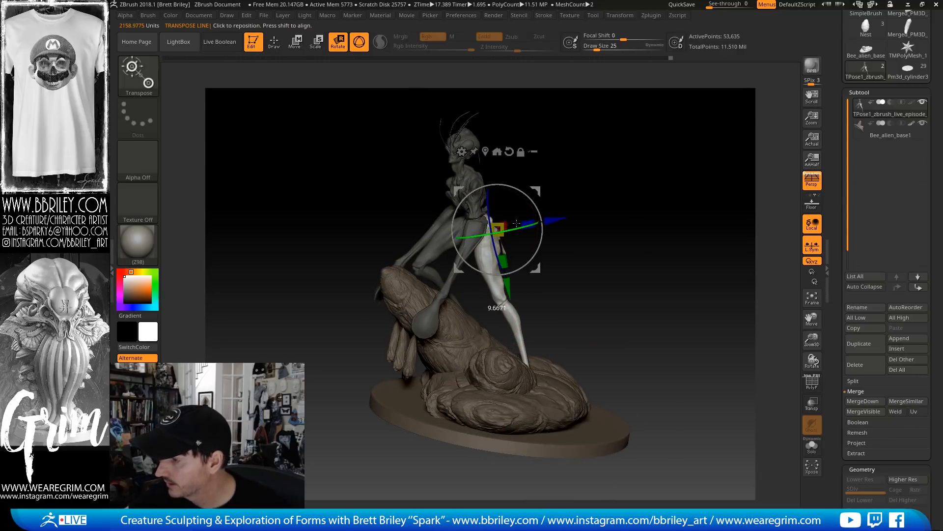
left_click_drag(556, 219, 587, 159)
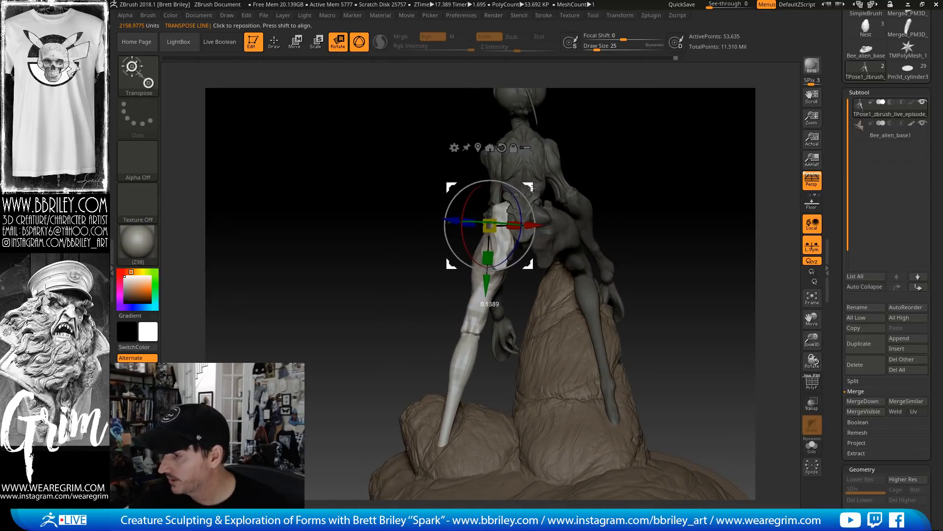
left_click_drag(641, 162, 728, 177)
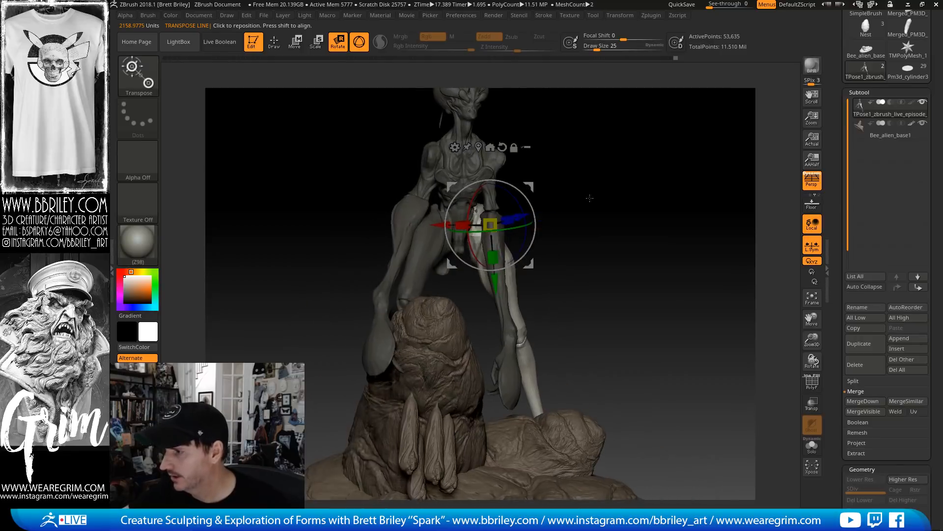
left_click_drag(528, 188, 527, 189)
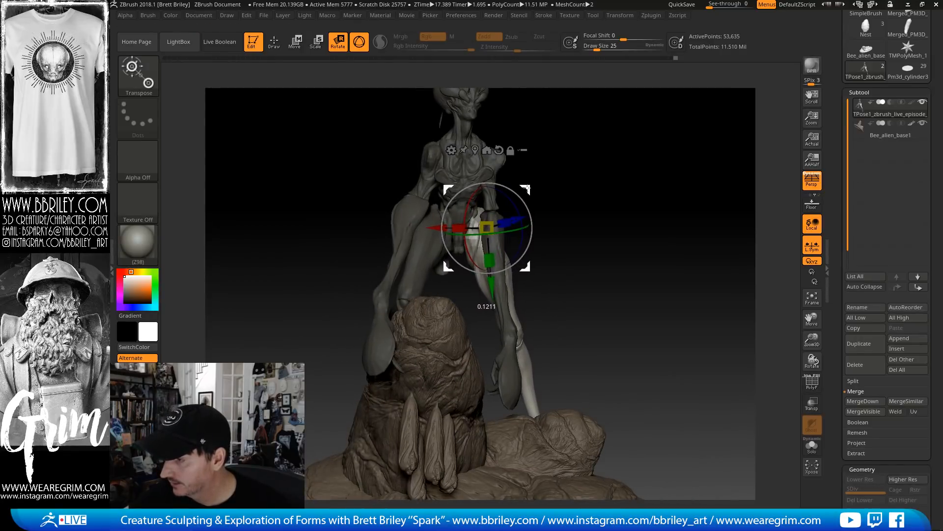
left_click_drag(568, 236, 537, 238)
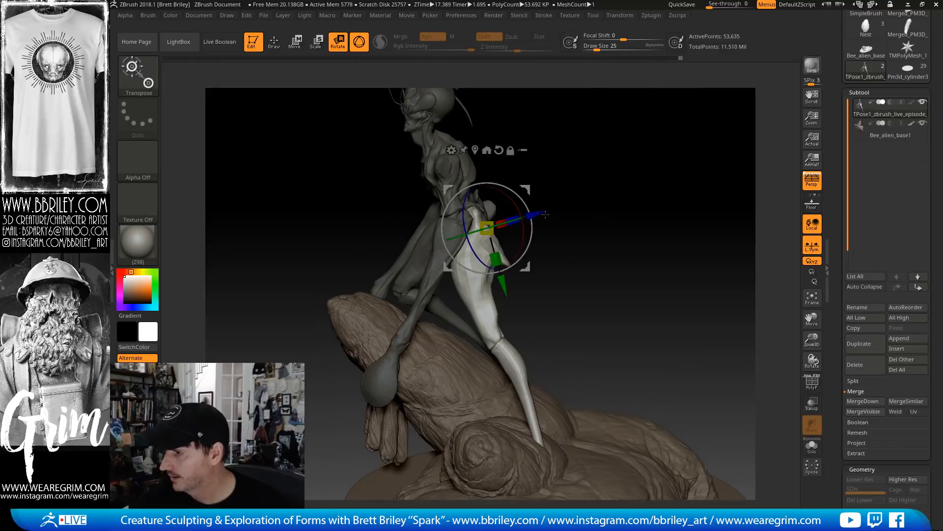
left_click_drag(554, 188, 614, 169)
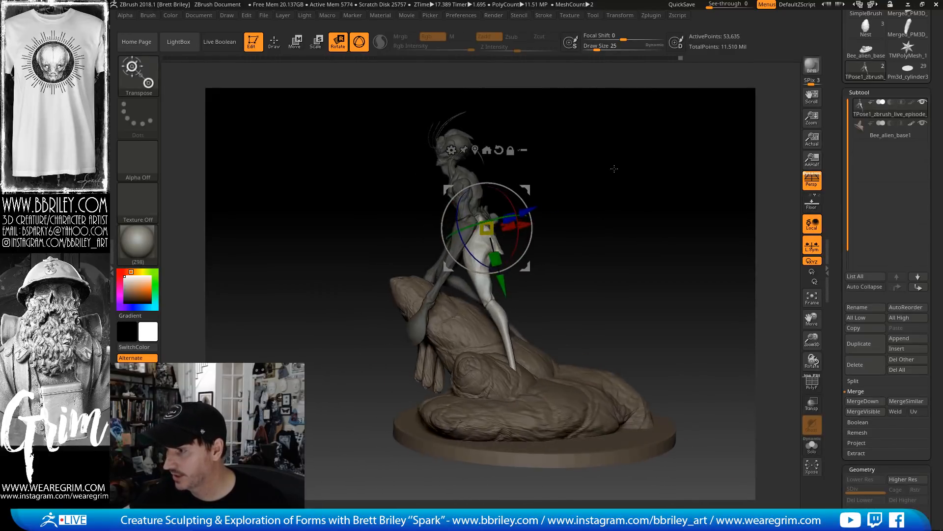
left_click_drag(524, 203, 526, 223)
mouse_move(603, 194)
left_mouse_down()
mouse_move(655, 193)
mouse_move(605, 193)
left_mouse_up()
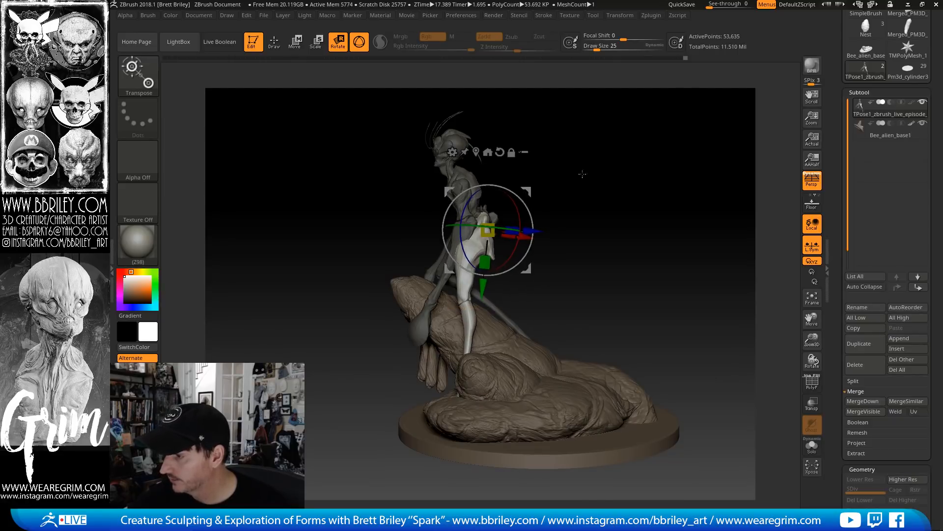
Fine-tune the left leg's swing and sideways tilt with Gizmo screen rotations from the side and front
mouse_move(582, 174)
left_mouse_down()
mouse_move(632, 175)
mouse_move(650, 220)
mouse_move(660, 212)
mouse_move(441, 154)
left_mouse_up()
key("q")
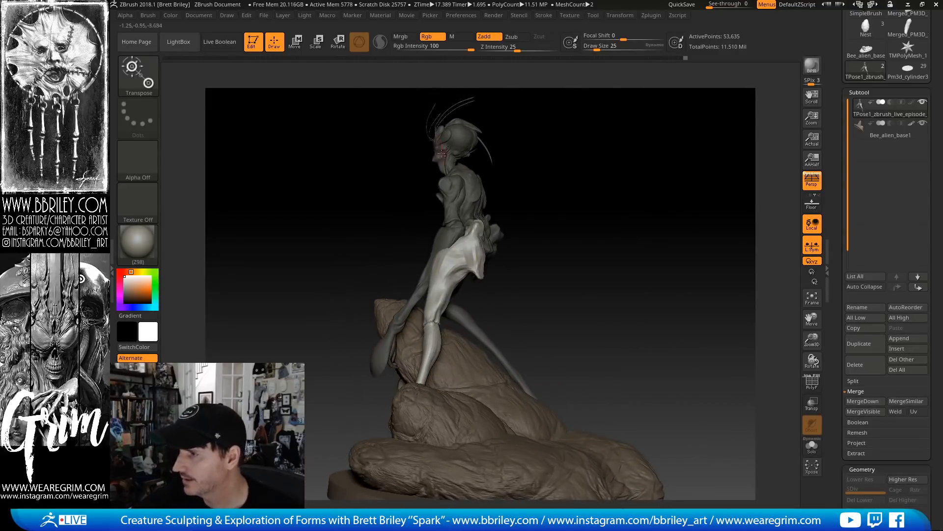
left_click(297, 44)
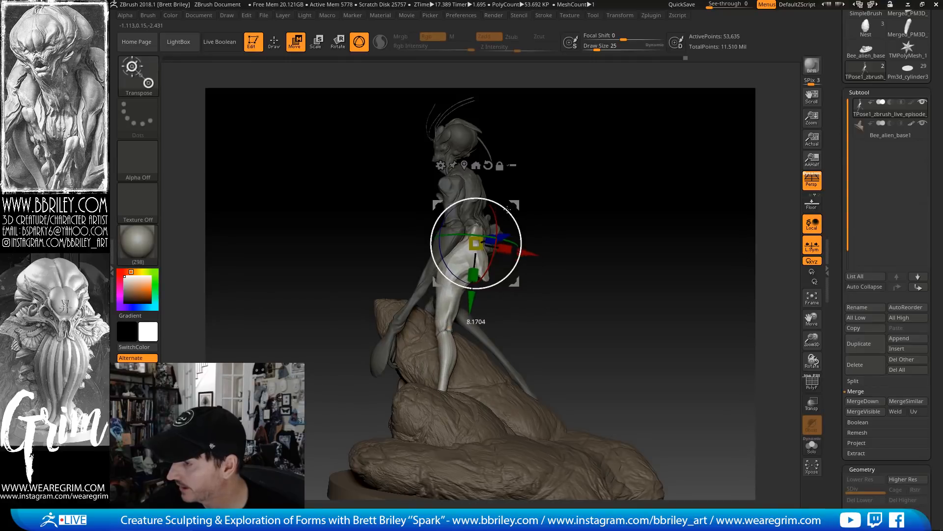
left_click_drag(512, 200, 522, 227)
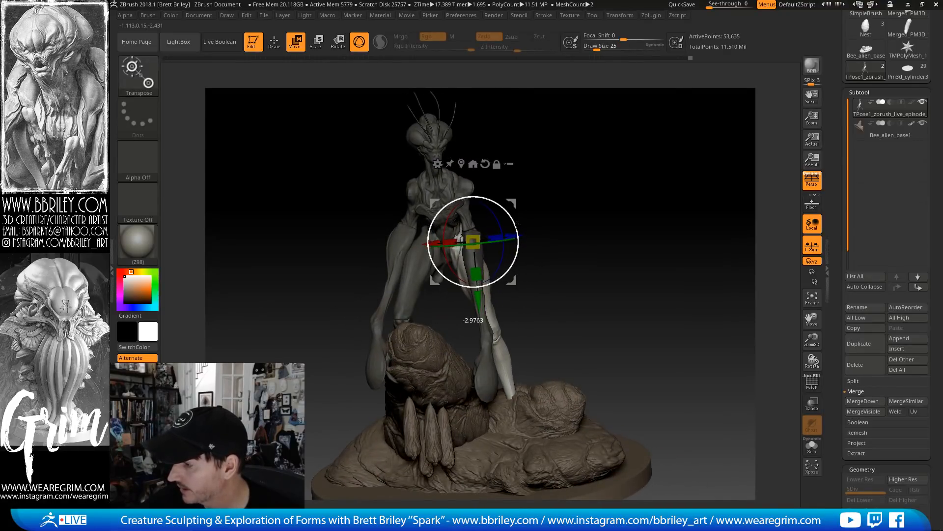
mouse_move(513, 205)
left_mouse_down()
mouse_move(540, 191)
mouse_move(596, 197)
mouse_move(556, 209)
left_mouse_up()
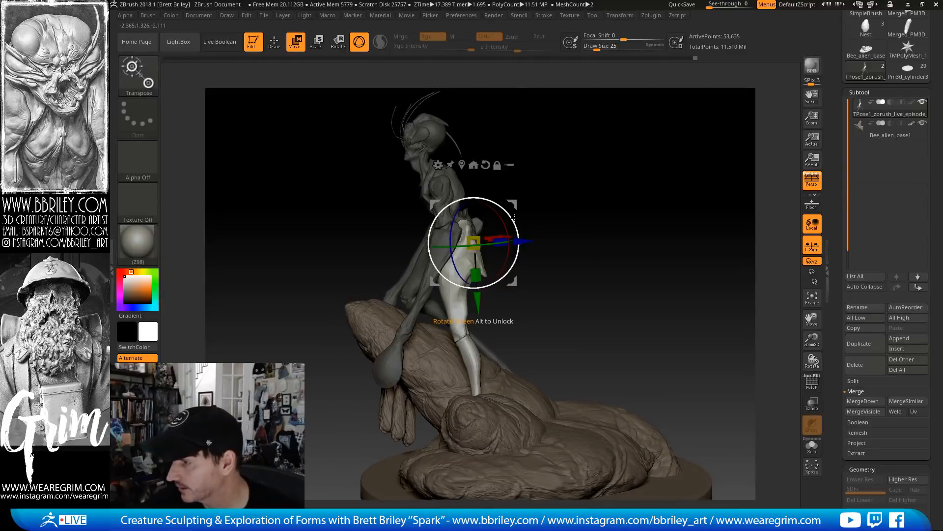
Rotate the left leg with a Transpose line from hip to knee, and refine its placement with the Gizmo
left_click(366, 46)
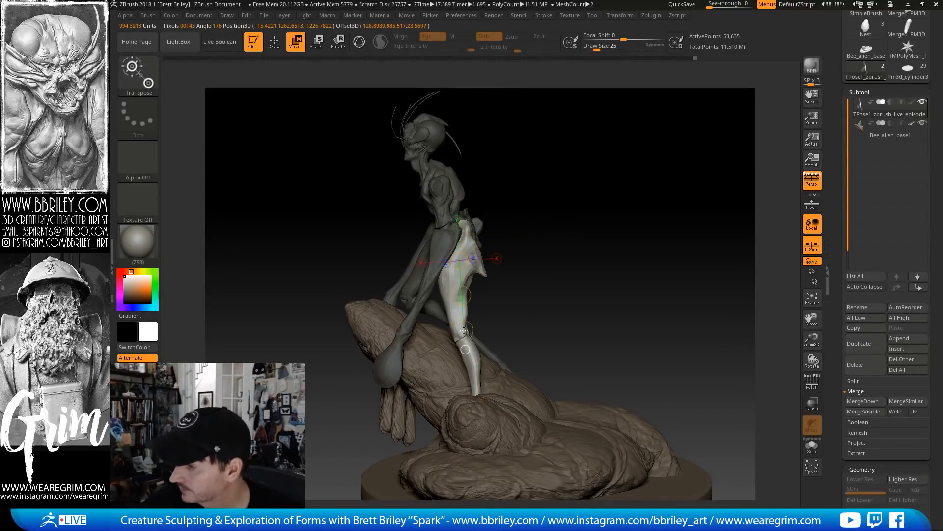
key("r")
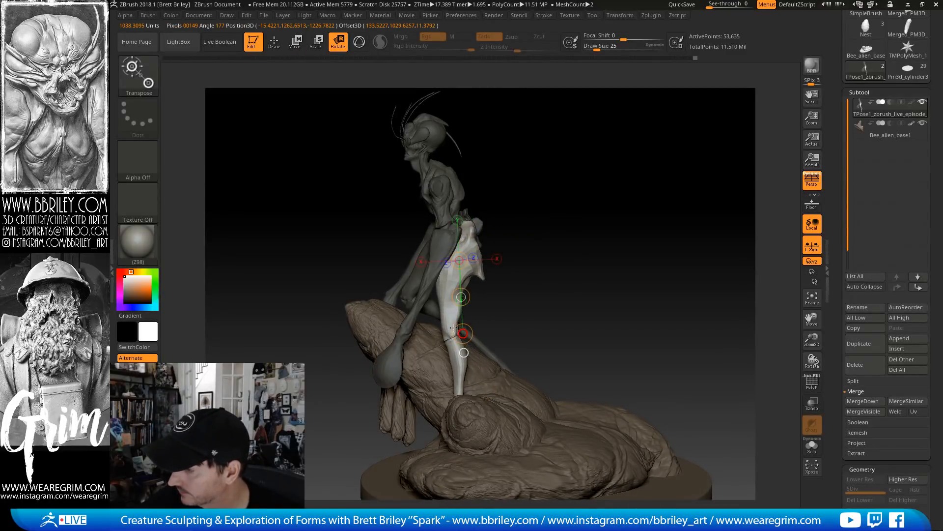
left_click(361, 41)
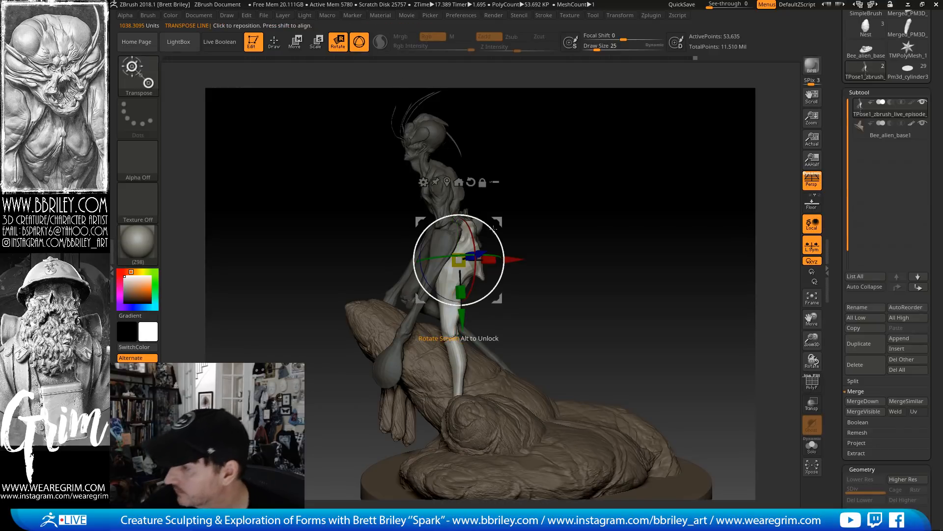
left_click_drag(575, 215, 556, 195)
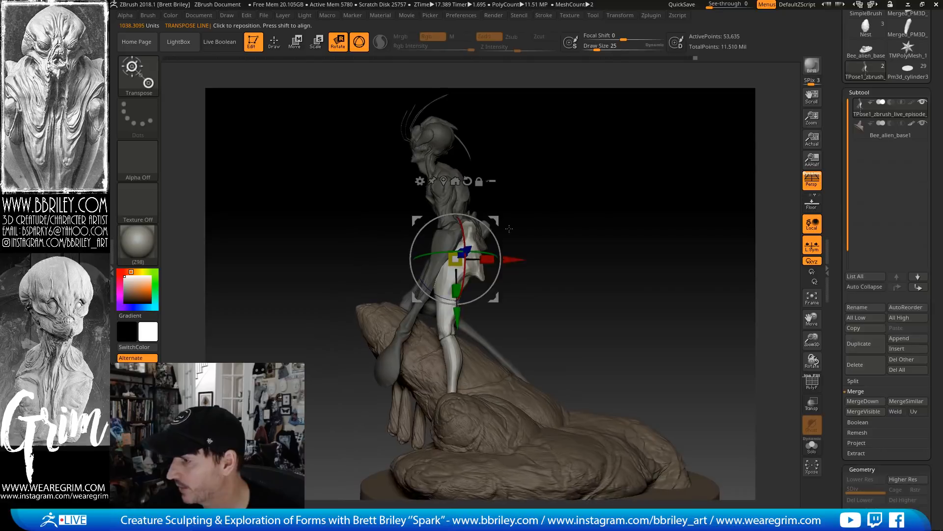
left_click_drag(494, 235, 497, 214)
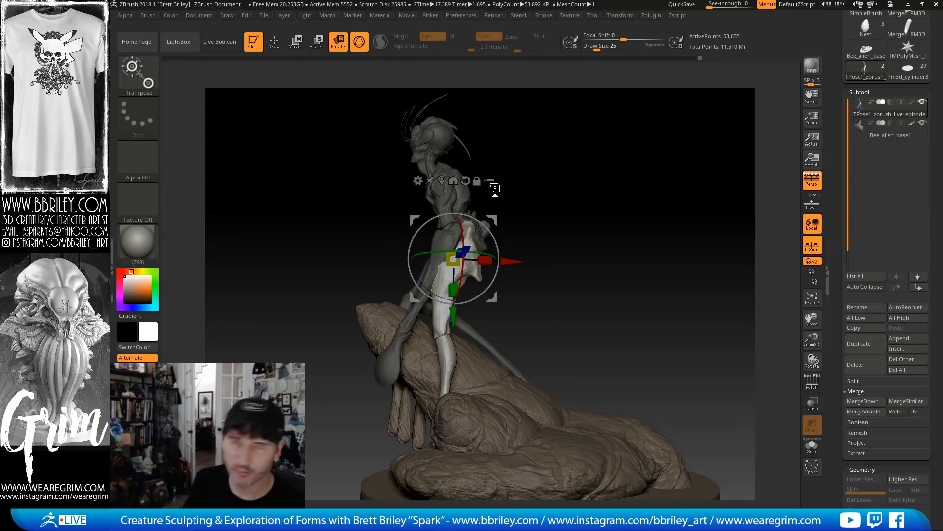
Mask the left thigh so only the lower leg stays free, and place the Gizmo at the left knee
mouse_move(495, 188)
left_mouse_down()
mouse_move(614, 251)
mouse_move(582, 249)
left_mouse_up()
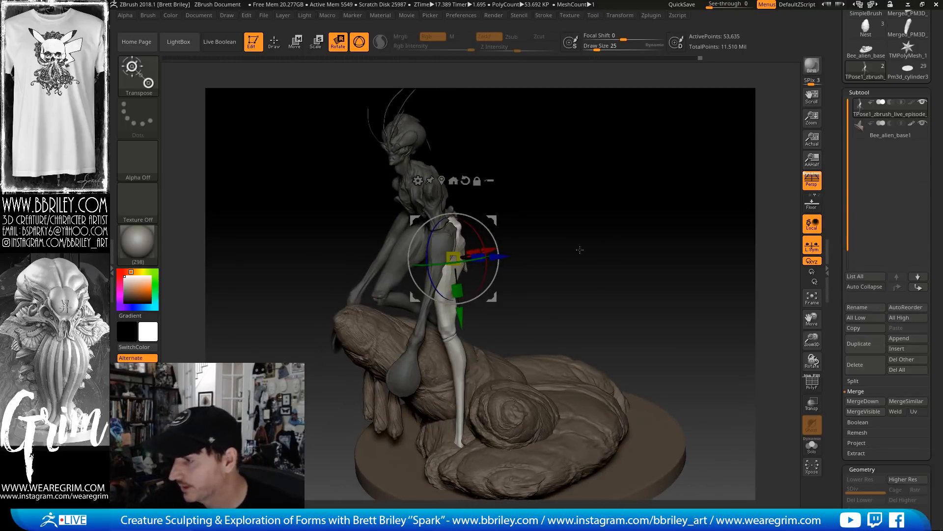
left_click_drag(453, 351, 537, 224)
key("ctrl+z")
mouse_move(445, 315)
left_mouse_down()
mouse_move(485, 414)
mouse_move(423, 417)
mouse_move(330, 488)
left_mouse_up()
left_click_drag(579, 280, 521, 224)
left_click_drag(449, 303, 456, 251, "alt")
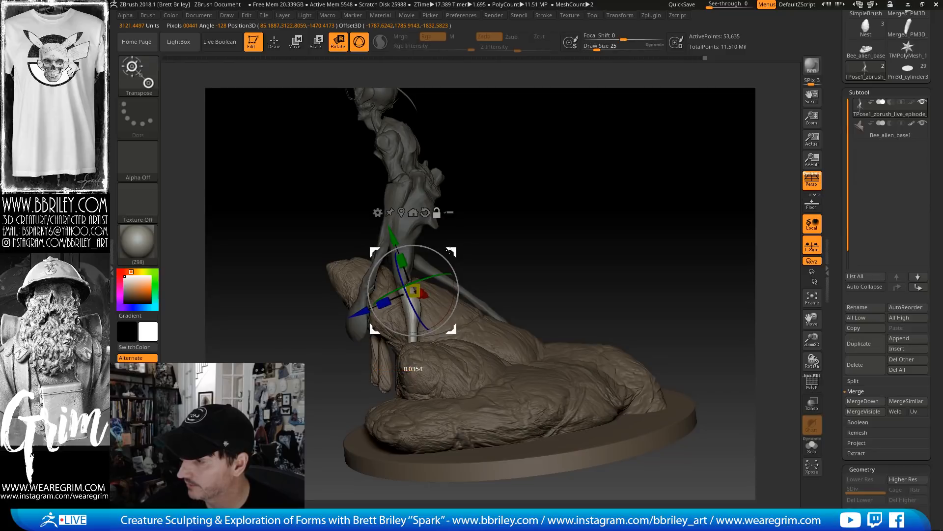
Rotate the left lower leg about the knee with the Gizmo from back and front to align it under the thigh
left_click_drag(495, 208, 467, 263)
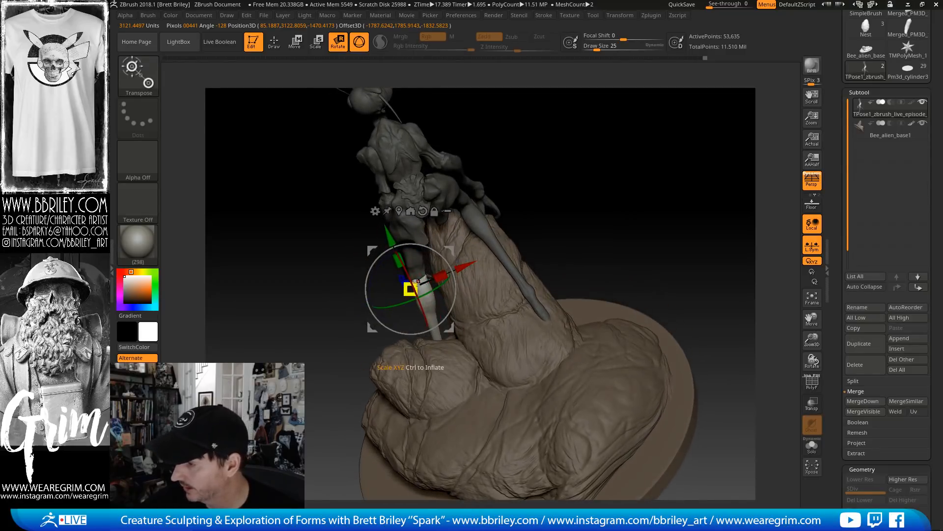
left_click_drag(410, 269, 491, 256)
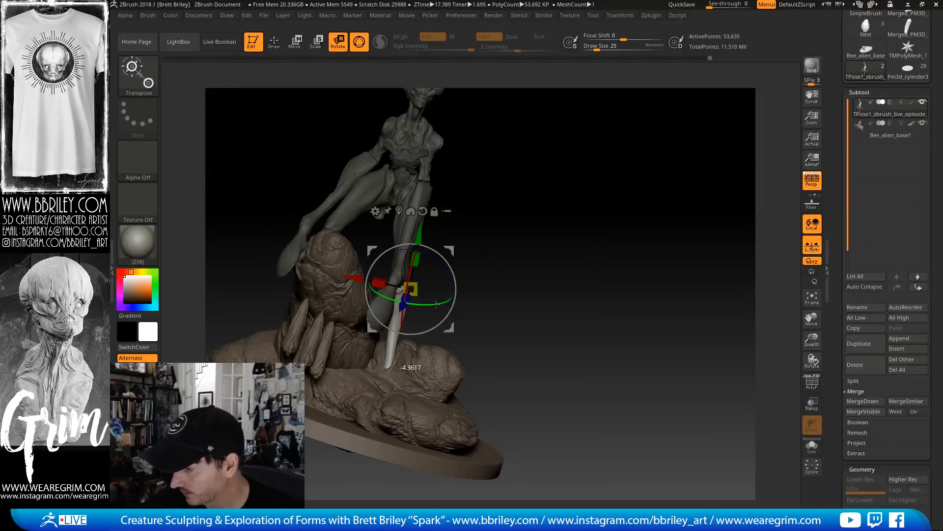
left_click_drag(436, 304, 464, 233)
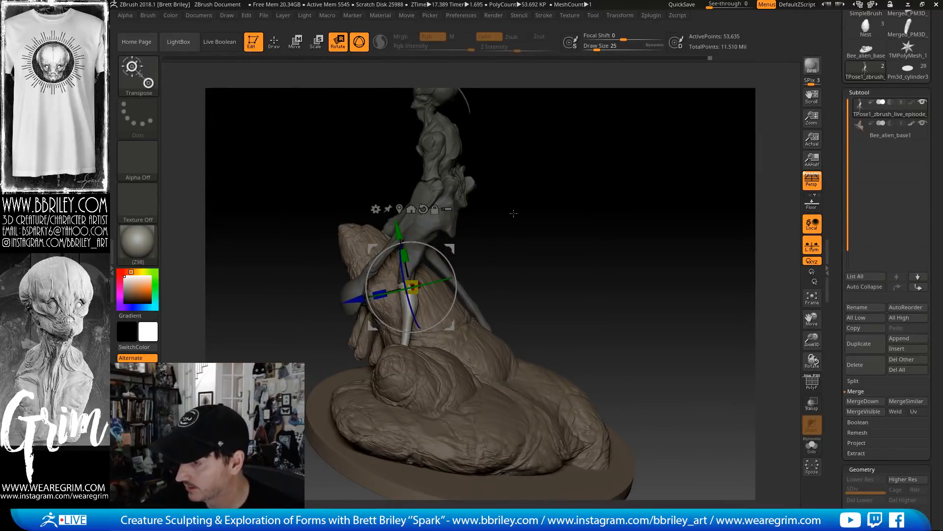
left_click_drag(513, 213, 461, 248)
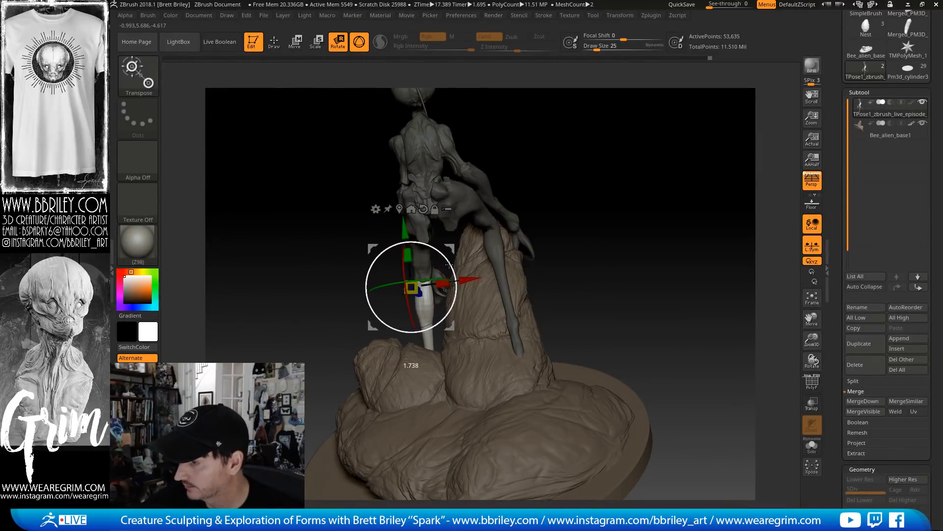
mouse_move(512, 226)
left_mouse_down()
mouse_move(453, 271)
mouse_move(665, 239)
mouse_move(629, 255)
mouse_move(639, 231)
mouse_move(623, 244)
mouse_move(574, 245)
mouse_move(657, 251)
mouse_move(567, 261)
left_mouse_up()
Switch to the Bee_alien_base1 subtool and reshape the rock under the left foot with the Move brush at draw size 75
key("q")
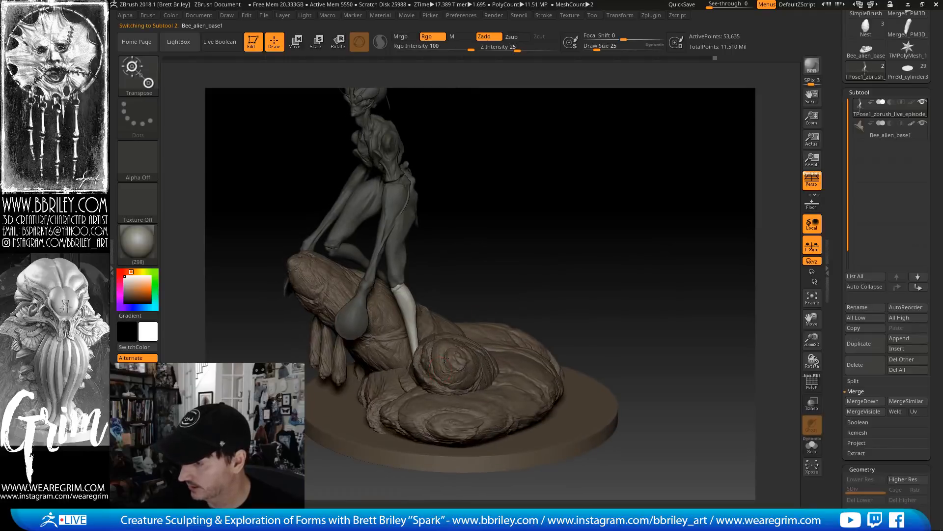
left_click_drag(583, 230, 626, 150)
key("b")
key("m")
key("v")
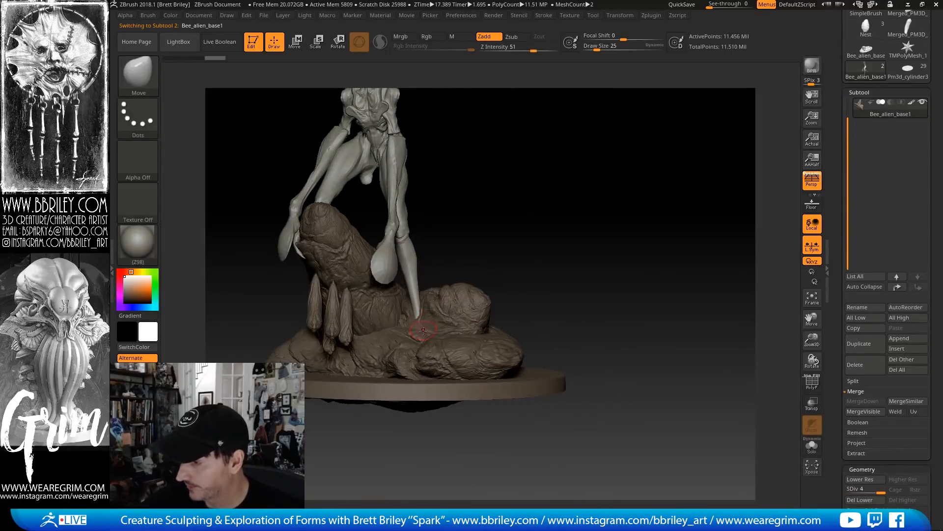
key("]")
key("]")
key("]")
key("]")
key("]")
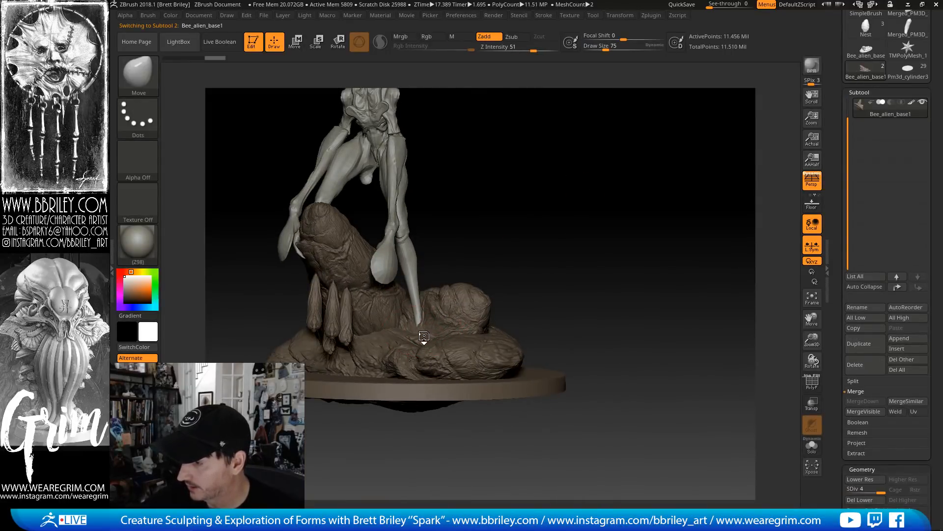
left_click_drag(422, 328, 422, 329)
Refine the rock surface around the left foot with the Move brush at draw size 44
mouse_move(494, 231)
left_mouse_down()
mouse_move(472, 225)
mouse_move(466, 209)
left_mouse_up()
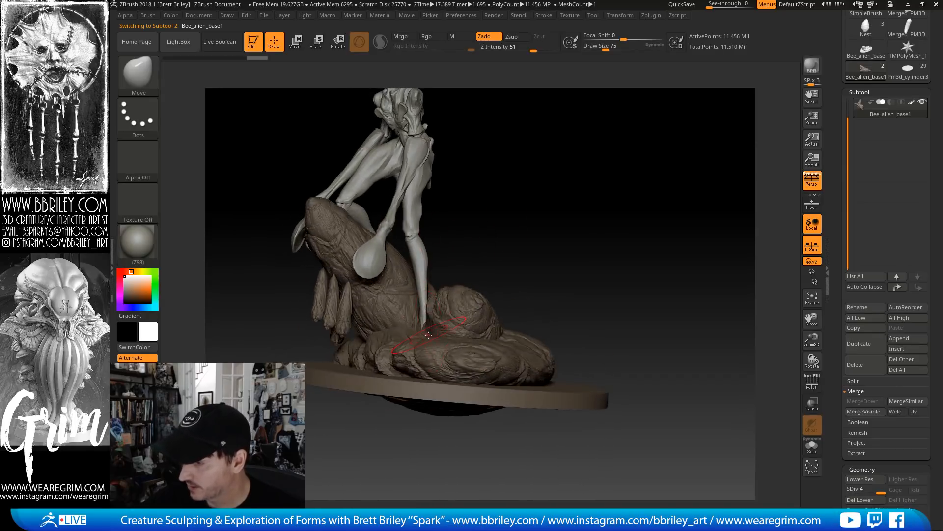
key("[")
key("[")
key("[")
left_click_drag(423, 326, 423, 334)
left_click_drag(472, 225, 501, 252)
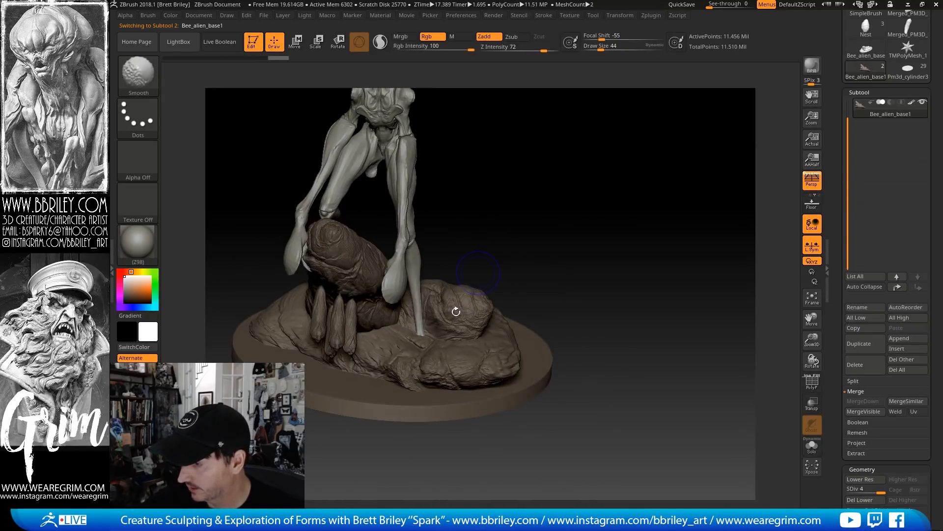
Adjust the rocky base's height with the Gizmo at subdivision level 1 so the rock meets the left foot
mouse_move(541, 294)
left_mouse_down()
mouse_move(524, 289)
mouse_move(585, 237)
mouse_move(578, 221)
left_mouse_up()
left_click(296, 43)
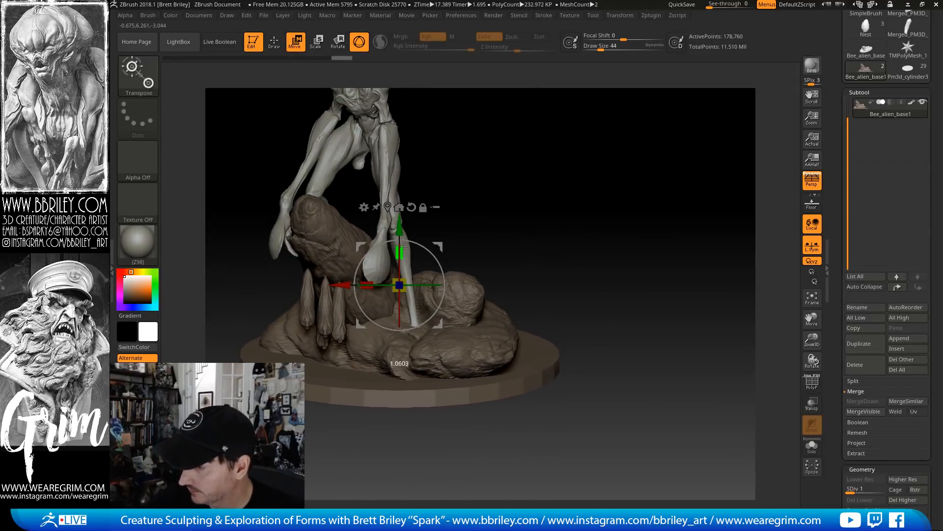
left_click_drag(404, 247, 400, 236)
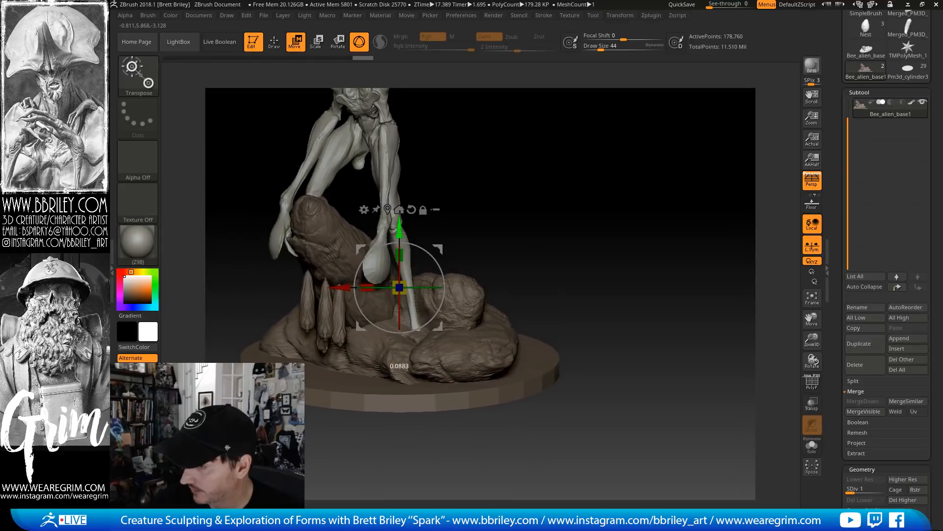
left_click_drag(446, 201, 523, 204)
left_click_drag(402, 260, 401, 252)
left_click_drag(611, 186, 588, 191)
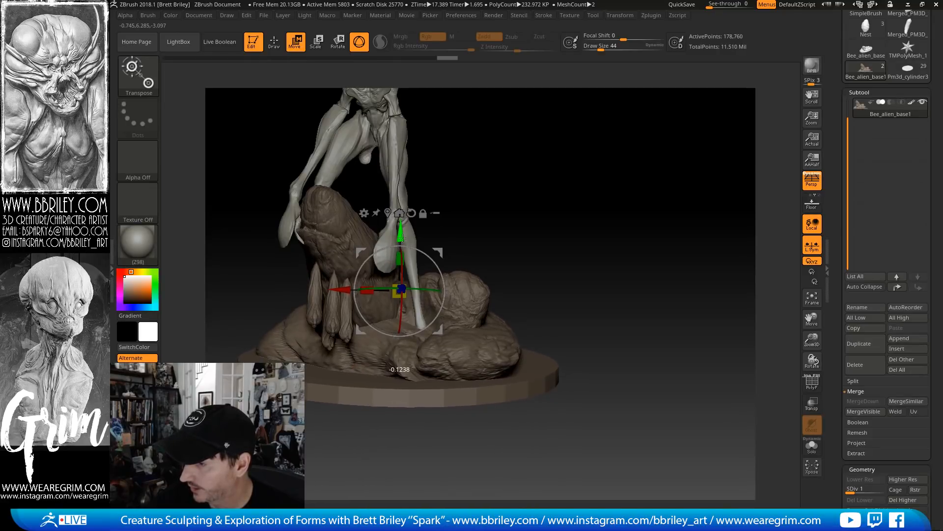
left_click_drag(402, 239, 402, 238)
left_click_drag(495, 181, 494, 176)
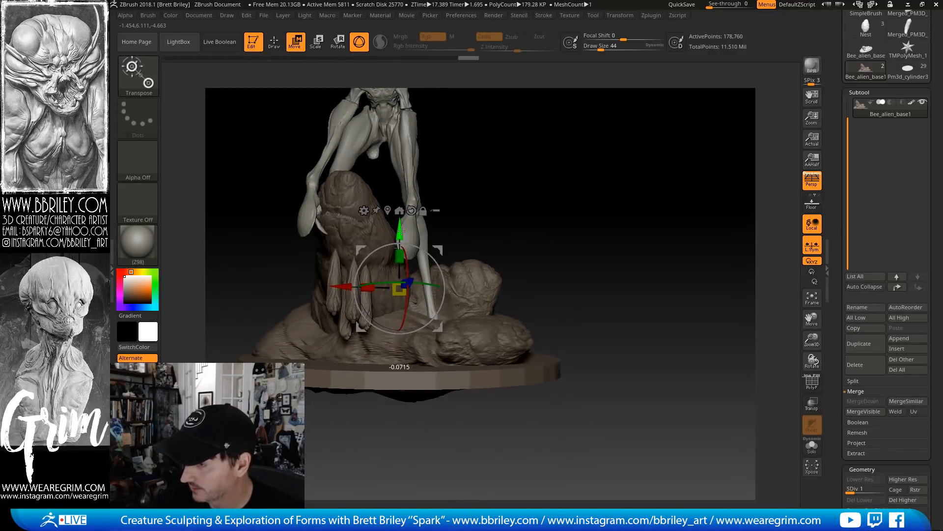
left_click_drag(402, 230, 402, 229)
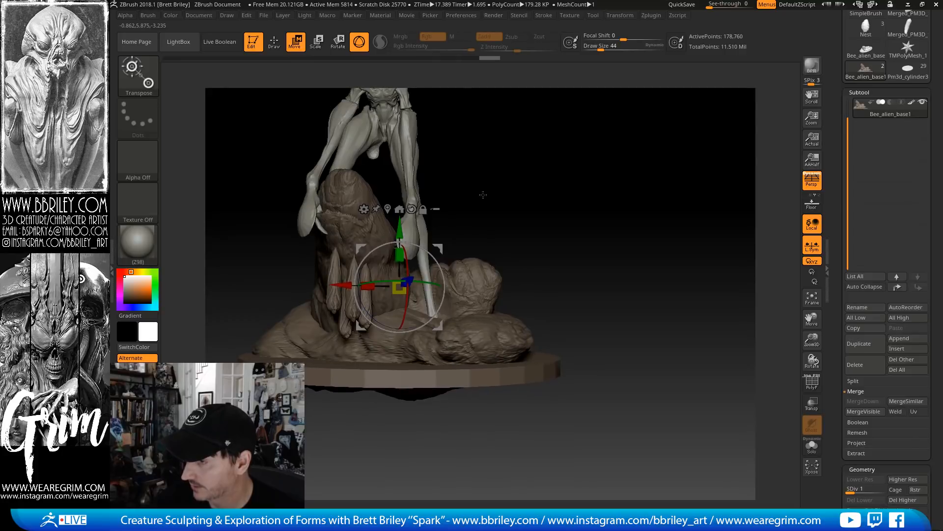
Return to drawing with the Move brush at draw size 29 and nudge the upper rock column toward the right hand
mouse_move(481, 193)
left_mouse_down()
mouse_move(508, 160)
mouse_move(522, 198)
mouse_move(474, 220)
mouse_move(494, 200)
mouse_move(516, 205)
mouse_move(579, 169)
mouse_move(609, 169)
left_mouse_up()
key("q")
key("s")
left_click_drag(373, 185, 368, 185)
left_click_drag(365, 179, 360, 173)
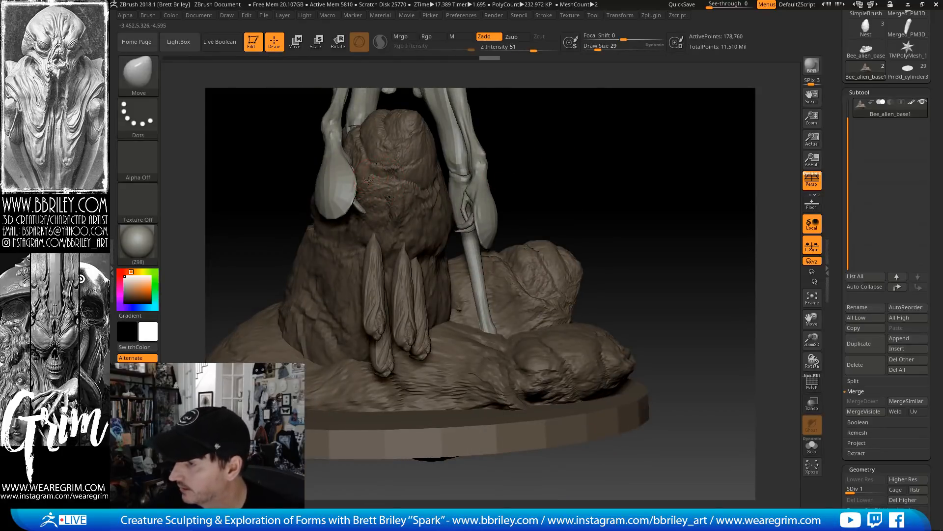
mouse_move(580, 199)
left_mouse_down()
mouse_move(562, 205)
mouse_move(541, 275)
left_mouse_up()
left_click_drag(540, 275, 501, 206)
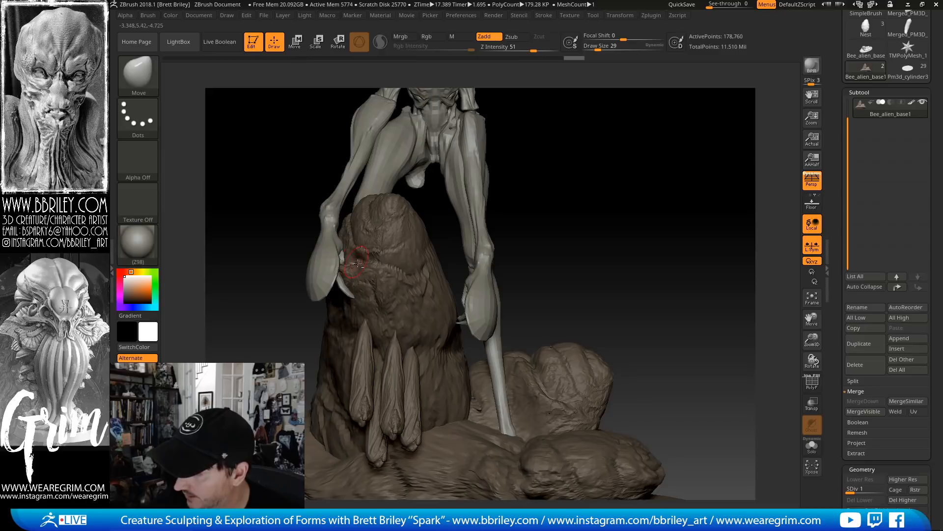
Build up the rock beneath the right hand's fingers with the Clay brush at draw size 13
left_click_drag(570, 170, 545, 172)
key("b")
key("c")
key("l")
key("s")
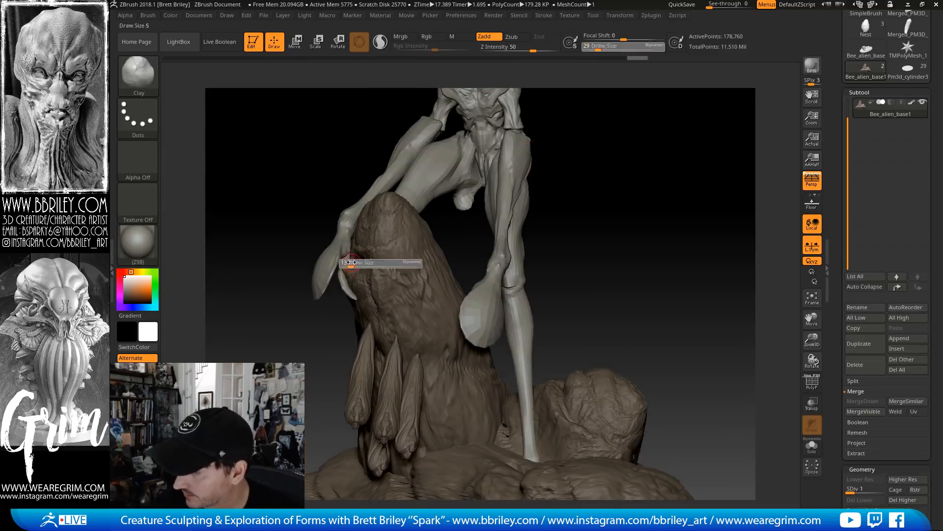
left_click_drag(352, 264, 348, 264)
left_click_drag(344, 216, 347, 203)
left_click_drag(351, 261, 363, 267)
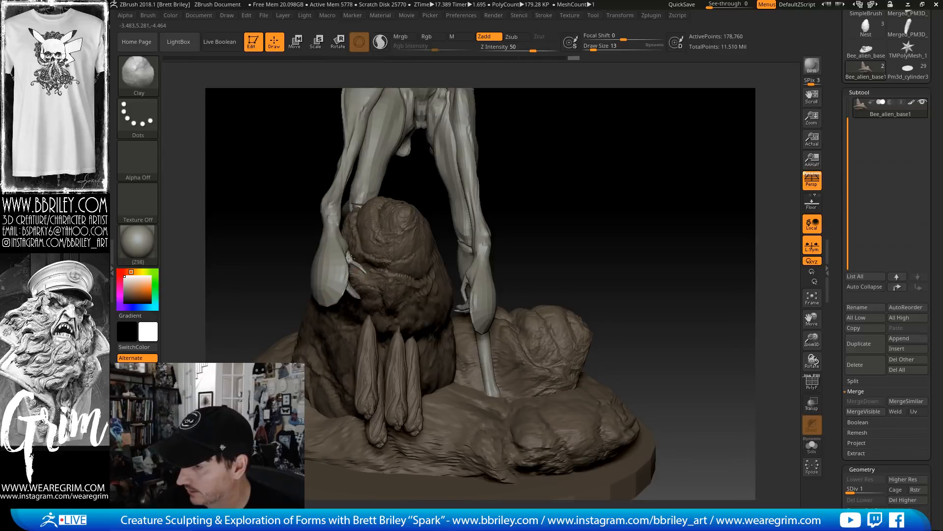
left_click_drag(565, 164, 571, 100)
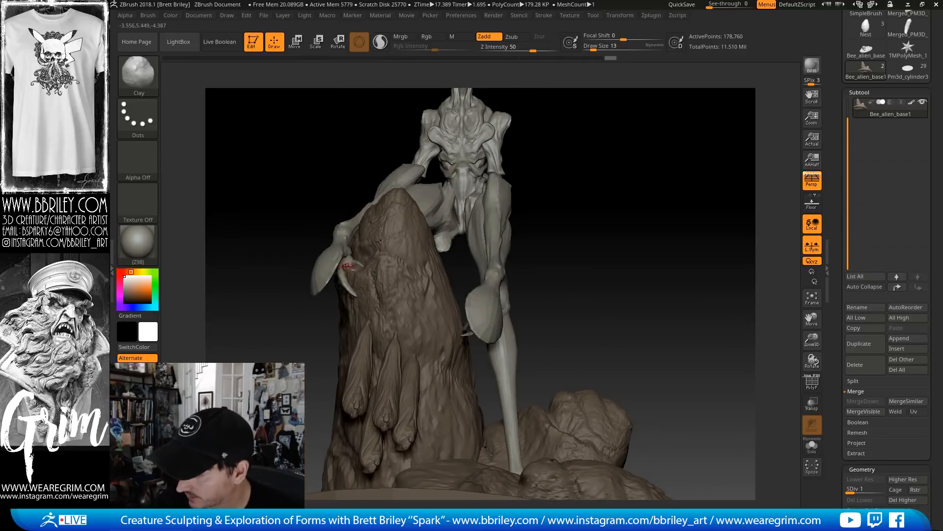
left_click_drag(343, 184, 350, 212)
left_click_drag(353, 264, 361, 267)
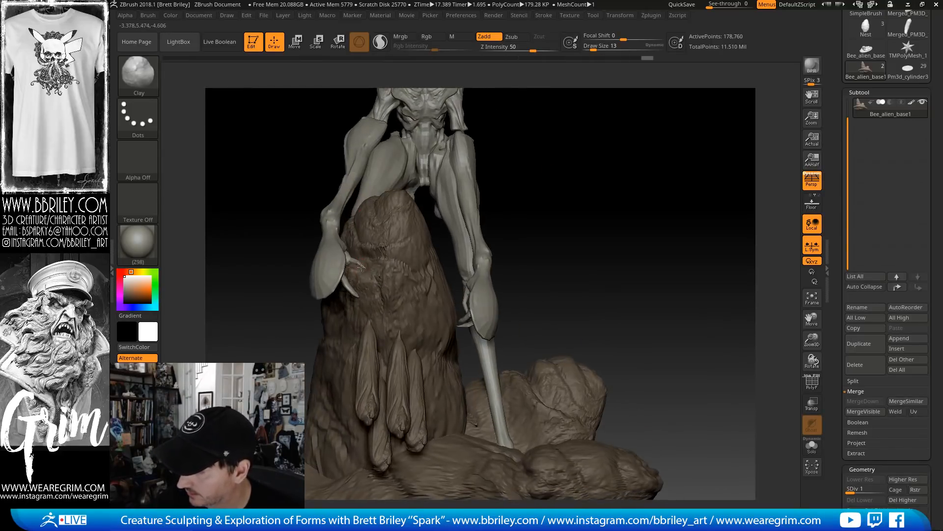
mouse_move(555, 182)
left_mouse_down()
mouse_move(588, 151)
mouse_move(543, 176)
left_mouse_up()
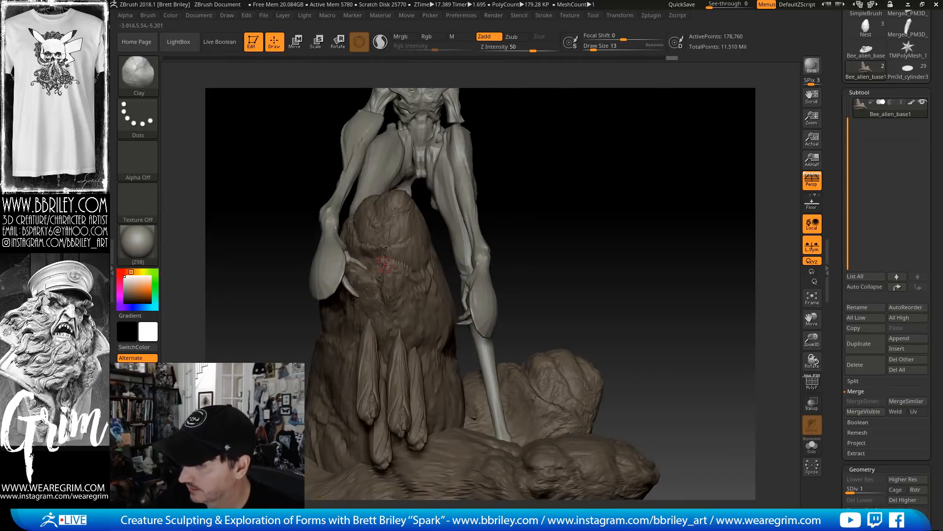
Carve creases into the rock beside the right hand's fingers with the DamStandard brush at draw size 13
key("b")
key("d")
key("s")
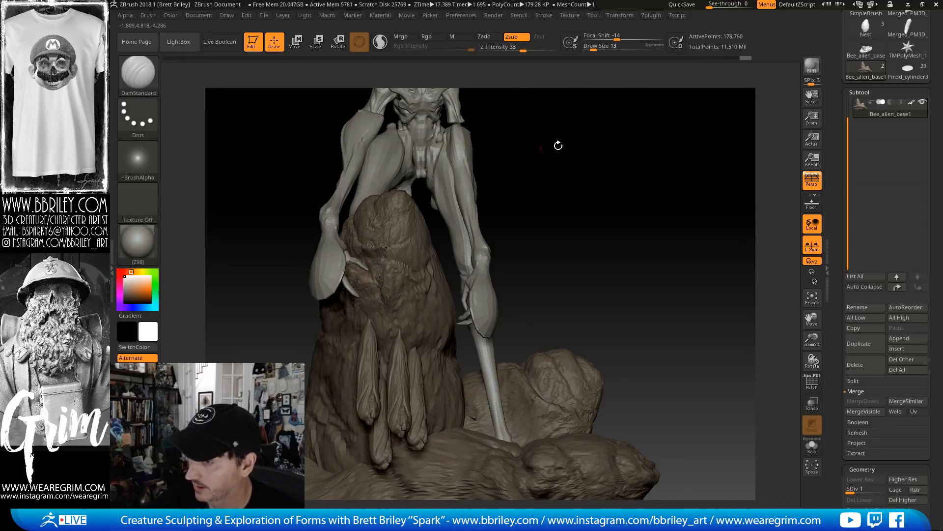
left_click_drag(558, 145, 372, 261)
left_click_drag(625, 202, 521, 157)
Push the rock surface against the right hand's fingers with the Move brush, reducing its draw size to 32
key("b")
key("m")
key("v")
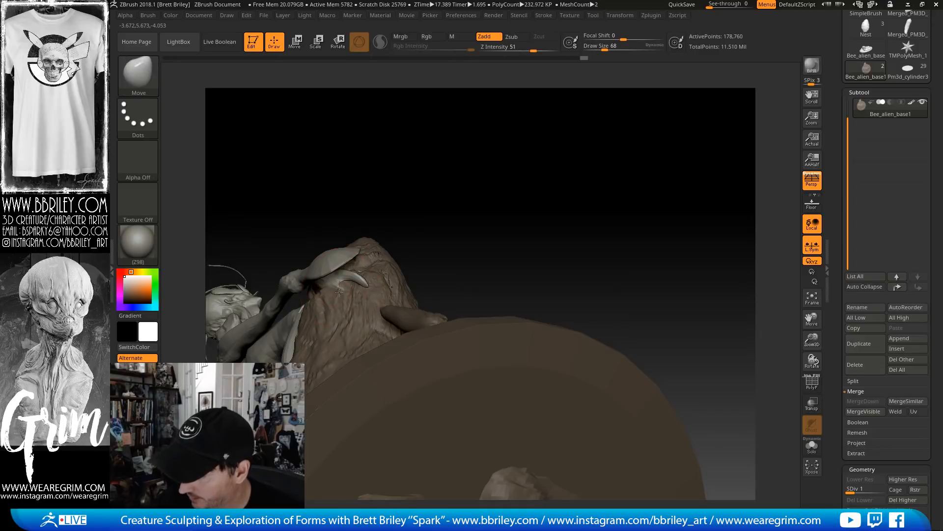
left_click_drag(337, 292, 342, 289)
key("[")
key("f")
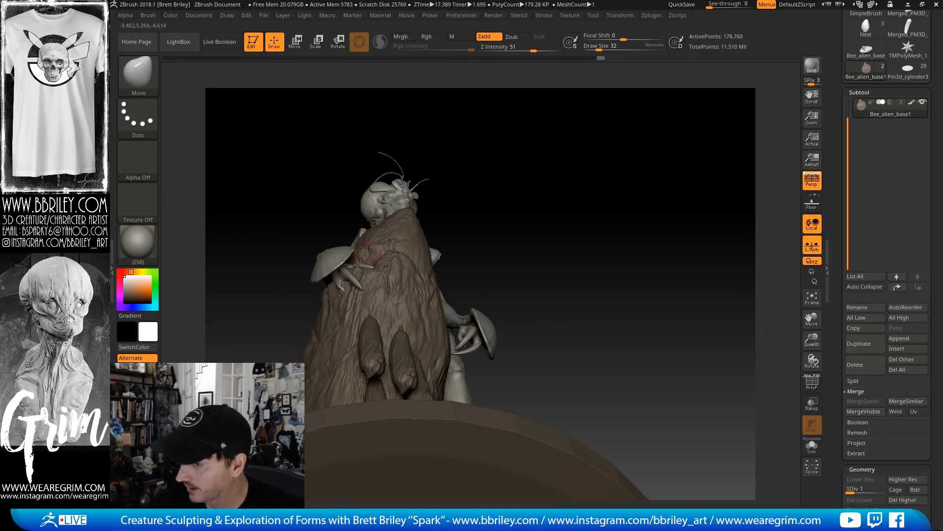
Cut finer grooves into the rock around the right hand's fingers with the DamStandard brush at draw size 16
key("b")
key("d")
key("s")
left_click_drag(507, 170, 355, 296)
mouse_move(545, 164)
left_mouse_down()
mouse_move(482, 196)
mouse_move(423, 204)
left_mouse_up()
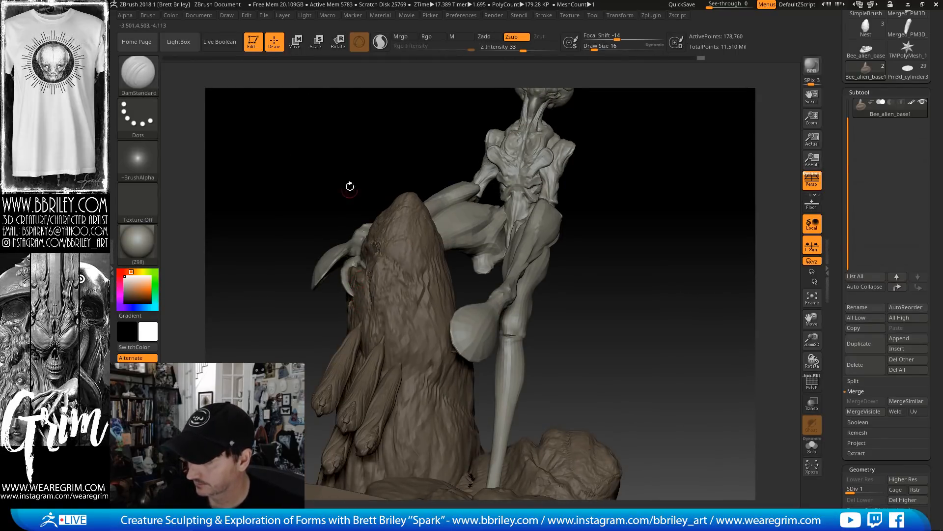
left_click_drag(350, 186, 360, 285)
left_click_drag(444, 151, 479, 121)
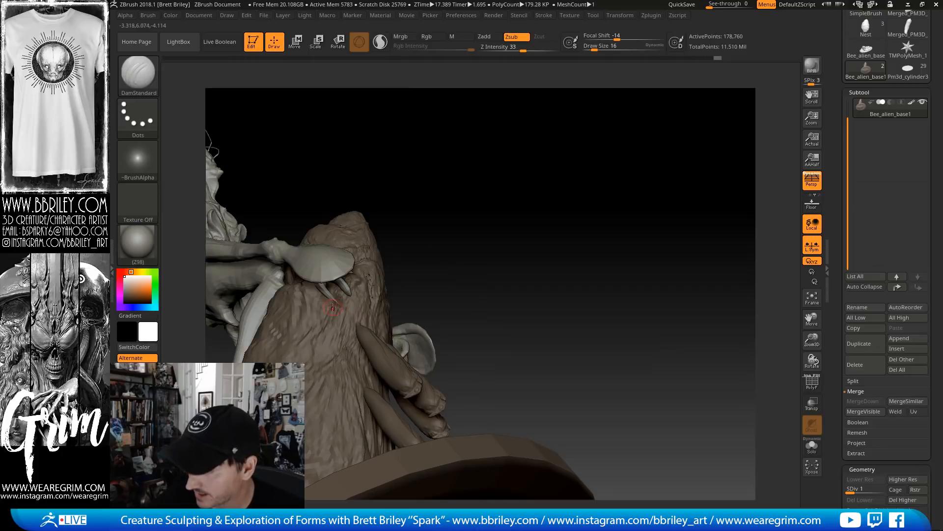
left_click_drag(471, 211, 486, 197)
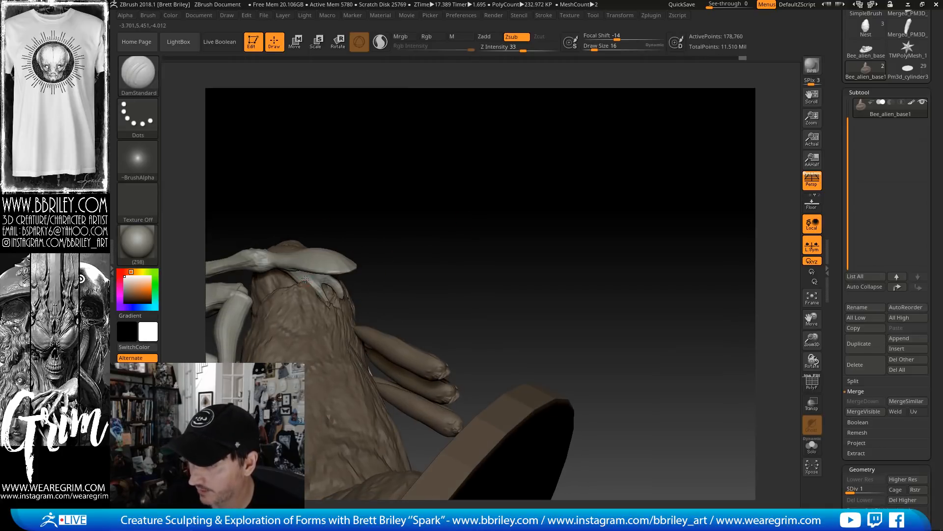
Pull the rock up to the right hand's fingertips with the Move brush at draw size 15
key("b")
key("m")
key("v")
mouse_move(359, 169)
left_mouse_down()
mouse_move(354, 182)
mouse_move(388, 169)
mouse_move(392, 180)
mouse_move(354, 180)
left_mouse_up()
key("s")
left_click(340, 282)
key("s")
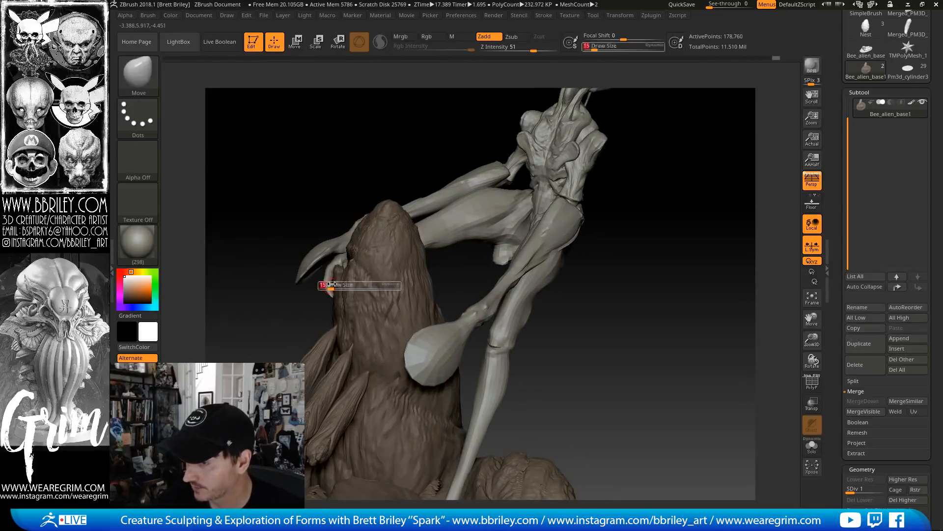
left_click(332, 285)
left_click_drag(333, 282, 330, 259)
Adjust the rock contour below the right hand from several angles with the Move brush at draw sizes 20 and 29
key("s")
left_click_drag(452, 170, 401, 165)
left_click_drag(479, 188, 381, 226)
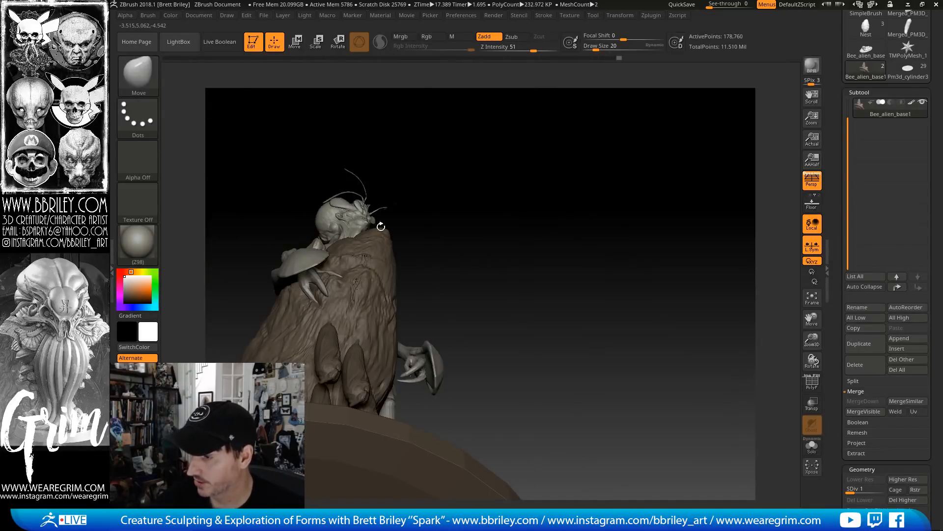
left_click_drag(471, 196, 417, 231)
left_click_drag(540, 206, 492, 231)
left_click_drag(326, 301, 329, 296)
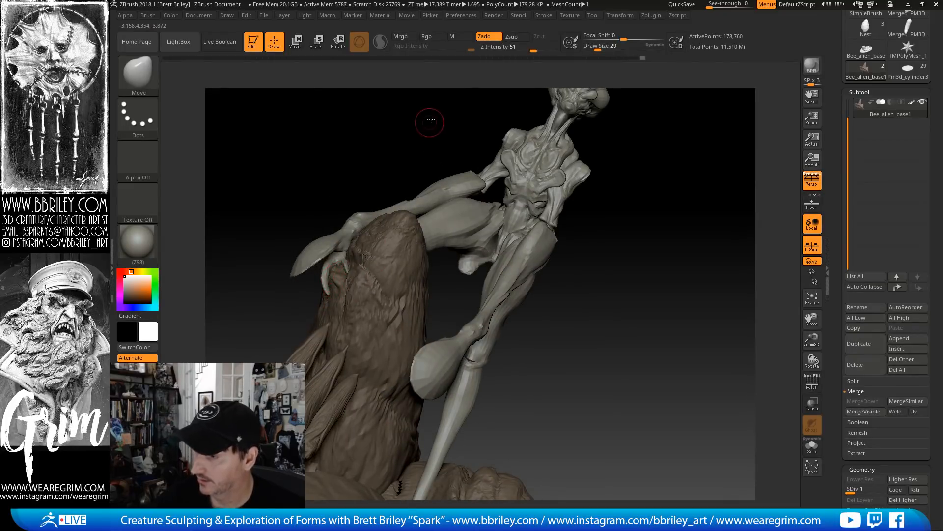
mouse_move(430, 120)
left_mouse_down()
mouse_move(336, 275)
mouse_move(335, 214)
left_mouse_up()
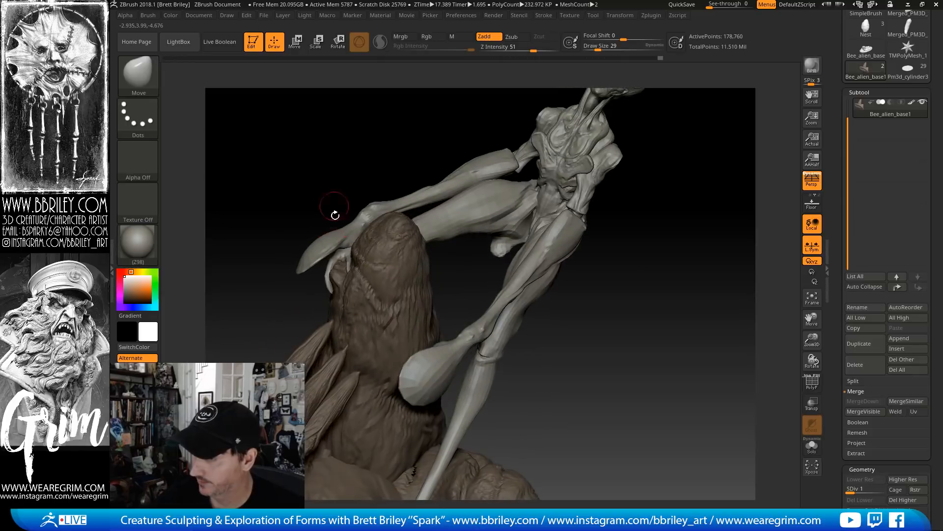
Refine the rock between the right hand's fingers with the Move brush at draw size 13
key("s")
left_click_drag(338, 270, 334, 270)
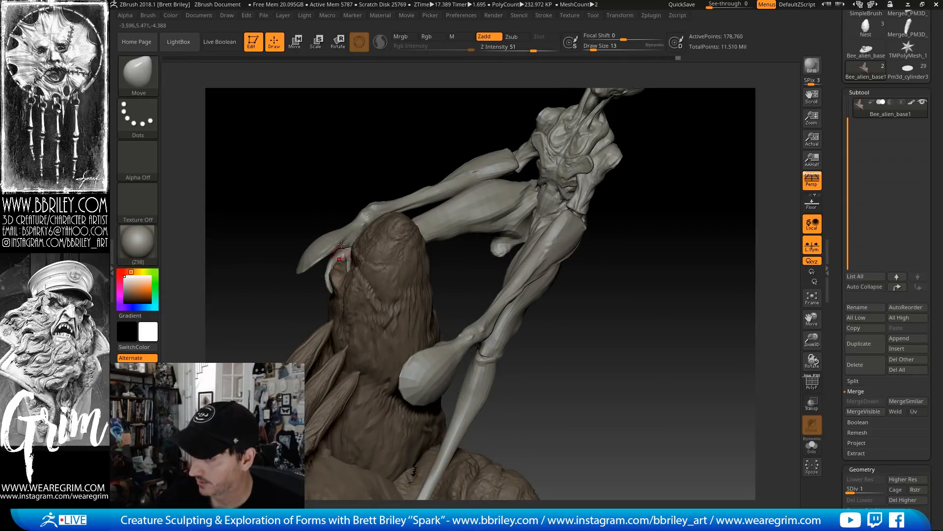
left_click_drag(346, 177, 366, 199)
left_click_drag(384, 150, 360, 156)
Sharpen the rock creases at the right hand with the DamStandard brush at draw size 13
key("b")
key("d")
key("s")
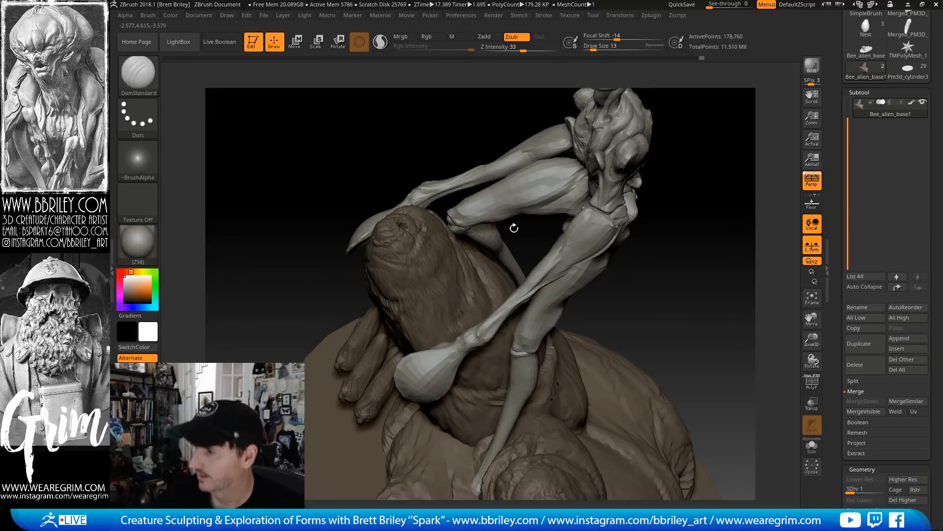
mouse_move(514, 228)
left_mouse_down()
mouse_move(682, 307)
mouse_move(689, 272)
mouse_move(666, 221)
mouse_move(623, 190)
left_mouse_up()
Reshape the rock beneath the left foot with the Move brush at draw sizes 62 and 94
key("b")
key("m")
key("v")
left_click_drag(501, 215, 526, 182)
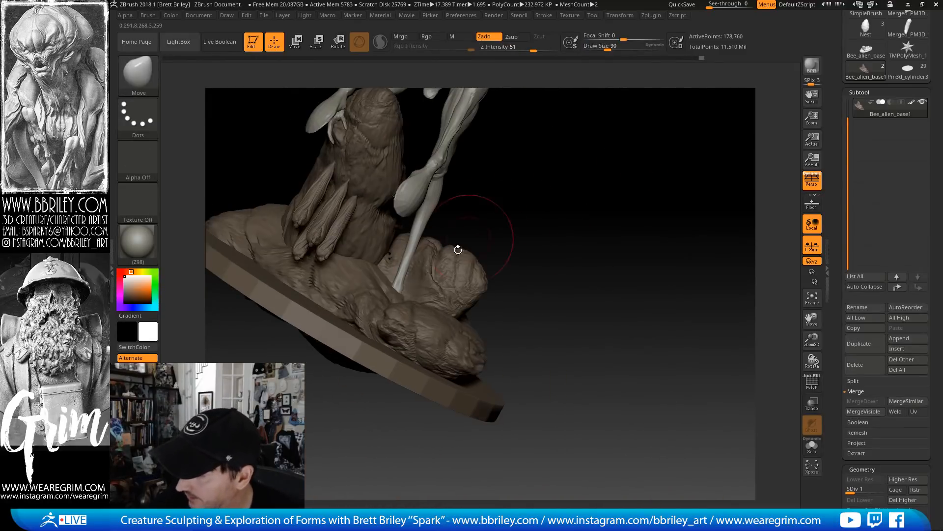
key("s")
left_click(393, 289)
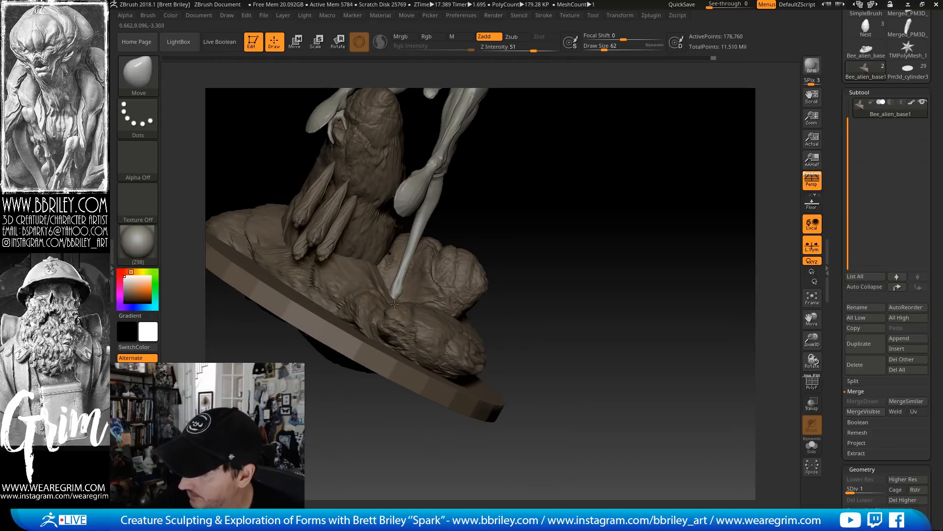
mouse_move(394, 305)
left_mouse_down()
mouse_move(396, 296)
mouse_move(405, 321)
left_mouse_up()
key("s")
left_click(404, 298)
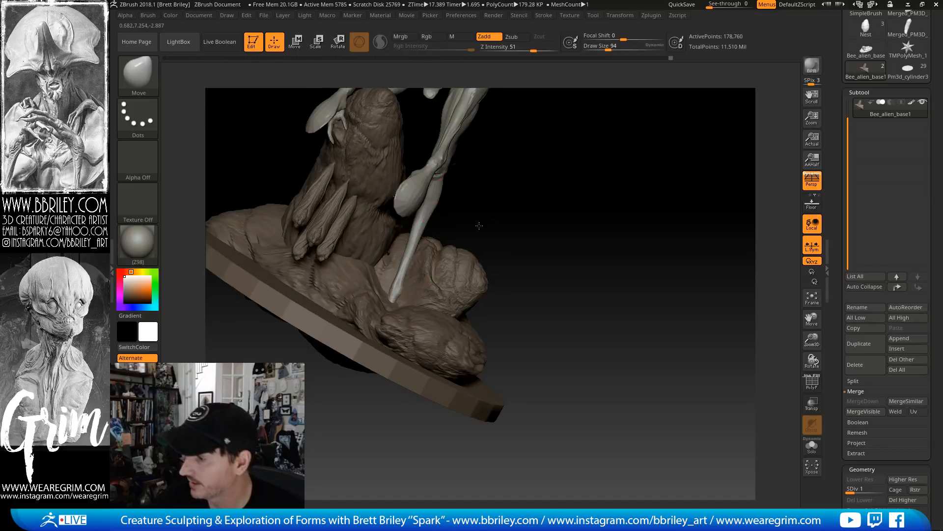
left_click_drag(479, 226, 412, 317)
Carve the rock around the left foot with the DamStandard brush at draw size 36
key("b")
key("d")
key("s")
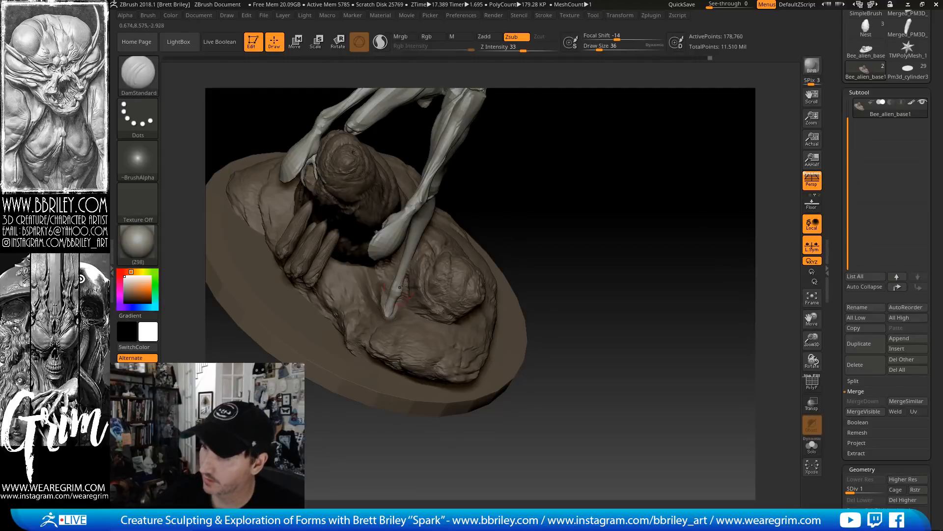
mouse_move(546, 200)
left_mouse_down()
mouse_move(560, 187)
mouse_move(545, 189)
mouse_move(544, 212)
mouse_move(506, 217)
left_mouse_up()
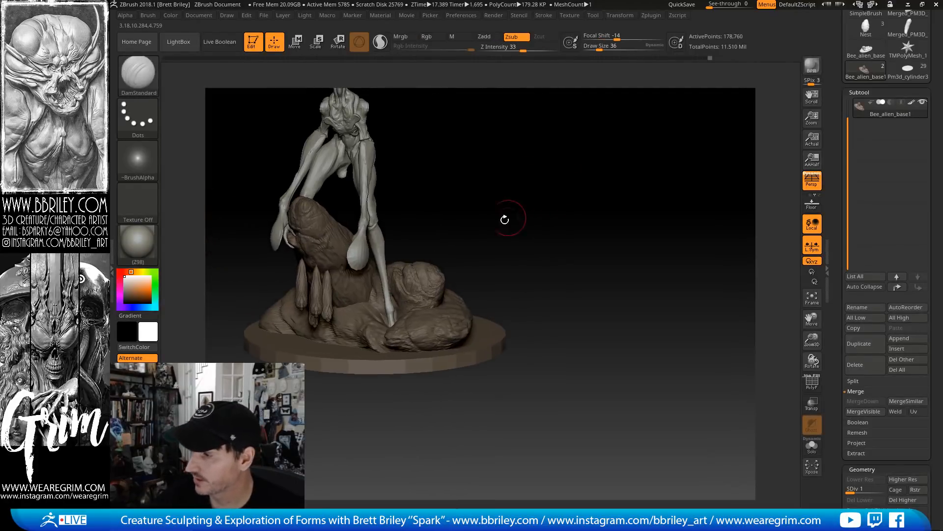
Fit the rock closely around the left foot with the Move brush, starting at draw size 56 and working smaller
key("b")
key("m")
key("v")
key("s")
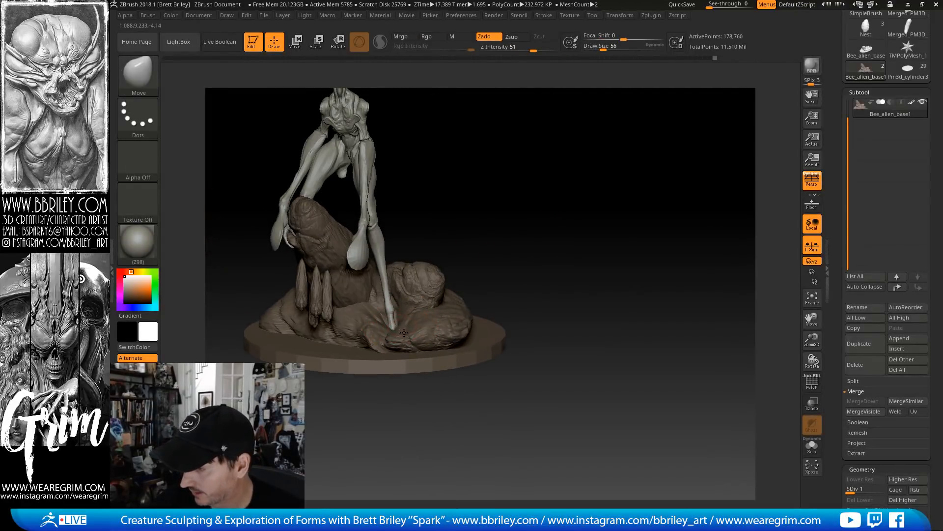
key("s")
left_click_drag(407, 330, 402, 330)
left_click_drag(406, 325, 385, 322)
left_click_drag(533, 295, 530, 317)
Add clay to the rock surface near the left foot with the Clay brush at draw size 10
key("b")
key("c")
key("l")
key("s")
left_click_drag(367, 310, 361, 310)
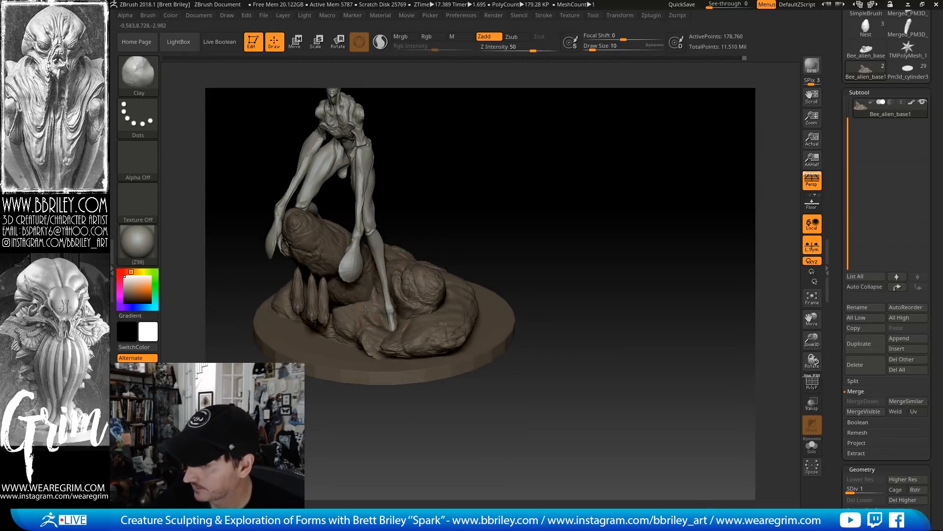
Cut fine creases where the left foot meets the rock with the DamStandard brush at draw size 10
key("b")
key("d")
key("s")
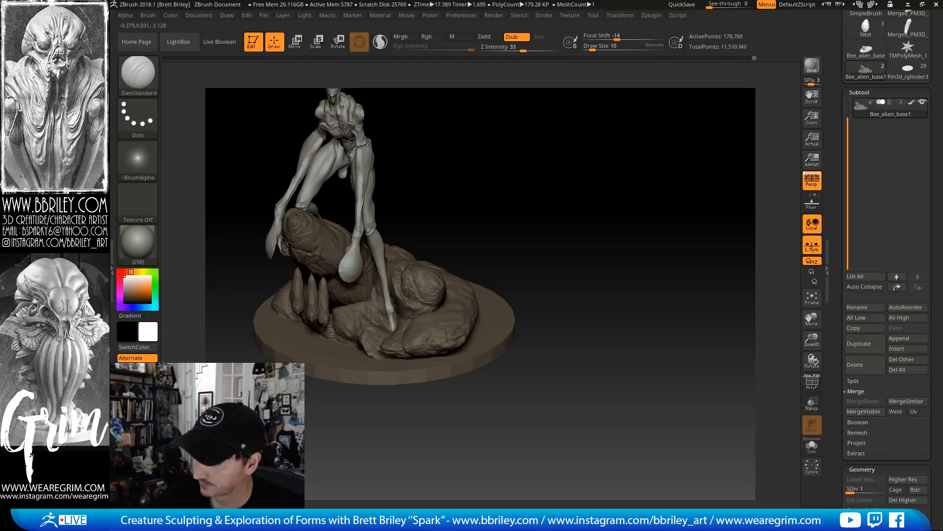
left_click_drag(392, 332, 395, 329)
left_click_drag(438, 206, 457, 217)
Nudge the rock up against the tip of the left foot with the Move brush
key("b")
key("m")
key("v")
key("s")
left_click_drag(387, 327, 389, 318)
Shape the rock under the right foot with the Move brush at draw sizes 34 and 18
mouse_move(432, 211)
left_mouse_down()
mouse_move(501, 146)
mouse_move(552, 206)
mouse_move(547, 231)
left_mouse_up()
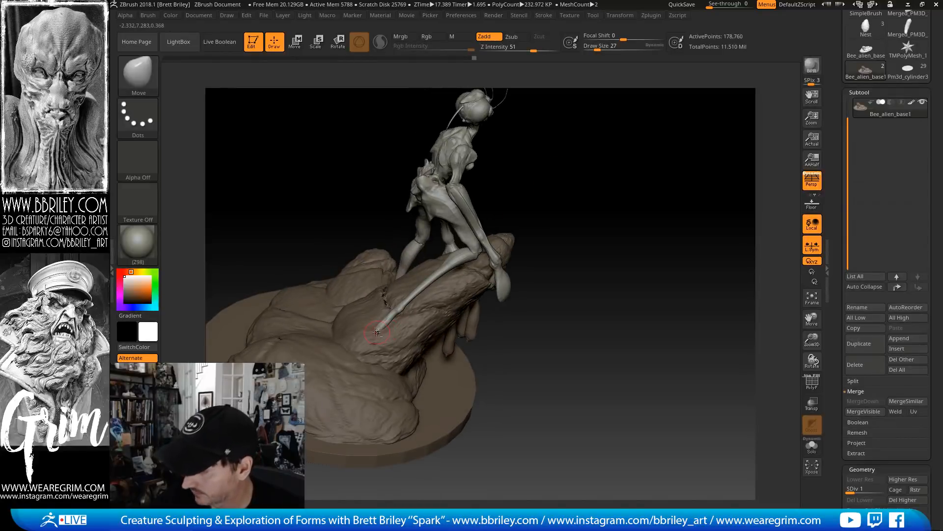
left_click_drag(374, 343, 368, 278)
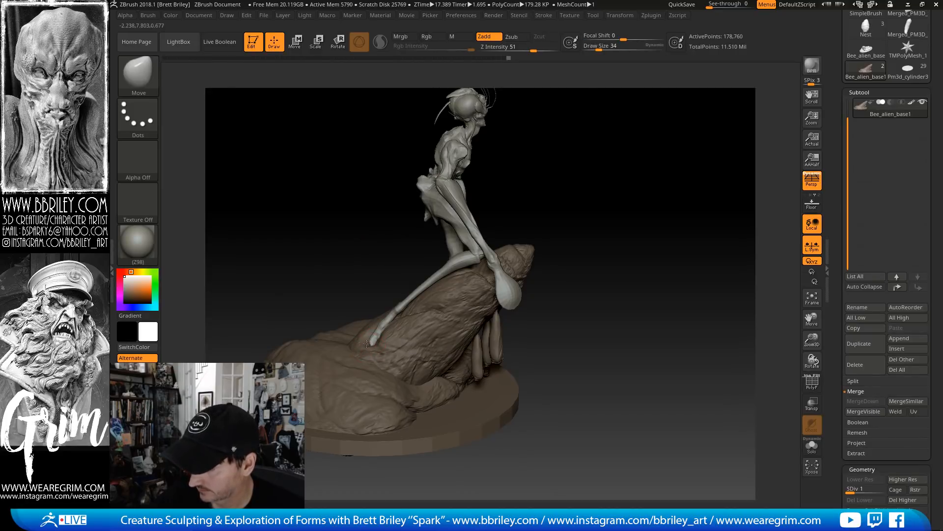
left_click_drag(366, 344, 368, 344)
key("bracketleft")
left_click_drag(354, 261, 373, 290)
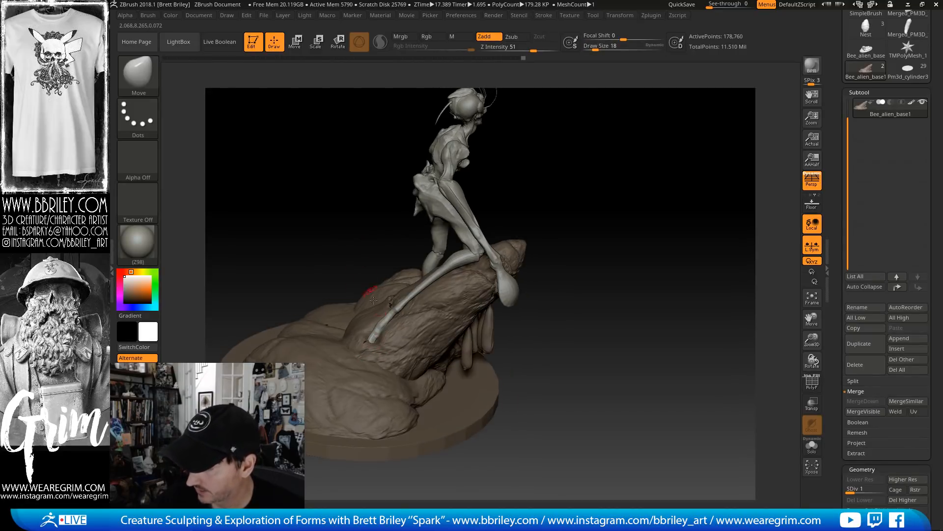
Pull the rock toward the right foot with the Move brush at draw size 44 and build it up with Clay
key("s")
left_click_drag(384, 341, 389, 339)
key("s")
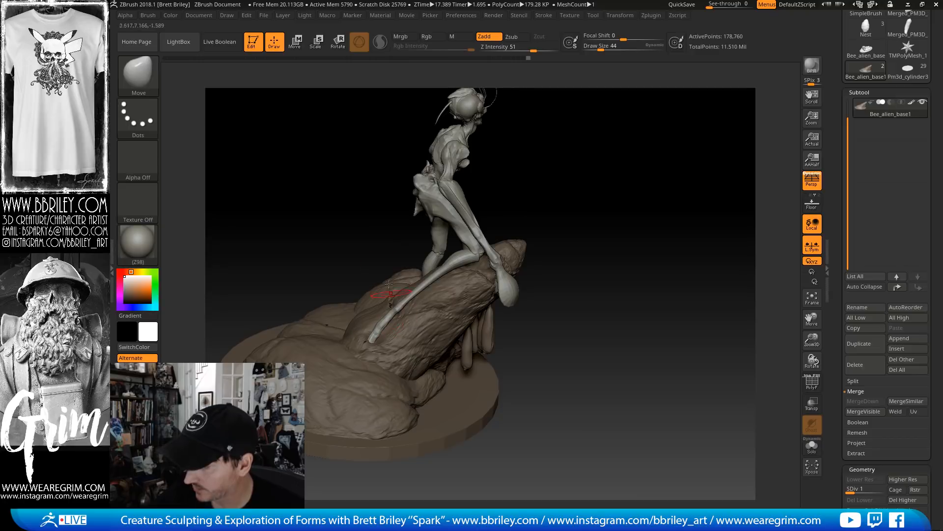
mouse_move(383, 265)
left_mouse_down()
mouse_move(372, 227)
mouse_move(376, 280)
left_mouse_up()
key("s")
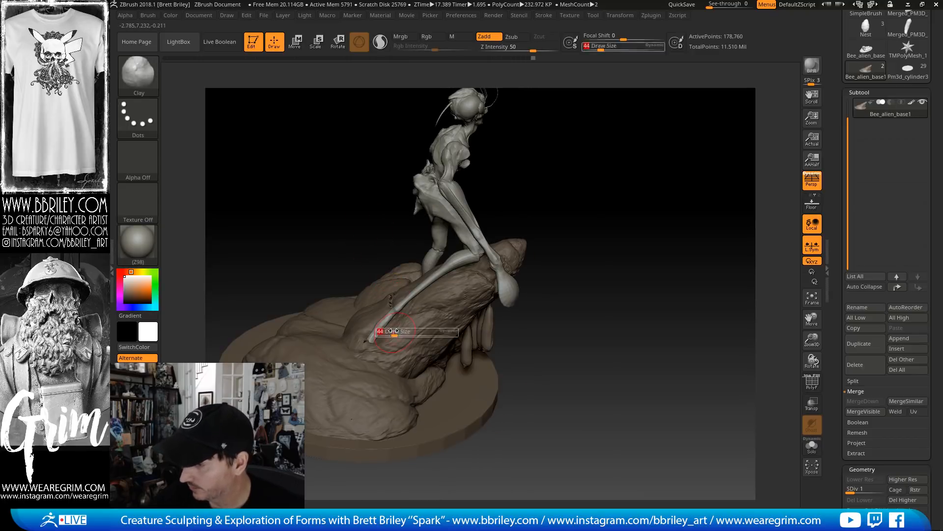
left_click_drag(386, 333, 377, 342)
Flatten the rock around the right foot with TrimDynamic at draw size 21 and raise the base to subdivision level 2
key("b")
key("t")
key("d")
left_click_drag(353, 239, 368, 275)
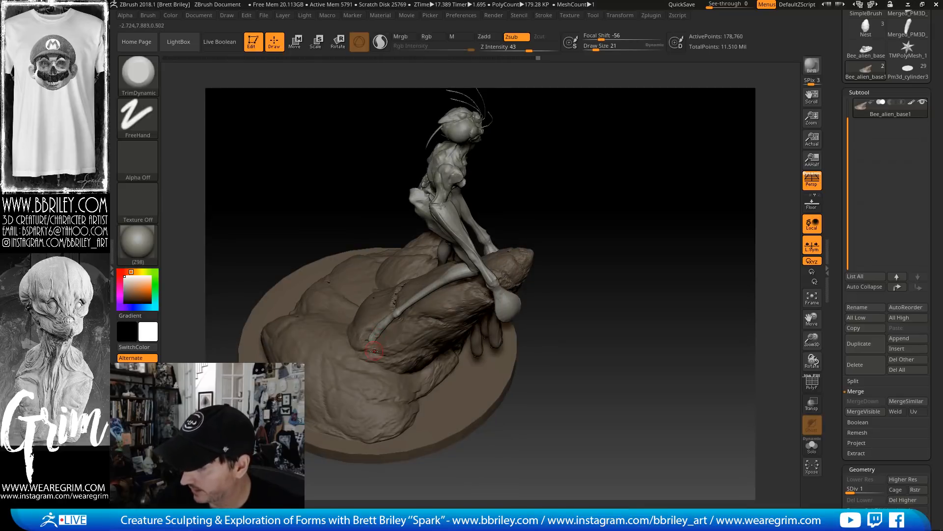
key("s")
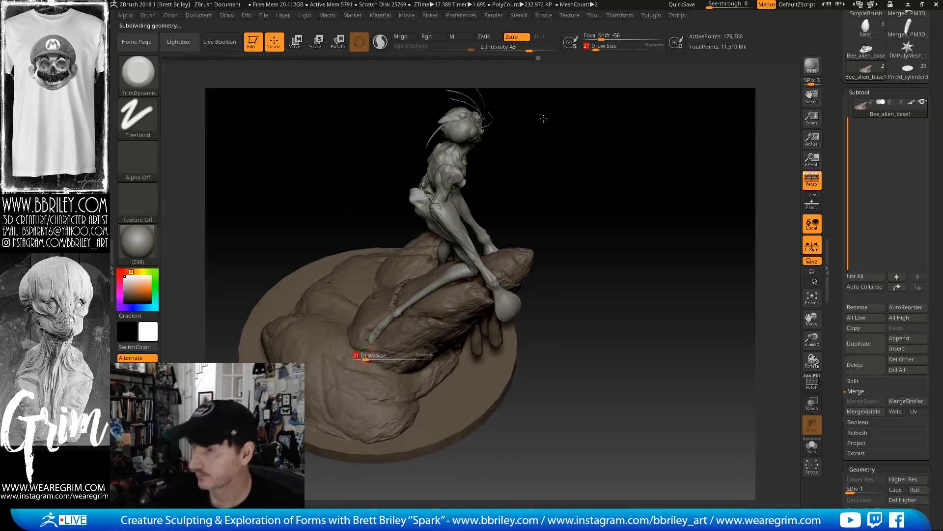
key("d")
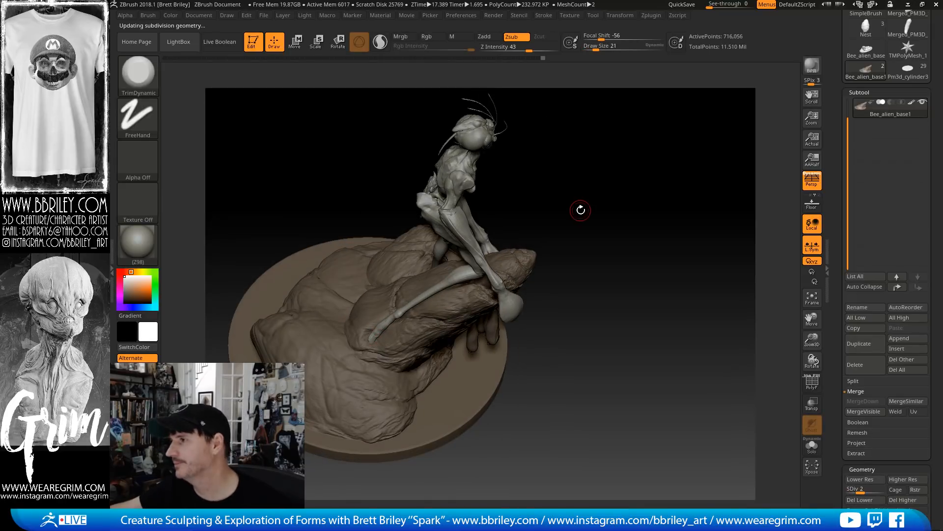
Lower the base to subdivision level 1 and reshape the rock at the right foot with the Move brush at draw size 65
key("shift+d")
left_click_drag(631, 152, 359, 340)
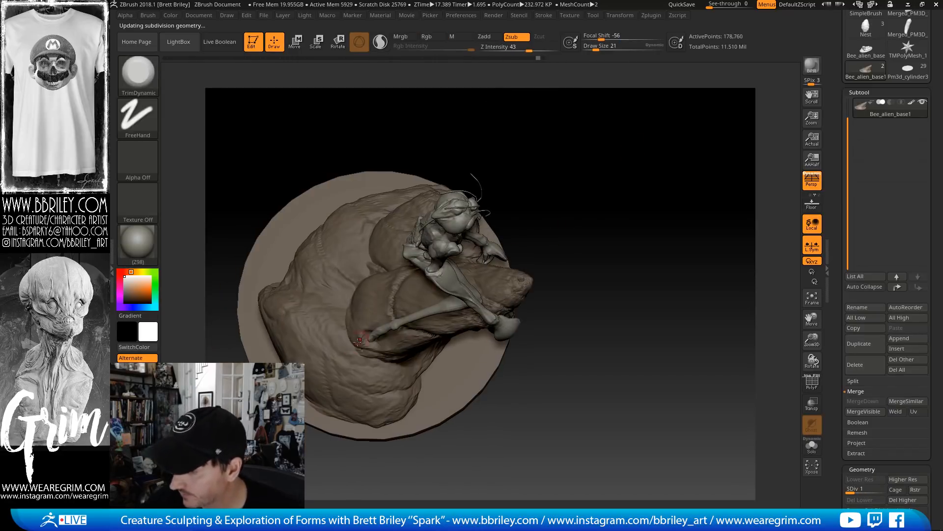
key("b")
key("m")
key("v")
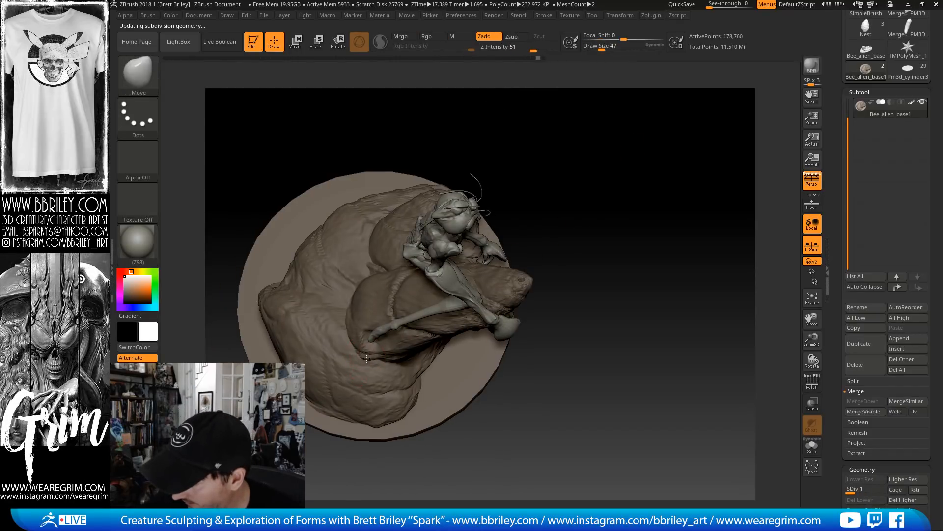
key("s")
mouse_move(362, 350)
left_mouse_down()
mouse_move(369, 361)
mouse_move(354, 347)
left_mouse_up()
key("s")
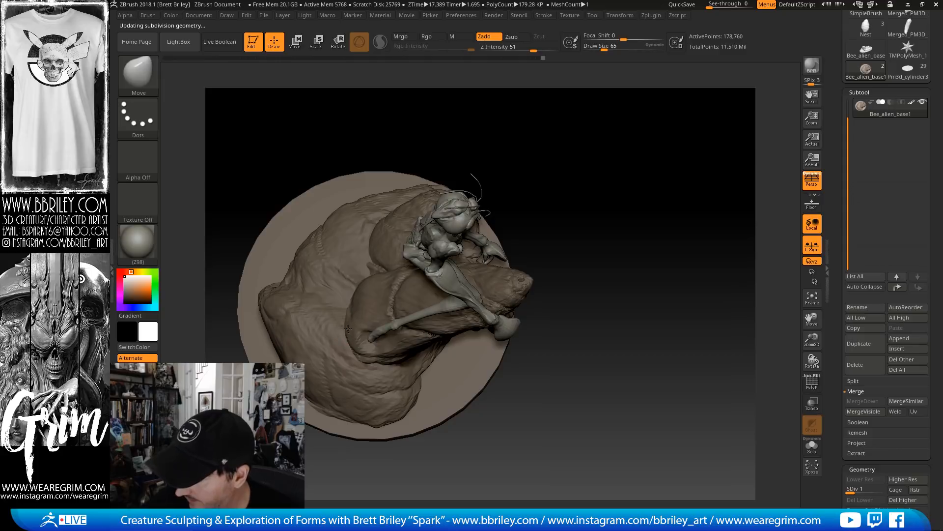
Adjust the rock form around the right foot from several angles with the Move brush at draw sizes 41 and 59
left_click_drag(572, 209, 618, 93)
key("s")
left_click_drag(373, 325, 368, 325)
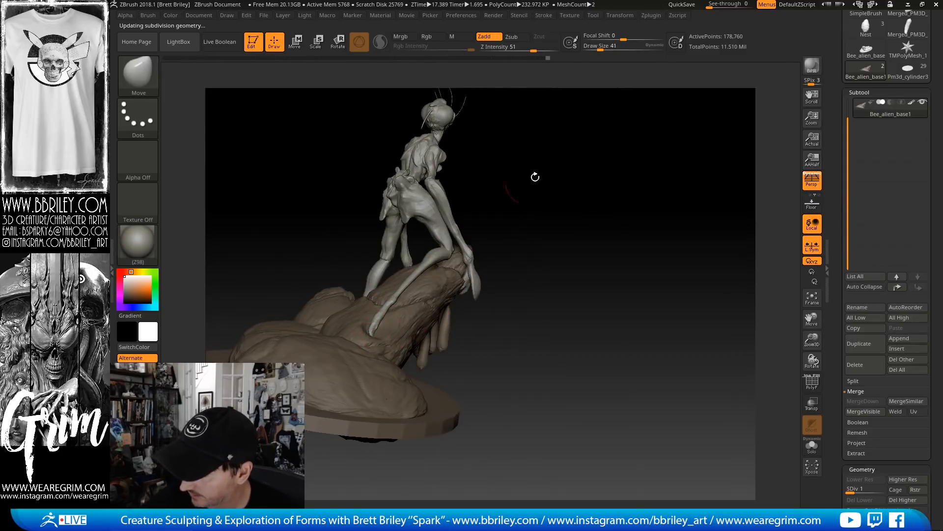
left_click_drag(535, 177, 565, 232)
key("s")
left_click_drag(363, 317, 365, 317)
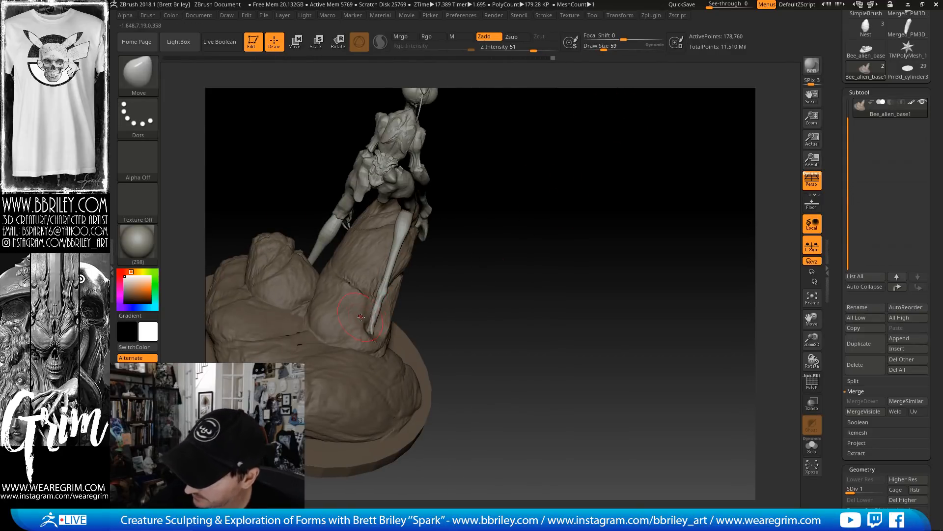
Refine the rock beside the right foot with the TrimDynamic, Clay and DamStandard brushes at draw size 36
key("b")
key("t")
key("d")
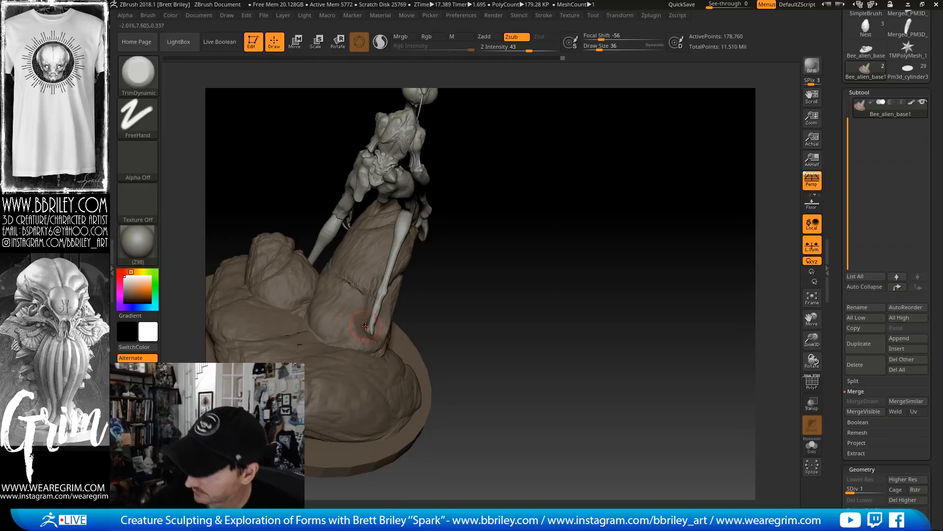
key("b")
key("c")
key("l")
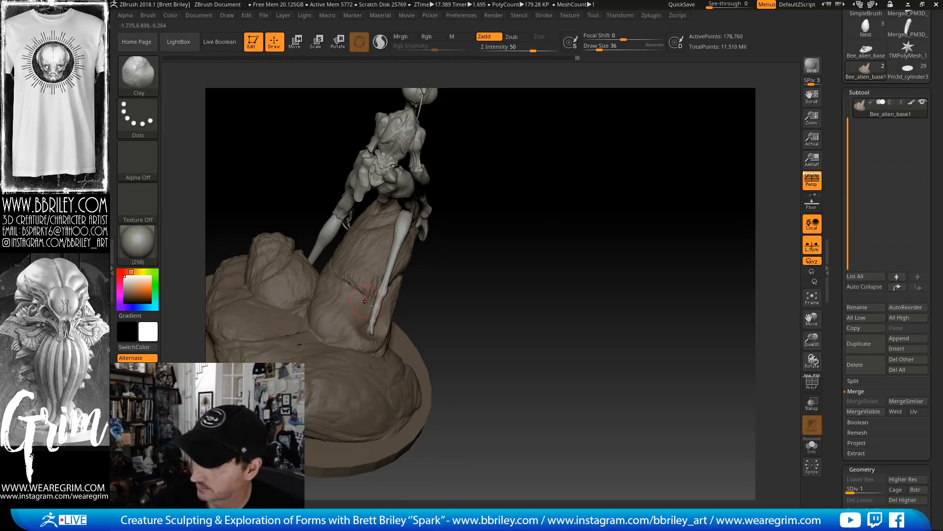
left_click_drag(494, 239, 458, 237)
key("b")
key("d")
key("s")
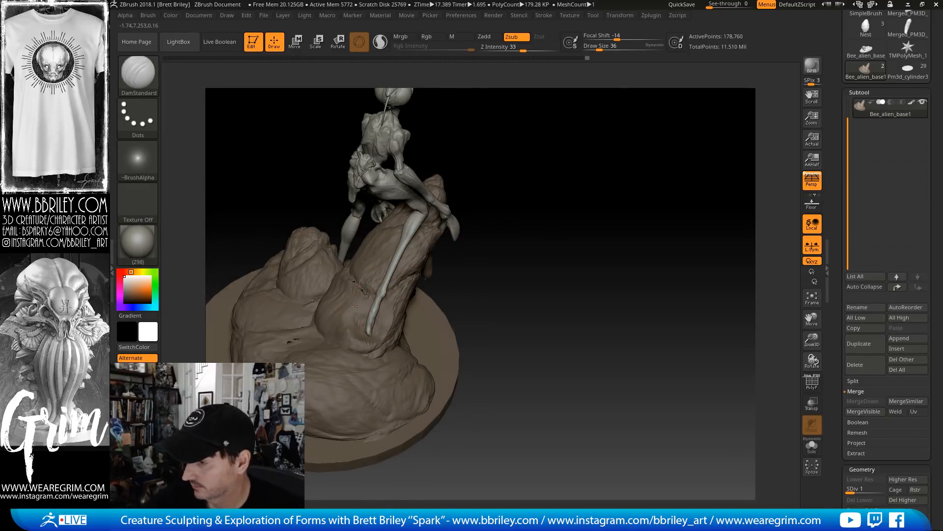
left_click_drag(487, 339, 462, 307)
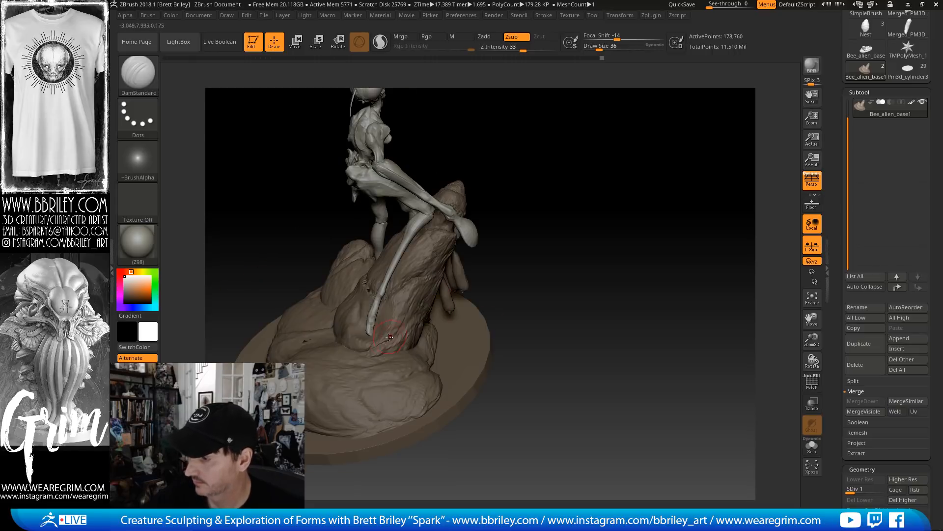
Reshape the rock under the right leg with the Move brush at draw sizes 65 and 111
key("b")
key("m")
key("v")
key("s")
left_click(378, 337)
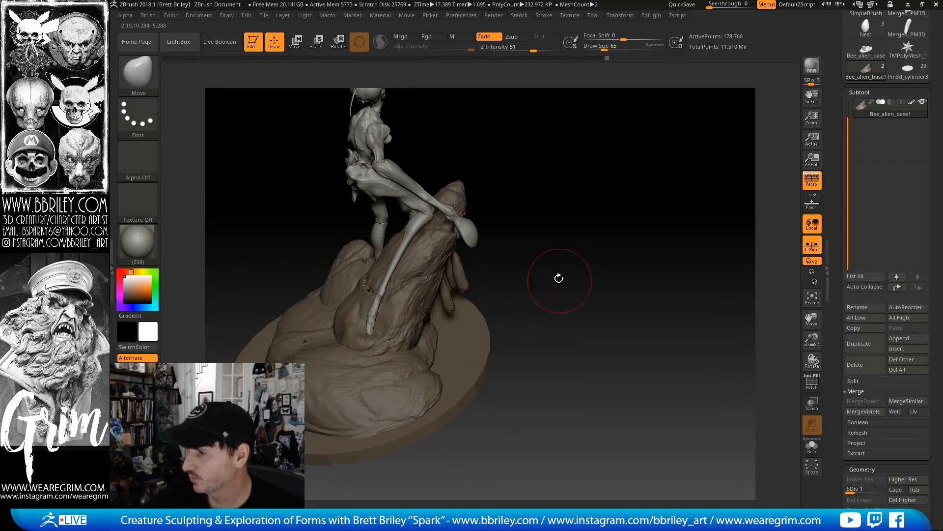
left_click_drag(559, 278, 539, 255)
key("s")
left_click(410, 290)
mouse_move(410, 282)
left_mouse_down()
mouse_move(407, 268)
mouse_move(403, 276)
left_mouse_up()
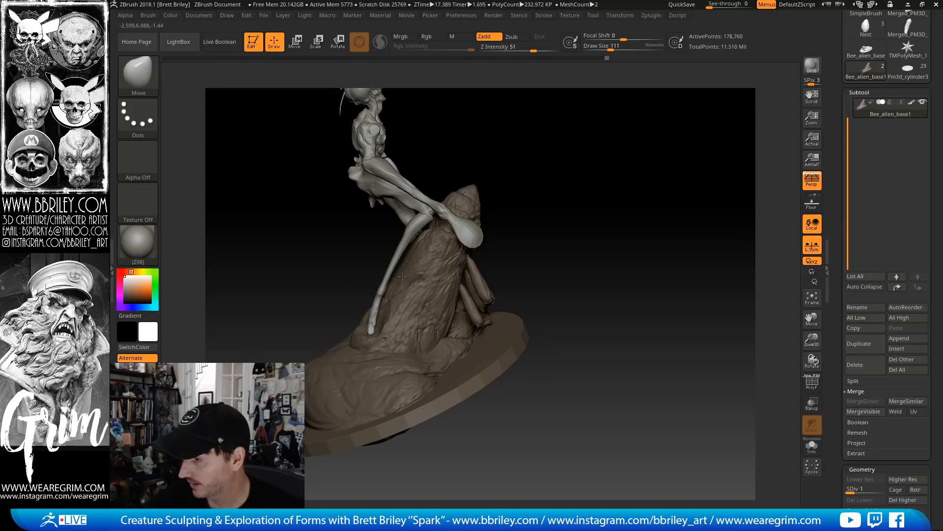
Adjust the tall rock's profile between the creature's legs with the Move brush at draw sizes 90 and 94
left_click_drag(539, 202, 562, 175)
left_click_drag(563, 174, 598, 191)
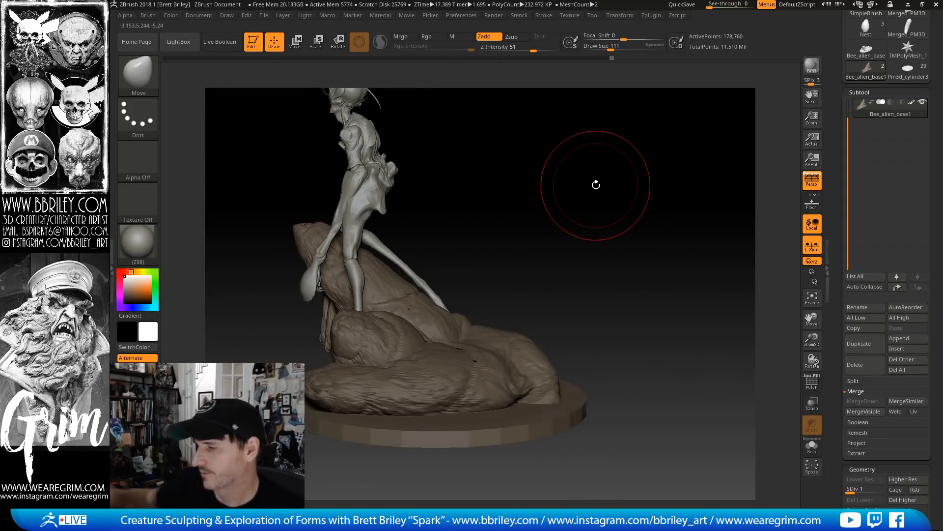
key("s")
left_click(399, 275)
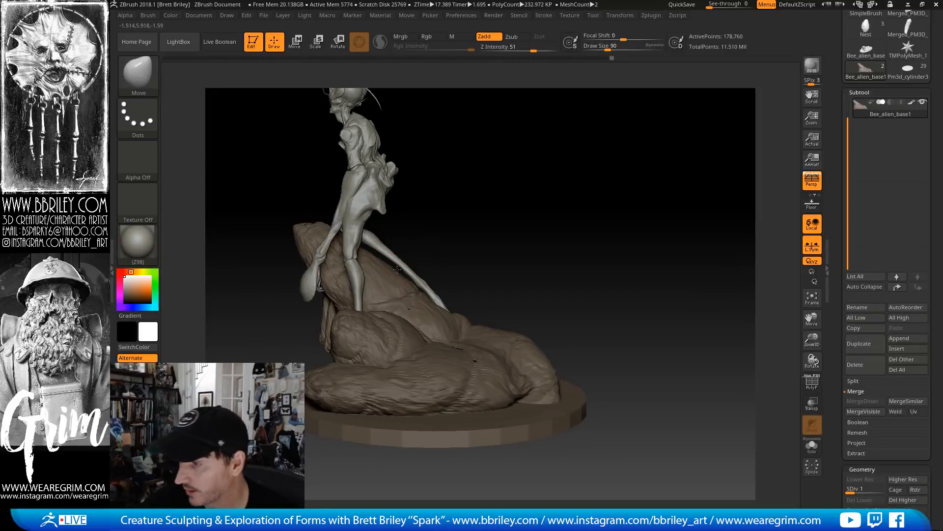
mouse_move(422, 233)
left_mouse_down()
mouse_move(430, 227)
mouse_move(428, 243)
mouse_move(475, 242)
mouse_move(442, 237)
mouse_move(491, 211)
mouse_move(407, 301)
left_mouse_up()
key("s")
left_click(402, 301)
Refine the front of the tall rock between the hands with the Move brush, reducing its draw size to 56
left_click_drag(452, 219, 454, 192)
key("s")
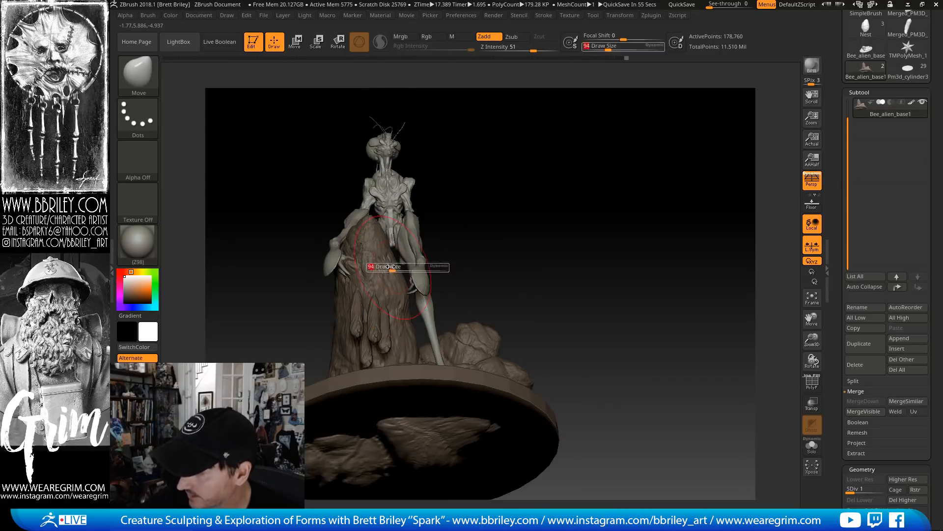
left_click(391, 268)
left_click_drag(394, 259, 399, 255)
key("s")
left_click(390, 263)
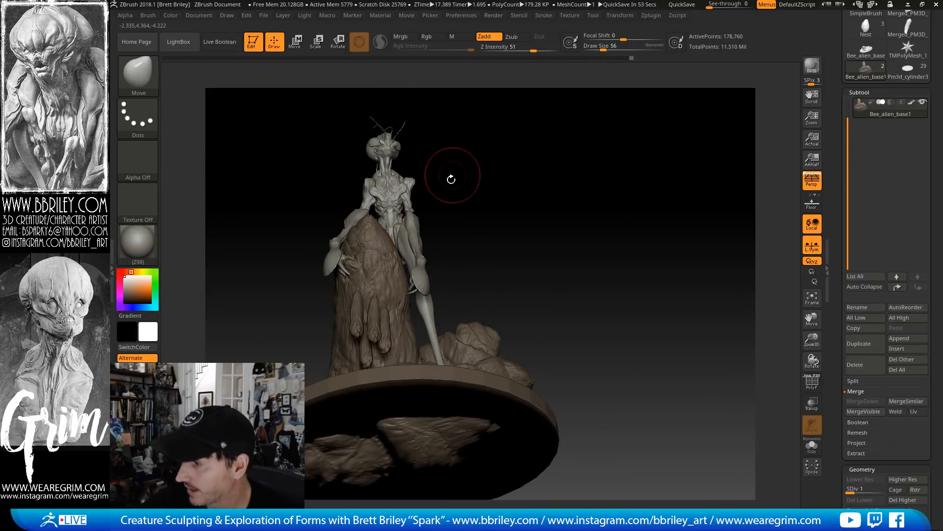
Adjust the rock mounds behind the feet with the Move brush at draw size 98 and check the pose from the front
mouse_move(450, 178)
left_mouse_down()
mouse_move(393, 226)
mouse_move(547, 200)
left_mouse_up()
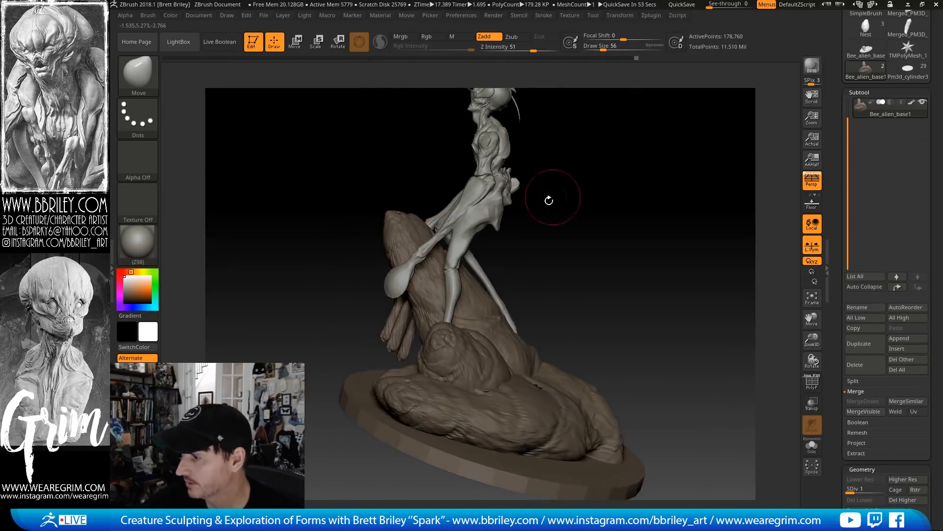
mouse_move(589, 260)
left_mouse_down()
mouse_move(508, 259)
mouse_move(533, 263)
left_mouse_up()
key("s")
left_click(452, 291)
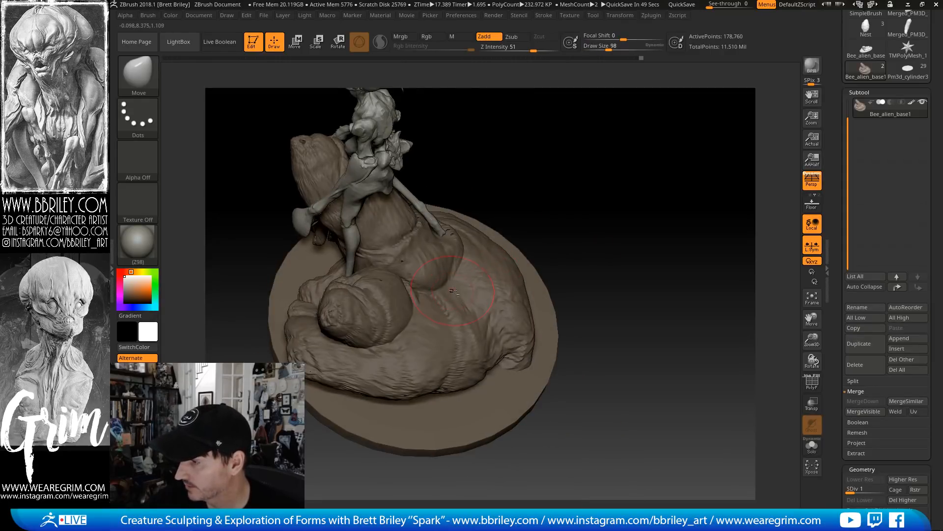
left_click_drag(541, 206, 575, 259)
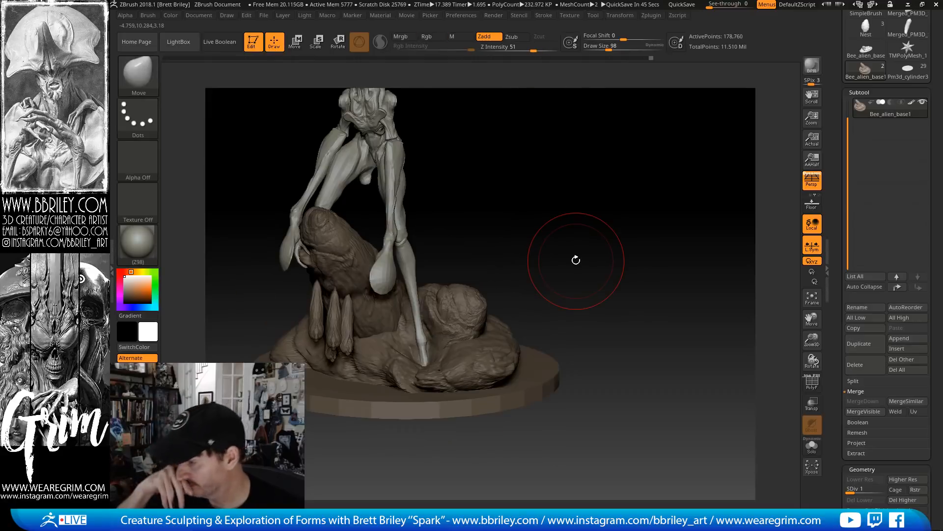
mouse_move(545, 206)
left_mouse_down()
mouse_move(568, 175)
mouse_move(605, 247)
mouse_move(647, 249)
mouse_move(605, 250)
mouse_move(706, 241)
mouse_move(598, 247)
mouse_move(603, 216)
mouse_move(553, 235)
mouse_move(467, 238)
left_mouse_up()
left_click_drag(417, 332, 410, 352)
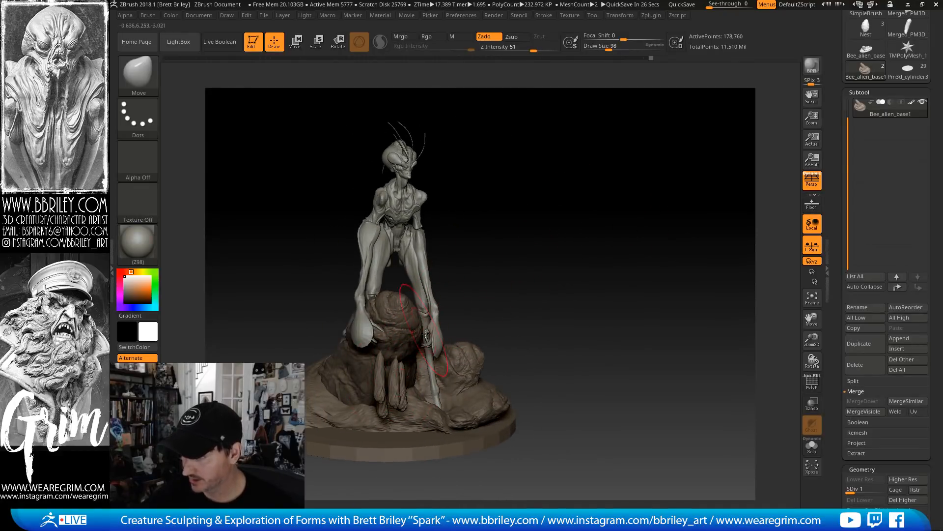
left_click_drag(506, 289, 412, 354)
mouse_move(476, 267)
left_mouse_down()
mouse_move(514, 251)
mouse_move(484, 266)
left_mouse_up()
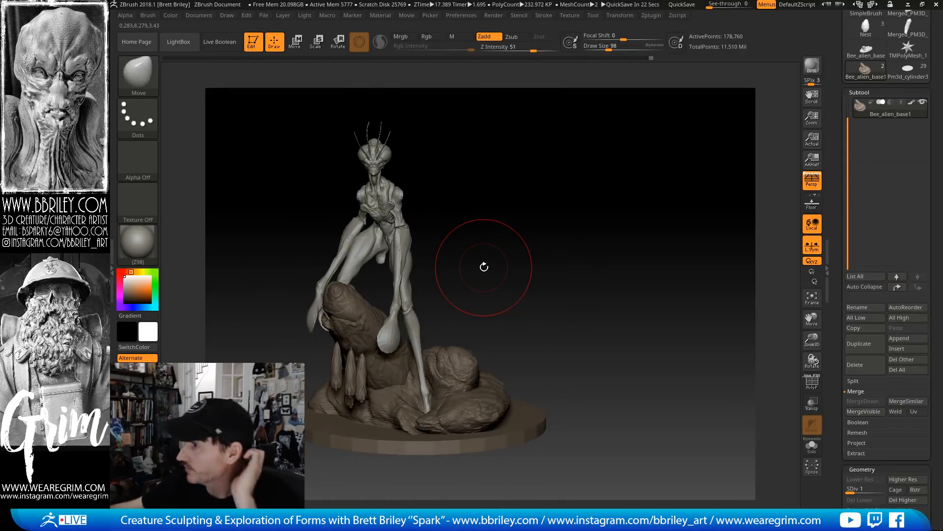
Save the tool to disk and save the project
left_click(592, 15)
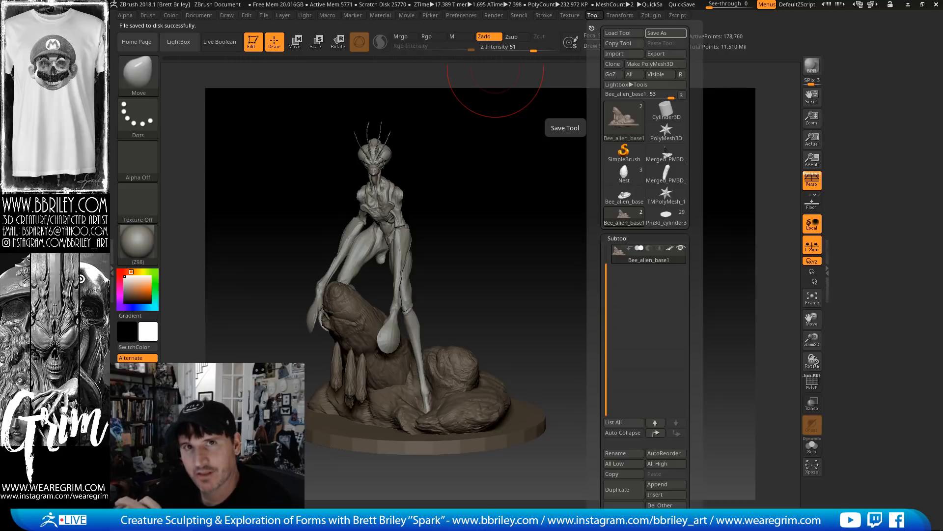
key("ctrl+s")
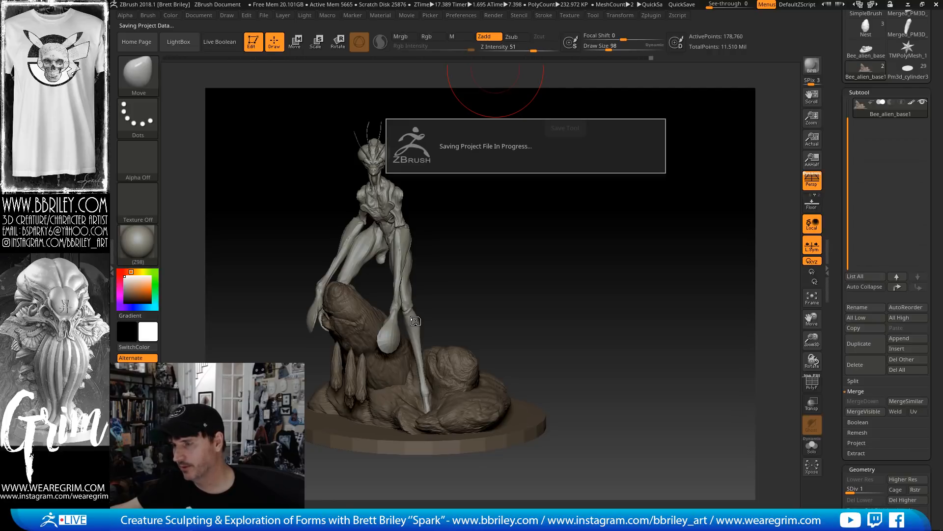
mouse_move(572, 280)
left_mouse_down()
mouse_move(586, 300)
mouse_move(539, 403)
left_mouse_up()
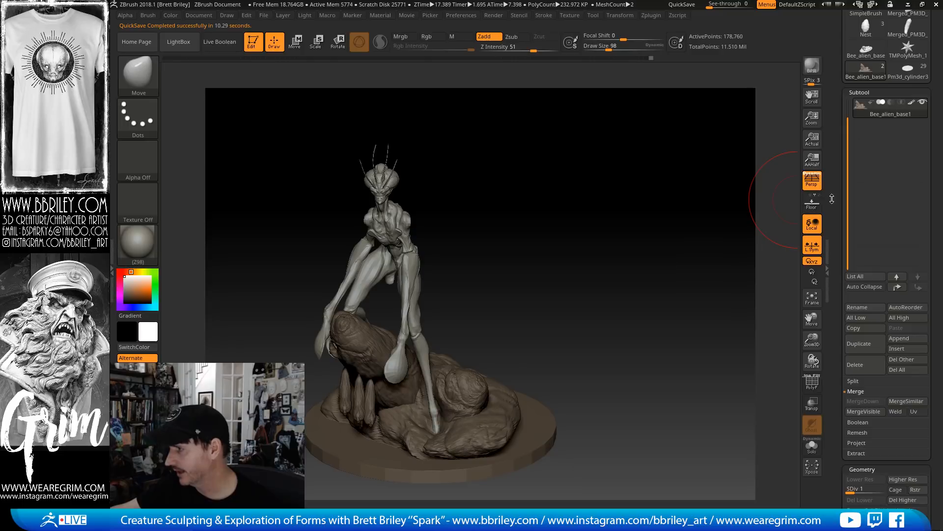
Clone the rock base into a separate tool and switch to the tool containing only the rock
left_click_drag(840, 199, 840, 267)
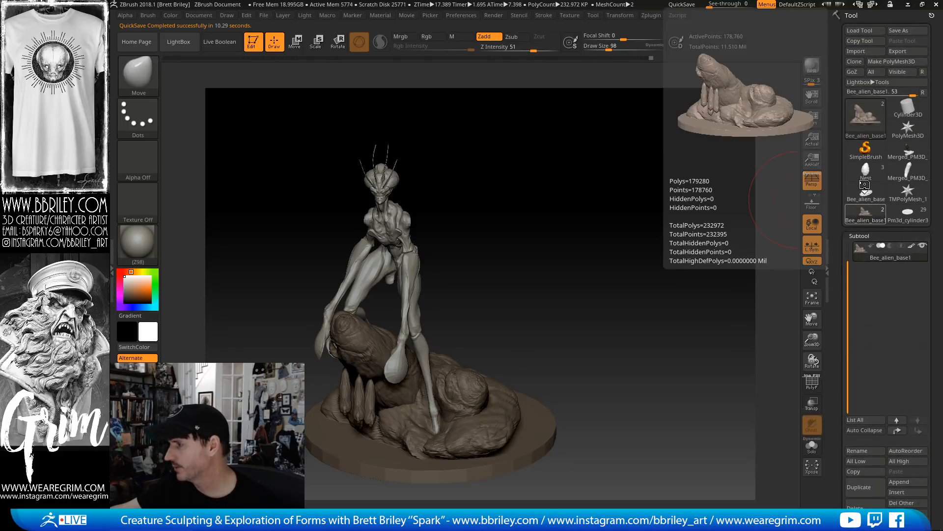
left_click(854, 62)
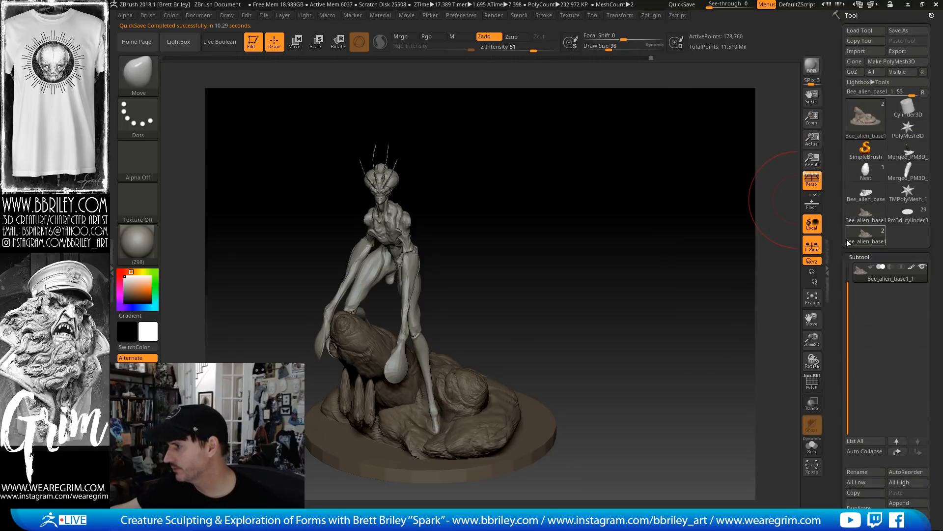
left_click(857, 216)
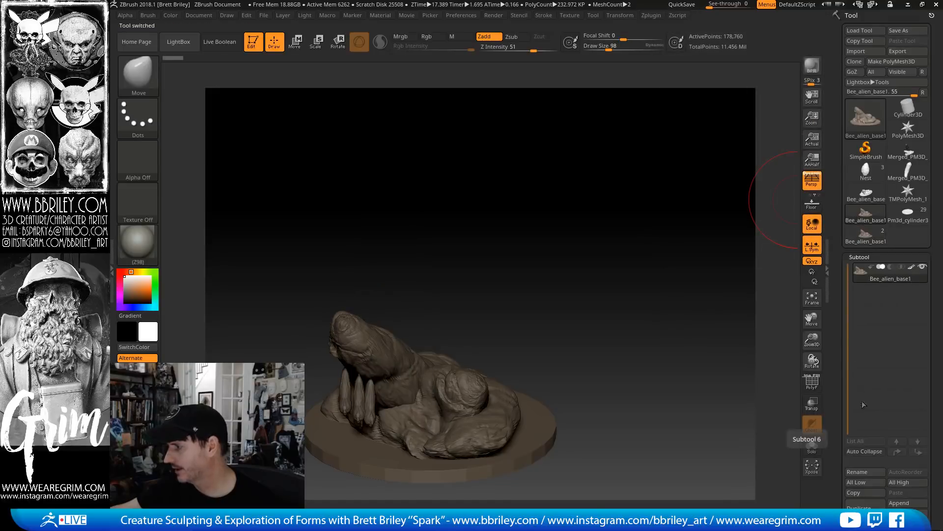
Rename the separate rock subtool as Tweaked_rock and raise it to its highest subdivision level
left_click(862, 473)
type("t")
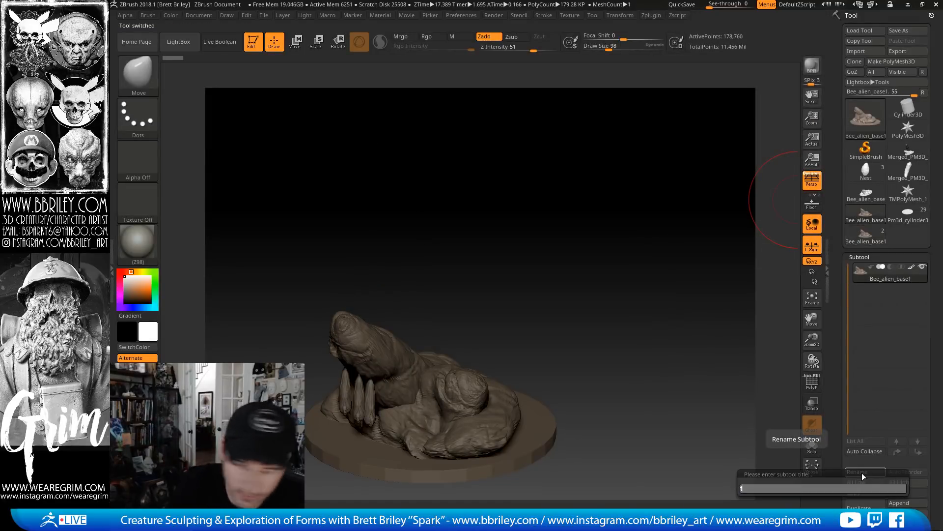
type("weaked_ro")
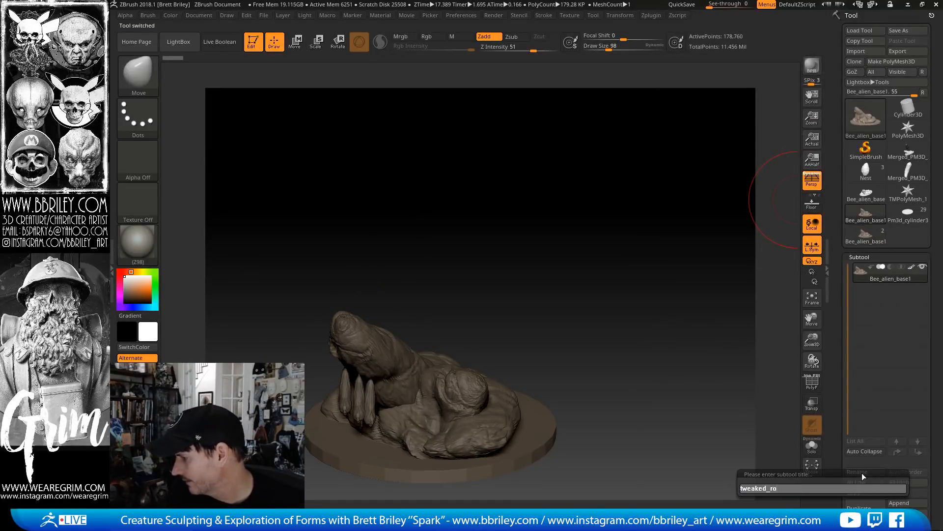
type("ck")
key("Return")
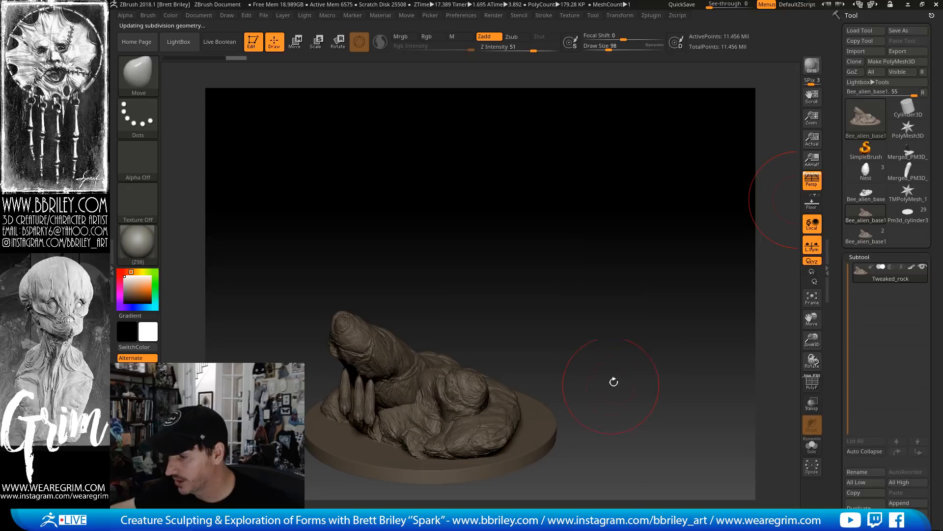
mouse_move(613, 381)
left_mouse_down()
mouse_move(639, 344)
mouse_move(647, 296)
mouse_move(632, 275)
left_mouse_up()
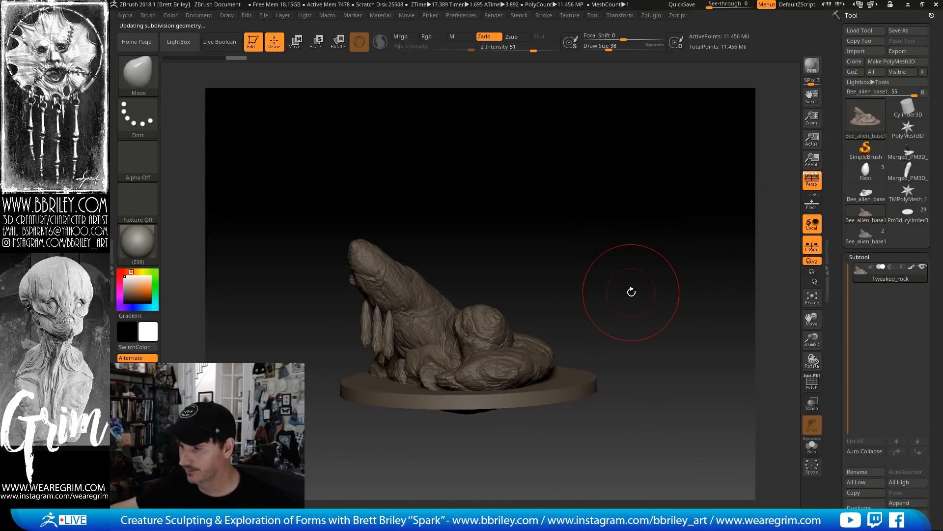
Switch back to the combined alien and rock tool and delete the rock base subtool from it
left_click(856, 235)
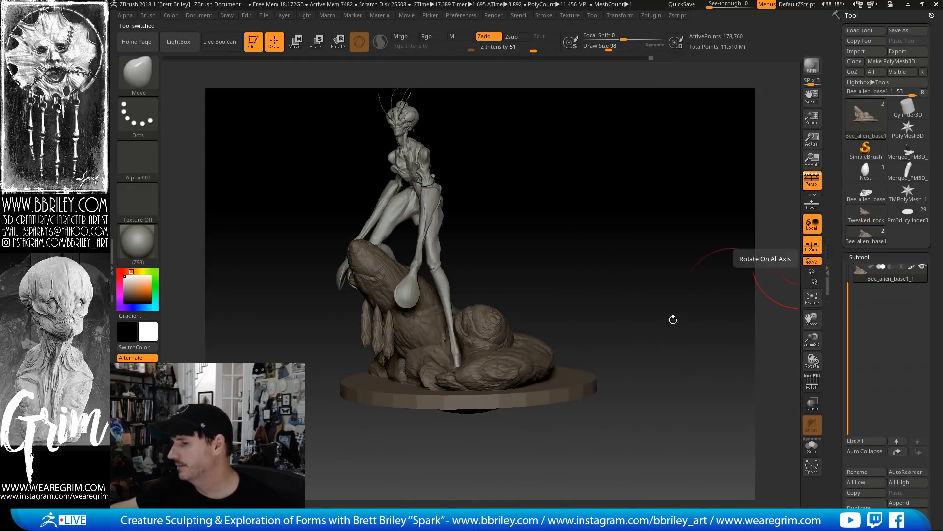
mouse_move(630, 320)
left_mouse_down()
mouse_move(651, 298)
mouse_move(617, 329)
left_mouse_up()
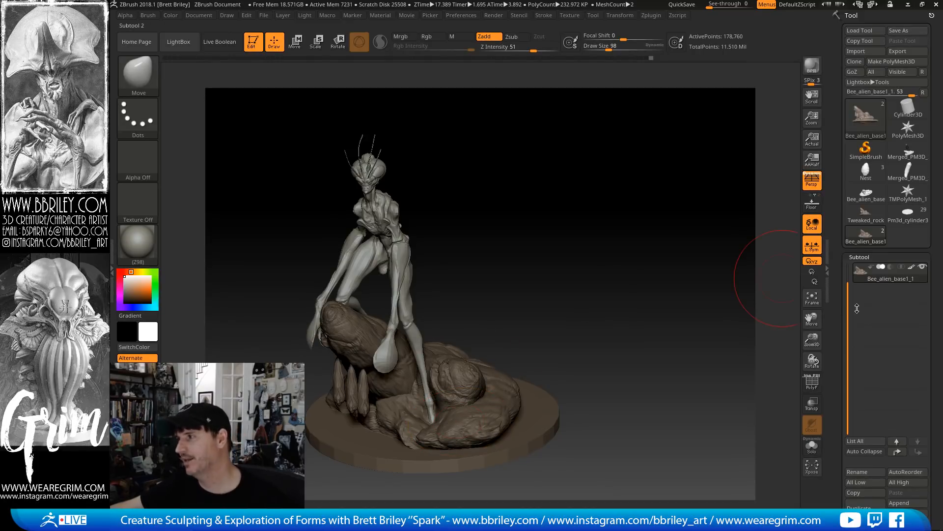
left_click(648, 16)
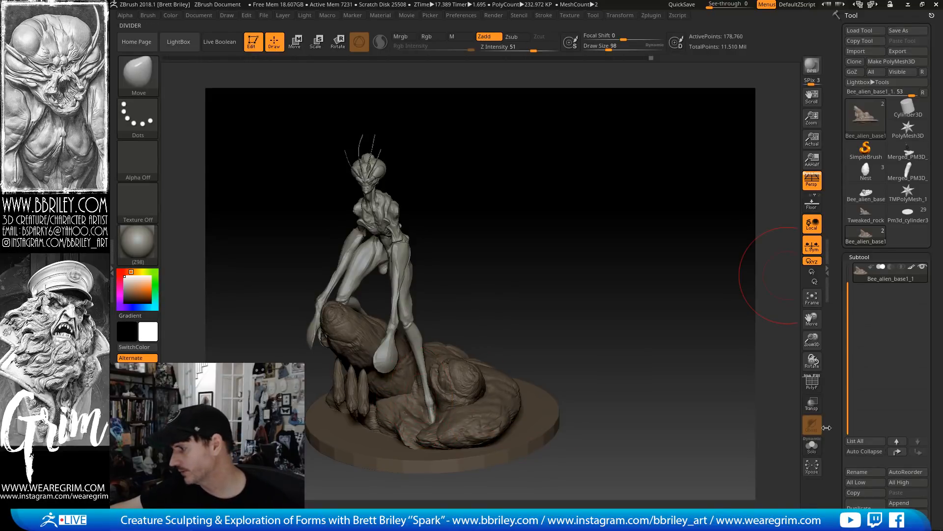
left_click_drag(833, 482, 837, 452)
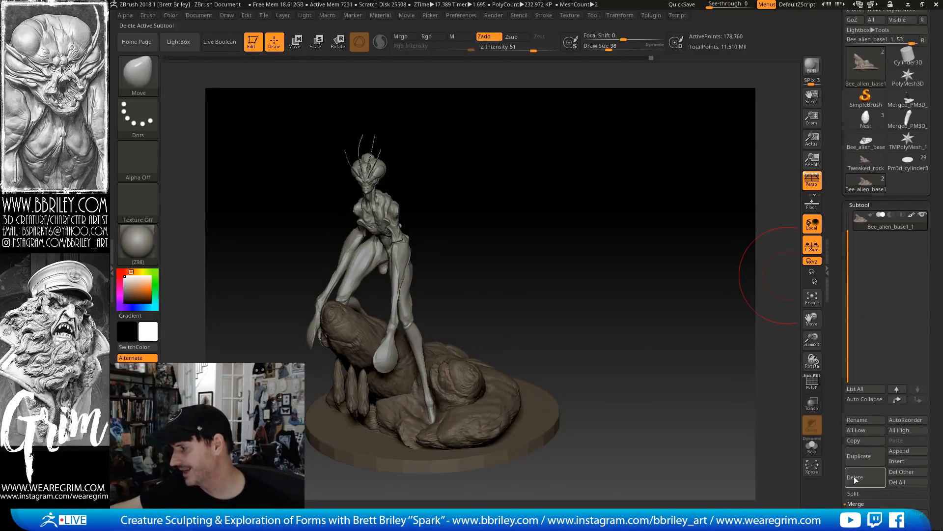
left_click(855, 479)
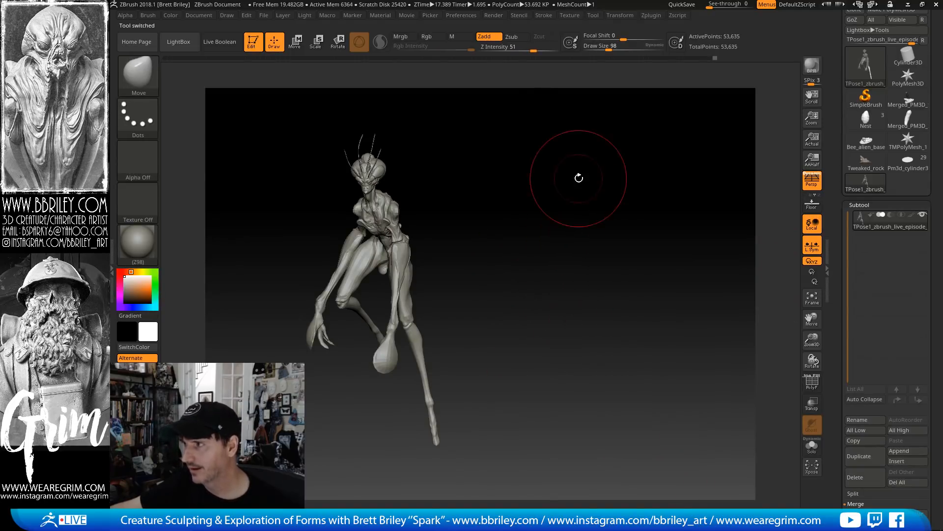
Try to transfer the TPose1 figure's pose back to the original subtools with Transpose Master
mouse_move(573, 293)
left_mouse_down()
mouse_move(644, 318)
mouse_move(577, 308)
mouse_move(585, 305)
mouse_move(545, 311)
mouse_move(634, 197)
left_mouse_up()
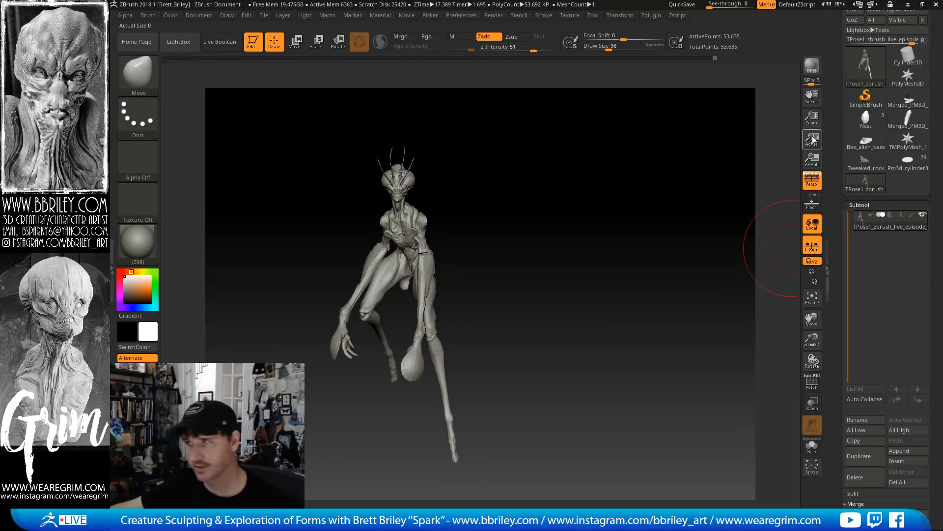
left_click(652, 15)
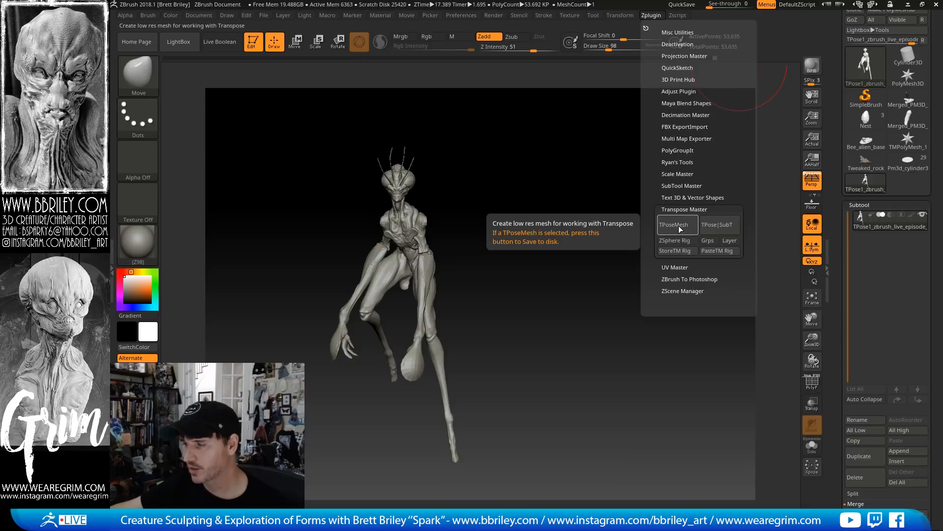
left_click(712, 228)
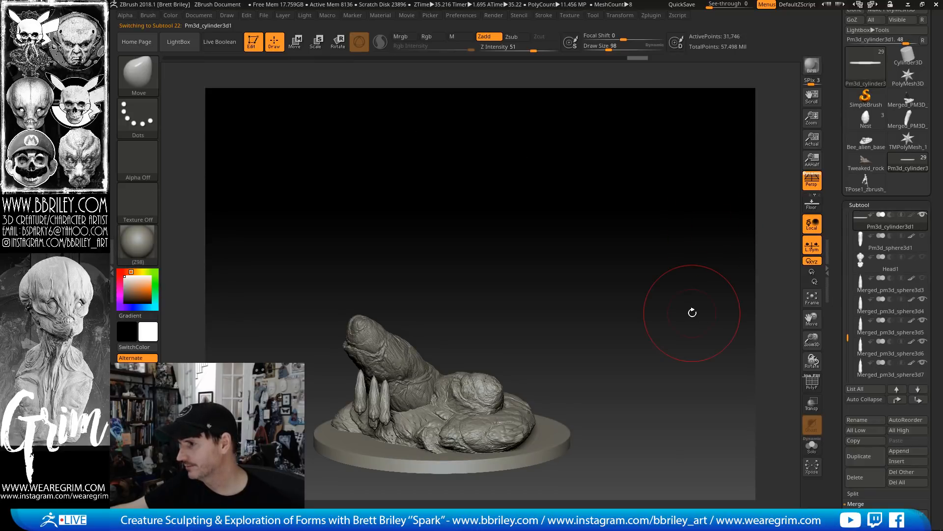
Show all subtools of the full creature tool, hide the Zbrush_live_episode_16_01 sphere and make Head_new2 the active subtool
left_click_drag(849, 334, 849, 216)
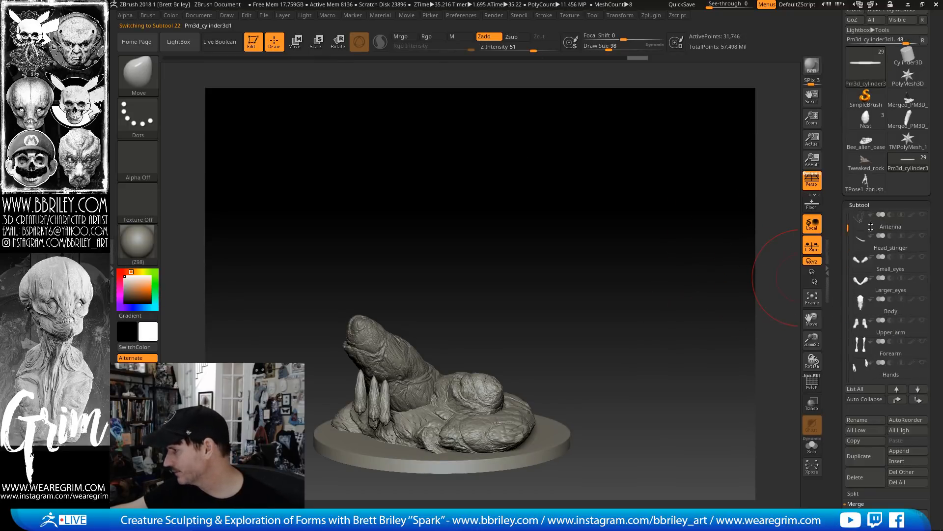
left_click_drag(692, 305, 688, 327)
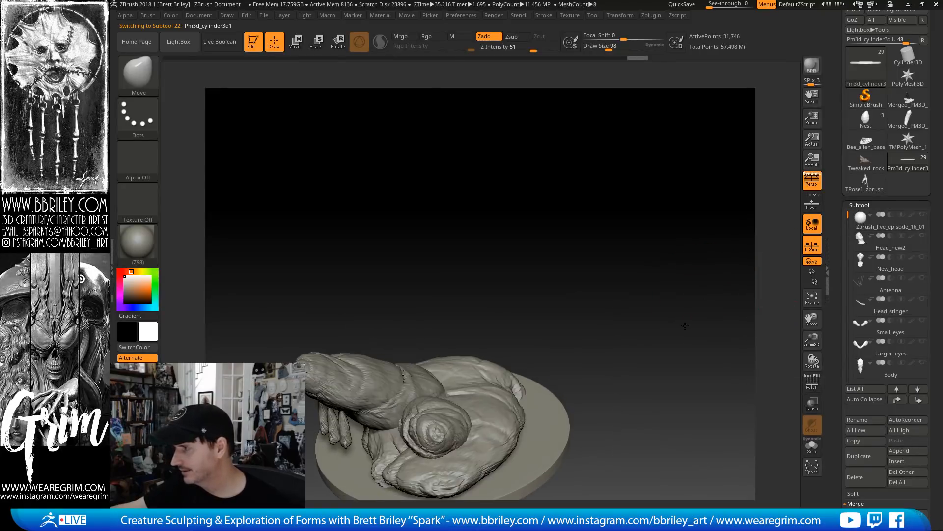
left_click(923, 214)
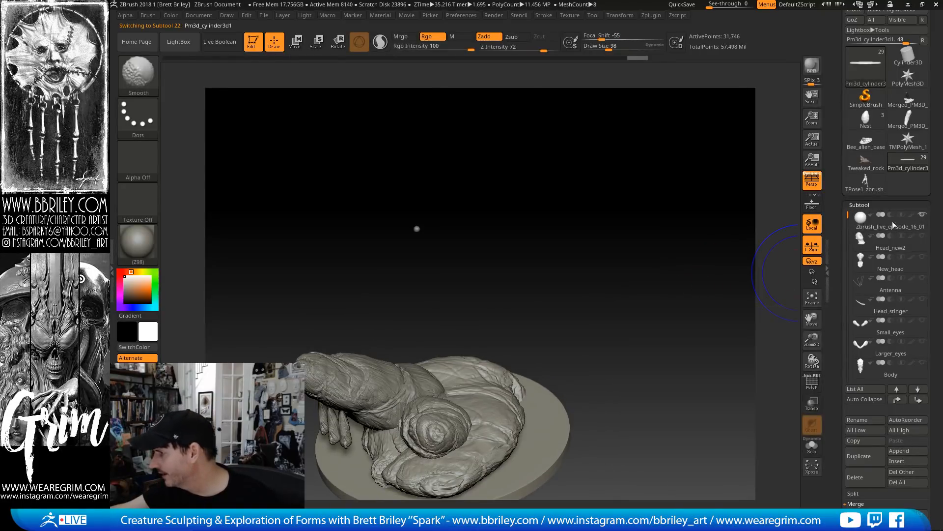
left_click(896, 226)
left_click(922, 214, "shift")
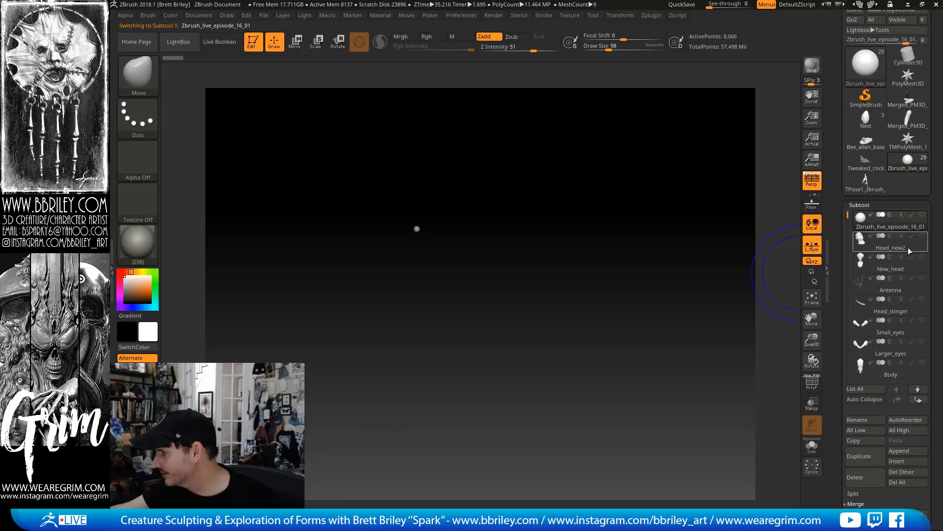
left_click(923, 215, "shift")
left_click(906, 243)
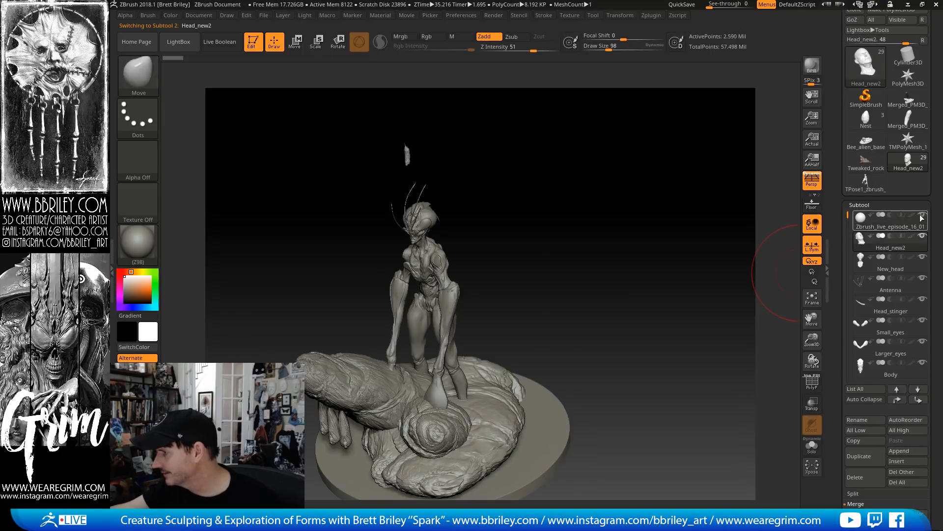
Hide the Pm3d_cylinder3d1, Pm3d_sphere3d1, Nest3 and Nest2 subtools
left_click_drag(847, 217, 846, 324)
mouse_move(868, 256)
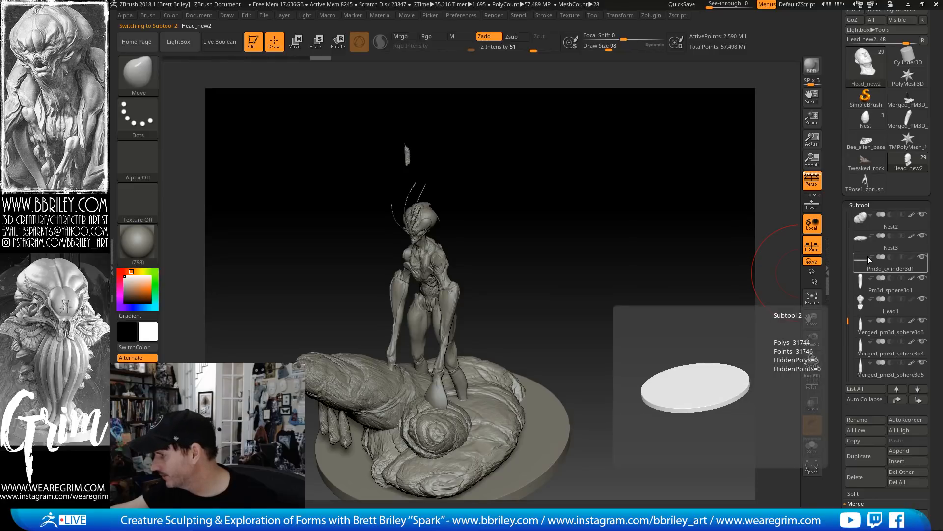
left_click(922, 257)
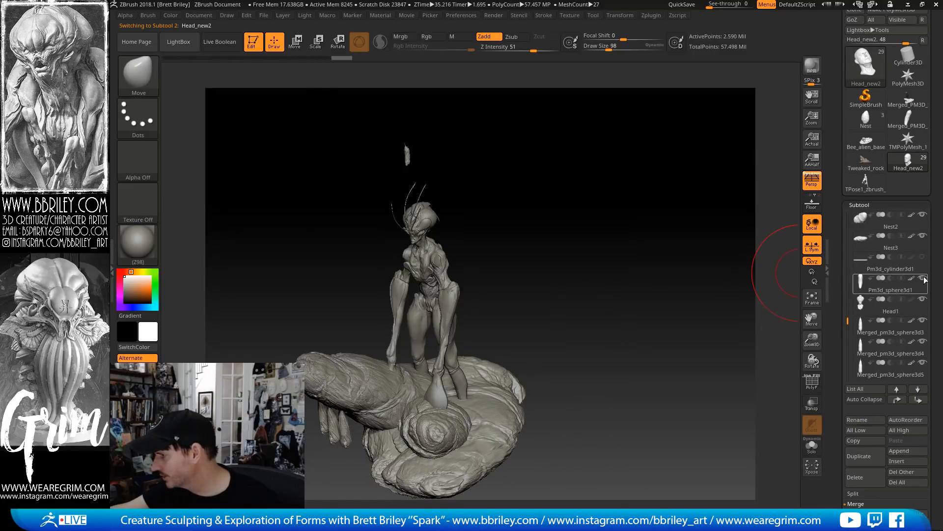
left_click(922, 278)
left_click(923, 236)
left_click(923, 214)
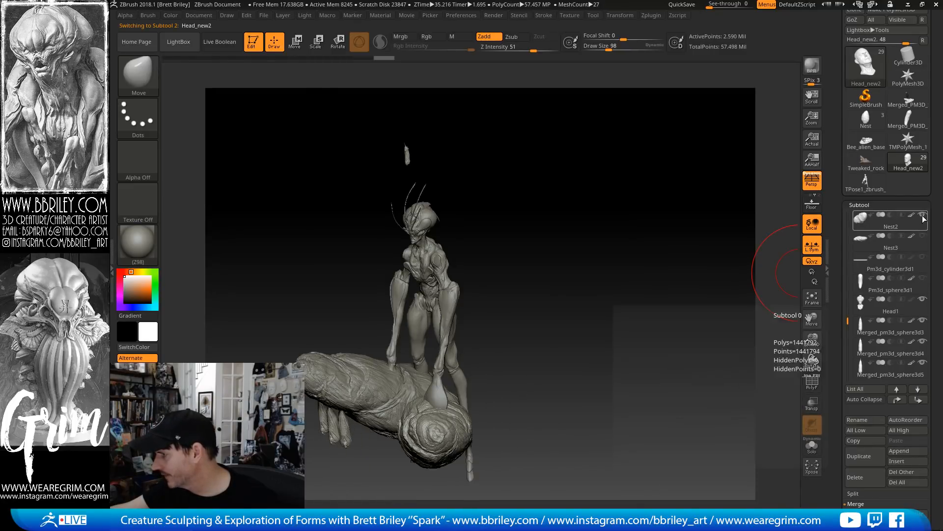
Hide the Head1, Merged_pm3d_sphere3d pod and Nest1 subtools, leaving only the creature's own parts shown
left_click(922, 299)
left_click(924, 341)
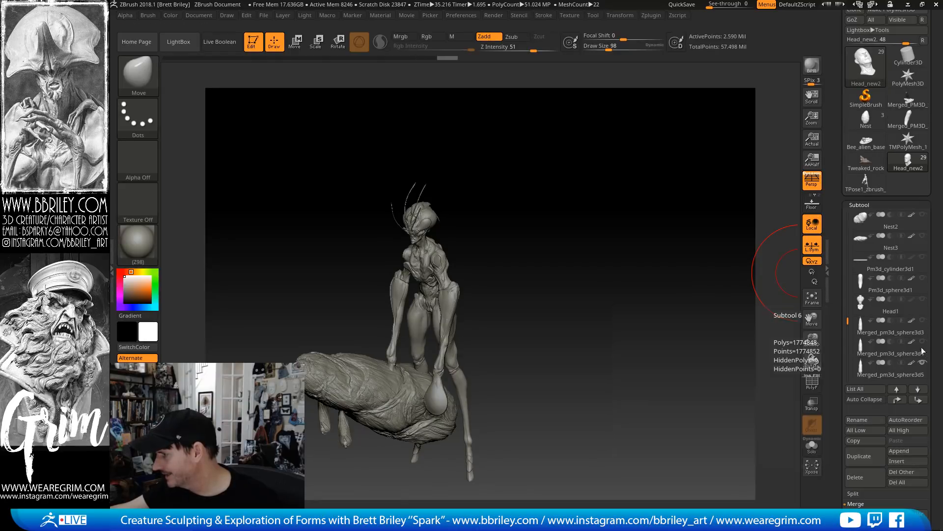
left_click(923, 363)
left_click_drag(848, 323, 848, 294)
left_click(923, 300)
left_click(922, 320)
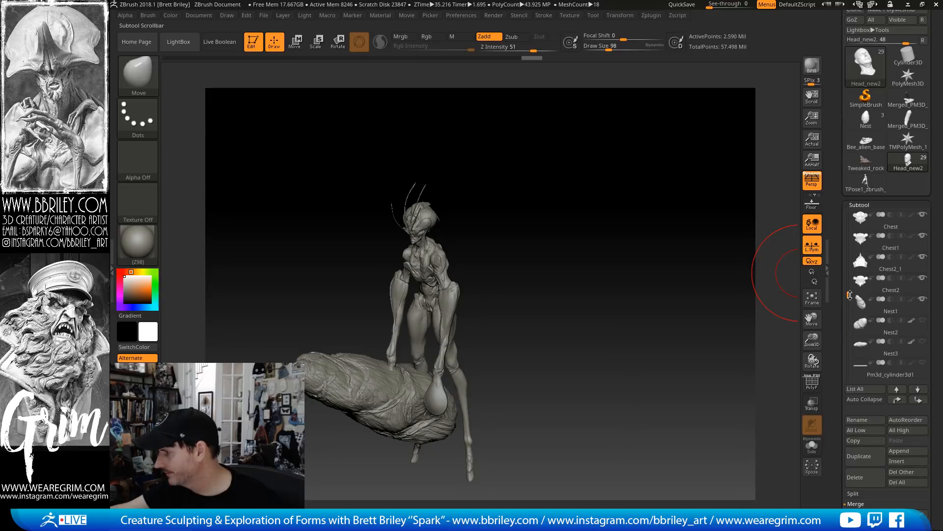
left_click(922, 299)
Compare the TPose1 mesh with the creature subtools and transfer its pose to the visible subtools with Transpose Master
left_click(871, 187)
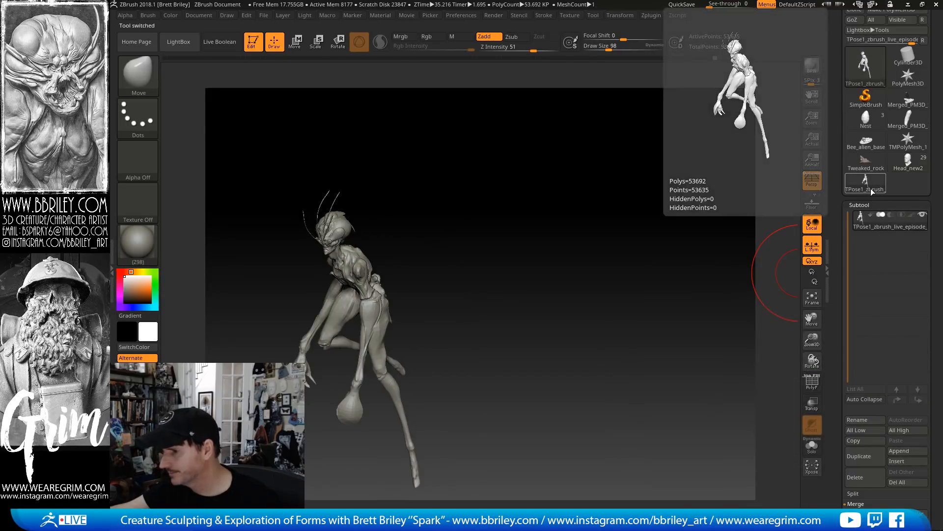
left_click(867, 161)
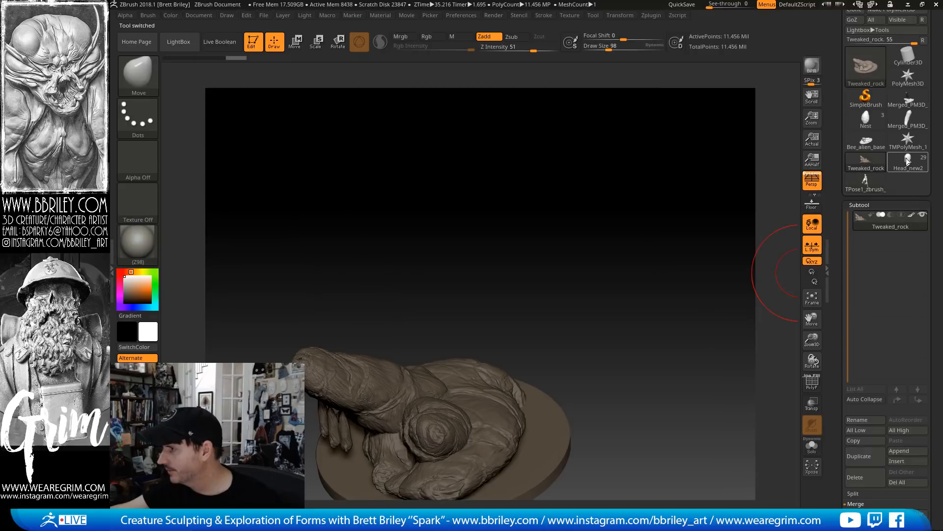
left_click(907, 161)
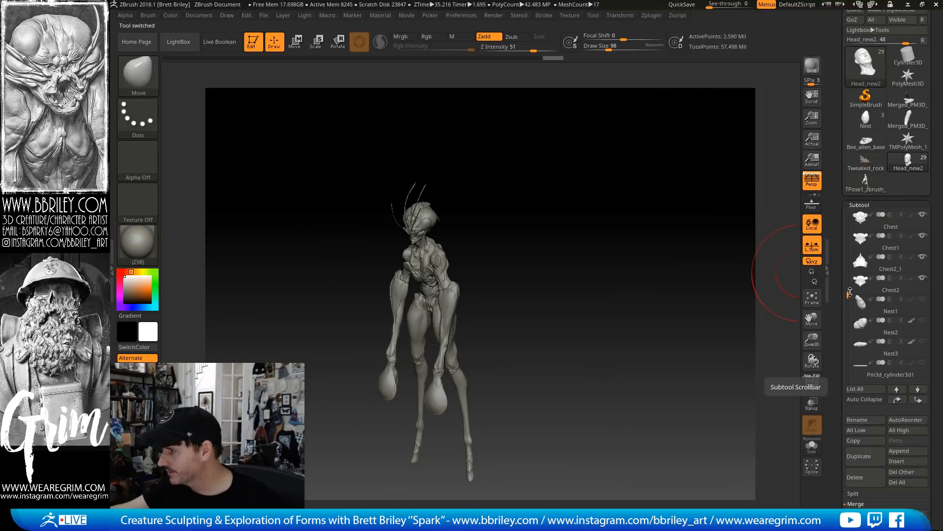
left_click_drag(850, 291, 853, 194)
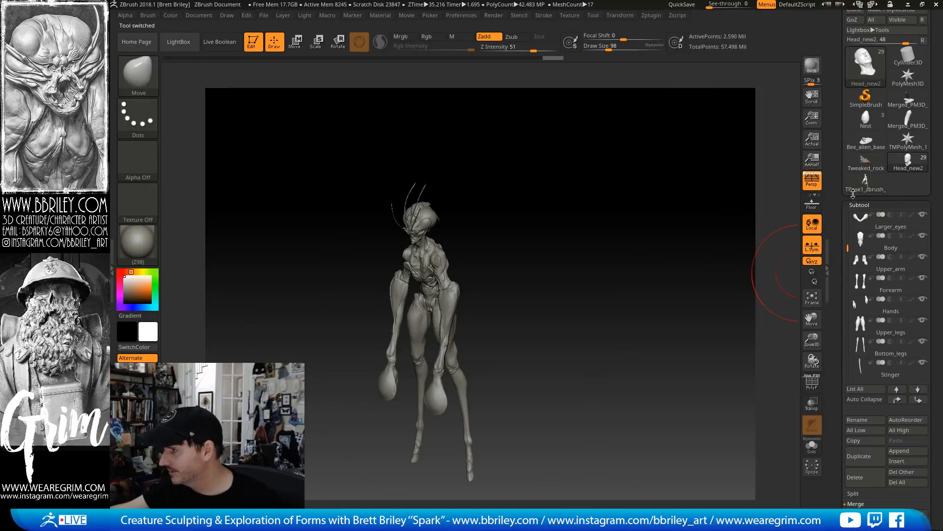
left_click(853, 193)
left_click(652, 16)
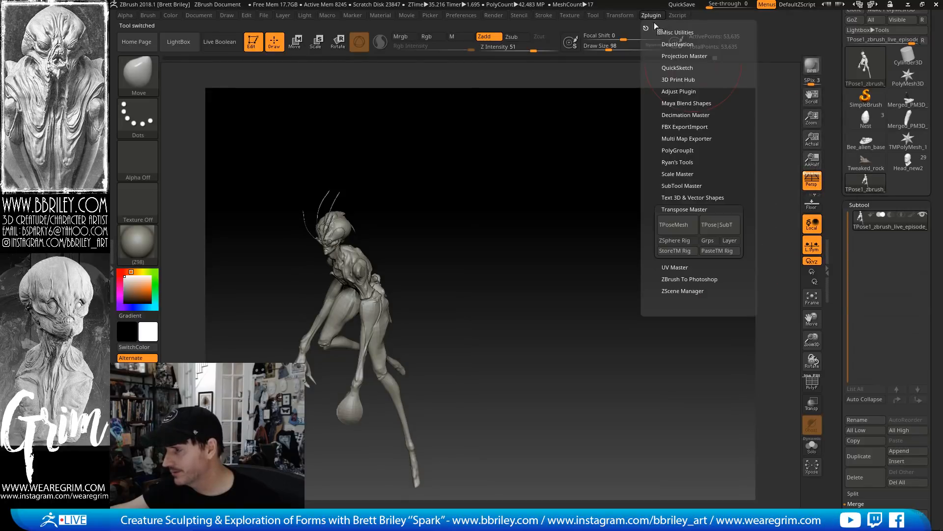
left_click(715, 219)
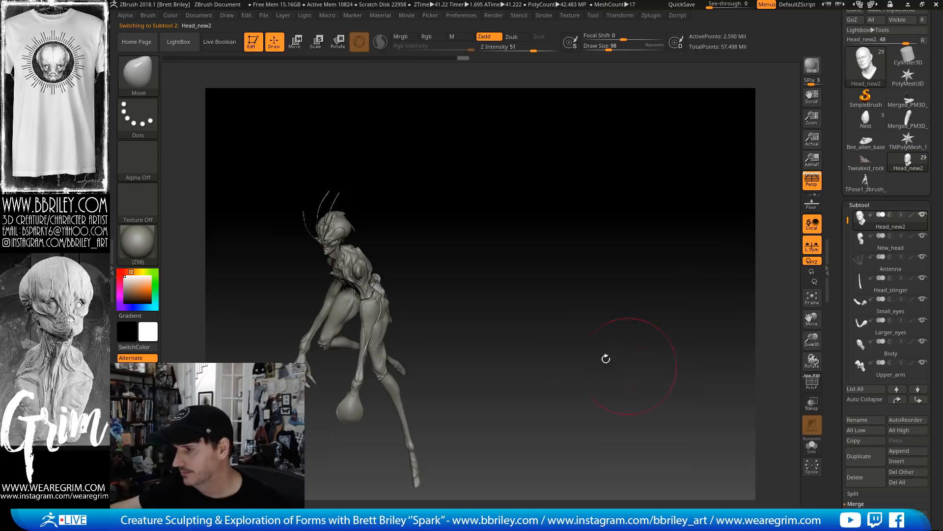
Show Nest1, Nest2, Nest3, Pm3d_cylinder3d1 and Merged_pm3d_sphere3d3 again, and keep Pm3d_sphere3d1 hidden
left_click_drag(606, 358, 731, 307)
left_click_drag(849, 221, 848, 311)
left_click_drag(923, 236, 925, 354)
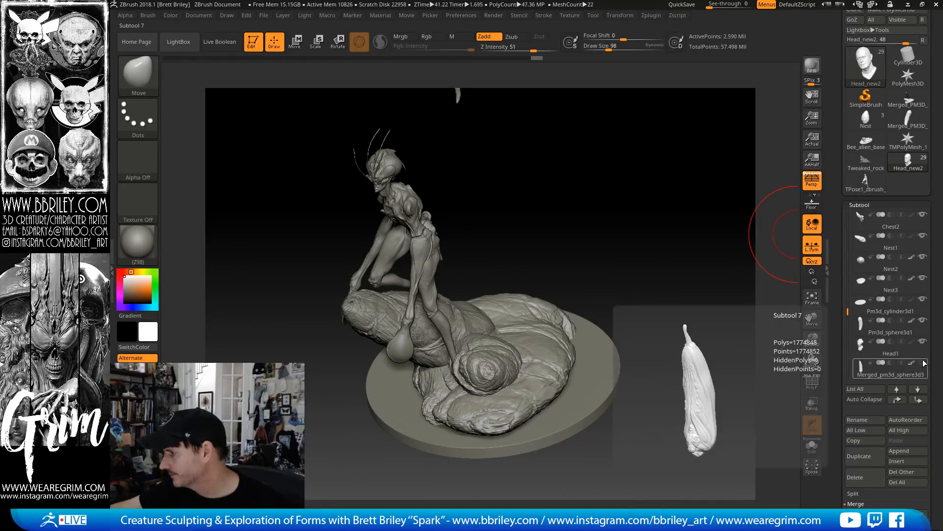
left_click(924, 363)
left_click(922, 321)
Show the remaining Merged_pm3d_sphere3d pods again and hide the Head1 subtool
left_click_drag(850, 310, 848, 330)
left_click(922, 321)
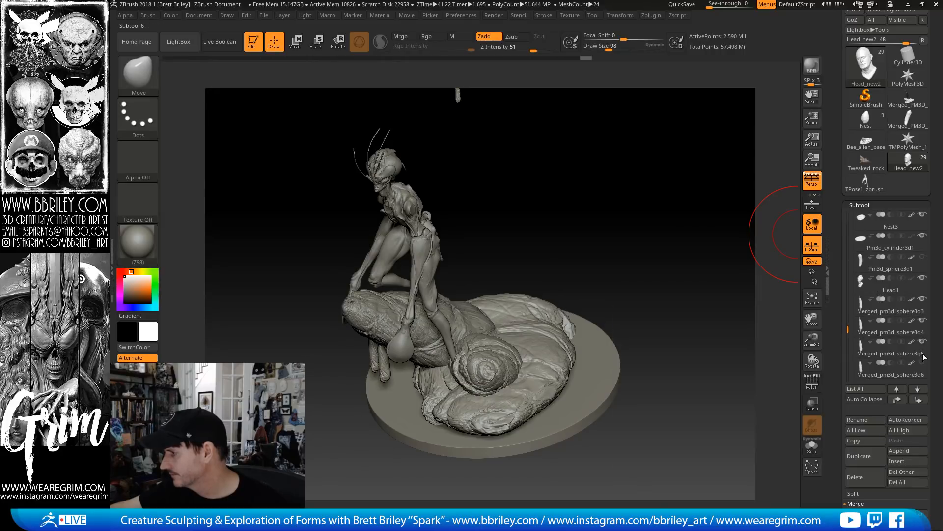
left_click(866, 315)
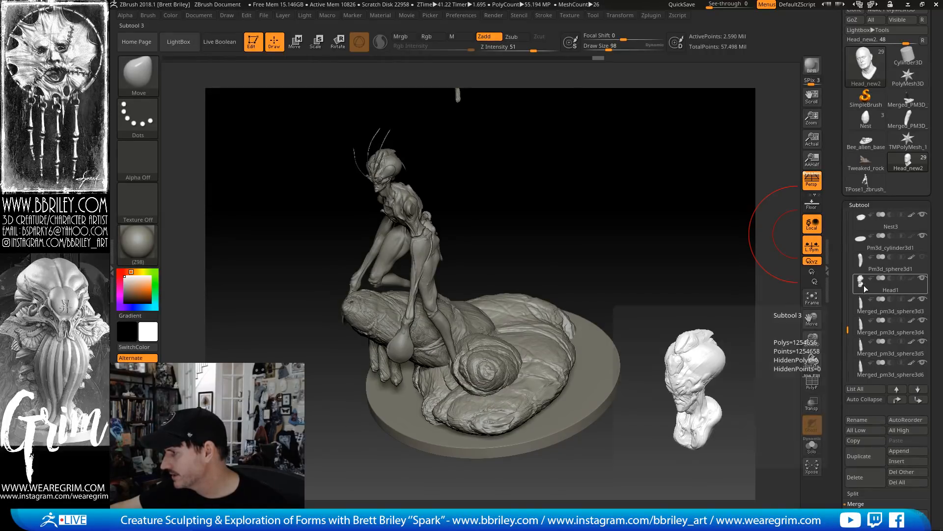
left_click(923, 277)
left_click_drag(850, 330, 855, 348)
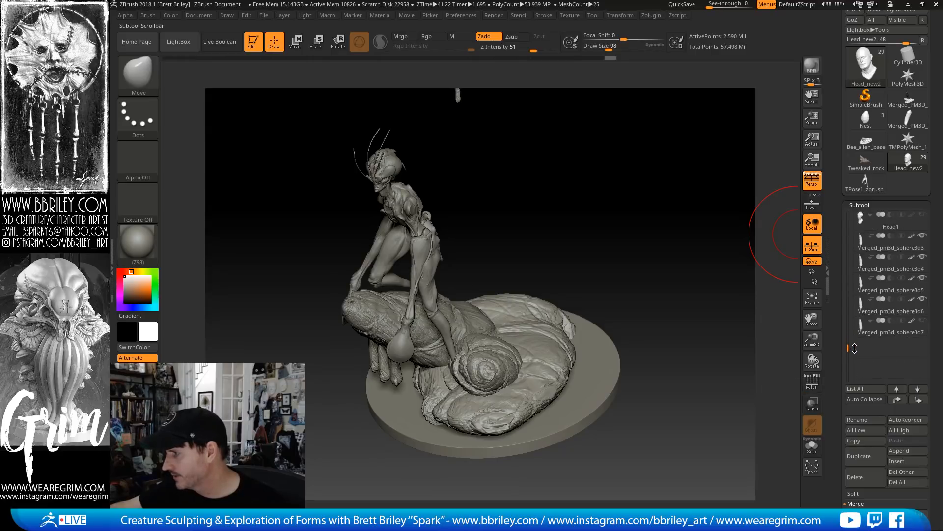
left_click(923, 321)
left_click_drag(693, 309, 656, 310)
left_click(922, 236)
Duplicate the Merged_pm3d_sphere3d6 pod and move the copy away from the pod cluster toward the alien's nearby hand
left_click(405, 272, "alt")
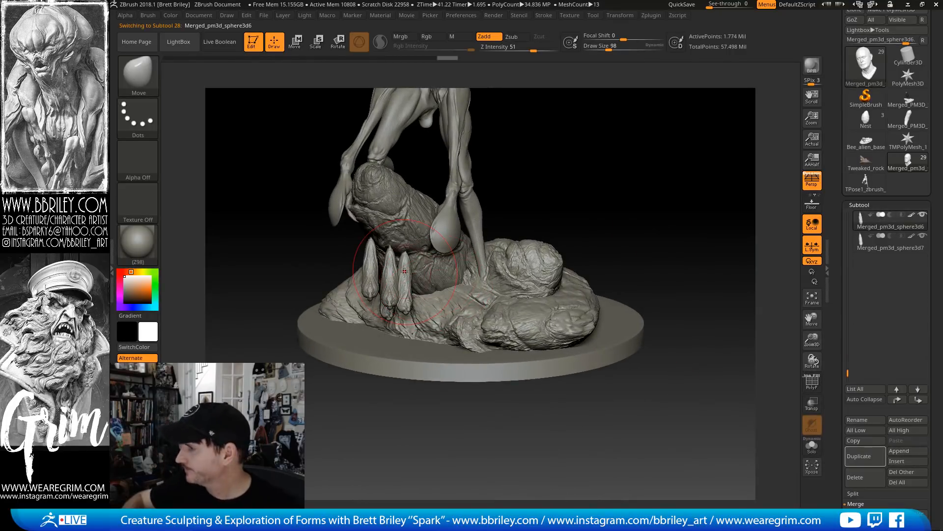
left_click(865, 457)
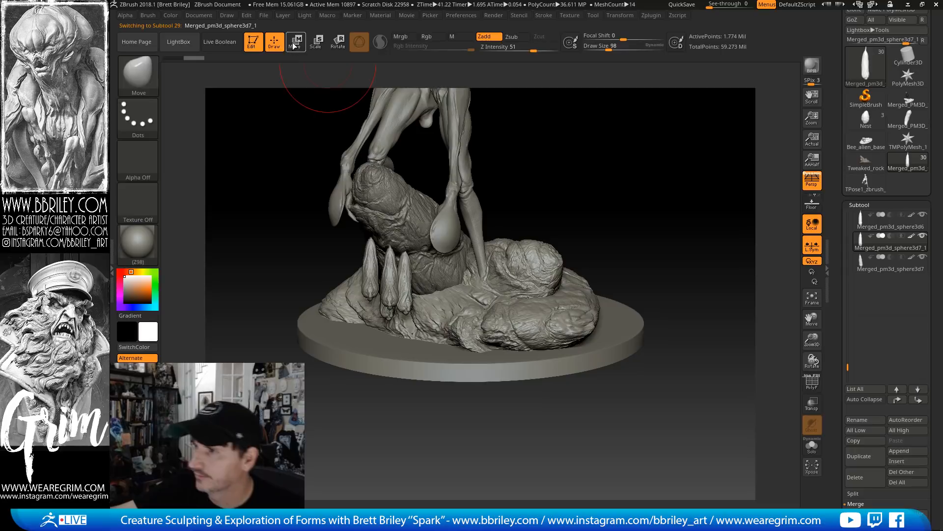
key("w")
left_click_drag(521, 231, 462, 232)
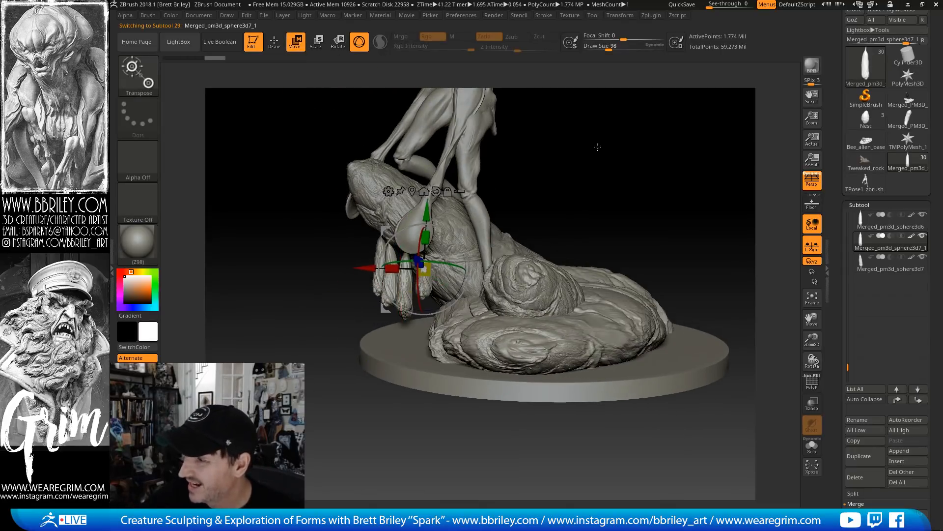
left_click_drag(596, 146, 607, 152)
left_click_drag(464, 229, 504, 214)
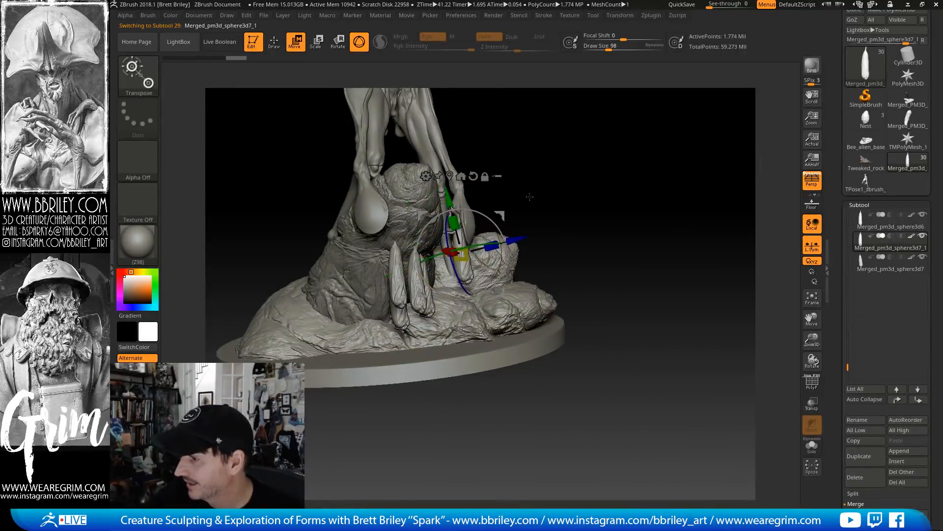
Reposition the copied pod in depth and height so its tip sits just below the alien's fingers
left_click_drag(658, 194, 504, 223)
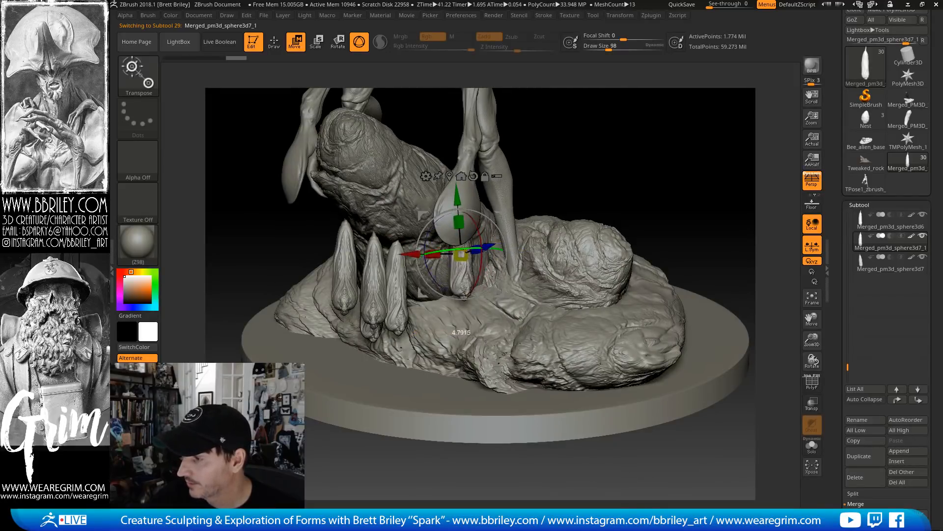
left_click_drag(616, 140, 528, 147)
left_click_drag(579, 166, 504, 212)
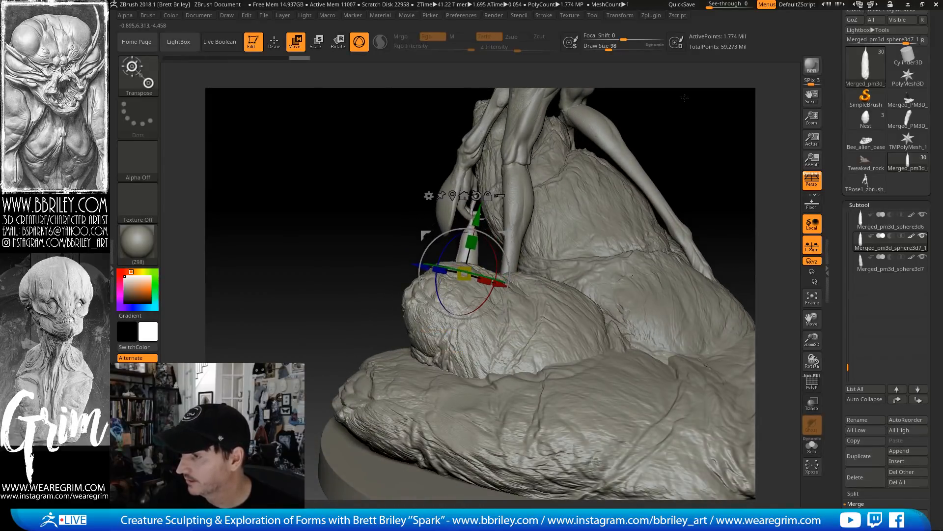
left_click_drag(661, 184, 501, 252)
left_click_drag(565, 168, 588, 150)
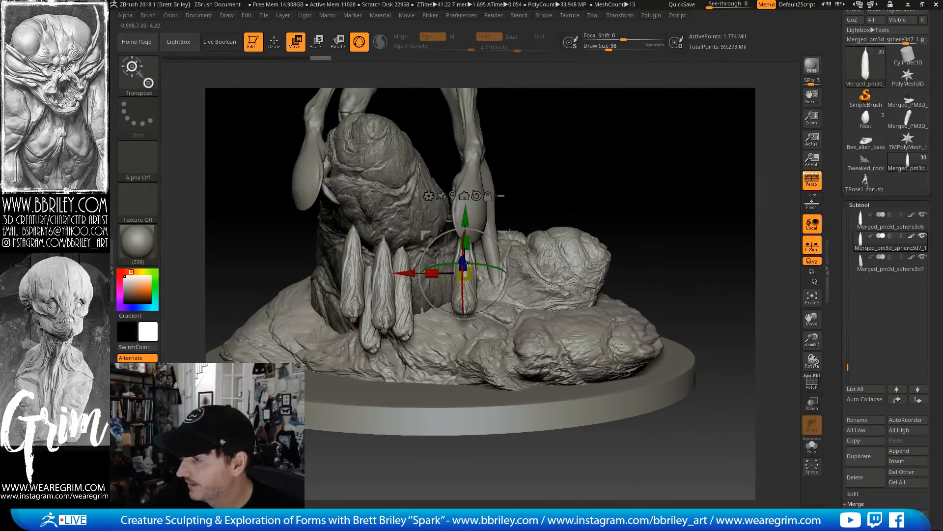
left_click_drag(506, 233, 504, 235)
left_click_drag(550, 178, 568, 174)
Lay a transpose line along the hanging pod from its tip down to its rounded end, ready for rotating it
key("q")
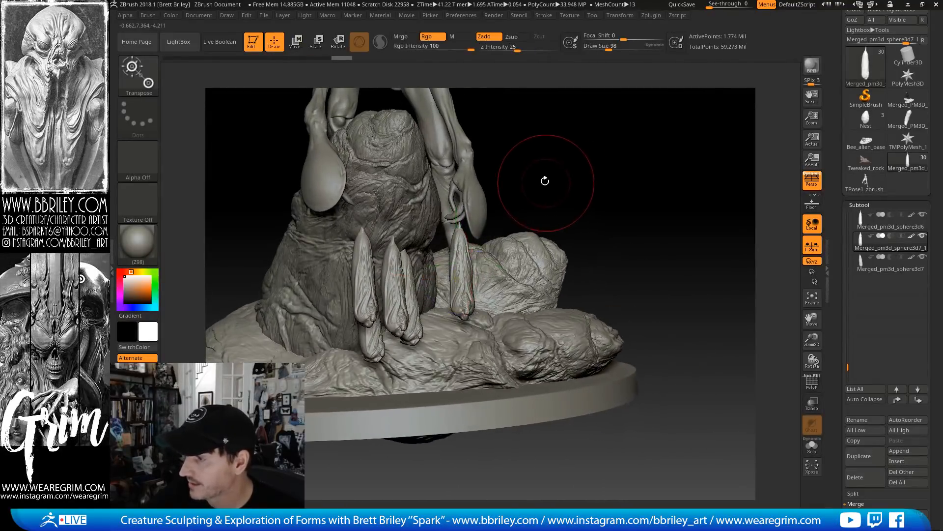
key("w")
left_click(362, 48)
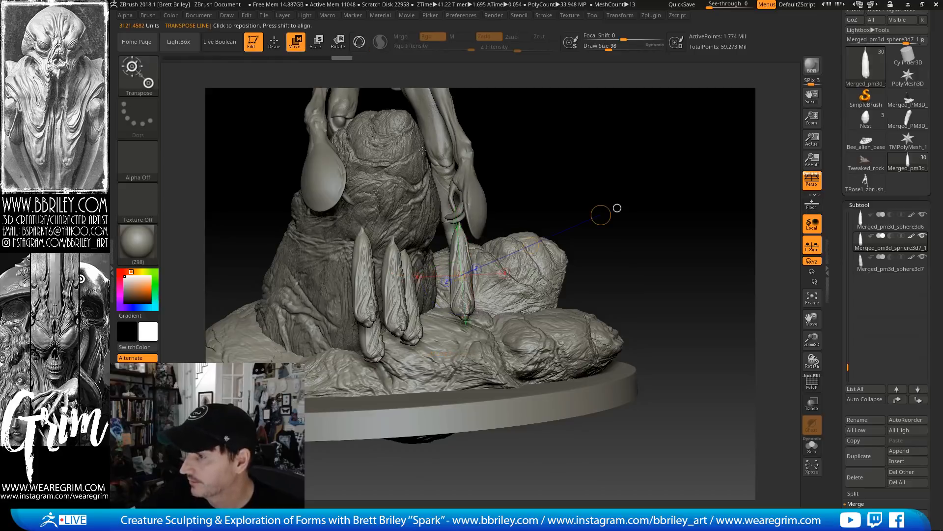
left_click_drag(457, 215, 467, 302)
mouse_move(633, 147)
left_mouse_down()
mouse_move(569, 180)
mouse_move(589, 160)
left_mouse_up()
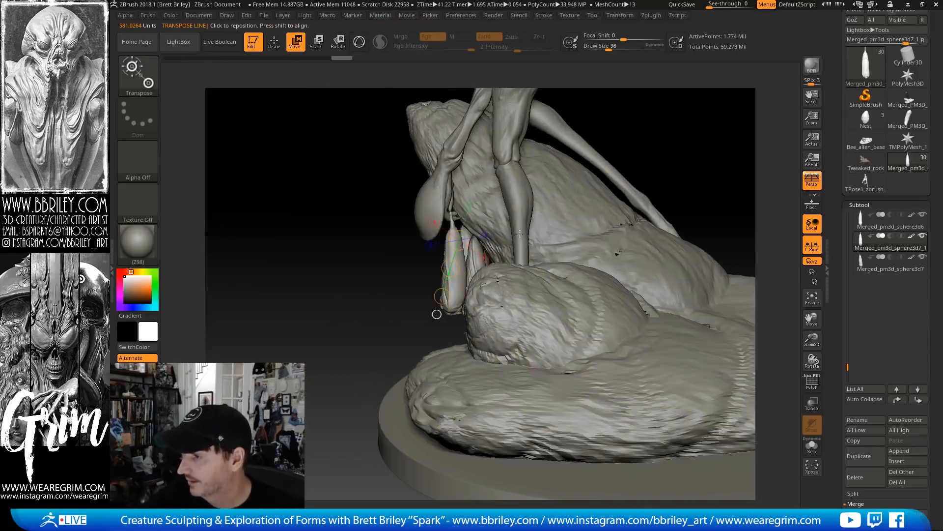
left_click_drag(452, 221, 457, 296, "shift")
key("r")
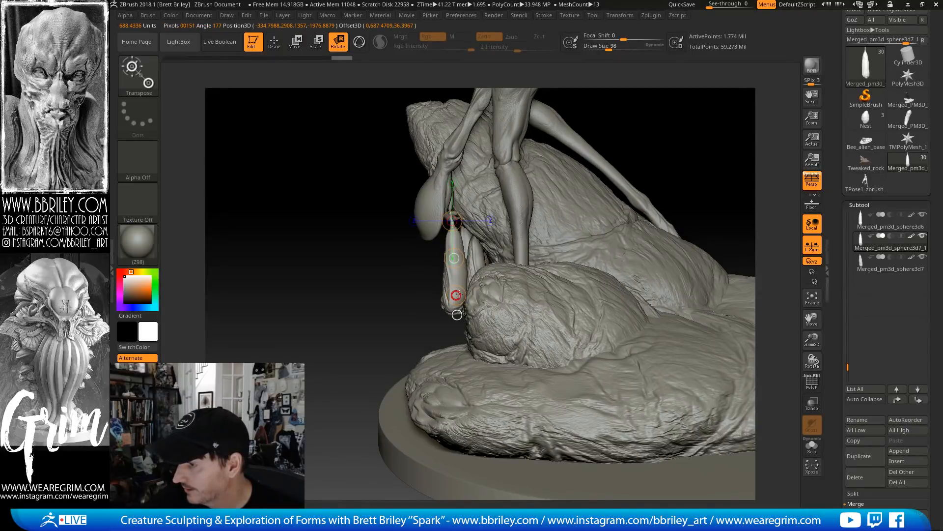
mouse_move(657, 122)
left_mouse_down()
mouse_move(666, 167)
mouse_move(696, 157)
mouse_move(688, 148)
left_mouse_up()
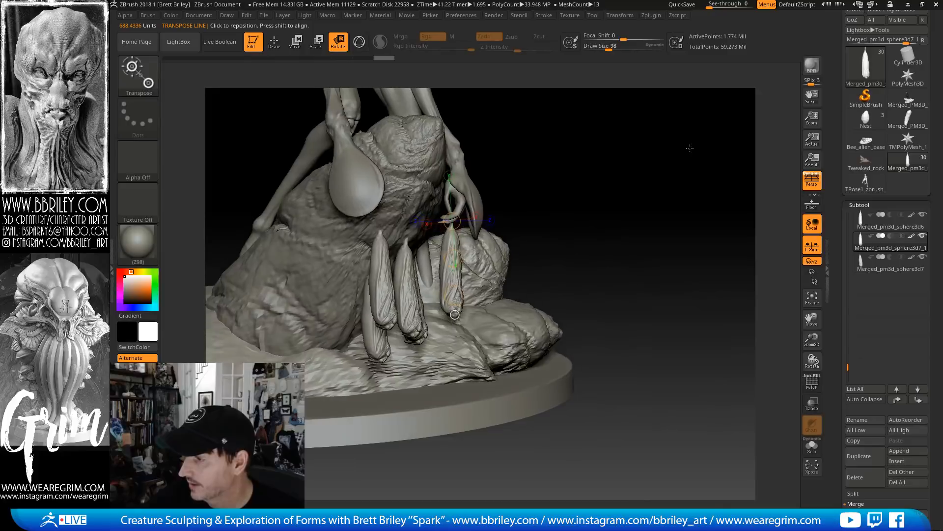
Adjust the hanging pod's placement below the alien's fingers with the Gizmo centred on the pod's tip
key("q")
left_click_drag(489, 202, 552, 130)
left_click(300, 48)
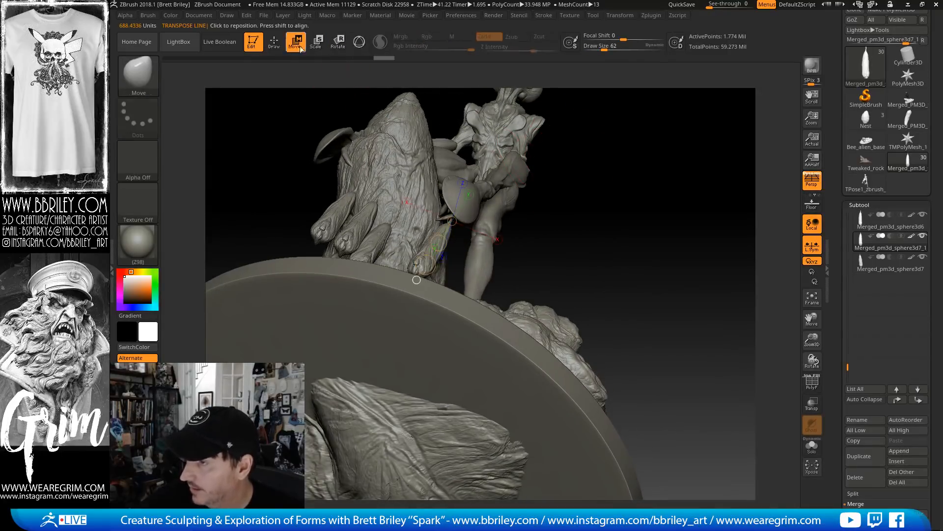
left_click(357, 48)
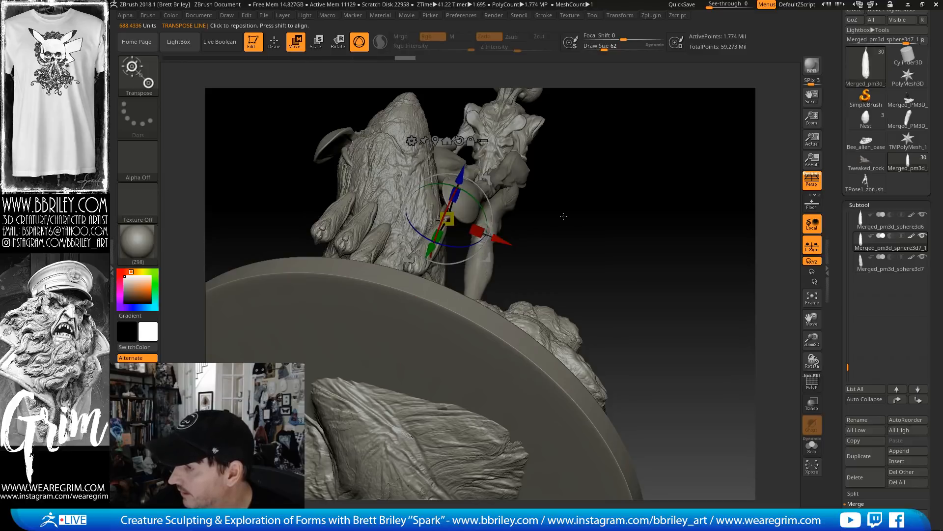
left_click_drag(564, 216, 572, 242)
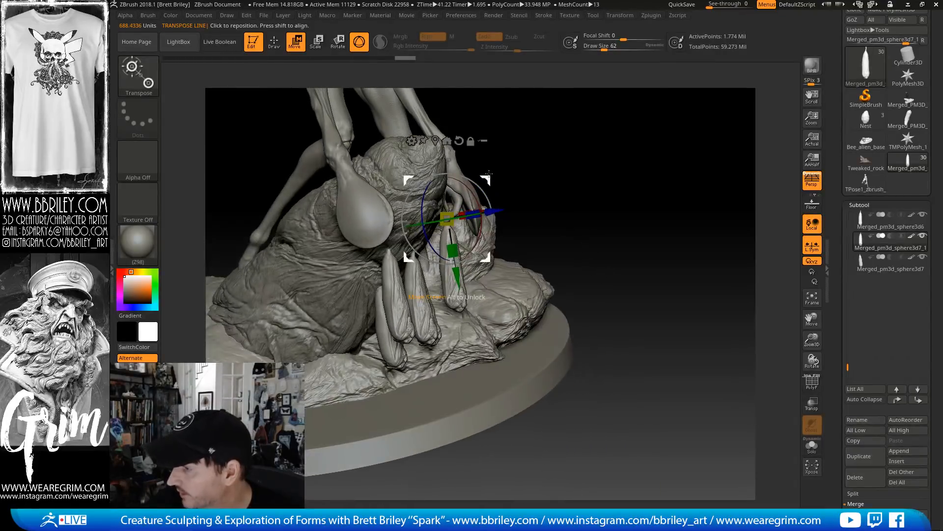
left_click_drag(489, 172, 494, 201)
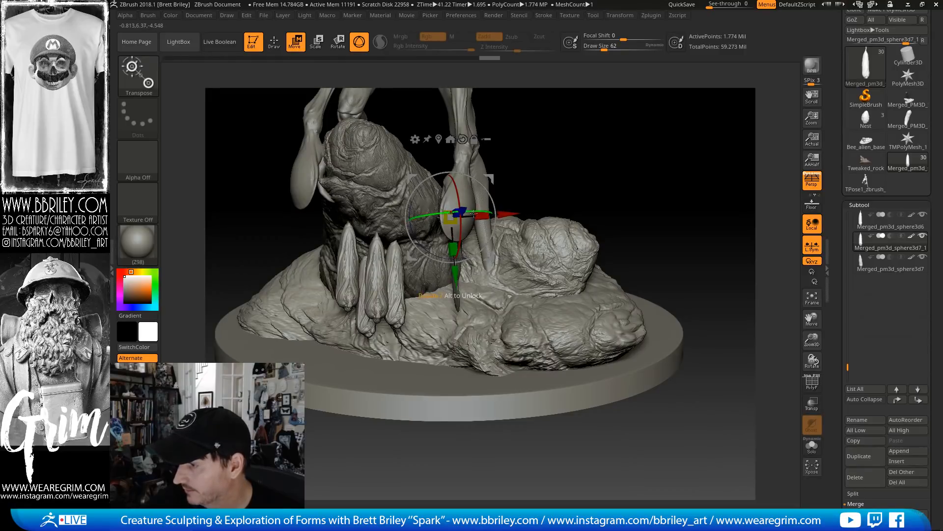
mouse_move(473, 213)
left_mouse_down()
mouse_move(453, 210)
mouse_move(457, 169)
mouse_move(555, 105)
mouse_move(491, 192)
mouse_move(445, 231)
mouse_move(438, 252)
left_mouse_up()
Pull the hanging pod's tip into contact with the alien's fingers using the Move brush
key("q")
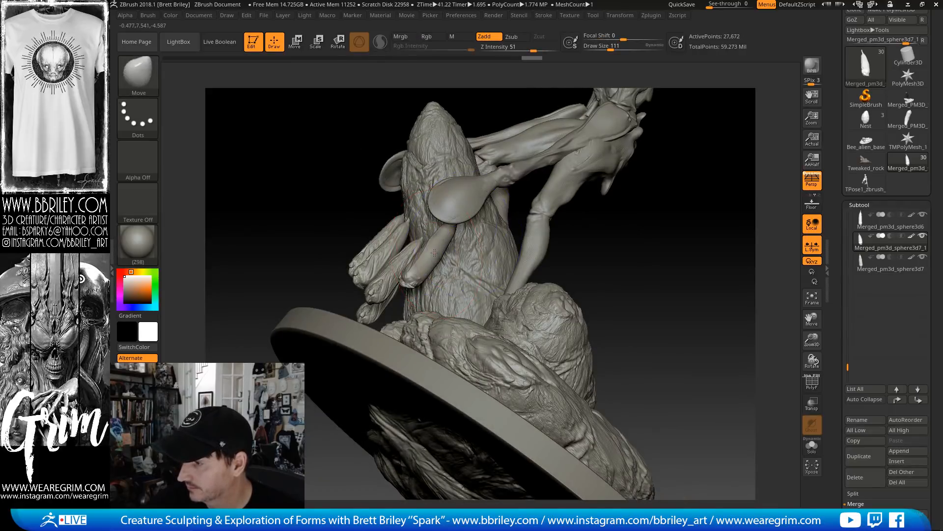
left_click_drag(665, 204, 482, 151)
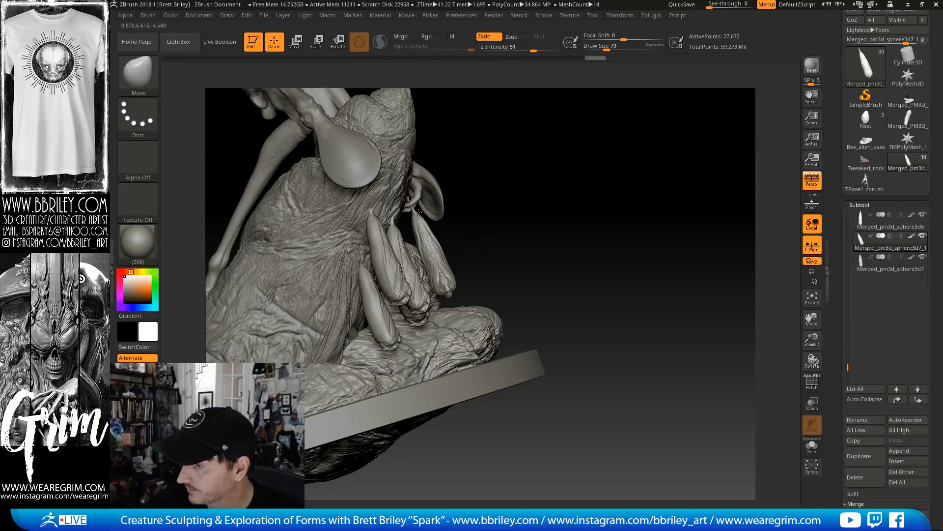
key("s")
left_click_drag(418, 213, 419, 221)
left_click_drag(416, 216, 423, 220)
mouse_move(545, 206)
left_mouse_down()
mouse_move(493, 221)
mouse_move(453, 251)
left_mouse_up()
key("s")
mouse_move(527, 186)
left_mouse_down()
mouse_move(495, 270)
mouse_move(464, 239)
left_mouse_up()
Reshape the hanging pod's body with small adjustments of the Move brush at a larger draw size
key("s")
left_click_drag(426, 269, 429, 271)
mouse_move(577, 182)
left_mouse_down()
mouse_move(638, 166)
mouse_move(680, 177)
left_mouse_up()
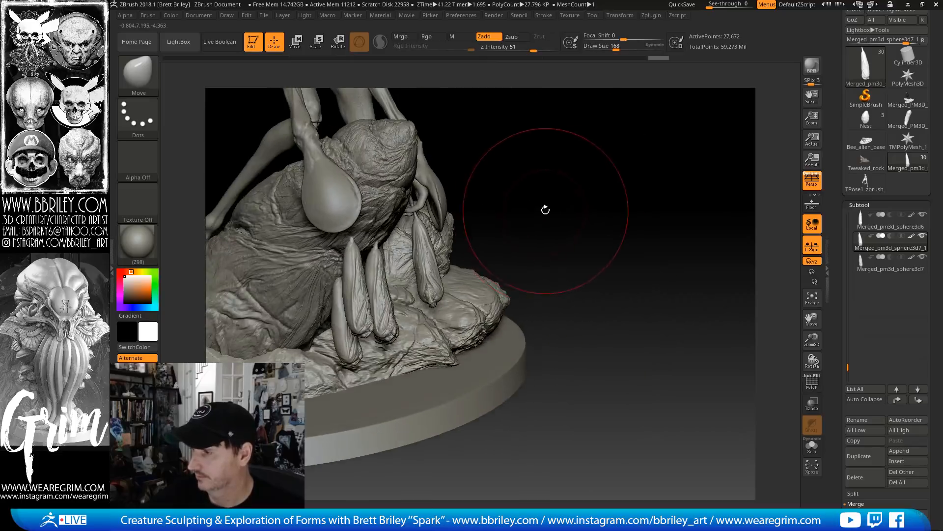
mouse_move(545, 208)
left_mouse_down()
mouse_move(484, 199)
mouse_move(581, 165)
mouse_move(605, 185)
mouse_move(567, 179)
left_mouse_up()
left_click_drag(428, 268, 428, 276)
key("s")
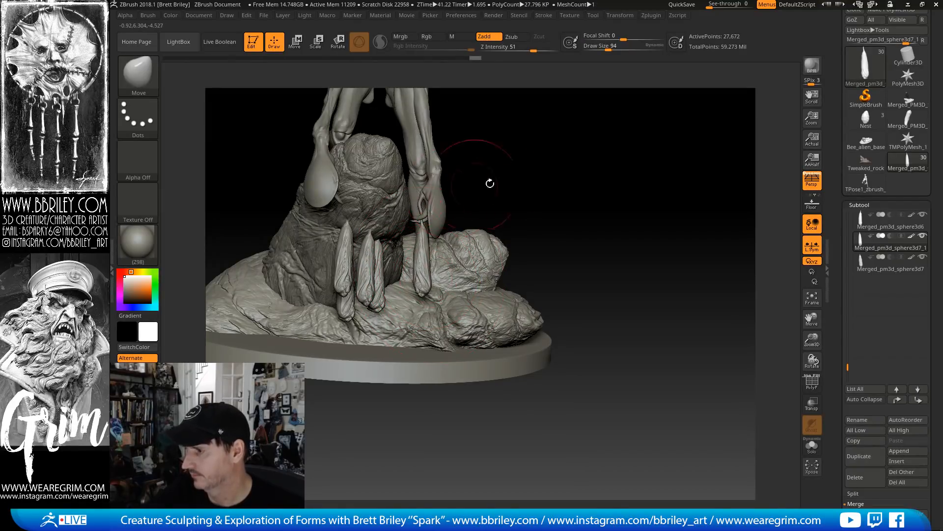
Select the Nest1 rock and build up its surface beside the pod tips with a small Clay brush
left_click_drag(492, 183, 620, 241, "alt")
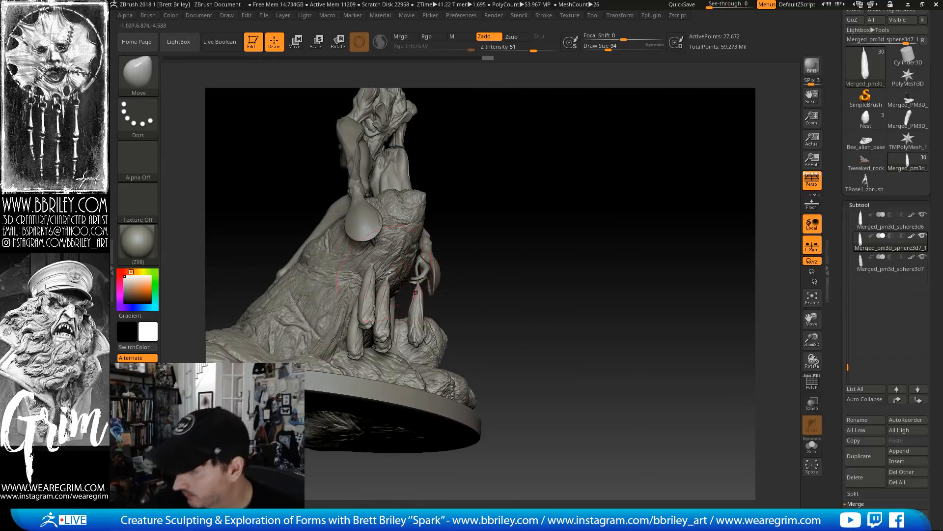
left_click(385, 269, "alt")
key("b")
key("c")
key("l")
key("s")
left_click_drag(380, 266, 374, 262)
Raise fine surface detail around the pod attachments on Nest1 with the Standard brush at draw size 8
key("b")
key("s")
key("t")
key("s")
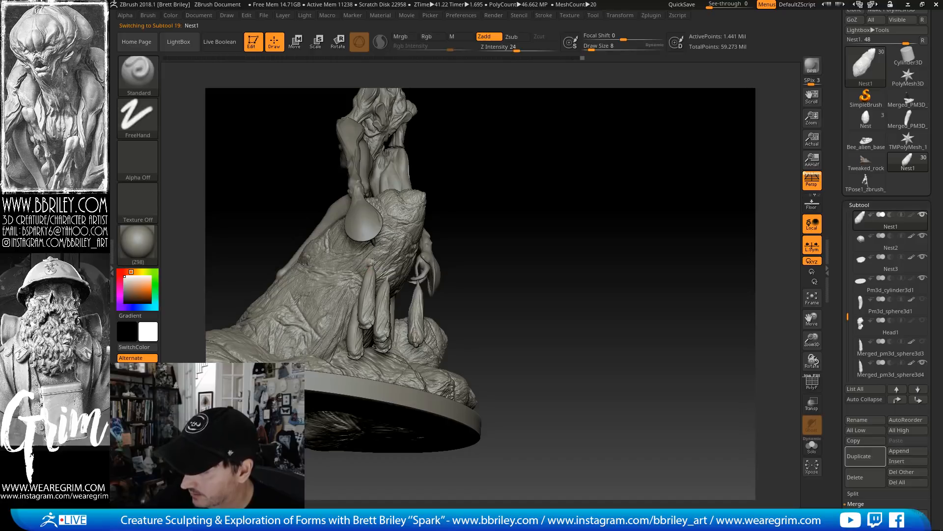
left_click_drag(478, 210, 397, 269)
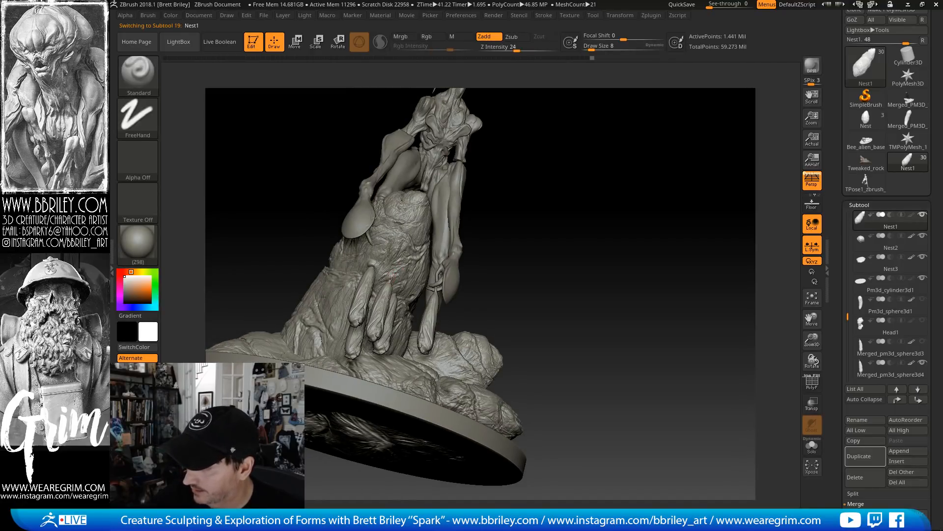
left_click_drag(542, 178, 462, 187)
Carve creases with DamStandard and build up Clay on the Nest1 rock face beside the pod cluster
key("b")
key("d")
key("s")
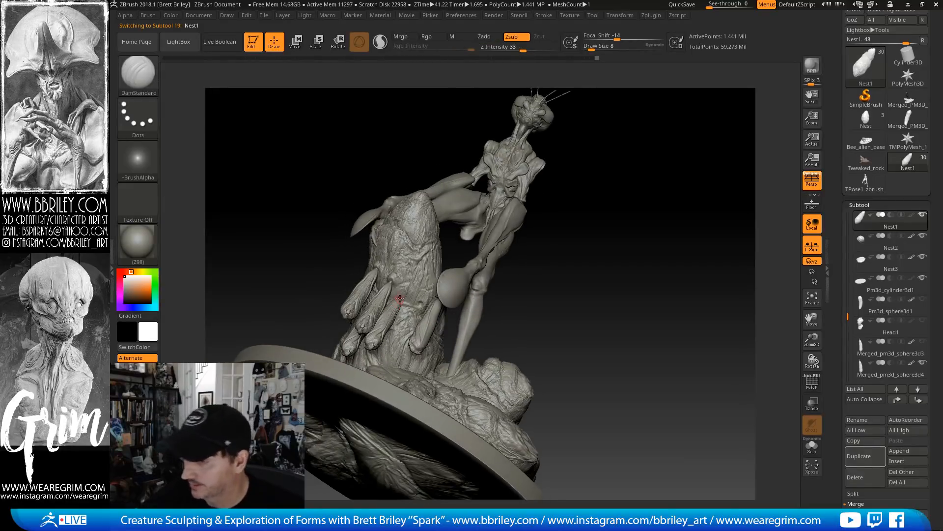
key("b")
key("c")
key("l")
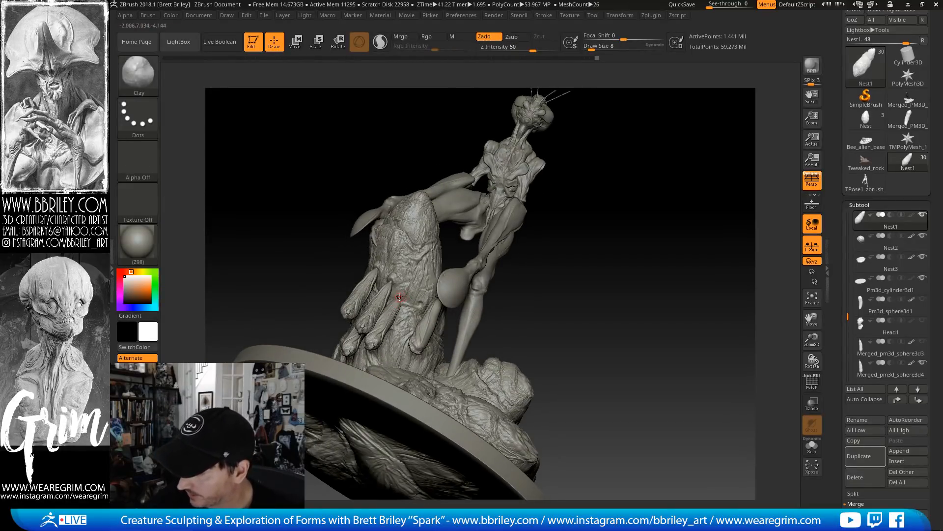
Refine the Nest1 rock between the pod cluster and the hanging pod with the Standard and Clay brushes
key("b")
key("s")
key("t")
right_click_drag(437, 264, 418, 301)
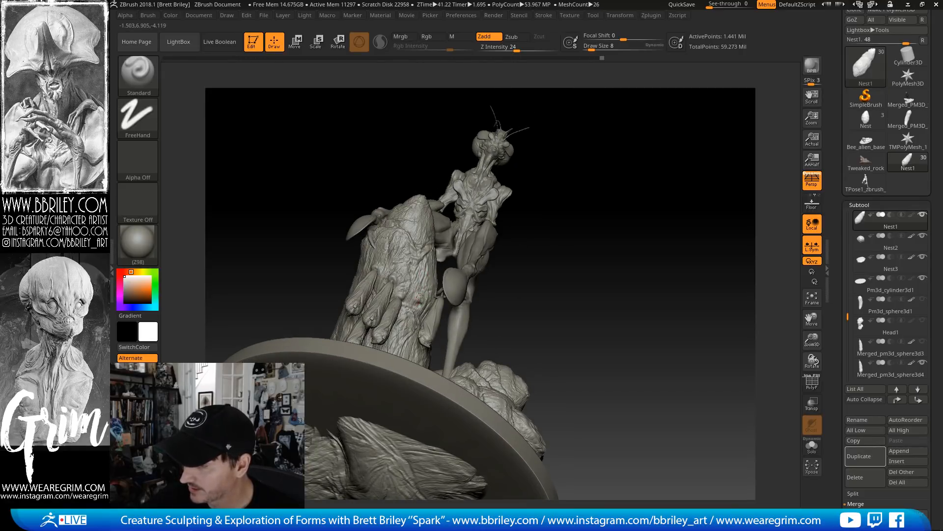
key("b")
key("c")
key("l")
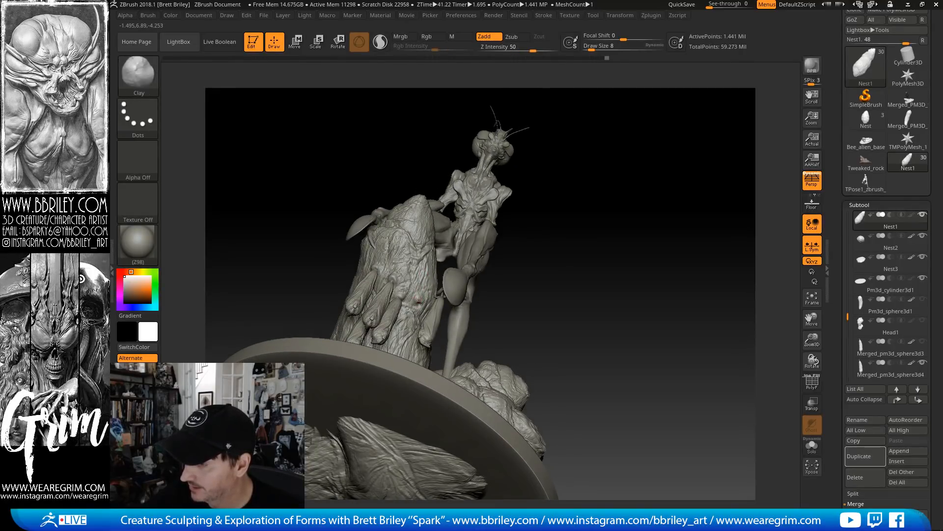
Carve the same Nest1 area with DamStandard and add raised strokes with the Standard brush
key("b")
key("d")
key("s")
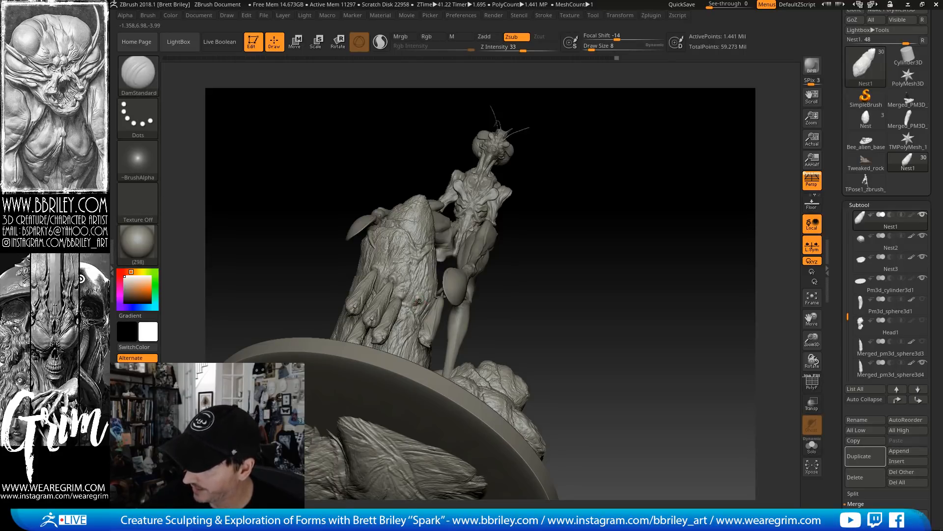
key("b")
key("s")
key("t")
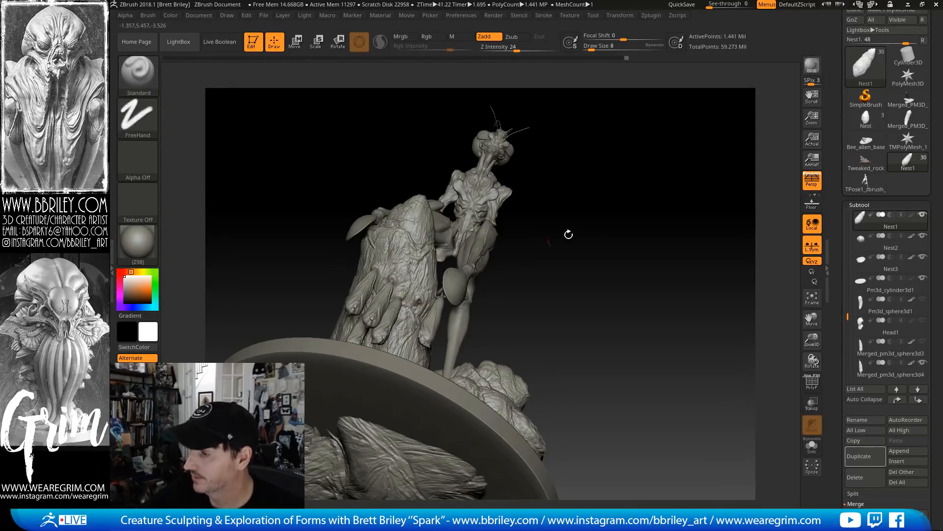
left_click_drag(549, 241, 425, 303)
mouse_move(516, 253)
left_mouse_down()
mouse_move(559, 251)
mouse_move(540, 221)
mouse_move(528, 228)
left_mouse_up()
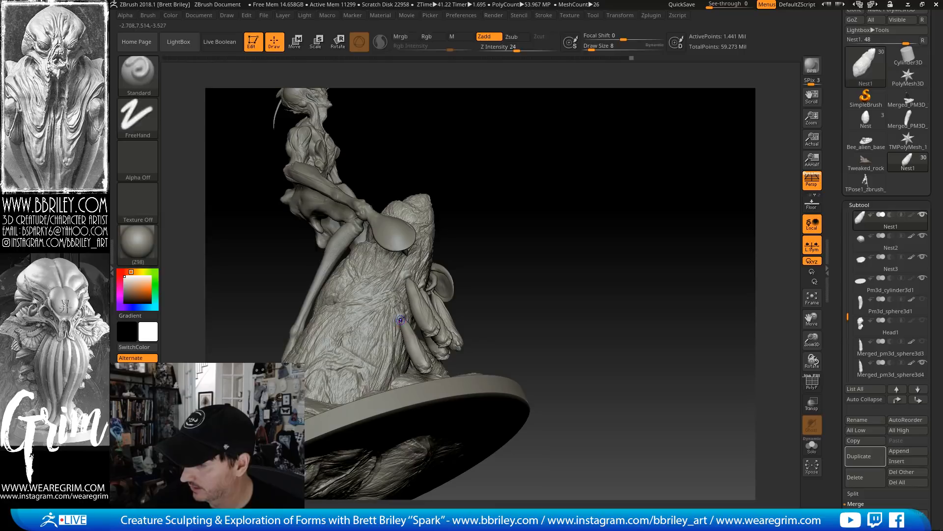
Carve creases with DamStandard into Nest1 where the rearmost pod meets the rock
key("b")
key("d")
key("s")
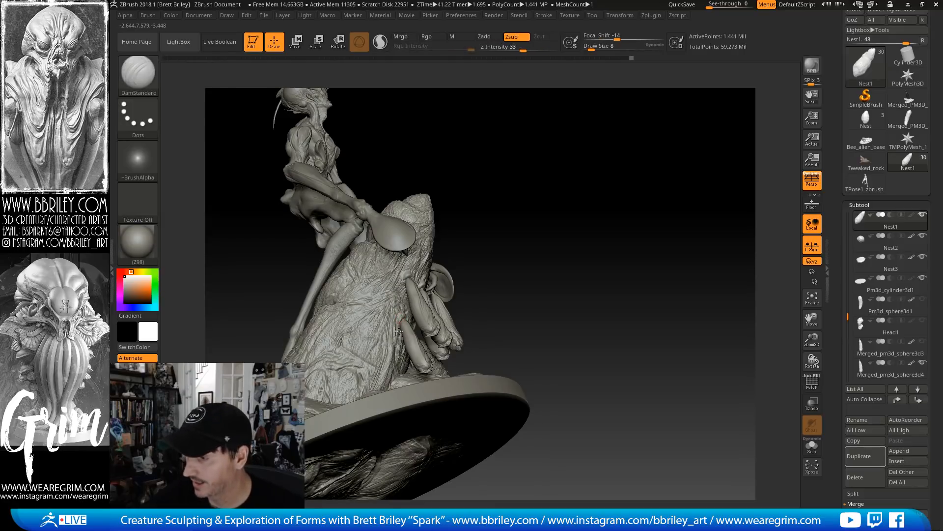
mouse_move(526, 204)
left_mouse_down()
mouse_move(544, 200)
mouse_move(515, 222)
mouse_move(521, 227)
left_mouse_up()
Build up the Nest1 rock around the alien's foot with the Clay brush at draw size 15
key("b")
key("m")
key("v")
key("b")
key("c")
key("l")
key("s")
left_click(321, 357)
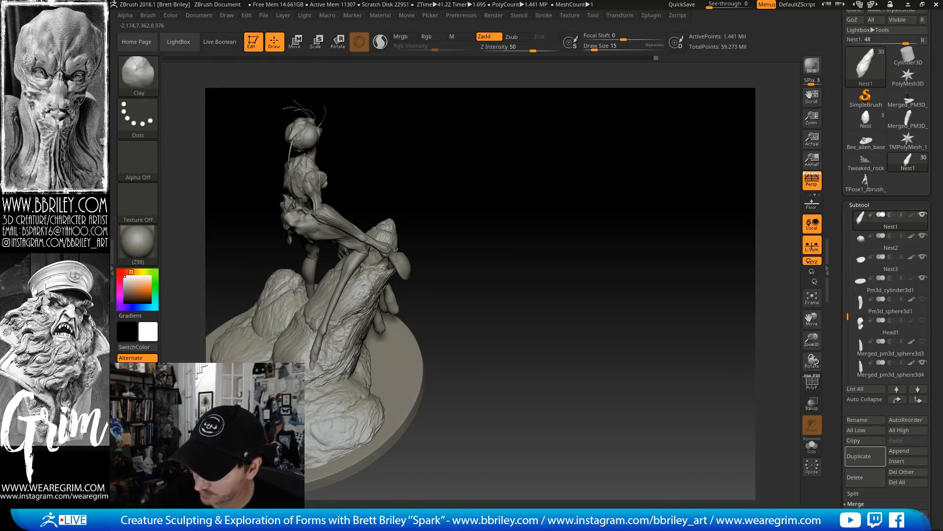
Carve creases around the alien's foot on Nest1 with DamStandard and flatten the raised areas with TrimDynamic
key("b")
key("d")
key("s")
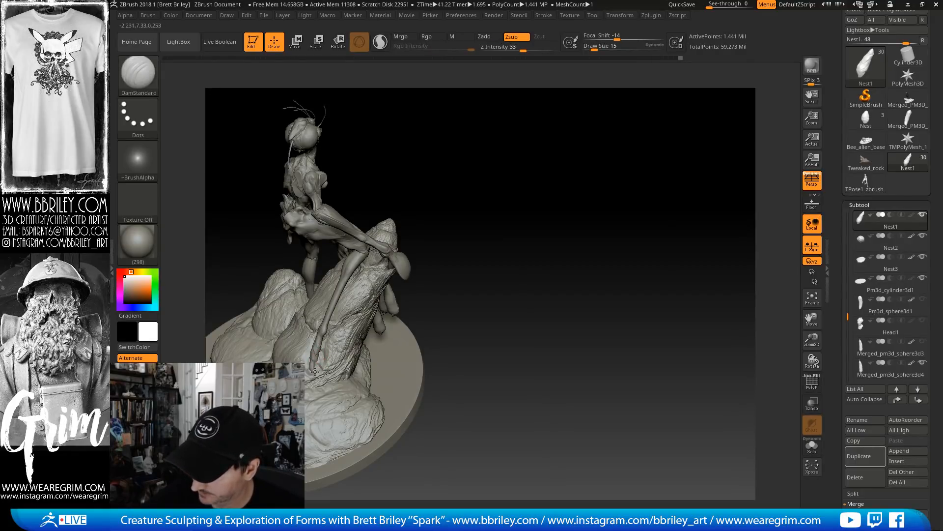
left_click_drag(308, 346, 311, 372)
key("b")
key("t")
key("d")
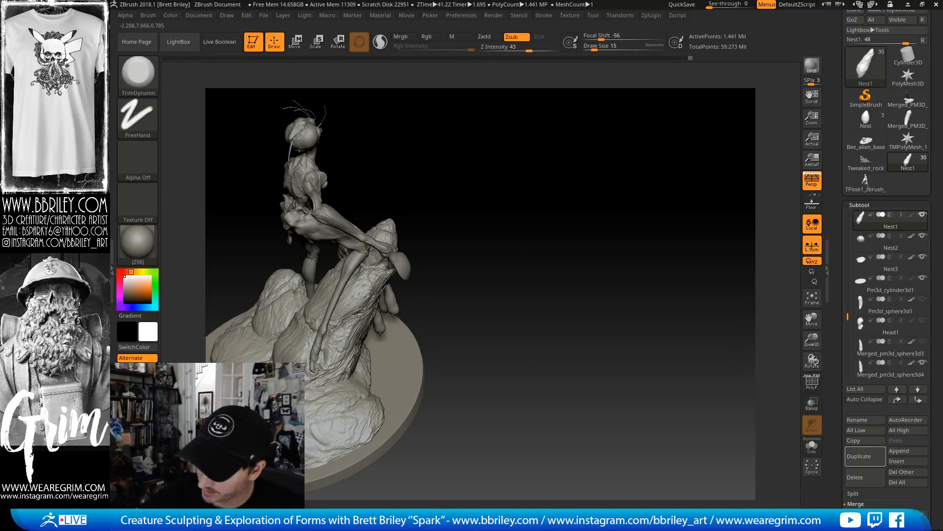
Add more Clay build-up beside the alien's foot on Nest1 and define it with DamStandard
key("b")
key("c")
key("l")
left_click_drag(438, 243, 423, 275)
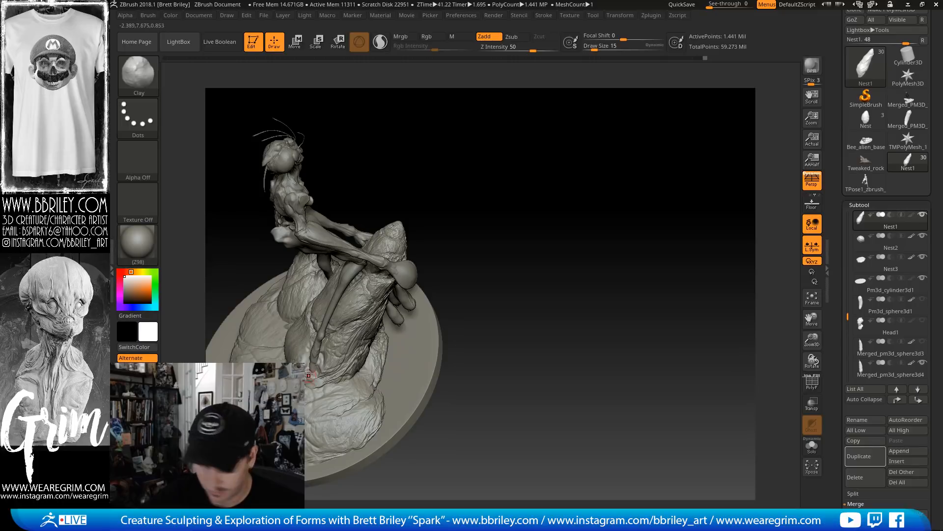
key("b")
key("d")
key("s")
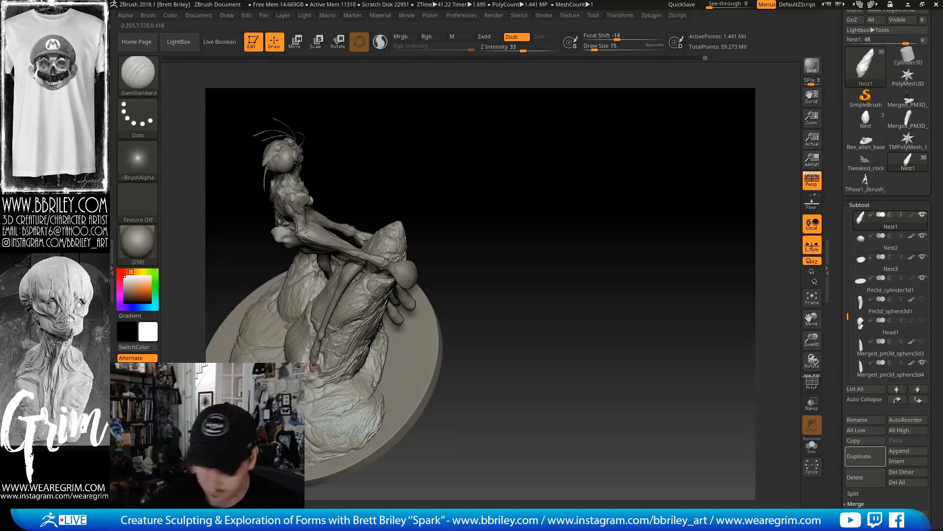
right_click_drag(363, 287, 393, 312)
Select the Nest3 rock, build a small rounded bump below the alien's foot with Clay, and outline it with DamStandard
left_click(312, 397, "alt")
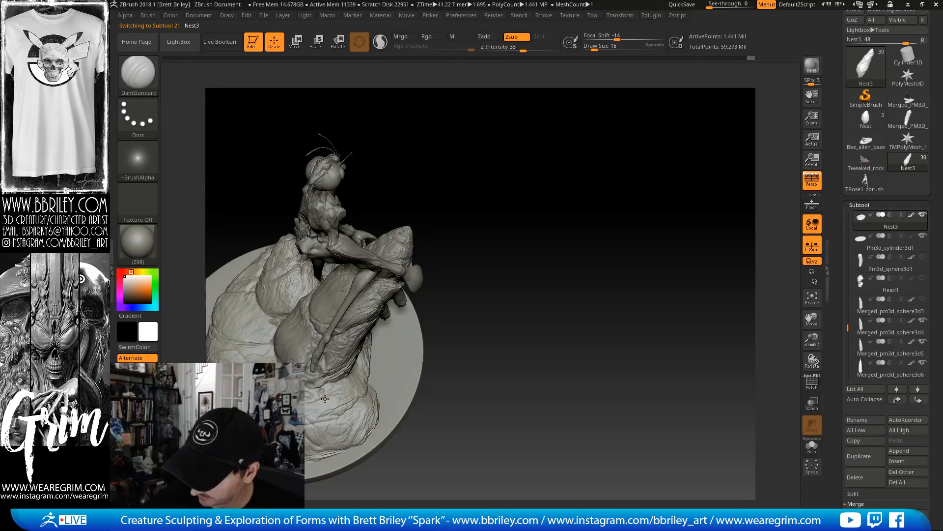
key("b")
key("c")
key("l")
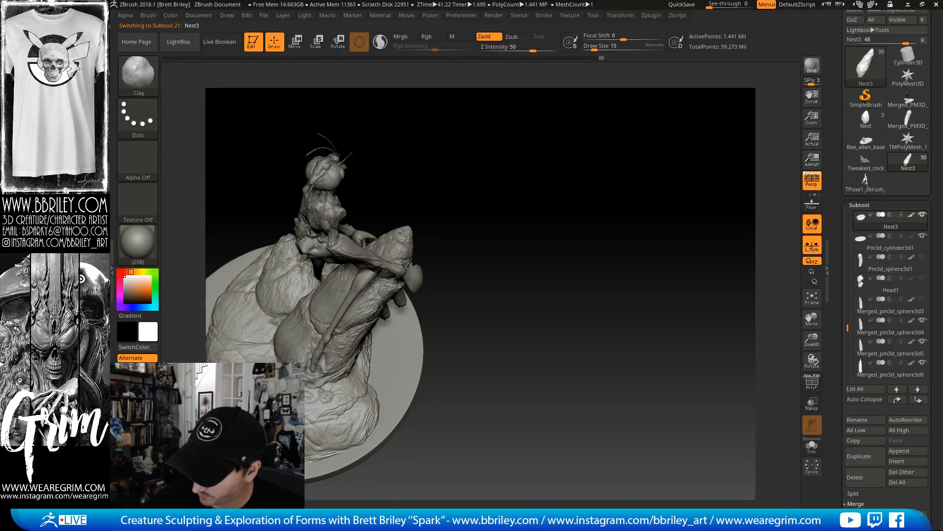
key("b")
key("d")
key("s")
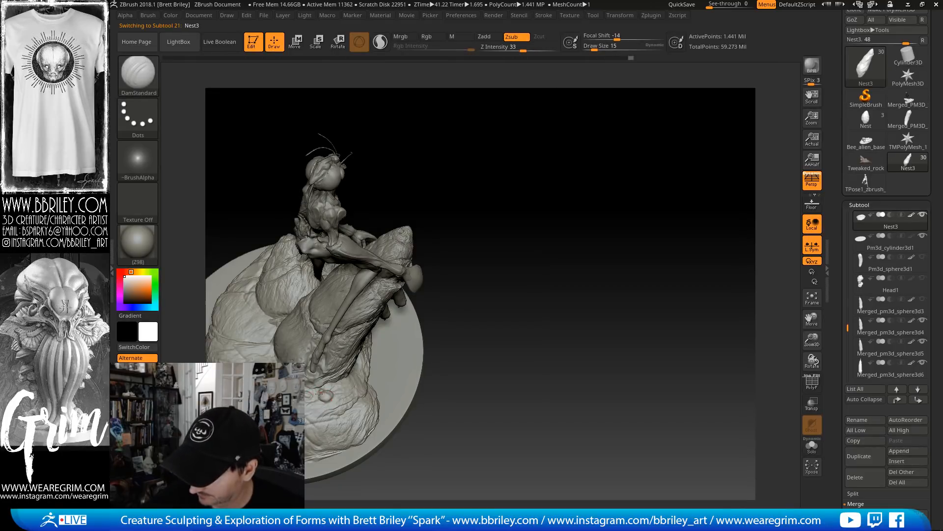
Flatten the bump on Nest3 with TrimDynamic and build a second small bump beside it with the Clay brush
key("b")
key("t")
key("d")
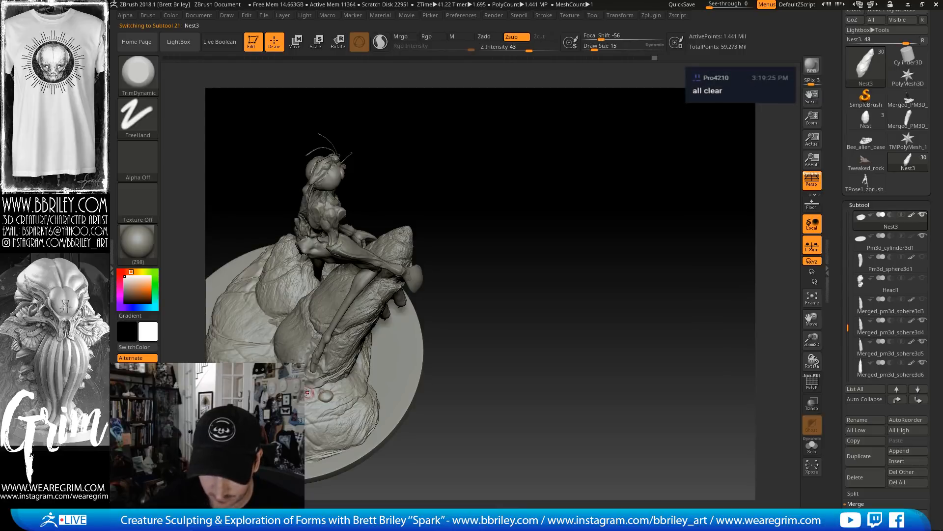
key("b")
key("c")
key("l")
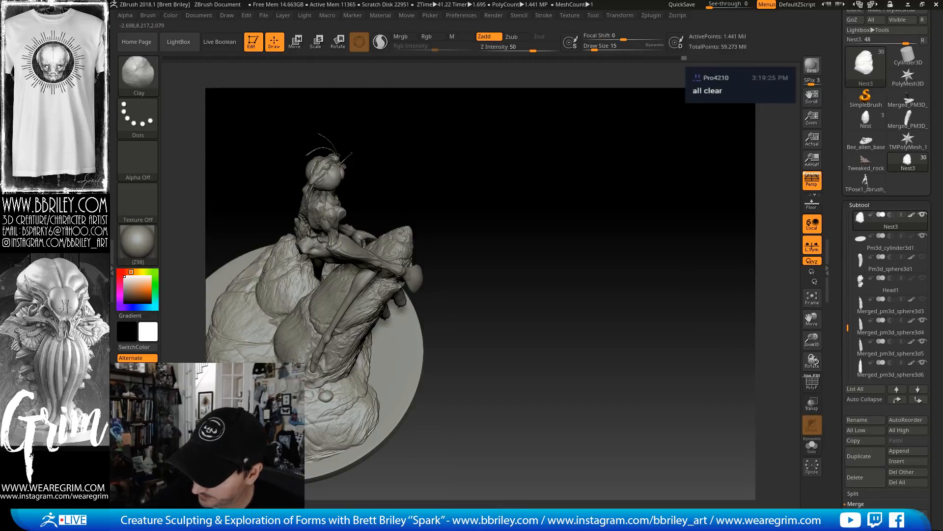
Select the Nest1 rock and flatten the surface beside the alien's foot with TrimDynamic
key("b")
key("d")
key("s")
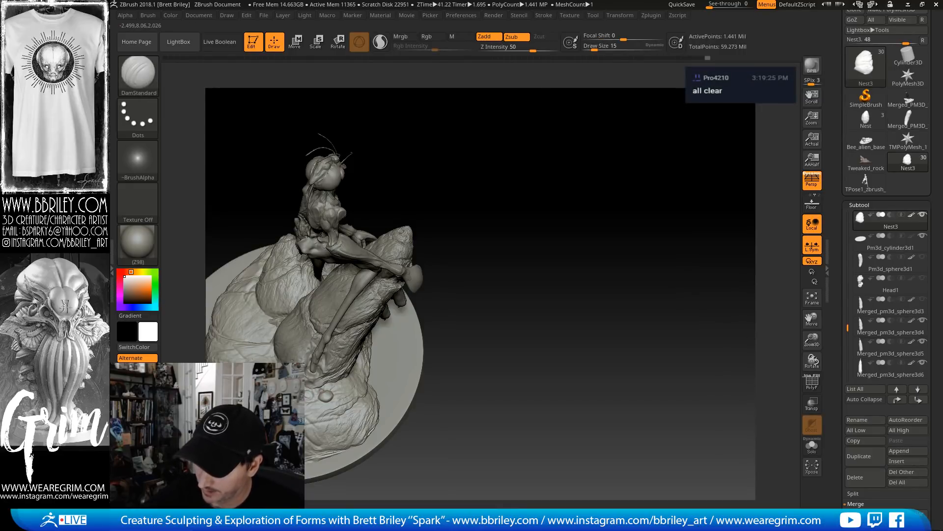
left_click(317, 375, "alt")
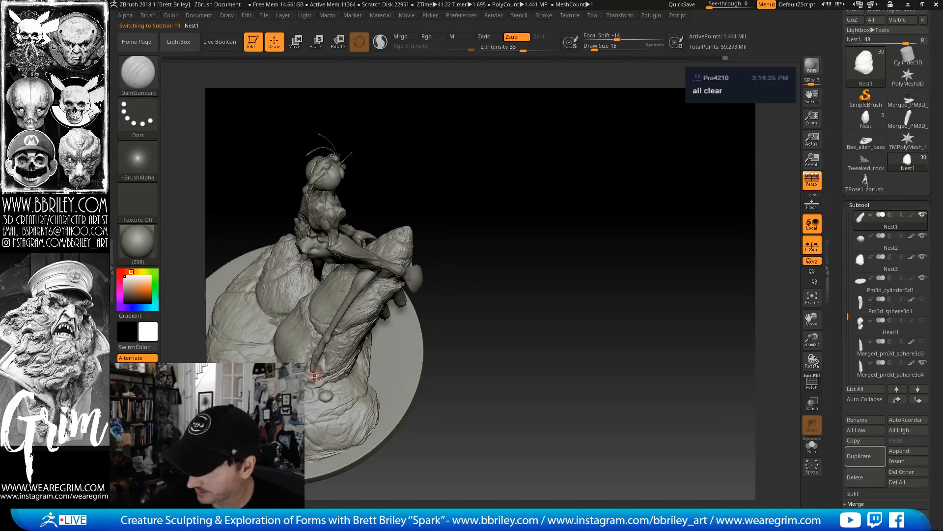
key("b")
key("c")
key("l")
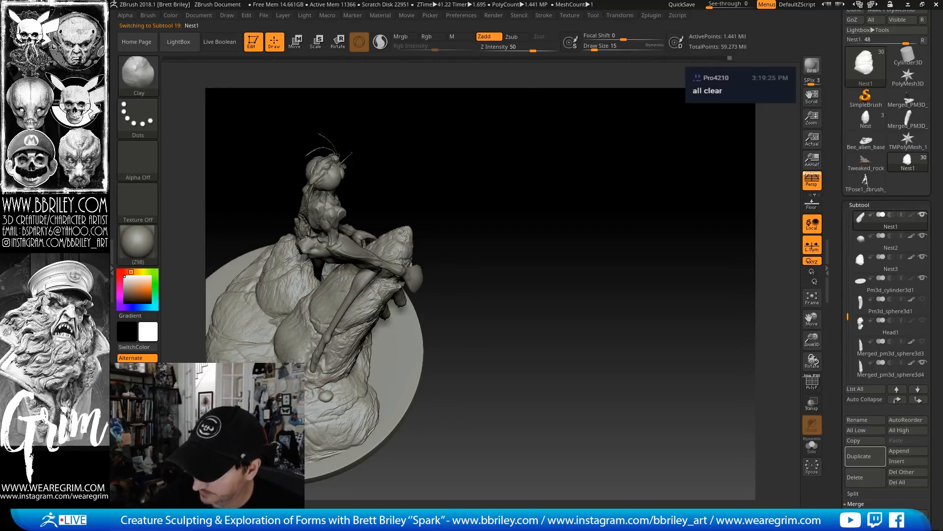
key("b")
key("t")
key("d")
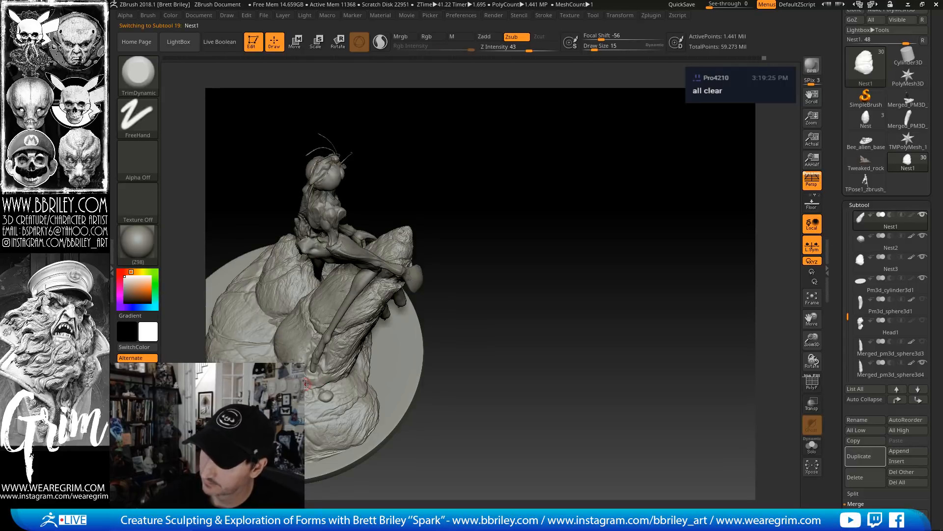
mouse_move(306, 383)
left_mouse_down()
mouse_move(314, 377)
mouse_move(304, 355)
left_mouse_up()
Define the surface beside the same foot on Nest1 with DamStandard and add a small raised touch with the Standard brush
key("b")
key("d")
key("s")
left_click_drag(502, 179, 511, 123)
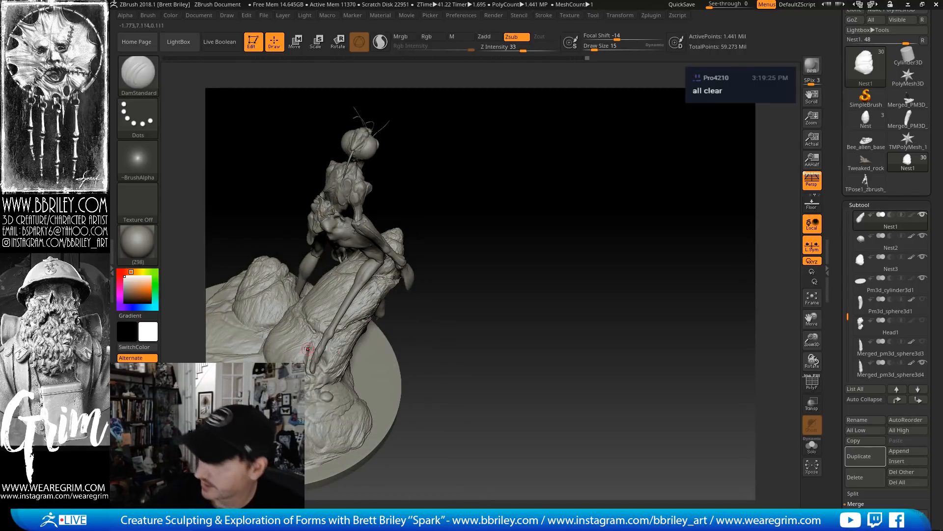
key("b")
key("s")
key("t")
left_click_drag(320, 352, 320, 356)
left_click_drag(454, 227, 404, 224)
Select the Nest2 rock and pull its surface around the alien's other foot with the Move brush at draw size 72
key("b")
key("m")
key("v")
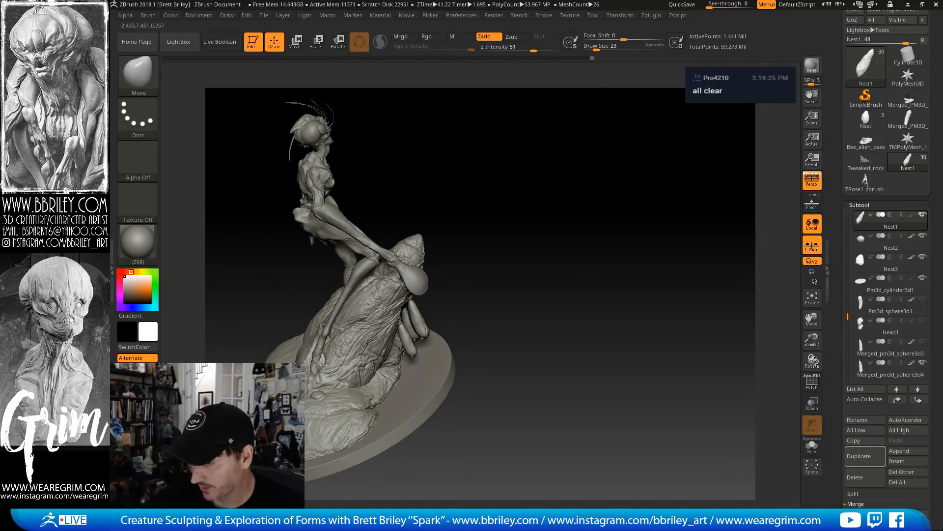
mouse_move(526, 225)
left_mouse_down()
mouse_move(492, 226)
mouse_move(535, 213)
mouse_move(541, 240)
mouse_move(506, 205)
mouse_move(502, 230)
left_mouse_up()
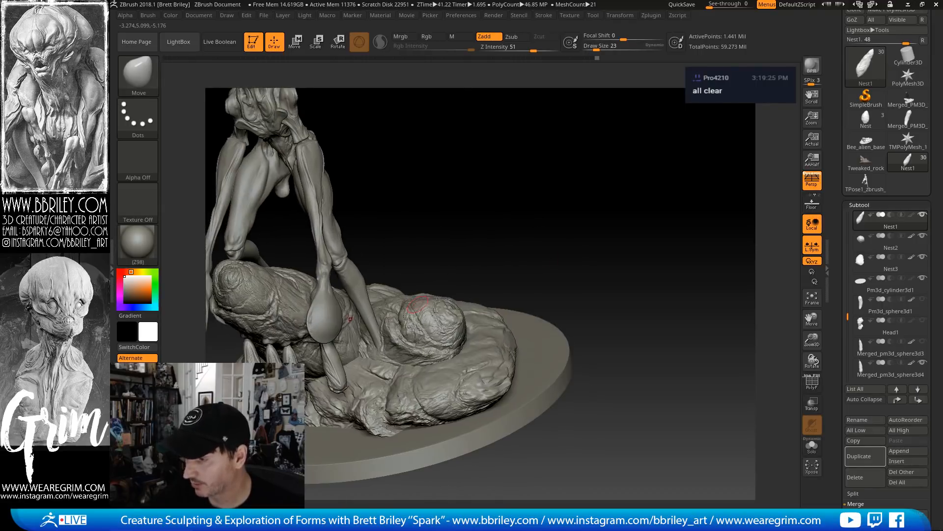
key("b")
key("c")
key("l")
key("s")
left_click_drag(381, 350, 384, 350)
key("b")
key("m")
key("v")
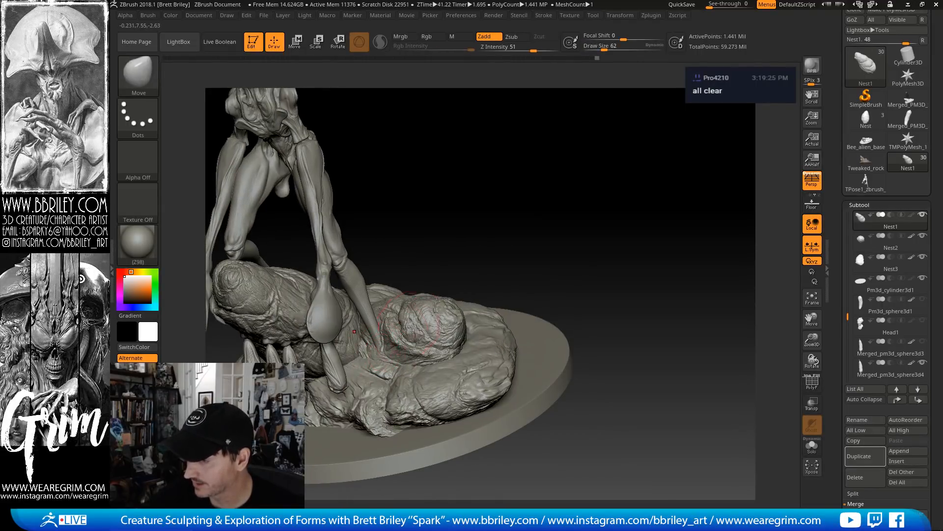
left_click(388, 351, "alt")
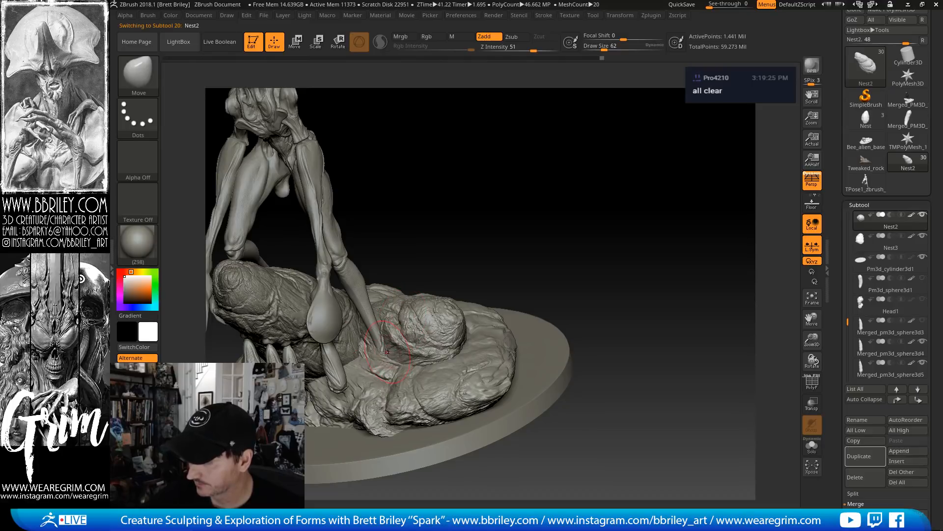
mouse_move(443, 233)
left_mouse_down("alt")
mouse_move(478, 240)
mouse_move(457, 223)
left_mouse_up("alt")
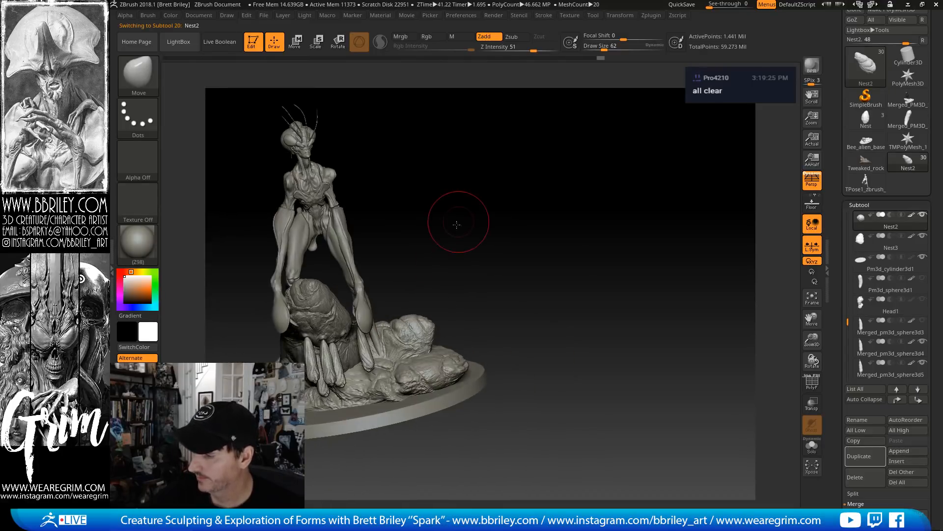
key("bracketright")
left_click_drag(384, 375, 383, 364)
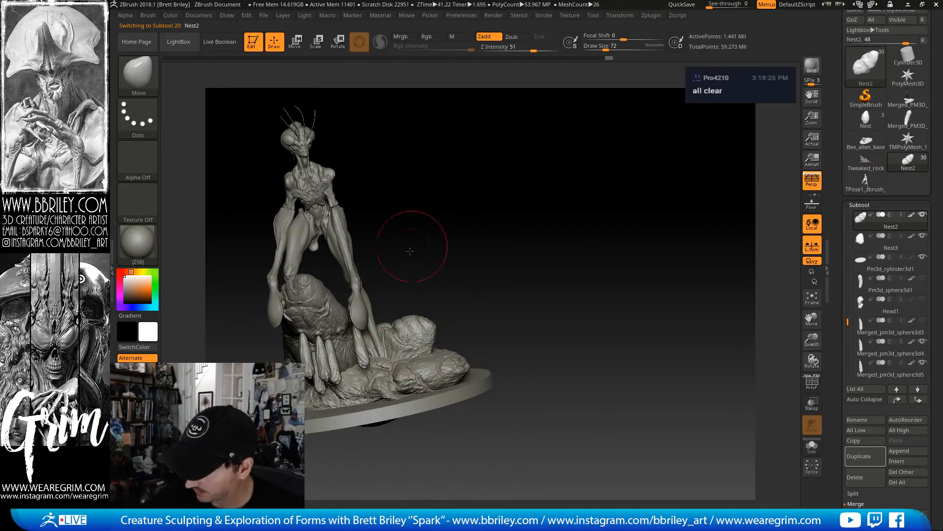
Select the Nest3 rock and nudge its surface against the foot with the Move brush at draw size 56
left_click_drag(410, 251, 384, 361)
key("bracketleft")
key("bracketleft")
key("bracketleft")
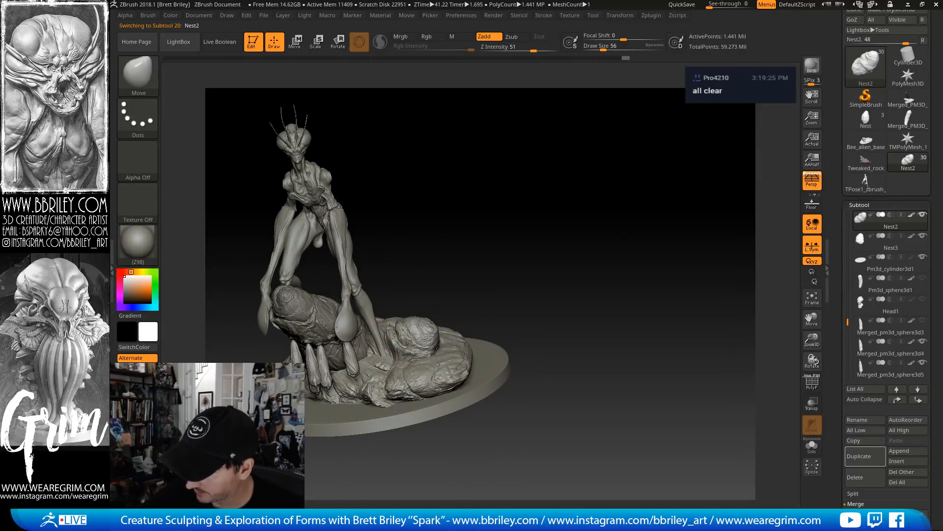
left_click(386, 365, "alt")
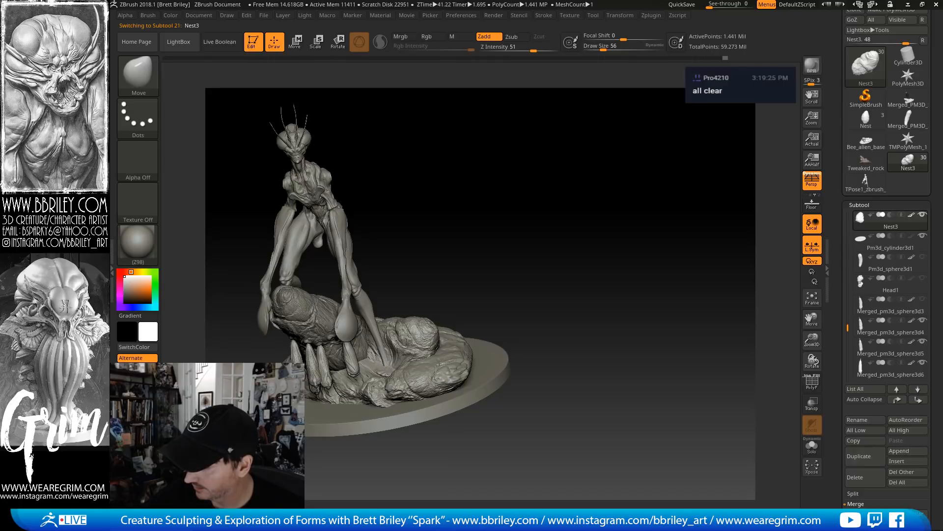
left_click_drag(482, 240, 499, 189, "alt")
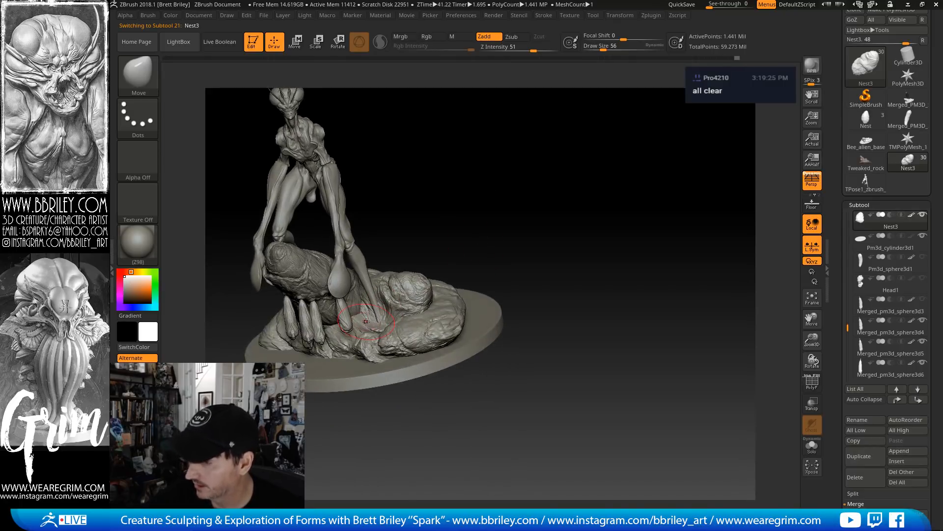
left_click_drag(369, 326, 366, 317)
left_click_drag(413, 206, 409, 238)
Carve creases around the planted foot on Nest3 with DamStandard at draw size 18
key("b")
key("c")
key("l")
key("[")
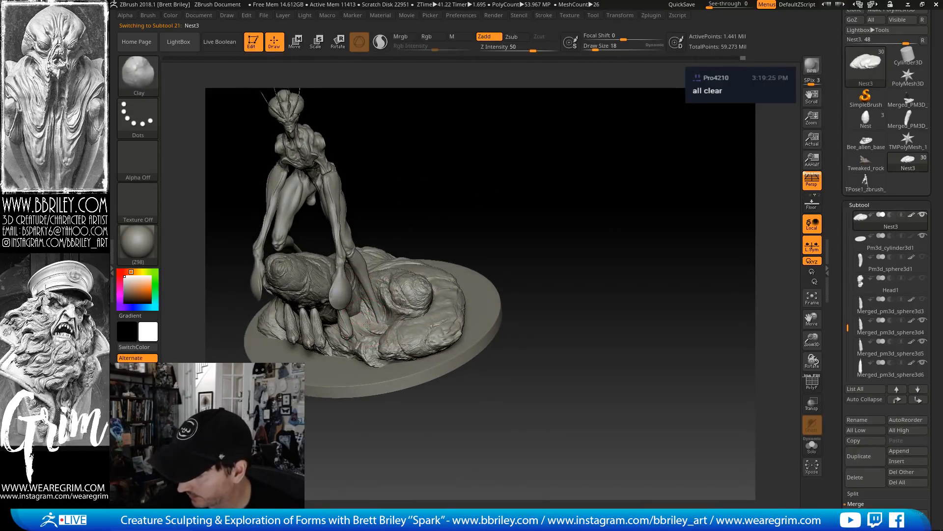
key("b")
key("d")
key("s")
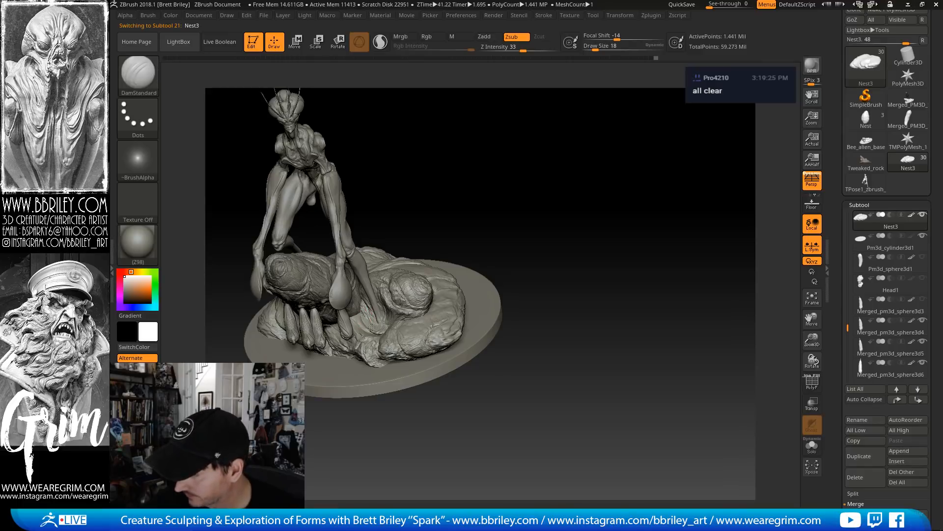
left_click_drag(382, 322, 378, 324)
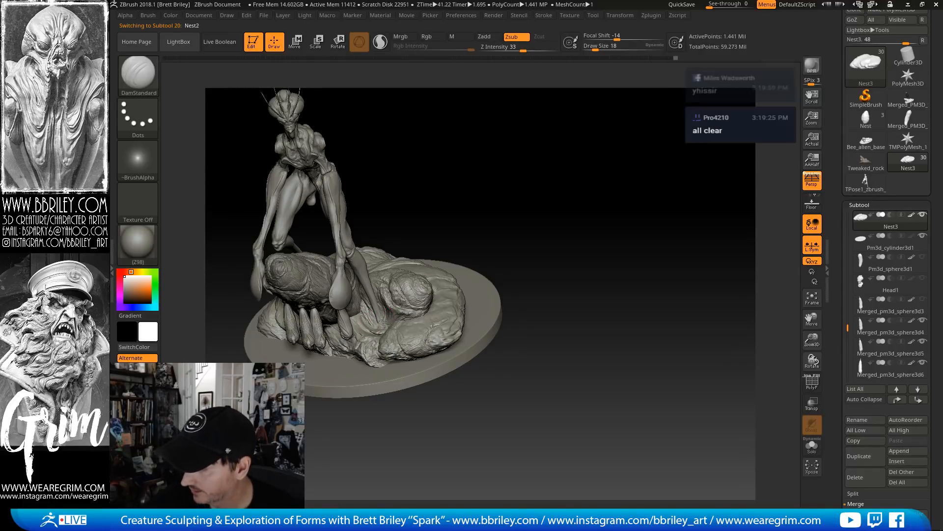
left_click(375, 322, "alt")
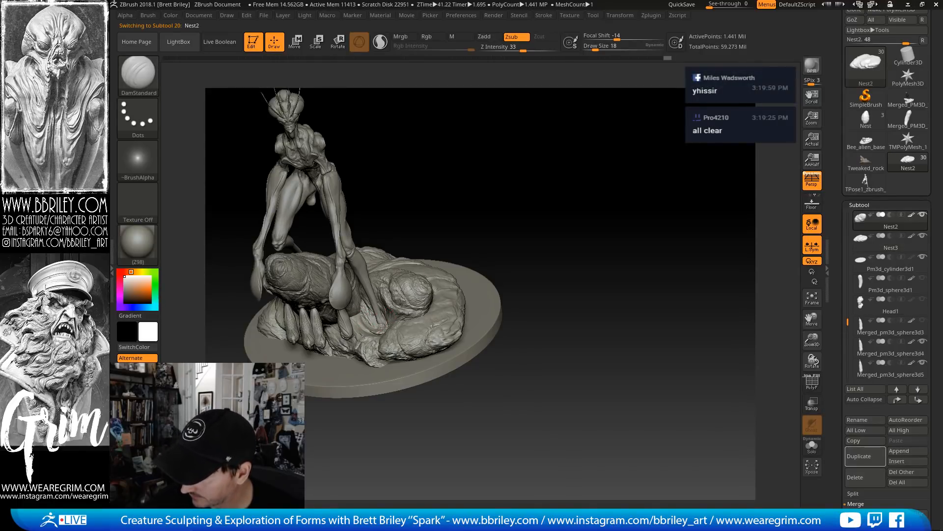
left_click_drag(423, 202, 423, 283)
left_click(382, 325, "alt")
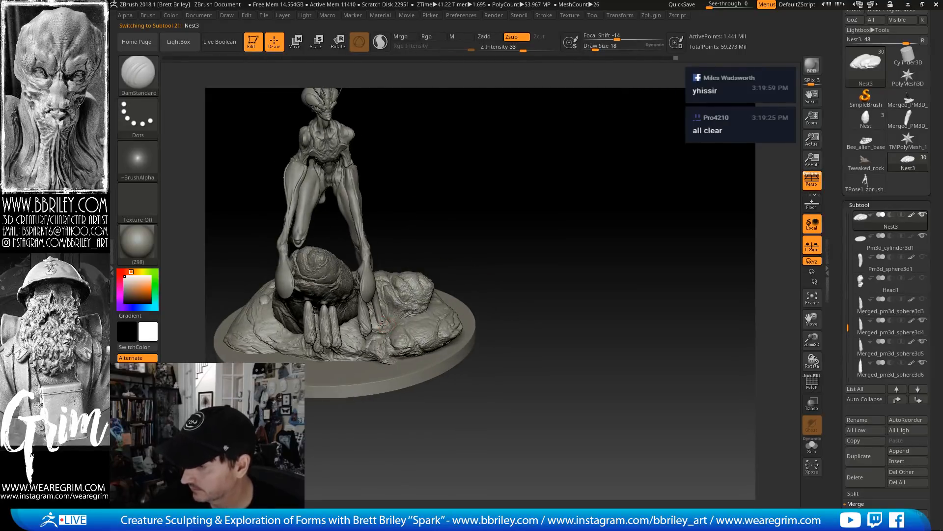
left_click_drag(379, 325, 379, 330)
Reshape the Nest2 and Nest3 rock surfaces where they meet the foot with the Move brush at draw sizes 59 and 41
left_click_drag(419, 194, 390, 232)
key("b")
key("m")
key("v")
key("s")
left_click(389, 329)
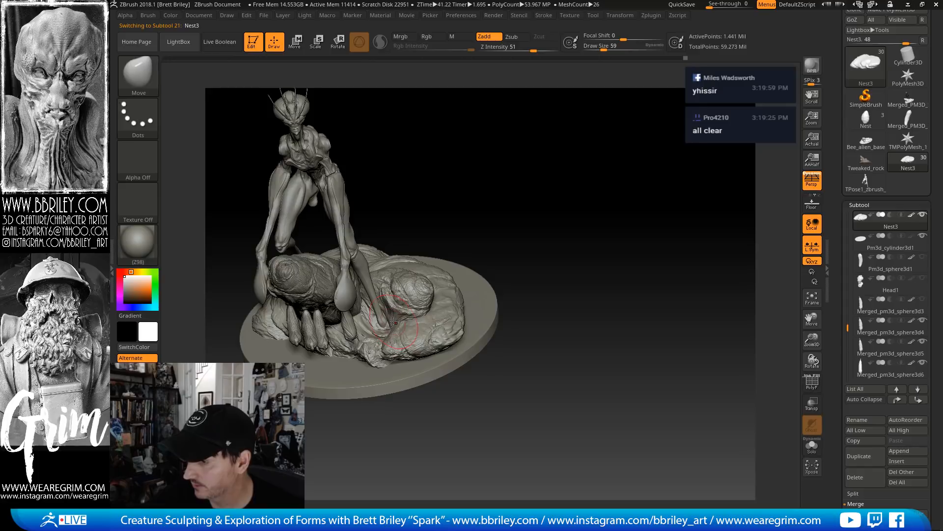
left_click(390, 328, "alt")
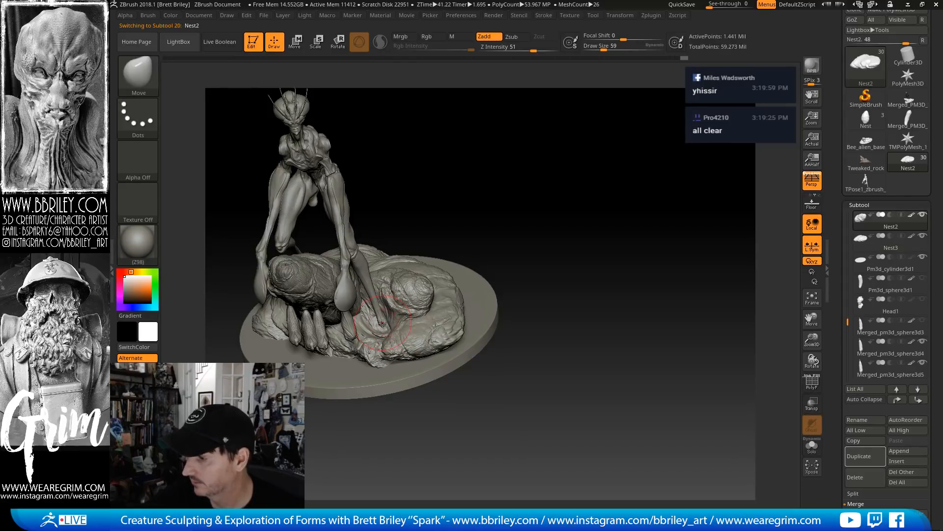
left_click(381, 326, "alt")
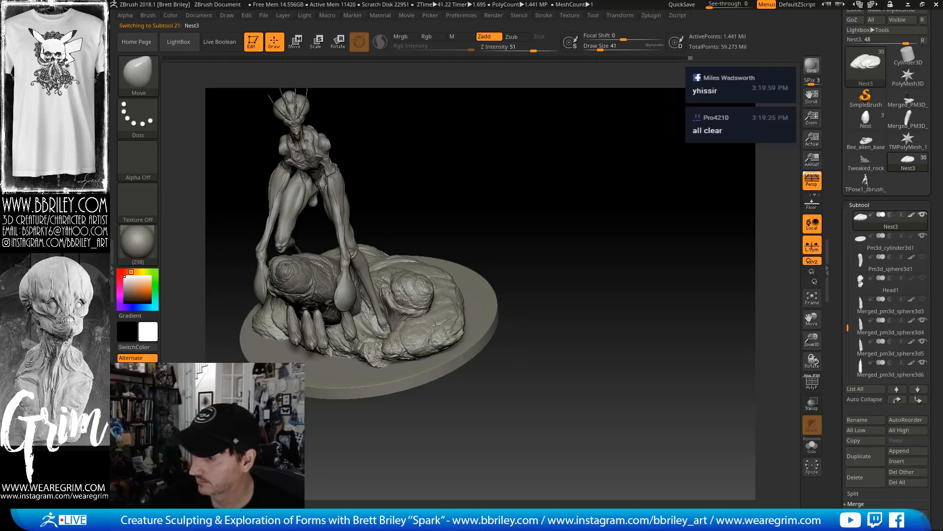
left_click_drag(439, 185, 432, 132)
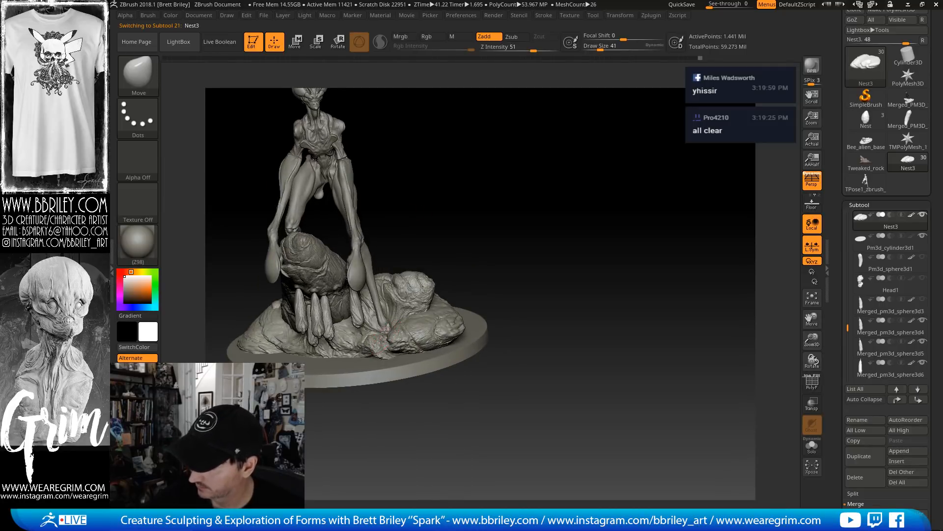
left_click_drag(414, 214, 418, 266)
Cut another crease next to the foot on Nest3 with DamStandard at draw size 21
key("b")
key("d")
key("s")
key("s")
left_click_drag(380, 330, 376, 329)
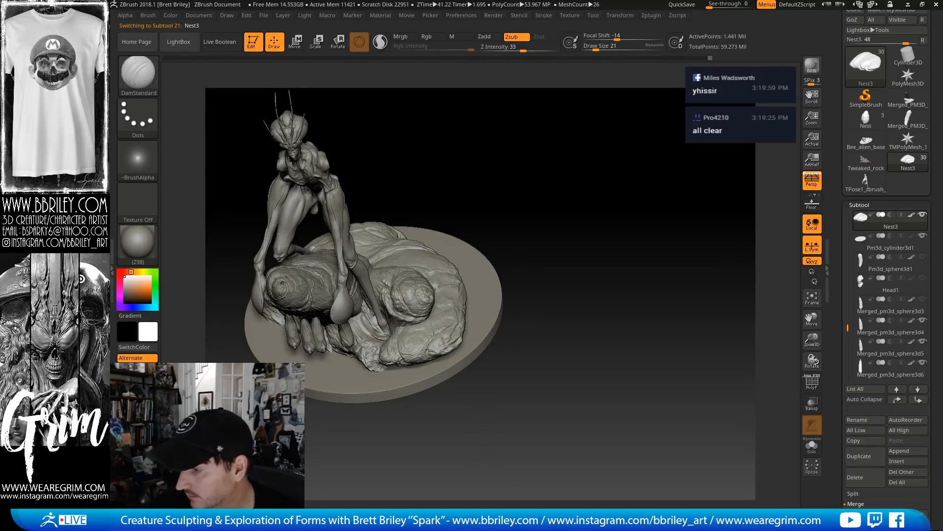
key("ctrl+shift+d")
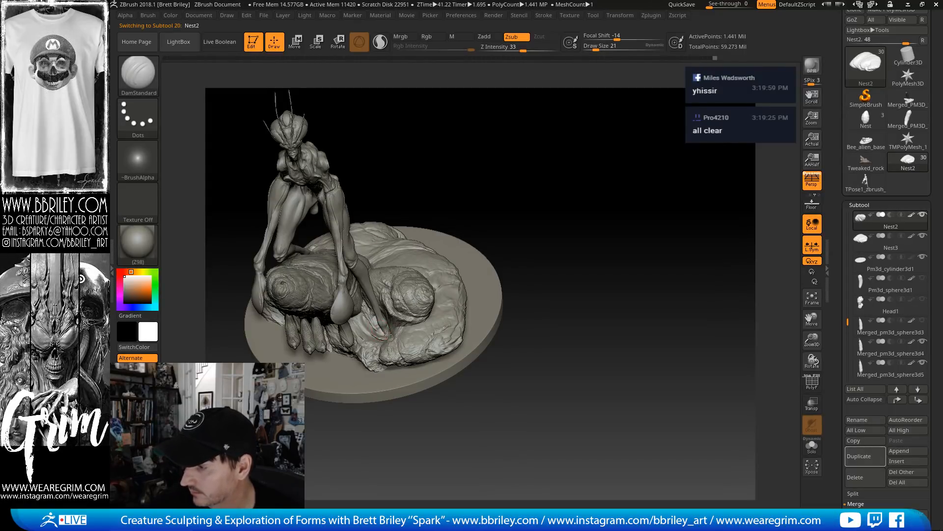
Select the Bottom_legs subtool and place the transform gizmo at the knee of the leg planted between the rocks
left_click_drag(438, 178, 476, 207)
left_click(362, 276, "alt")
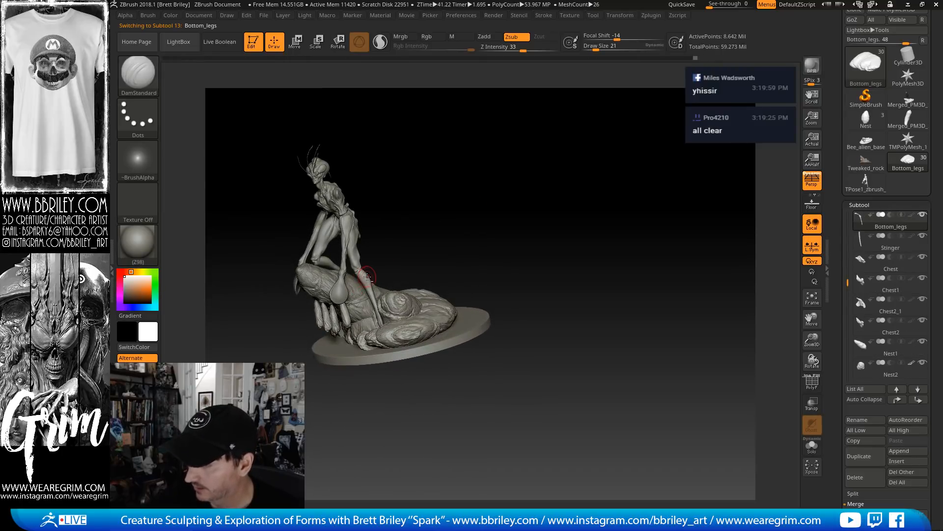
left_click_drag(390, 213, 376, 225, "alt")
key("w")
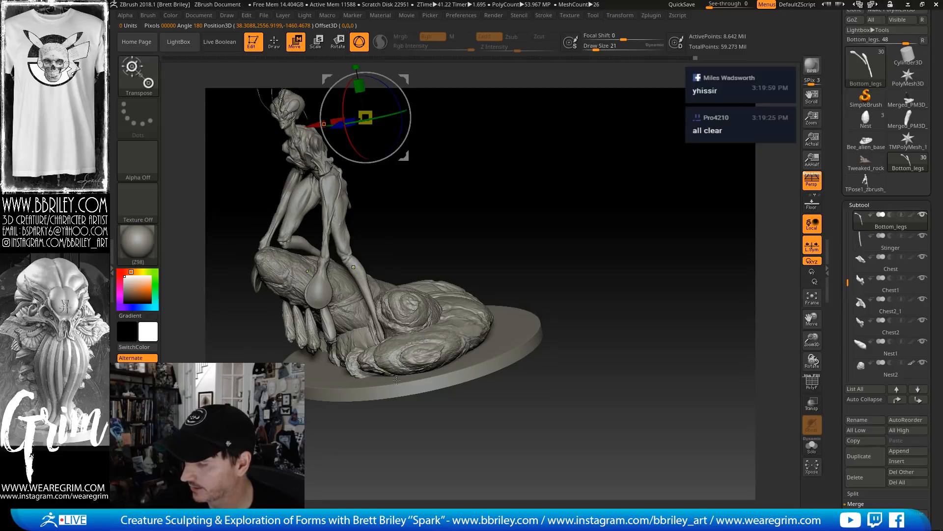
left_click_drag(397, 381, 351, 264, "ctrl")
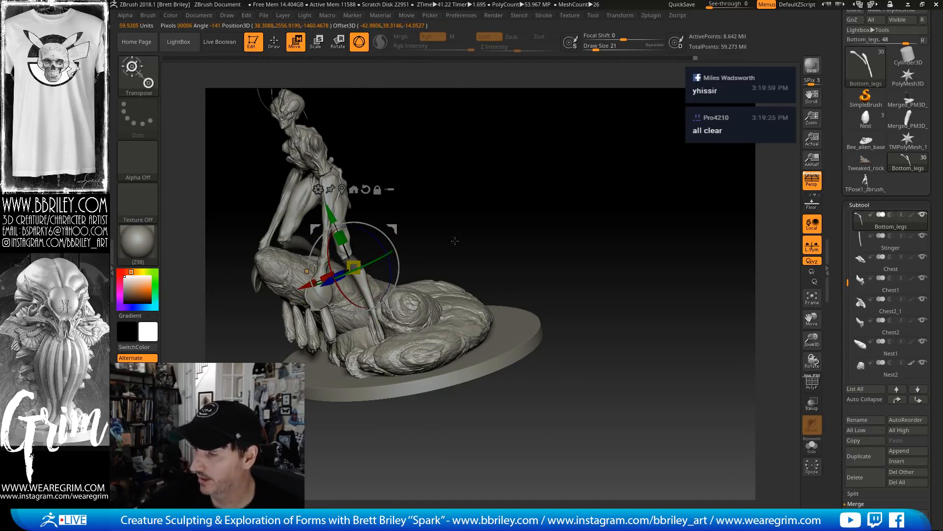
Isolate Bottom_legs to adjust its mask, restore the full scene, and rotate the lower leg slightly about the knee
mouse_move(455, 241)
left_mouse_down()
mouse_move(491, 201)
mouse_move(480, 309)
mouse_move(334, 344)
mouse_move(393, 206)
mouse_move(462, 224)
left_mouse_up()
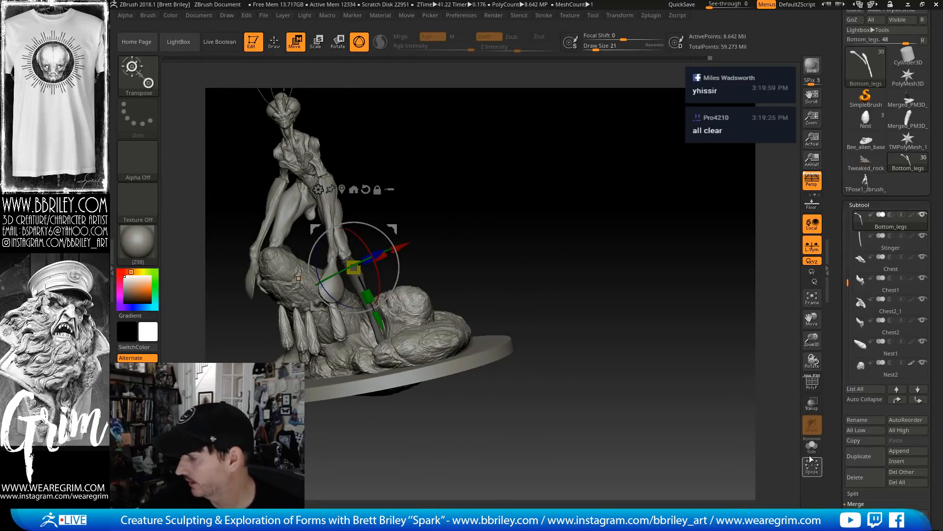
left_click(811, 450)
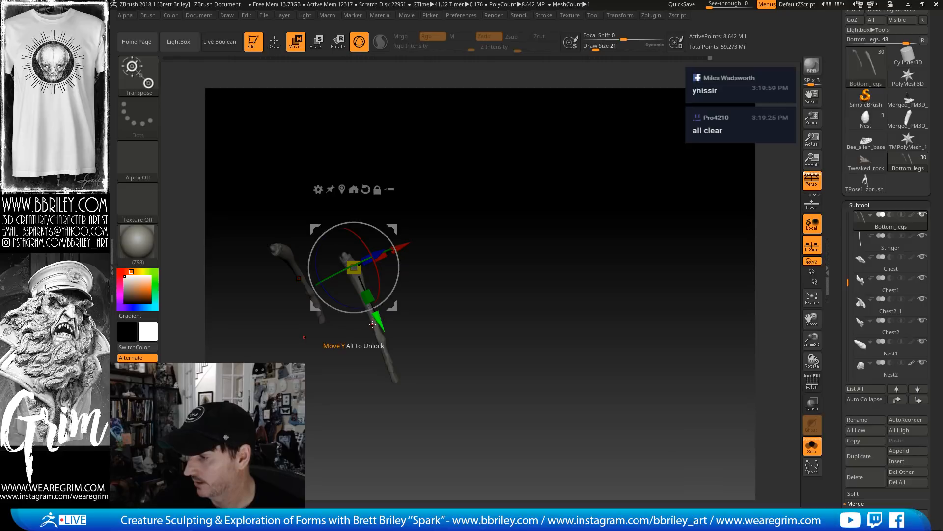
mouse_move(440, 257)
left_mouse_down("ctrl")
mouse_move(357, 300)
mouse_move(520, 227)
left_mouse_up("ctrl")
left_click(811, 446)
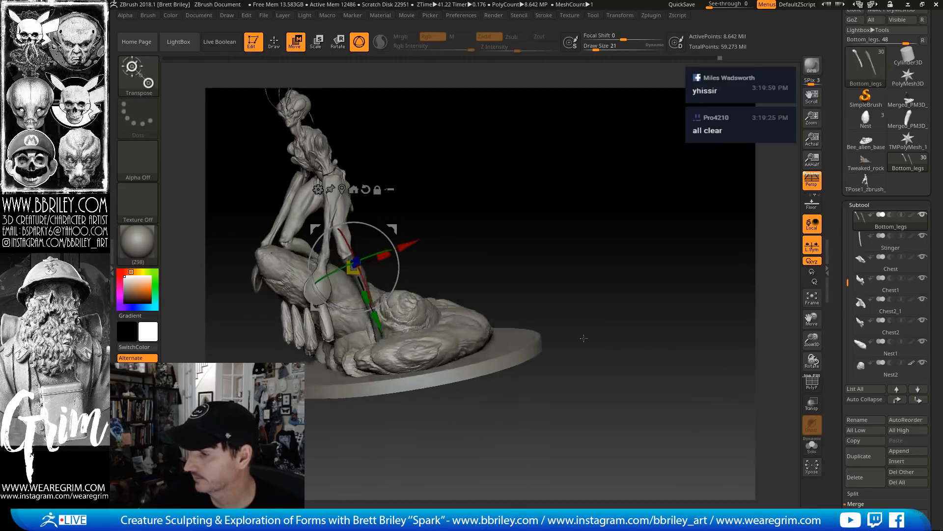
key("r")
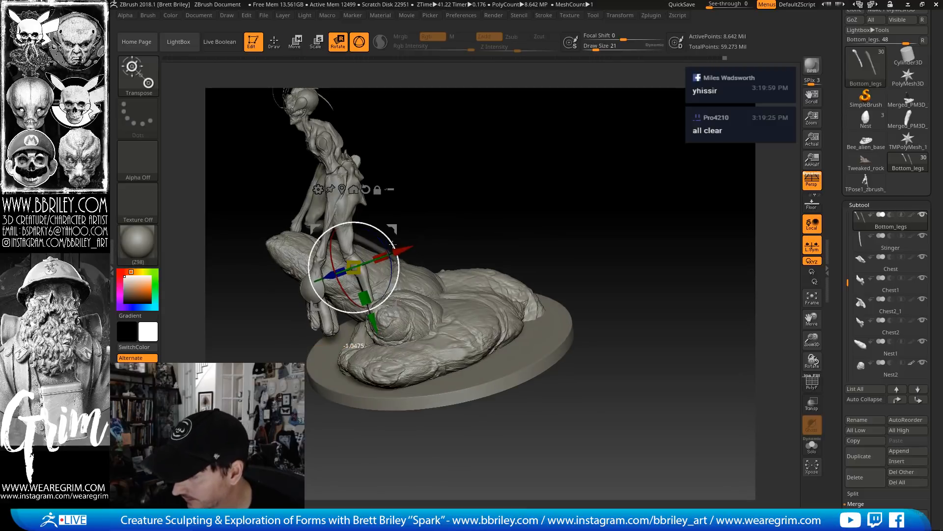
left_click_drag(391, 246, 392, 230)
mouse_move(429, 177)
left_mouse_down()
mouse_move(437, 202)
mouse_move(416, 187)
mouse_move(436, 202)
mouse_move(430, 245)
mouse_move(357, 237)
left_mouse_up()
Carve a crease across the knee joint of Bottom_legs with DamStandard at draw size 16
key("q")
key("bracketleft")
left_click_drag(474, 150, 475, 179)
key("b")
key("d")
key("s")
mouse_move(348, 239)
left_mouse_down()
mouse_move(369, 229)
mouse_move(357, 241)
left_mouse_up()
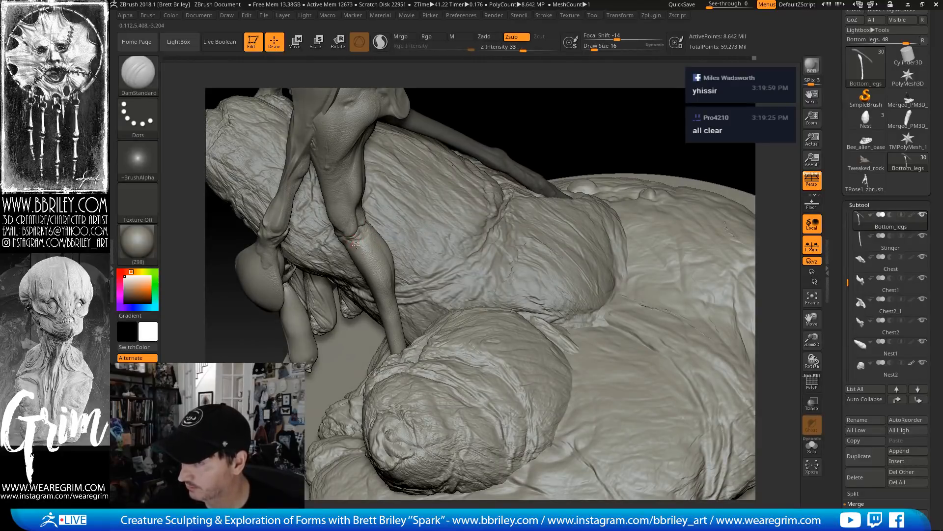
Adjust the knee end of the Bottom_legs subtool with the Move brush so it seats against the upper leg
mouse_move(564, 104)
left_mouse_down()
mouse_move(551, 81)
mouse_move(619, 140)
mouse_move(582, 206)
left_mouse_up()
key("b")
key("m")
key("v")
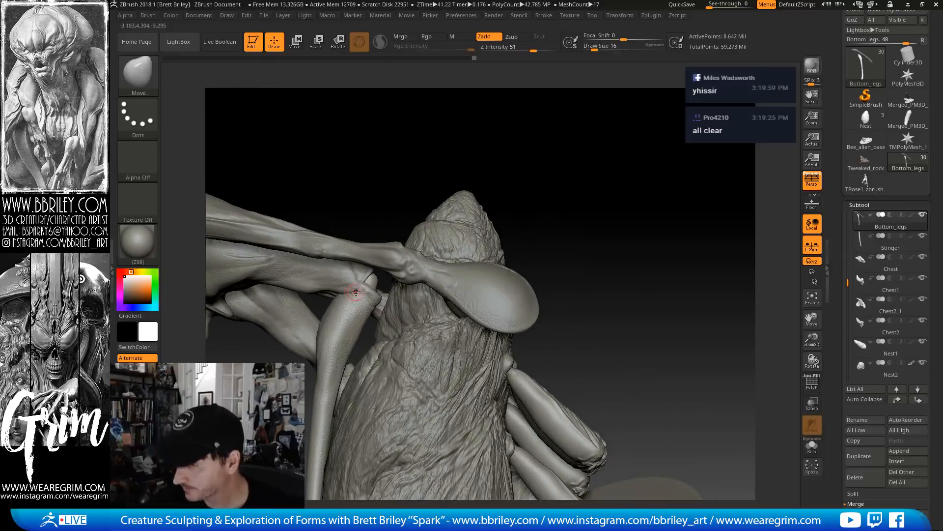
mouse_move(359, 291)
left_mouse_down()
mouse_move(352, 290)
mouse_move(366, 286)
left_mouse_up()
left_click_drag(430, 162, 390, 292)
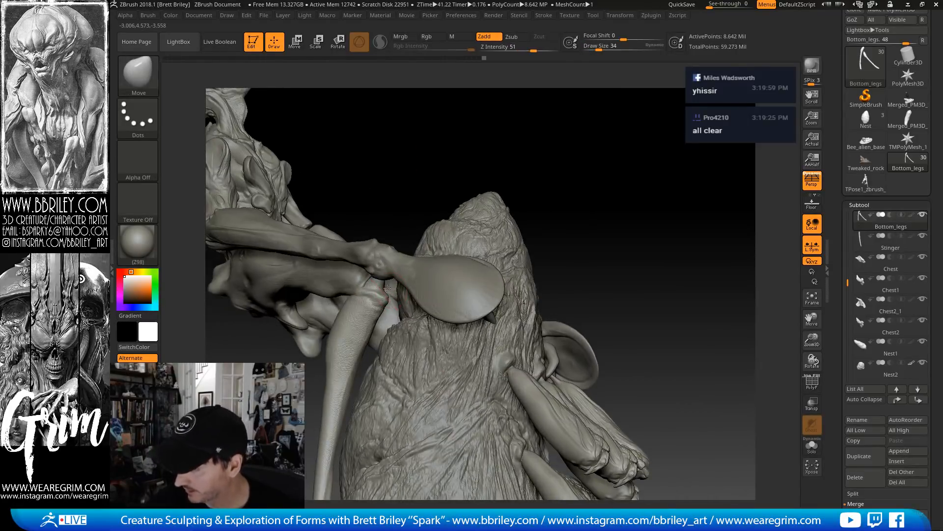
key("[")
mouse_move(446, 189)
left_mouse_down()
mouse_move(453, 204)
mouse_move(486, 211)
left_mouse_up()
Isolate Bottom_legs and carve around the knob at the knee end with DamStandard at draw size 13
left_click(811, 445)
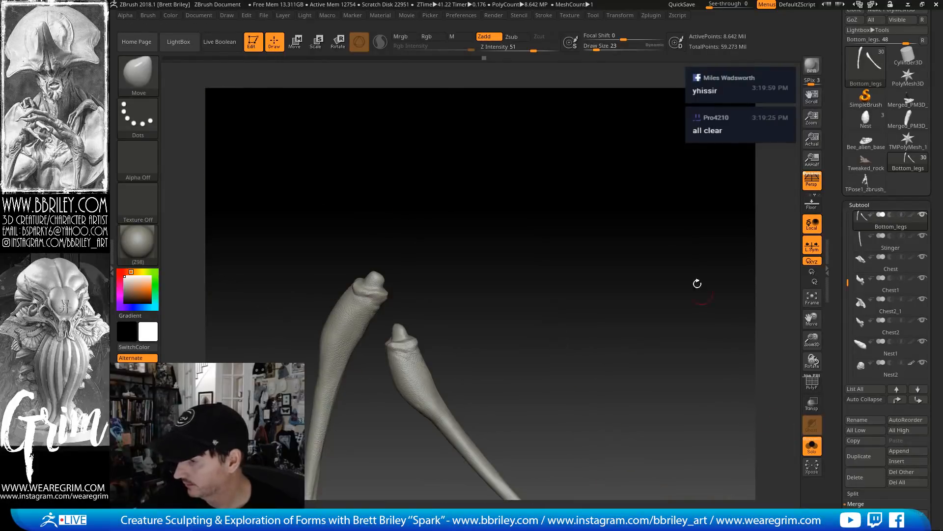
left_click_drag(697, 284, 456, 269)
key("b")
key("d")
key("s")
key("[")
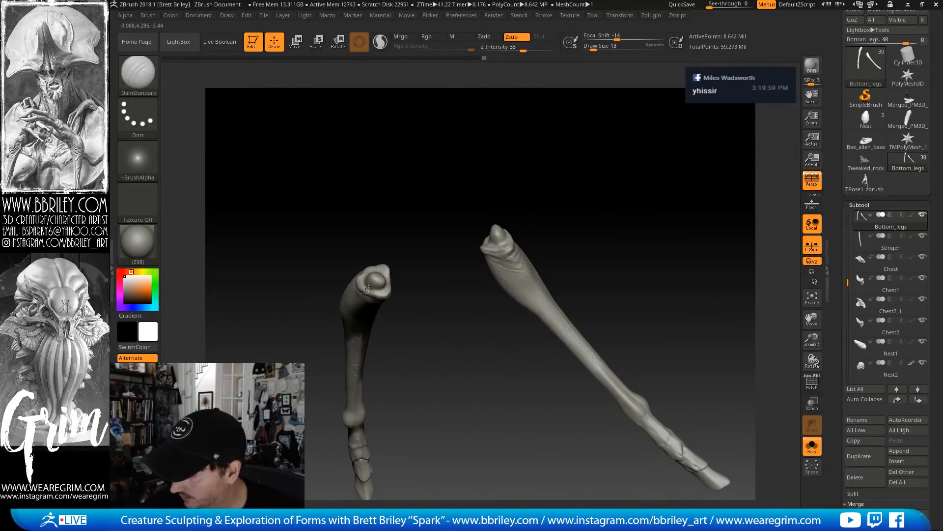
left_click_drag(381, 238, 397, 176)
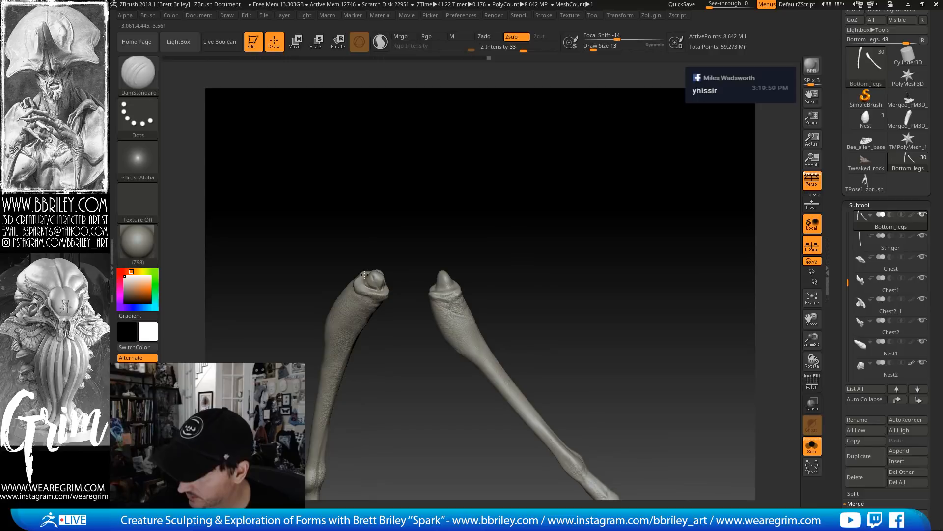
left_click_drag(370, 236, 389, 202)
Reshape the knee knob on Bottom_legs with Move at draw size 25 and smooth it at draw size 12
key("b")
key("m")
key("v")
left_click_drag(371, 272, 371, 267)
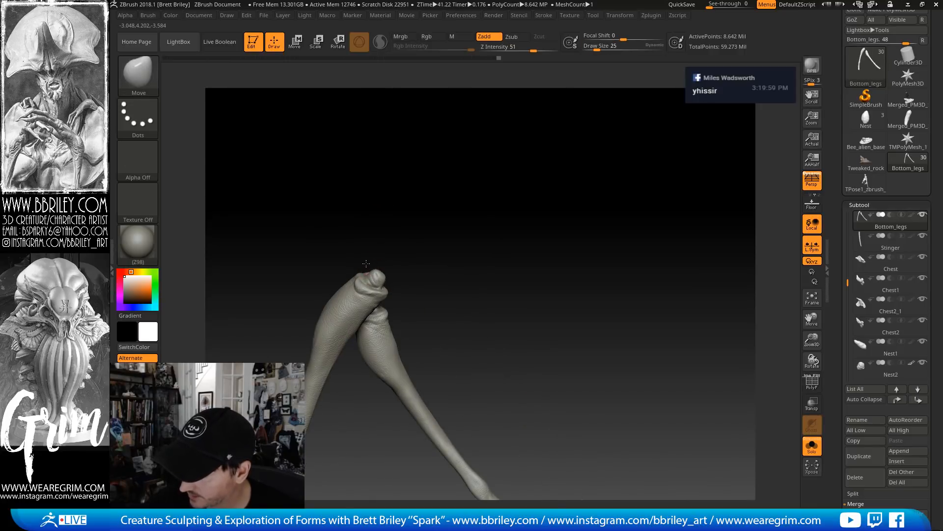
left_click_drag(401, 215, 382, 272)
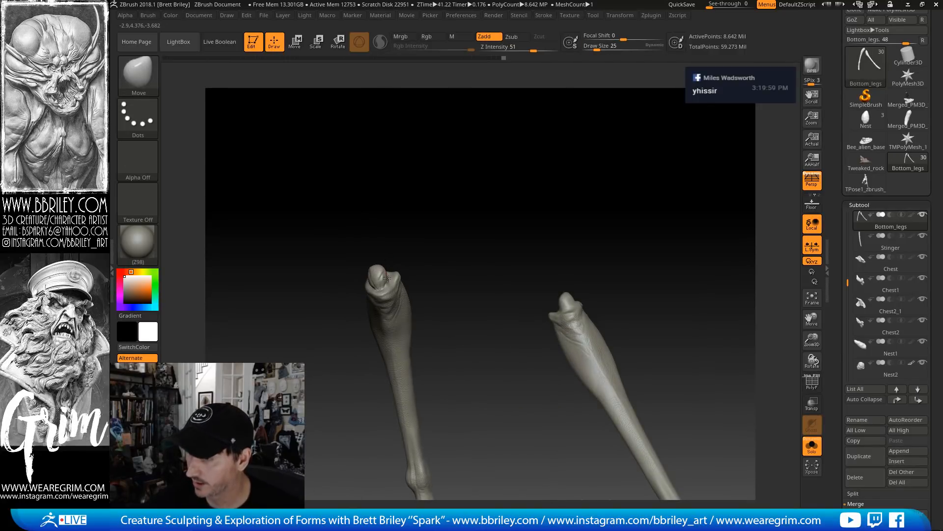
key("bracketleft")
key("bracketleft")
left_click_drag(380, 274, 377, 280, "shift")
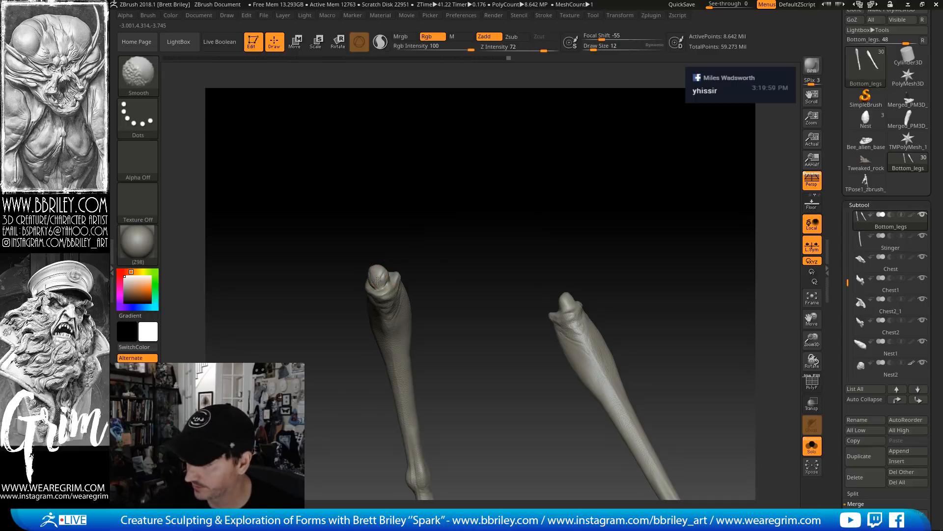
Restore the full scene and adjust the knee's fit under the upper leg with Move at draw size 23
left_click(813, 449)
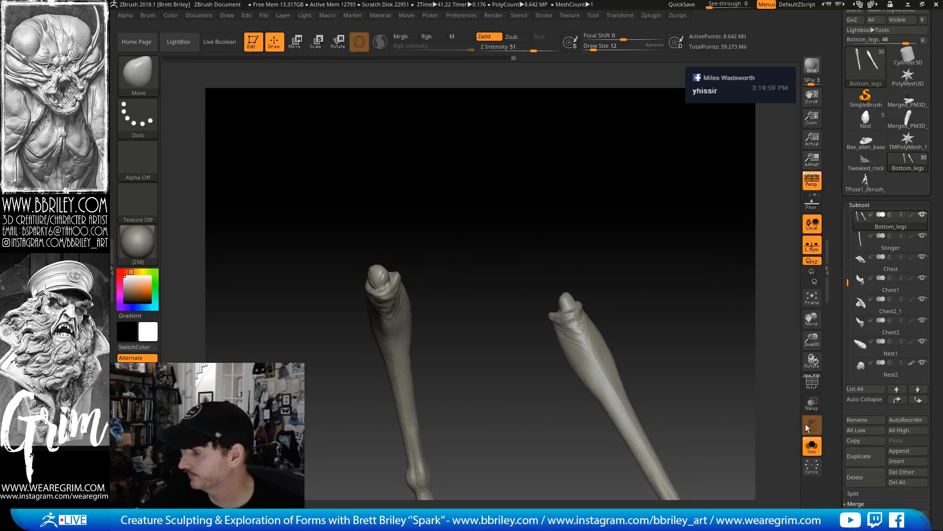
left_click_drag(752, 312, 388, 271)
key("s")
left_click(386, 270)
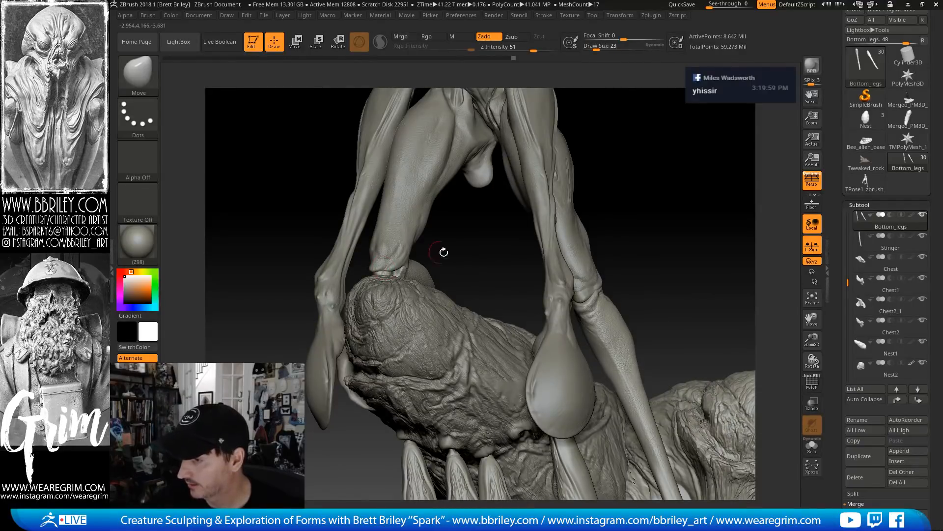
left_click_drag(444, 252, 396, 272)
Carve creases into the knee joint of Bottom_legs with DamStandard at draw size 12
left_click_drag(451, 245, 474, 251)
key("b")
key("d")
key("s")
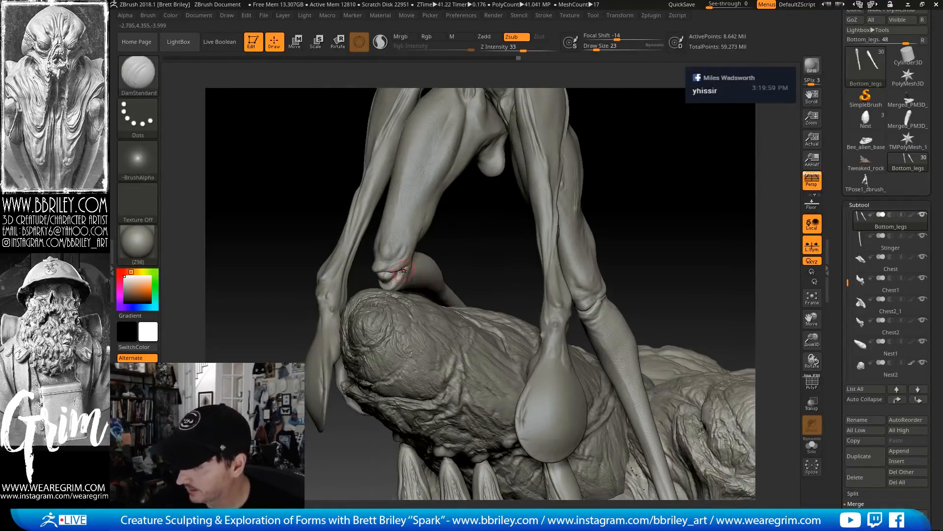
left_click_drag(391, 276, 393, 282)
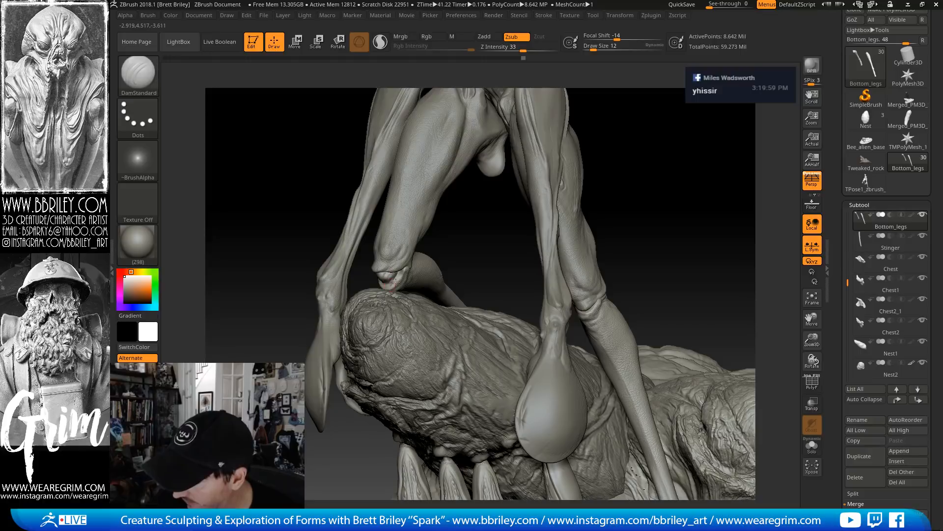
left_click_drag(451, 243, 489, 246)
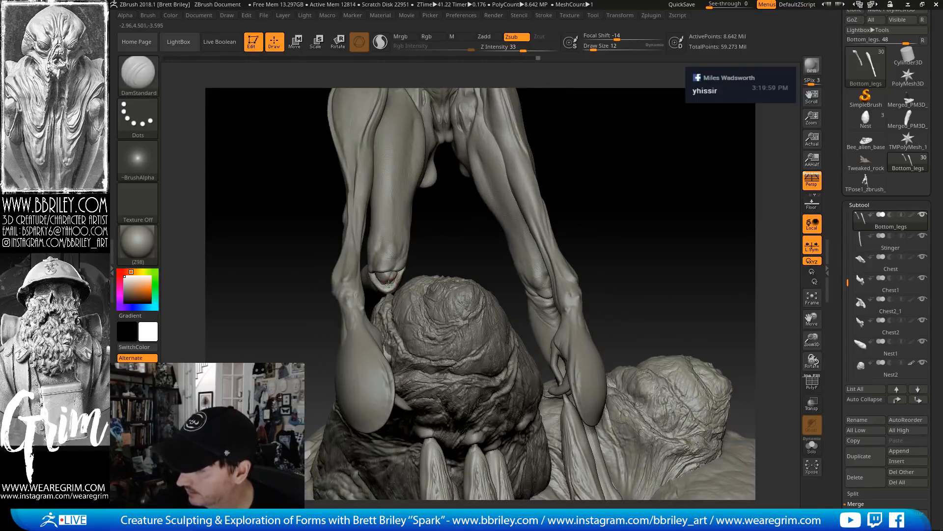
left_click_drag(377, 272, 387, 270)
left_click_drag(415, 239, 437, 243)
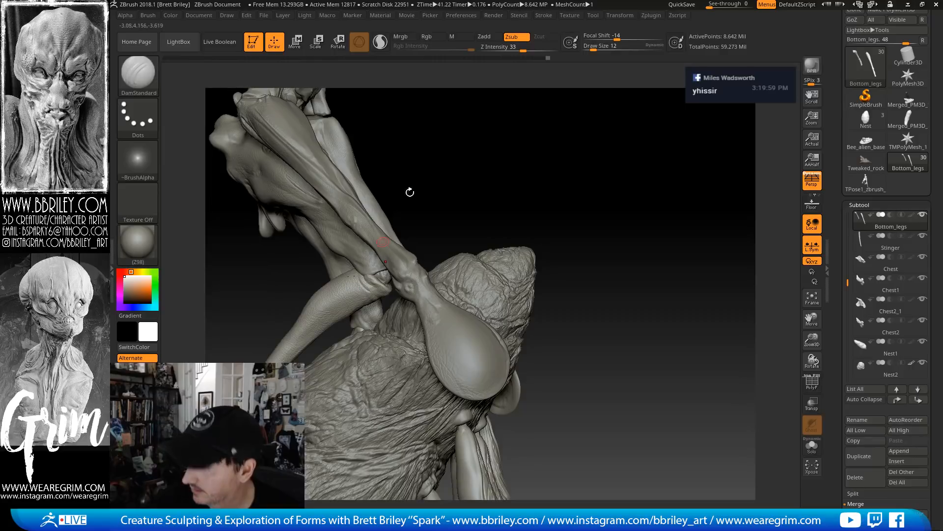
left_click_drag(410, 191, 427, 194)
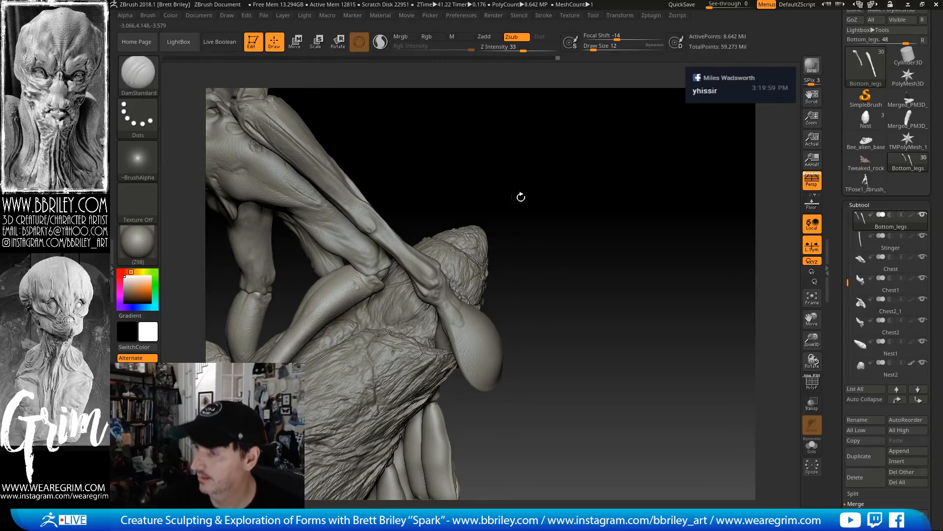
Select the Nest1 rock and reshape its surface beside the hand with Move at draw sizes 44 and 23
mouse_move(521, 197)
left_mouse_down("alt")
mouse_move(495, 152)
mouse_move(539, 169)
mouse_move(471, 173)
mouse_move(526, 182)
mouse_move(542, 235)
mouse_move(600, 280)
left_mouse_up("alt")
left_click(401, 299, "alt")
key("b")
key("m")
key("v")
key("s")
left_click_drag(365, 352, 372, 351)
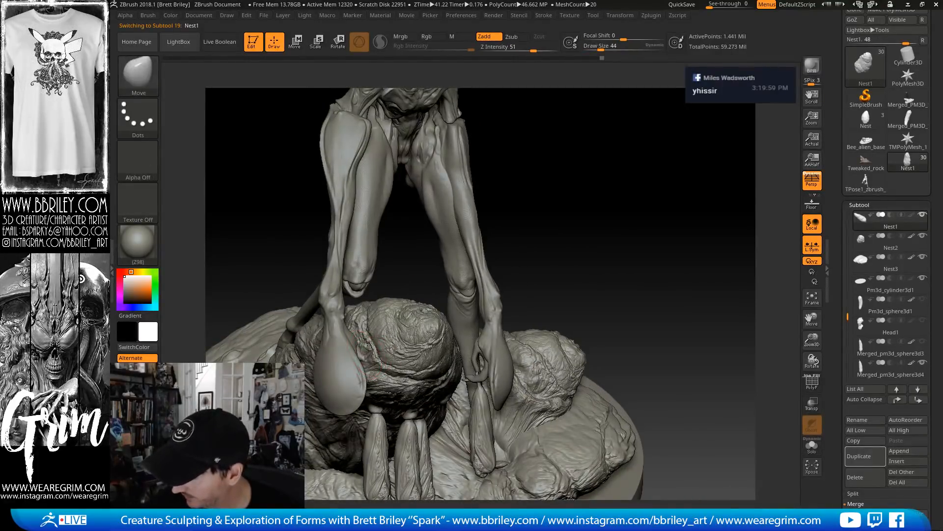
left_click_drag(400, 273, 405, 237)
key("s")
left_click_drag(374, 364, 371, 365)
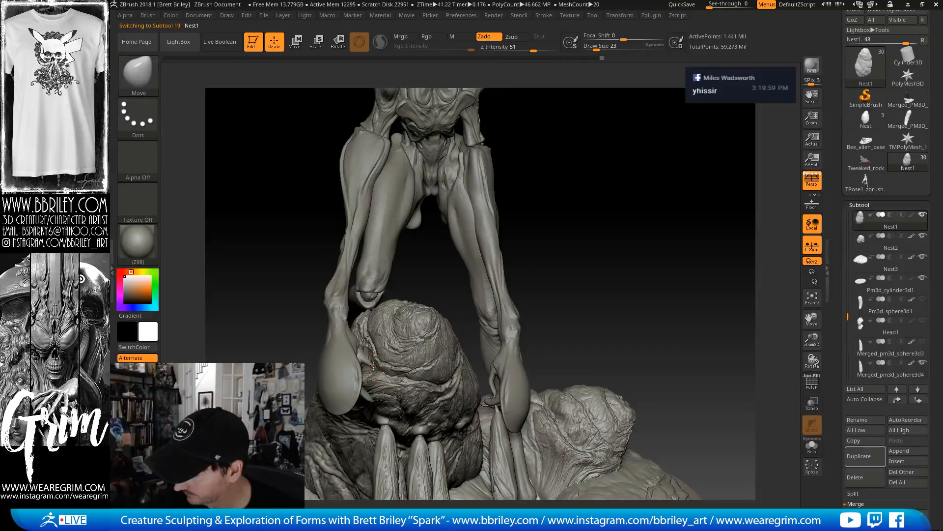
Build up the Nest1 surface near the claws with Clay at draw size 12 and refine it with DamStandard
left_click_drag(415, 299, 368, 349)
key("b")
key("c")
key("l")
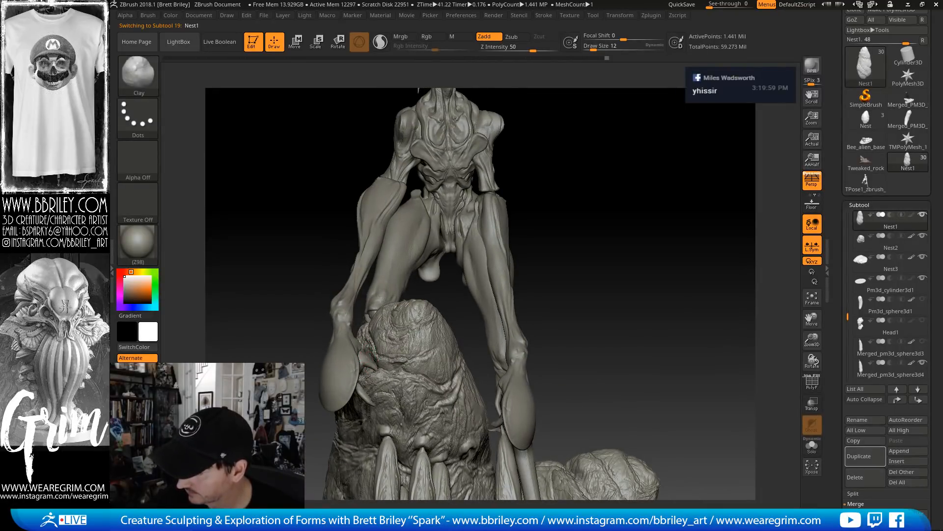
left_click_drag(431, 340, 379, 375)
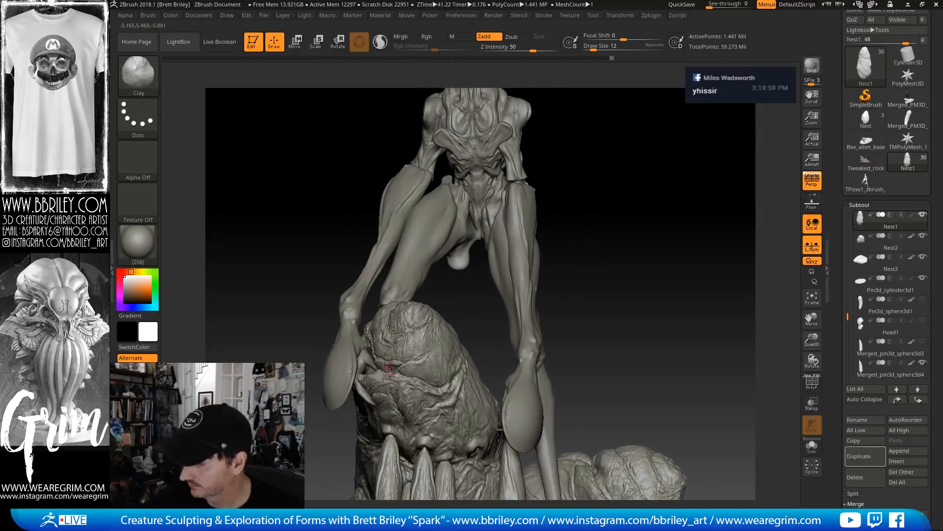
key("b")
key("d")
key("s")
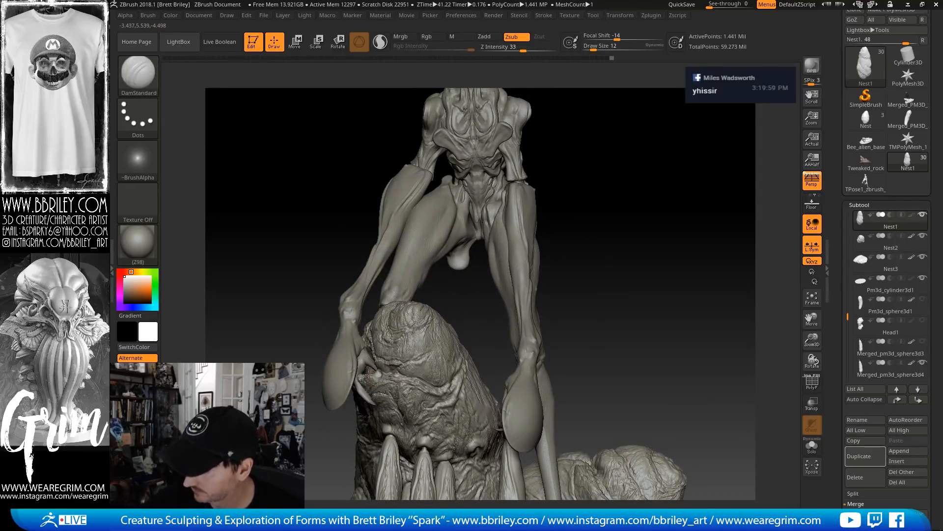
left_click_drag(613, 183, 625, 217)
Push the Nest1 surface back around the claw with Move at draw sizes 44 and 25
key("b")
key("m")
key("v")
key("s")
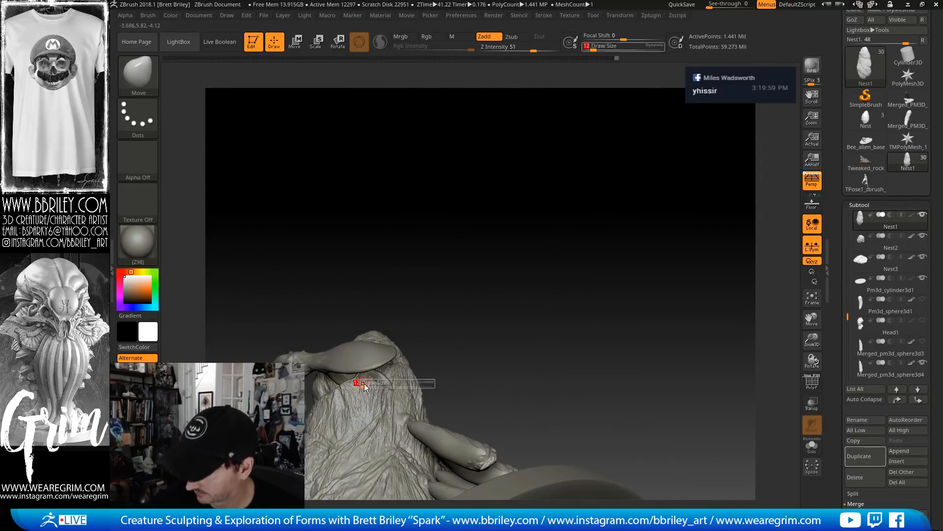
left_click_drag(359, 383, 361, 387)
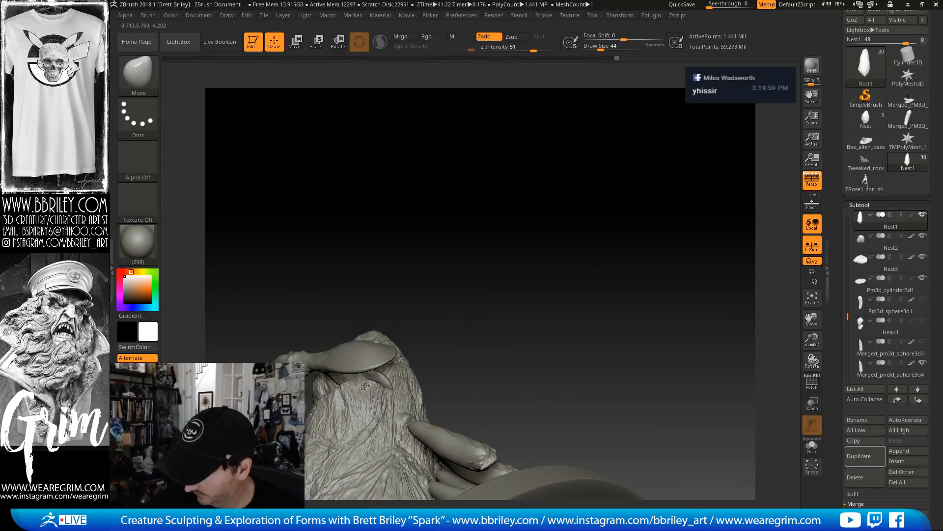
key("s")
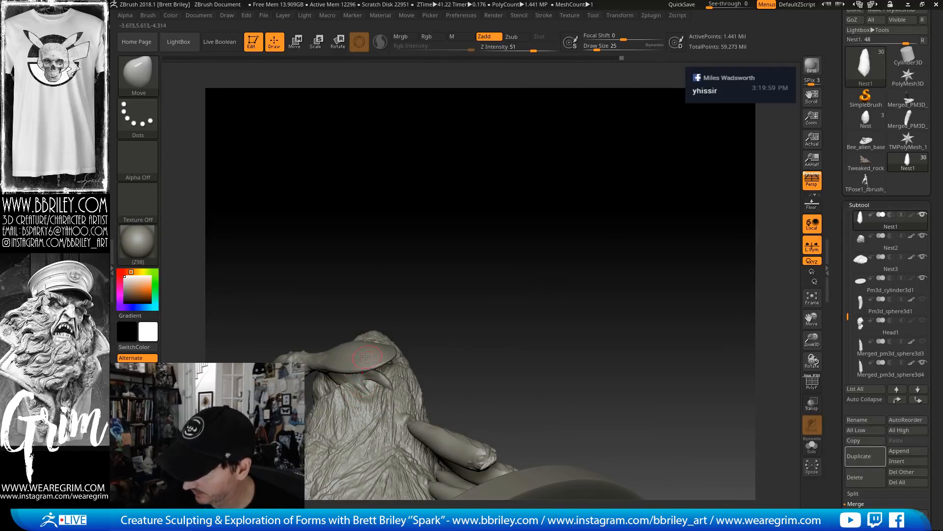
left_click_drag(392, 255, 395, 275)
Cut creases into Nest1 around the claws with DamStandard at draw size 12
key("b")
key("d")
key("s")
key("s")
left_click_drag(368, 391, 365, 391)
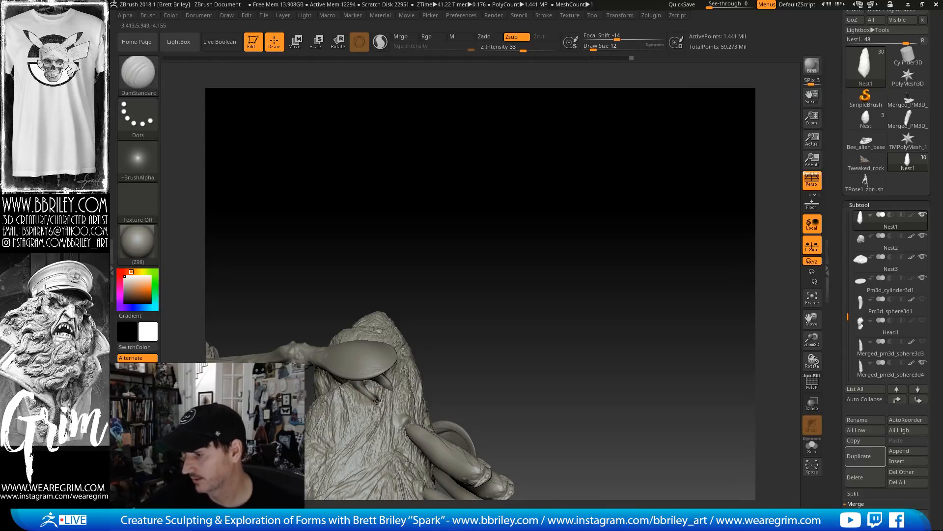
left_click_drag(418, 299, 491, 223)
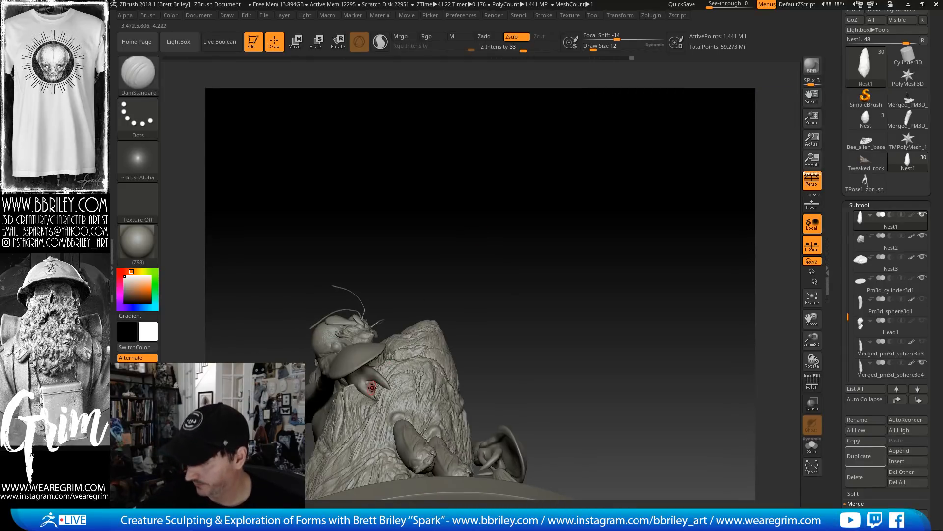
Add Clay at draw size 12 to the Nest1 rock beneath the hand
key("b")
key("c")
key("l")
left_click_drag(417, 250, 354, 372)
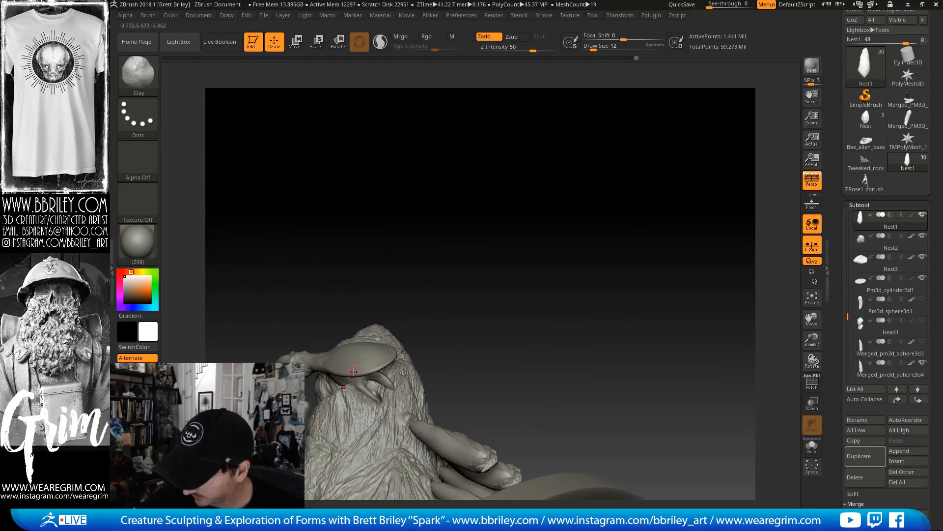
Select the Hands subtool and detail the claw resting on the rock with DamStandard at draw size 10
key("b")
key("d")
key("s")
left_click(361, 385, "alt")
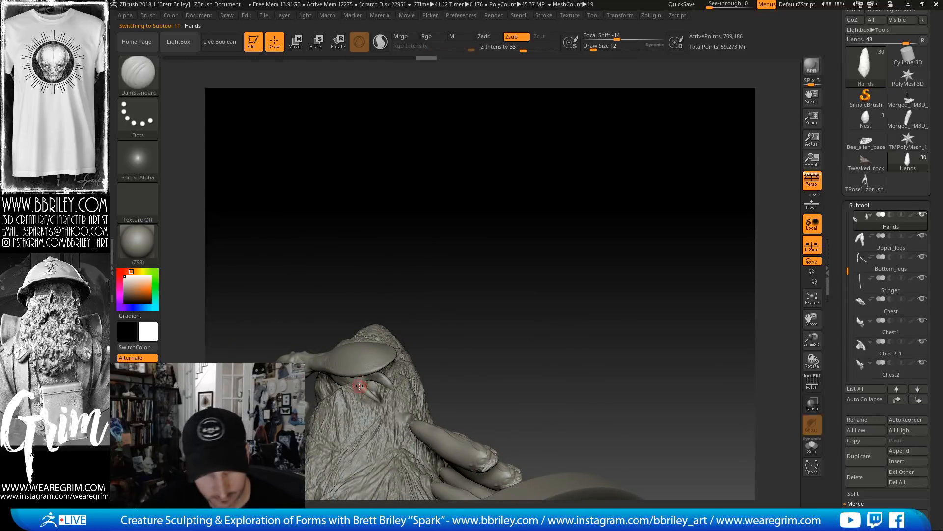
key("bracketleft")
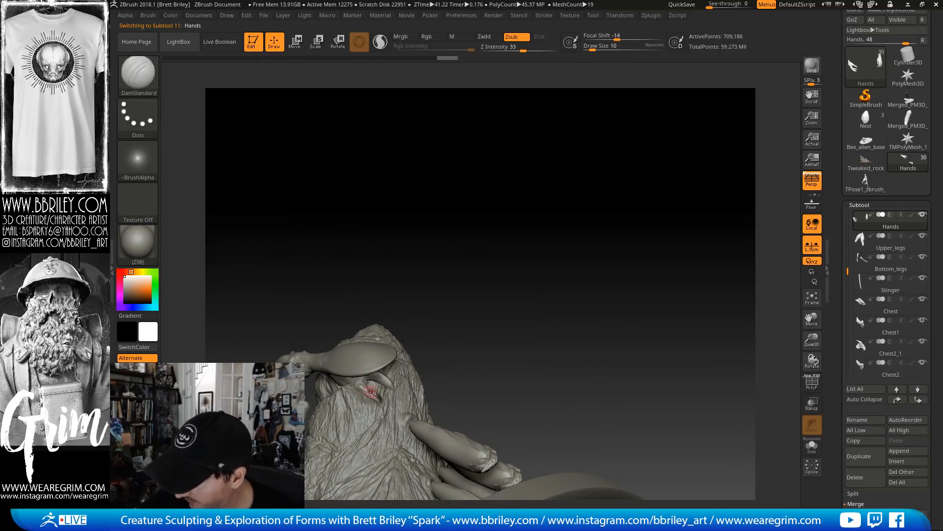
Reshape the claw gripping the rock on the Hands subtool with Move at draw size 47
key("b")
key("m")
key("v")
left_click_drag(384, 400, 381, 401)
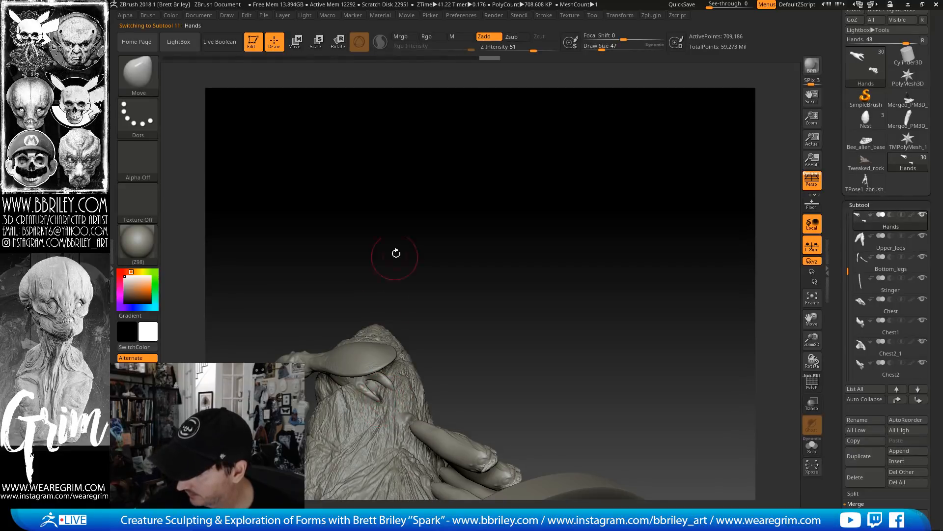
left_click_drag(396, 253, 366, 254)
Carve detail into the claws of the Hands subtool with DamStandard
key("b")
key("d")
key("s")
key("s")
mouse_move(403, 382)
left_mouse_down()
mouse_move(410, 383)
mouse_move(378, 372)
mouse_move(366, 385)
mouse_move(386, 381)
left_mouse_up()
mouse_move(425, 273)
left_mouse_down()
mouse_move(398, 266)
mouse_move(382, 376)
mouse_move(370, 362)
left_mouse_up()
left_click_drag(454, 299, 451, 340)
Shift the claw against the rock's side with the Move brush and reduce the draw size to 16
key("b")
key("m")
key("v")
key("s")
left_click_drag(378, 374, 377, 366)
key("s")
key("s")
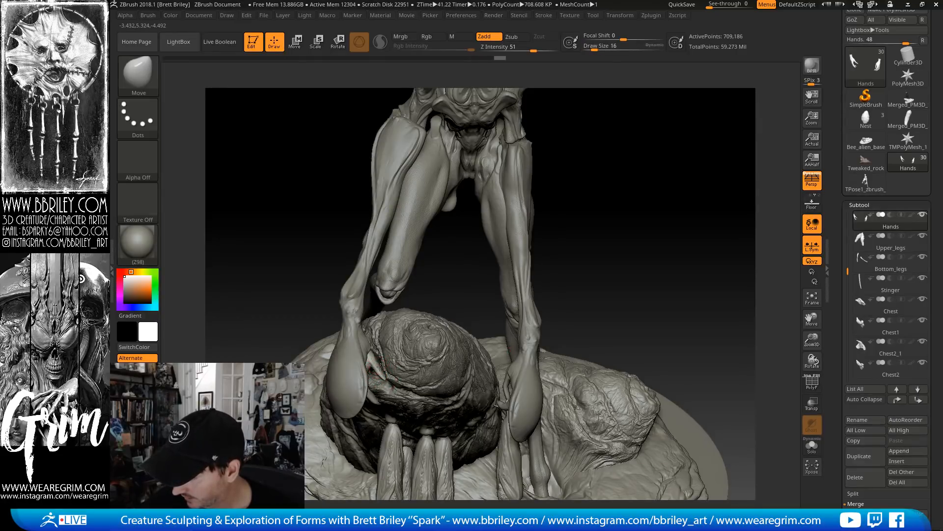
Sharpen the creases of the claw on the rock's side with DamStandard at draw size 16
key("b")
key("d")
key("s")
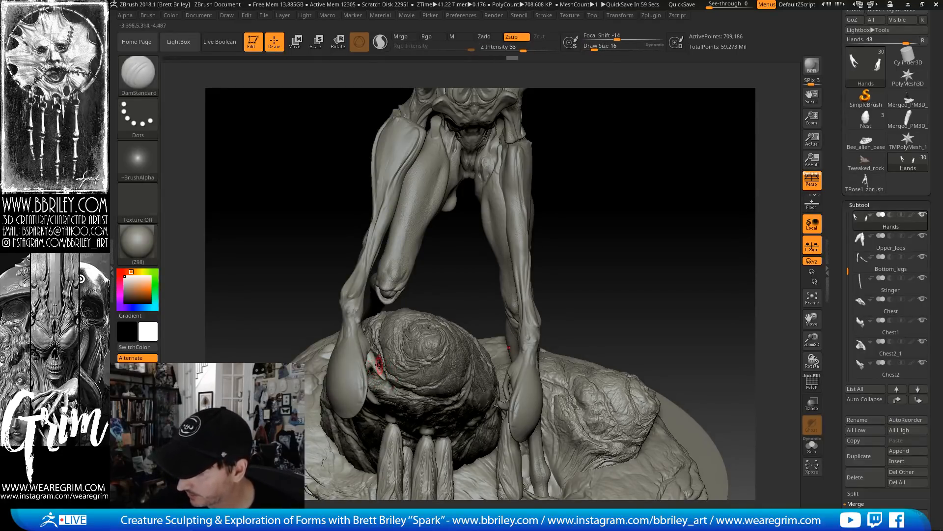
left_click_drag(379, 363, 376, 366)
left_click_drag(507, 323, 521, 343)
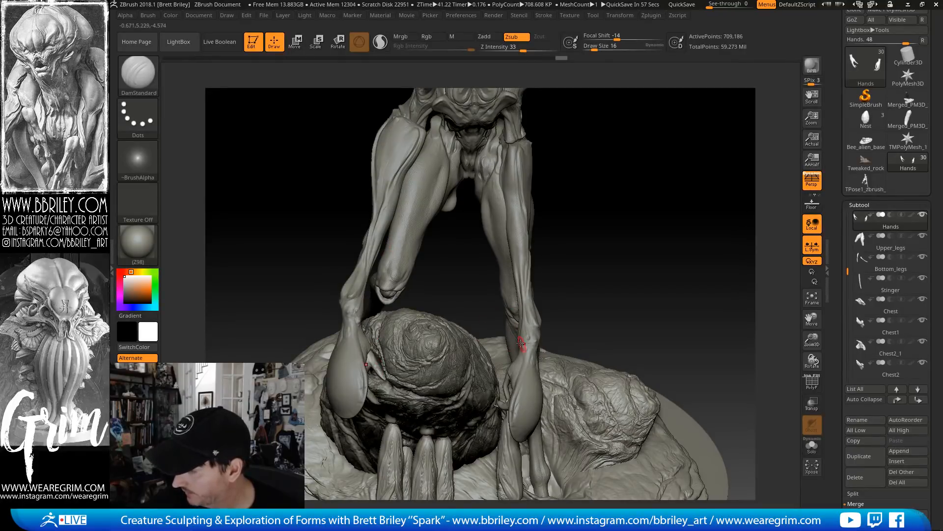
left_click_drag(376, 359, 383, 371)
left_click_drag(377, 358, 384, 364)
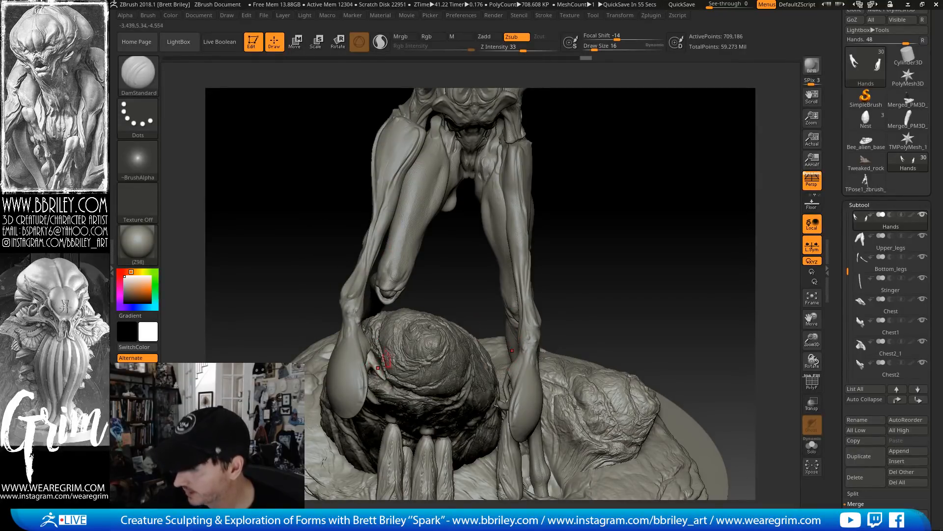
Refine the claw's placement on the rock from a higher view with Move at draw size 27
left_click_drag(457, 286, 445, 423)
key("b")
key("m")
key("v")
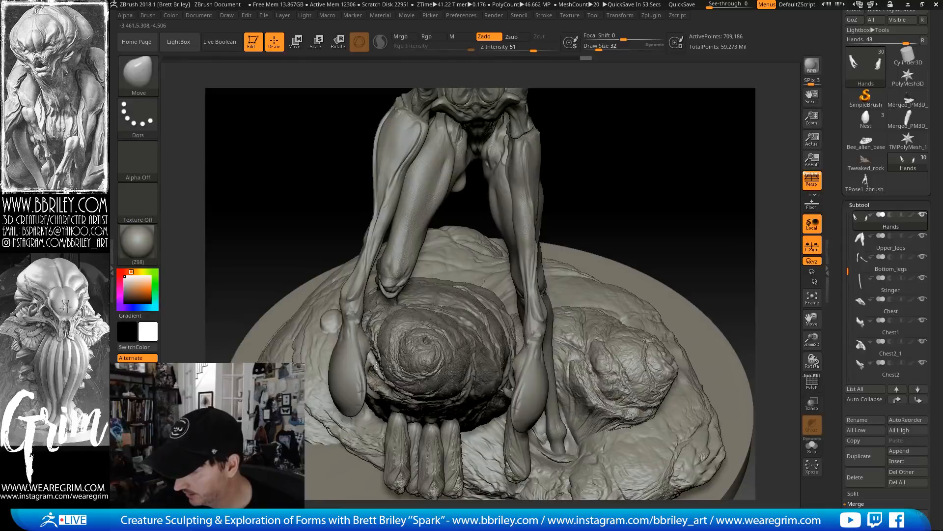
key("s")
left_click_drag(376, 366, 381, 372)
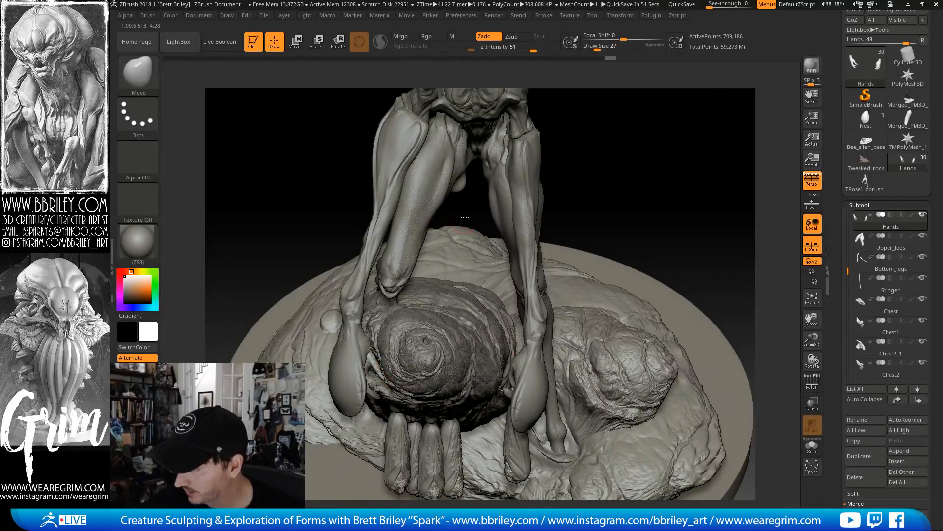
Adjust the claw against the rock from a frontal view with the Move brush at draw size 39
left_click_drag(465, 217, 391, 384)
key("s")
left_click_drag(387, 384, 389, 378)
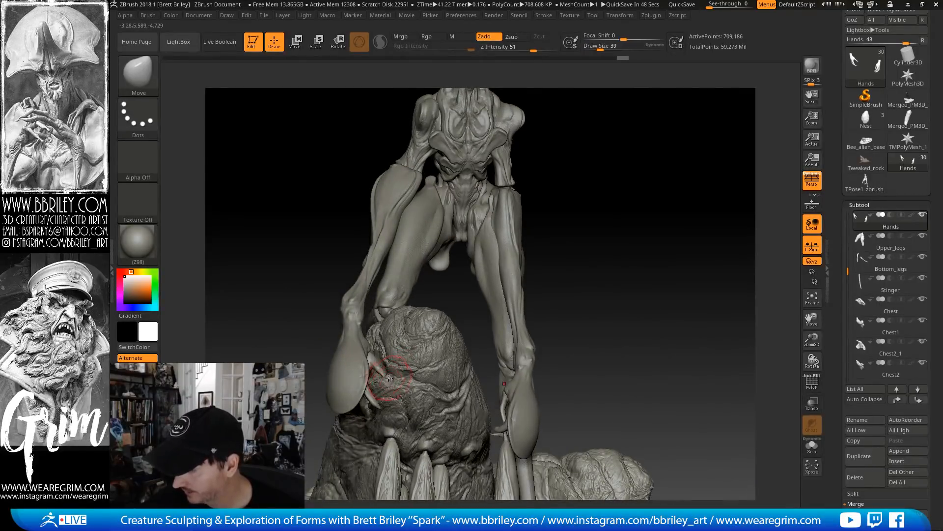
Make the Nest3 subtool active and save the tool to disk
mouse_move(611, 241)
left_mouse_down("alt")
mouse_move(598, 213)
mouse_move(627, 233)
mouse_move(628, 214)
mouse_move(604, 252)
left_mouse_up("alt")
left_click_drag(529, 301, 598, 214, "alt")
left_click(393, 333, "alt")
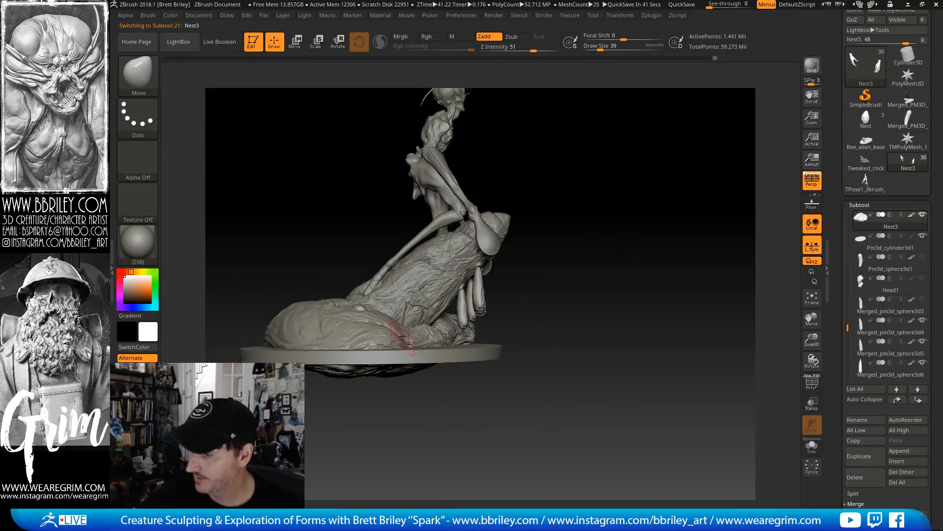
left_click_drag(559, 134, 567, 187, "alt")
left_click(593, 16)
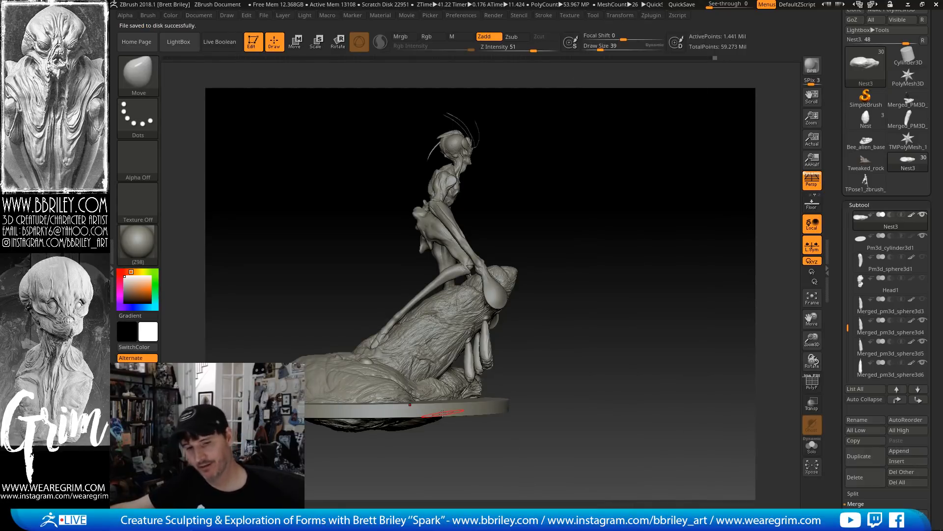
Try to trim off the underside of Nest3 with a straight TrimCurve cut along the base disc in side view
left_click_drag(644, 381, 634, 382)
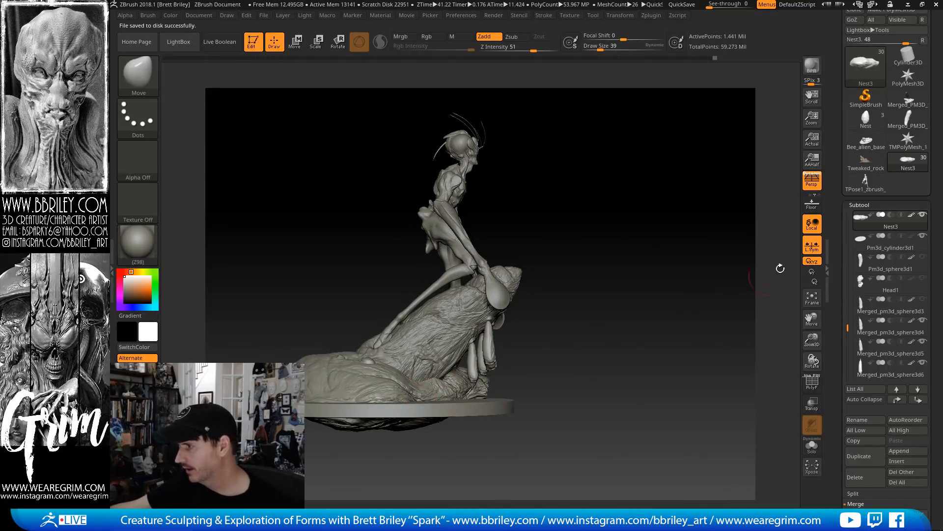
left_click_drag(663, 305, 272, 172)
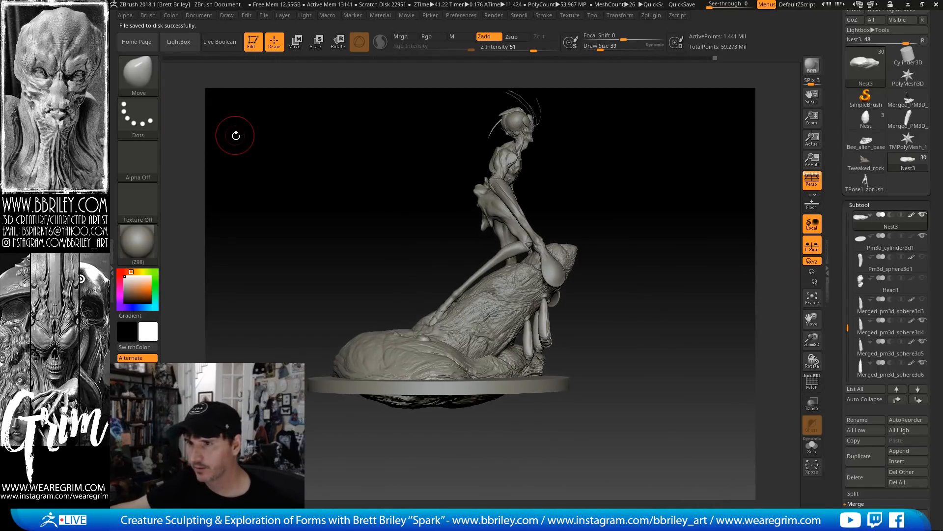
key("ctrl+shift")
left_click(138, 76)
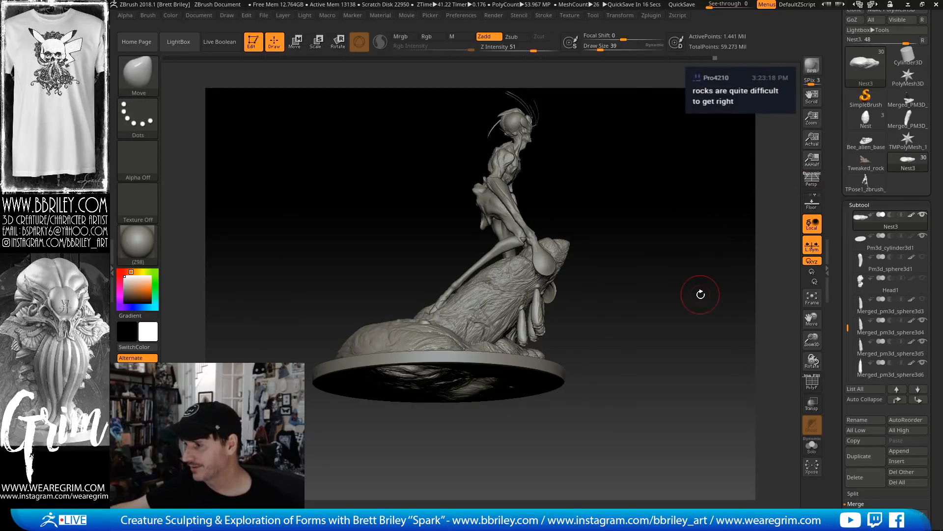
left_click_drag(680, 290, 622, 391)
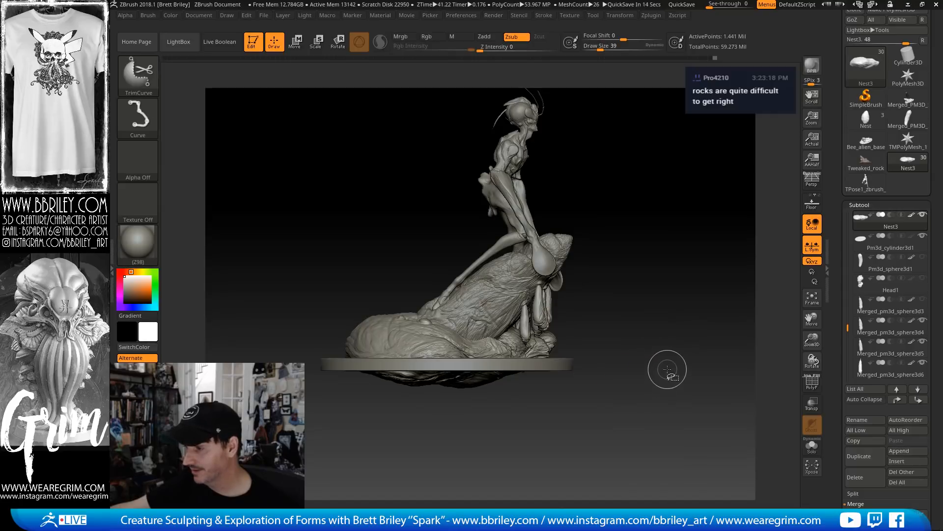
left_click_drag(663, 361, 152, 355, "ctrl+shift")
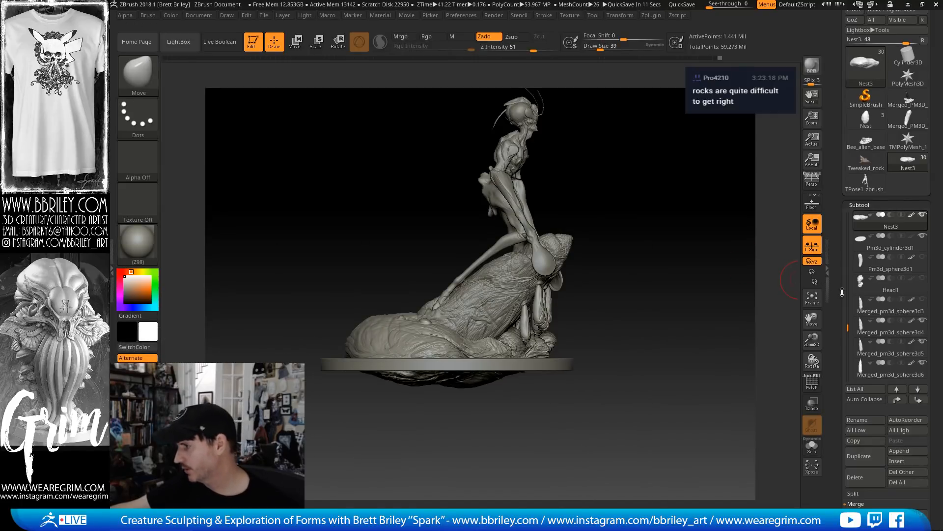
Delete the lower subdivision levels of Nest3 and retry the straight TrimCurve cut along the base disc
scroll(838, 204, "down", 5)
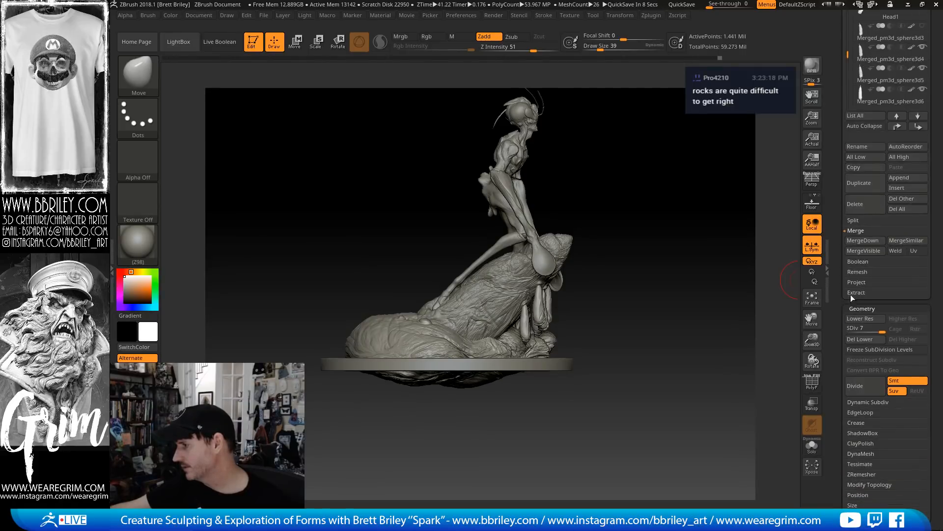
left_click(858, 340)
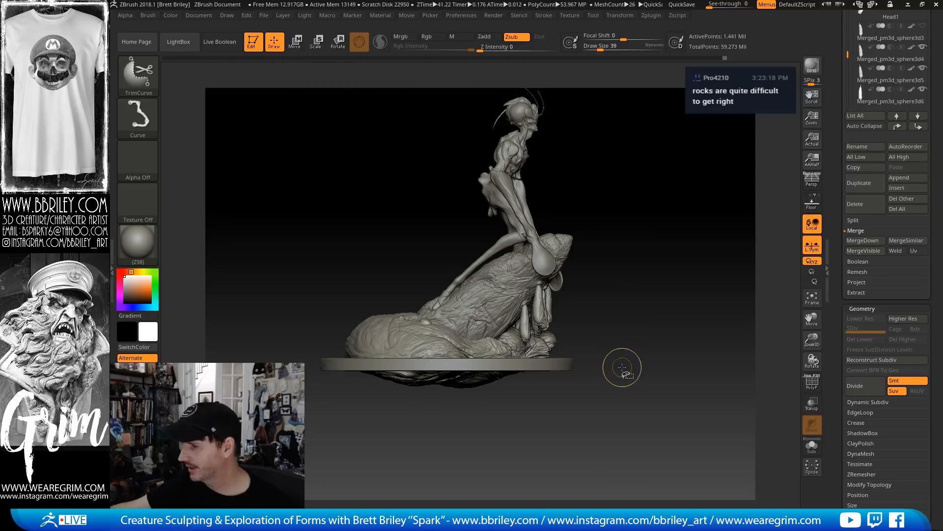
left_click_drag(620, 361, 164, 361, "ctrl+shift")
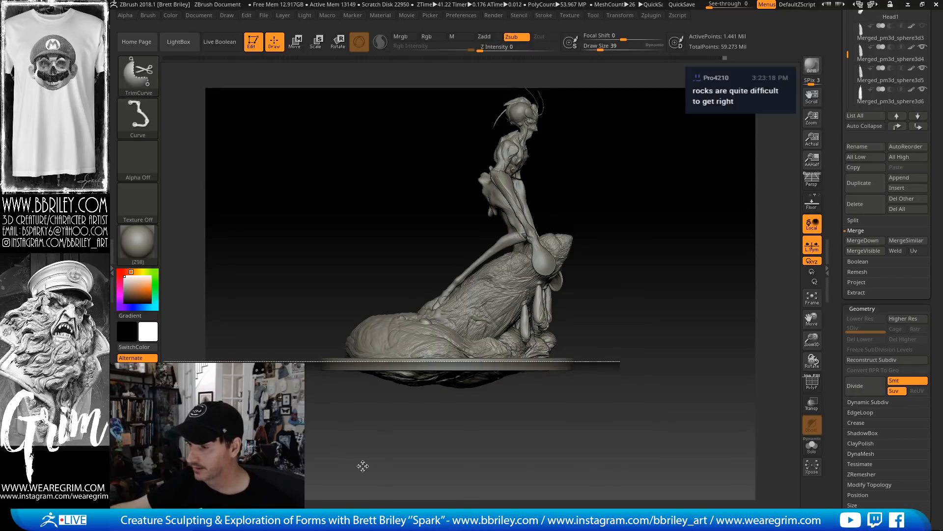
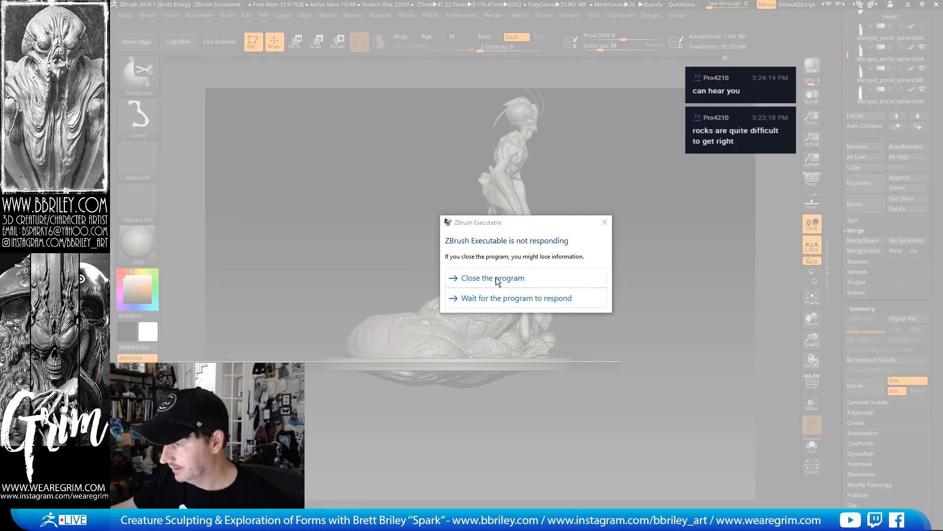
Close the unresponsive program, dismiss the crash notice after restarting, and reload the saved tool with the alien and nest
left_click(506, 298)
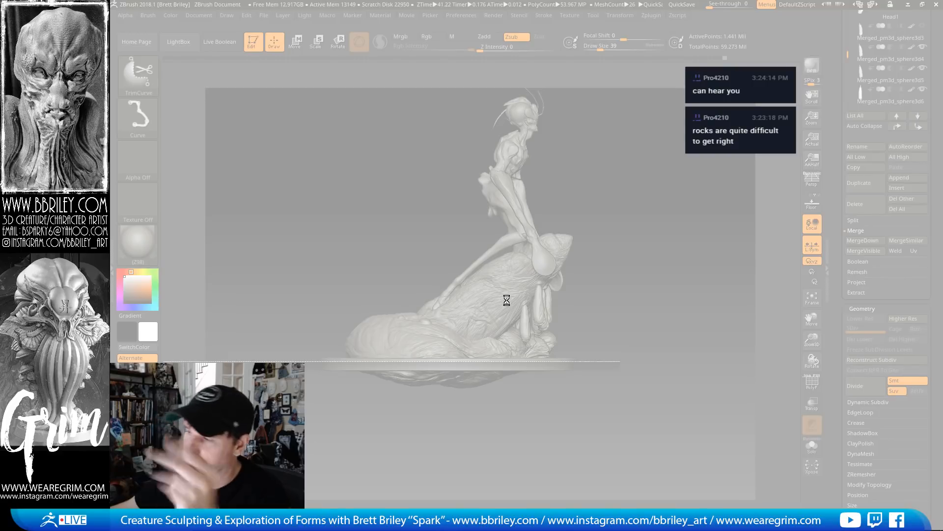
left_click(487, 278)
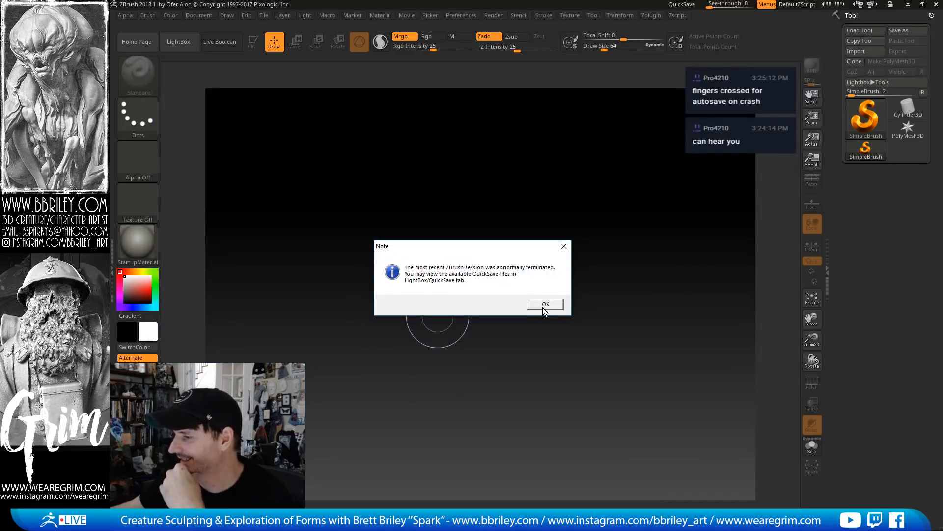
left_click(544, 304)
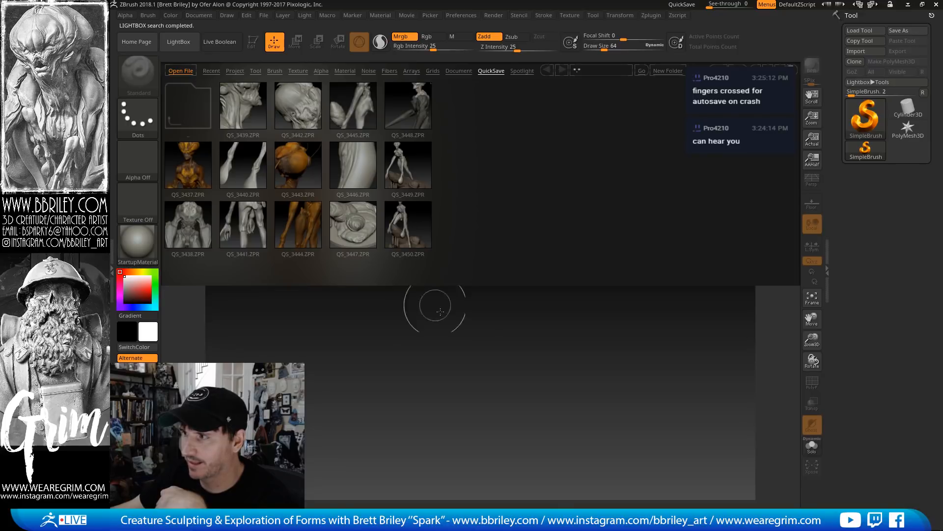
left_click_drag(479, 317, 488, 295)
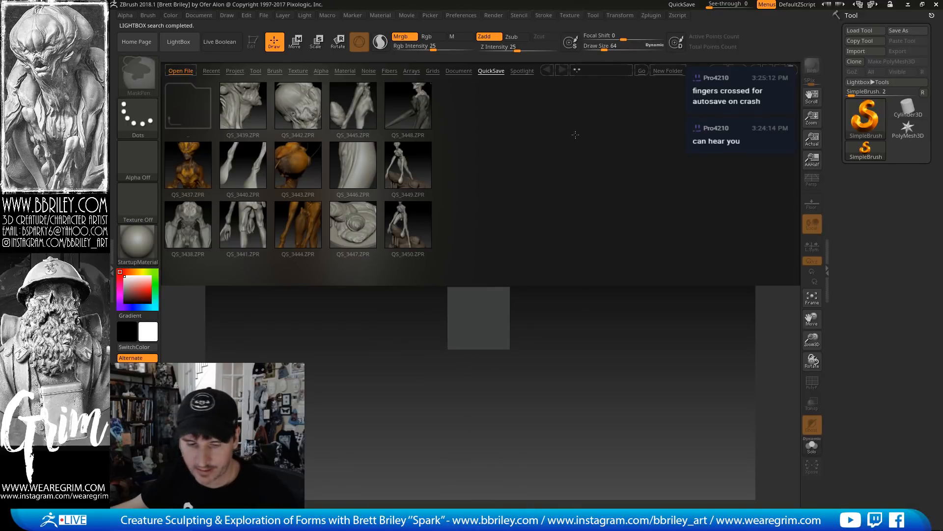
left_click(593, 15)
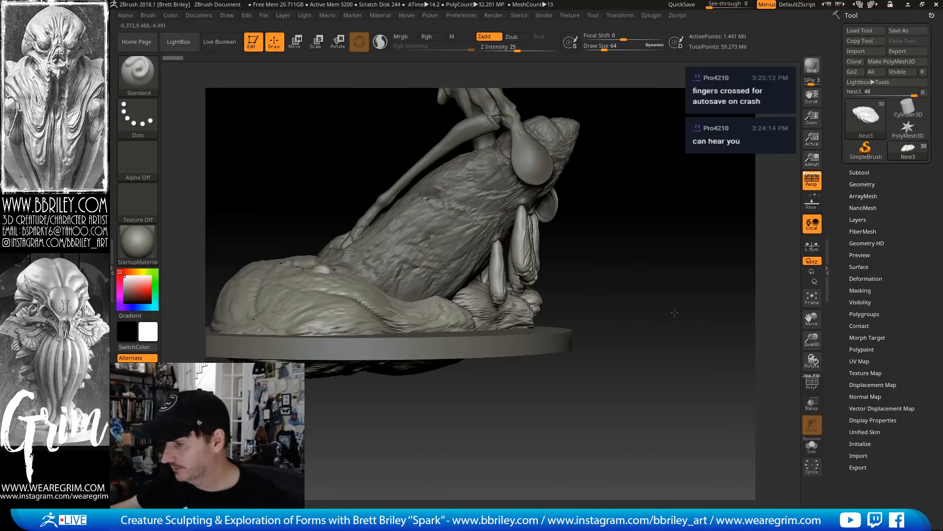
Turn off perspective and hide the part of the Nest3 subtool that sticks out below the base disc
left_click(870, 172)
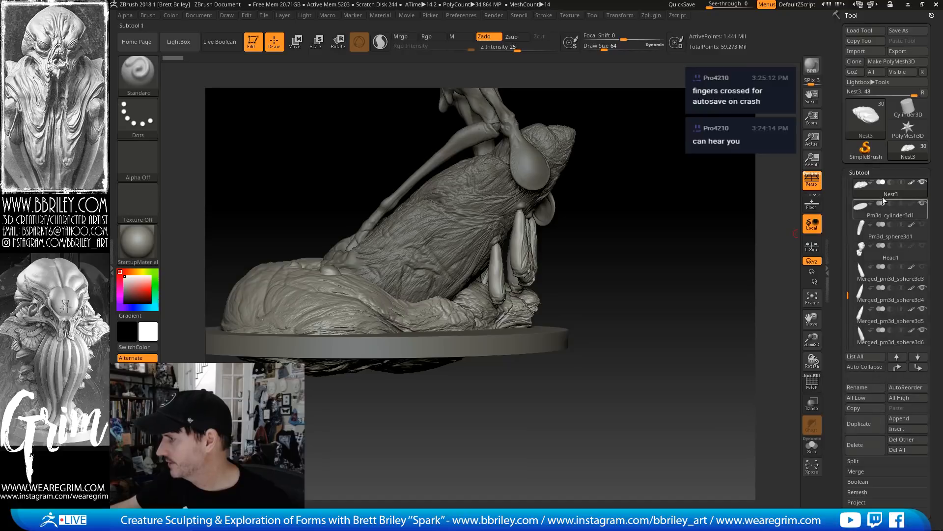
mouse_move(923, 183)
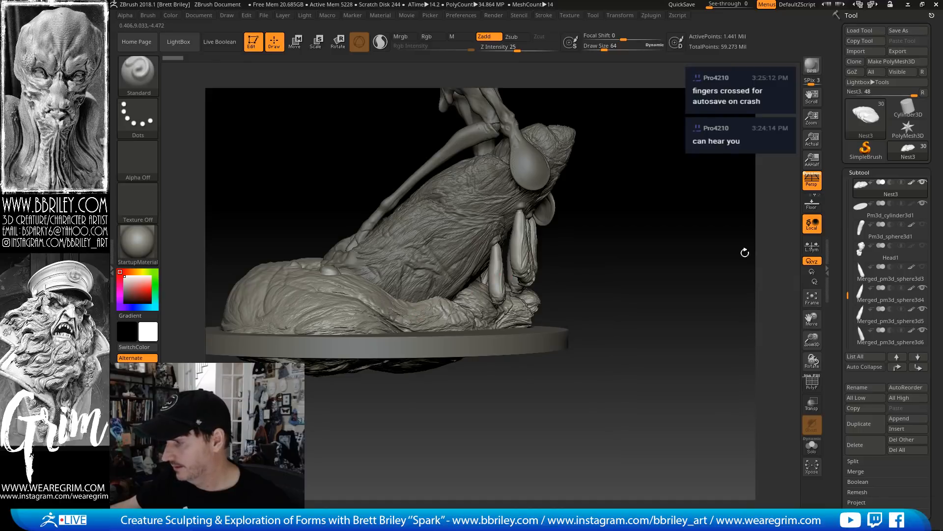
left_click(813, 433)
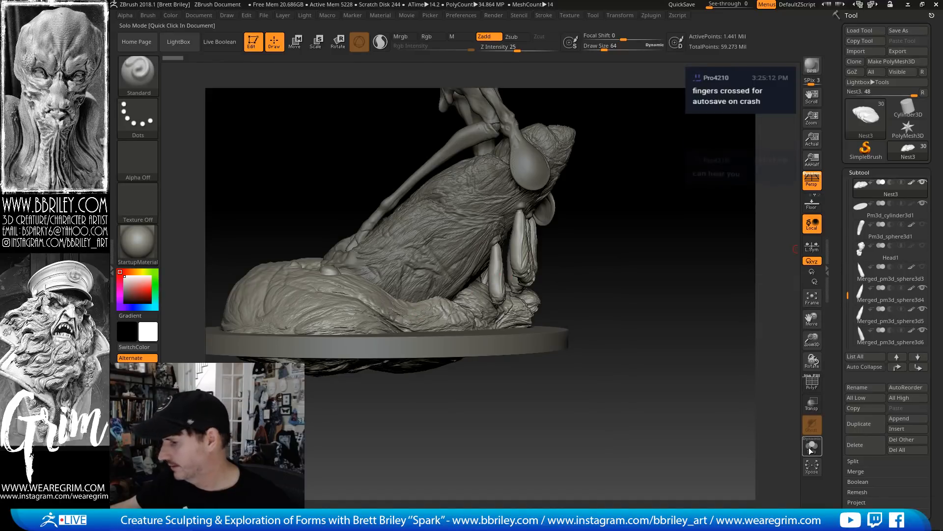
mouse_move(849, 296)
left_mouse_down()
mouse_move(848, 313)
mouse_move(848, 284)
left_mouse_up()
left_click_drag(664, 301, 746, 301, "alt")
left_click(812, 183)
left_click_drag(688, 297, 665, 273, "alt")
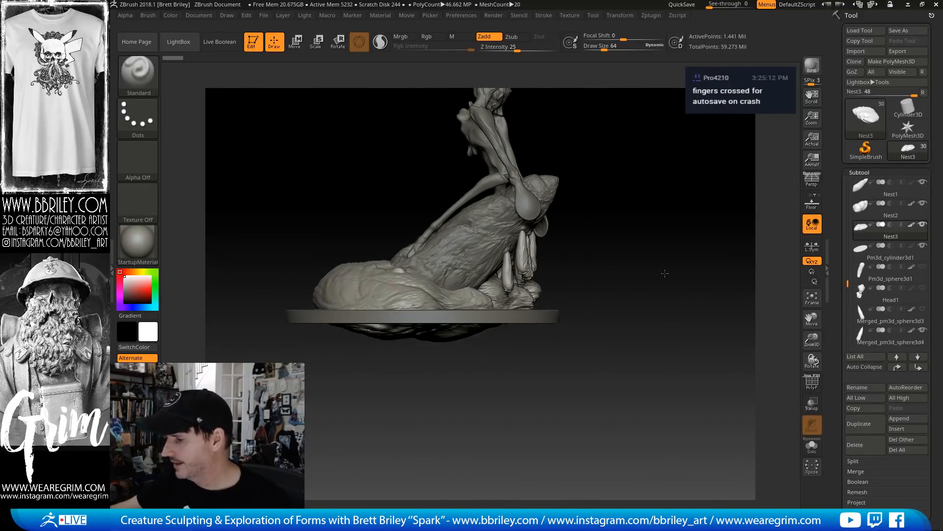
mouse_move(603, 398)
left_mouse_down("ctrl+shift")
mouse_move(345, 322)
mouse_move(253, 315)
left_mouse_up("ctrl+shift")
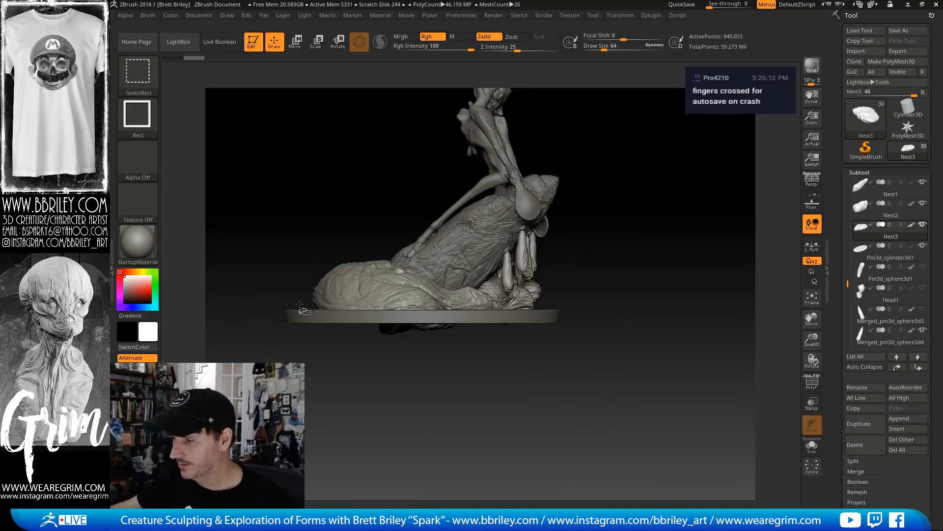
Hide the parts of the other nest pieces, including Nest1, that stick out below the base disc
left_click(432, 327, "alt")
left_click_drag(634, 430, 238, 317, "ctrl+shift")
left_click(390, 331, "alt")
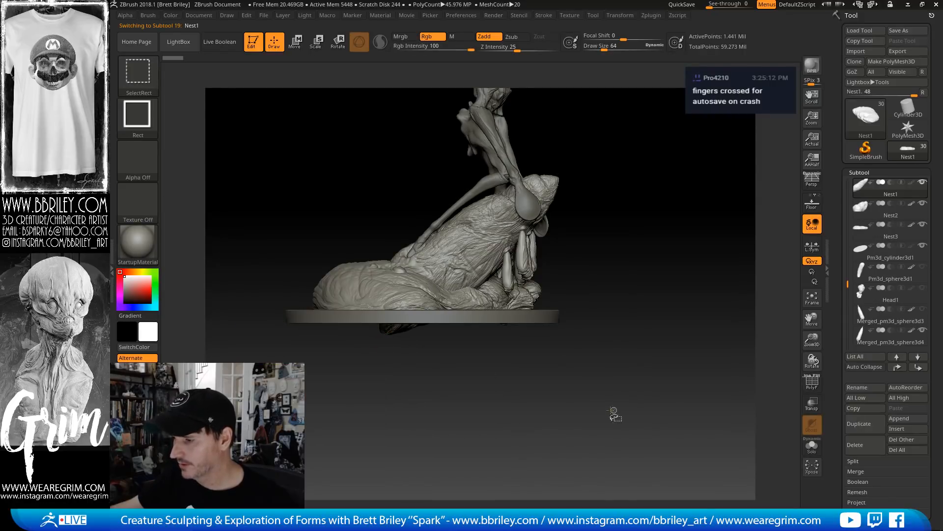
left_click_drag(594, 410, 187, 314, "ctrl+alt+shift")
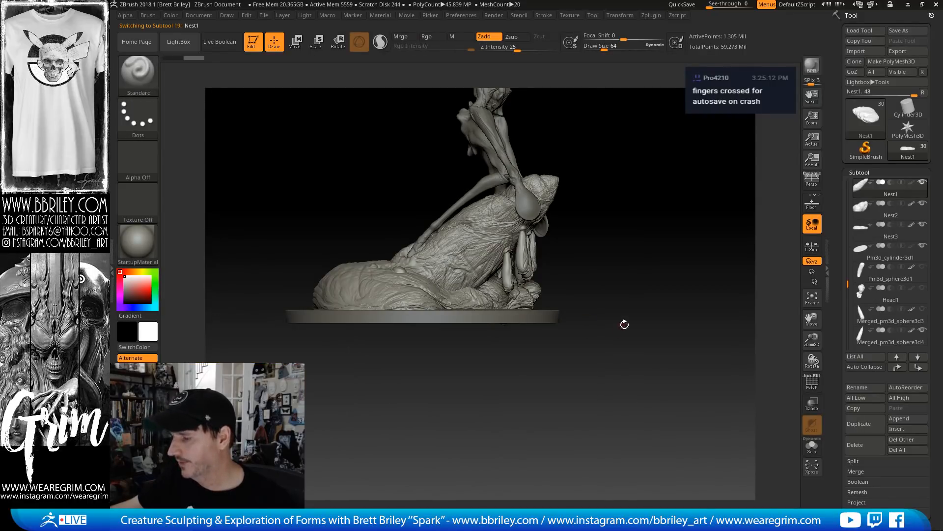
mouse_move(623, 324)
left_mouse_down()
mouse_move(605, 239)
mouse_move(525, 335)
mouse_move(561, 379)
left_mouse_up()
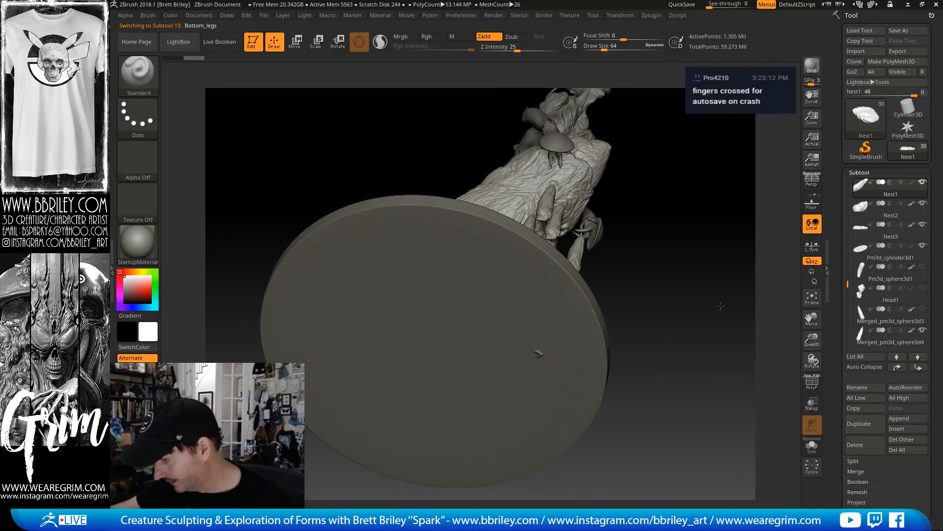
left_click_drag(721, 306, 700, 409)
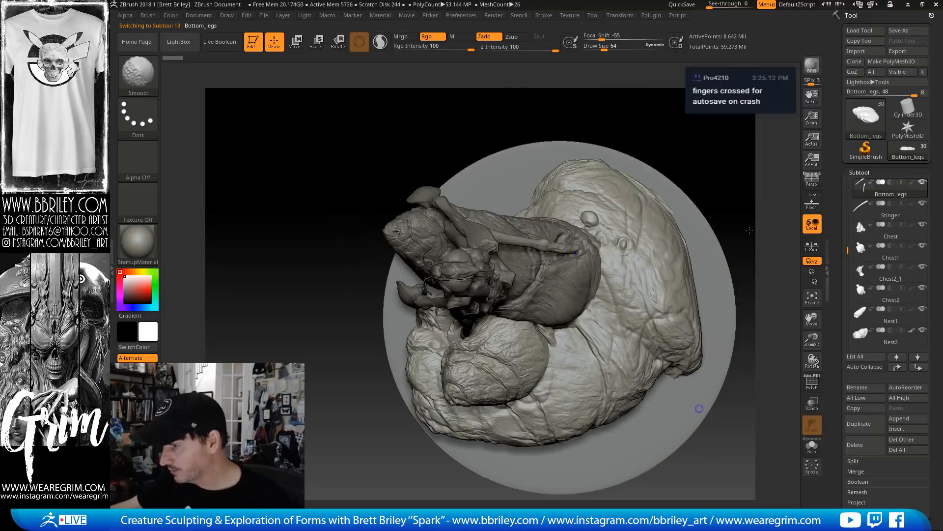
mouse_move(725, 167)
left_mouse_down()
mouse_move(722, 131)
mouse_move(699, 236)
mouse_move(693, 211)
mouse_move(676, 230)
mouse_move(677, 205)
mouse_move(674, 246)
mouse_move(640, 242)
left_mouse_up()
Select the Upper_legs subtool and show it alone
left_click(464, 232, "alt")
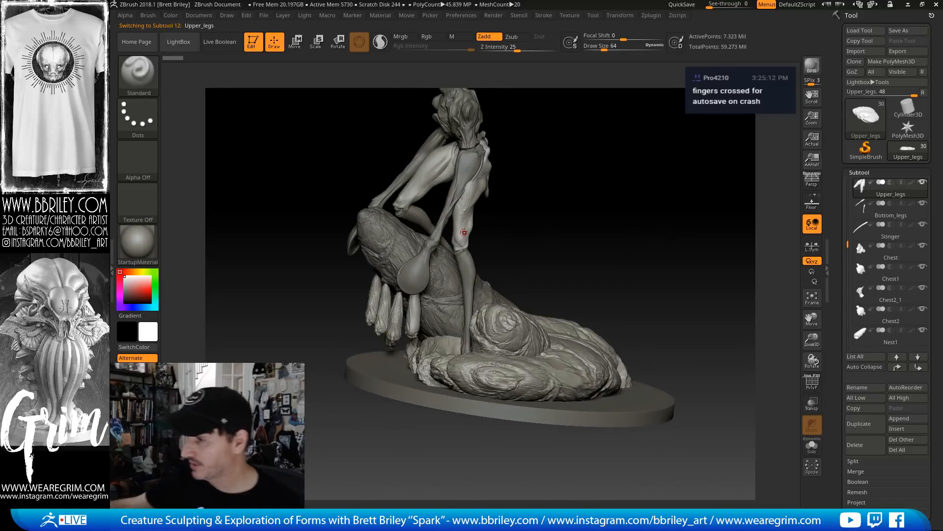
left_click(813, 453)
left_click_drag(602, 200, 598, 174)
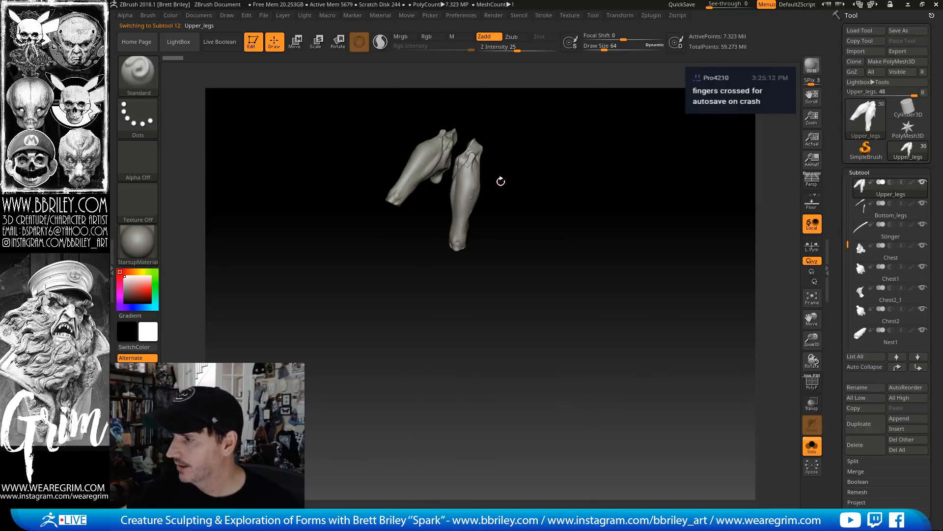
key("ctrl")
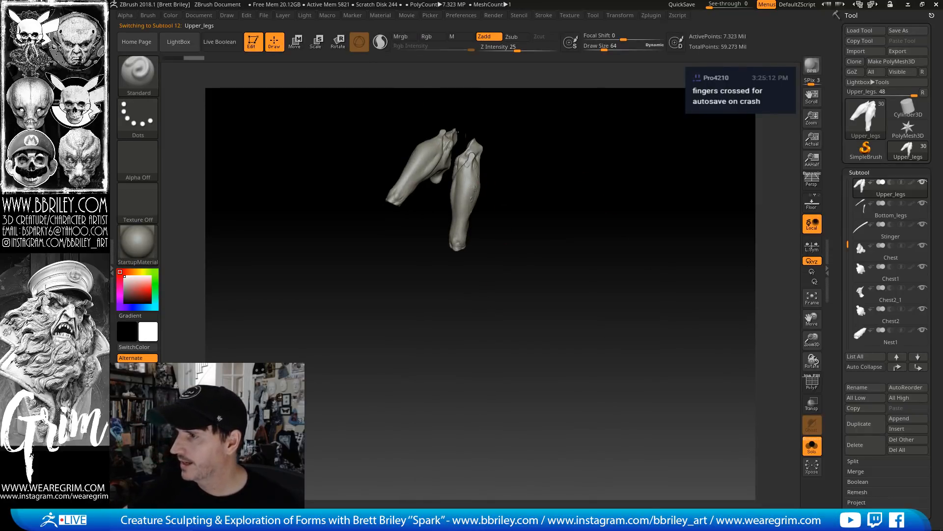
Use Move mode with the gizmo to mask one of the two upper legs topologically
left_click(296, 43)
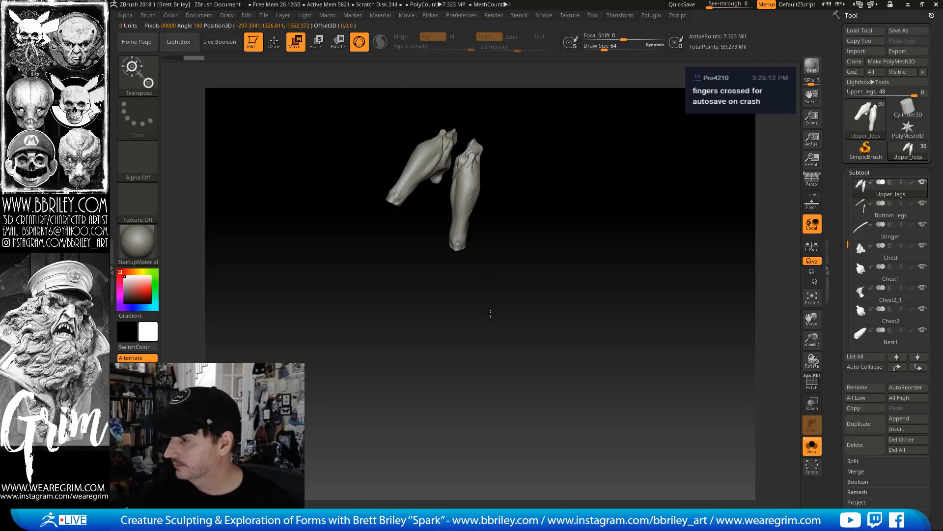
key("y")
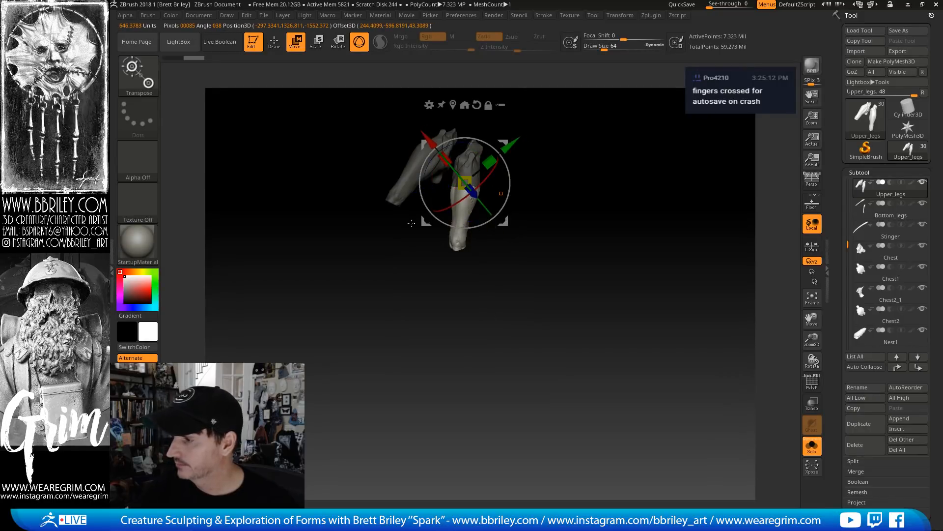
left_click_drag(418, 207, 458, 142)
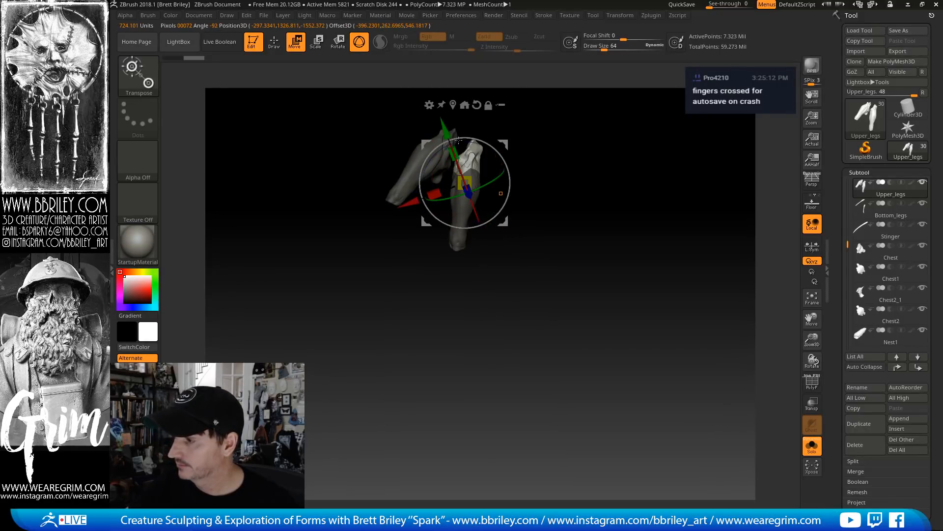
left_click_drag(551, 145, 539, 178)
Show the whole figure, try to reposition the unmasked upper leg with the gizmo, and undo the attempt
left_click(812, 451)
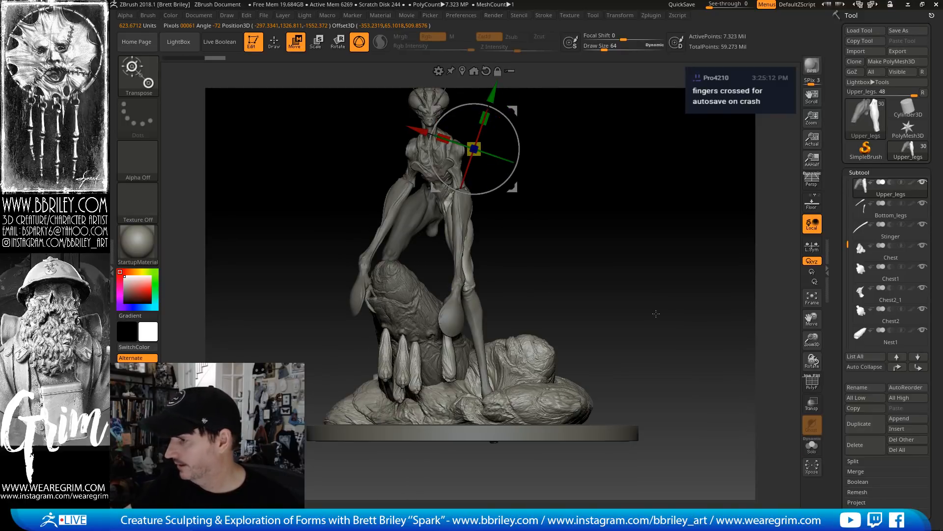
left_click_drag(655, 314, 608, 308)
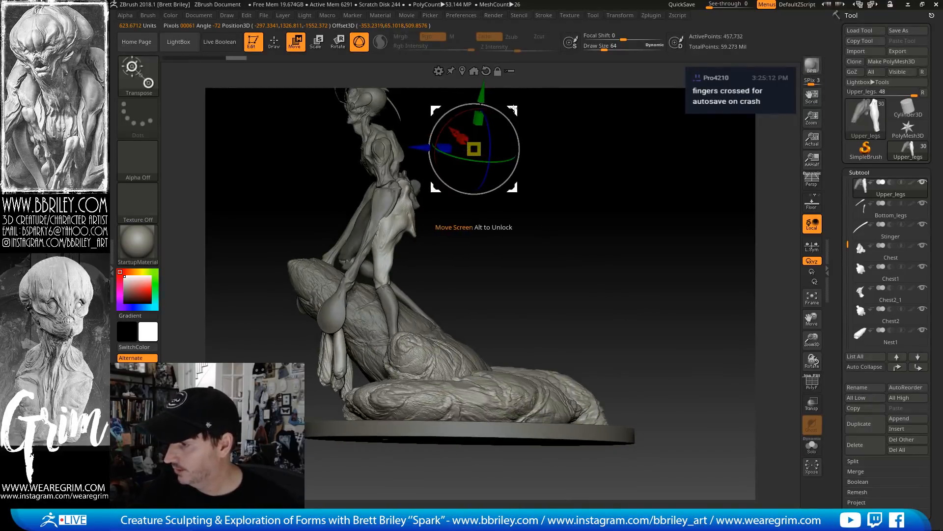
mouse_move(513, 108)
left_mouse_down()
mouse_move(498, 138)
mouse_move(439, 188)
mouse_move(438, 215)
mouse_move(534, 206)
left_mouse_up()
key("ctrl+z")
key("ctrl+z")
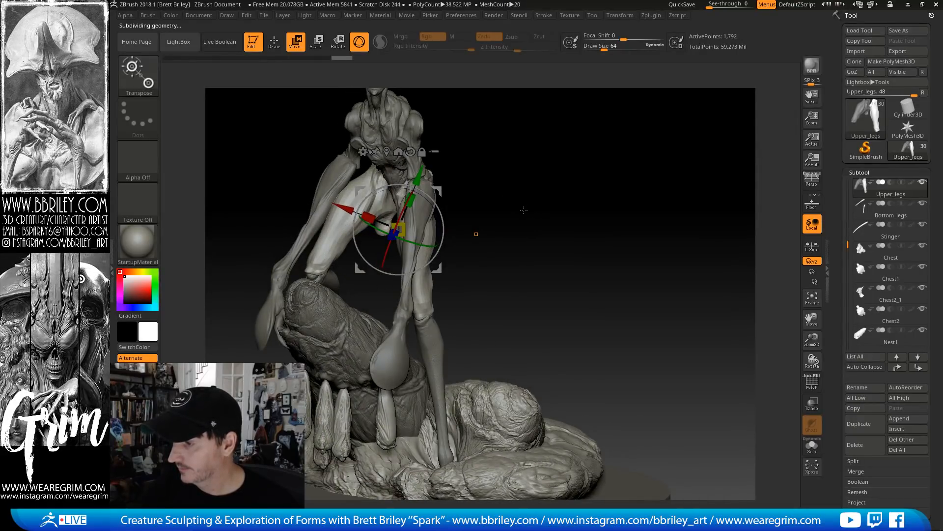
Switch from the gizmo to the transpose line and mask one leg of Upper_legs topologically
left_click(358, 47)
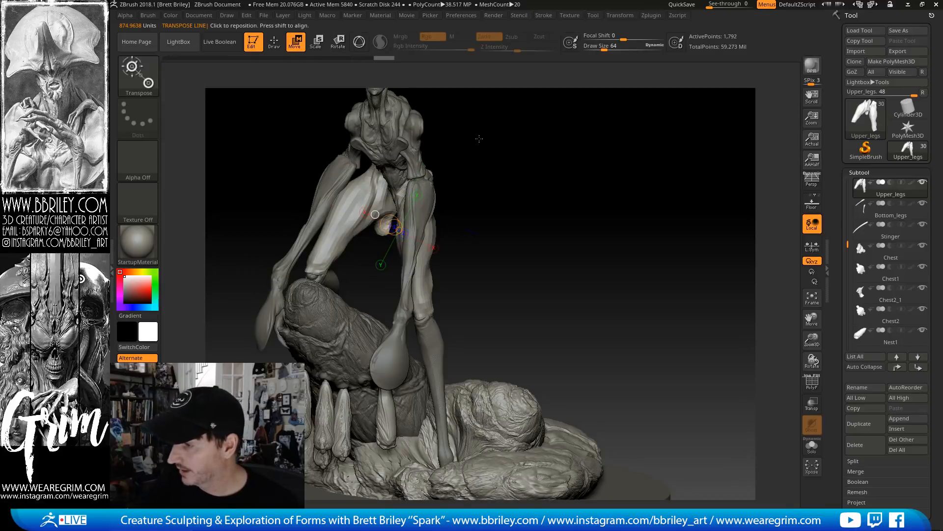
left_click_drag(479, 139, 478, 208)
left_click_drag(405, 197, 239, 323, "ctrl")
left_click_drag(522, 167, 430, 167)
mouse_move(482, 126)
left_mouse_down("ctrl")
mouse_move(477, 210)
mouse_move(408, 237)
left_mouse_up("ctrl")
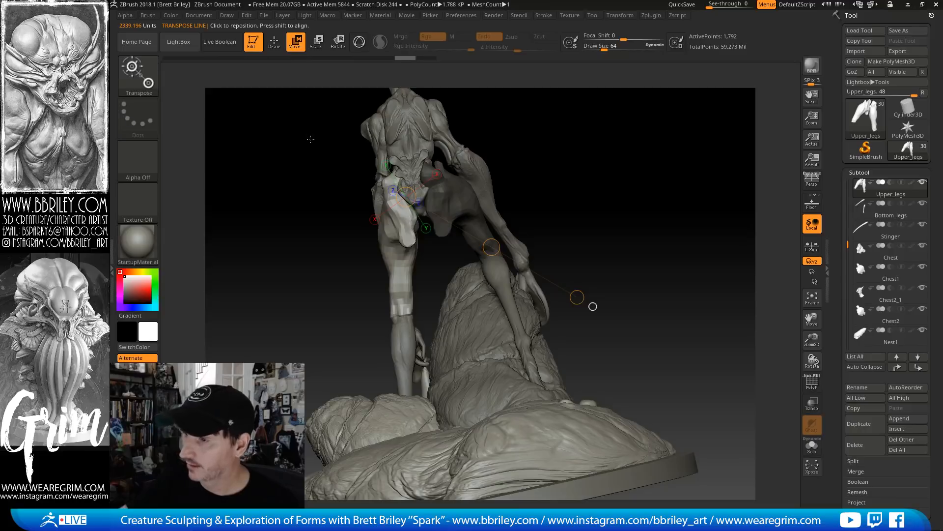
Isolate Upper_legs, return to Draw mode and make MaskPen the masking brush
left_click(138, 74, "ctrl")
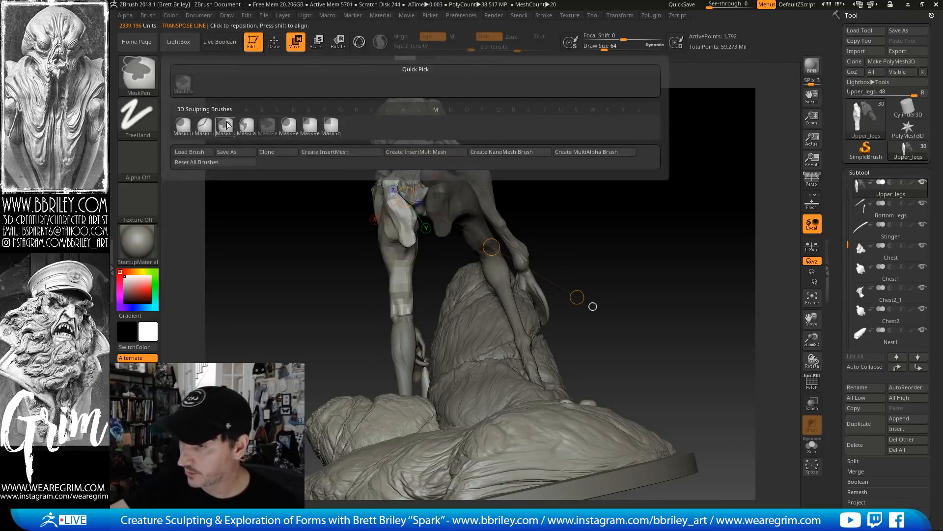
left_click(288, 126, "ctrl")
left_click(812, 447)
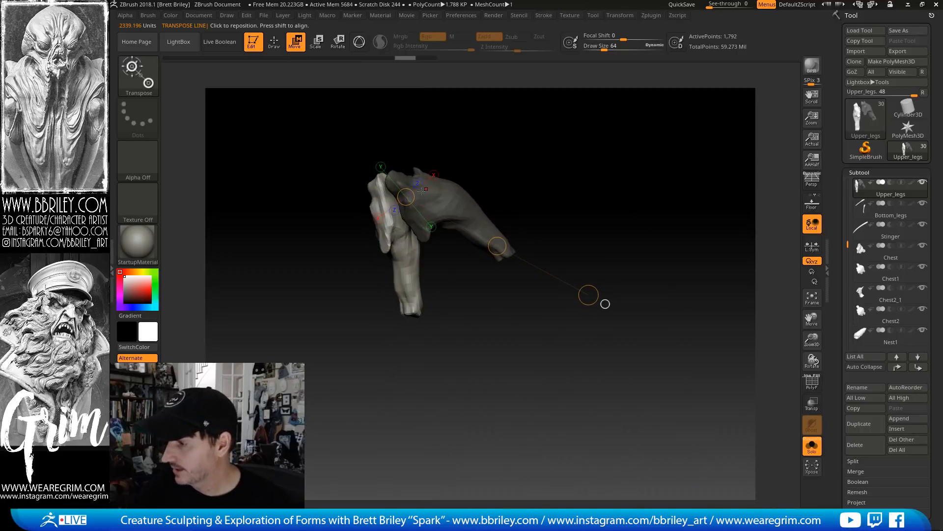
key("q")
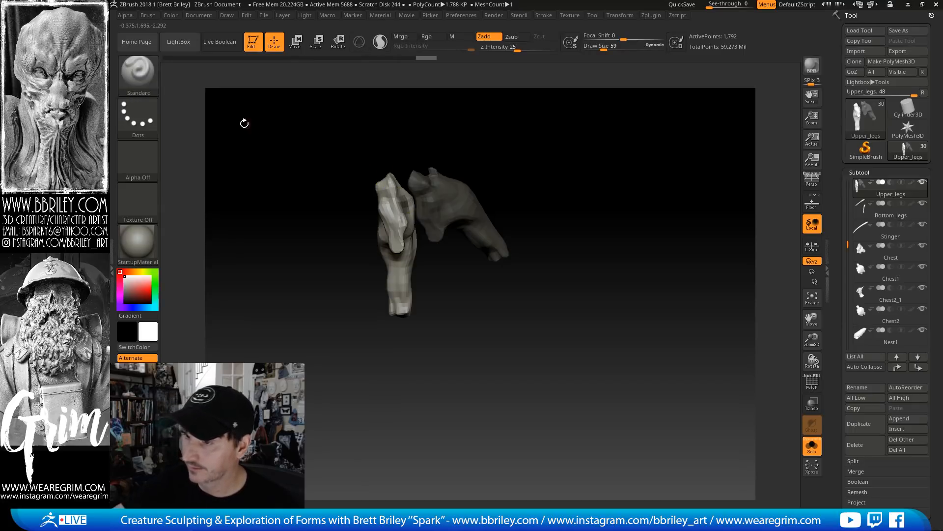
left_click(142, 75, "ctrl")
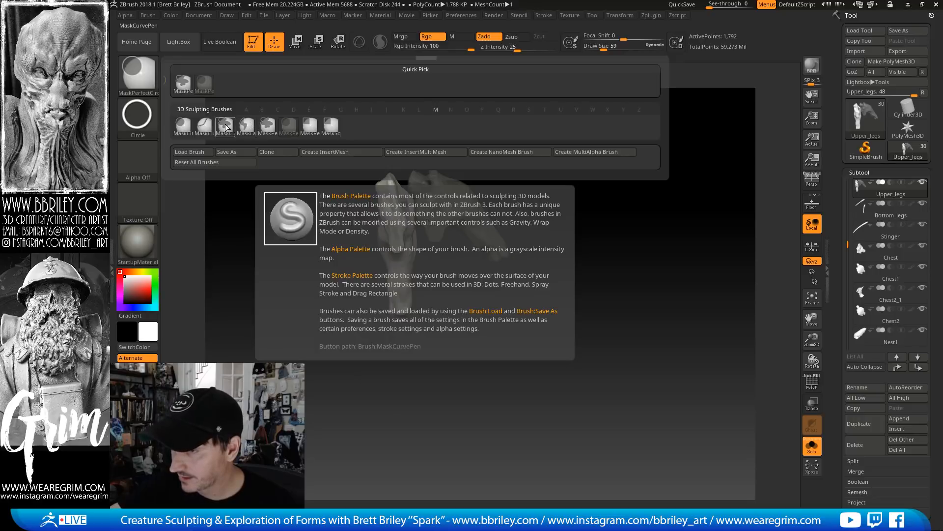
left_click(267, 126, "ctrl")
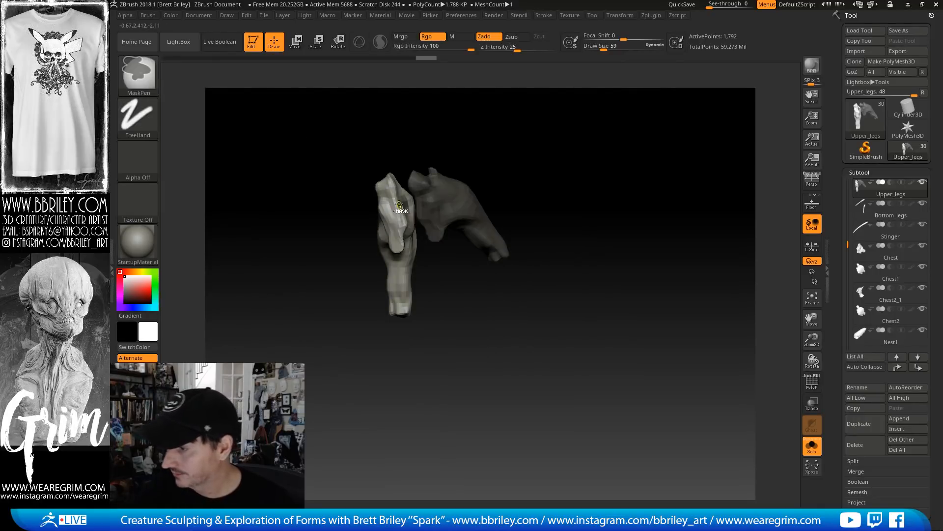
Paint a mask around the hip end of the unmasked upper leg at draw size 102 and show the whole figure
key("ctrl")
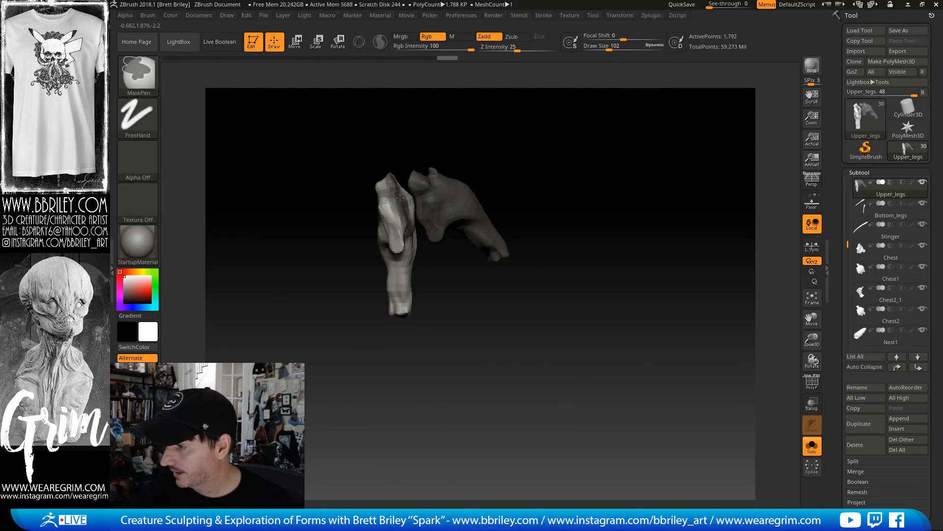
key("ctrl+shift+z")
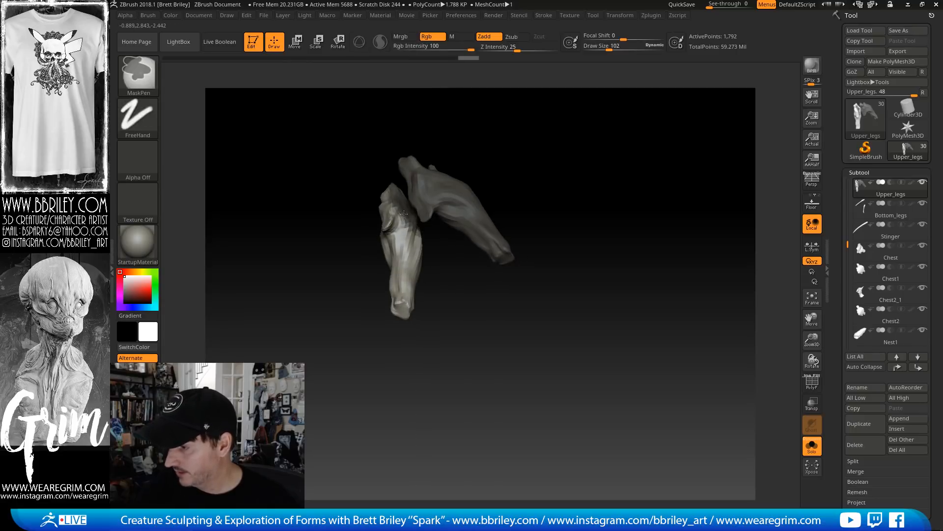
key("ctrl+shift+z")
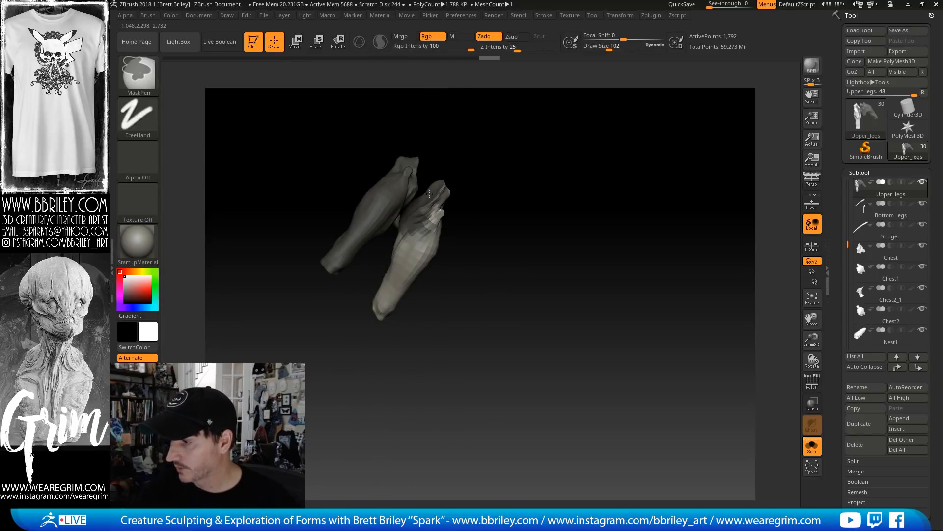
key("ctrl+shift+z")
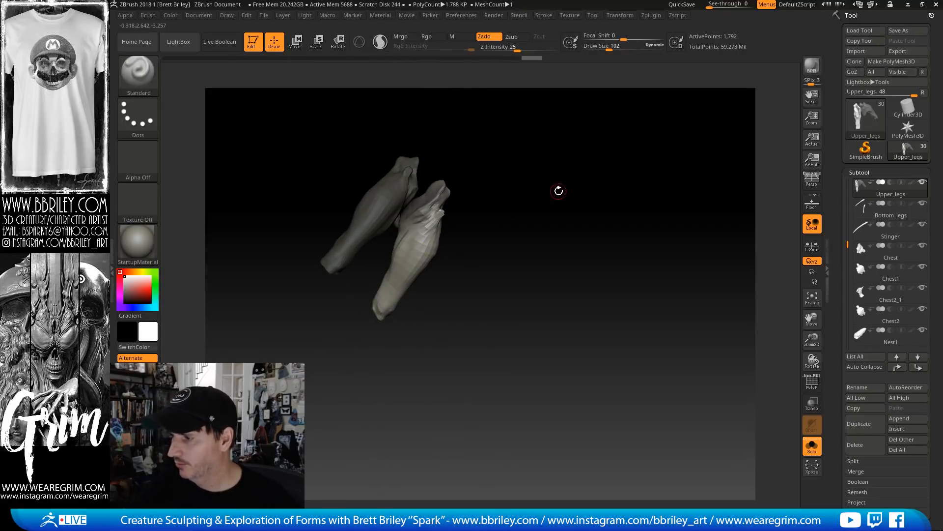
key("ctrl+shift+z")
left_click(812, 445)
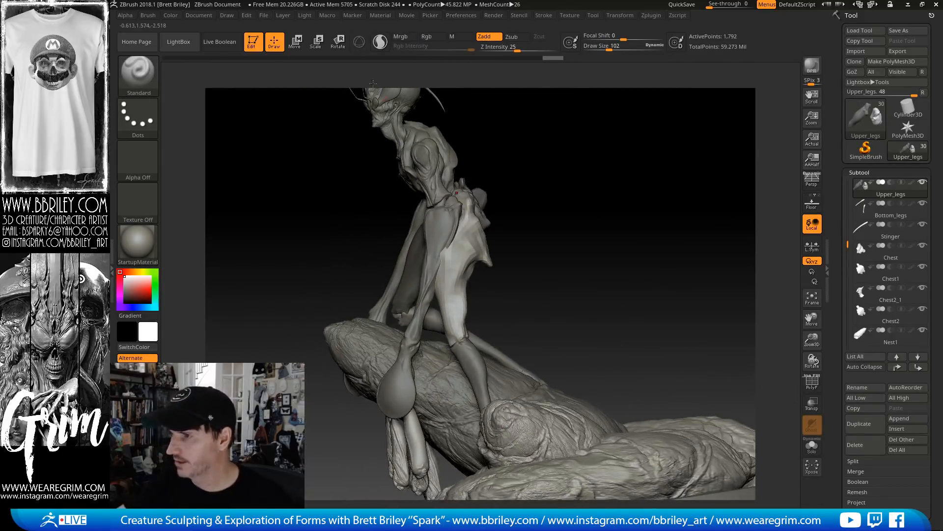
Rotate the unmasked upper leg about the hip with a transpose line running from hip to knee
key("w")
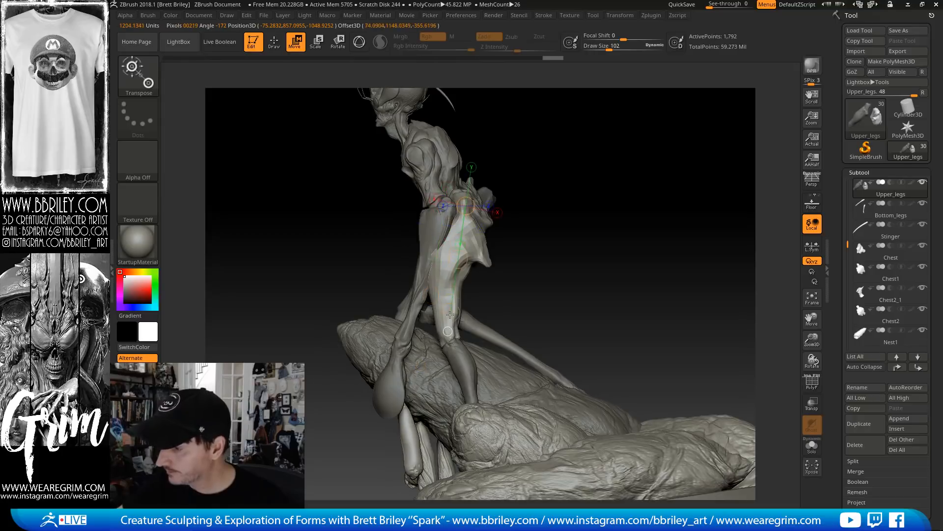
key("r")
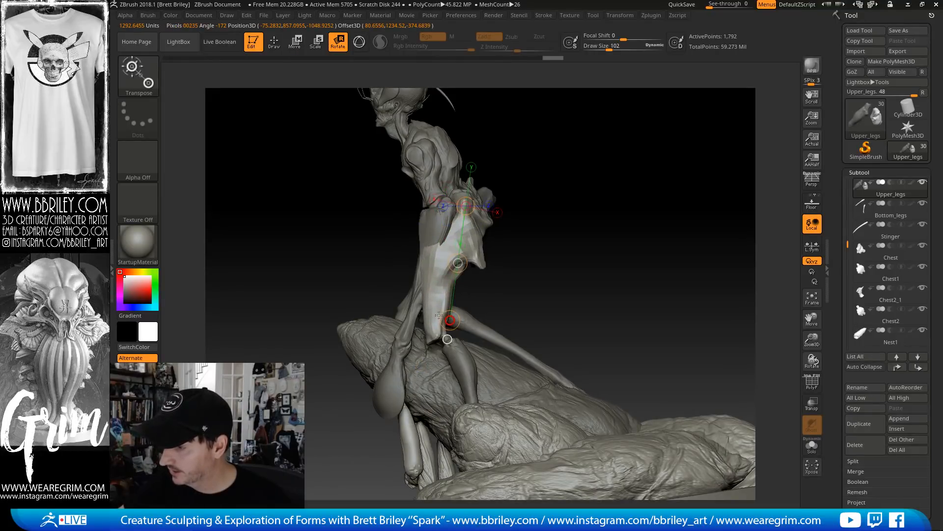
mouse_move(570, 272)
left_mouse_down()
mouse_move(596, 275)
mouse_move(558, 272)
left_mouse_up()
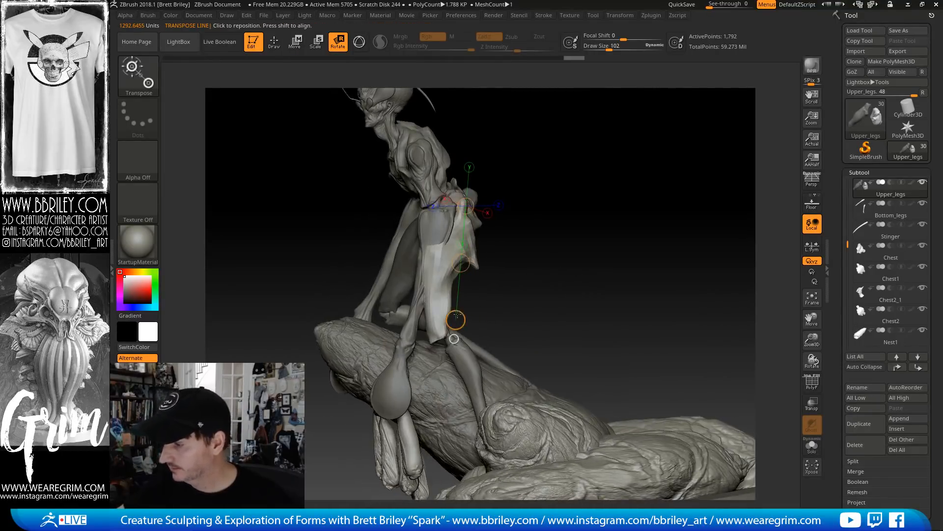
left_click_drag(455, 320, 456, 320)
Make Forearm the active subtool and rotate the near forearm about the elbow with a transpose line, swinging its lower end forward
mouse_move(500, 268)
left_mouse_down()
mouse_move(530, 260)
mouse_move(443, 232)
mouse_move(441, 340)
left_mouse_up()
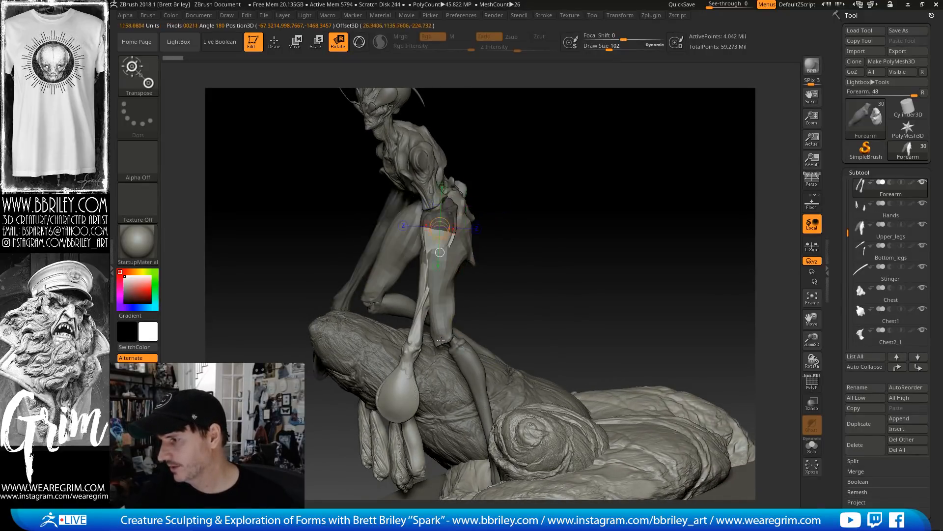
mouse_move(505, 163)
left_mouse_down()
mouse_move(542, 201)
mouse_move(598, 223)
mouse_move(495, 225)
left_mouse_up()
mouse_move(428, 217)
left_mouse_down()
mouse_move(431, 344)
mouse_move(564, 97)
left_mouse_up()
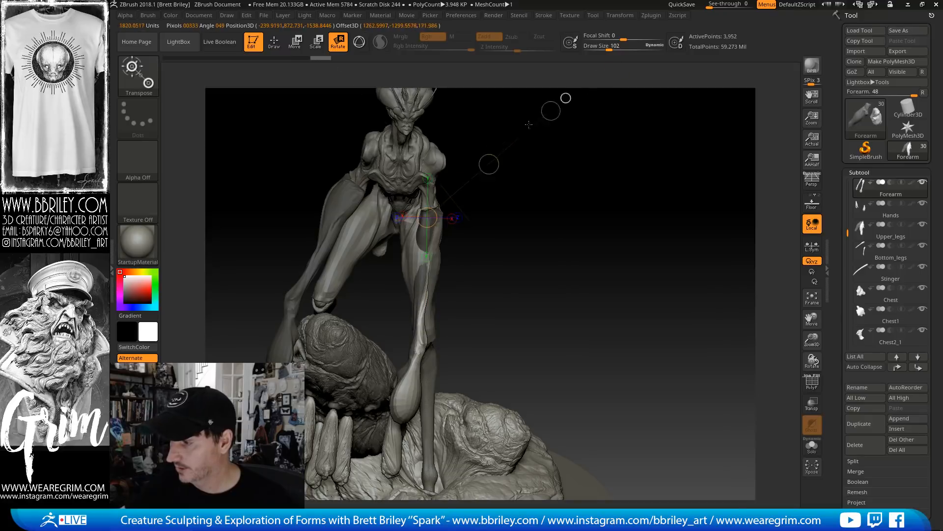
left_click_drag(539, 197, 510, 185)
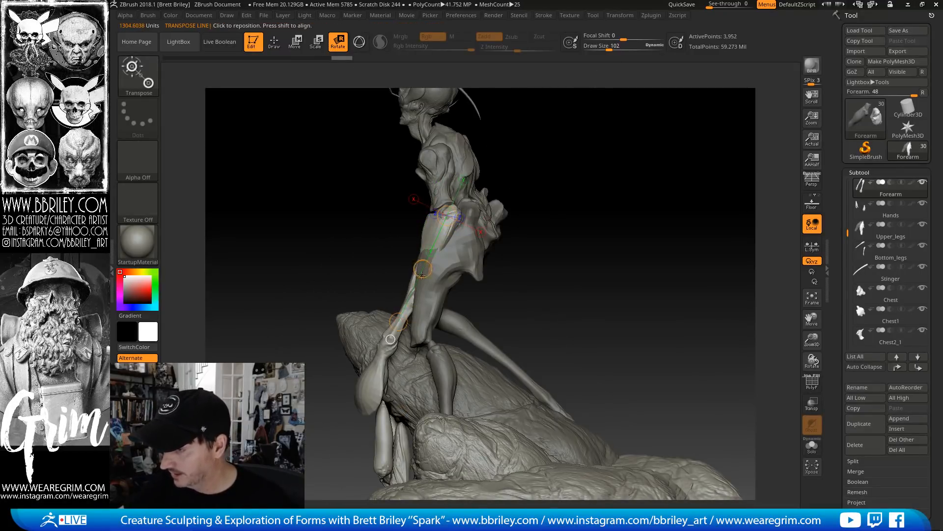
left_click_drag(399, 322, 387, 308)
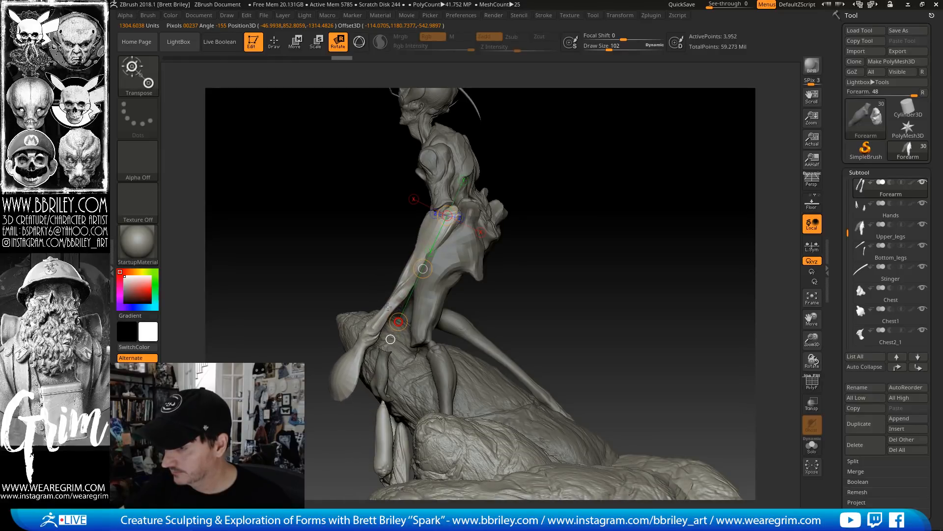
Return to Draw mode and nudge the near forearm's upper part into place with the Move brush at draw size 735
mouse_move(552, 213)
left_mouse_down()
mouse_move(598, 222)
mouse_move(579, 223)
left_mouse_up()
key("q")
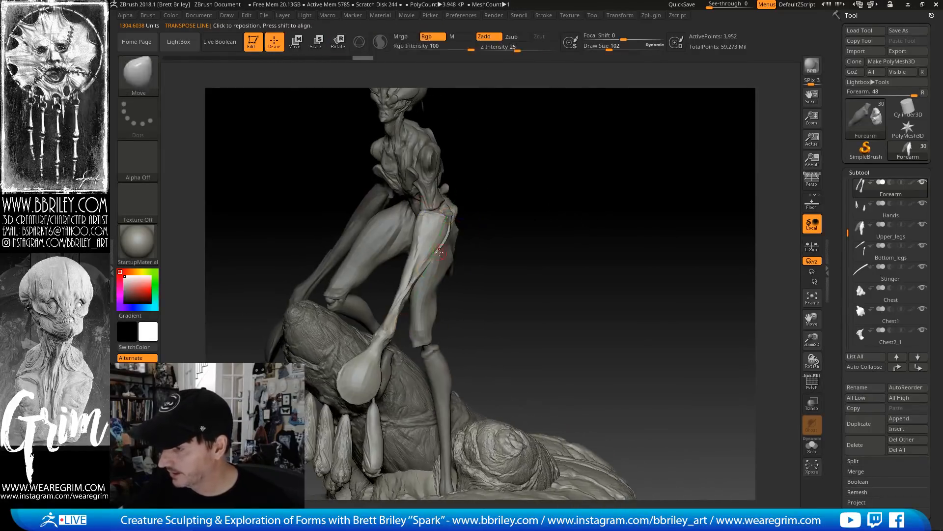
key("s")
left_click_drag(440, 254, 431, 259)
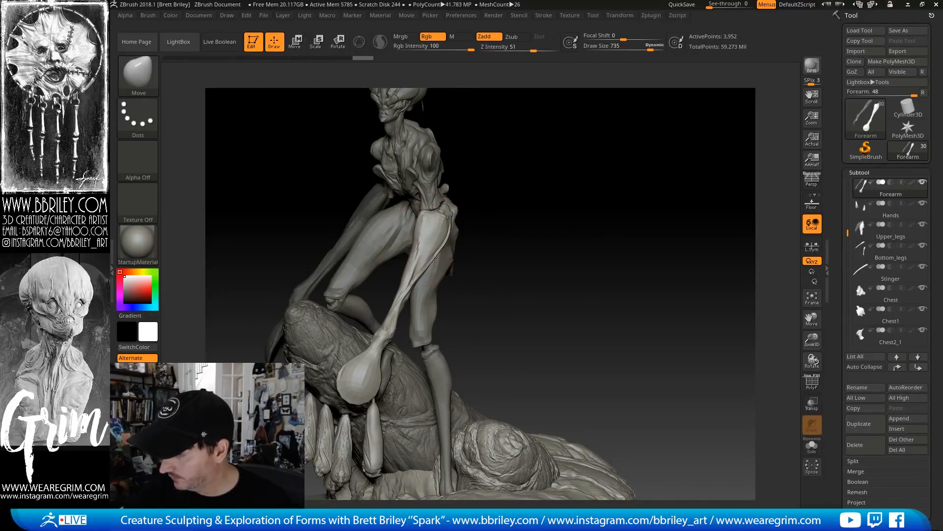
left_click_drag(556, 211, 432, 255)
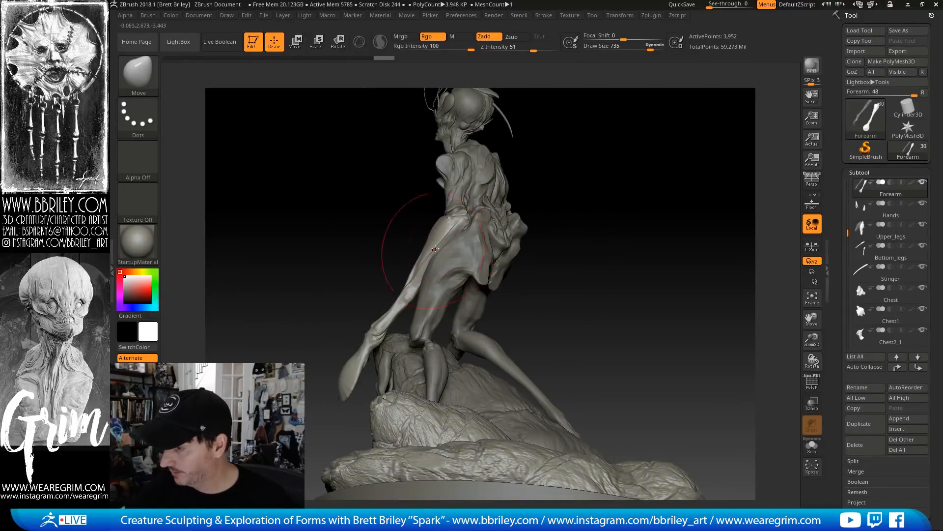
Make Upper_legs active and adjust the near thigh's front contour with the Move brush at draw size 659
left_click_drag(562, 190, 535, 218)
left_click(435, 261, "alt")
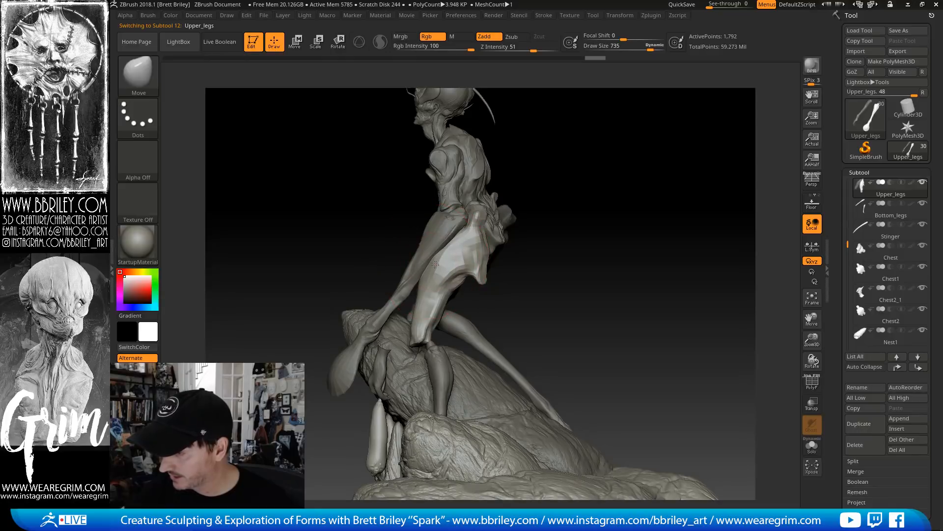
left_click_drag(435, 264, 429, 260)
key("s")
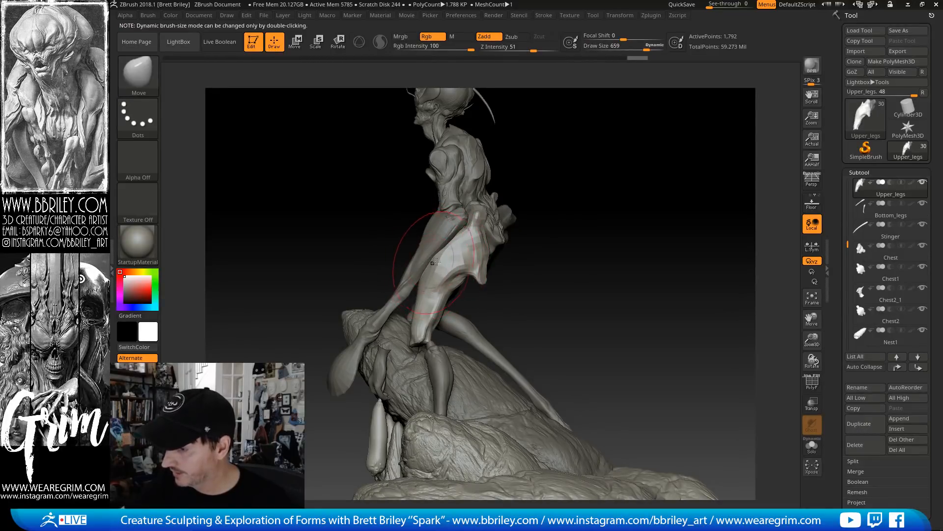
Switch to the transpose line in Move mode, mask the near hand of the Hands subtool topologically and invert the mask
left_click_drag(560, 232, 576, 187)
left_click_drag(576, 187, 583, 129, "alt")
left_click(296, 42)
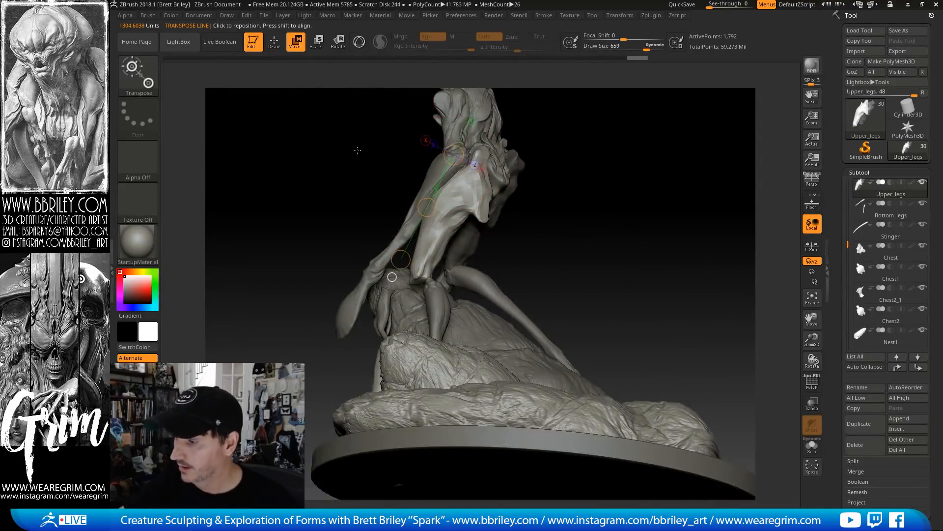
left_click_drag(357, 150, 386, 301)
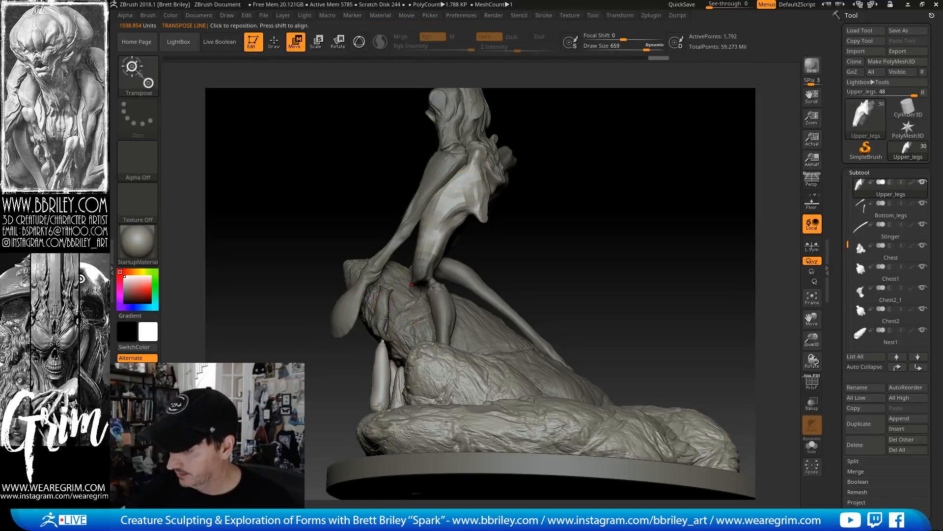
left_click(462, 177, "alt")
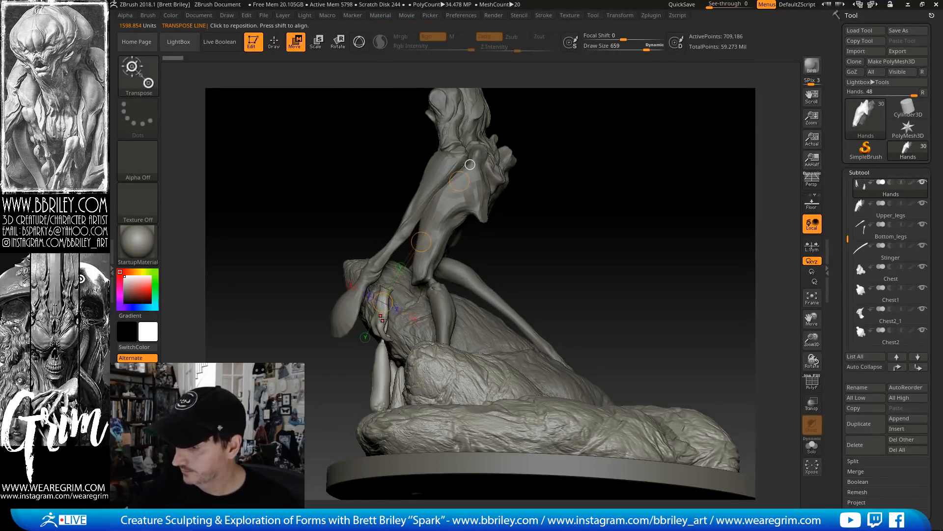
left_click_drag(382, 320, 461, 186, "ctrl")
left_click_drag(305, 390, 306, 388, "ctrl")
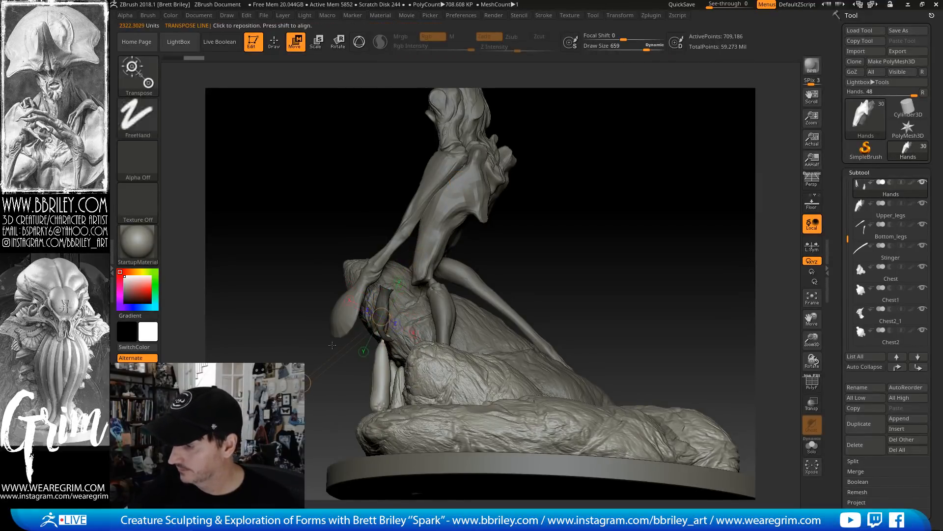
left_click_drag(631, 214, 394, 214)
left_click_drag(398, 292, 284, 388, "ctrl")
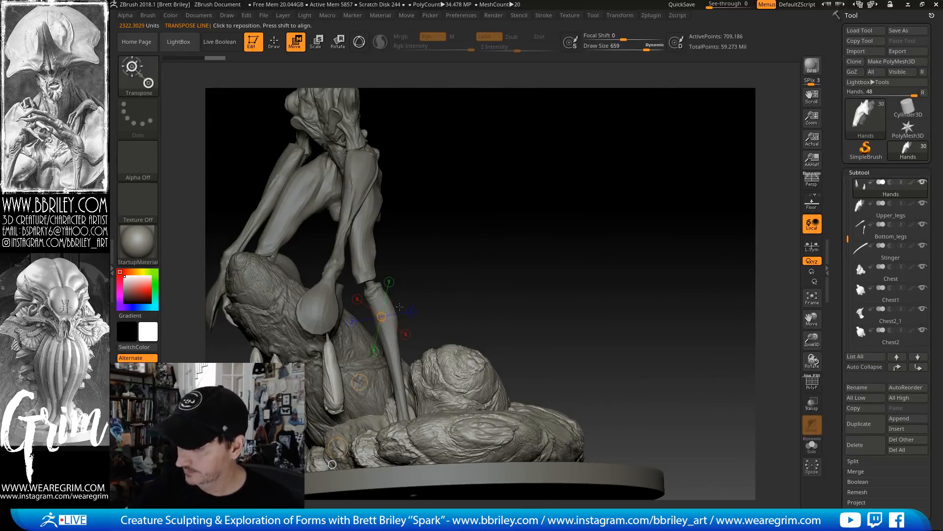
left_click_drag(408, 209, 515, 229)
left_click(515, 229, "ctrl")
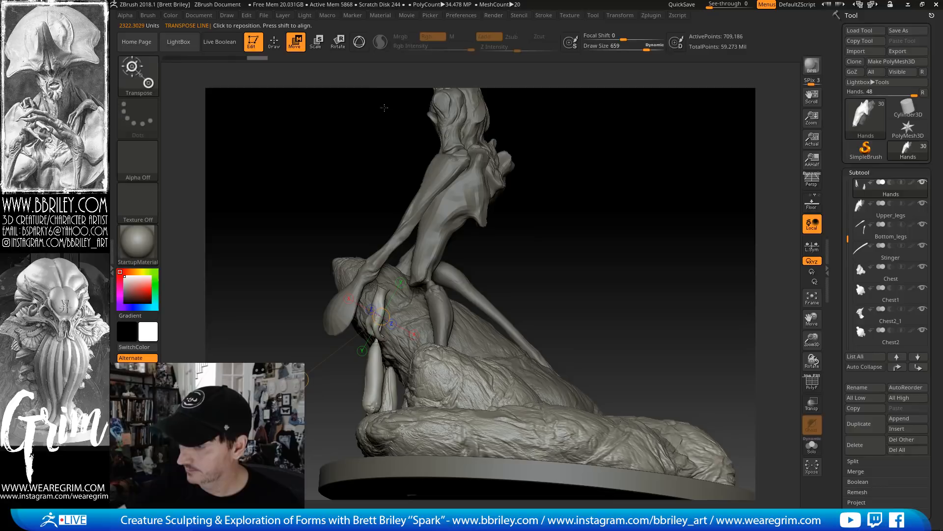
Turn on the gizmo and move the unmasked hand to the end of the re-posed forearm
left_click(362, 47)
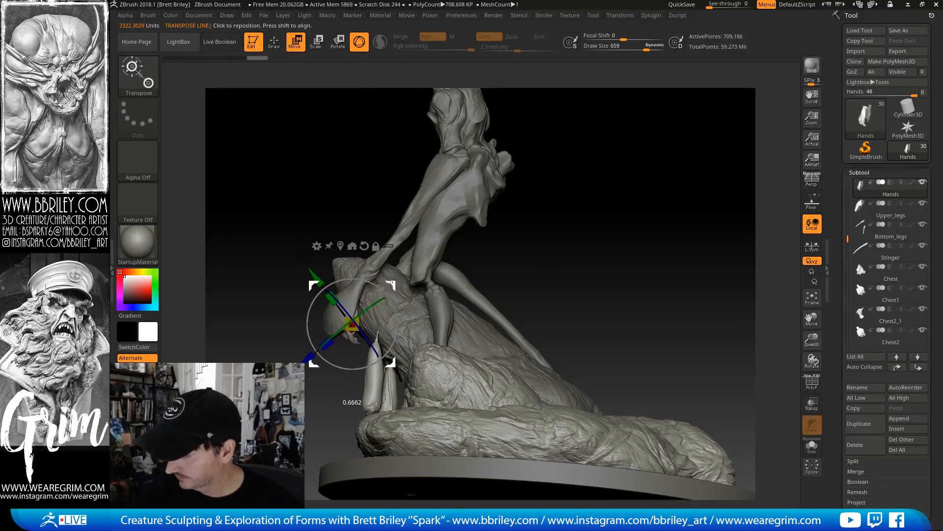
left_click_drag(545, 225, 389, 283)
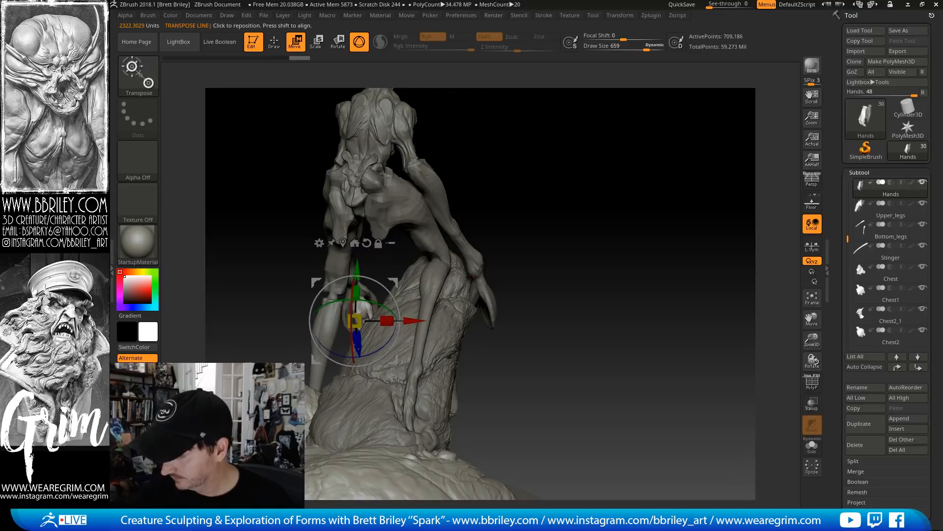
left_click_drag(492, 264, 608, 255)
Select the Merged_pm3d_sphere3d7_1 finger piece and move it outward beneath the repositioned hand
left_click(355, 407, "alt")
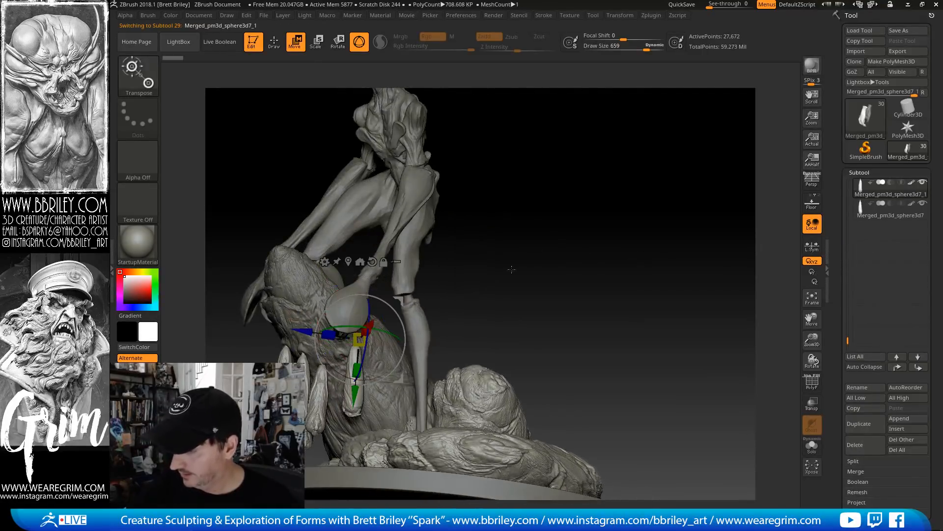
left_click_drag(512, 269, 423, 298)
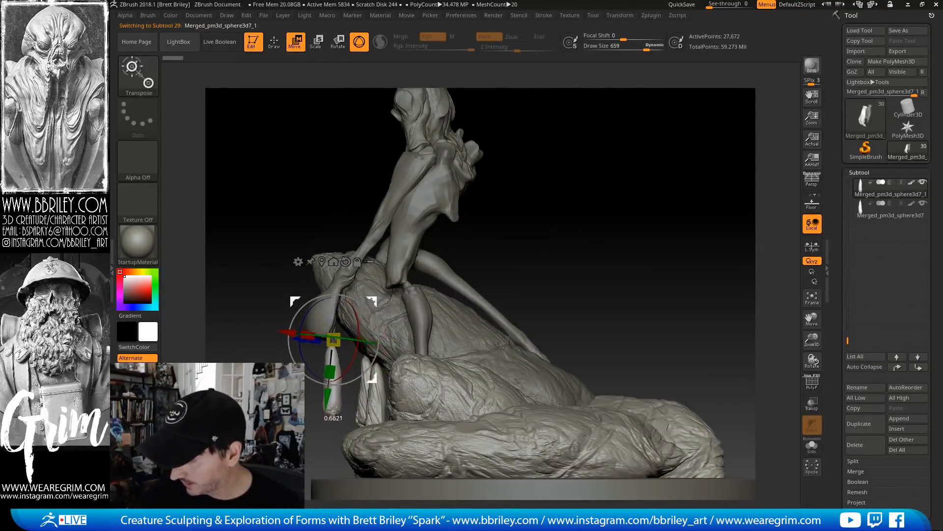
left_click_drag(599, 203, 572, 175)
Select Bottom_legs, isolate it and mask the far lower leg so only the near one stays free, with the whole figure shown
left_click_drag(480, 234, 431, 327)
left_click_drag(554, 219, 545, 152, "alt")
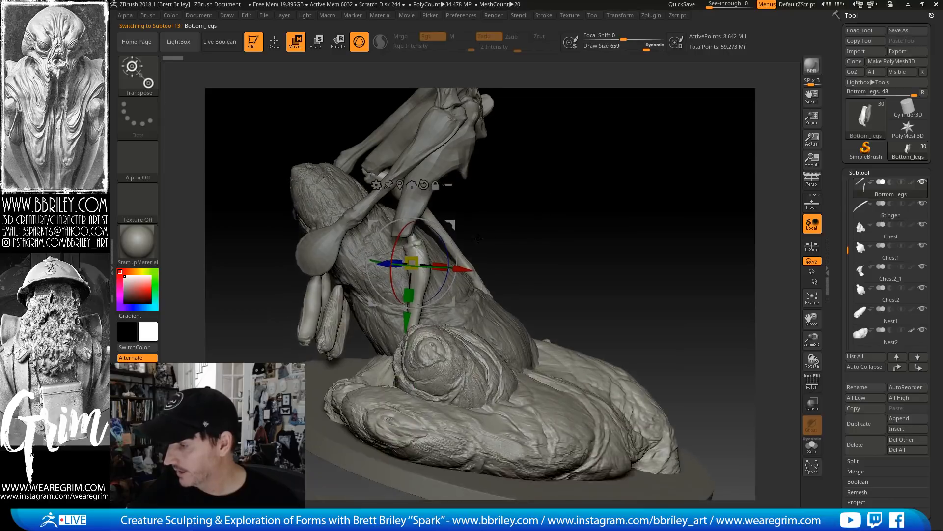
left_click_drag(546, 208, 453, 222)
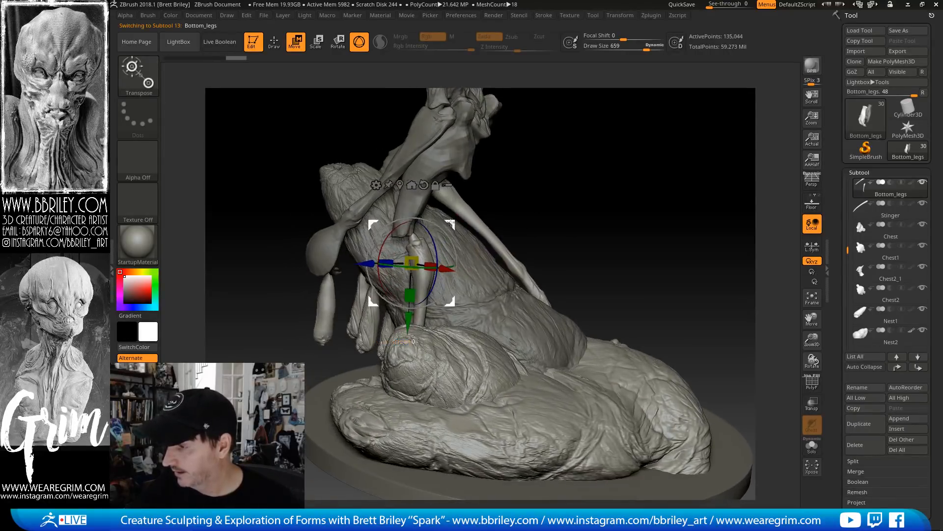
left_click_drag(520, 211, 572, 209)
left_click_drag(565, 211, 344, 506, "ctrl")
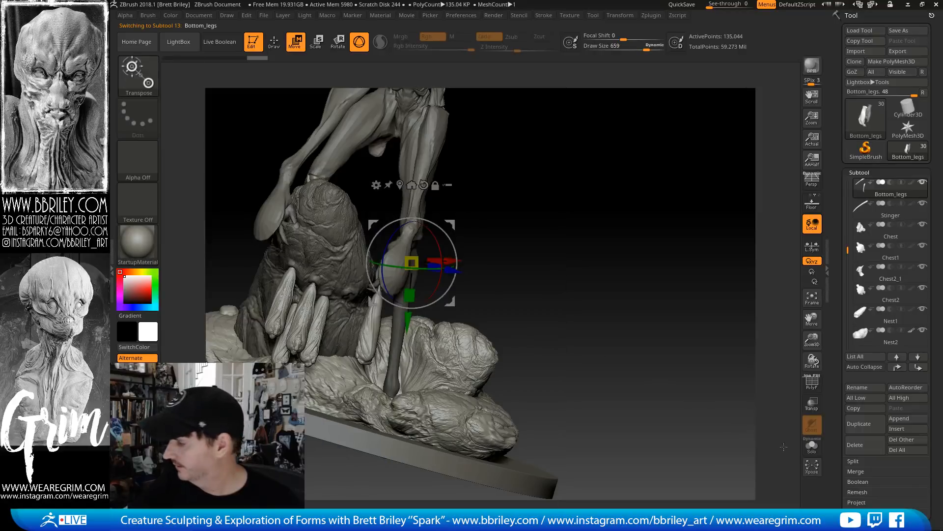
left_click(811, 447)
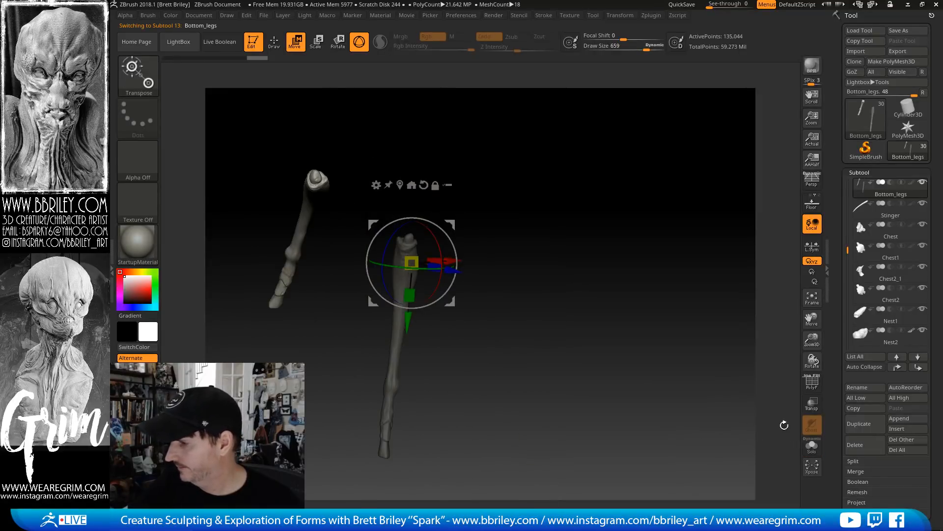
left_click(673, 316, "ctrl")
left_click_drag(642, 257, 536, 238)
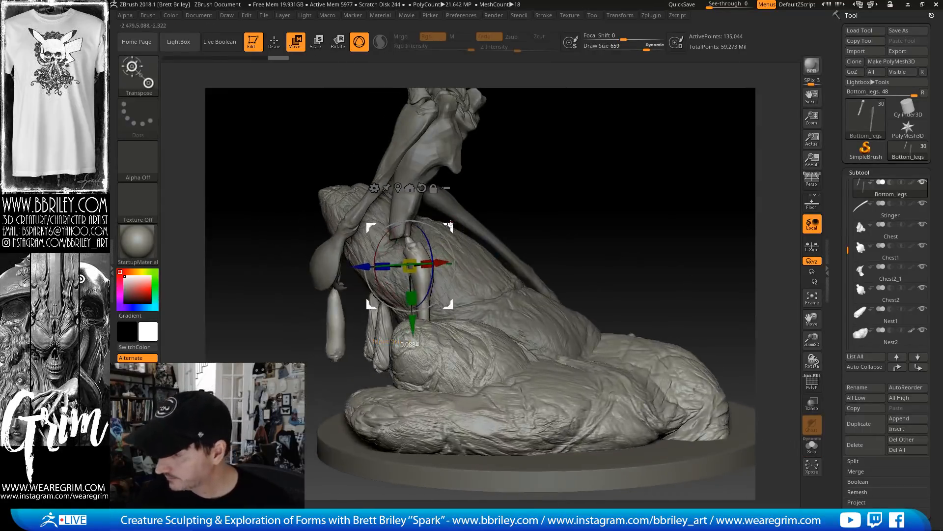
Rotate, scale and move the near lower leg with the gizmo so it joins the knee and its foot rests on the nest
left_click_drag(515, 172, 476, 243)
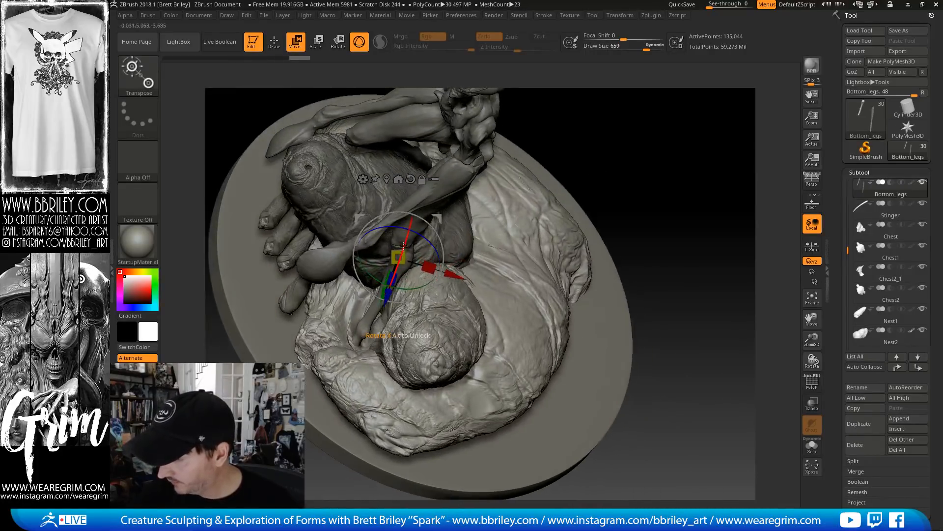
left_click_drag(643, 120, 579, 129)
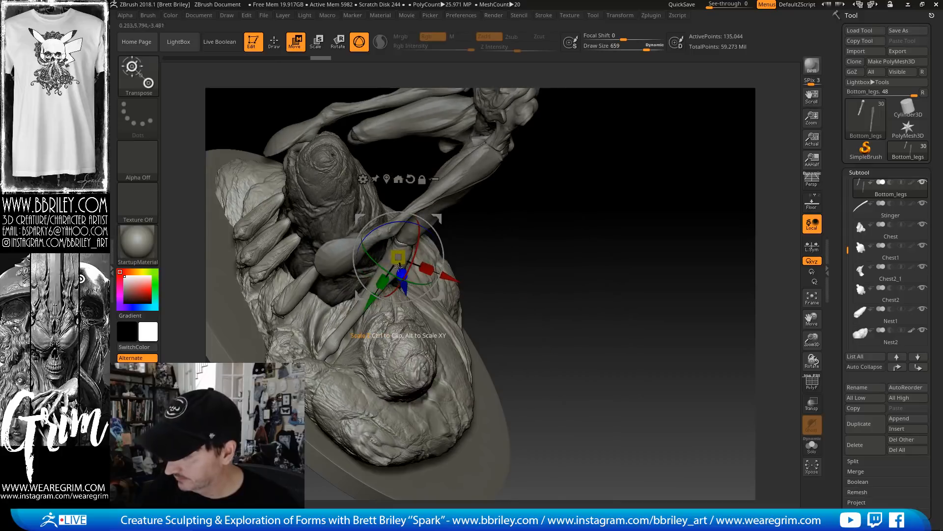
left_click_drag(384, 282, 390, 274)
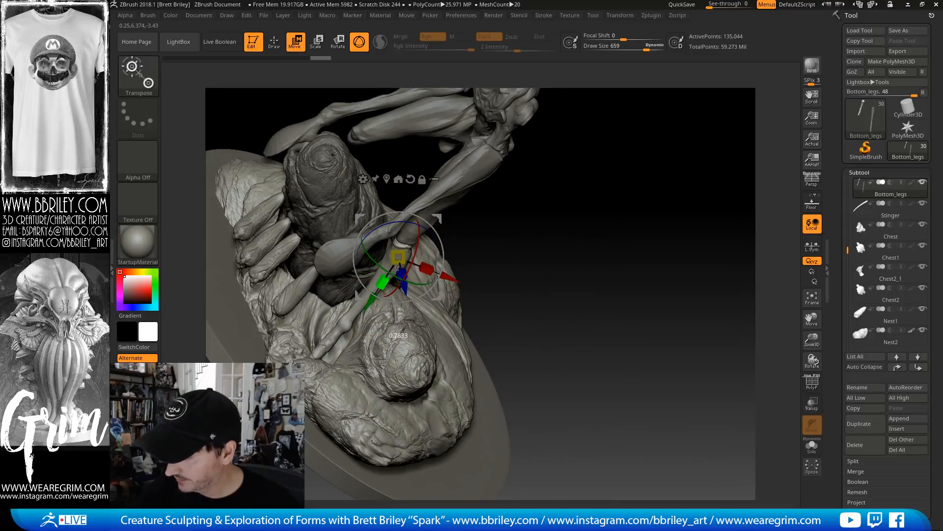
mouse_move(446, 241)
left_mouse_down()
mouse_move(442, 228)
mouse_move(433, 241)
mouse_move(431, 220)
left_mouse_up()
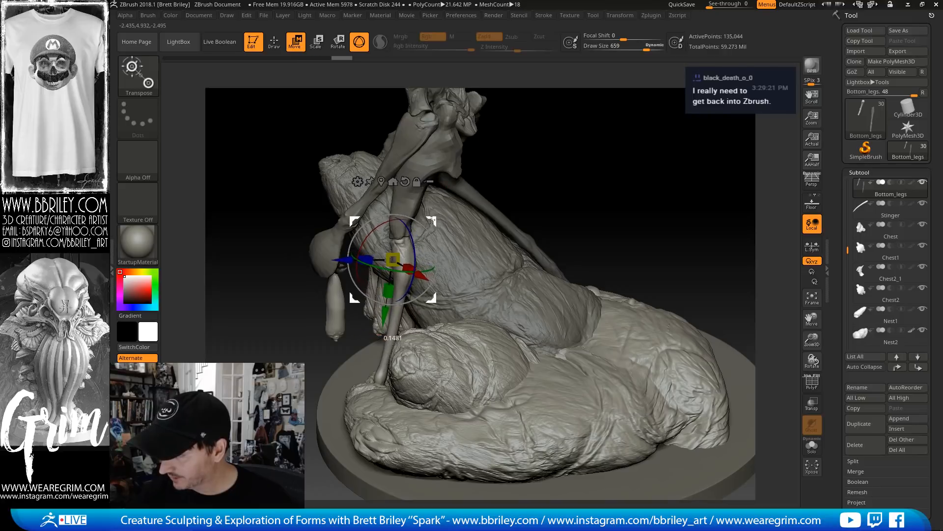
Return to Draw mode, select Nest3 and reshape the nest around the near foot with the Move brush at about draw size 670
left_click_drag(661, 160, 628, 170)
key("q")
left_click(379, 336, "alt")
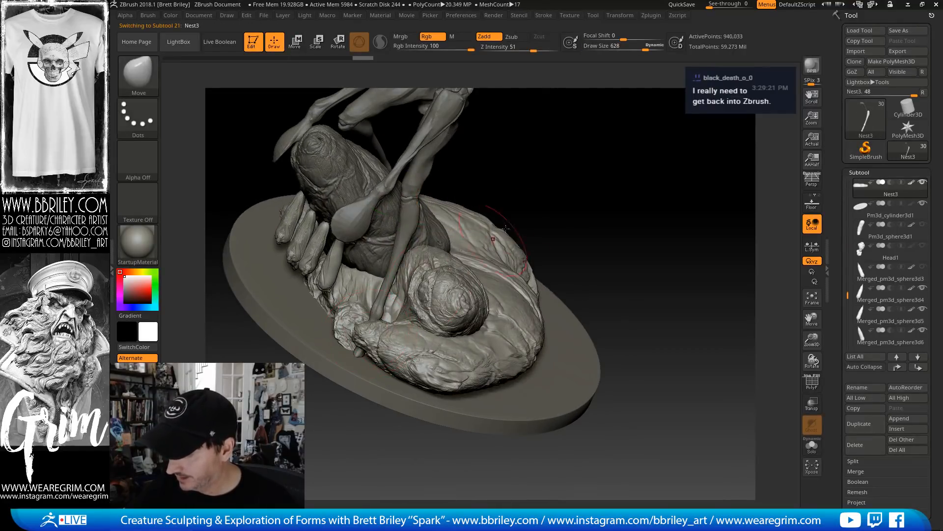
mouse_move(561, 158)
left_mouse_down()
mouse_move(547, 148)
mouse_move(366, 336)
left_mouse_up()
key("s")
mouse_move(368, 344)
left_mouse_down()
mouse_move(372, 351)
mouse_move(370, 343)
left_mouse_up()
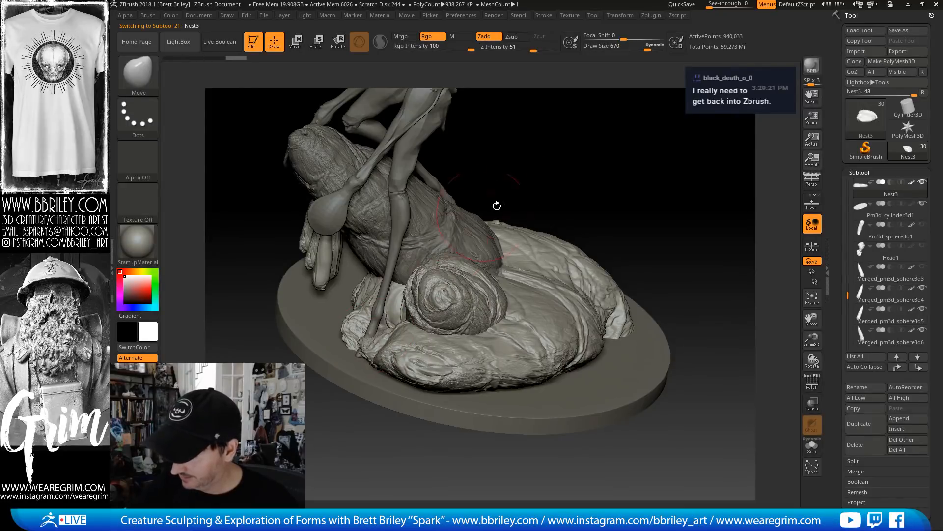
left_click_drag(496, 207, 502, 270)
key("s")
mouse_move(369, 335)
left_mouse_down()
mouse_move(358, 335)
mouse_move(358, 353)
mouse_move(367, 334)
mouse_move(347, 314)
mouse_move(344, 328)
mouse_move(398, 291)
left_mouse_up()
key("s")
key("b")
key("p")
key("i")
key("s")
key("b")
key("c")
key("l")
key("s")
Carve creases into Nest3 on both sides of the near foot with the DamStandard brush at draw size 202
key("b")
key("d")
key("s")
left_click_drag(594, 143, 623, 147)
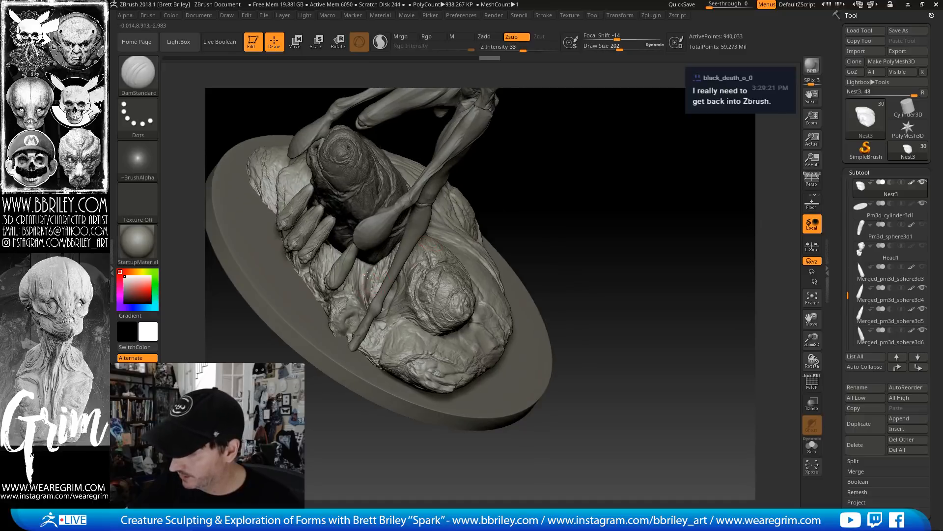
left_click_drag(362, 289, 368, 267)
left_click_drag(383, 313, 360, 347)
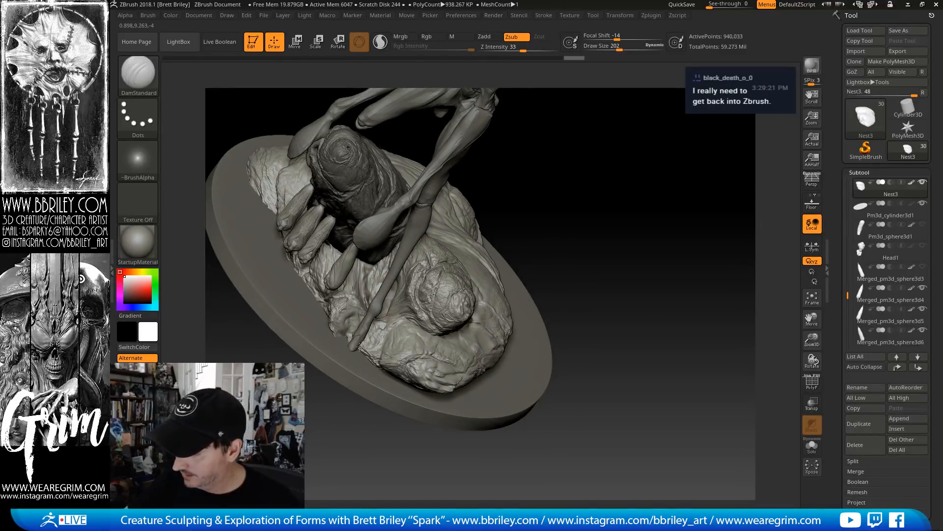
Push the Nest3 surface into shape beside and below the near foot with the Move brush
left_click_drag(533, 212, 501, 225)
key("b")
key("m")
key("v")
left_click_drag(358, 363, 370, 351)
left_click_drag(555, 147, 528, 197)
mouse_move(362, 345)
left_mouse_down()
mouse_move(369, 340)
mouse_move(339, 325)
left_mouse_up()
key("bracketleft")
Flatten the Nest3 surface beside the near foot with the TrimDynamic brush at draw size 213
left_click_drag(609, 393, 590, 315)
key("b")
key("t")
key("d")
key("bracketleft")
key("bracketleft")
key("bracketleft")
left_click_drag(359, 322, 352, 311)
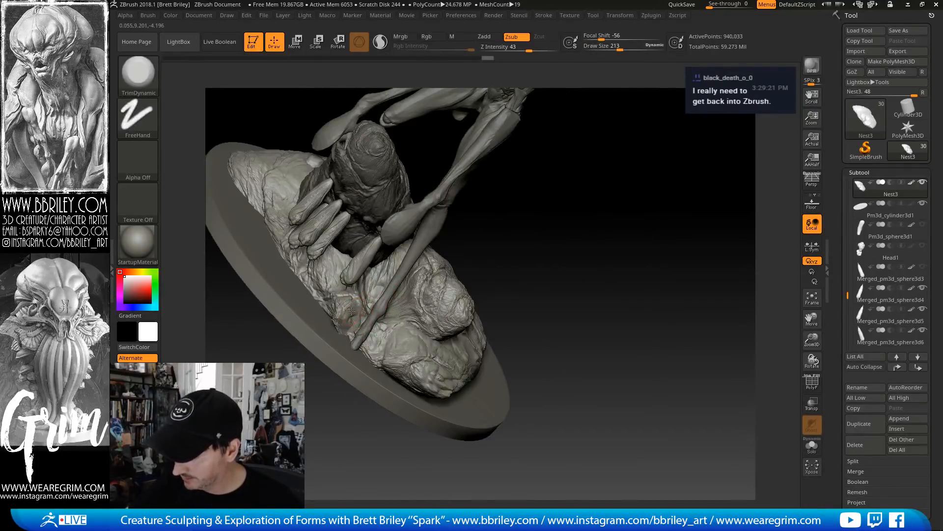
Build up and crease the Nest3 surface around the near foot with the Clay and DamStandard brushes at draw size 153
left_click_drag(545, 205, 531, 235)
key("b")
key("c")
key("l")
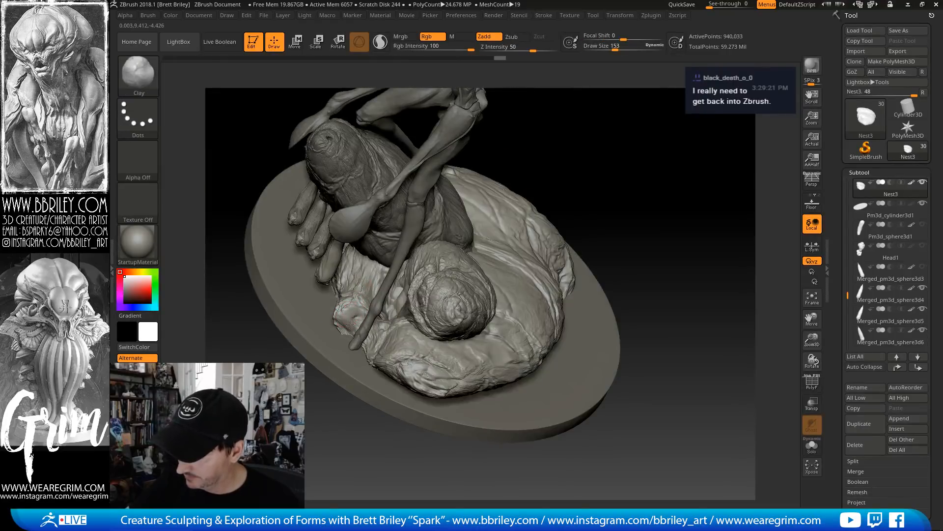
key("b")
key("d")
key("s")
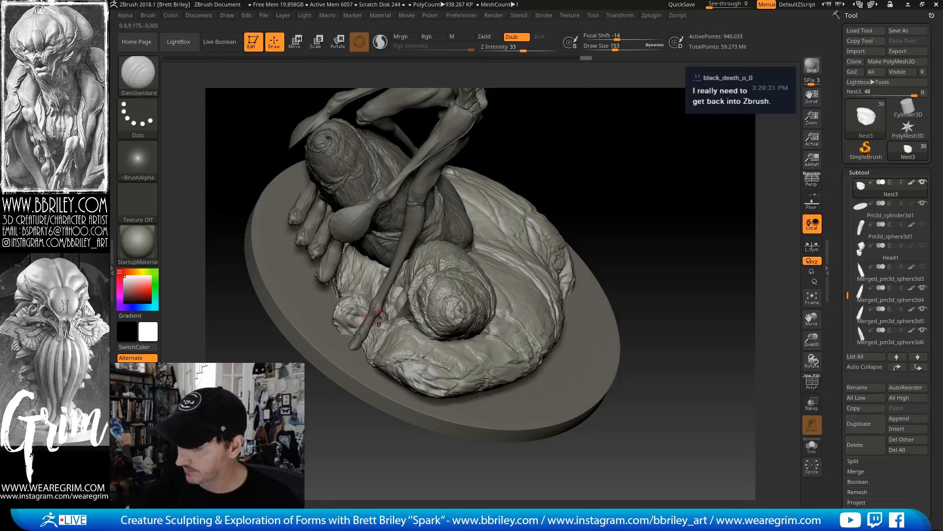
Plane down the raised Nest3 surface next to the near foot with the TrimDynamic brush
left_click_drag(541, 178, 602, 172)
key("b")
key("t")
key("d")
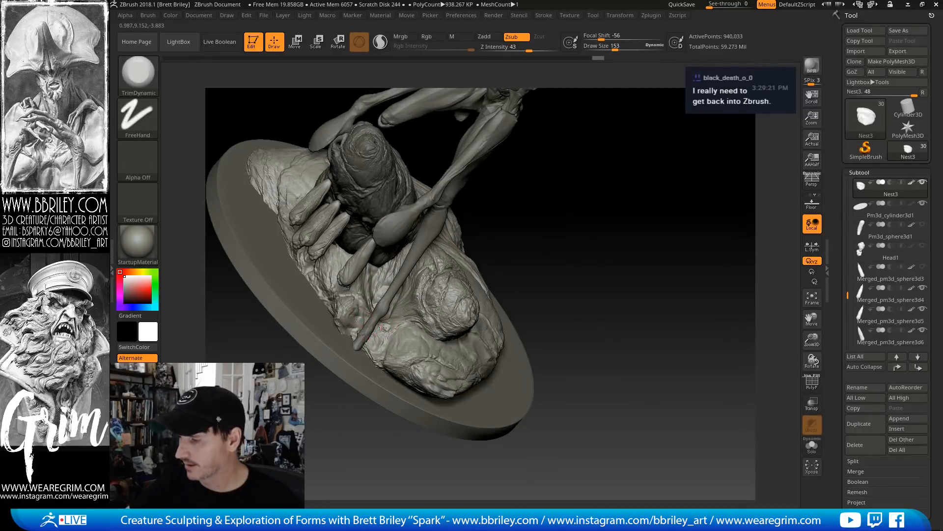
left_click_drag(382, 328, 360, 324)
Adjust the Nest3 contour beside the near foot with the Move brush, enlarging the draw size to about 190
left_click_drag(529, 219, 472, 268)
key("b")
key("m")
key("v")
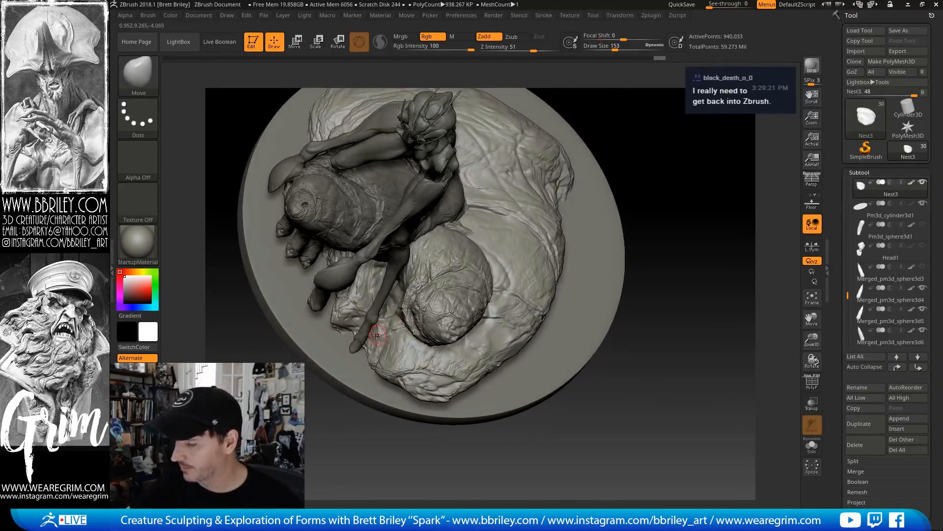
key("bracketright")
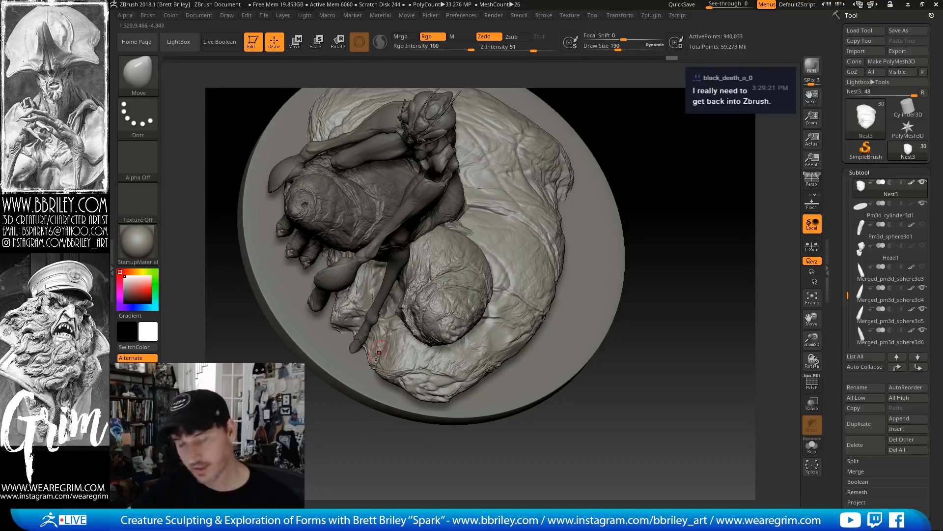
key("bracketright")
Deepen the creases in Nest3 between the near lower leg and the rounded nest lobe with DamStandard at draw size 148
mouse_move(678, 153)
left_mouse_down()
mouse_move(688, 126)
mouse_move(646, 152)
mouse_move(651, 163)
left_mouse_up()
key("b")
key("d")
key("s")
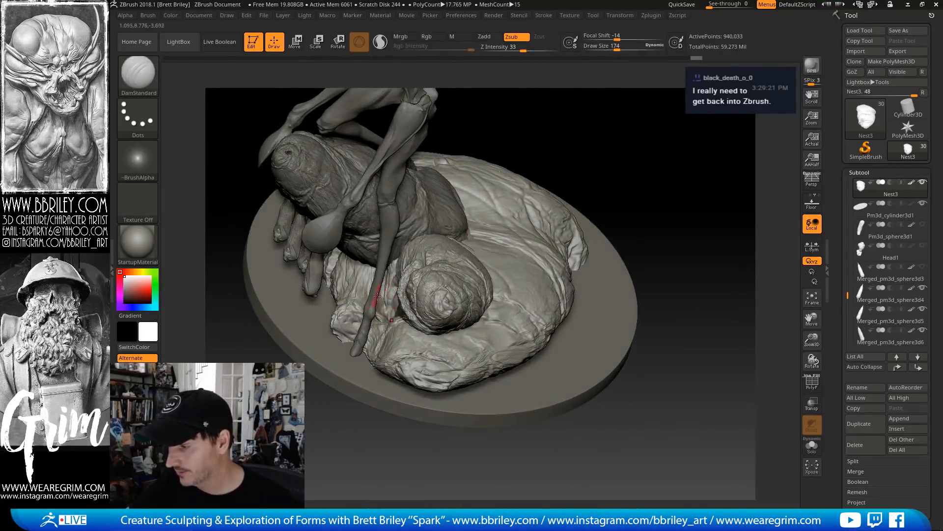
key("bracketleft")
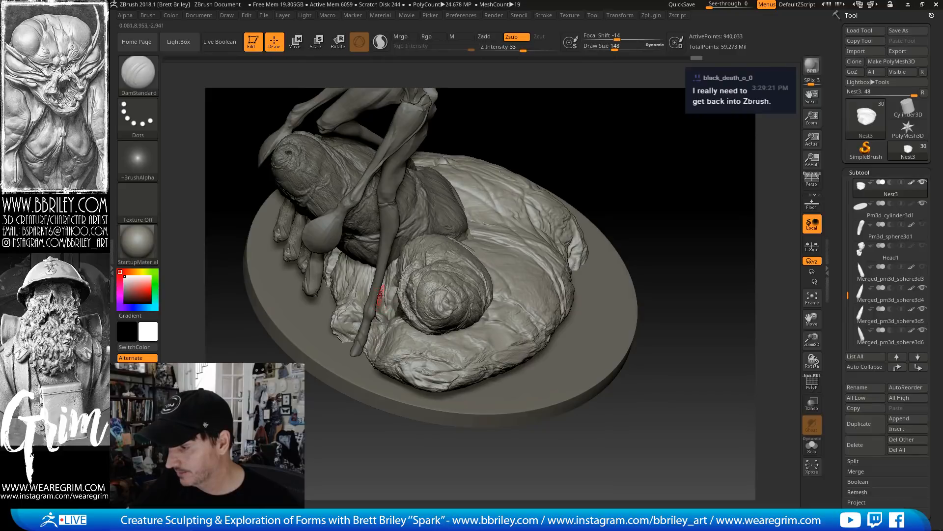
Select the Forearm subtool and switch all subtools to their highest subdivision level
left_click(334, 228, "alt")
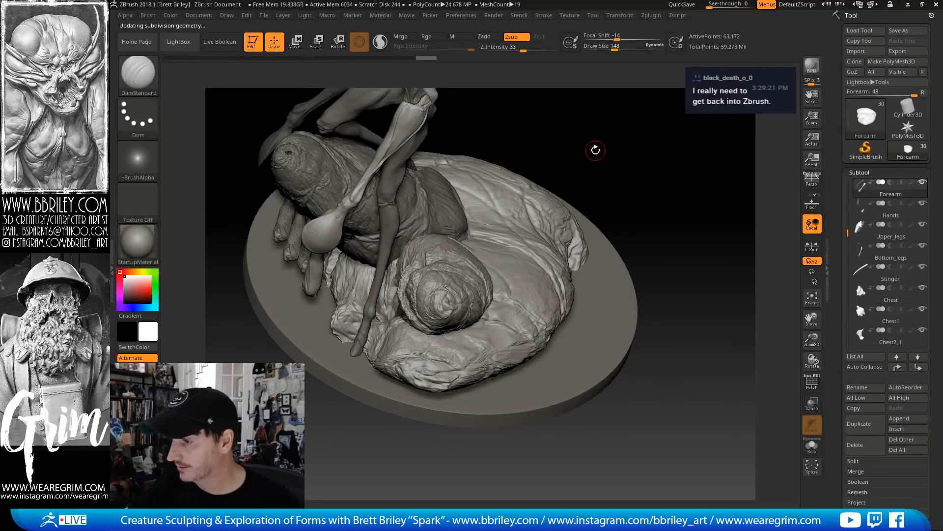
left_click_drag(595, 150, 791, 292)
left_click(895, 398)
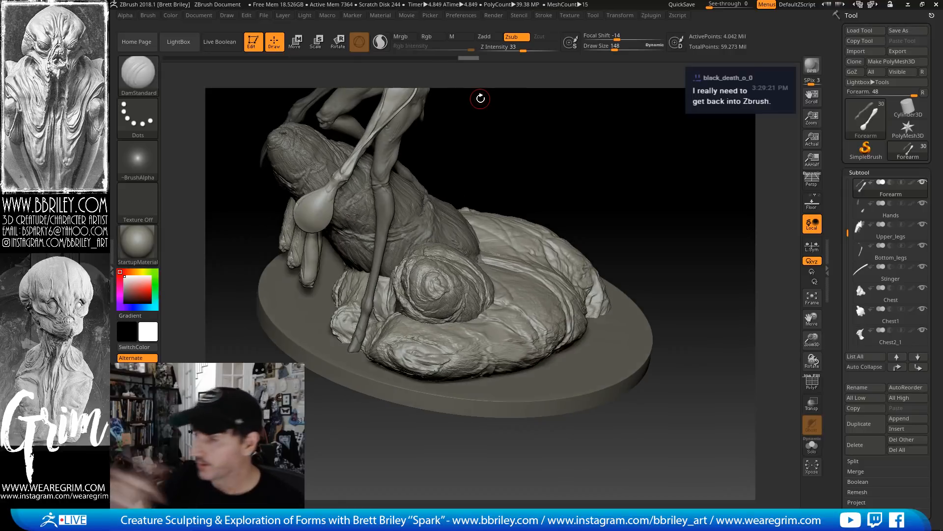
Set the Inactive Subtool Dimming preference to about 0.9
mouse_move(620, 174)
left_mouse_down()
mouse_move(630, 164)
mouse_move(608, 154)
mouse_move(613, 172)
mouse_move(579, 183)
mouse_move(544, 221)
mouse_move(625, 242)
mouse_move(616, 206)
mouse_move(594, 182)
left_mouse_up()
left_click(467, 15)
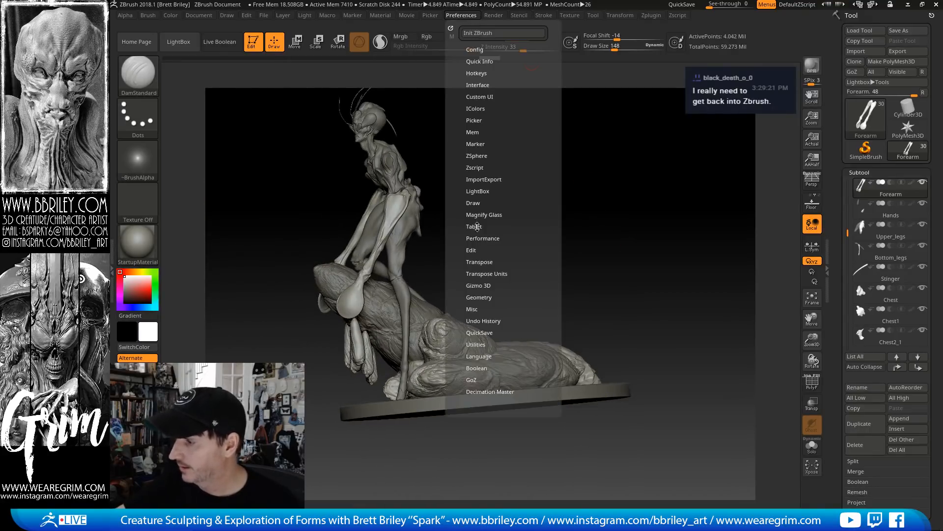
left_click(479, 249)
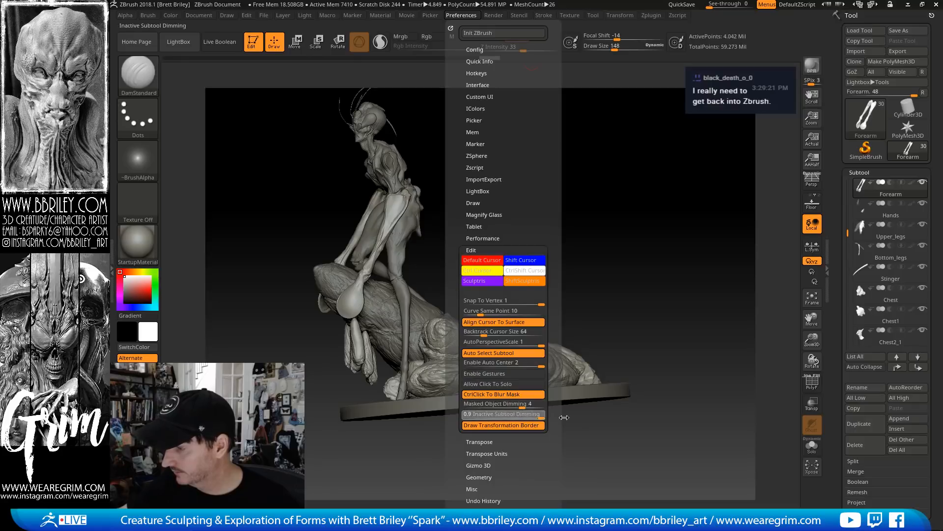
mouse_move(643, 254)
left_mouse_down()
mouse_move(629, 236)
mouse_move(599, 232)
mouse_move(619, 230)
mouse_move(627, 256)
mouse_move(592, 177)
mouse_move(610, 216)
mouse_move(616, 181)
mouse_move(594, 214)
left_mouse_up()
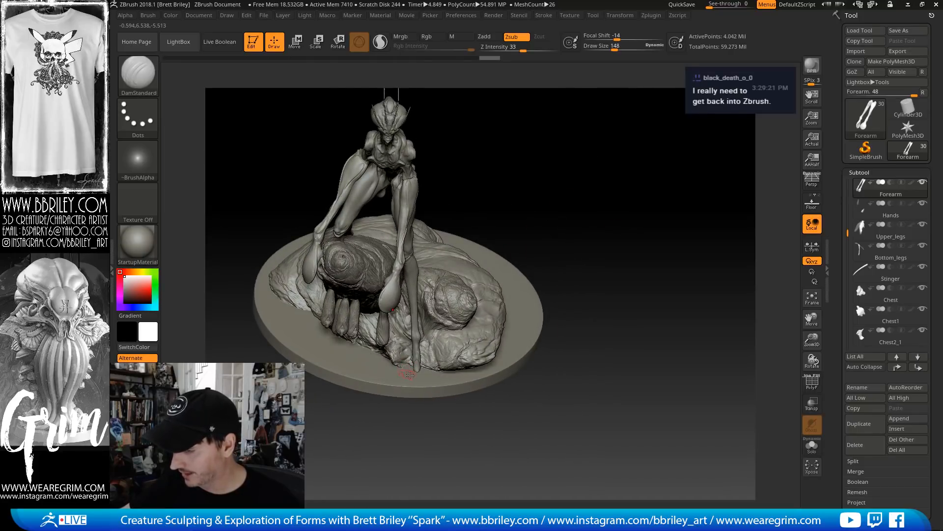
Select the base disc Pm3d_cylinder3d1 and dab Clay onto it beside the near foot at draw size 86
left_click(409, 374, "alt")
key("b")
key("c")
key("l")
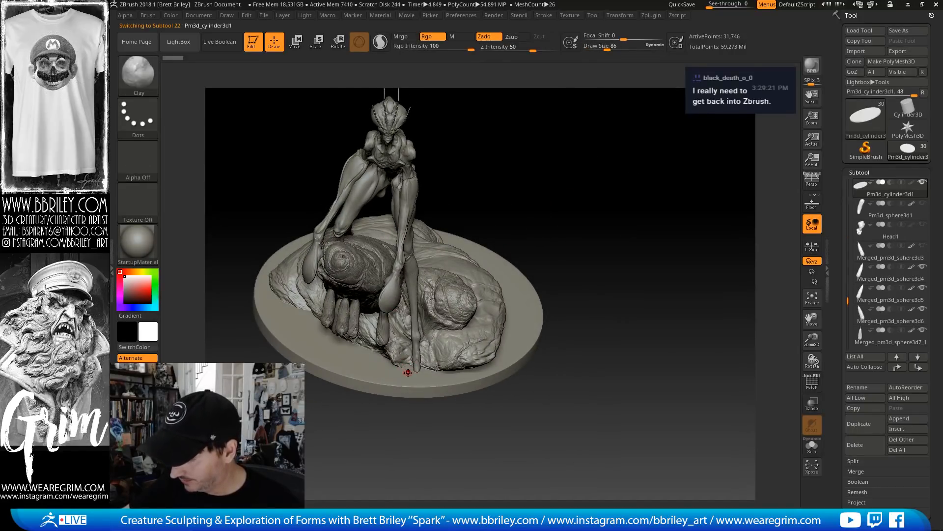
left_click(407, 372)
Subdivide the base disc three times and raise small bumps on both sides of the near foot with the Standard brush at draw size 65
mouse_move(553, 200)
left_mouse_down("alt")
mouse_move(596, 165)
mouse_move(602, 226)
left_mouse_up("alt")
key("b")
key("s")
key("t")
key("ctrl+d")
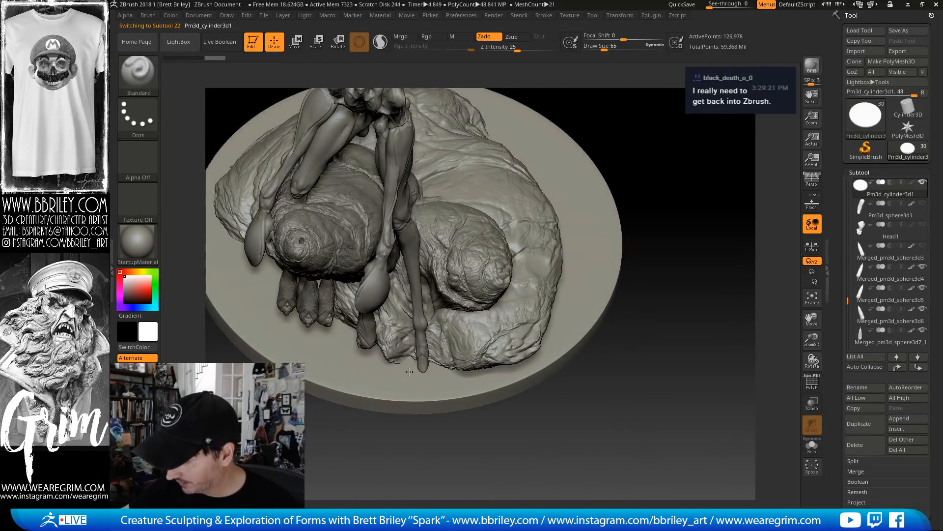
left_click(408, 372)
left_click(441, 378)
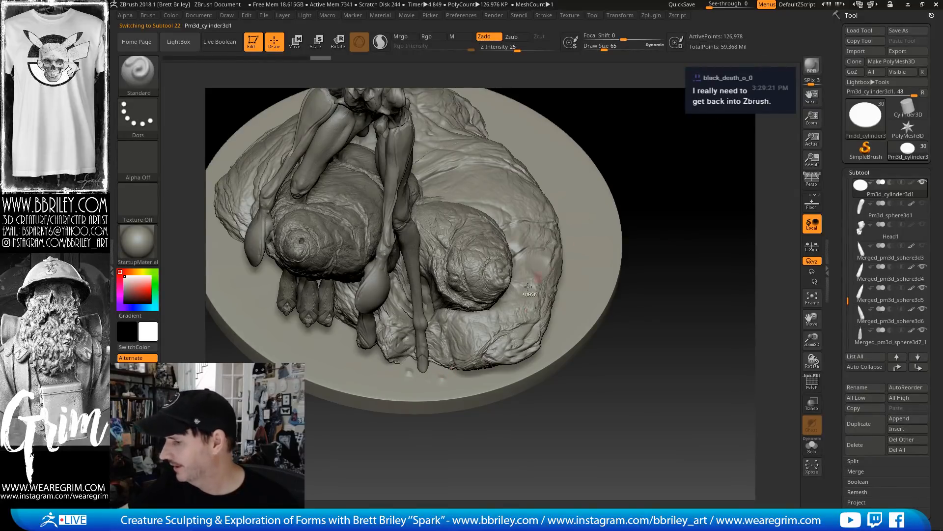
key("ctrl+d")
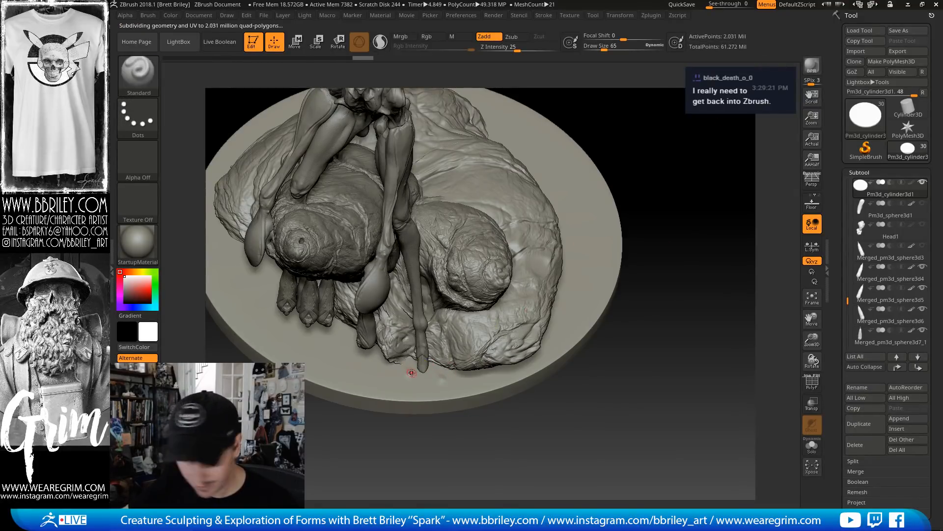
Carve a small crease into the base disc at the tip of the near foot with DamStandard at draw size 65
key("b")
key("d")
key("s")
left_click_drag(414, 375, 419, 373)
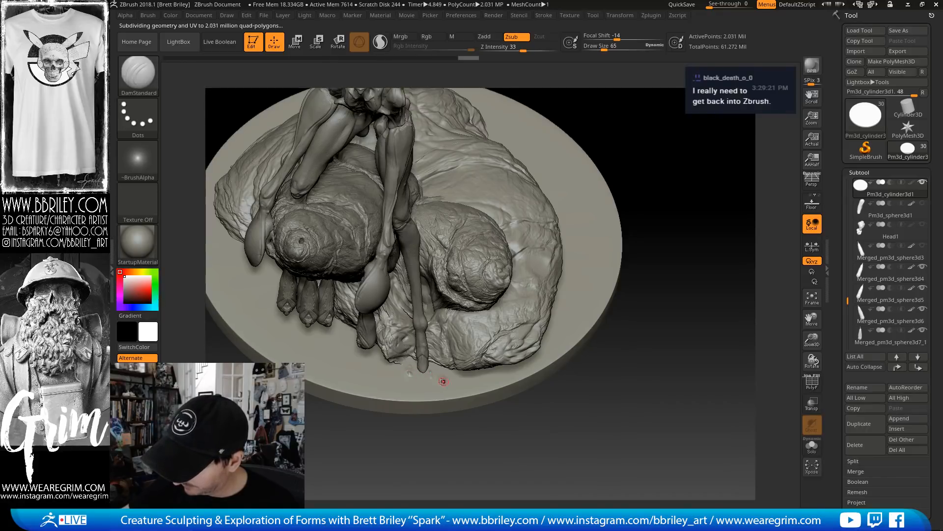
Build small debris lumps on the base disc around the near foot with the Clay brush at draw size 65
key("b")
key("c")
key("l")
mouse_move(440, 379)
left_mouse_down()
mouse_move(447, 384)
mouse_move(393, 368)
left_mouse_up()
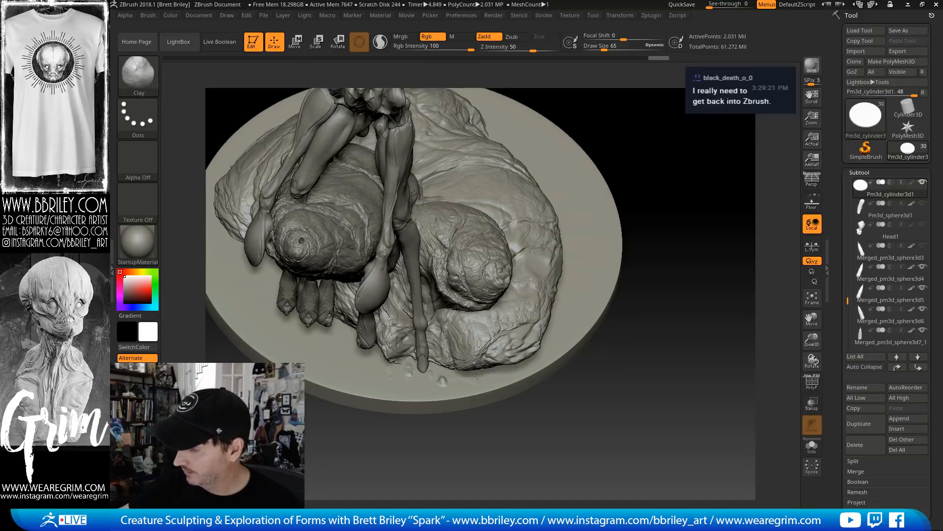
mouse_move(477, 375)
left_mouse_down()
mouse_move(480, 365)
mouse_move(447, 369)
left_mouse_up()
Add Clay to the base disc below the clawed limbs at draw size 94
key("bracketright")
key("bracketright")
key("bracketright")
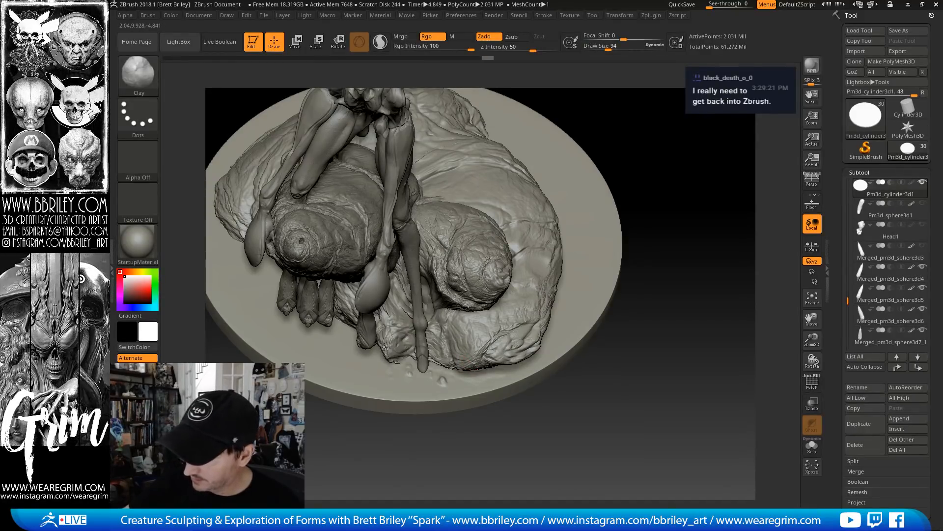
left_click_drag(385, 347, 354, 327)
Sculpt subtle unevenness into the base disc along the nest's outer edge with the Standard and Clay brushes, smoothing the strokes
mouse_move(665, 160)
left_mouse_down()
mouse_move(620, 162)
mouse_move(632, 167)
left_mouse_up()
key("b")
key("s")
key("t")
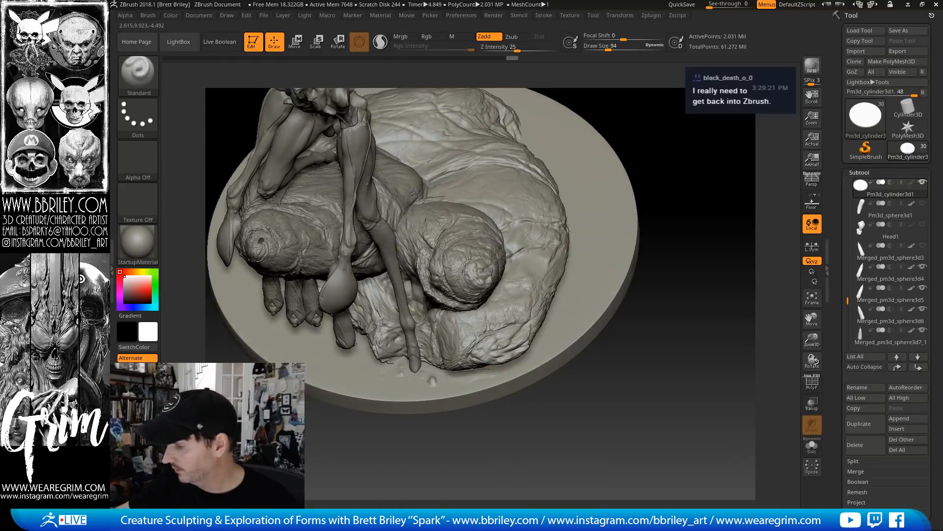
mouse_move(558, 307)
left_mouse_down()
mouse_move(578, 245)
mouse_move(575, 275)
mouse_move(538, 340)
left_mouse_up()
key("b")
key("c")
key("l")
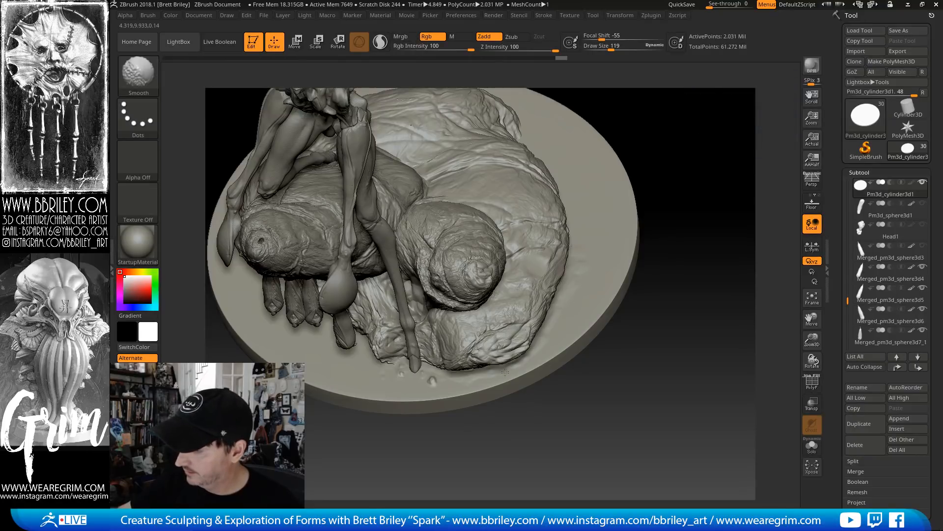
Carve creases into the base disc around the near foot and its bumps with DamStandard at draw size 94
key("b")
key("d")
key("s")
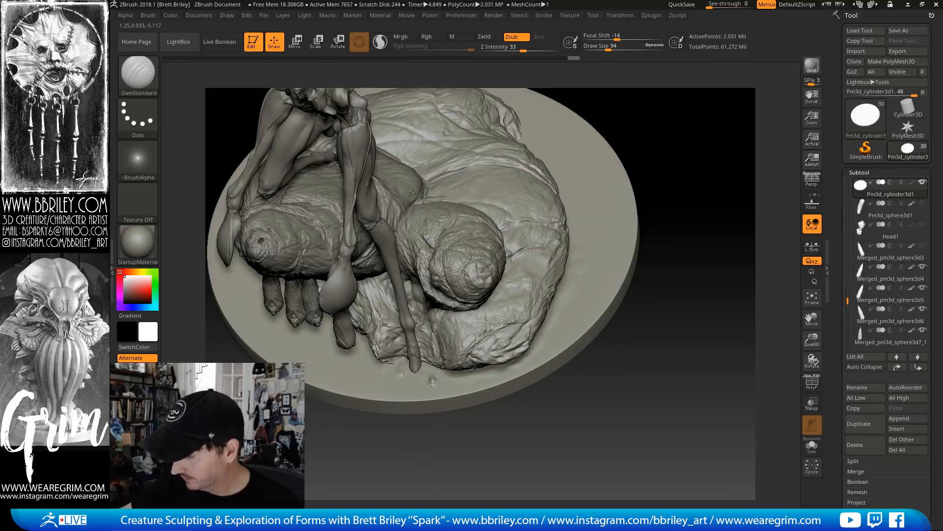
left_click_drag(401, 361, 402, 359)
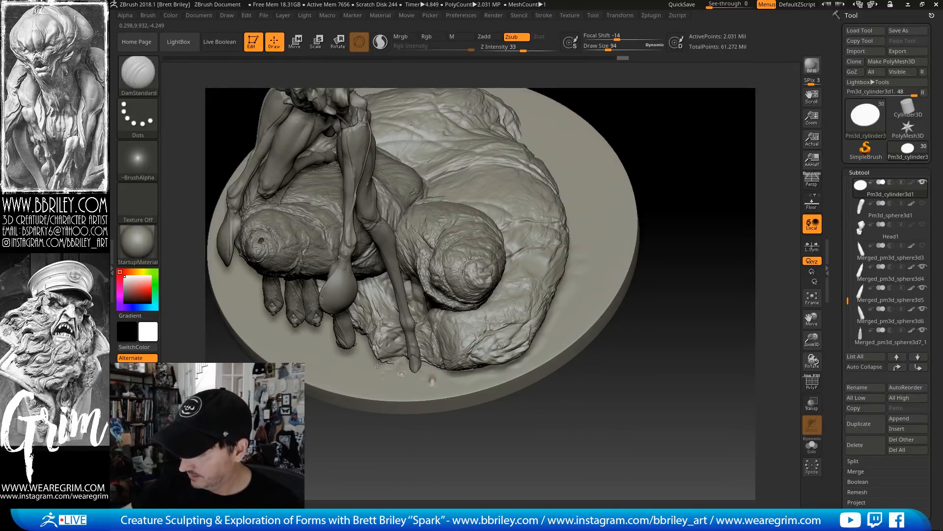
left_click_drag(700, 212, 689, 194, "alt")
left_click_drag(575, 243, 560, 283)
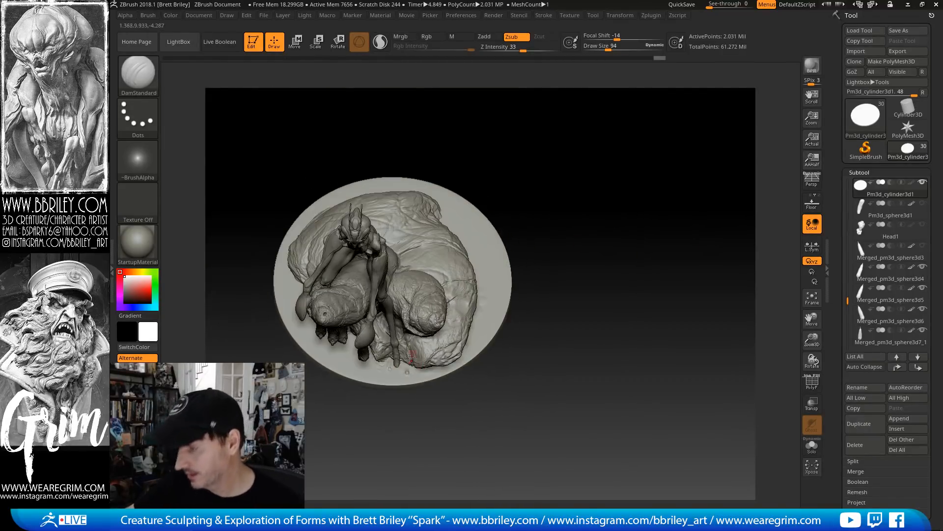
left_click_drag(397, 361, 405, 364)
Try carving looping lines into the empty side of the base disc with DamStandard at draw size 83, and undo them
mouse_move(545, 324)
left_mouse_down()
mouse_move(532, 157)
mouse_move(555, 186)
mouse_move(495, 325)
left_mouse_up()
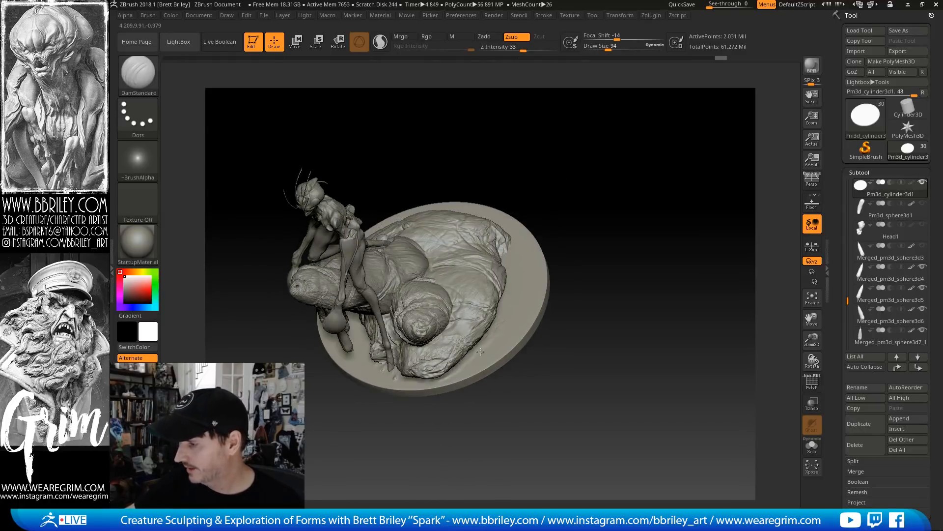
key("s")
mouse_move(568, 242)
left_mouse_down()
mouse_move(564, 305)
mouse_move(516, 302)
left_mouse_up()
left_click(522, 308)
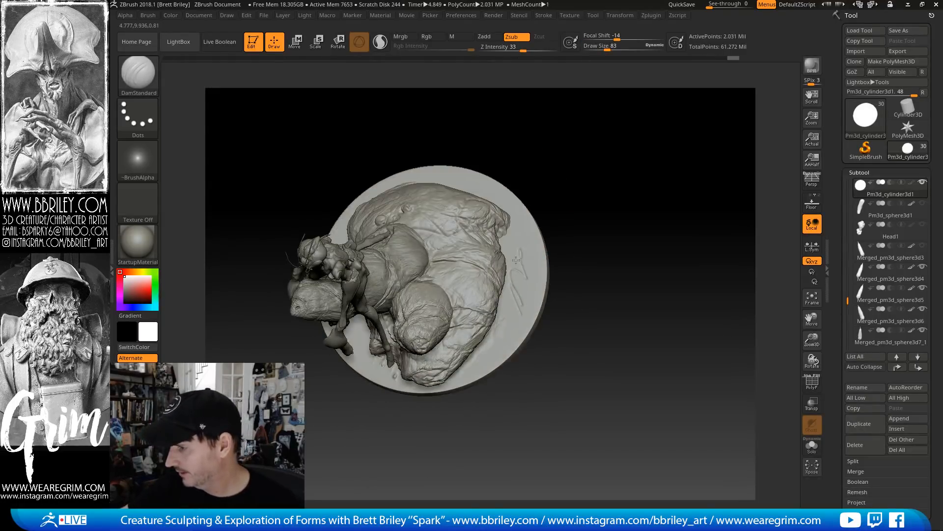
left_click_drag(522, 214, 527, 309)
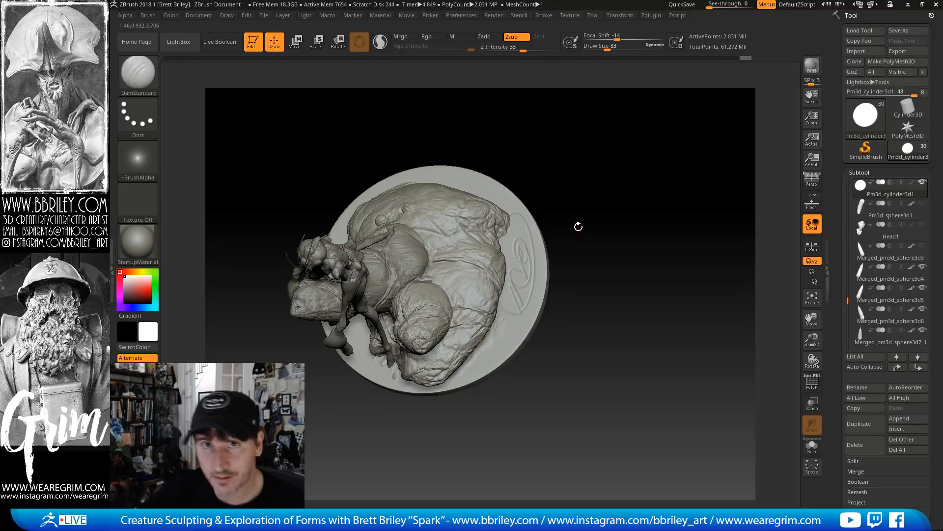
left_click_drag(596, 217, 599, 147)
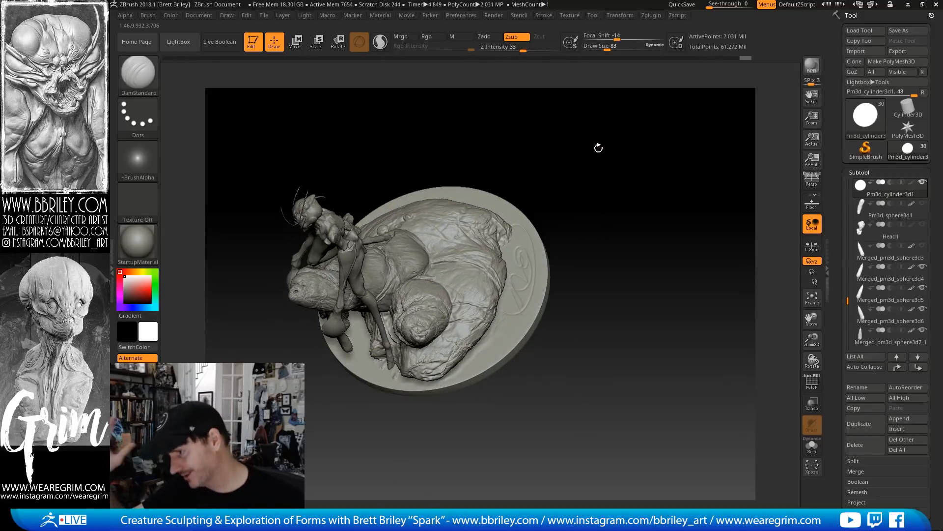
key("ctrl+z")
Carve light marks into the empty side of the base disc with DamStandard and smooth them
left_click_drag(598, 234, 604, 258)
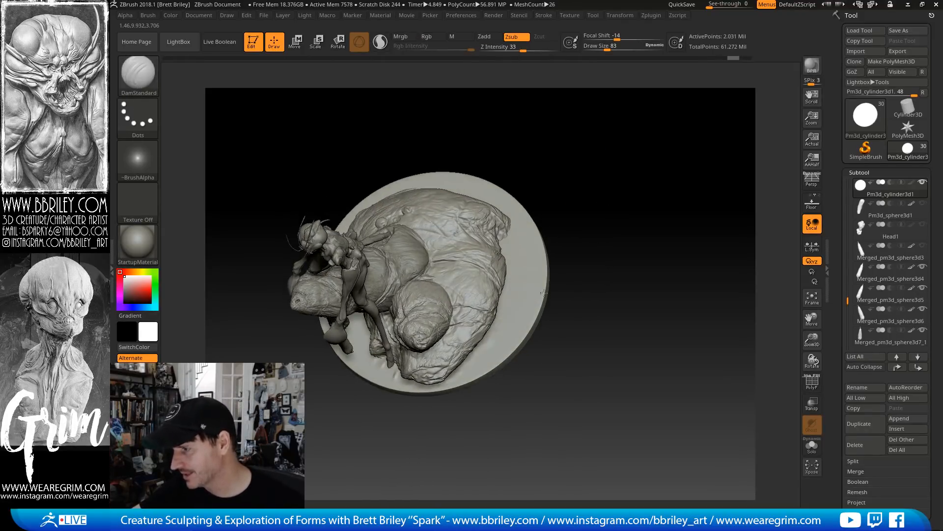
left_click_drag(544, 292, 528, 302)
key("s")
left_click_drag(491, 319, 511, 322)
key("shift")
Raise small bumps on the base disc behind the nest with the Standard brush at draw size 138
mouse_move(608, 185)
left_mouse_down()
mouse_move(634, 177)
mouse_move(626, 234)
mouse_move(560, 275)
left_mouse_up()
key("b")
key("s")
key("t")
key("s")
left_click(308, 342)
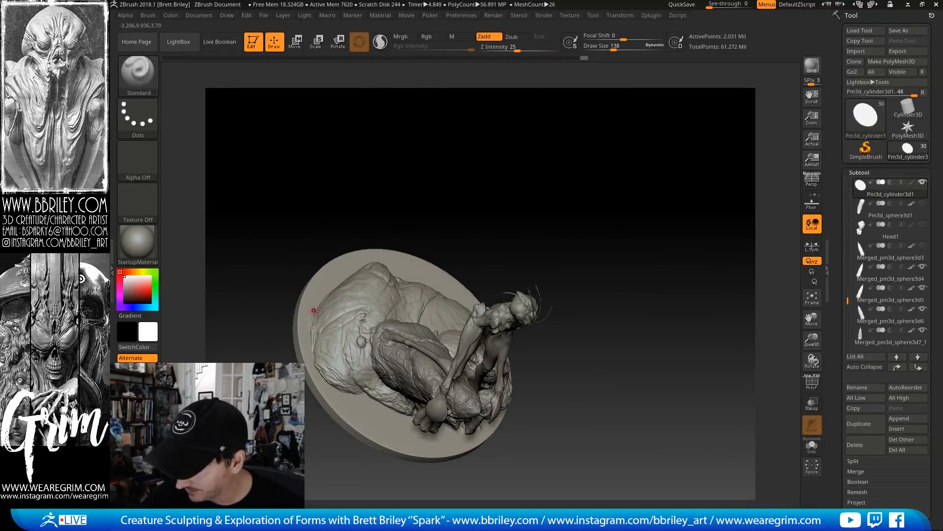
left_click_drag(314, 340, 312, 344)
Add texture to the base disc behind the nest with the Clay and Standard brushes at draw size 133, and smooth it
key("s")
mouse_move(344, 199)
left_mouse_down()
mouse_move(311, 216)
mouse_move(288, 316)
left_mouse_up()
left_click(308, 337)
key("b")
key("c")
key("l")
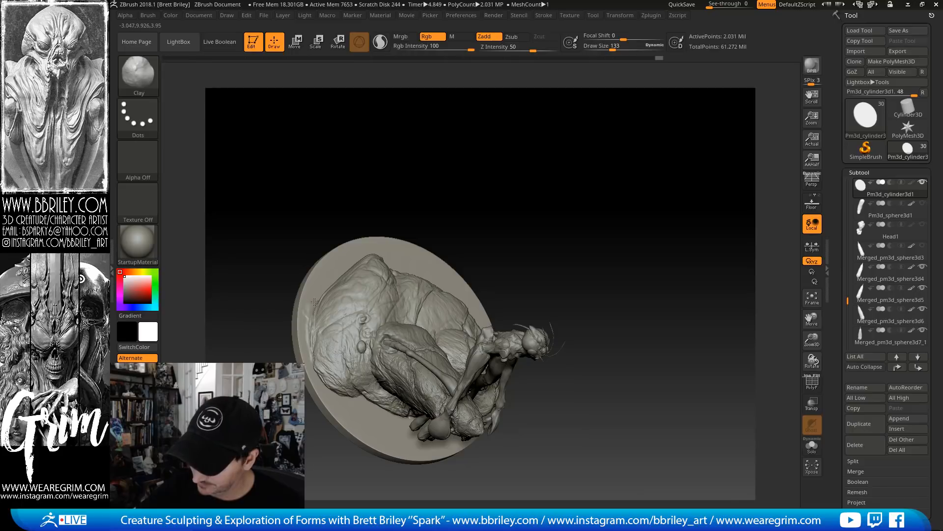
key("b")
key("s")
key("t")
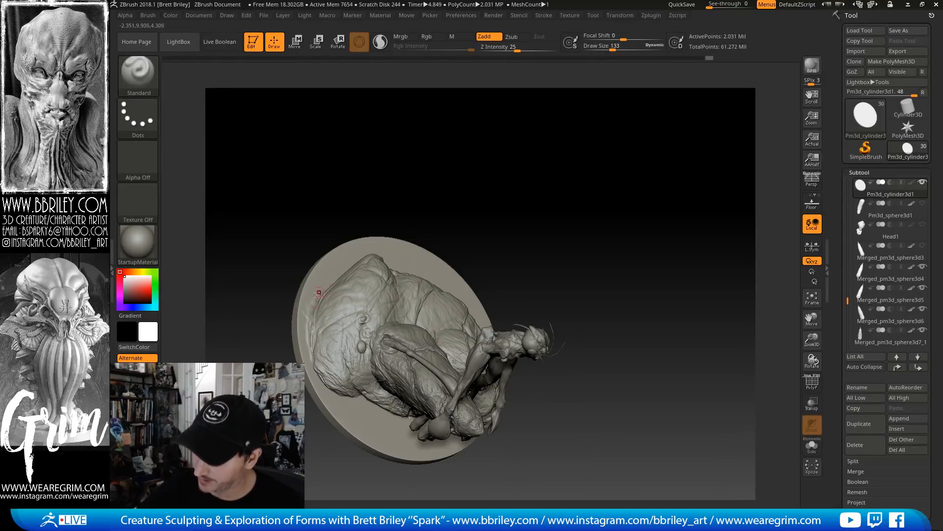
key("shift")
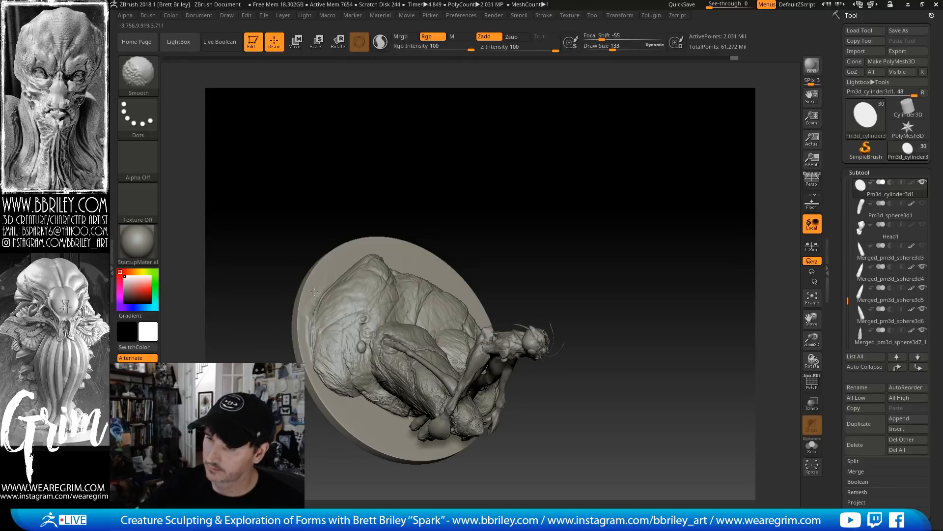
mouse_move(551, 190)
left_mouse_down()
mouse_move(534, 137)
mouse_move(595, 190)
mouse_move(619, 261)
mouse_move(600, 238)
mouse_move(602, 250)
mouse_move(587, 246)
left_mouse_up()
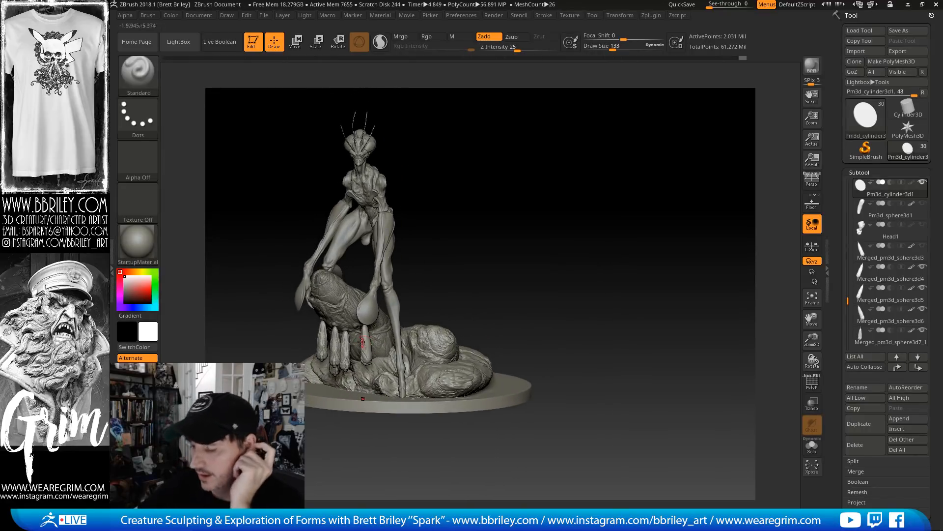
left_click_drag(476, 228, 469, 164)
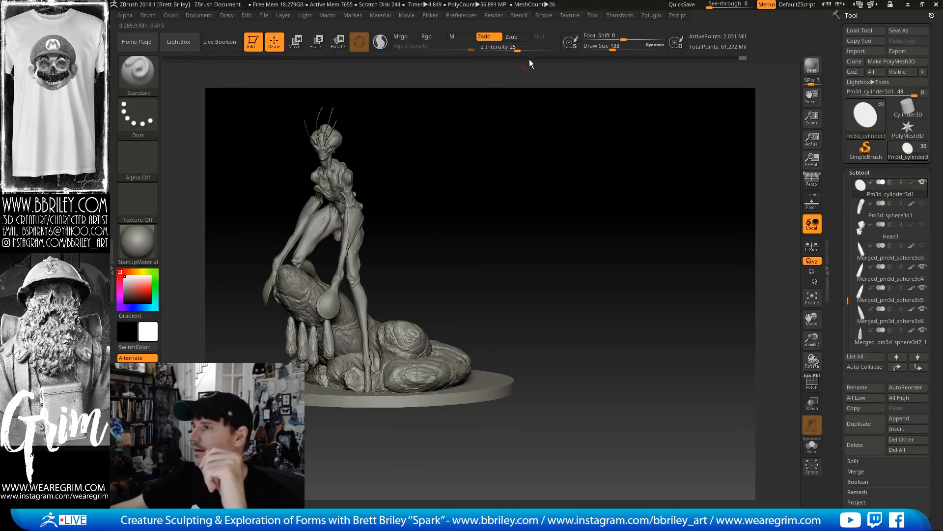
Save the creature model file to disk
left_click(593, 16)
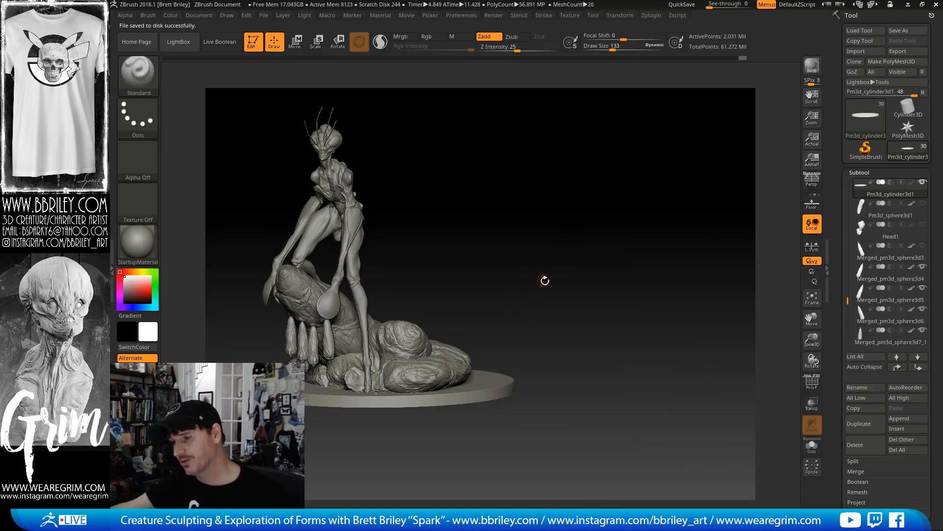
mouse_move(545, 281)
left_mouse_down()
mouse_move(651, 298)
mouse_move(654, 358)
left_mouse_up()
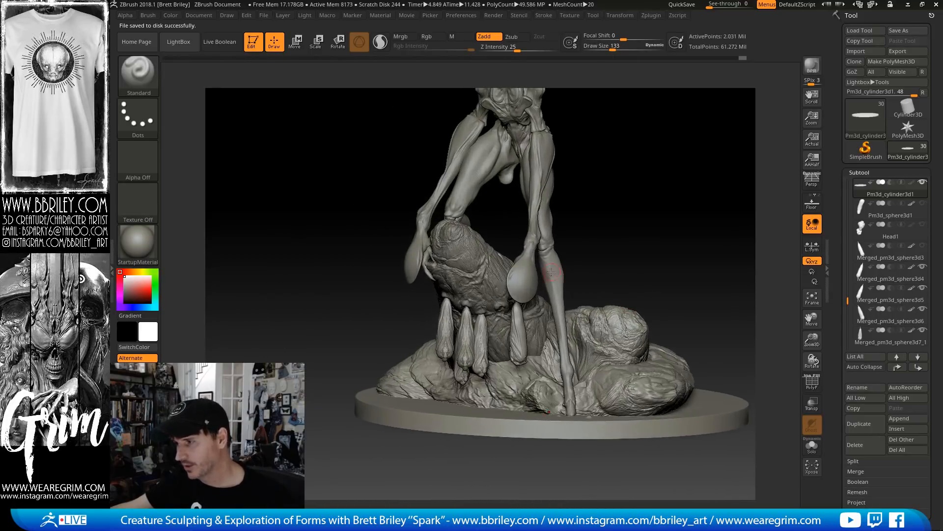
Turn on polypaint display for all subtools and switch the material to zbro_IllustPaint
left_click(912, 182, "shift")
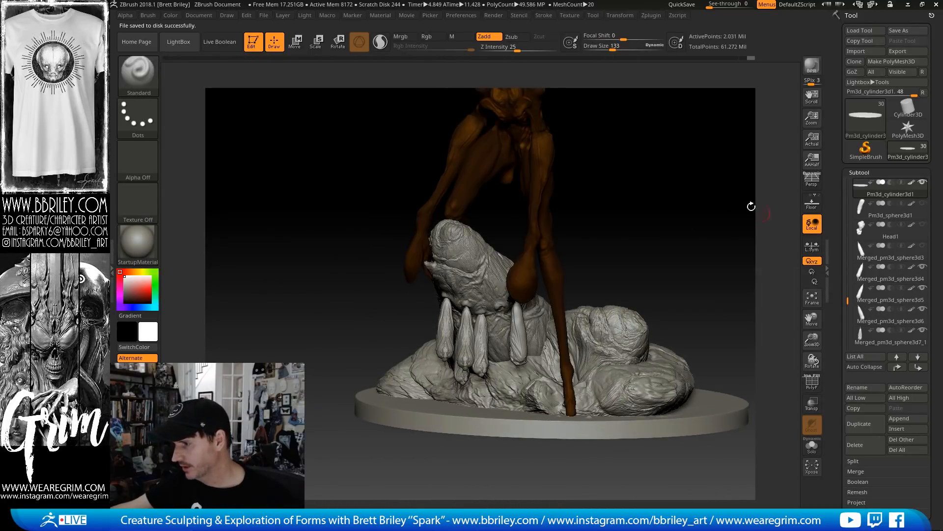
left_click(140, 234)
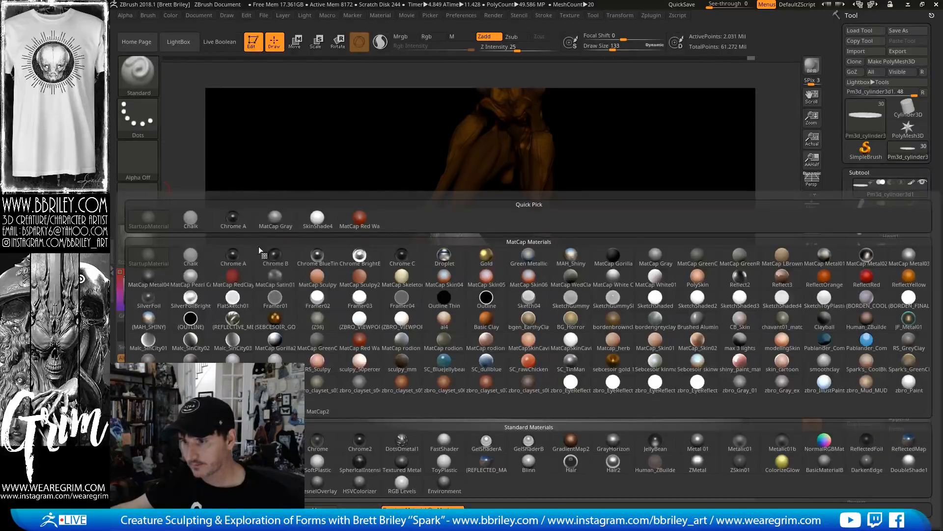
left_click(824, 382)
mouse_move(682, 256)
left_mouse_down()
mouse_move(651, 366)
mouse_move(636, 343)
left_mouse_up()
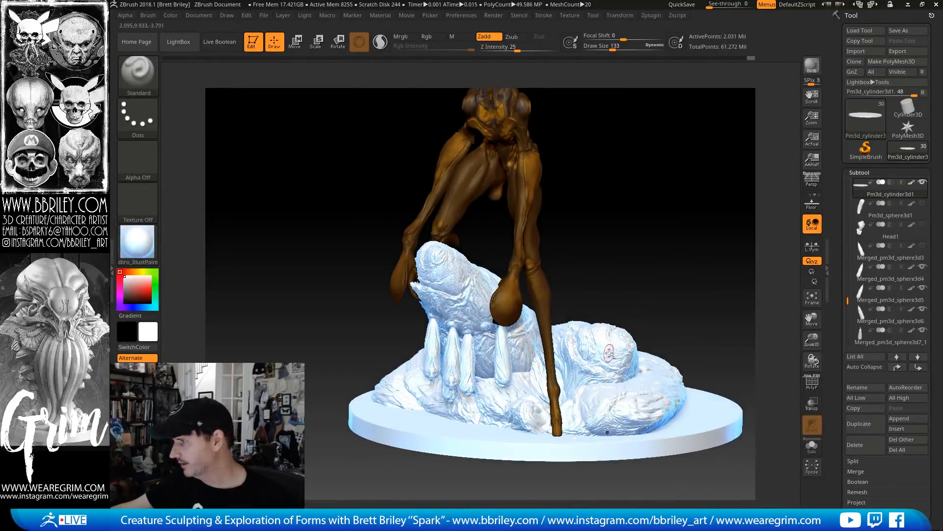
left_click_drag(847, 300, 848, 264)
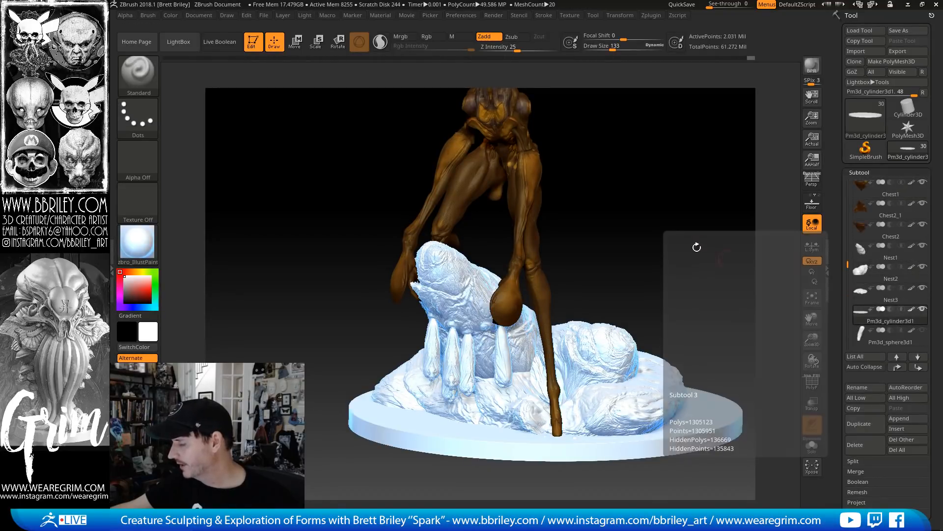
Sample the creature's brown and fill the base disc with a darker version of it, R 25, G 16, B 10
left_click_drag(690, 244, 565, 278, "alt")
left_click_drag(611, 305, 712, 339)
left_click(375, 317, "alt")
left_click_drag(499, 290, 630, 269)
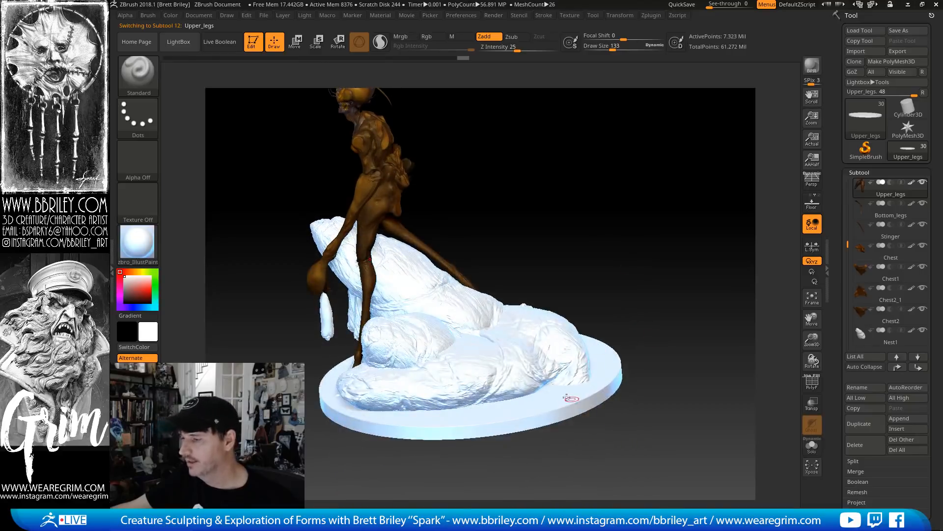
left_click(565, 398, "alt")
left_click_drag(156, 296, 125, 293)
key("c")
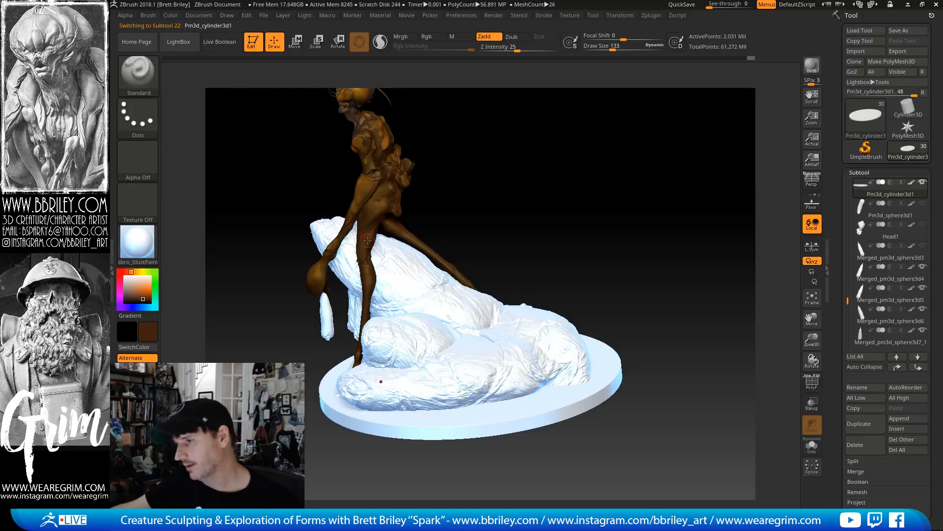
left_click(171, 15)
left_click(198, 206)
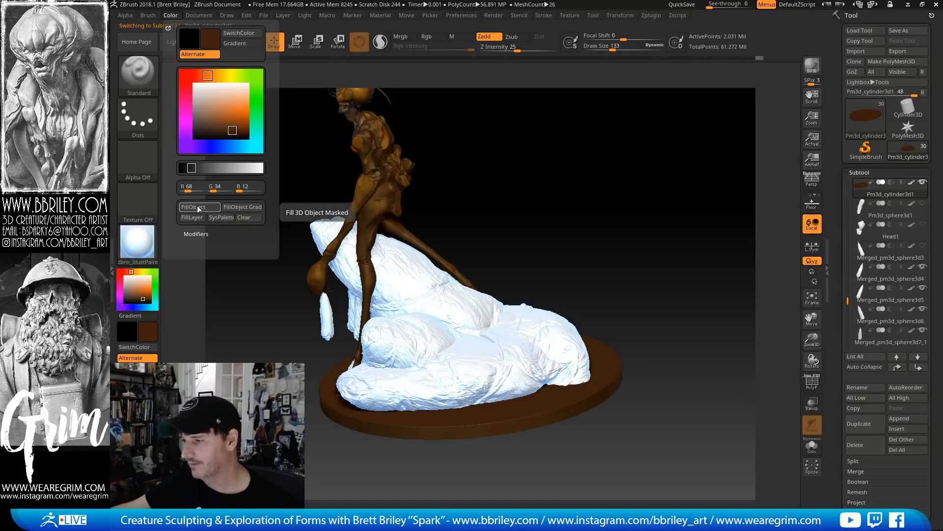
left_click(217, 135)
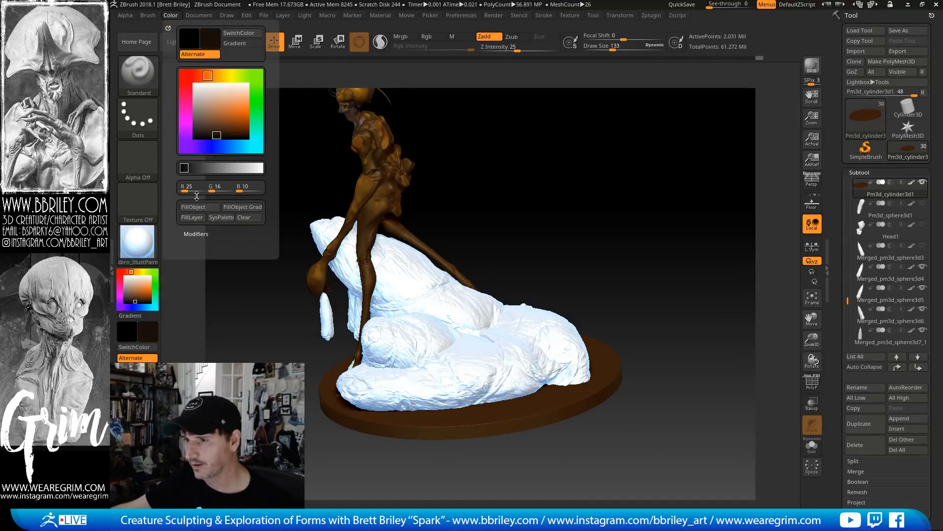
left_click(196, 208)
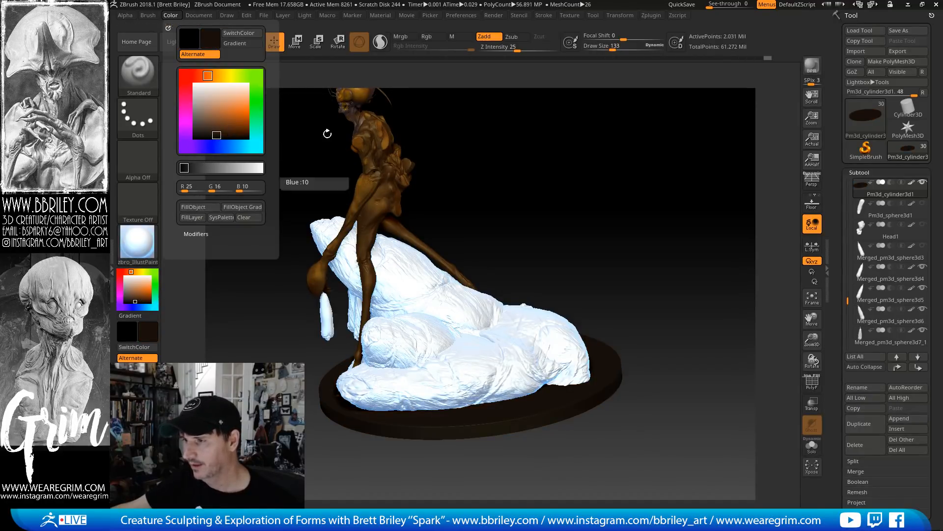
Fill the large lower nest part (Nest3) with the greyish brown R 82, G 66, B 62
left_click_drag(326, 130, 418, 372)
left_click(419, 372, "alt")
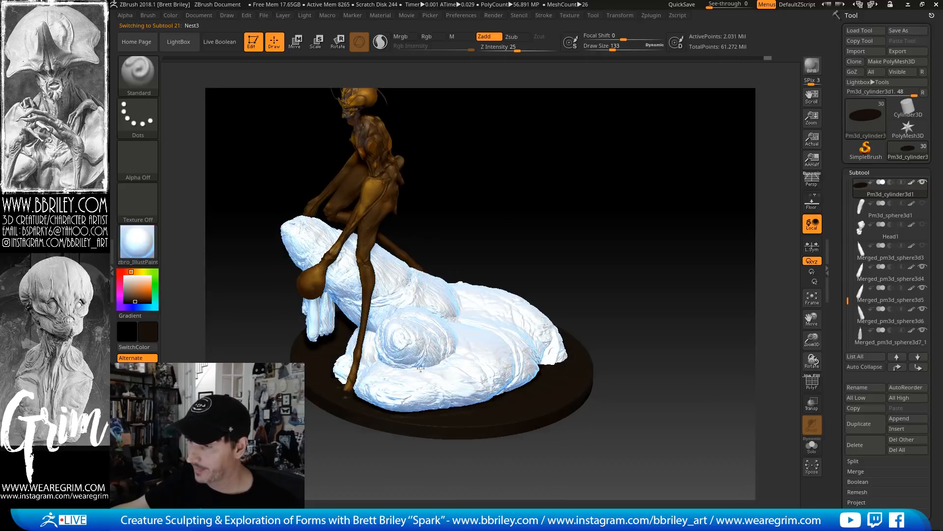
key("c")
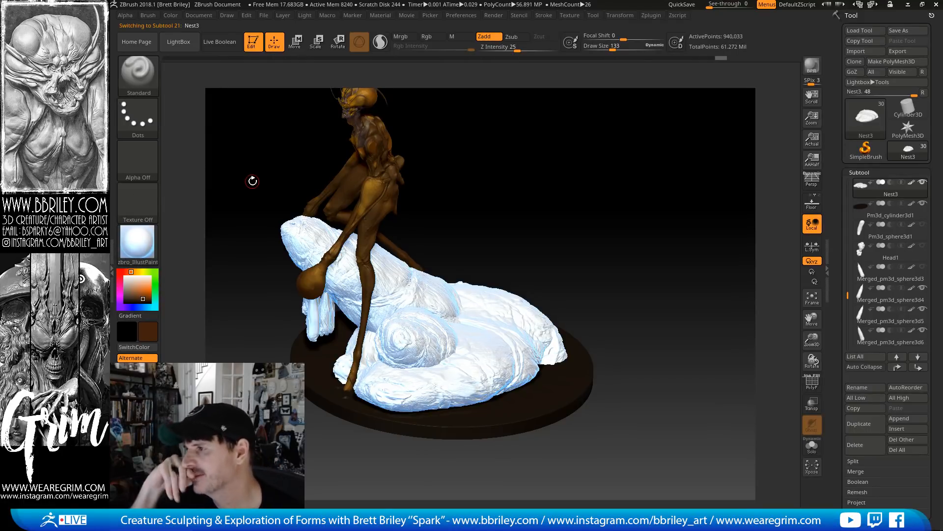
left_click(130, 297)
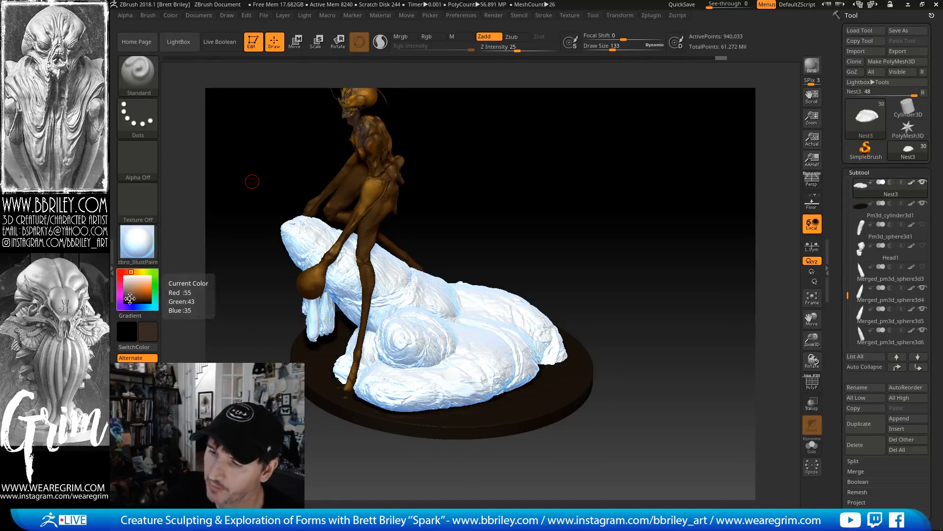
left_click(129, 296)
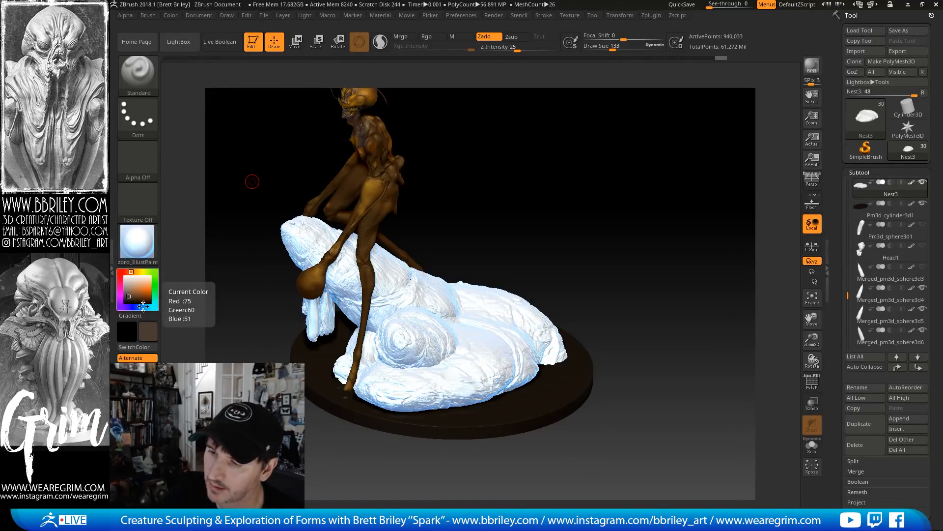
left_click(137, 307)
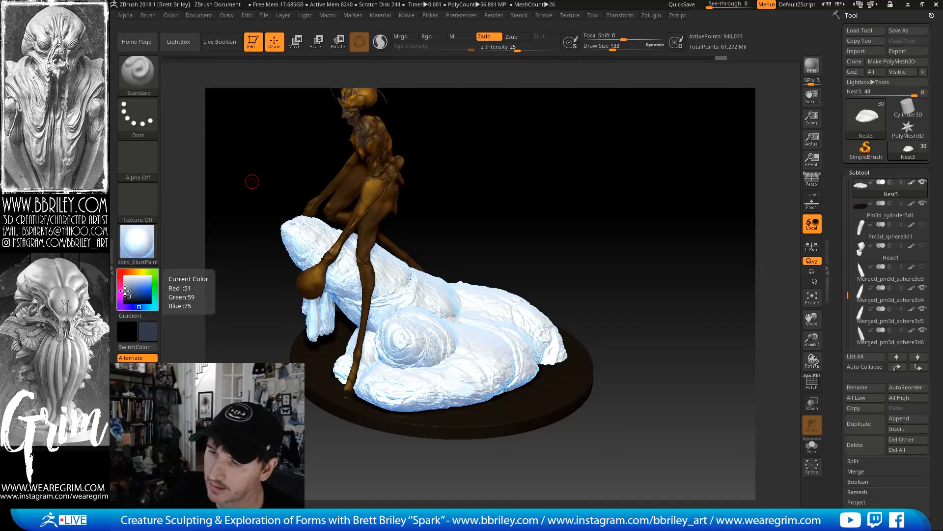
left_click(127, 270)
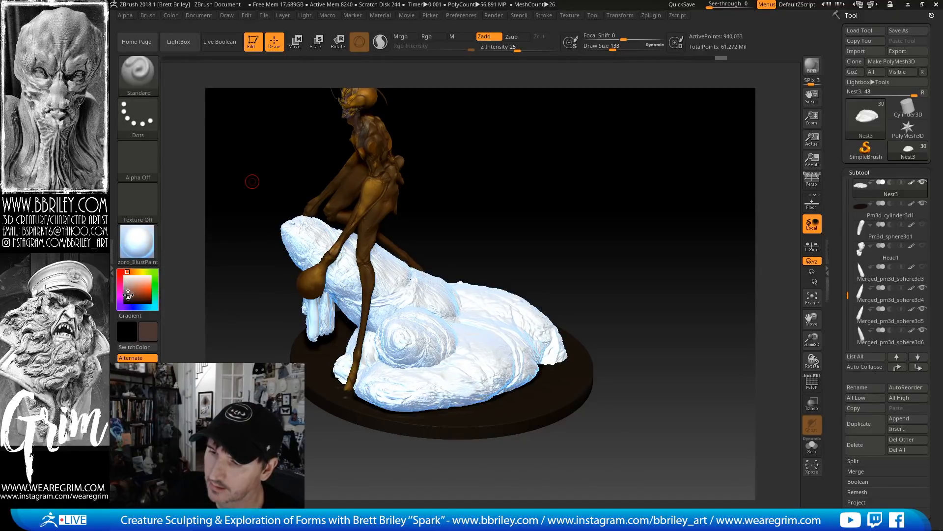
left_click_drag(127, 294, 127, 295)
left_click(173, 15)
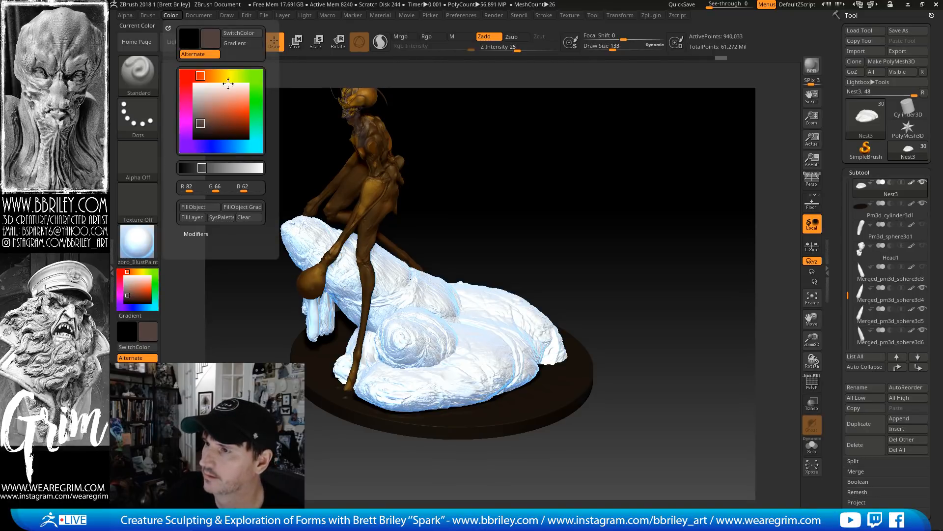
left_click(202, 207)
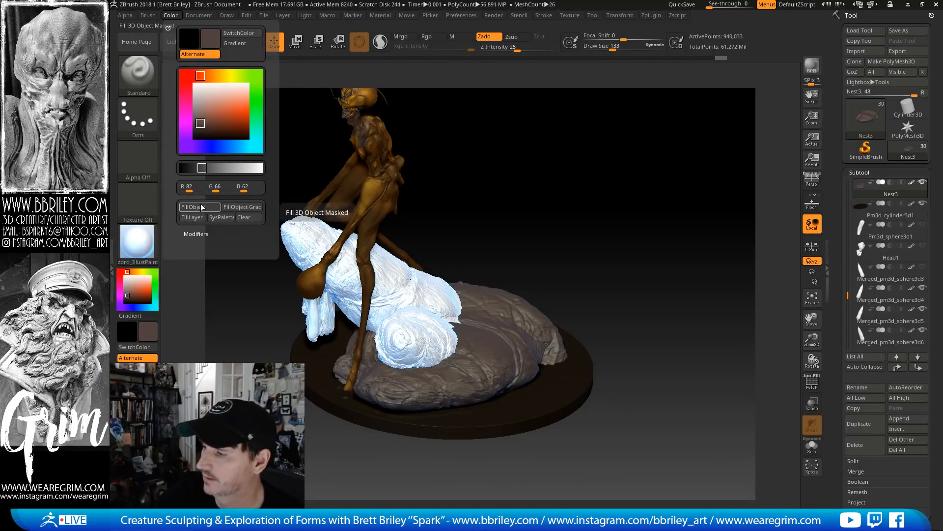
Fill the round nest coil (Nest2) and the lower nest part (Nest3) with the dark grey-brown R 67, G 60, B 58
left_click(427, 332, "alt")
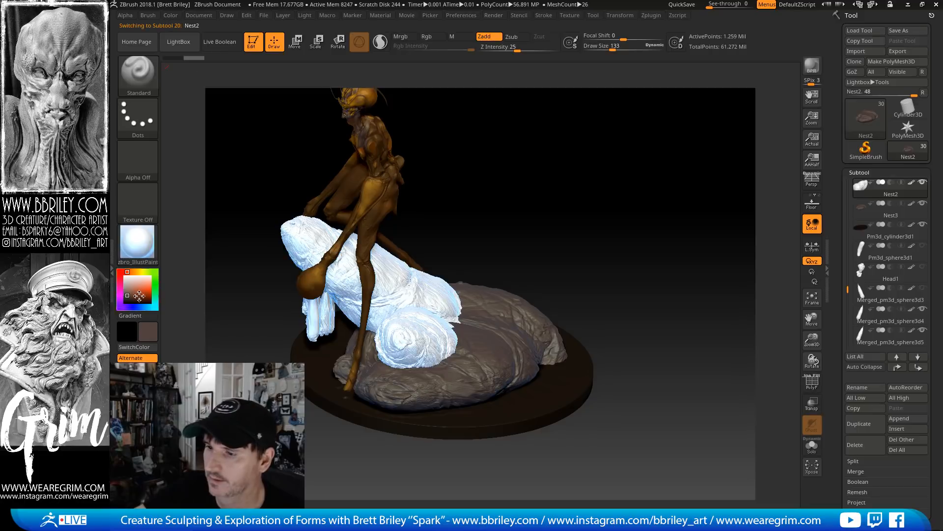
left_click(172, 15)
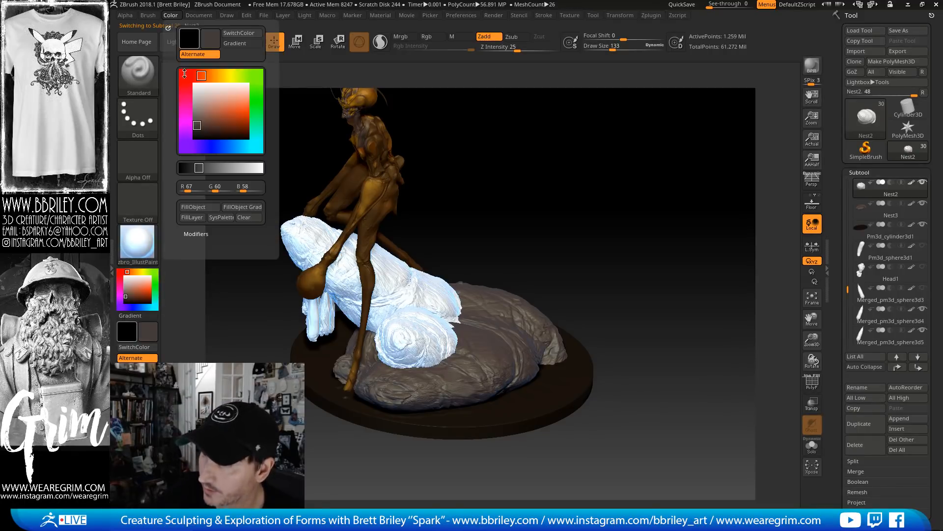
left_click(203, 207)
left_click(467, 329, "alt")
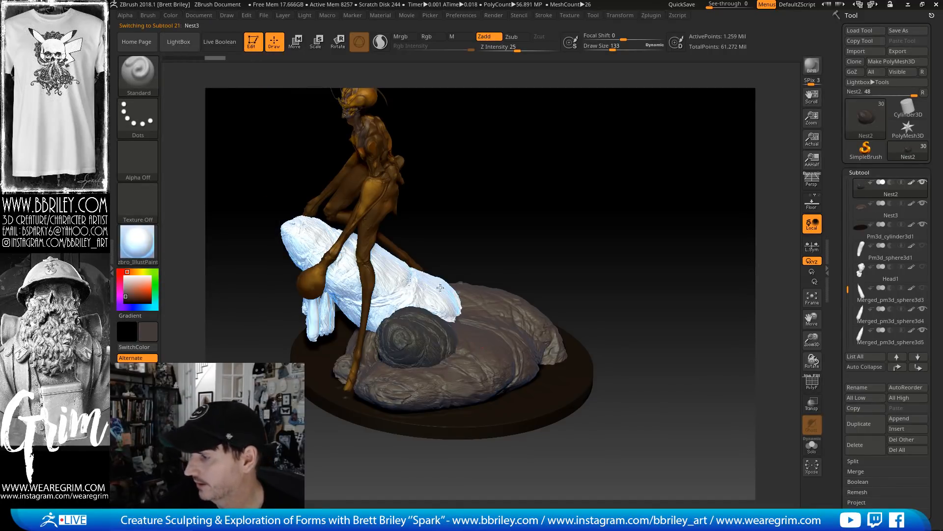
left_click(171, 16)
left_click(194, 207)
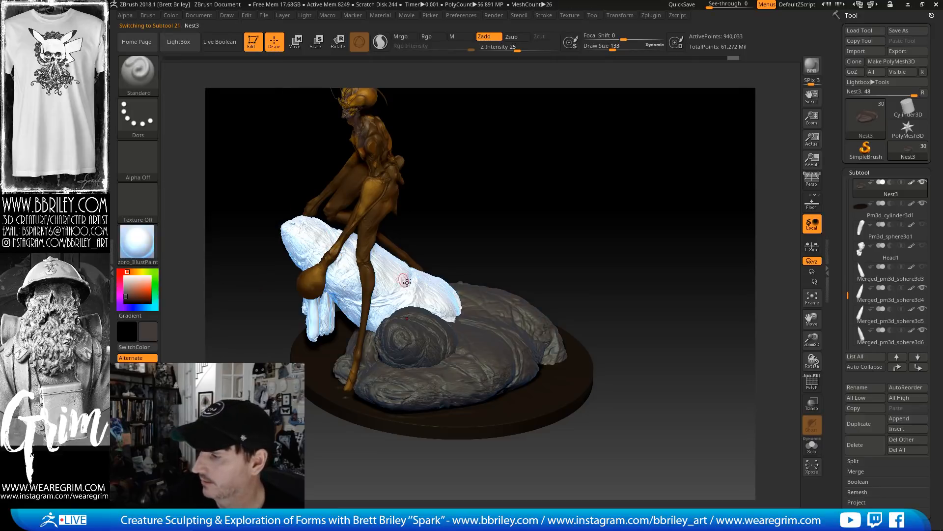
Fill the upper nest part under the creature (Nest1) with the same R 67, G 60, B 58 colour
left_click(404, 281, "alt")
left_click(172, 15)
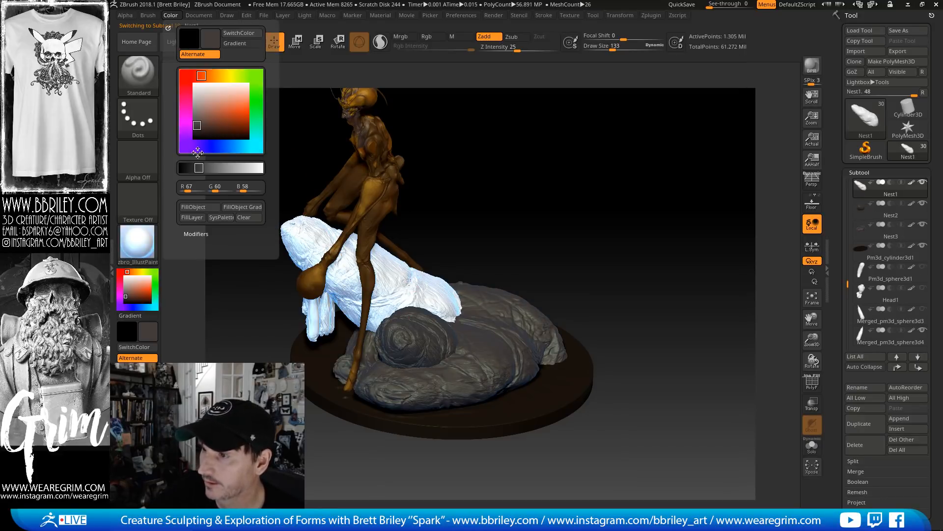
left_click(198, 207)
left_click_drag(559, 206, 586, 113)
left_click_drag(516, 199, 400, 265)
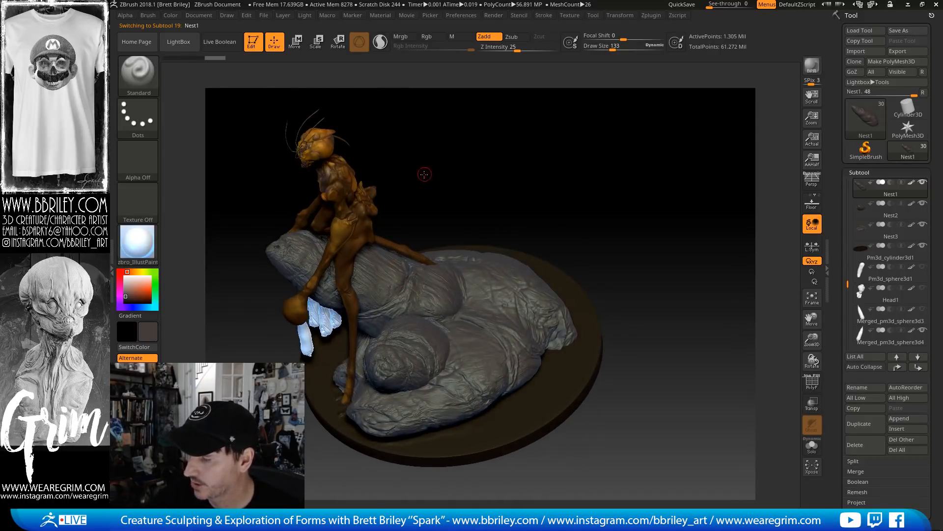
left_click_drag(424, 174, 512, 80)
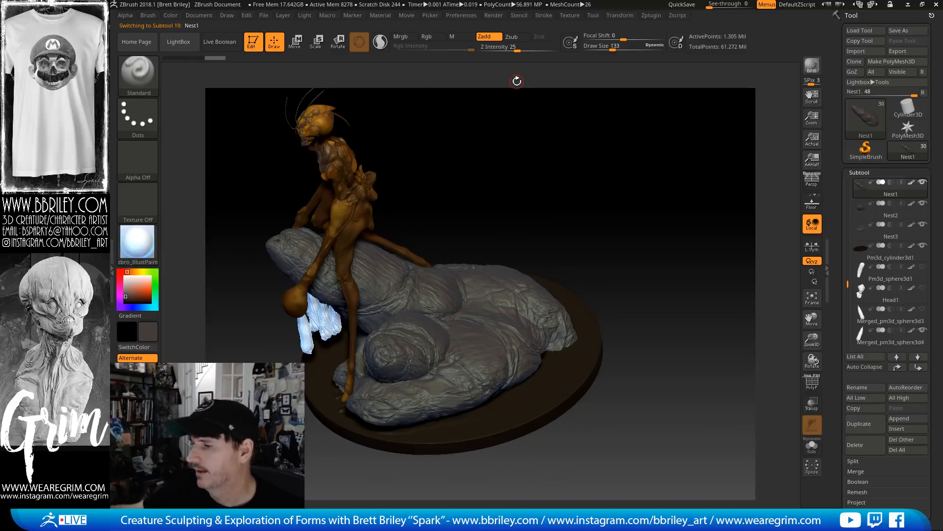
Set the Standard brush to the DragRect stroke with Alpha 22 and a slightly lighter grey-brown colour
left_click(138, 118)
left_click(238, 132)
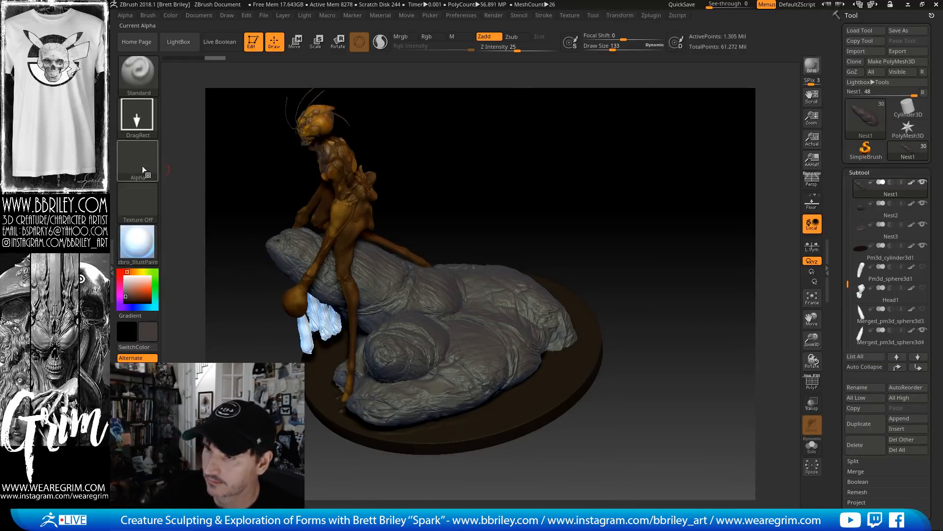
left_click(139, 161)
left_click(198, 250)
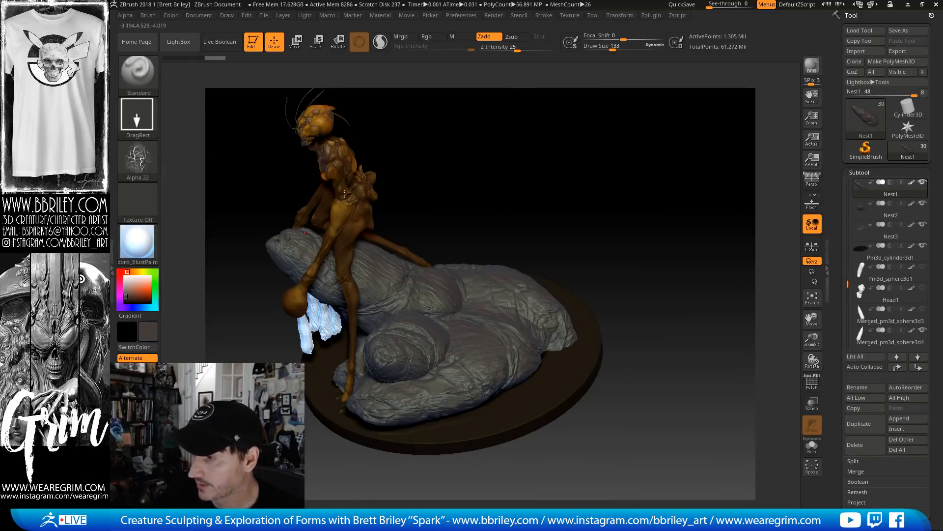
left_click(125, 293)
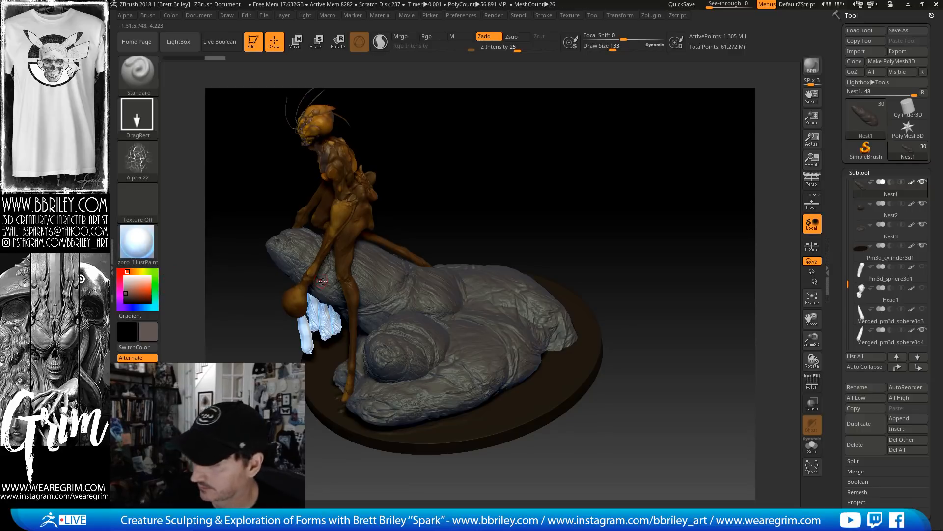
Undo the test stamps on Nest1, keeping its colour fill
key("ctrl+z")
key("ctrl+z")
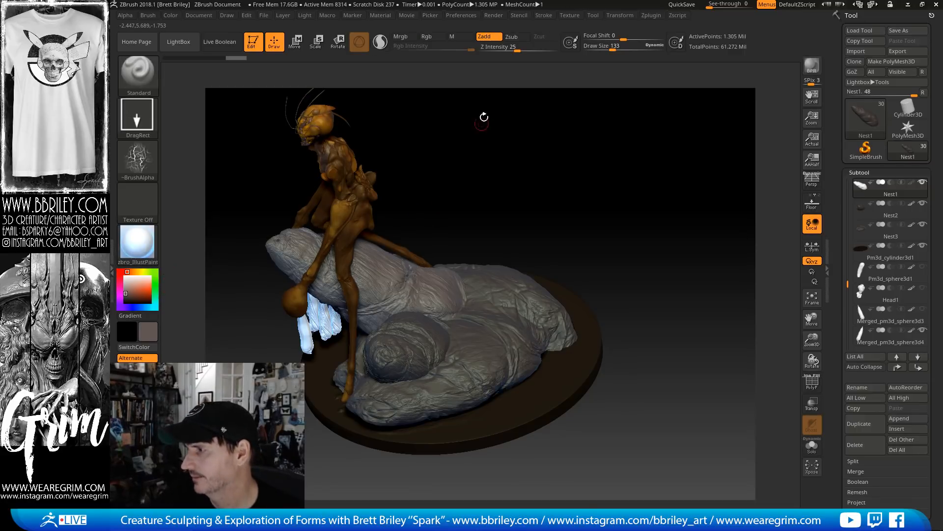
left_click(207, 58)
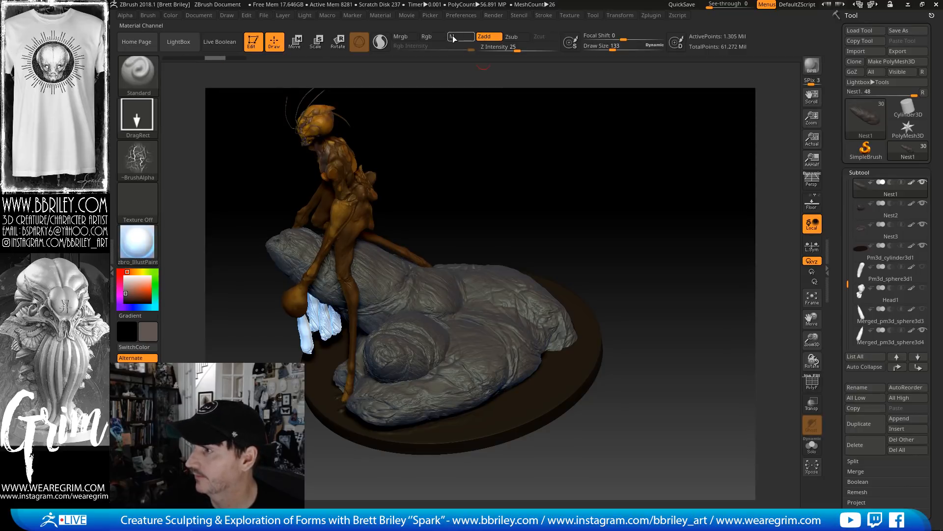
Limit the brush to colour only at Rgb Intensity 63 and stamp the vein alpha across Nest1
left_click(427, 36)
left_click(497, 37)
left_click(455, 47)
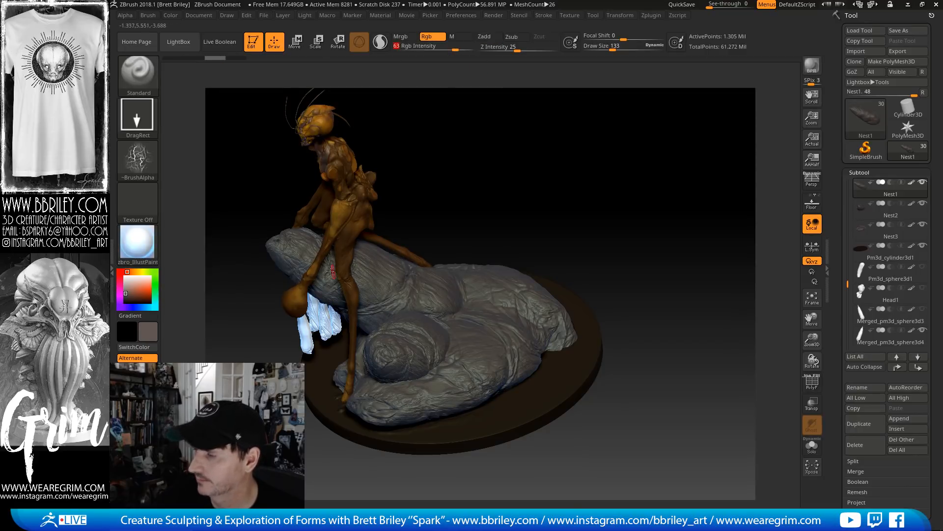
left_click_drag(350, 297, 361, 319)
left_click_drag(378, 276, 393, 299)
left_click_drag(304, 256, 319, 280)
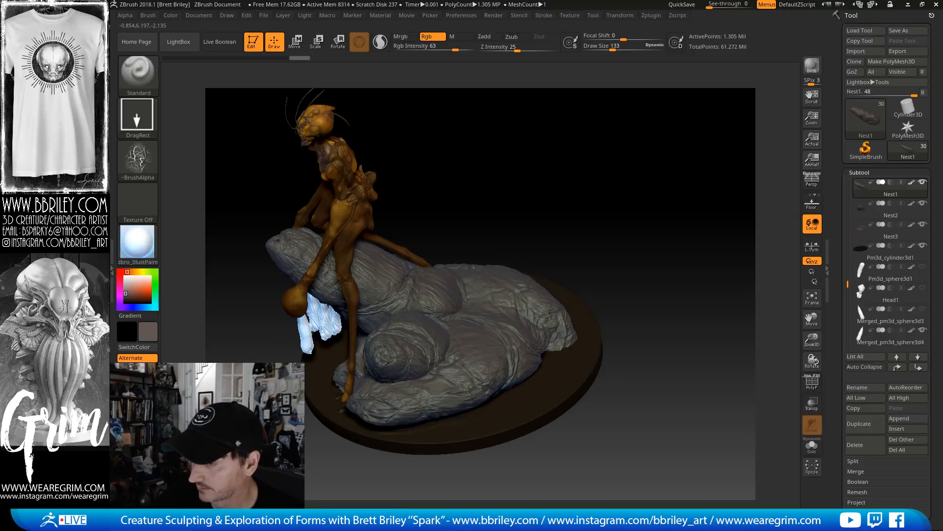
Choose a lighter pinkish brown and stamp more vein marks along Nest1 and at its tip
left_click(128, 289)
left_click_drag(386, 270, 396, 325)
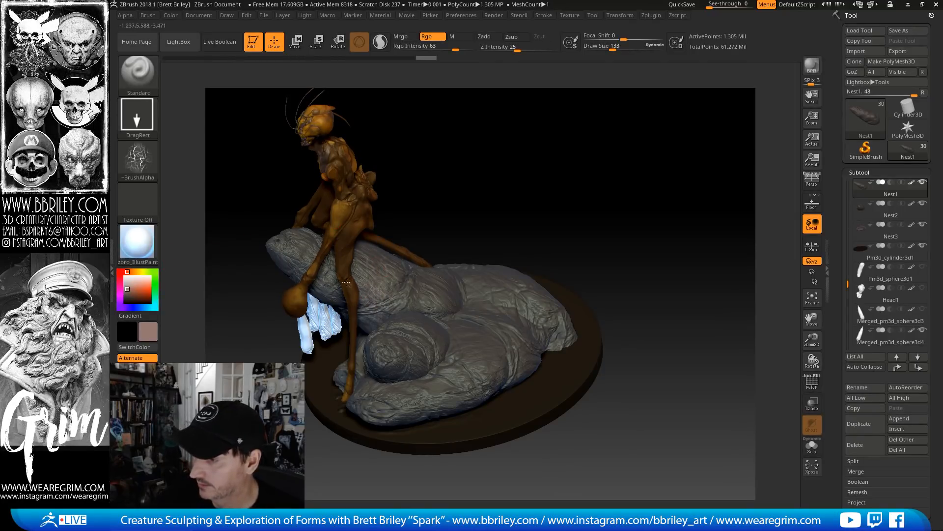
left_click_drag(290, 252, 283, 255)
left_click_drag(279, 242, 298, 254)
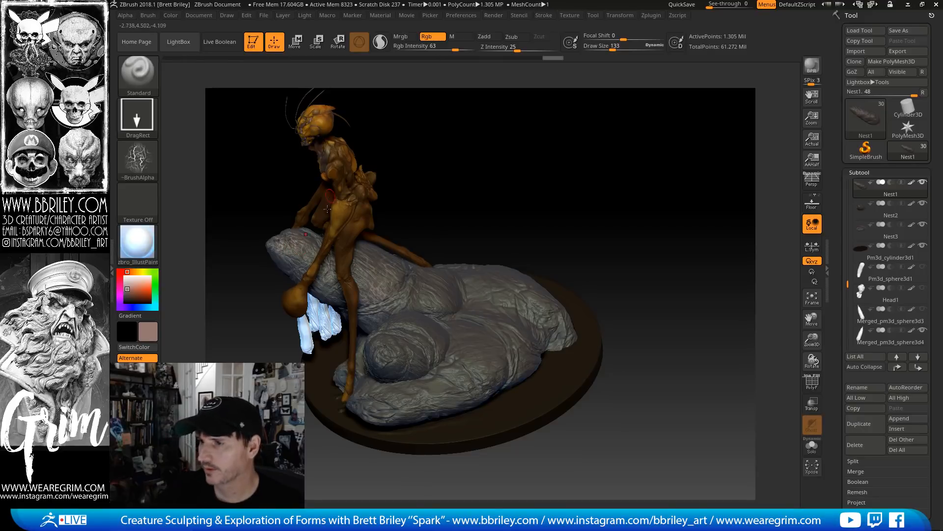
Switch the Standard brush to the FreeHand stroke and paint pinkish brown over Nest1 at draw size 174
left_click(138, 117)
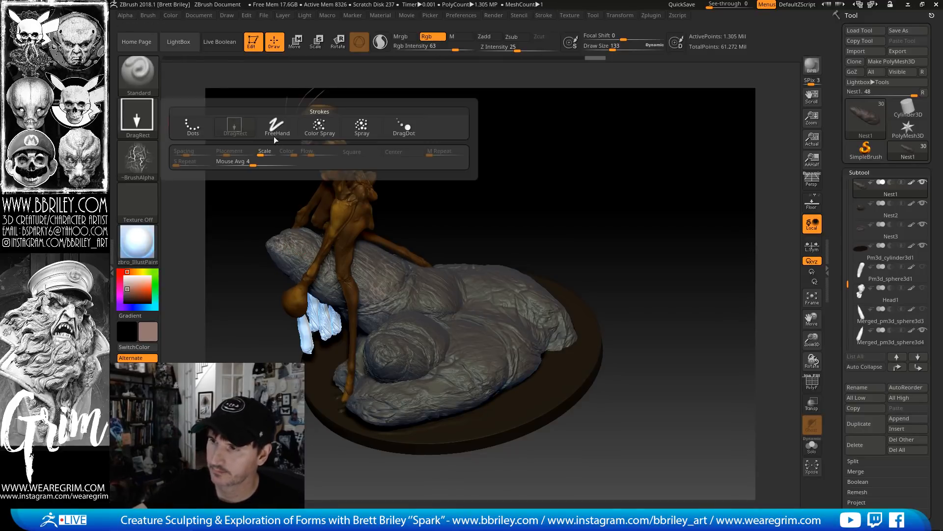
left_click(273, 132)
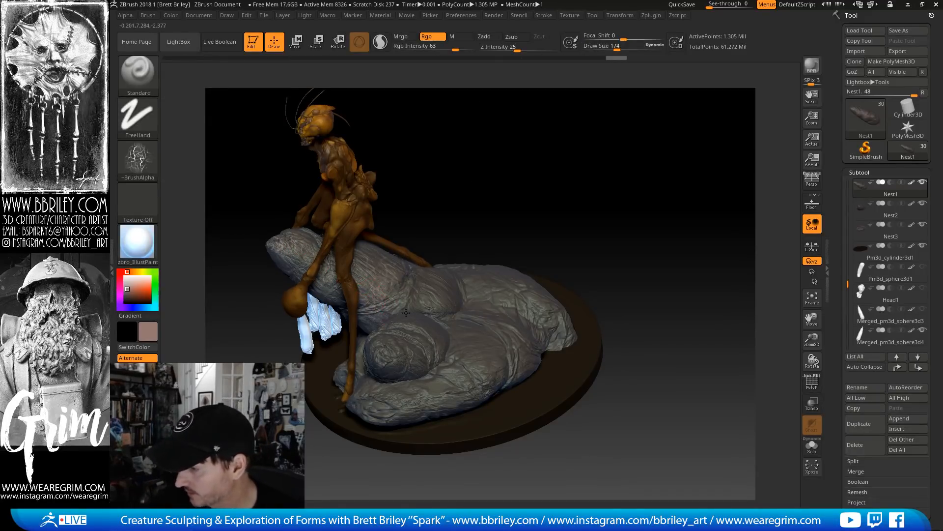
mouse_move(404, 305)
left_mouse_down()
mouse_move(405, 290)
mouse_move(440, 288)
left_mouse_up()
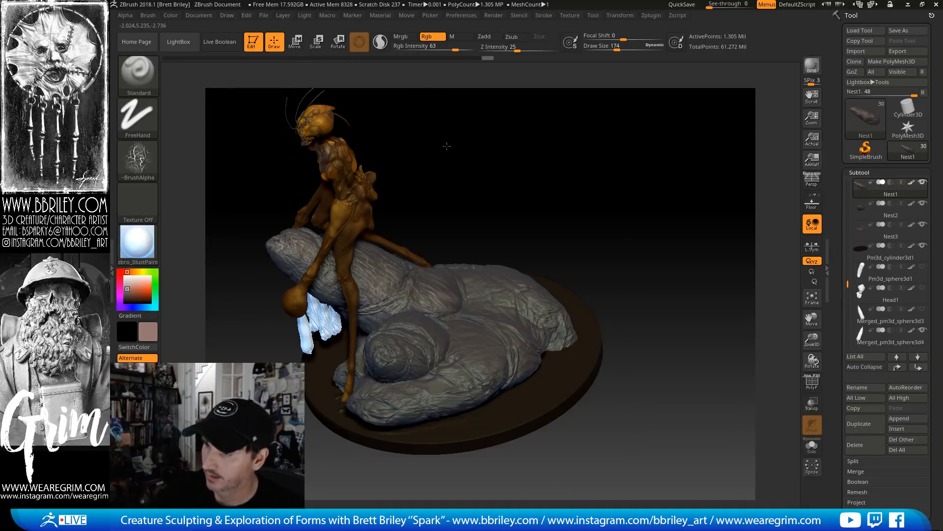
right_click_drag(320, 241, 284, 239)
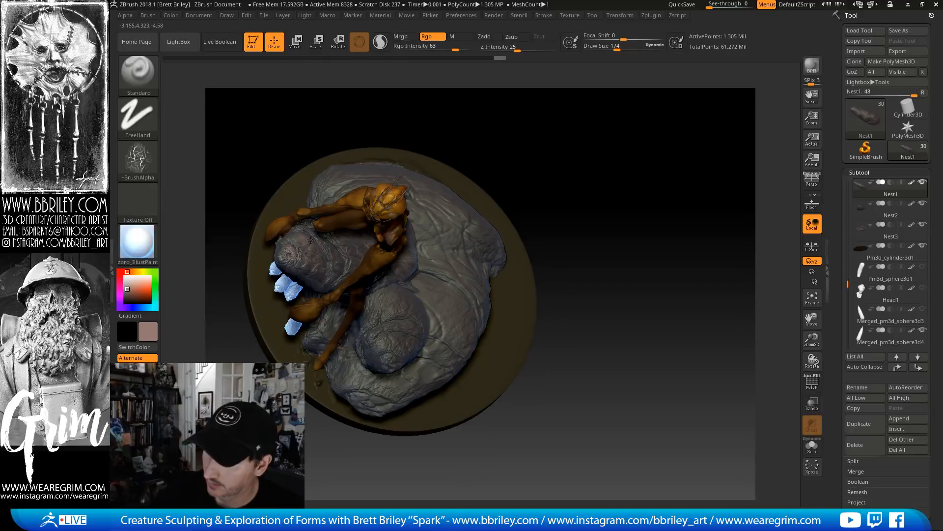
Enlarge the brush to draw size 213 and paint pinkish brown over Nest1 and the rounded Nest2 form
key("s")
left_click_drag(472, 137, 343, 210)
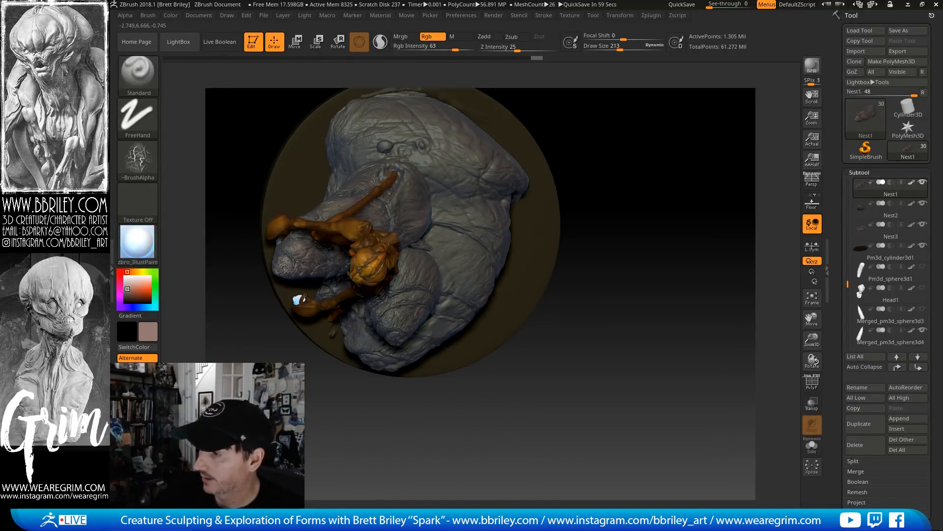
right_click_drag(397, 203, 368, 179)
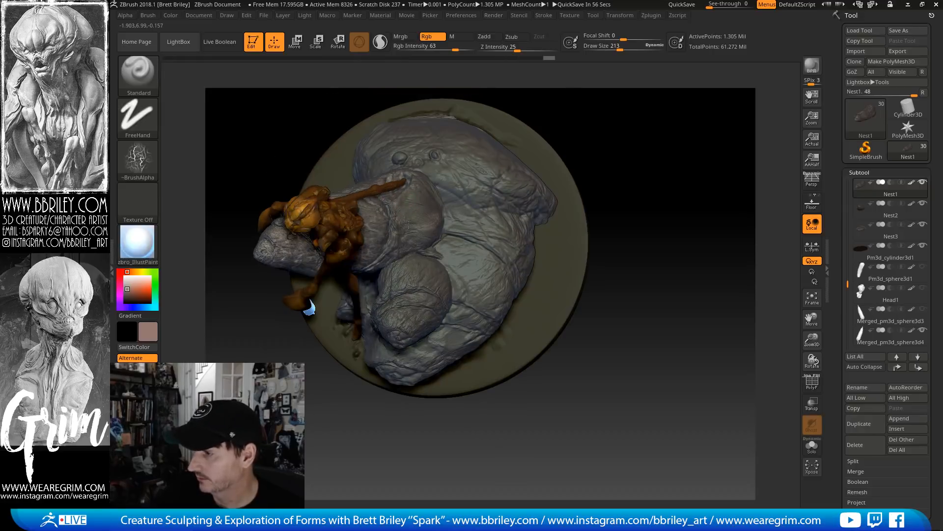
left_click(399, 314, "alt")
mouse_move(397, 317)
left_mouse_down()
mouse_move(399, 325)
mouse_move(433, 302)
left_mouse_up()
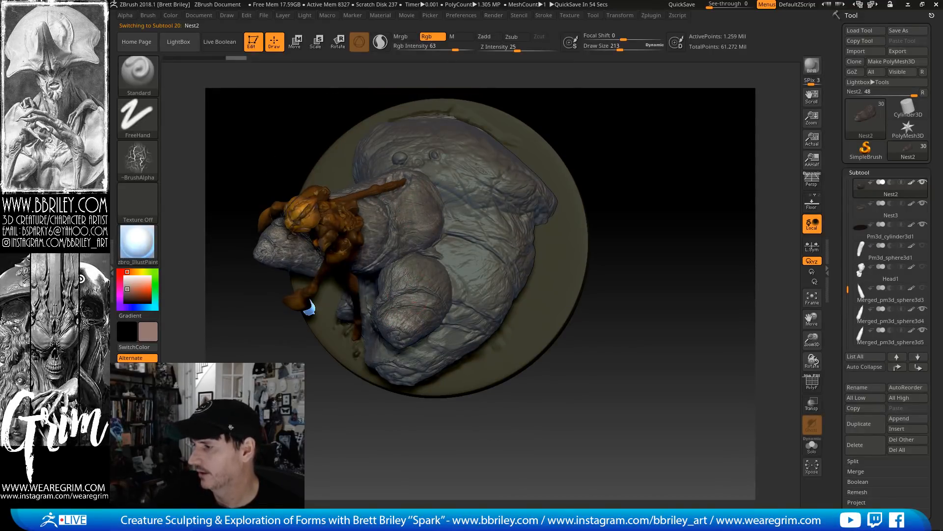
right_click_drag(424, 258, 396, 360)
Paint pinkish brown over the large Nest3 mass, enlarging the brush to draw size 350 and then 431
left_click(375, 362, "alt")
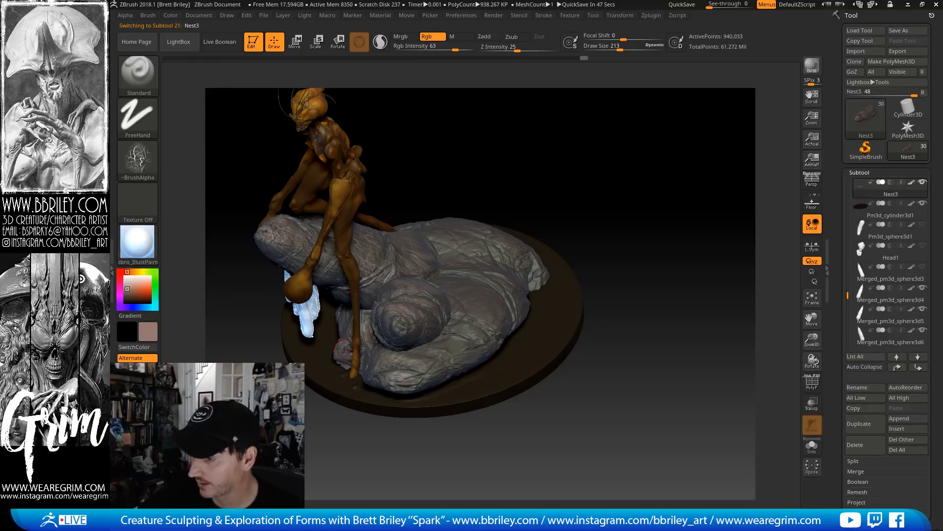
key("bracketright")
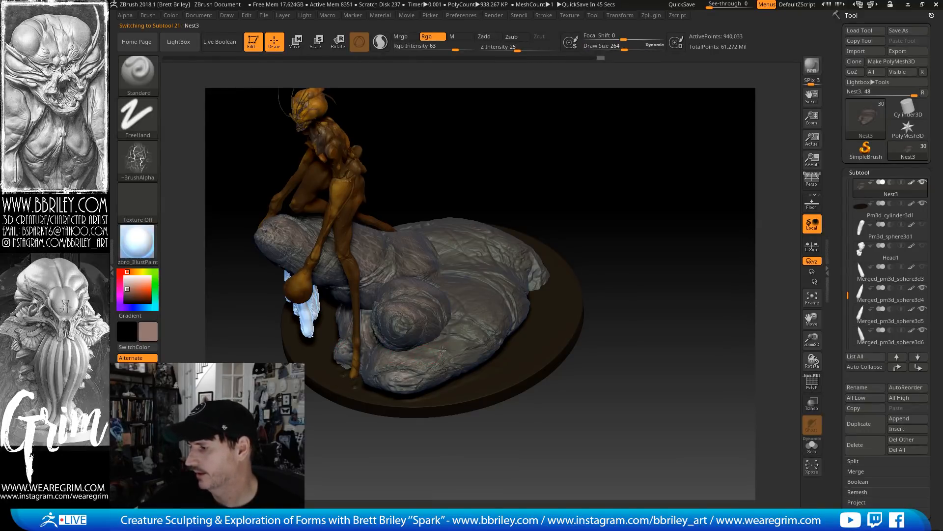
key("bracketright")
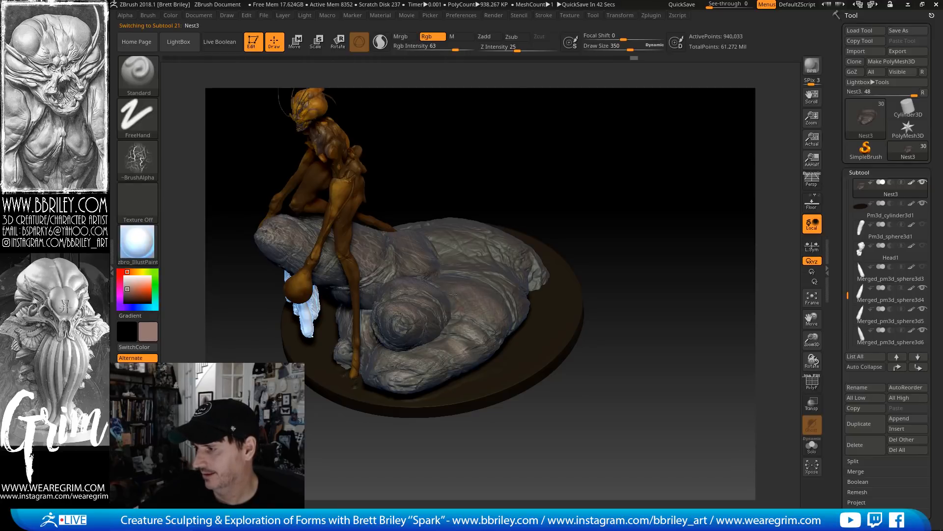
left_click_drag(541, 202, 536, 235)
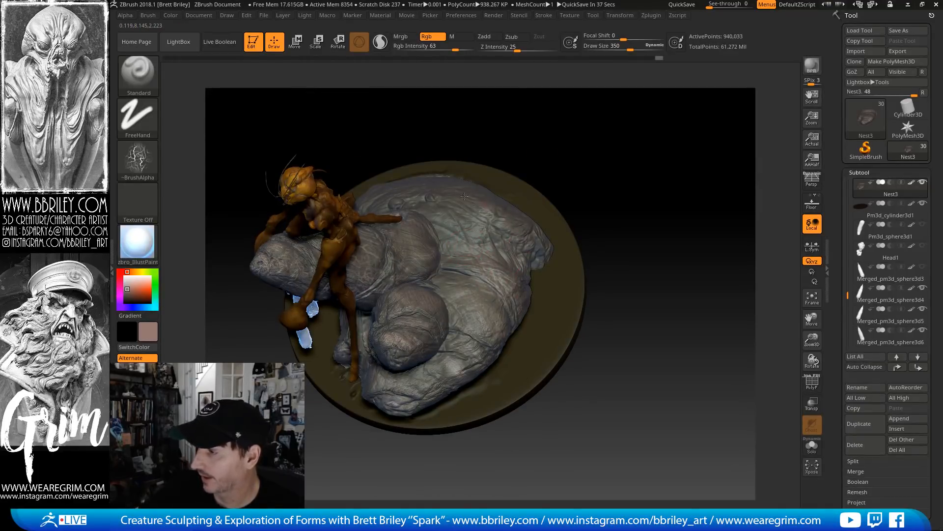
right_click_drag(456, 210, 409, 191)
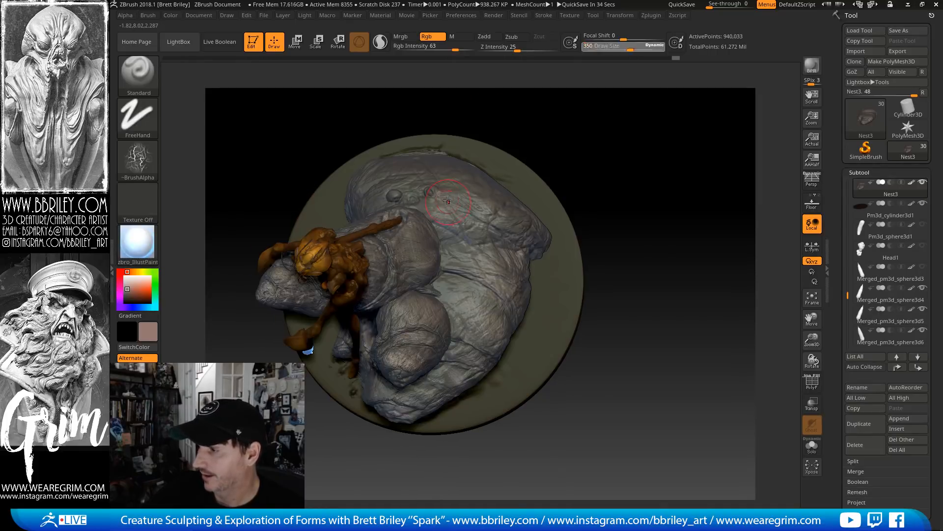
left_click_drag(379, 178, 366, 196)
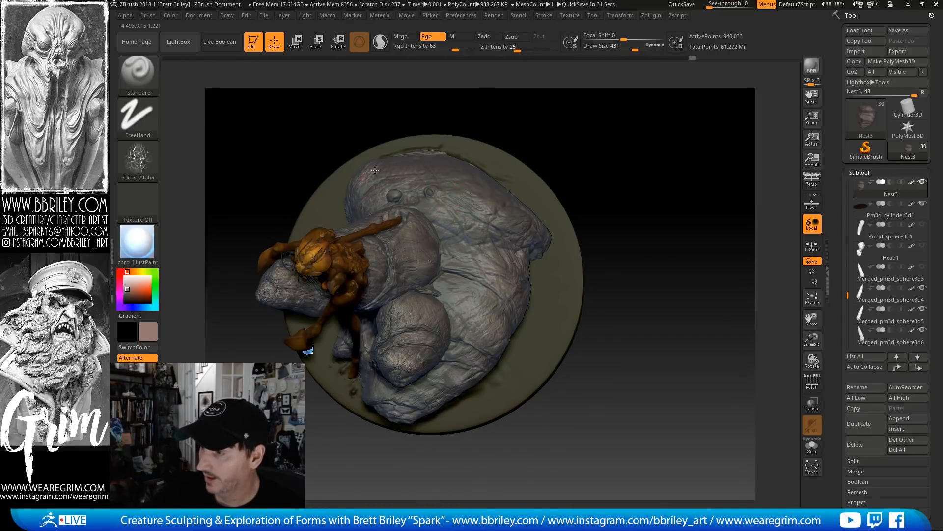
left_click_drag(496, 114, 538, 120)
left_click_drag(361, 253, 358, 235)
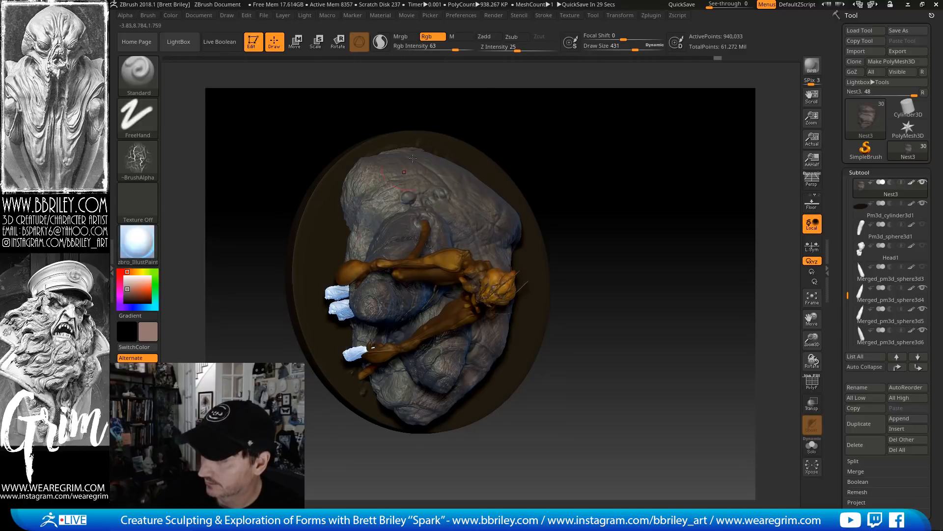
right_click_drag(357, 235, 399, 261)
Paint more pinkish brown over Nest1, covering its rounded tip and its front at draw size 431
left_click(393, 275, "alt")
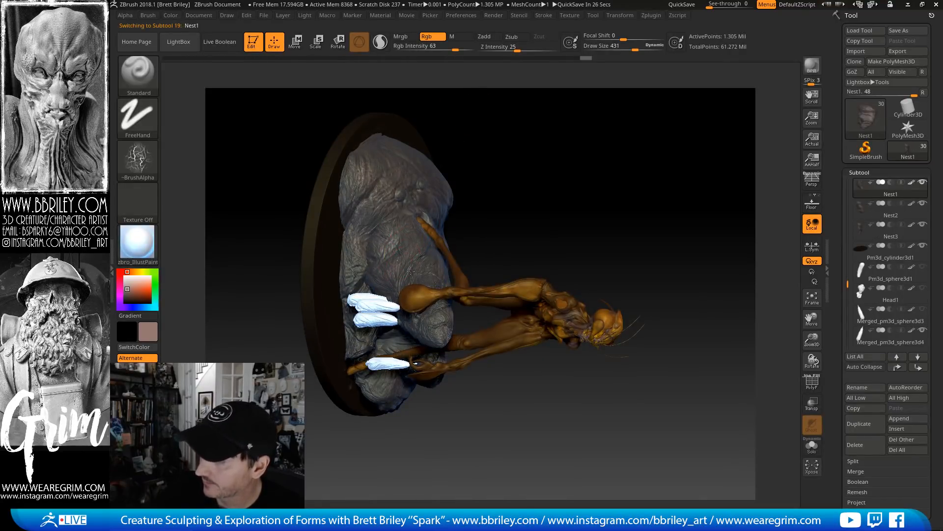
left_click_drag(425, 278, 440, 331)
right_click_drag(570, 132, 440, 335)
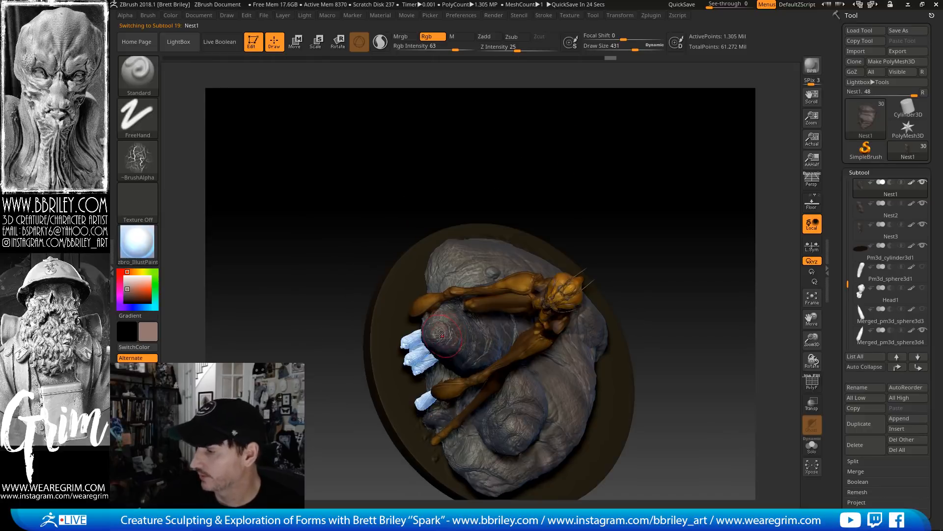
left_click_drag(463, 335, 461, 347)
mouse_move(611, 193)
left_mouse_down()
mouse_move(617, 130)
mouse_move(605, 127)
left_mouse_up()
mouse_move(384, 262)
left_mouse_down()
mouse_move(425, 302)
mouse_move(422, 311)
left_mouse_up()
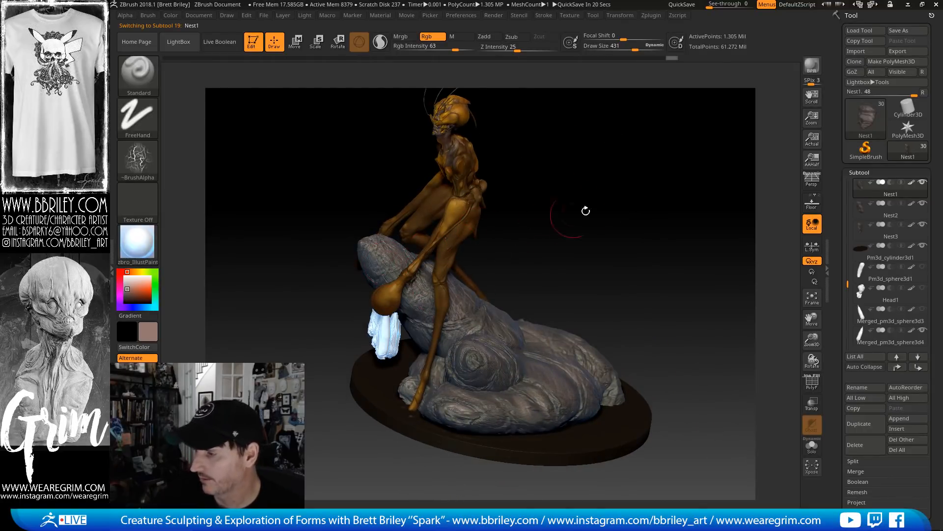
left_click_drag(585, 210, 485, 252)
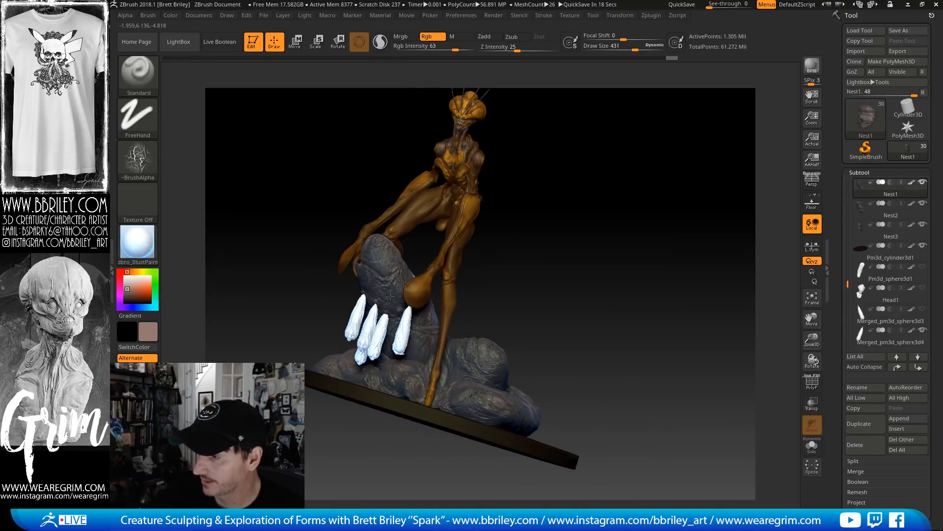
left_click_drag(397, 319, 399, 326)
mouse_move(534, 271)
left_mouse_down()
mouse_move(557, 253)
mouse_move(617, 259)
mouse_move(484, 246)
mouse_move(488, 232)
left_mouse_up()
Choose a muted red, reduce the draw size to 244 and paint reddish patches on Nest1 around the hanging white pods
left_click(121, 272)
left_click(132, 290)
key("s")
left_click_drag(337, 304, 327, 305)
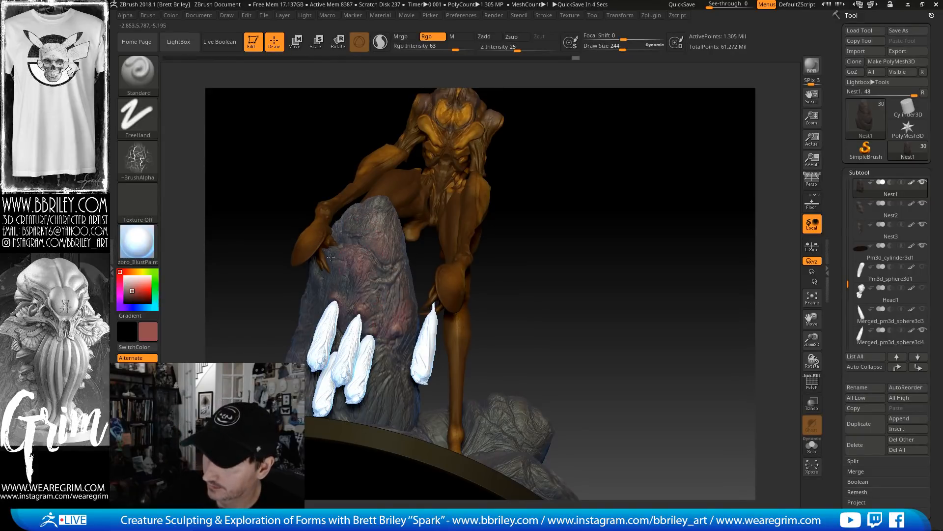
left_click_drag(566, 130, 598, 164)
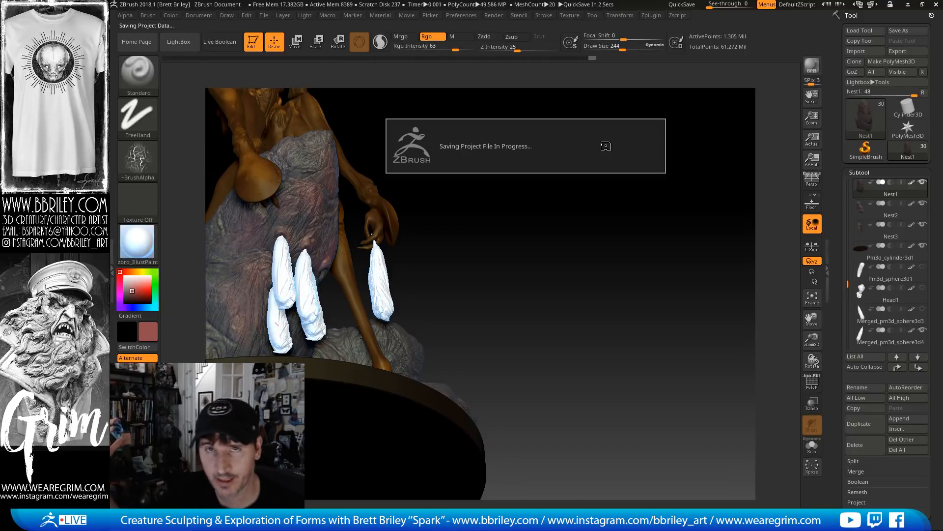
left_click_drag(606, 146, 653, 179, "alt")
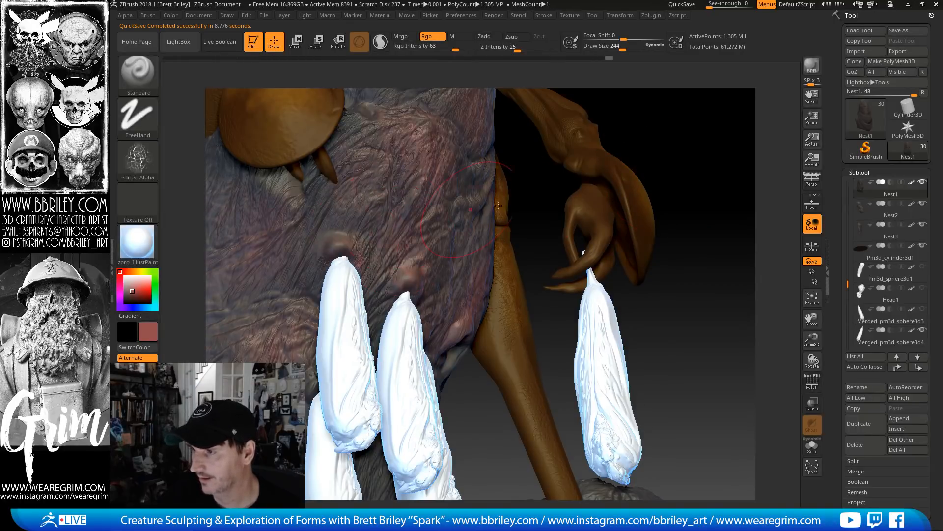
left_click_drag(687, 163, 286, 321, "alt")
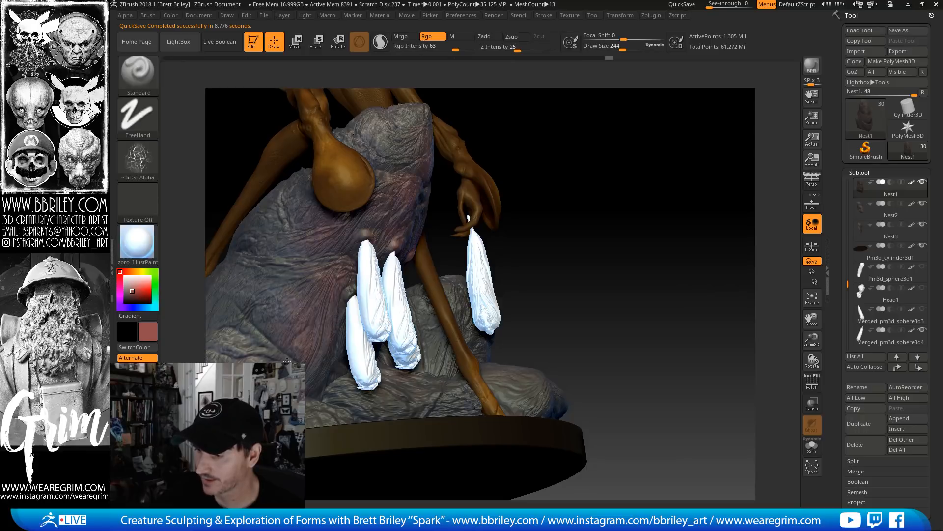
left_click_drag(597, 203, 325, 335, "alt")
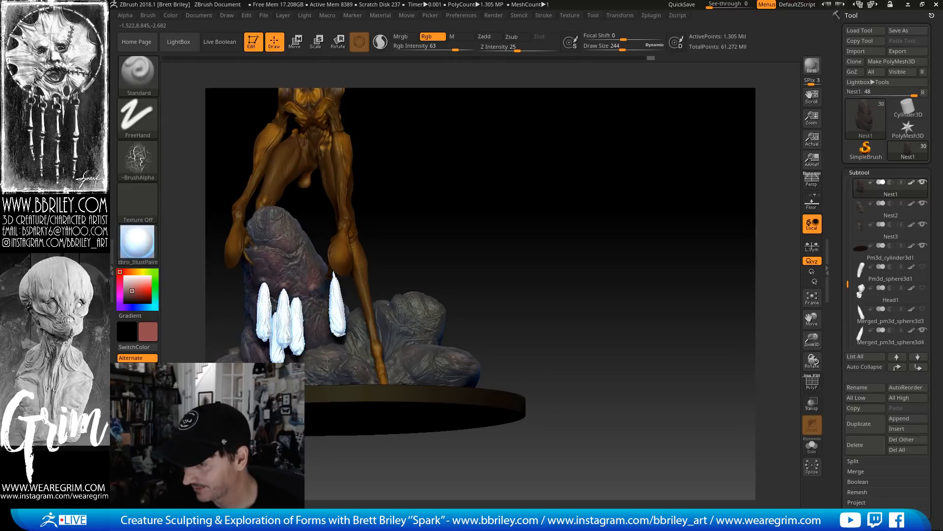
Paint muted red into the crevice where Nest2 and Nest3 meet, behind the creature's foot
left_click_drag(481, 290, 381, 344)
left_click(395, 346, "alt")
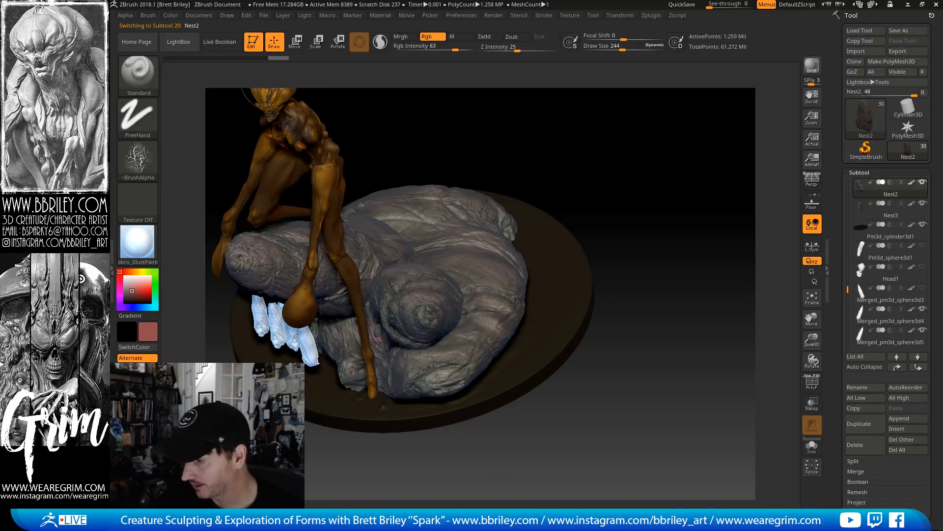
left_click(384, 347, "alt")
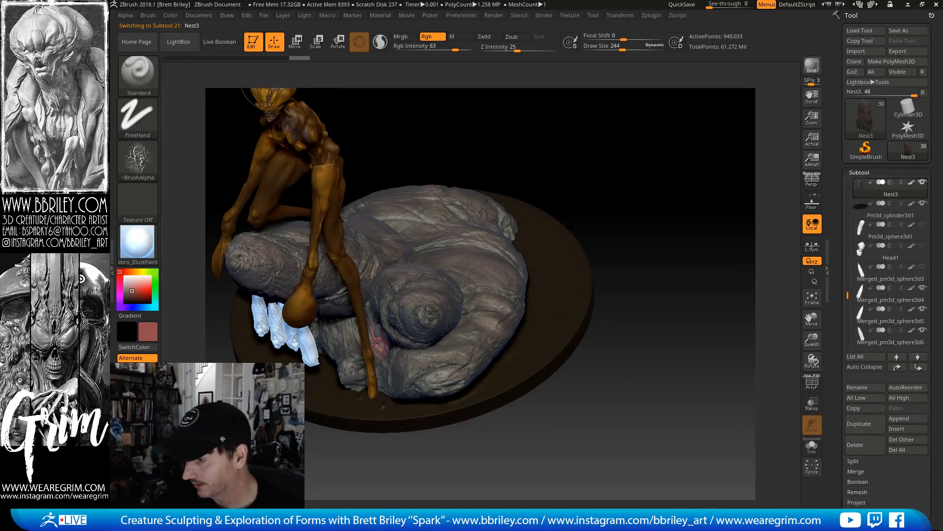
left_click_drag(530, 162, 469, 186)
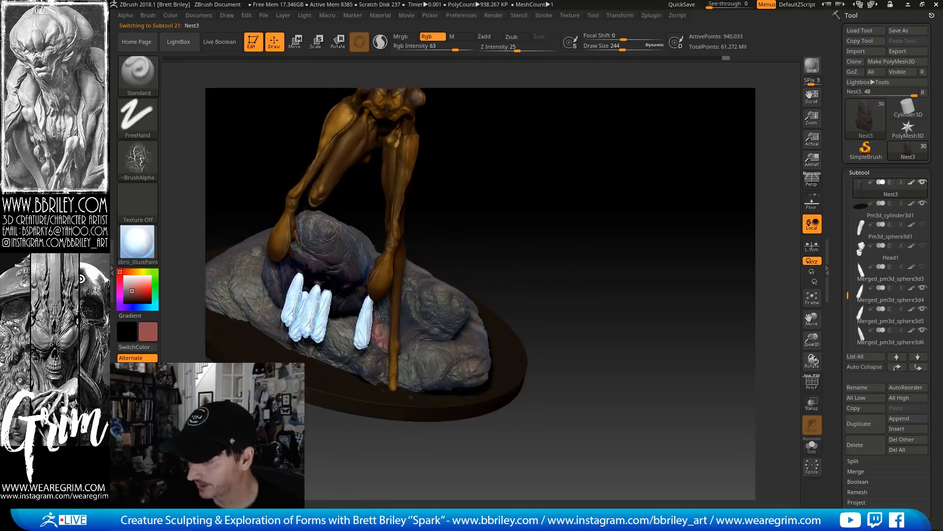
left_click(390, 316, "alt")
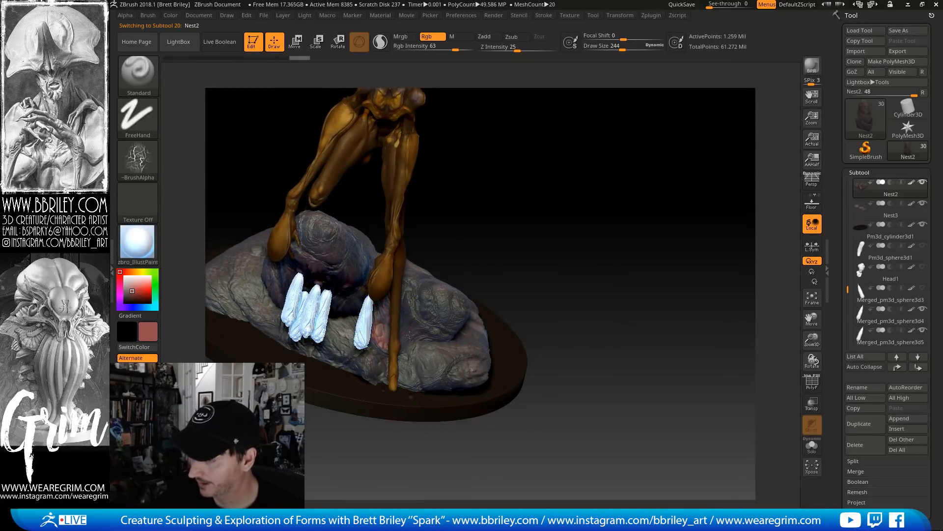
left_click_drag(516, 213, 382, 354)
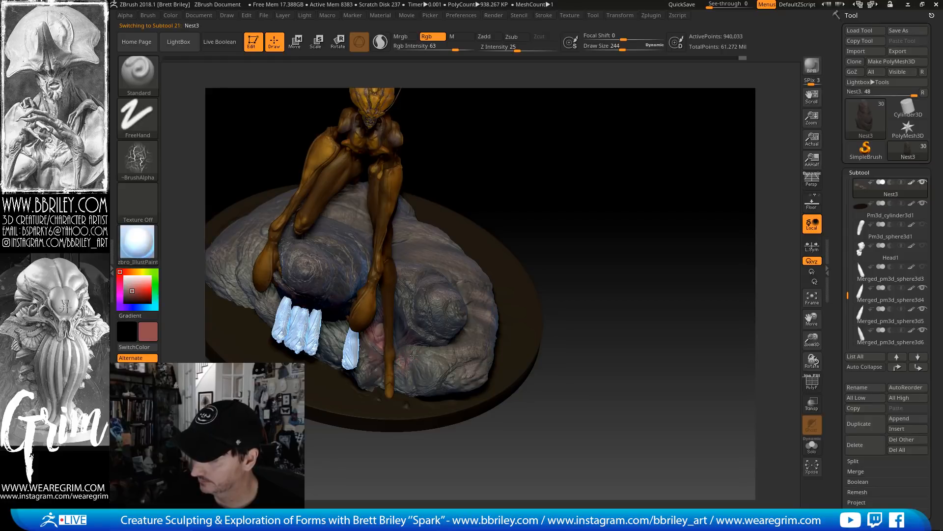
Add muted red around the base of Nest2 and on Nest3 along its border with Nest1
left_click_drag(516, 203, 493, 164)
left_click(418, 318, "alt")
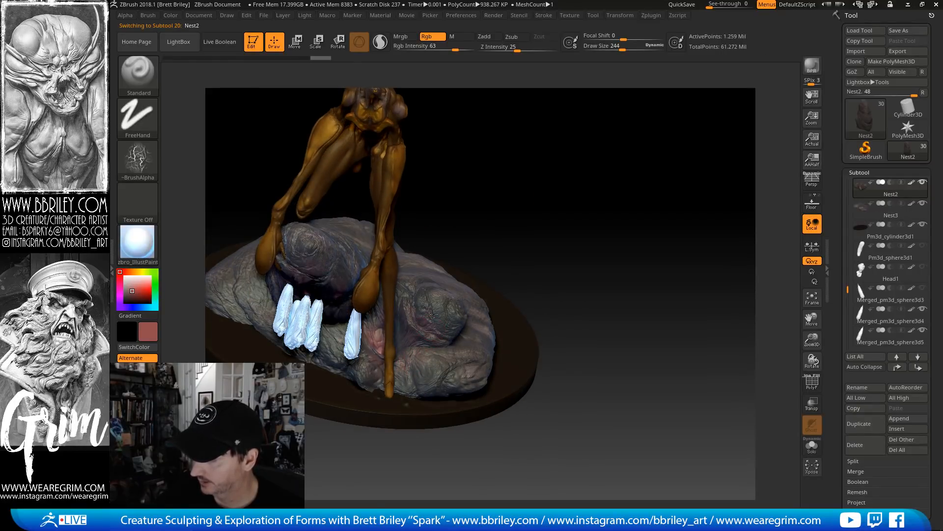
left_click_drag(501, 192, 527, 195)
left_click(257, 286, "alt")
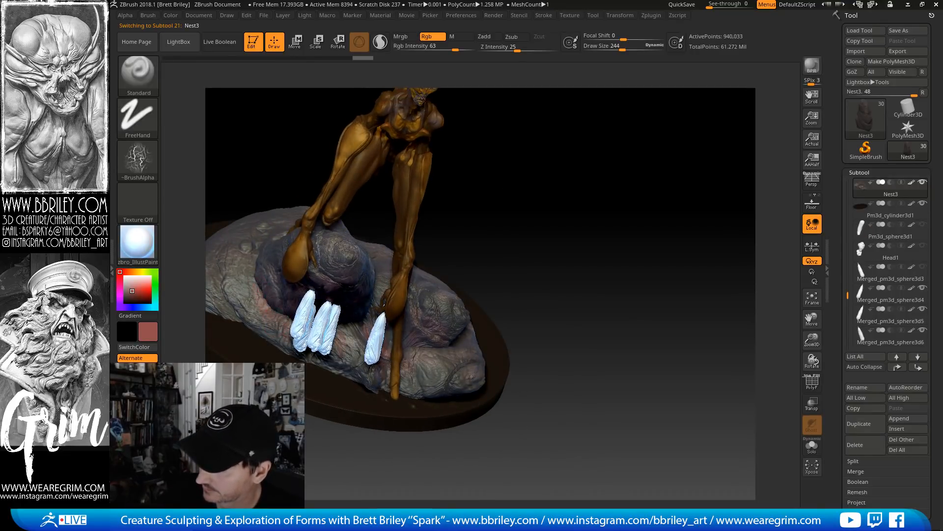
left_click_drag(596, 220, 526, 262)
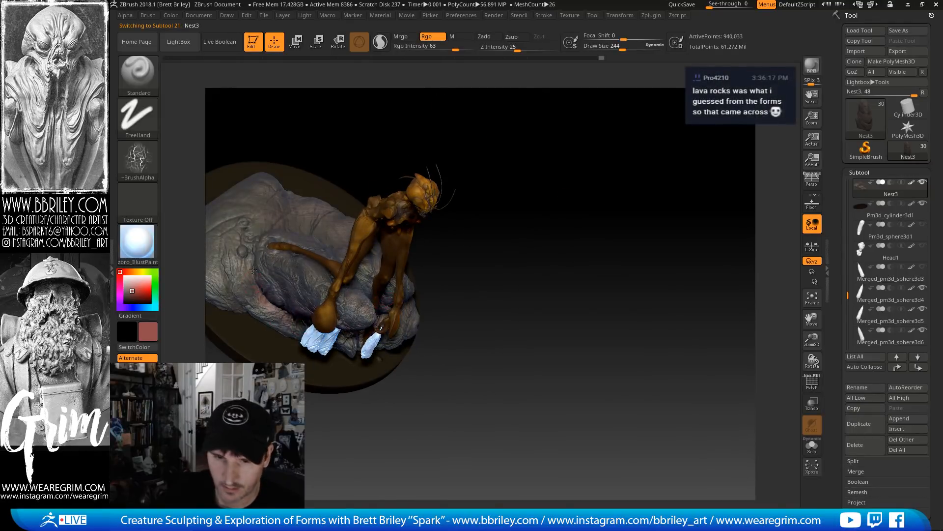
left_click_drag(265, 270, 336, 265)
left_click_drag(523, 225, 522, 223)
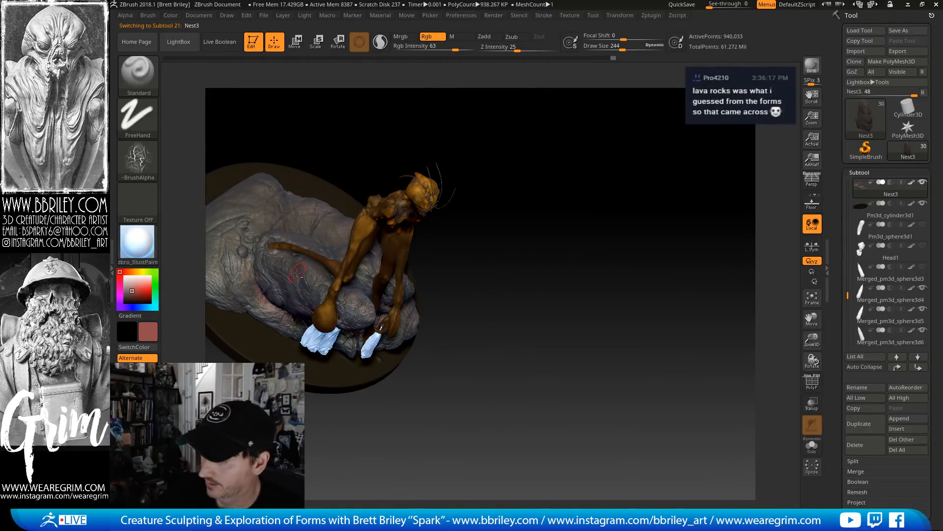
Select Nest1, choose a very dark brown and paint dark tones around the creature's rear foot
left_click(265, 246, "alt")
left_click(126, 299)
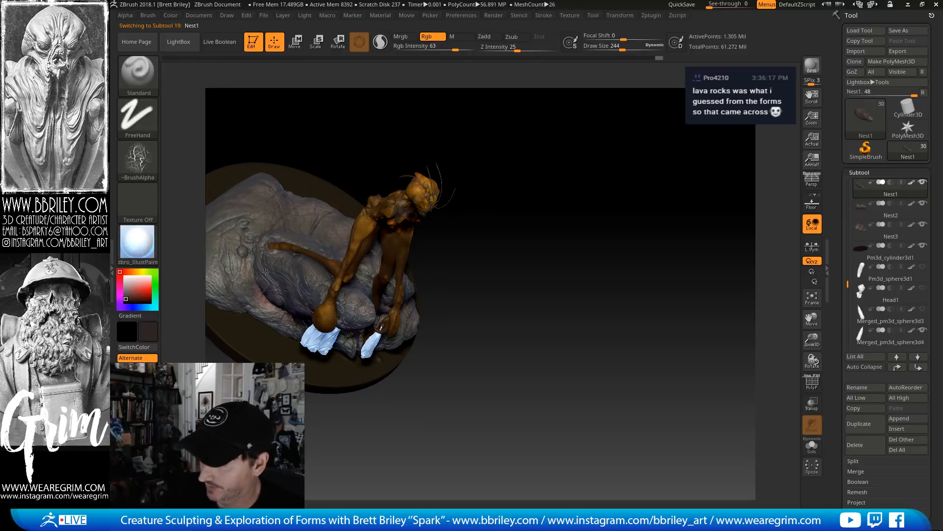
left_click_drag(316, 120, 265, 221)
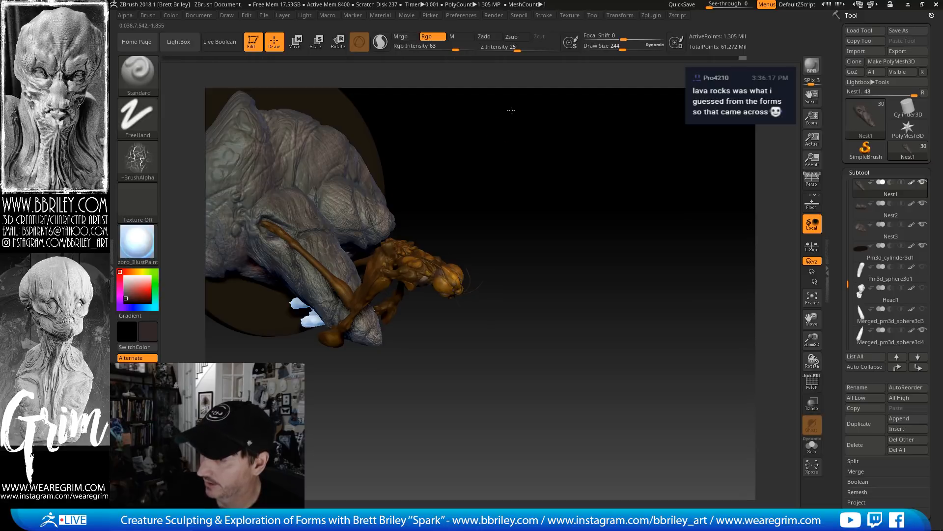
left_click_drag(509, 110, 543, 91)
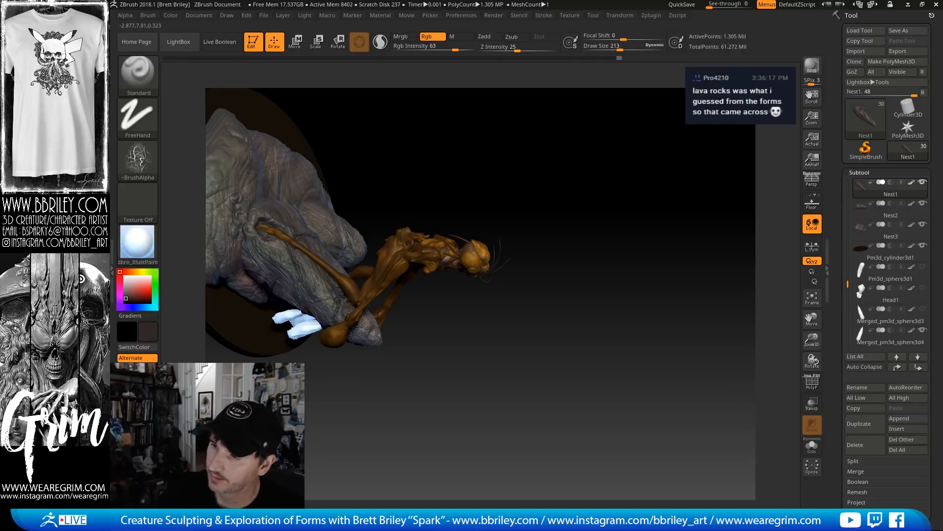
Set the draw size to 244 and darken Nest1 around the creature's rear foot and along its underside near the white pods
left_click_drag(248, 200, 250, 201)
right_click_drag(251, 202, 219, 223)
key("s")
left_click(263, 195)
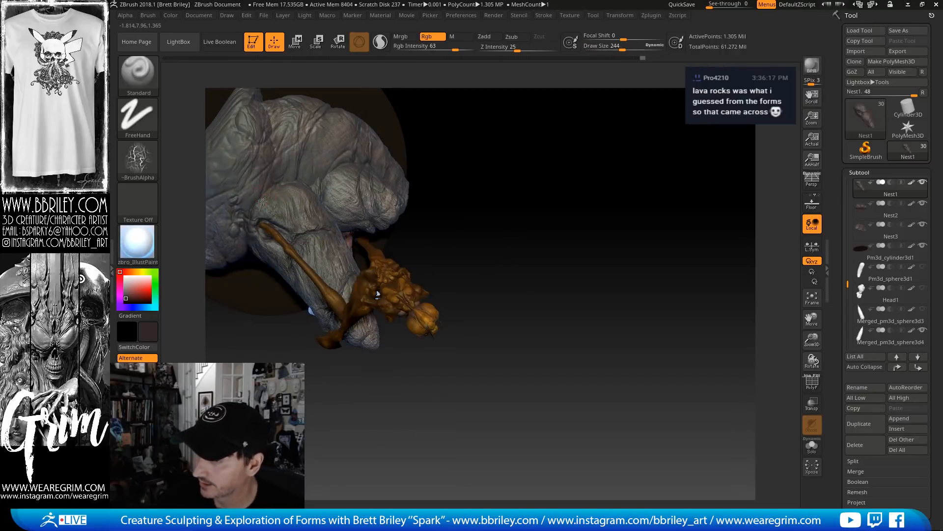
left_click_drag(264, 202, 289, 175)
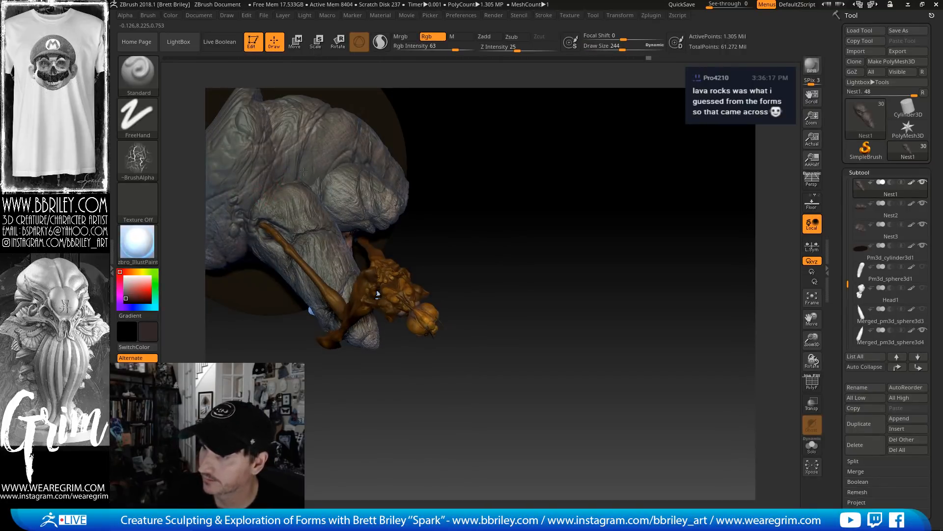
left_click_drag(445, 141, 318, 223)
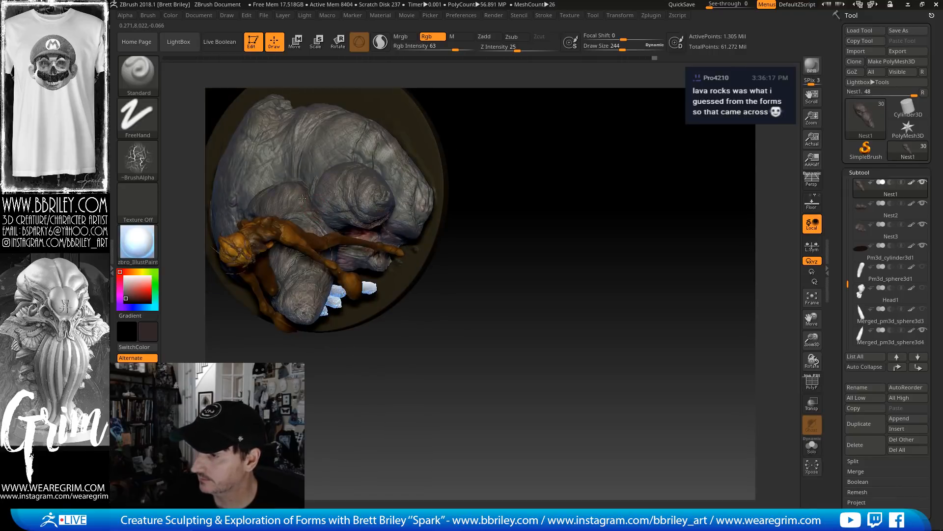
left_click_drag(516, 143, 303, 213)
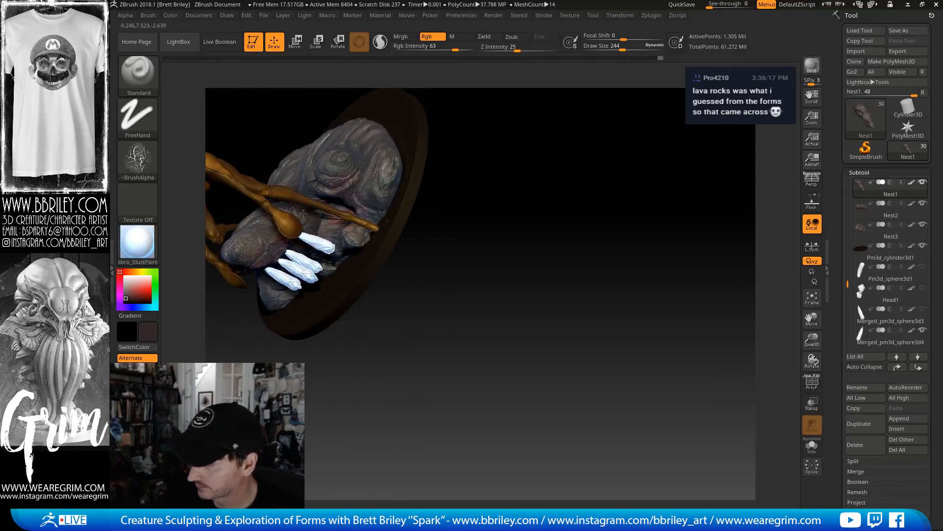
left_click_drag(419, 145, 311, 224)
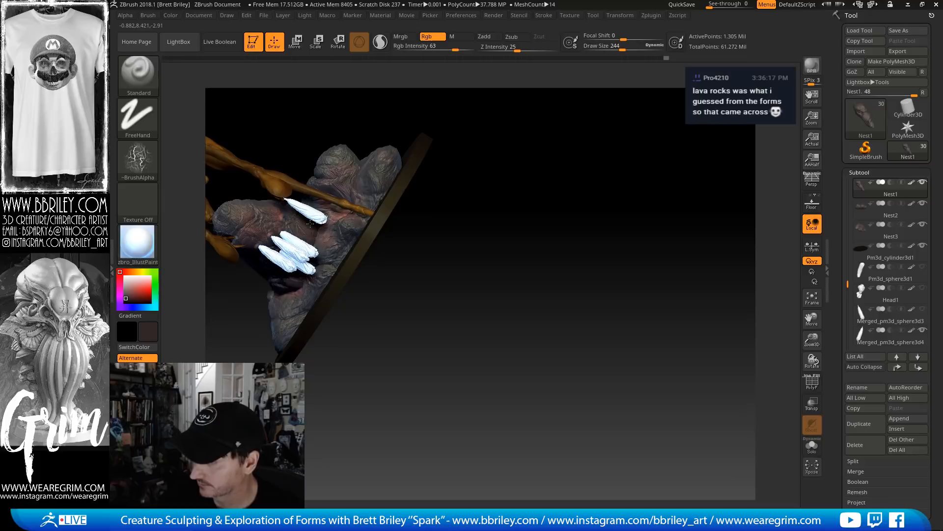
Select Nest3, set the draw size to 251 and paint very dark brown along its edge against the base disc
left_click(328, 248, "alt")
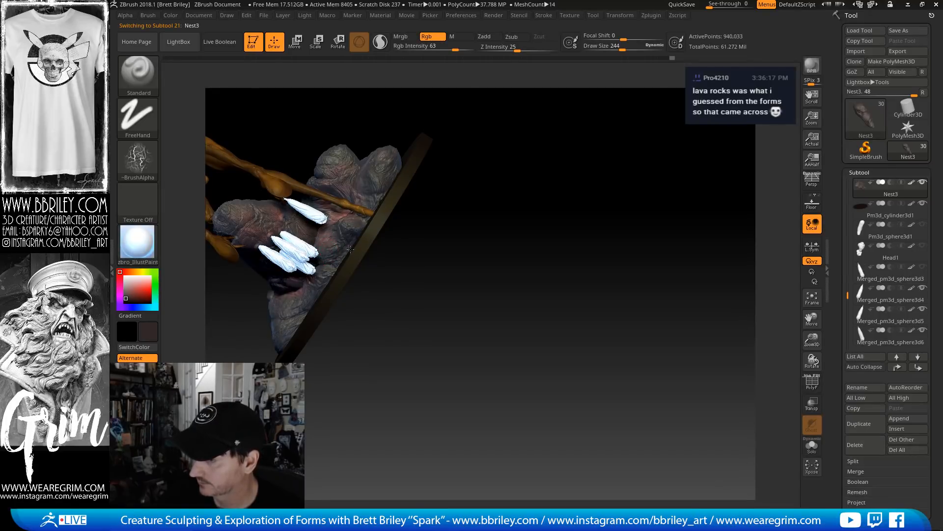
left_click_drag(424, 216, 496, 189)
key("s")
left_click(340, 266)
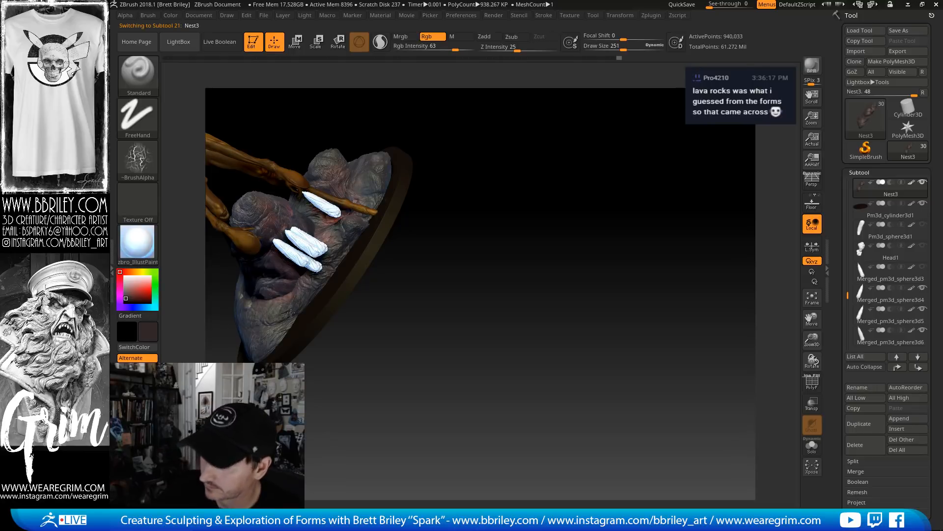
left_click_drag(395, 245, 359, 330)
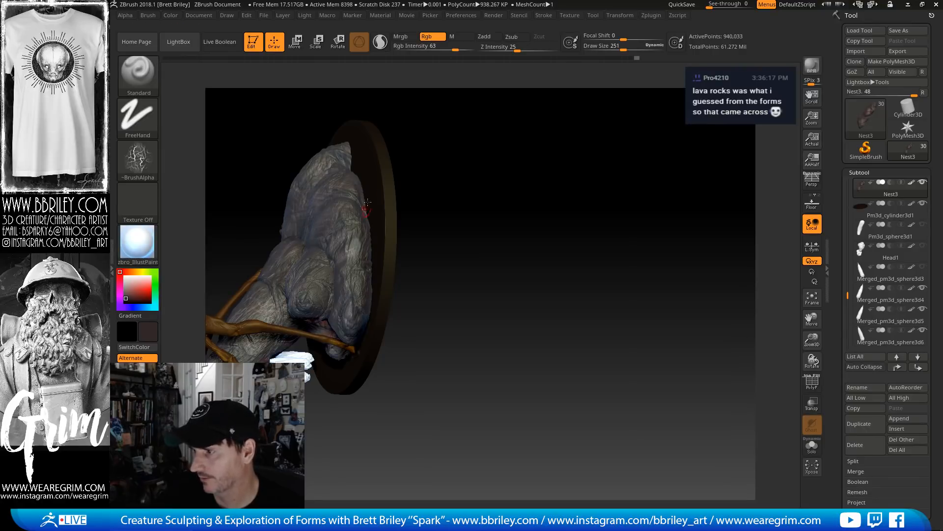
left_click_drag(368, 202, 351, 282)
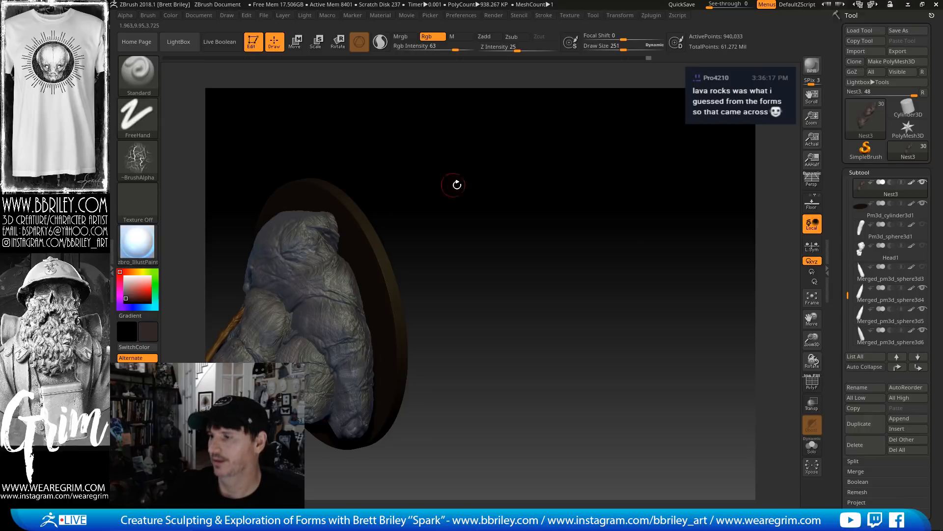
Darken the creases between the large outer folds of Nest3 with the very dark brown
left_click_drag(452, 183, 338, 270)
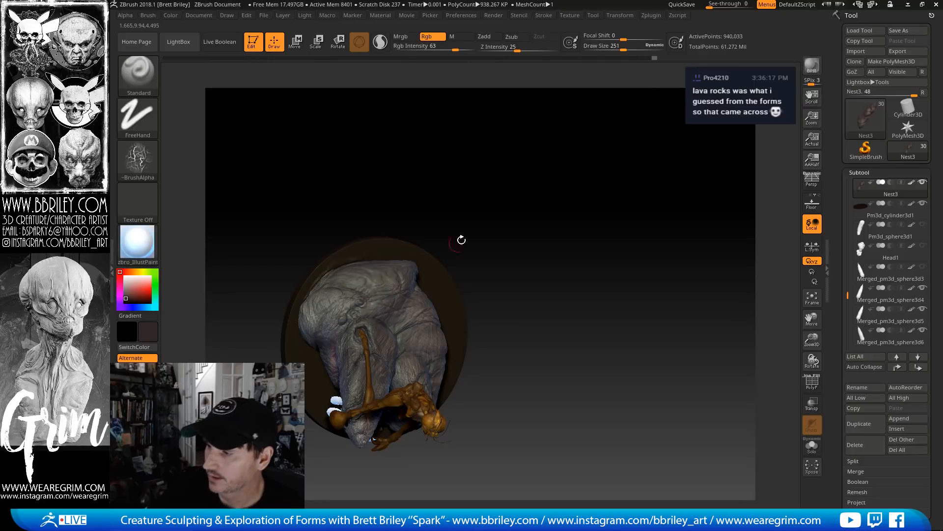
left_click_drag(461, 238, 324, 297)
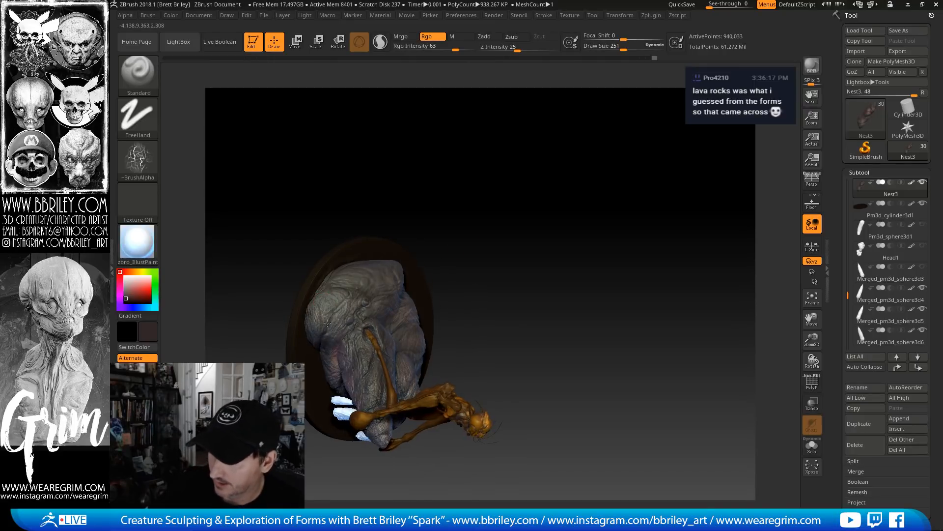
left_click_drag(465, 208, 328, 321)
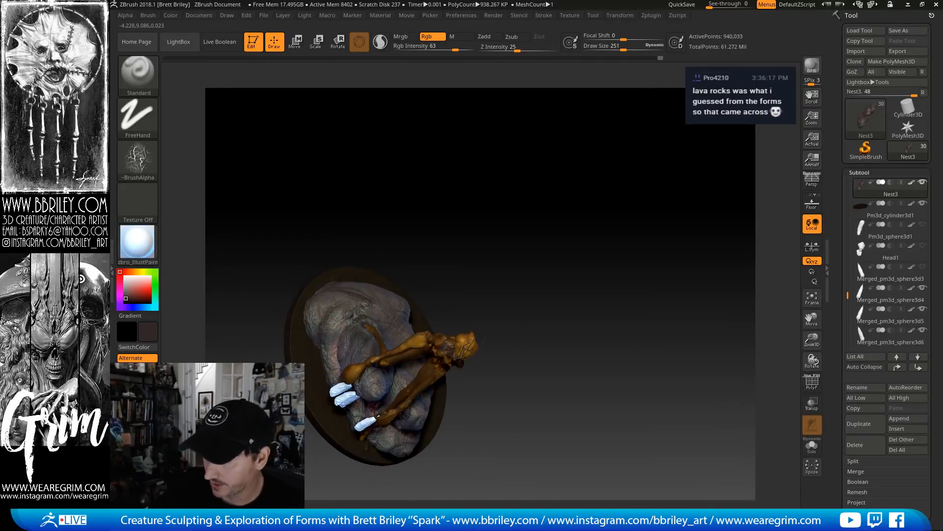
left_click_drag(440, 257, 349, 322)
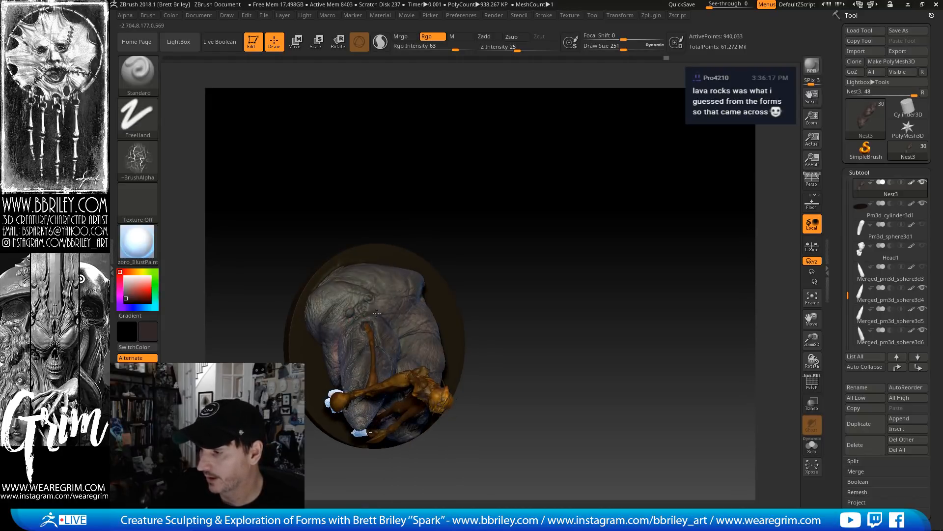
left_click_drag(490, 215, 371, 305)
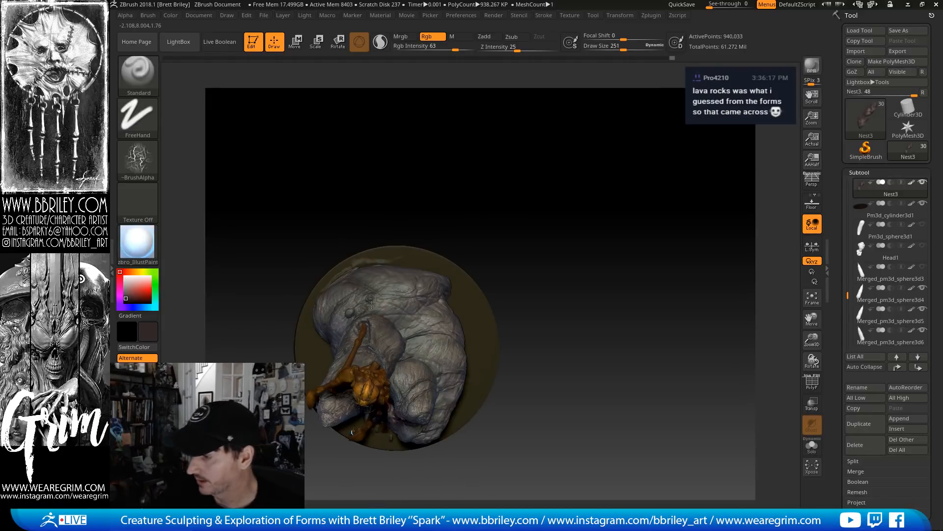
left_click_drag(506, 240, 388, 304)
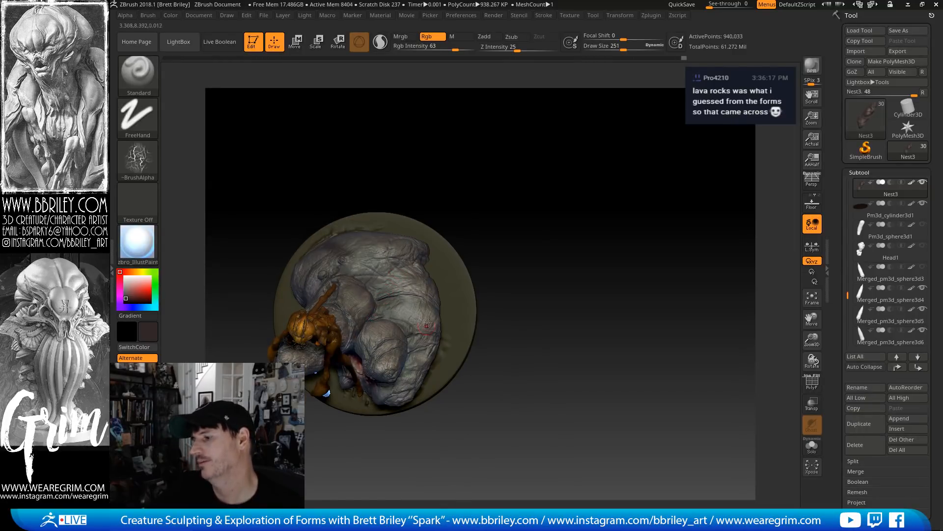
left_click_drag(428, 324, 368, 289)
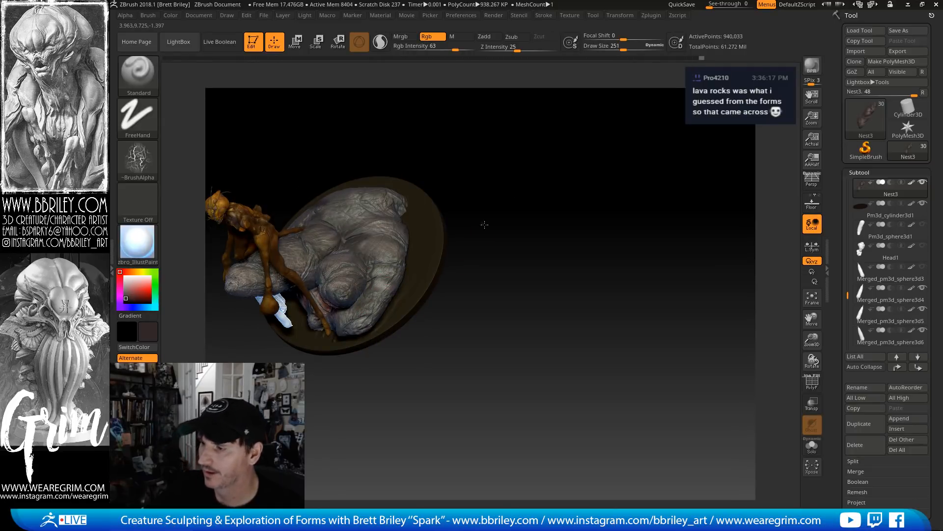
Shade the rounded lobe of Nest2 and the adjoining bulge of Nest1 with the very dark brown
left_click_drag(484, 225, 516, 212)
left_click(342, 307, "alt")
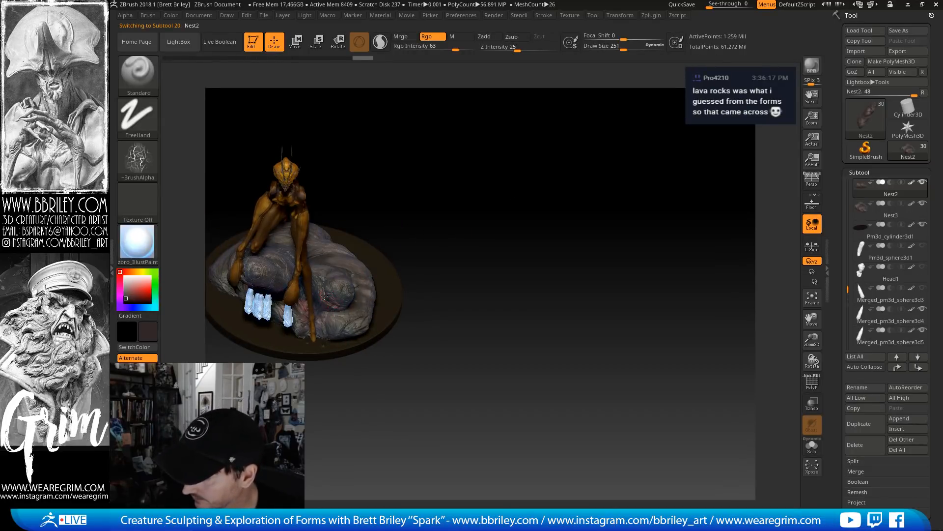
left_click_drag(434, 207, 353, 294)
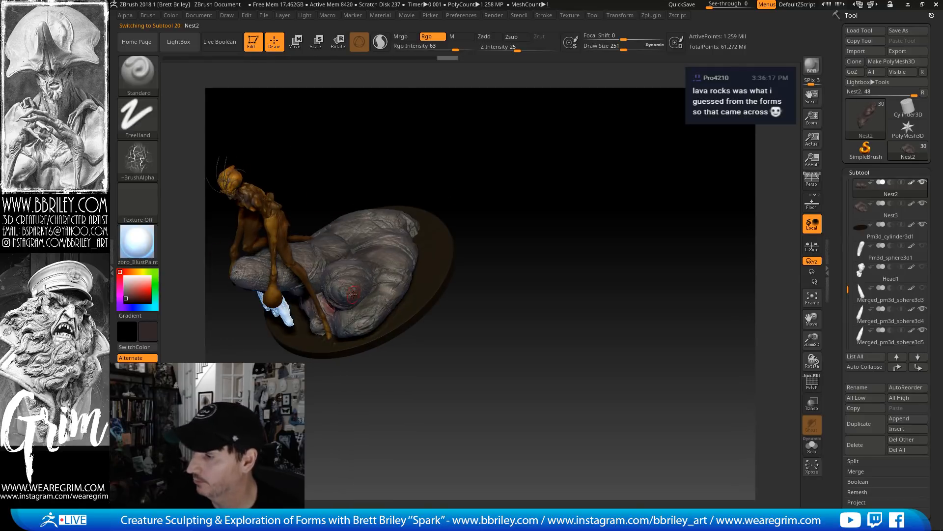
left_click_drag(457, 169, 371, 276)
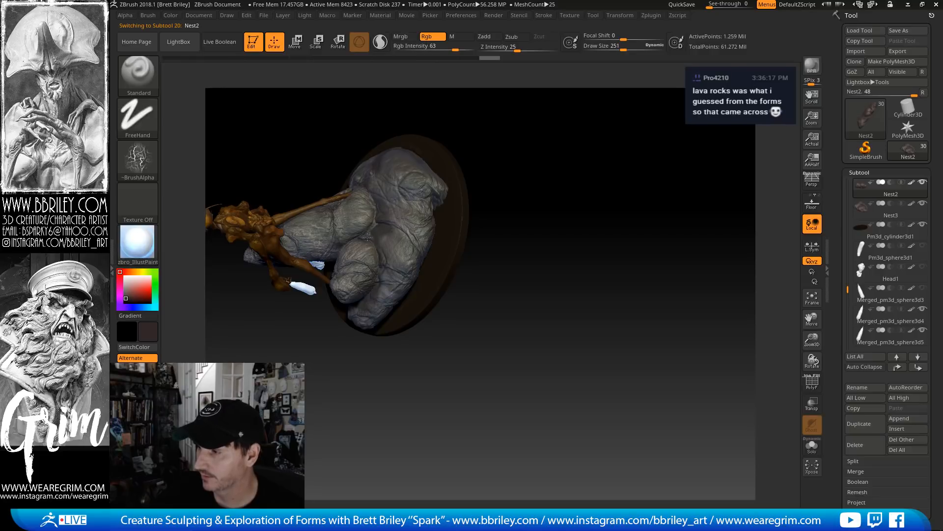
left_click(357, 212, "alt")
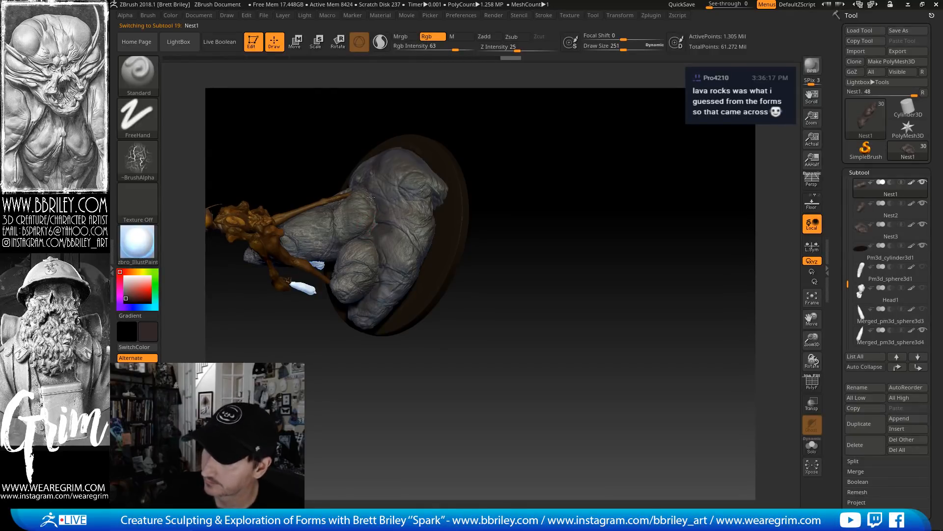
left_click_drag(540, 143, 424, 191)
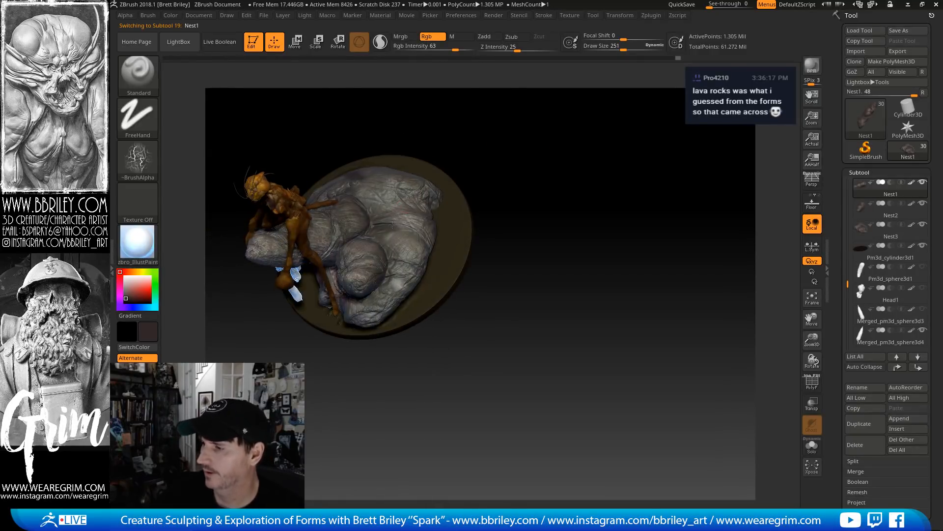
left_click_drag(486, 163, 402, 300)
Sample a light pinkish beige from the model, set the draw size to 327 and brush it over the raised forms of Nest1
key("c")
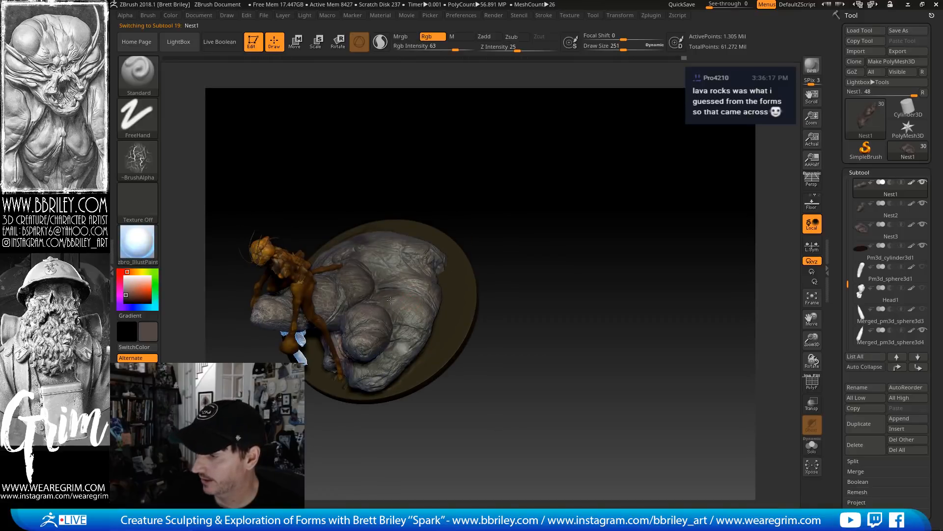
left_click_drag(421, 232, 382, 282)
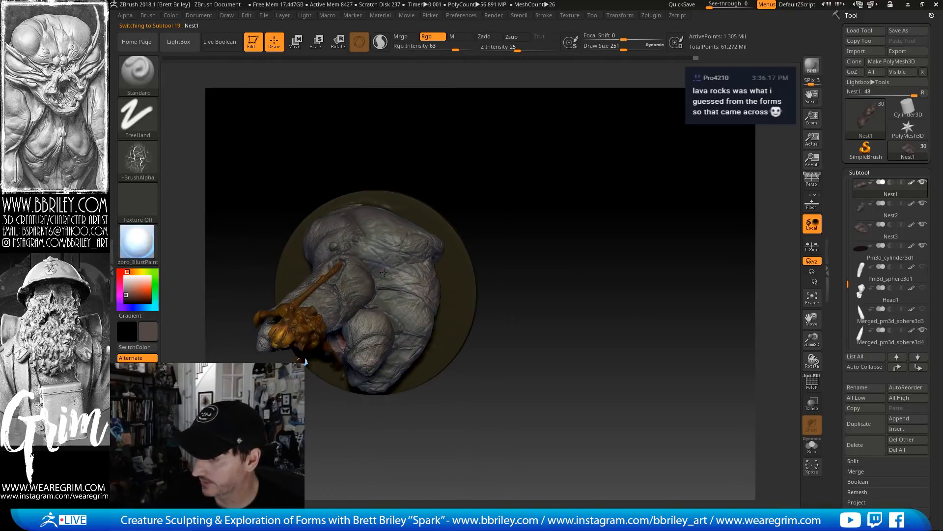
key("c")
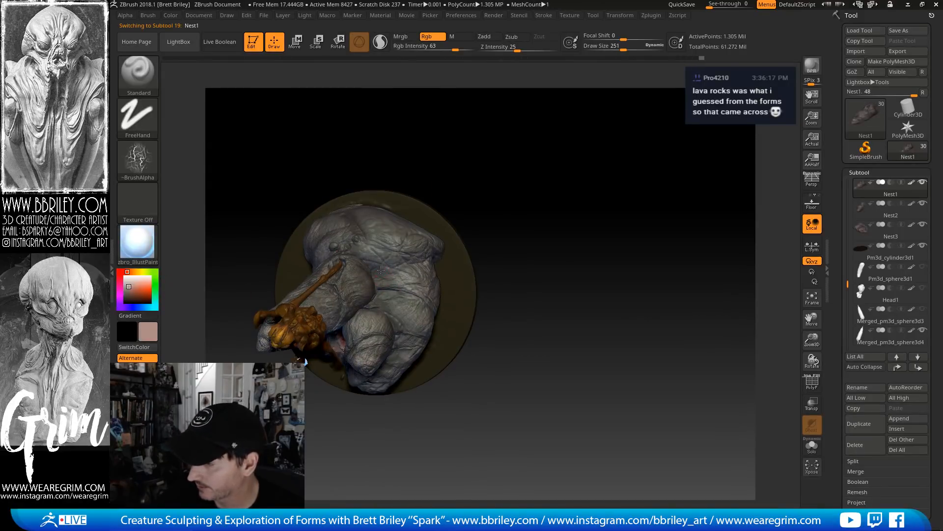
left_click(382, 270, "alt")
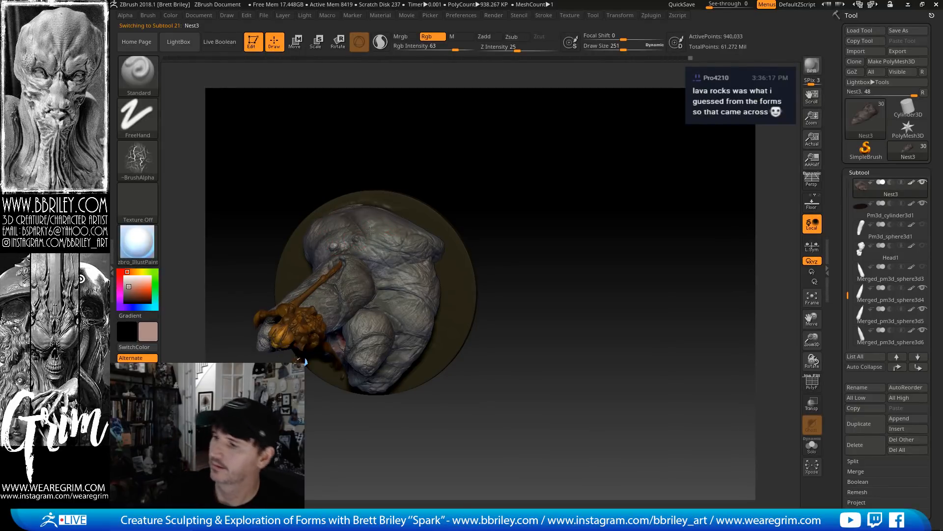
left_click(356, 275, "alt")
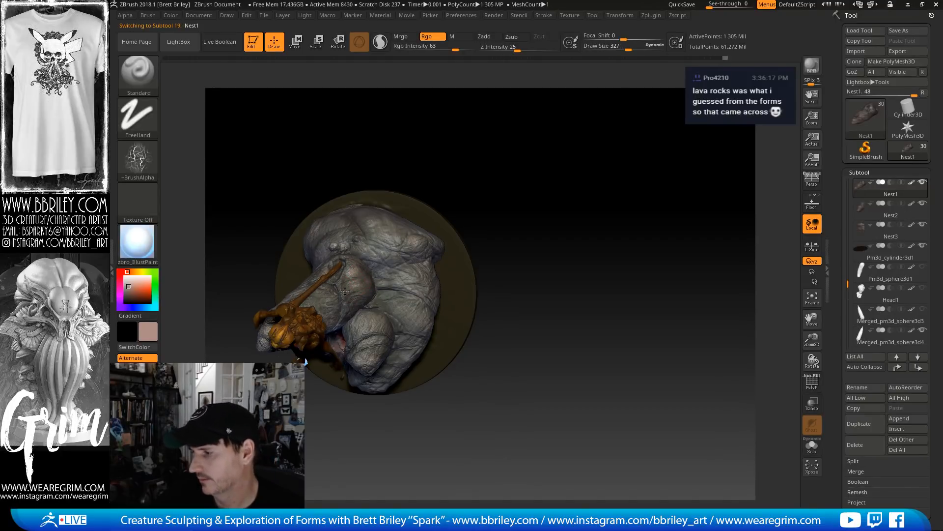
left_click_drag(420, 164, 348, 217)
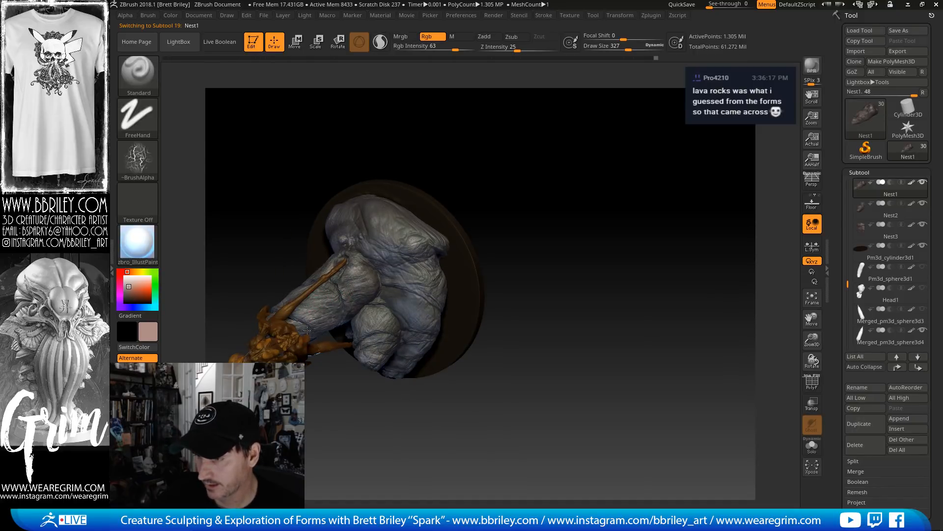
left_click_drag(355, 271, 357, 302)
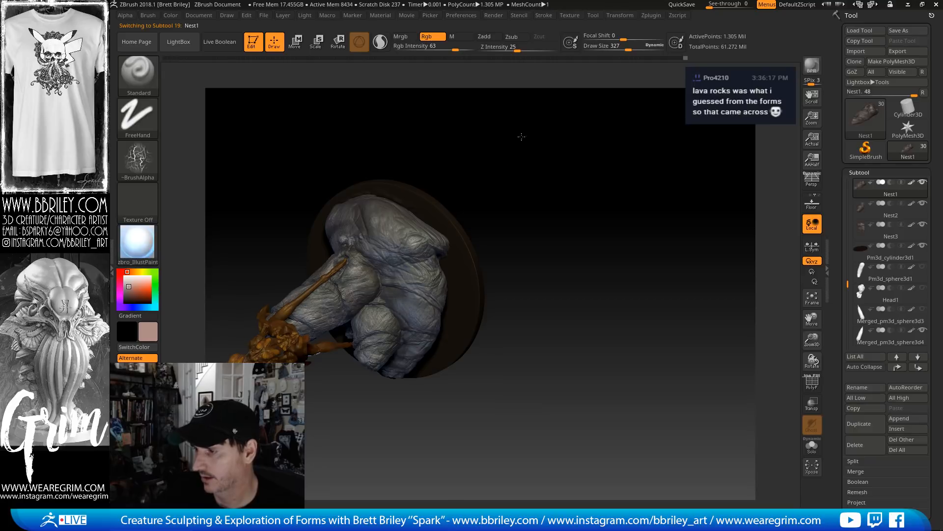
left_click_drag(521, 137, 472, 162)
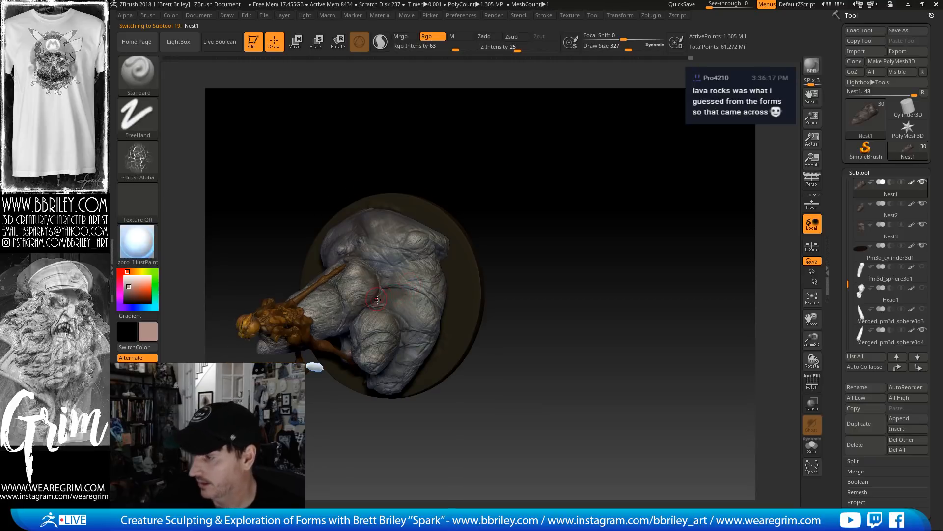
Brush the light pinkish beige over the rounded lobe of Nest2 and the neighbouring folds of Nest3
left_click(363, 330, "alt")
left_click_drag(361, 328, 361, 345)
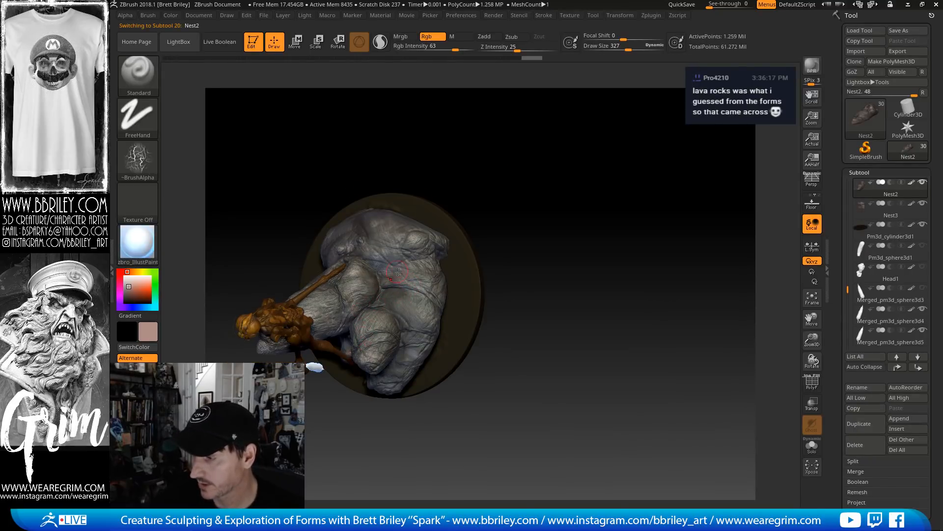
left_click(389, 290, "alt")
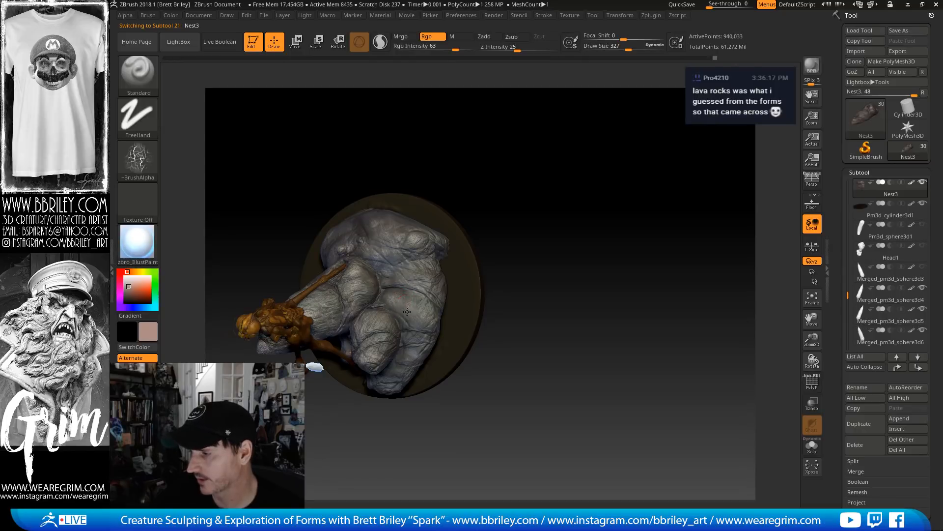
mouse_move(418, 309)
left_mouse_down()
mouse_move(410, 285)
mouse_move(380, 263)
left_mouse_up()
Add light pinkish beige highlights to the folds of Nest3 behind the creature's rear foot
left_click_drag(437, 195, 419, 243)
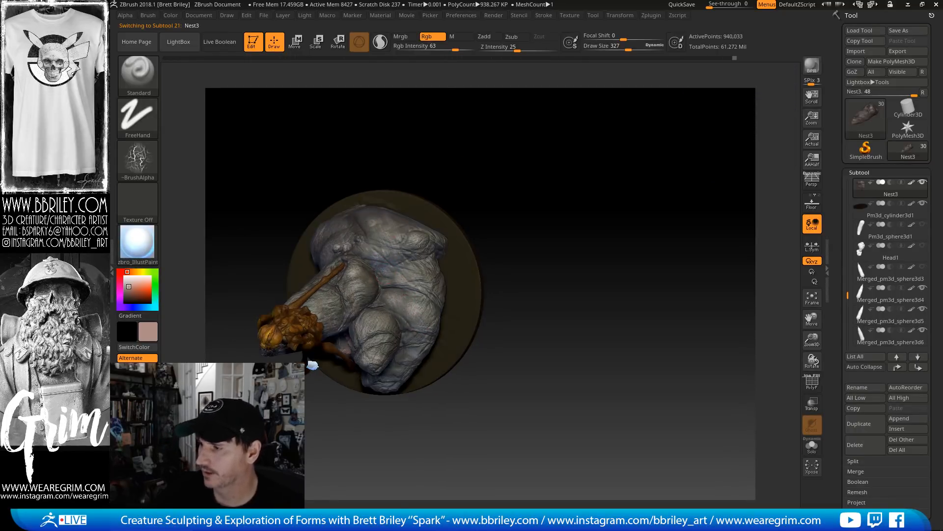
left_click_drag(363, 219, 357, 217)
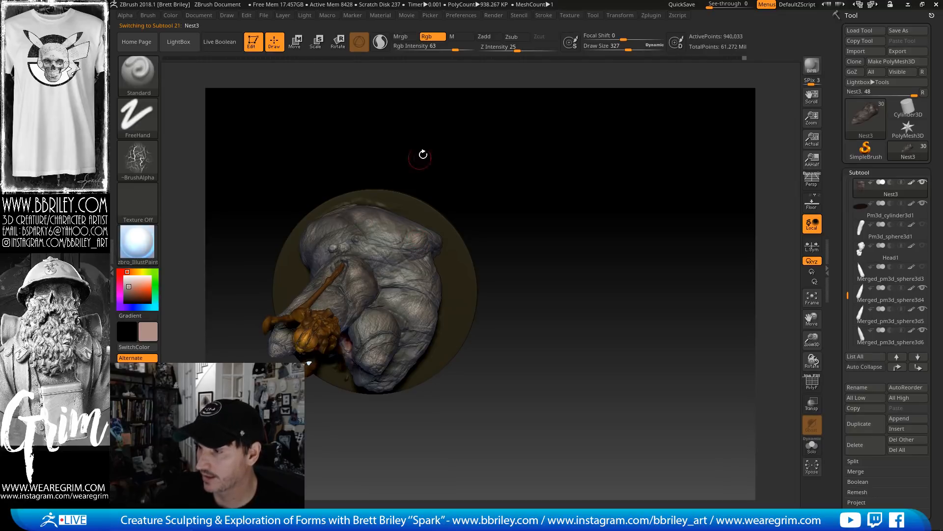
left_click_drag(423, 154, 439, 185)
left_click_drag(365, 212, 354, 211)
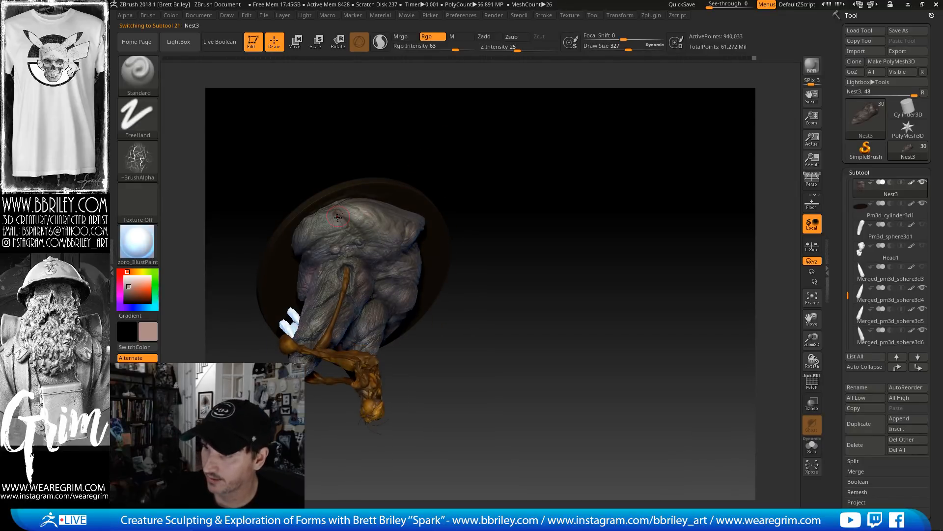
mouse_move(523, 177)
left_mouse_down()
mouse_move(505, 126)
mouse_move(394, 255)
left_mouse_up()
left_click_drag(530, 196, 446, 294)
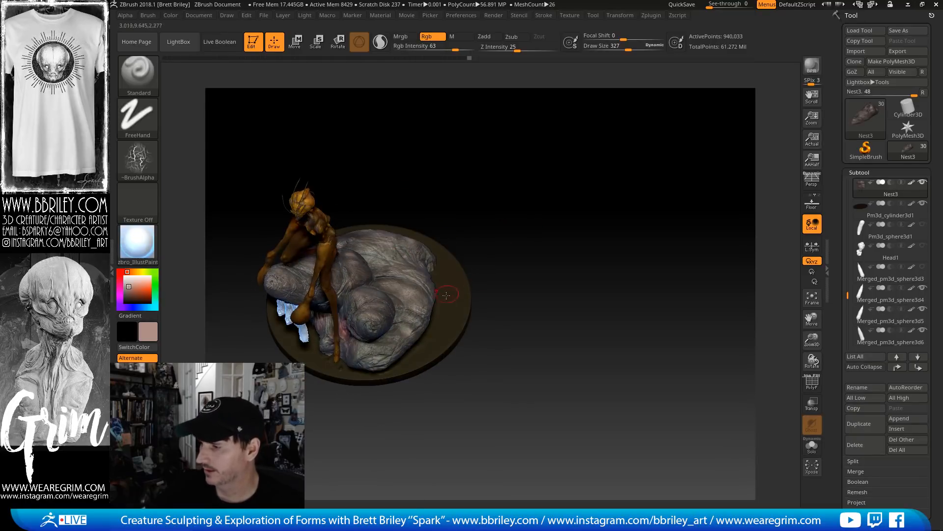
Fill the base disc with a sampled brownish grey (R 65, G 58, B 56) and refill it with a much darker shade
left_click(447, 323, "alt")
key("c")
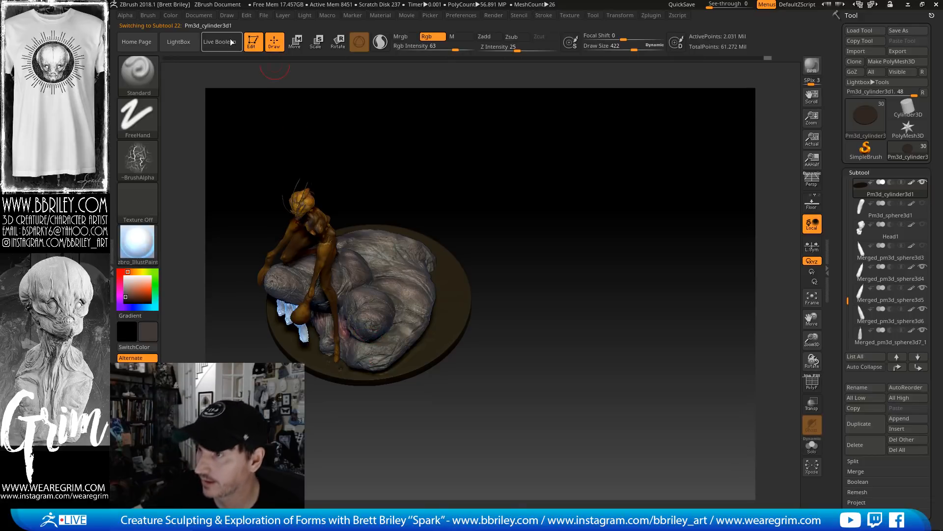
left_click(171, 15)
left_click(193, 207)
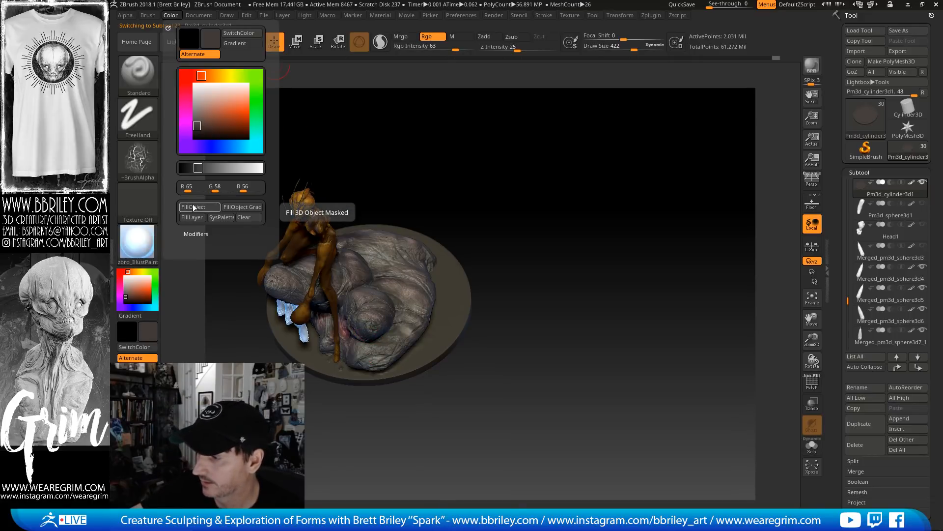
left_click_drag(496, 202, 427, 203)
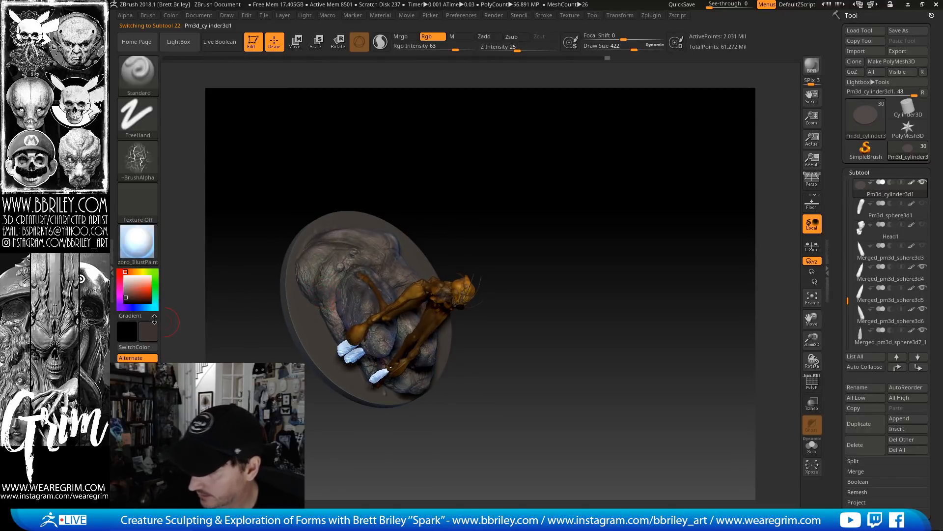
left_click(125, 299)
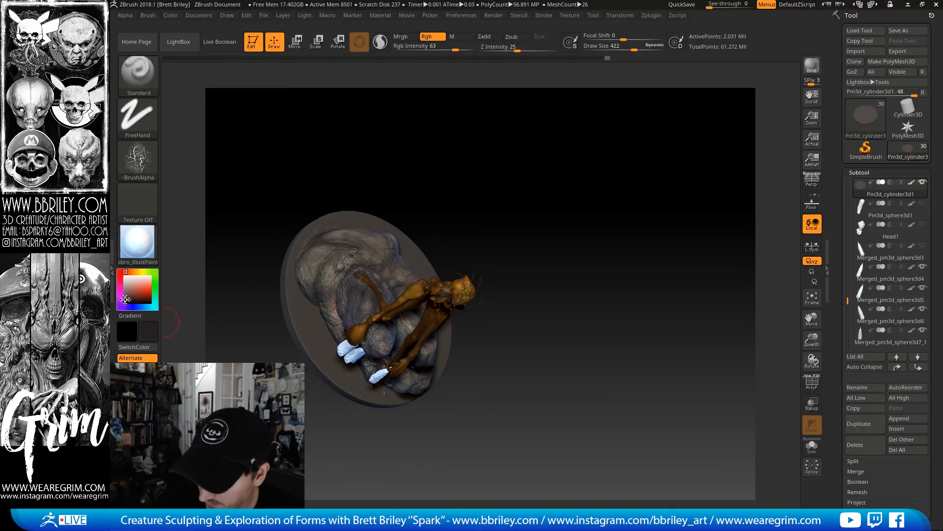
left_click(174, 18)
left_click(195, 209)
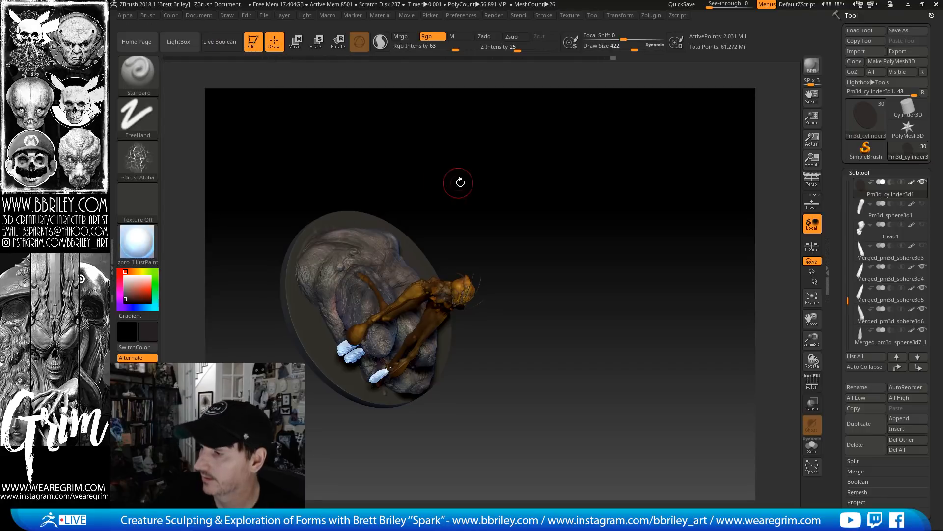
Select Nest3 and examine the painted nest and dark base disc from several sides
left_click(307, 288, "alt")
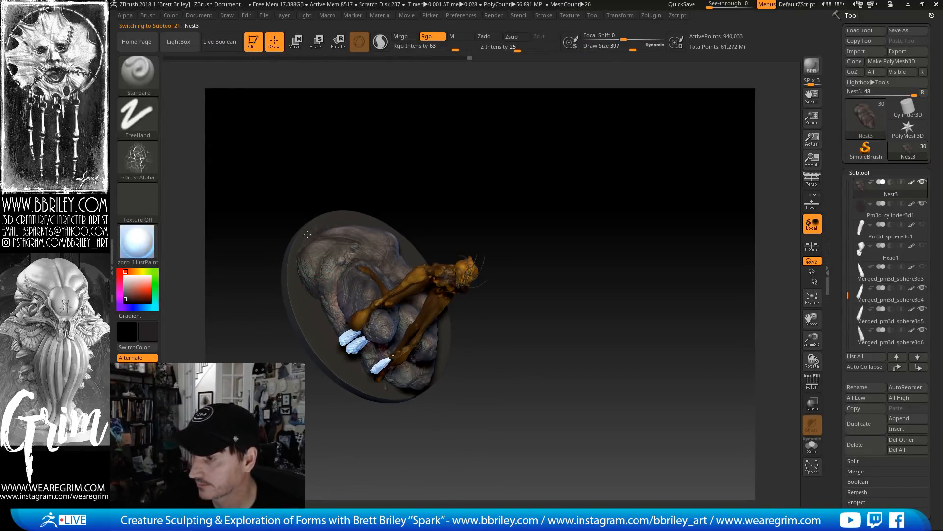
right_click_drag(314, 231, 341, 325)
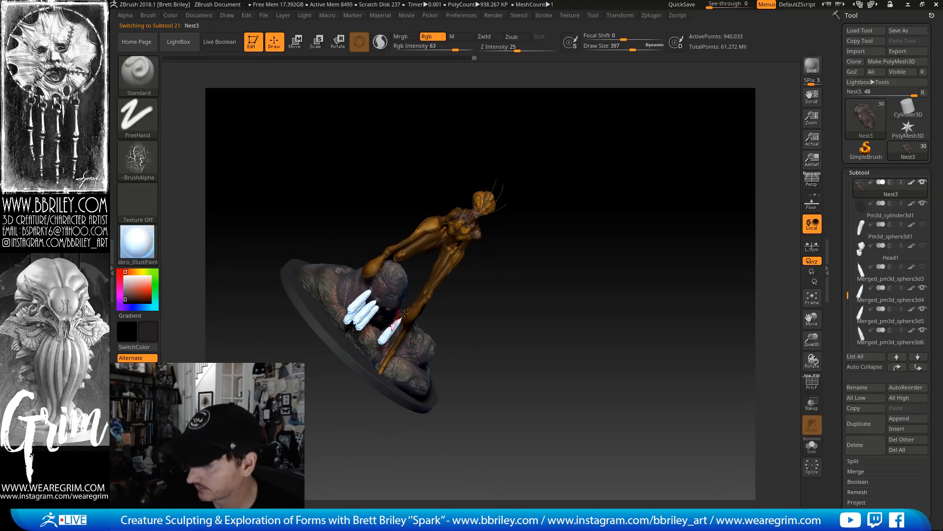
right_click_drag(404, 313, 422, 396)
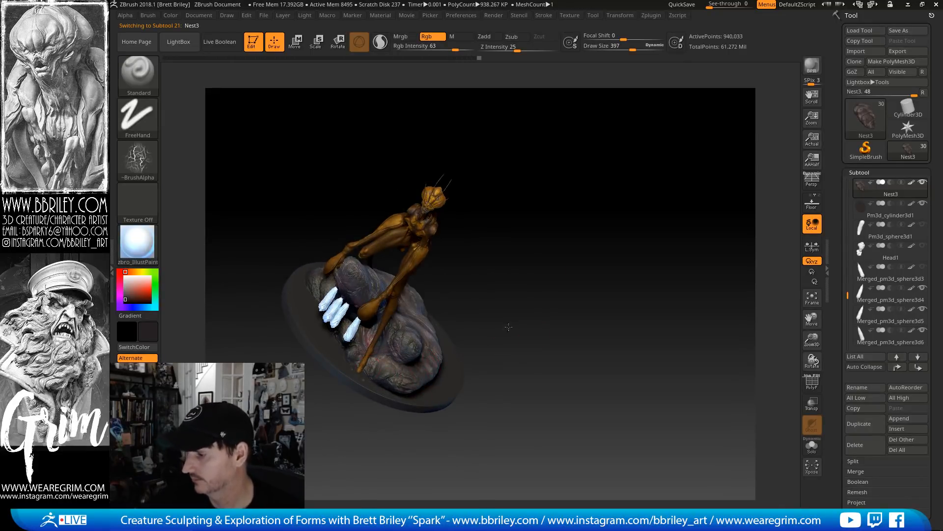
right_click_drag(509, 327, 409, 381)
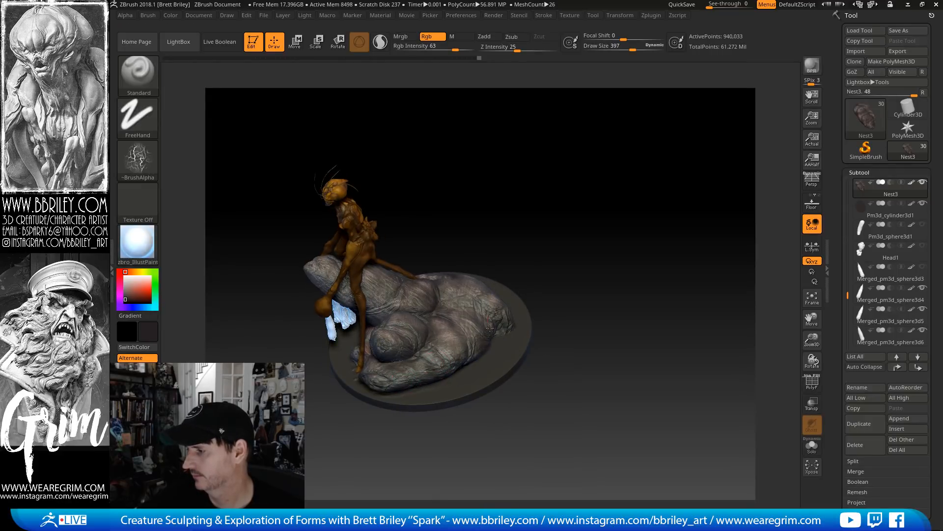
right_click_drag(479, 314, 505, 277)
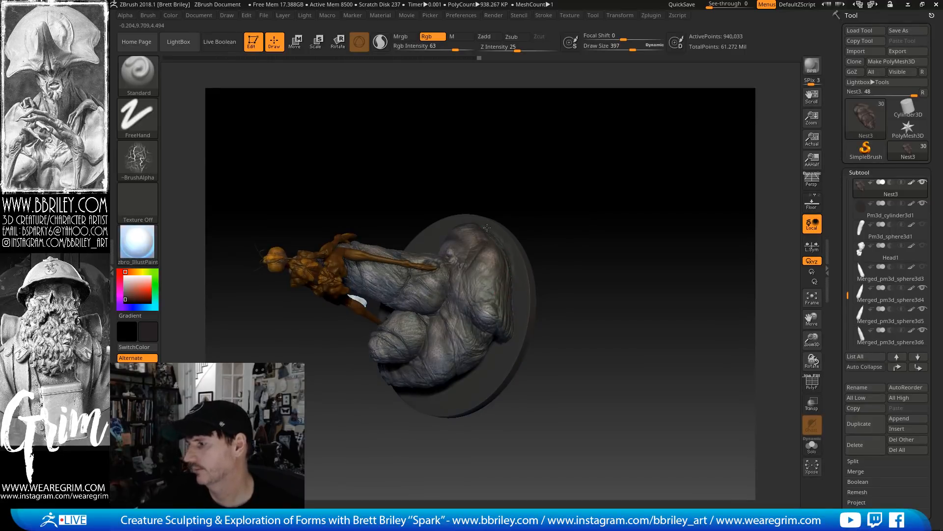
right_click_drag(533, 177, 547, 263)
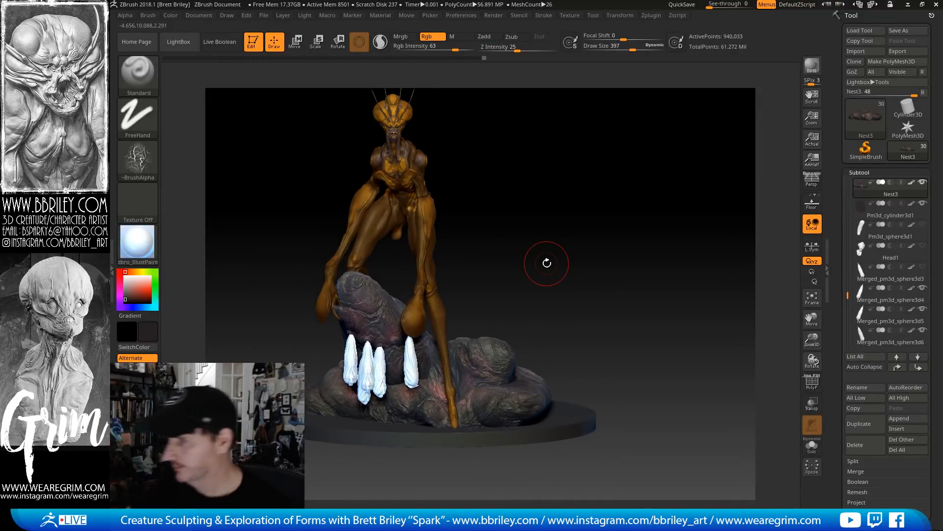
Select the hanging pod beside the creature's leg and fill it repeatedly with a sampled brown (R 90, G 58, B 46)
left_click(381, 347, "alt")
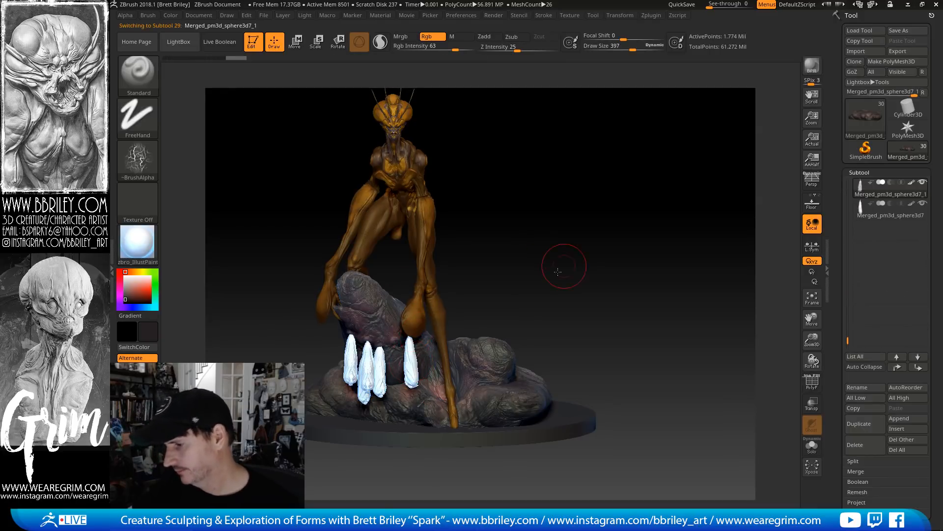
key("c")
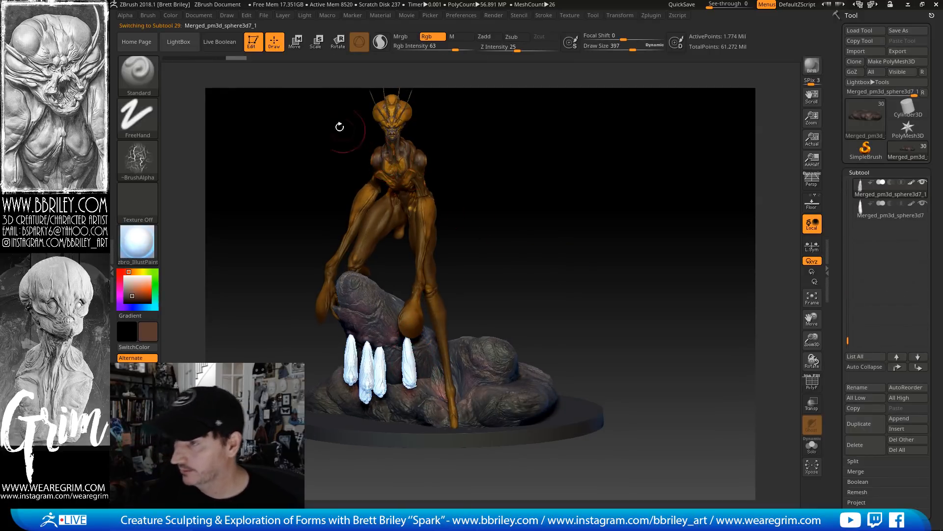
left_click(170, 16)
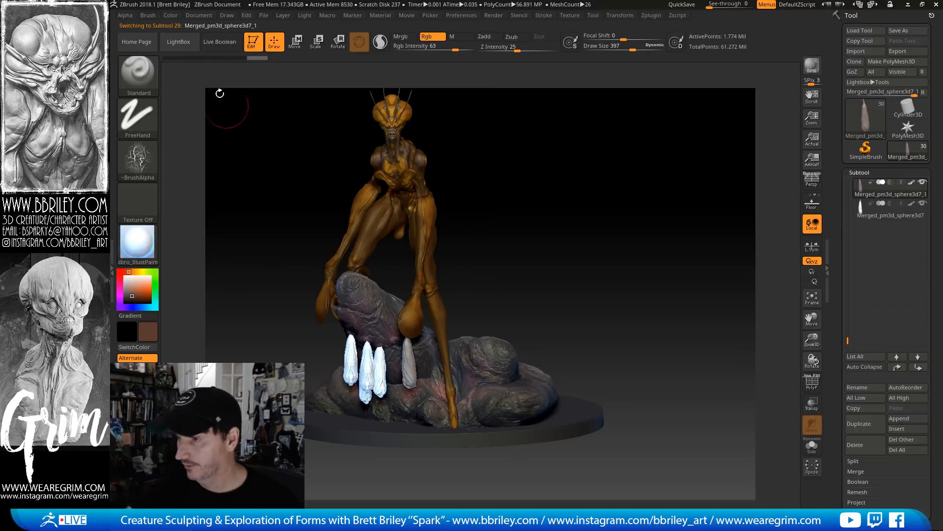
left_click(171, 16)
left_click(199, 208)
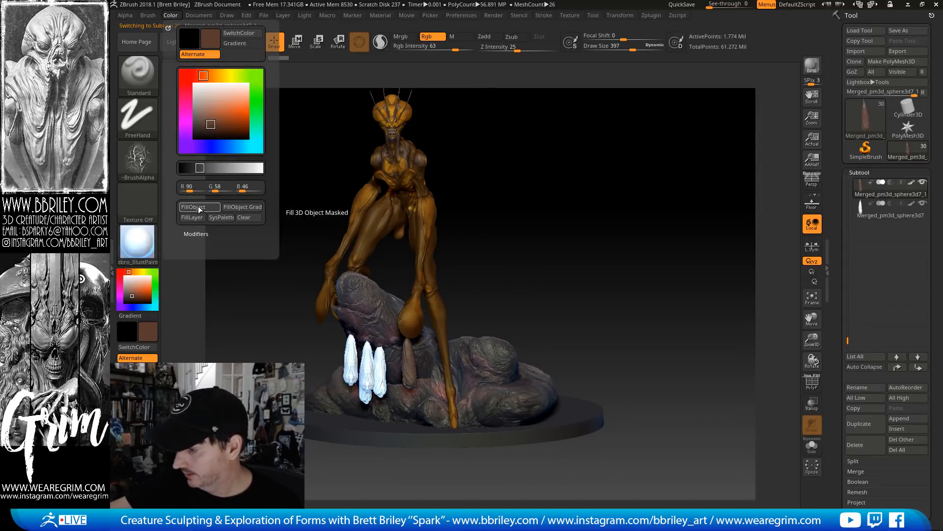
left_click_drag(494, 204, 575, 223)
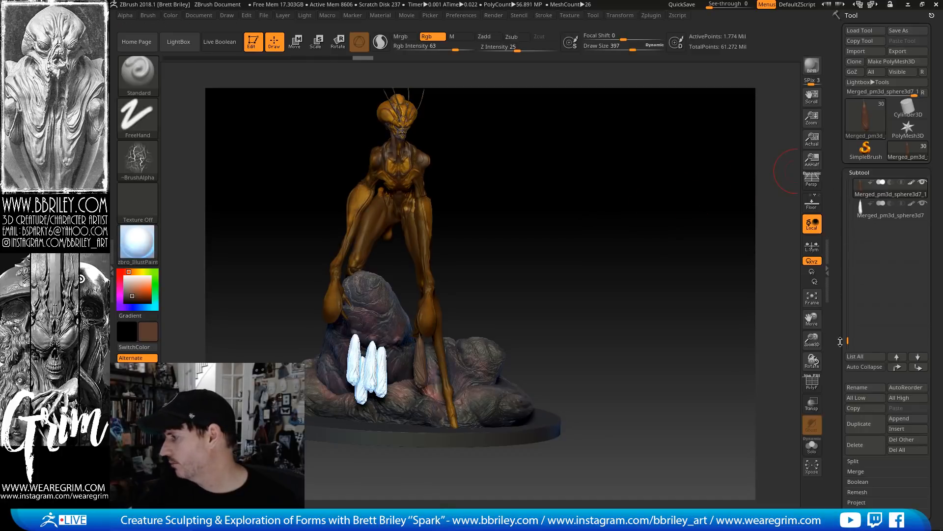
Select the Merged_pm3d_sphere3d3 subtool, the separate pod floating above the creature's head, and frame it for painting
left_click_drag(849, 336, 848, 312)
left_click(867, 214)
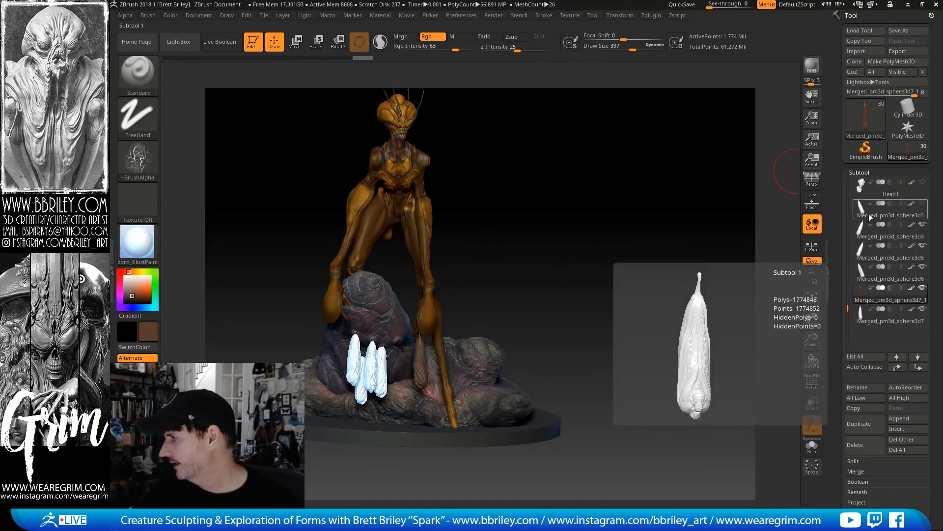
left_click_drag(564, 189, 498, 298, "alt")
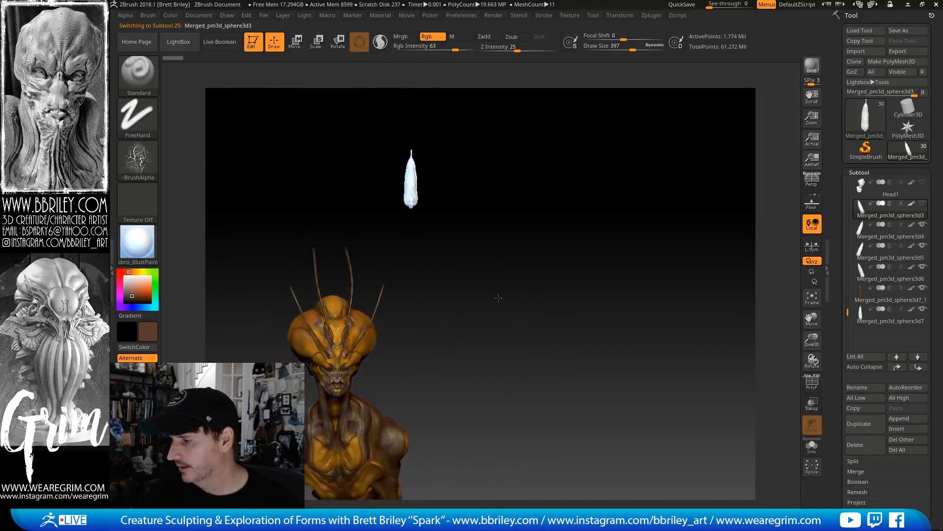
left_click(806, 300)
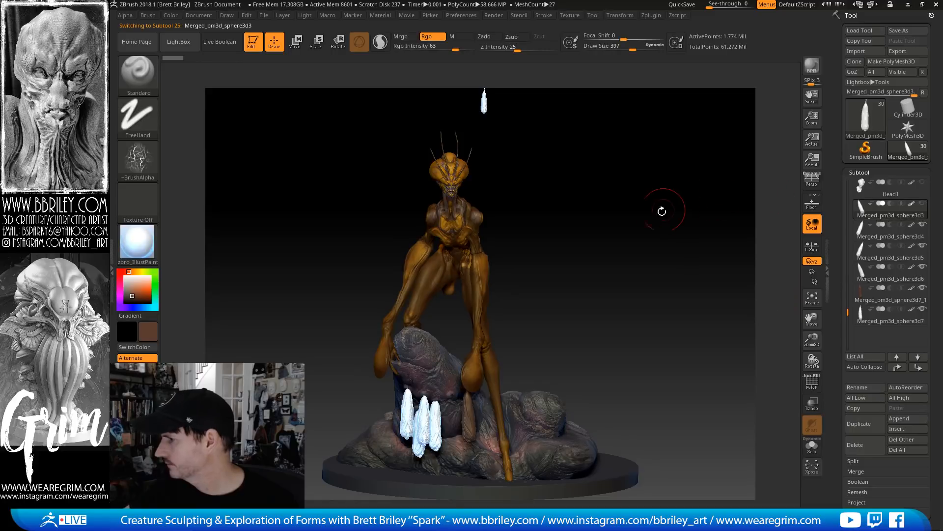
left_click_drag(658, 210, 578, 346, "alt")
mouse_move(570, 292)
left_mouse_down("alt")
mouse_move(579, 191)
mouse_move(530, 322)
mouse_move(539, 333)
mouse_move(530, 491)
left_mouse_up("alt")
left_click_drag(507, 207, 508, 344, "alt")
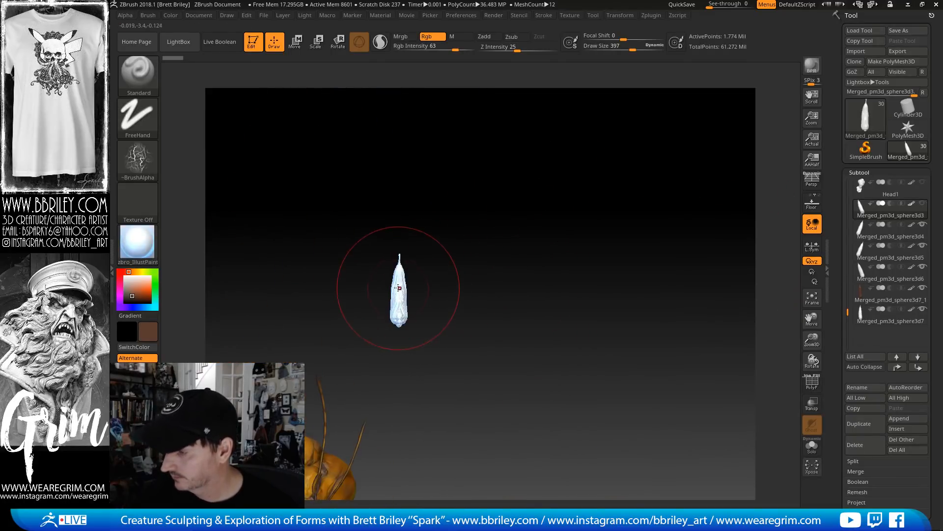
Set the draw size to 163 and colour the floating pod with the brown R 90, G 58, B 46, filling the whole object
left_click_drag(399, 297, 401, 317)
mouse_move(402, 257)
left_mouse_down()
mouse_move(400, 319)
mouse_move(401, 265)
mouse_move(400, 295)
left_mouse_up()
left_click_drag(454, 239, 454, 275, "alt")
key("s")
left_click(433, 278)
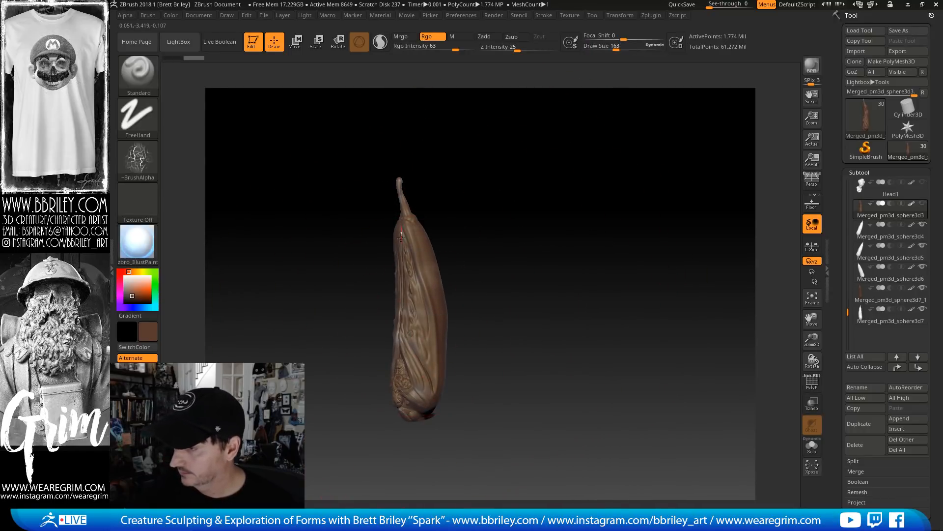
left_click(172, 15)
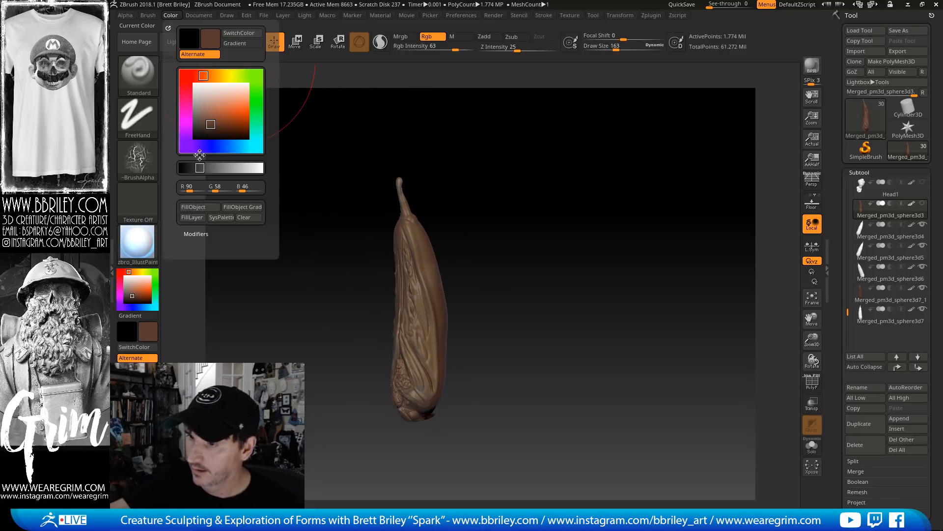
left_click(195, 208)
Sample a dark orange-brown from the creature, set the draw size to 39 and brush it over the pod's smooth outer side
left_click_drag(517, 191, 597, 173, "alt")
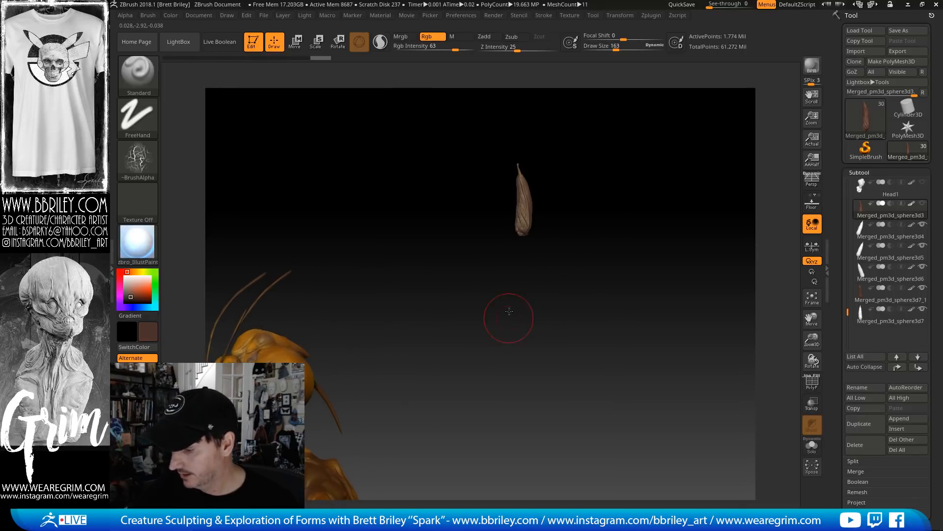
left_click_drag(509, 311, 353, 354, "alt")
key("c")
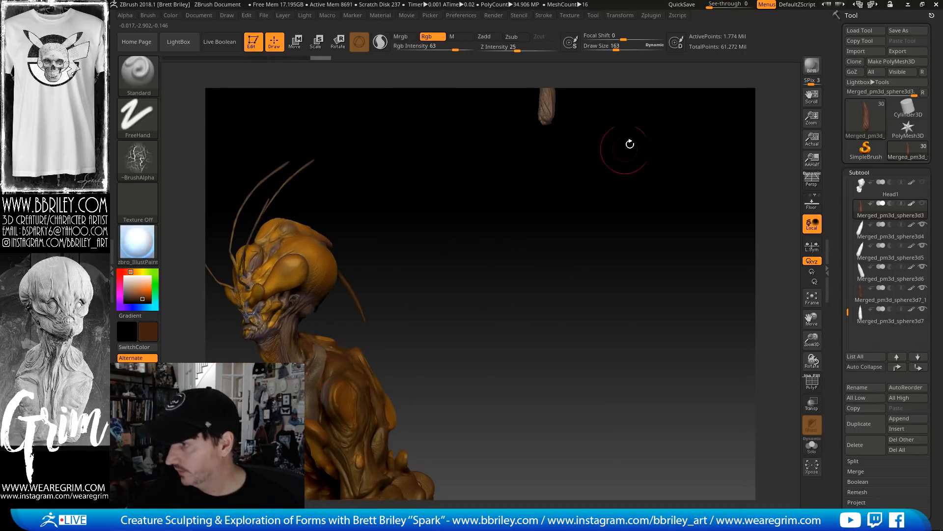
left_click_drag(629, 143, 484, 383, "alt")
left_click_drag(544, 263, 506, 271)
key("s")
left_click_drag(409, 320, 393, 320)
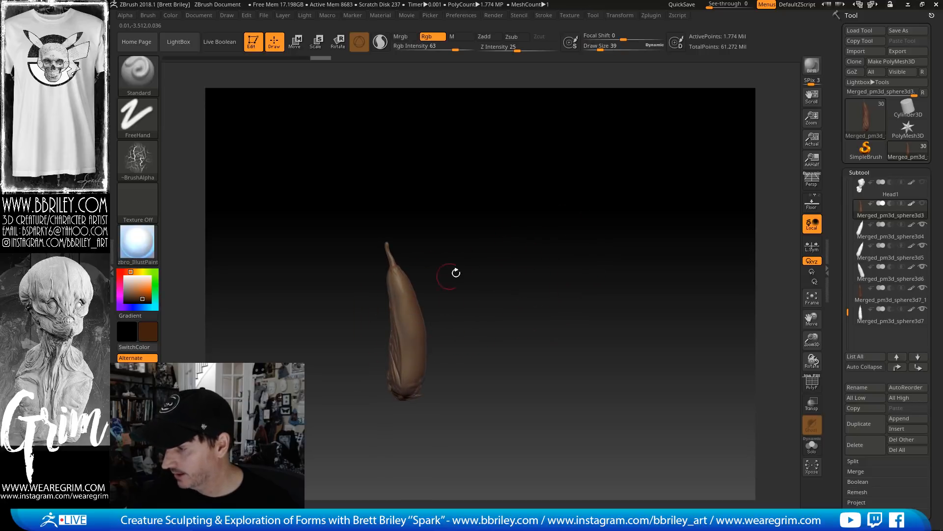
mouse_move(455, 271)
left_mouse_down()
mouse_move(417, 309)
mouse_move(437, 302)
mouse_move(405, 307)
mouse_move(404, 285)
left_mouse_up()
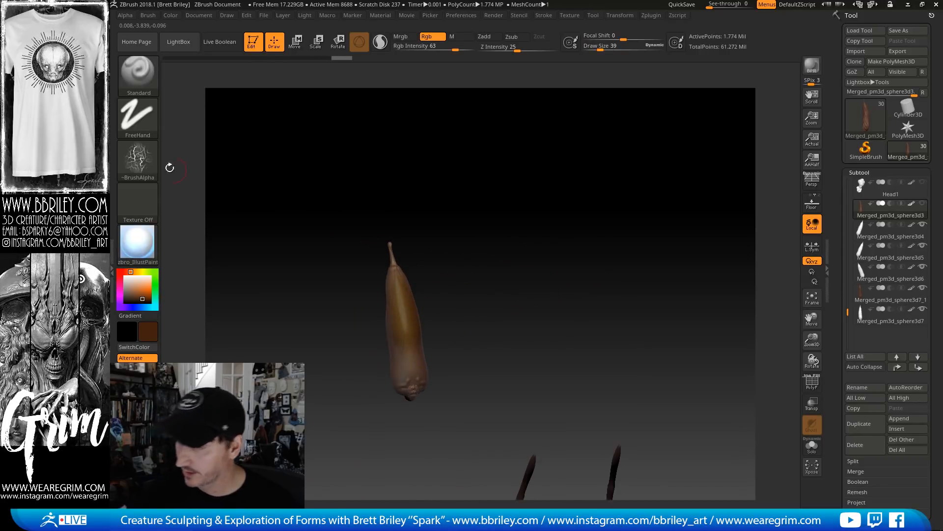
Switch the brush to Alpha 20 and brush dark orange-brown over the pod's lower end and sides, reducing the draw size to 25
left_click(142, 161)
left_click(572, 227)
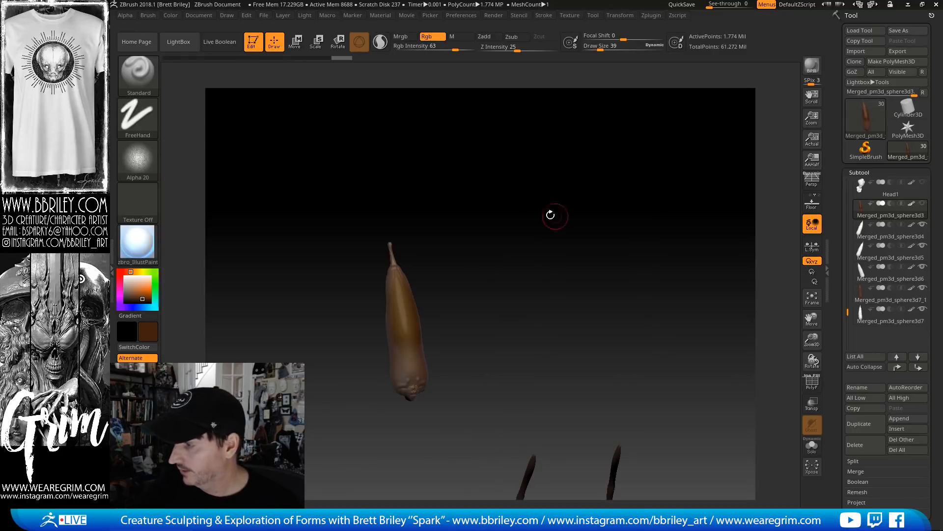
left_click_drag(415, 384, 391, 342)
left_click_drag(446, 242, 496, 240)
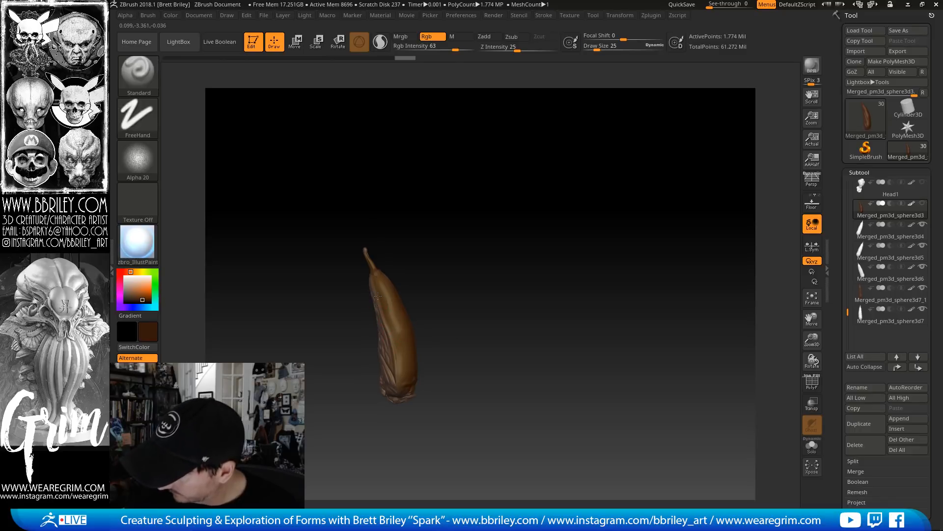
left_click_drag(401, 372, 403, 378)
left_click_drag(424, 369, 435, 370)
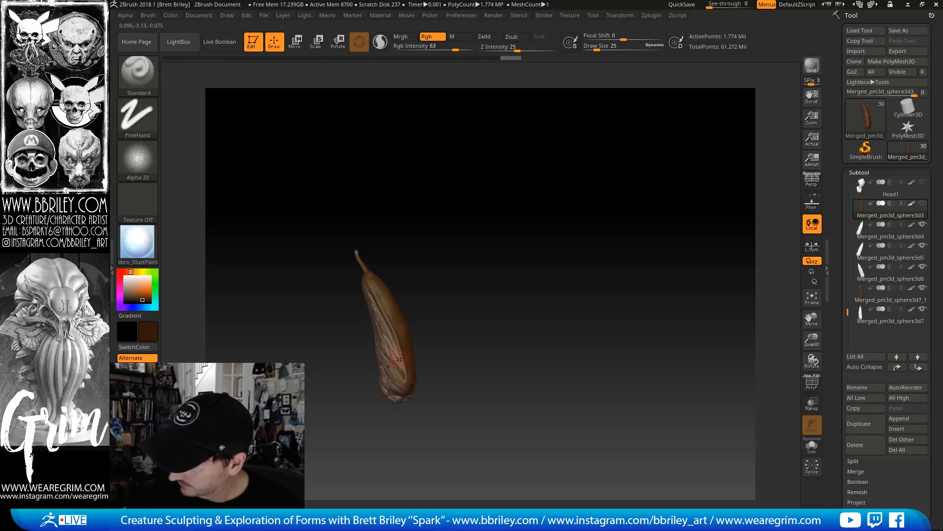
Reduce the draw size to 8 and paint dark orange-brown into the wrinkled folds on the pod's side
key("[")
mouse_move(421, 318)
left_mouse_down("alt")
mouse_move(408, 295)
mouse_move(441, 321)
left_mouse_up("alt")
key("[")
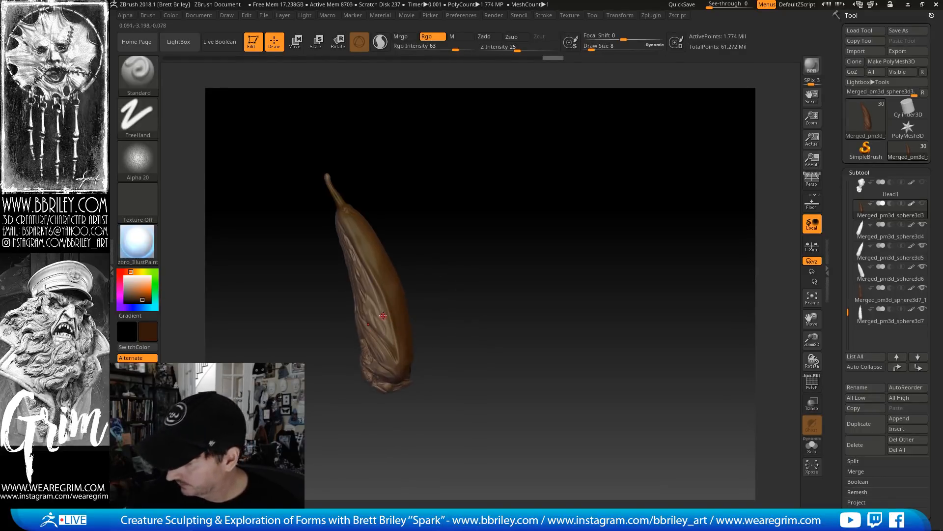
left_click_drag(378, 298, 375, 328)
Set the draw size to 16 and paint dark orange-brown along the pod's central seam and long folds
left_click_drag(426, 226, 404, 267)
key("s")
left_click_drag(374, 335, 352, 304)
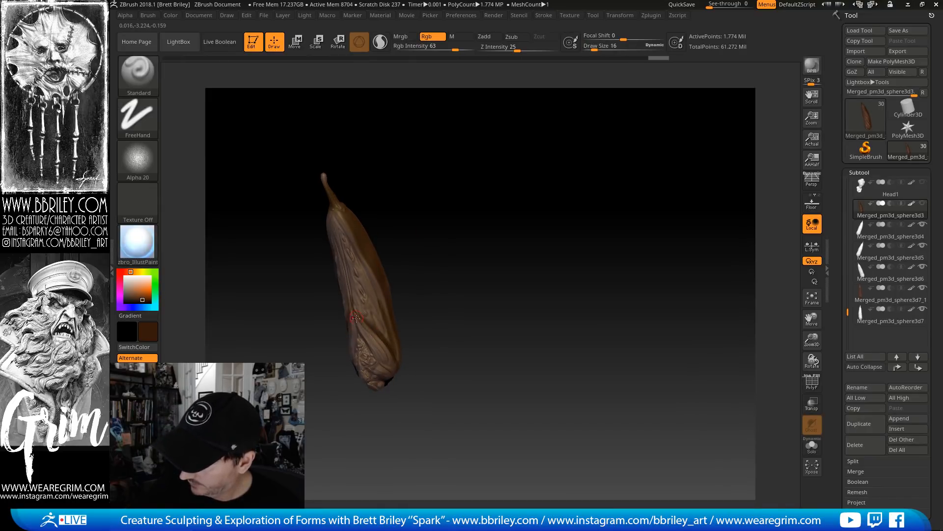
left_click_drag(379, 229, 397, 230)
left_click_drag(341, 238, 352, 315)
left_click_drag(337, 215, 360, 372)
mouse_move(352, 339)
left_mouse_down()
mouse_move(348, 358)
mouse_move(364, 346)
mouse_move(371, 366)
left_mouse_up()
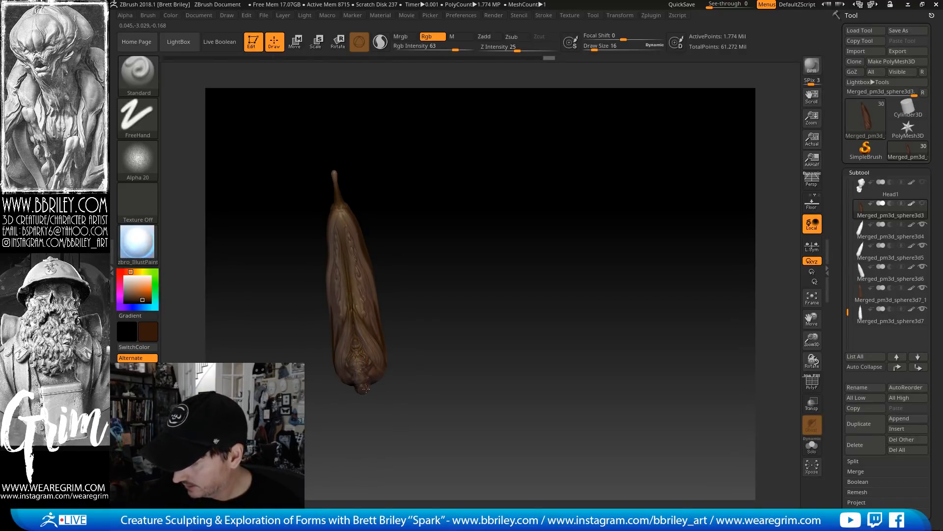
Paint dark orange-brown around the knobbly lower tip of the pod
left_click_drag(460, 244, 408, 240)
left_click_drag(367, 384, 379, 397)
left_click_drag(375, 387, 398, 399)
mouse_move(481, 352)
left_mouse_down()
mouse_move(387, 388)
mouse_move(396, 389)
left_mouse_up()
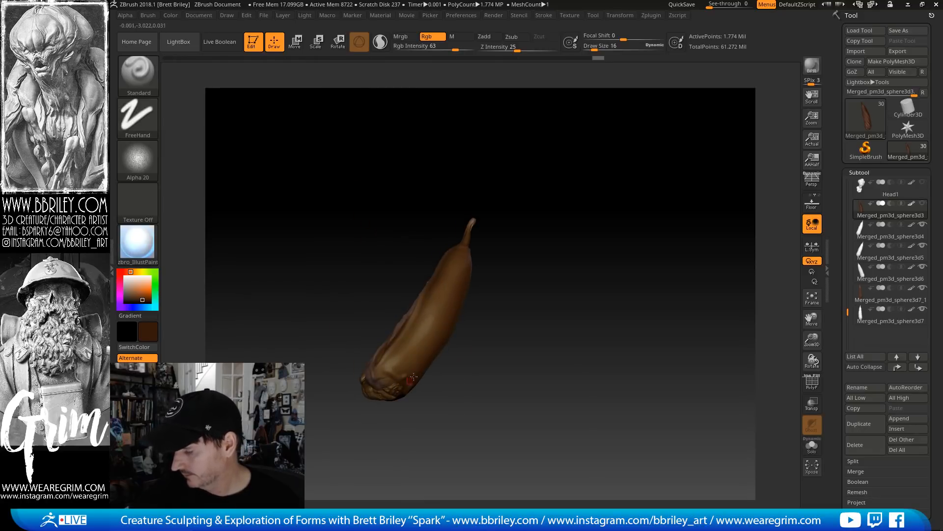
Sample orange from the creature and, at draw size 4, paint the small nodules in the pod's lower opening
mouse_move(496, 339)
left_mouse_down()
mouse_move(551, 343)
mouse_move(508, 196)
left_mouse_up()
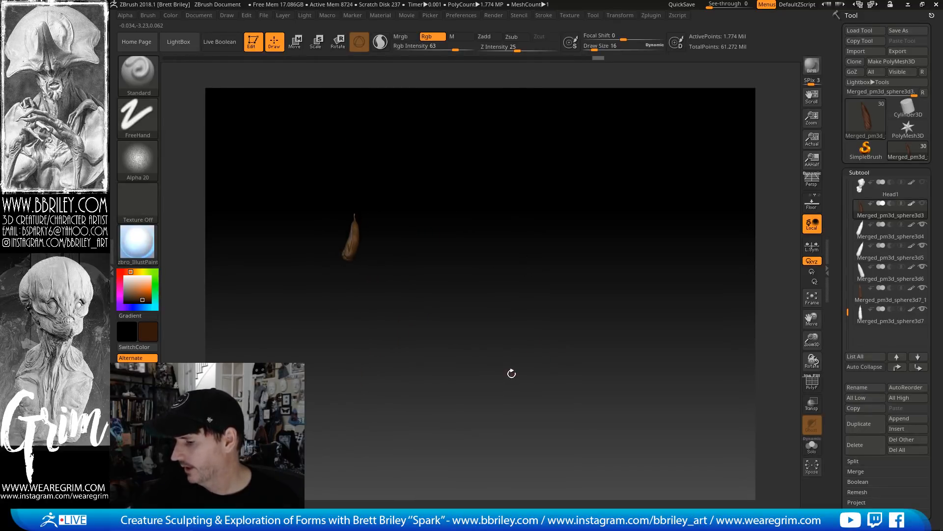
left_click(511, 374)
left_click_drag(284, 400, 444, 277, "alt")
key("c")
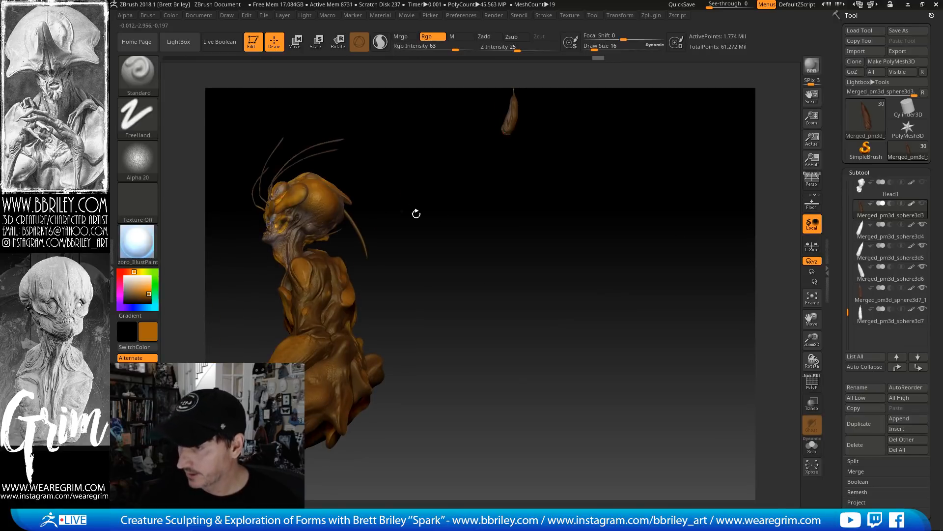
mouse_move(415, 210)
left_mouse_down()
mouse_move(546, 207)
mouse_move(596, 354)
mouse_move(590, 363)
left_mouse_up()
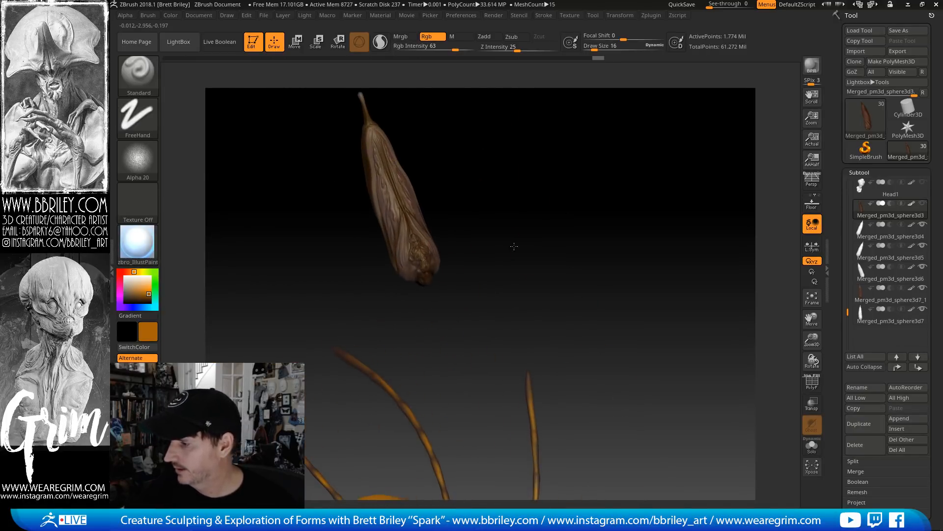
left_click_drag(514, 246, 522, 388, "alt")
key("s")
left_click(397, 352)
mouse_move(397, 356)
left_mouse_down()
mouse_move(398, 346)
mouse_move(398, 354)
left_mouse_up()
mouse_move(438, 278)
left_mouse_down()
mouse_move(389, 350)
mouse_move(398, 329)
mouse_move(391, 313)
left_mouse_up()
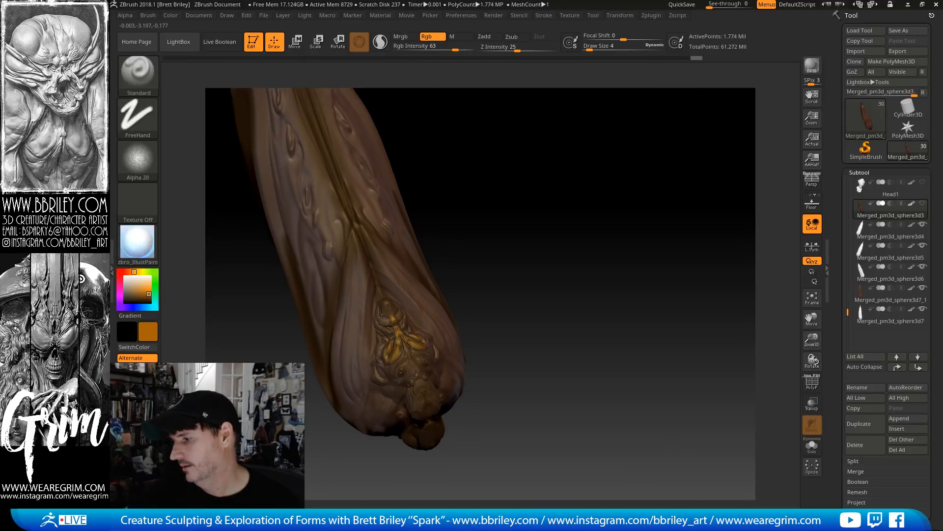
left_click_drag(388, 310, 388, 305)
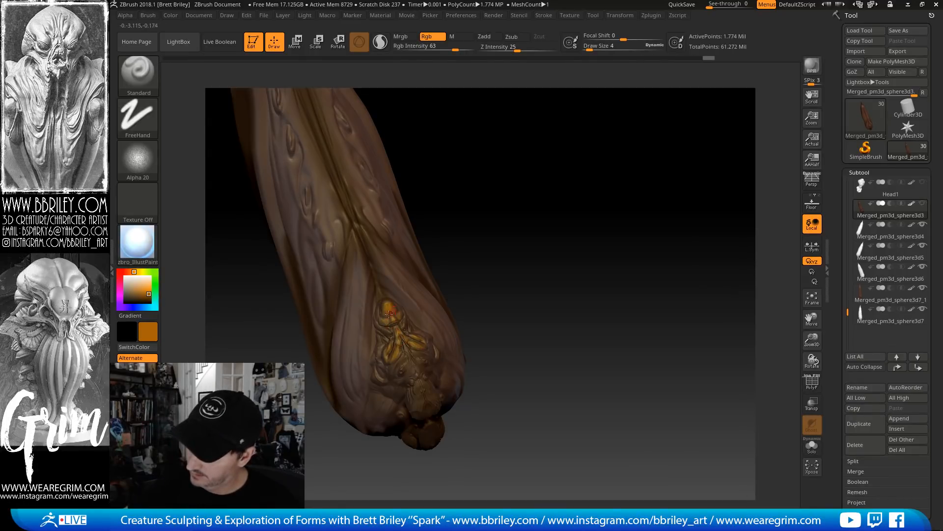
Raise the draw size to 12 and paint orange over the larger knobs at the pod's lower end
key("s")
left_click(408, 366)
left_click_drag(401, 371, 421, 380)
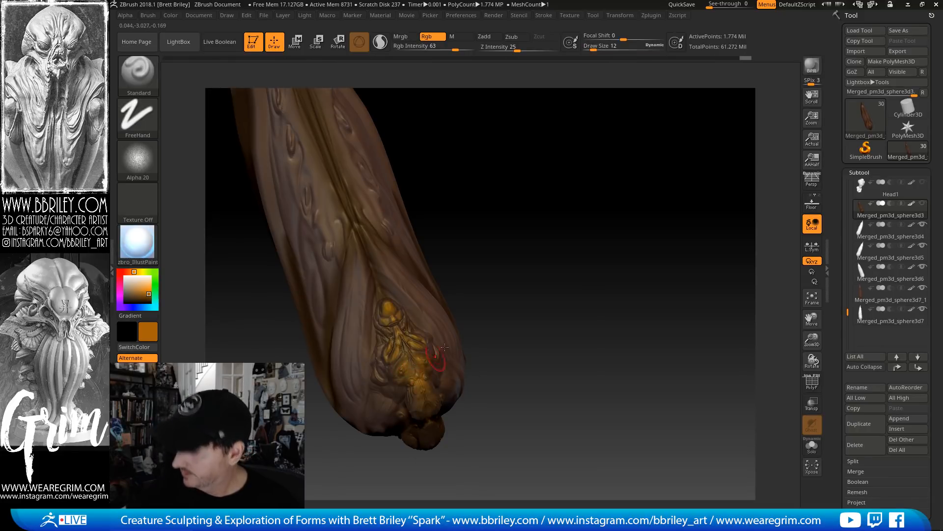
mouse_move(472, 344)
left_mouse_down("alt")
mouse_move(464, 296)
mouse_move(476, 217)
left_mouse_up("alt")
mouse_move(382, 345)
left_mouse_down()
mouse_move(388, 329)
mouse_move(404, 330)
left_mouse_up()
Extend the orange paint around the sides and underside of the pod's knobbly tip
left_click_drag(486, 270, 474, 202)
left_click(474, 201)
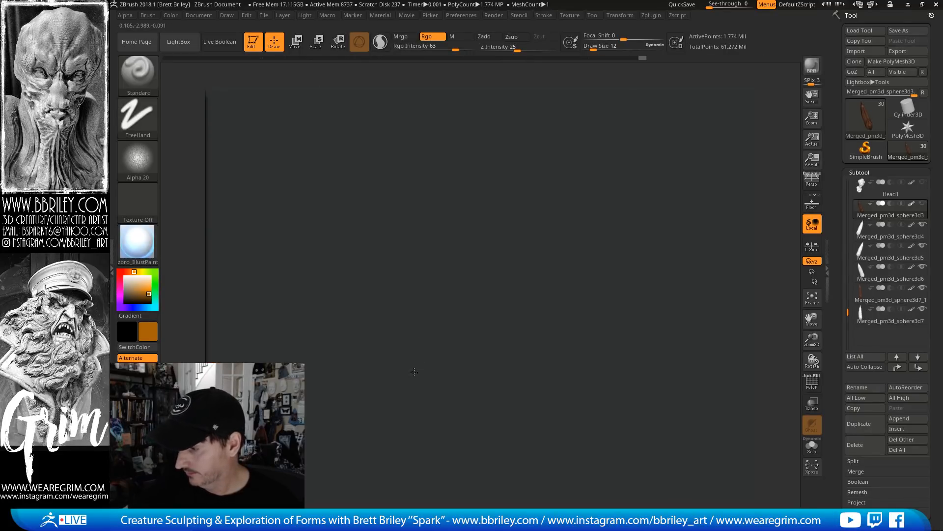
left_click_drag(414, 365, 440, 336)
mouse_move(559, 256)
left_mouse_down()
mouse_move(546, 287)
mouse_move(526, 230)
left_mouse_up()
mouse_move(403, 342)
left_mouse_down()
mouse_move(429, 380)
mouse_move(421, 365)
left_mouse_up()
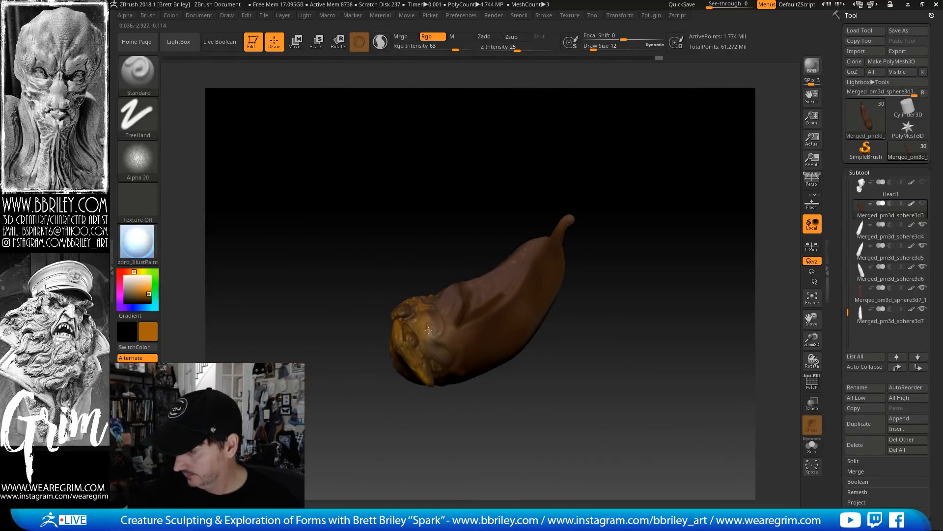
left_click_drag(428, 330, 431, 316)
mouse_move(456, 213)
left_mouse_down()
mouse_move(439, 275)
mouse_move(429, 269)
left_mouse_up()
mouse_move(507, 292)
left_mouse_down()
mouse_move(556, 320)
mouse_move(491, 292)
left_mouse_up()
Pick a dark greyish brown and paint it around the orange nodules and up the pod's central seam
key("c")
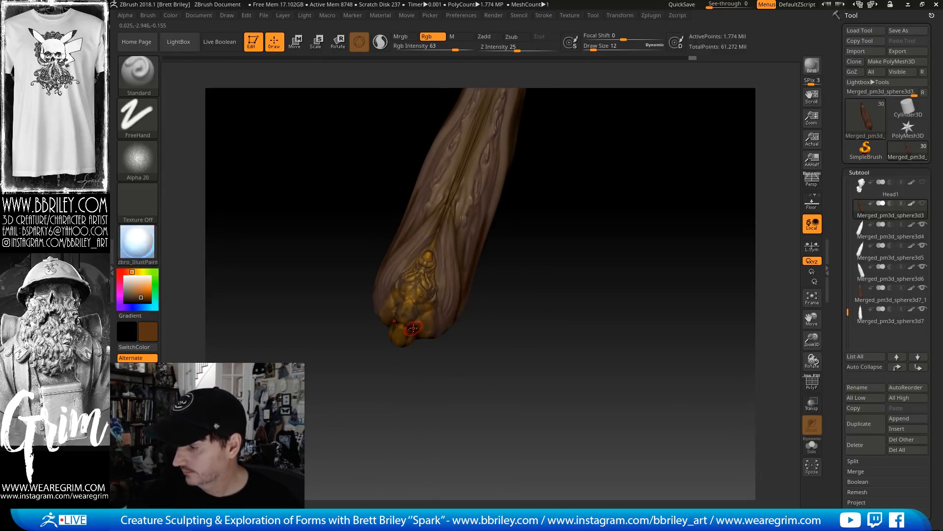
left_click(130, 299)
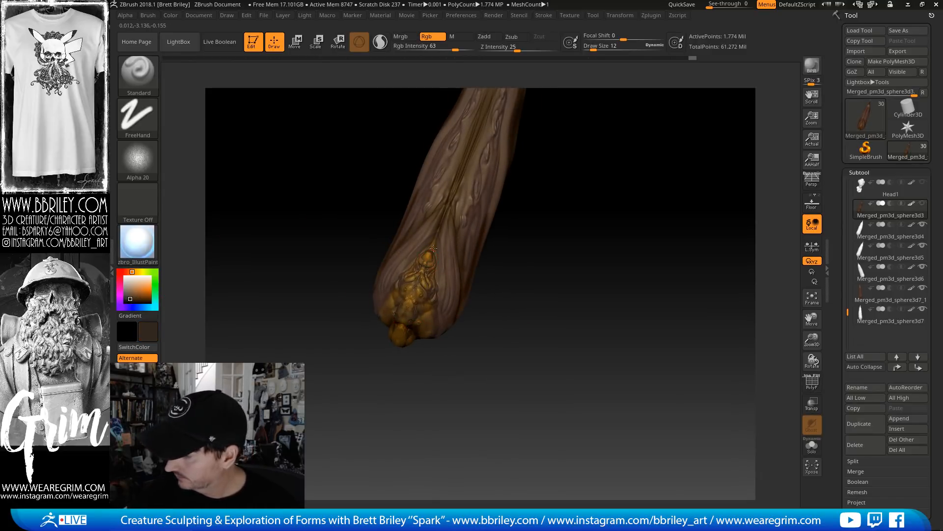
left_click_drag(433, 242, 438, 291)
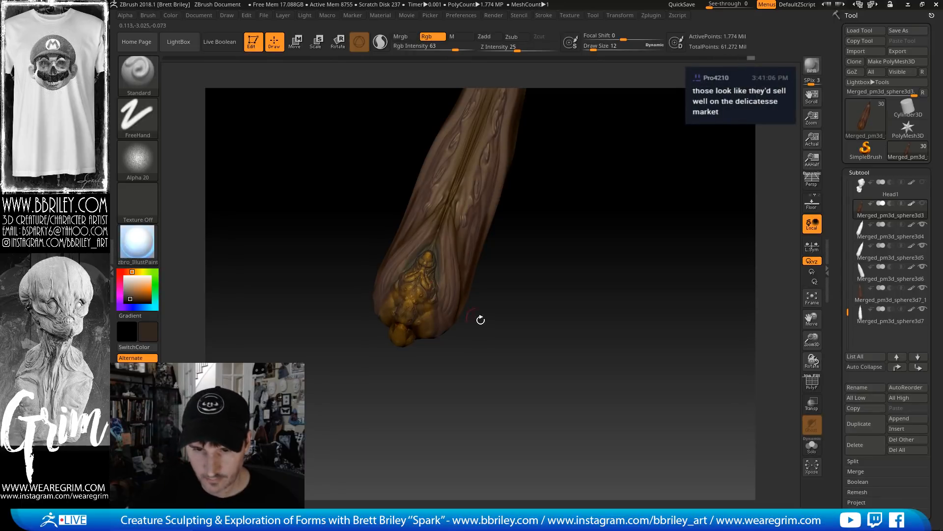
mouse_move(480, 319)
left_mouse_down()
mouse_move(441, 311)
mouse_move(445, 262)
left_mouse_up()
left_click_drag(468, 176, 462, 235)
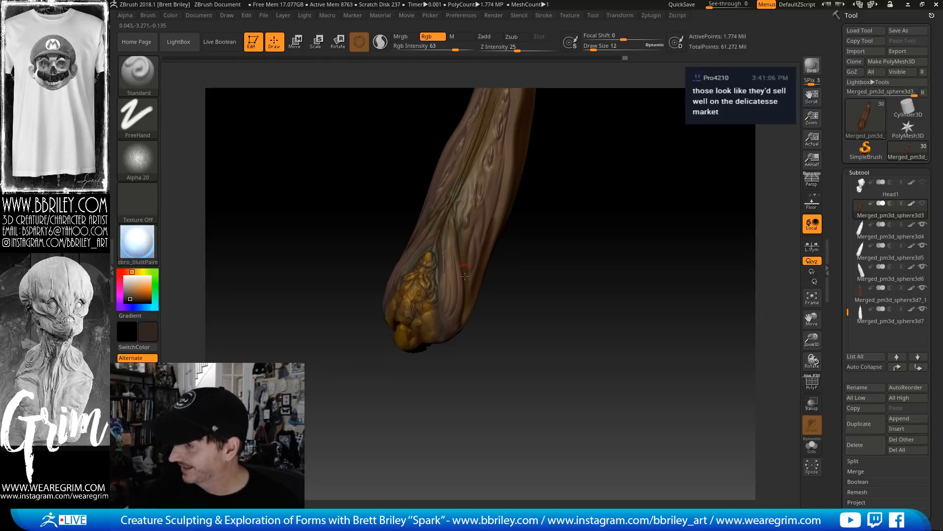
mouse_move(465, 276)
left_mouse_down()
mouse_move(548, 248)
mouse_move(465, 240)
left_mouse_up()
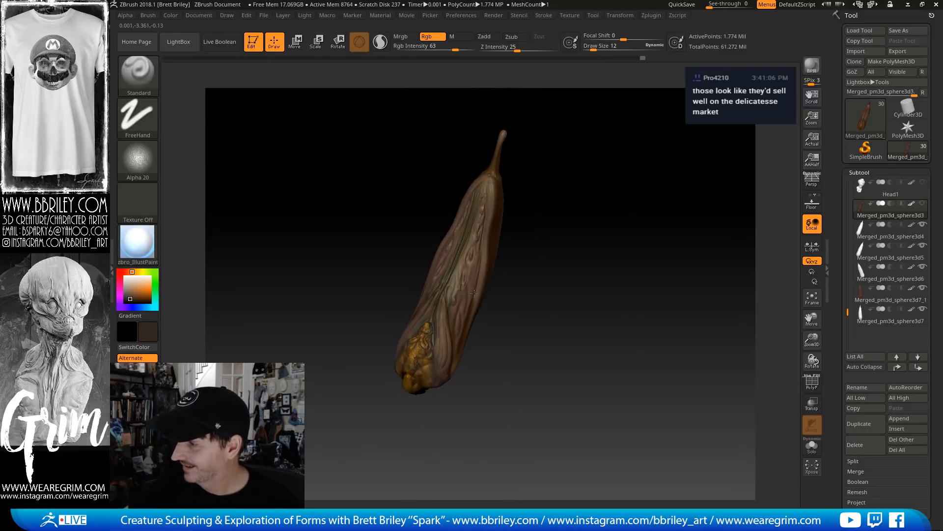
left_click_drag(474, 294, 471, 309)
Sample a dark orange from the creature and, at draw size 15, paint the pod's raised folds and smooth sides
mouse_move(550, 245)
left_mouse_down()
mouse_move(594, 225)
mouse_move(569, 162)
left_mouse_up()
left_click_drag(568, 224, 548, 120, "alt")
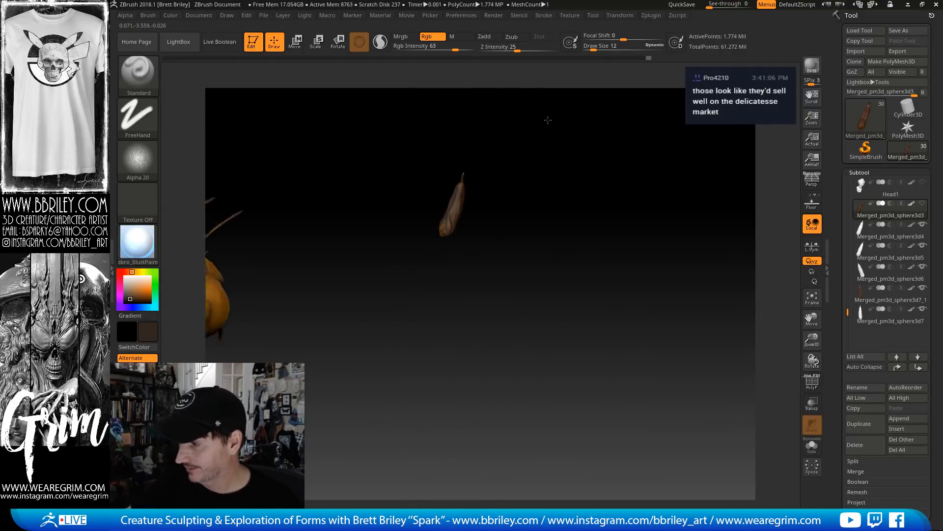
left_click_drag(561, 204, 623, 206, "alt")
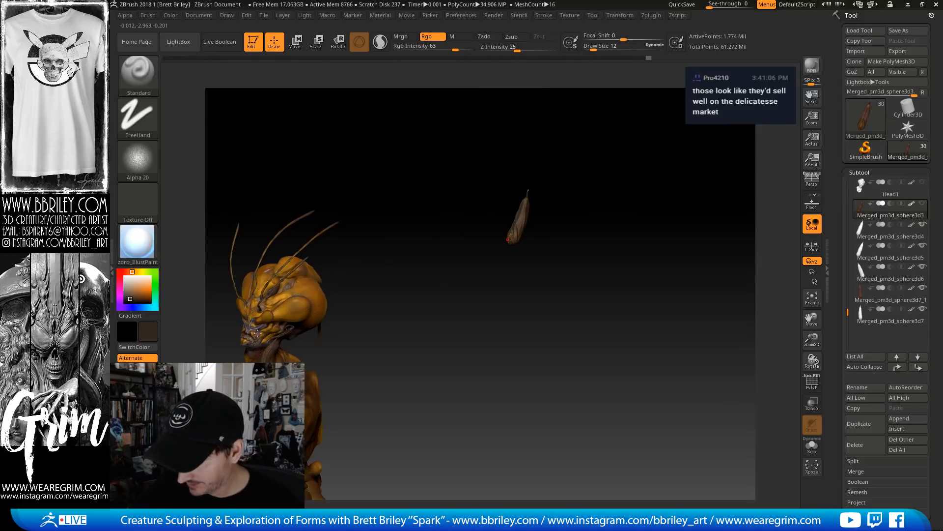
key("c")
left_click_drag(562, 210, 561, 280, "alt")
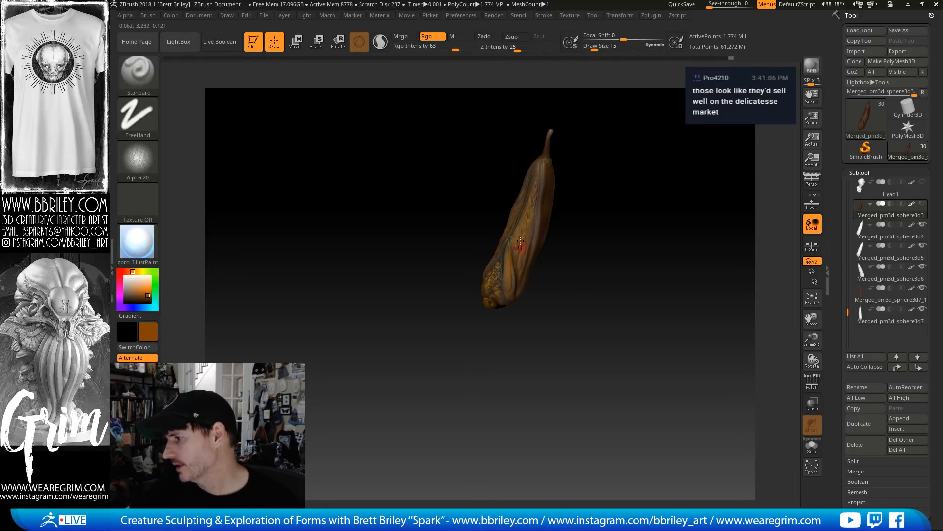
left_click_drag(590, 252, 527, 216)
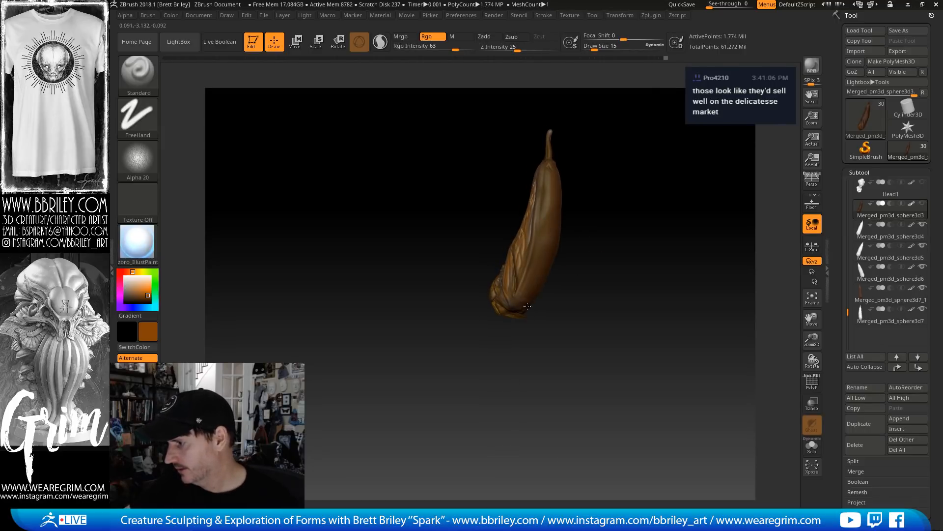
Sample a greyish mauve from the creature and, at draw size 8, paint the uppermost nodule in the pod's lower opening
left_click_drag(585, 256, 358, 396)
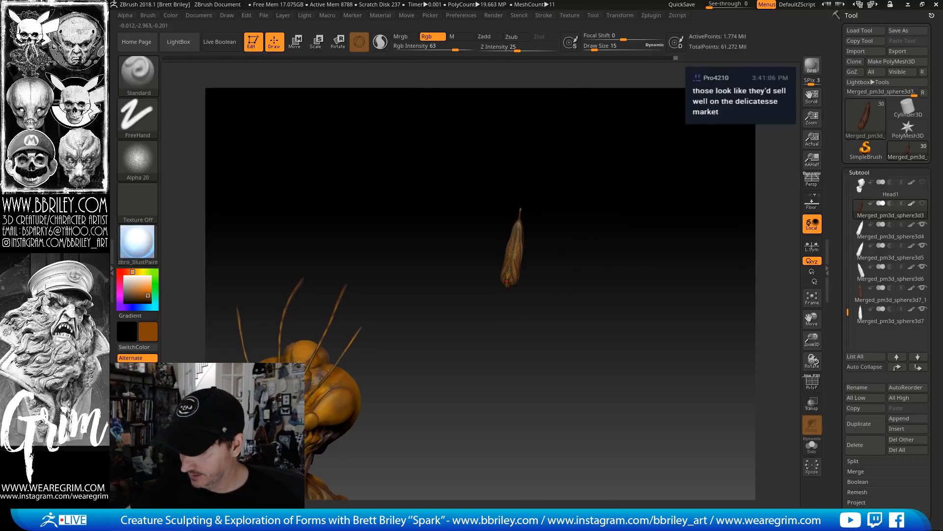
key("c")
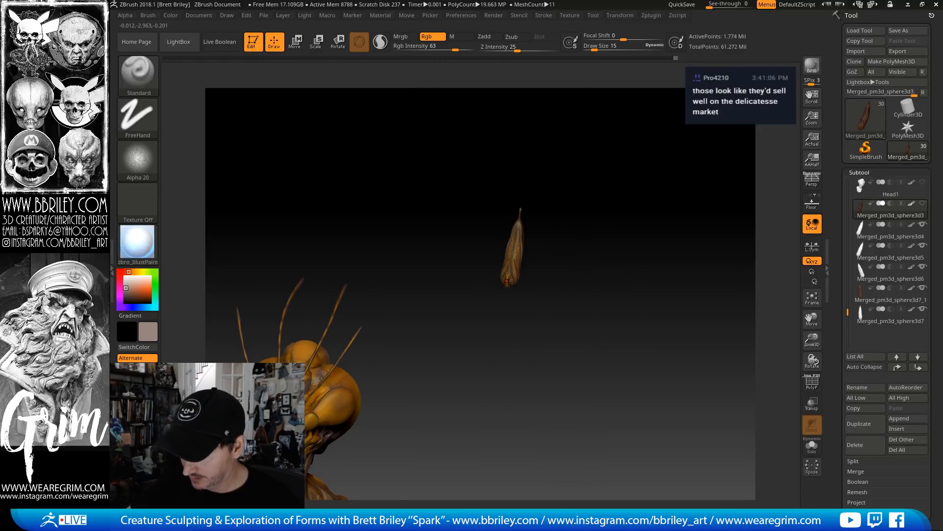
key("c")
key("c")
left_click_drag(414, 402, 431, 417, "alt")
left_click_drag(461, 365, 660, 198, "alt")
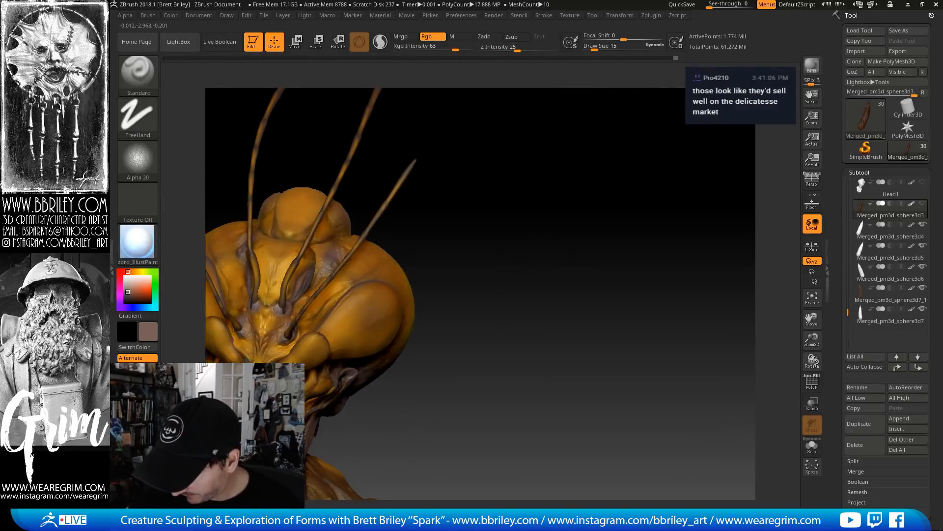
left_click_drag(590, 200, 474, 276, "alt")
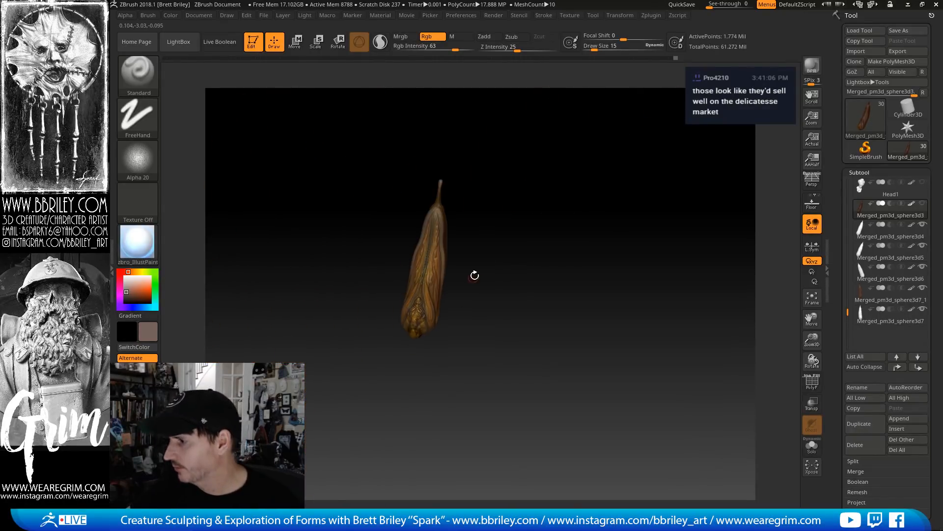
mouse_move(506, 239)
left_mouse_down("alt")
mouse_move(480, 273)
mouse_move(429, 258)
left_mouse_up("alt")
key("s")
key("s")
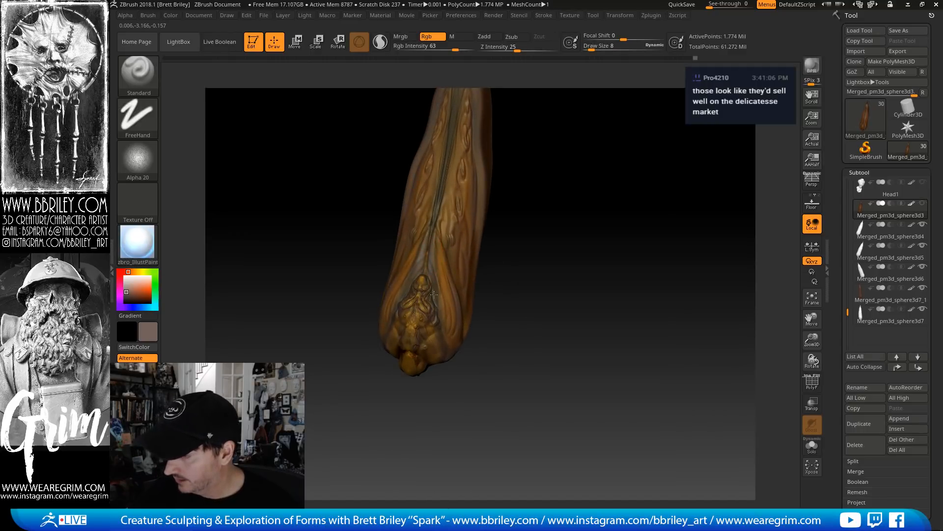
left_click_drag(425, 279, 421, 281)
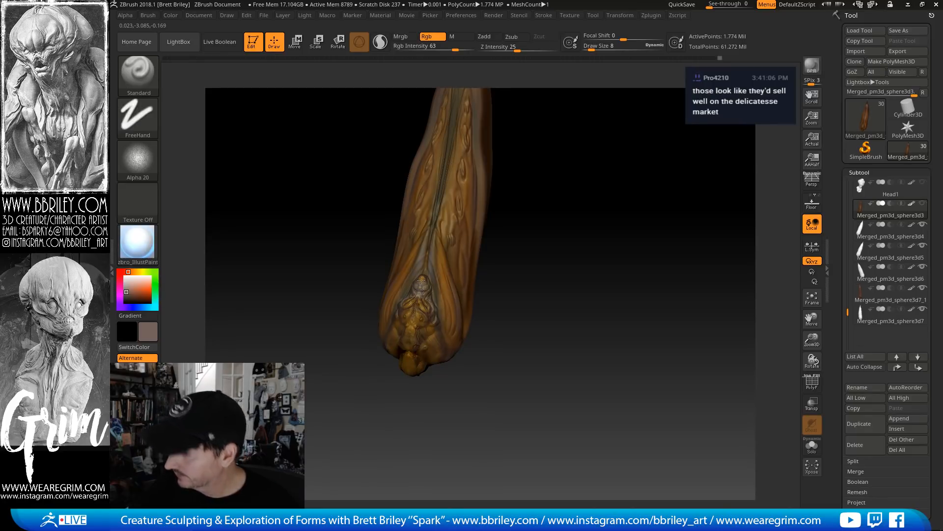
Paint greyish mauve along the pod's central seam and around the nodules below it
mouse_move(435, 285)
left_mouse_down()
mouse_move(426, 260)
mouse_move(445, 165)
left_mouse_up()
left_click_drag(548, 150, 509, 192, "alt")
left_click_drag(412, 330, 430, 223)
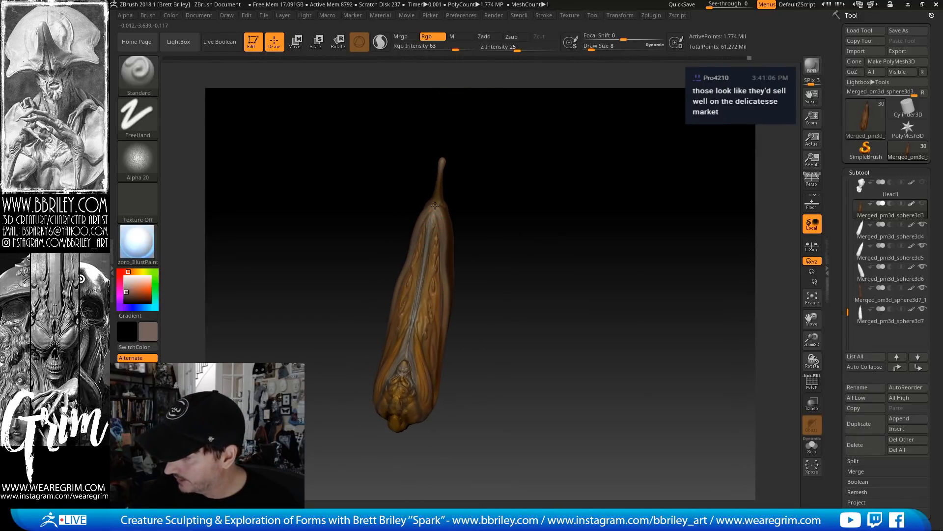
Raise the draw size to 18 and paint greyish mauve stripes down the pod's long outer folds
right_click_drag(443, 244, 439, 229)
left_click_drag(442, 247, 444, 370)
left_click_drag(420, 339, 414, 339)
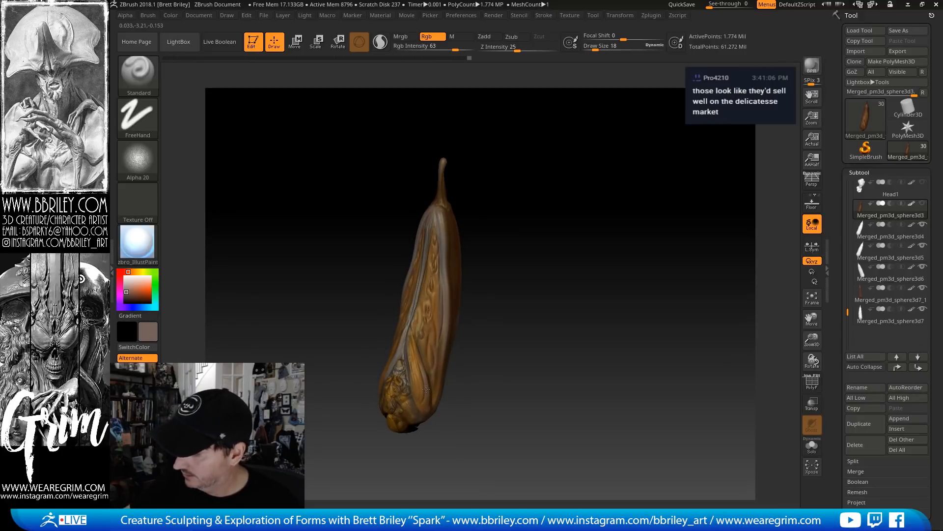
mouse_move(495, 320)
left_mouse_down("alt")
mouse_move(482, 256)
mouse_move(422, 218)
left_mouse_up("alt")
left_click_drag(423, 308, 389, 309)
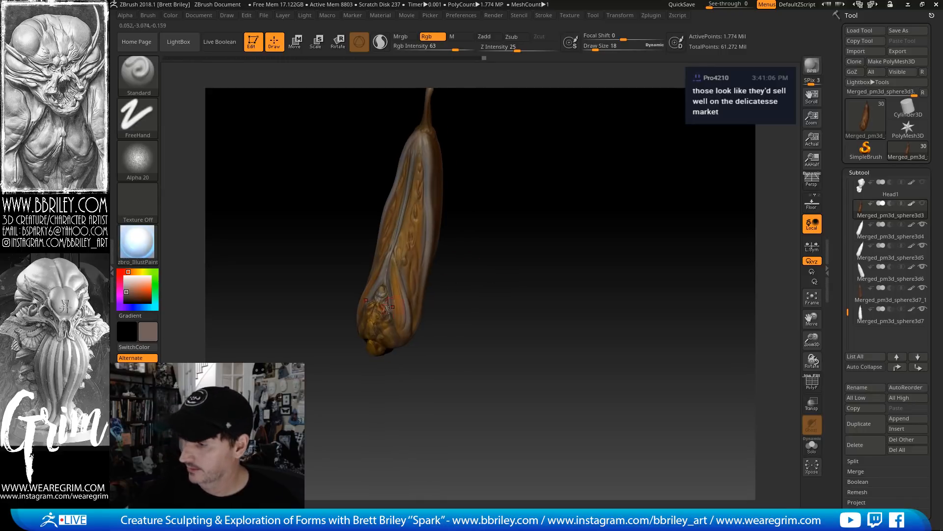
Reduce the draw size to 6 and paint greyish mauve into the folds beside the pod's knobbly tip
mouse_move(448, 347)
left_mouse_down("alt")
mouse_move(452, 386)
mouse_move(409, 348)
mouse_move(431, 382)
left_mouse_up("alt")
key("s")
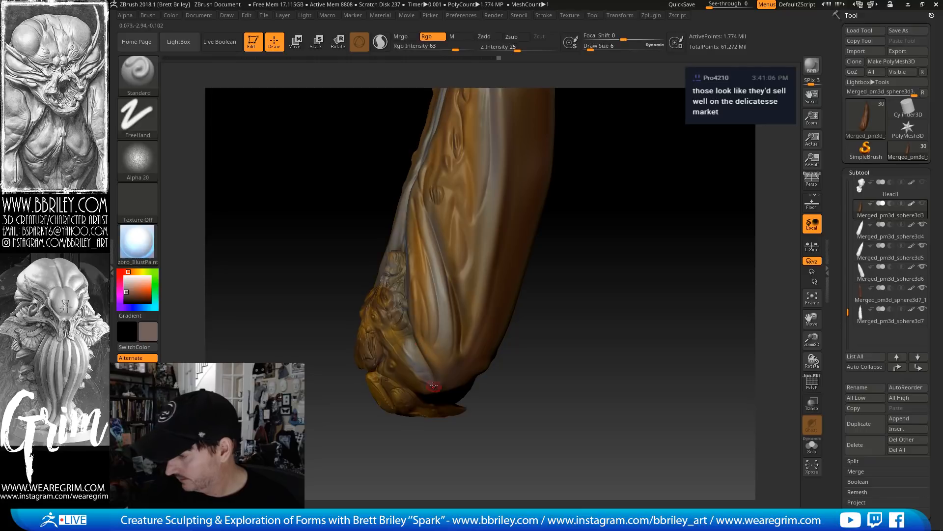
mouse_move(407, 344)
left_mouse_down()
mouse_move(426, 376)
mouse_move(411, 363)
left_mouse_up()
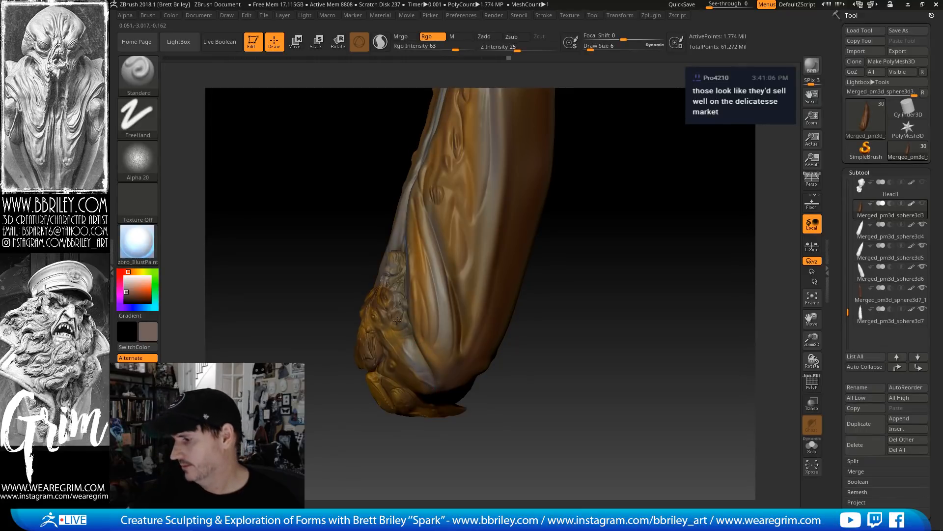
left_click_drag(397, 320, 398, 313)
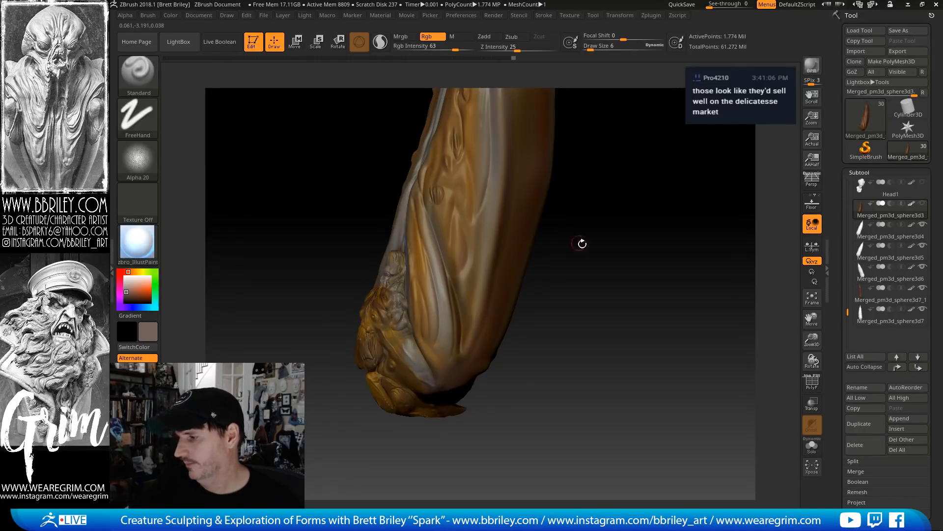
Sample a brown from the model and brush it over the pod at draw size 23
mouse_move(581, 243)
left_mouse_down()
mouse_move(591, 253)
mouse_move(585, 261)
left_mouse_up()
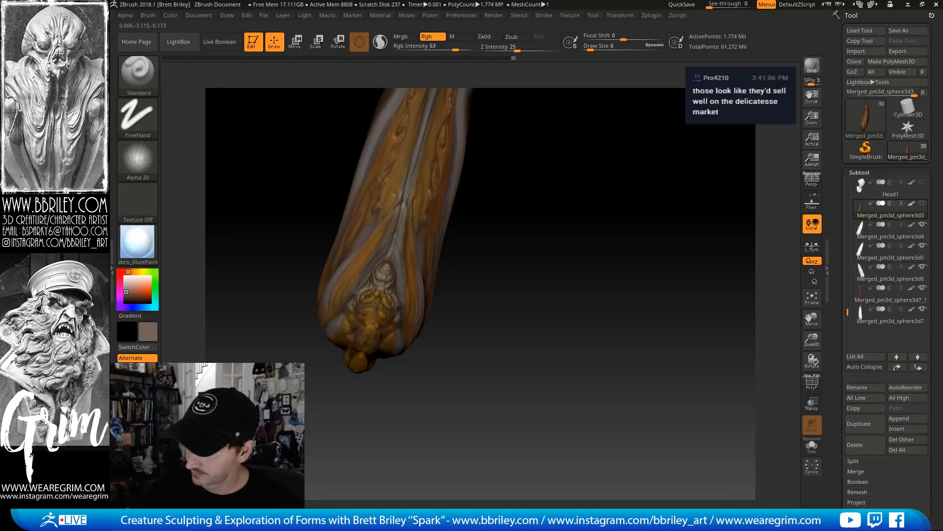
mouse_move(437, 302)
left_mouse_down()
mouse_move(472, 299)
mouse_move(573, 259)
mouse_move(562, 227)
mouse_move(476, 200)
mouse_move(472, 182)
mouse_move(466, 196)
left_mouse_up()
key("c")
key("s")
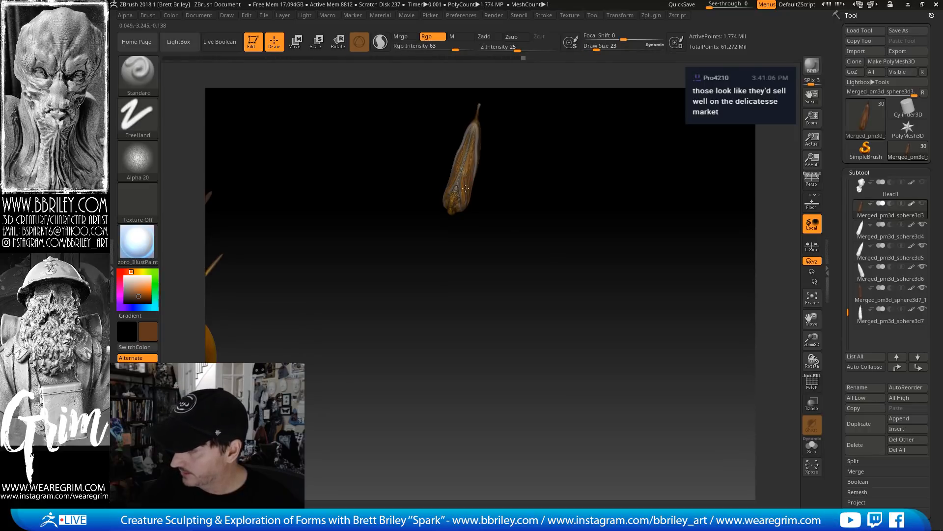
left_click_drag(486, 139, 375, 287)
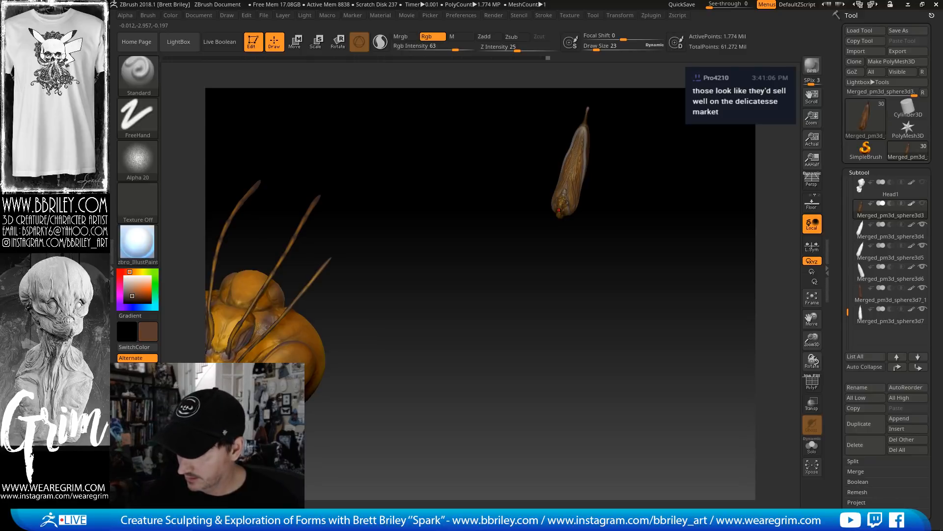
Pick a near-black brown and darken the pod's upper end and stem at draw size 39, reducing the size to 16
left_click(127, 299)
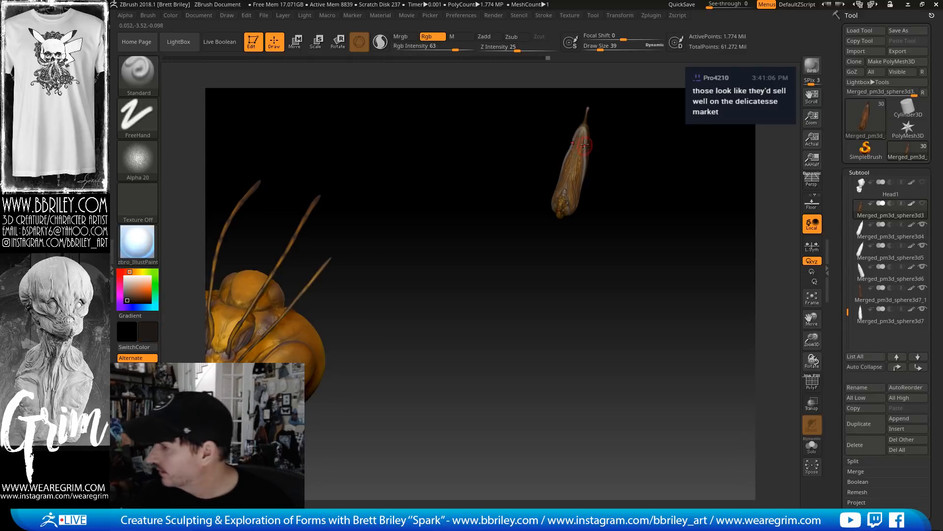
mouse_move(578, 153)
left_mouse_down()
mouse_move(585, 125)
mouse_move(582, 170)
left_mouse_up()
mouse_move(591, 123)
left_mouse_down()
mouse_move(590, 184)
mouse_move(588, 124)
left_mouse_up()
mouse_move(603, 168)
left_mouse_down()
mouse_move(586, 109)
mouse_move(588, 146)
mouse_move(607, 159)
left_mouse_up()
key("bracketleft")
key("bracketleft")
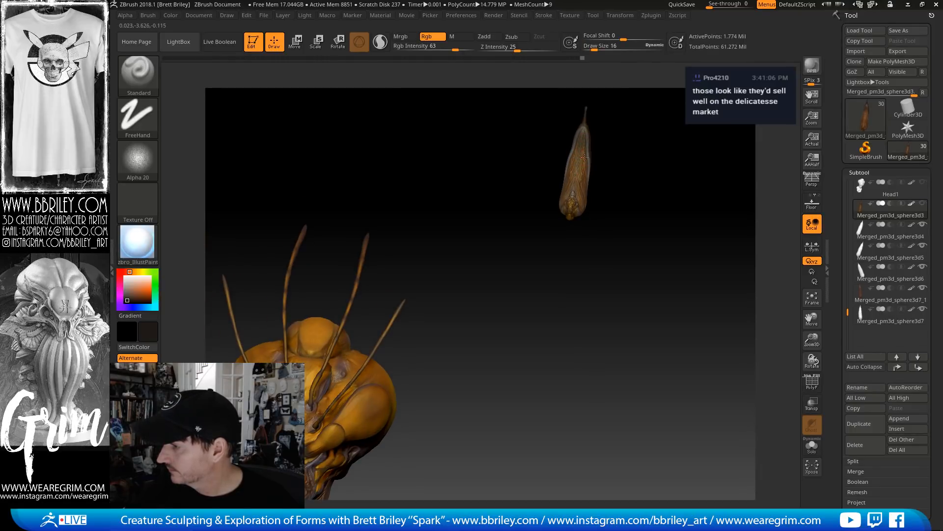
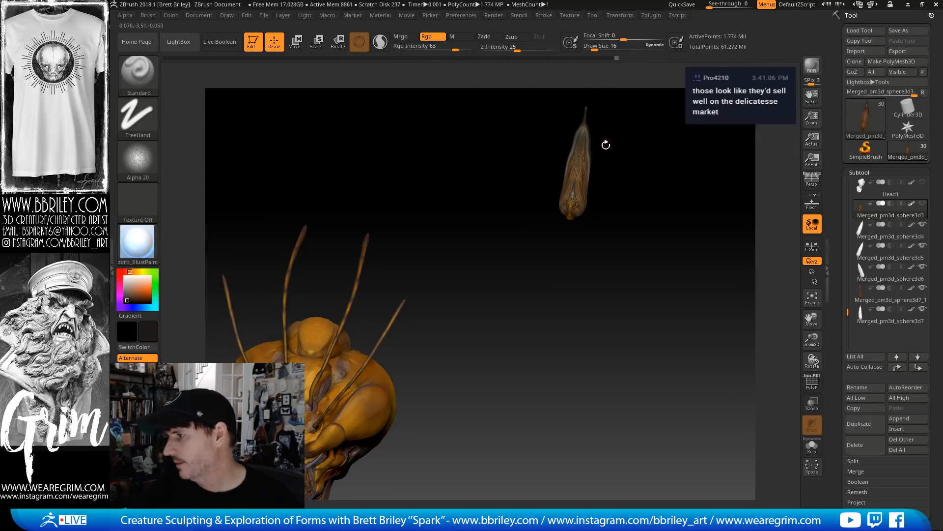
Sample an orange-brown and touch up the pod's side and stem at draw size 12, reducing the size to 9
left_click_drag(661, 140, 582, 277, "alt")
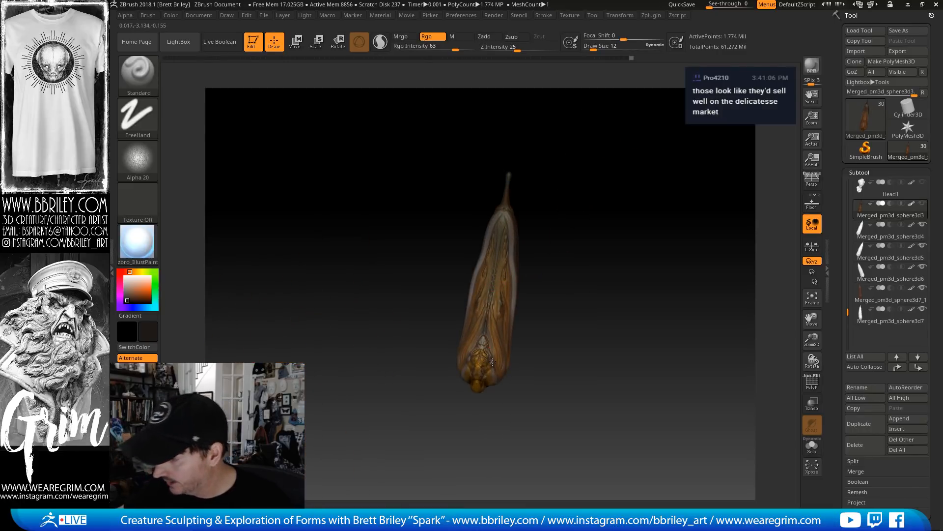
left_click_drag(493, 365, 525, 198, "alt")
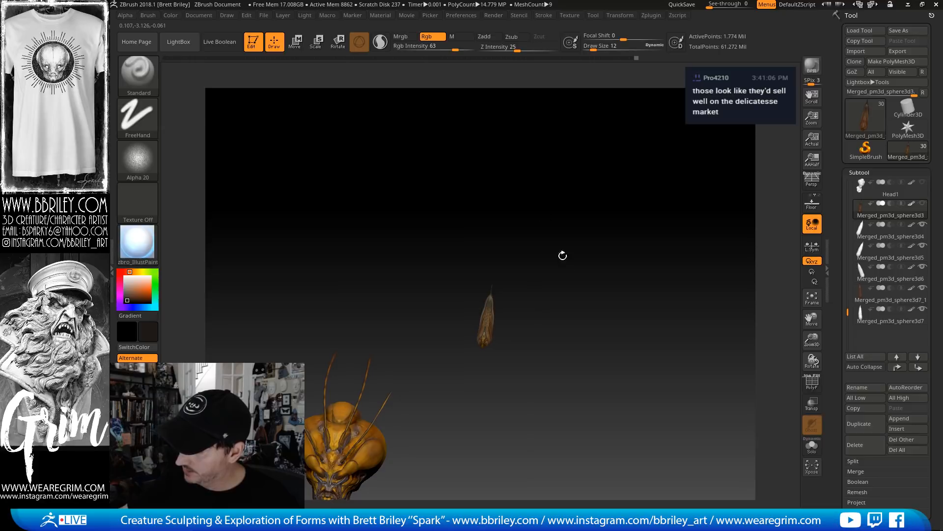
left_click_drag(547, 204, 304, 337)
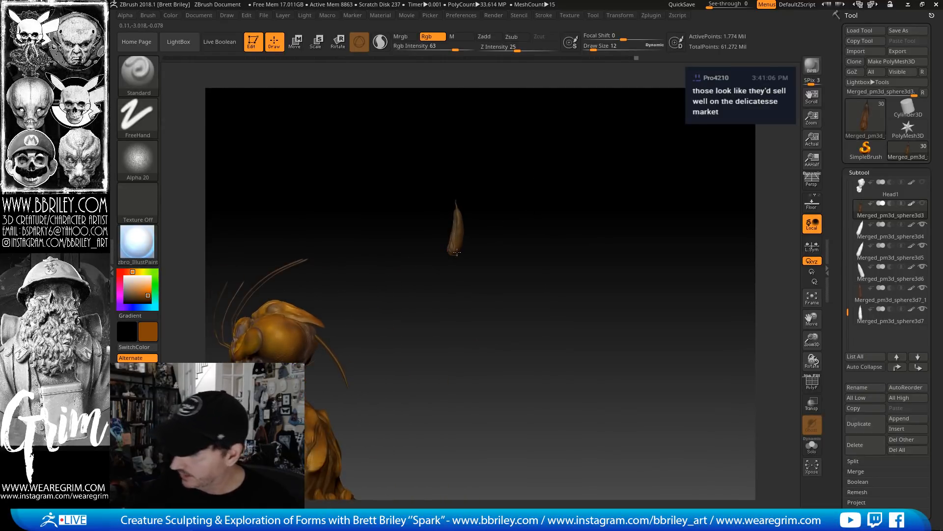
left_click_drag(491, 245, 583, 397, "alt")
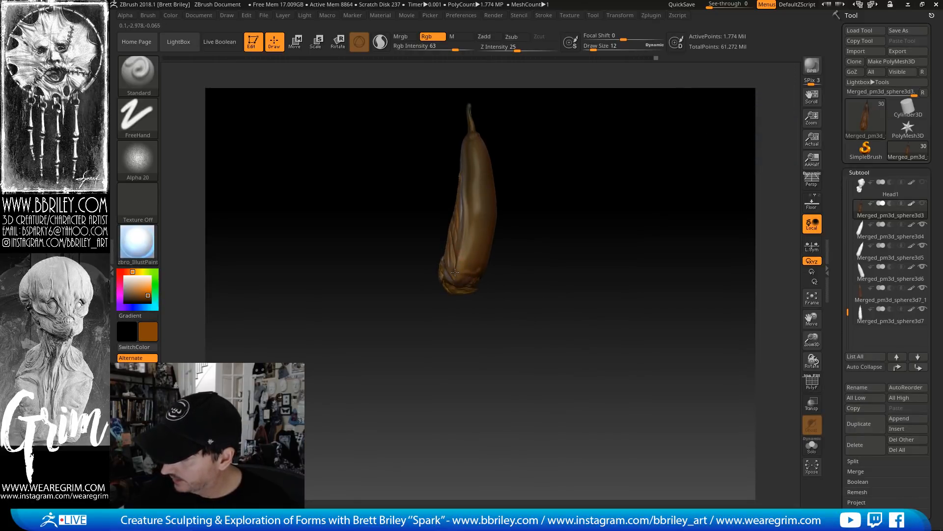
right_click_drag(471, 278, 455, 195)
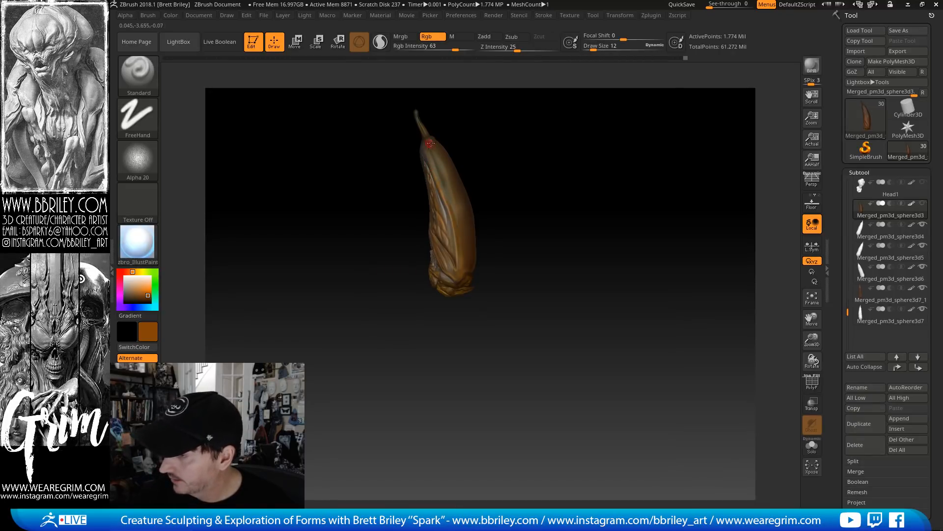
right_click_drag(431, 143, 455, 153)
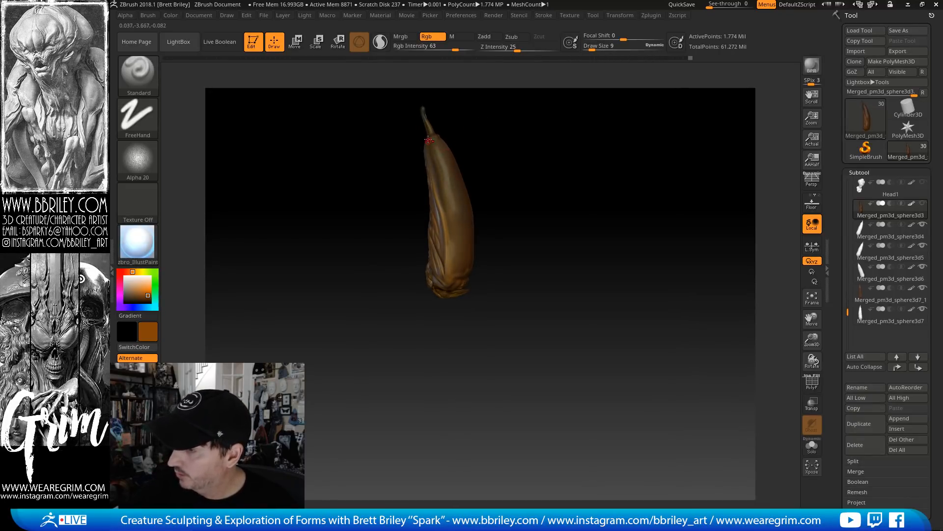
right_click_drag(557, 250, 588, 209)
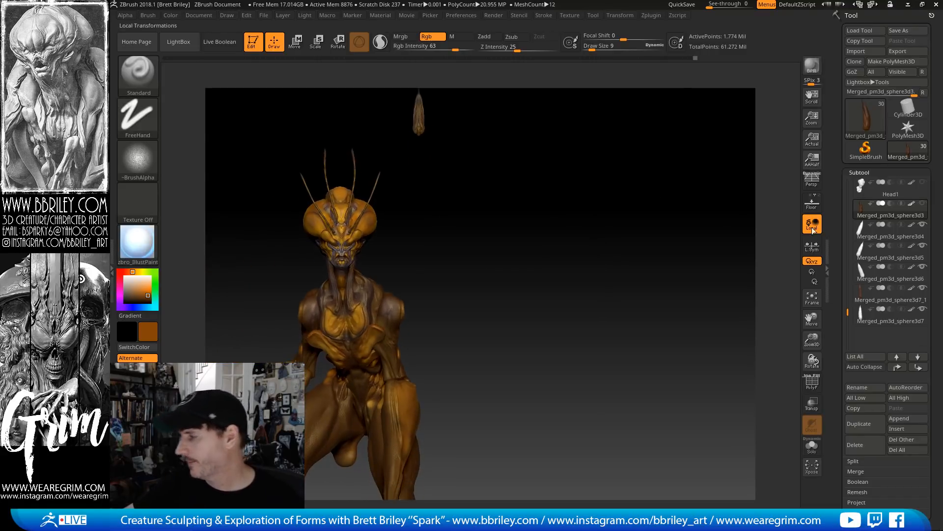
Duplicate the painted pod subtool and move the copy down from above the creature's head toward the nest
left_click(872, 215)
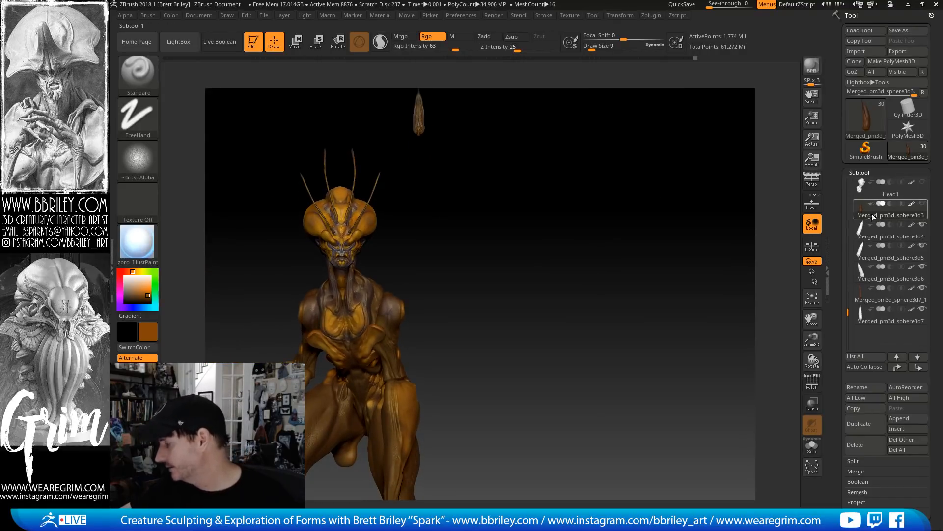
left_click(860, 424)
key("w")
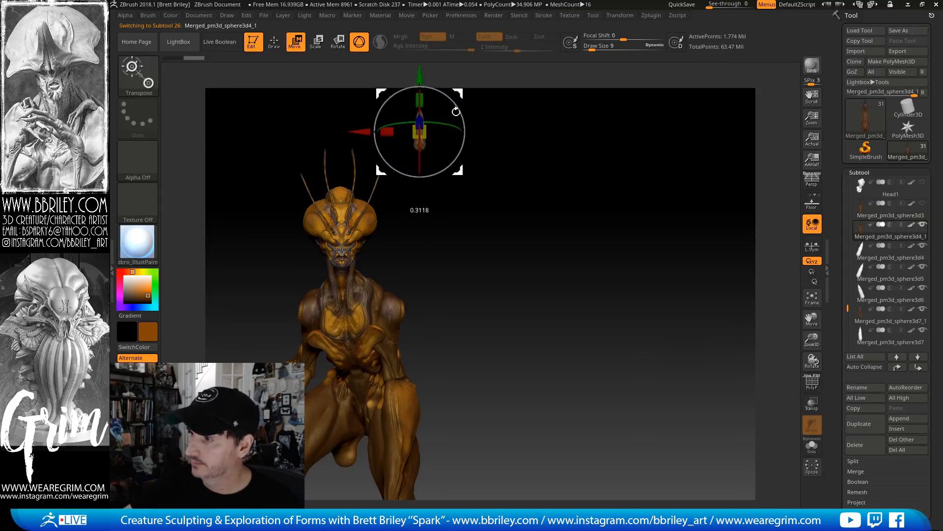
left_click_drag(456, 112, 456, 315)
key("ctrl+z")
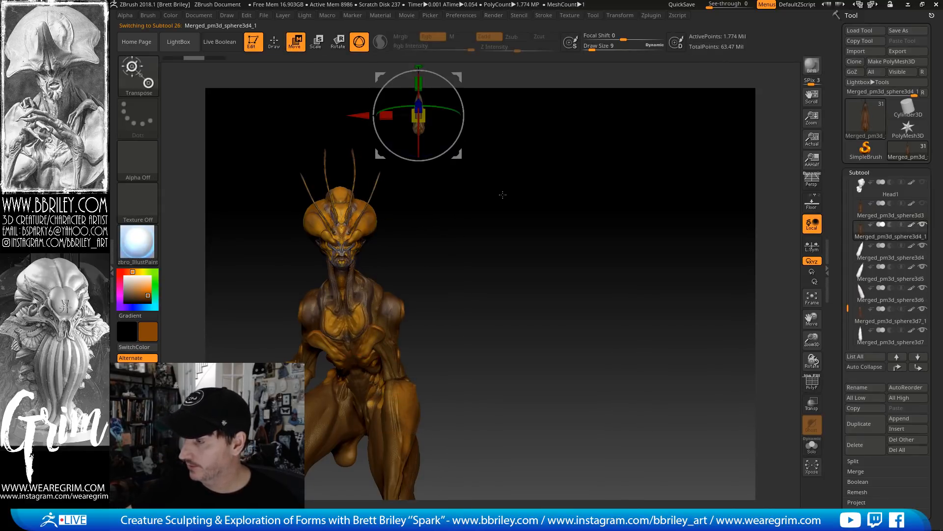
left_click_drag(502, 194, 509, 144, "alt")
left_click_drag(475, 108, 399, 371)
Move, scale and rotate the pod copy to fit over the lowest unpainted white pod on the nest's front
left_click_drag(478, 316, 593, 319)
left_click_drag(593, 320, 552, 344, "alt")
left_click_drag(320, 309, 459, 335)
left_click_drag(592, 321, 444, 224)
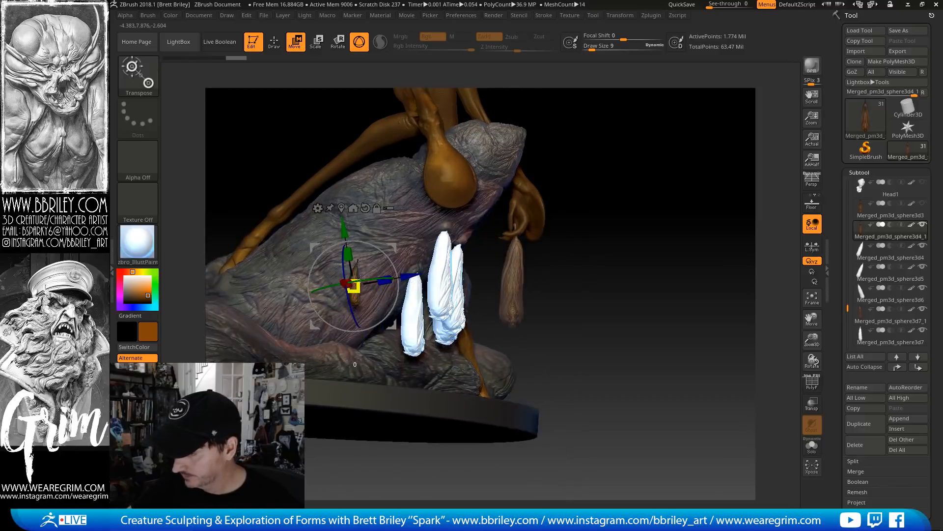
left_click_drag(361, 279, 382, 254)
left_click_drag(640, 188, 517, 216)
left_click_drag(391, 248, 489, 275)
left_click_drag(643, 195, 634, 265)
left_click_drag(492, 275, 492, 289)
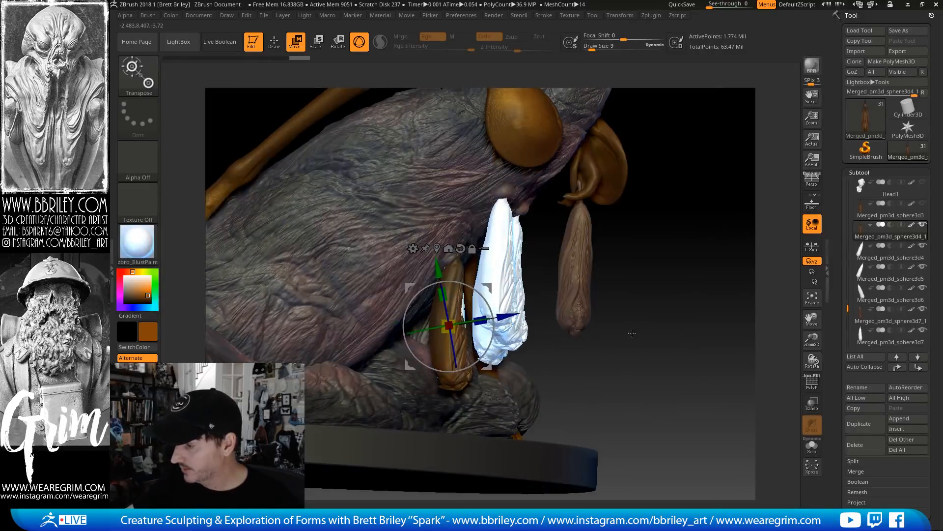
left_click_drag(632, 333, 531, 329)
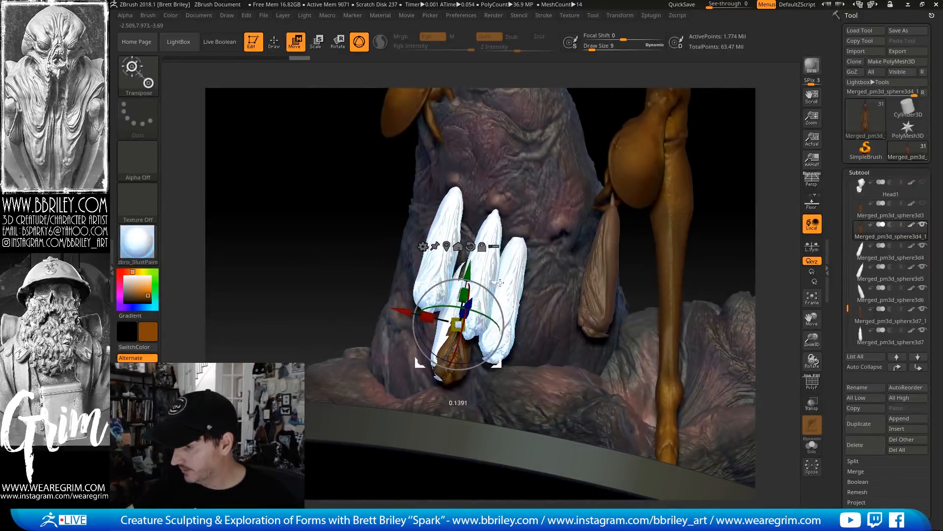
left_click_drag(499, 280, 500, 280)
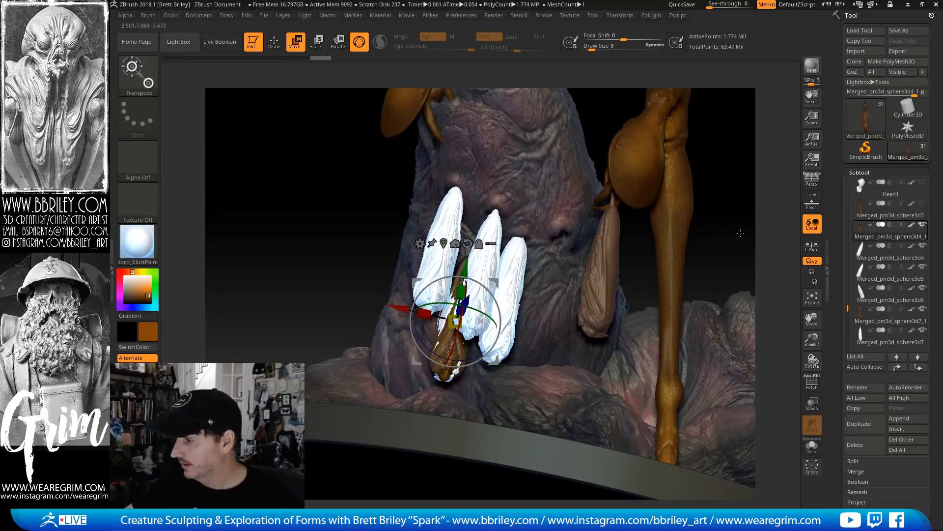
Duplicate the fitted pod and move and rotate the second copy over the unpainted pod on the outer side of the cluster
left_click_drag(740, 233, 729, 212)
left_click_drag(727, 173, 763, 207)
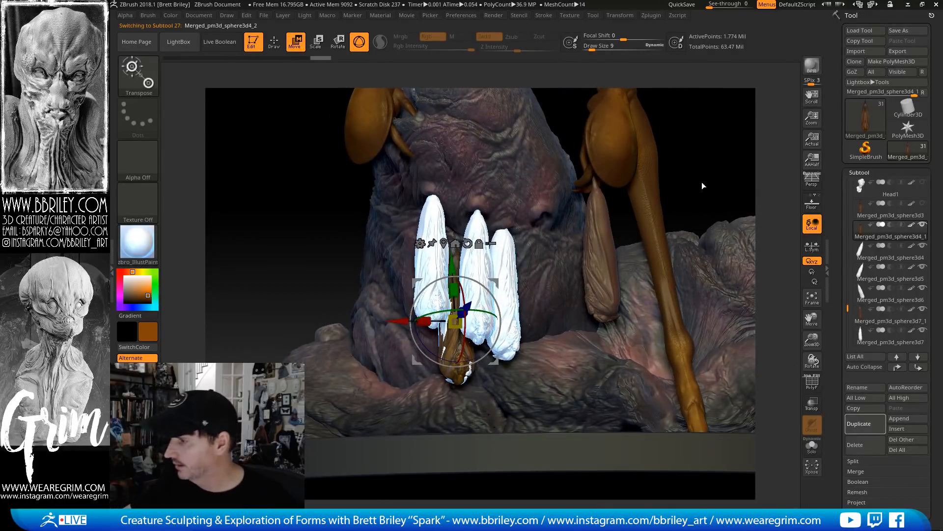
left_click_drag(702, 186, 505, 270)
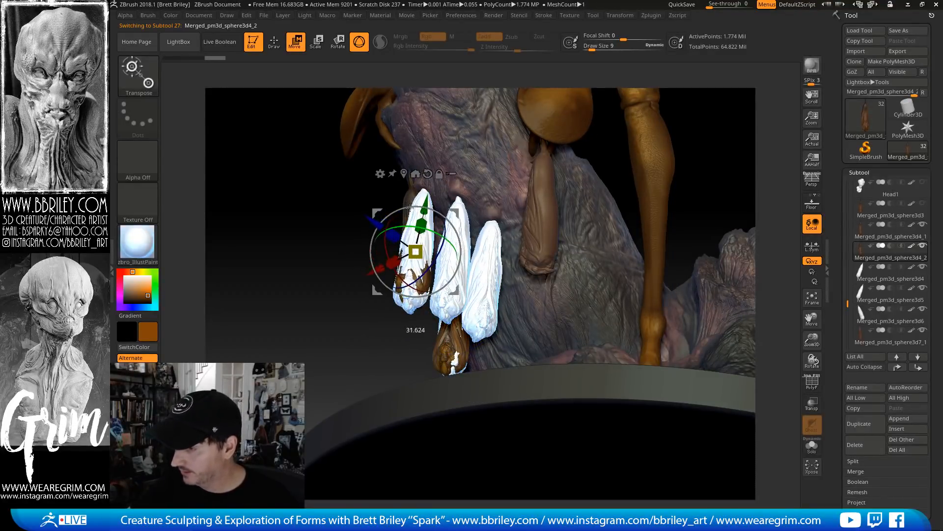
left_click_drag(410, 208, 409, 208)
left_click_drag(314, 167, 344, 211)
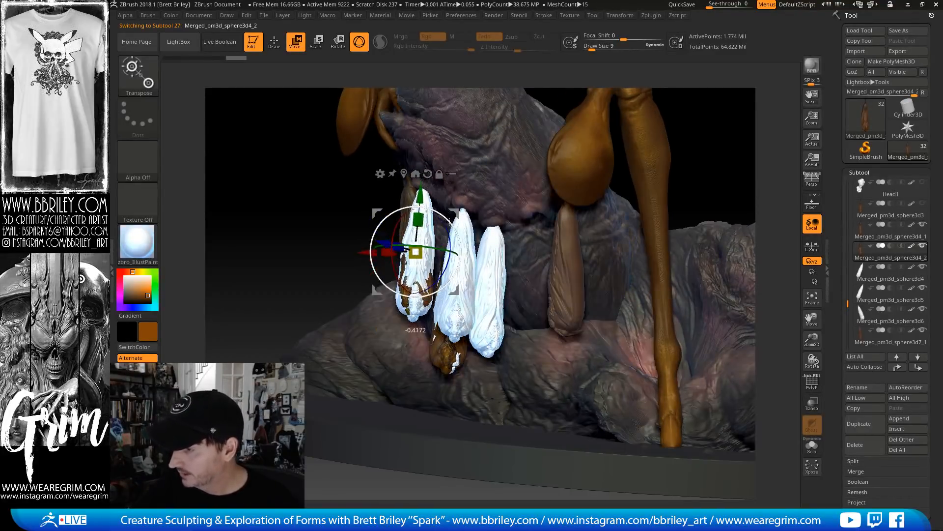
left_click_drag(458, 220, 457, 224)
left_click_drag(315, 186, 471, 227)
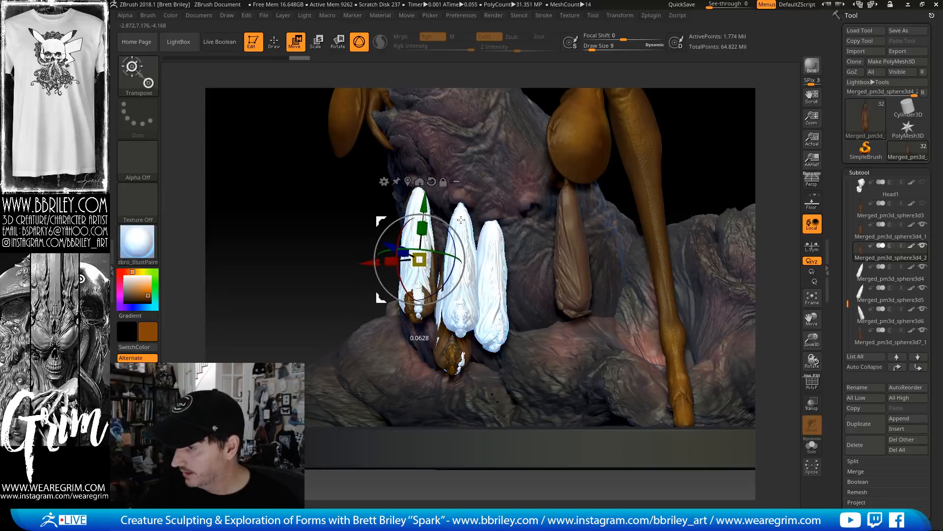
Duplicate the outer pod copy and move and rotate the third copy onto the middle white pod of the cluster
left_click(859, 424)
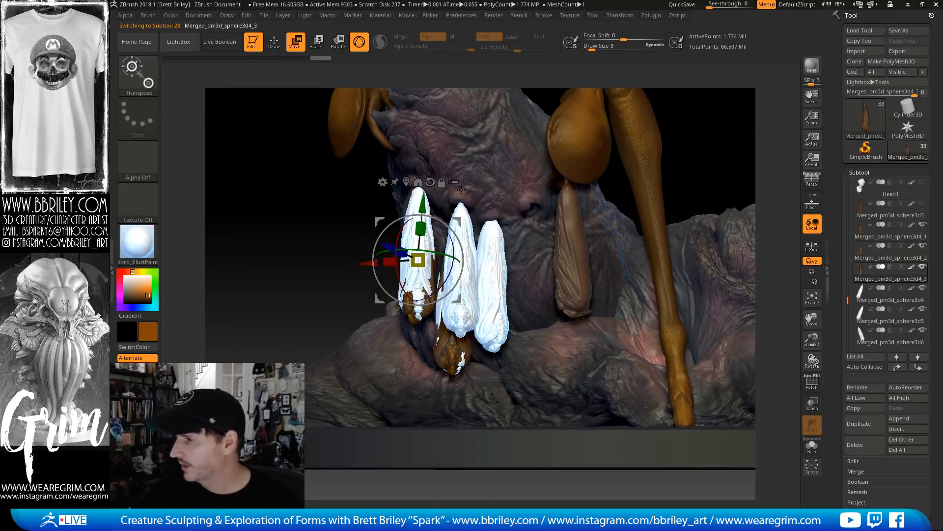
left_click_drag(418, 260, 458, 271)
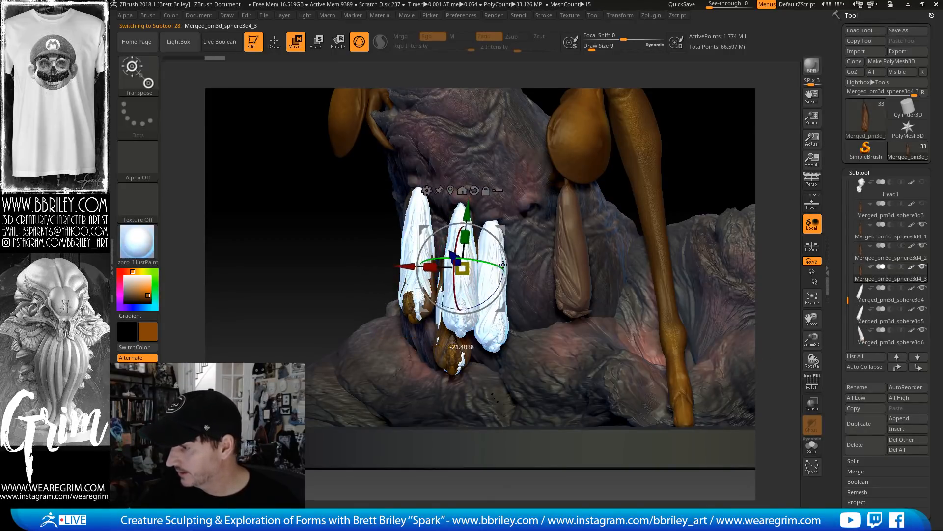
left_click_drag(730, 168, 574, 180)
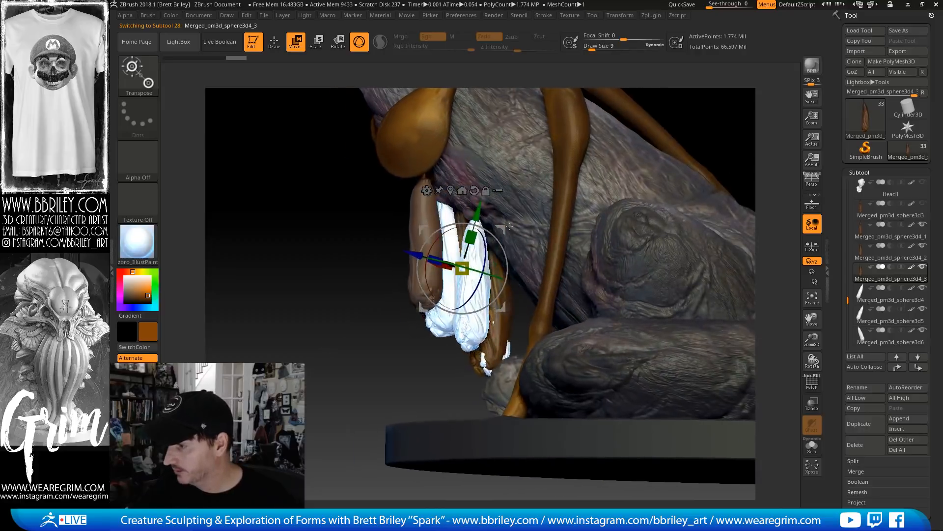
left_click_drag(501, 227, 487, 227)
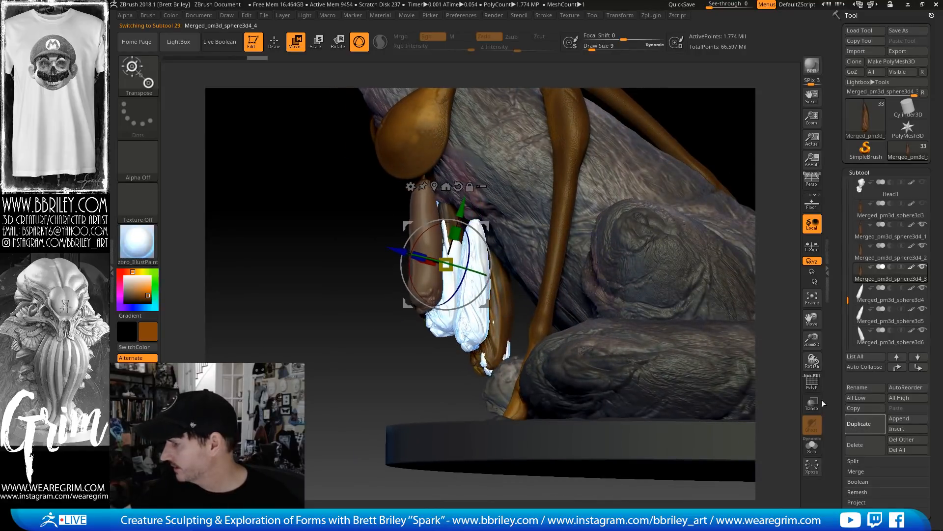
Place a fourth pod duplicate over the white pod nearest the creature's hand and rotate it to match that pod
left_click_drag(315, 235, 457, 228)
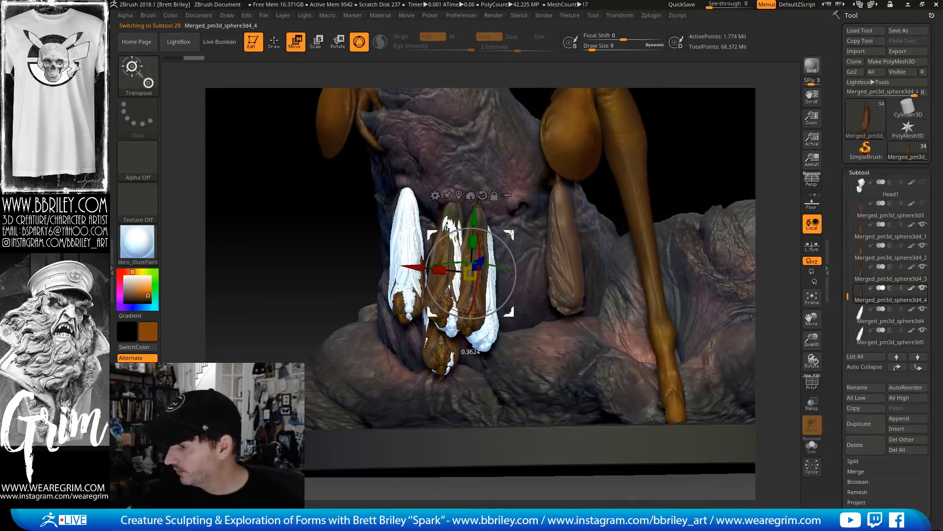
left_click_drag(616, 185, 516, 165)
left_click_drag(513, 284, 516, 279)
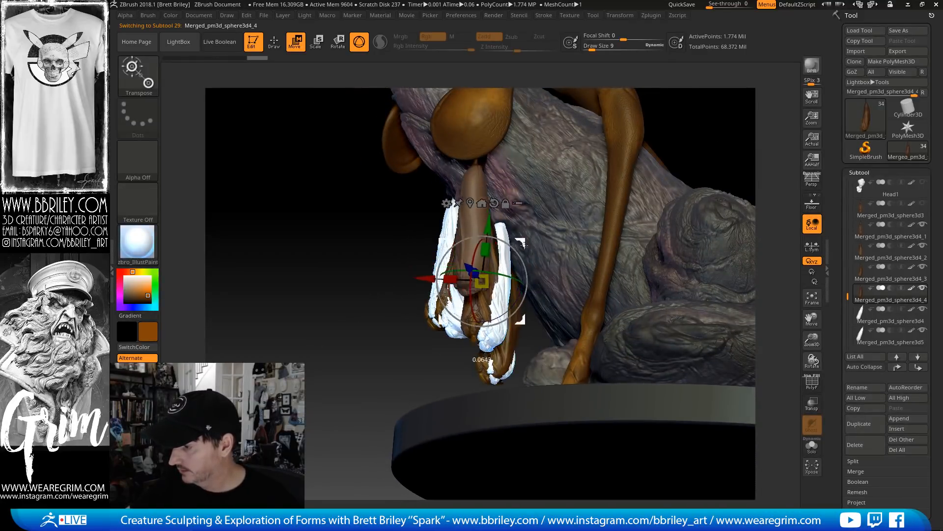
left_click_drag(711, 122, 786, 135)
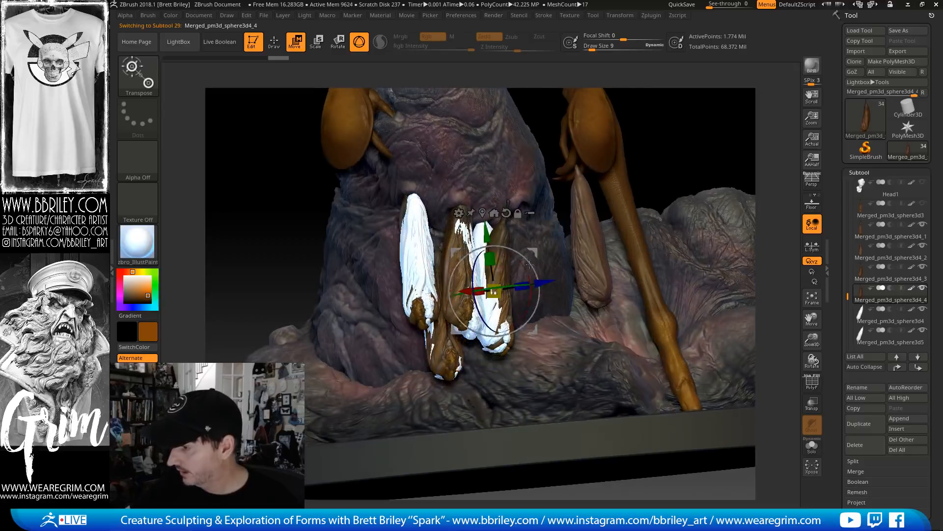
left_click_drag(528, 261, 522, 257)
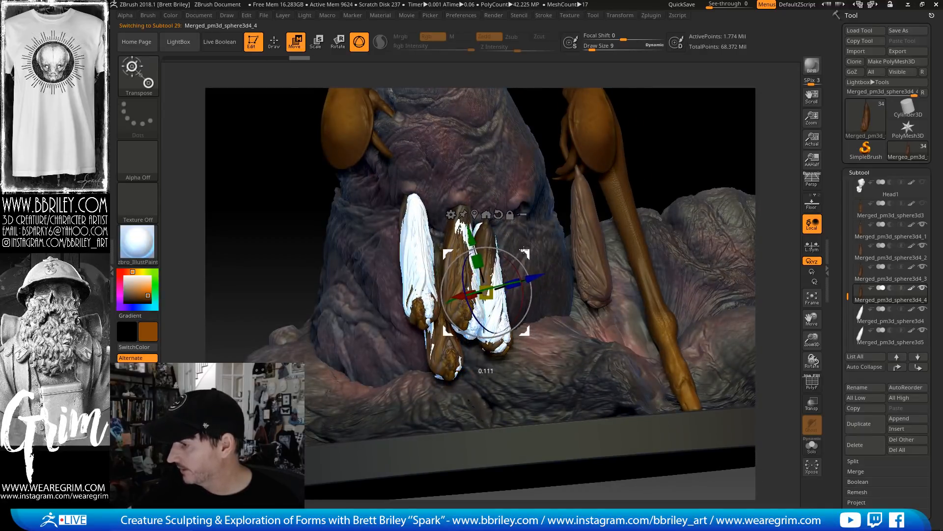
Move a fifth pod duplicate onto the pod hanging below the creature's hand and rotate it into alignment
left_click_drag(718, 163, 666, 170)
left_click_drag(554, 247, 620, 209)
left_click_drag(728, 172, 621, 177)
left_click_drag(619, 209, 466, 229)
left_click_drag(509, 384, 501, 327)
left_click_drag(477, 247, 529, 233)
left_click_drag(767, 172, 645, 170)
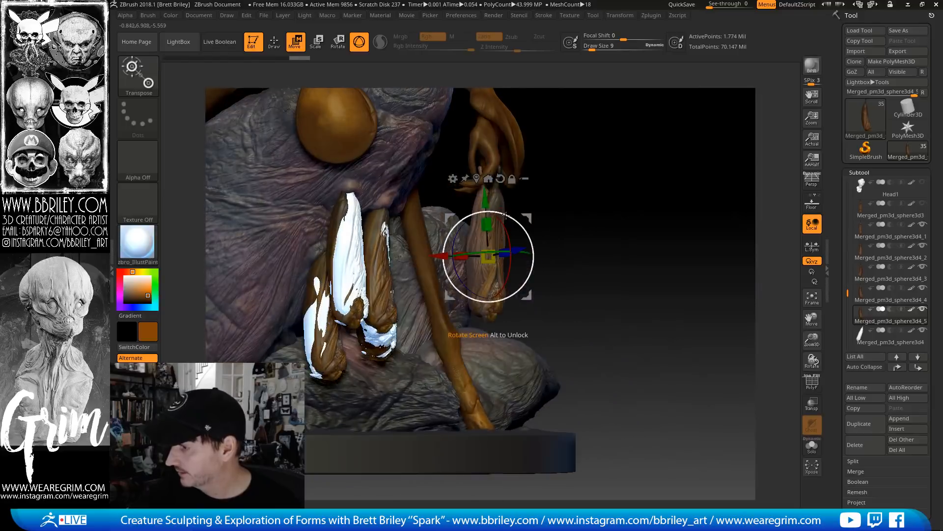
left_click_drag(526, 218, 513, 220)
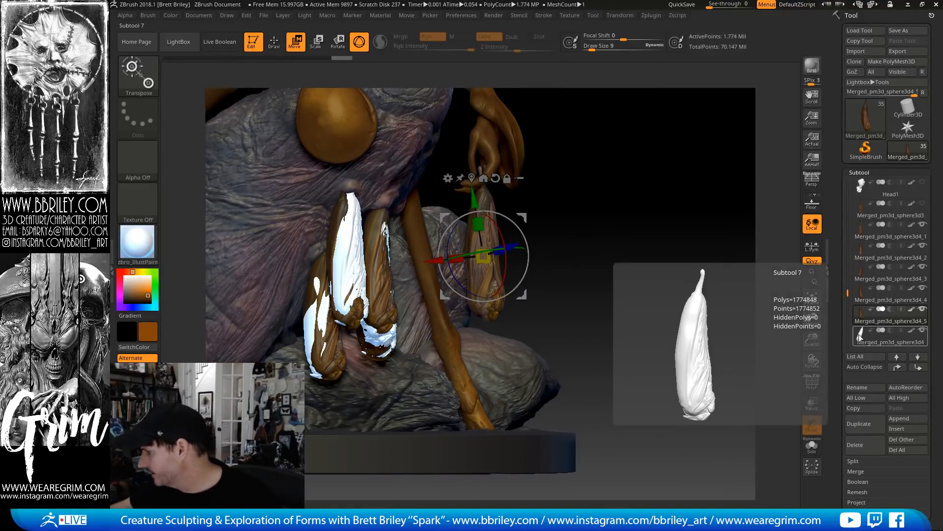
Delete the four unpainted white pod subtools, Merged_pm3d_sphere3d4, sphere3d5, sphere3d6 and sphere3d7
scroll(860, 295, "down", 4)
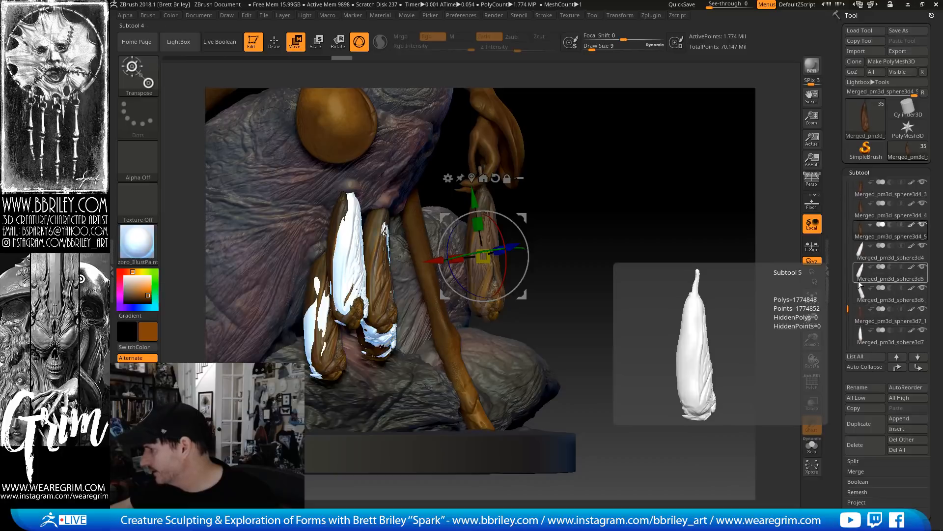
left_click(870, 258)
left_click(863, 454)
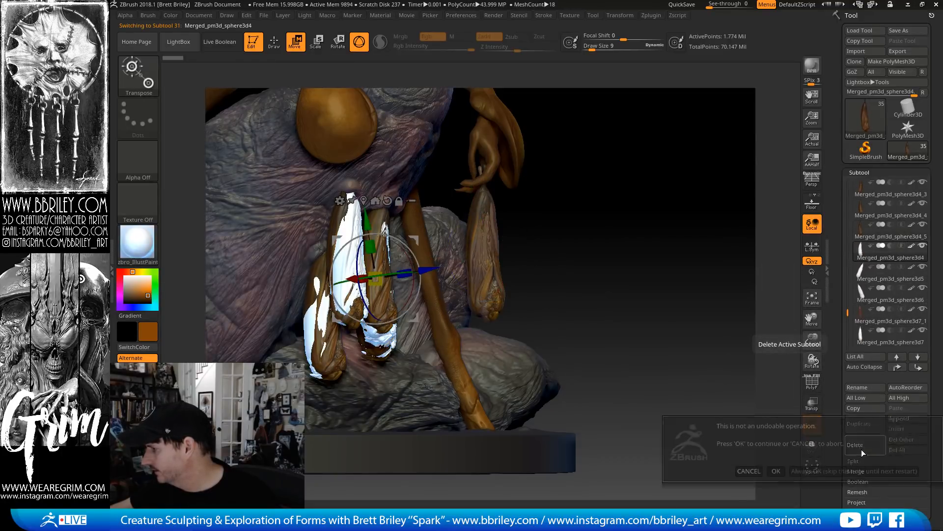
left_click(860, 467)
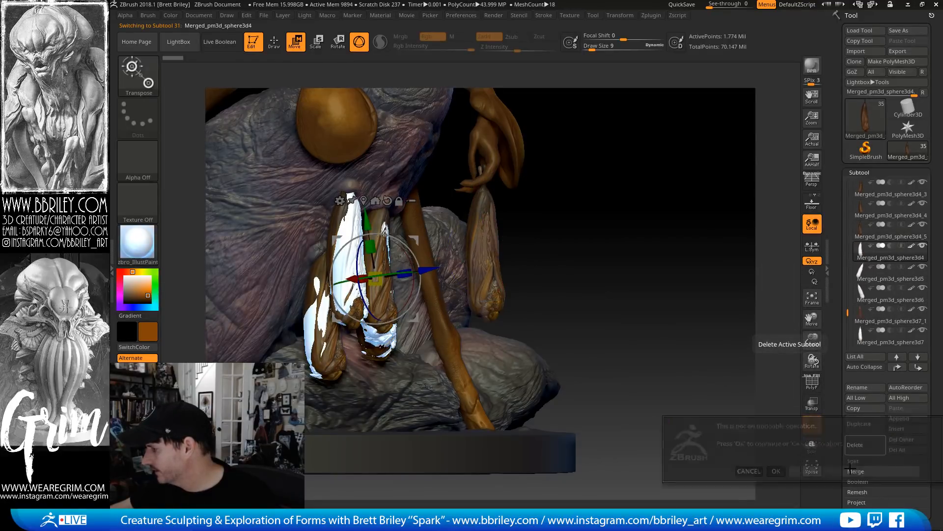
left_click(864, 444)
left_click(865, 444)
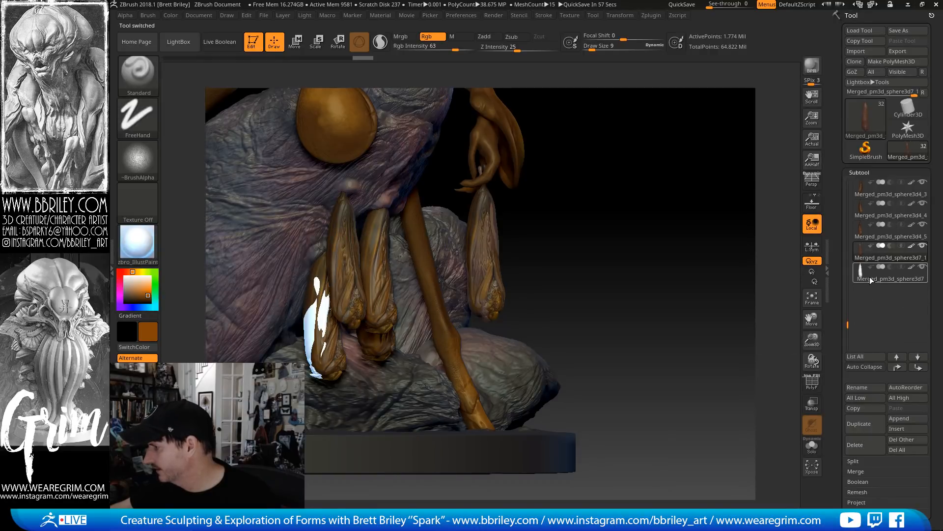
left_click(872, 446)
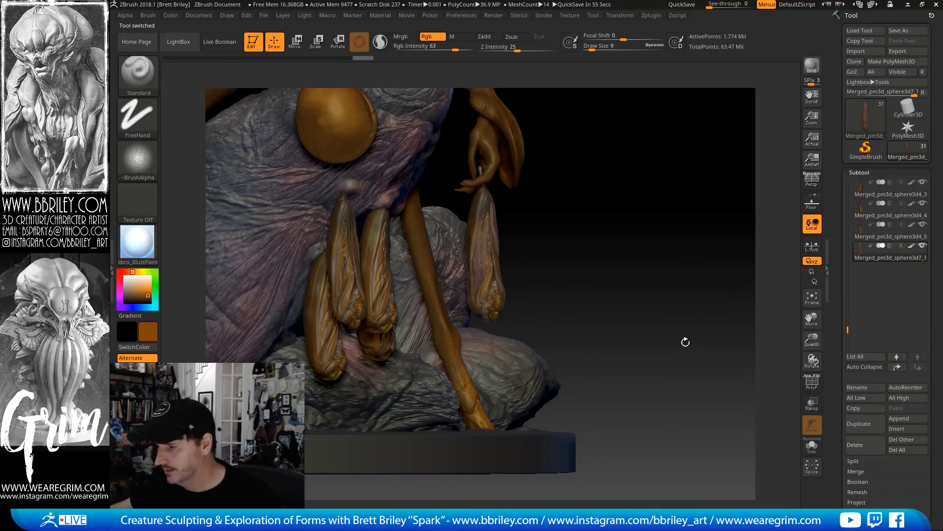
Equip the Move brush and delete the extra pod duplicate Merged_pm3d_sphere3d7_1 beneath the creature's hand
mouse_move(685, 342)
left_mouse_down()
mouse_move(666, 355)
mouse_move(670, 288)
mouse_move(679, 310)
left_mouse_up()
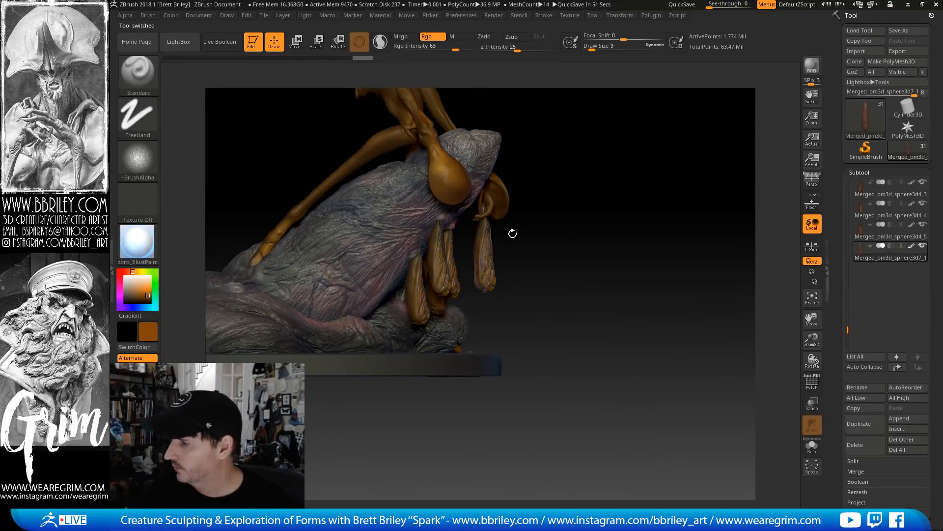
mouse_move(518, 238)
left_mouse_down("alt")
mouse_move(521, 294)
mouse_move(521, 260)
left_mouse_up("alt")
key("b")
key("m")
key("v")
key("s")
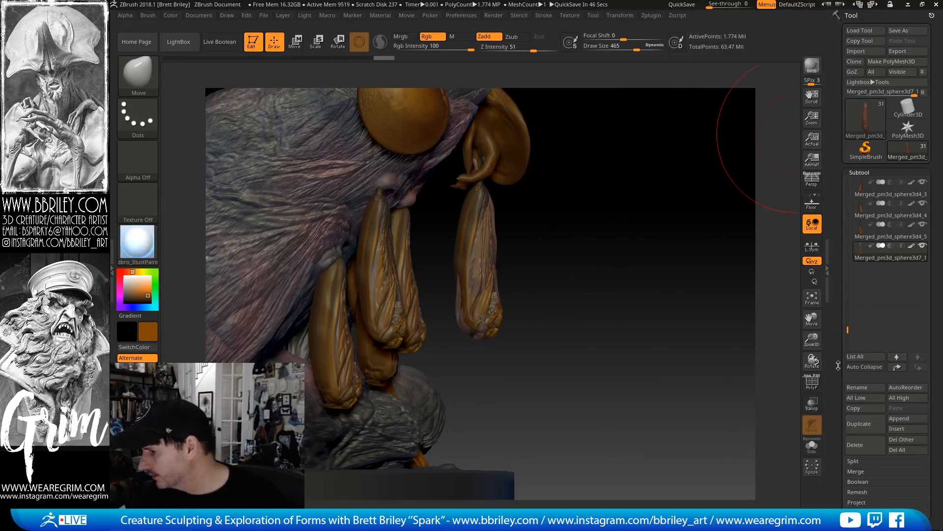
left_click(857, 444)
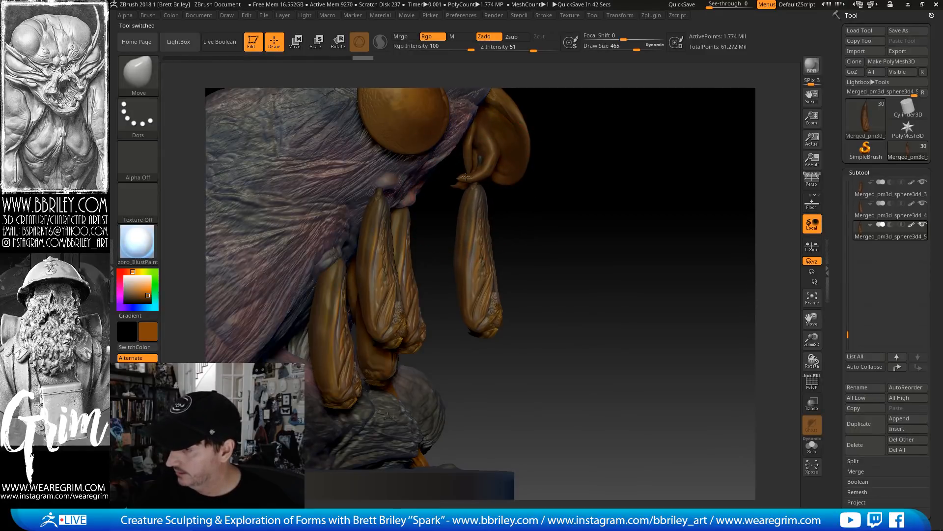
Drop the pod below the creature's hand to a lower subdivision level and set the Move brush's draw size to 320
mouse_move(581, 214)
left_mouse_down()
mouse_move(485, 246)
mouse_move(476, 255)
mouse_move(484, 258)
left_mouse_up()
key("s")
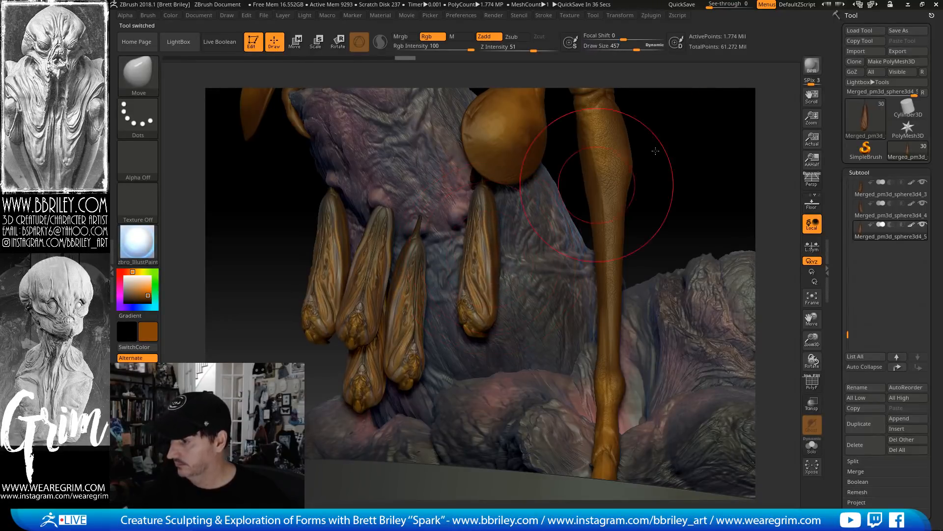
mouse_move(600, 185)
left_mouse_down()
mouse_move(533, 359)
mouse_move(508, 317)
mouse_move(496, 318)
mouse_move(497, 307)
mouse_move(513, 306)
mouse_move(500, 271)
mouse_move(514, 253)
left_mouse_up()
key("s")
key("shift+d")
key("s")
key("s")
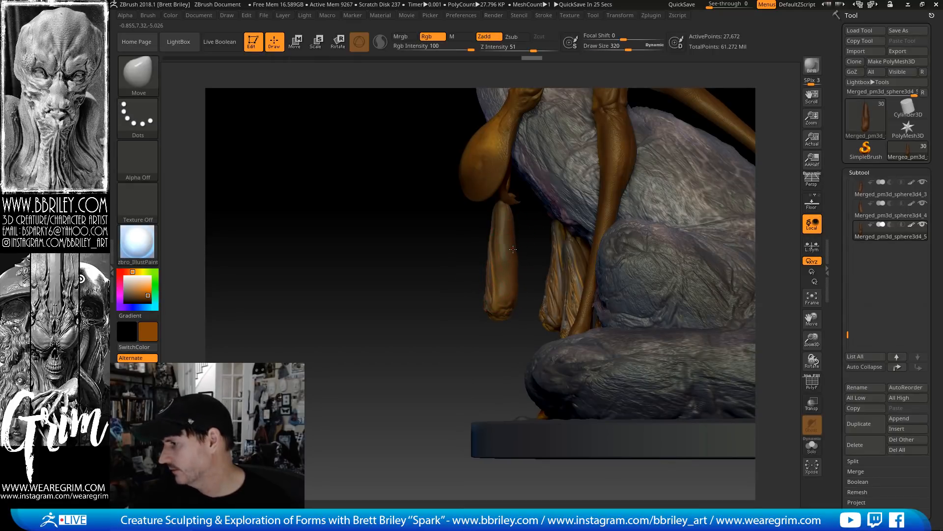
Rotate the pod below the creature's hand slightly and adjust the placement of one pod in the hanging cluster
key("w")
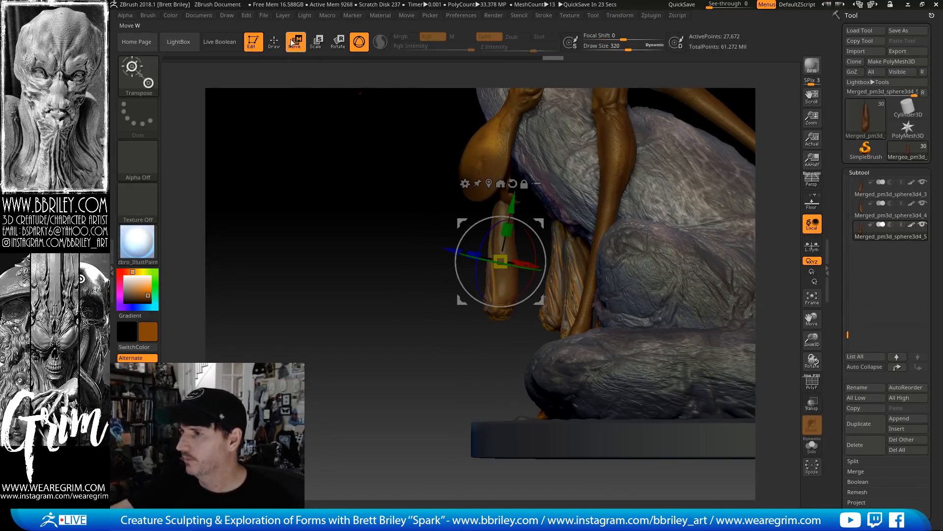
left_click_drag(537, 232, 546, 224)
left_click(553, 306, "alt")
left_click_drag(497, 339, 744, 222)
left_click_drag(759, 182, 772, 204)
left_click_drag(604, 236, 604, 244)
left_click_drag(746, 186, 680, 190)
Rotate the cluster pods Merged_pm3d_sphere3d4_2 and Merged_pm3d_sphere3d4_4 slightly into position and return to Draw mode
left_click(529, 275, "alt")
left_click_drag(727, 170, 683, 173)
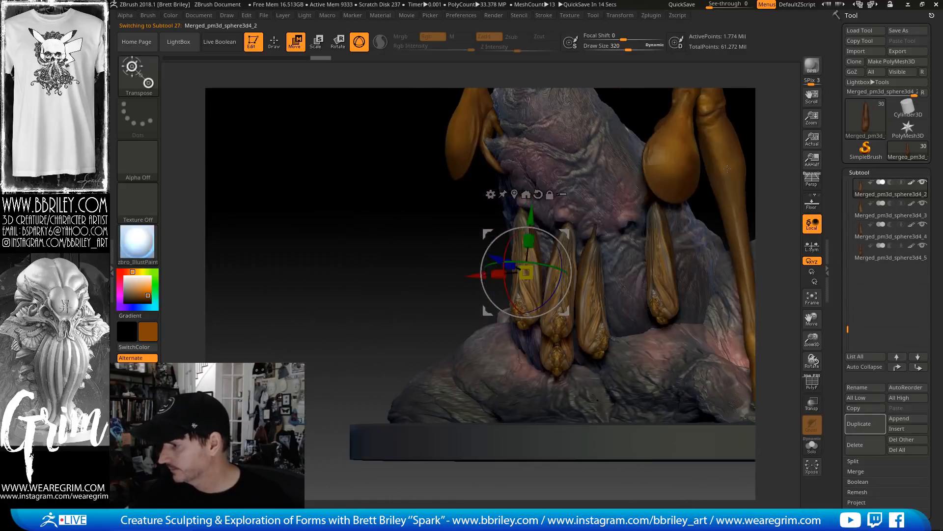
left_click_drag(563, 246, 565, 248)
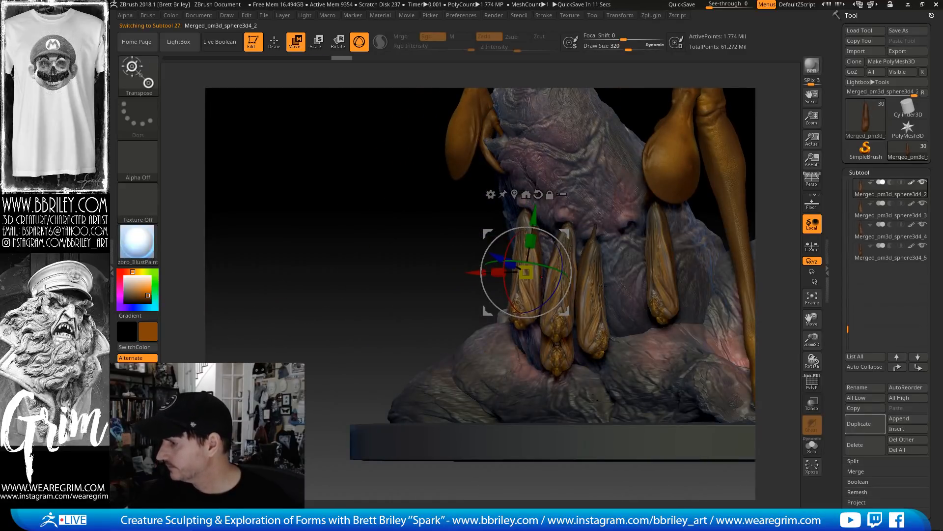
left_click(595, 268, "alt")
left_click_drag(707, 288, 624, 269)
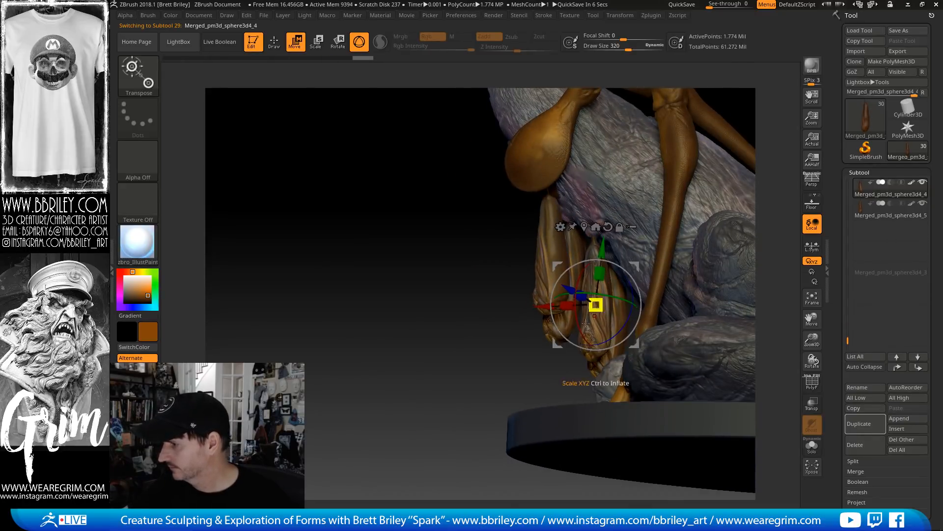
left_click_drag(484, 363, 580, 367)
left_click_drag(634, 265, 627, 268)
key("q")
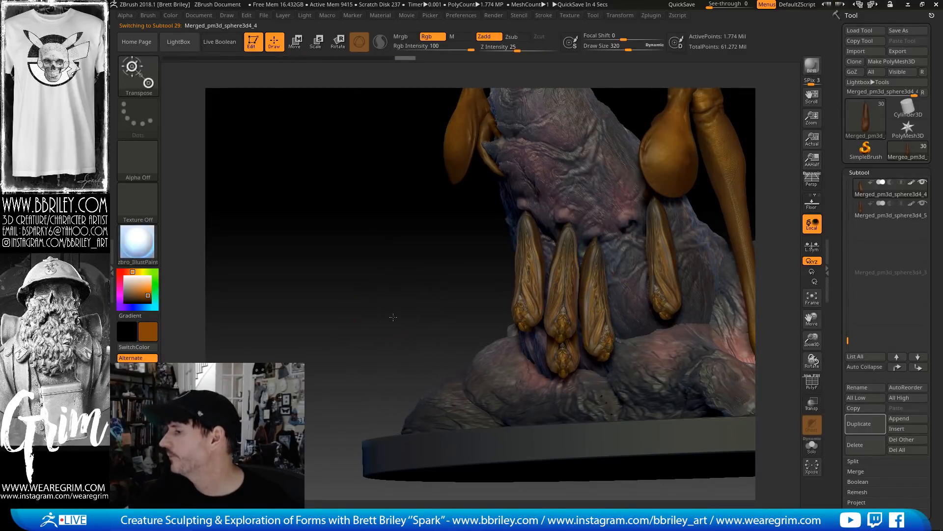
Hide the five painted pod subtools, Merged_pm3d_sphere3d4_1 through Merged_pm3d_sphere3d4_5
left_click_drag(394, 316, 345, 211, "alt")
left_click_drag(710, 126, 589, 202)
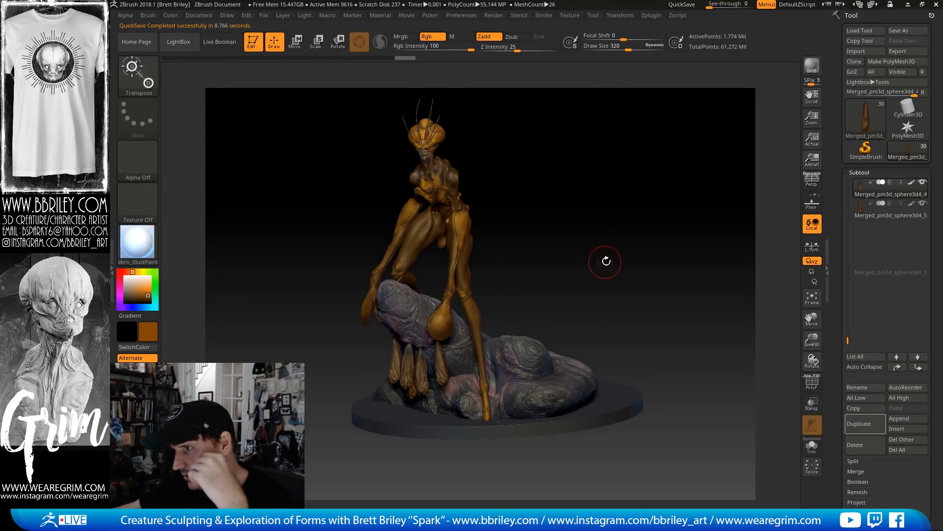
mouse_move(606, 262)
left_mouse_down()
mouse_move(617, 244)
mouse_move(669, 236)
mouse_move(516, 239)
left_mouse_up()
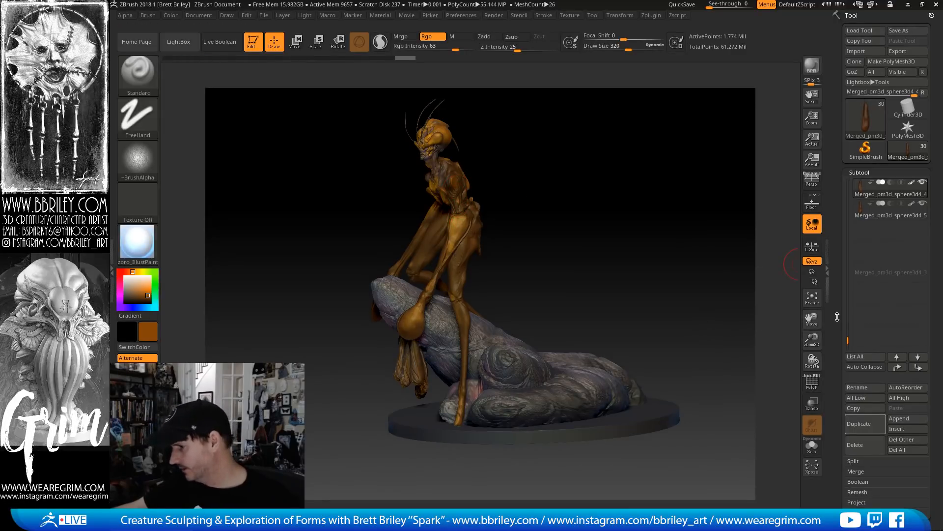
left_click_drag(844, 346, 848, 306)
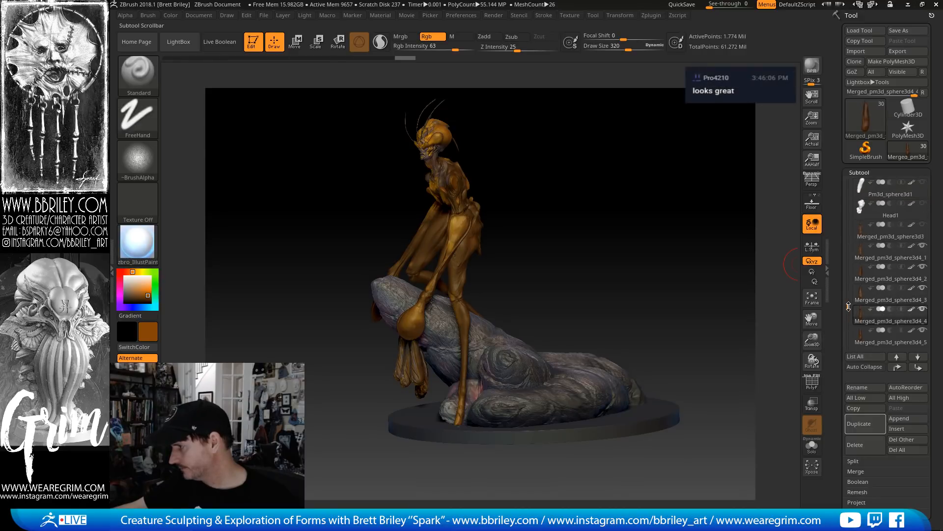
left_click(921, 247)
left_click(922, 268)
left_click(923, 288)
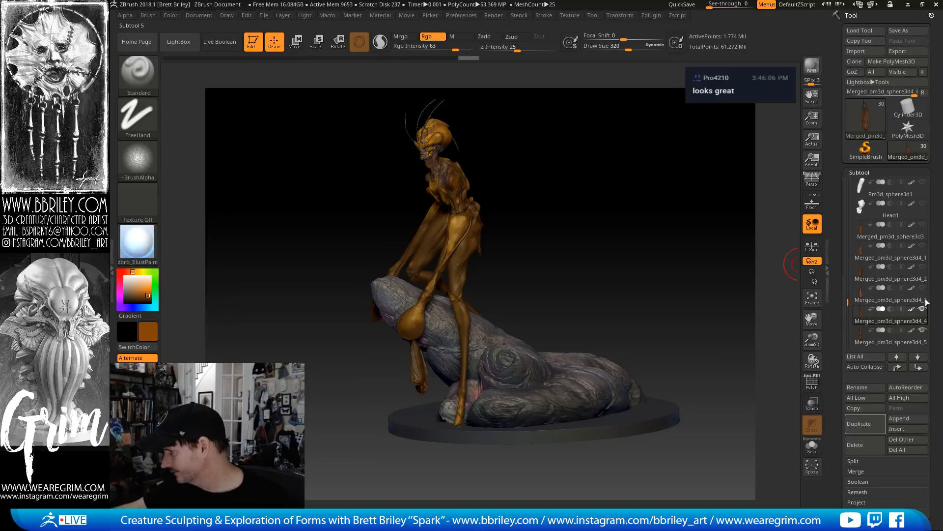
left_click(865, 313)
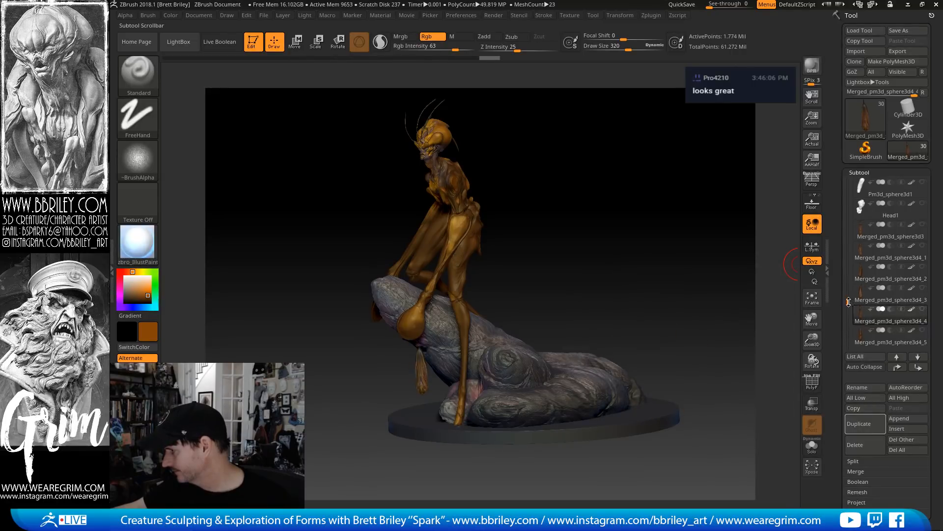
Hide the base Pm3d_cylinder3d1 and the Nest3, Nest2 and Nest1 subtools so only the creature is shown
left_click_drag(849, 301, 843, 271)
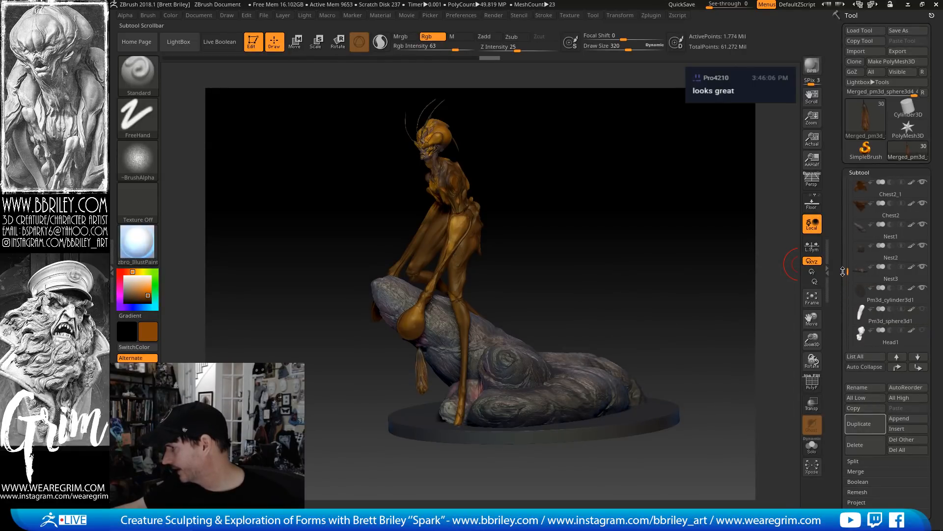
left_click(922, 288)
left_click(923, 266)
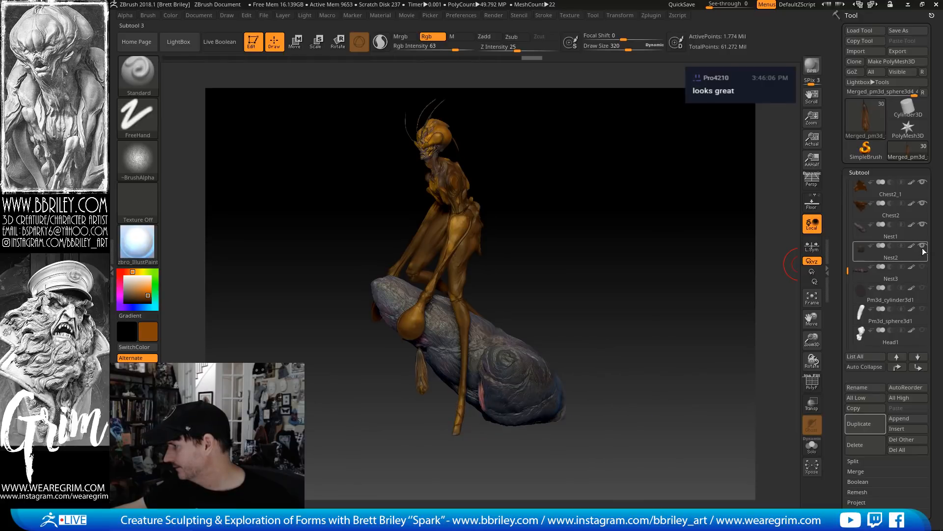
left_click(923, 245)
left_click(923, 225)
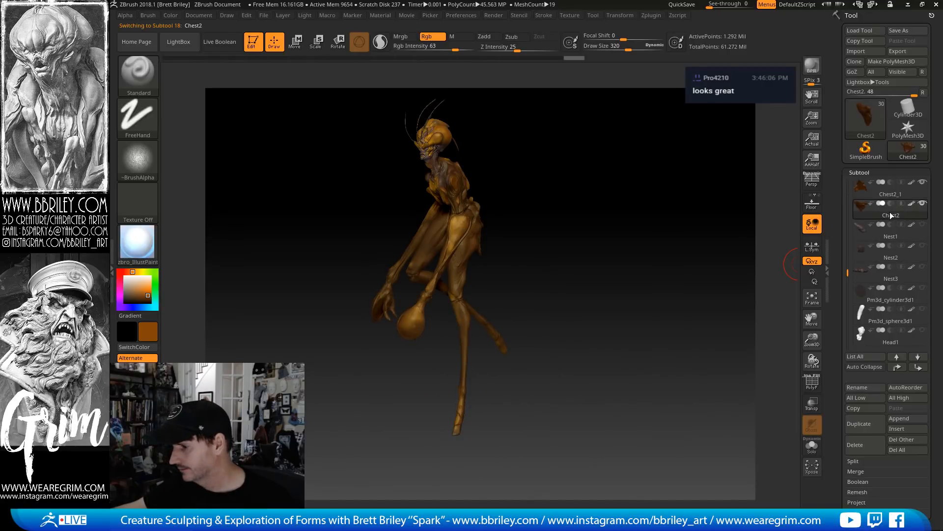
Merge the visible creature subtools into a single separate tool
mouse_move(659, 285)
left_mouse_down()
mouse_move(686, 284)
mouse_move(671, 285)
left_mouse_up()
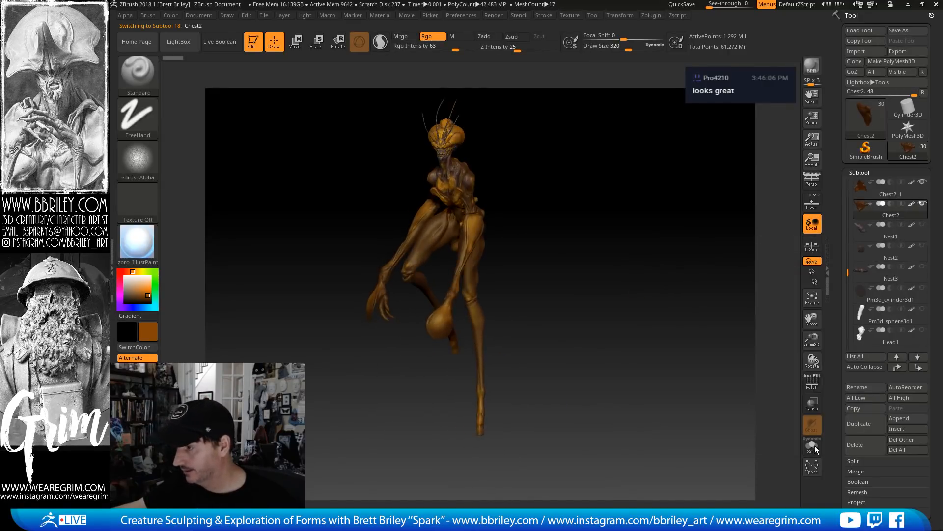
left_click(856, 471)
left_click(863, 491)
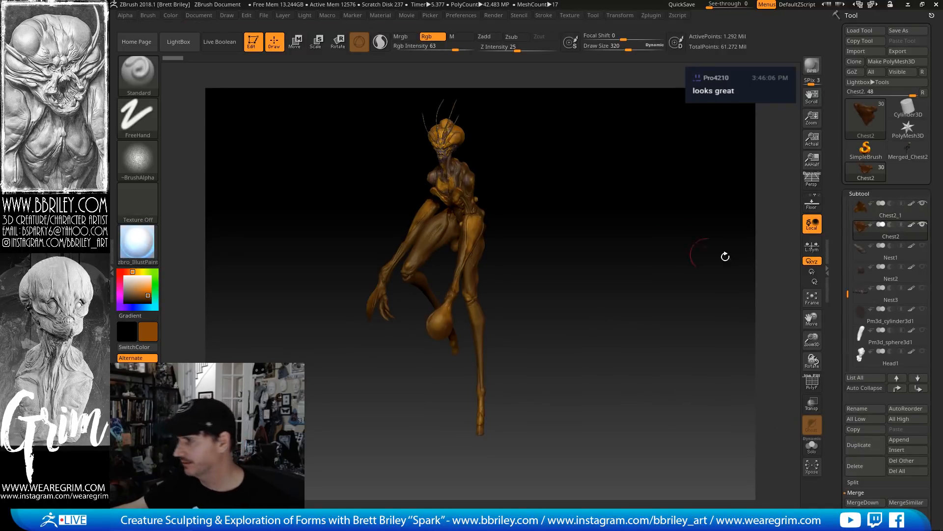
Try appending the merged creature tool Merged_Chest2 as a subtool and delete the appended copy
left_click(897, 440)
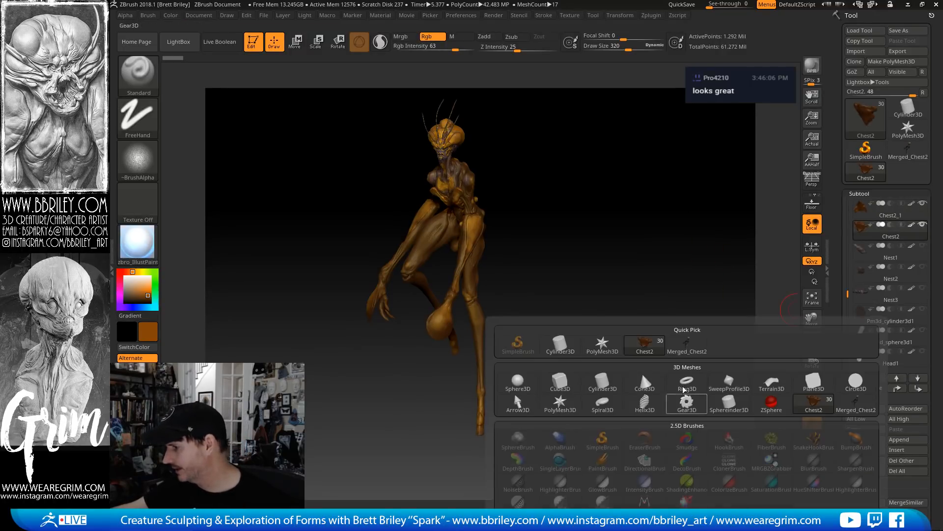
left_click(689, 353)
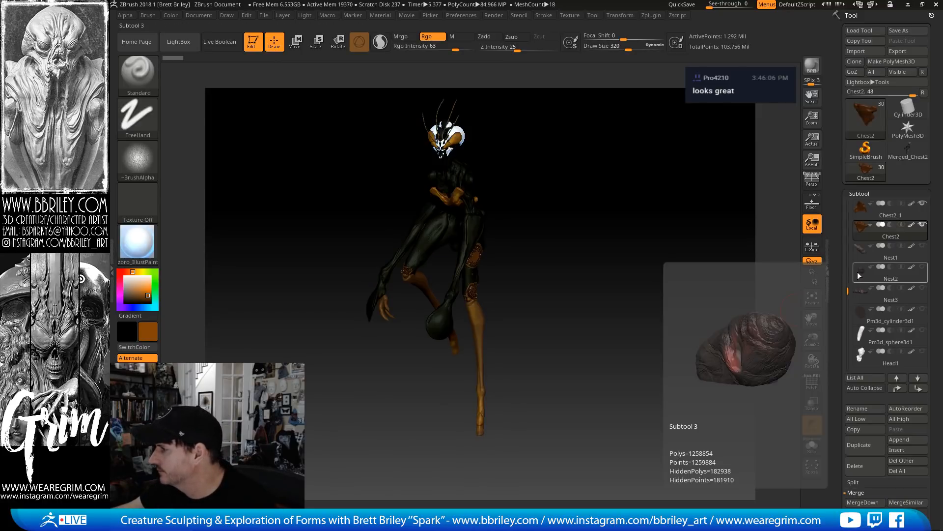
left_click_drag(850, 293, 849, 343)
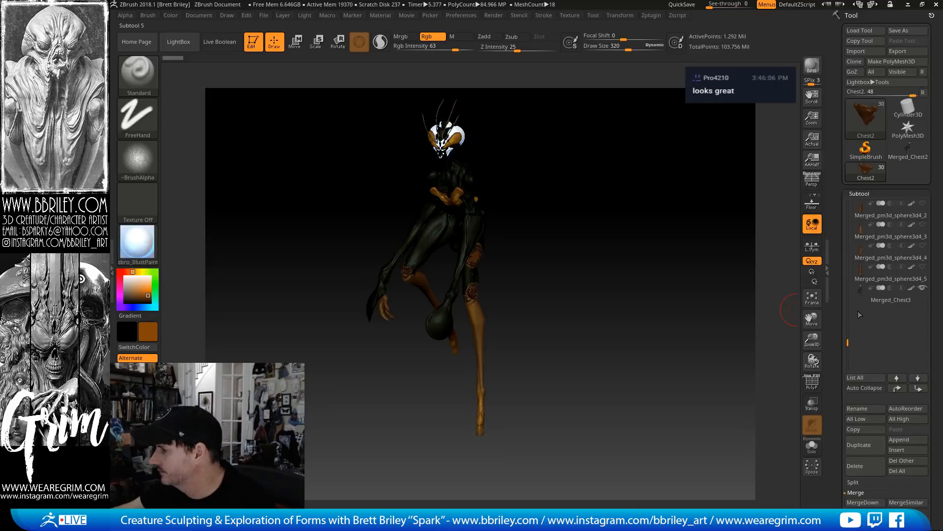
left_click(861, 293)
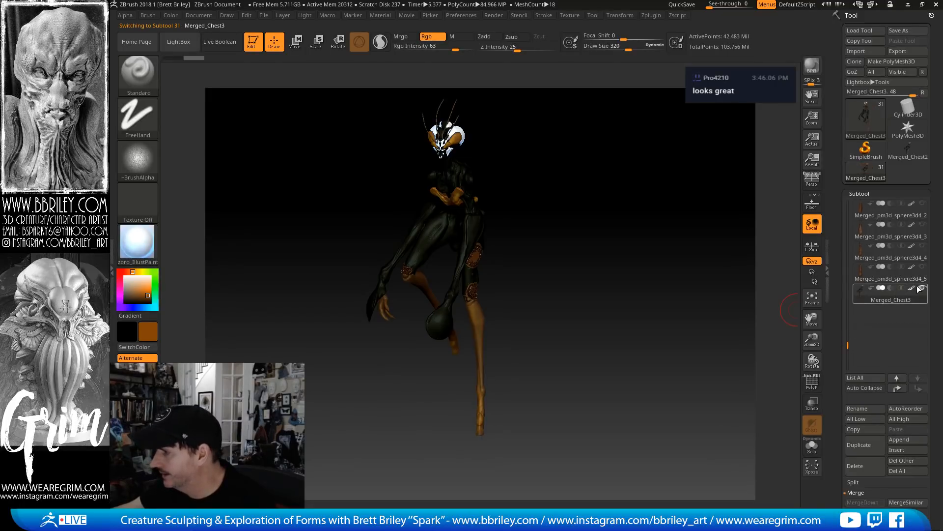
left_click(855, 465)
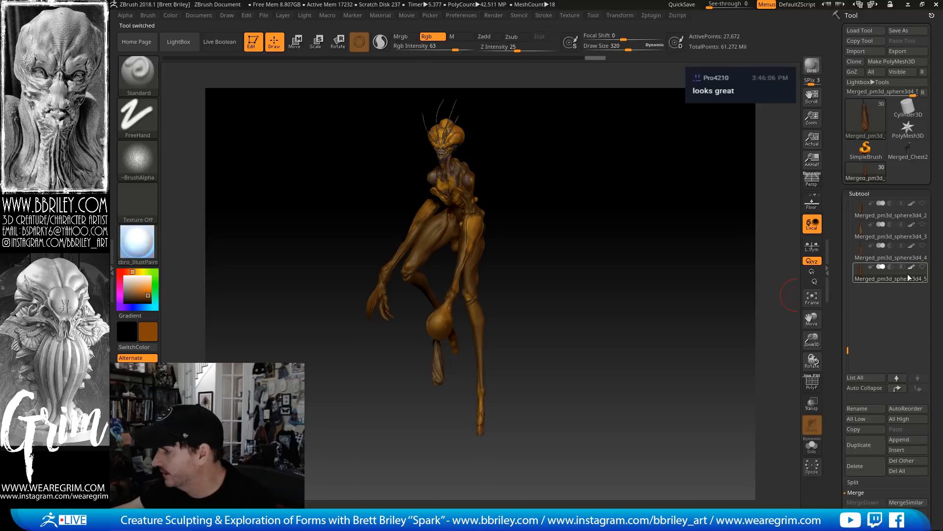
Show the five pod subtools, the base Pm3d_cylinder3d1 and the Nest1, Nest2 and Nest3 subtools again
left_click_drag(923, 269, 923, 203)
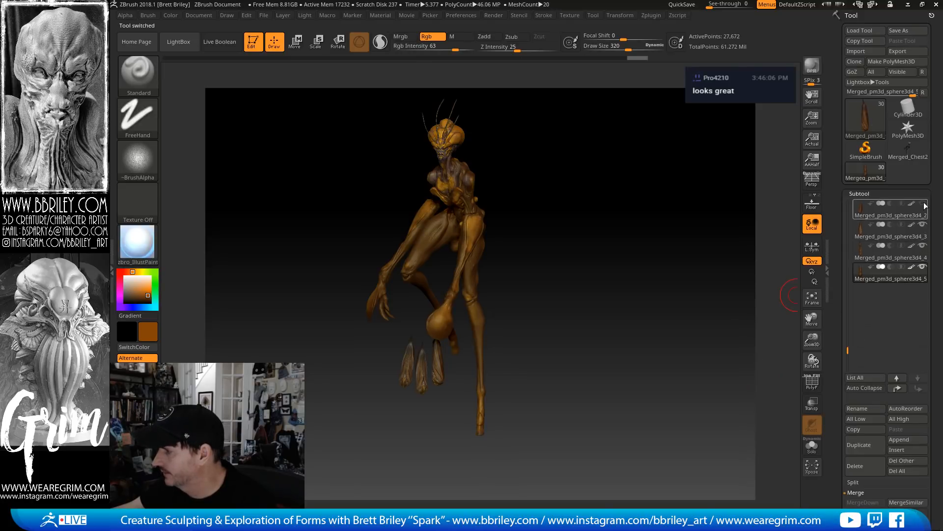
scroll(873, 346, "up", 4)
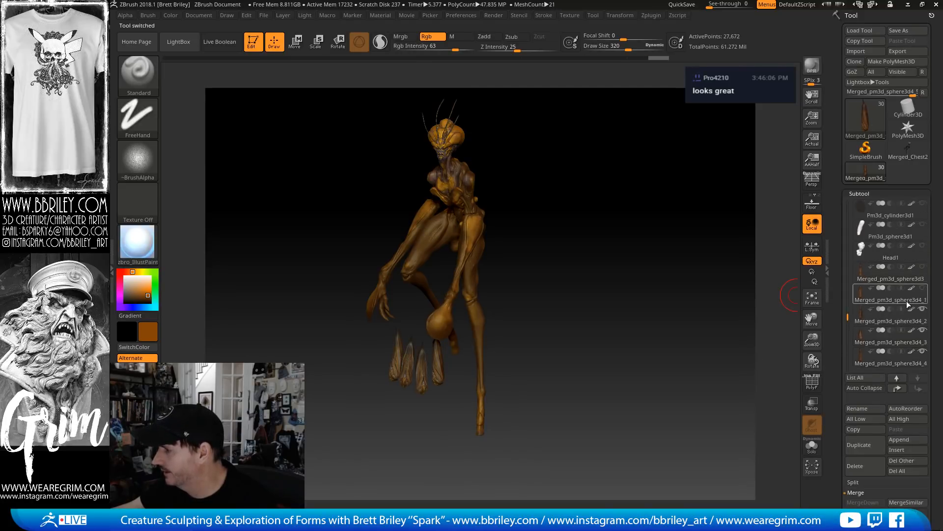
left_click_drag(847, 317, 847, 291)
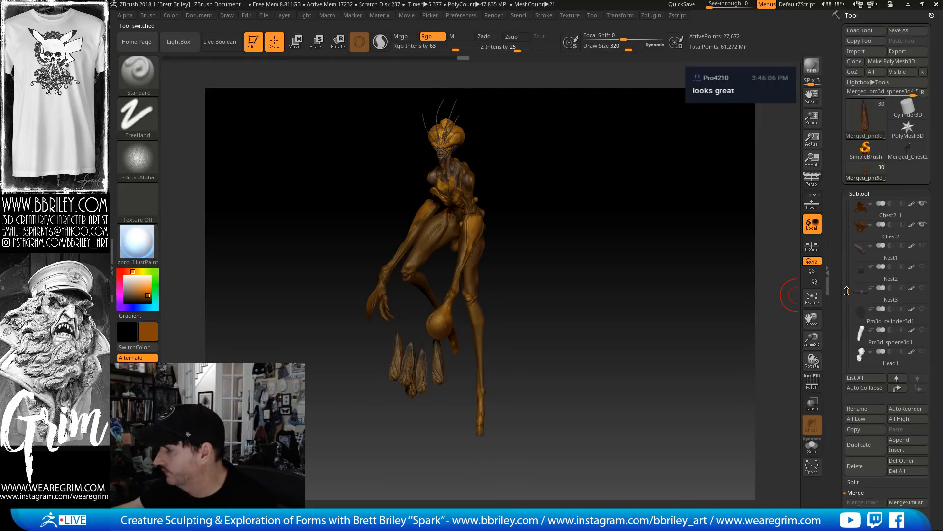
left_click(923, 308)
left_click(923, 288)
left_click(923, 268)
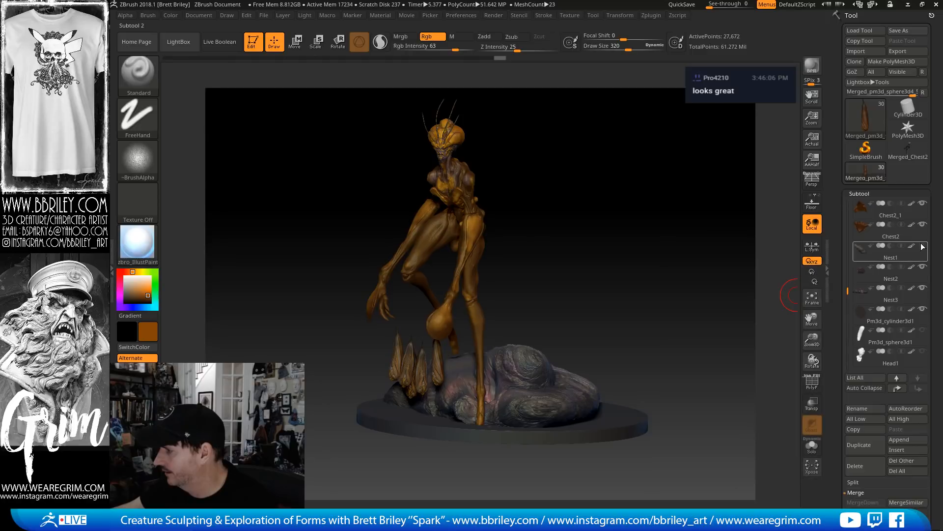
left_click(923, 245)
Select the New_head subtool and switch off the polypaint display across the sculpture's subtools
left_click_drag(688, 285, 476, 344)
left_click_drag(556, 316, 424, 353)
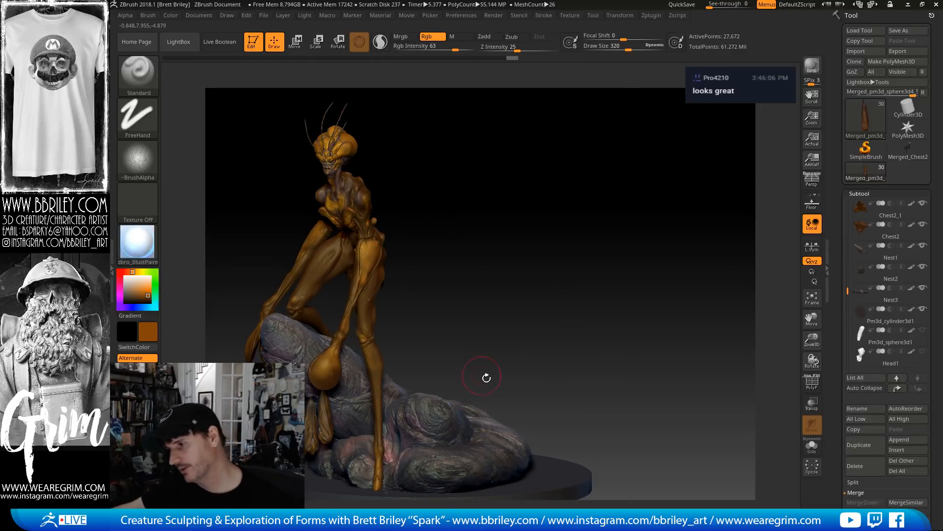
left_click_drag(486, 378, 595, 326)
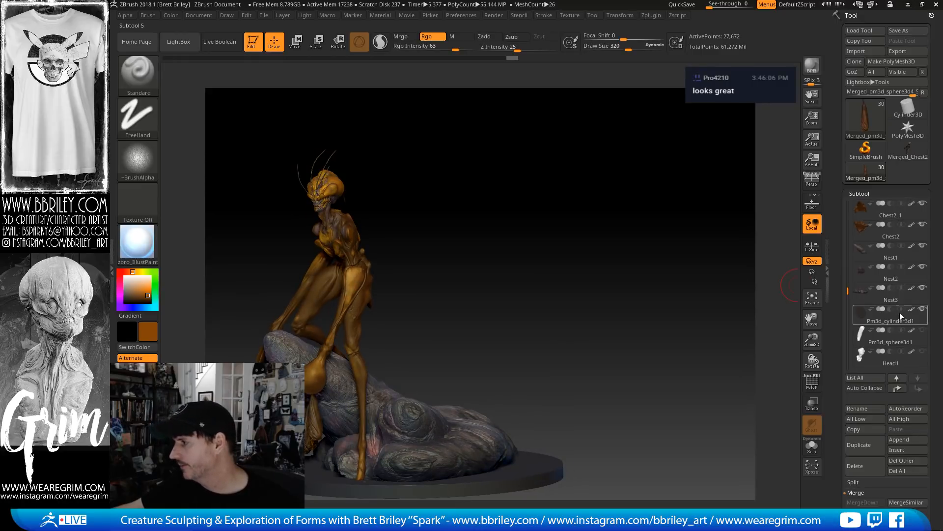
left_click_drag(856, 294, 852, 196)
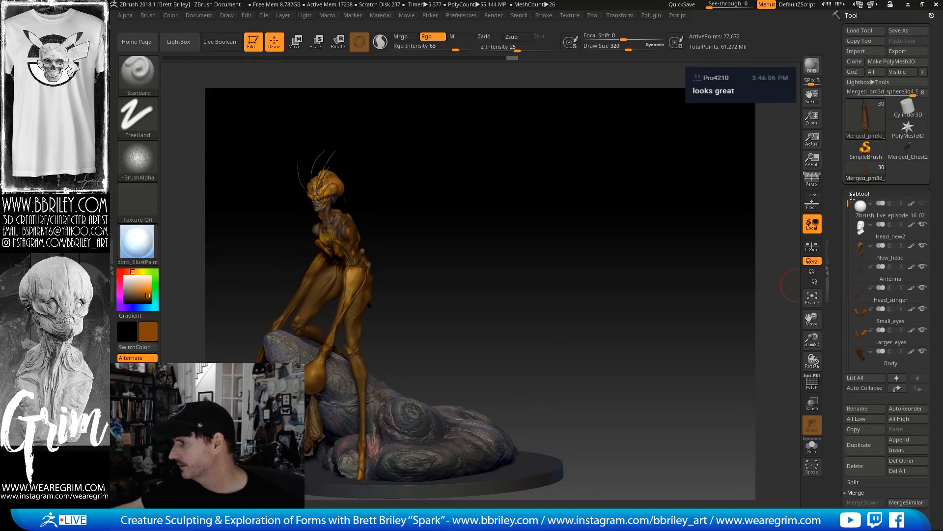
left_click(871, 252)
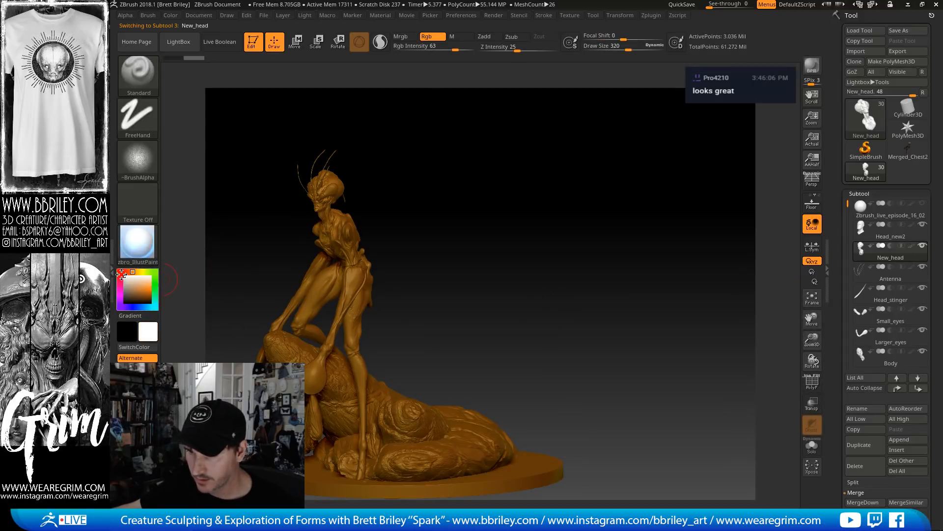
Set the sculpture's display to white with the (Z98) MatCap material and view it from the front
left_click(138, 241)
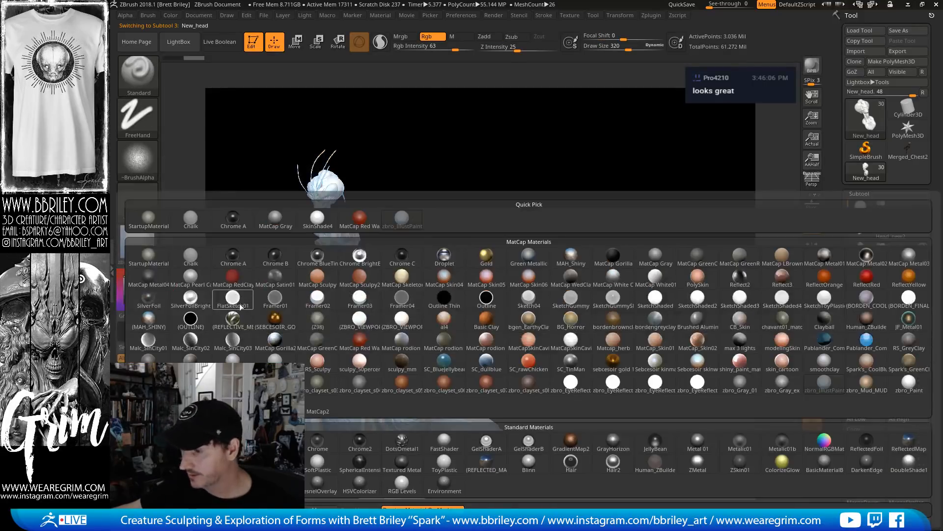
left_click(320, 320)
mouse_move(495, 243)
left_mouse_down()
mouse_move(578, 261)
mouse_move(543, 304)
left_mouse_up()
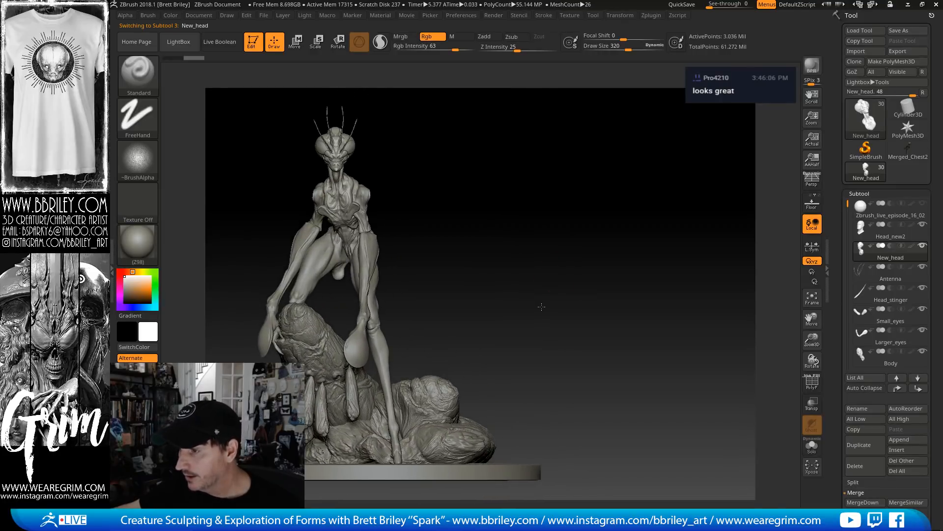
Turn on perspective distortion, adjust the camera angle of view and compare the sculpture with and without perspective
left_click(812, 184)
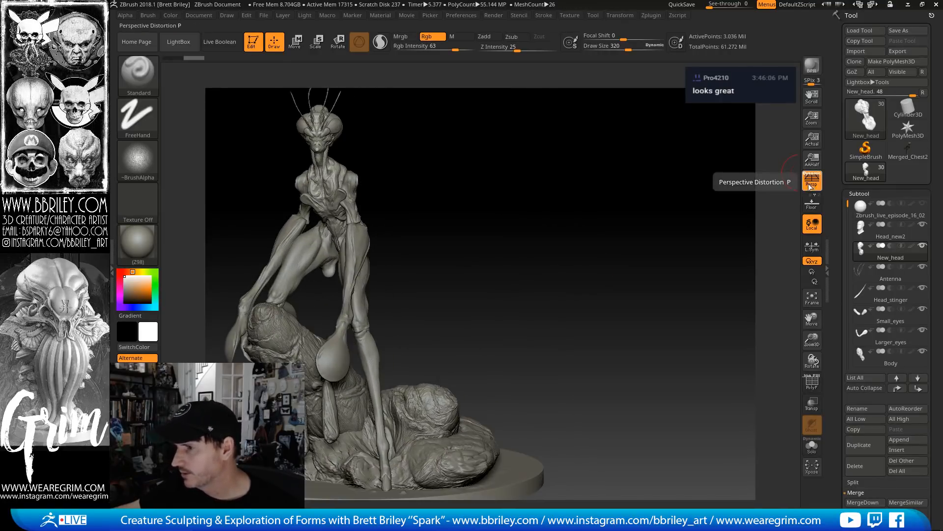
left_click(228, 15)
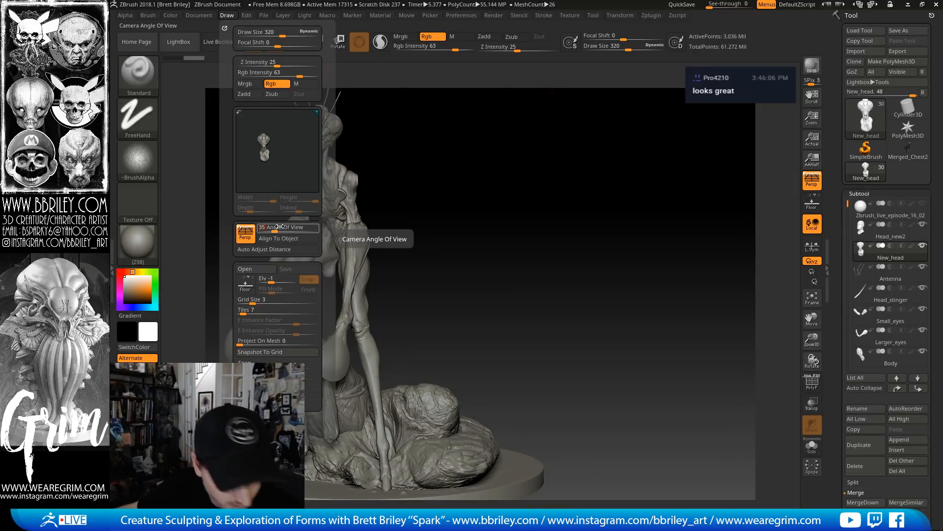
key("Return")
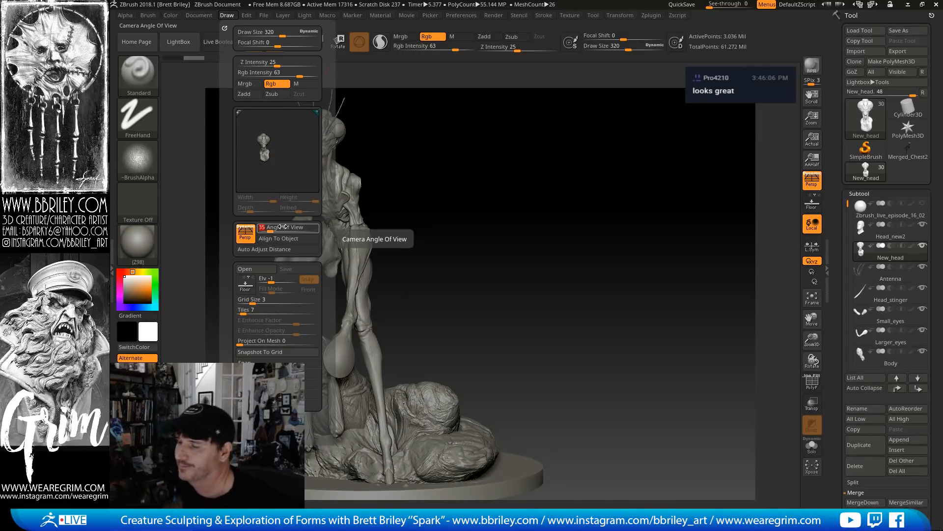
left_click(514, 192)
left_click_drag(514, 192, 515, 183)
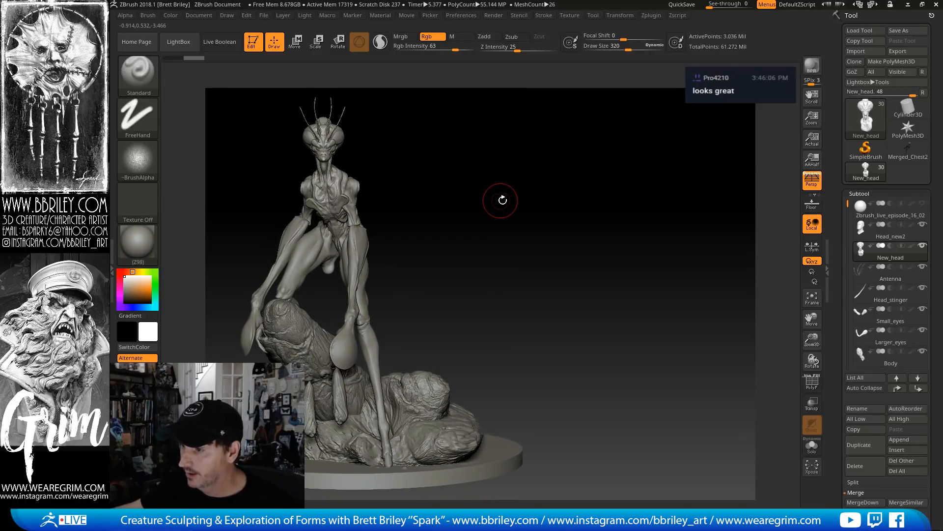
left_click(812, 185)
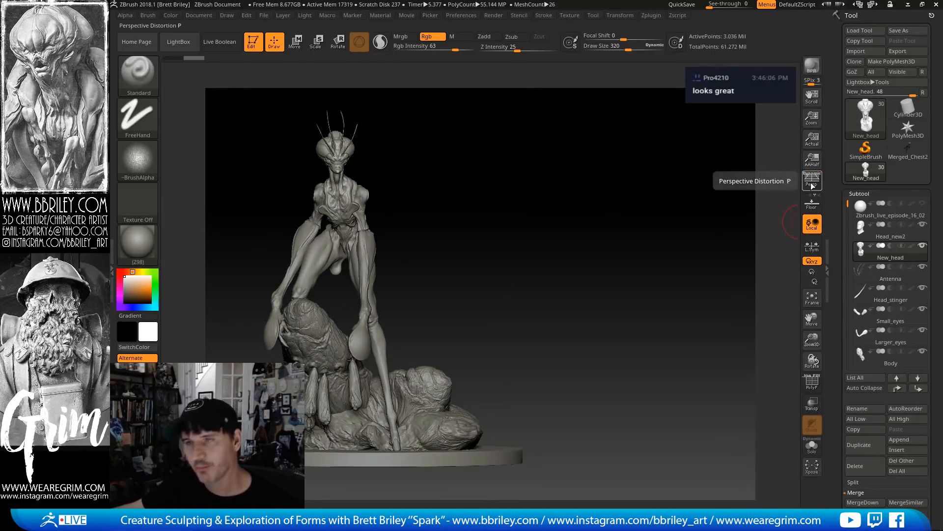
left_click(812, 185)
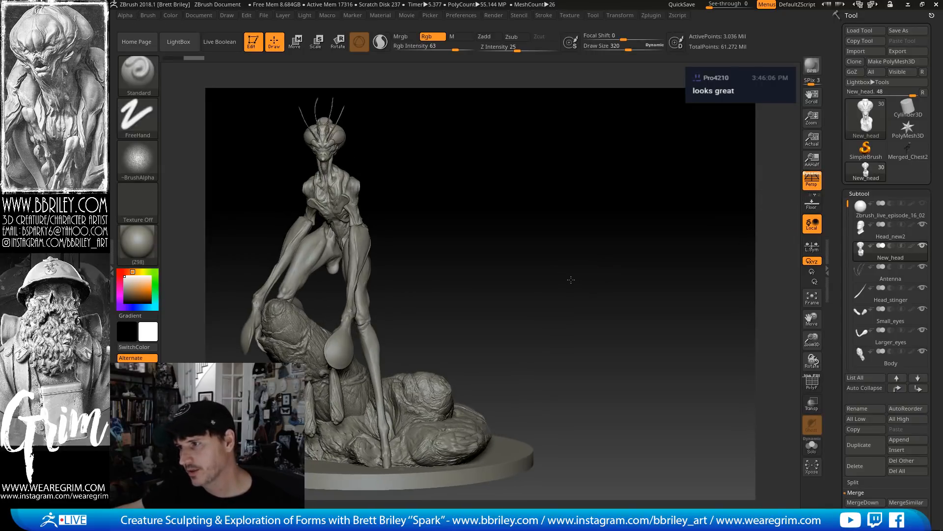
Keep a plain canvas snapshot, place the model beside it, and show polypaint on all subtools with the zbro_IllustPaint material
mouse_move(571, 279)
left_mouse_down()
mouse_move(636, 273)
mouse_move(638, 282)
mouse_move(533, 275)
mouse_move(628, 203)
mouse_move(614, 187)
mouse_move(598, 202)
mouse_move(689, 220)
mouse_move(713, 327)
mouse_move(684, 270)
mouse_move(703, 285)
mouse_move(718, 263)
mouse_move(694, 259)
mouse_move(700, 282)
mouse_move(707, 262)
left_mouse_up()
left_click(912, 245, "shift")
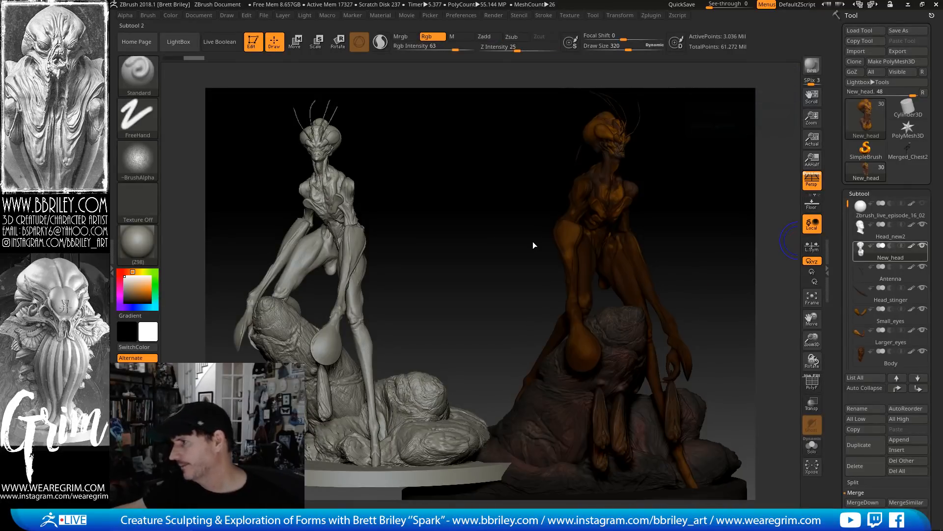
left_click(140, 238)
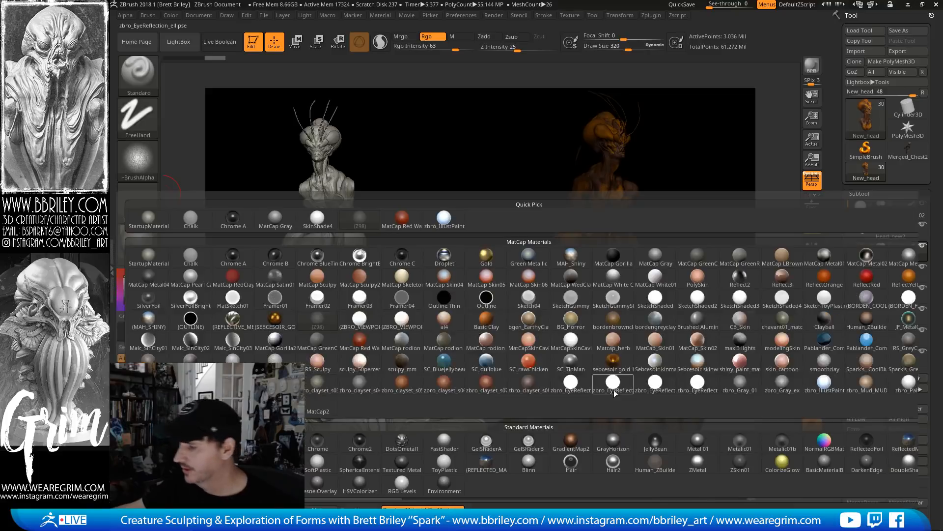
left_click(810, 384)
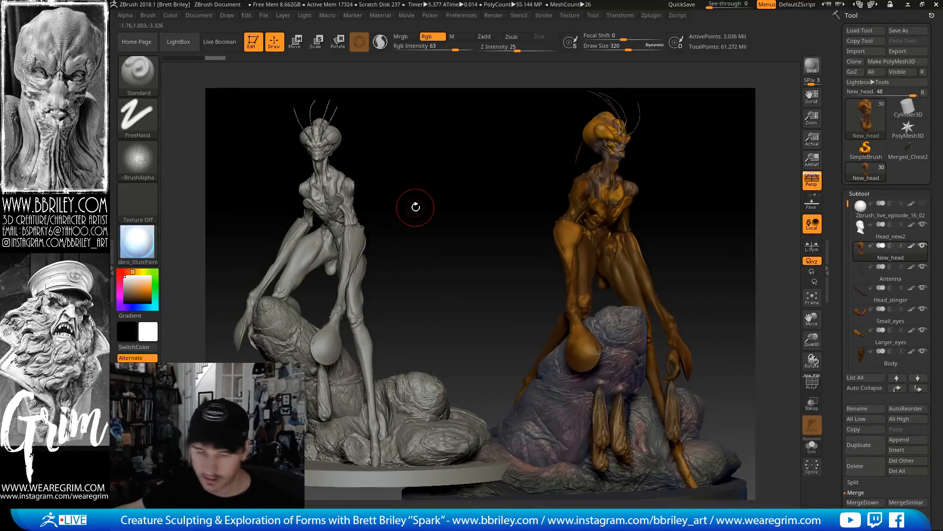
Keep the painted view as a snapshot, switch off polypaint on all subtools and return the material to (Z98)
left_click(912, 247, "shift")
left_click(141, 240)
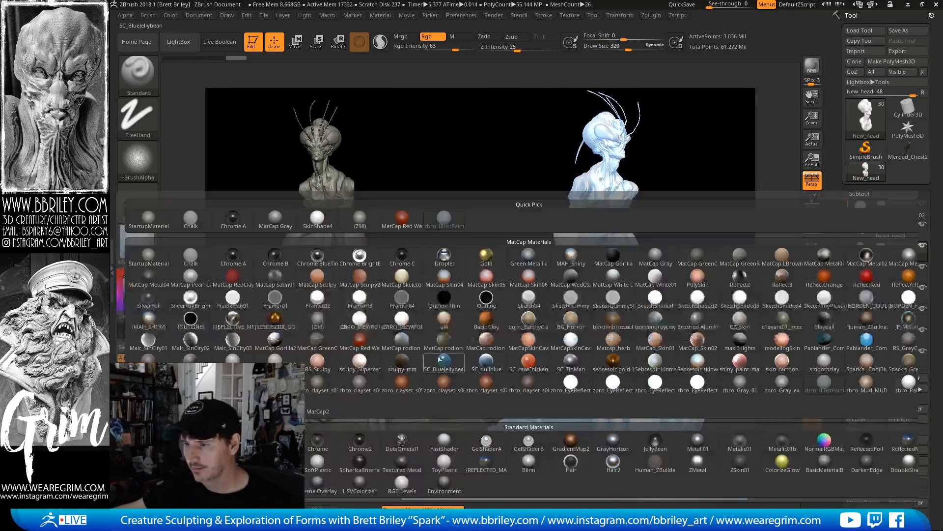
left_click(324, 321)
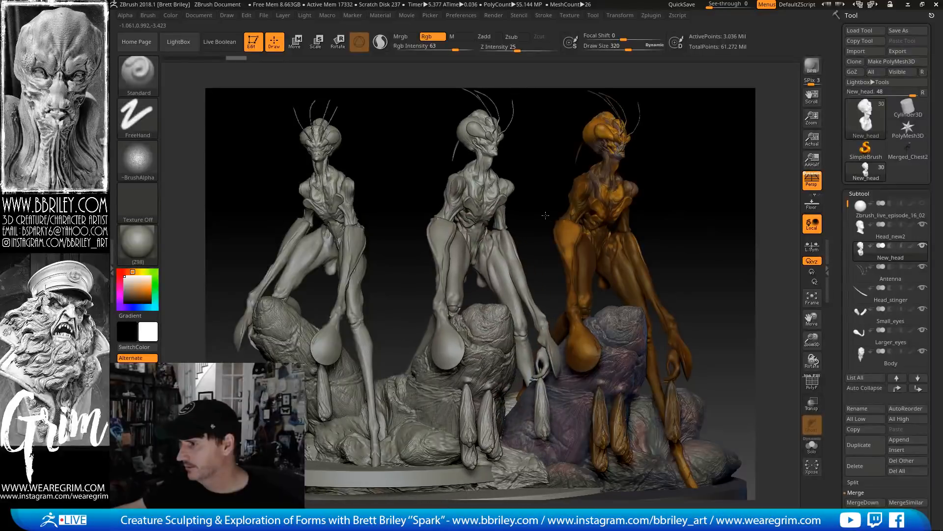
Position the plain model at a smaller size between the two snapshots and turn it to a rear three-quarter view
left_click_drag(532, 204, 535, 164, "alt")
mouse_move(707, 172)
left_mouse_down()
mouse_move(713, 160)
mouse_move(713, 172)
mouse_move(691, 173)
left_mouse_up()
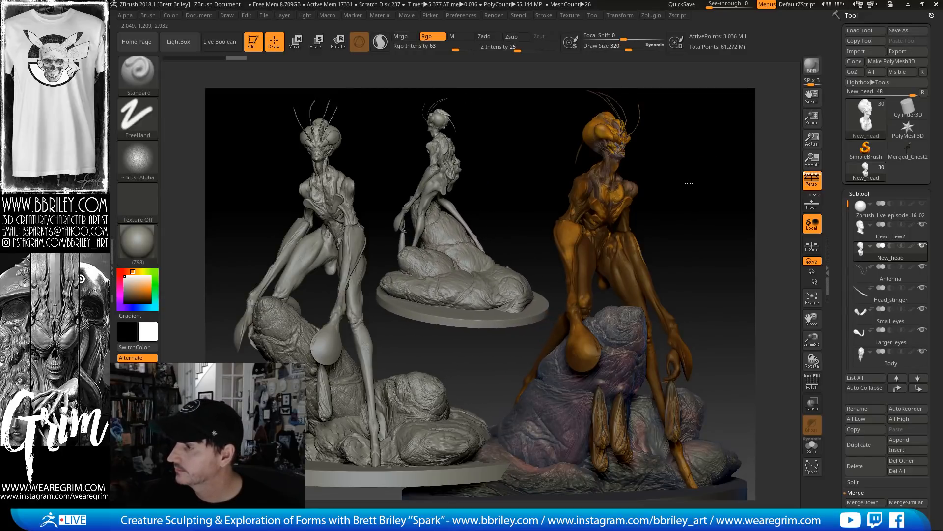
mouse_move(689, 183)
left_mouse_down()
mouse_move(697, 193)
mouse_move(694, 182)
left_mouse_up()
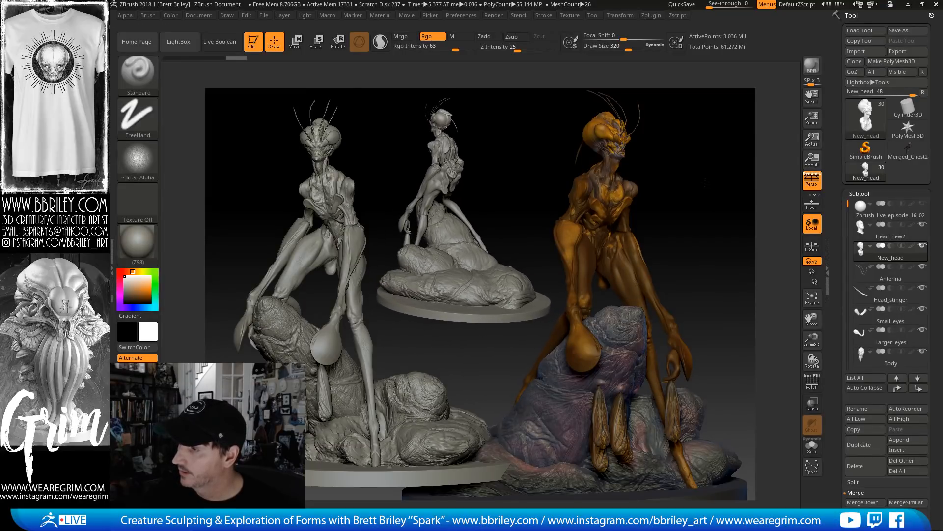
left_click_drag(714, 167, 721, 189)
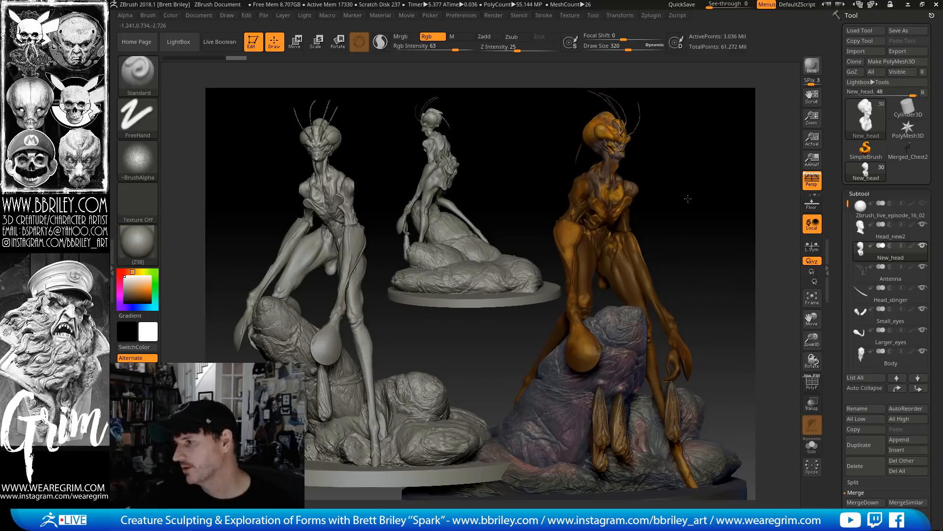
left_click_drag(688, 198, 706, 195)
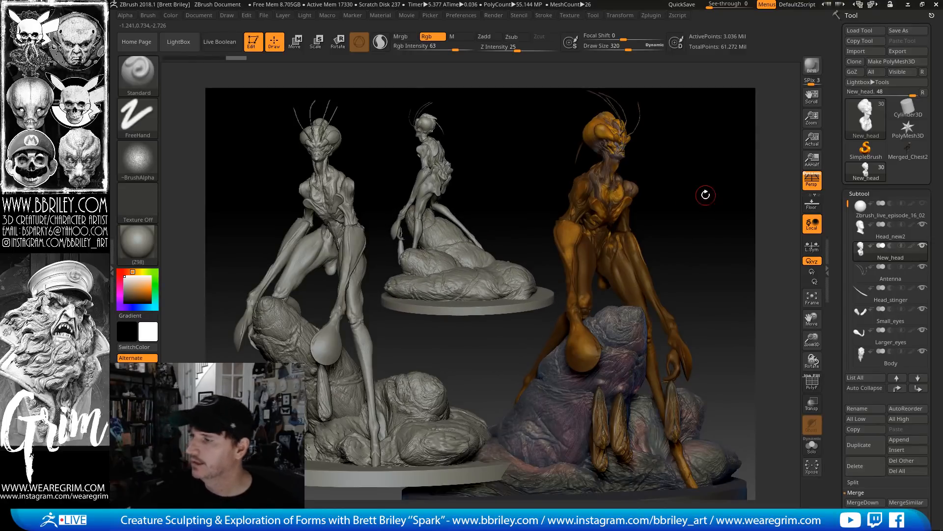